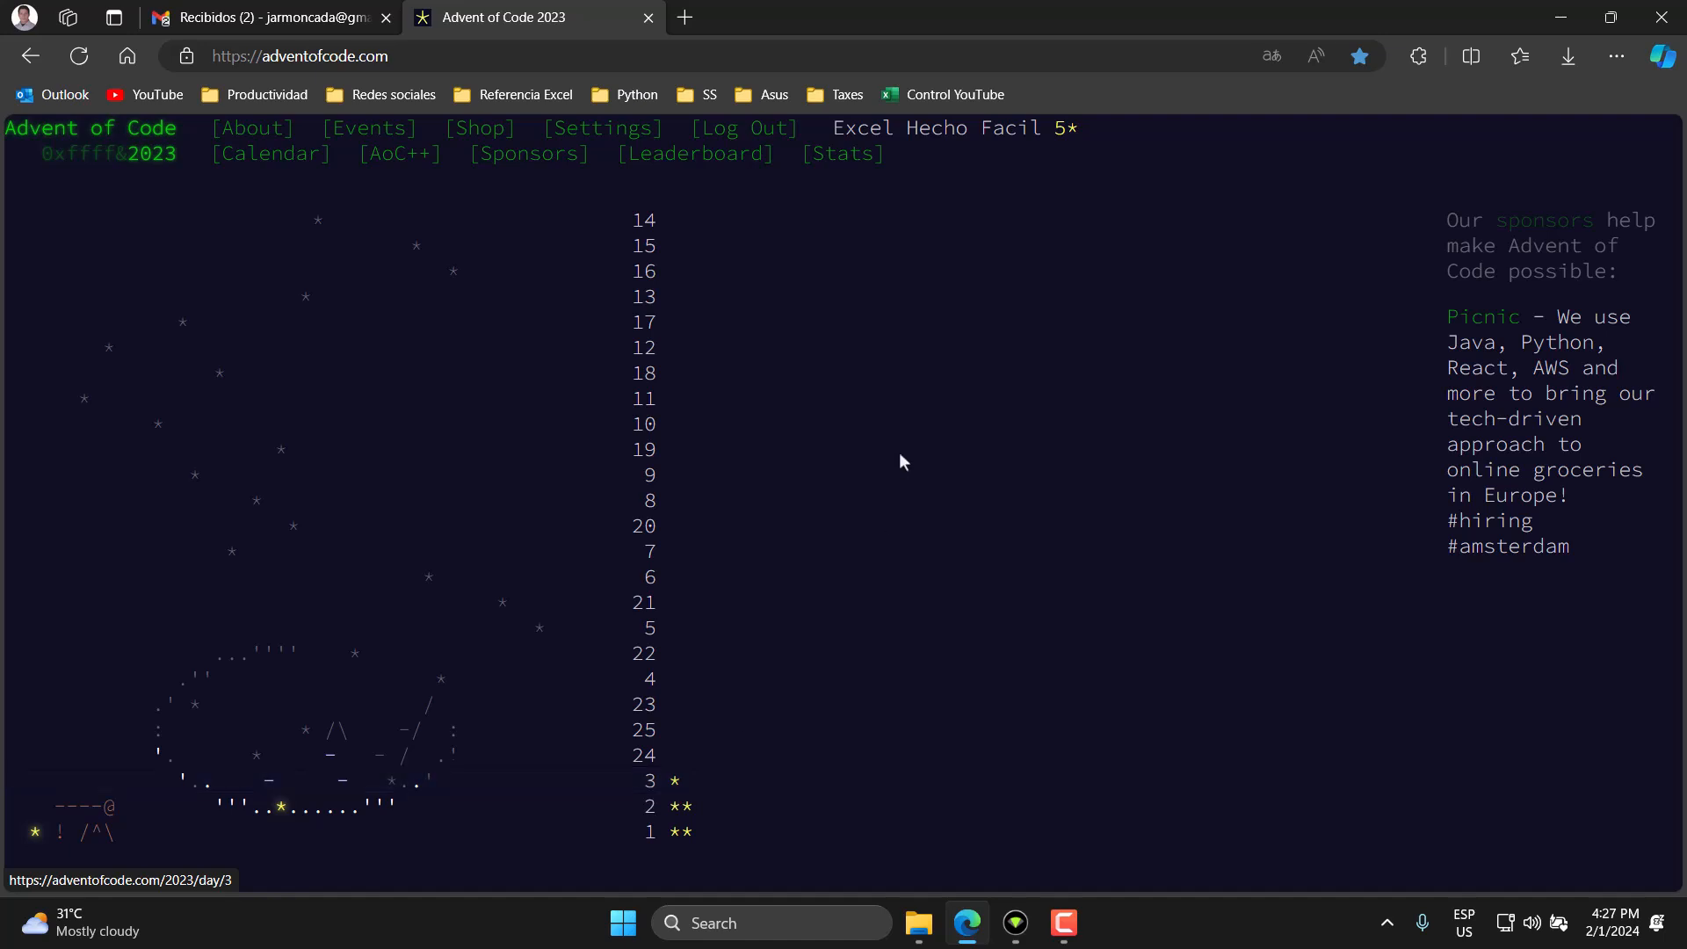
Open the Day 3 puzzle of Advent of Code 2023 and go to its Part Two description.
left_click(649, 785)
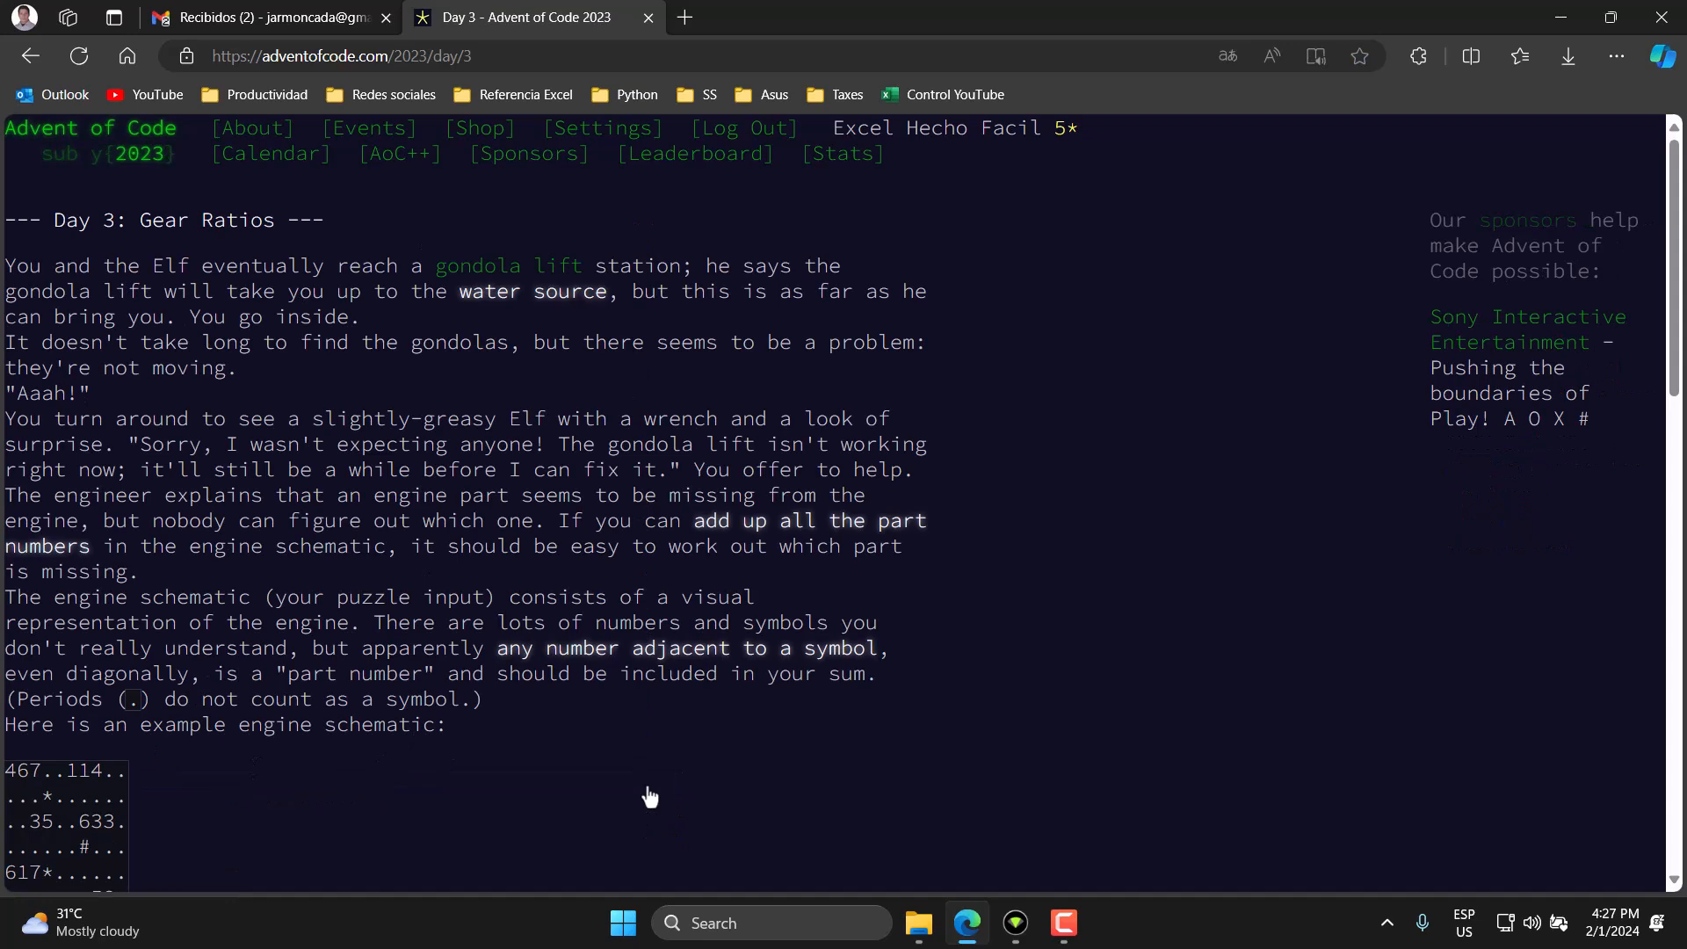
scroll(403, 620, "down", 1)
scroll(403, 620, "down", 5)
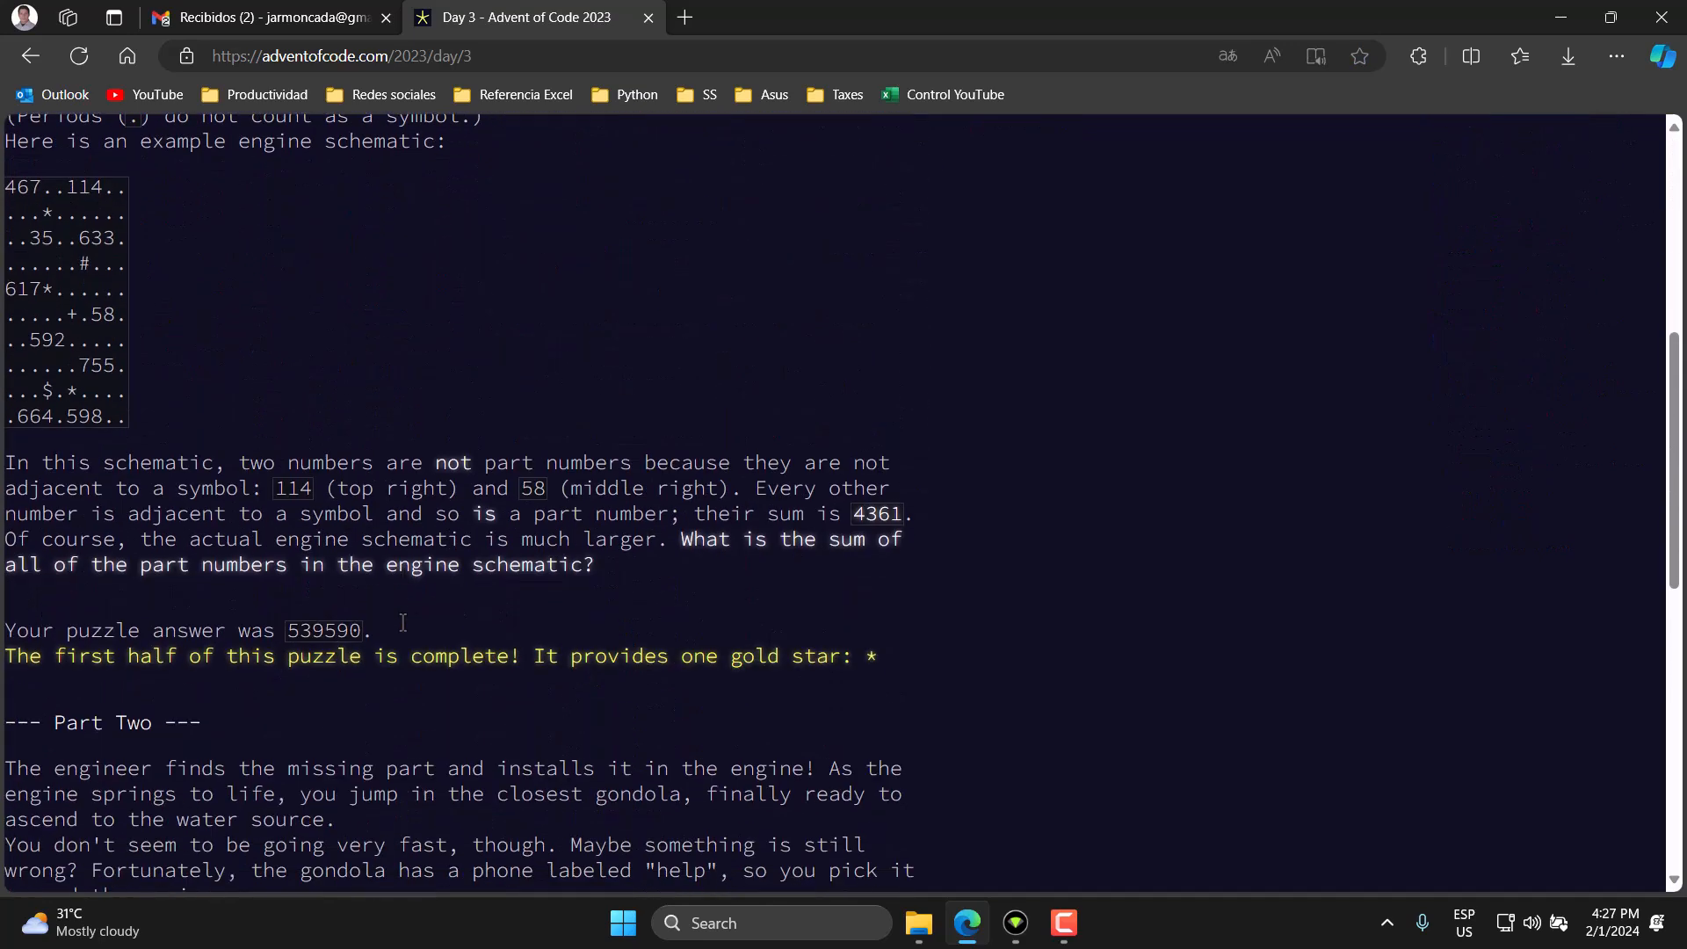
scroll(402, 620, "down", 3)
scroll(402, 620, "down", 1)
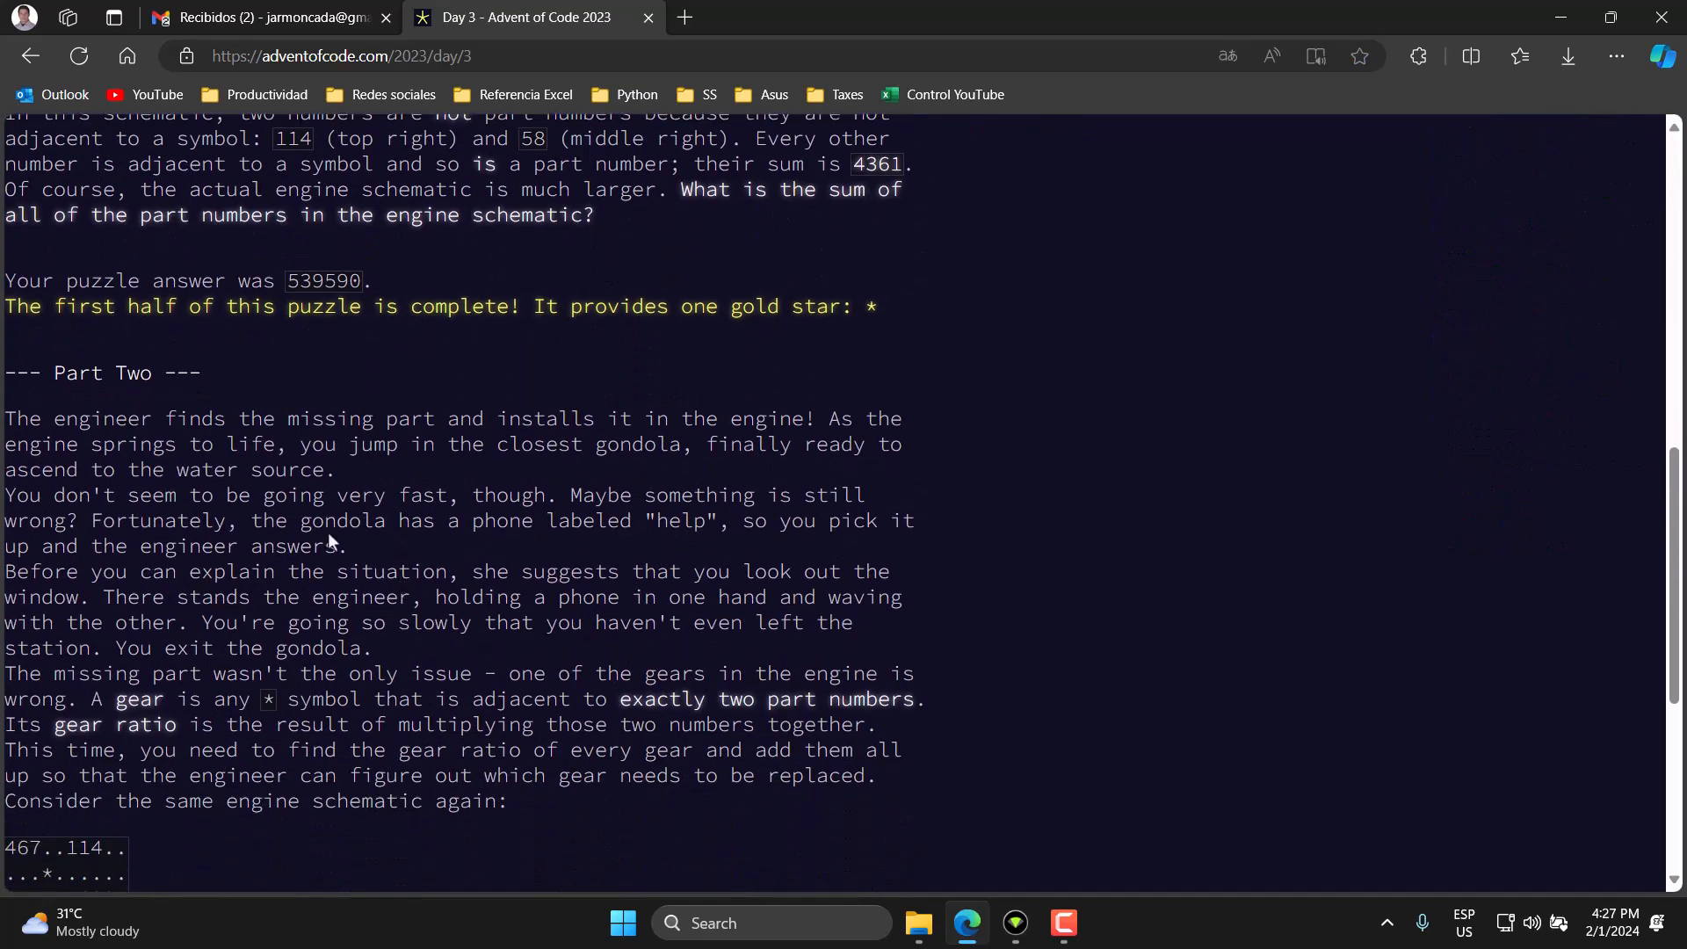
left_click_drag(202, 372, 8, 379)
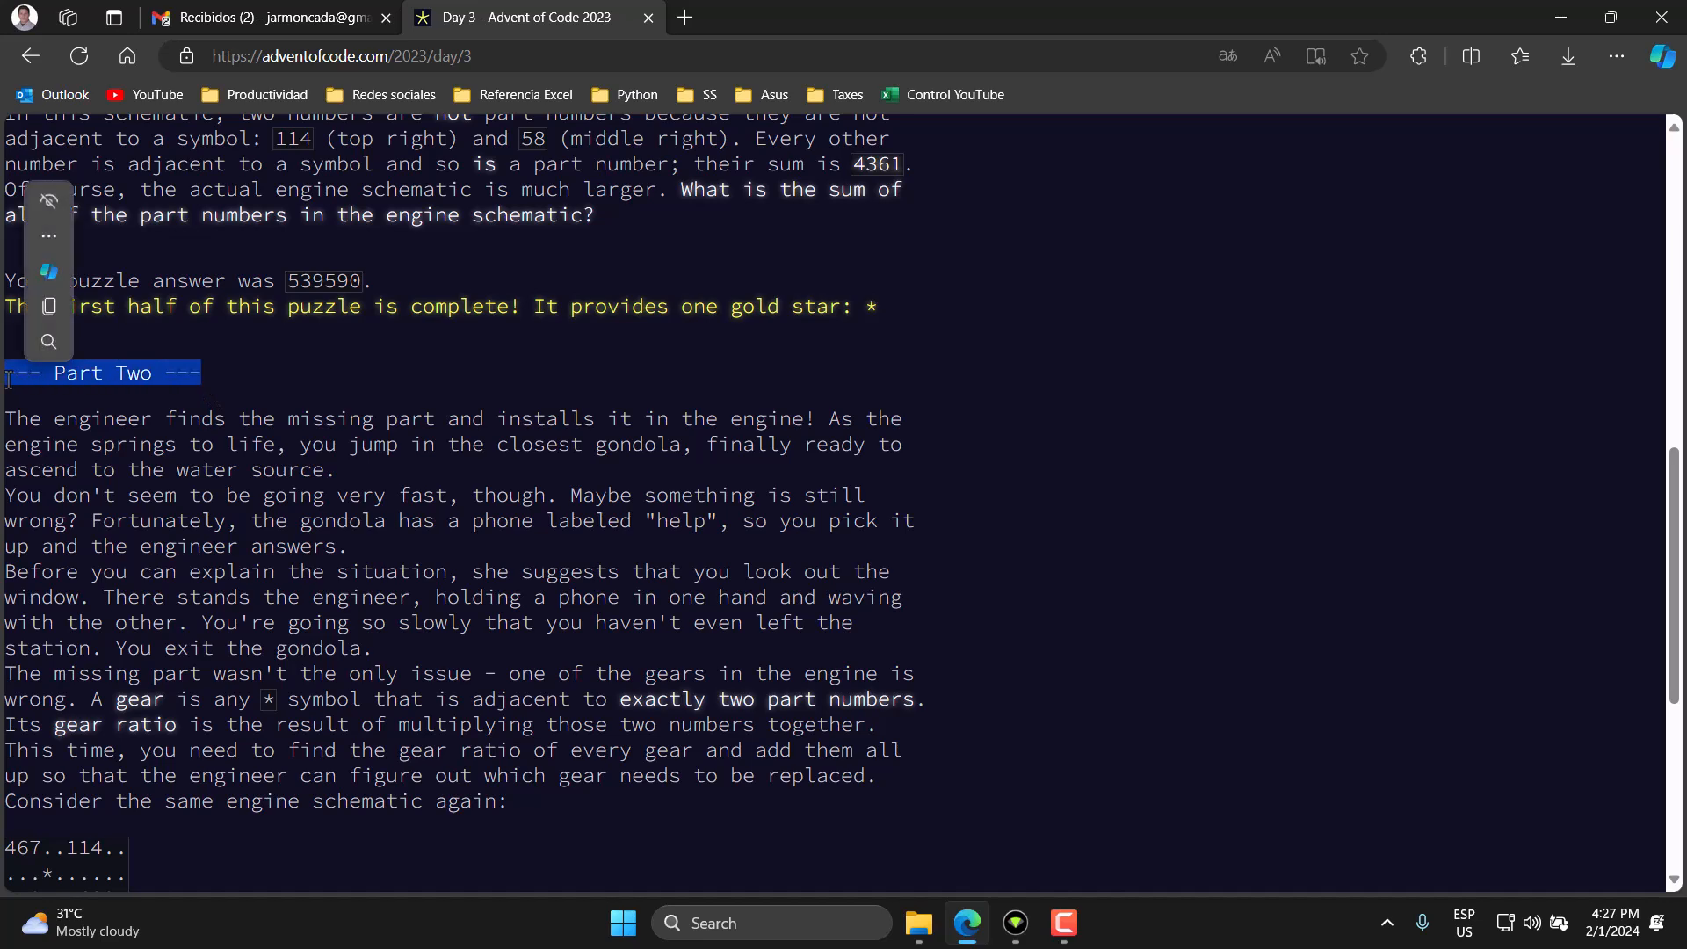
left_click(343, 369)
scroll(344, 375, "down", 1)
scroll(341, 367, "down", 1)
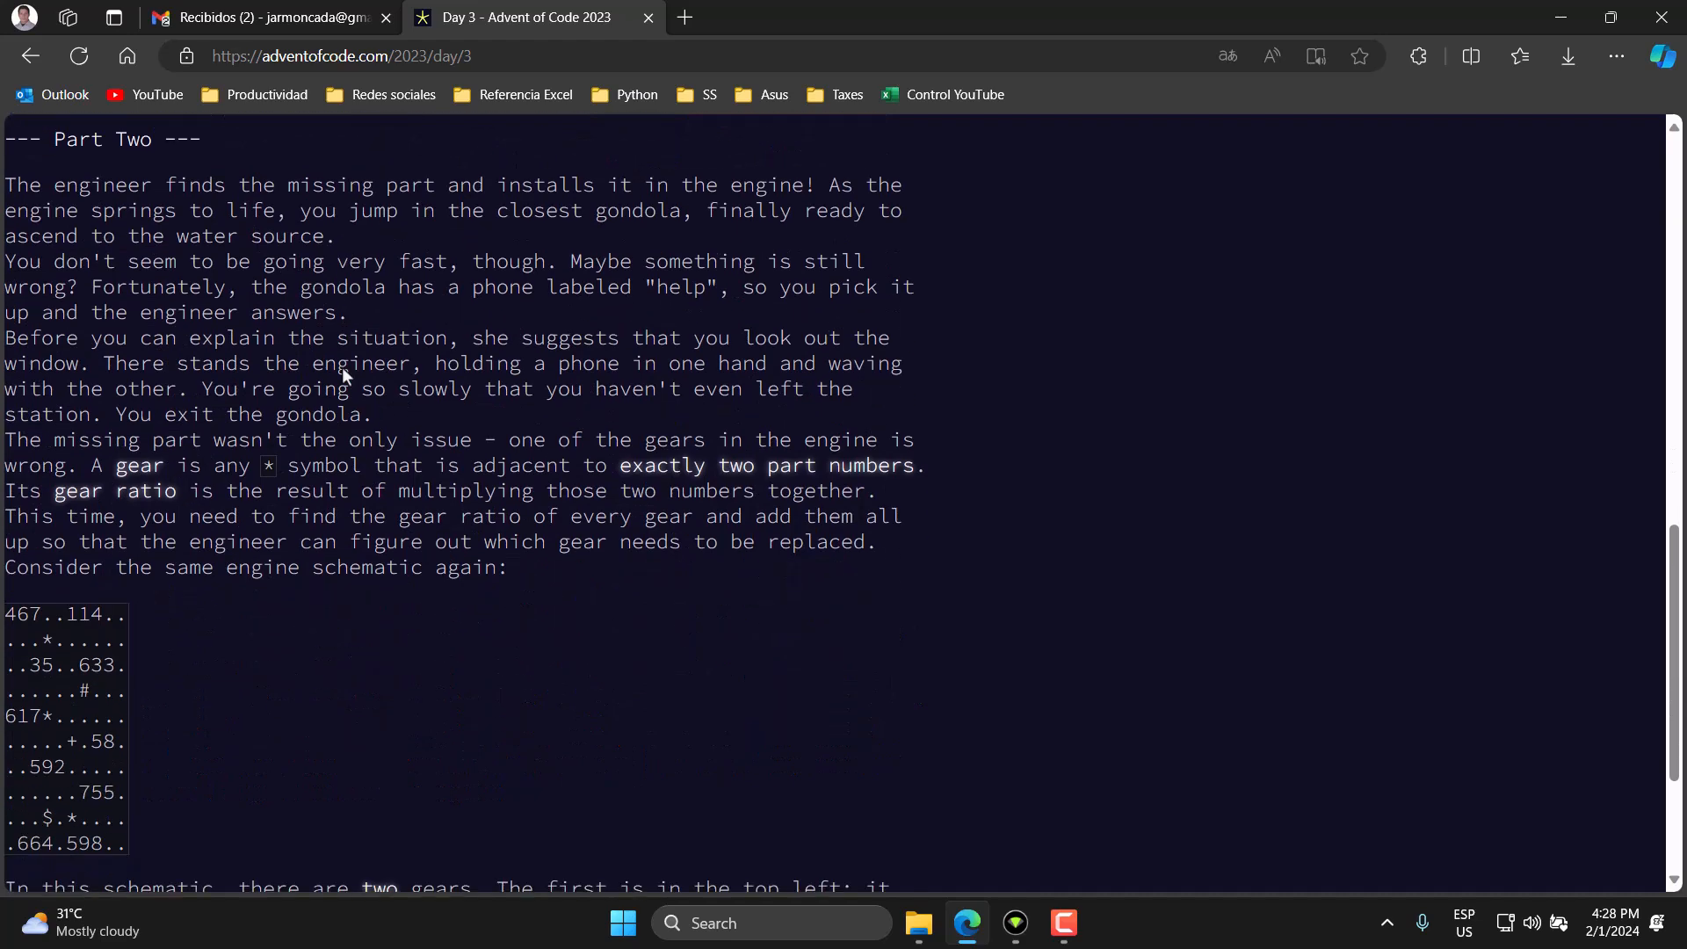
Translate the puzzle page into Spanish and review it from the Day 3 introduction through Part Two.
left_click(1221, 58)
left_click(1024, 230)
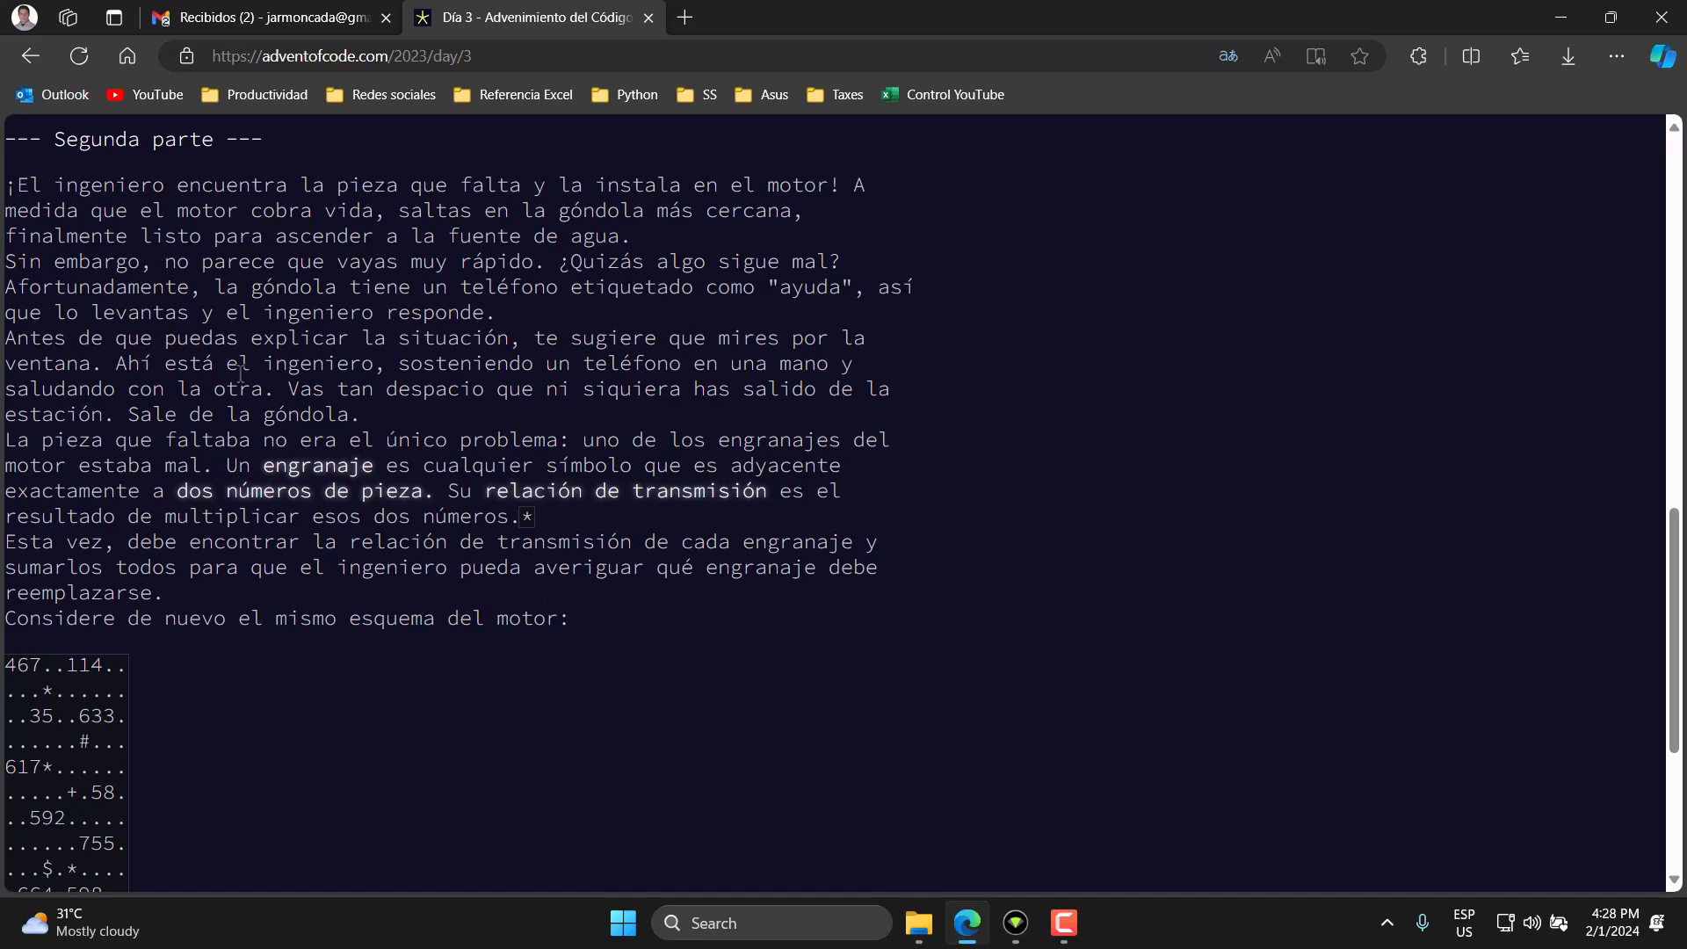
scroll(293, 351, "up", 15)
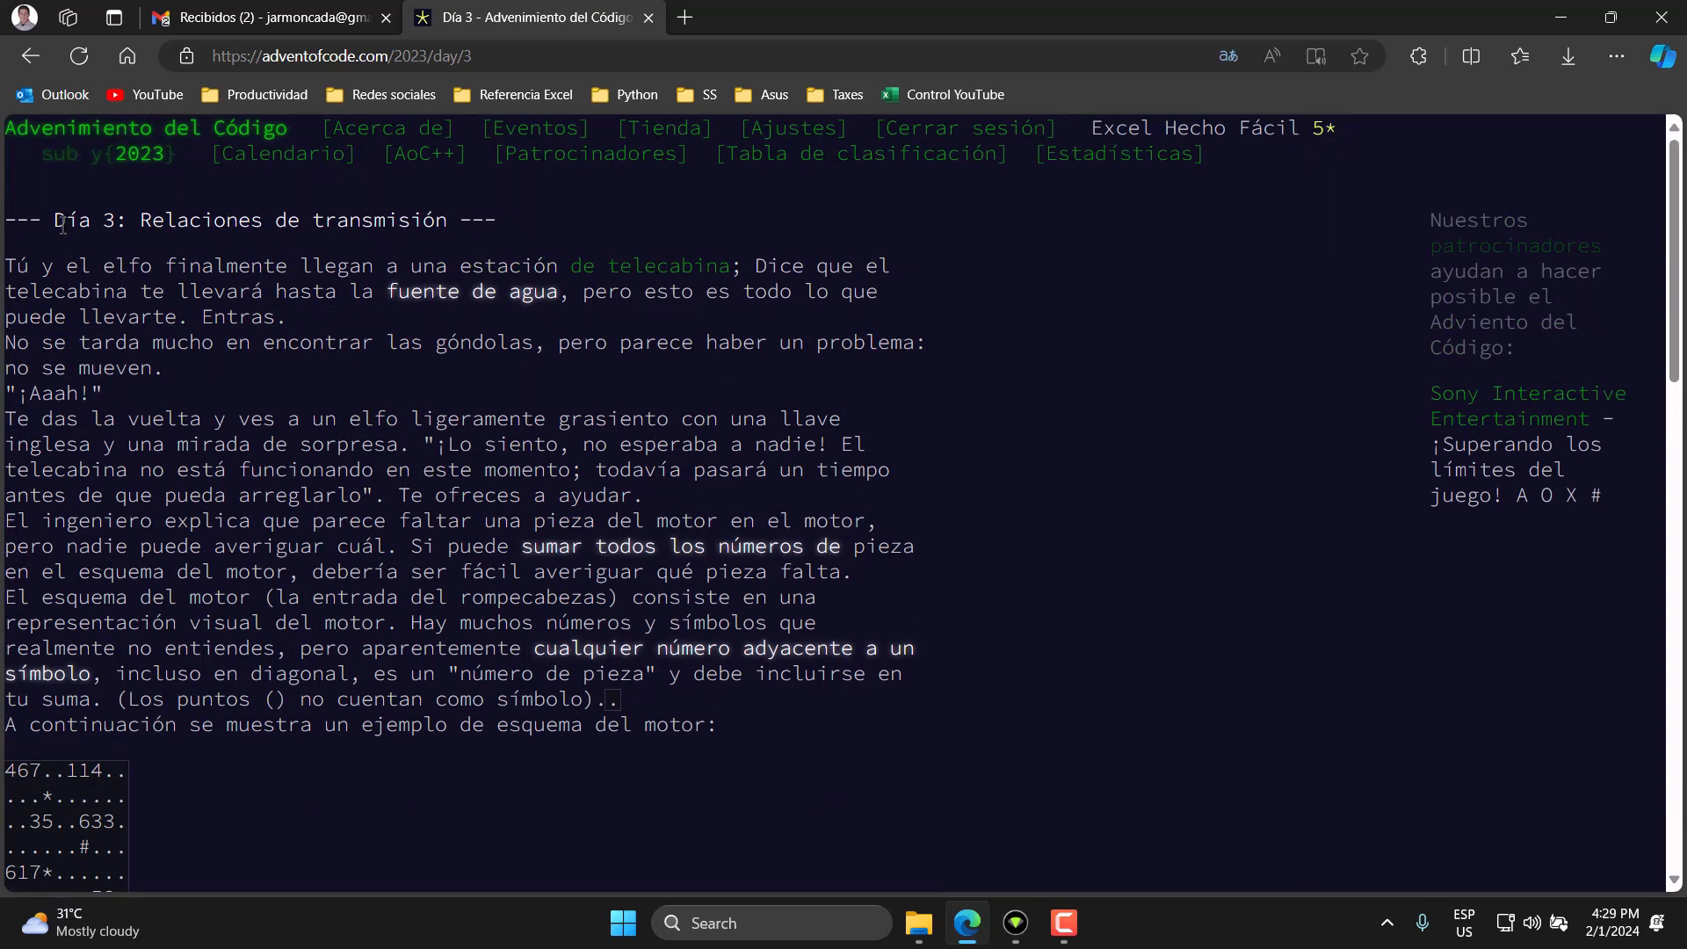
scroll(325, 524, "down", 8)
scroll(325, 522, "down", 1)
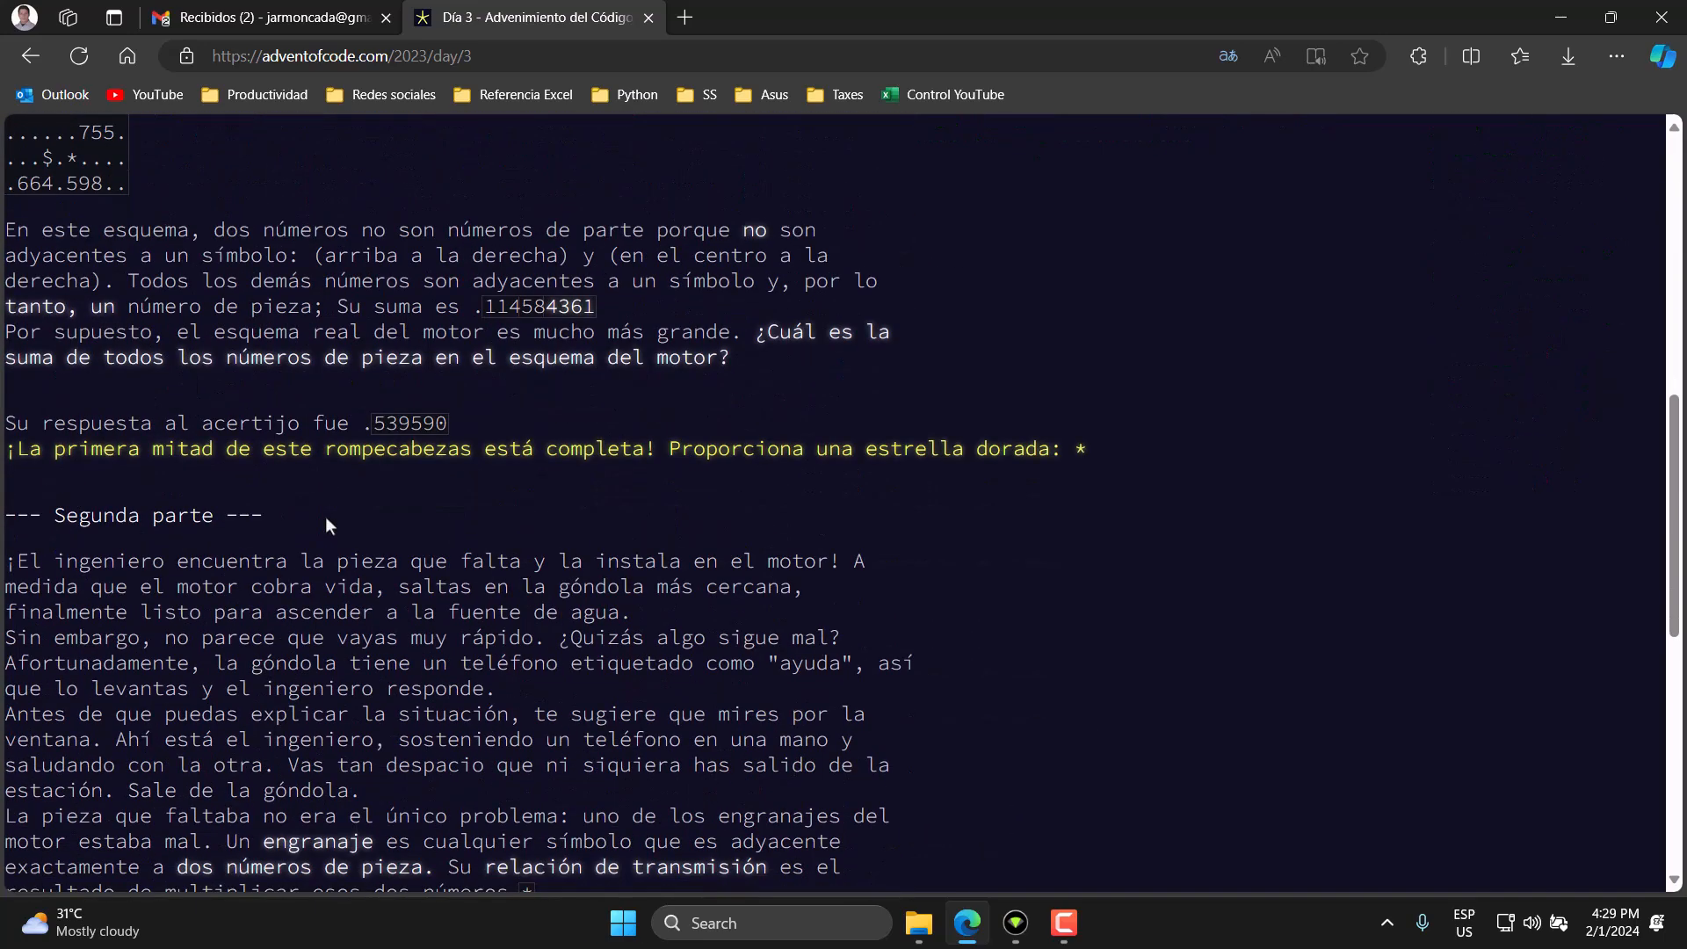
scroll(464, 418, "up", 3)
scroll(468, 419, "up", 6)
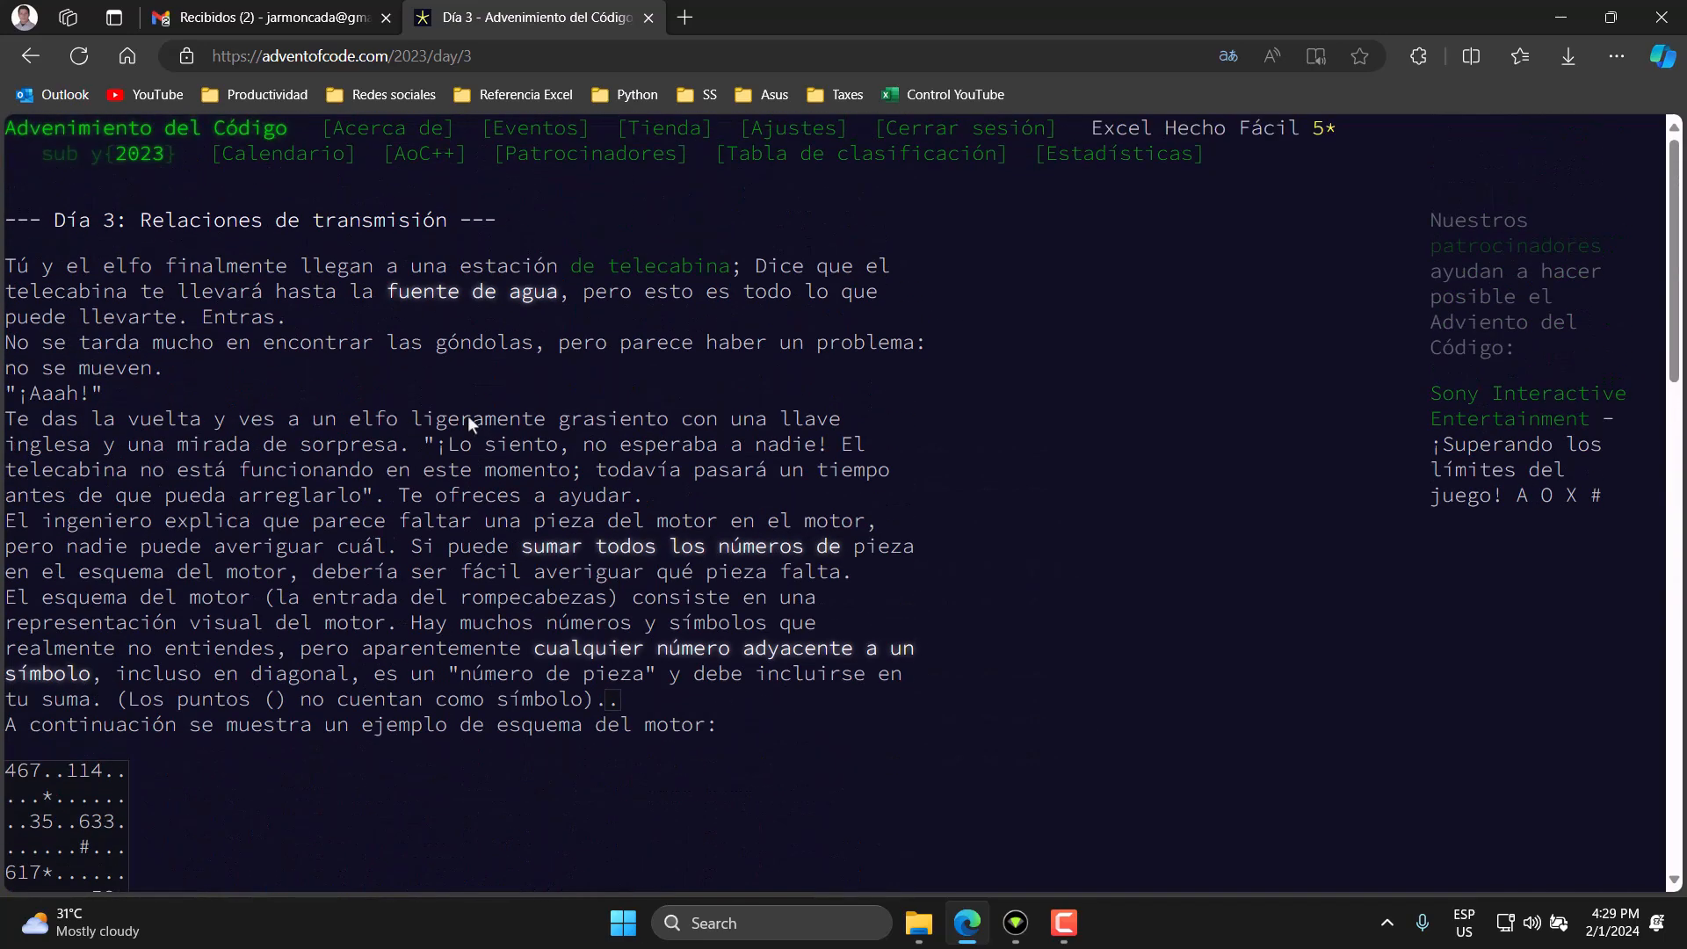
scroll(468, 415, "down", 9)
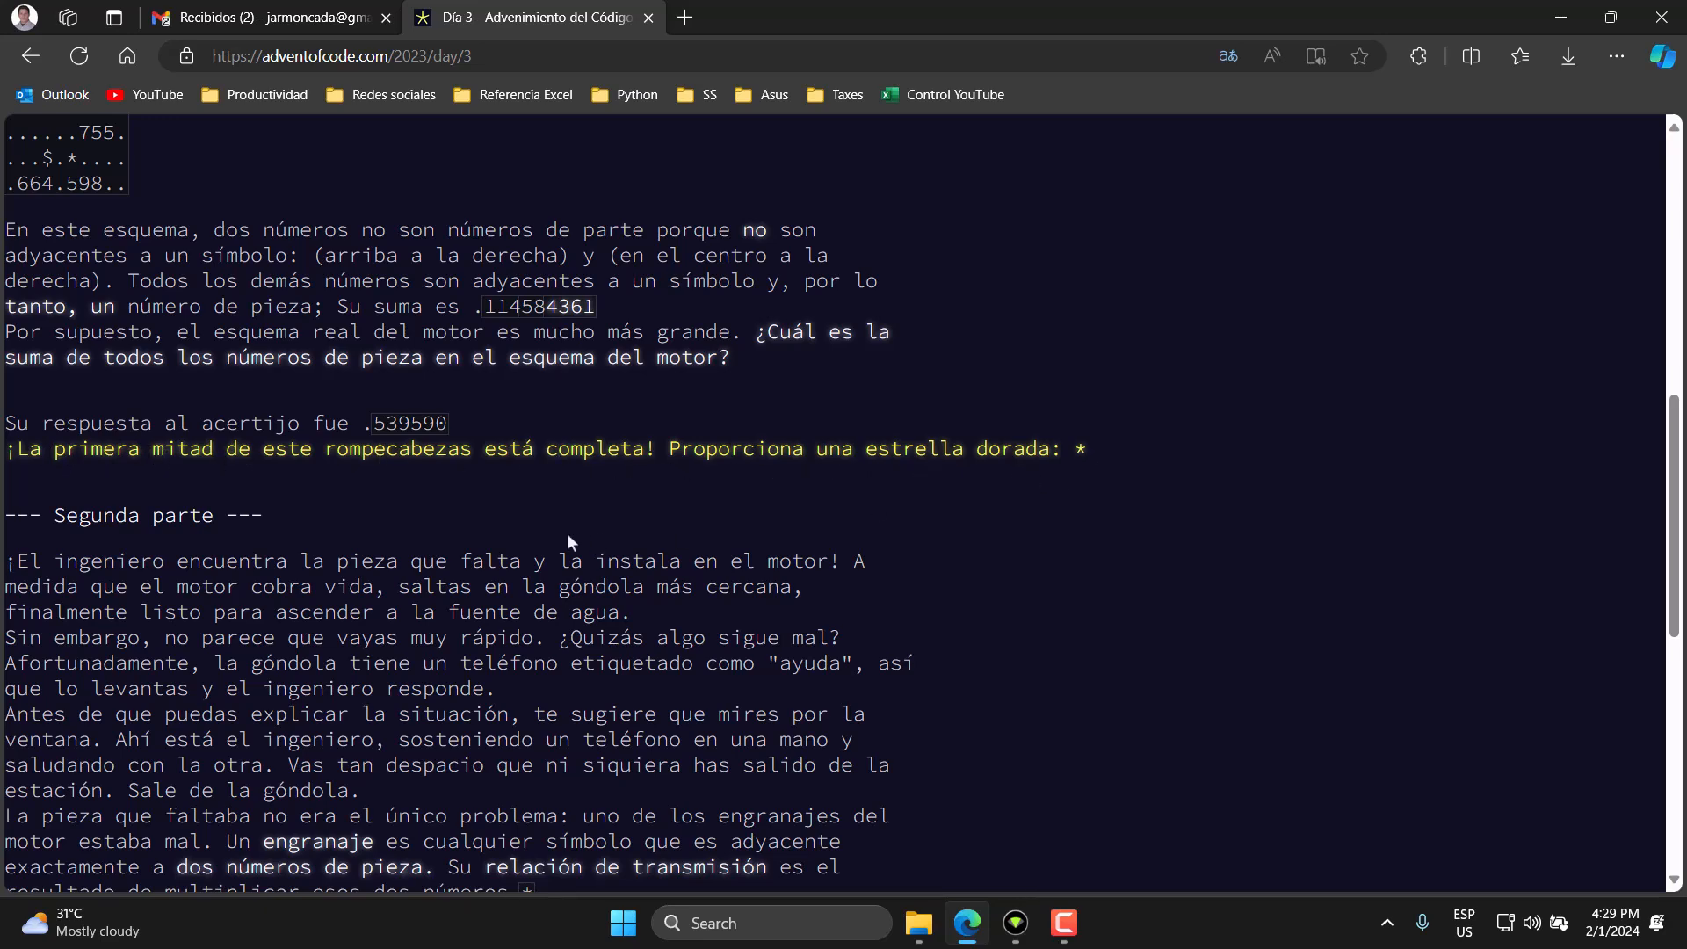
scroll(566, 538, "down", 4)
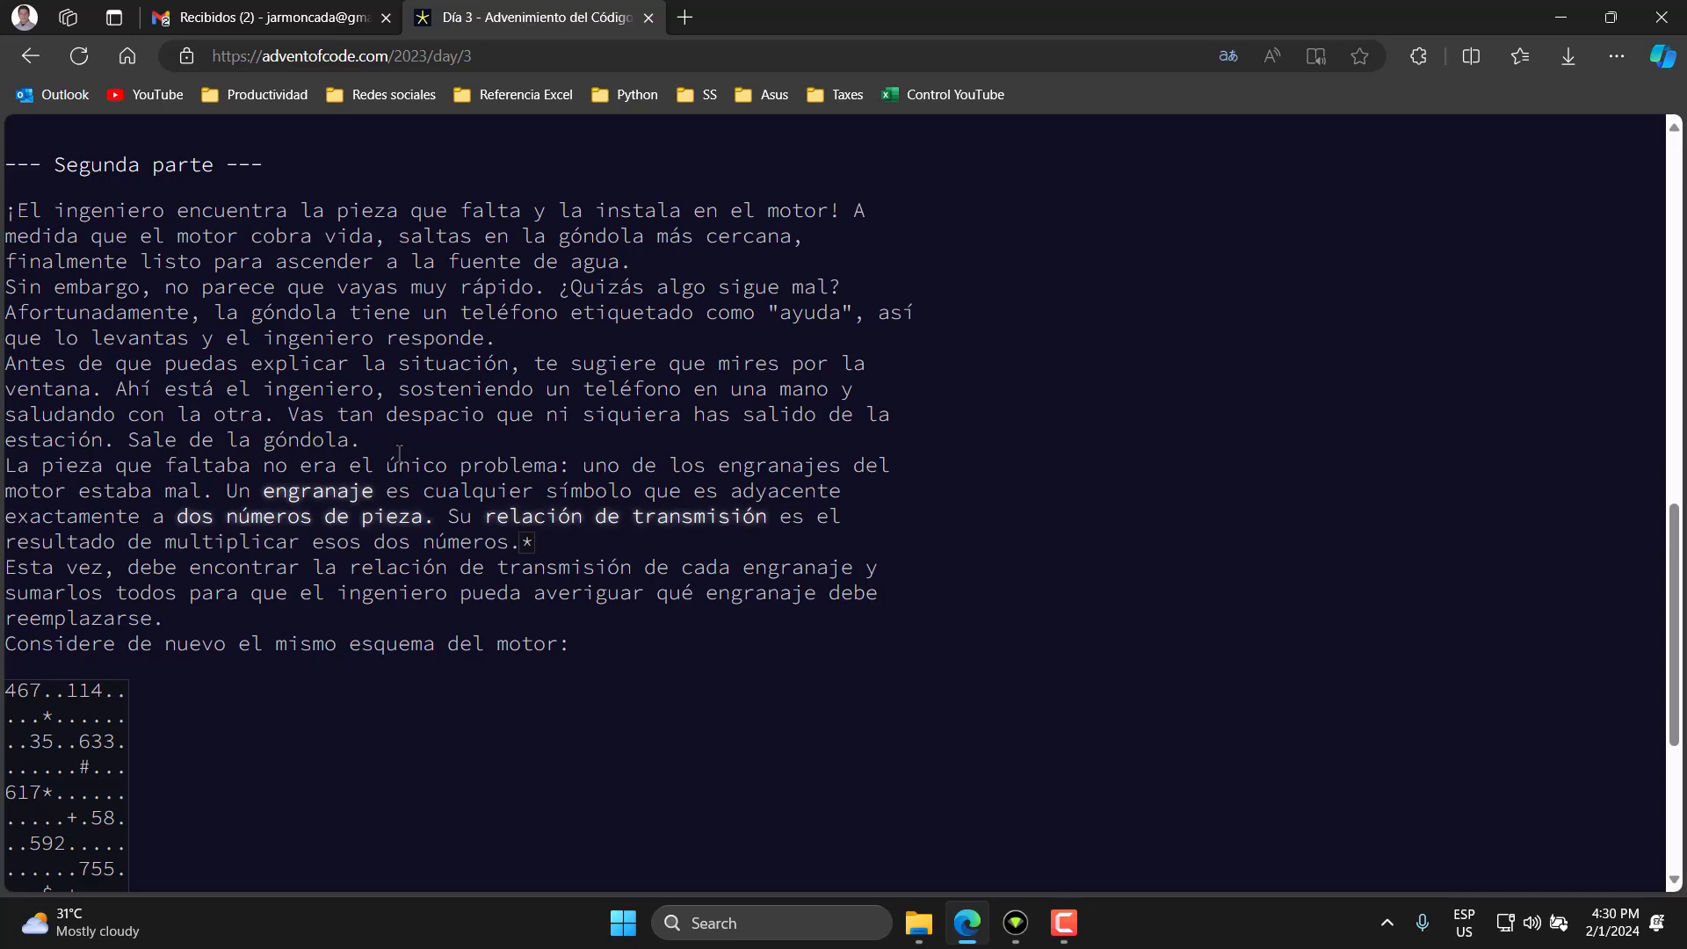
scroll(398, 453, "up", 15)
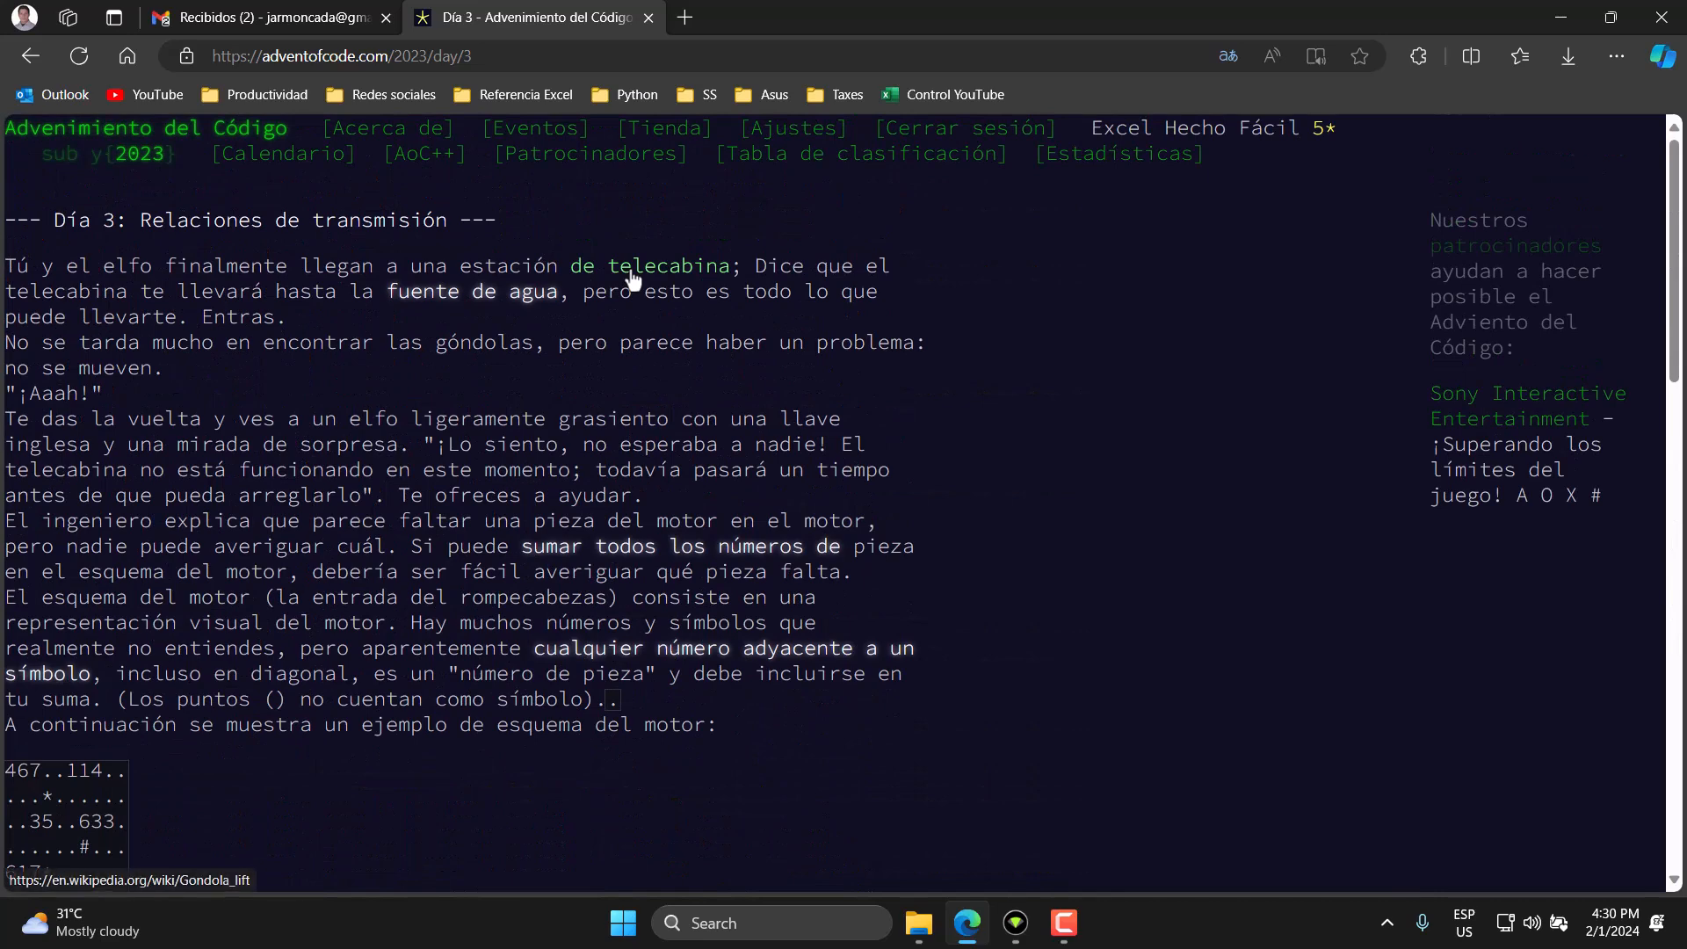
View the Wikipedia article linked from the gondola lift text, close it, and return to the puzzle's schematic section.
left_click(633, 280)
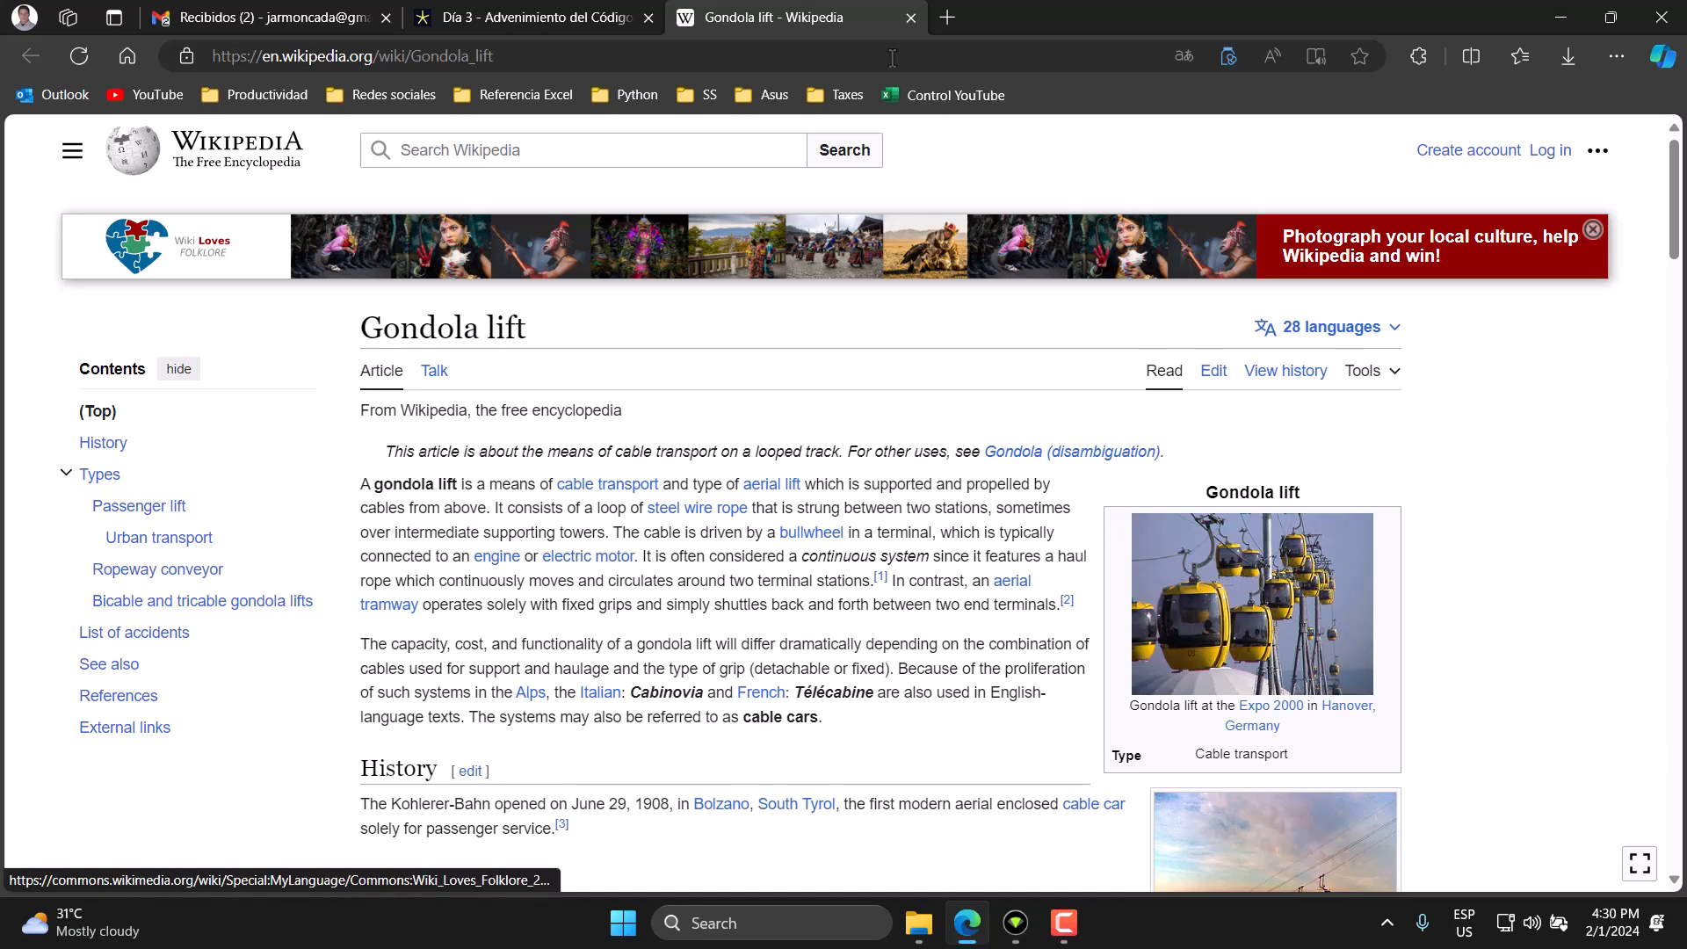
left_click(911, 18)
scroll(834, 313, "down", 15)
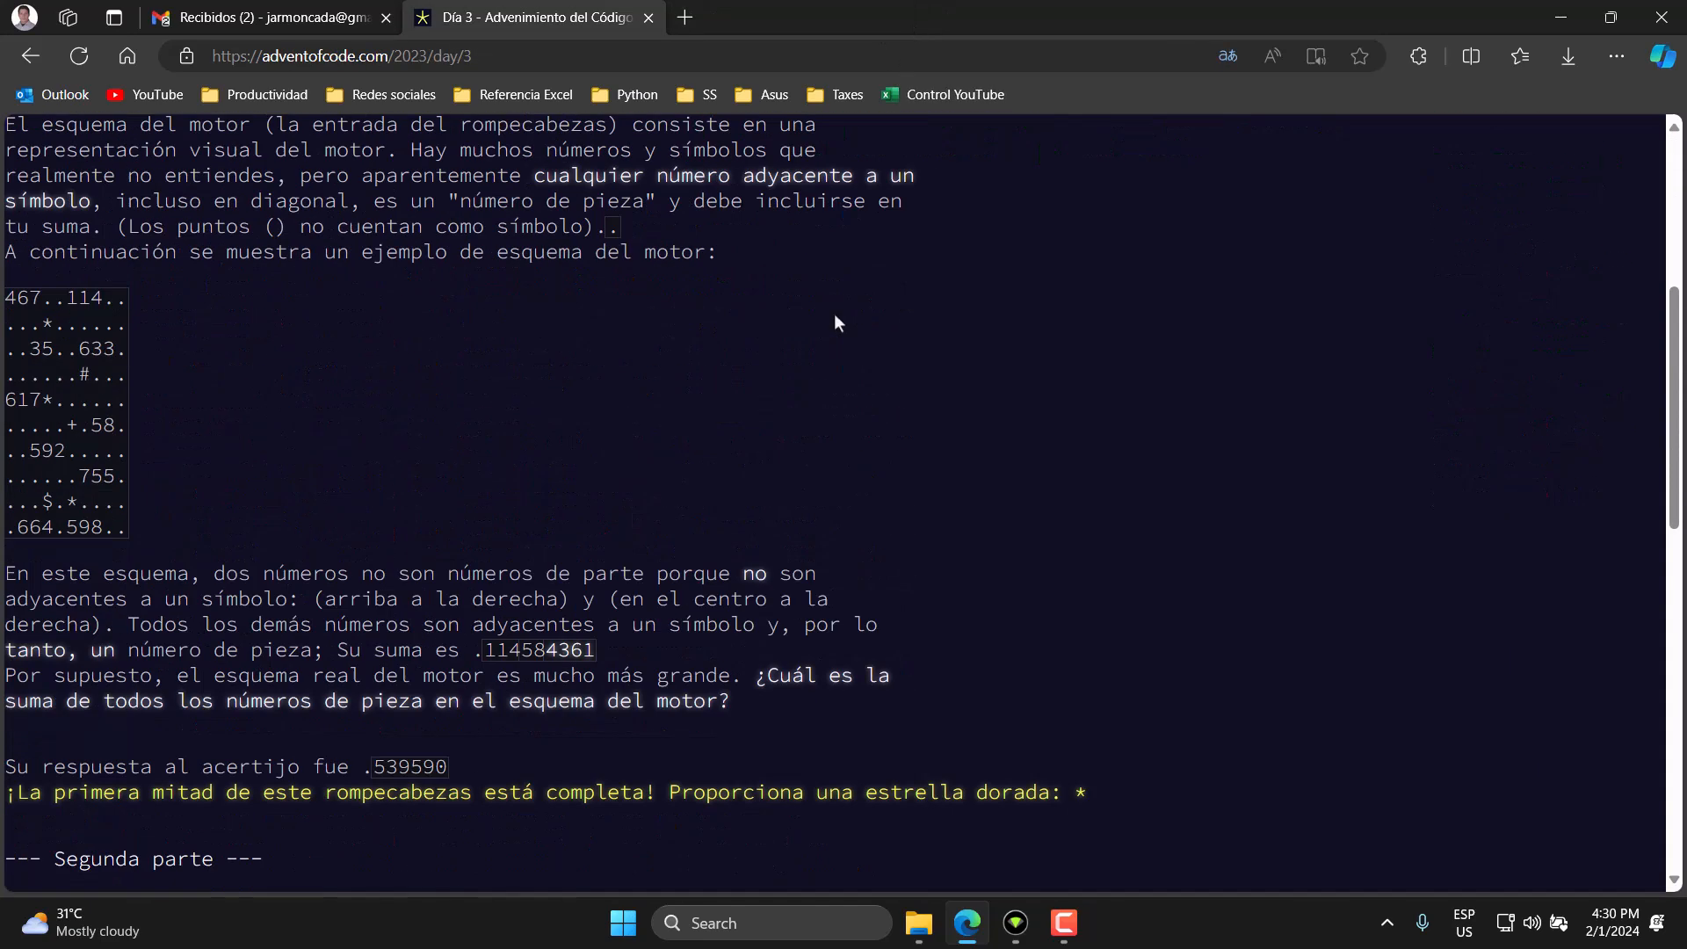
scroll(835, 313, "up", 2)
scroll(835, 315, "up", 1)
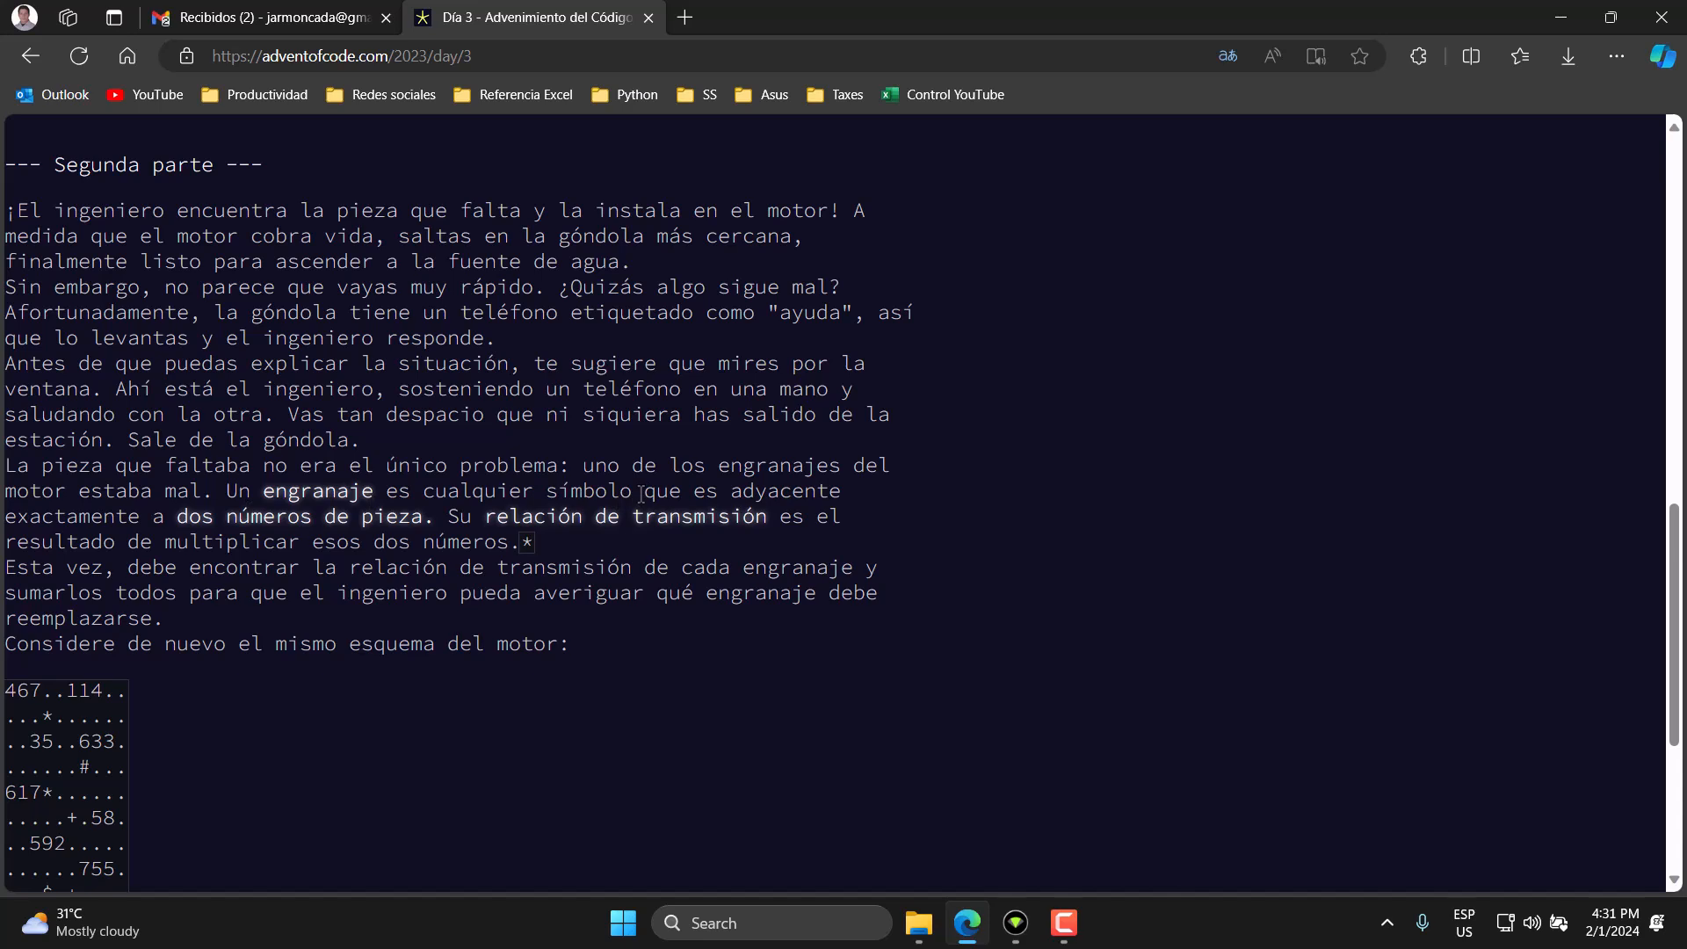
Highlight the asterisk in Part Two's gear definition and the example engine schematic below it.
double_click(527, 543)
left_click(602, 548)
left_click_drag(536, 545, 520, 544)
left_click(554, 549)
left_click_drag(535, 545, 520, 544)
left_click(569, 546)
scroll(350, 684, "down", 3)
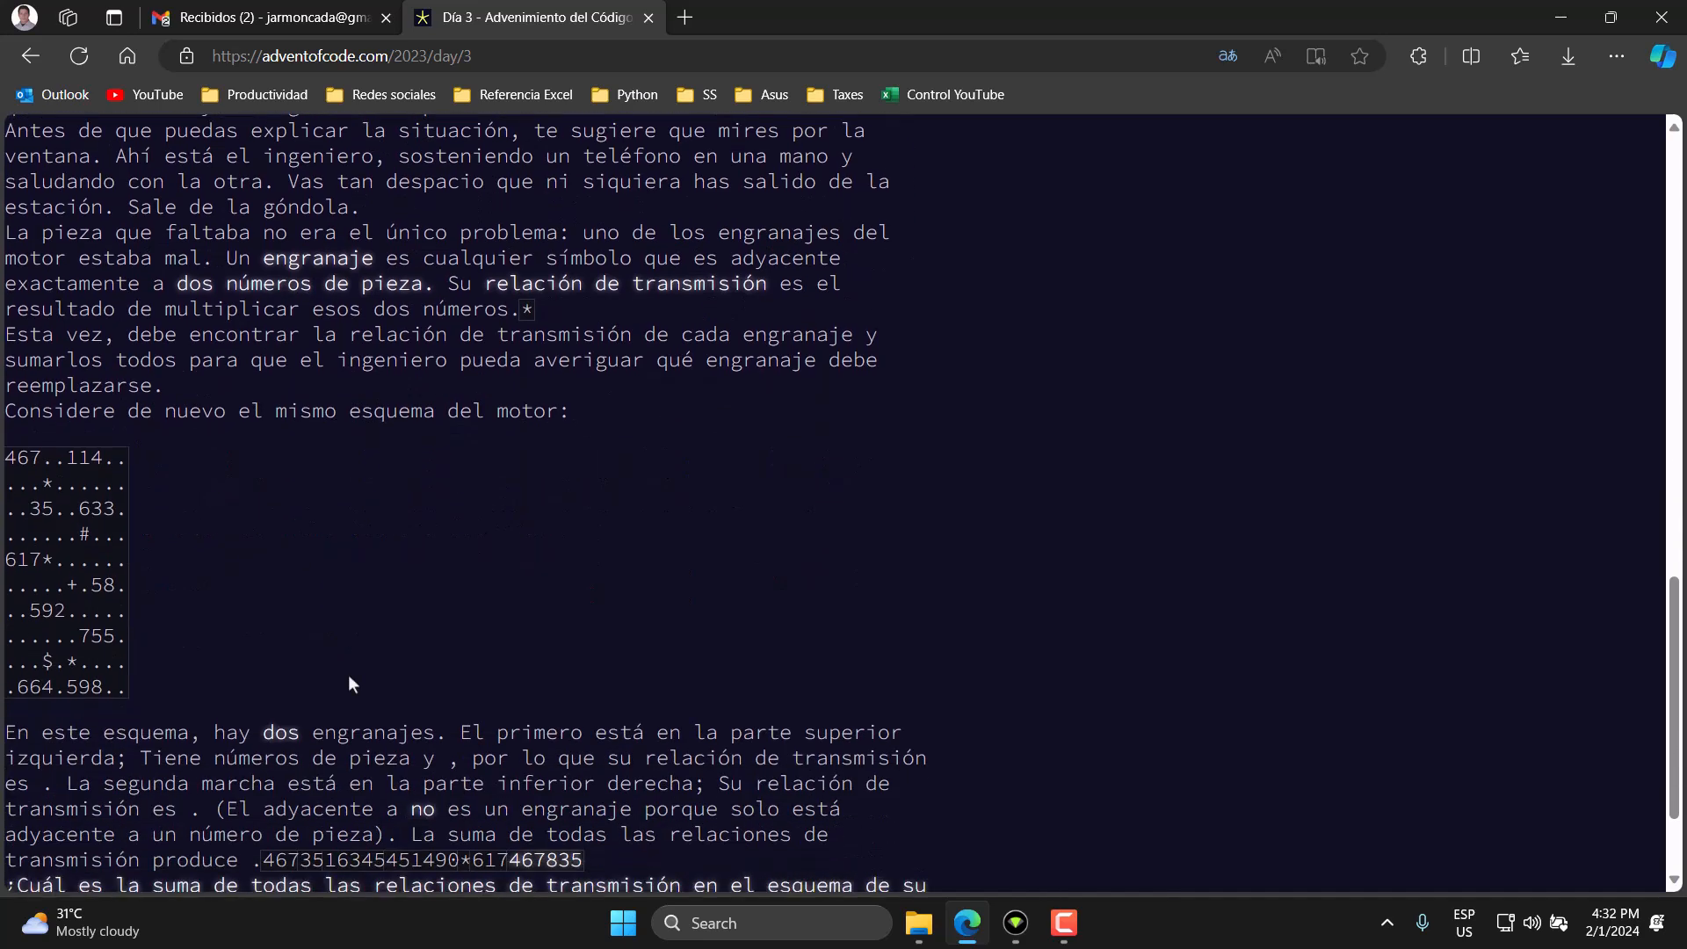
scroll(343, 505, "down", 1)
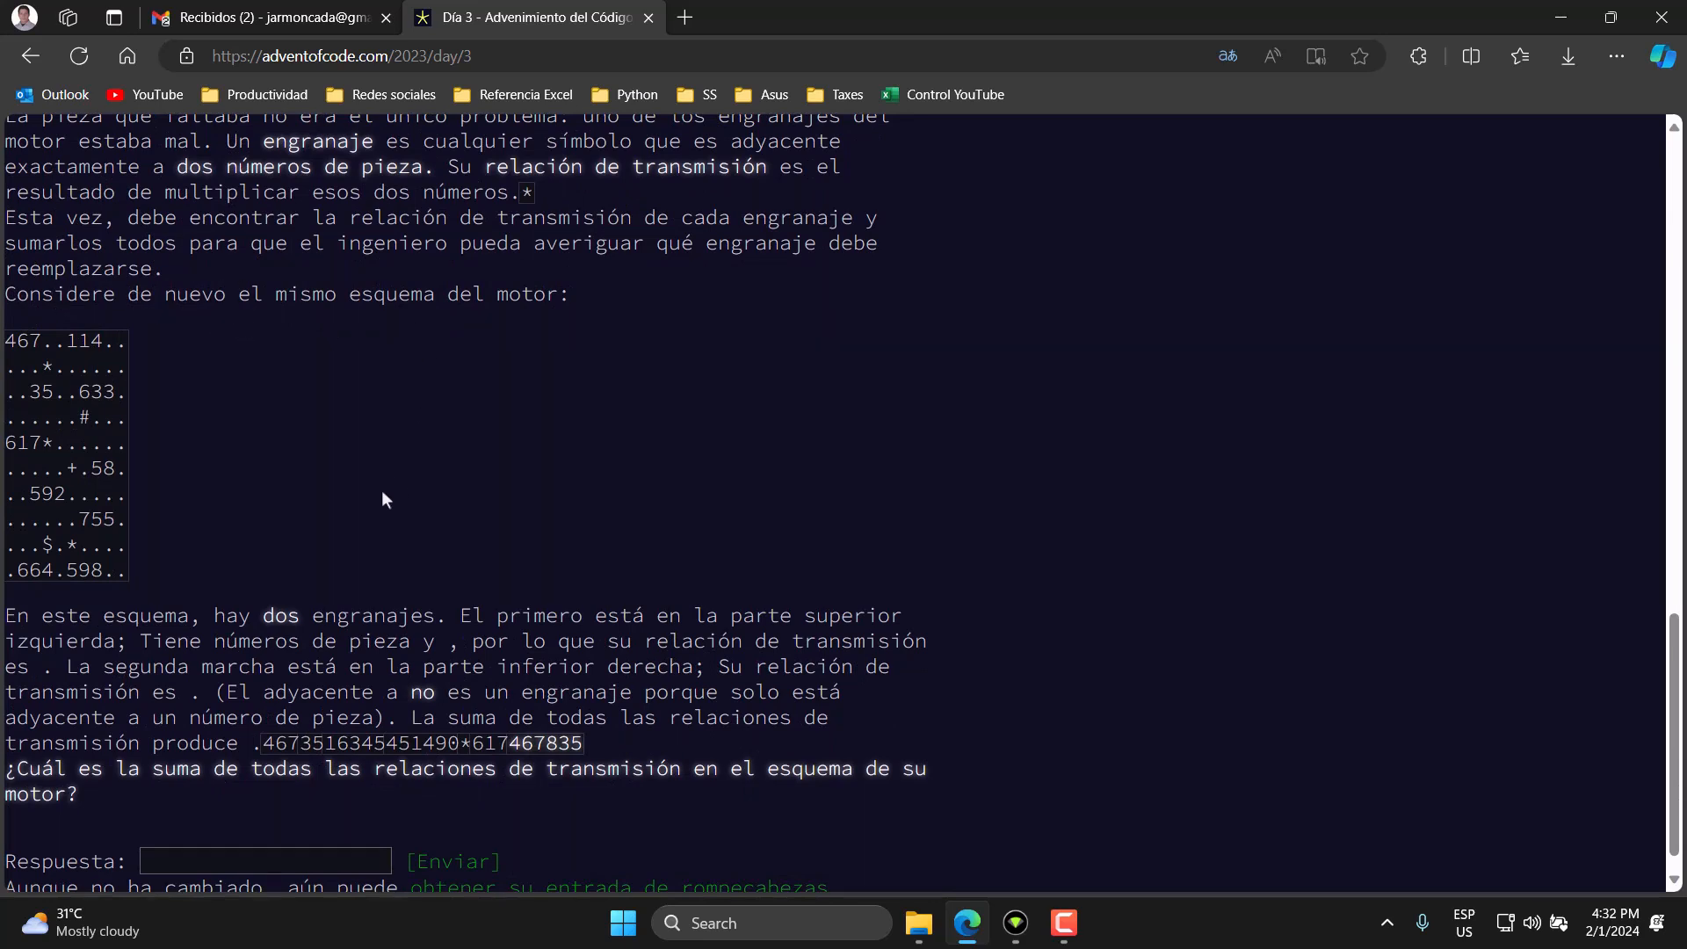
left_click_drag(125, 577, 13, 340)
left_click(139, 360)
Reload the Advent of Code calendar from the bookmarks and reopen Day 3 in English at Part Two's example schematic.
left_click(242, 95)
left_click(313, 479)
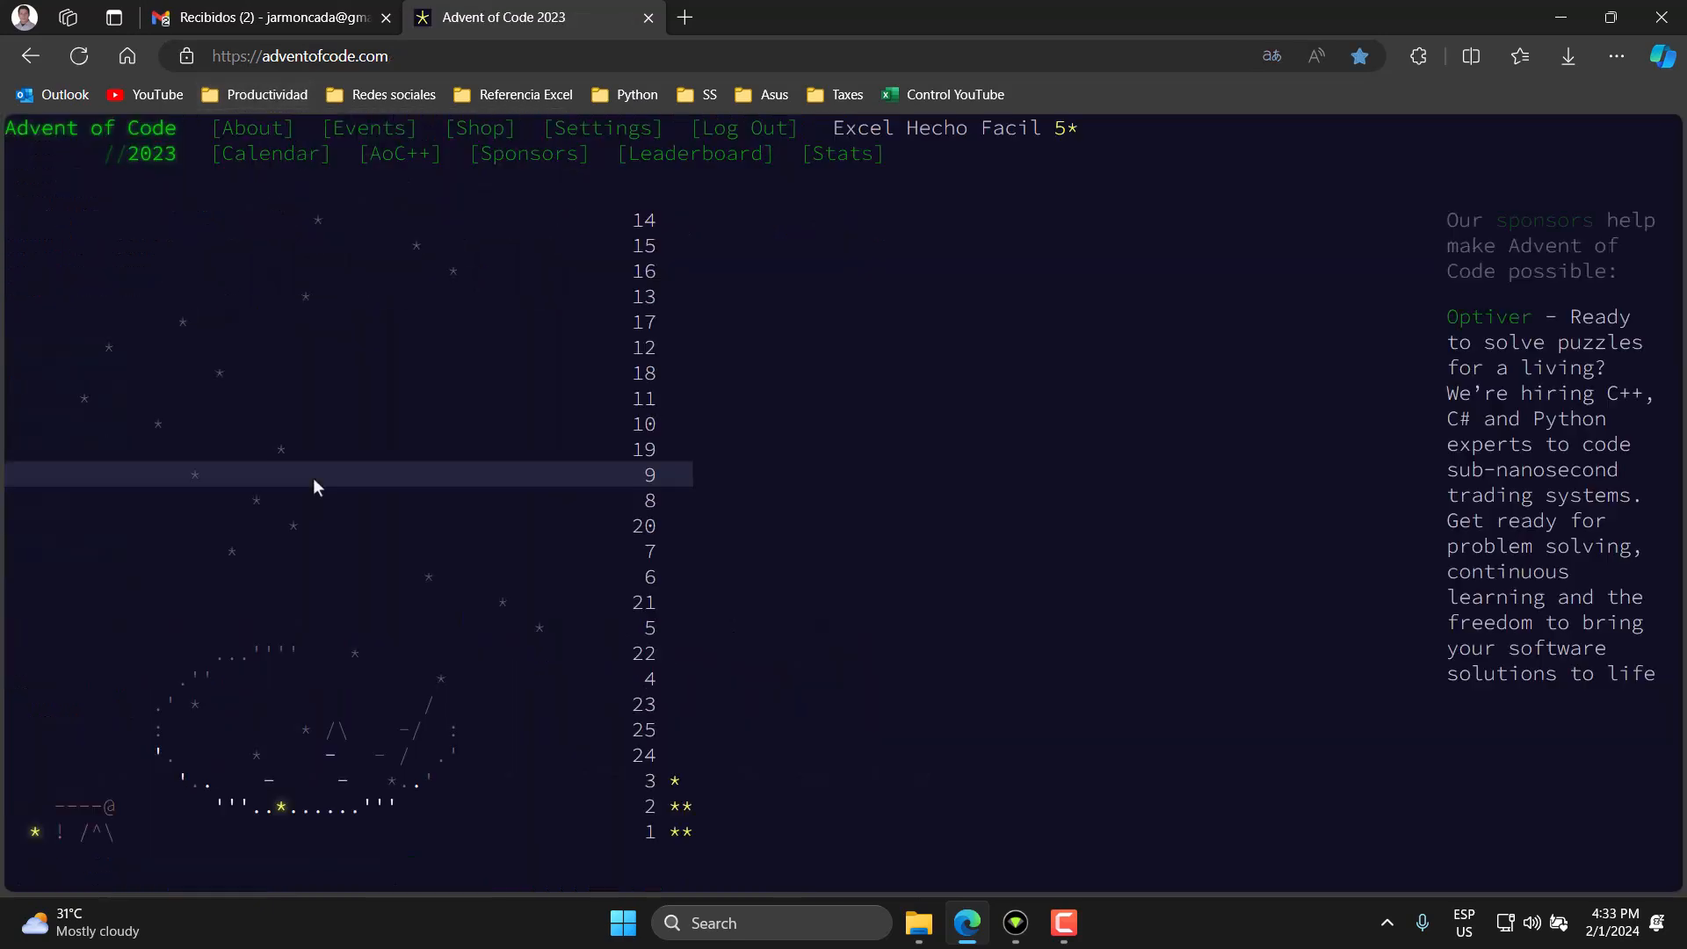
left_click(653, 784)
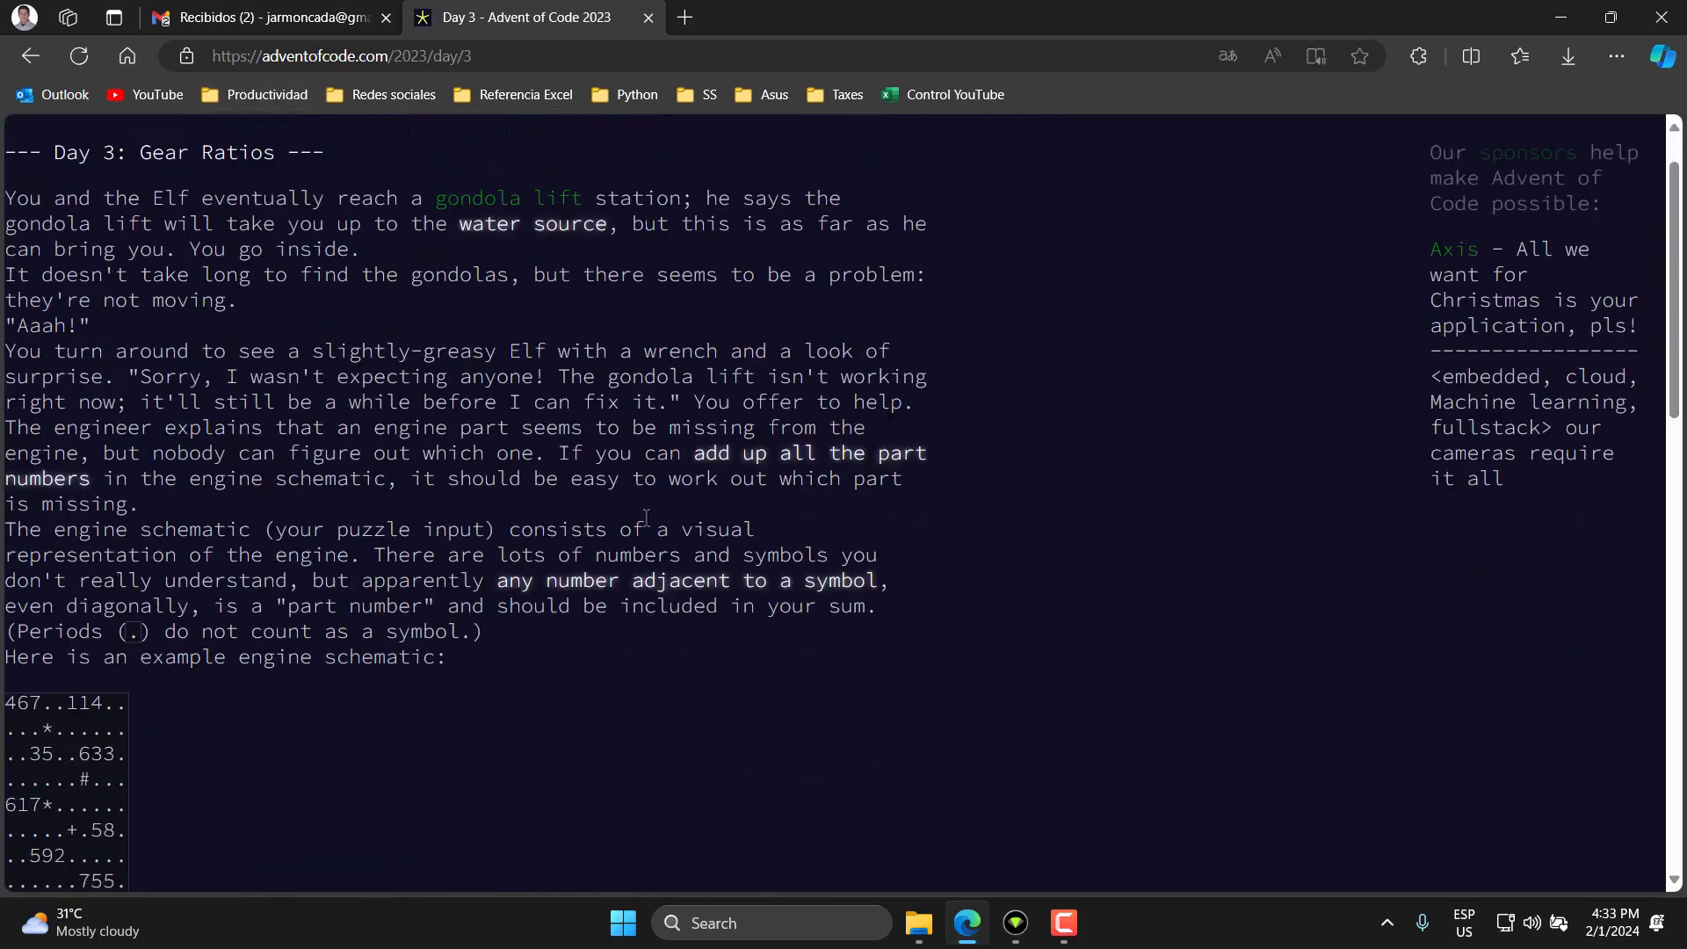
scroll(650, 527, "down", 10)
scroll(647, 520, "down", 1)
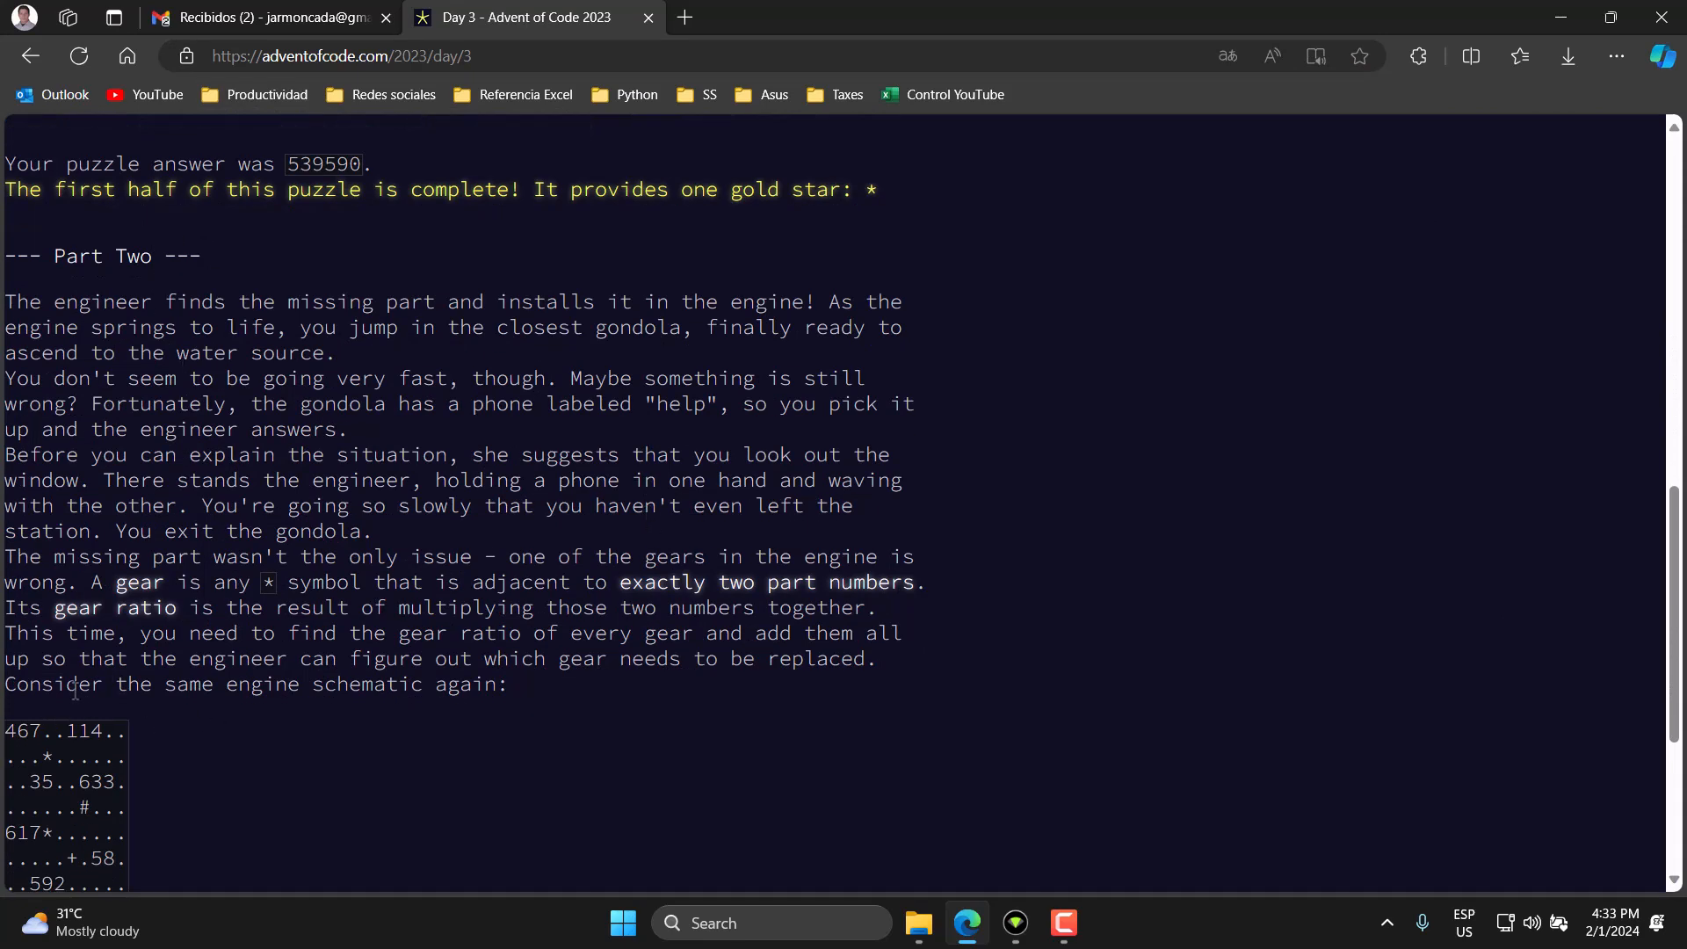
scroll(35, 571, "down", 1)
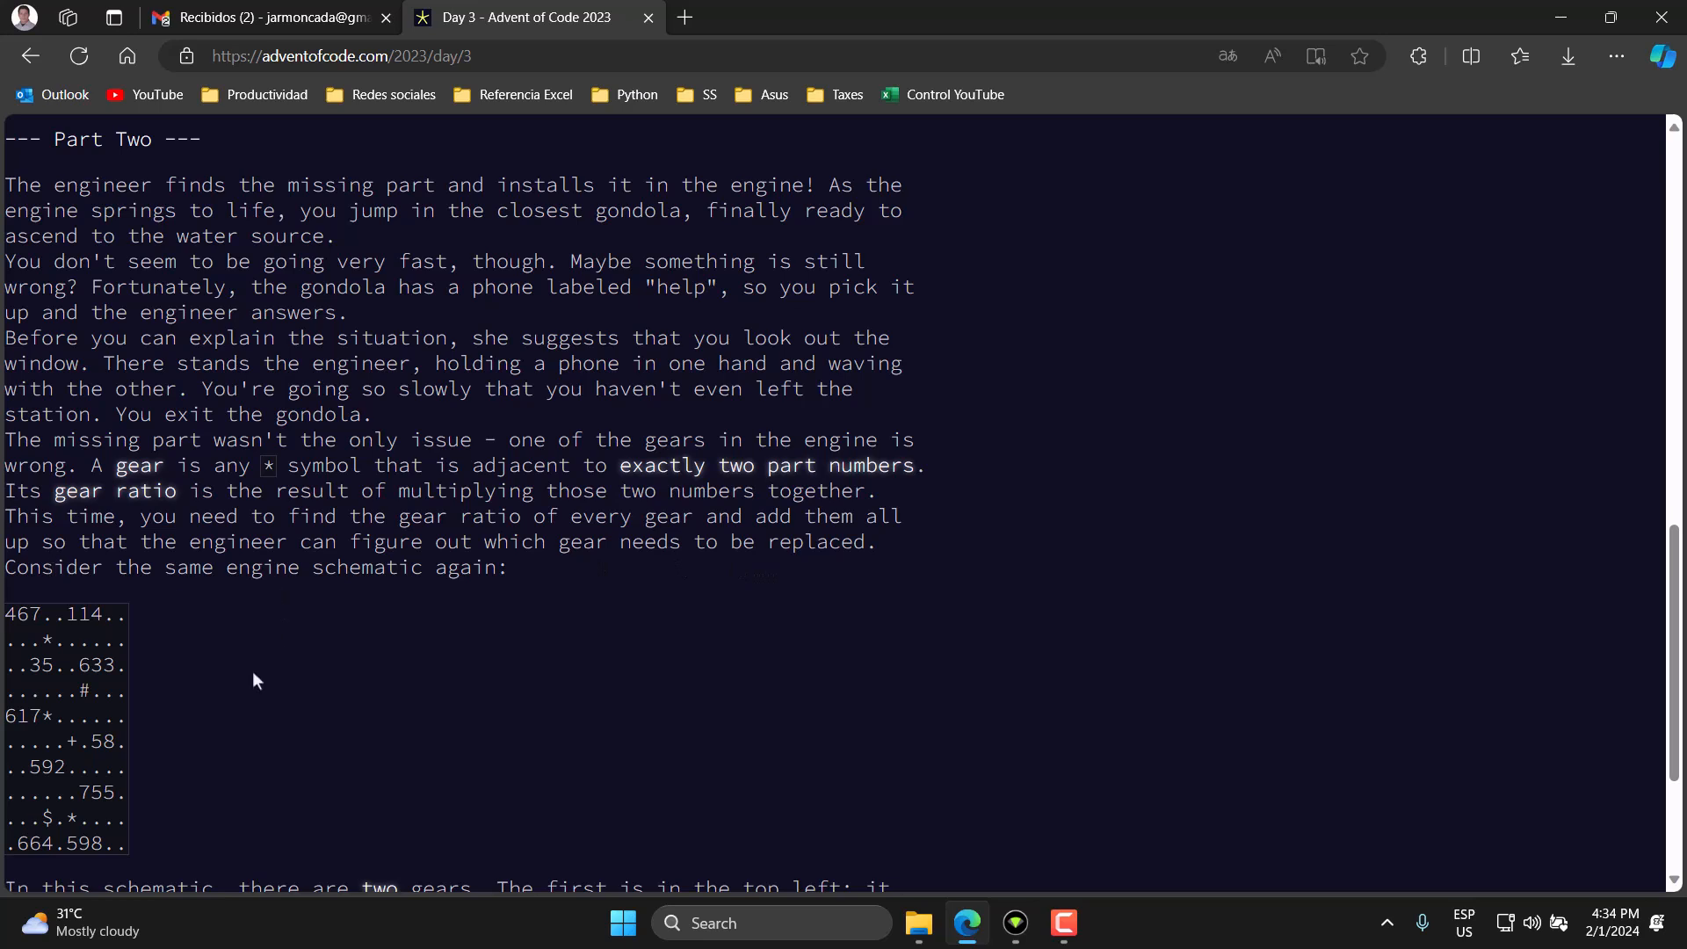
scroll(253, 673, "down", 3)
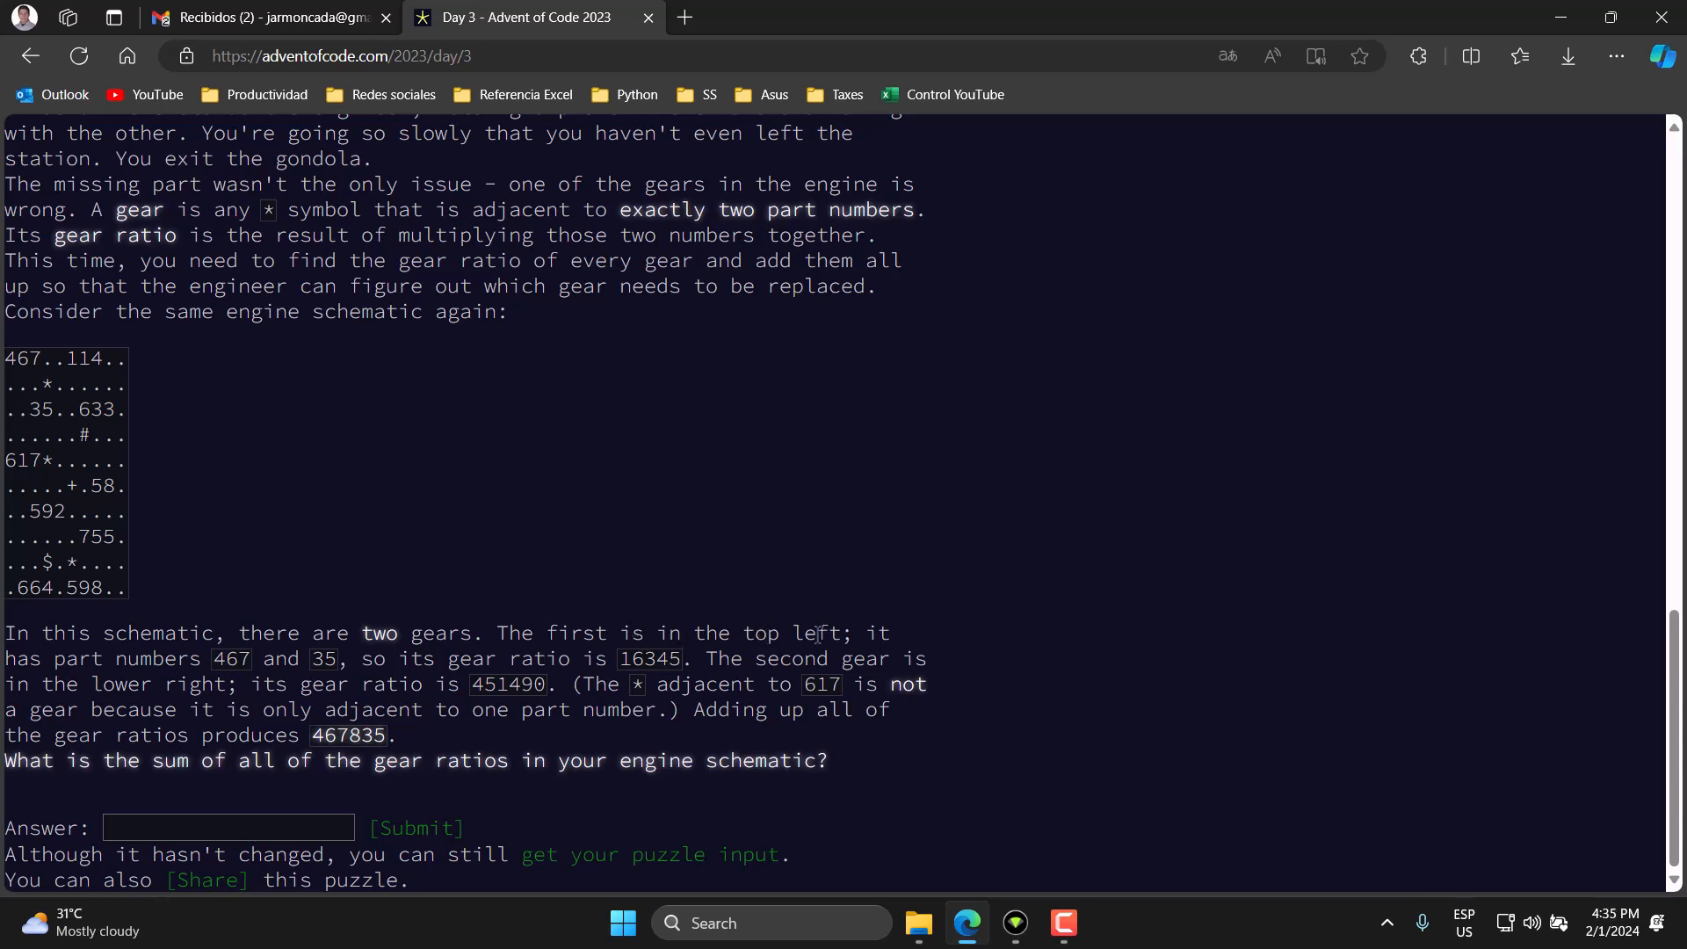
Highlight the asterisks in the example schematic, including the one next to 617.
left_click_drag(50, 383, 39, 383)
left_click(192, 432)
left_click_drag(38, 463, 54, 463)
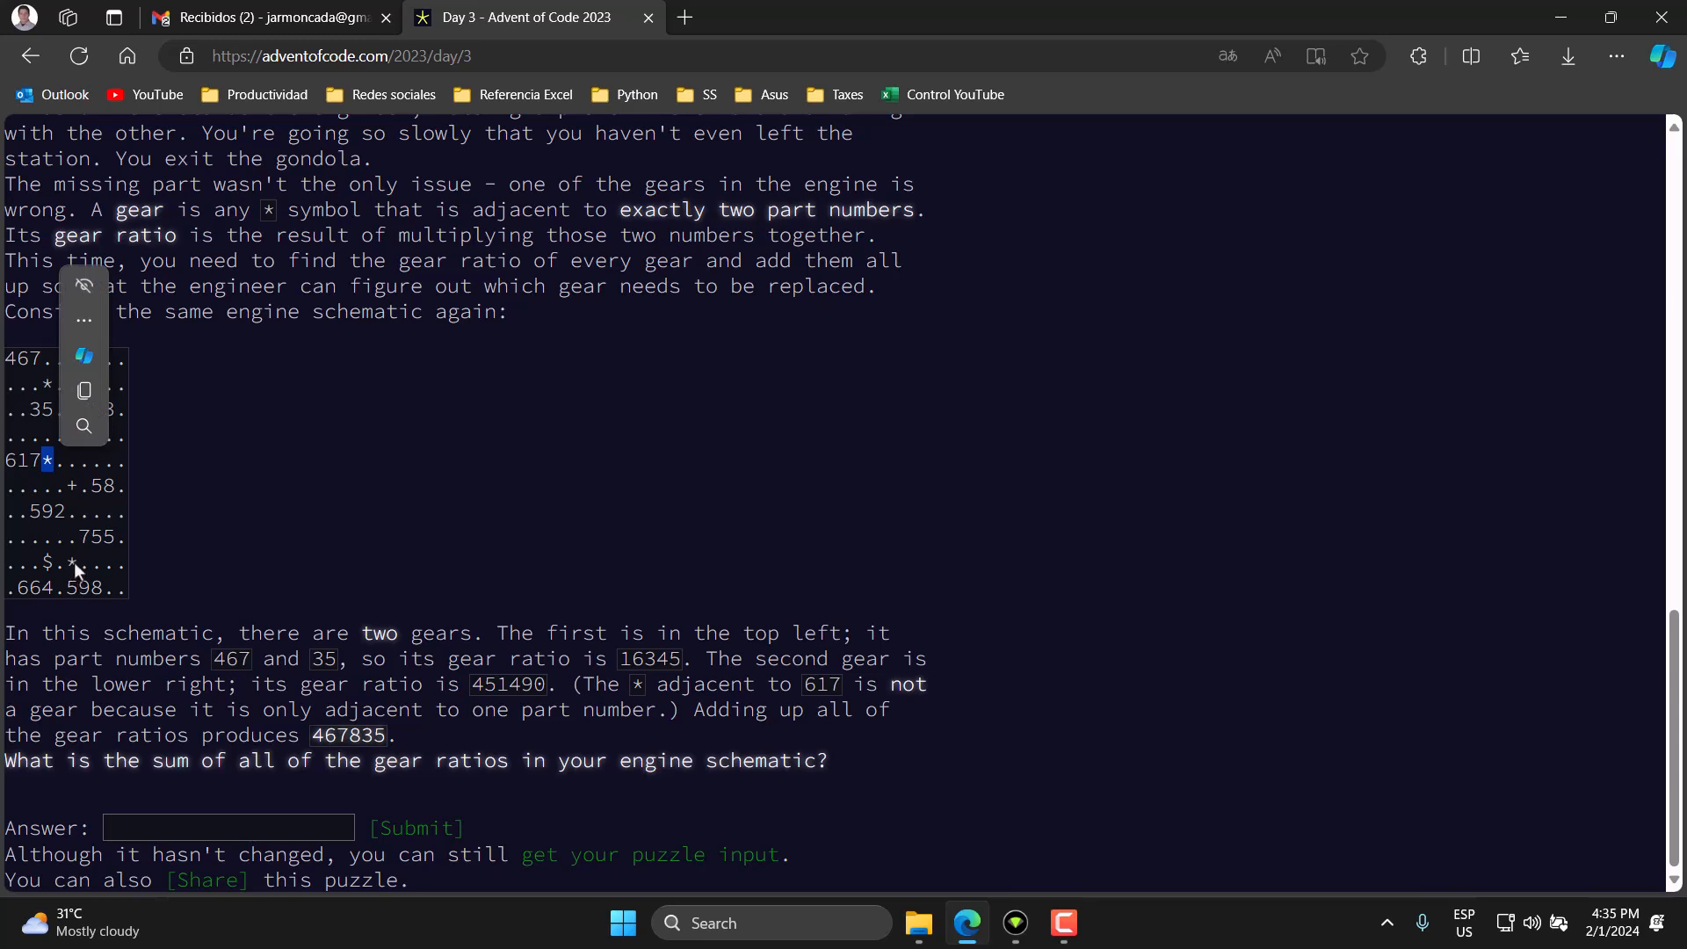
left_click(72, 561)
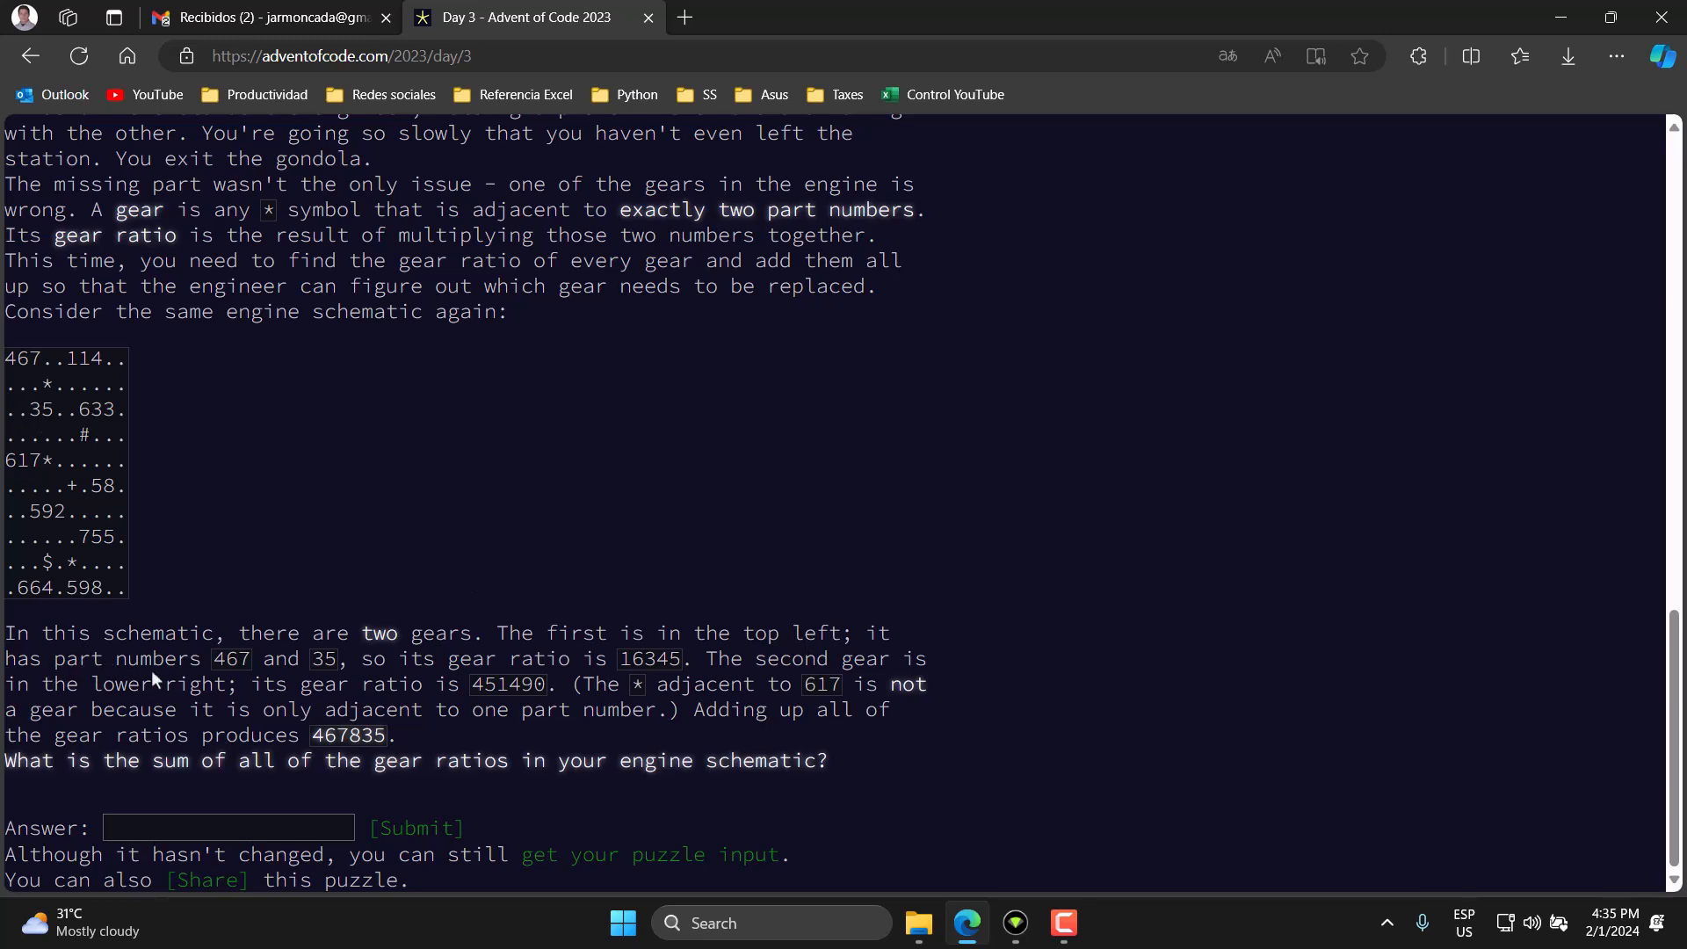
Highlight the first gear's asterisk in the example schematic and its adjacent part number 35.
mouse_move(44, 359)
left_mouse_down()
mouse_move(5, 362)
mouse_move(54, 388)
left_mouse_up()
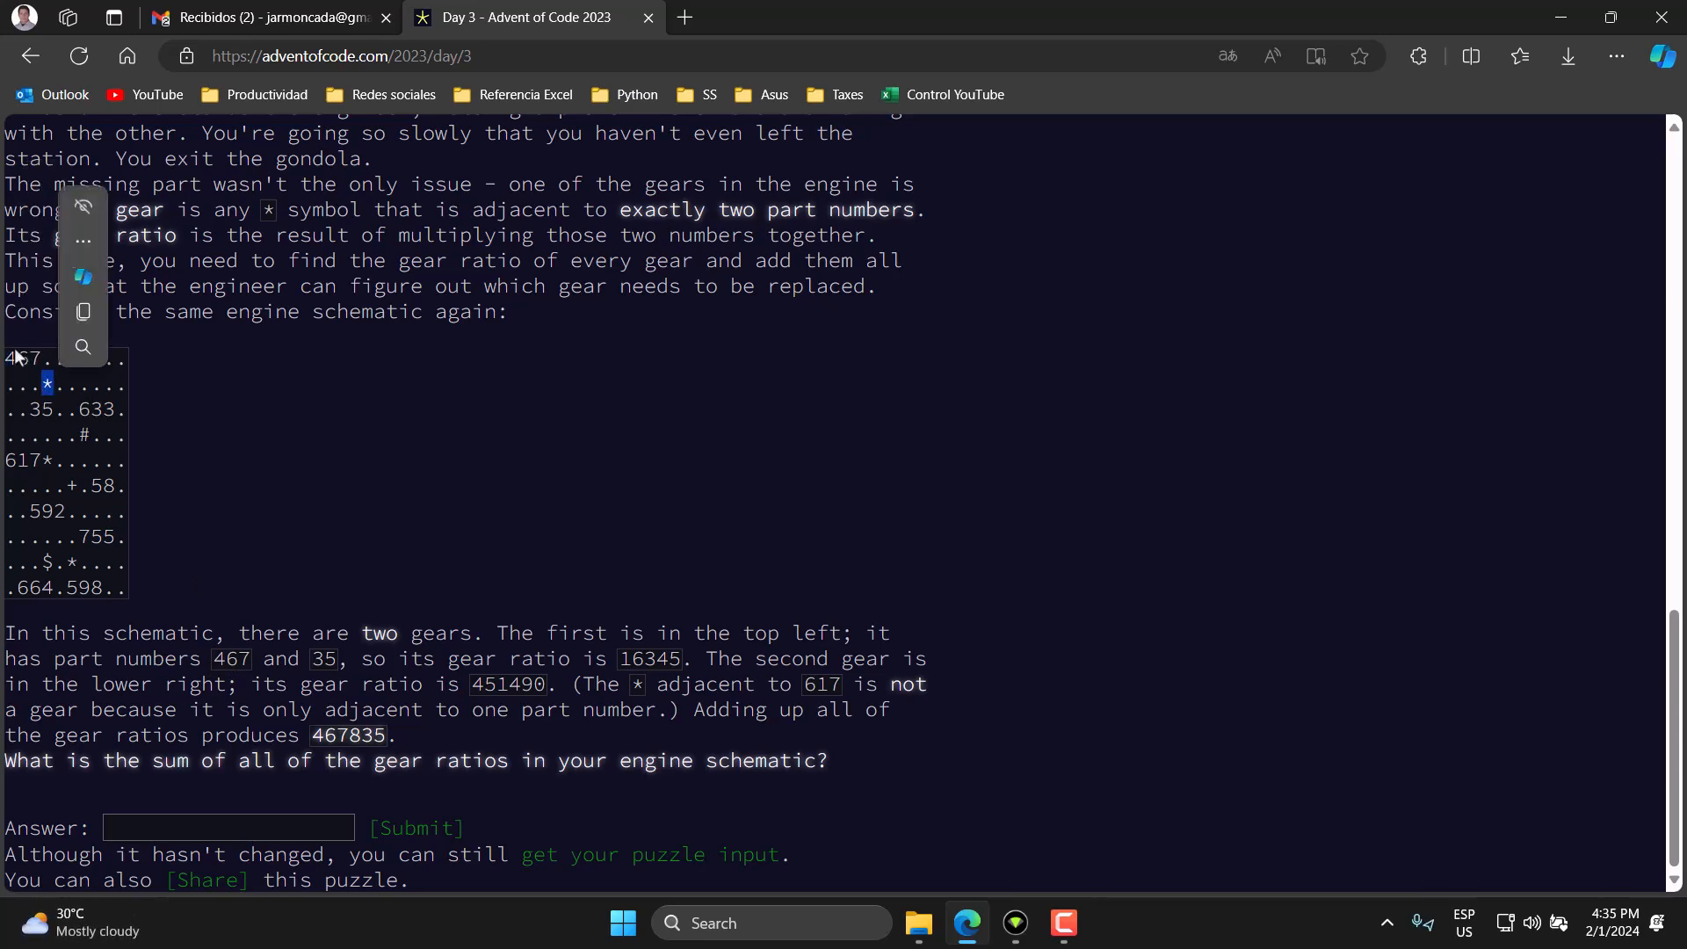
left_click_drag(337, 660, 310, 660)
left_click_drag(55, 406, 29, 407)
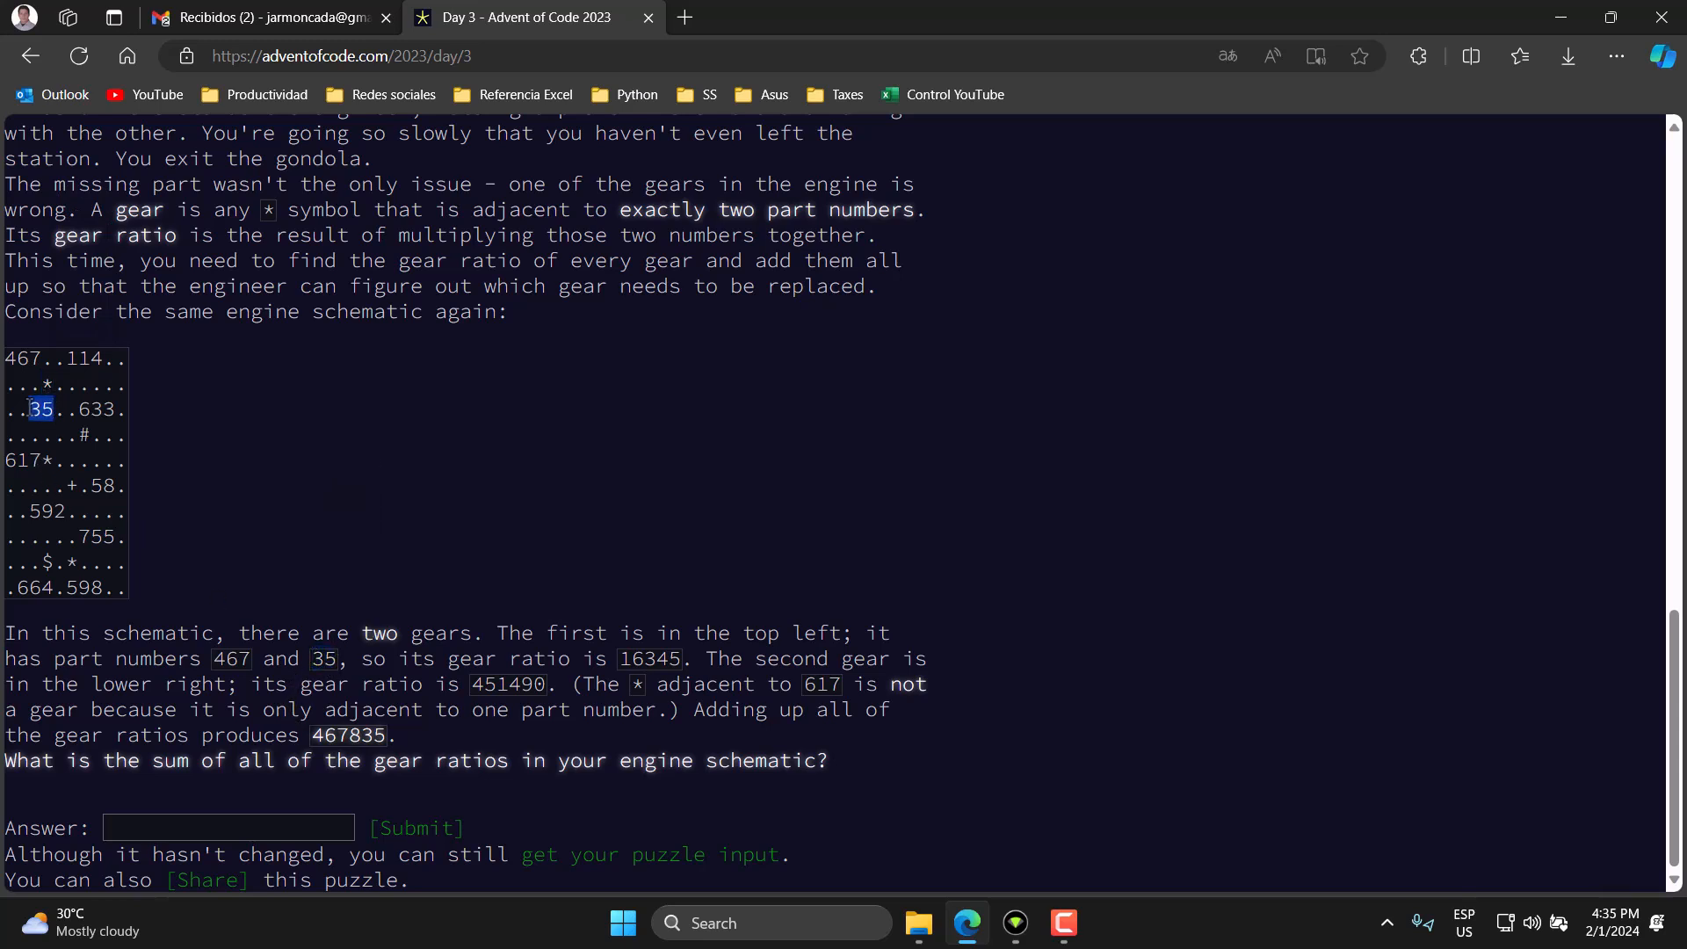
left_click(237, 460)
Switch to the Calculator and multiply 467 by 35 to check the first gear's ratio.
left_click(619, 926)
left_click(699, 388)
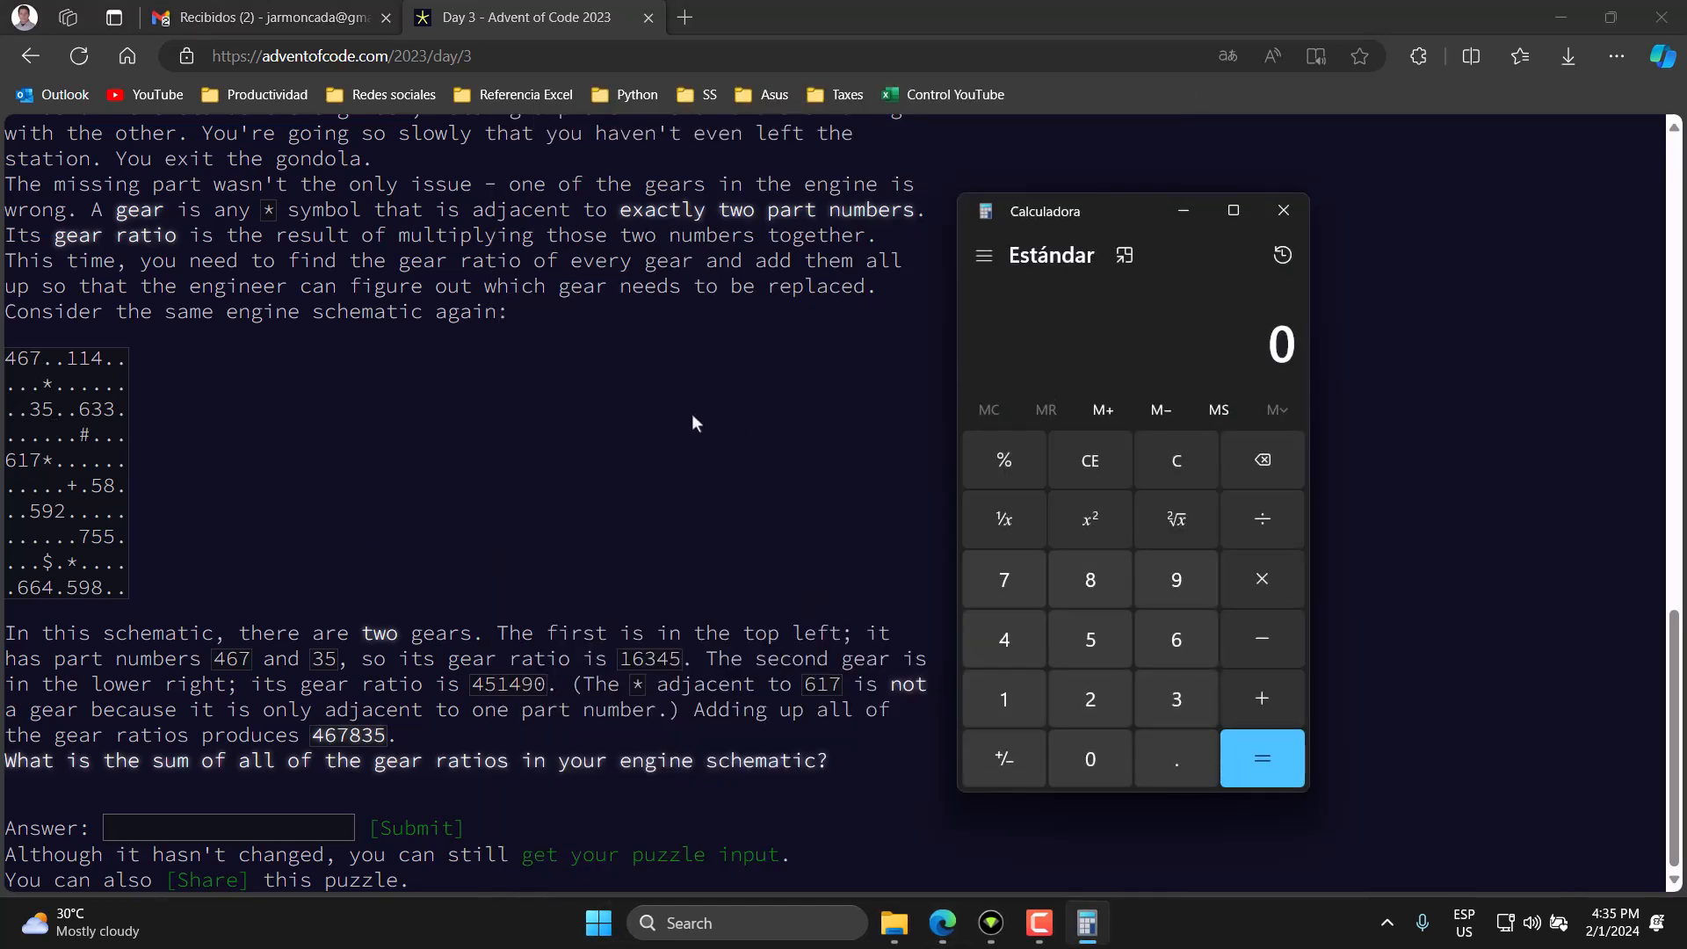
type("467*35")
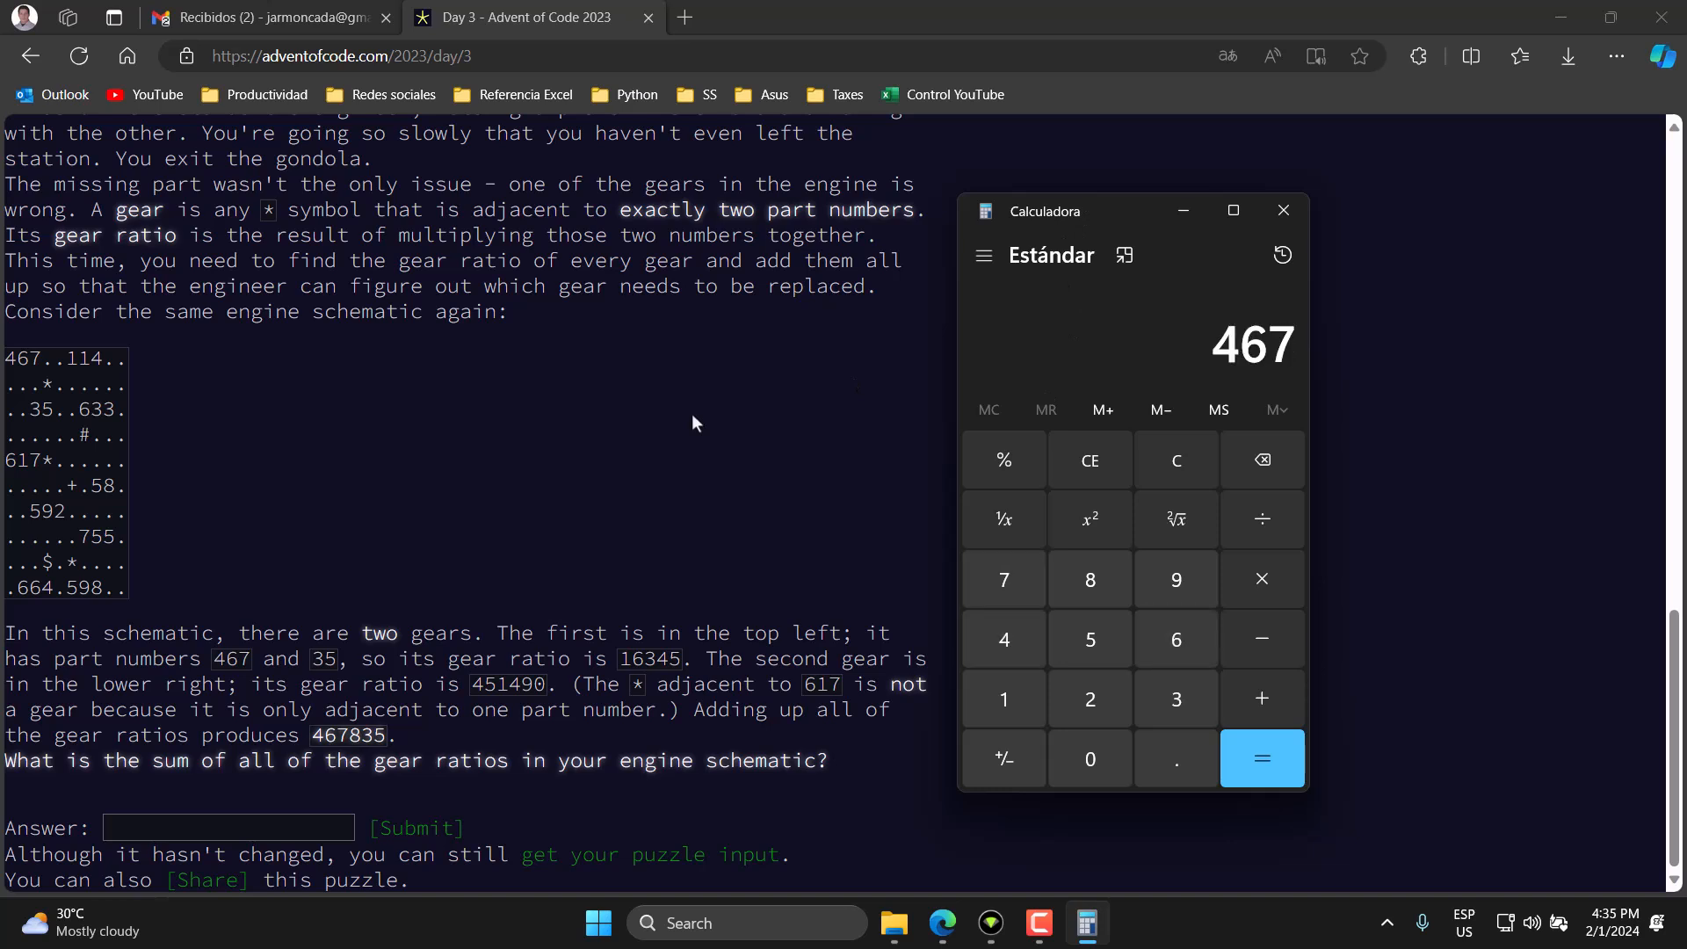
key("Return")
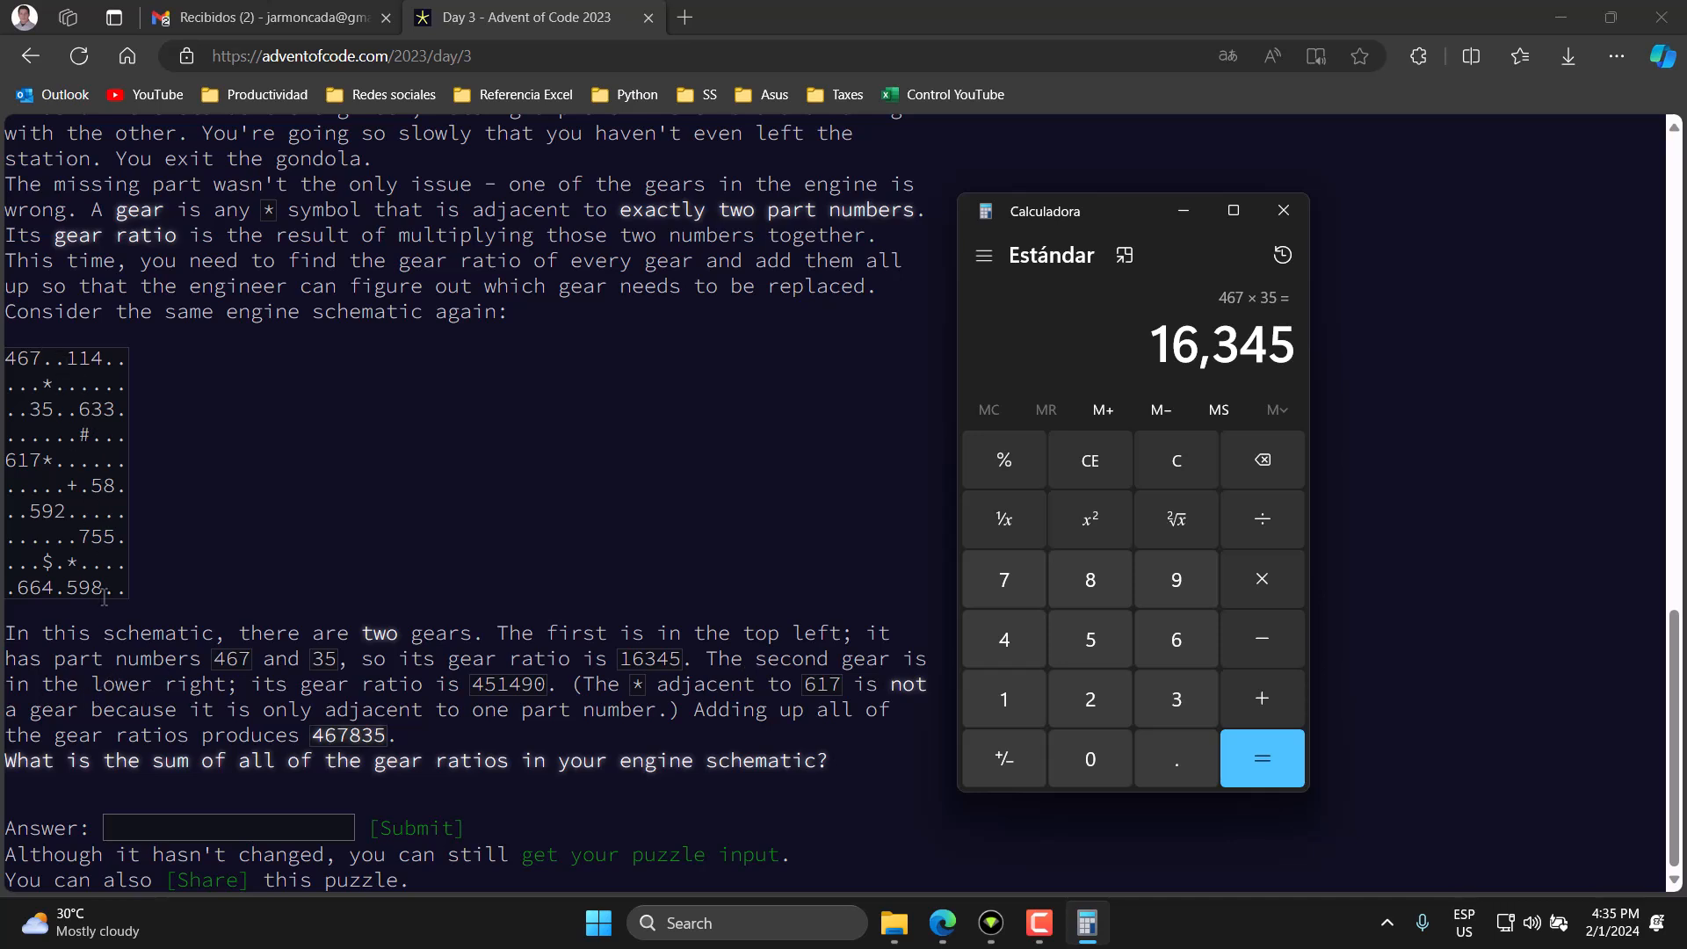
Locate the second gear in the example, clear the calculator, and multiply 755 by 598 for its ratio.
left_click(79, 565)
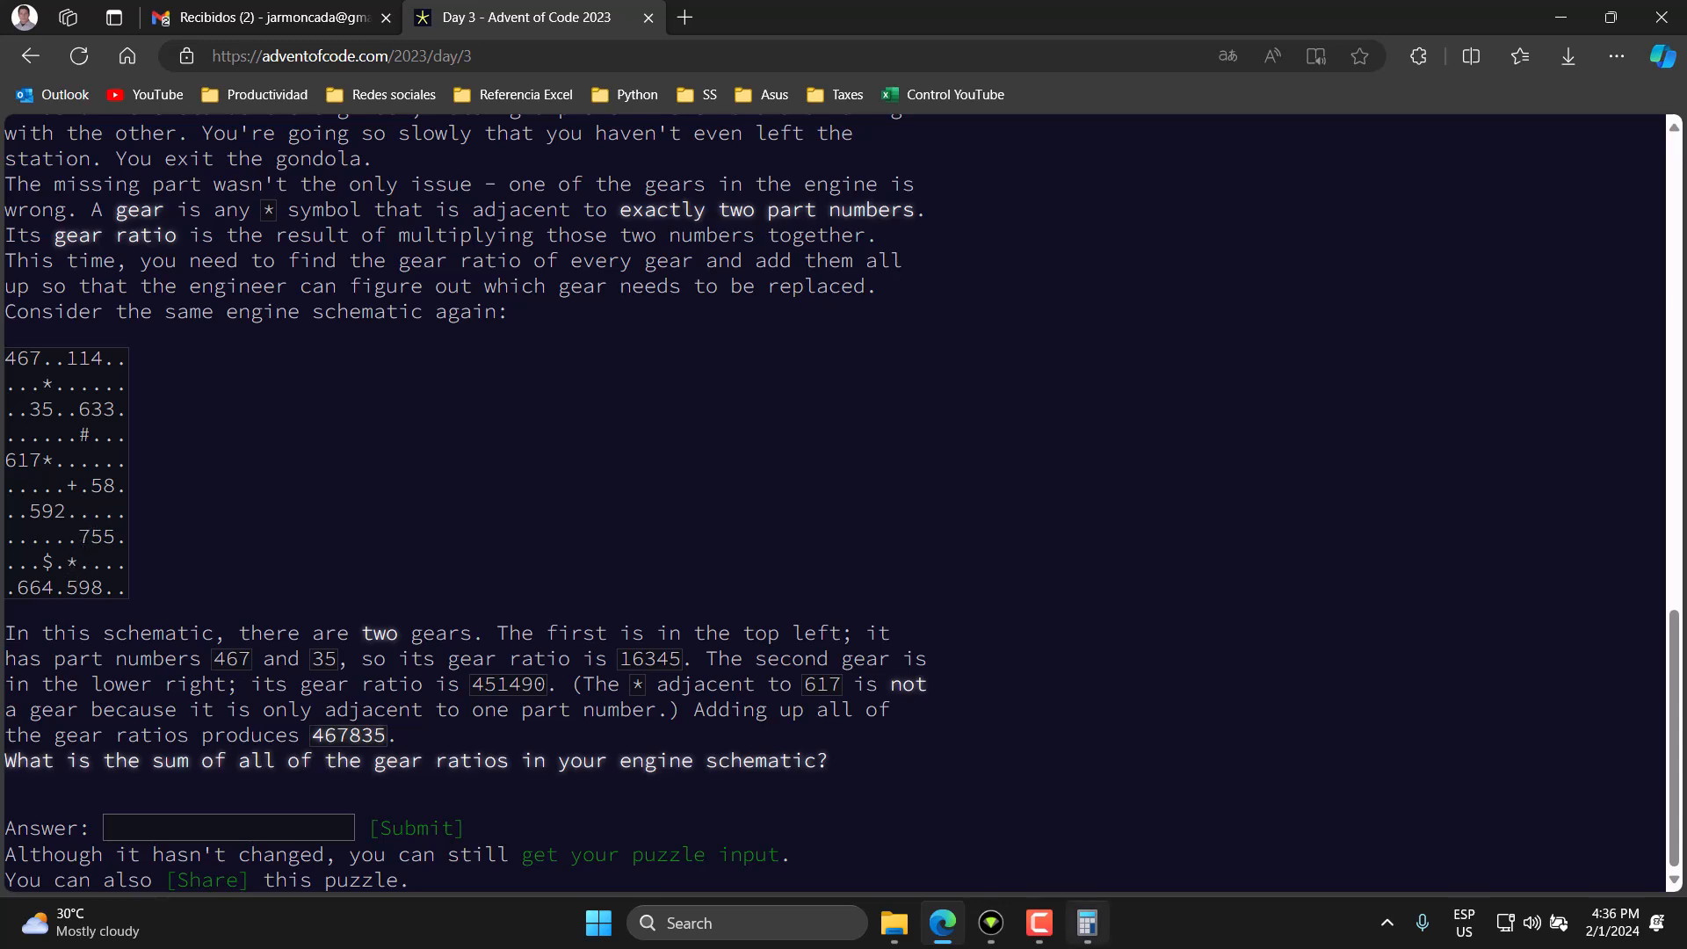
left_click(1087, 923)
left_click(1092, 461)
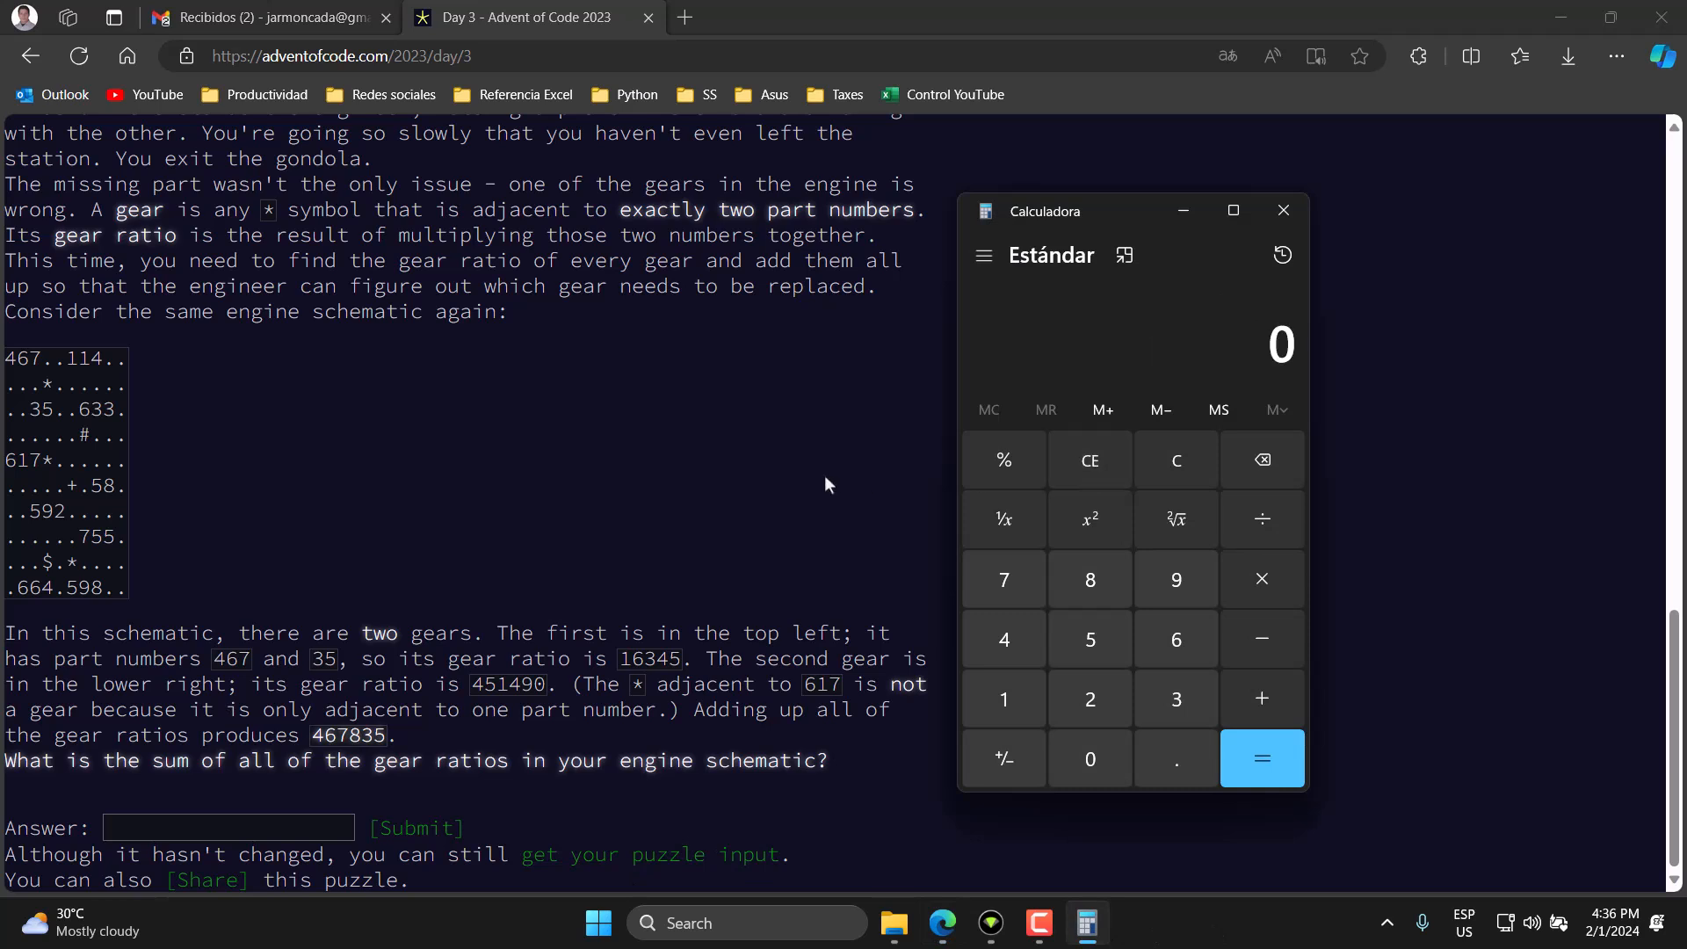
type("755*")
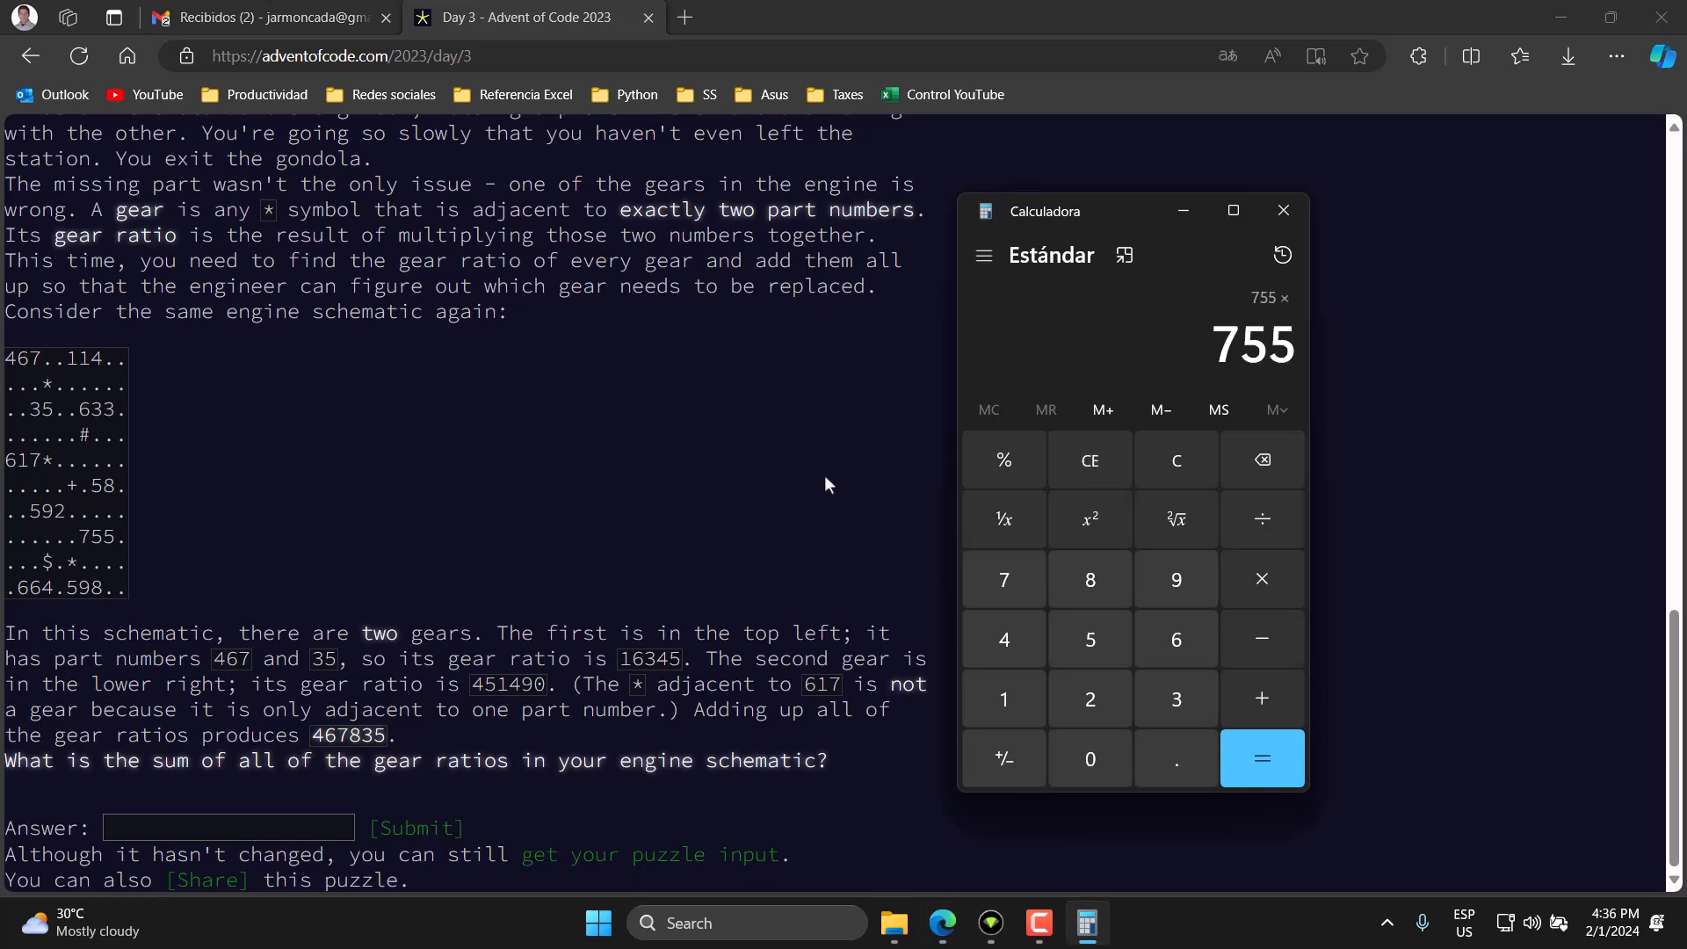
type("598")
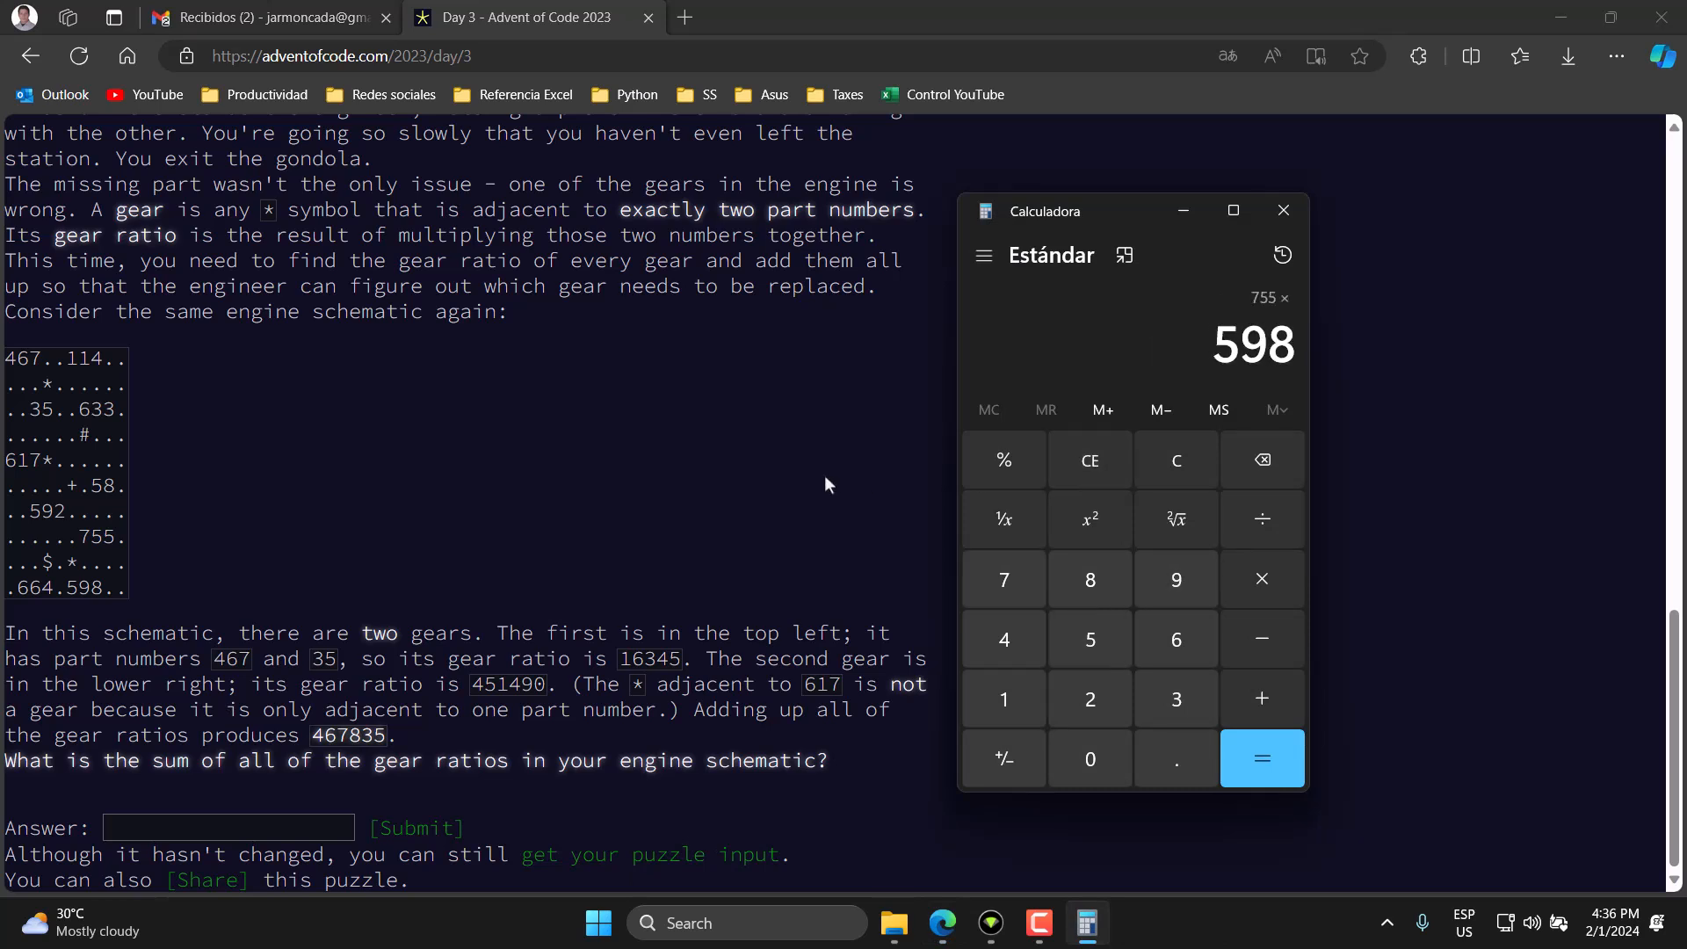
key("Return")
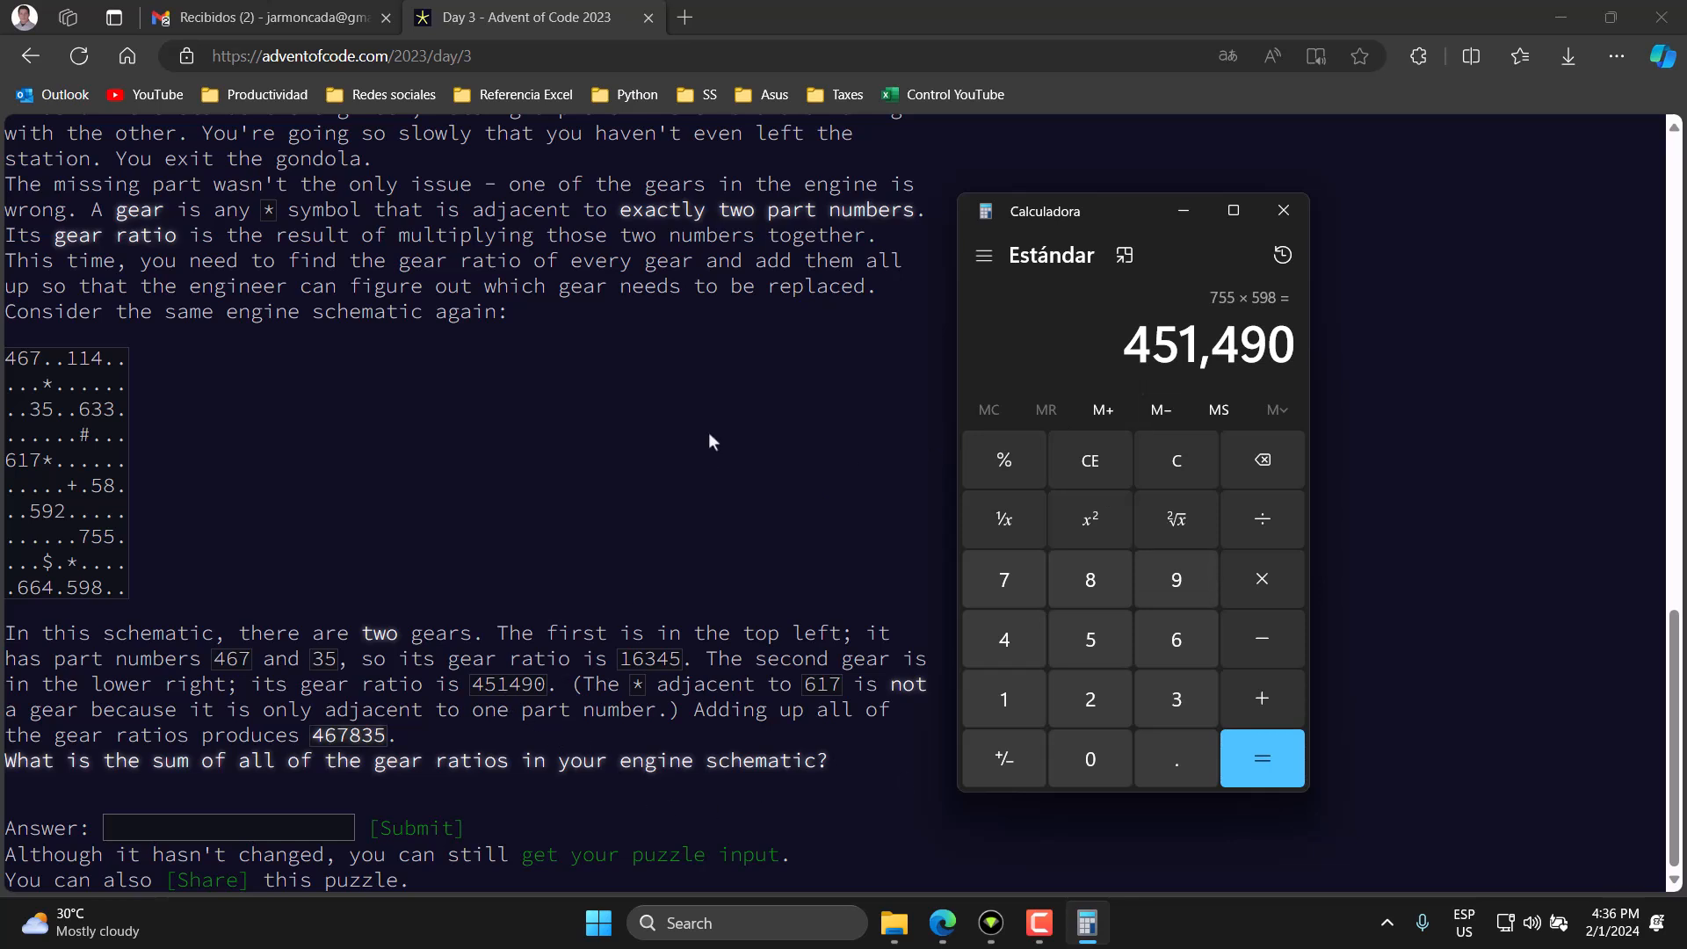
Add 16345 to the second gear's ratio to compute the sum of both gear ratios.
key("plus")
type("16345")
key("Return")
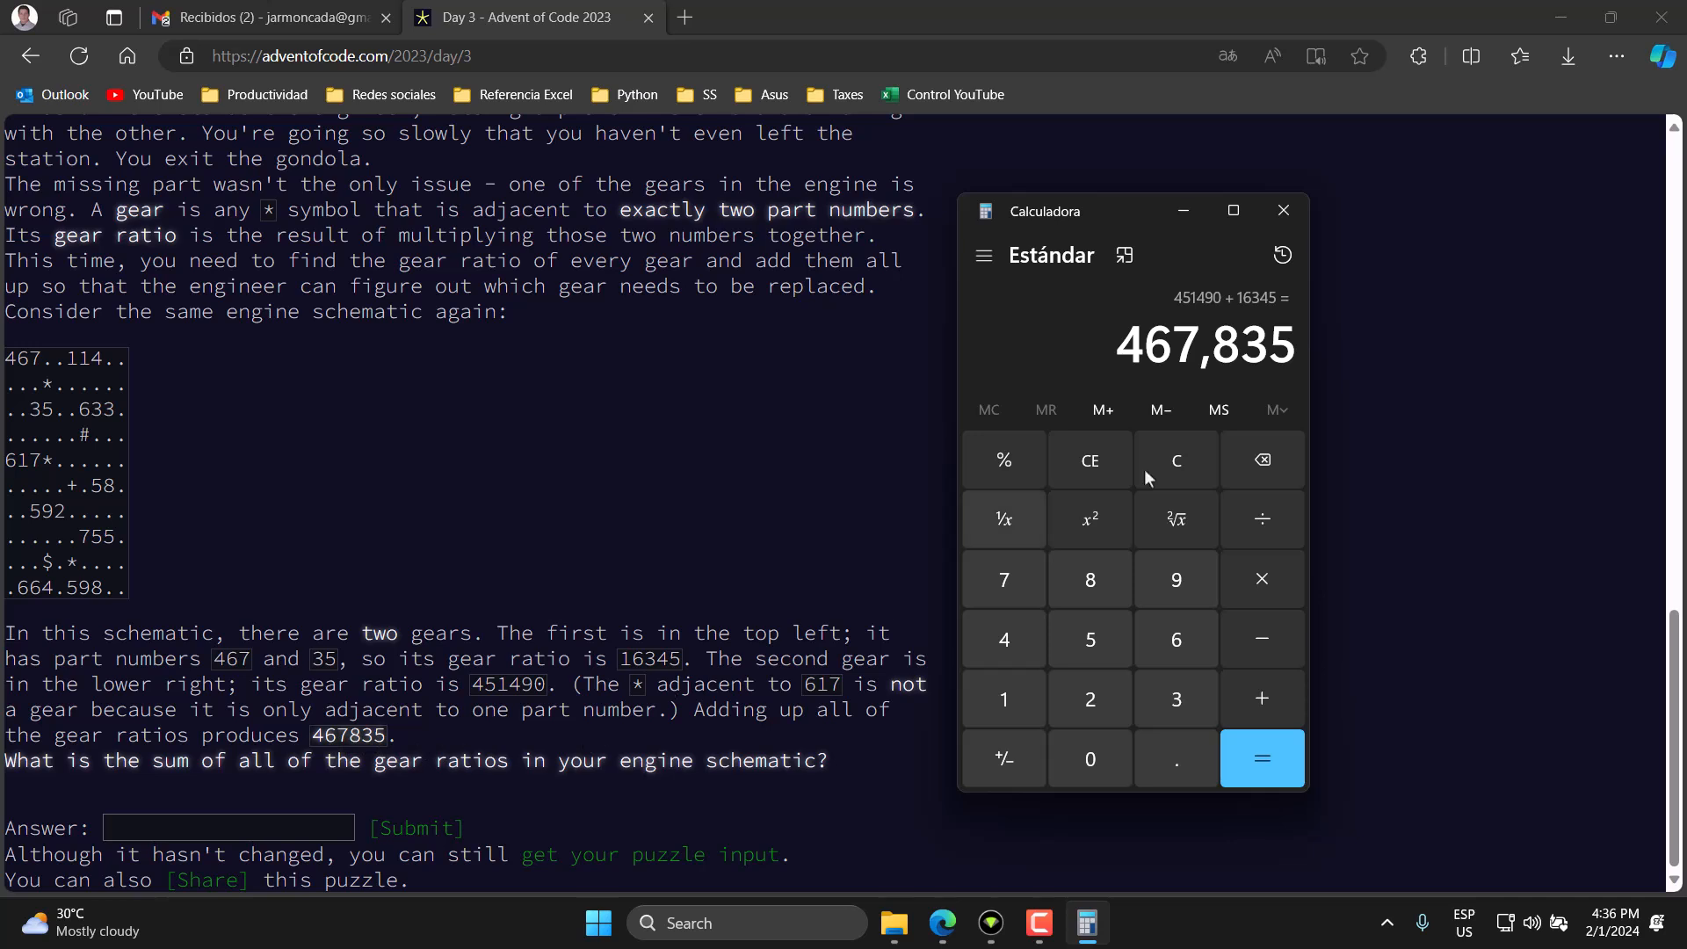
Close the Calculator and copy the entire ten-line example engine schematic from the puzzle page.
left_click(1268, 217)
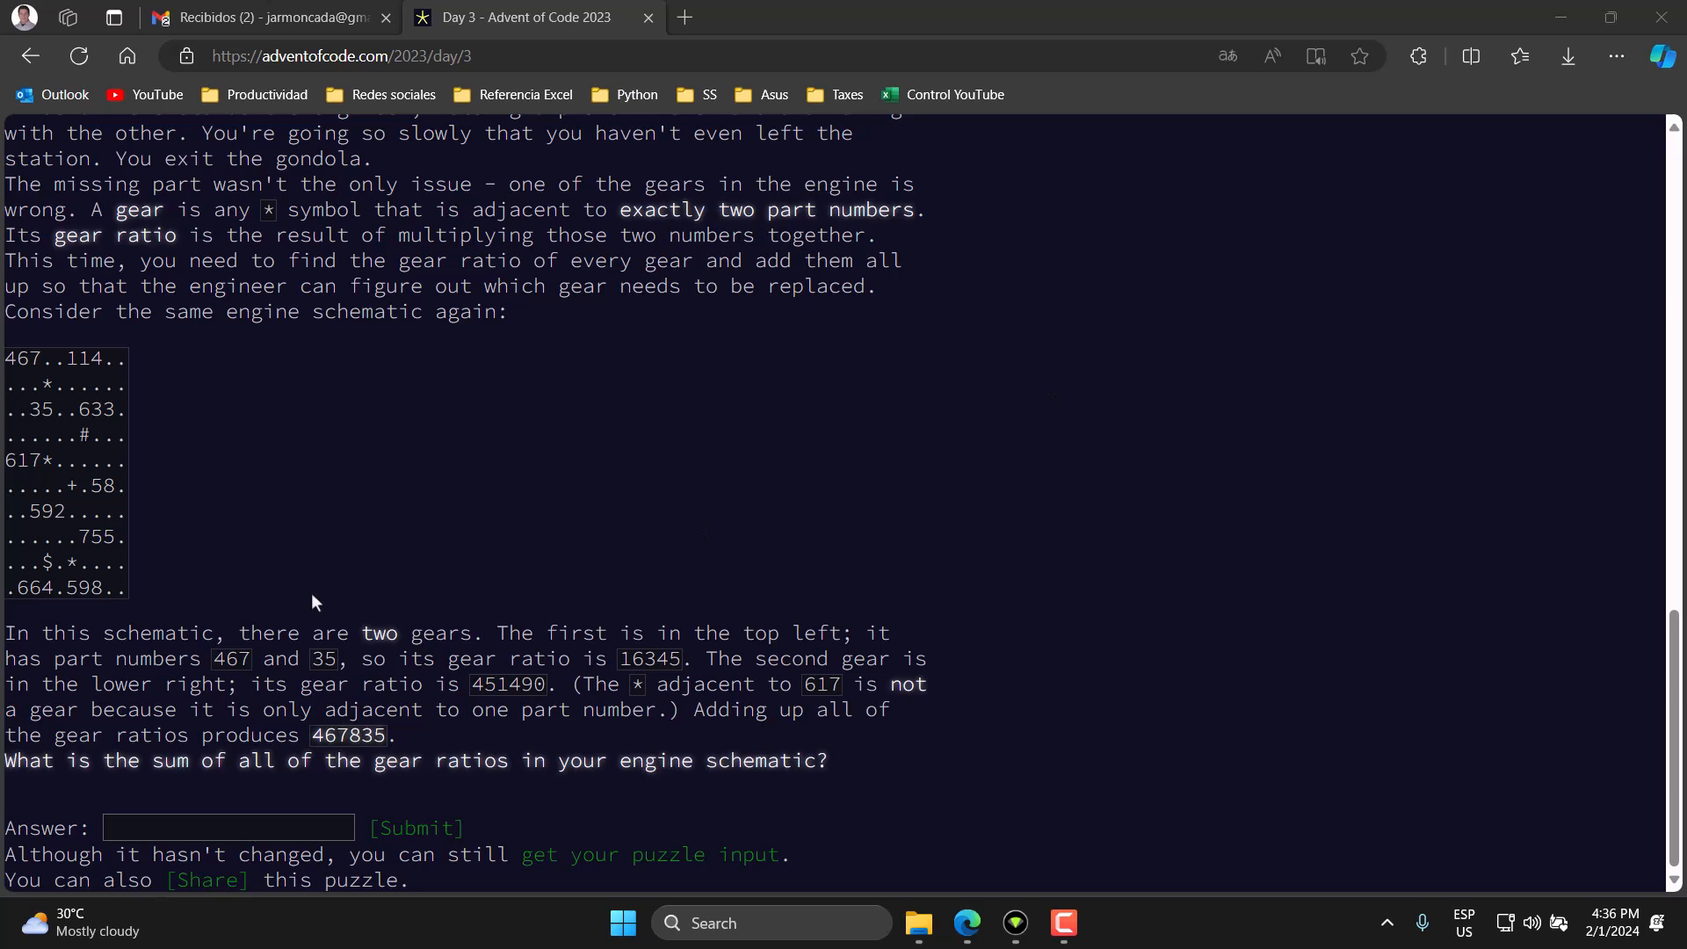
left_click_drag(125, 595, 8, 354)
key("ctrl+c")
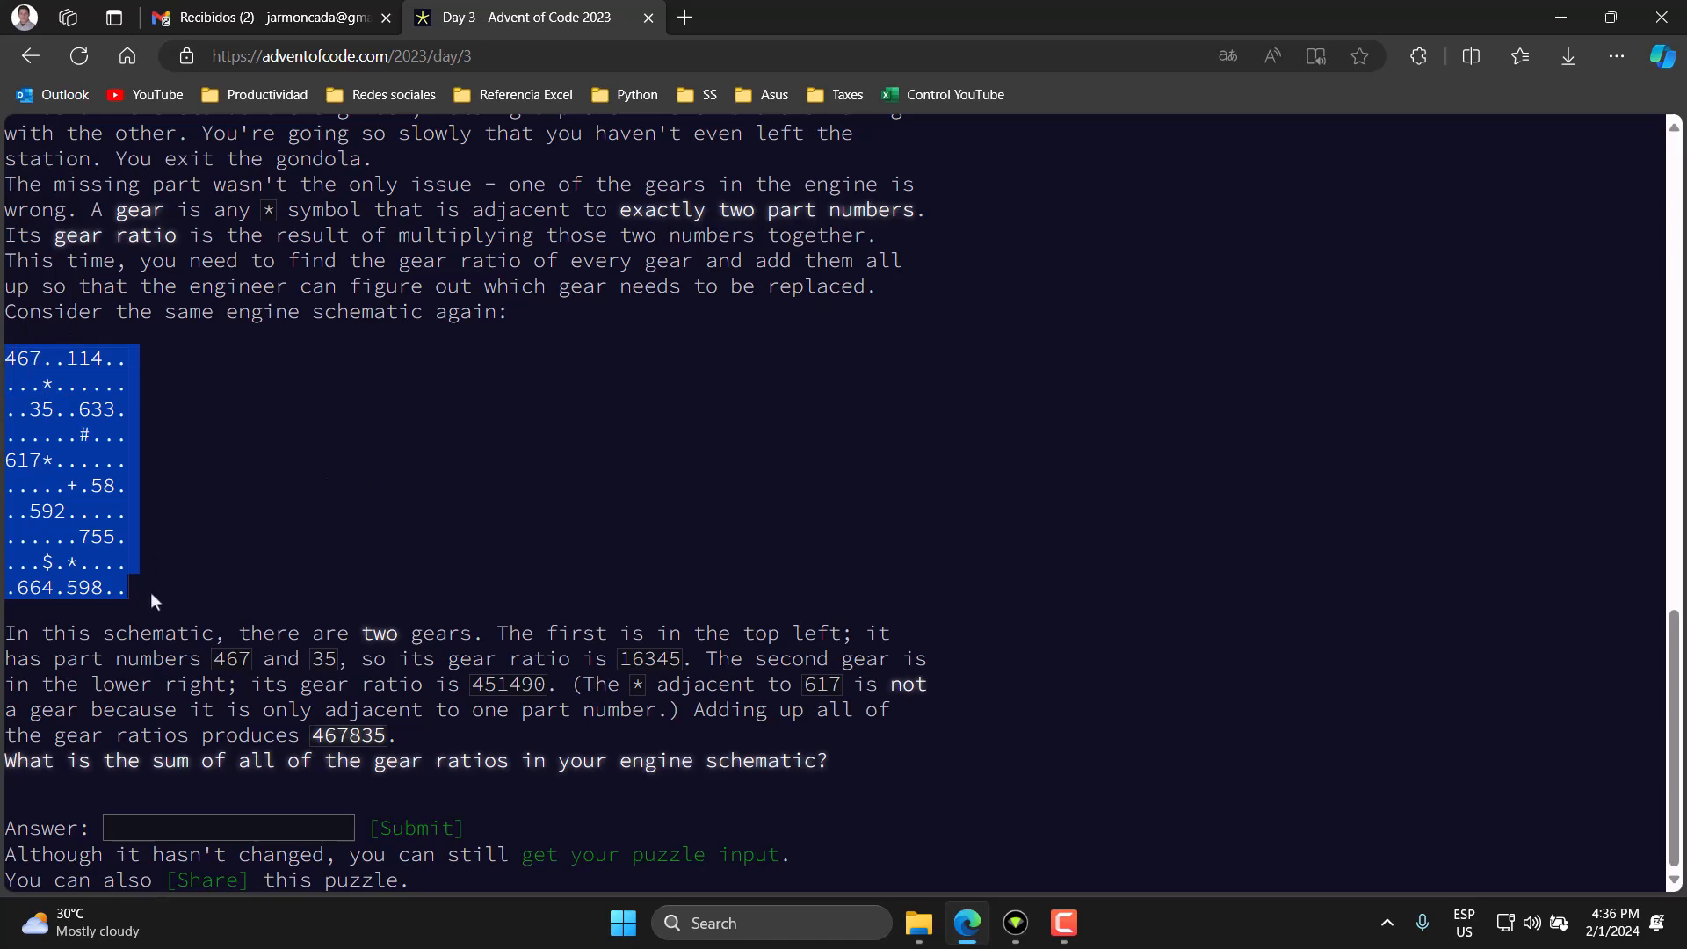
left_click(150, 585)
Open Excel and paste the copied schematic into the blank sheet starting at cell A3.
left_click(623, 922)
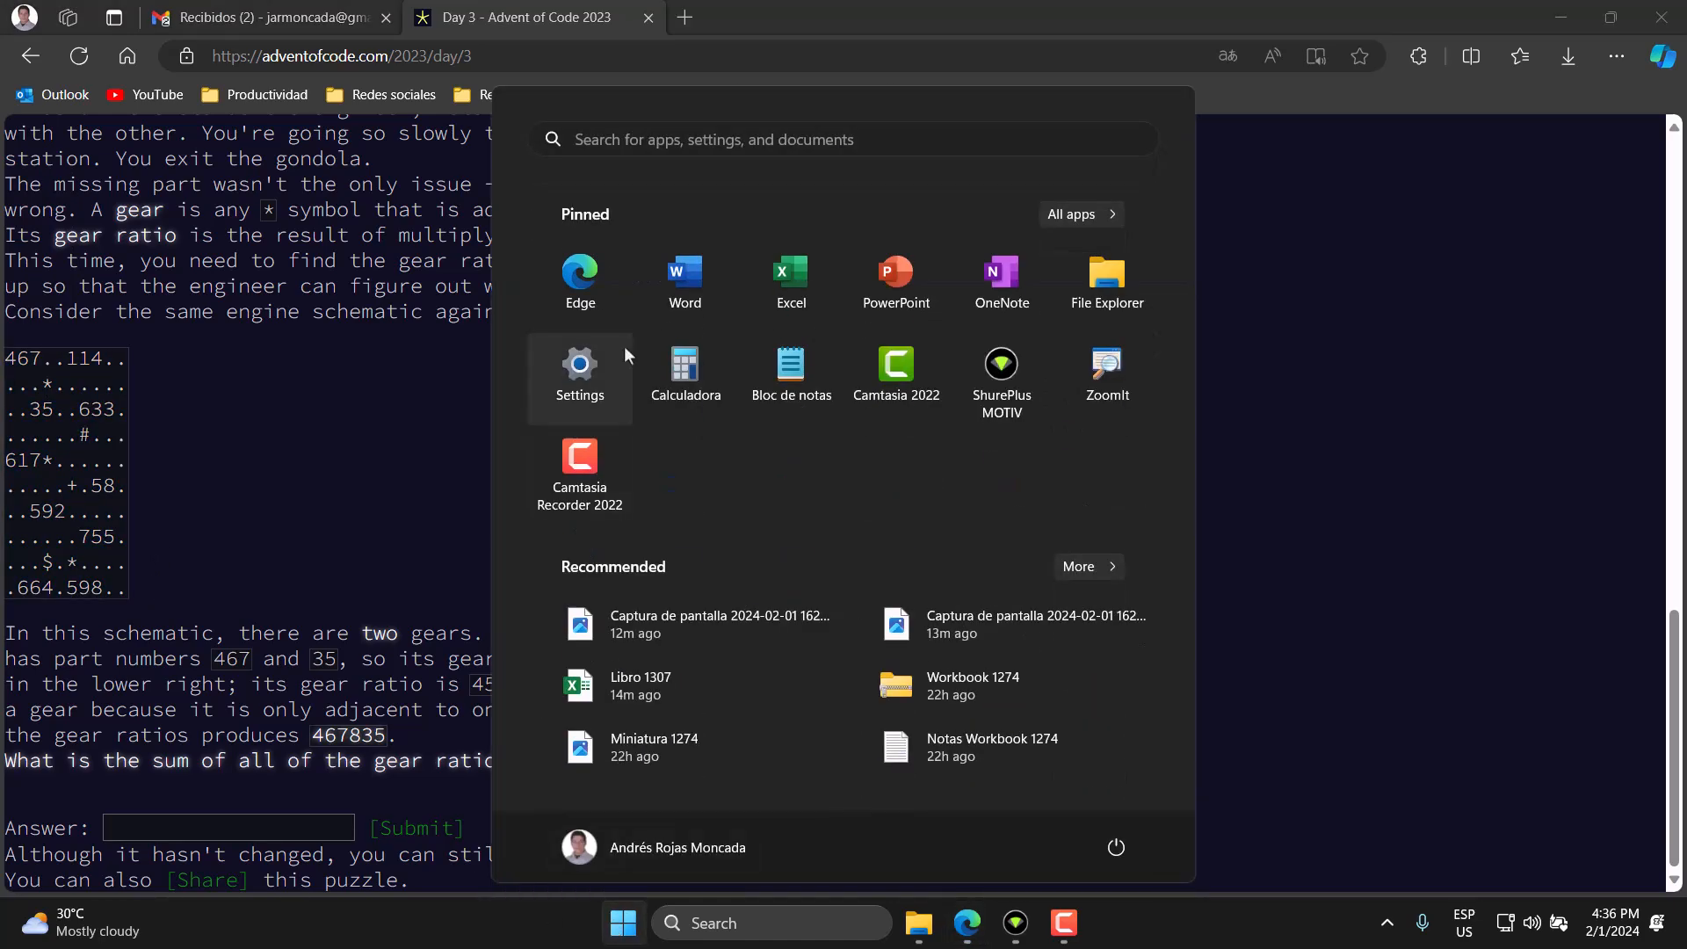
left_click(795, 299)
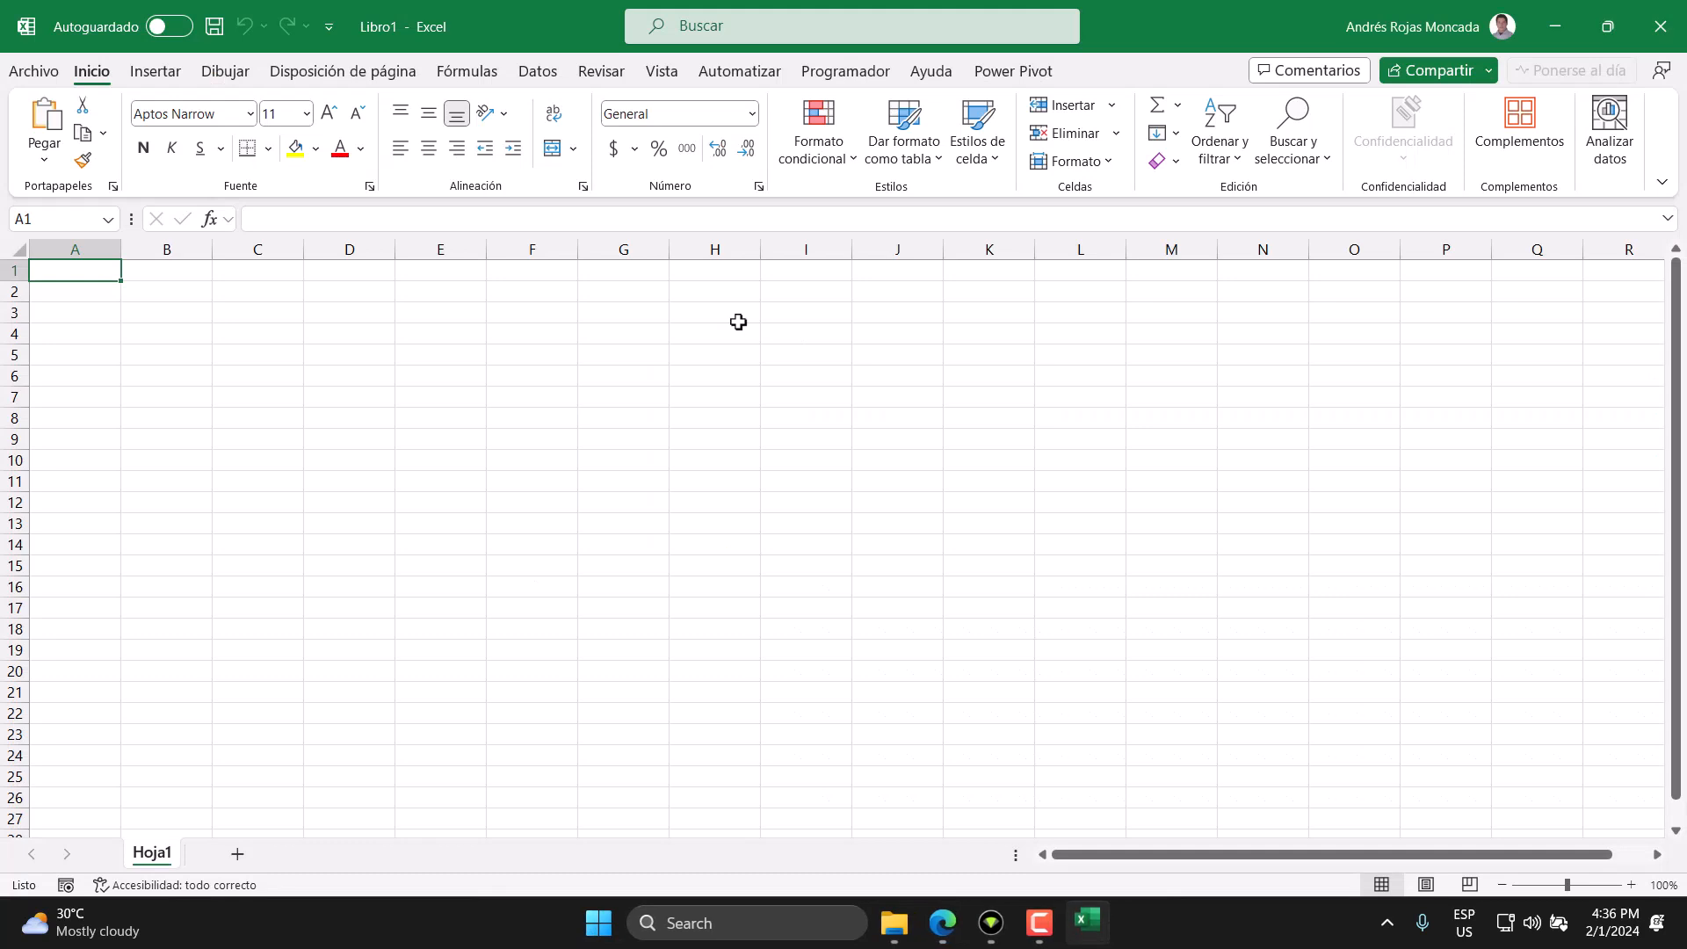
scroll(214, 452, "up", 1)
key("Down")
key("Down")
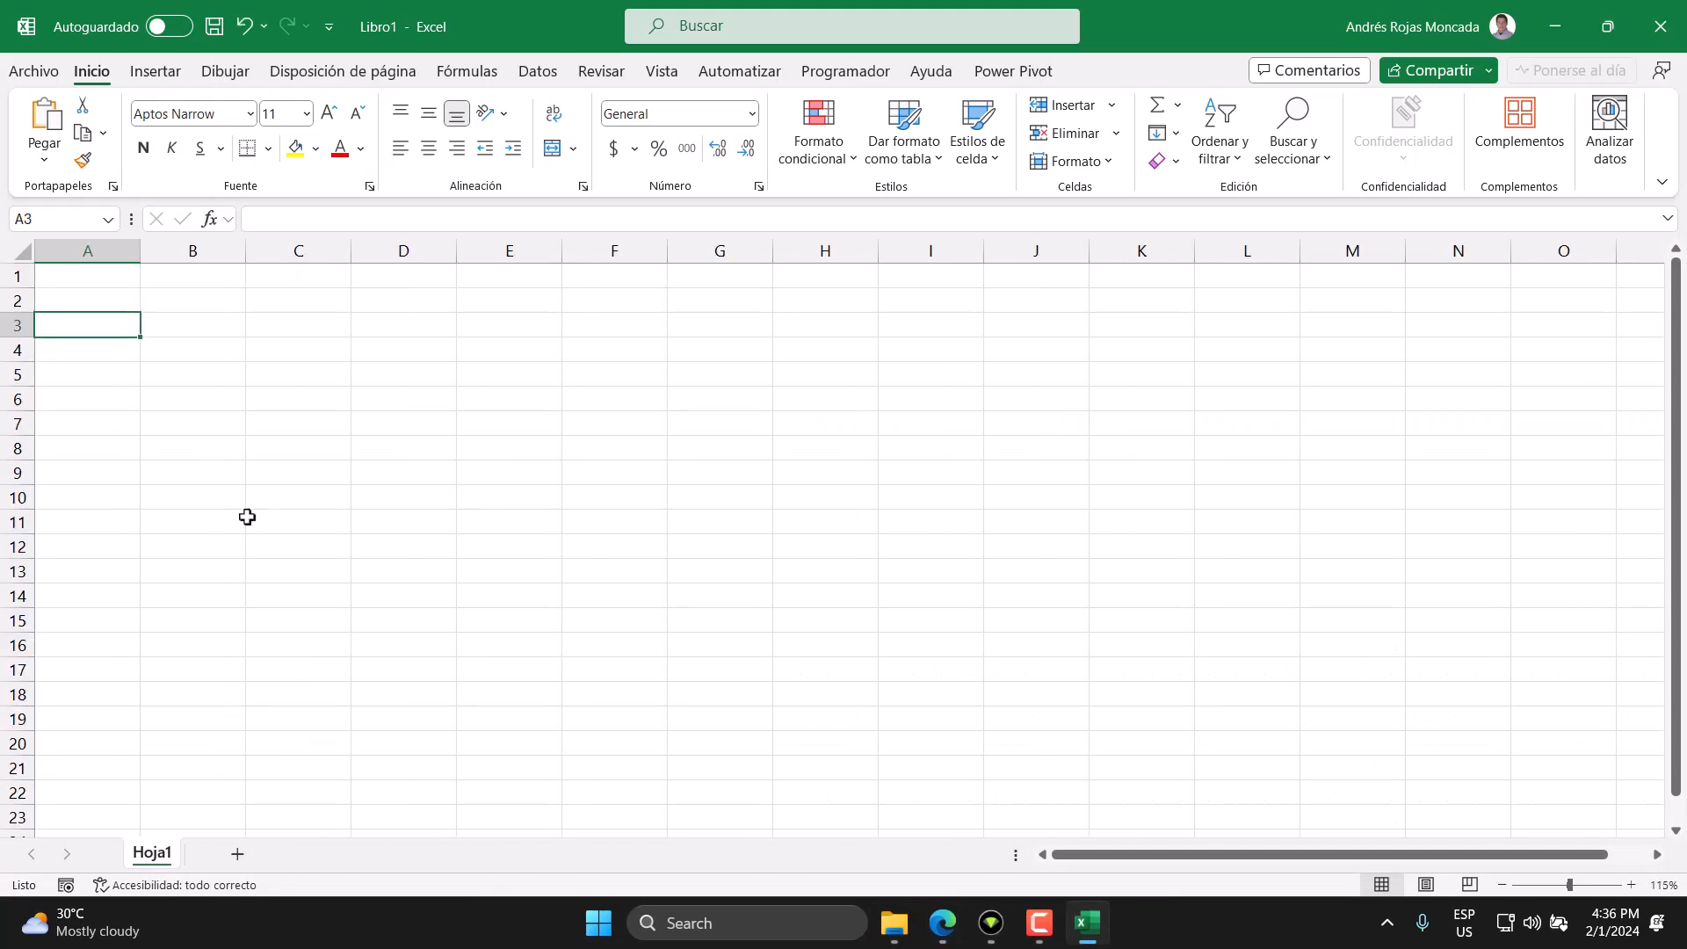
key("ctrl+v")
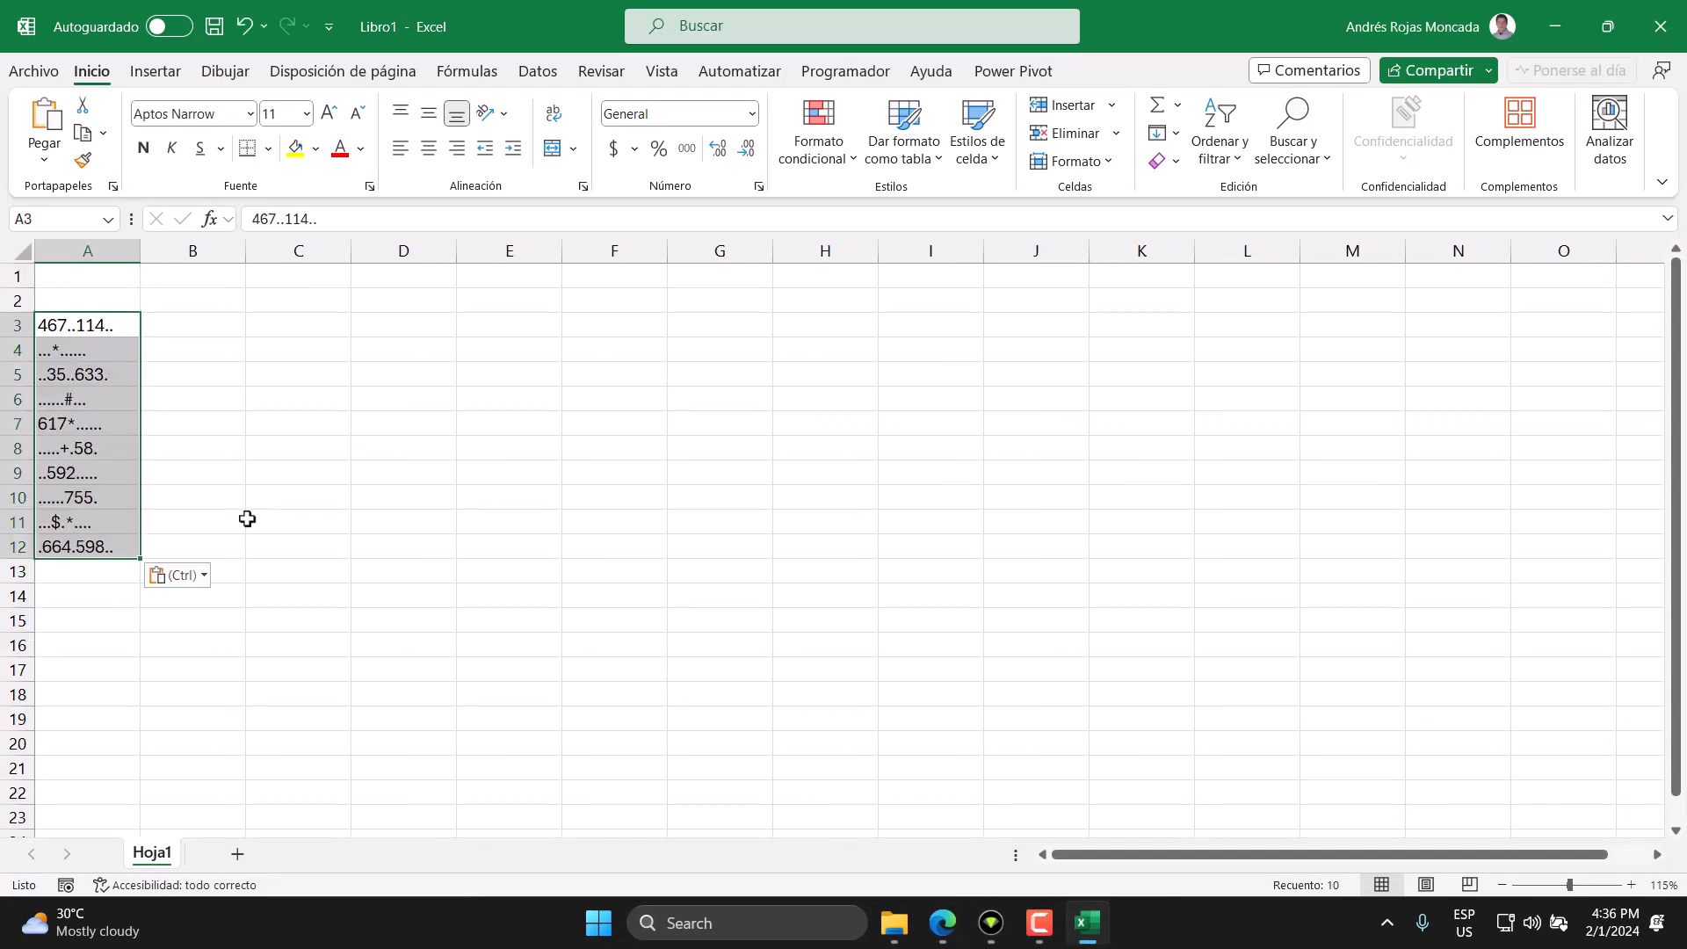
Set the width of column B to 2.
mouse_move(192, 255)
left_mouse_down()
mouse_move(343, 253)
mouse_move(214, 249)
left_mouse_up()
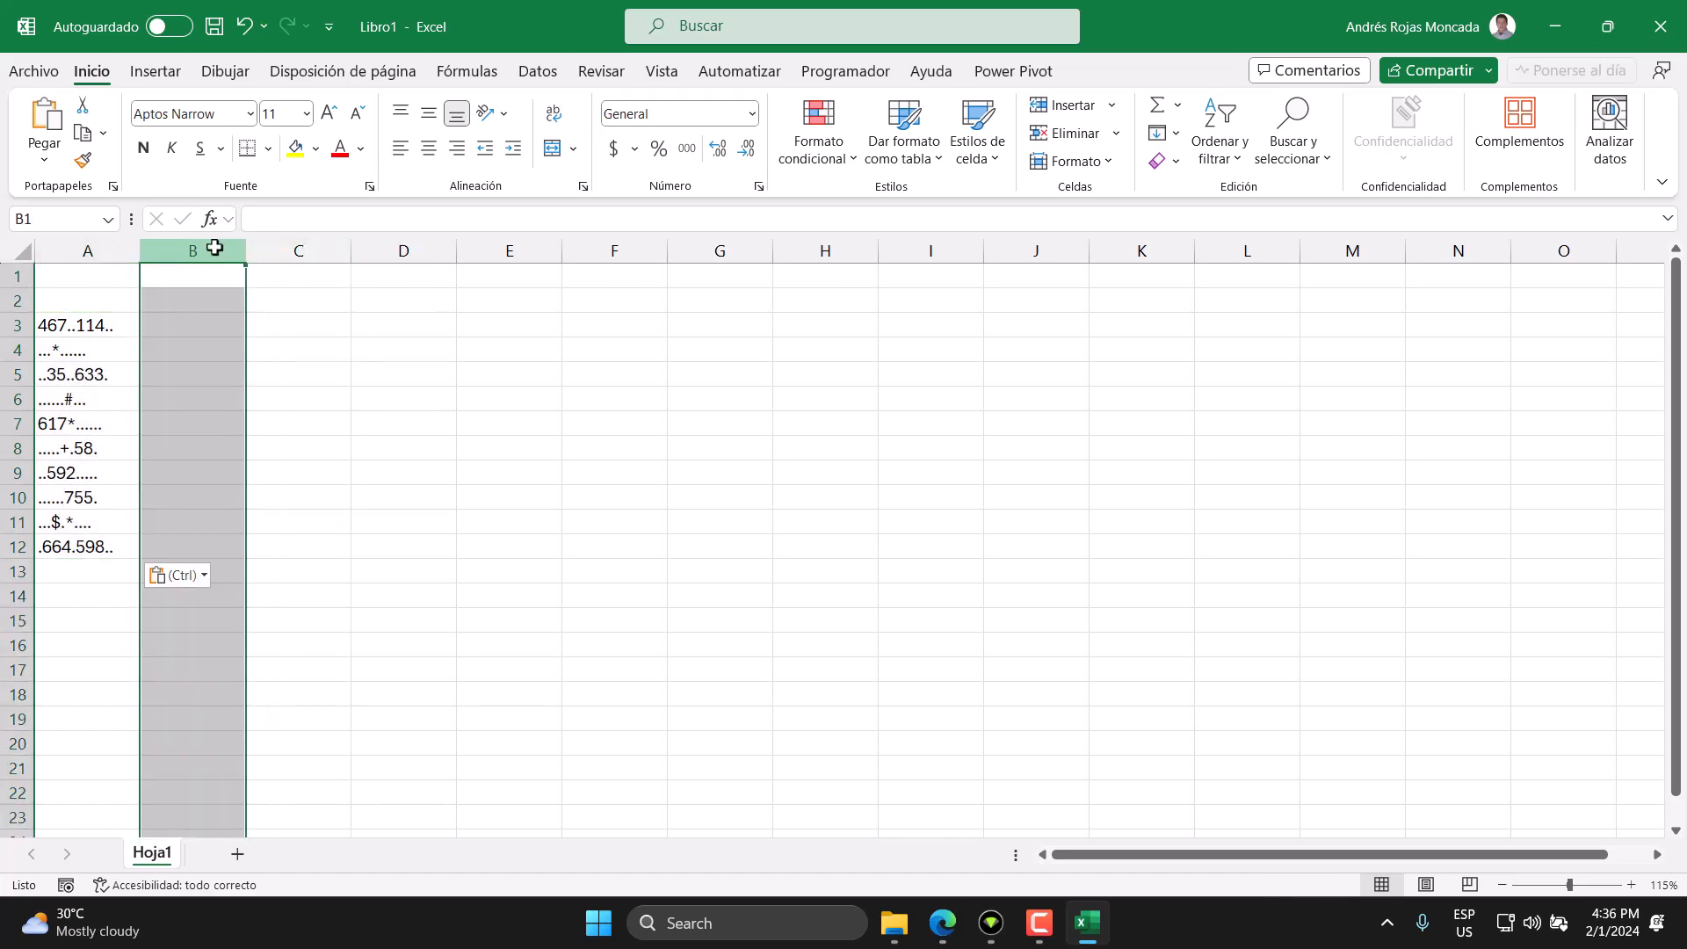
right_click(215, 249)
left_click(313, 599)
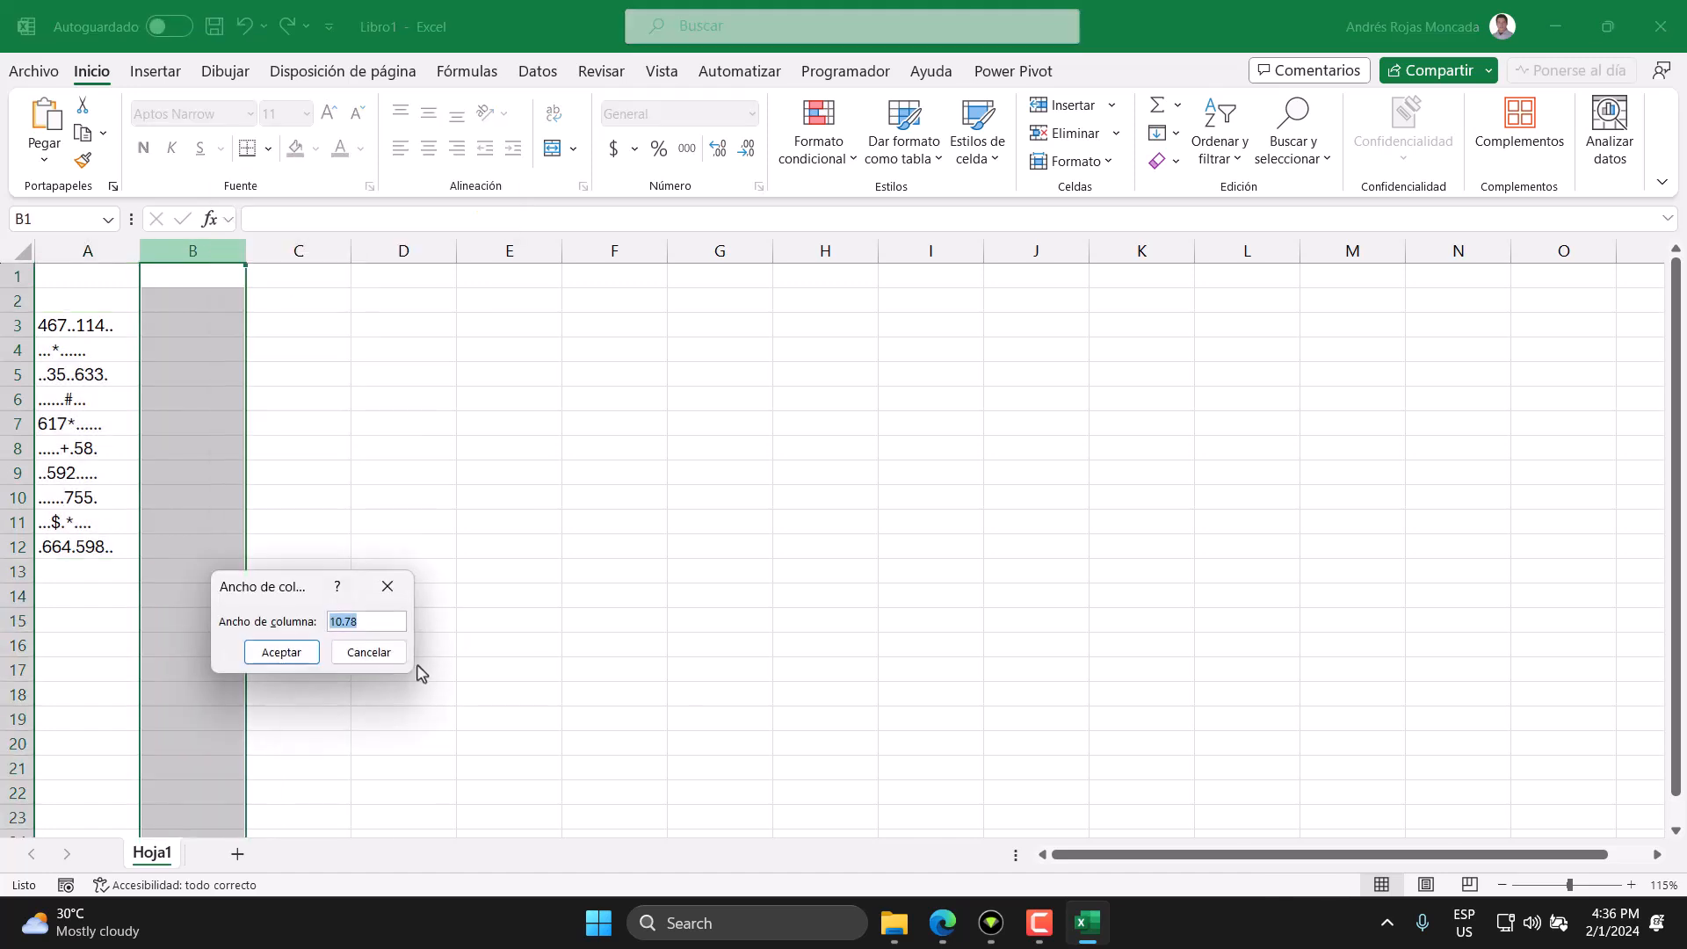
type("2")
key("Return")
left_click(172, 331)
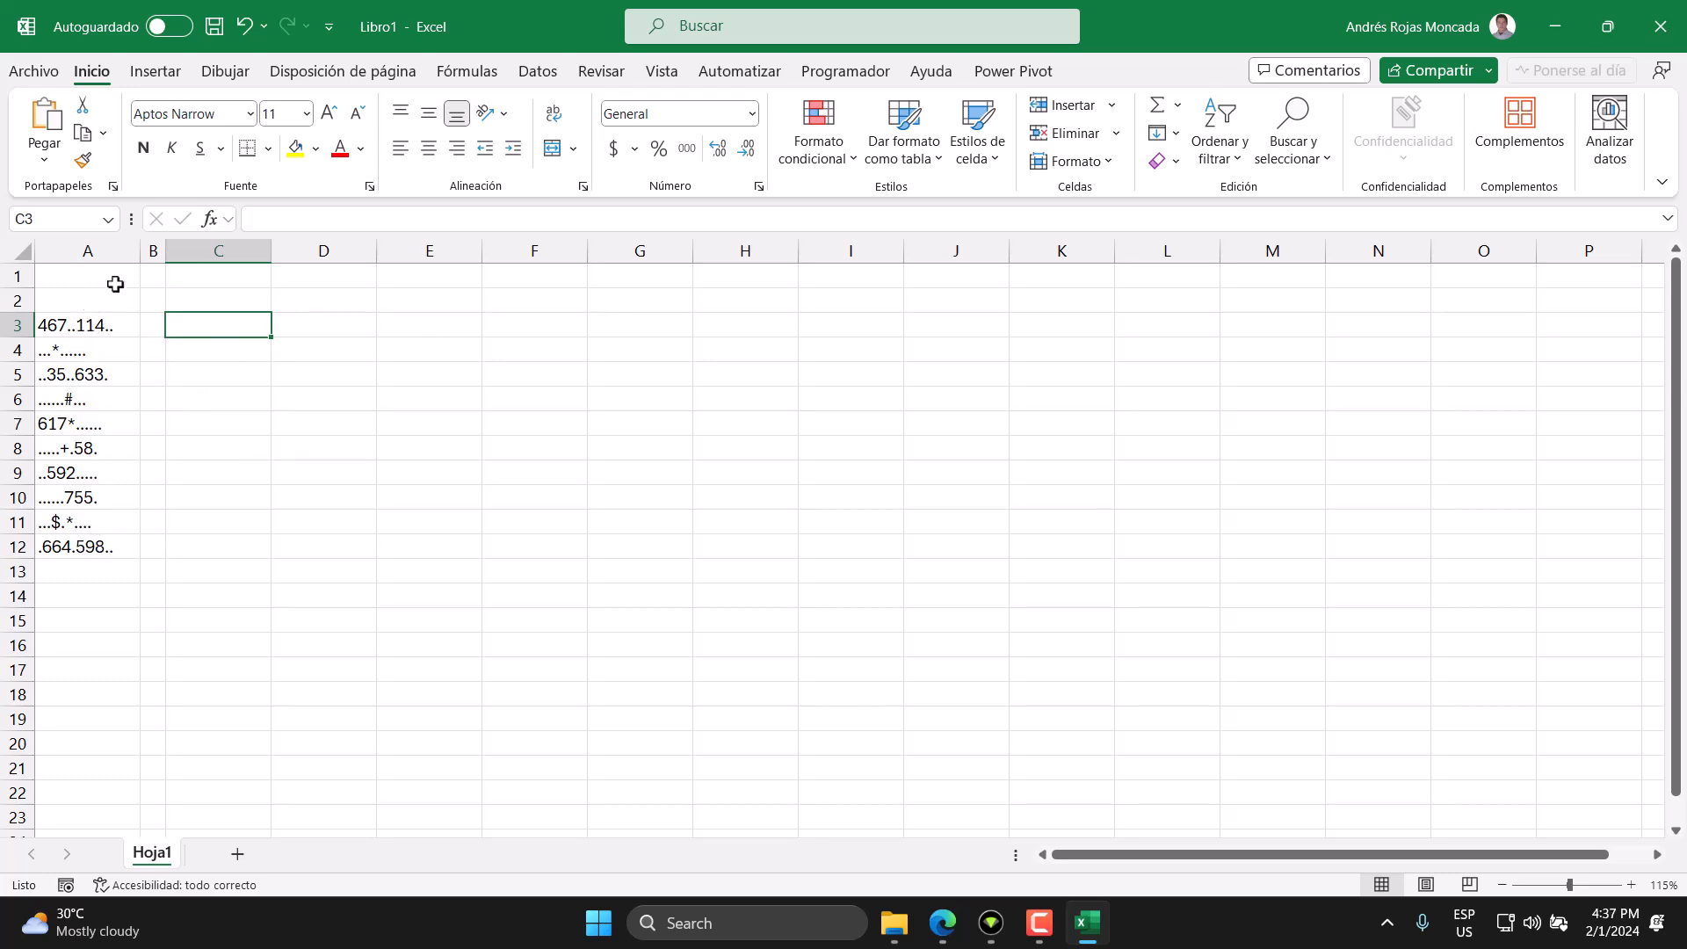
type("=")
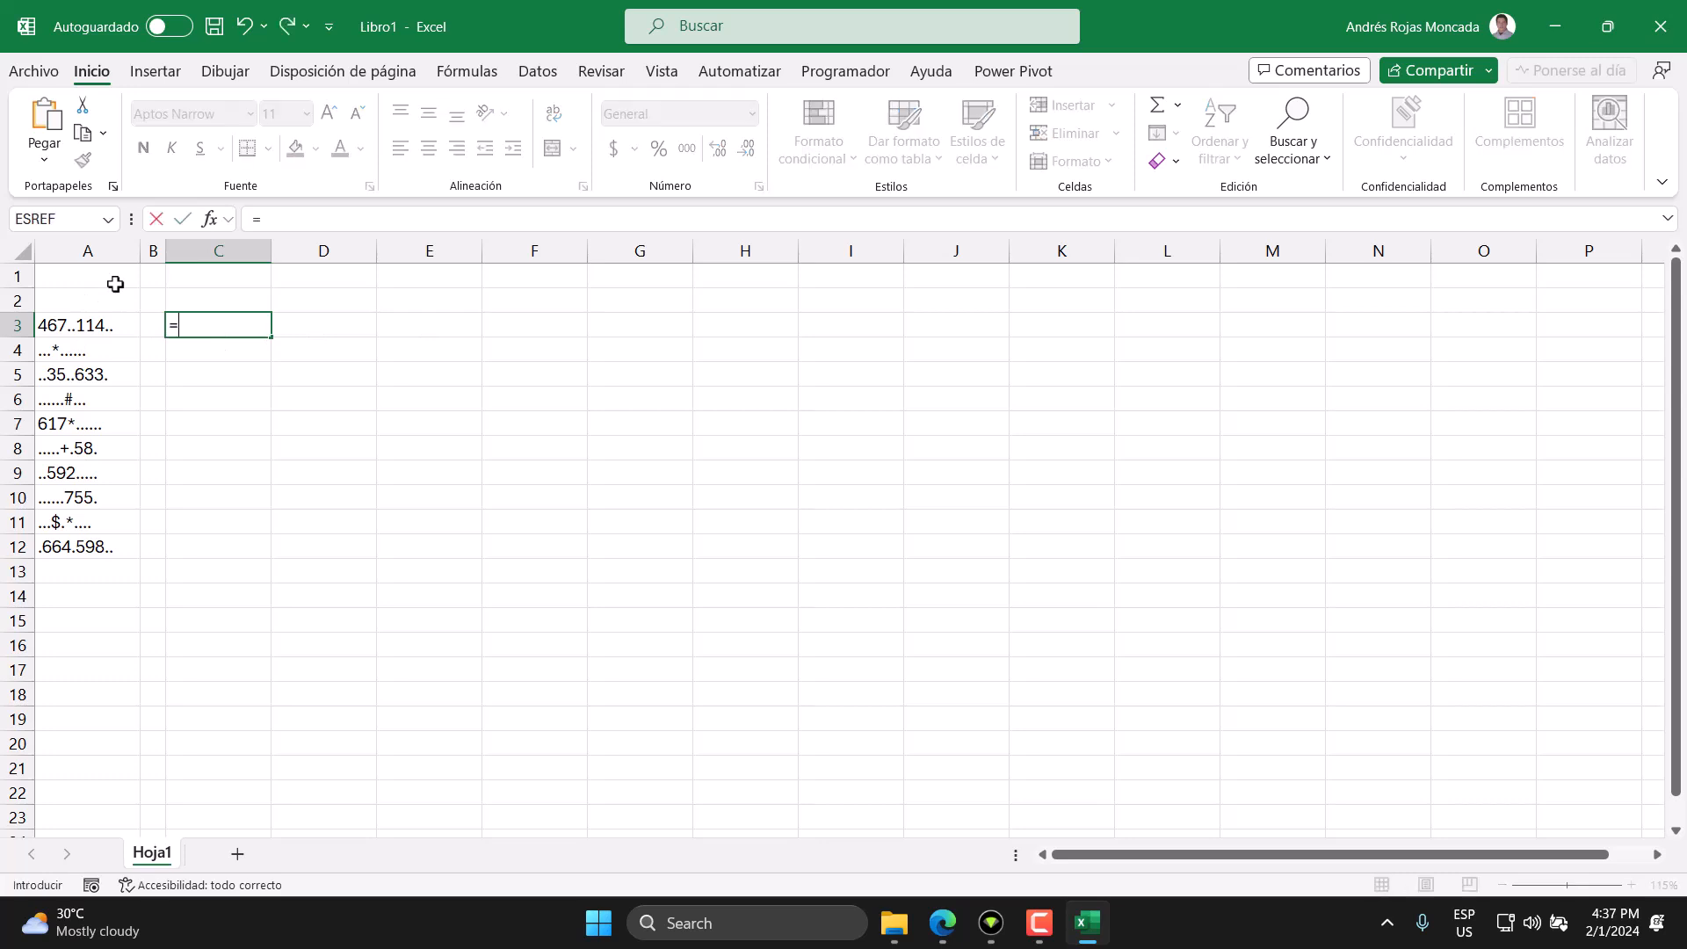
type("le")
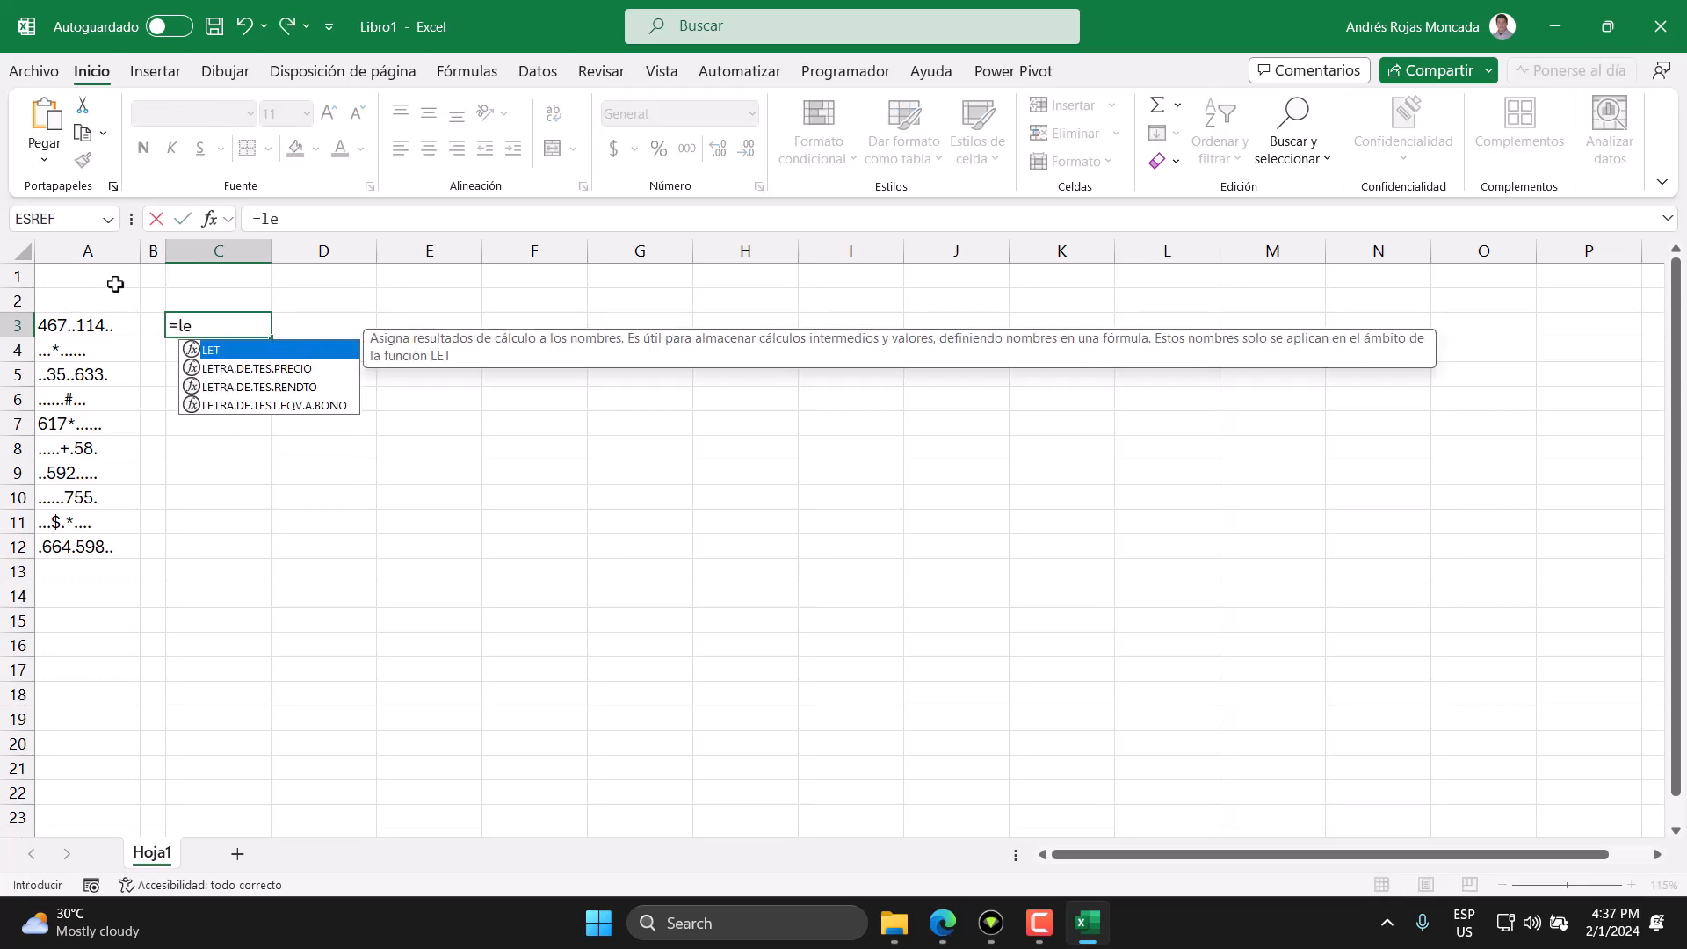
key("Tab")
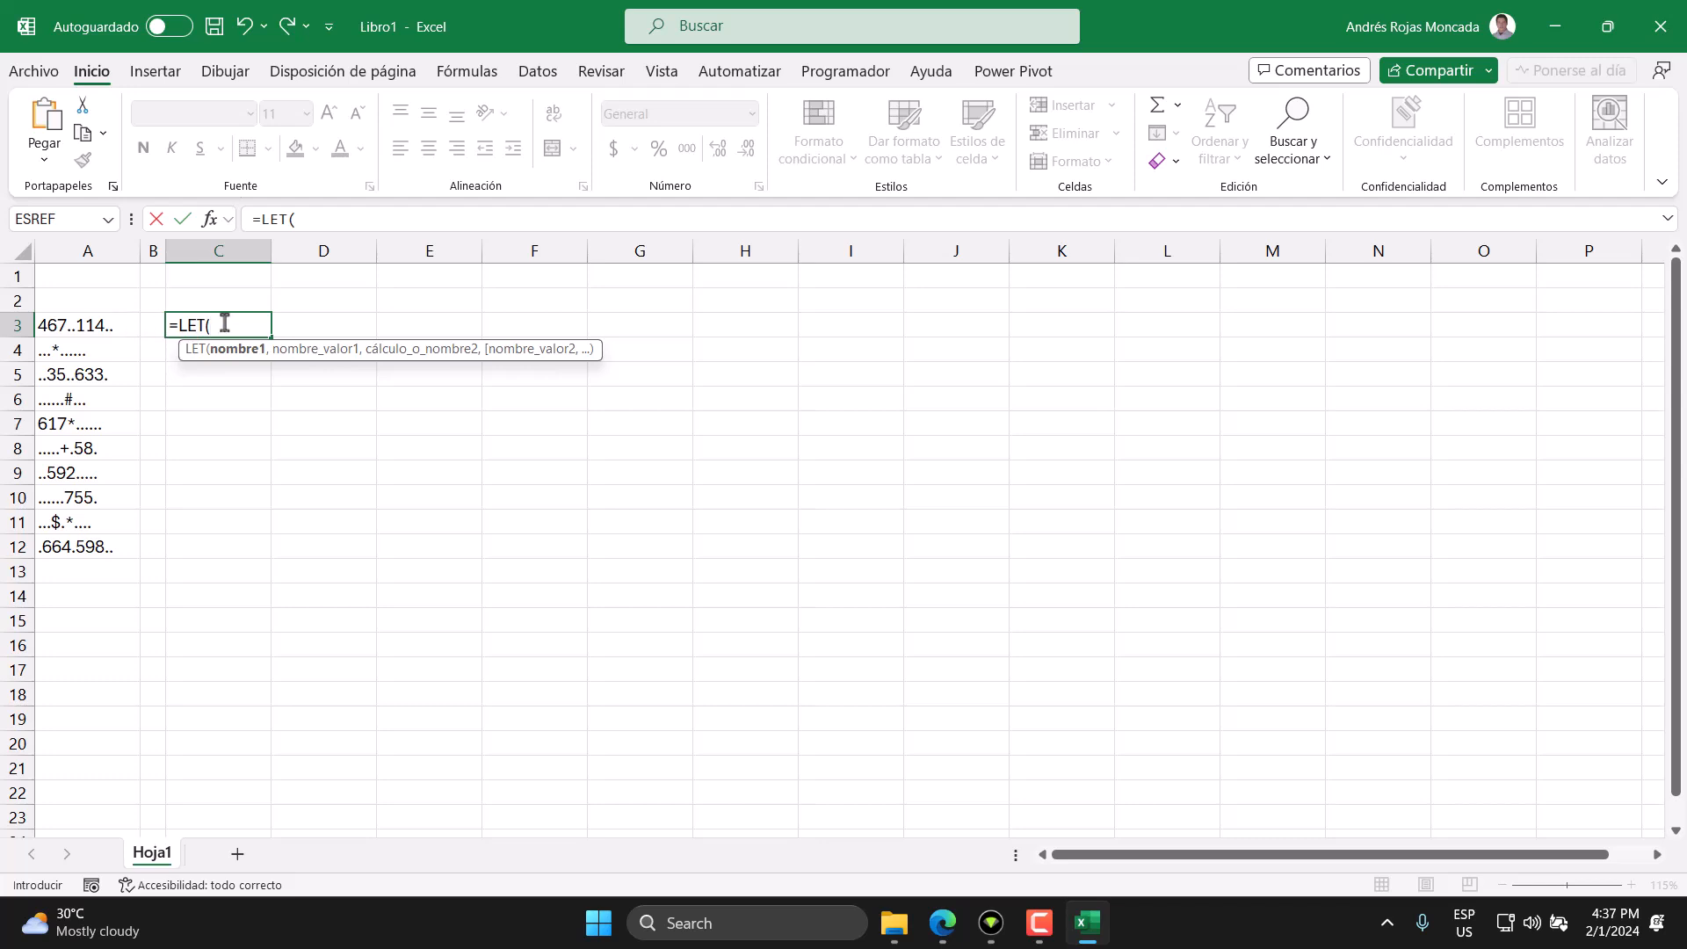
left_click_drag(577, 350, 618, 288)
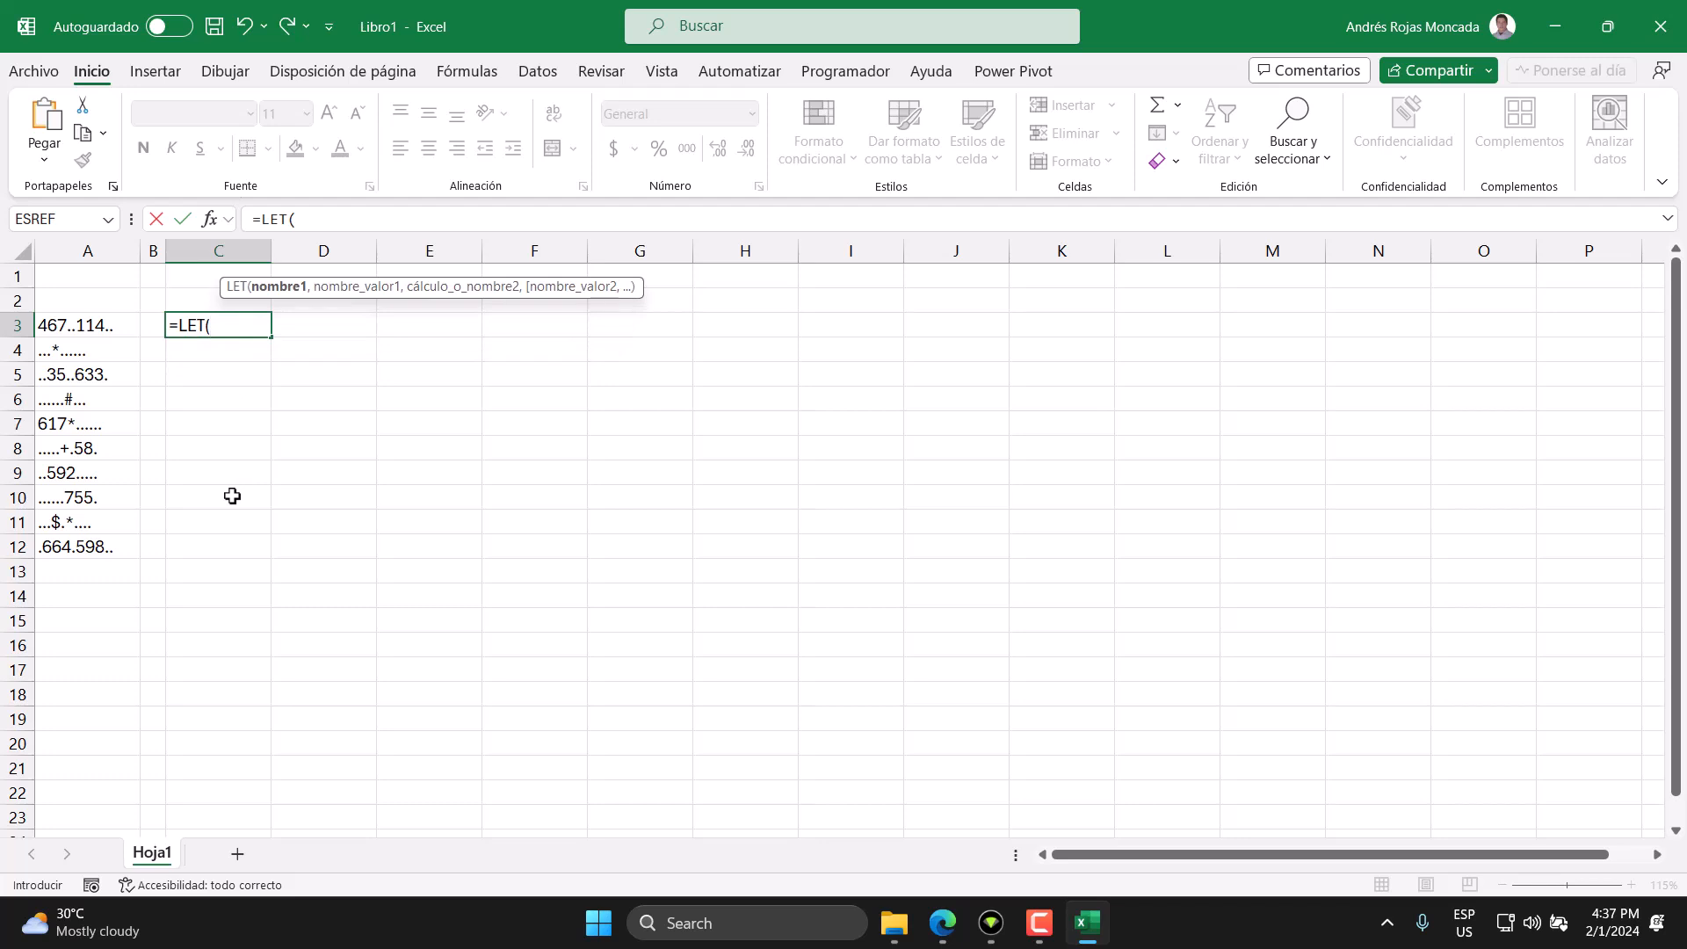
key("Escape")
Begin a formula in C3 with EXTRAE on A3, using LARGO(A3) in its starting-position argument.
type("=")
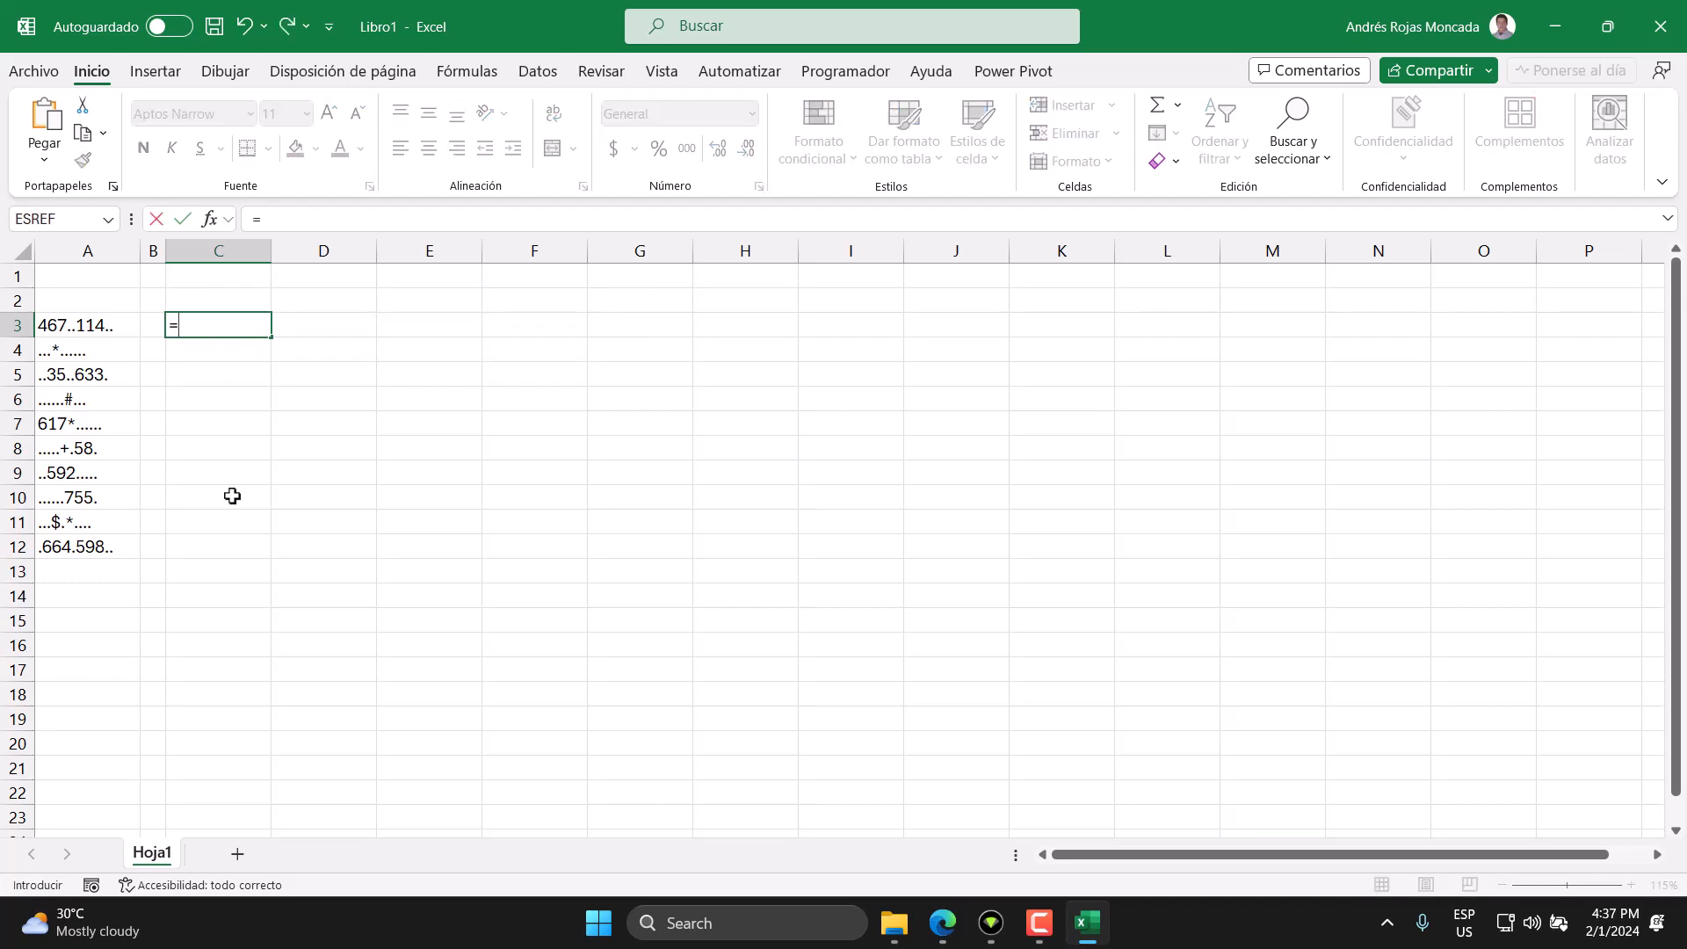
type("extr")
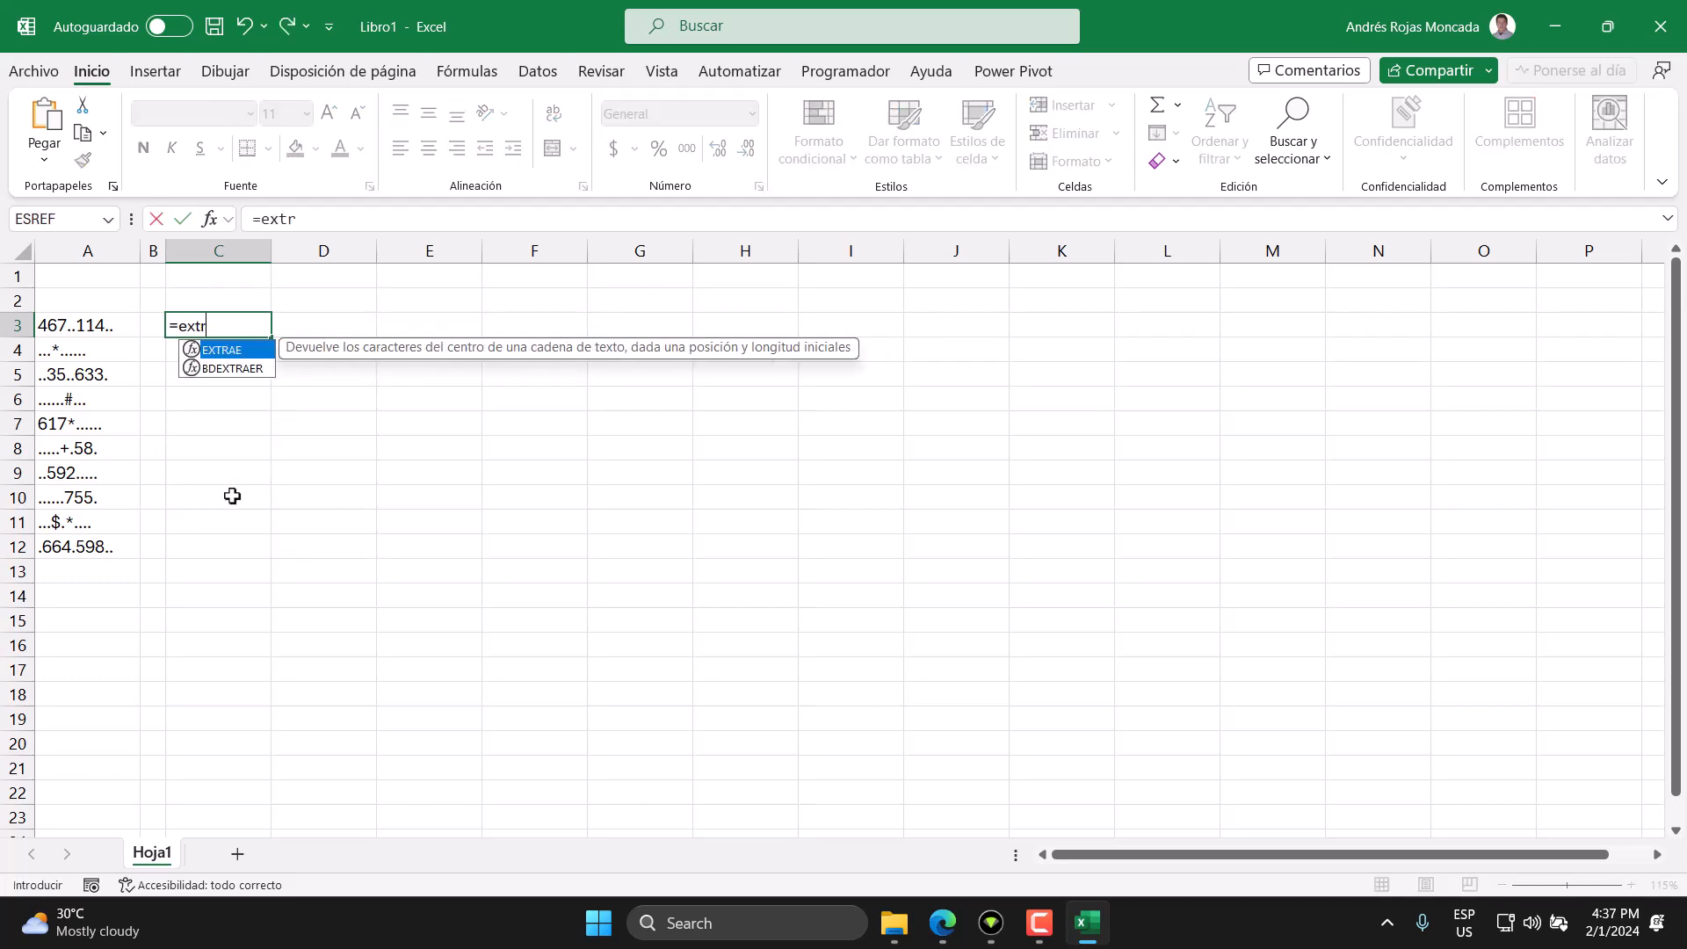
key("Tab")
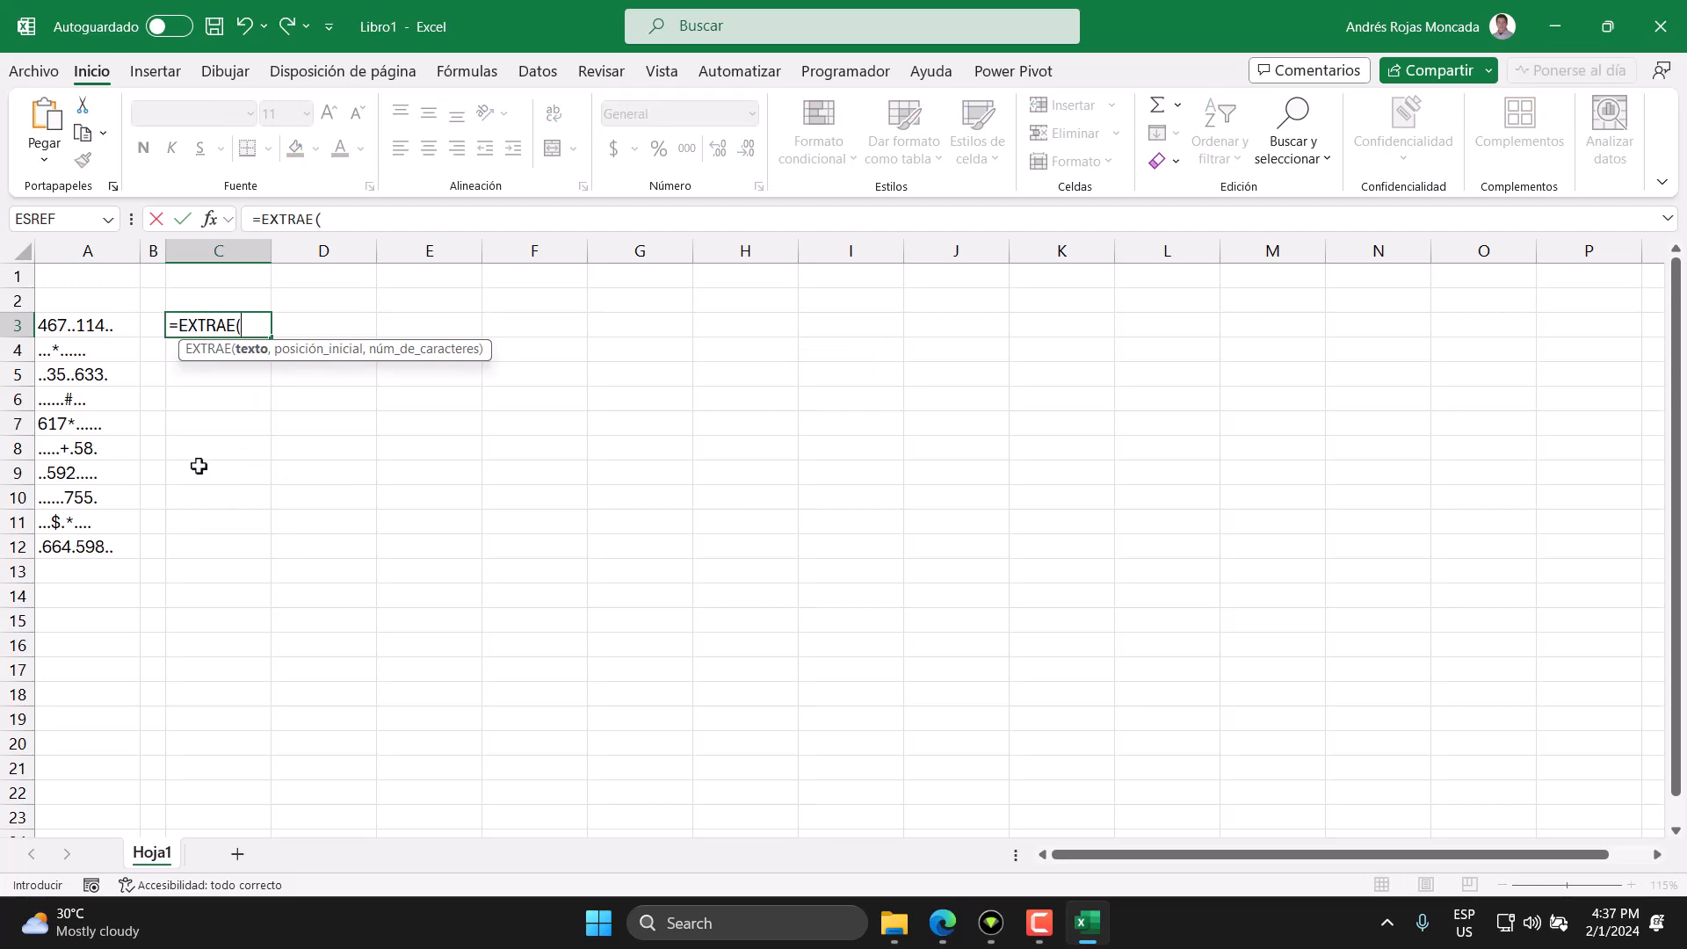
left_click(125, 331)
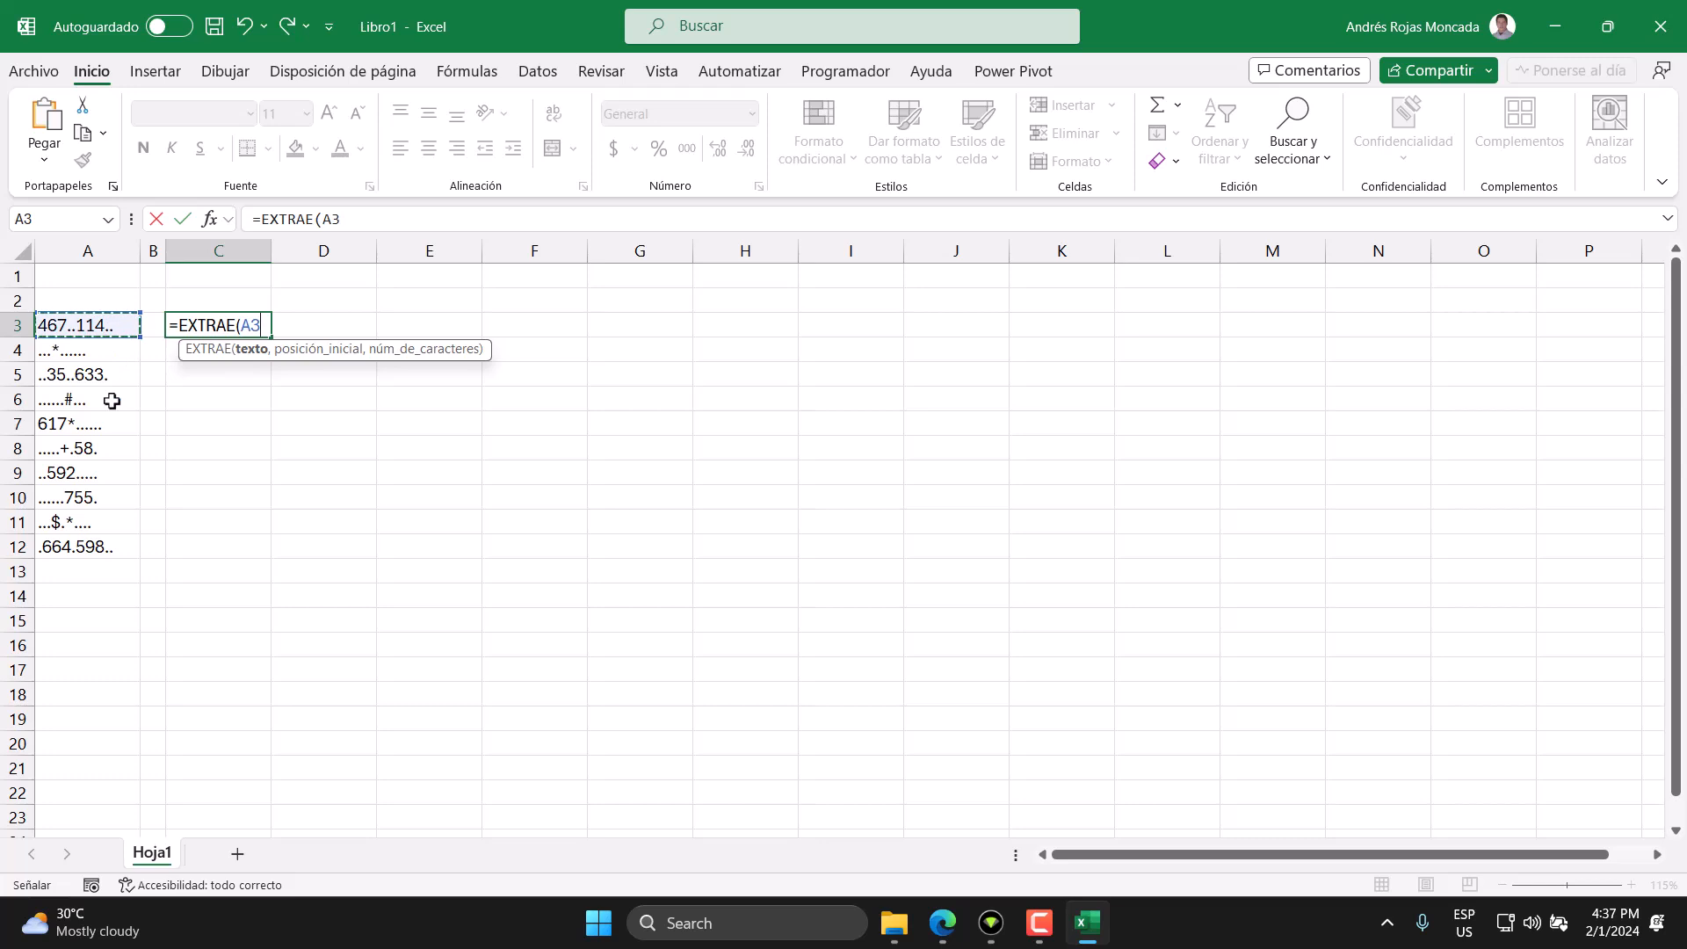
type(",LA")
key("Down")
key("Down")
key("Tab")
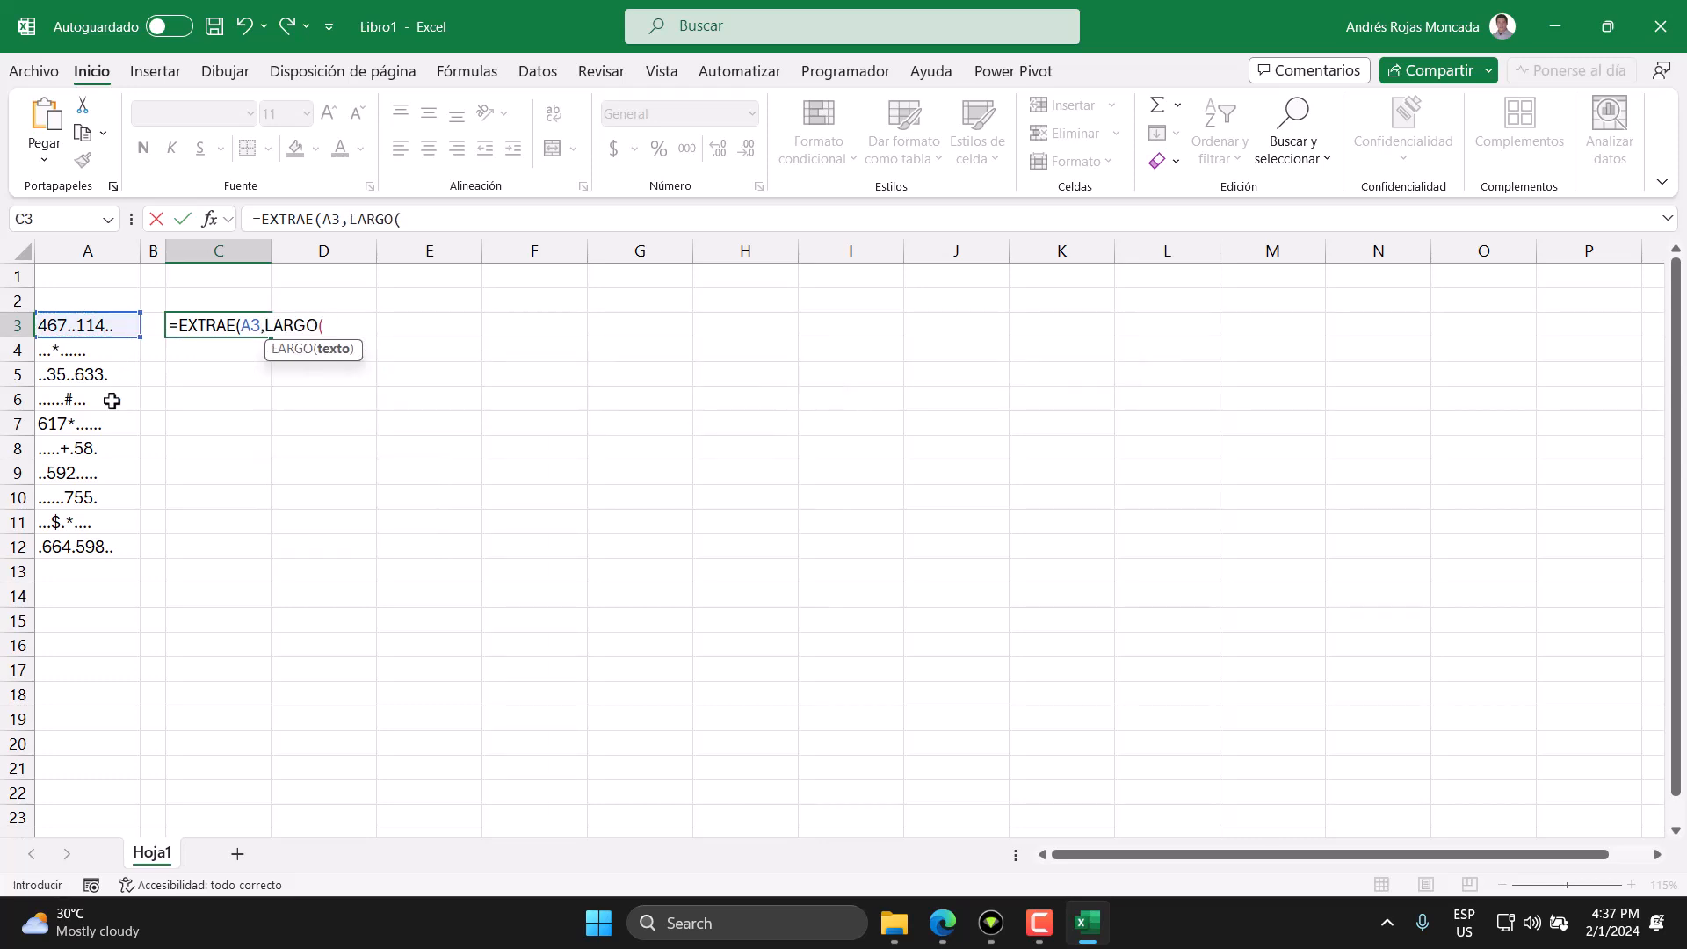
left_click(78, 330)
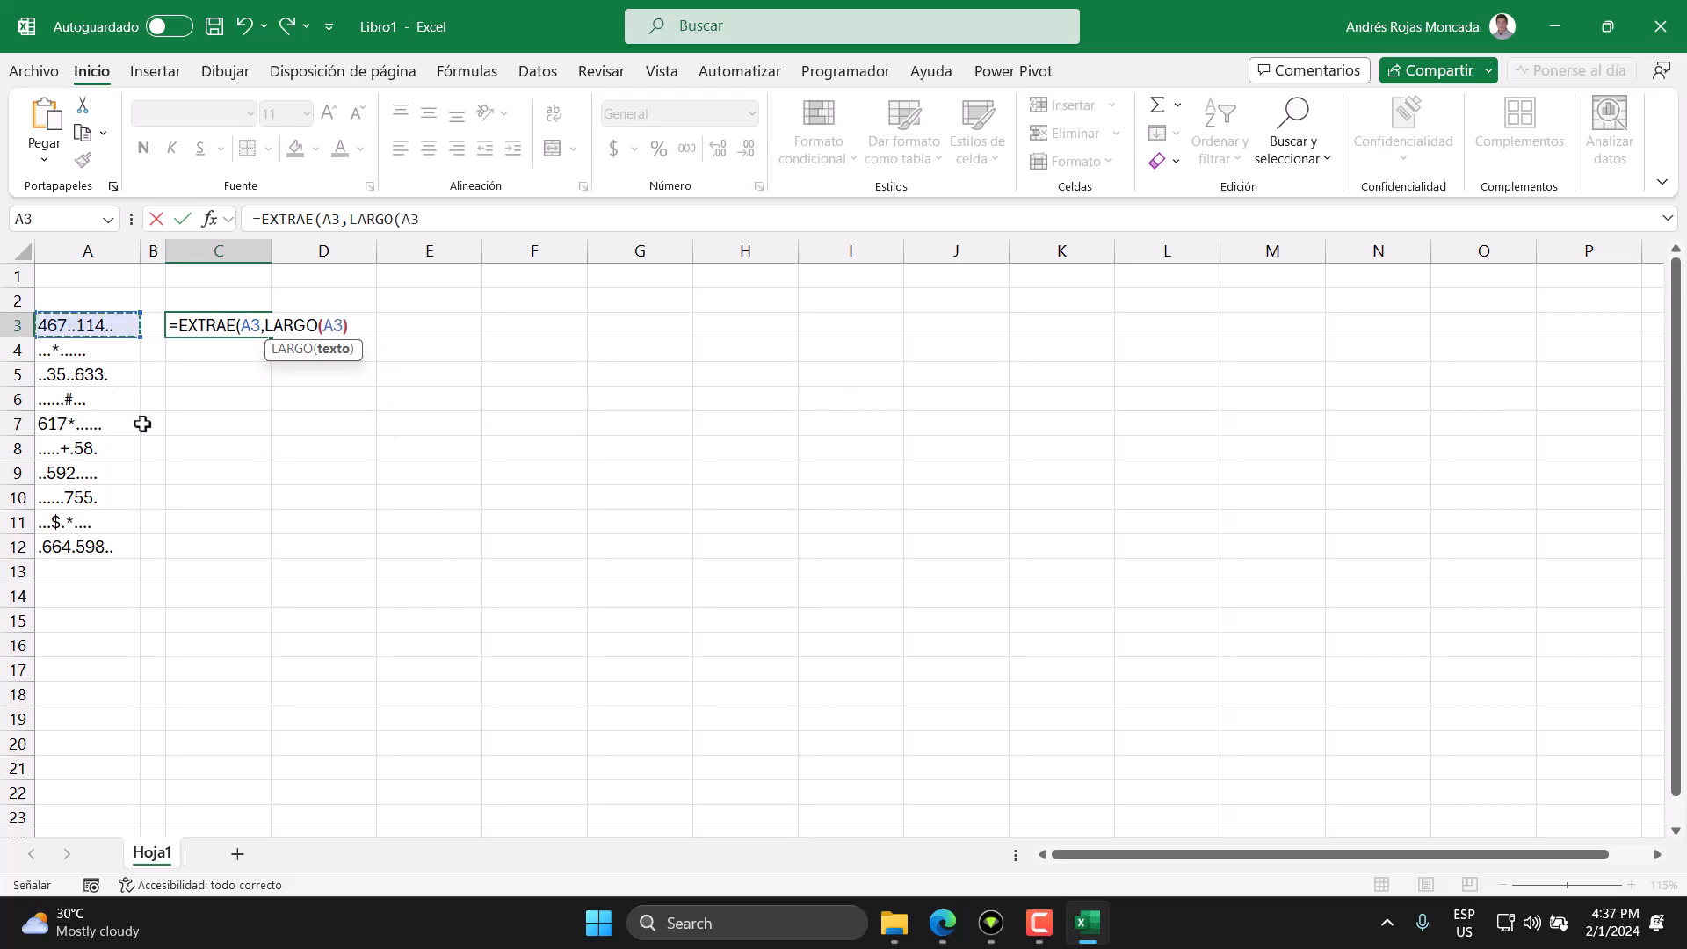
type(")")
Wrap LARGO(A3) in SECUENCIA with 1 row, set the extraction length to 1 character, and enter the formula.
left_click(264, 325)
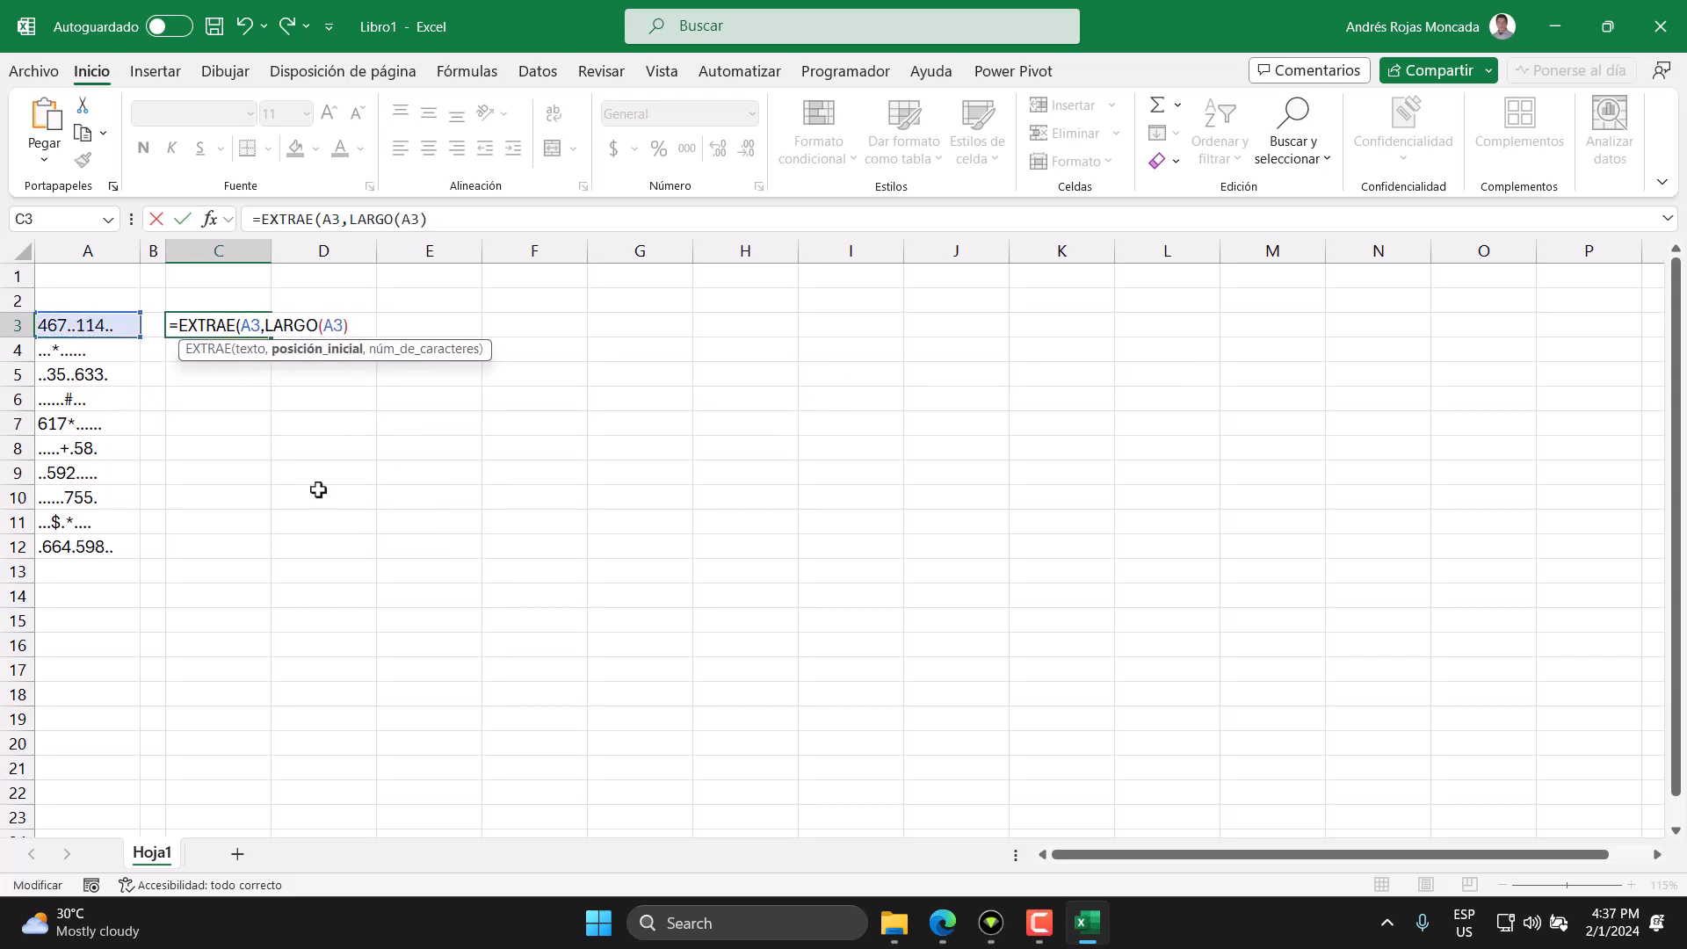
type("secu")
key("Tab")
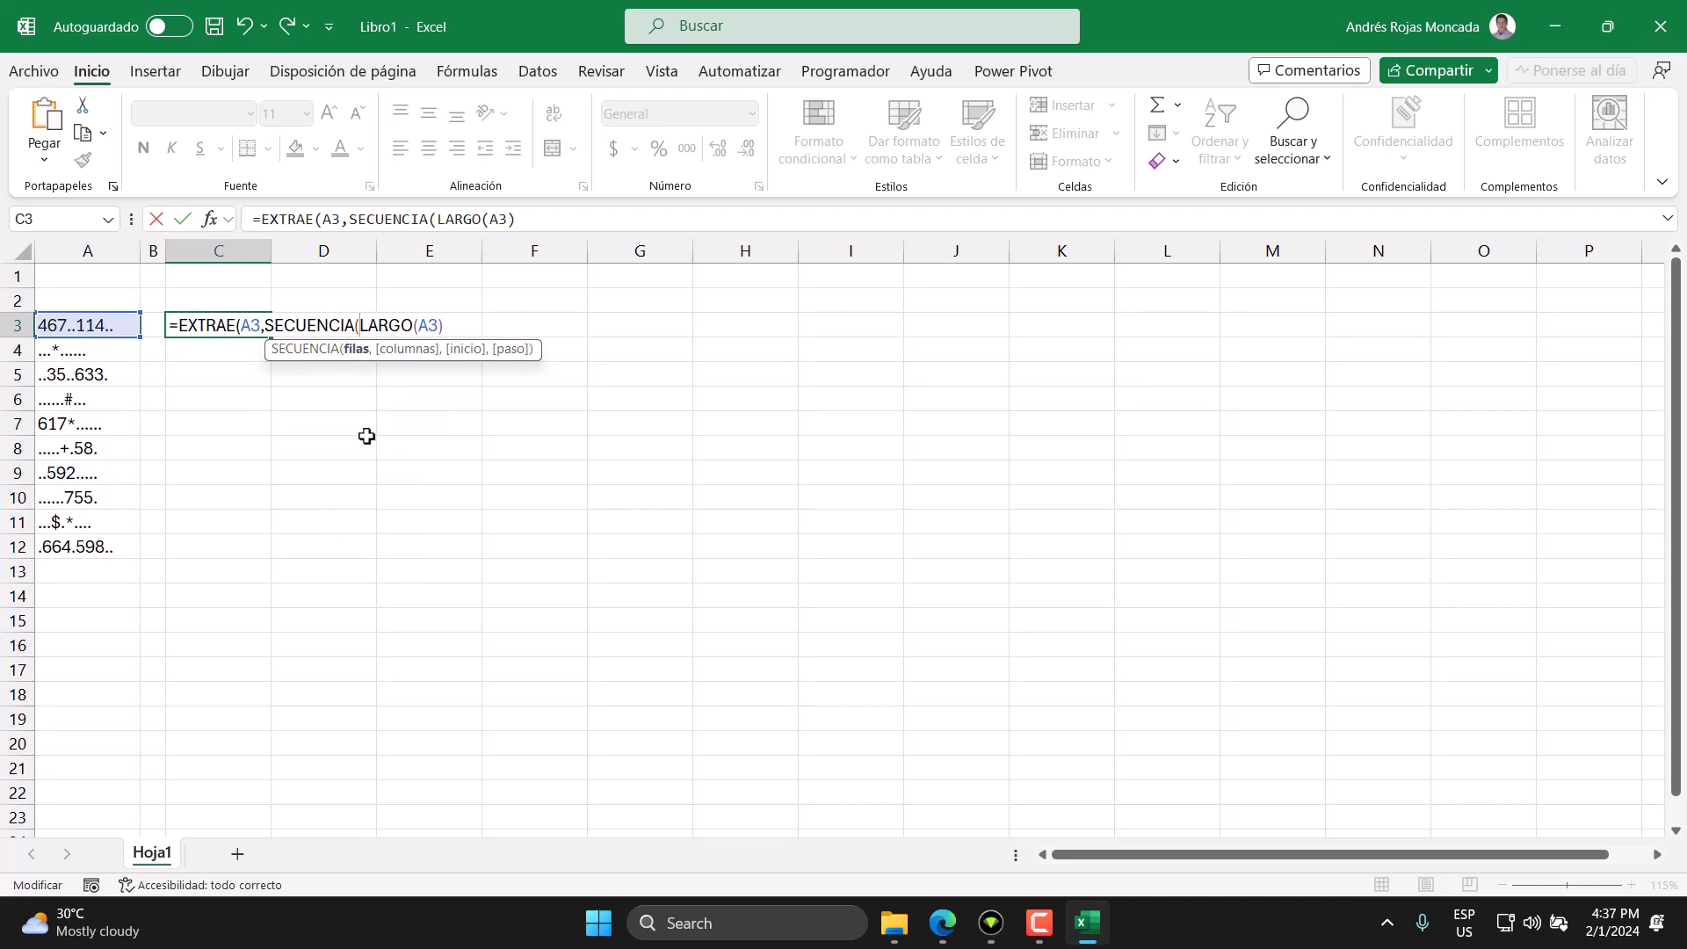
type(",1")
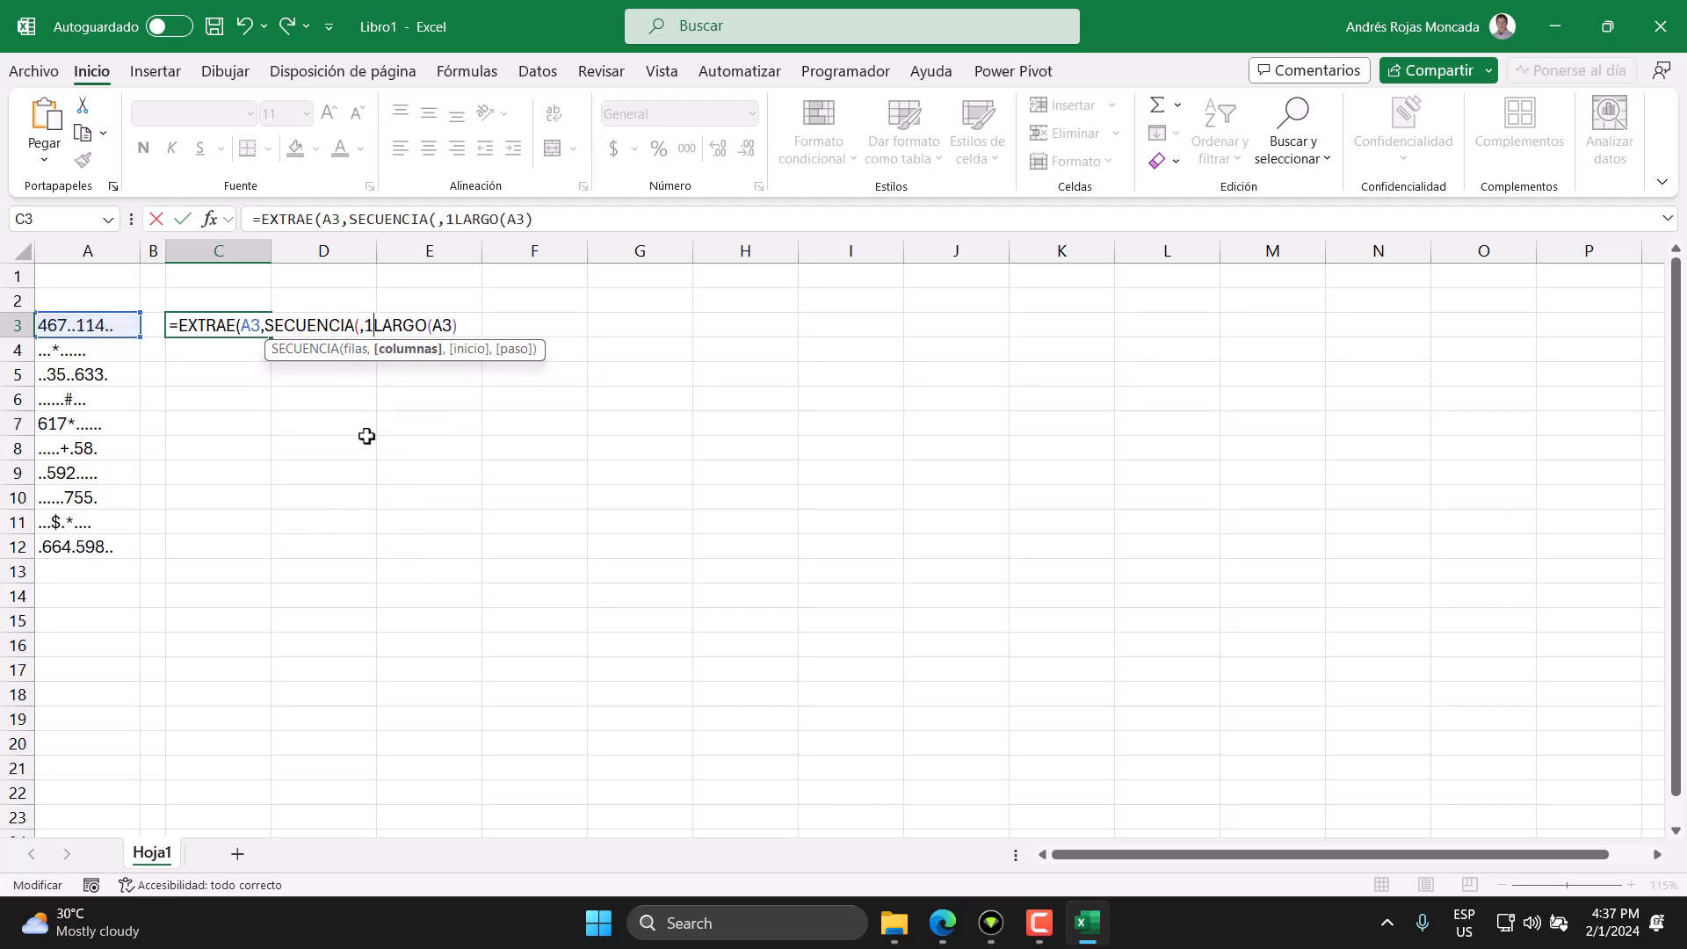
key("BackSpace")
key("BackSpace")
type("1,")
left_click_drag(373, 325, 457, 326)
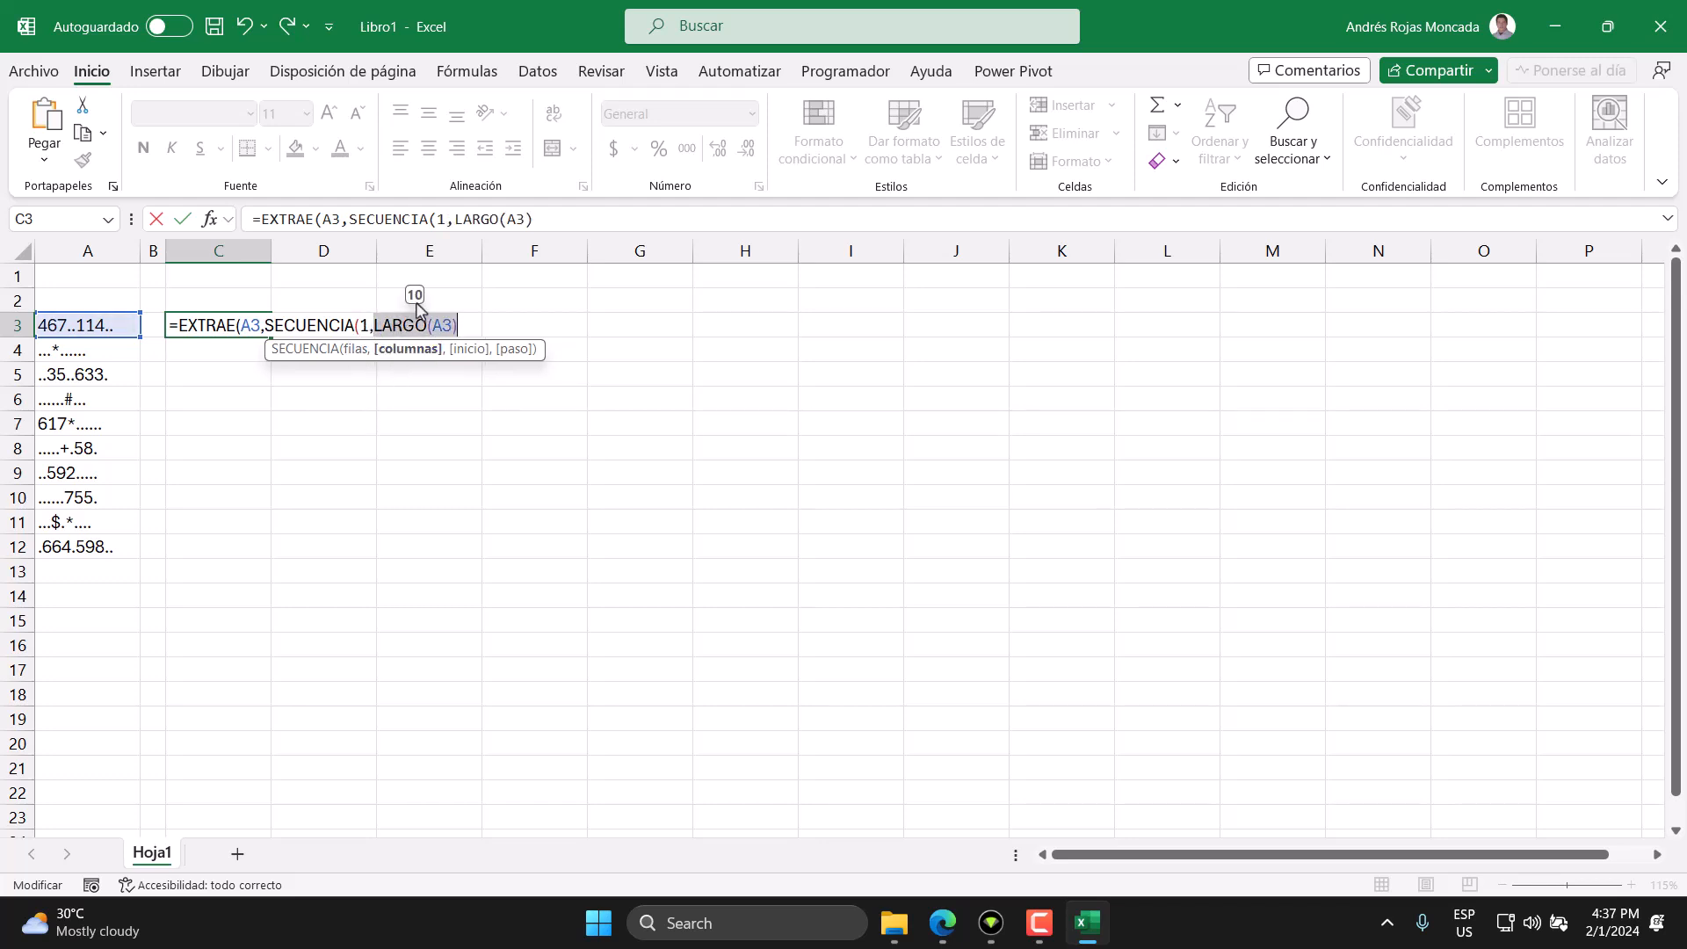
left_click(458, 325)
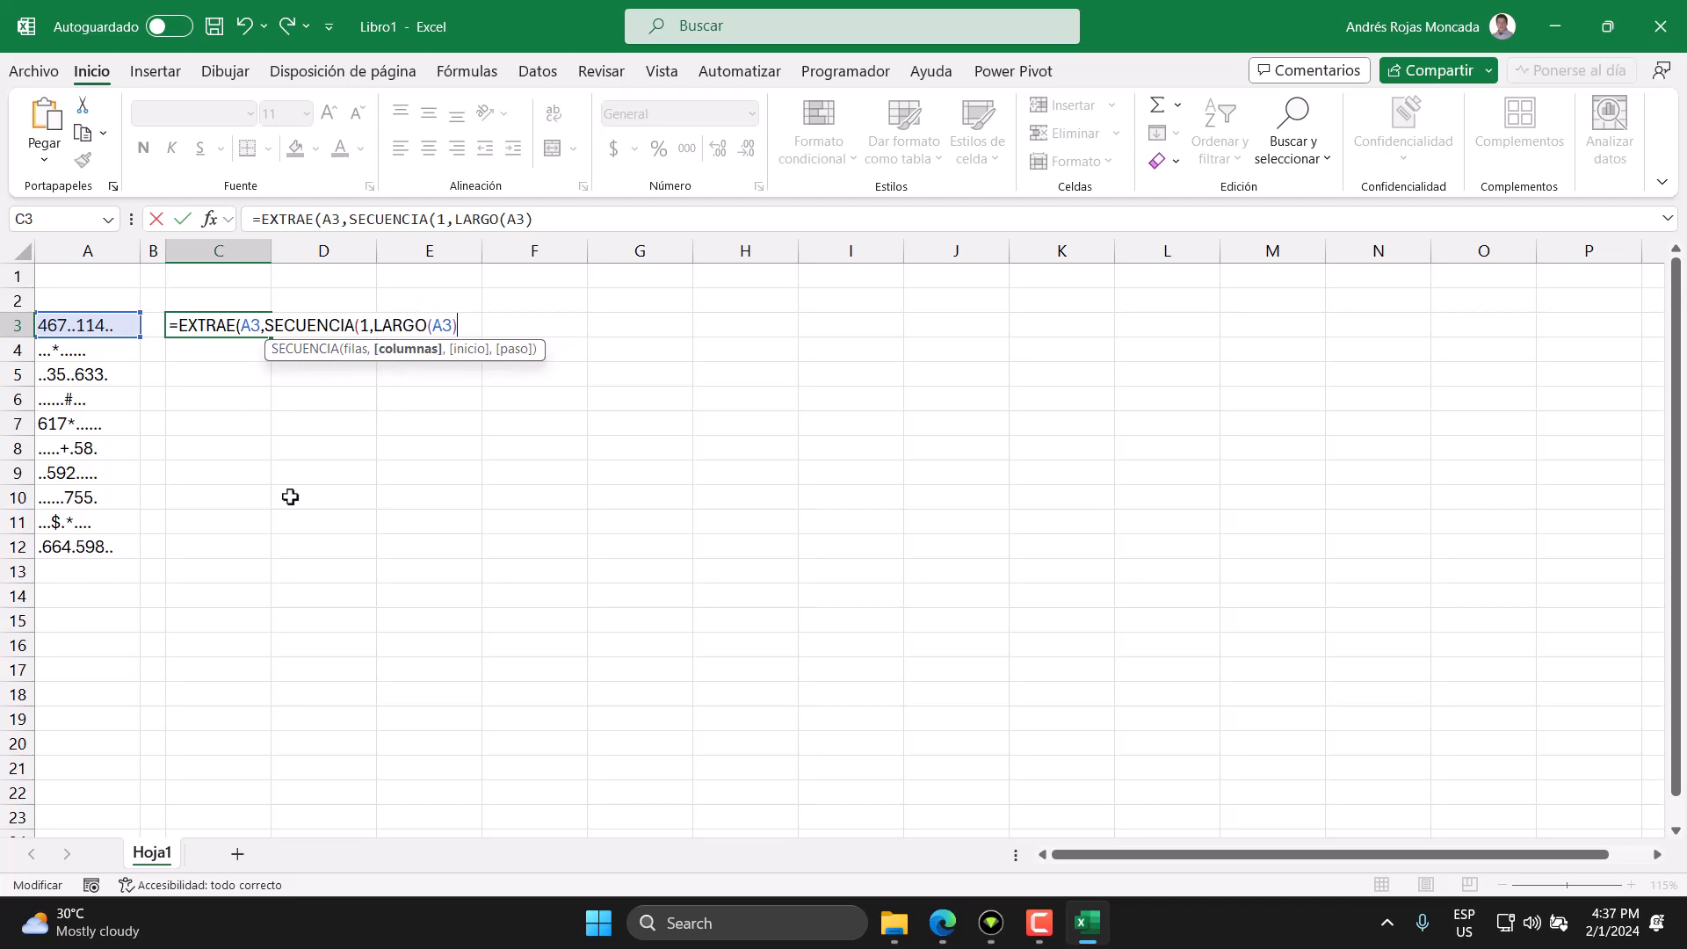
type("),")
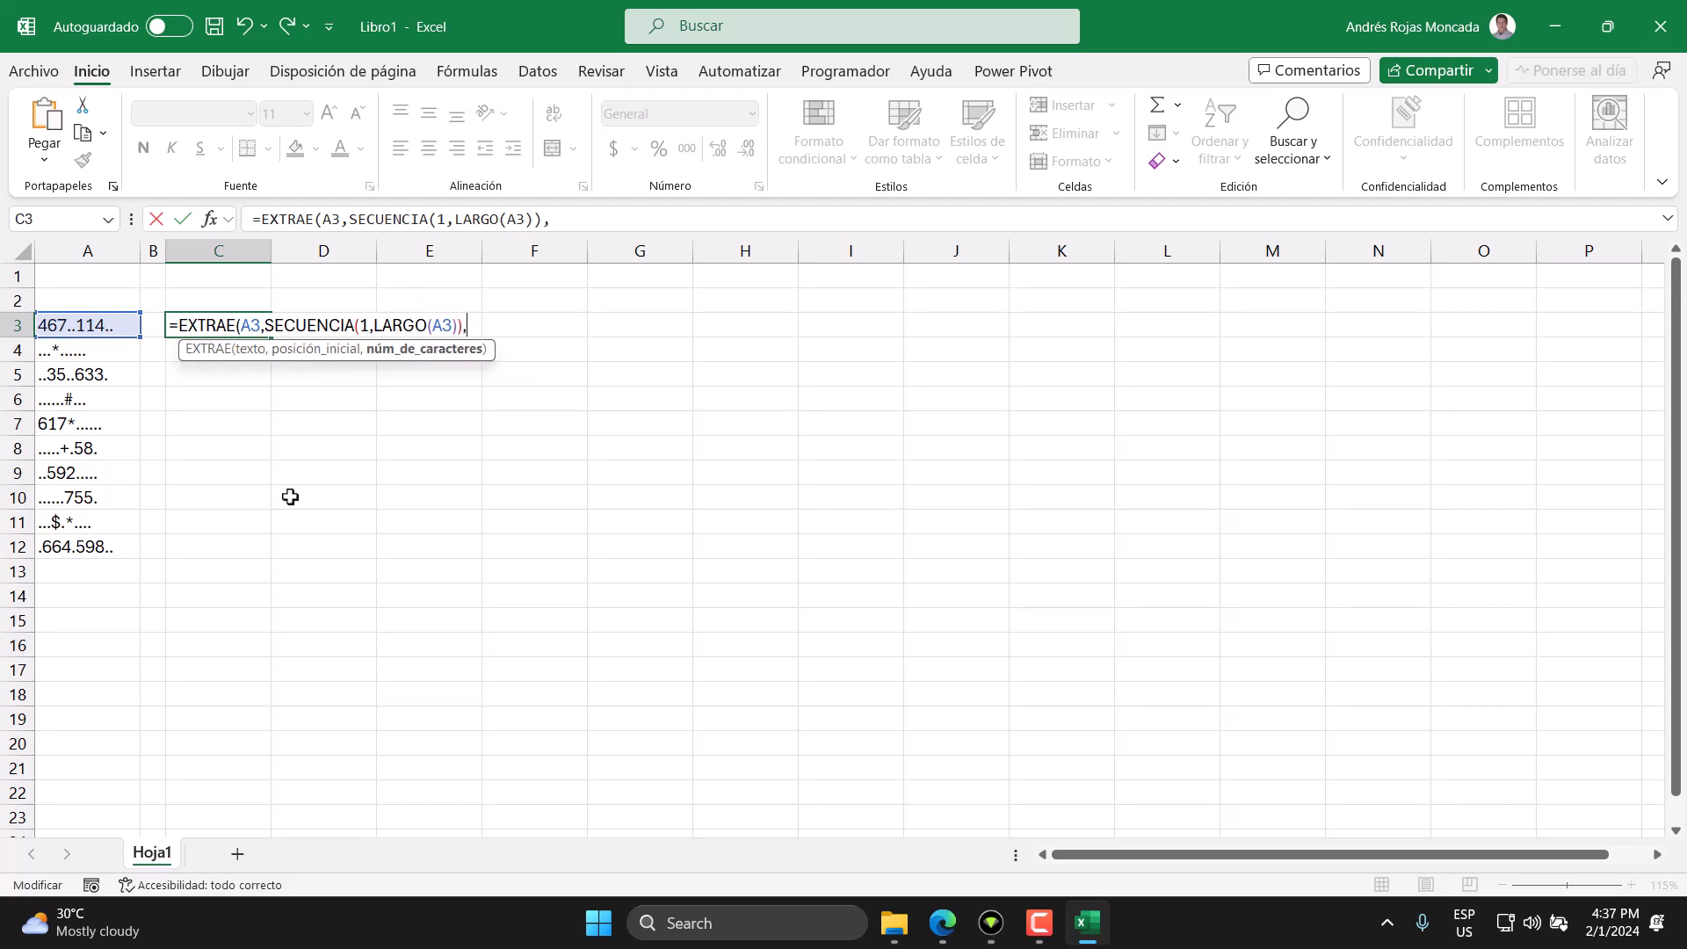
type("1)")
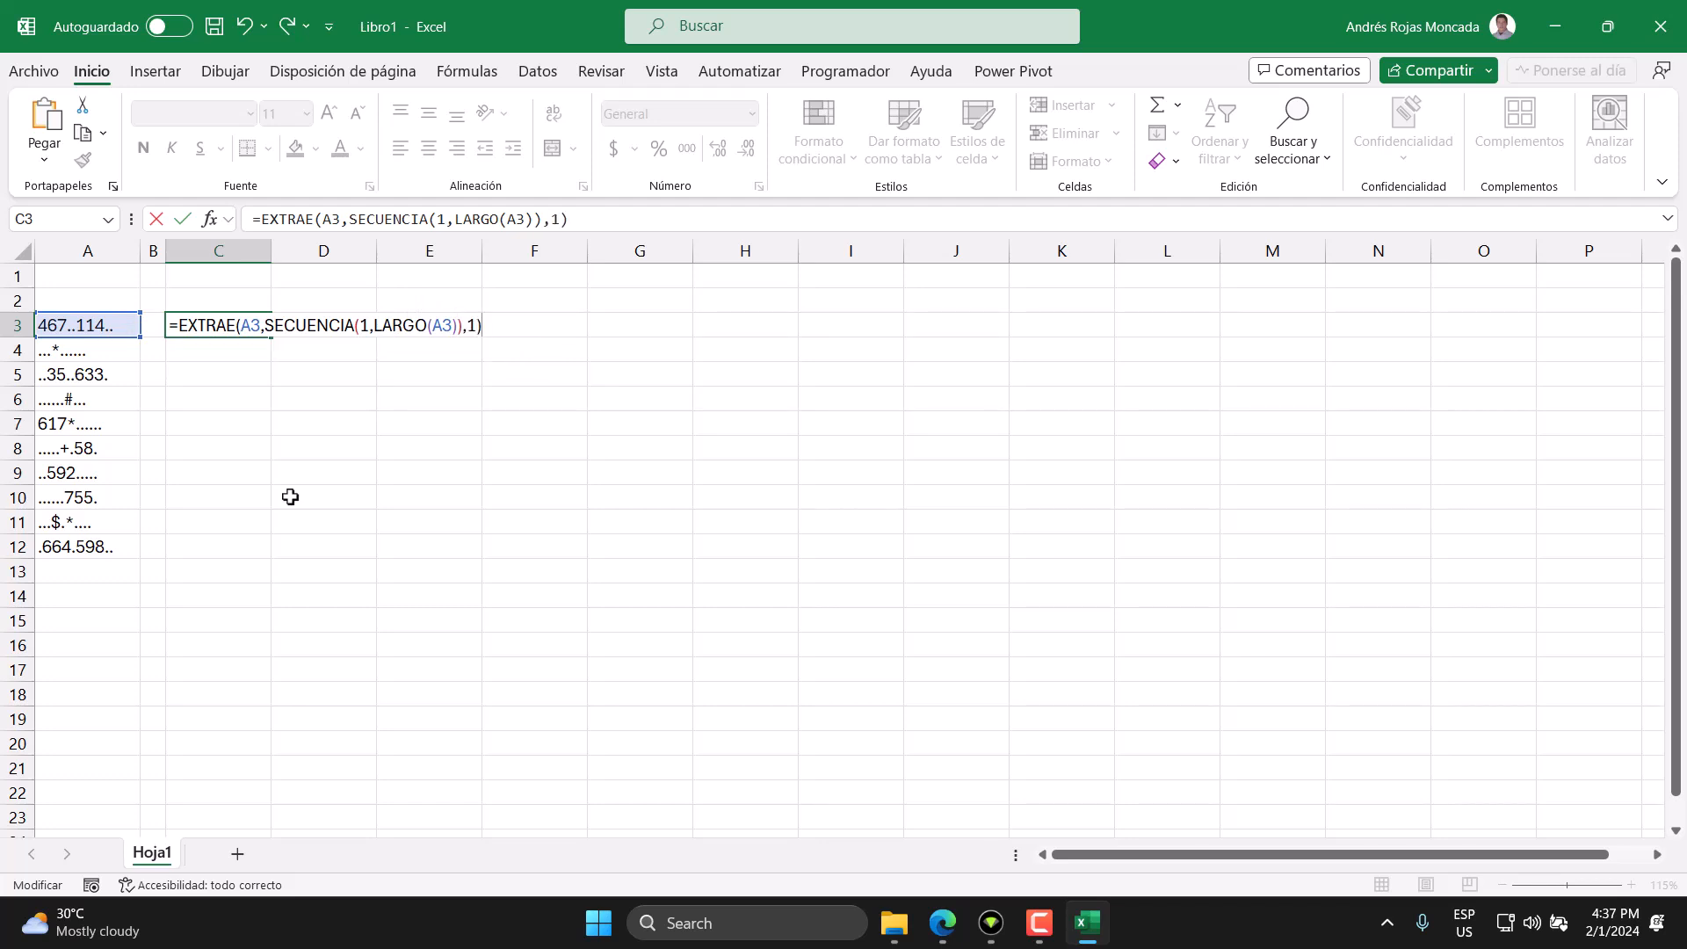
key("Return")
Set the width of columns C through L, which hold the split characters, to 3.
left_click_drag(218, 327, 1155, 319)
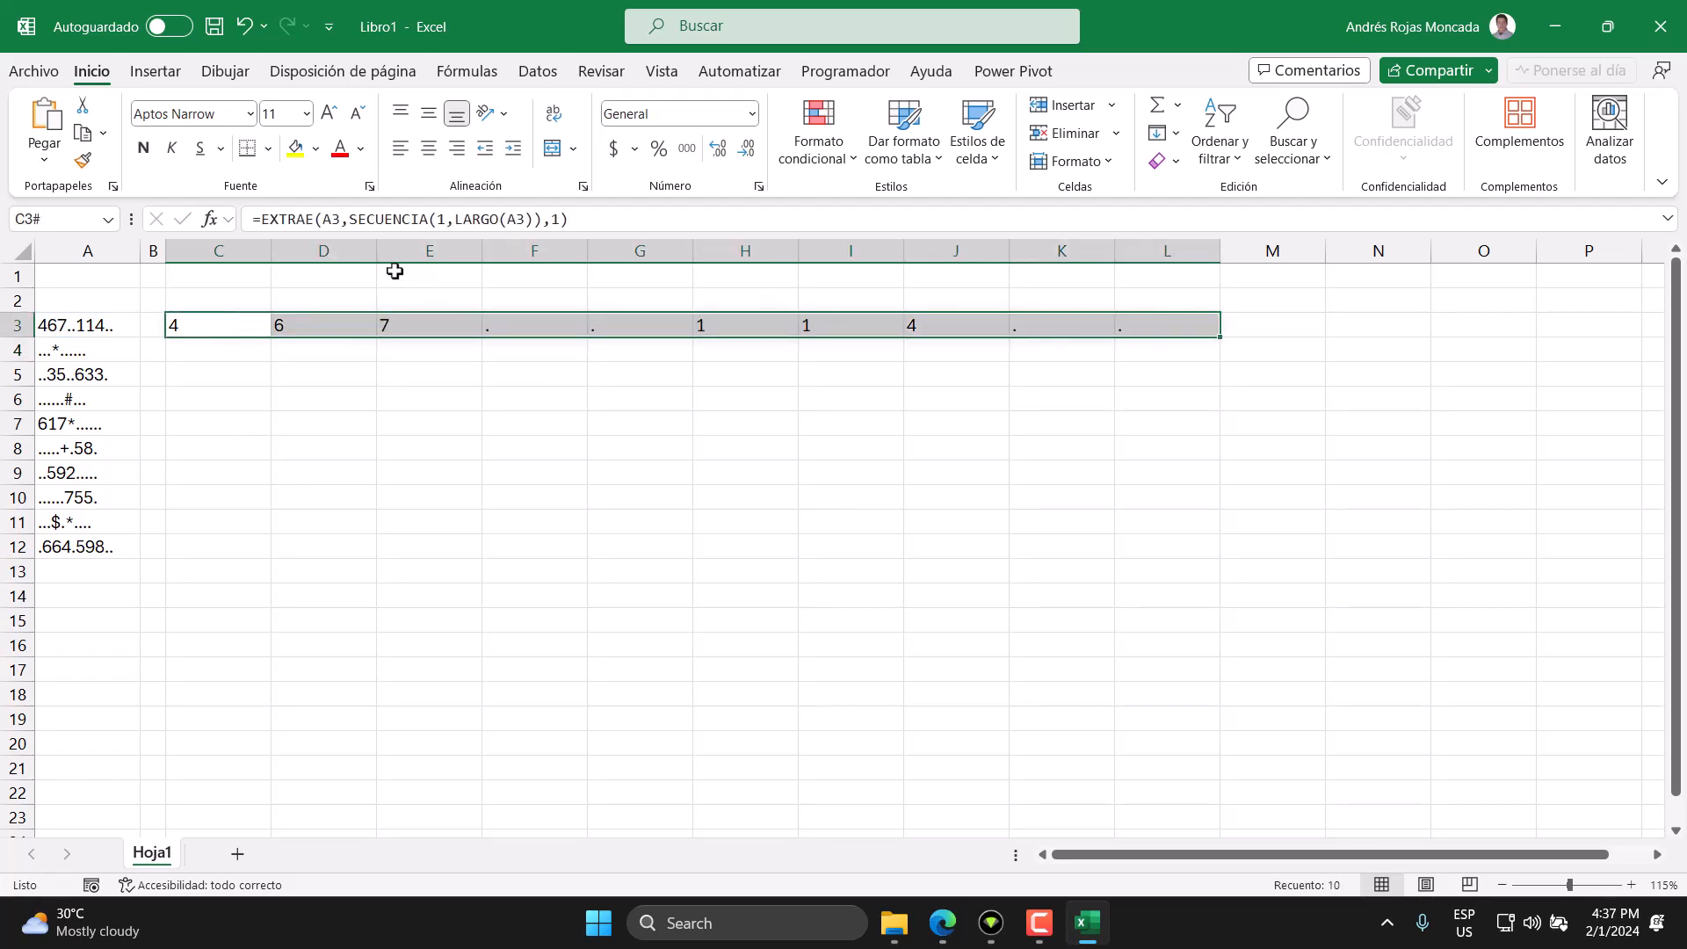
left_click_drag(264, 251, 1157, 253)
right_click(1156, 253)
left_click(1225, 609)
type("3")
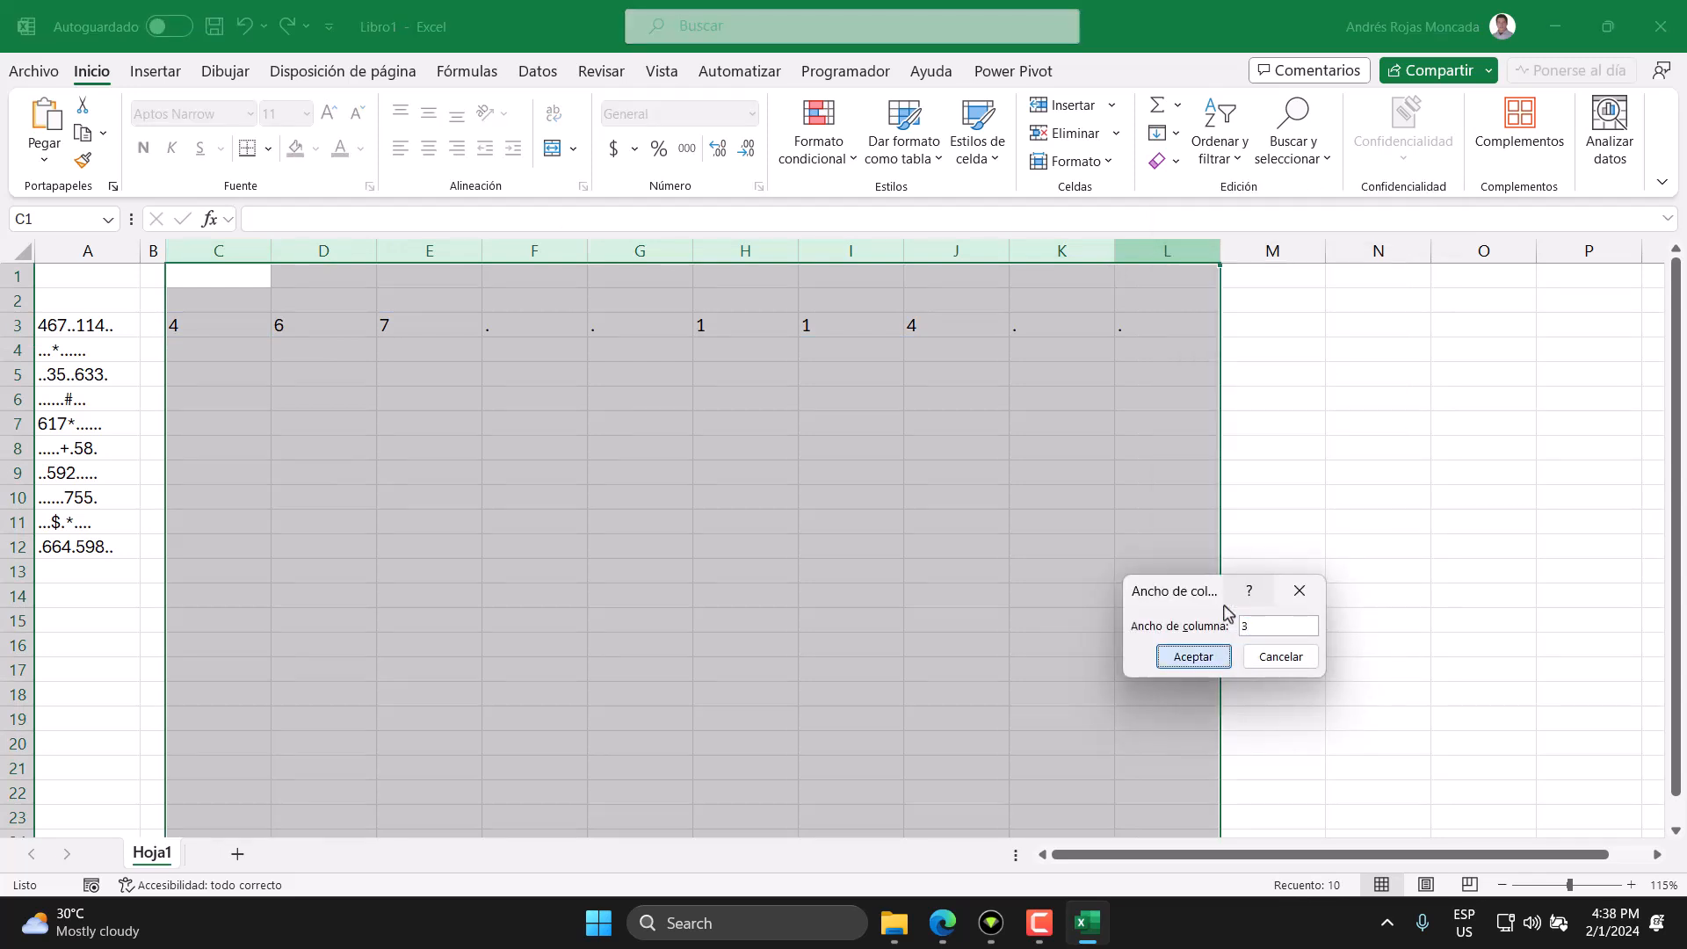
key("Return")
Wrap the C3 formula in LET, assigning the EXTRAE result to the name x and leaving the calculation argument open.
left_click(176, 326)
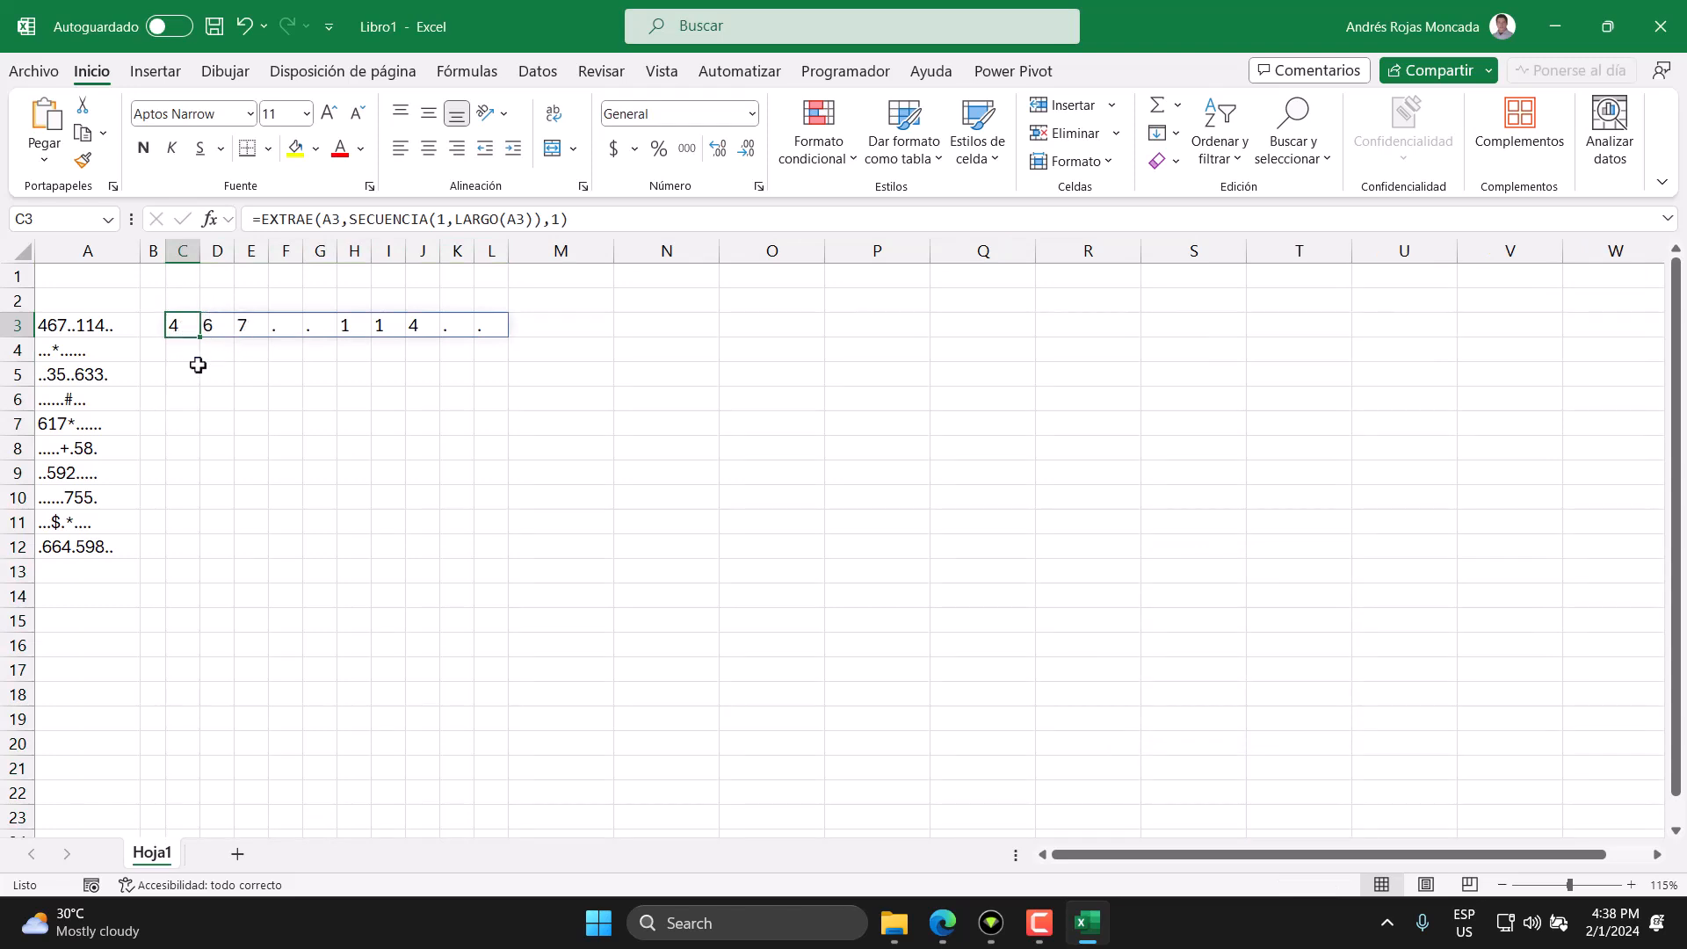
key("F2")
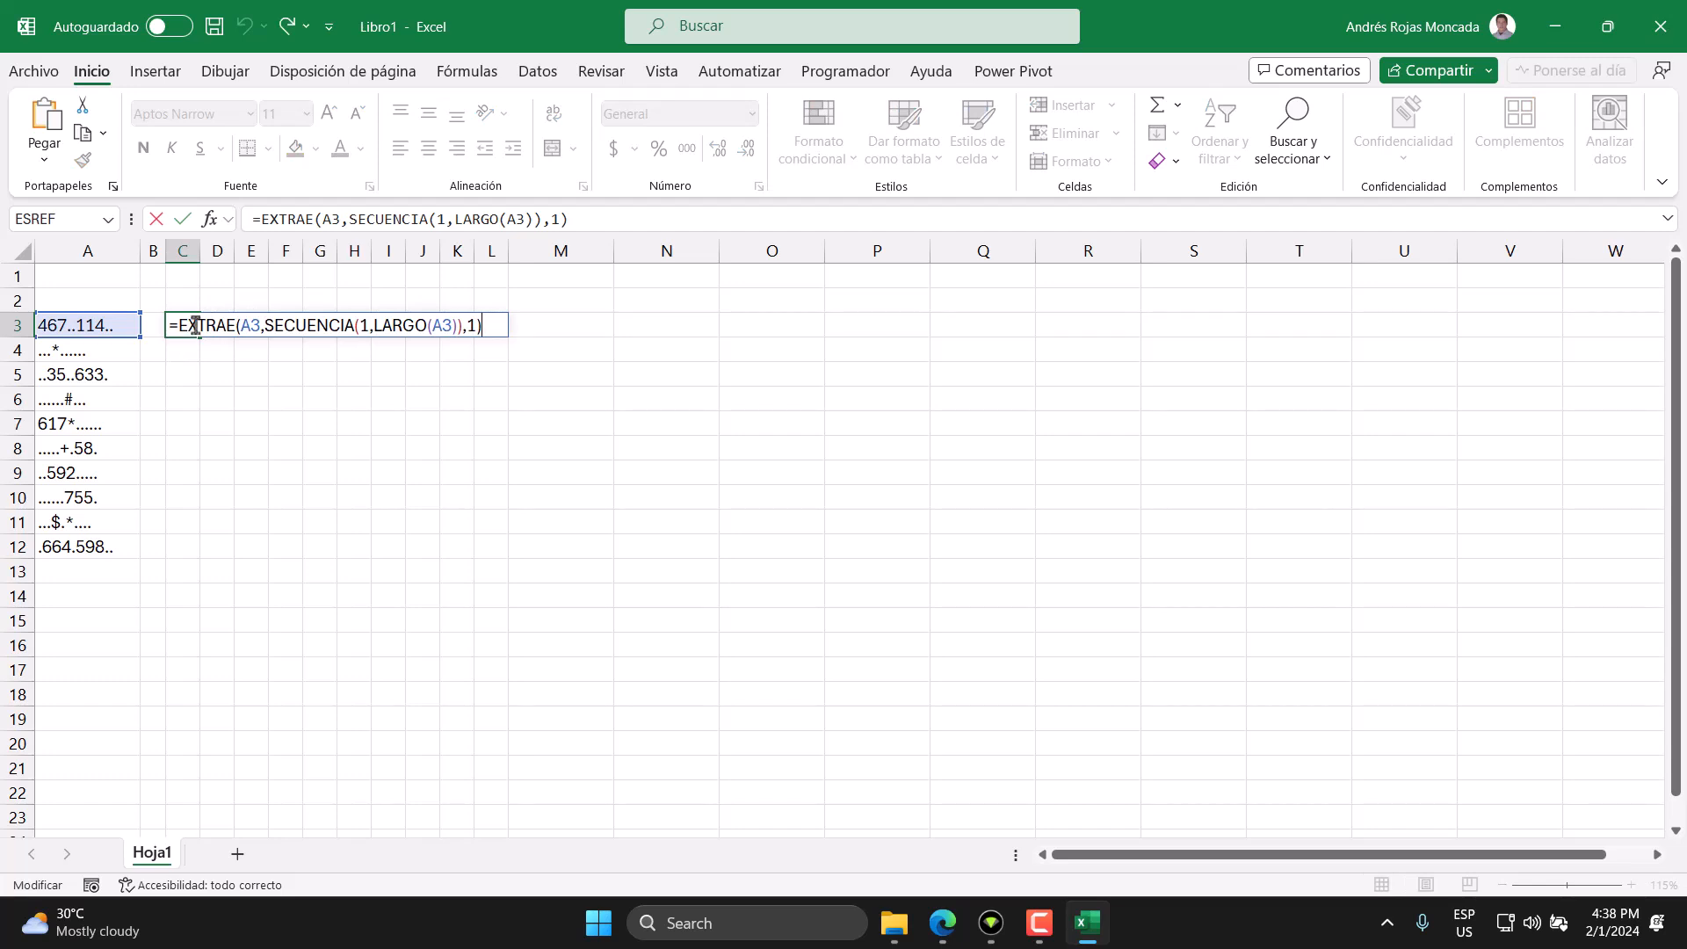
key("ctrl+Return")
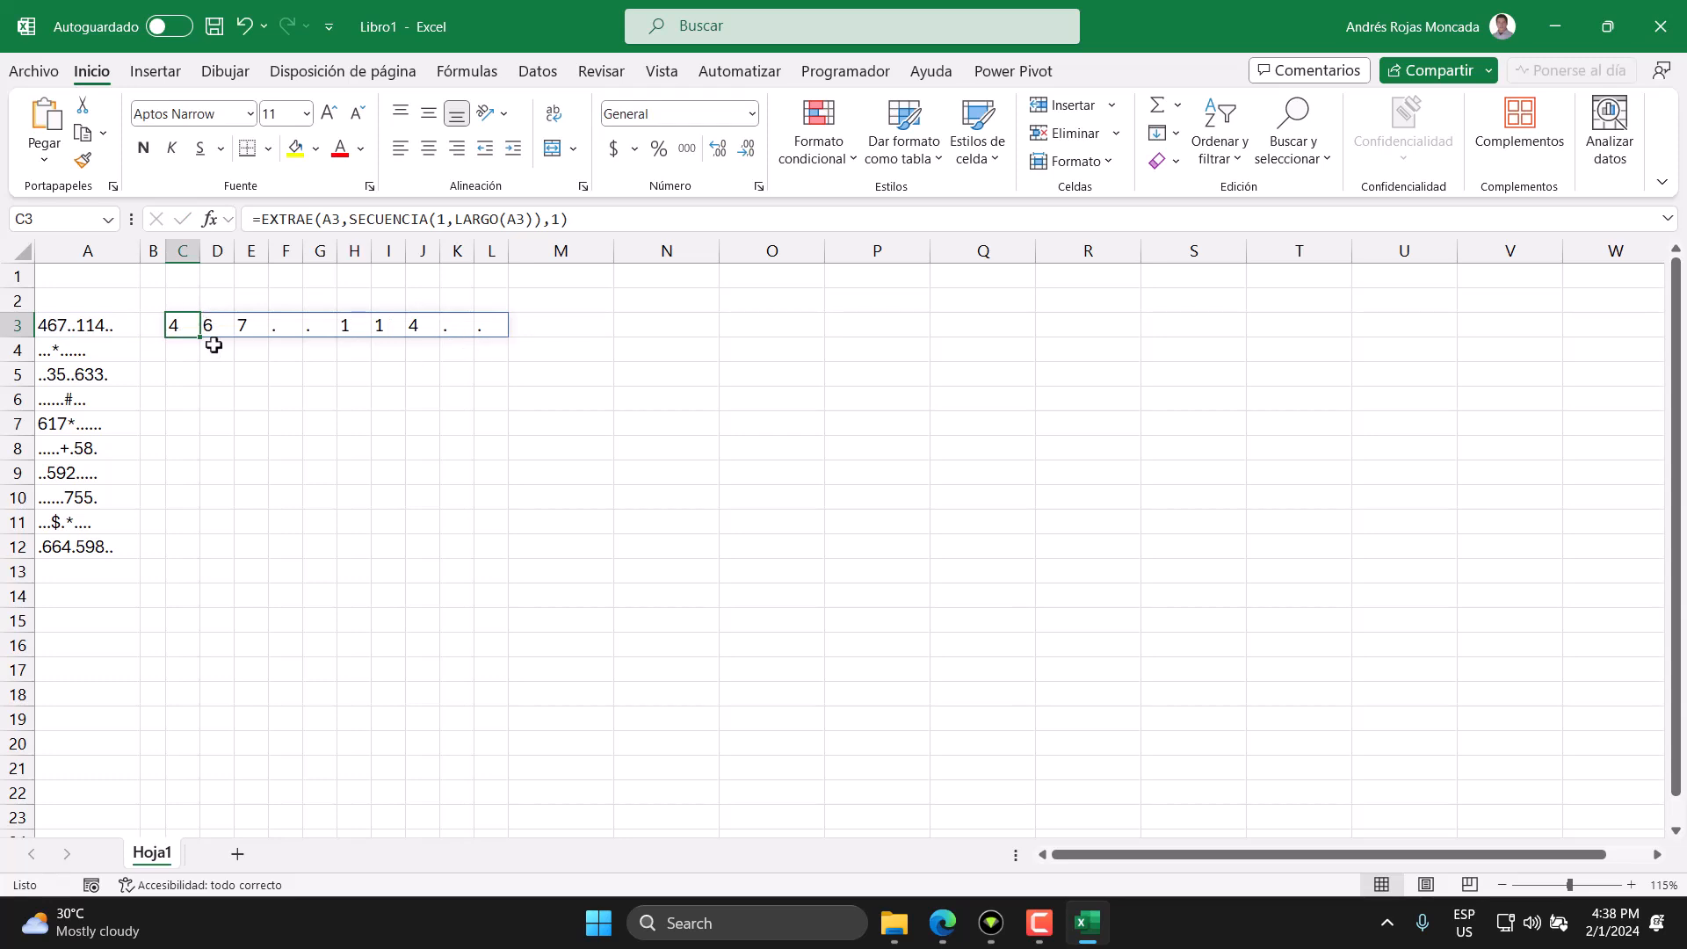
key("F2")
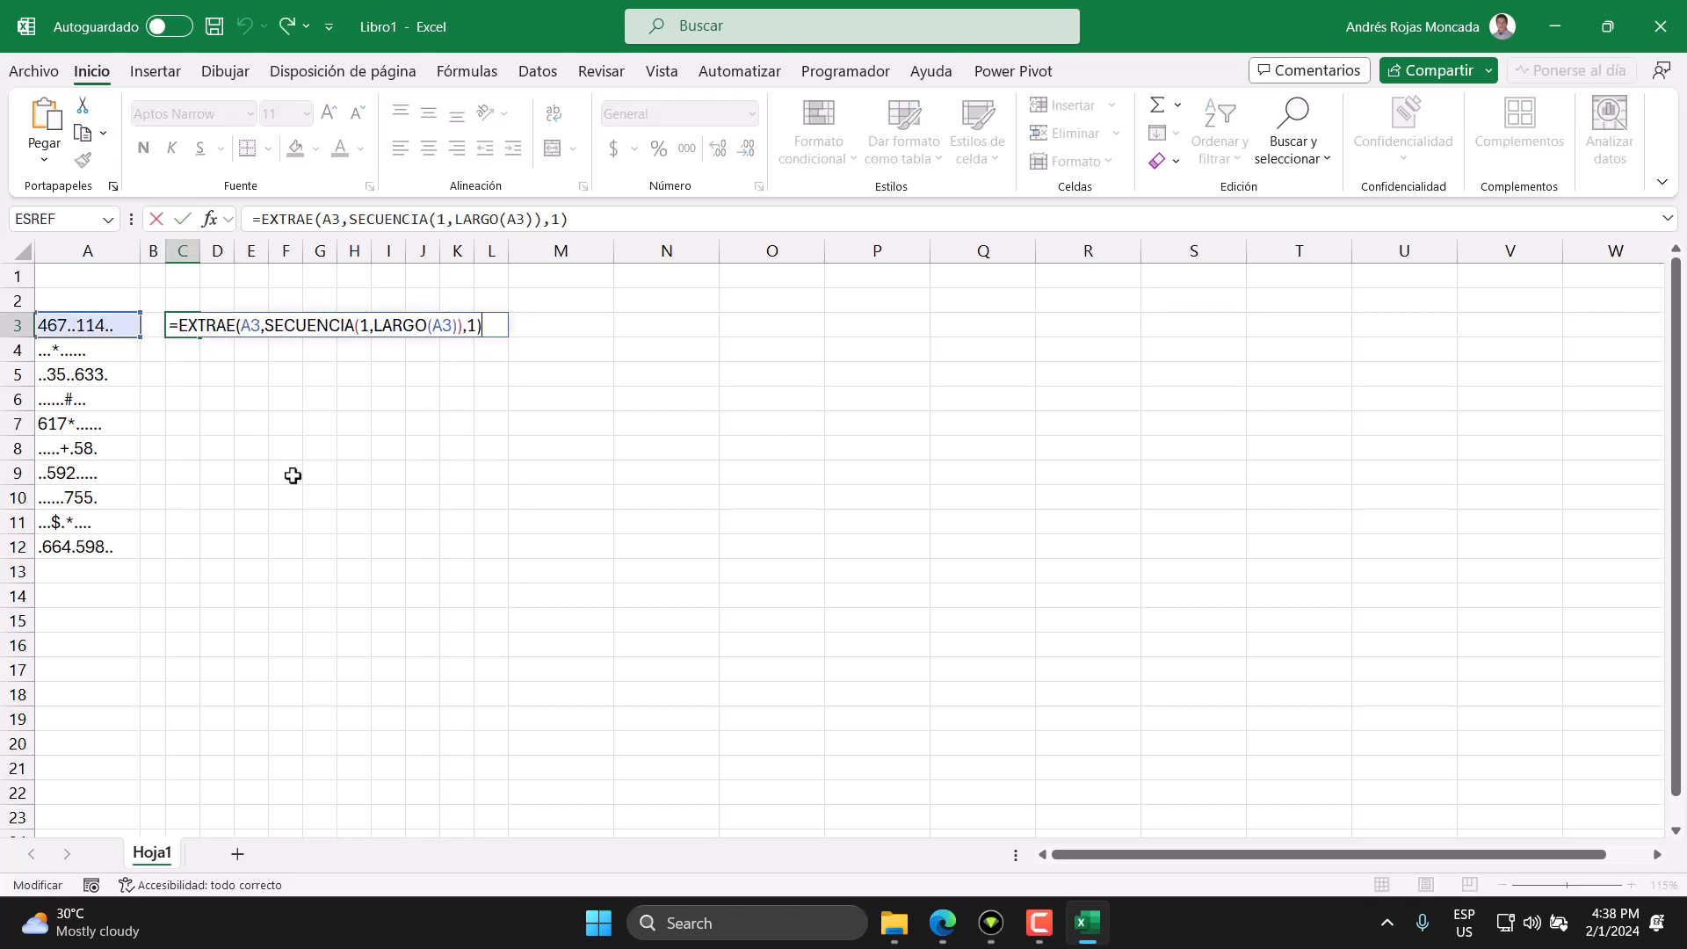
left_click(176, 329)
type("LET(")
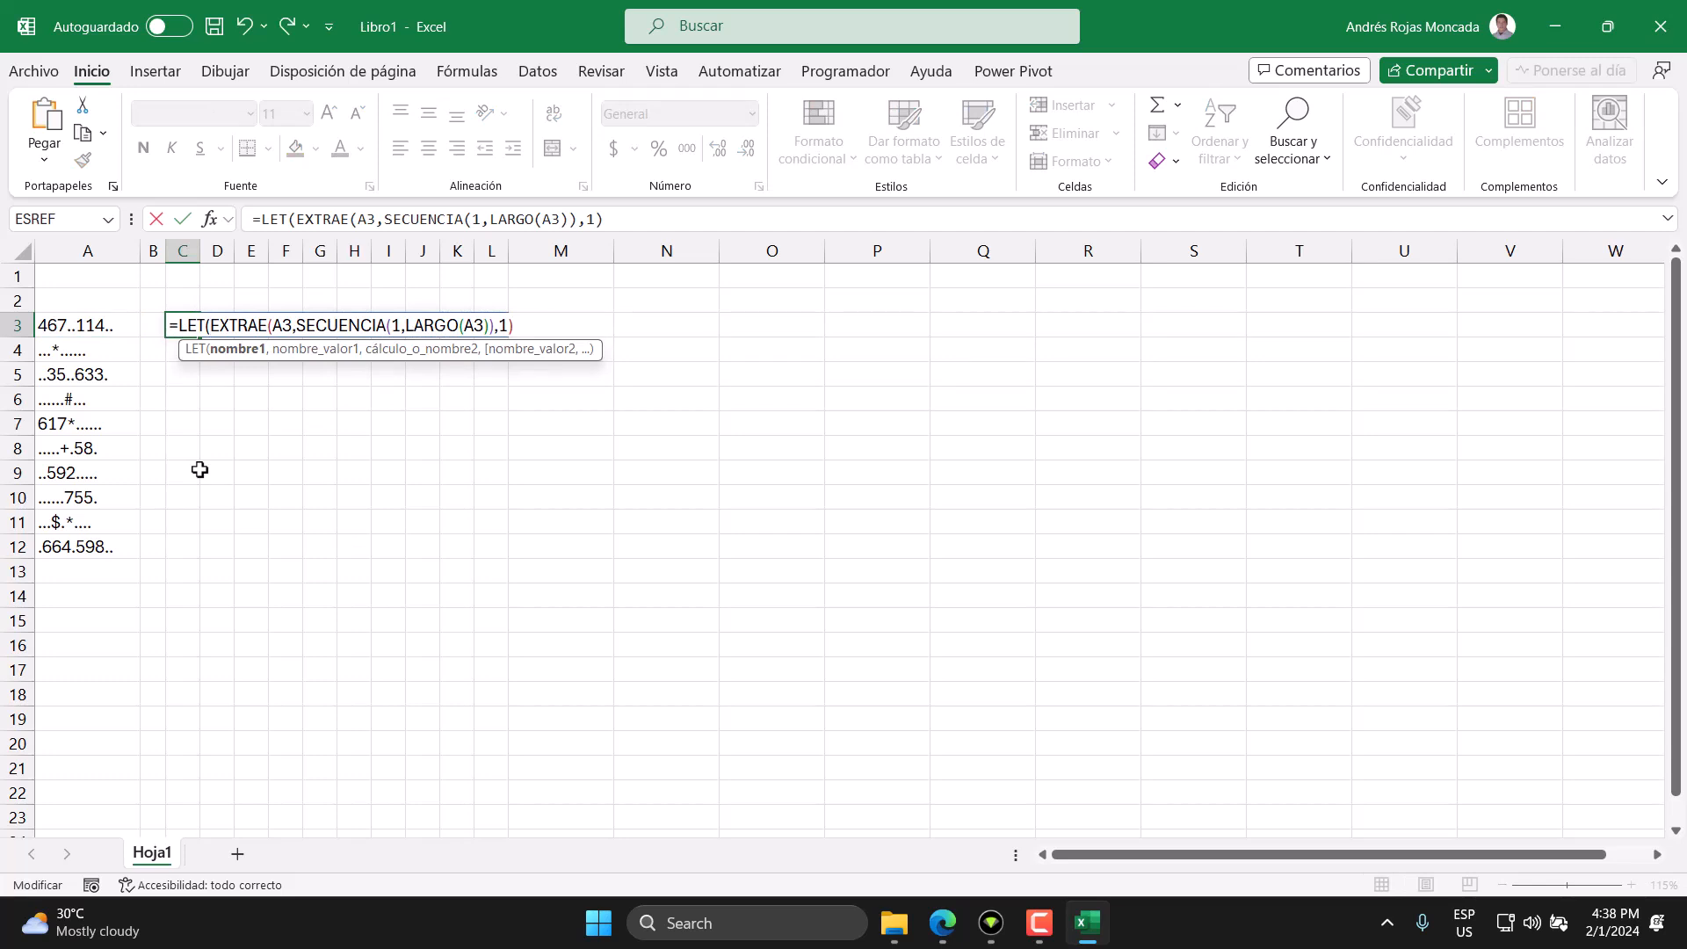
type("x,")
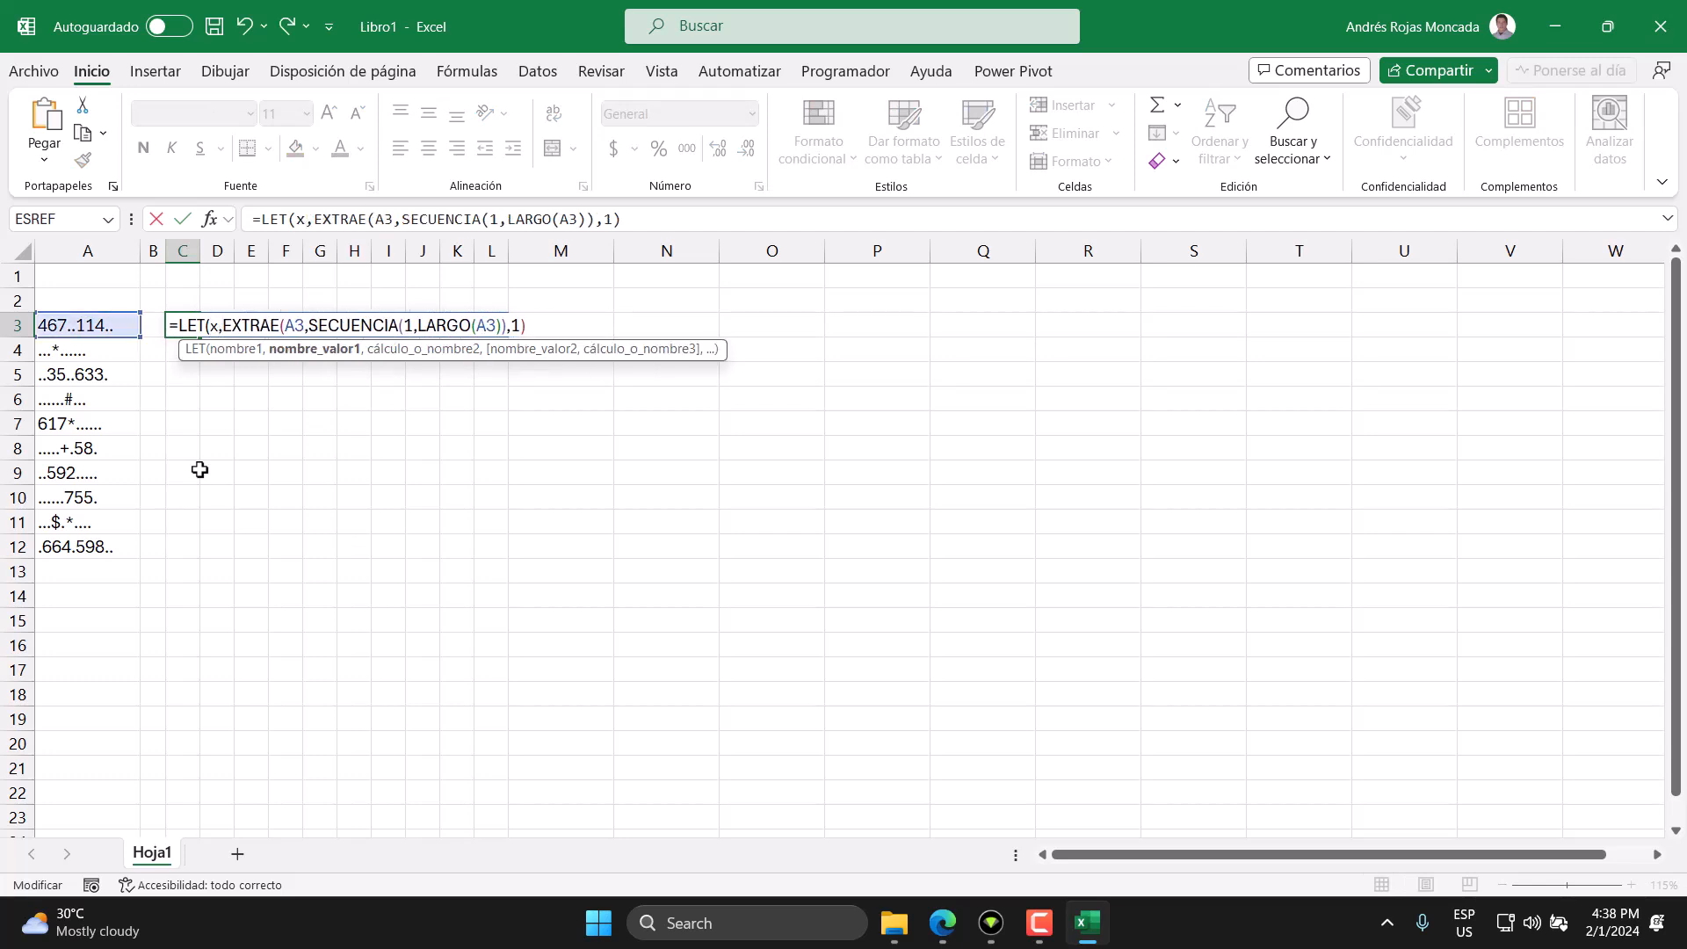
double_click(214, 326)
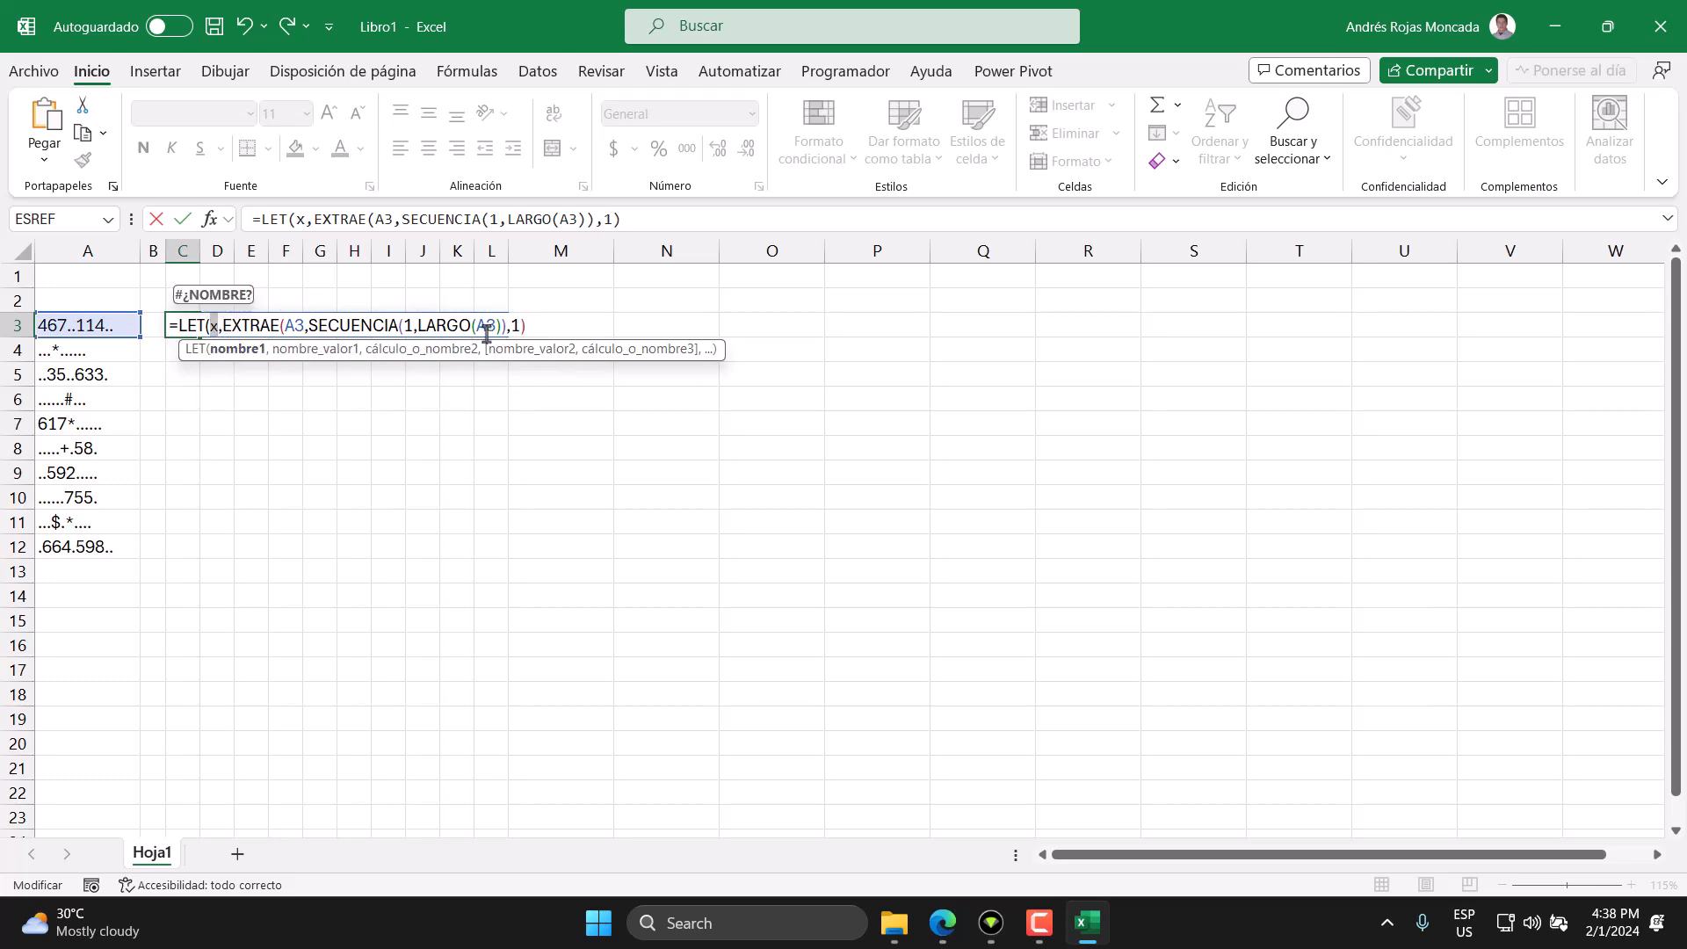
left_click(522, 326)
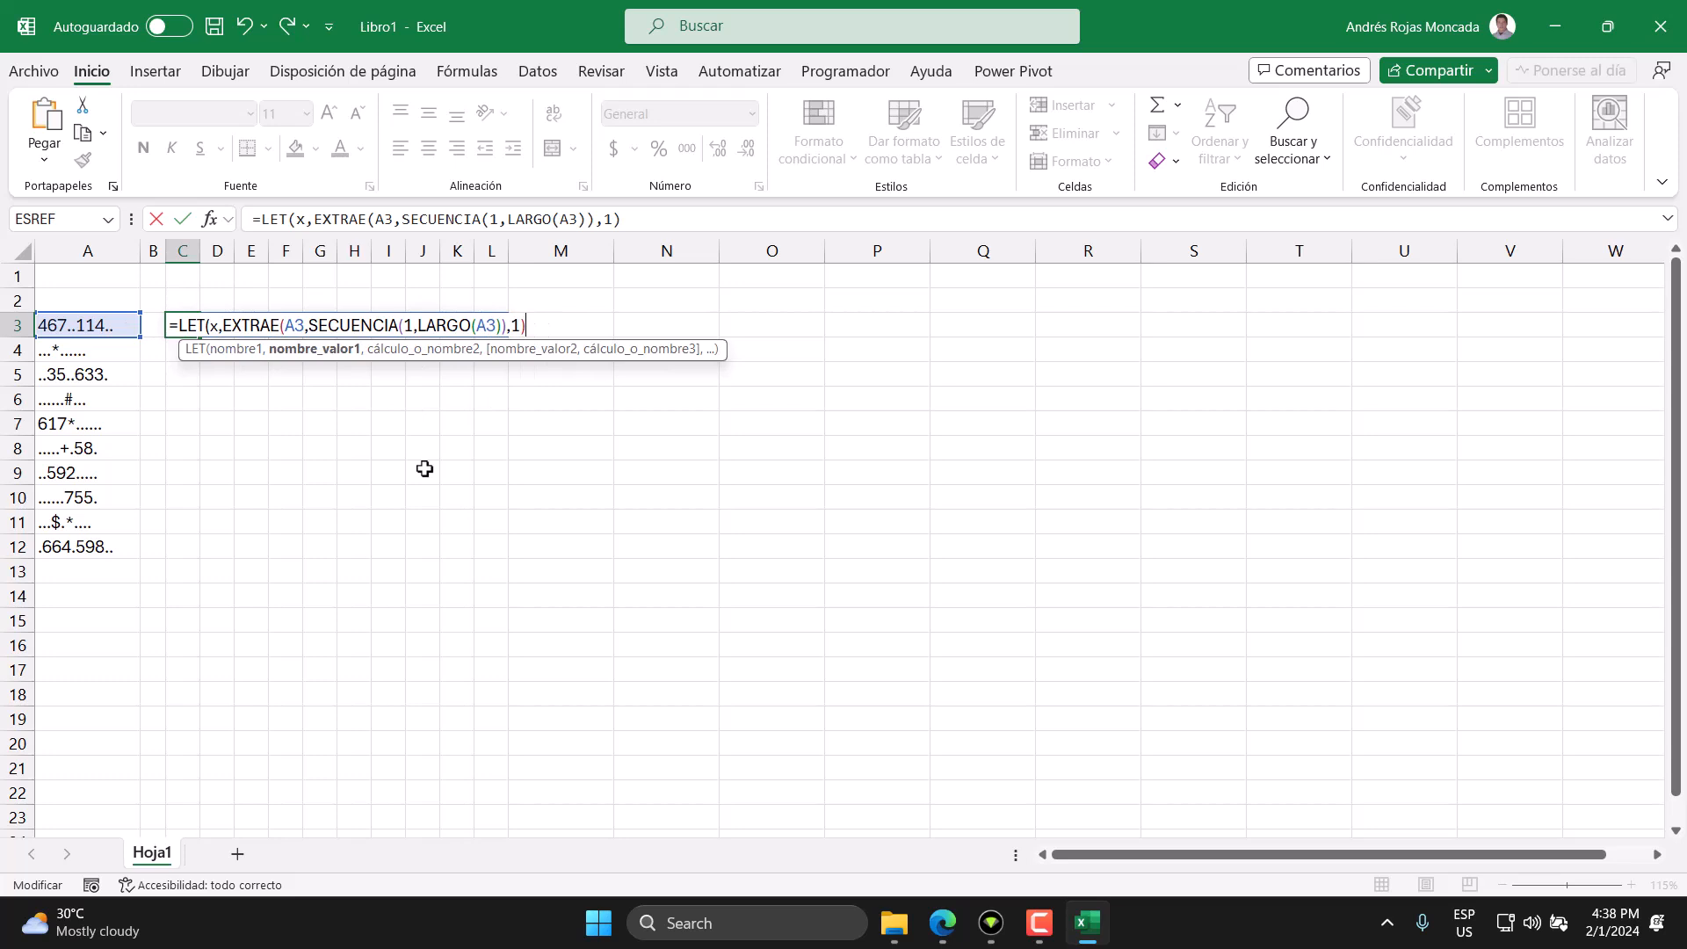
type(",")
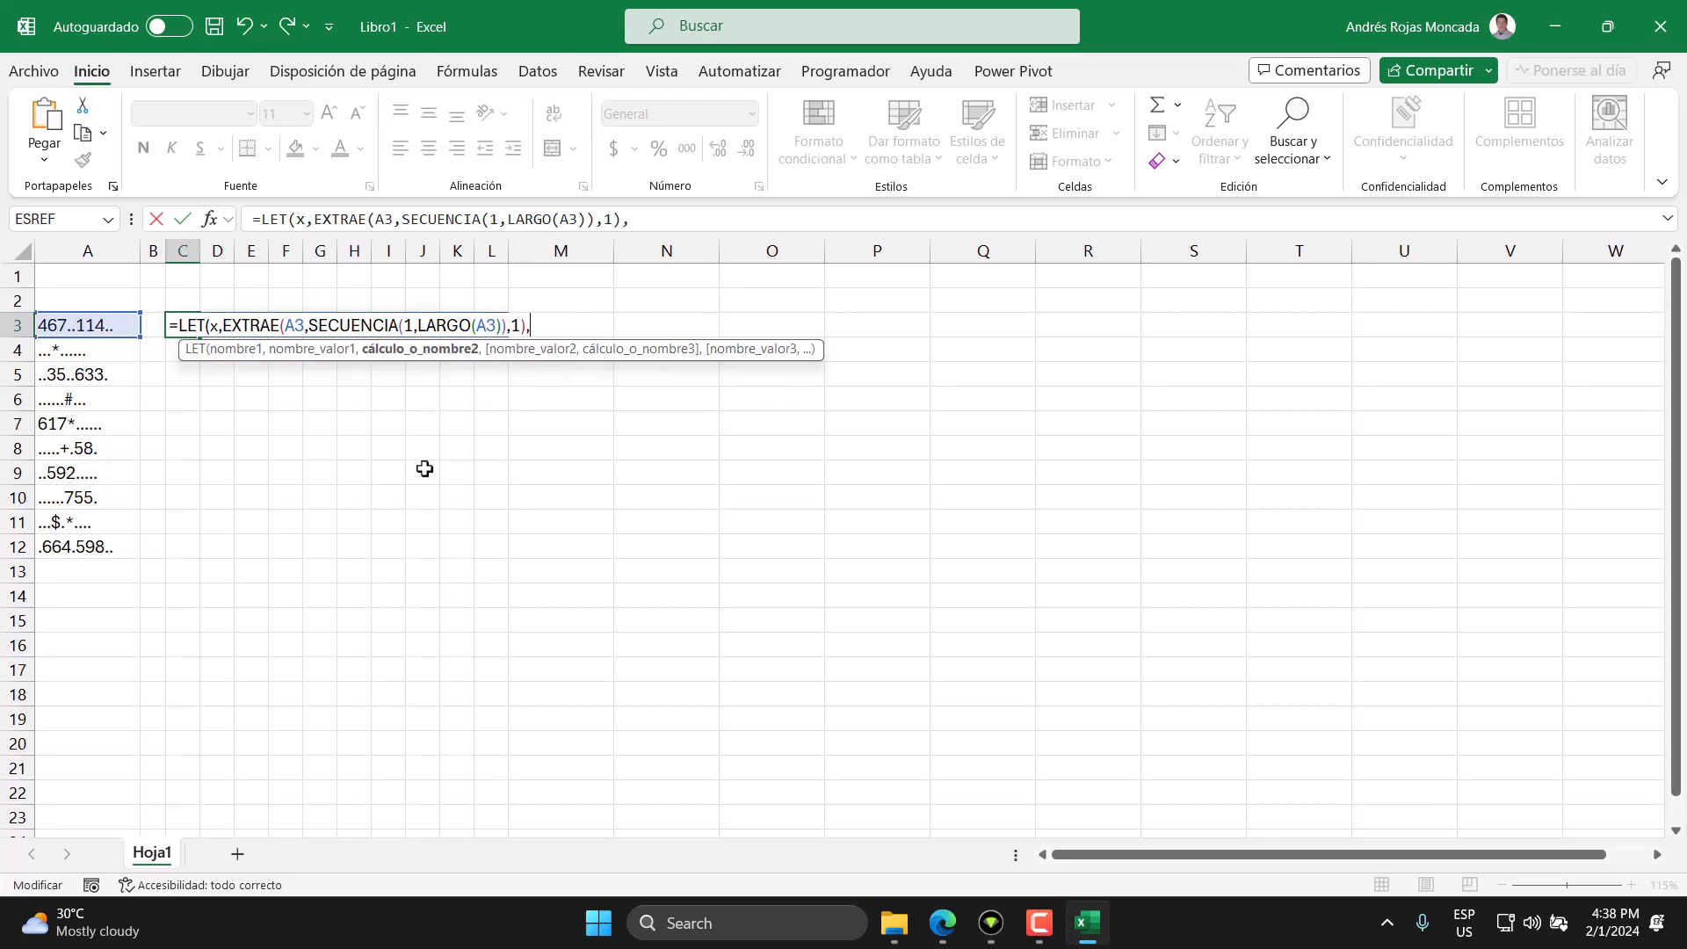
Use SI.ERROR(x*1,x) as the LET calculation in C3 so digits convert to numbers, and enter the formula.
type("si")
key("Down")
key("Down")
key("Tab")
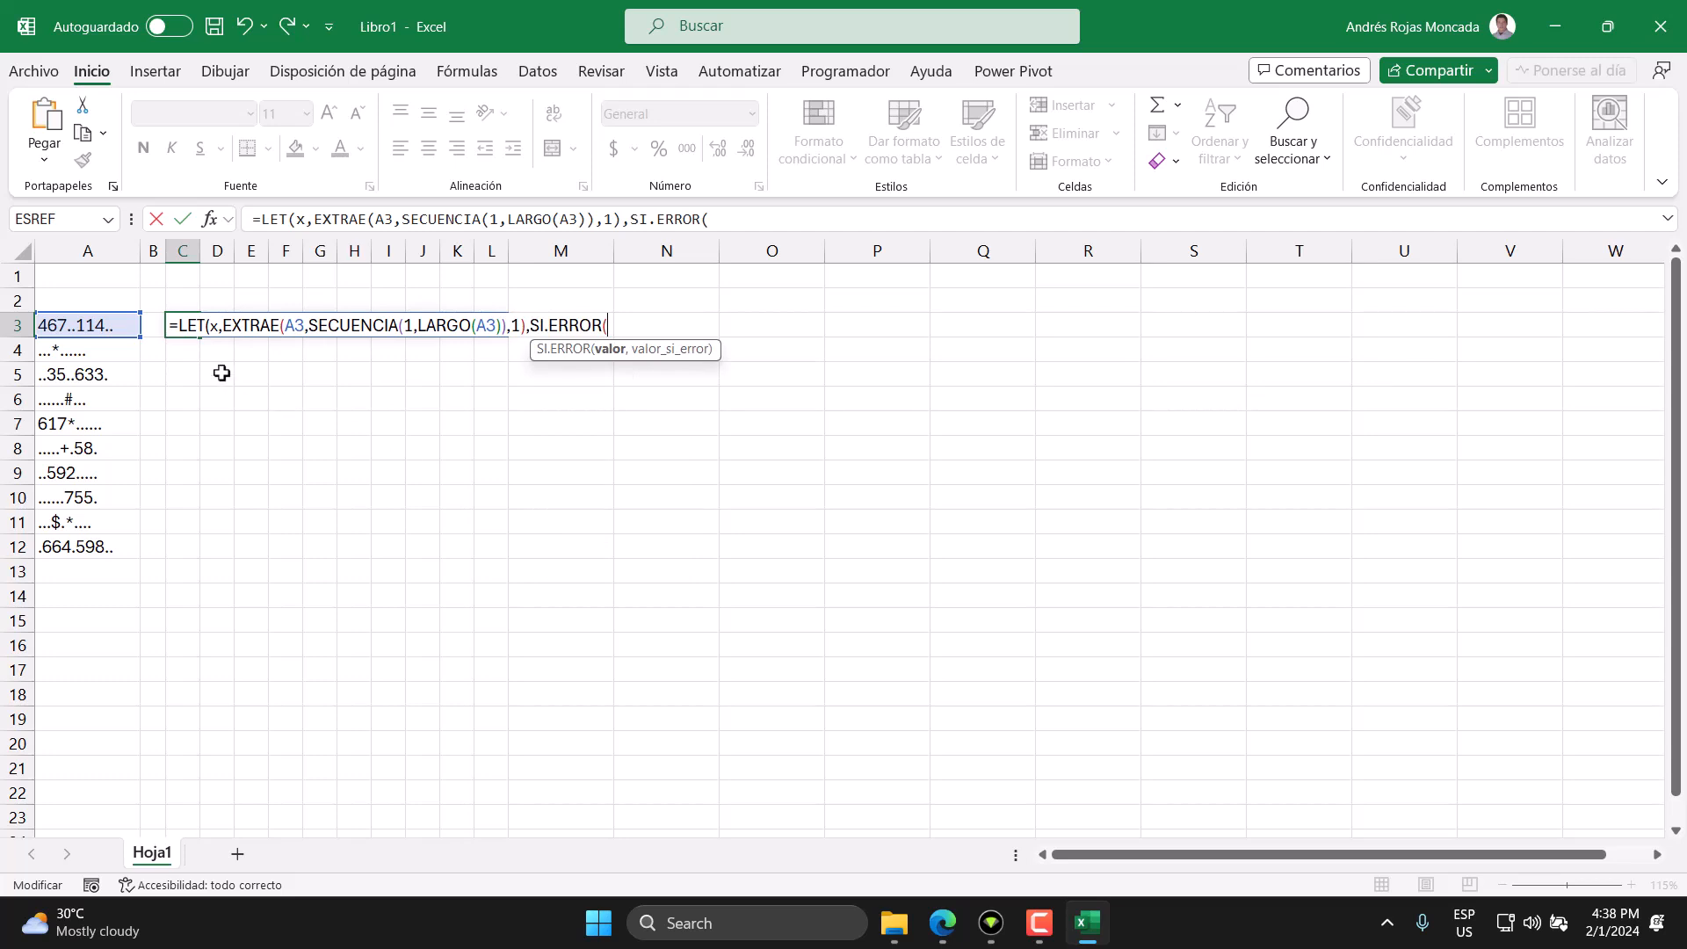
type("x*1,")
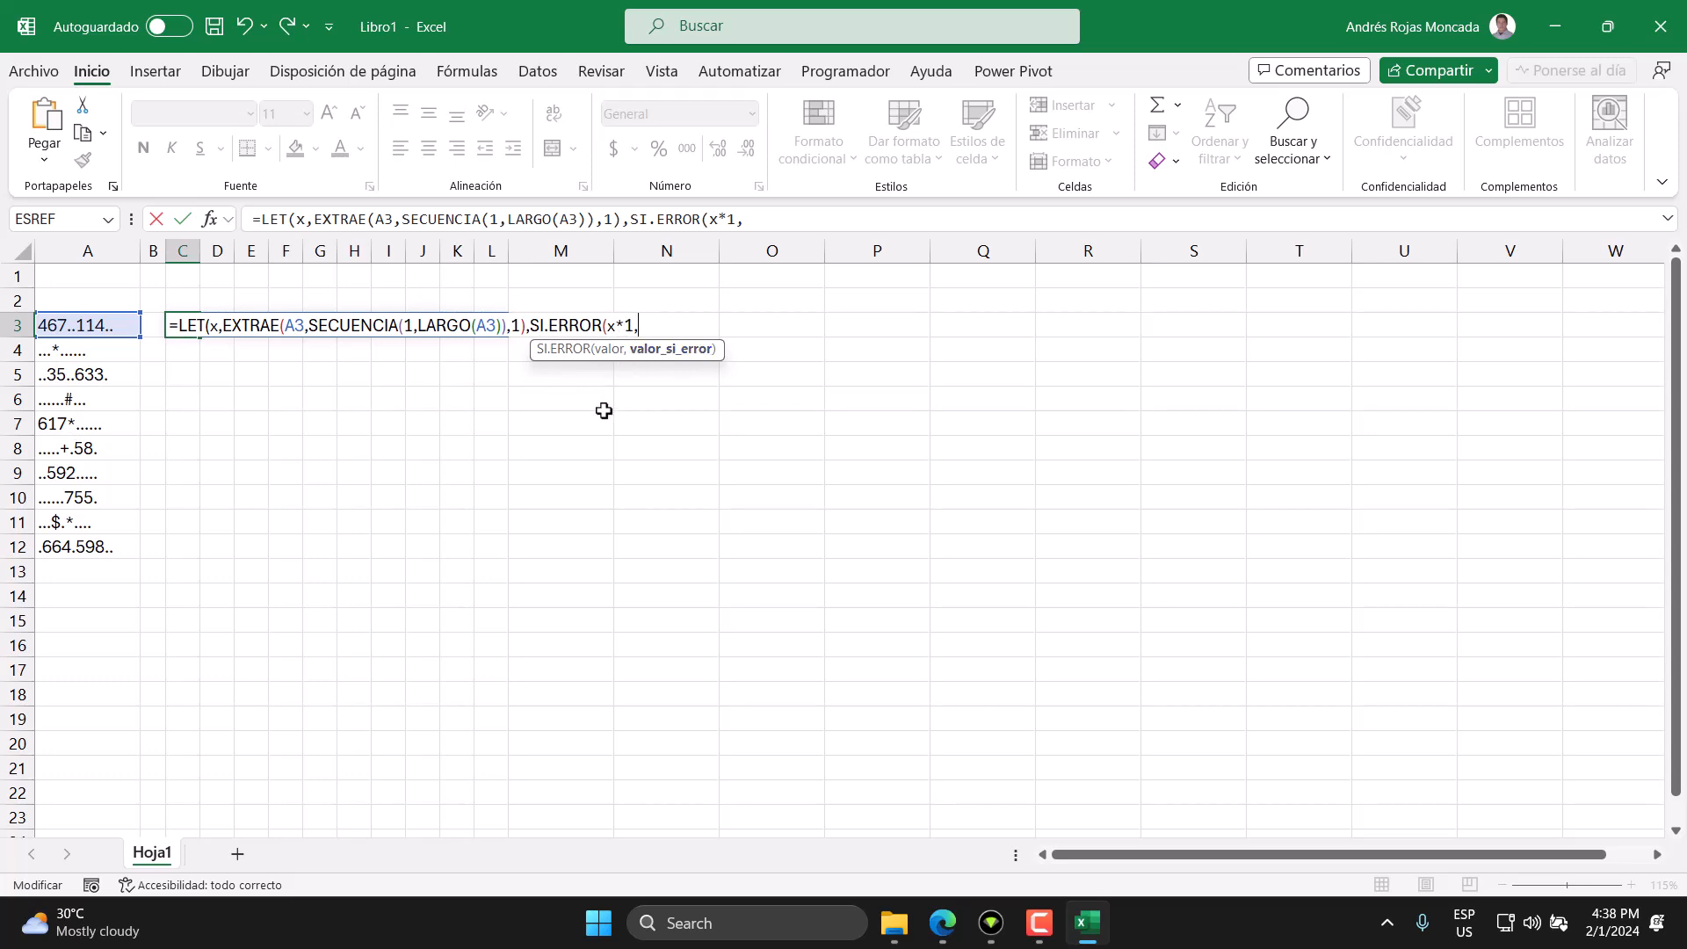
type("x")
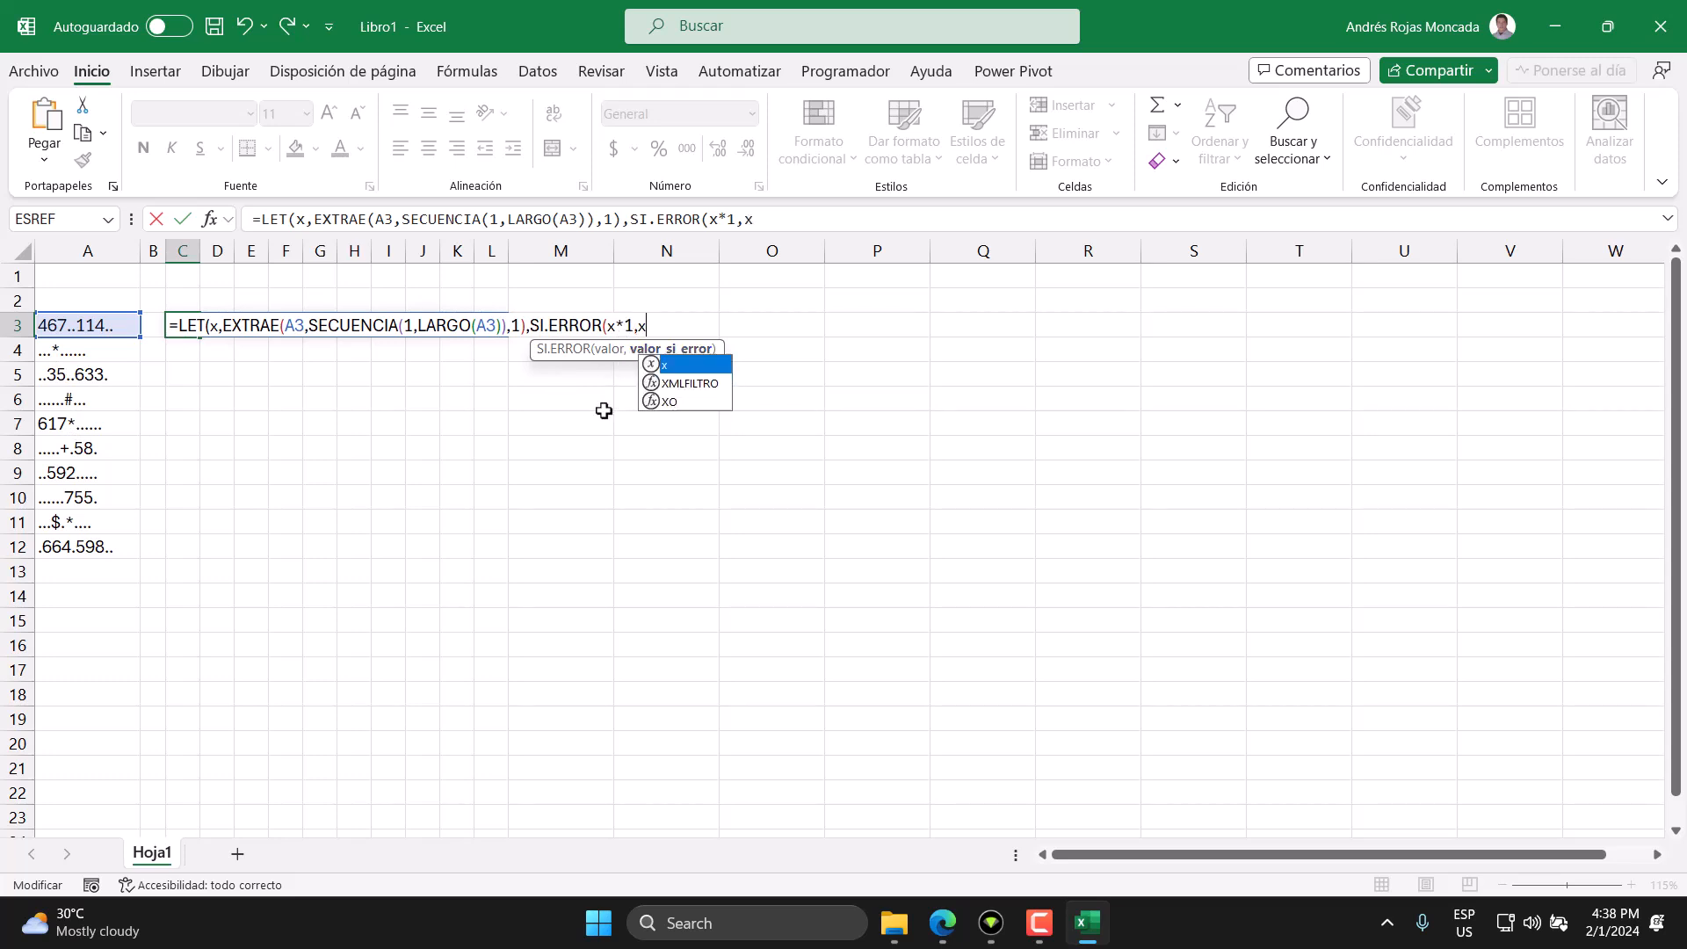
type("))")
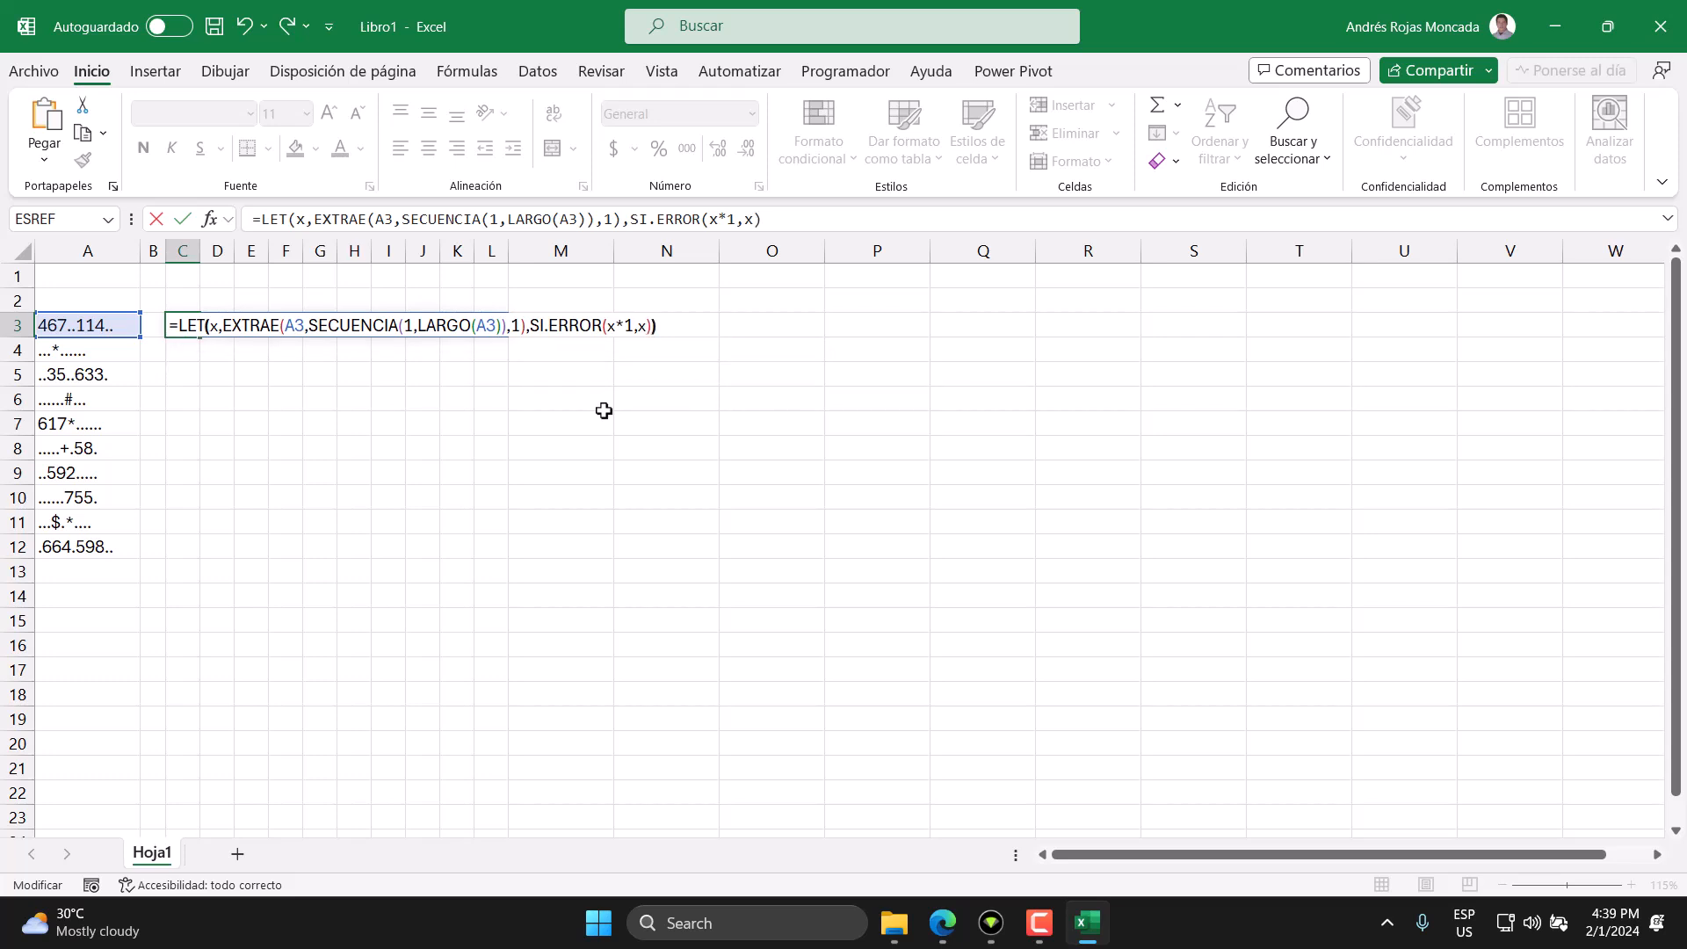
key("Return")
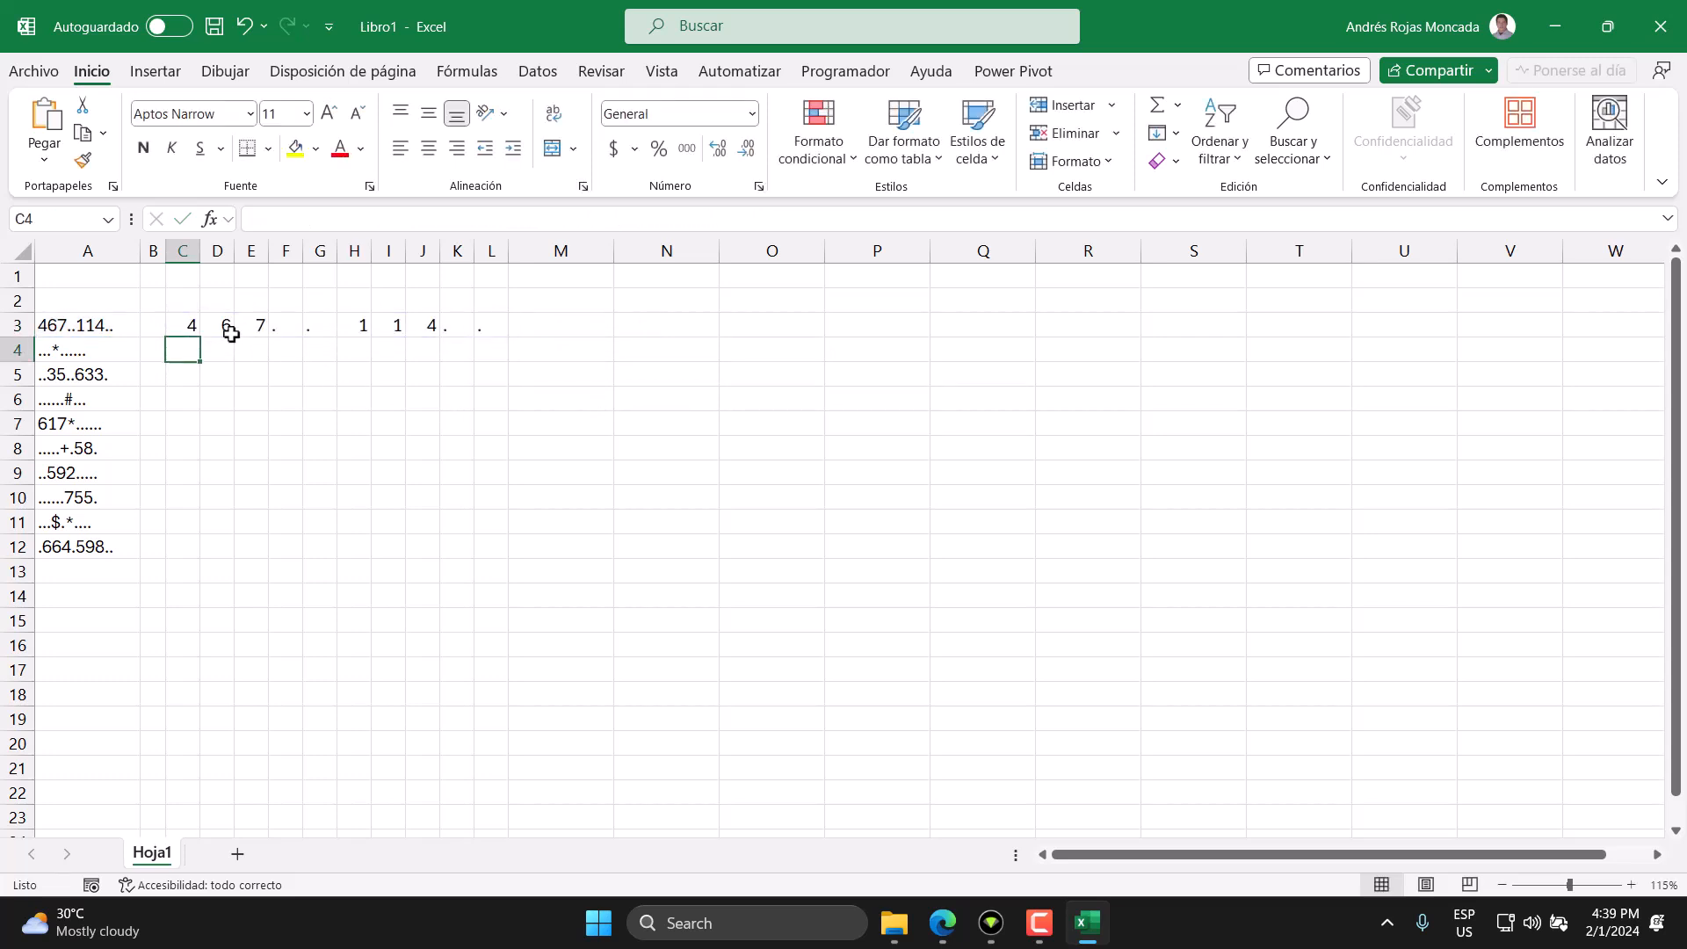
Fill the C3 formula down through C12 to split every schematic row into characters.
left_click(190, 323)
left_click(216, 321)
left_click(249, 322)
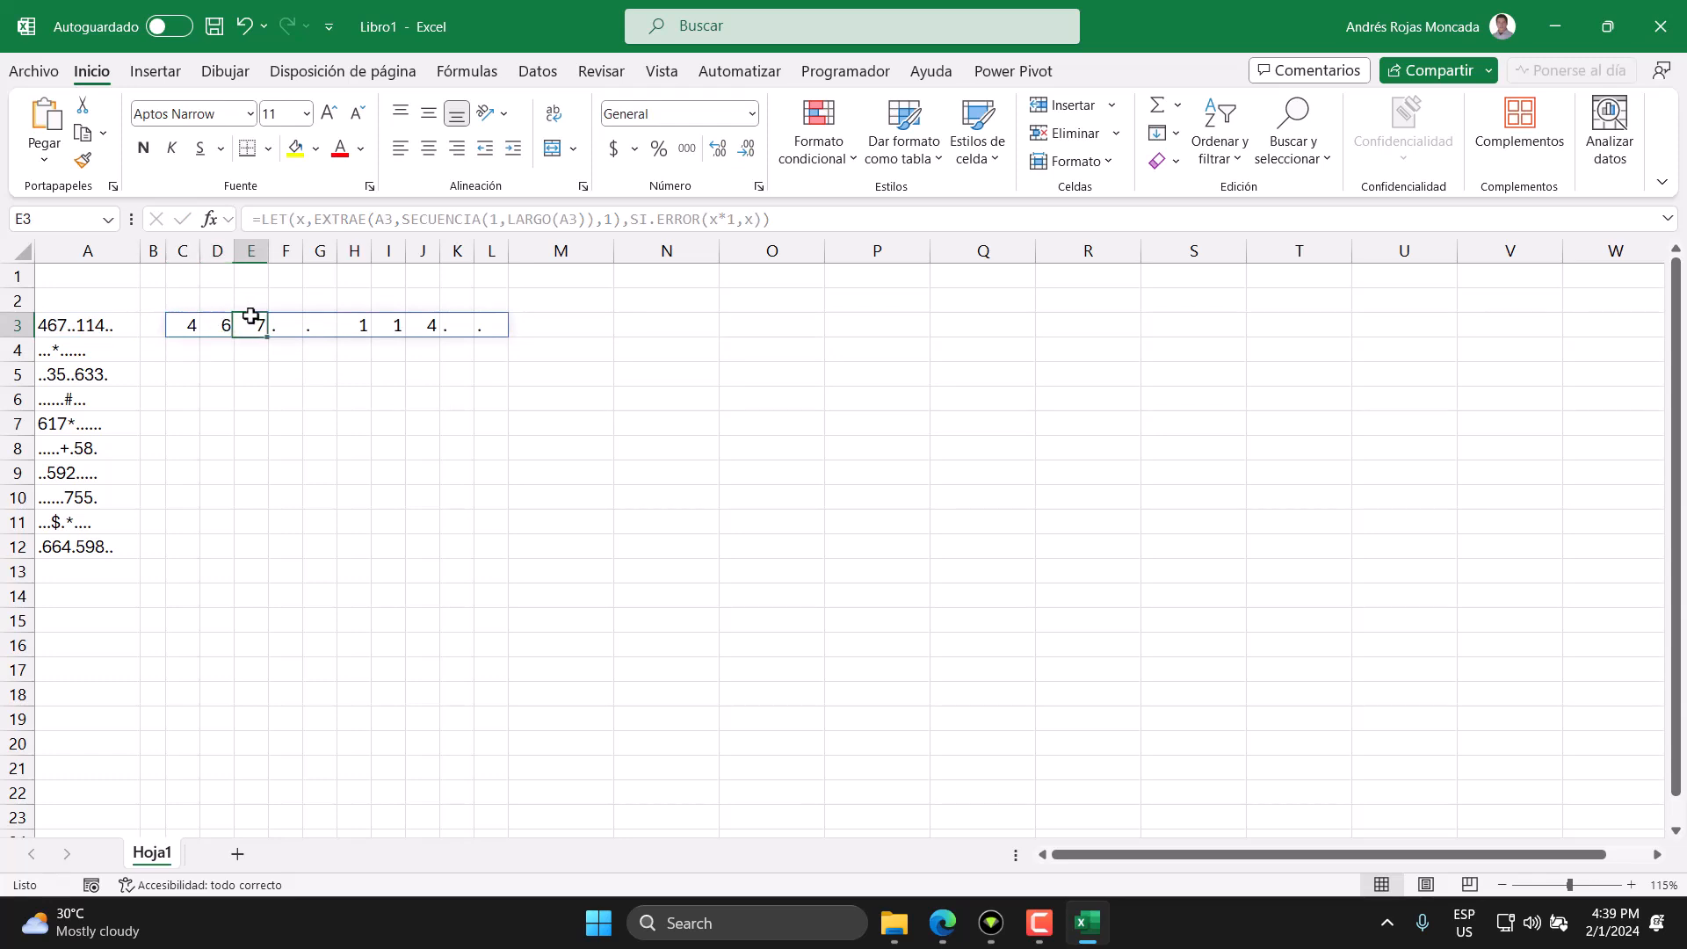
left_click(192, 331)
left_click_drag(199, 337, 179, 564)
Centre the characters horizontally in the grid C3:L12.
left_click(185, 326)
left_click_drag(207, 329, 482, 547)
left_click(428, 148)
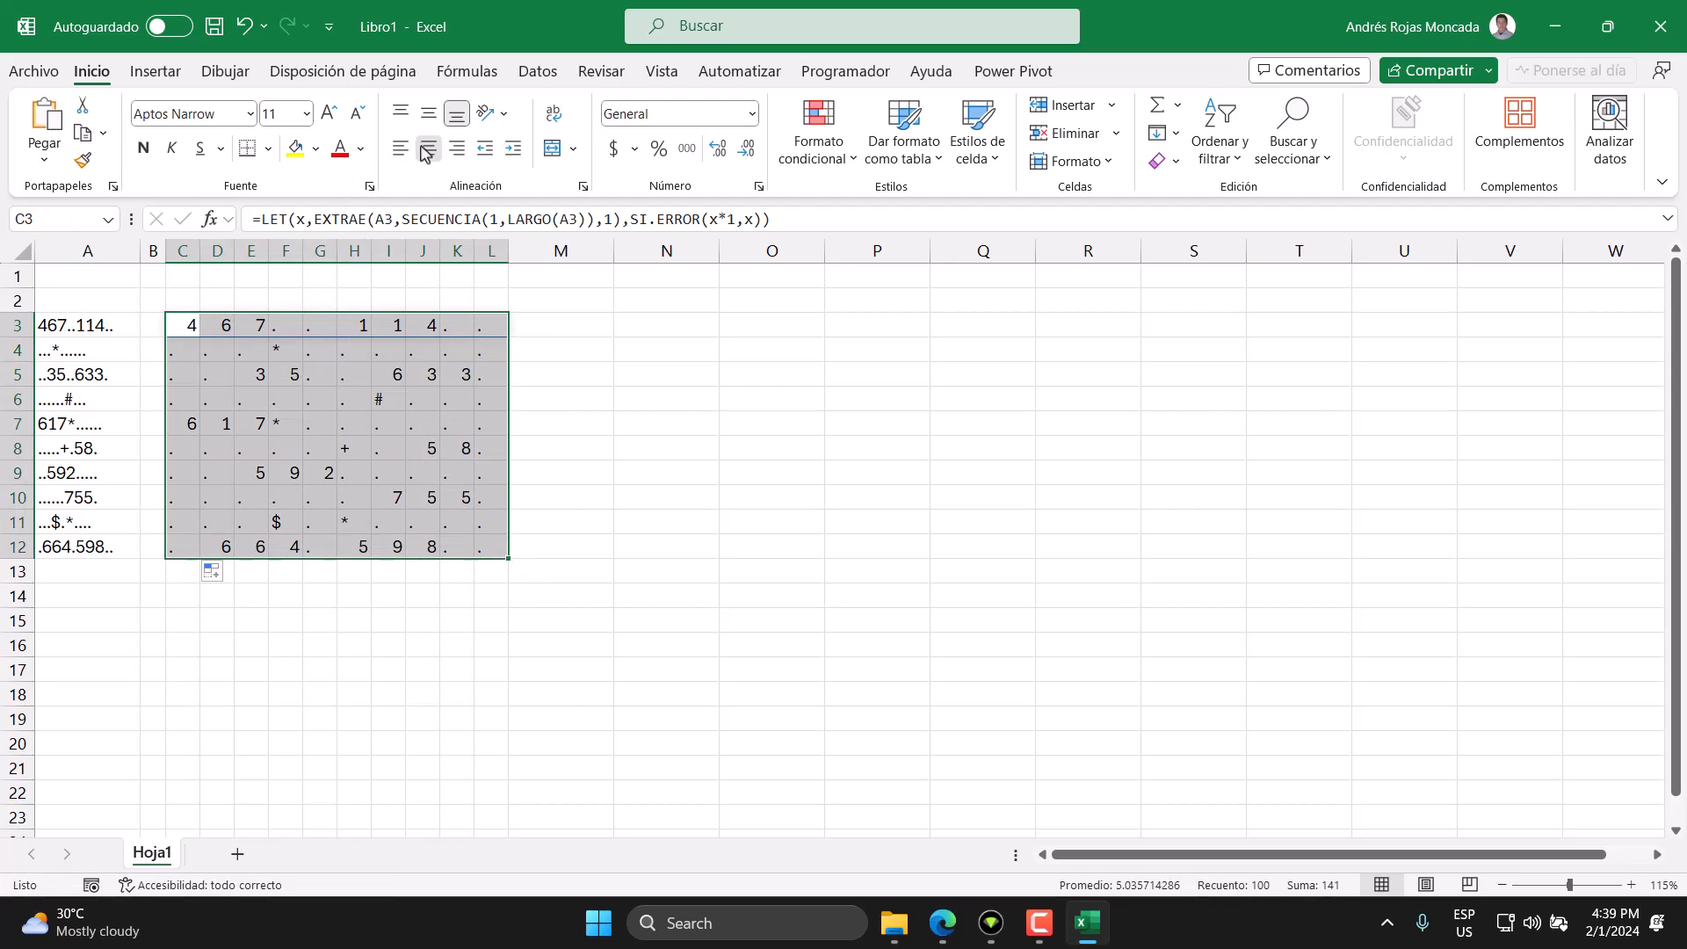
left_click(181, 327)
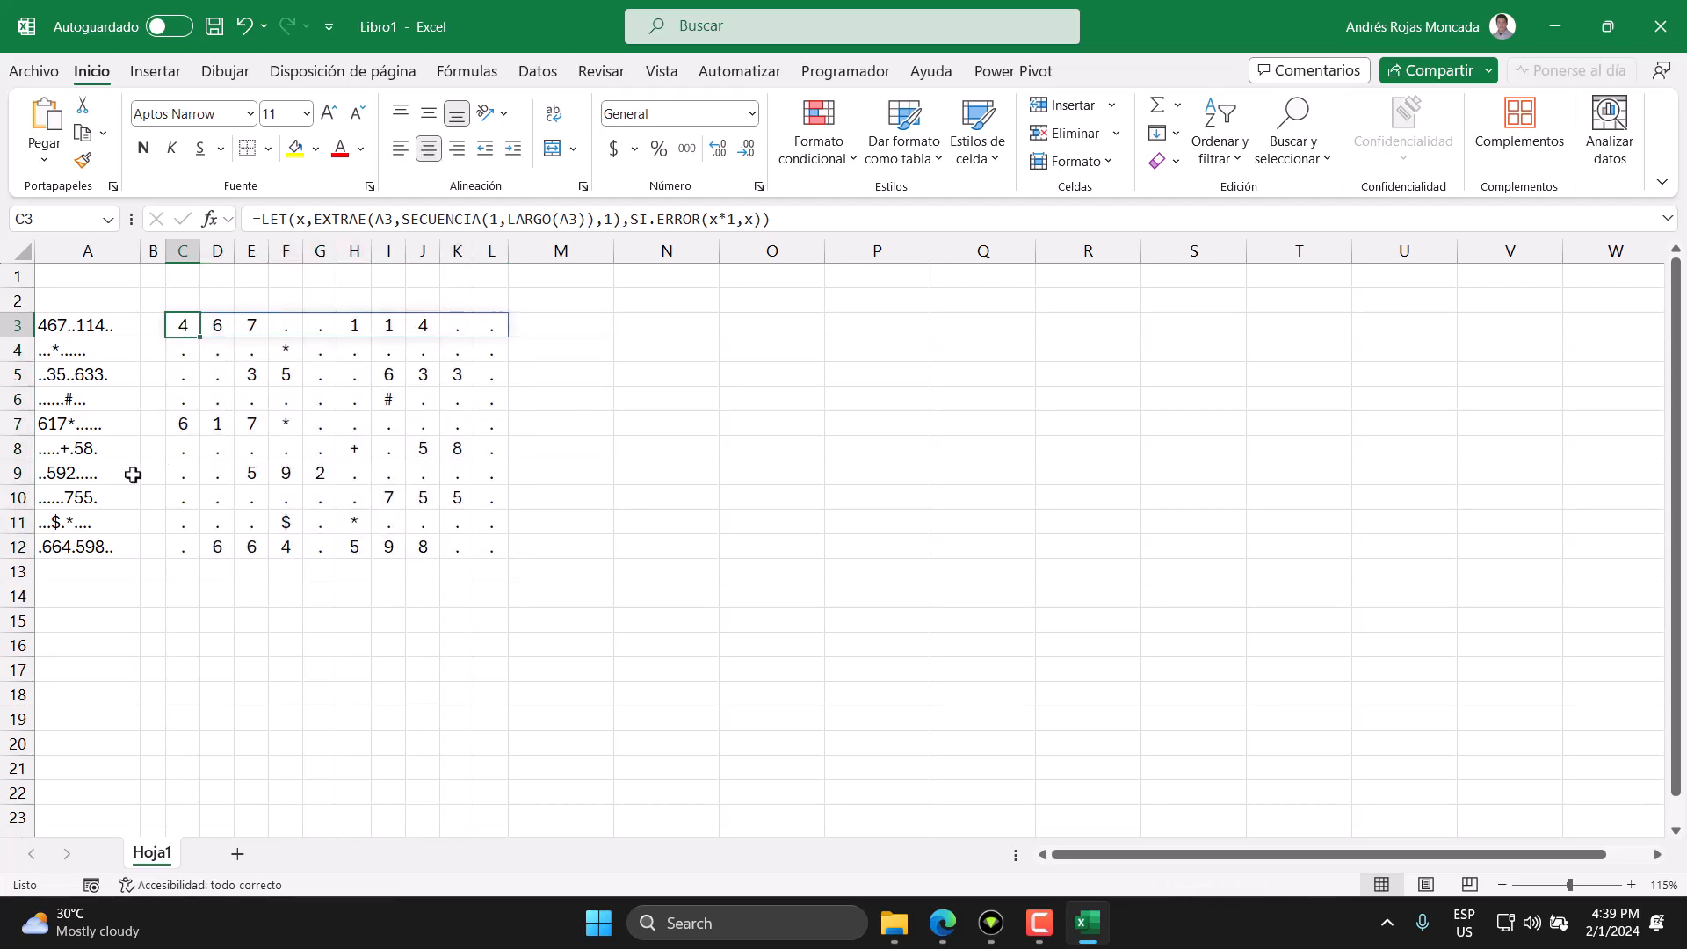
left_click(88, 595)
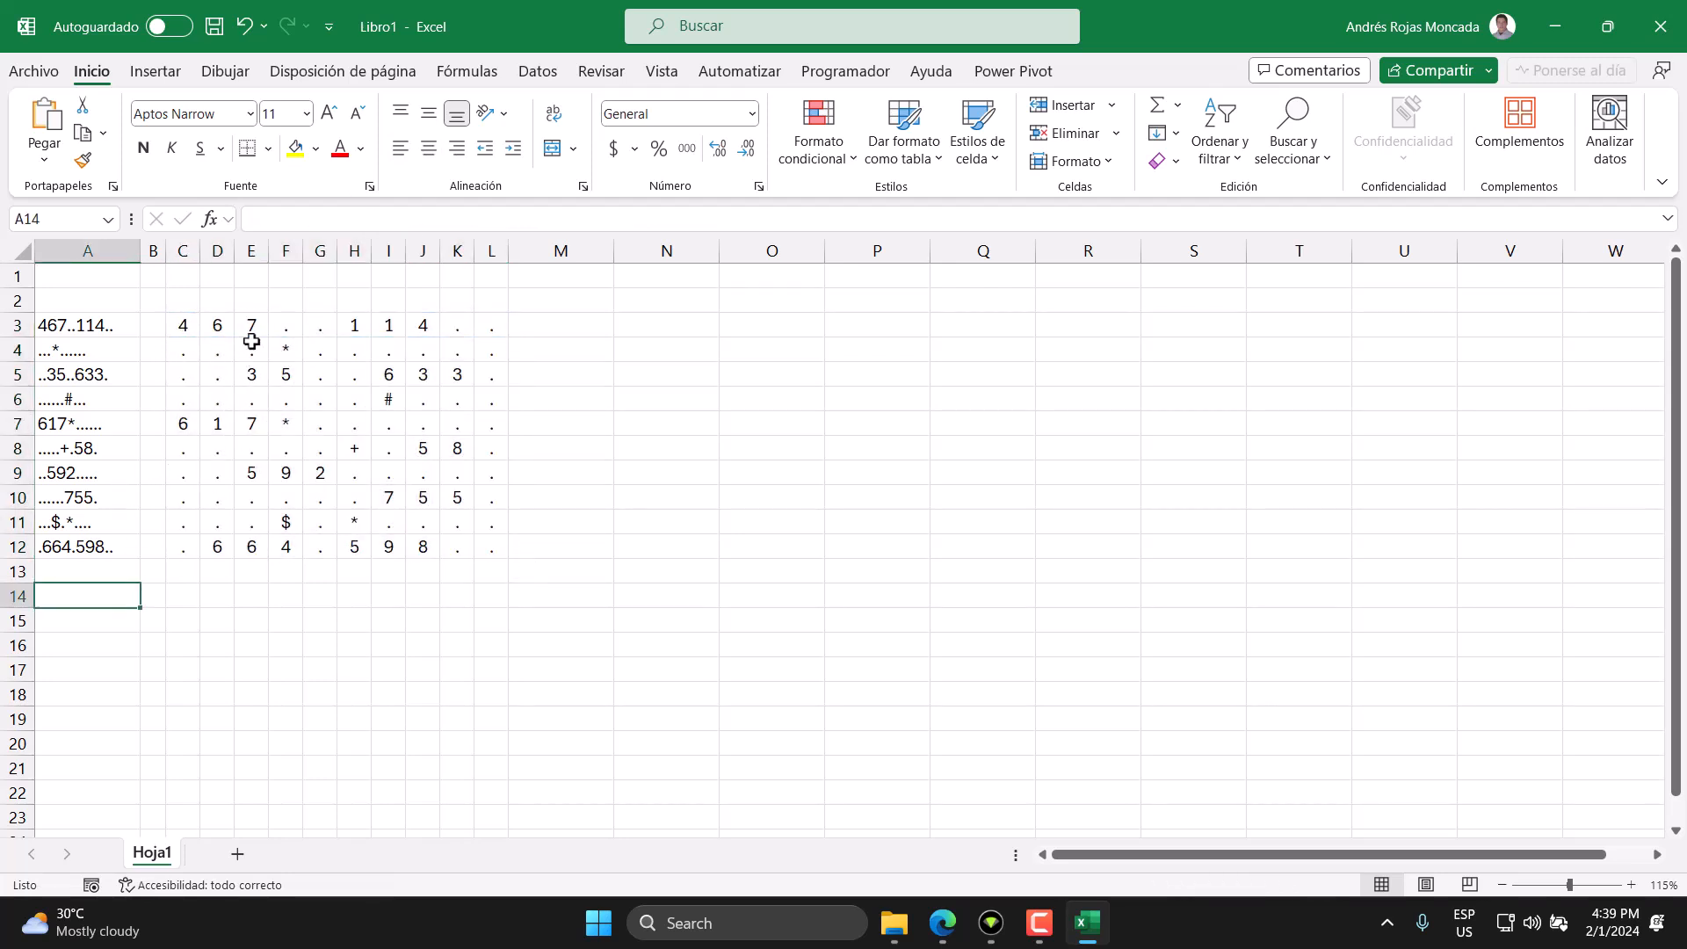
Switch to the Advent of Code page in Edge and review the gear definition and the example's first gear with its part numbers.
left_click(943, 922)
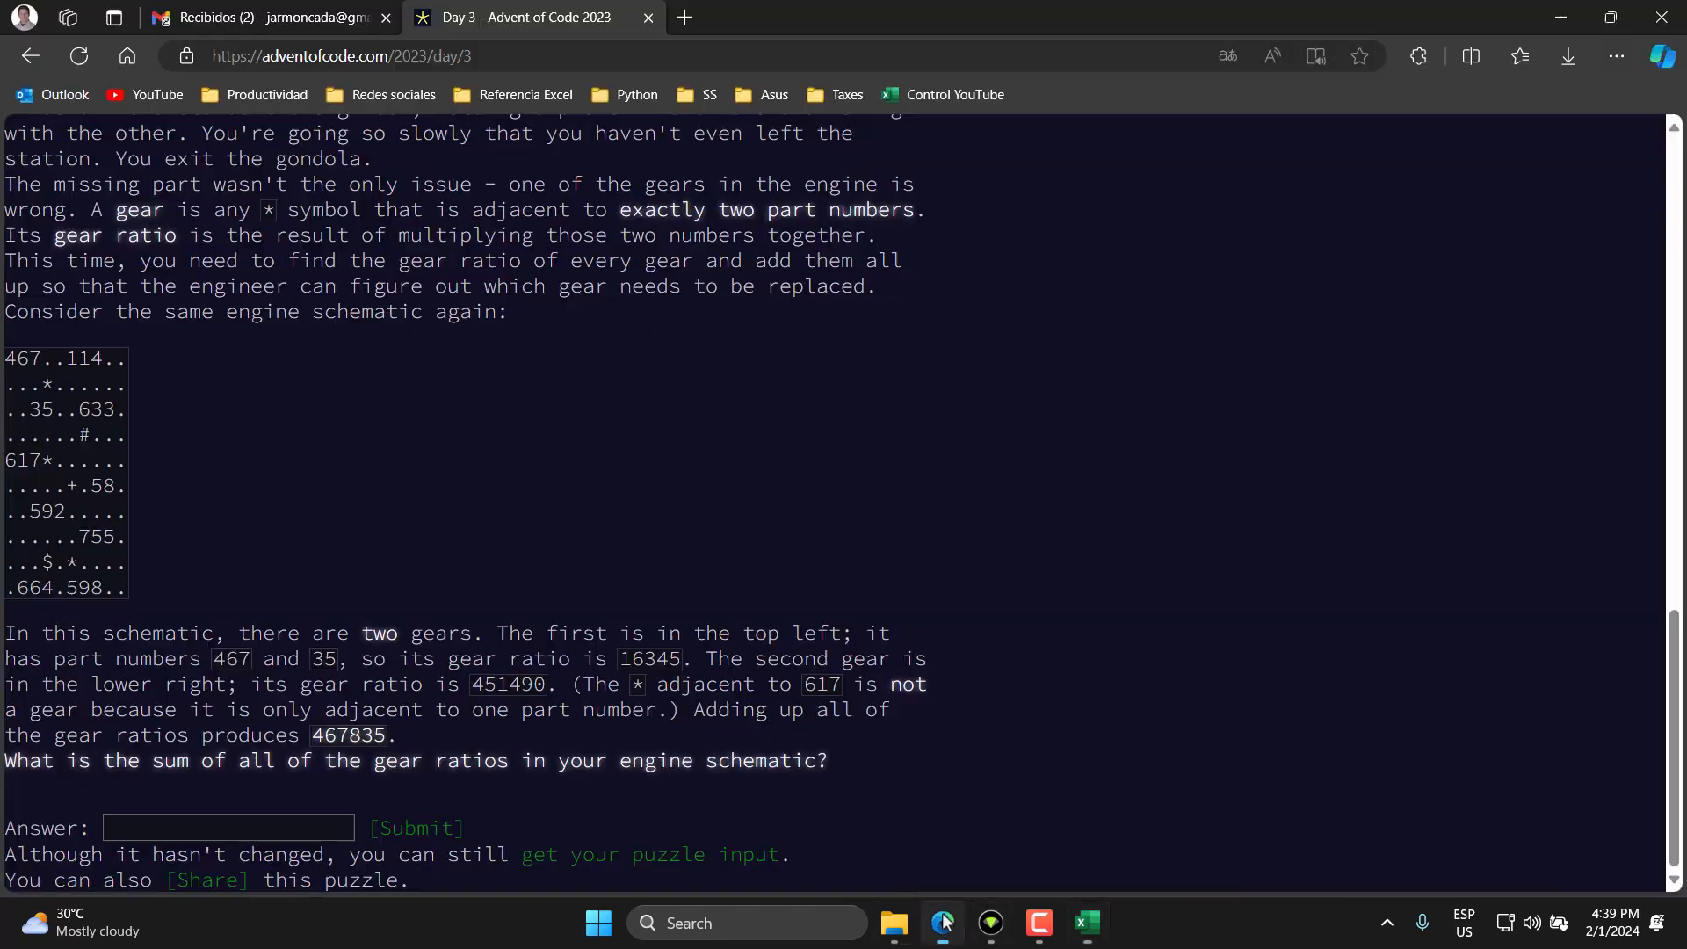
scroll(431, 636, "up", 1)
scroll(430, 637, "down", 1)
left_click(612, 517)
double_click(244, 660)
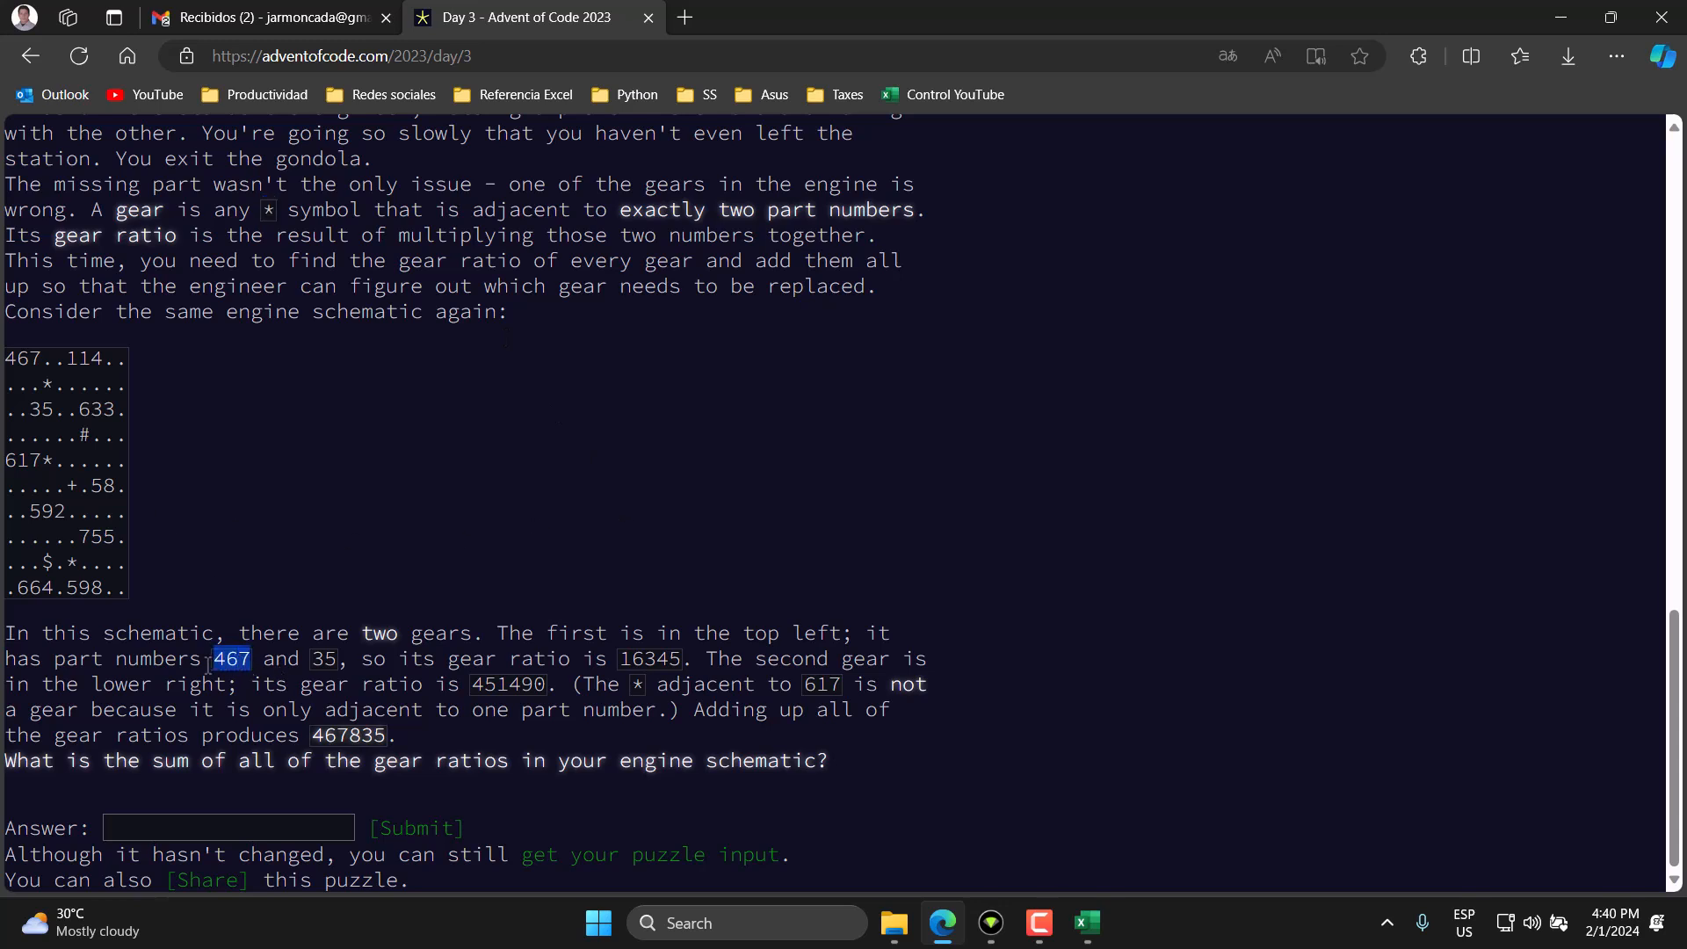
double_click(323, 659)
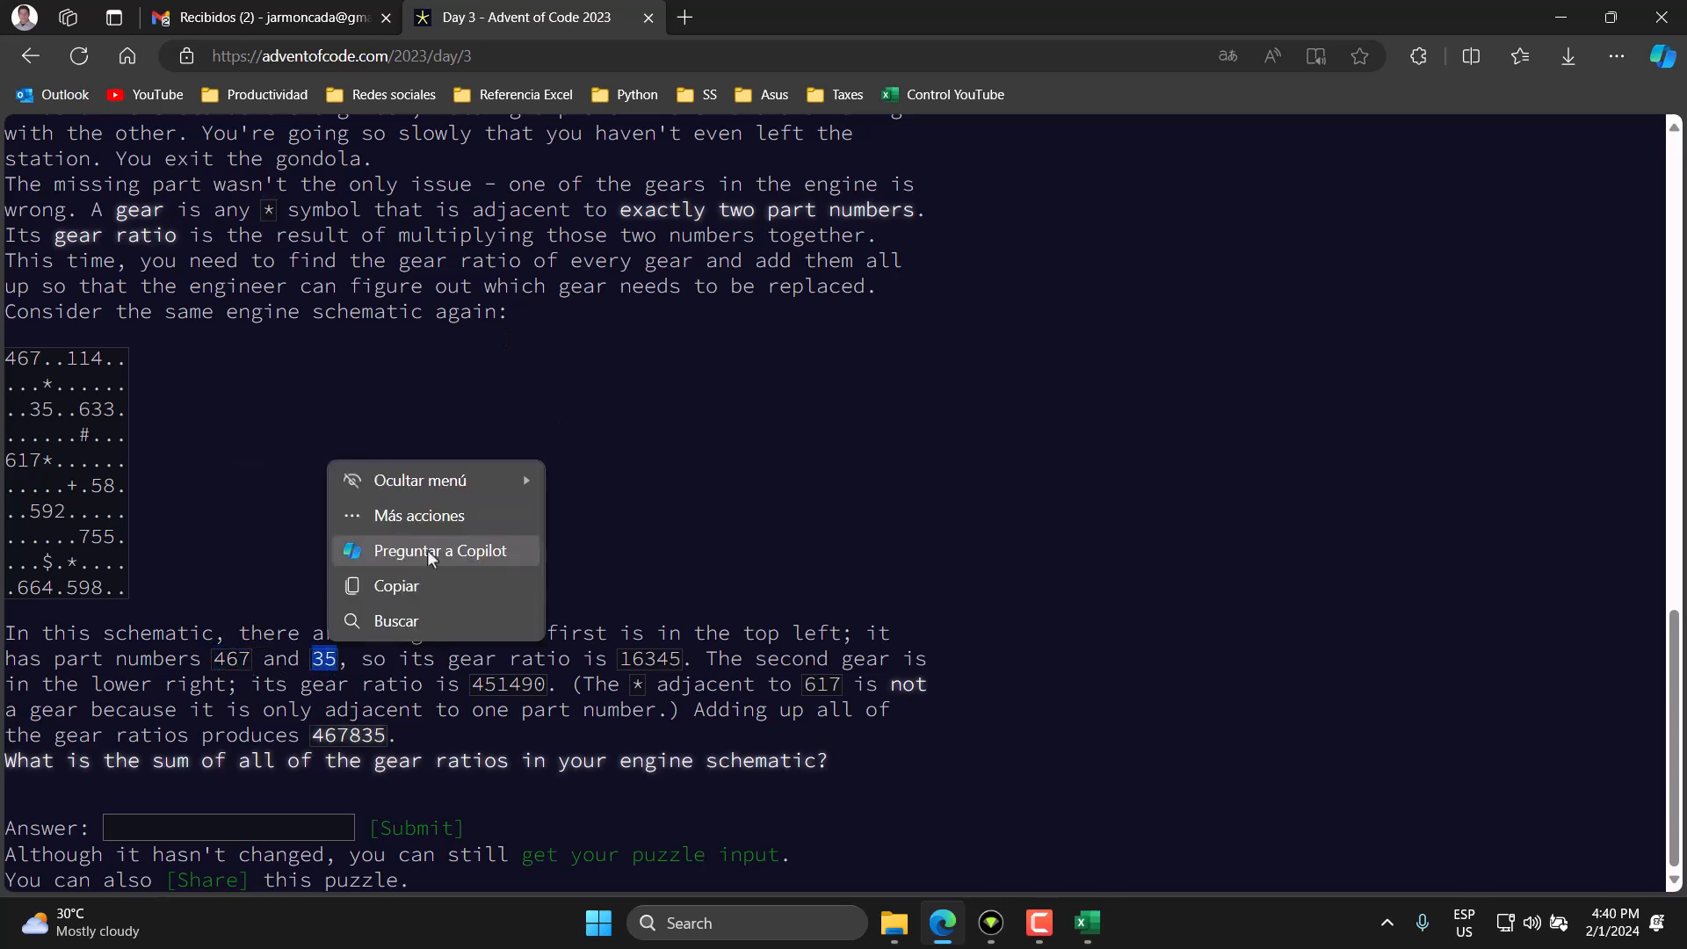
left_click(439, 549)
left_click(1609, 141)
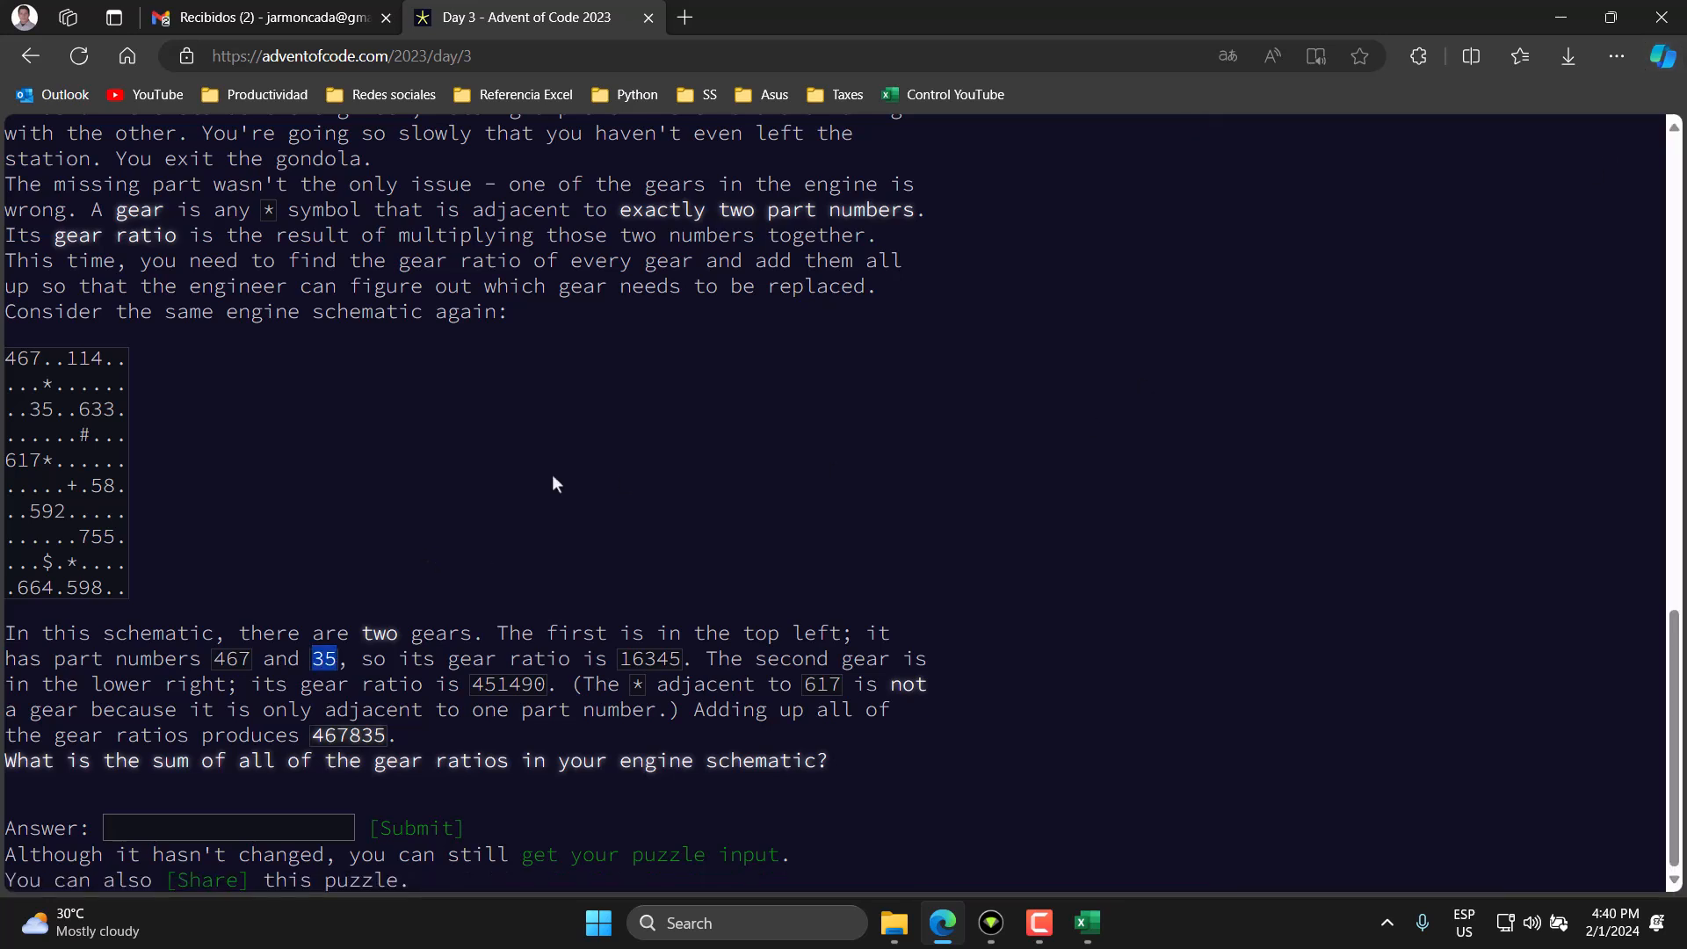
left_click(425, 529)
left_click_drag(92, 535, 104, 536)
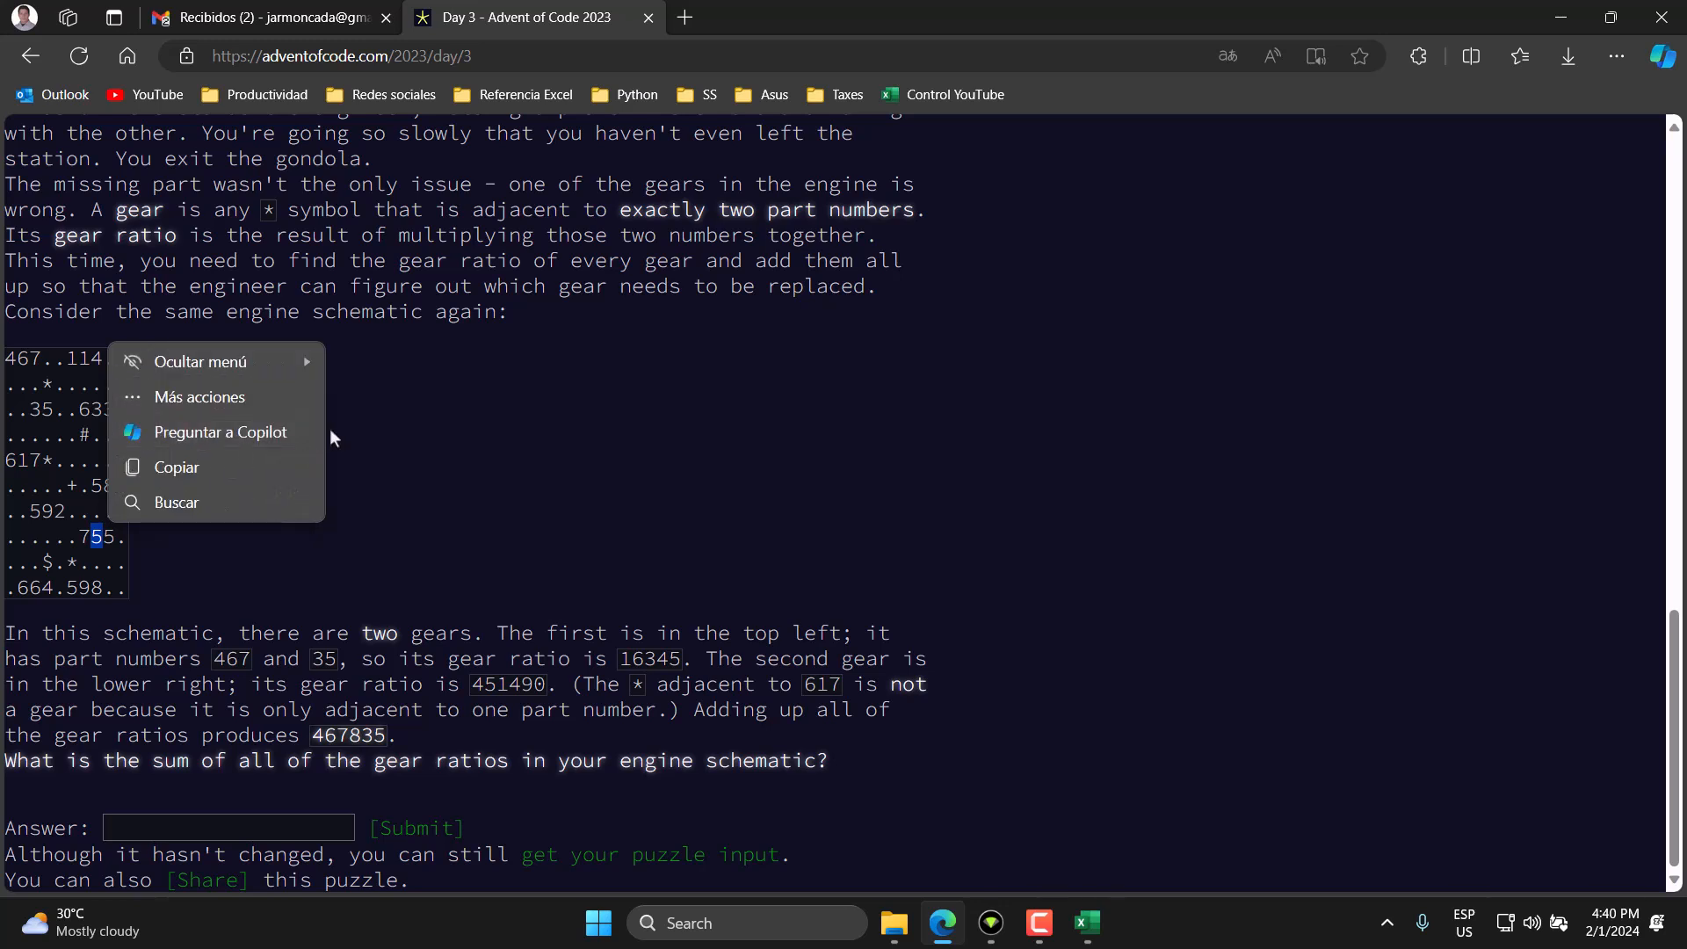
left_click(234, 527)
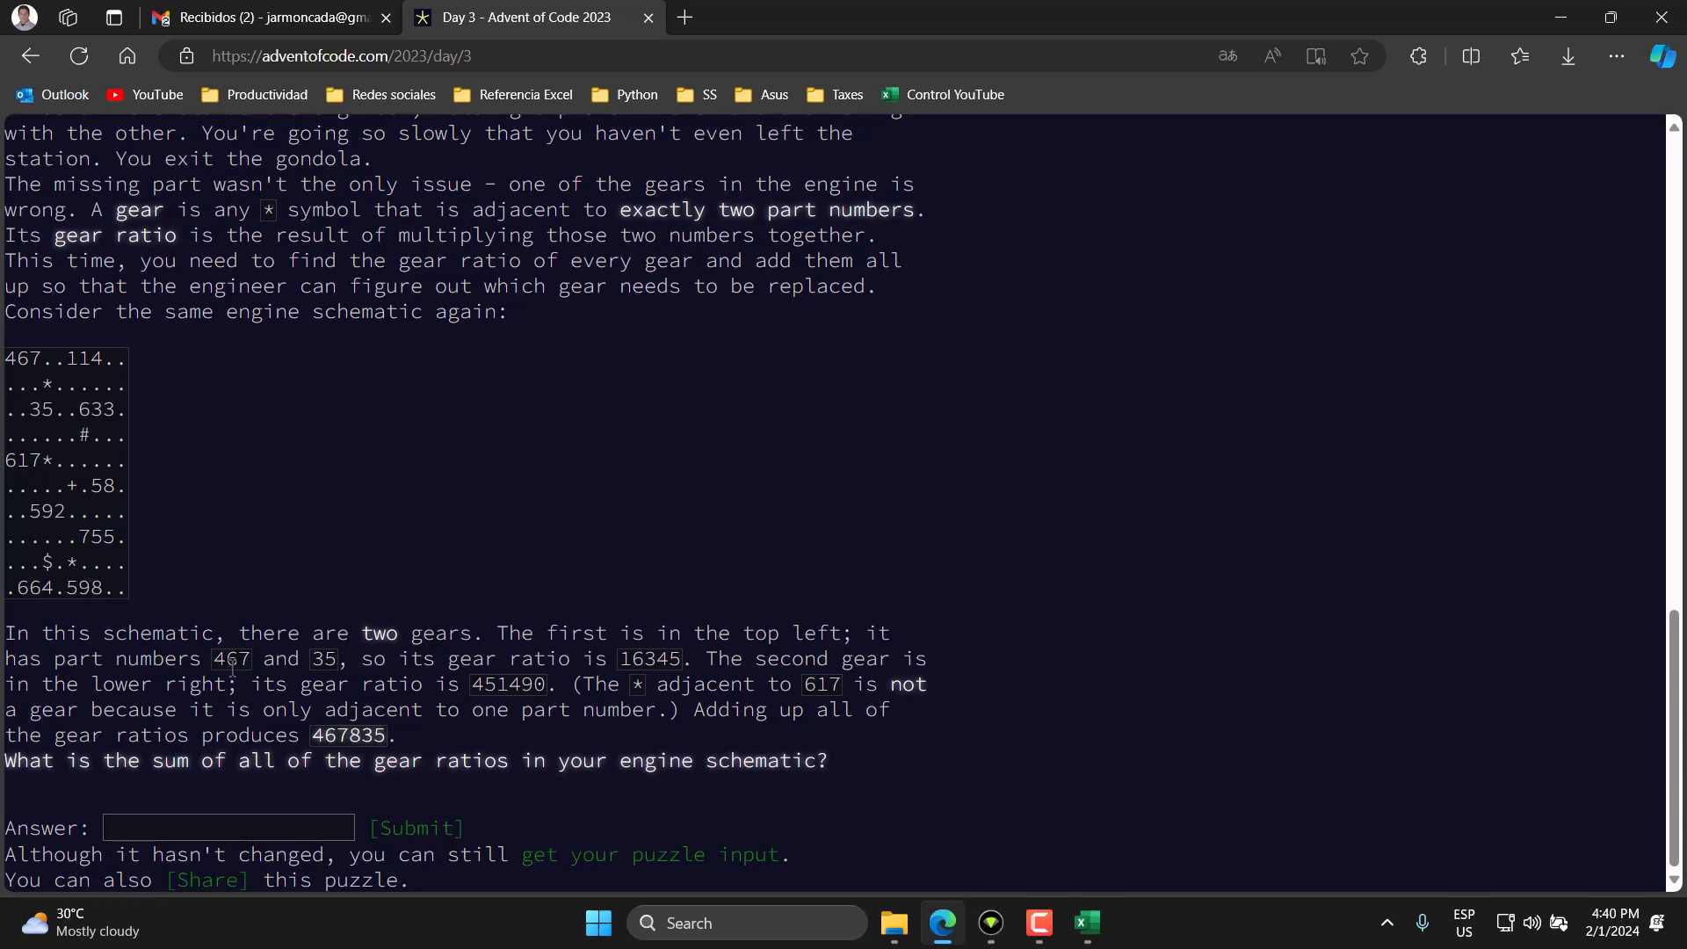
Switch back to Excel and shade the digits of 467 in C3:E3 and 35 in E5:F5 light green.
left_click(1087, 922)
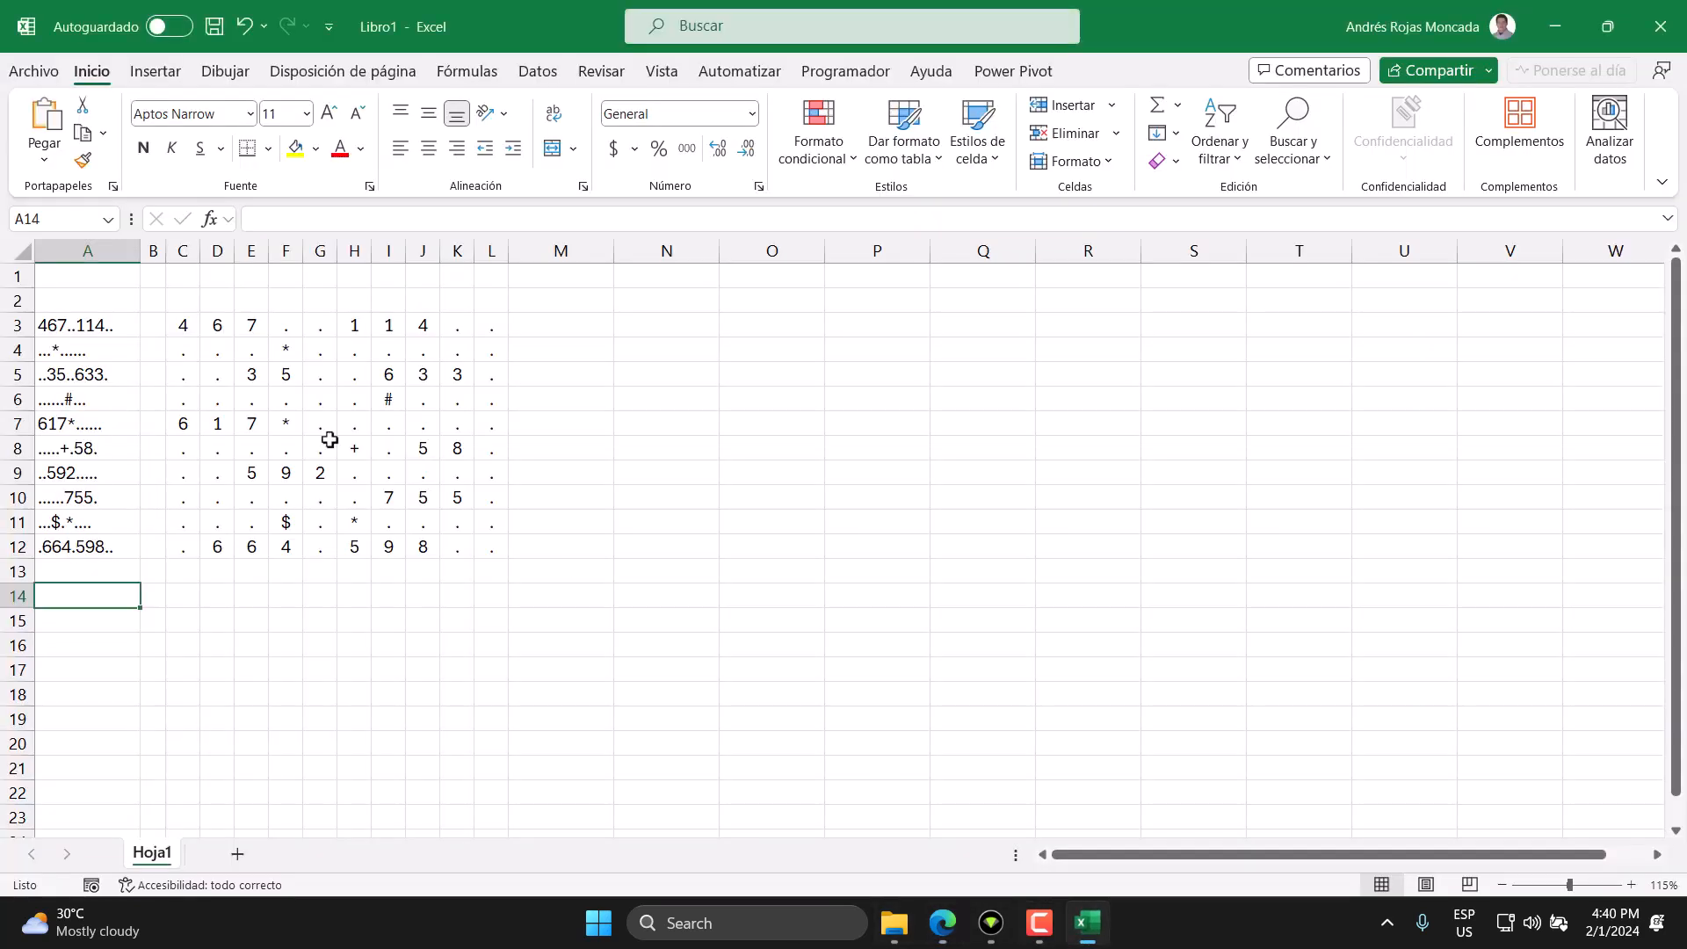
left_click(186, 325)
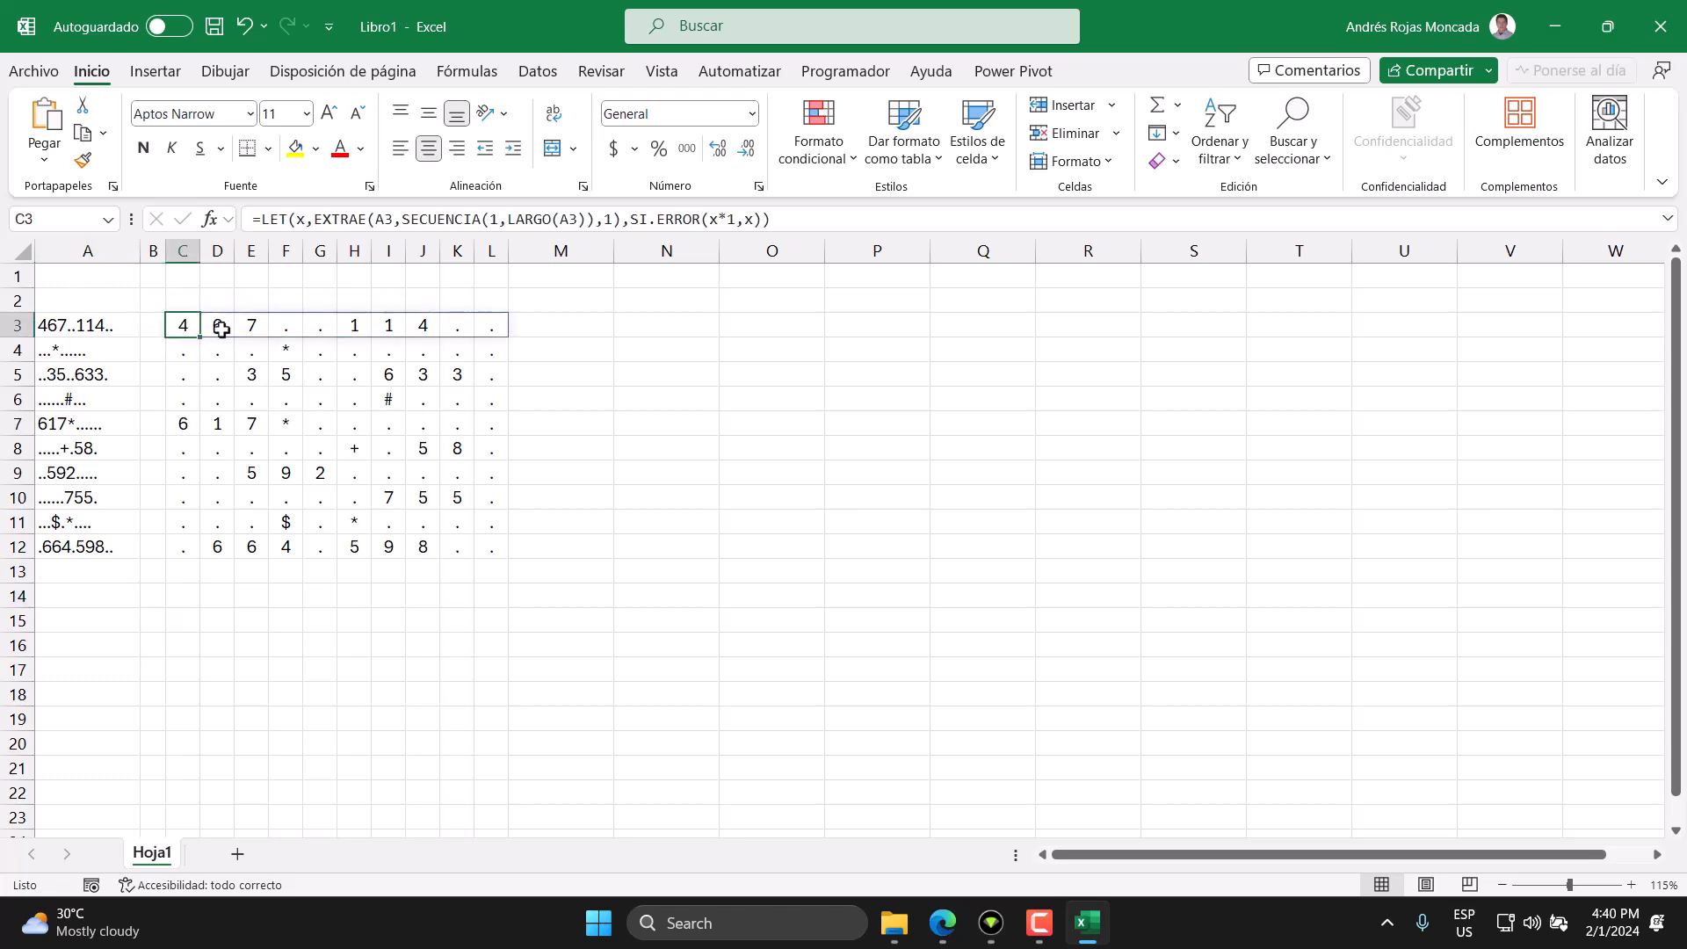
left_click_drag(186, 325, 251, 325)
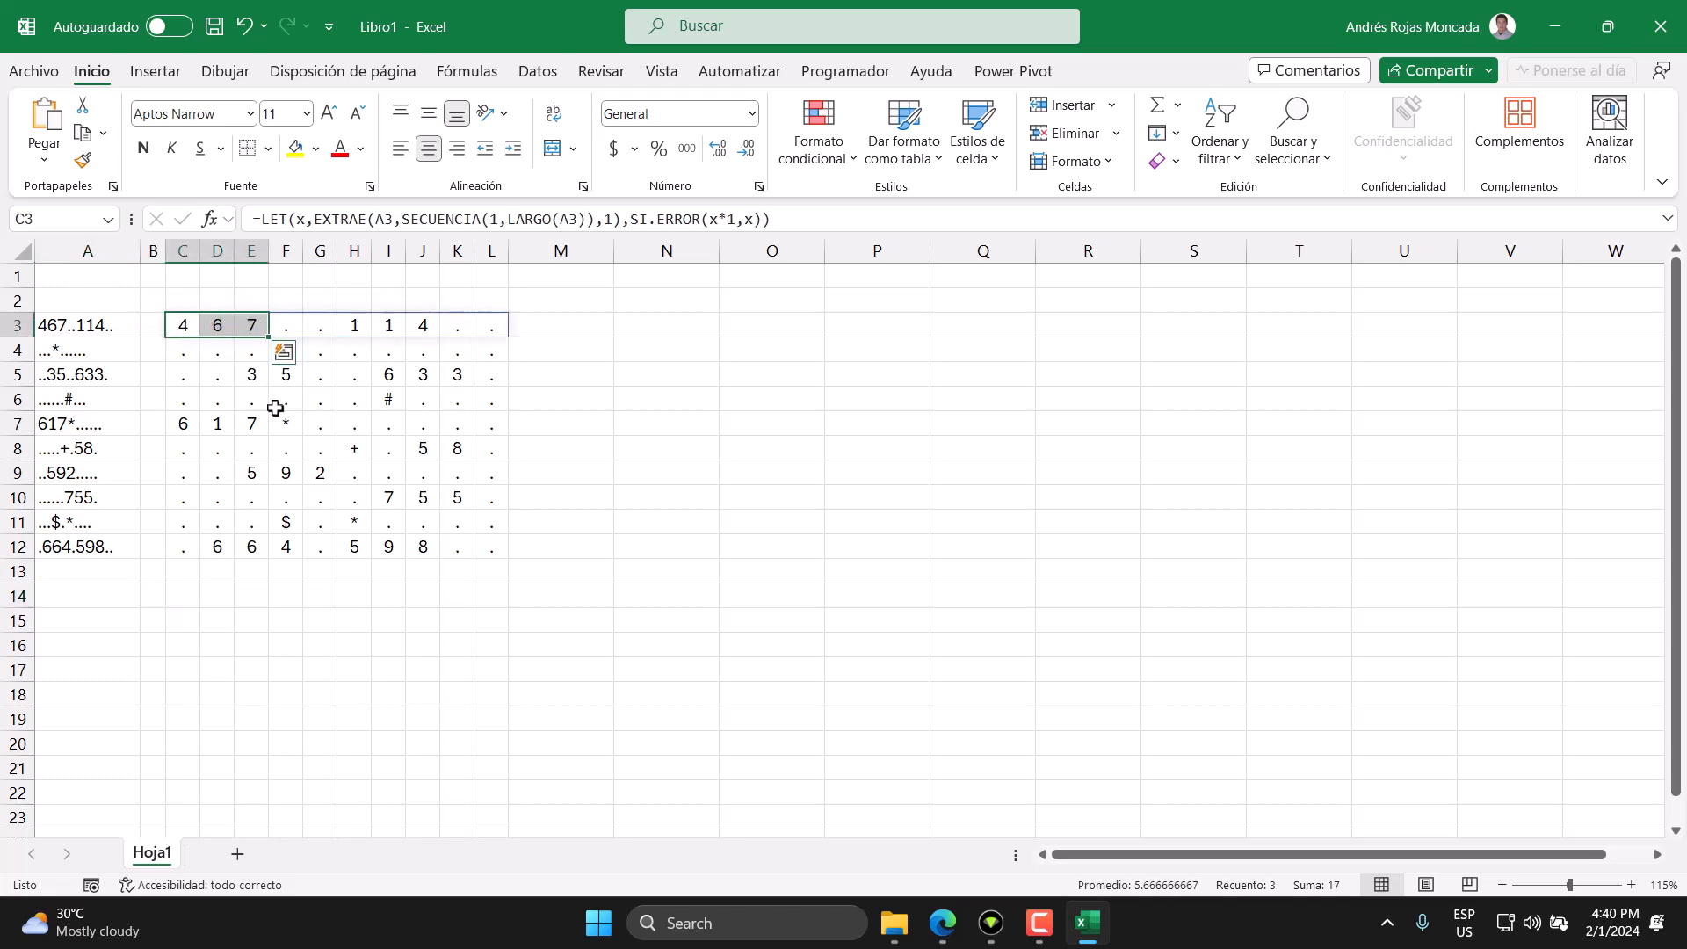
left_click(315, 148)
left_click(398, 231)
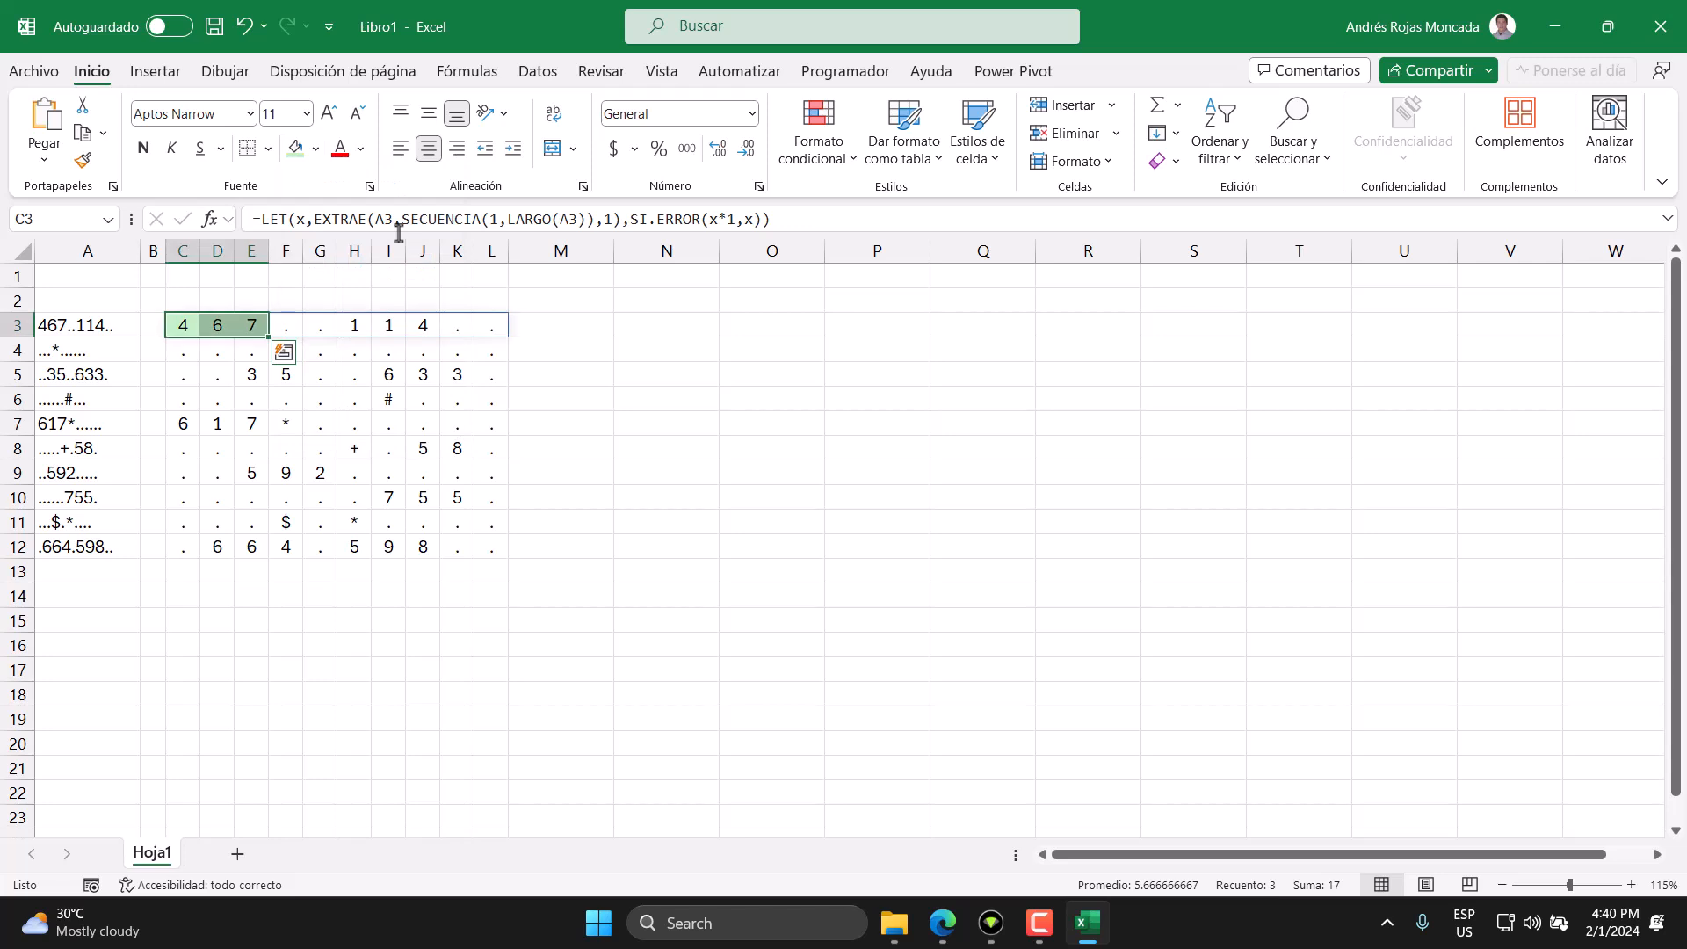
left_click_drag(251, 375, 284, 375)
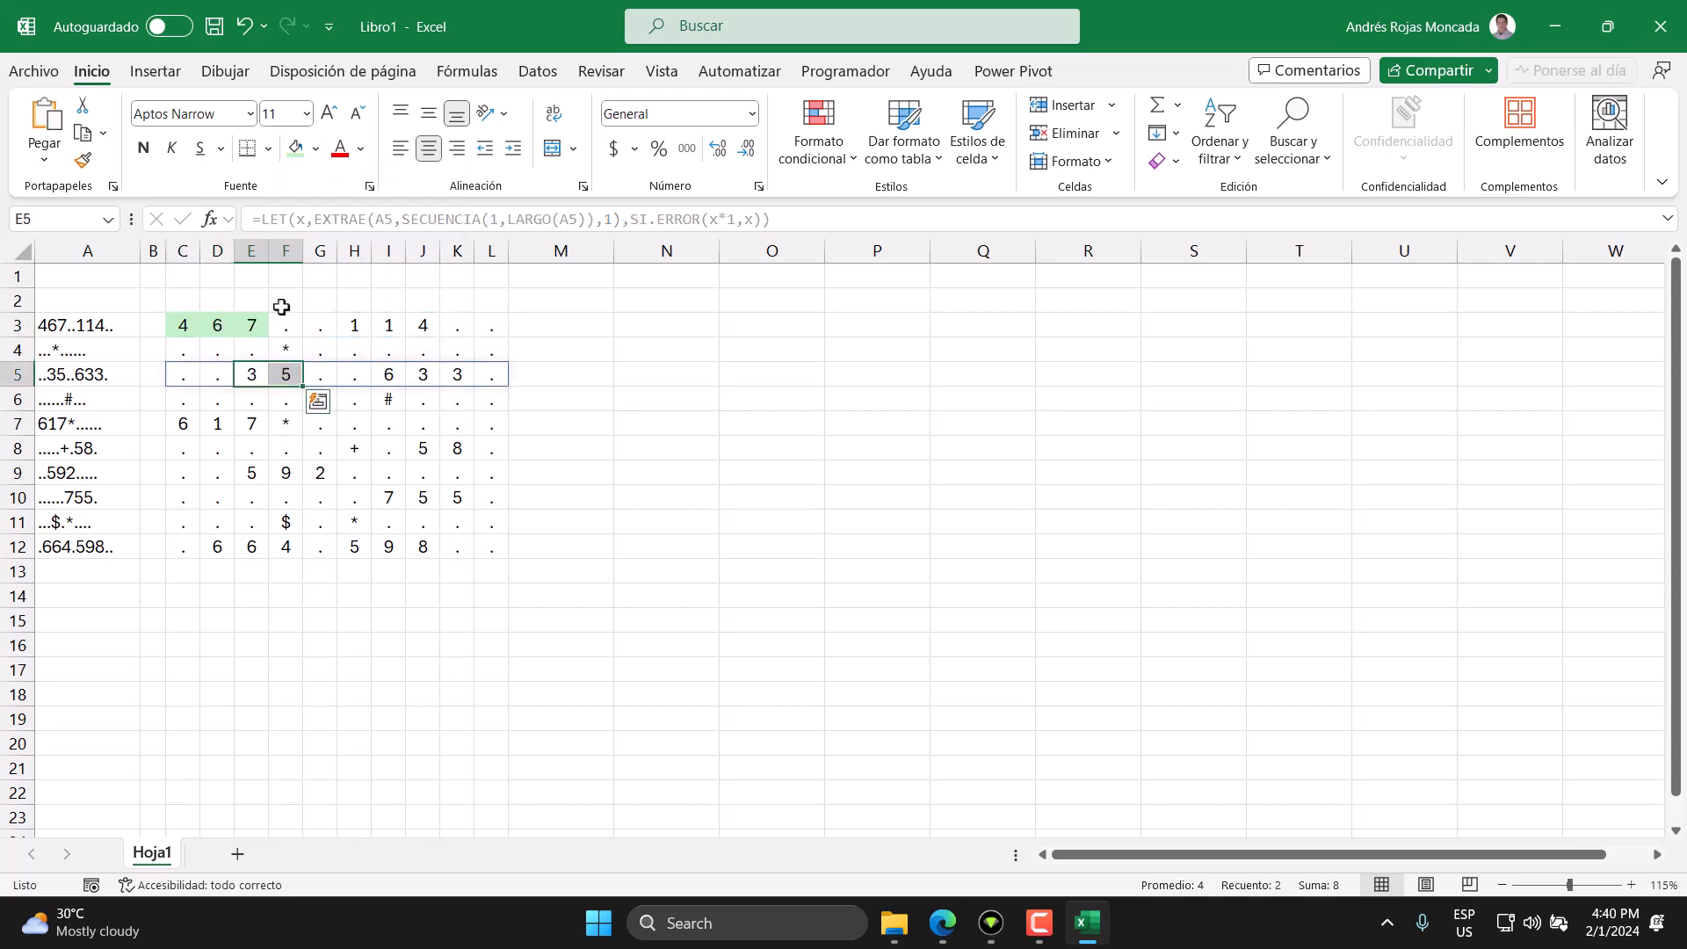
left_click(295, 147)
left_click(397, 624)
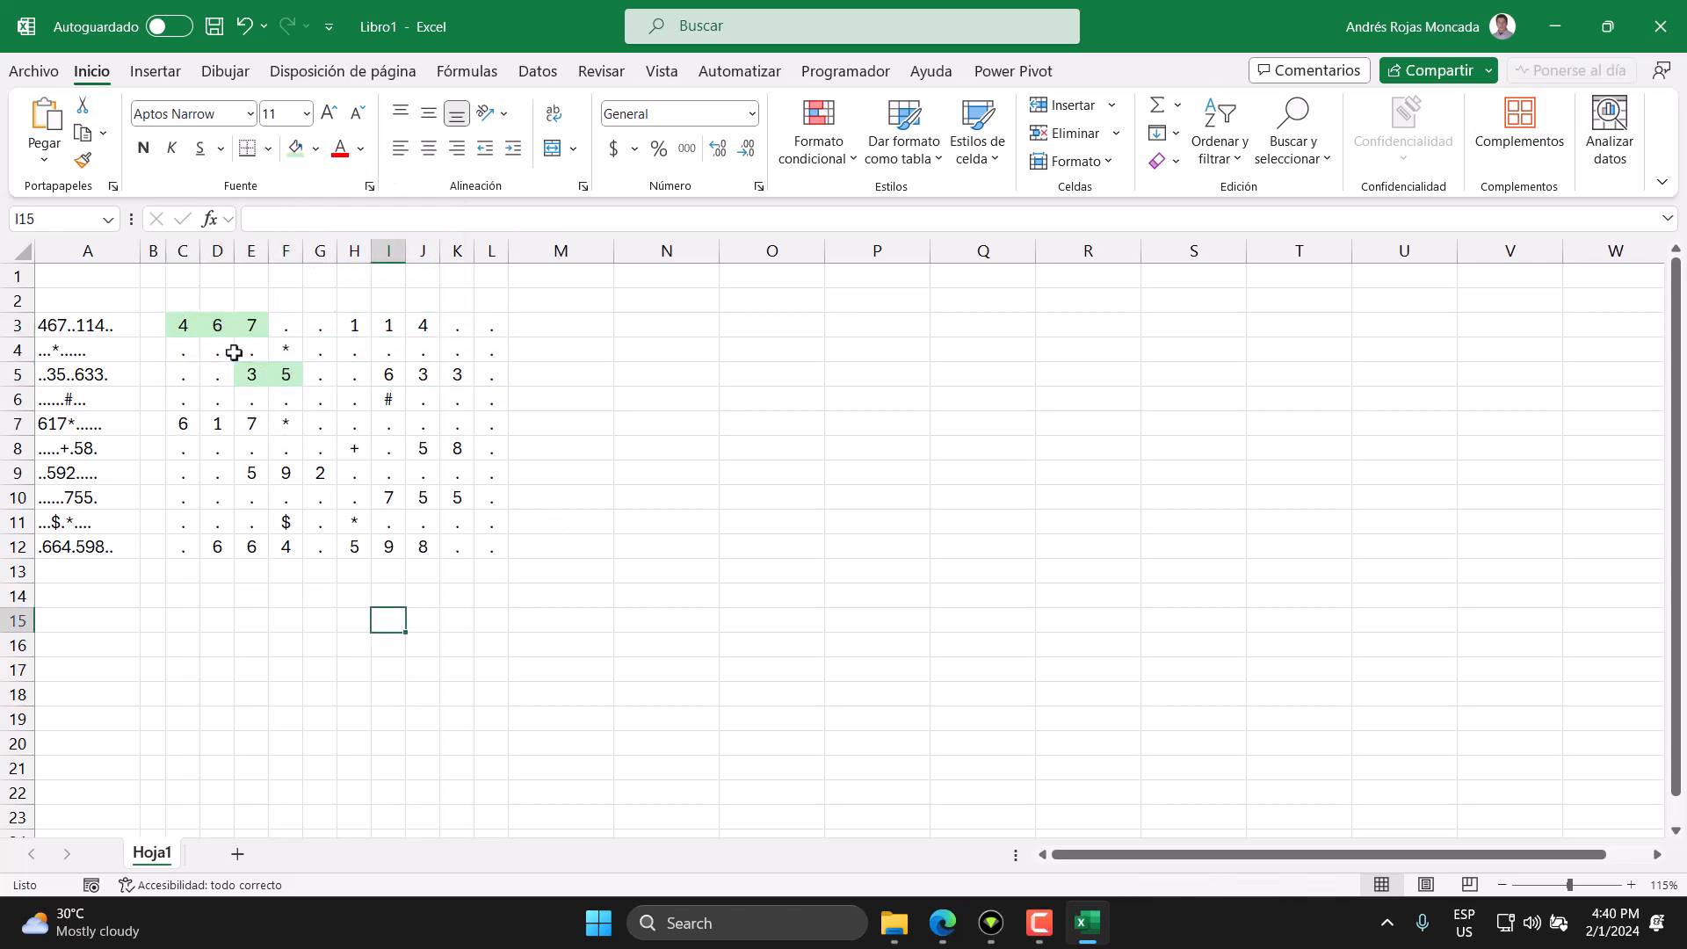
Examine the cells above and diagonal to the asterisk in F4 for adjacency to the number 467.
left_click(287, 351)
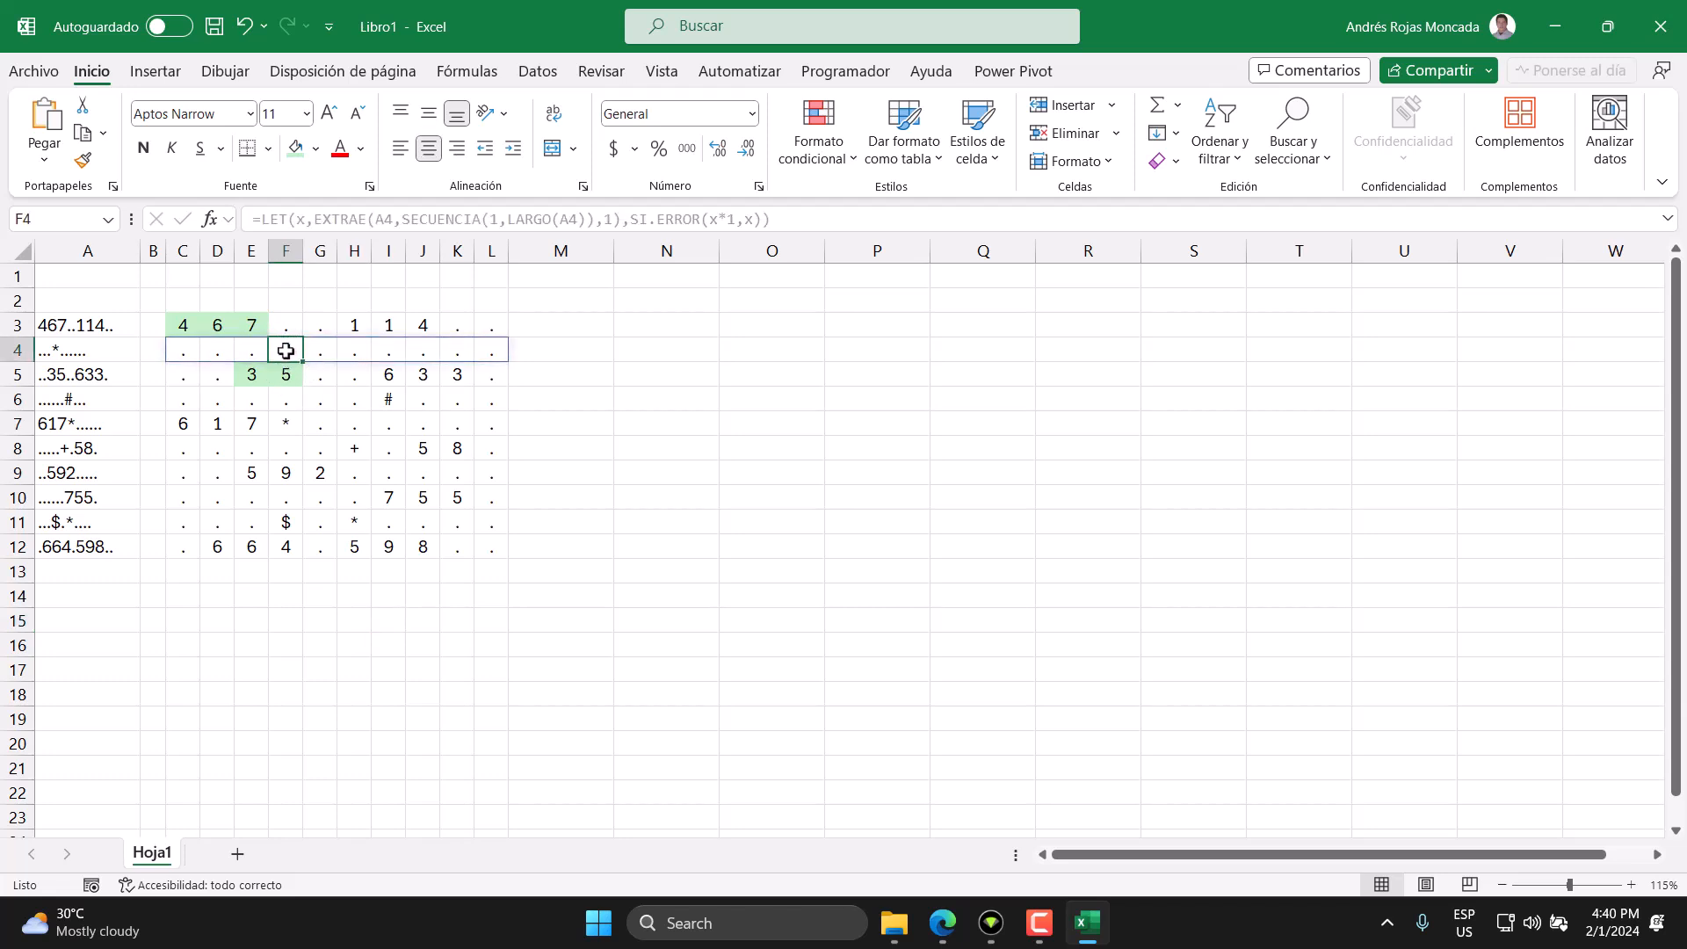
left_click_drag(285, 350, 286, 328)
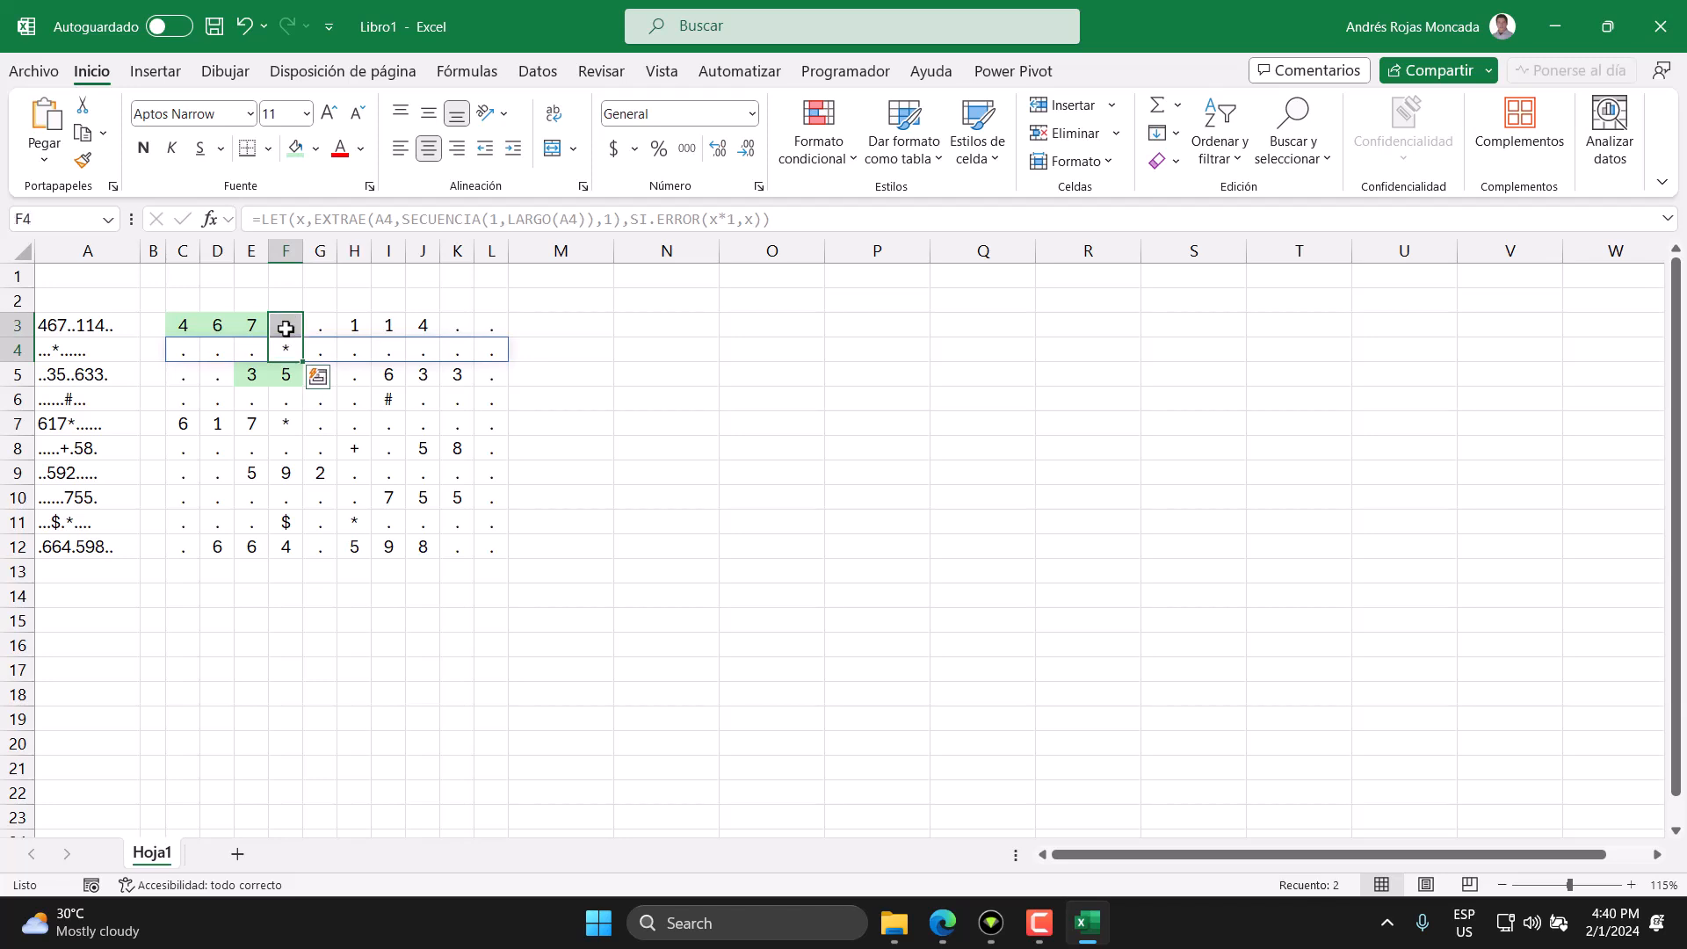
left_click(254, 326)
left_click_drag(286, 353, 283, 329)
left_click(286, 351)
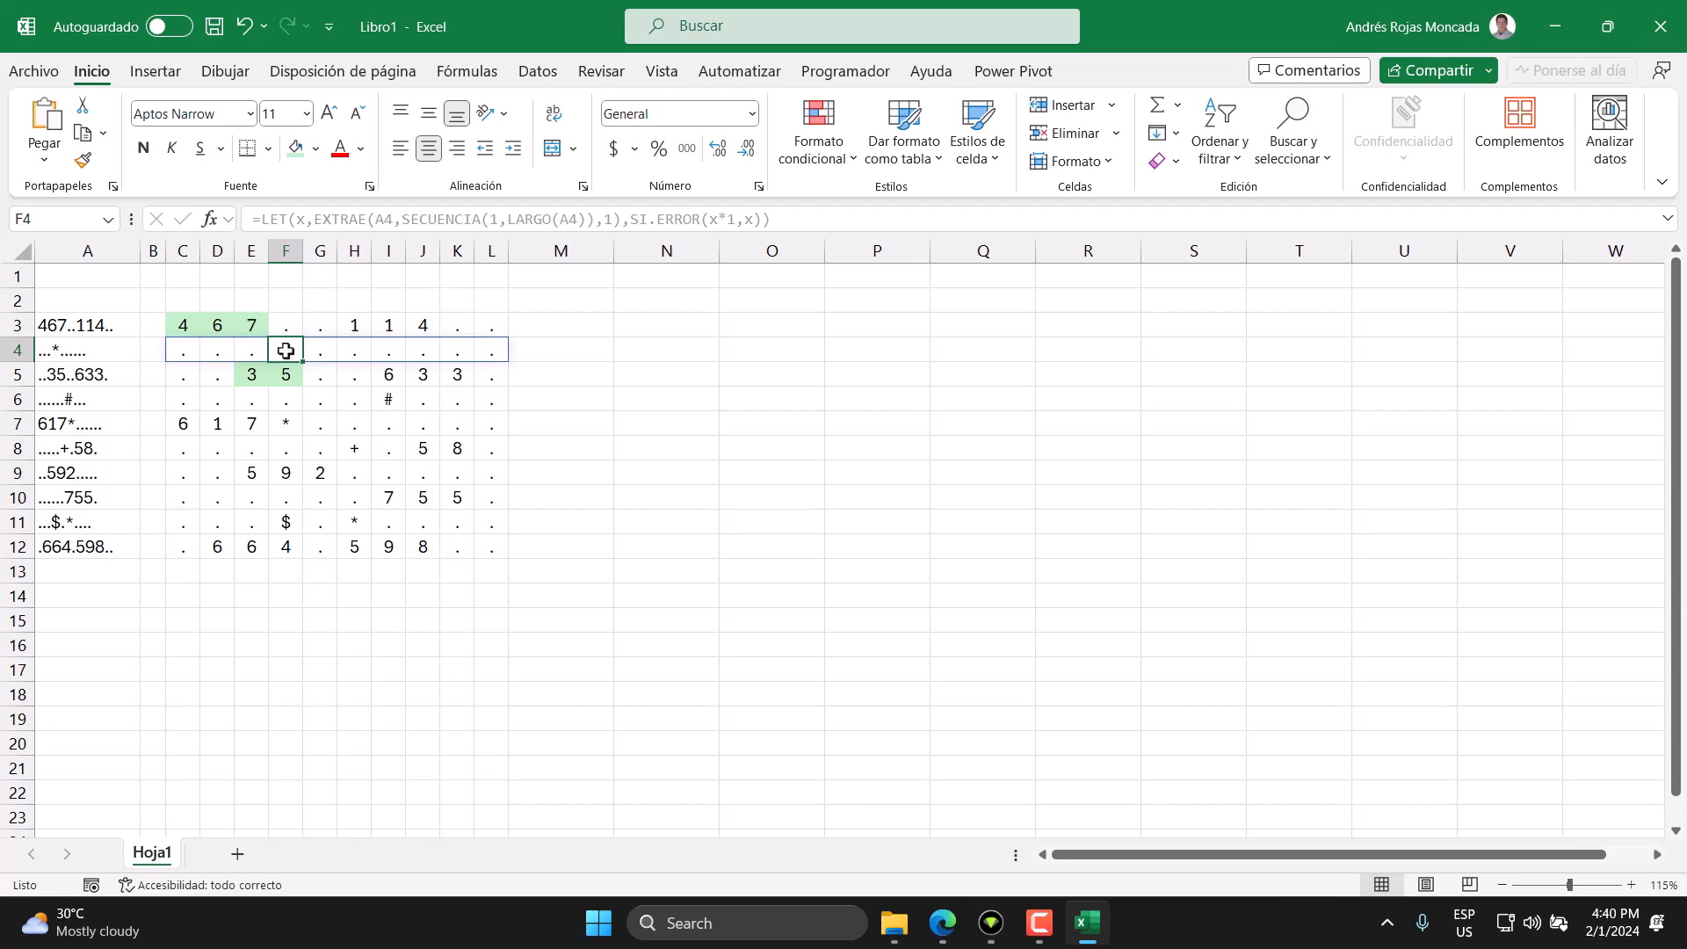
left_click(282, 325)
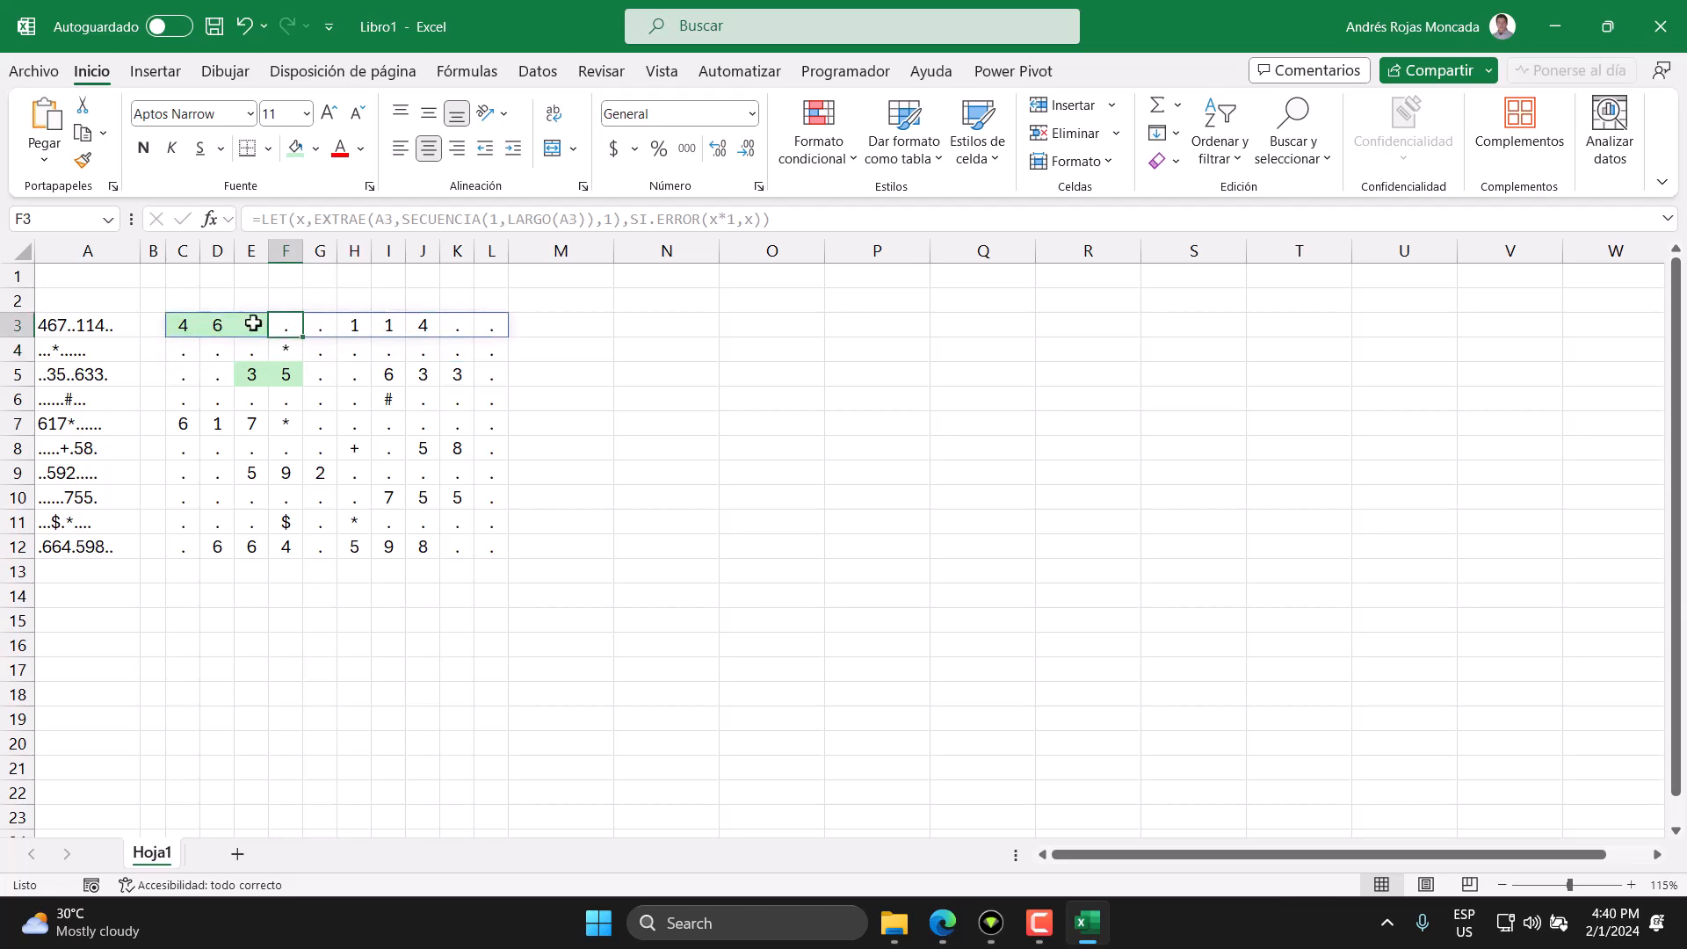
left_click(283, 351)
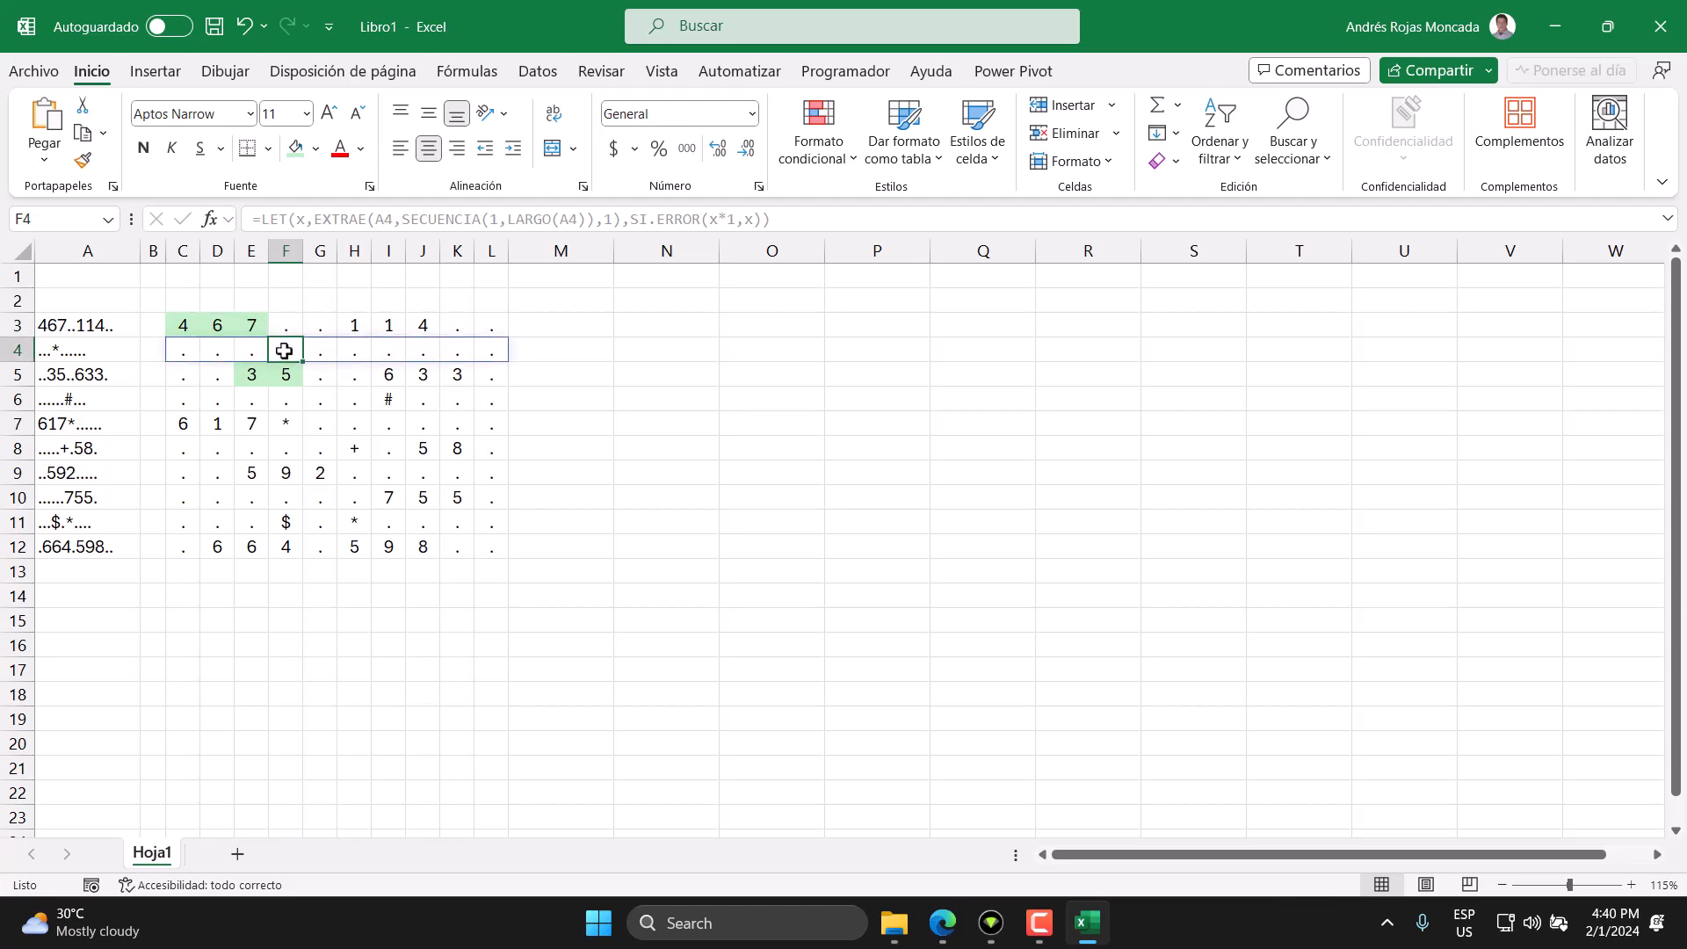
Check how the asterisk in F4 touches 467 in C3:E3 and 35 in E5:F5.
left_click(254, 327)
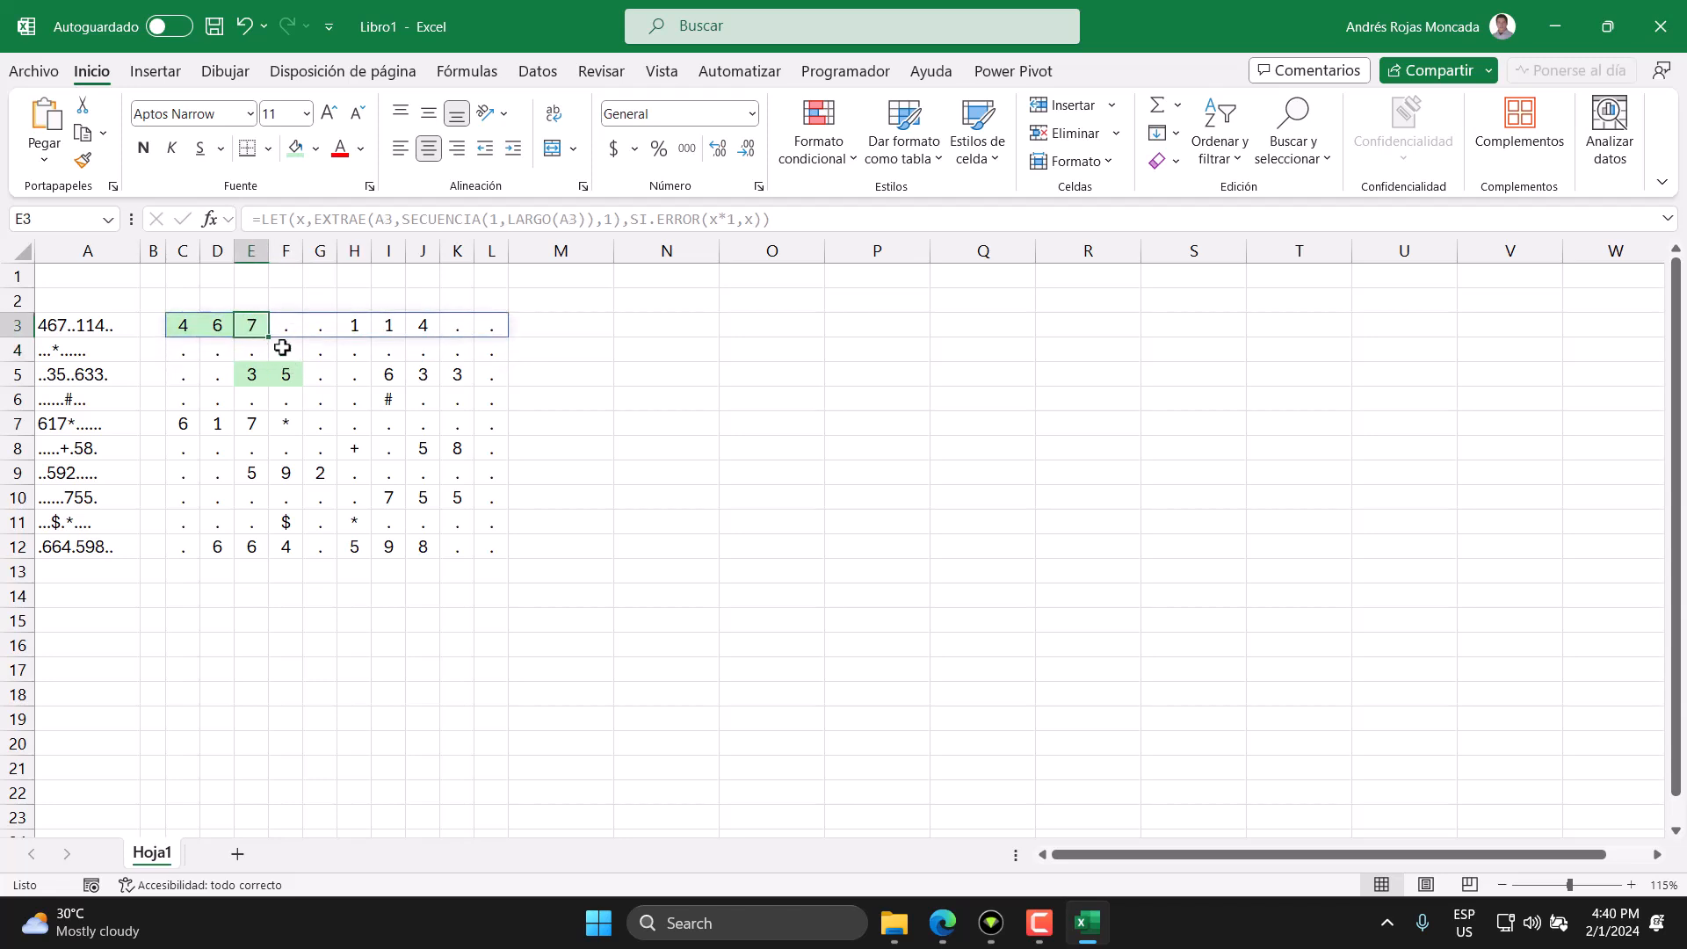
left_click(285, 353)
left_click(291, 379)
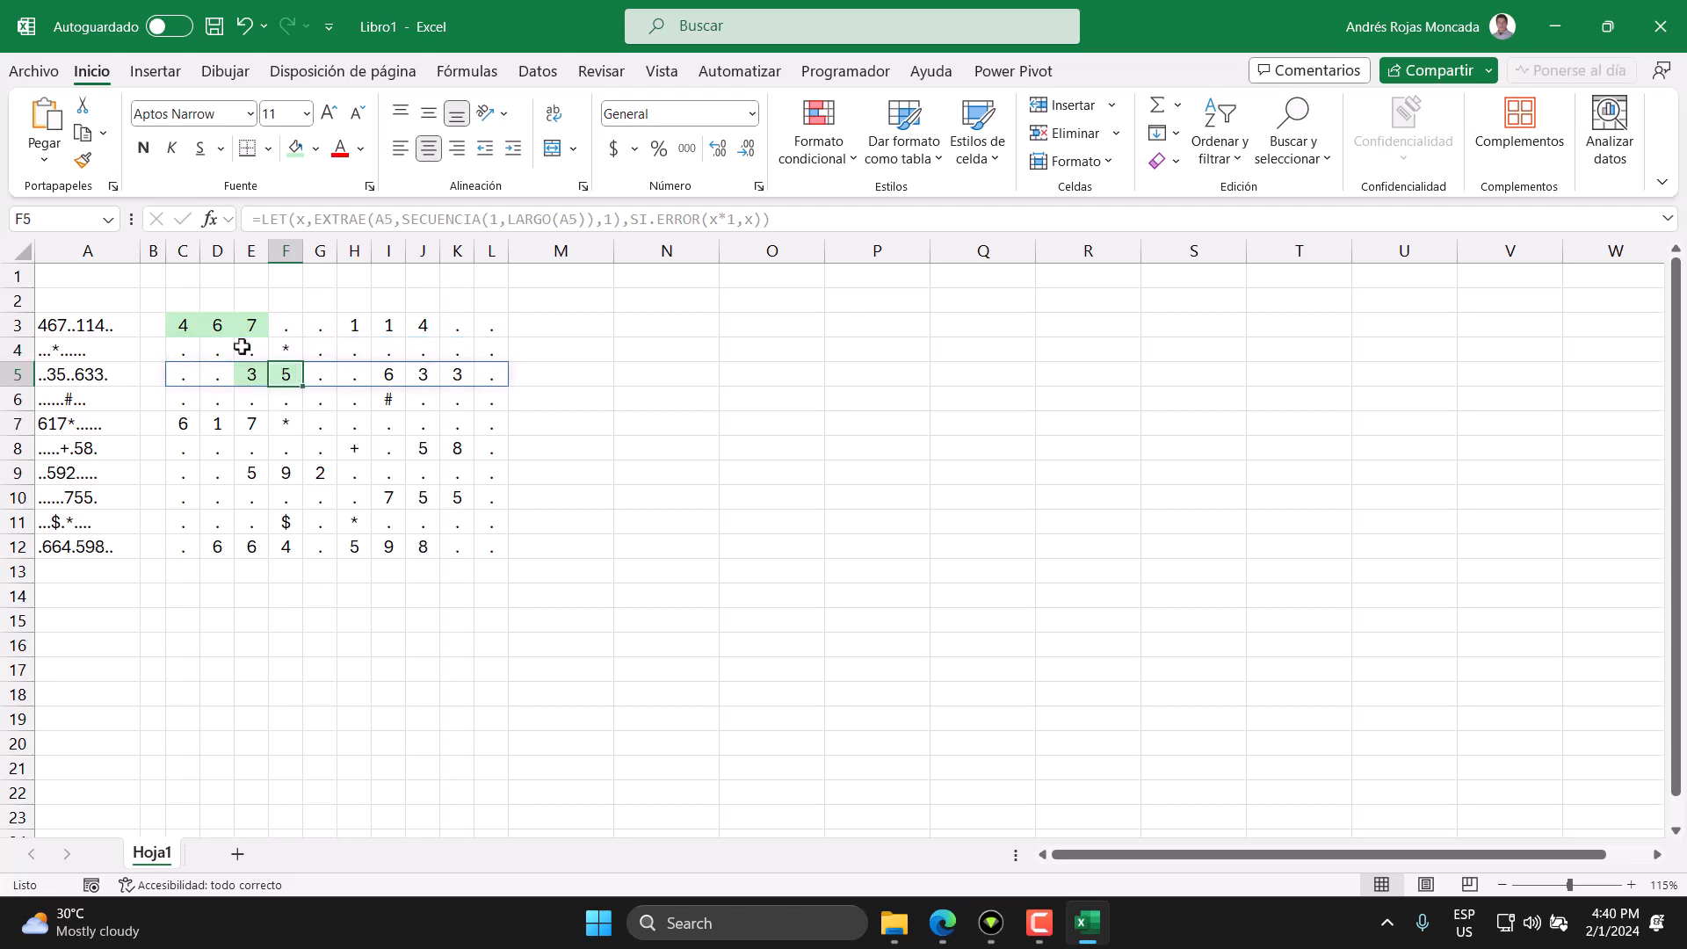
left_click_drag(179, 327, 279, 373)
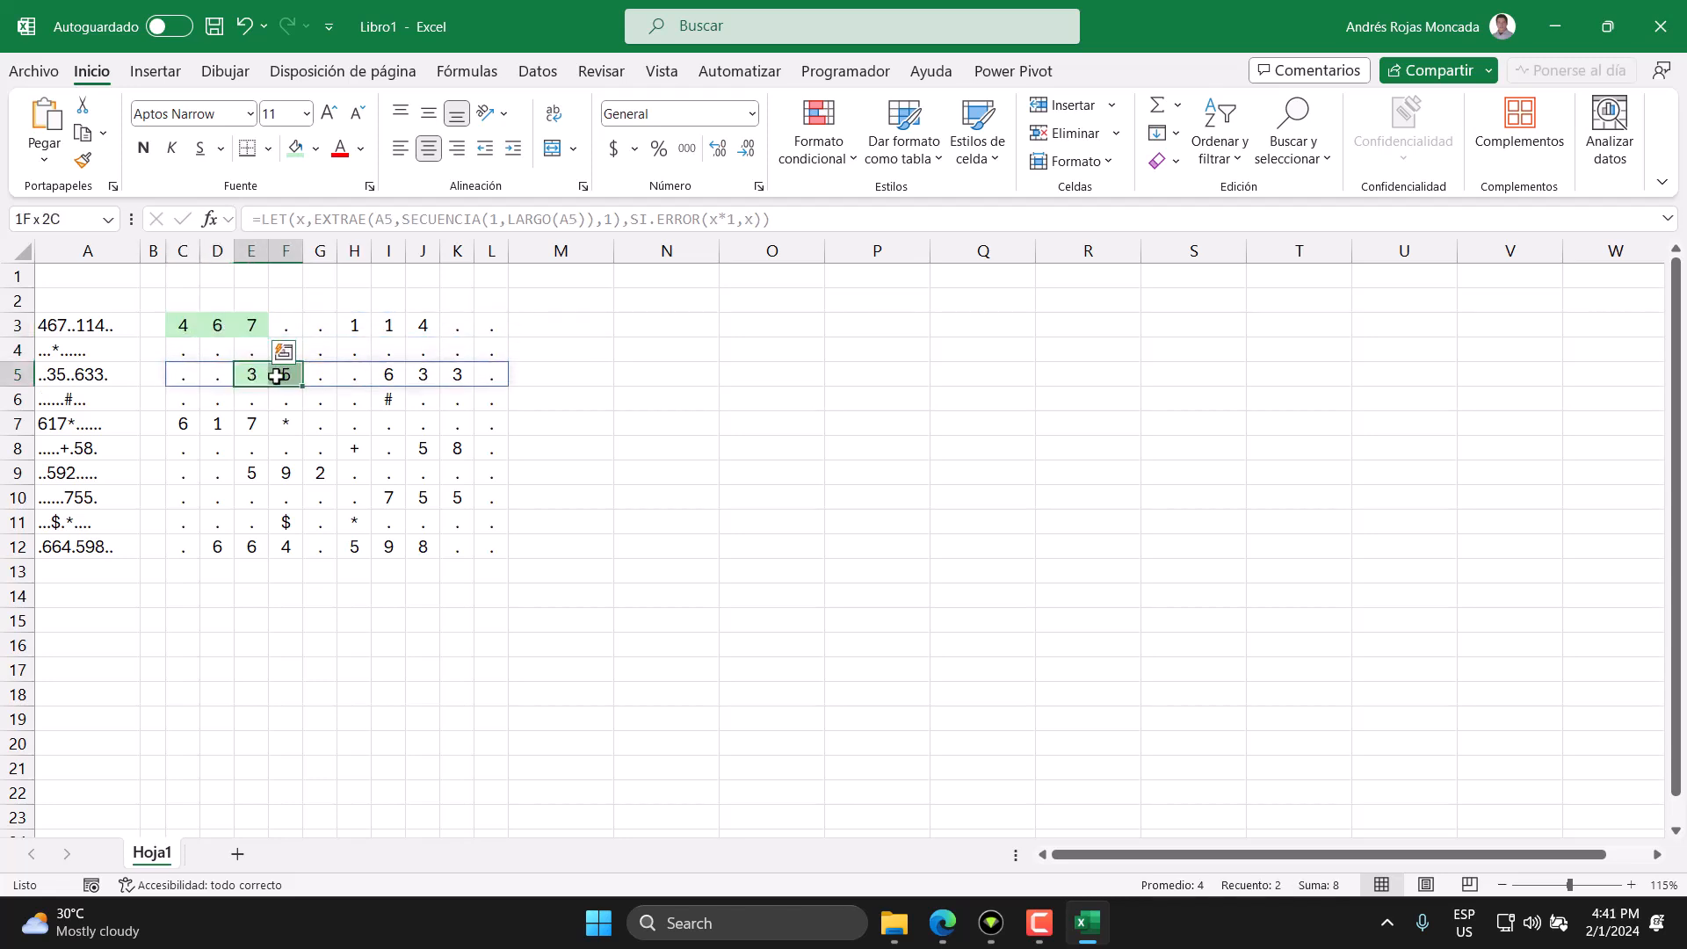
Check the eight cells around the asterisk in F7 and shade the digits of 617 in C7:E7 light pink.
left_click(288, 418)
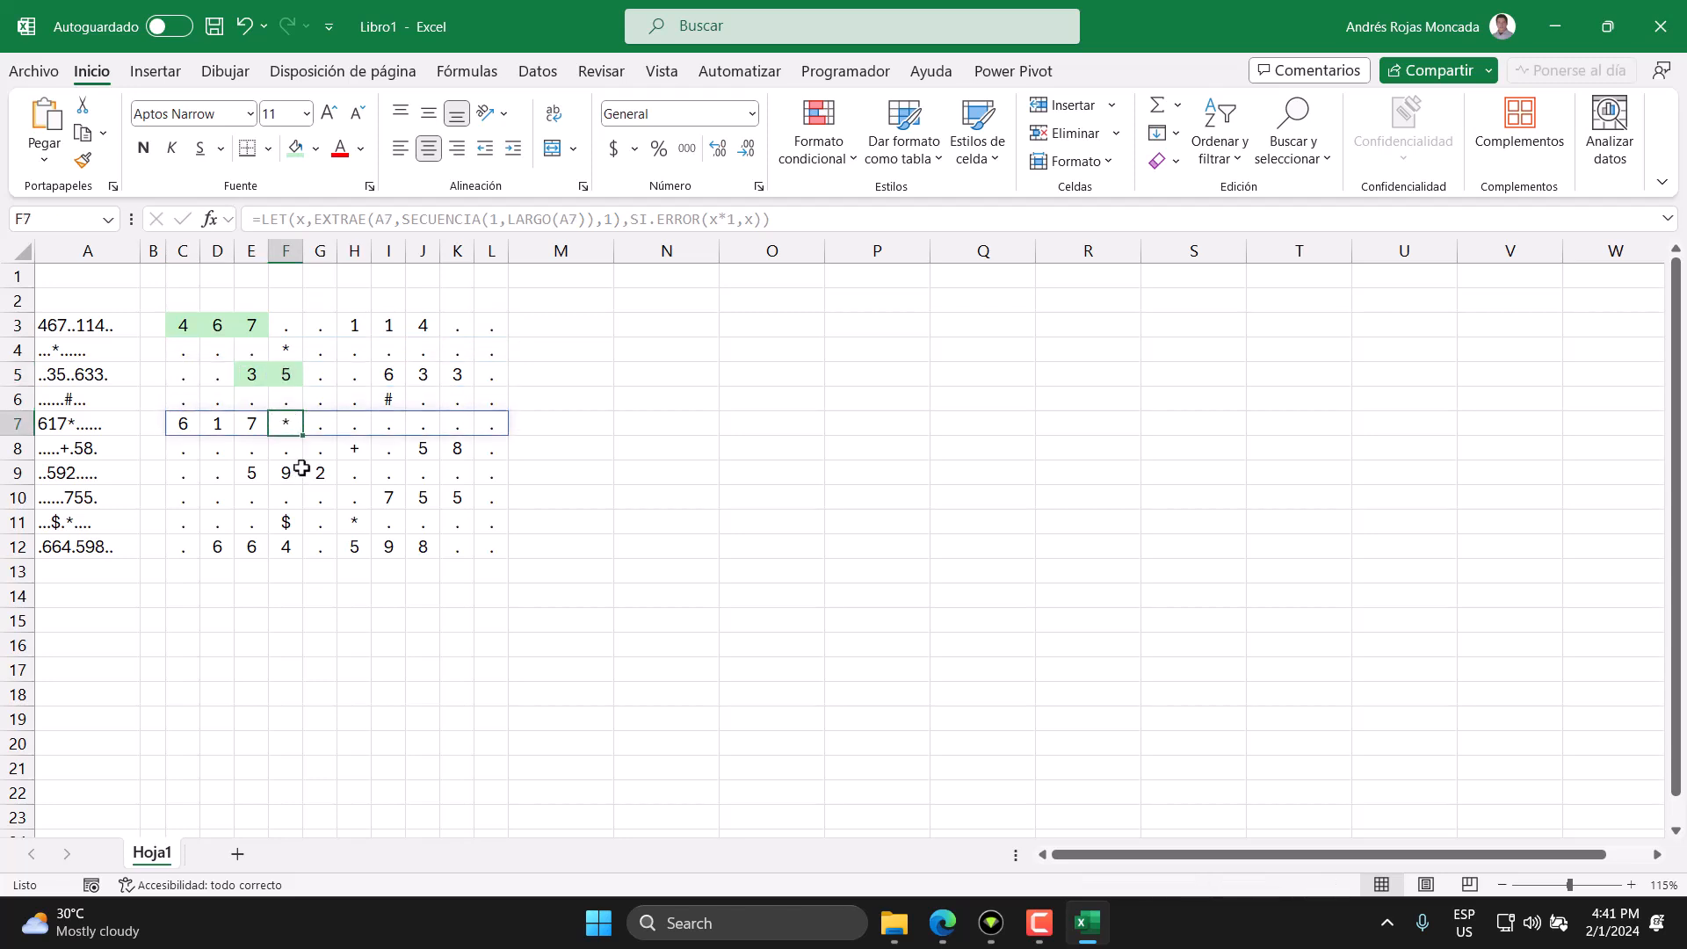
left_click_drag(251, 397, 323, 397)
left_click(250, 422, "ctrl")
left_click(319, 423, "ctrl")
left_click(318, 447, "ctrl")
left_click(284, 447, "ctrl")
left_click(253, 450, "ctrl")
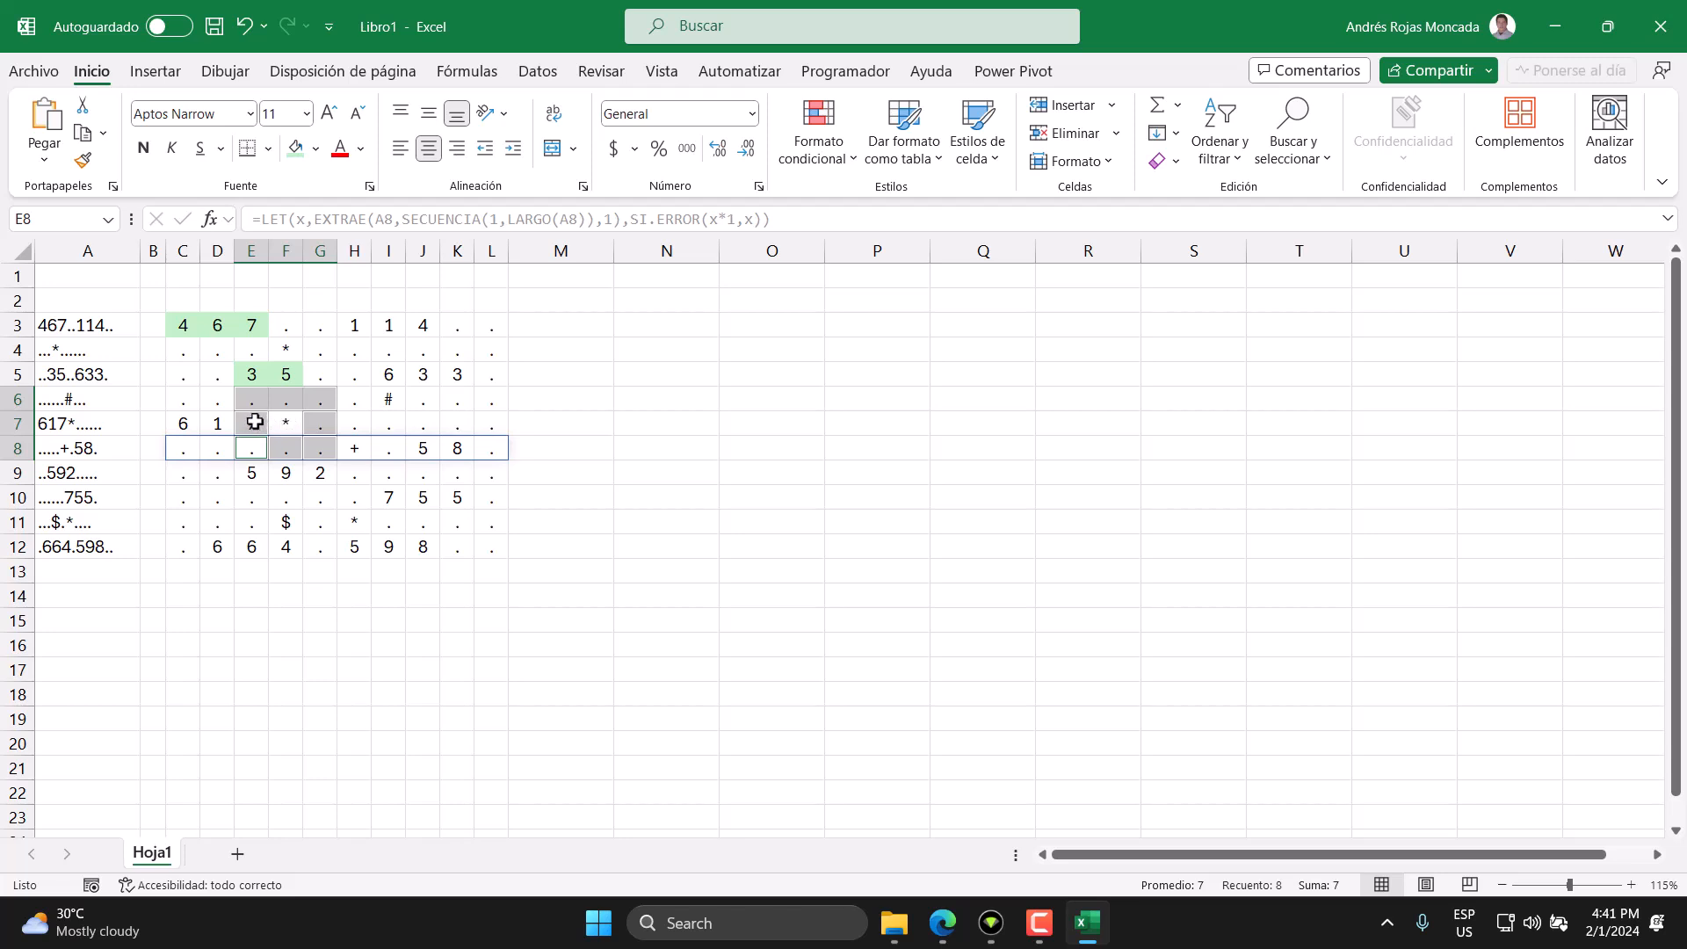
left_click_drag(254, 423, 182, 423)
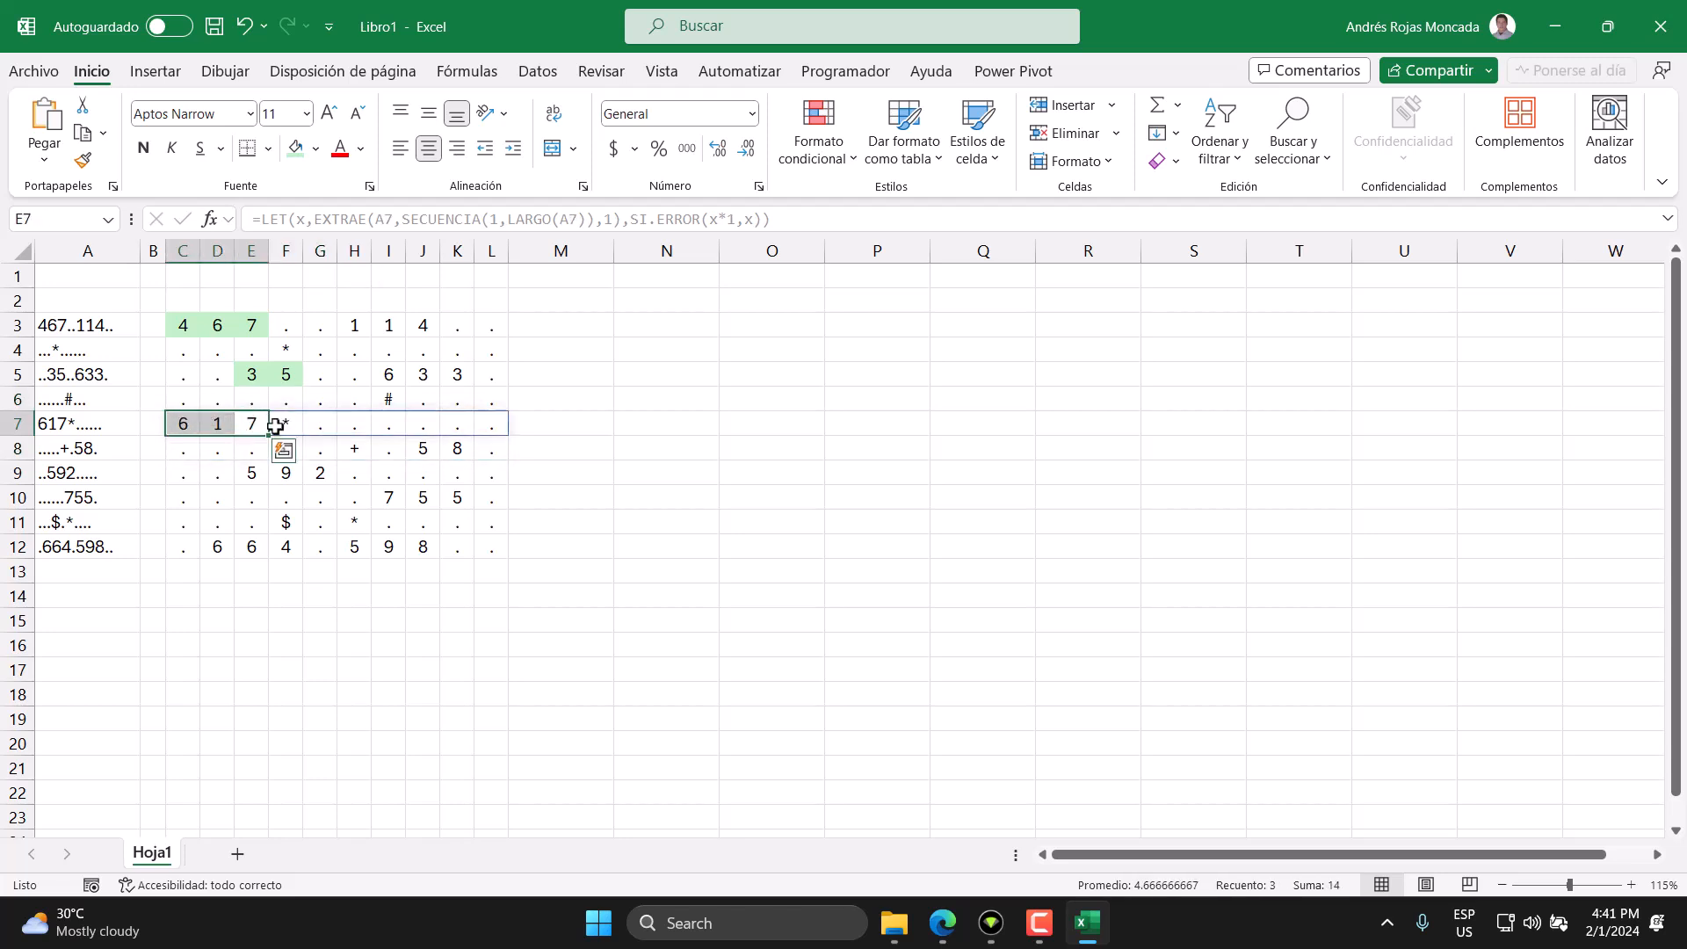
left_click(316, 149)
left_click(431, 231)
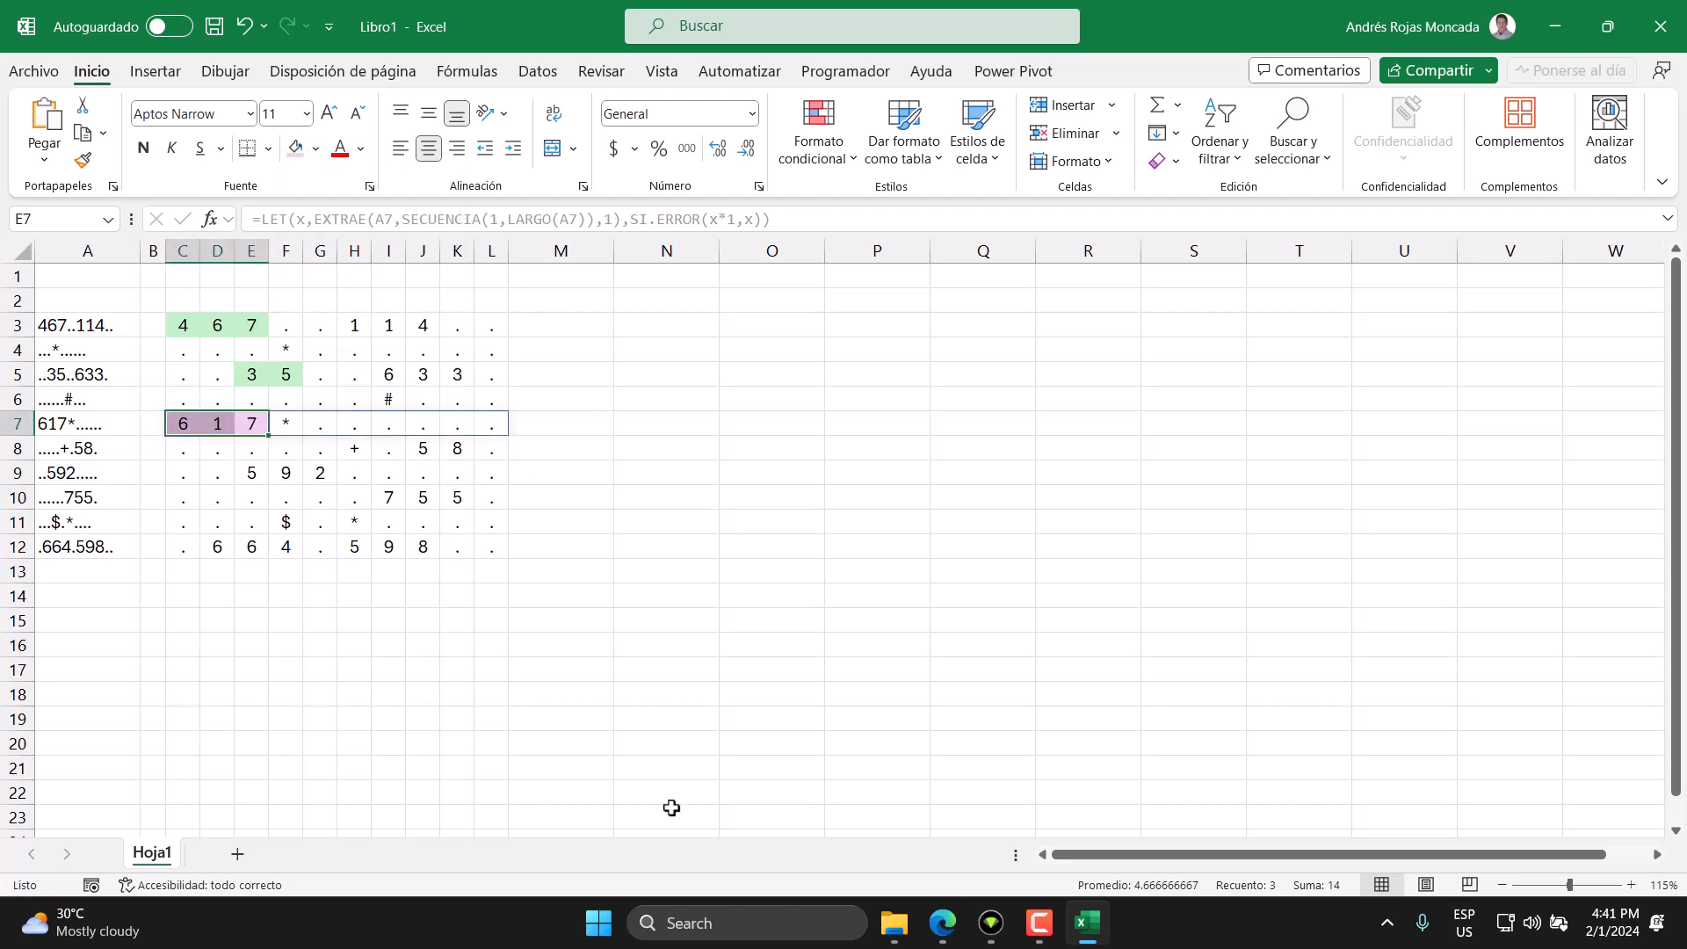
Review the puzzle's note on the asterisk beside 617 in Edge, and recheck the cells surrounding F7 in Excel.
left_click(949, 921)
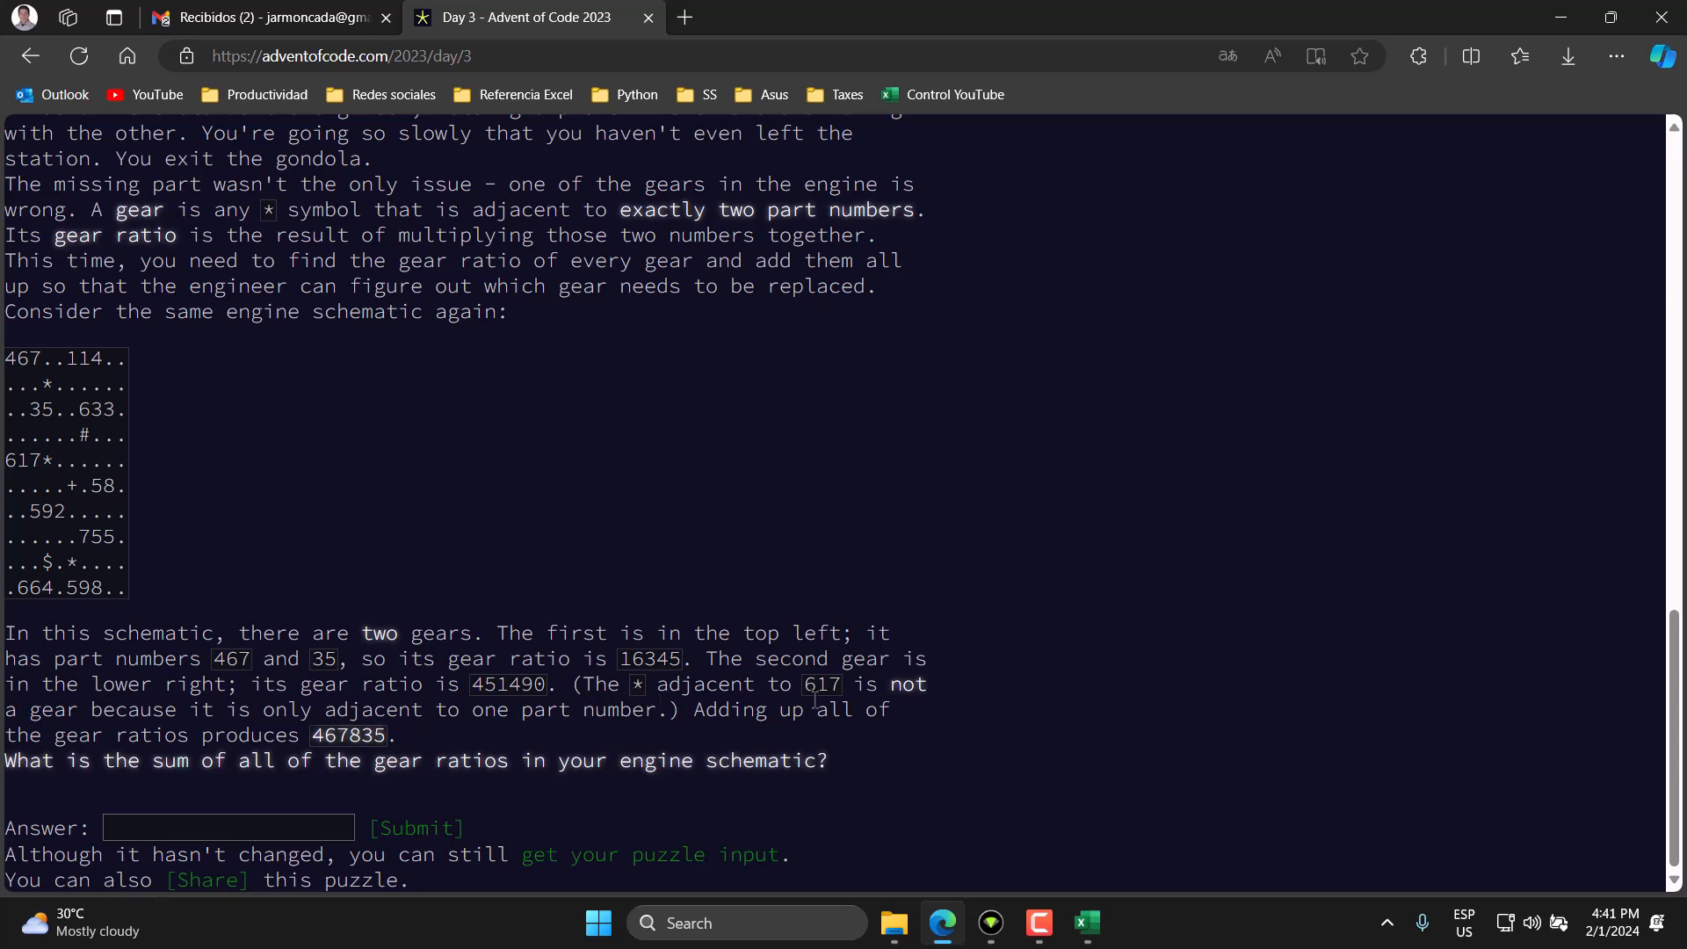
left_click(1087, 922)
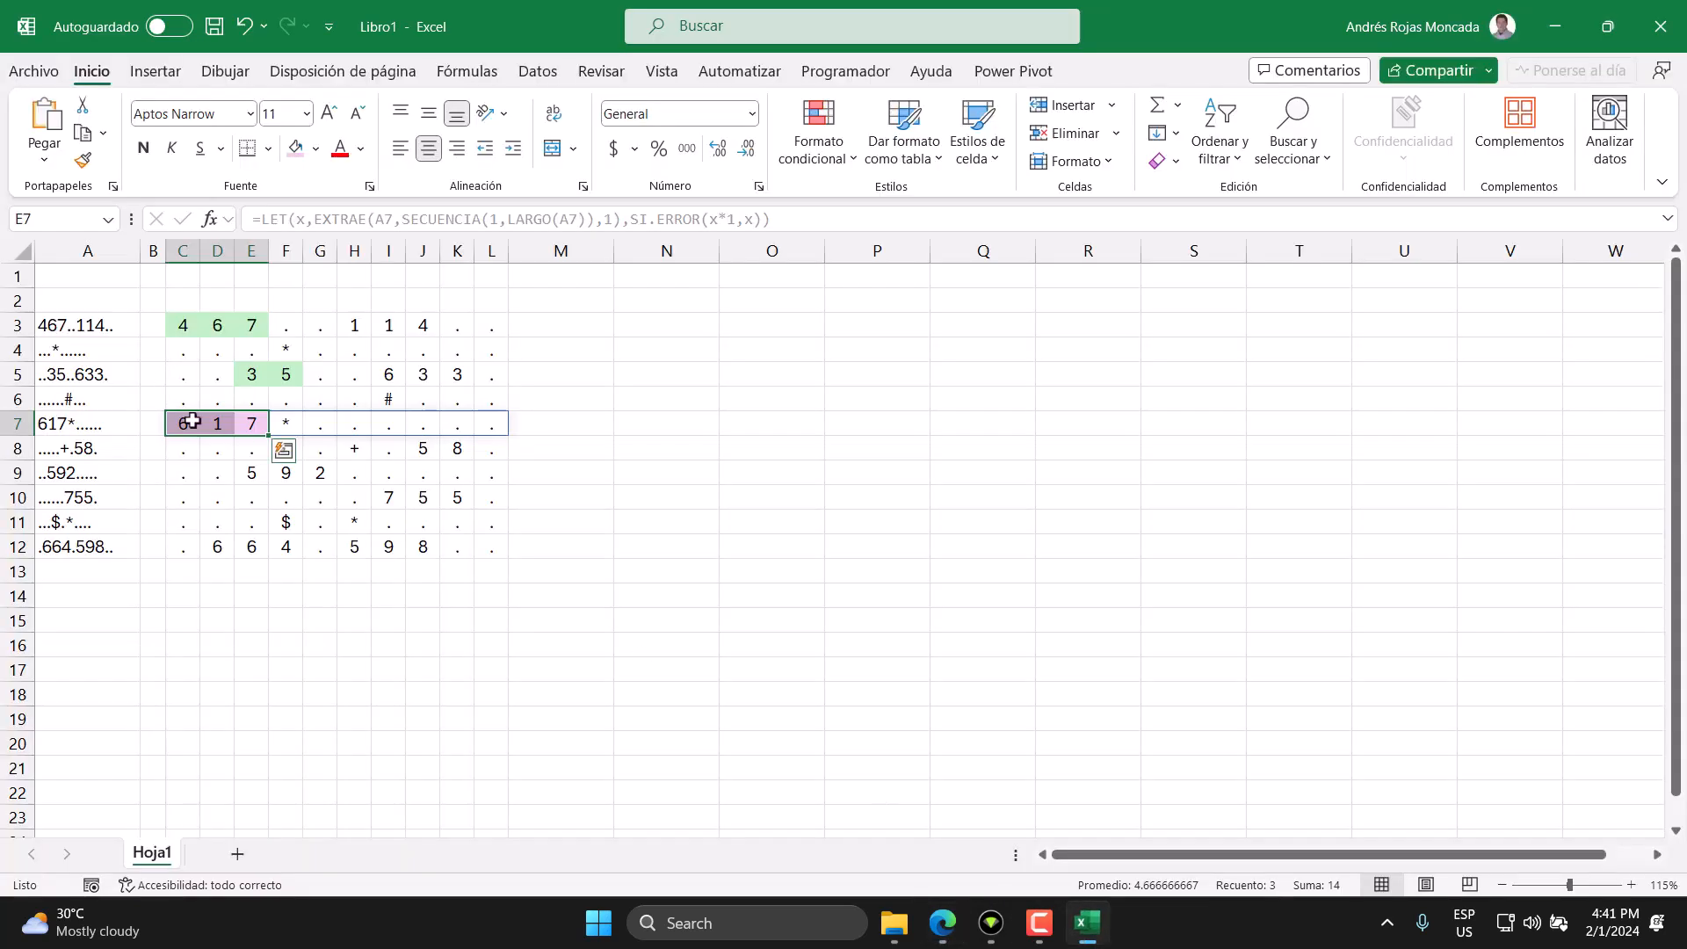
left_click_drag(173, 426, 237, 424)
left_click(942, 922)
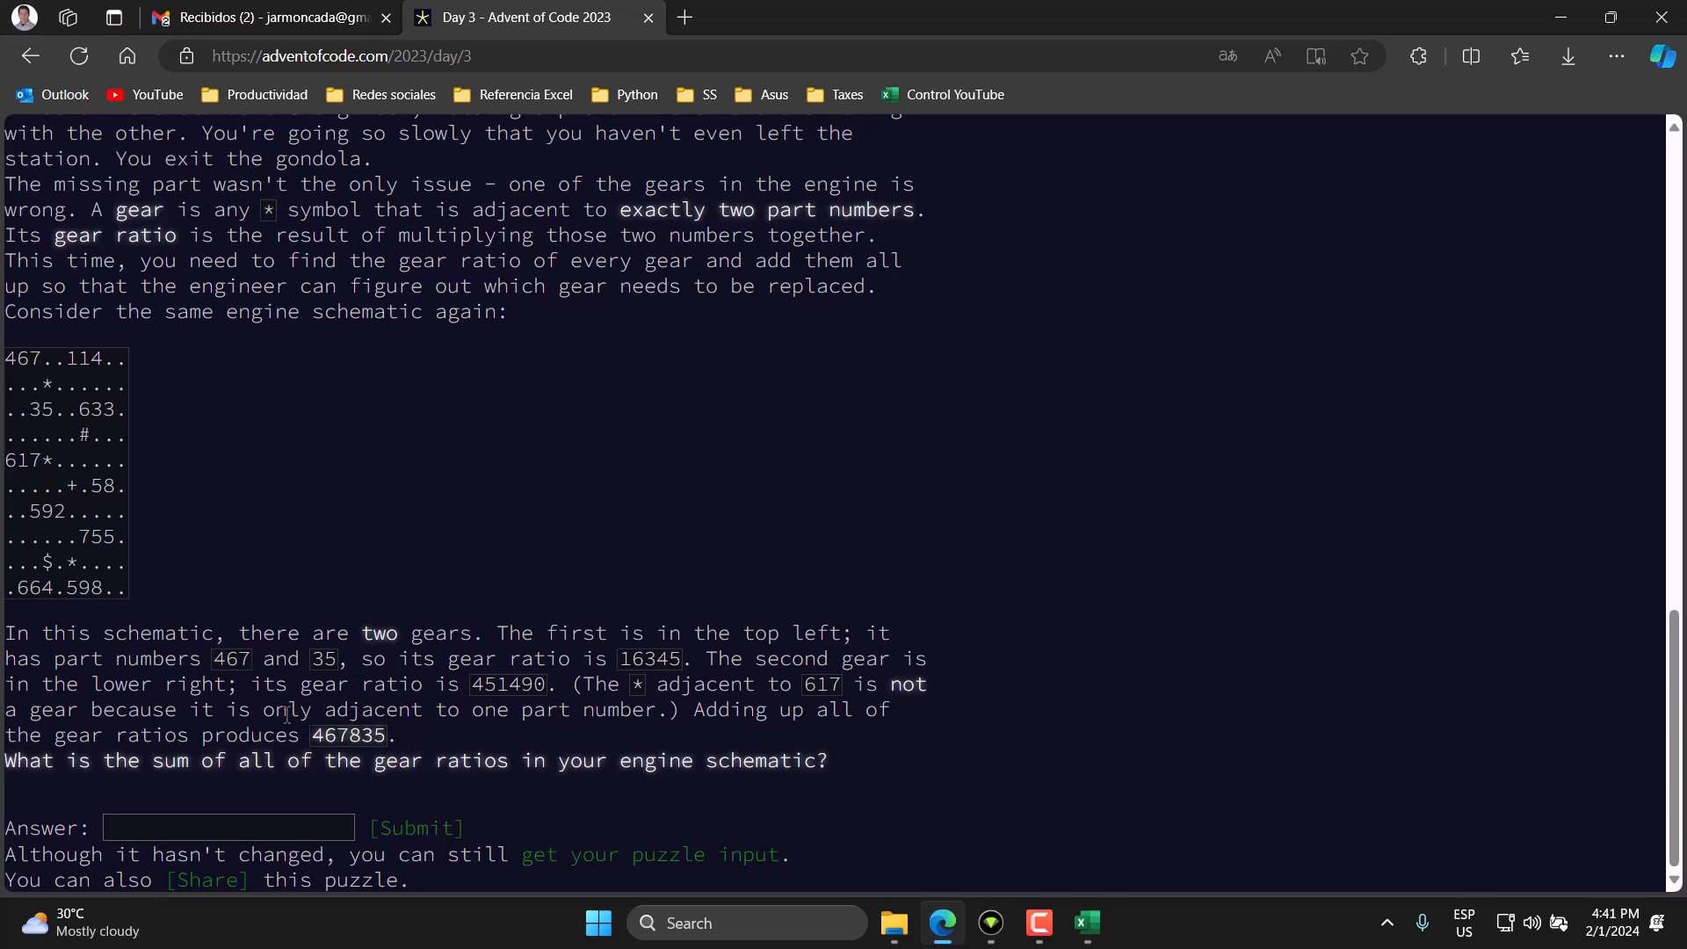
left_click(1084, 923)
left_click(286, 422)
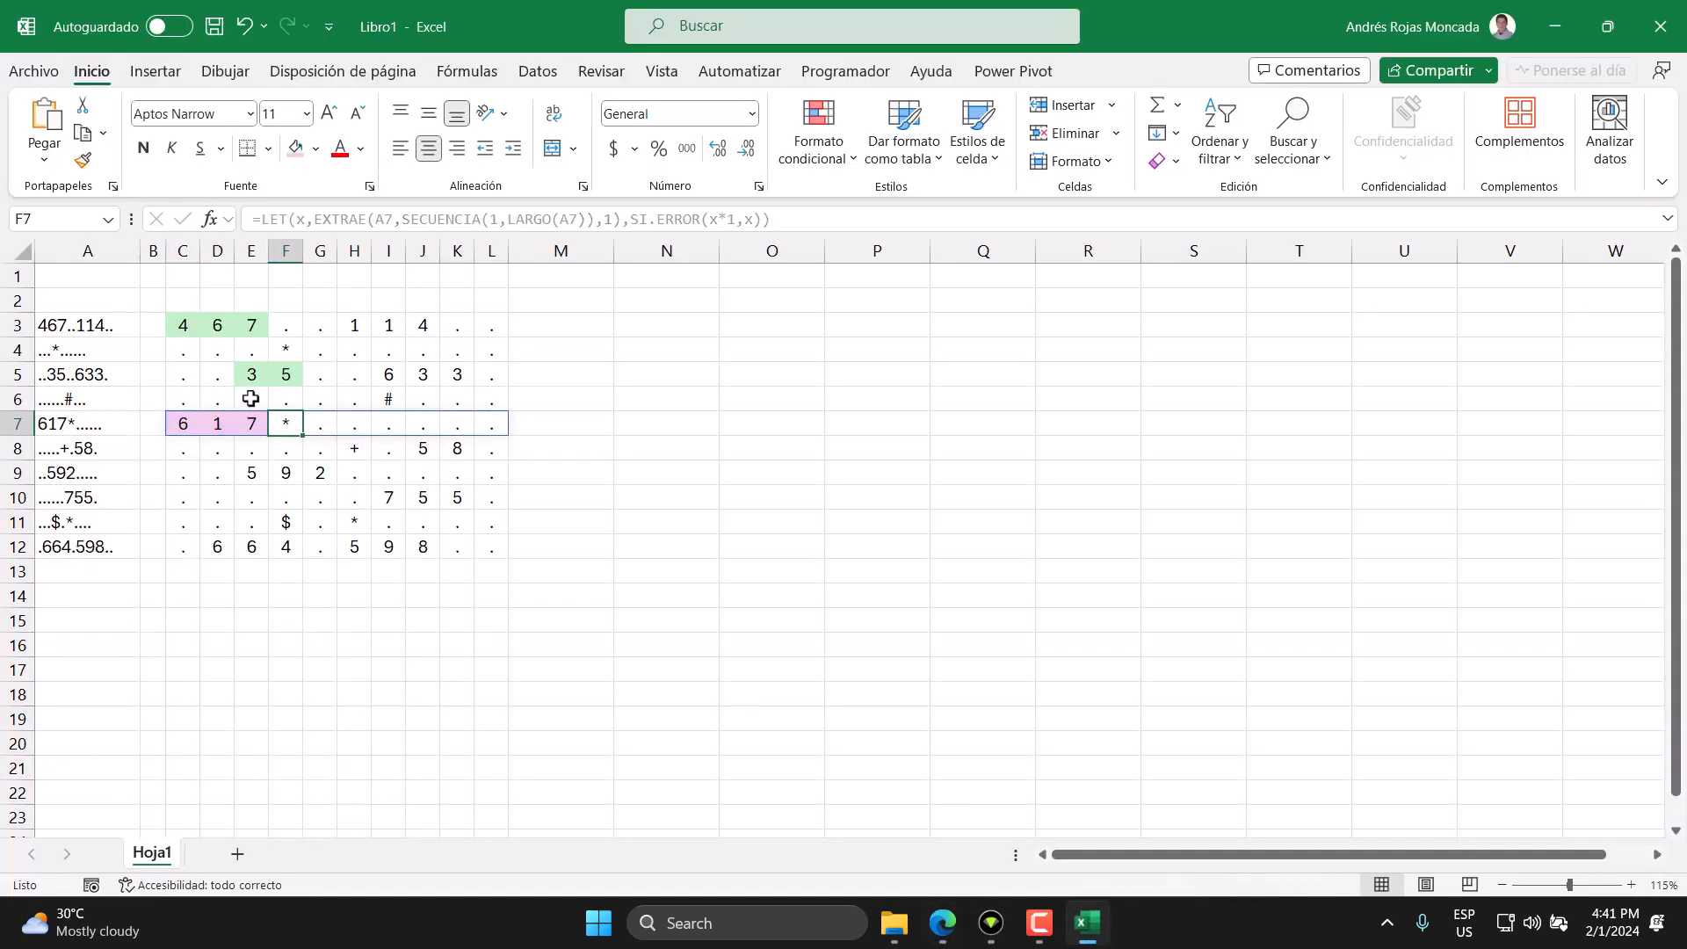
left_click_drag(250, 398, 324, 444)
left_click(253, 423, "ctrl")
left_click(262, 448, "ctrl")
left_click(324, 422, "ctrl")
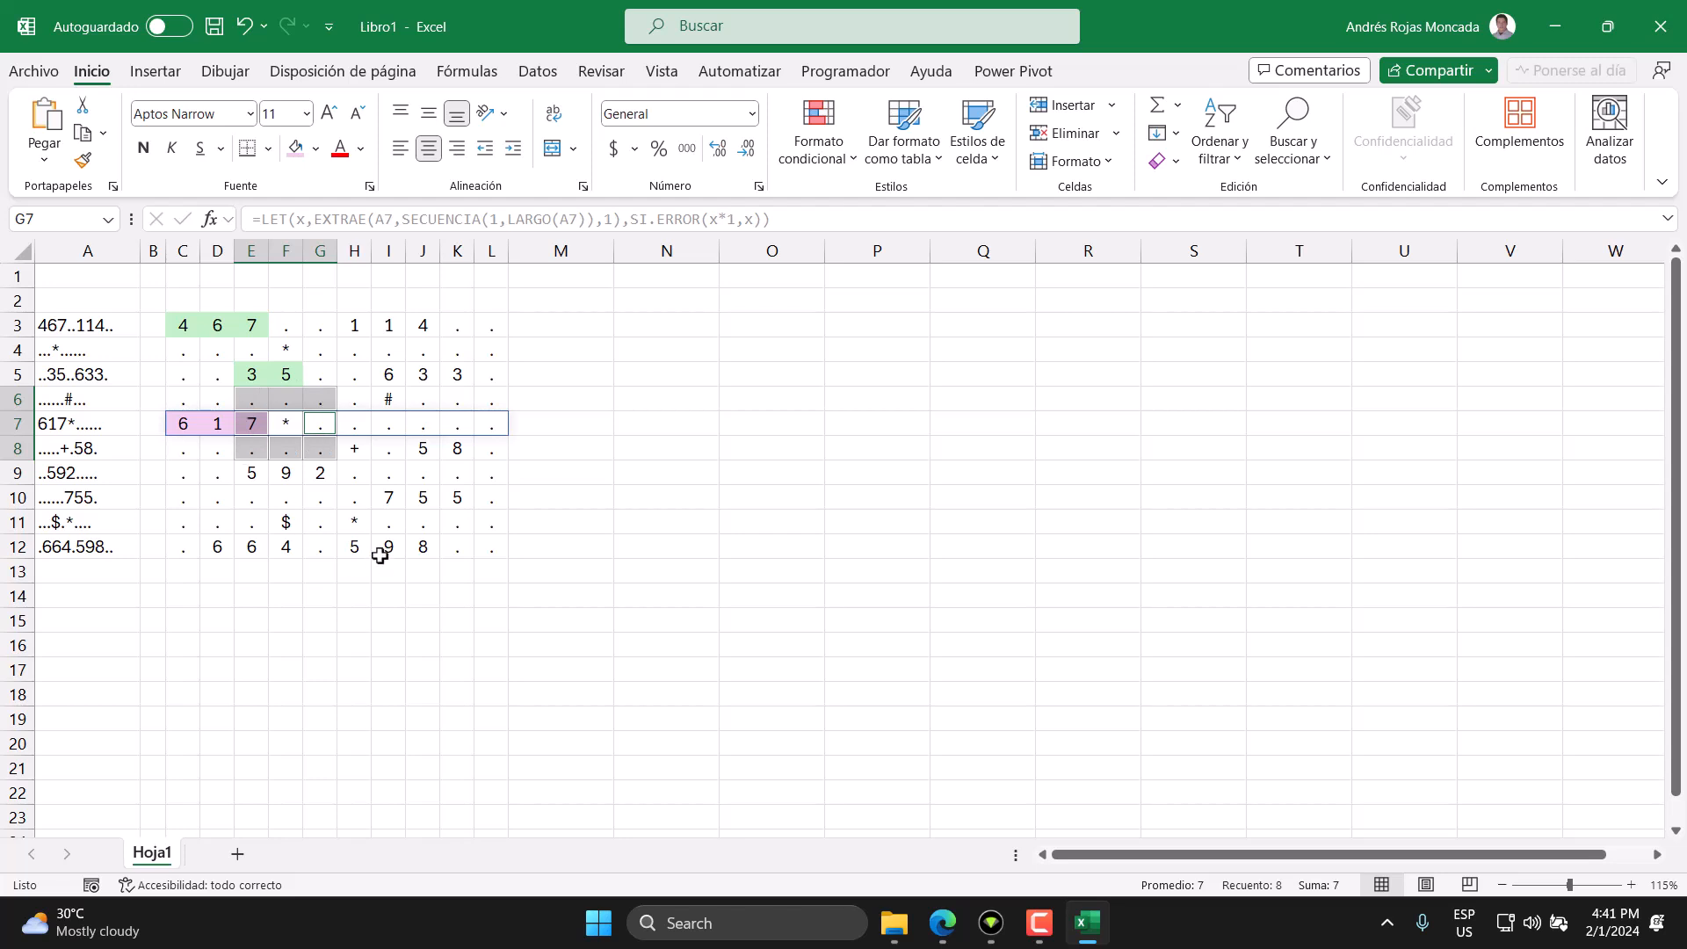
Check the cells around the asterisk in H11 and shade 755 in I10:K10 and 598 in H12:J12 light green.
left_click(358, 528)
left_click_drag(320, 497, 381, 548)
left_click(388, 524, "ctrl")
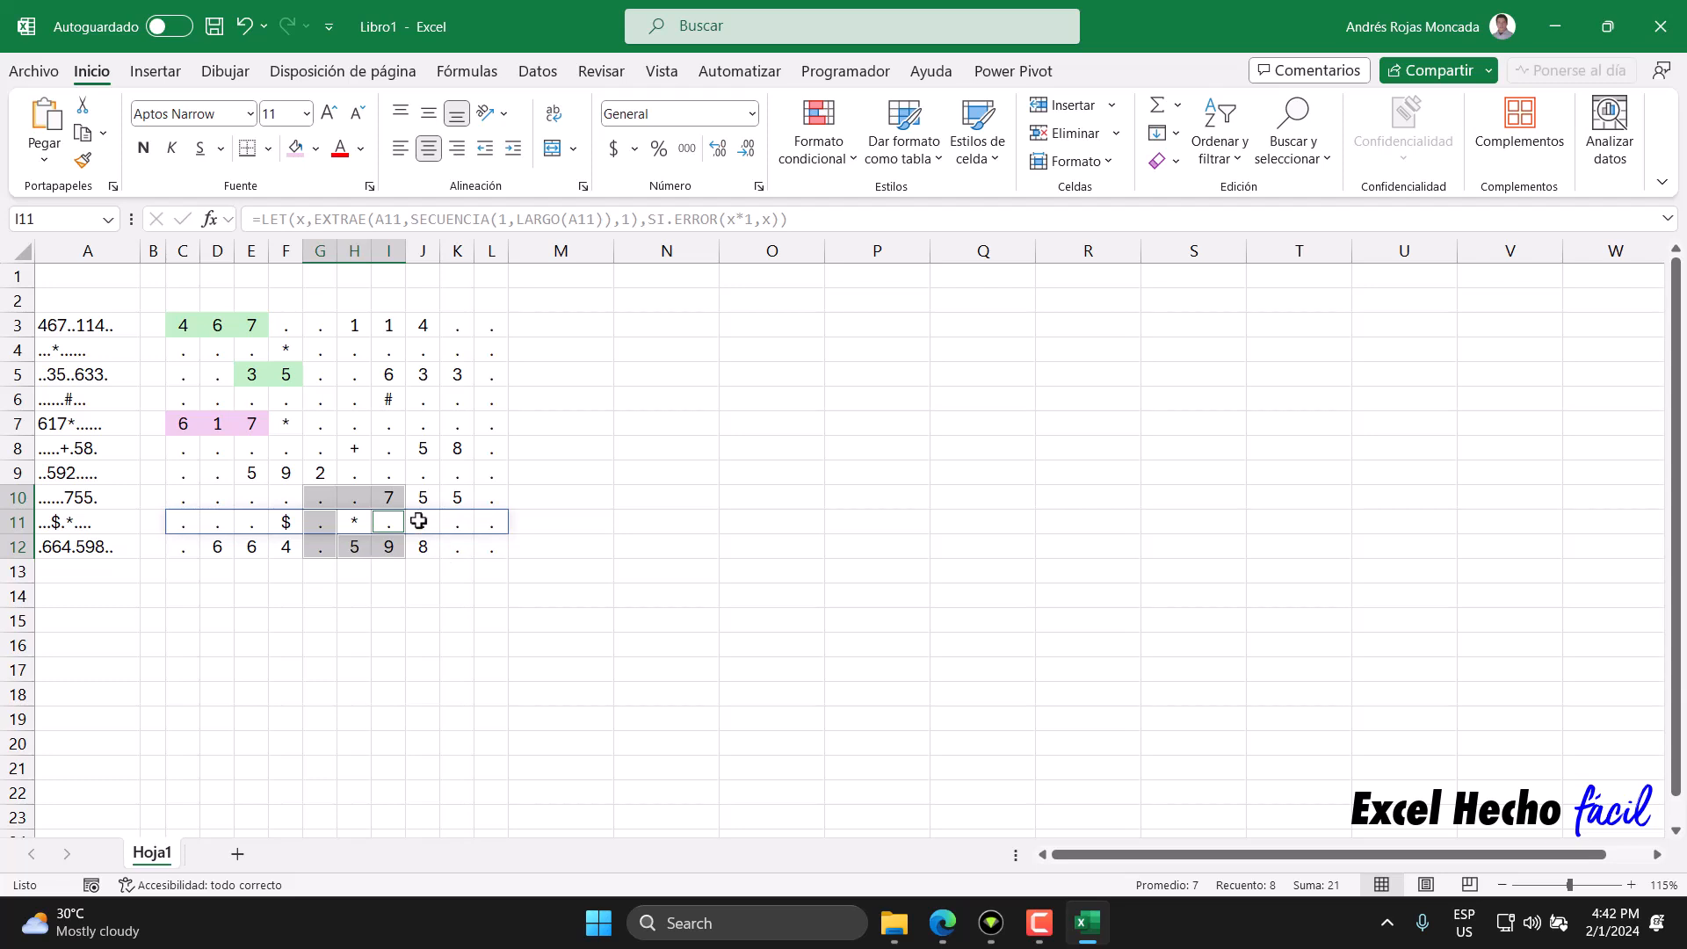
left_click_drag(385, 494, 452, 495)
left_click_drag(357, 551, 423, 546)
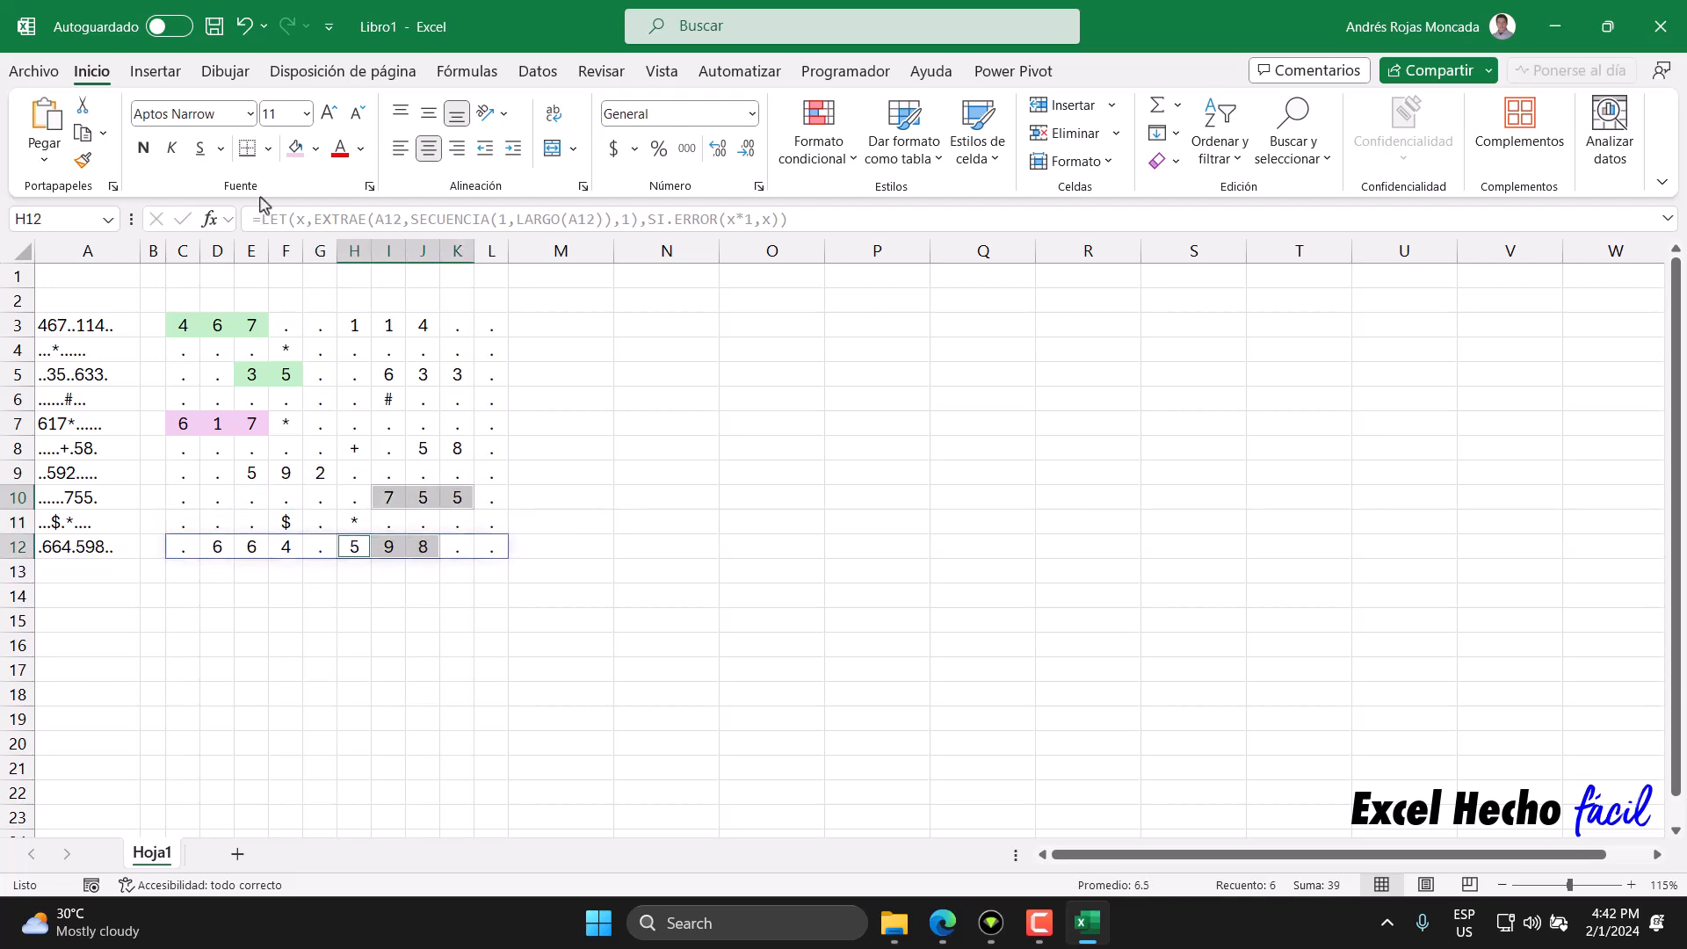
left_click(295, 148)
left_click(315, 148)
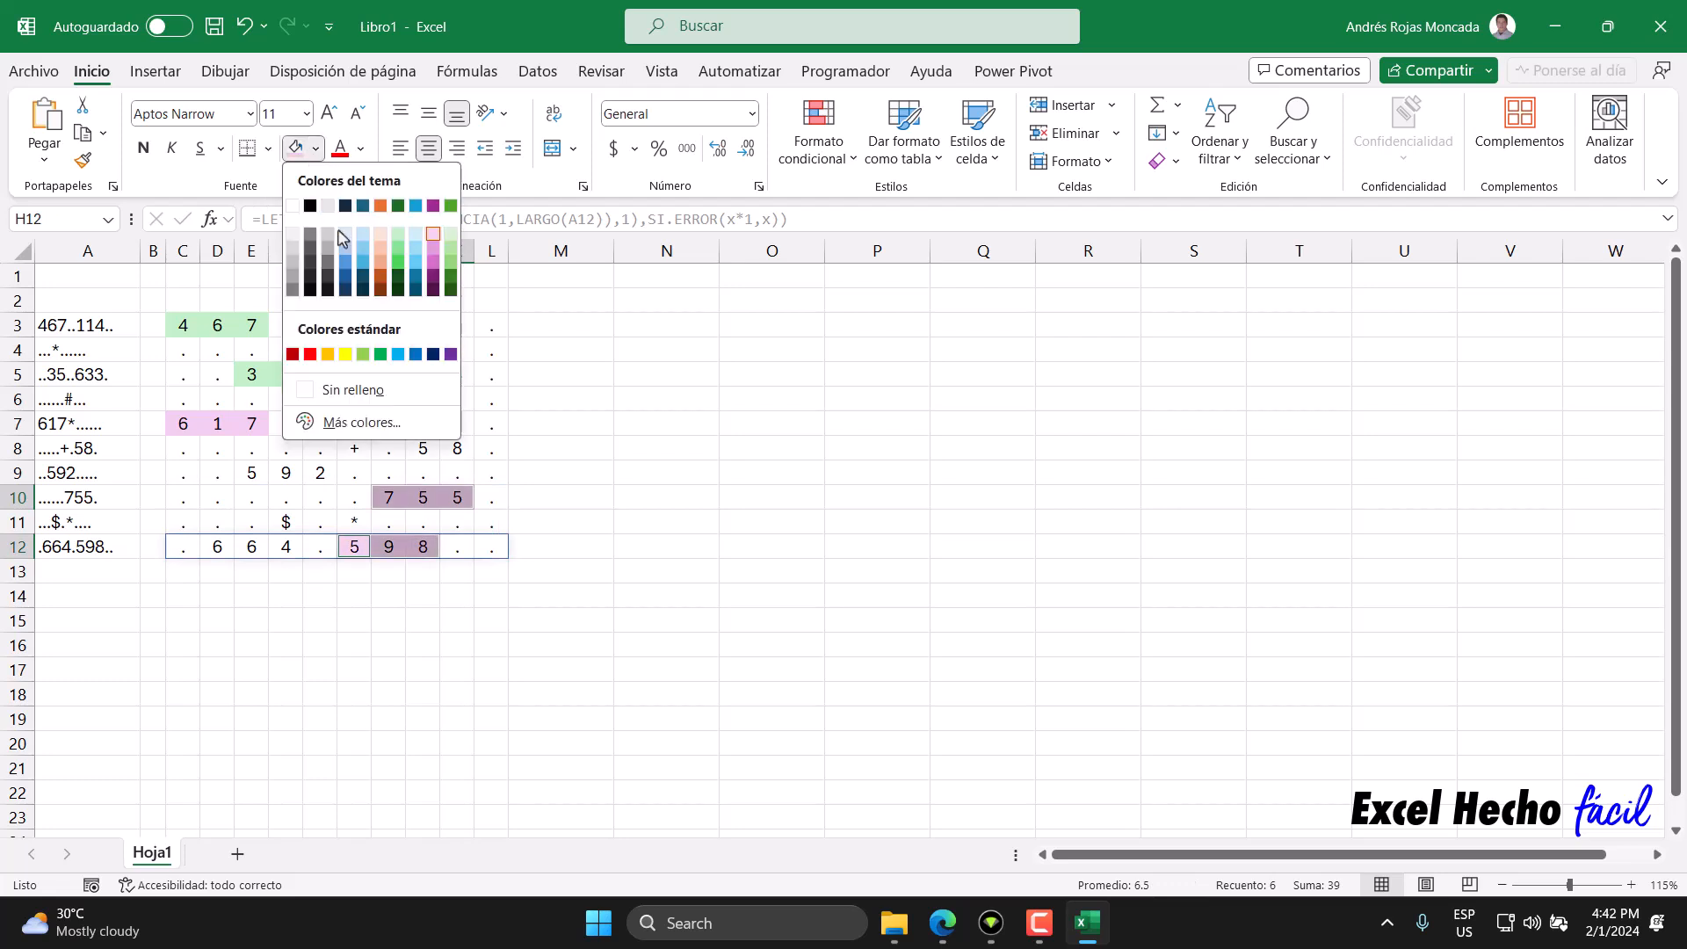
left_click(402, 244)
left_click(368, 591)
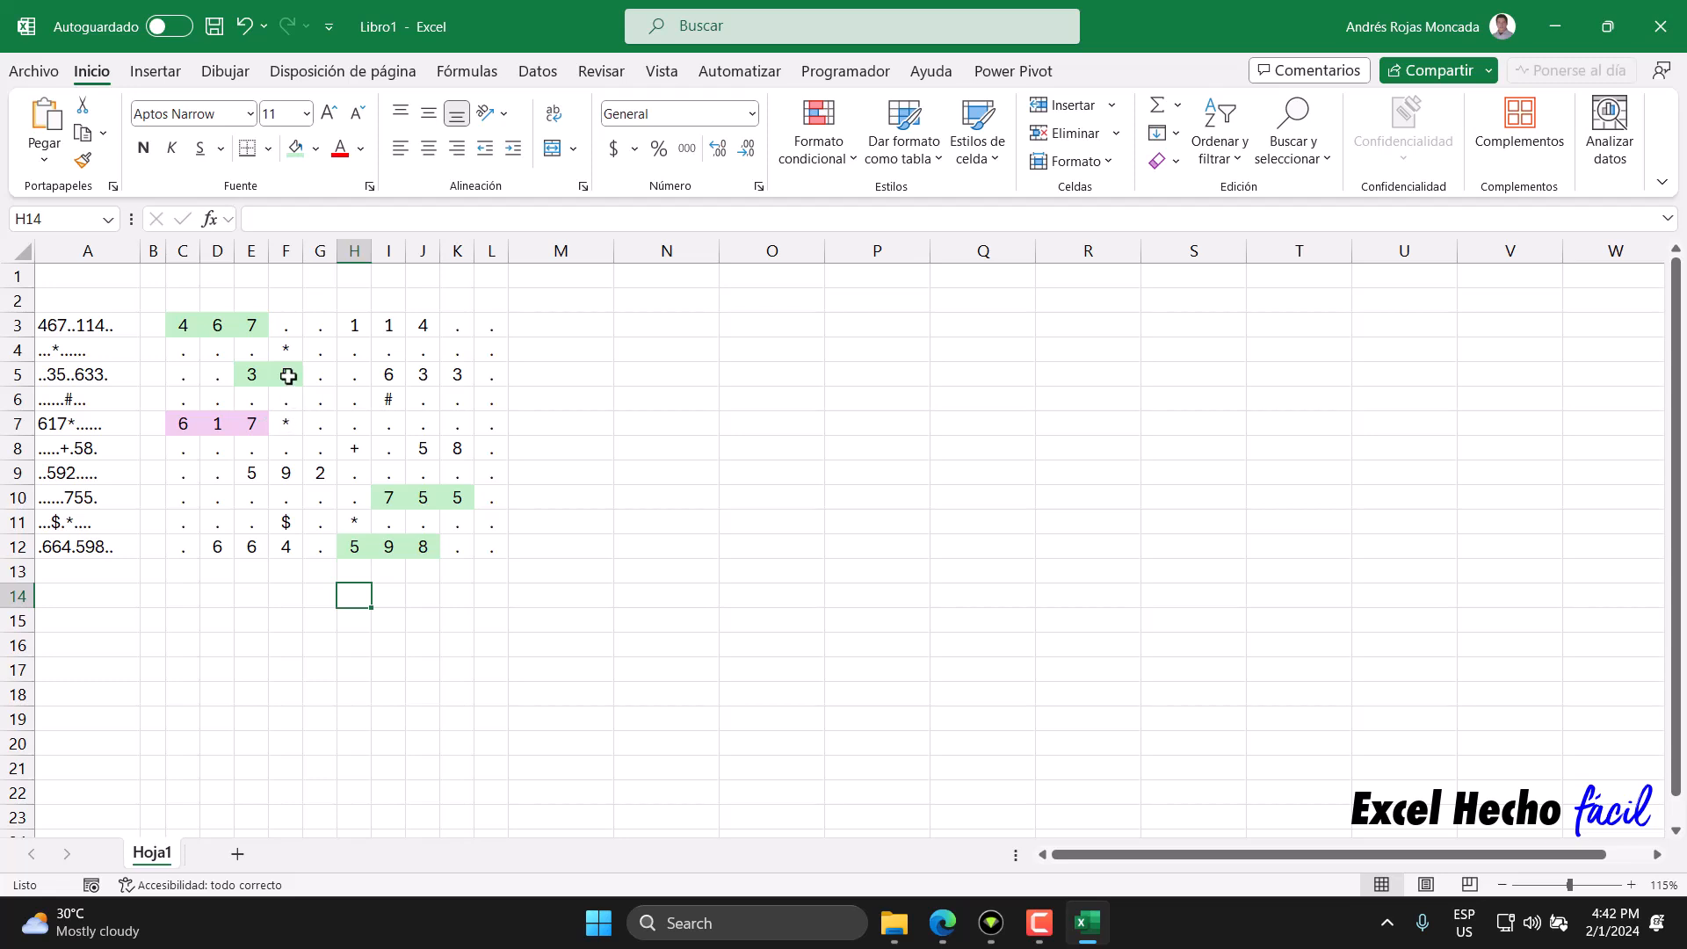
Review the first gear's pair of part numbers, 467 in C3:E3 and 35 in E5:F5.
left_click(180, 327)
left_click_drag(180, 327, 273, 373)
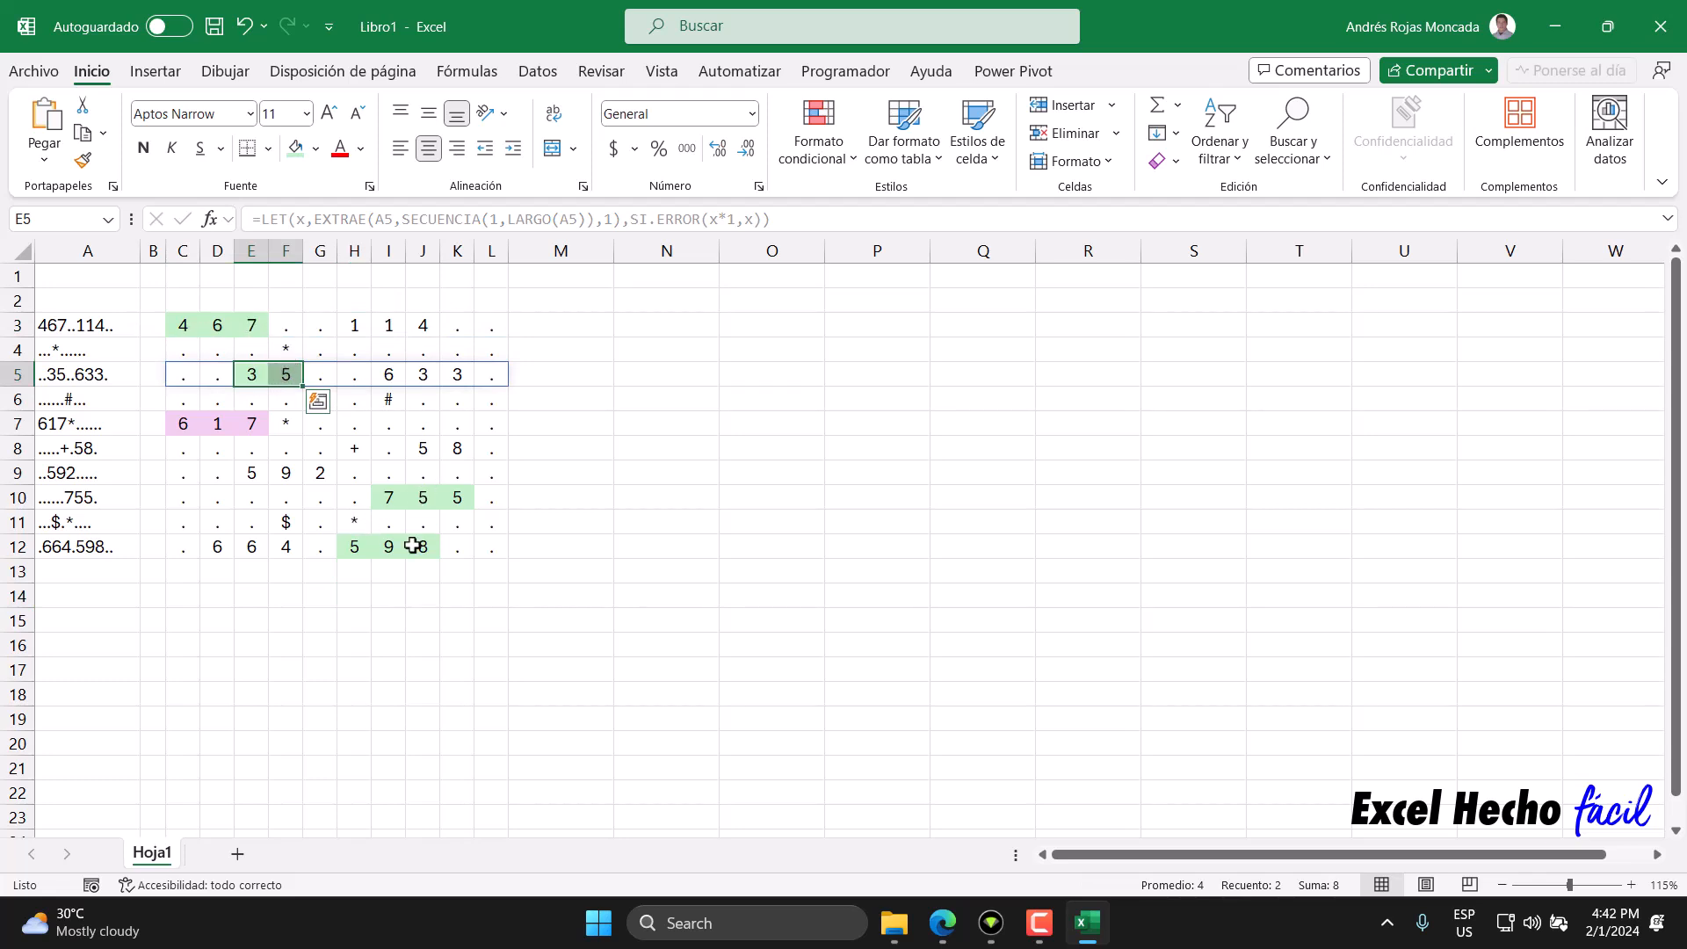
left_click(194, 597)
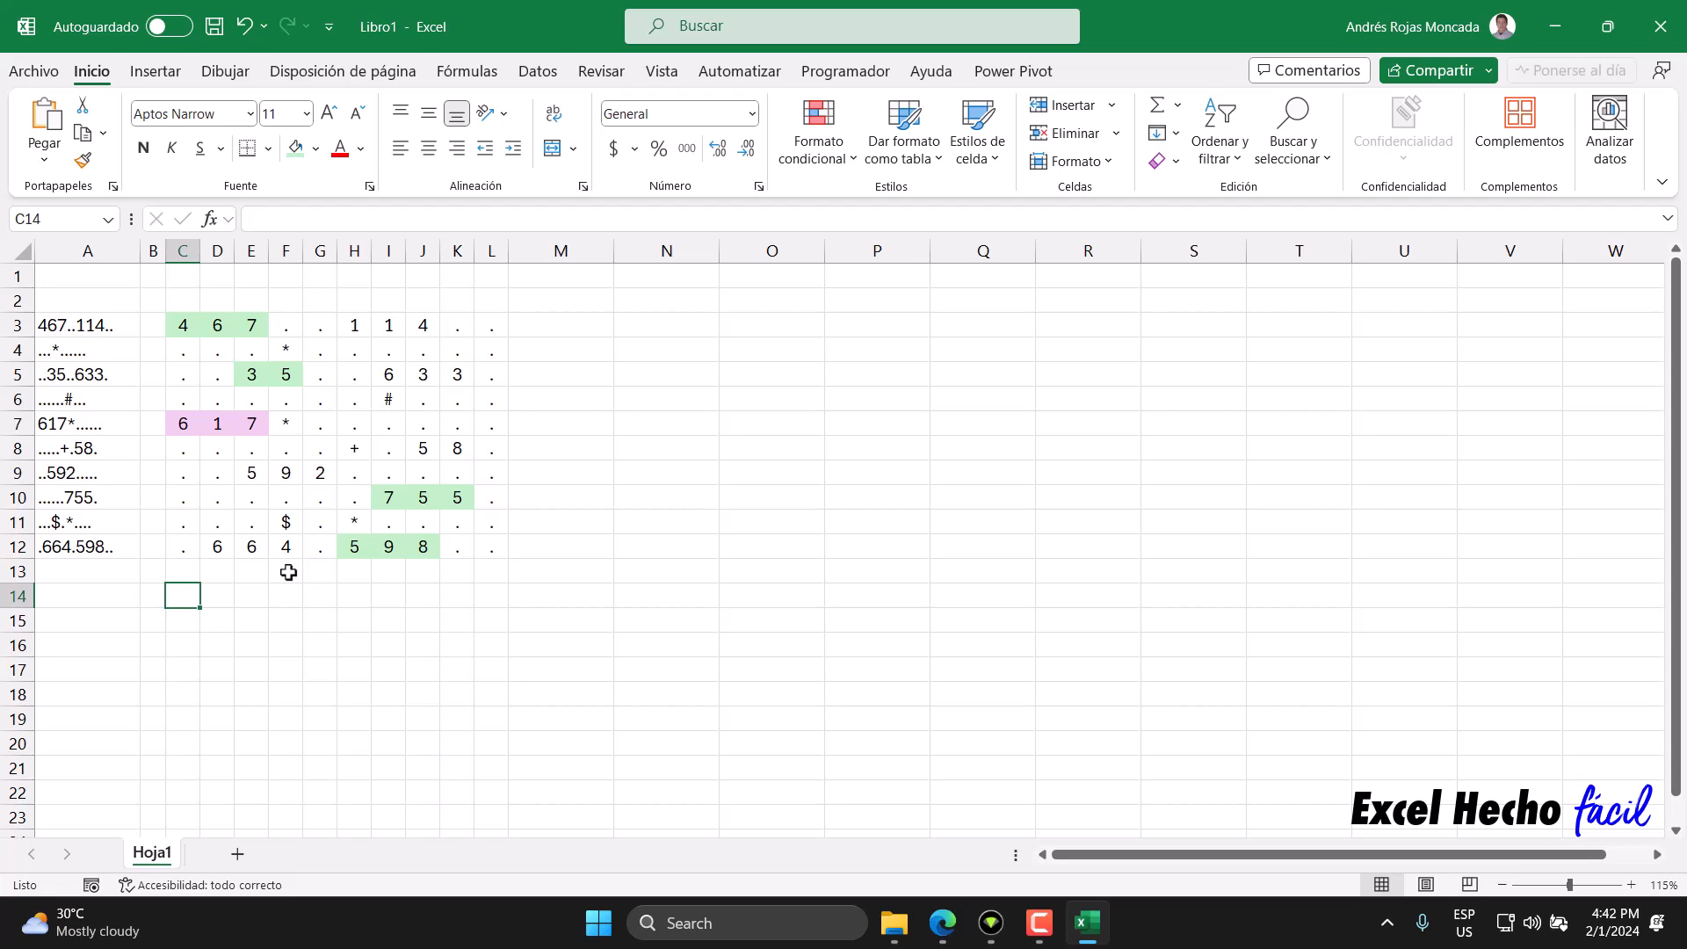
Set the width of column M to 2.
right_click(562, 251)
left_click(665, 597)
type("2")
key("Return")
left_click(583, 324)
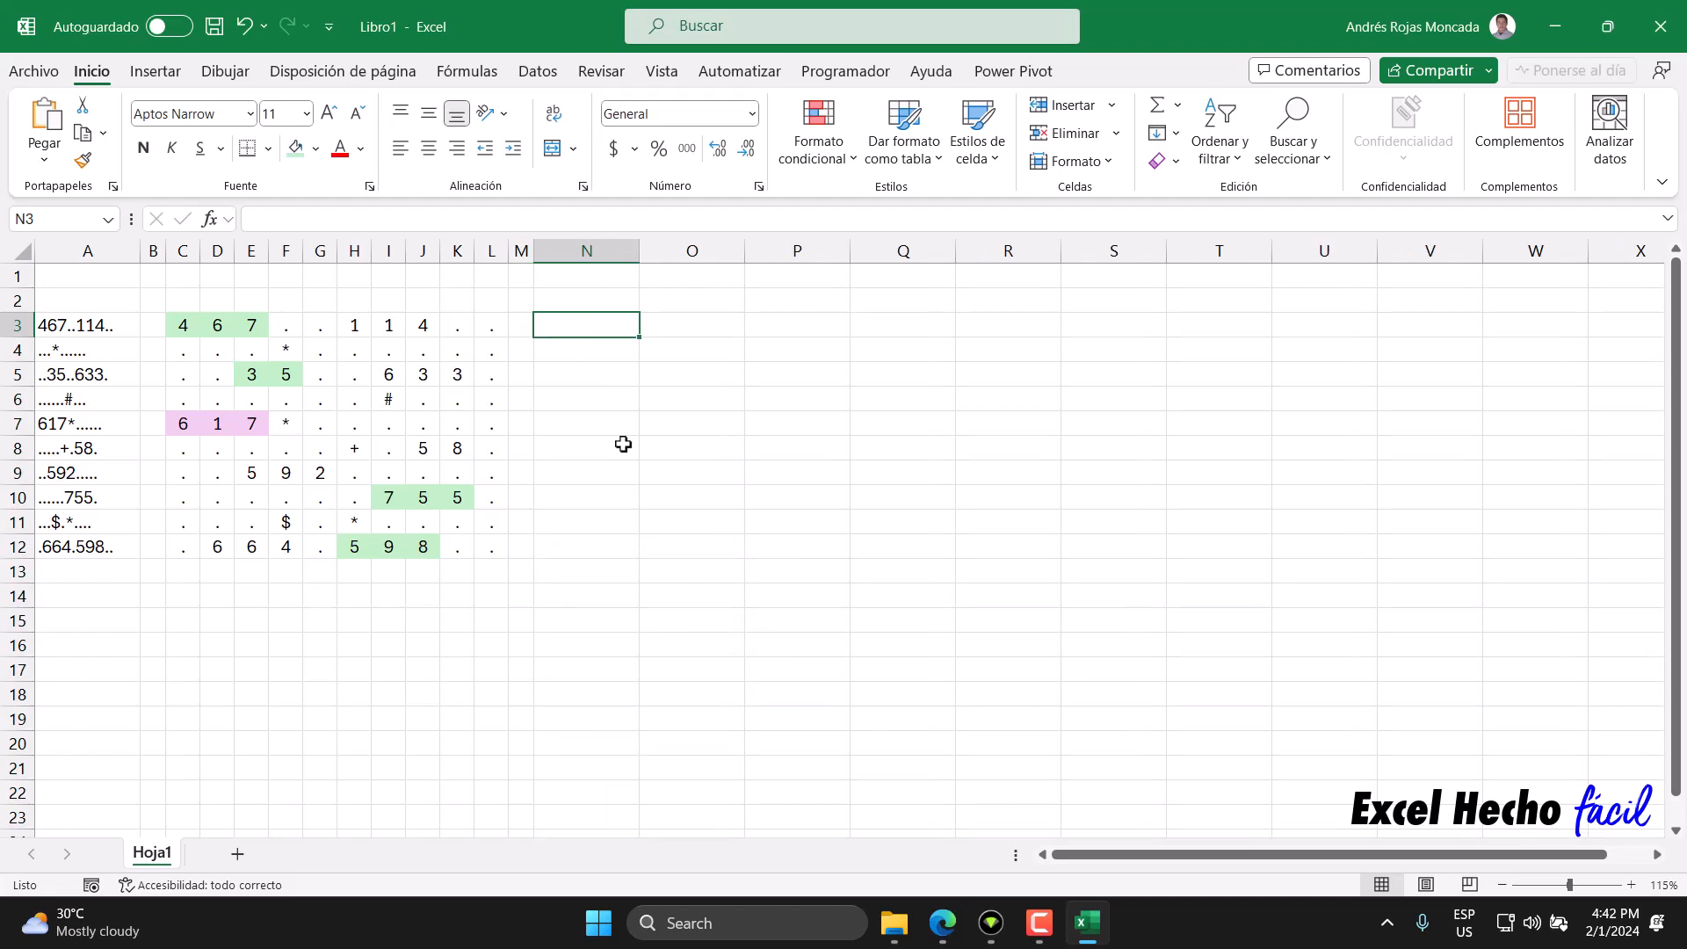
Examine the character grid C3:L12 and its asterisks in F4, F7 and H11.
left_click_drag(182, 325, 493, 550)
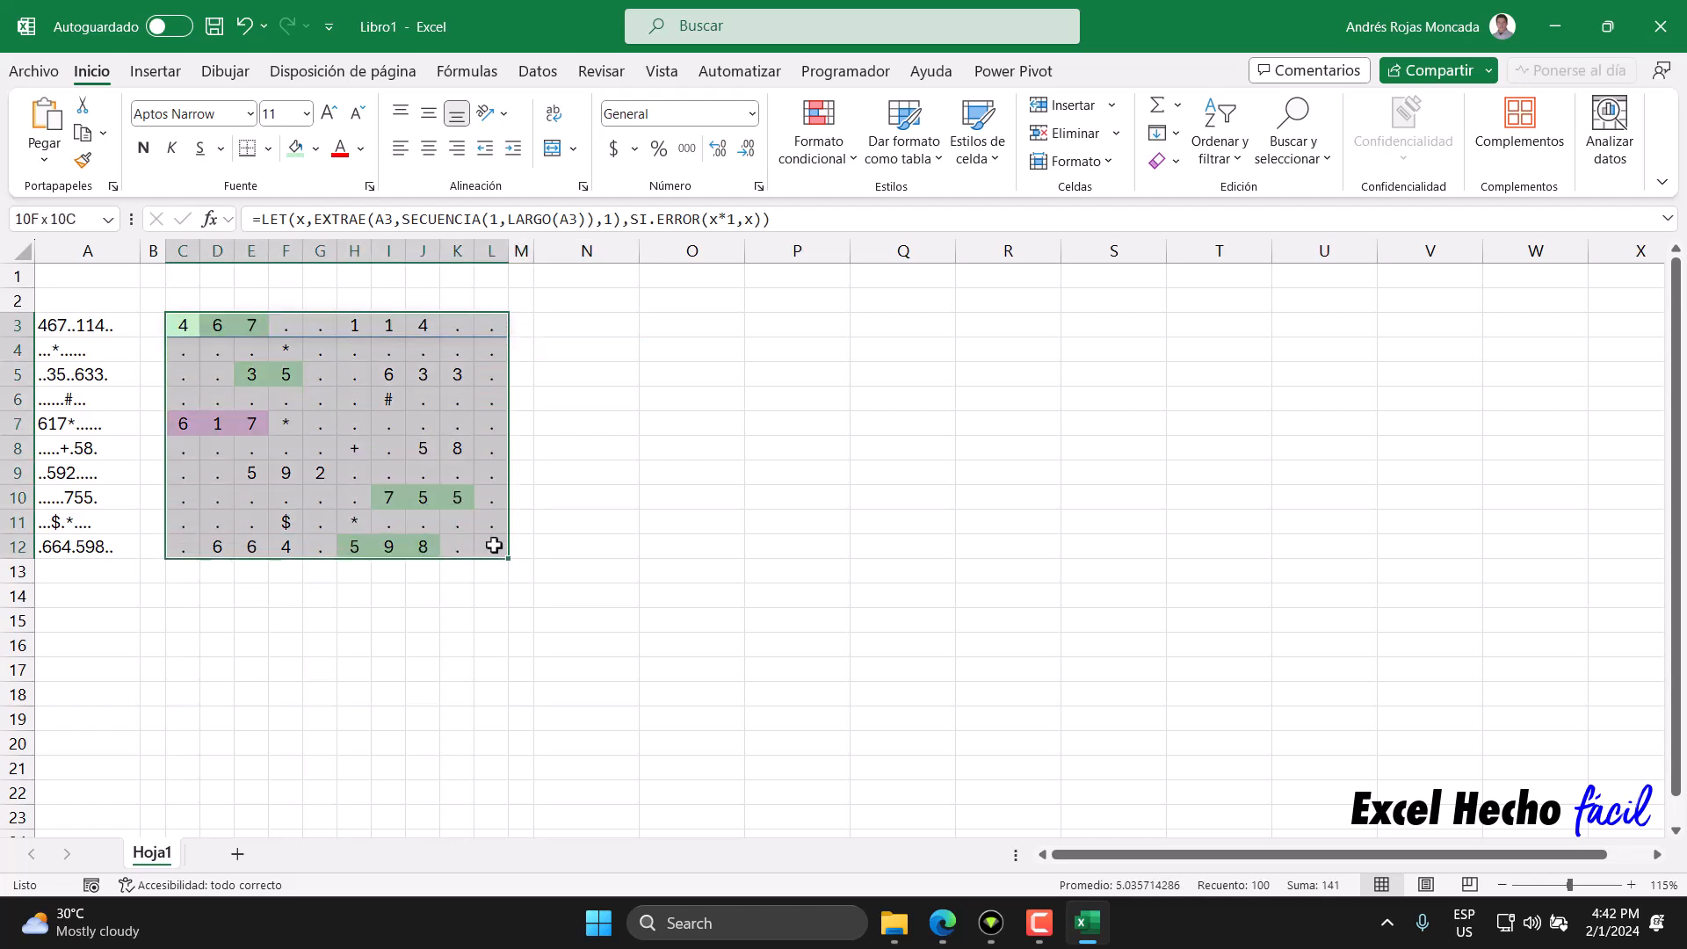
left_click(283, 340)
left_click(282, 424)
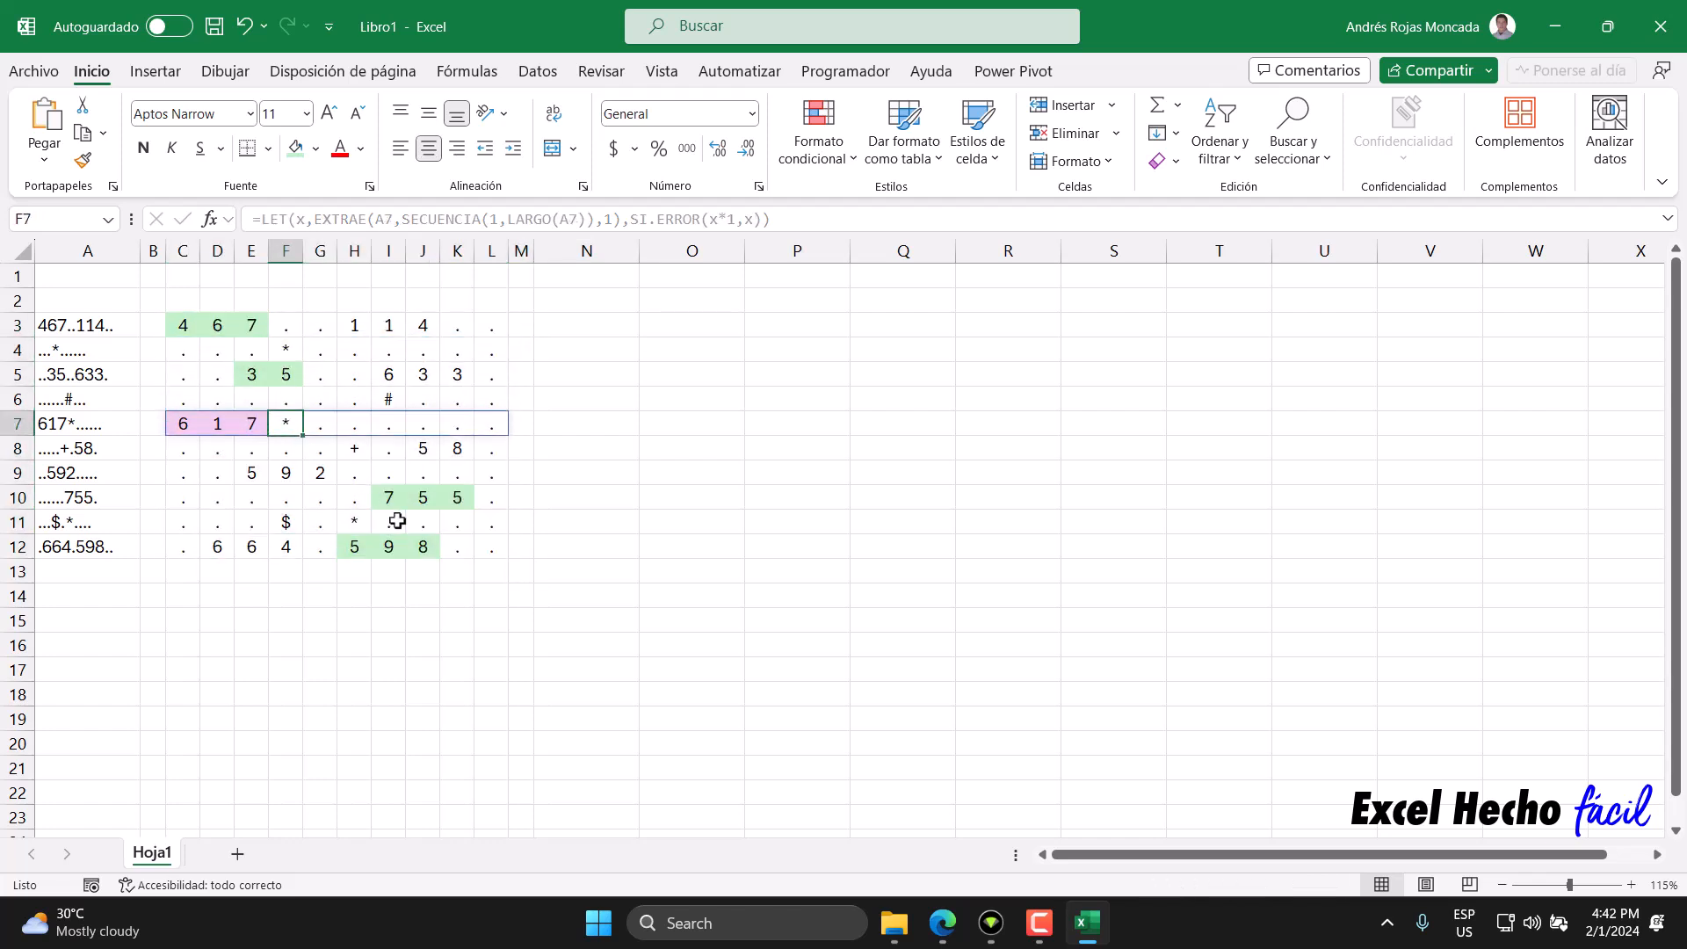
left_click(361, 520)
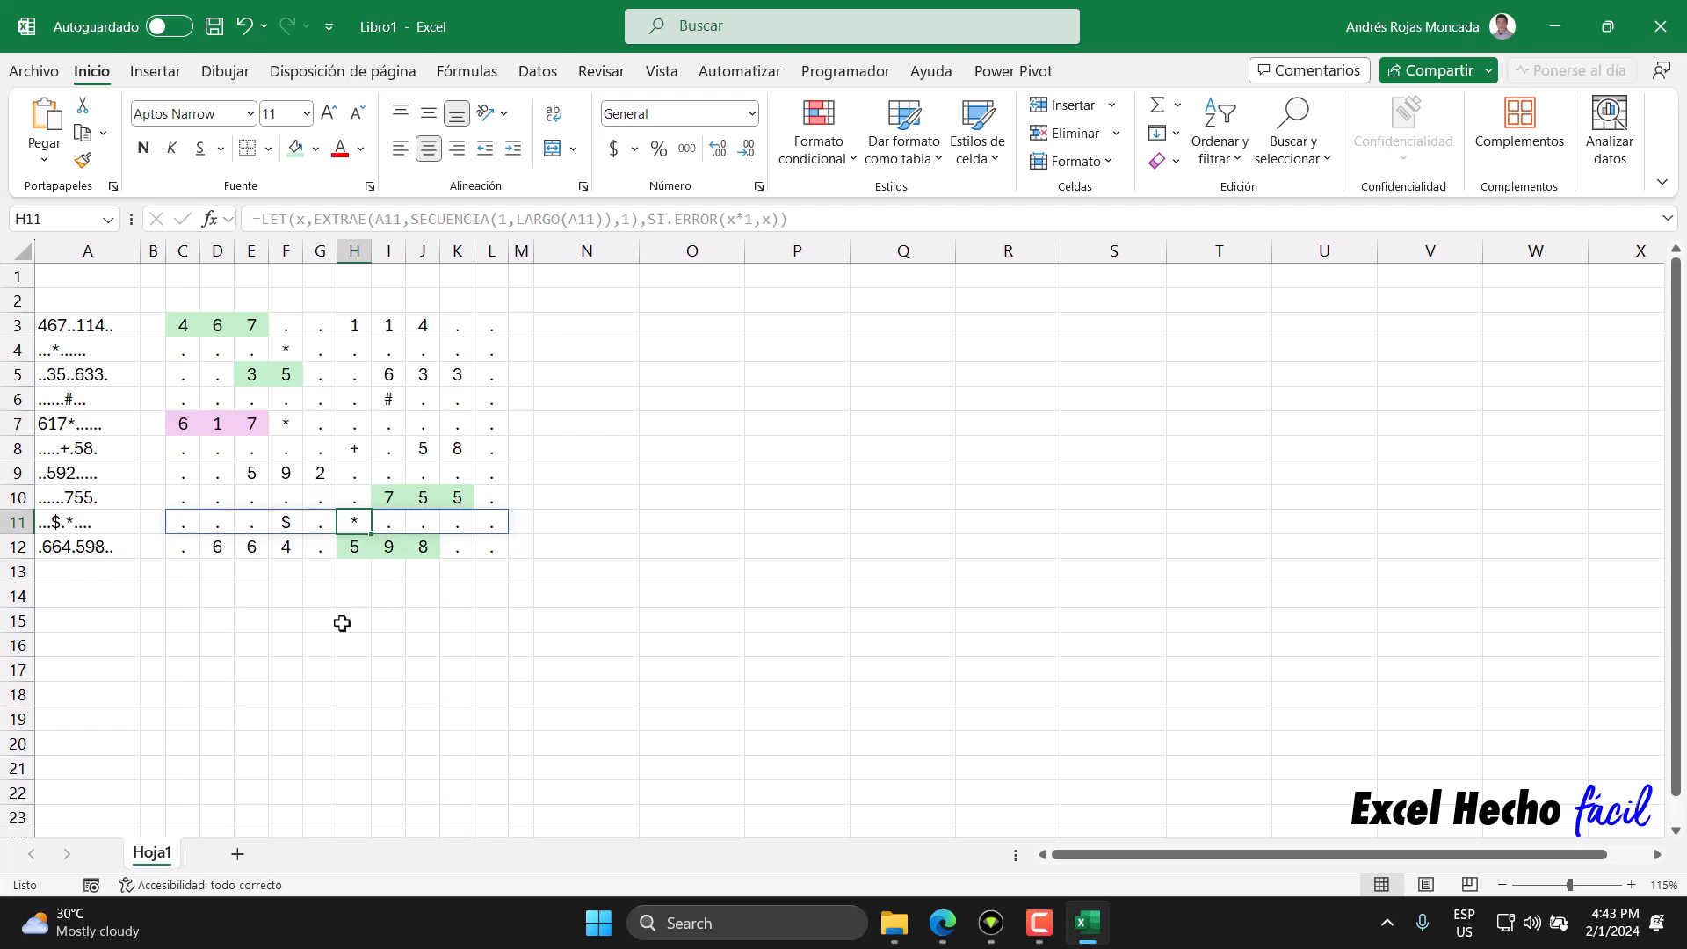
Create a sample gear in G16: a centred, bold white asterisk on a dark blue fill.
left_click(323, 648)
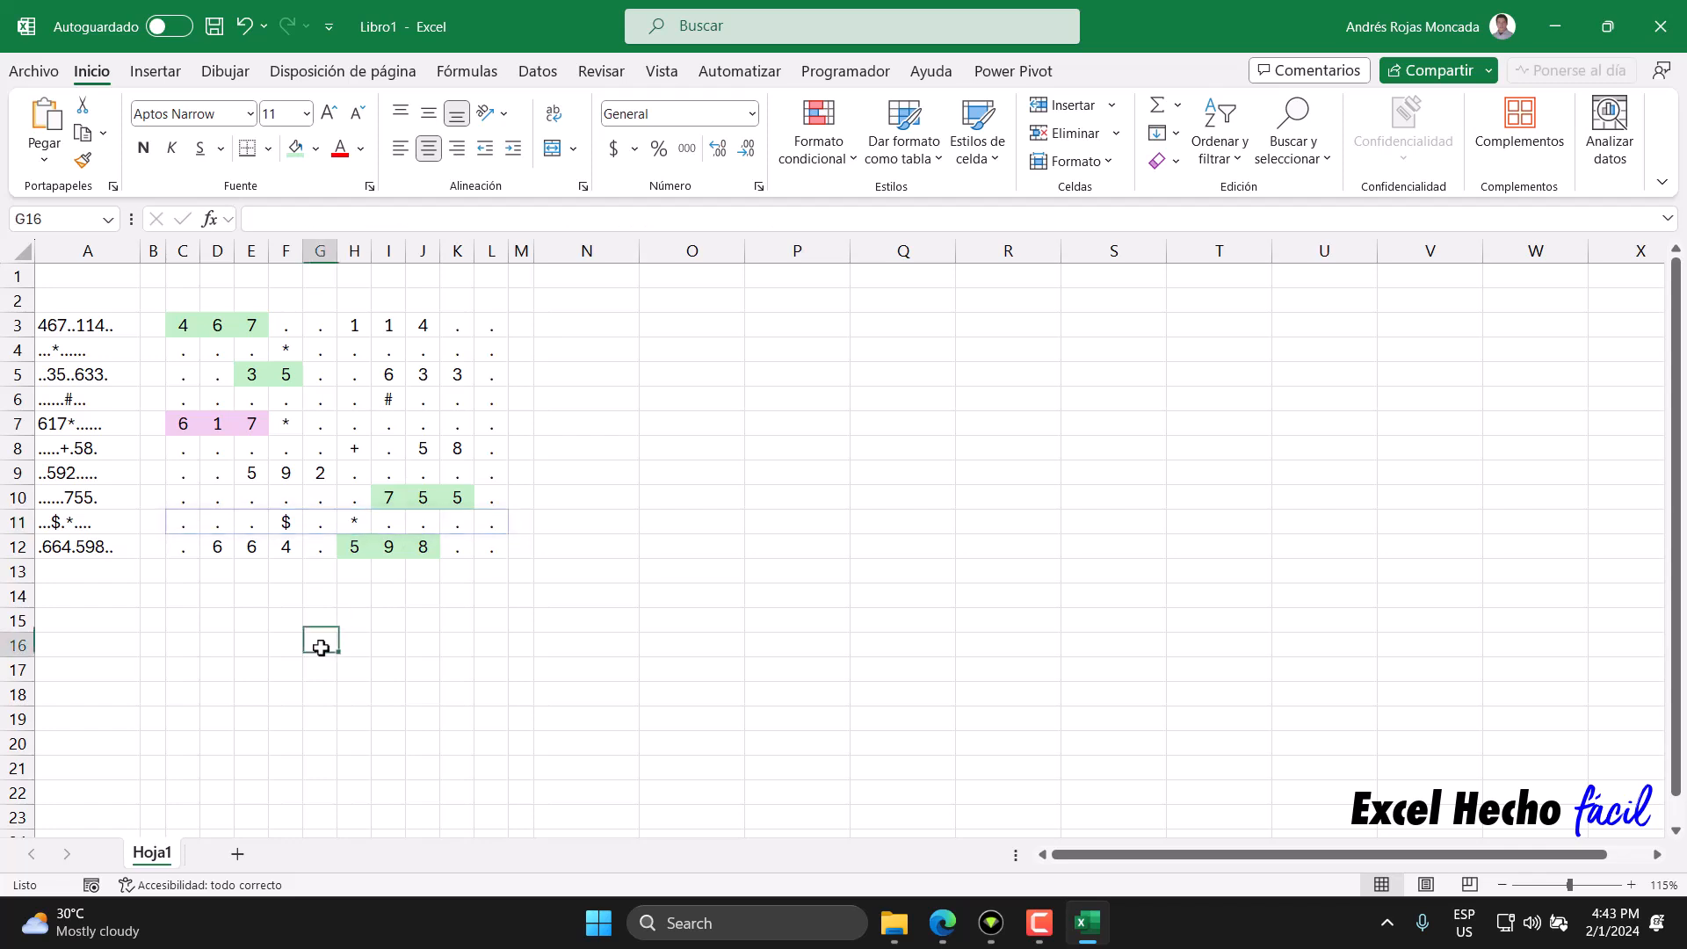
left_click(316, 149)
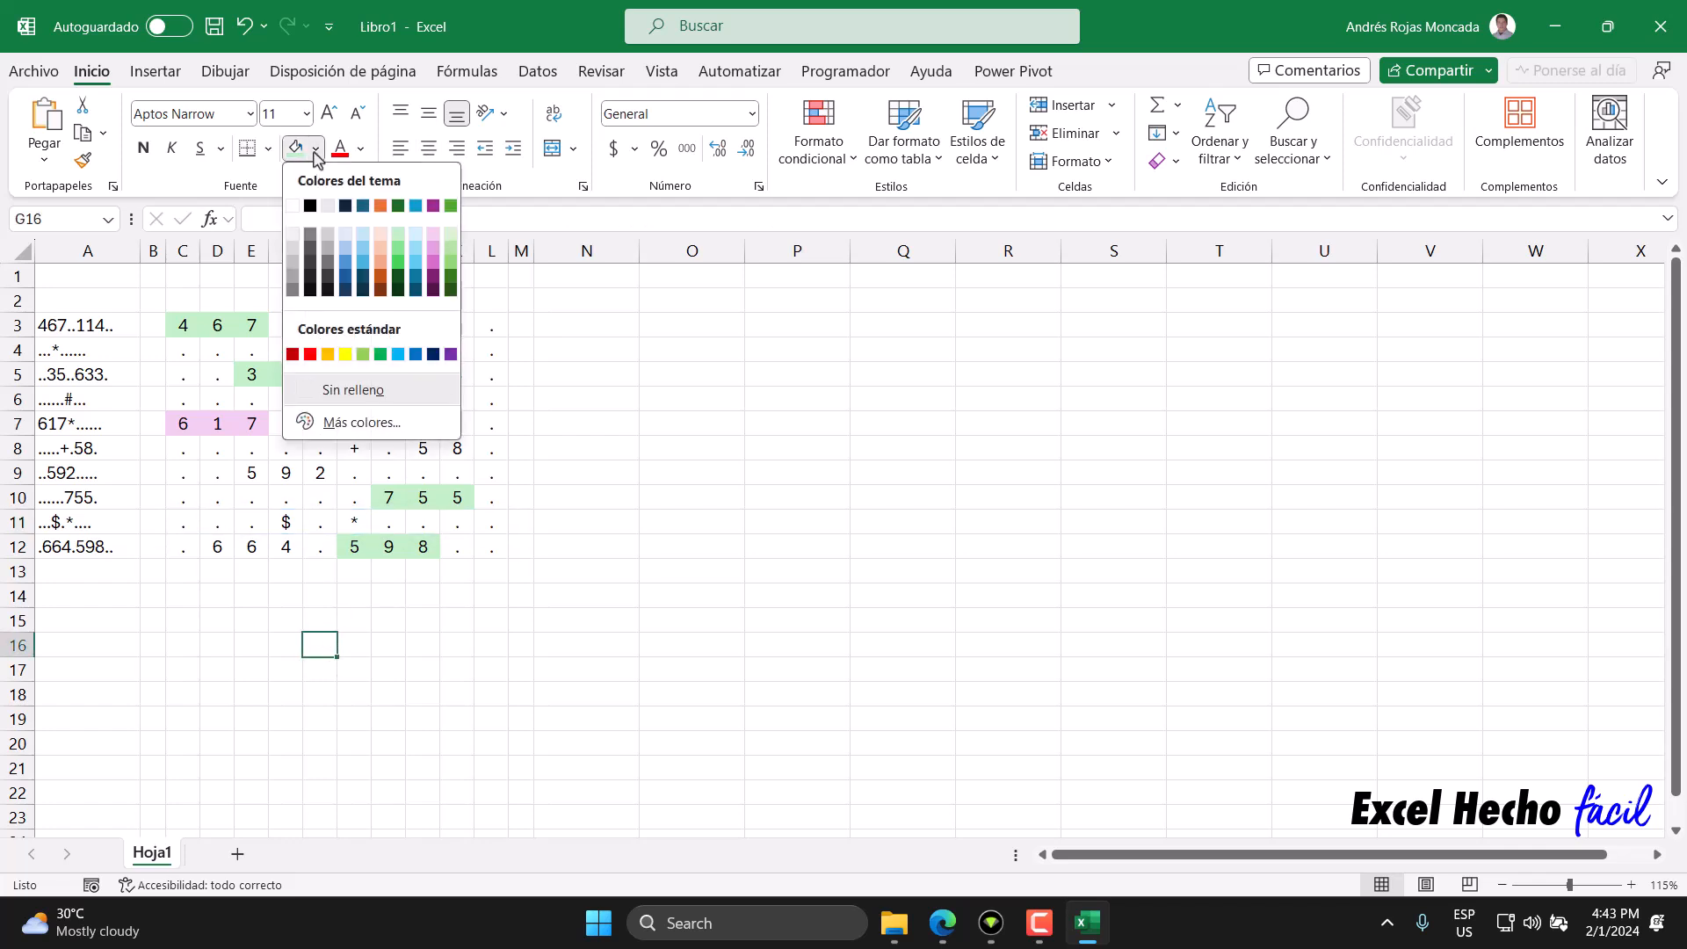
left_click(344, 207)
left_click(321, 673)
left_click(320, 643)
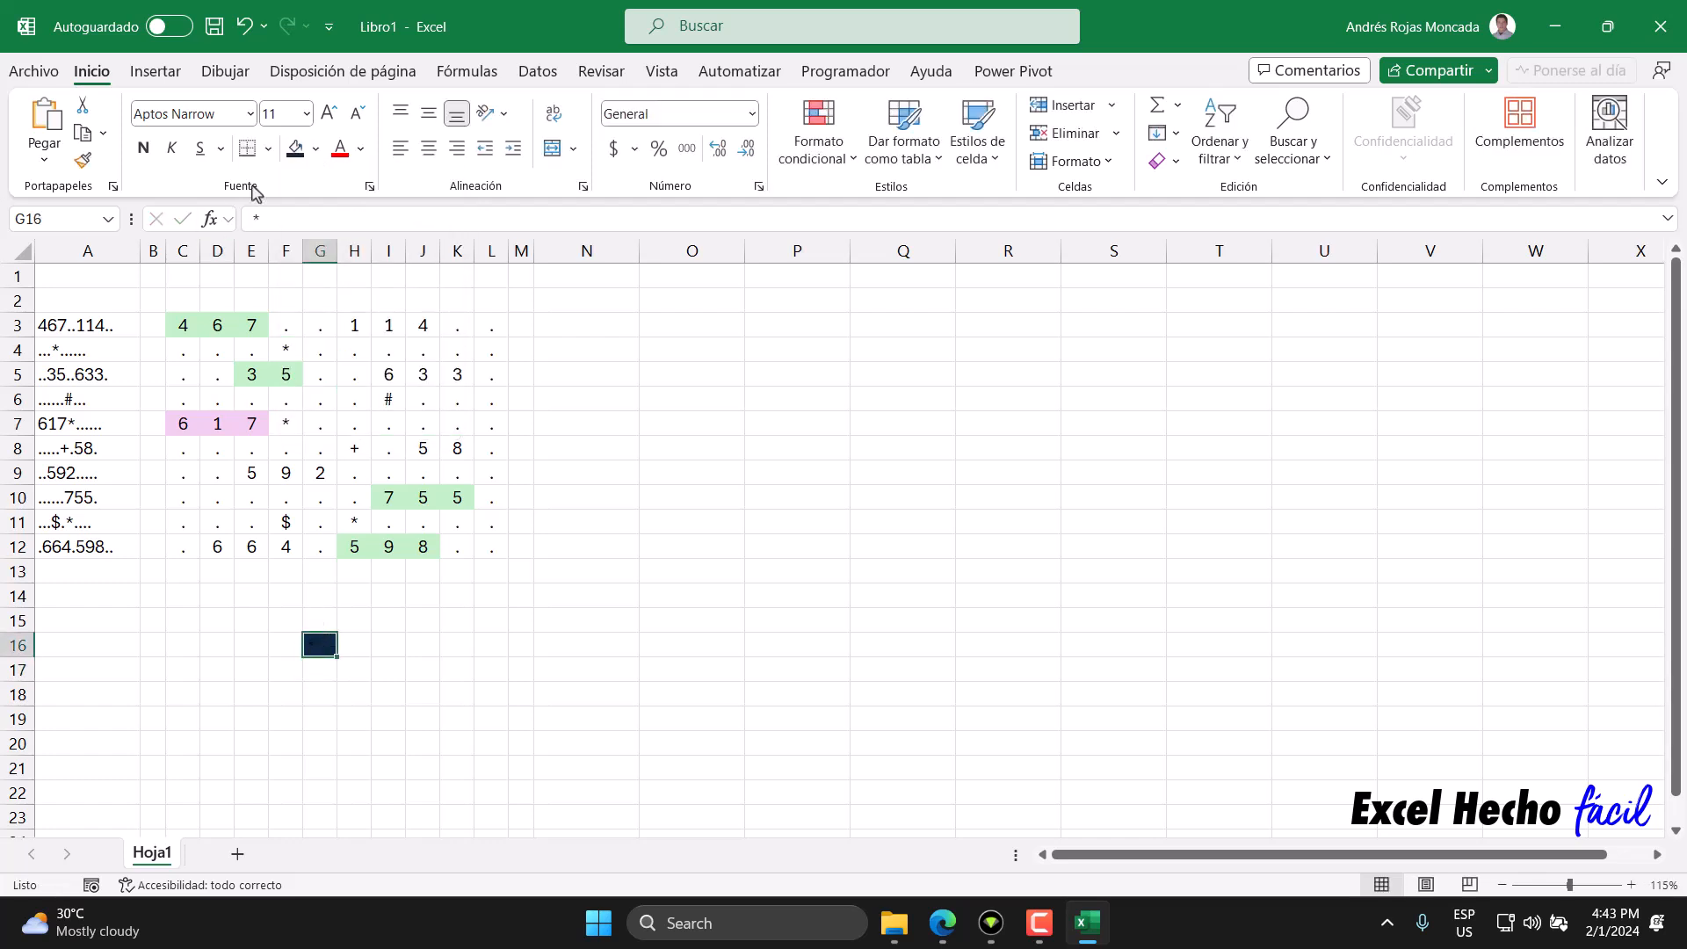
left_click(360, 148)
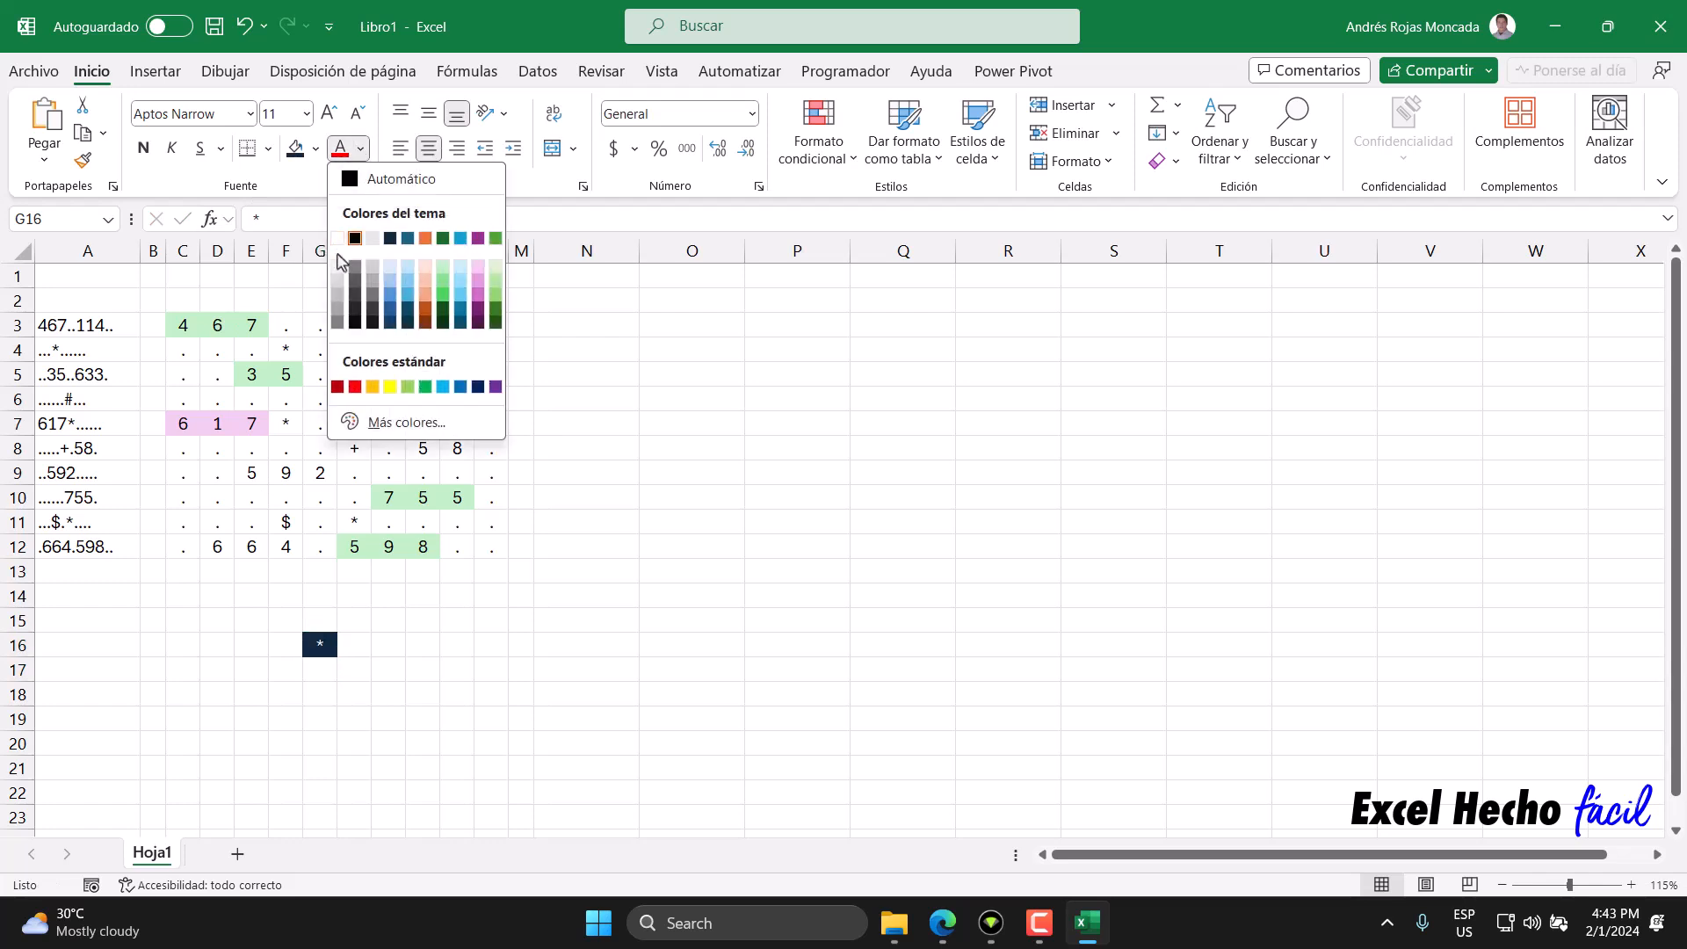
left_click(343, 239)
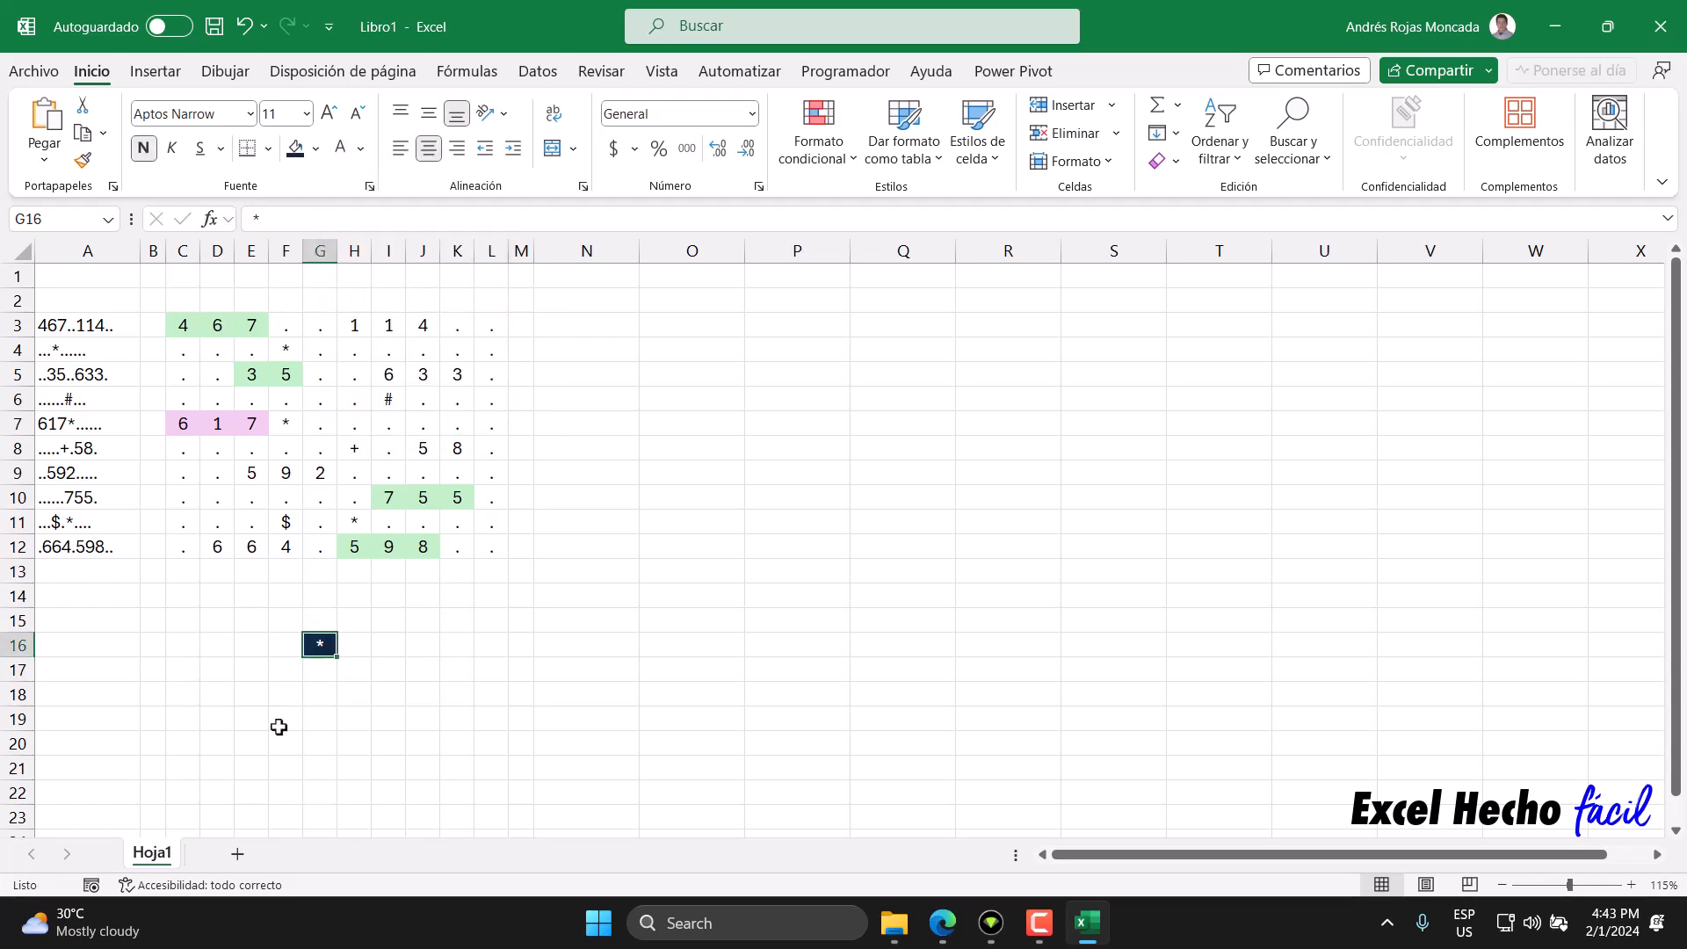
Shade the eight cells surrounding the sample asterisk in G16, within F15:H17, light pink.
left_click_drag(294, 621, 346, 621)
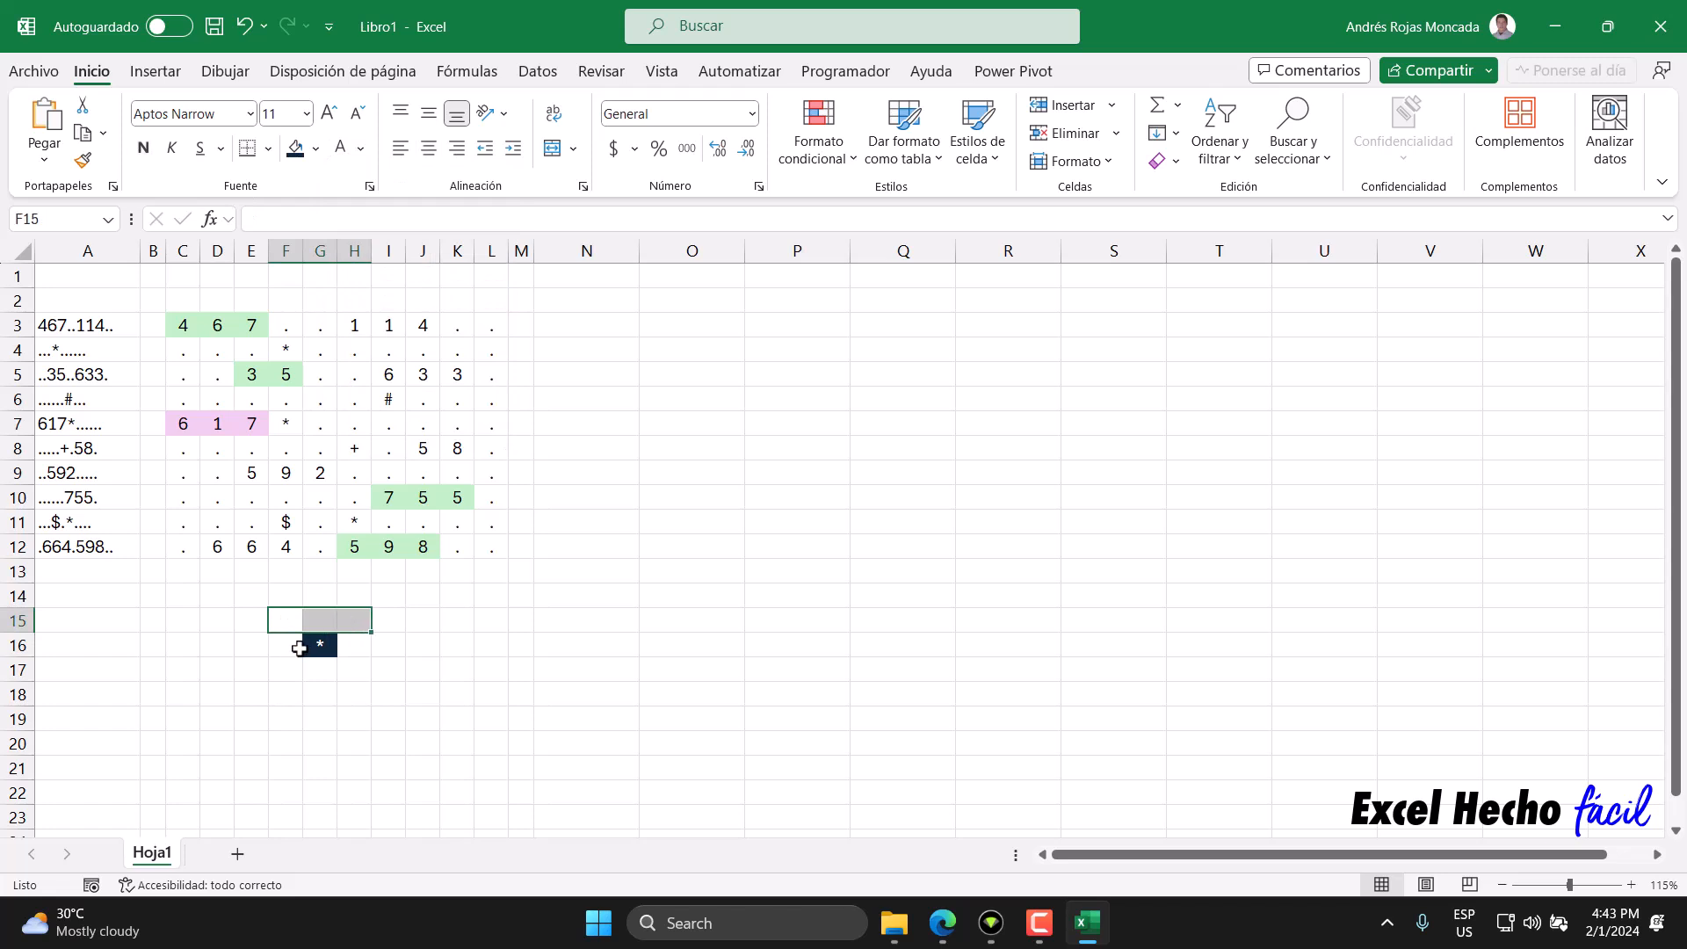
left_click(290, 648, "ctrl")
left_click(290, 675, "ctrl")
left_click(316, 670, "ctrl")
left_click(351, 673, "ctrl")
left_click(357, 640, "ctrl")
left_click(314, 147)
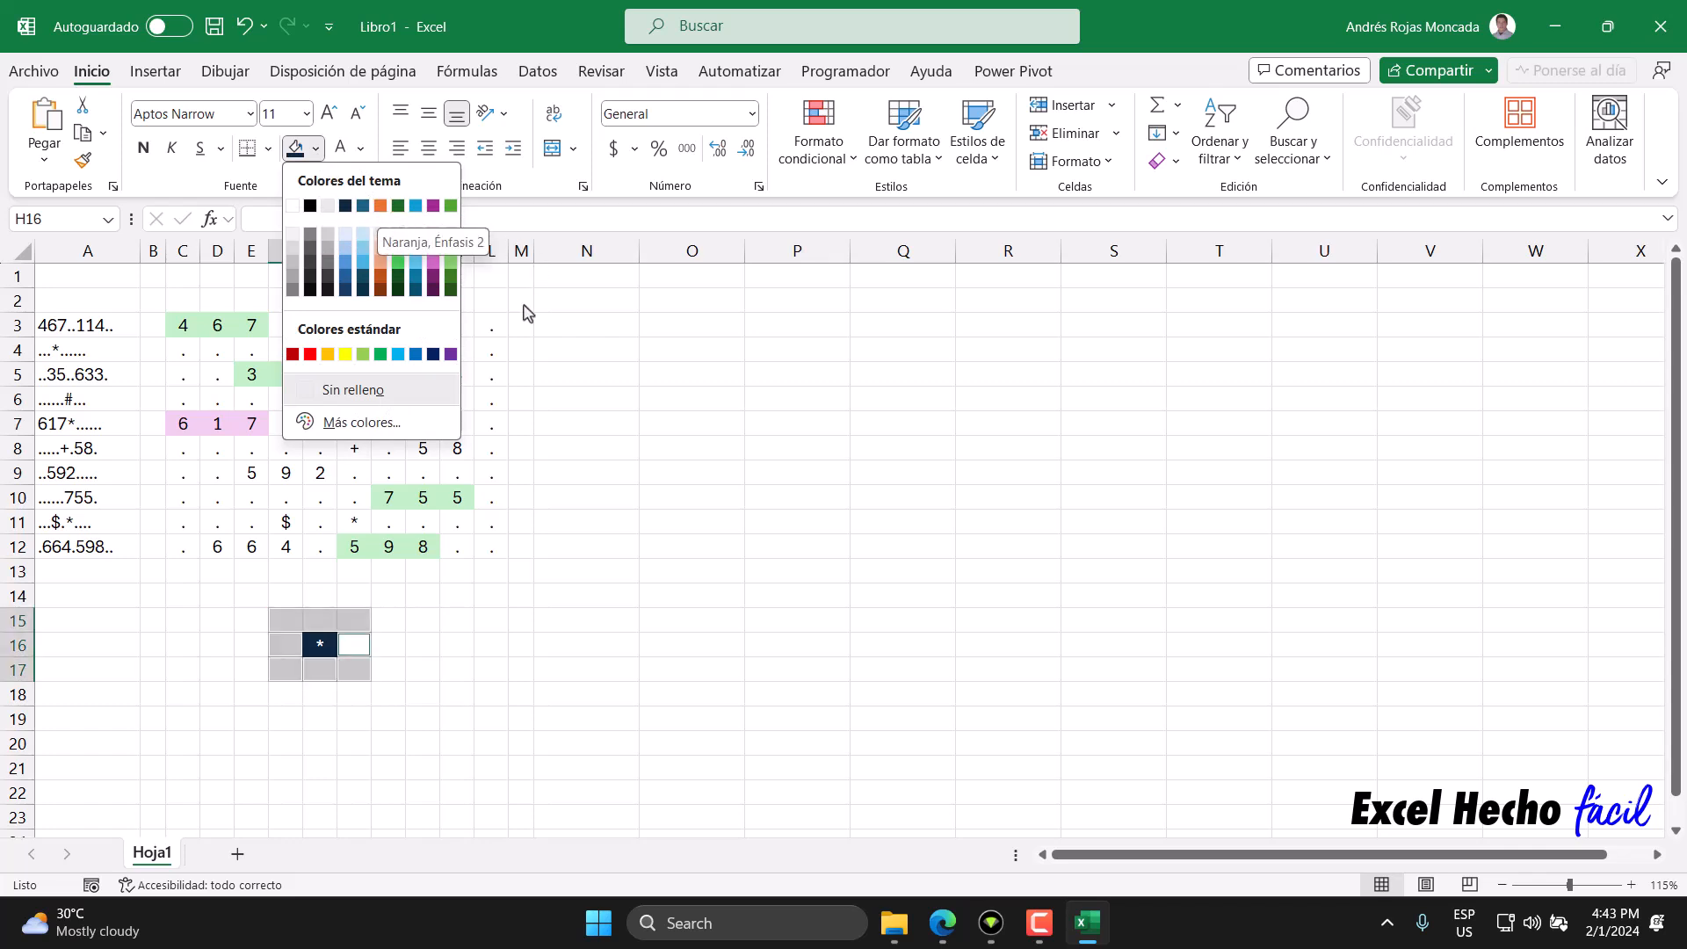
left_click(435, 236)
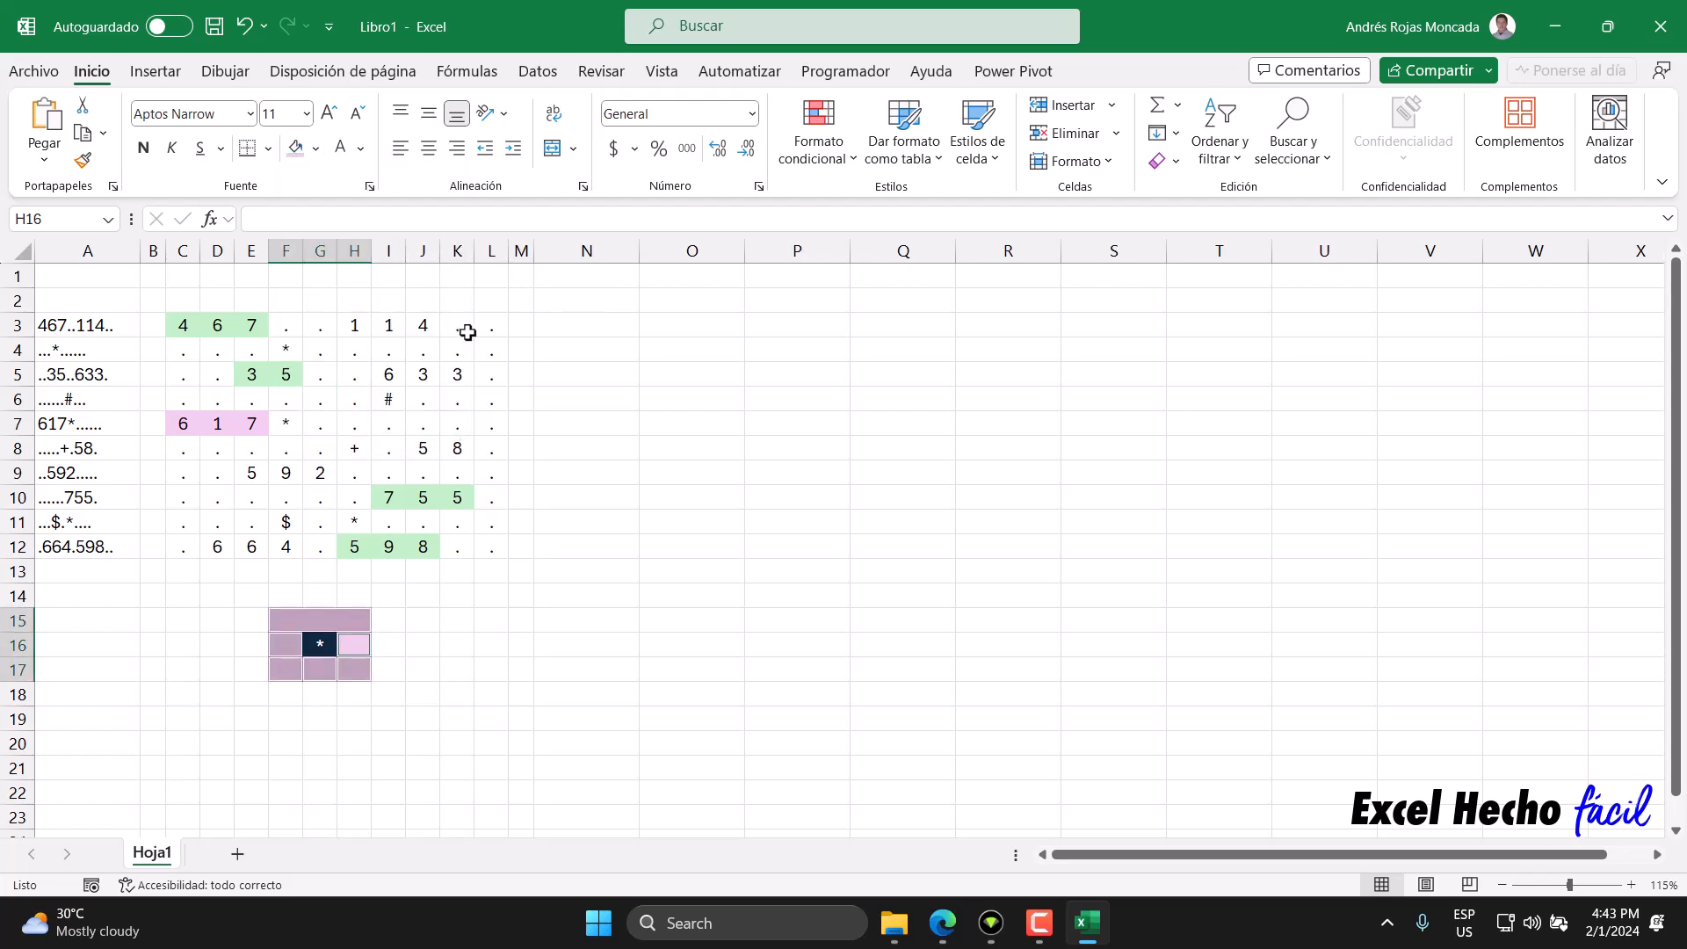
Shade the cells directly above, below and beside the sample asterisk (G15, G17, F16 and H16) light green.
left_click(315, 650)
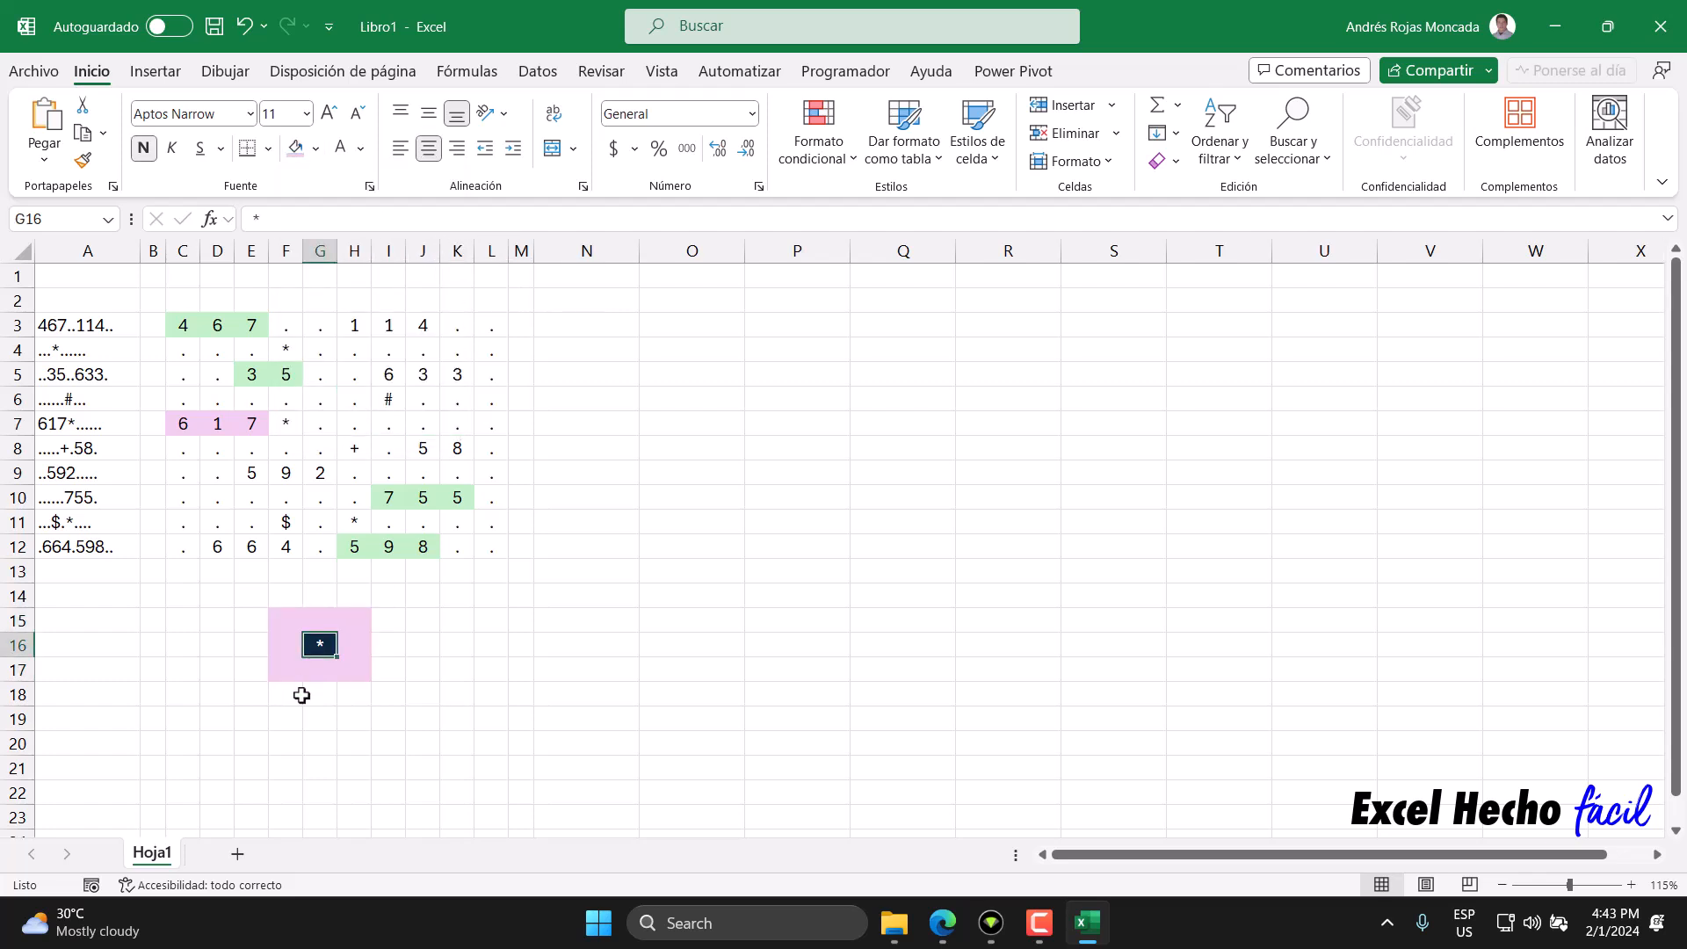
left_click(320, 620, "ctrl")
left_click(320, 669, "ctrl")
left_click(354, 645, "ctrl")
left_click(290, 645, "ctrl")
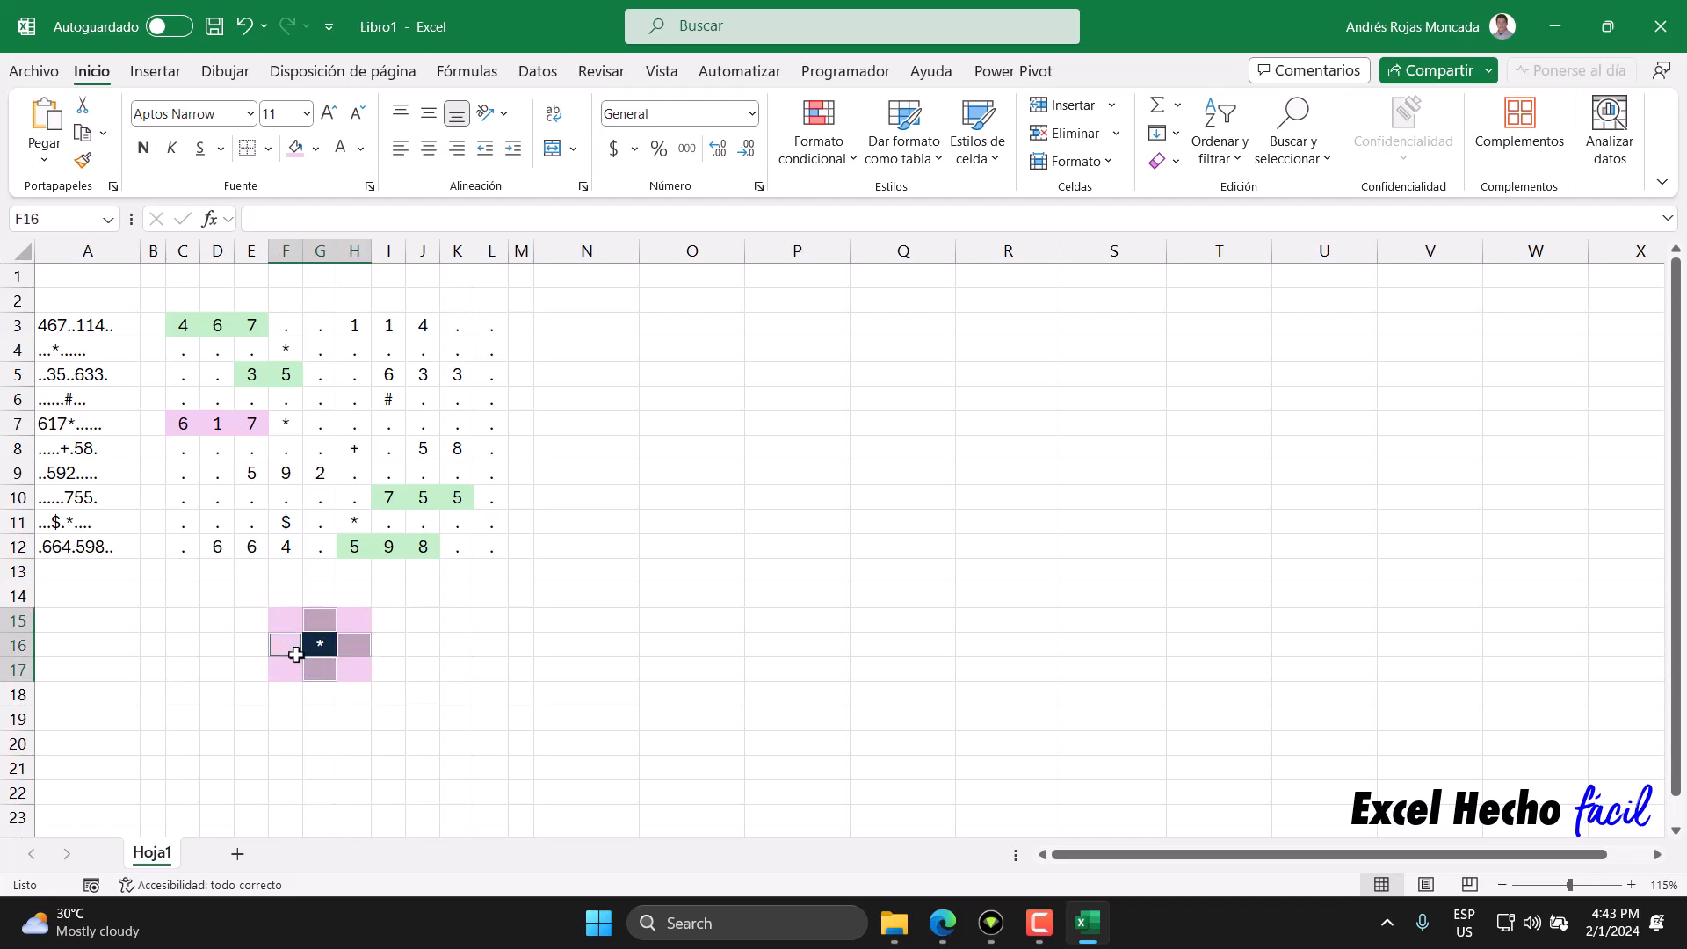
left_click(315, 147)
left_click(398, 234)
left_click(285, 720)
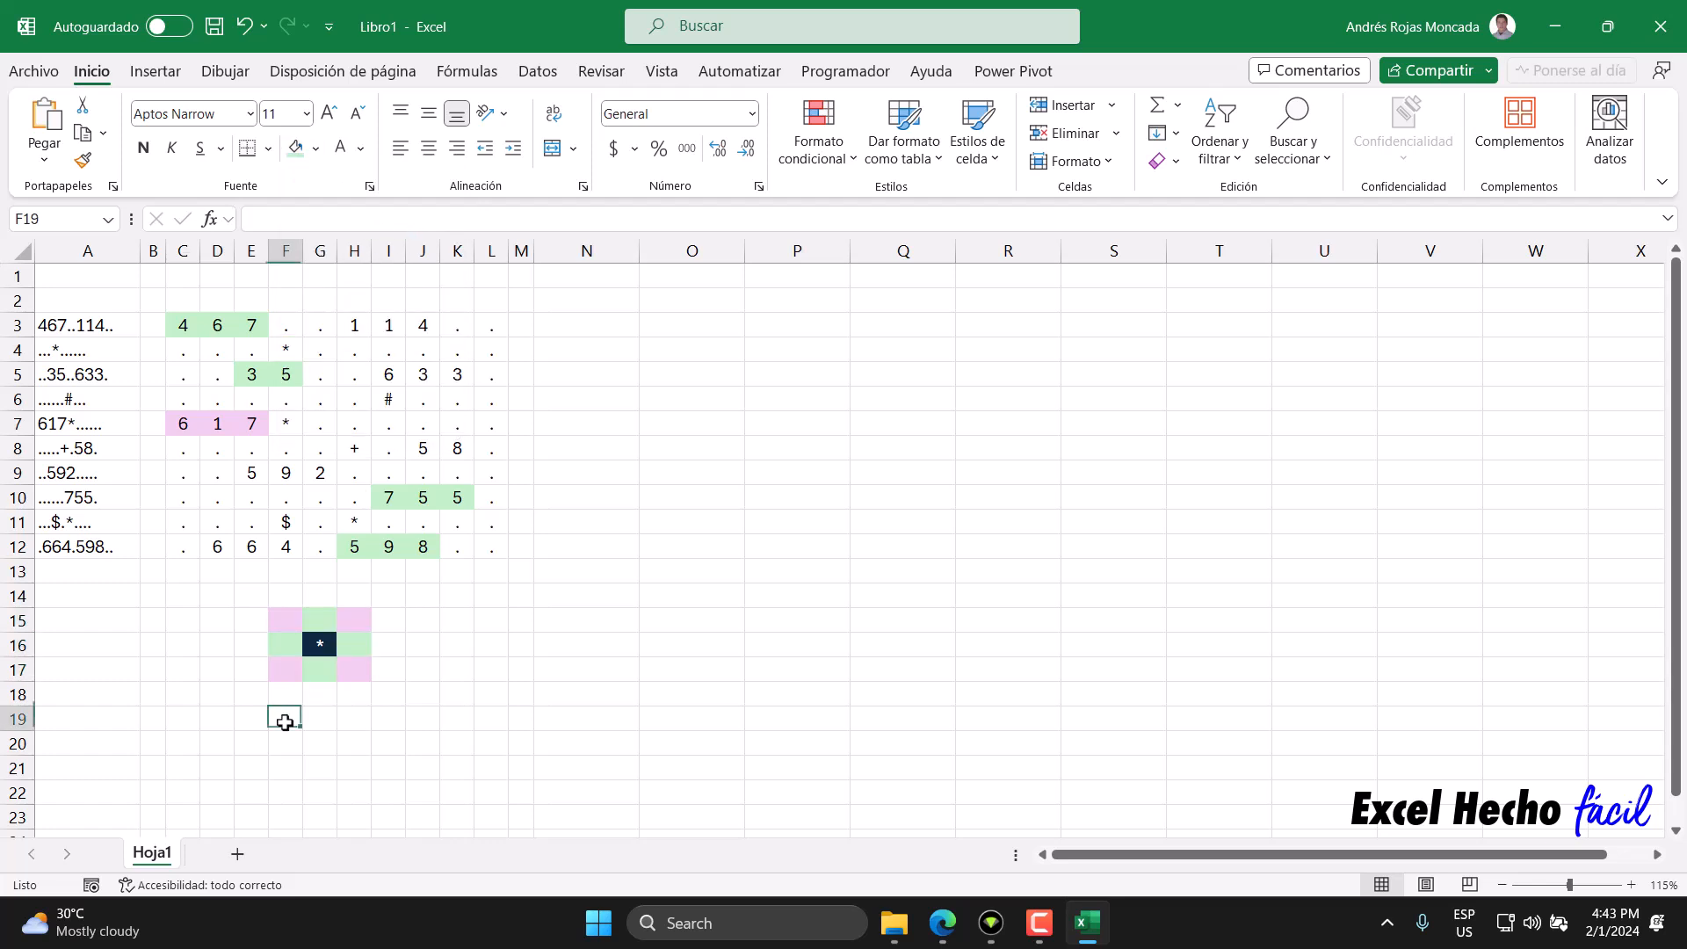
Examine row 15 above the sample asterisk, tracing how far a number could extend to either side of G15.
left_click(322, 620)
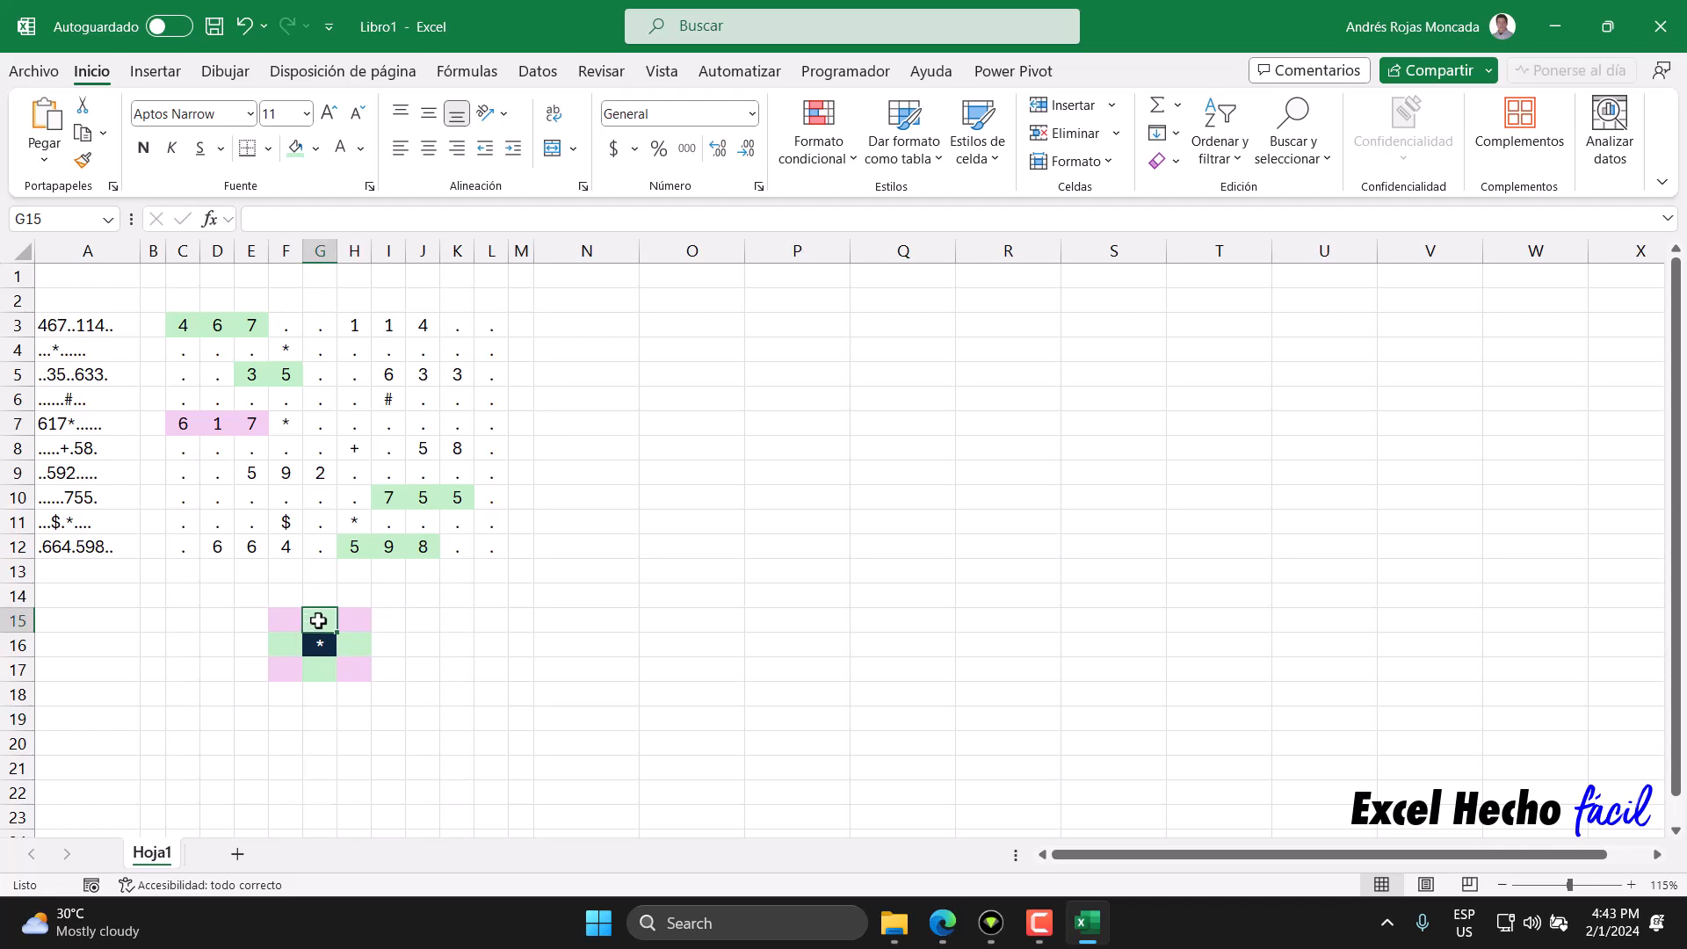
left_click_drag(317, 621, 212, 619)
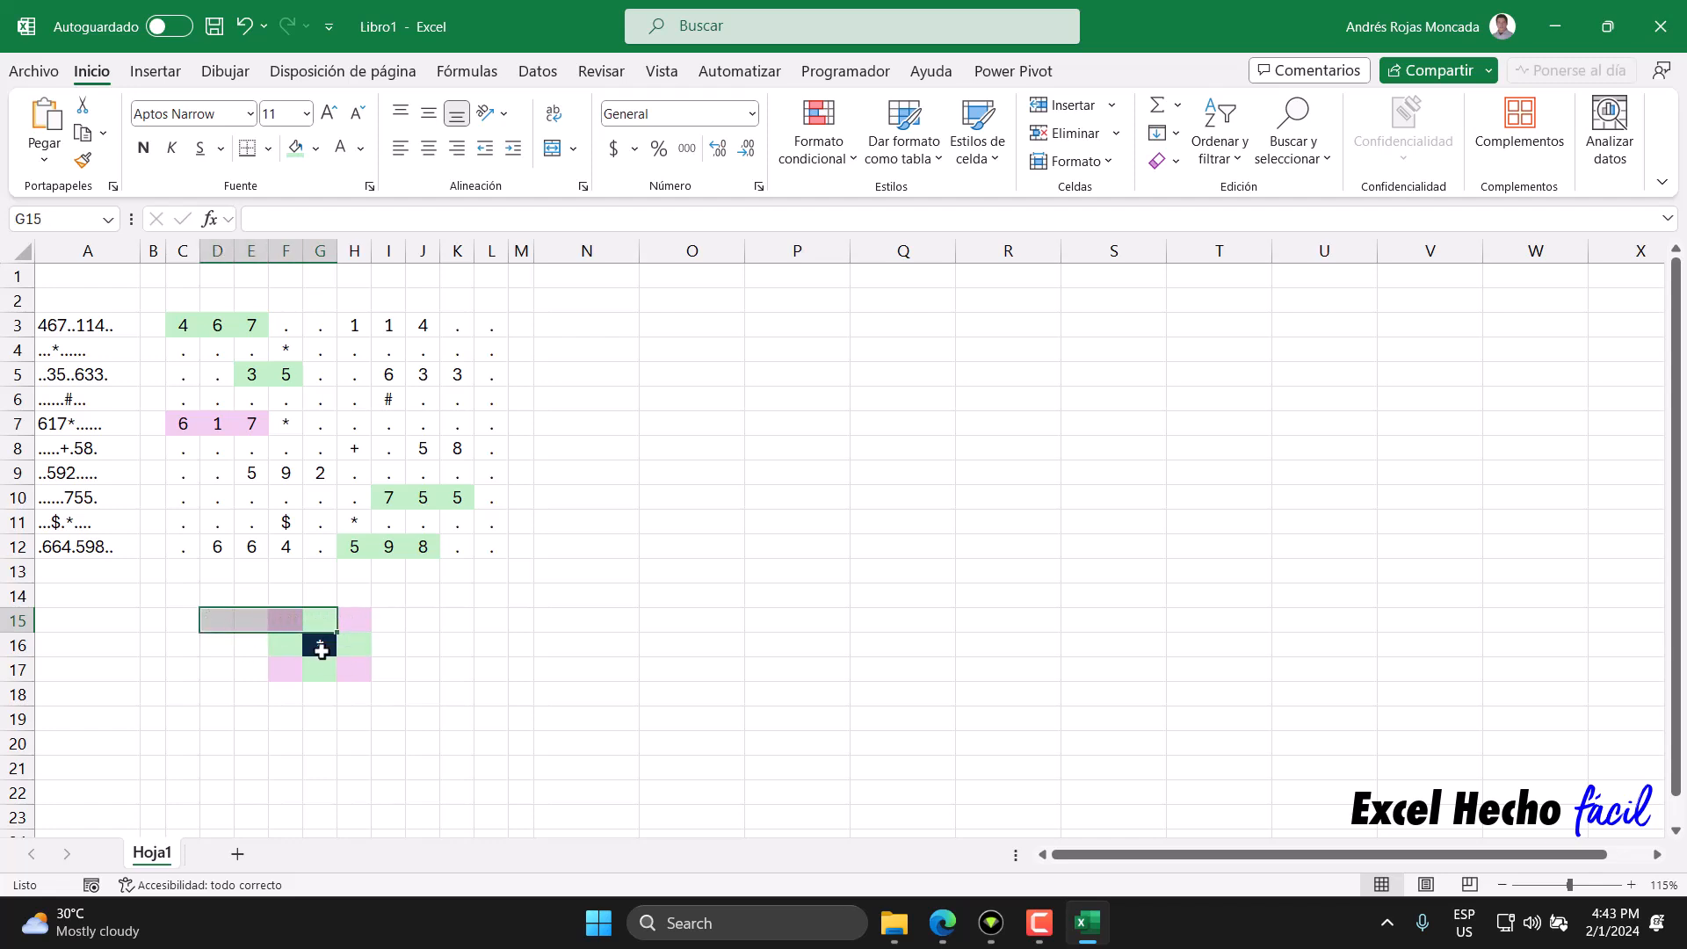
left_click_drag(352, 620, 459, 619)
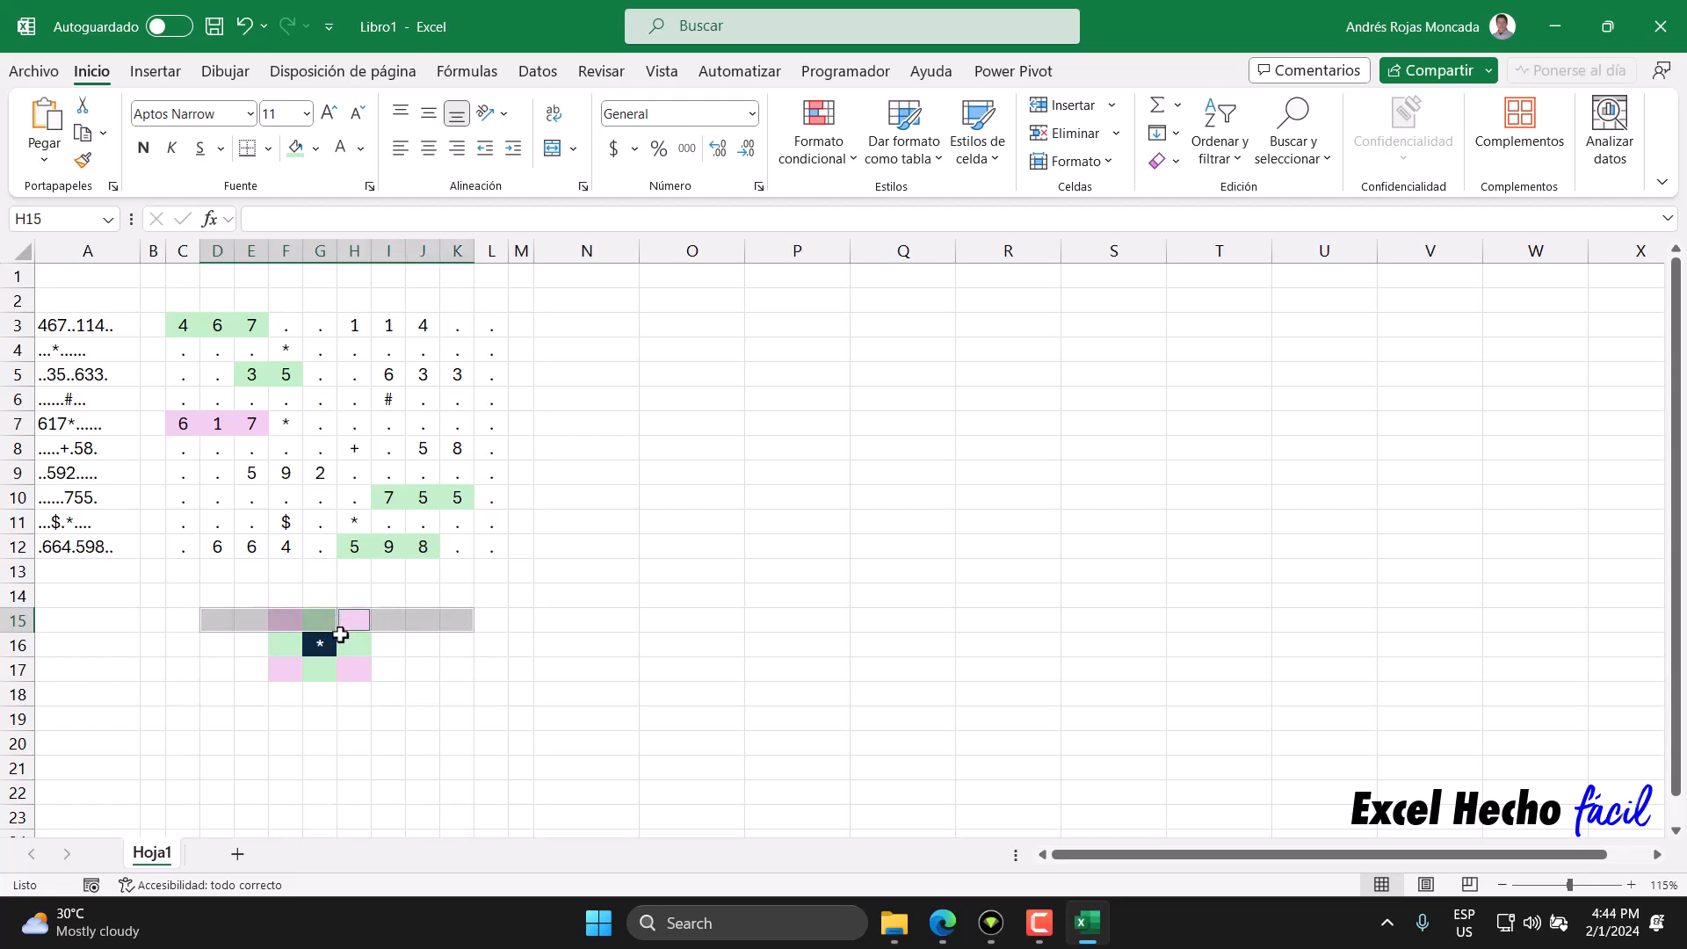
left_click(324, 621)
left_click_drag(324, 620, 177, 620)
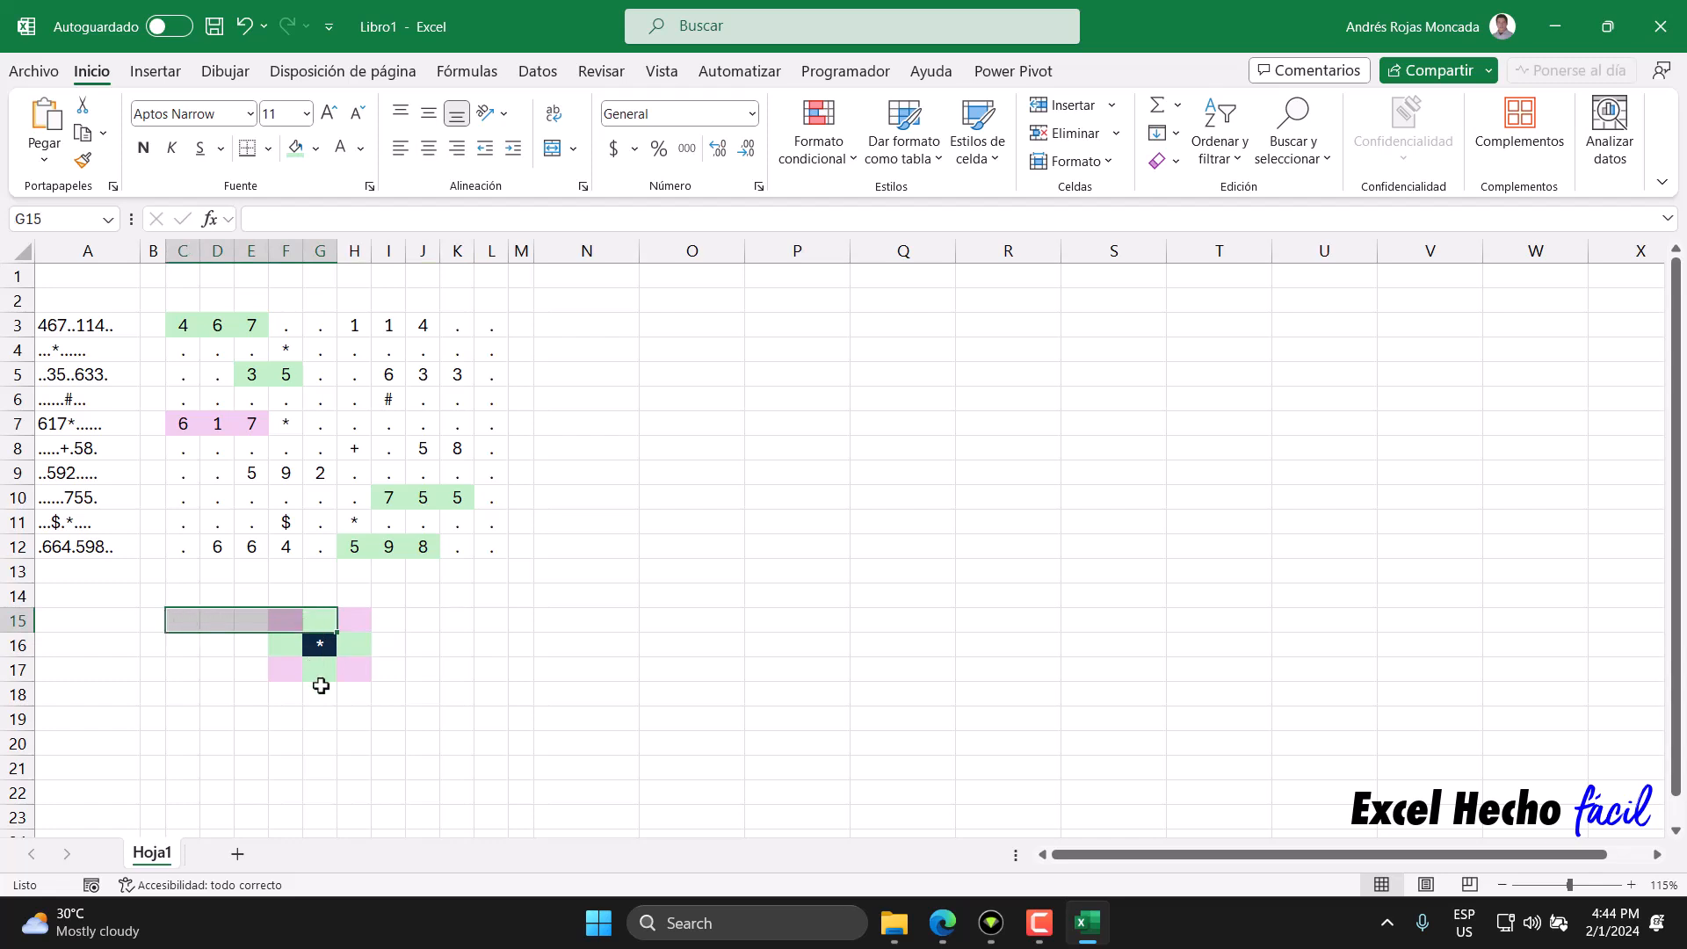
left_click(355, 620)
left_click_drag(355, 620, 497, 615)
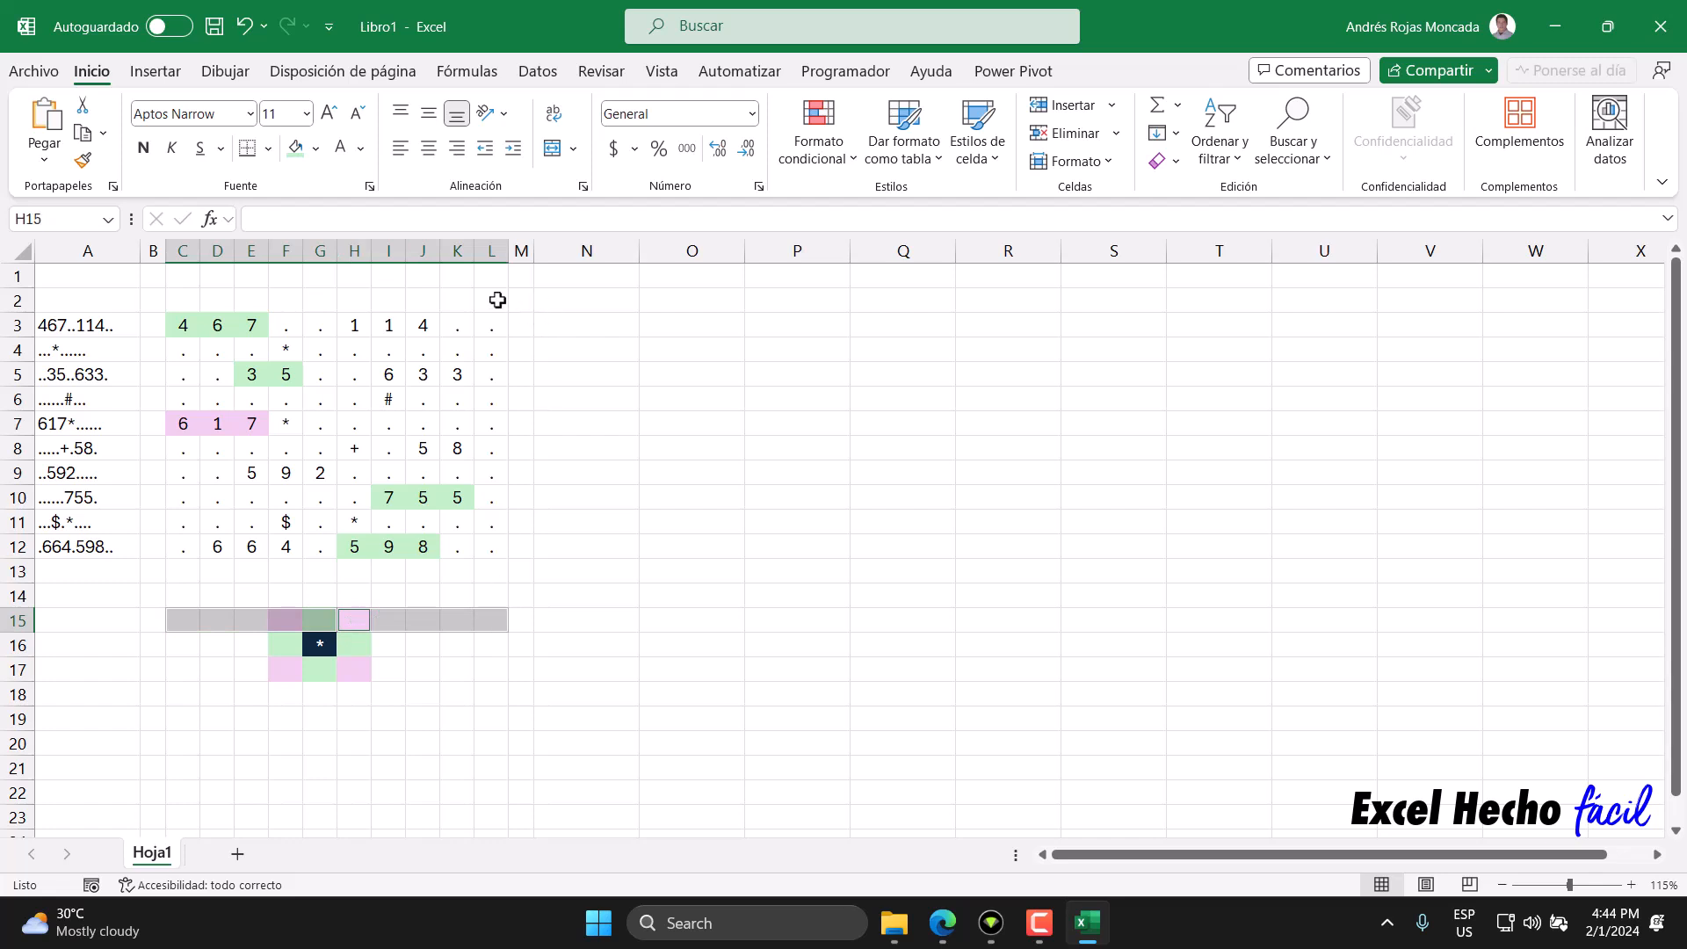
left_click(326, 620)
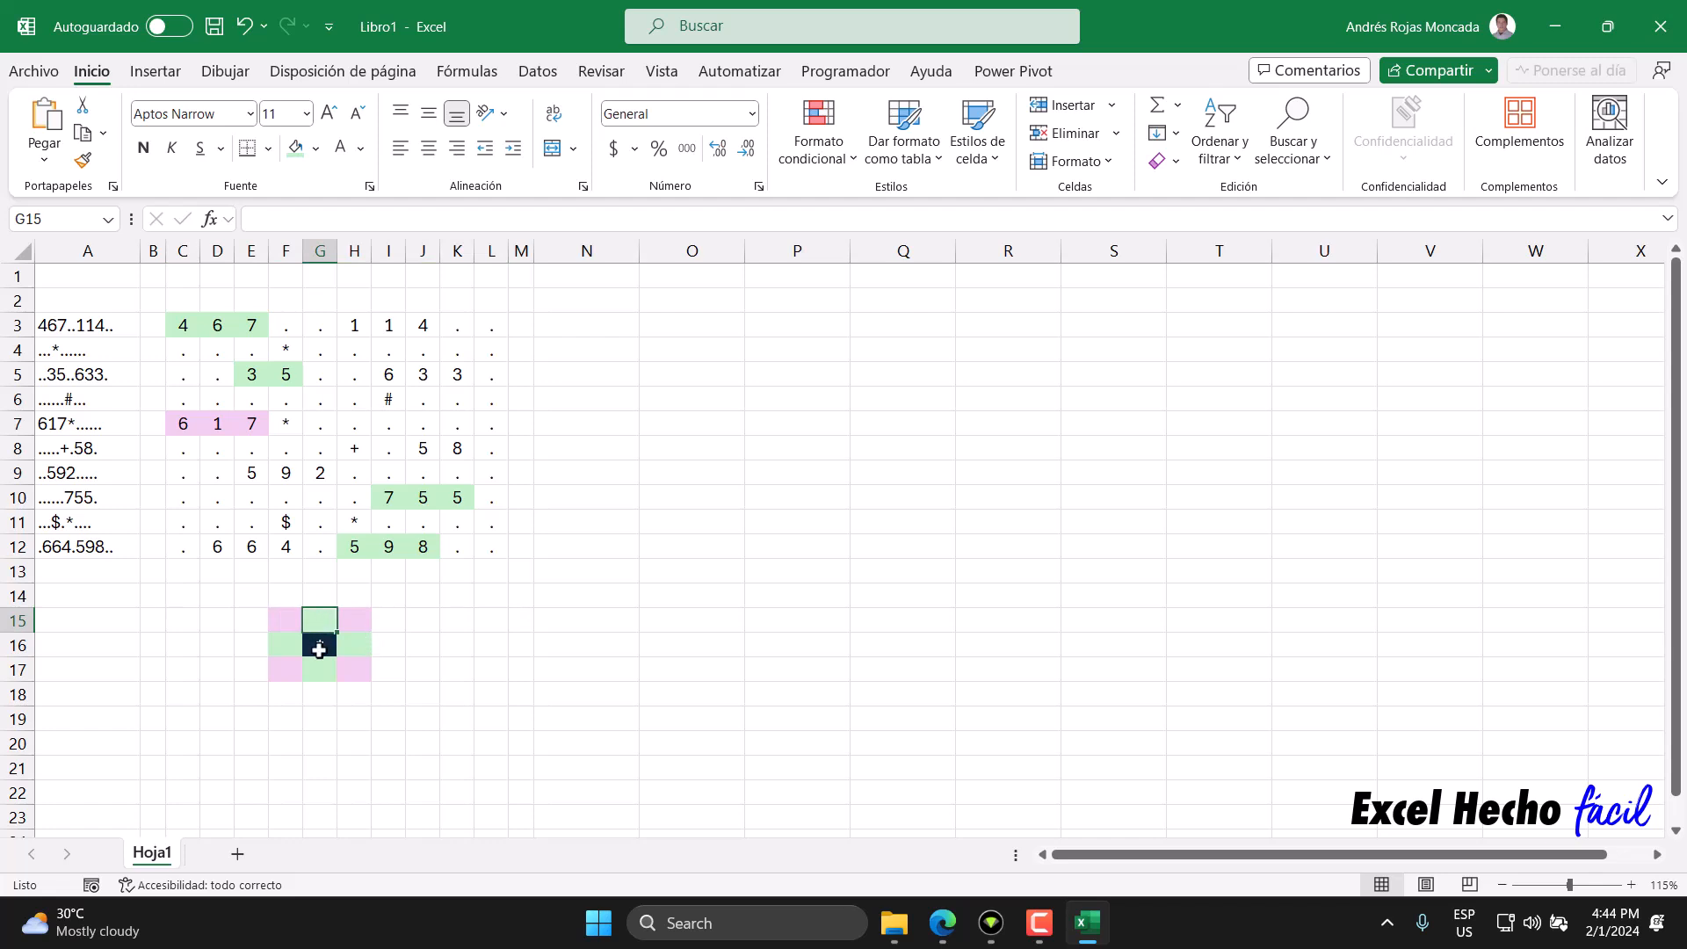
Compare the eight cells surrounding the asterisk in F4 with the sample's upper row, tracing possible number spans from F15, G15 and H15.
left_click(288, 349)
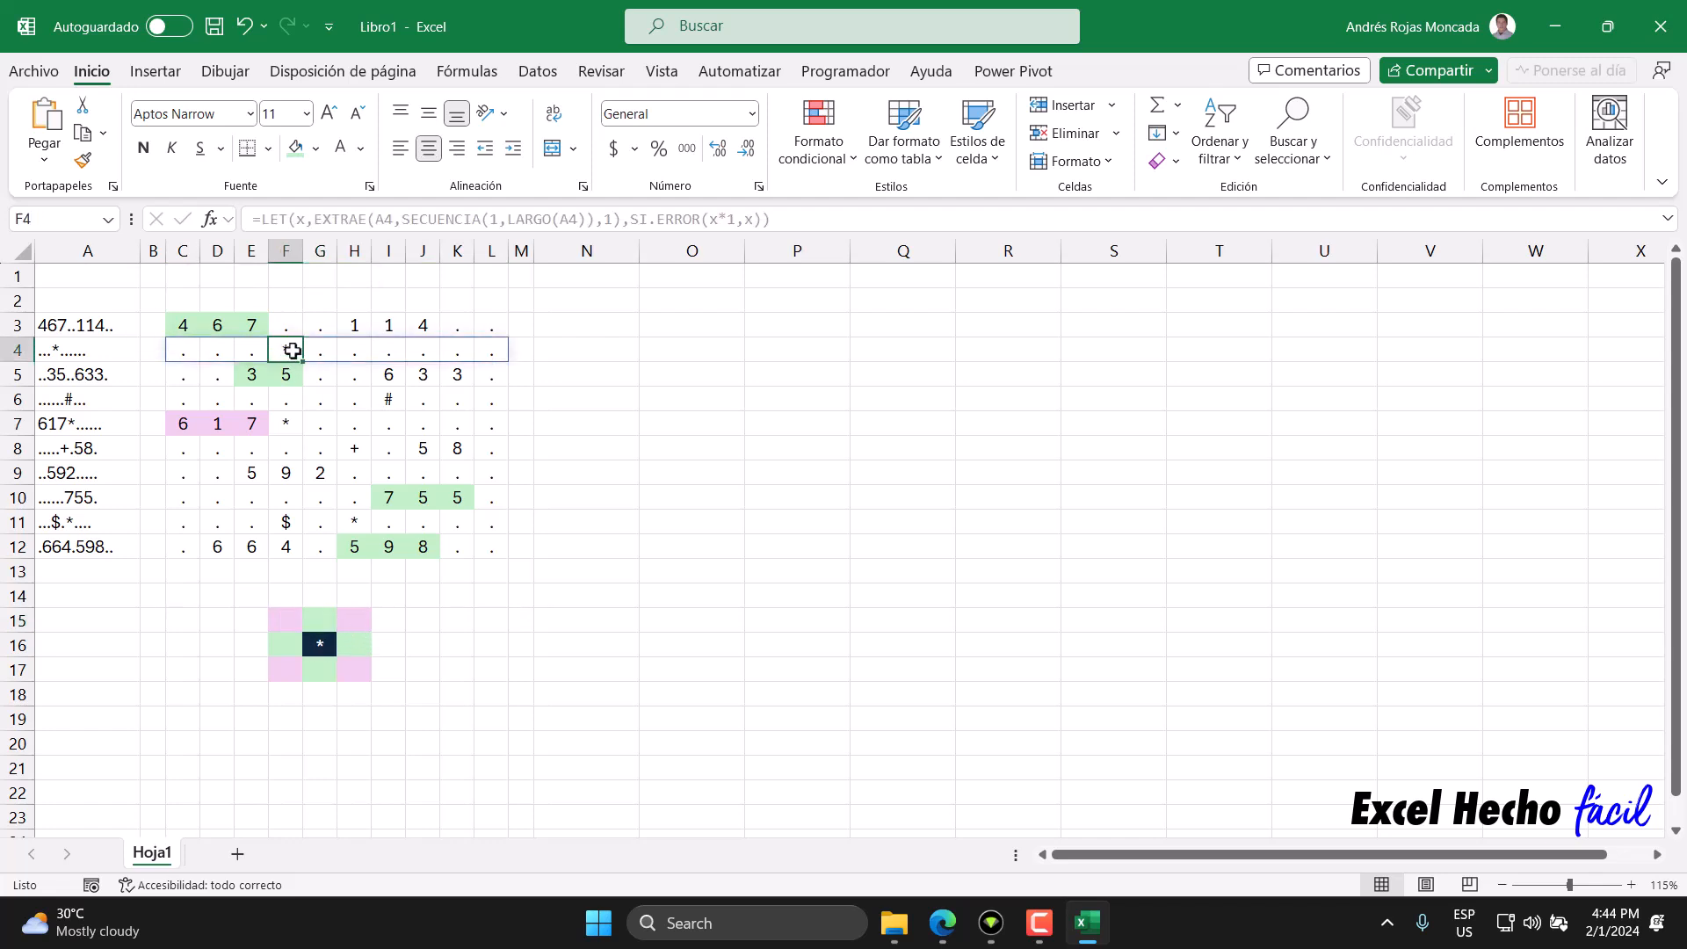
left_click_drag(255, 327, 254, 377)
left_click(286, 376, "ctrl")
left_click(320, 374, "ctrl")
left_click(322, 350, "ctrl")
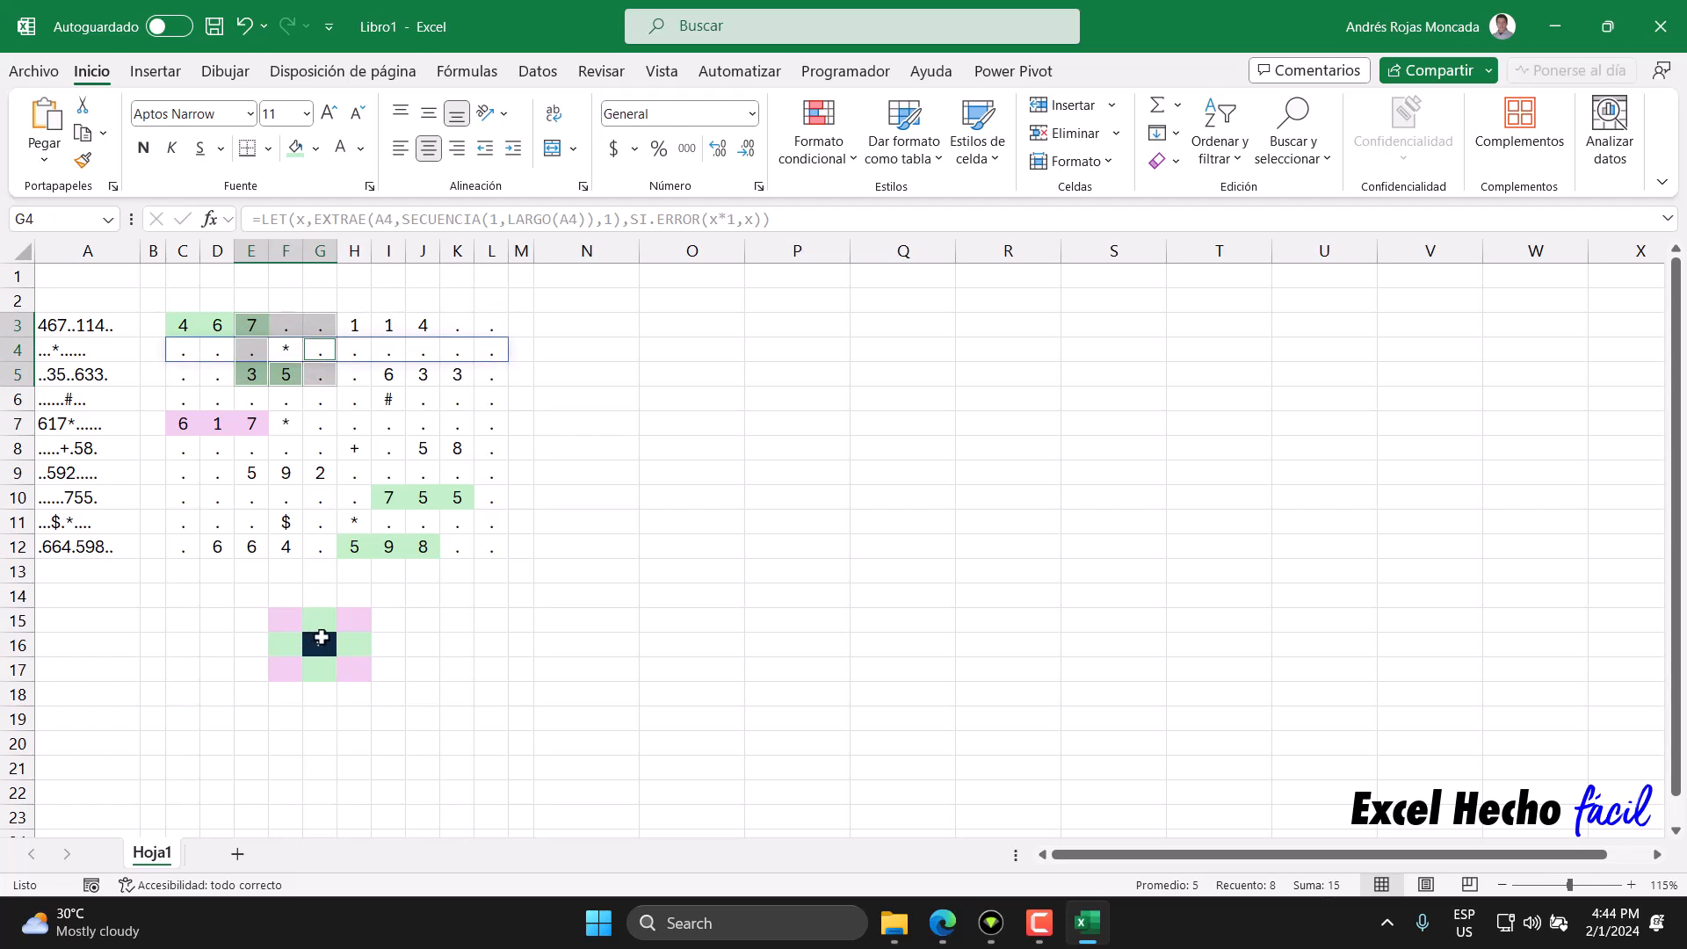
left_click(321, 621)
left_click_drag(285, 627, 186, 621)
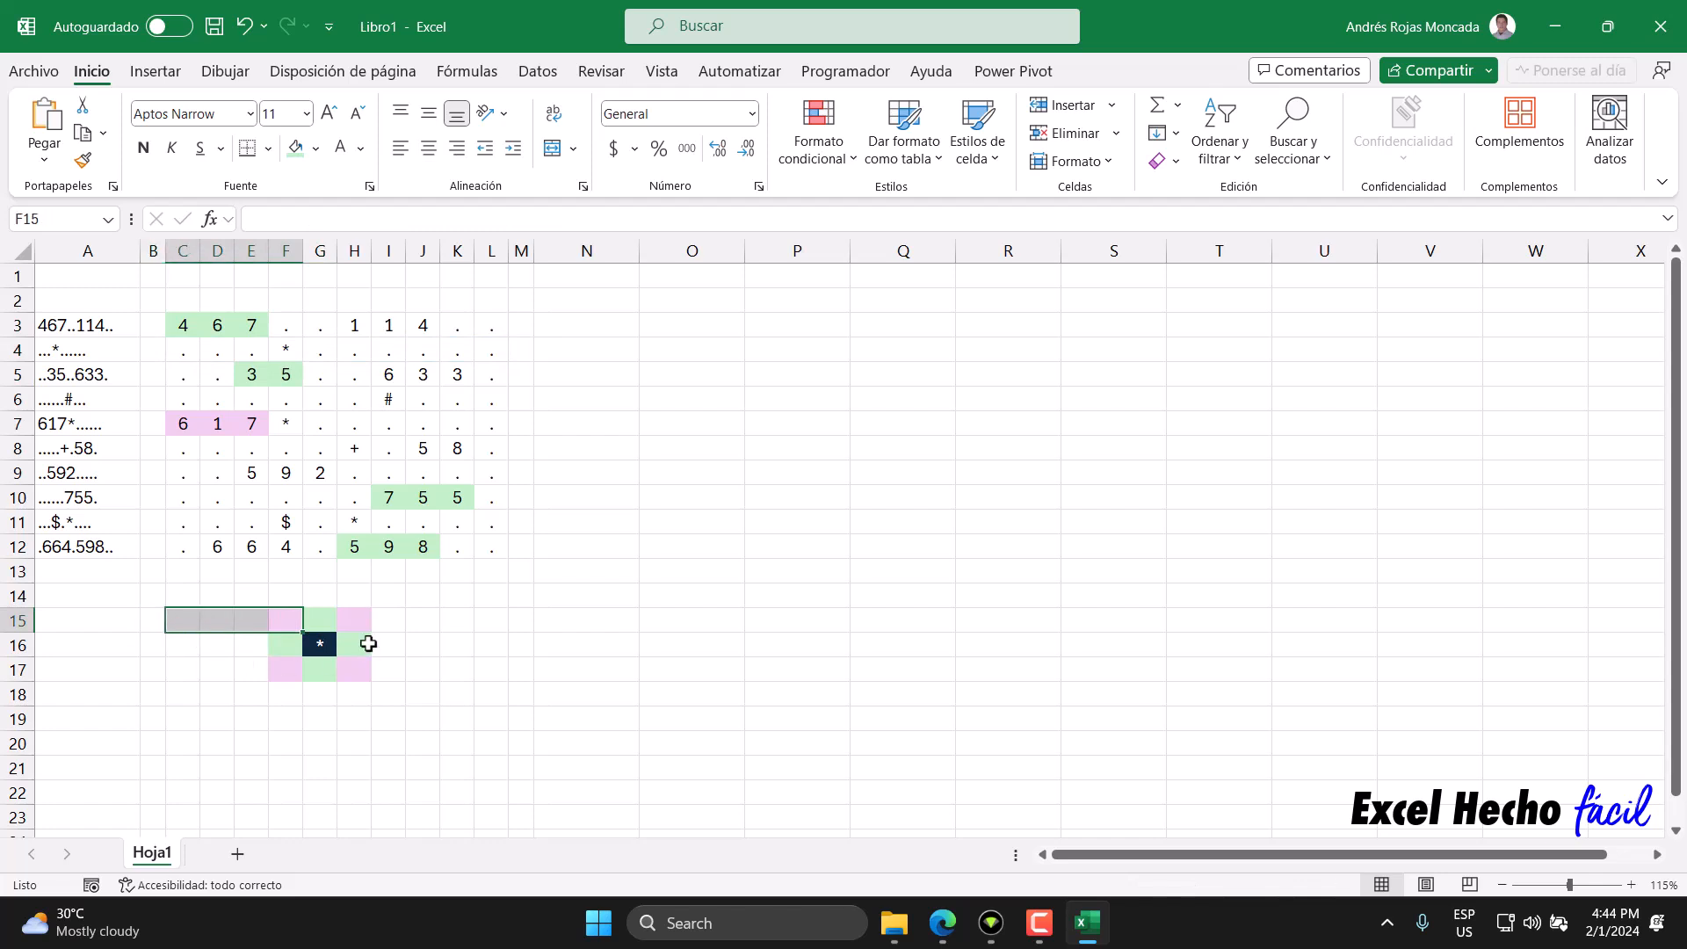
left_click_drag(350, 621, 484, 624)
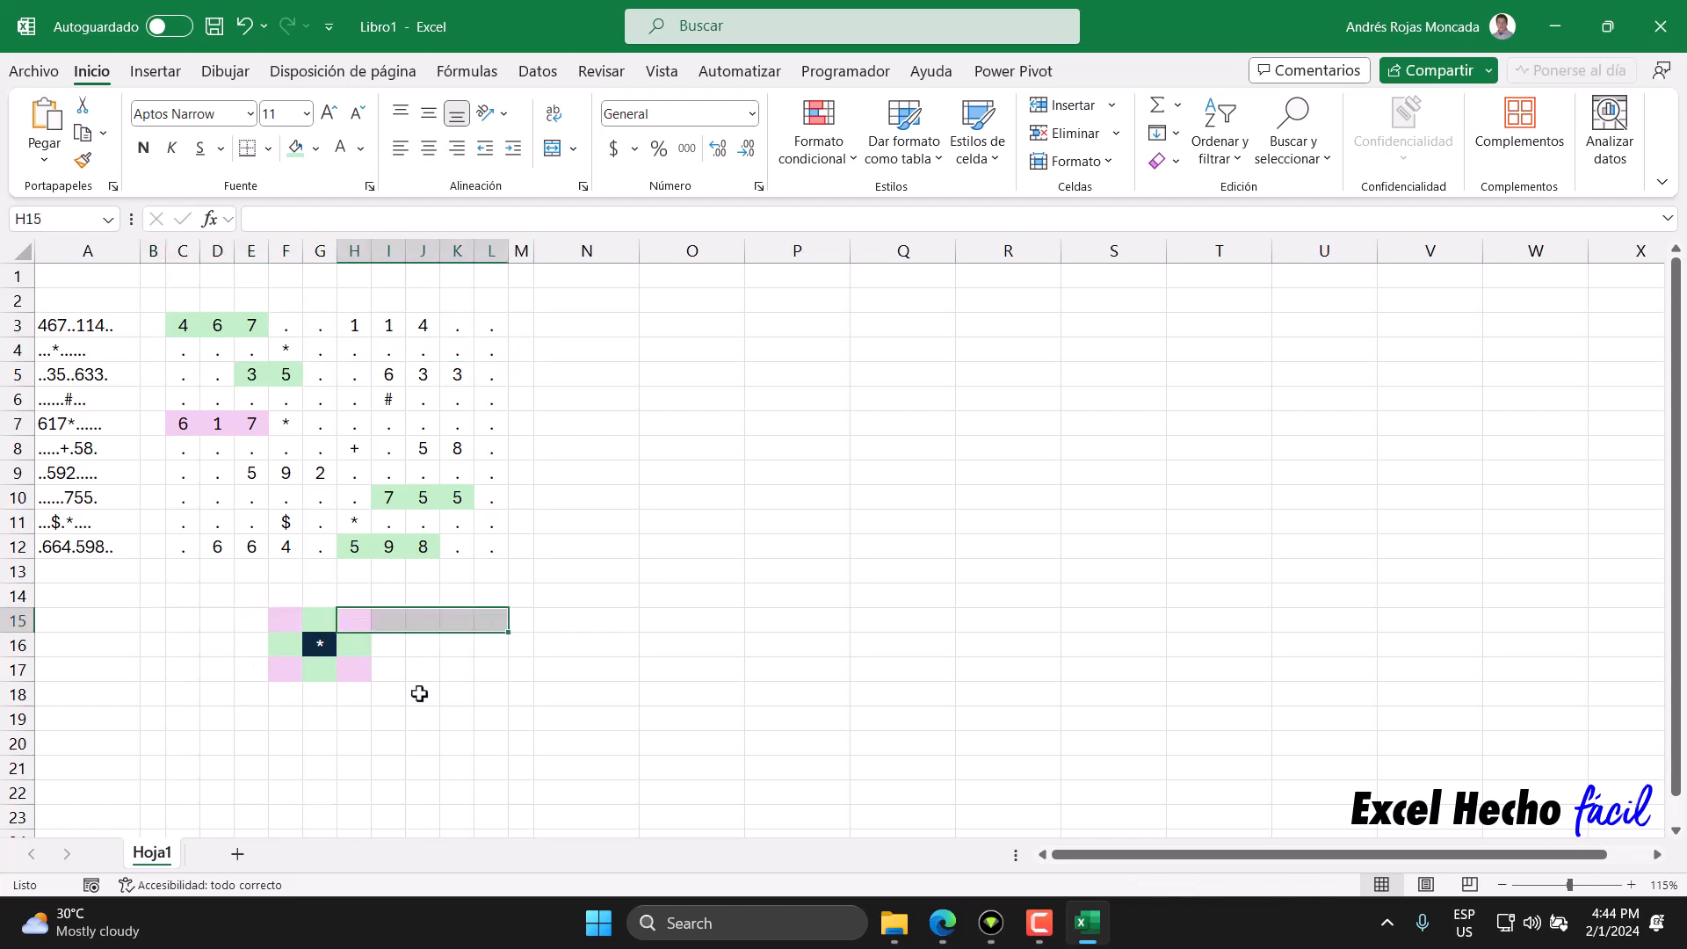
left_click(321, 619)
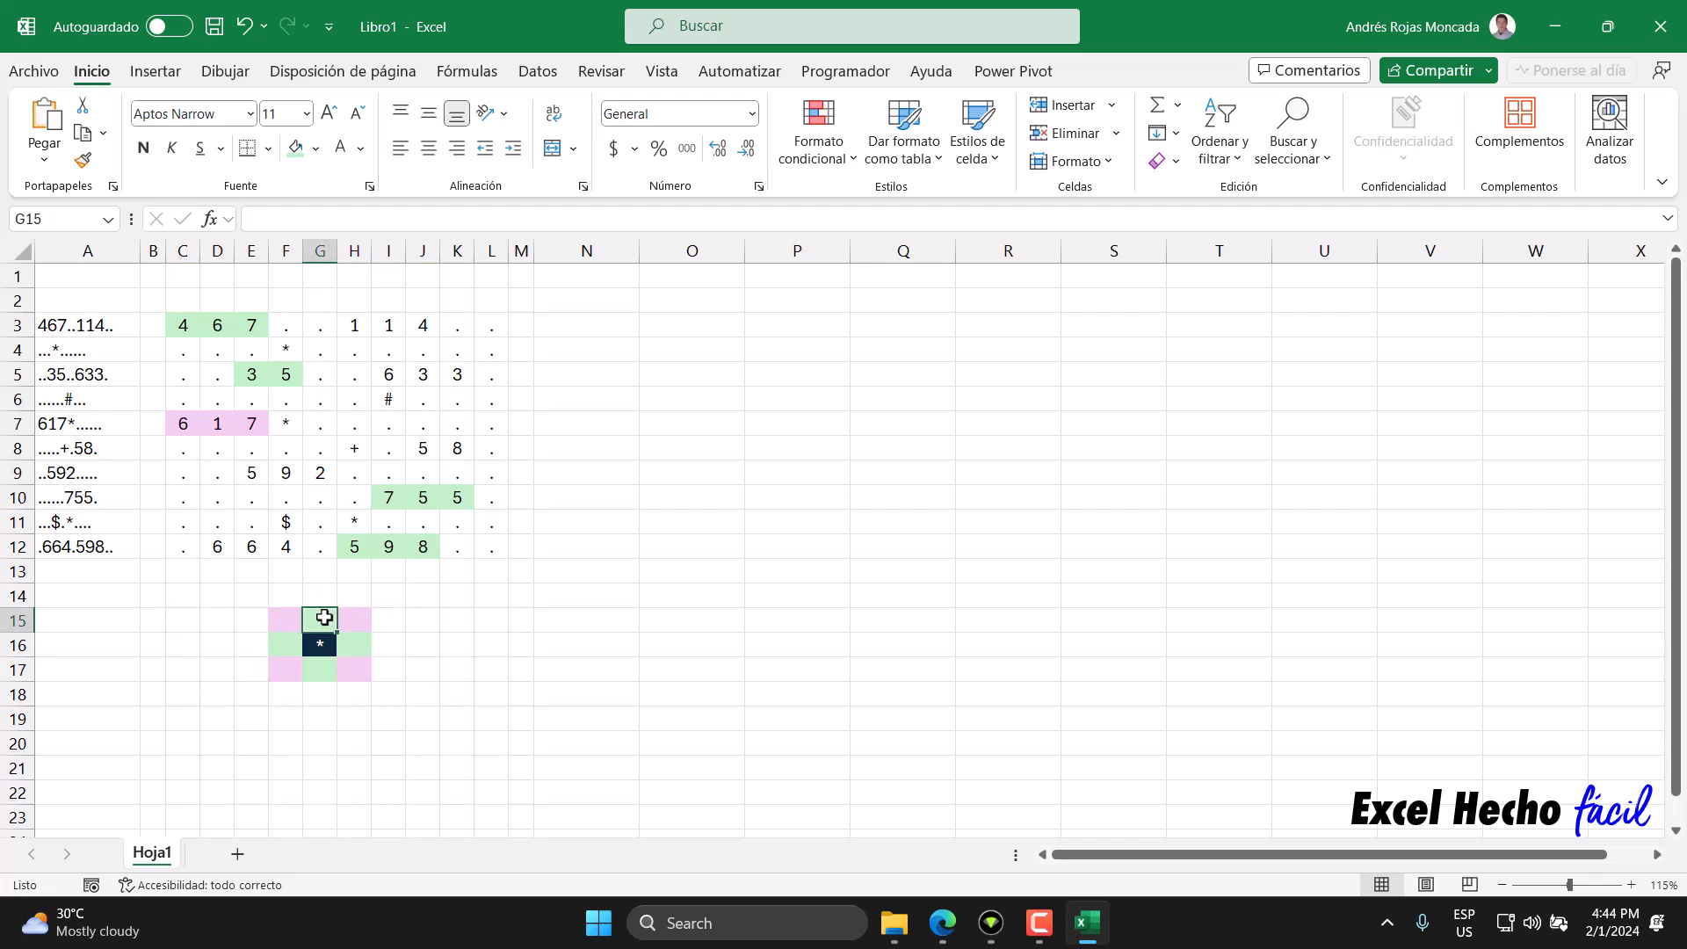
left_click(292, 352)
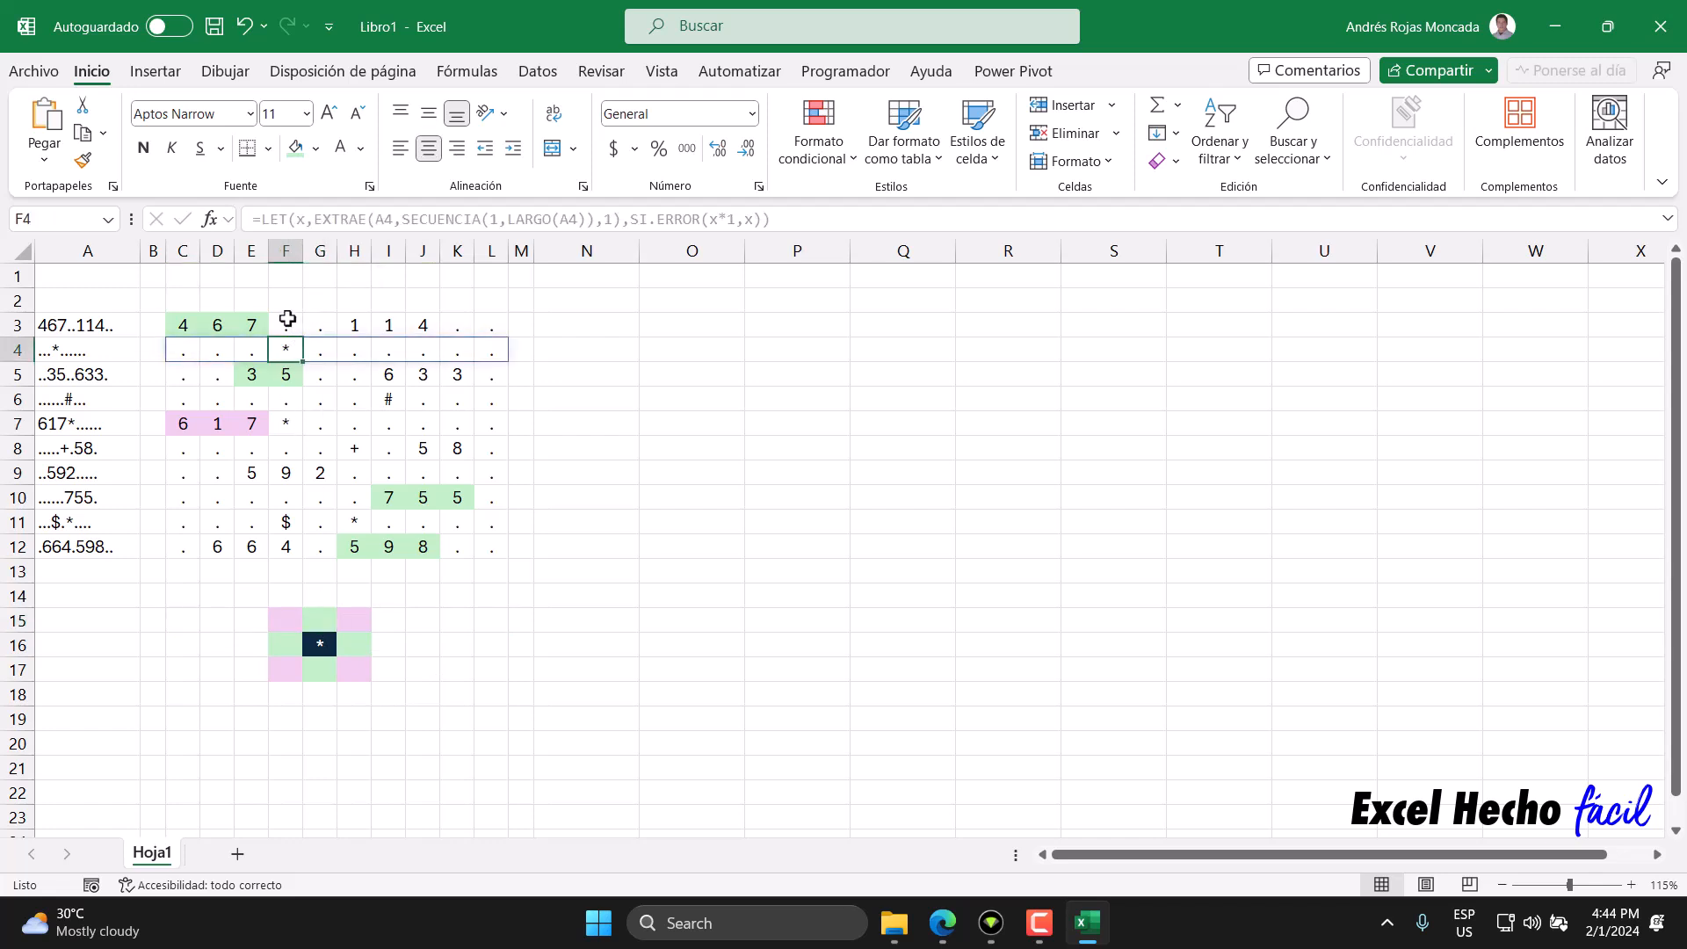
left_click_drag(312, 622, 185, 621)
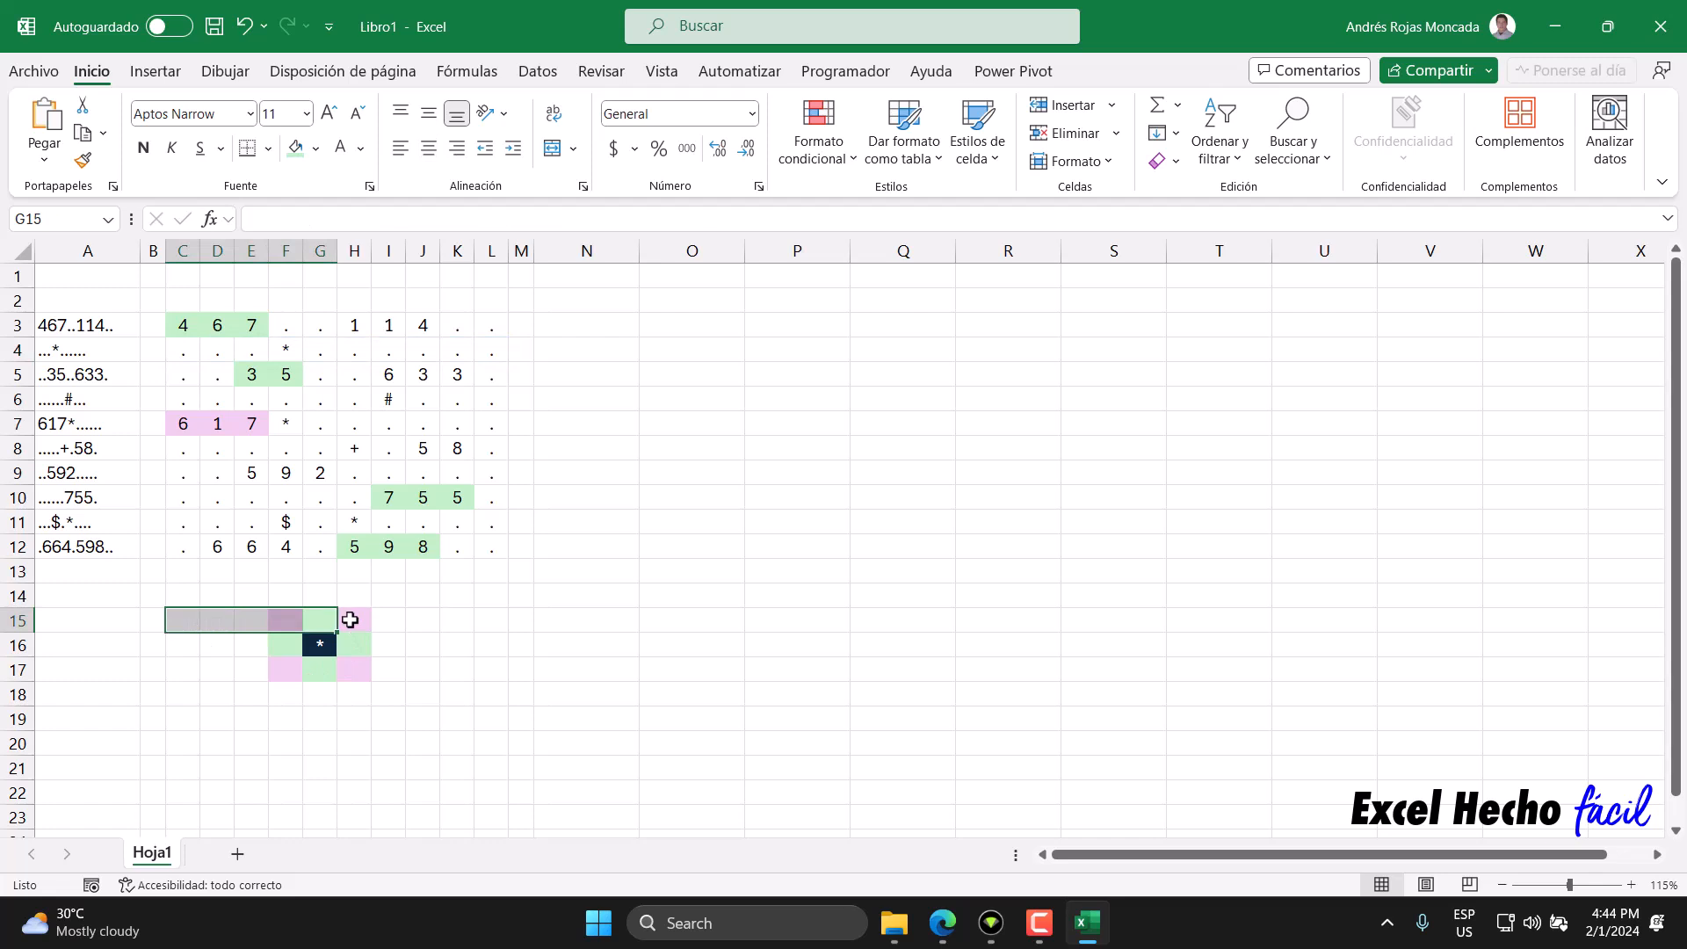
left_click_drag(350, 619, 452, 625)
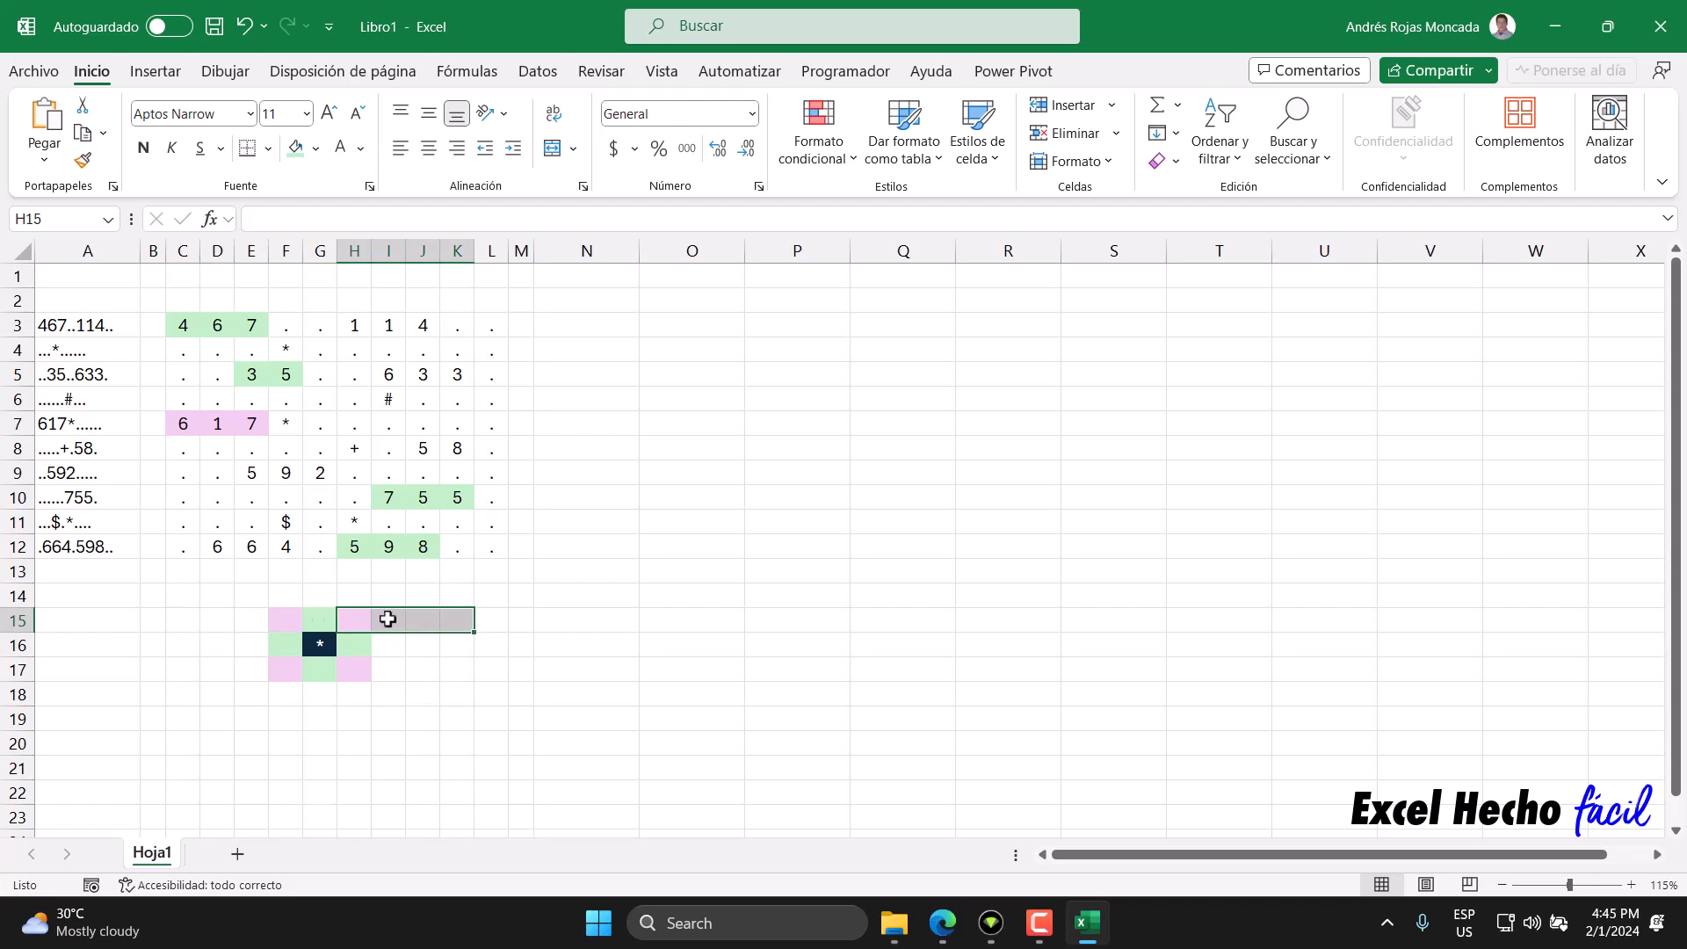
Examine possible number spans on both sides of the sample asterisk in row 16 and around G17 in row 17.
left_click(320, 644)
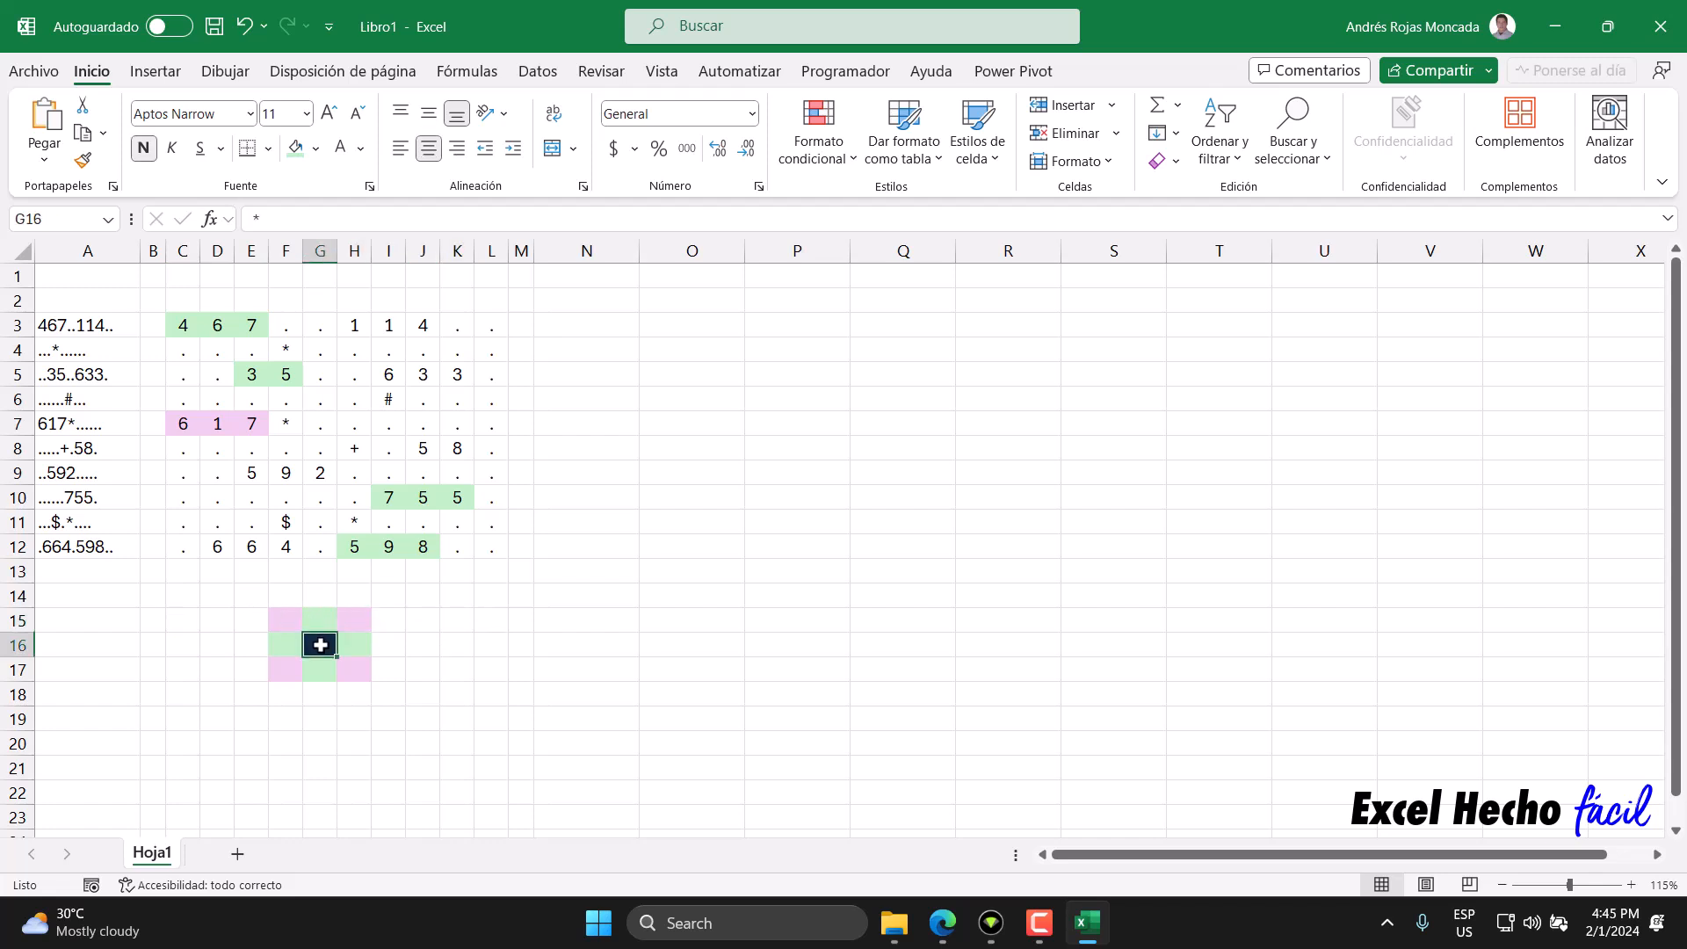
left_click_drag(289, 646, 170, 642)
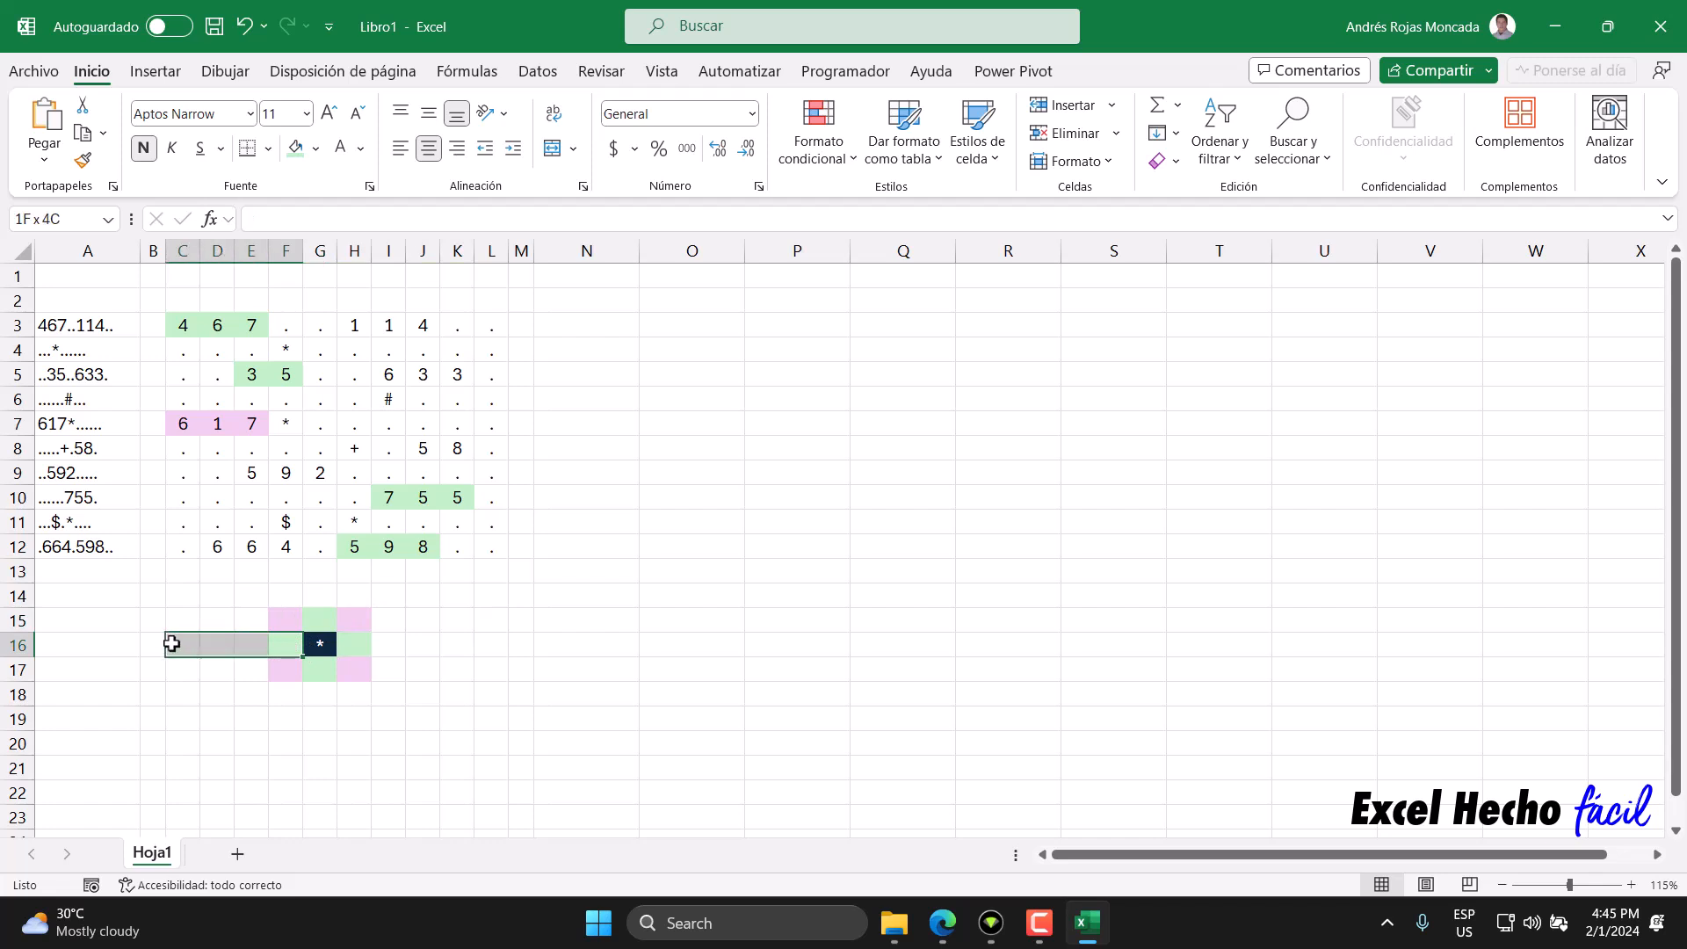
left_click_drag(353, 646, 466, 638)
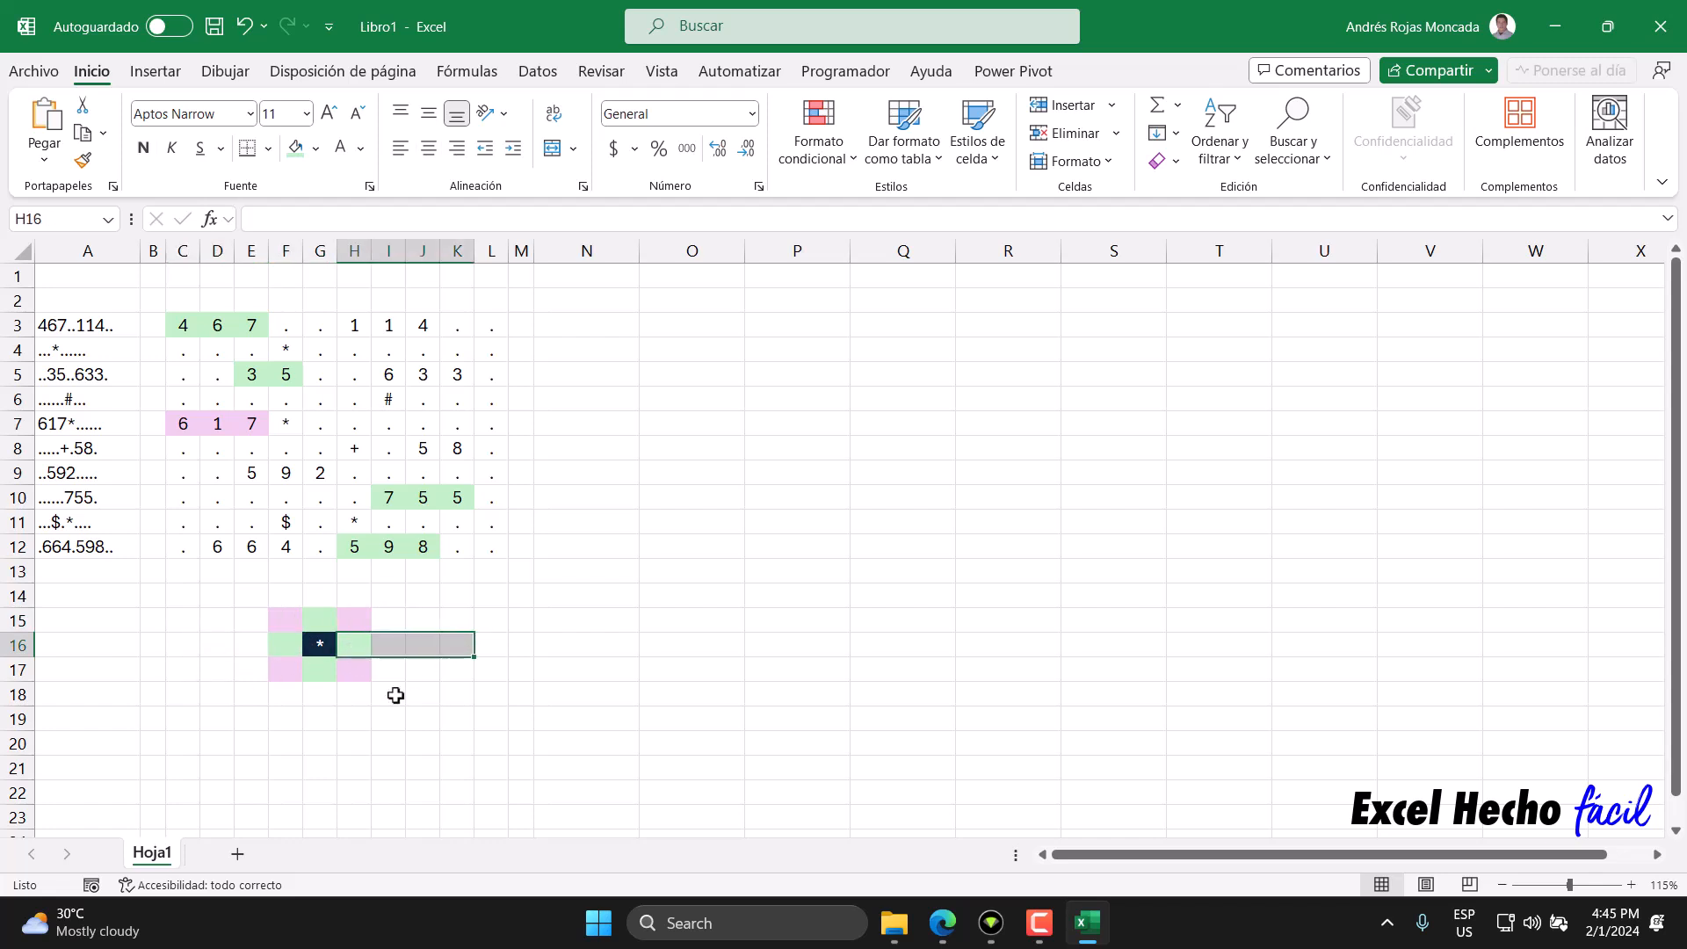
left_click(327, 667)
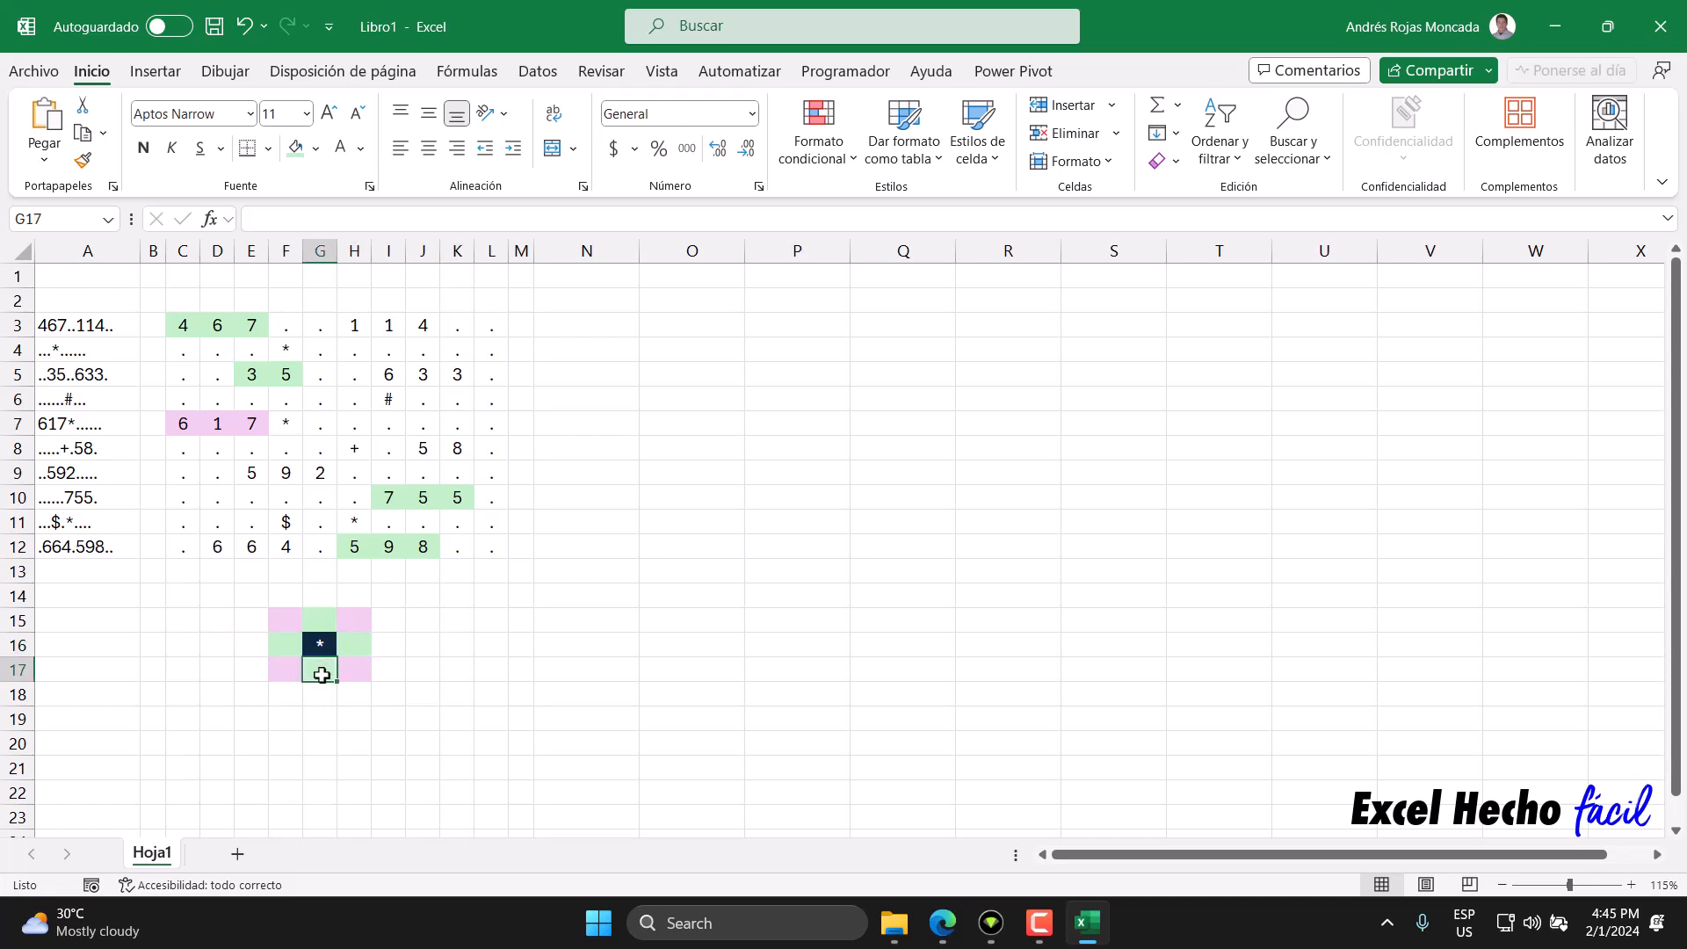
left_click_drag(286, 668, 155, 670)
left_click_drag(341, 669, 492, 671)
left_click(322, 670)
left_click_drag(316, 669, 181, 668)
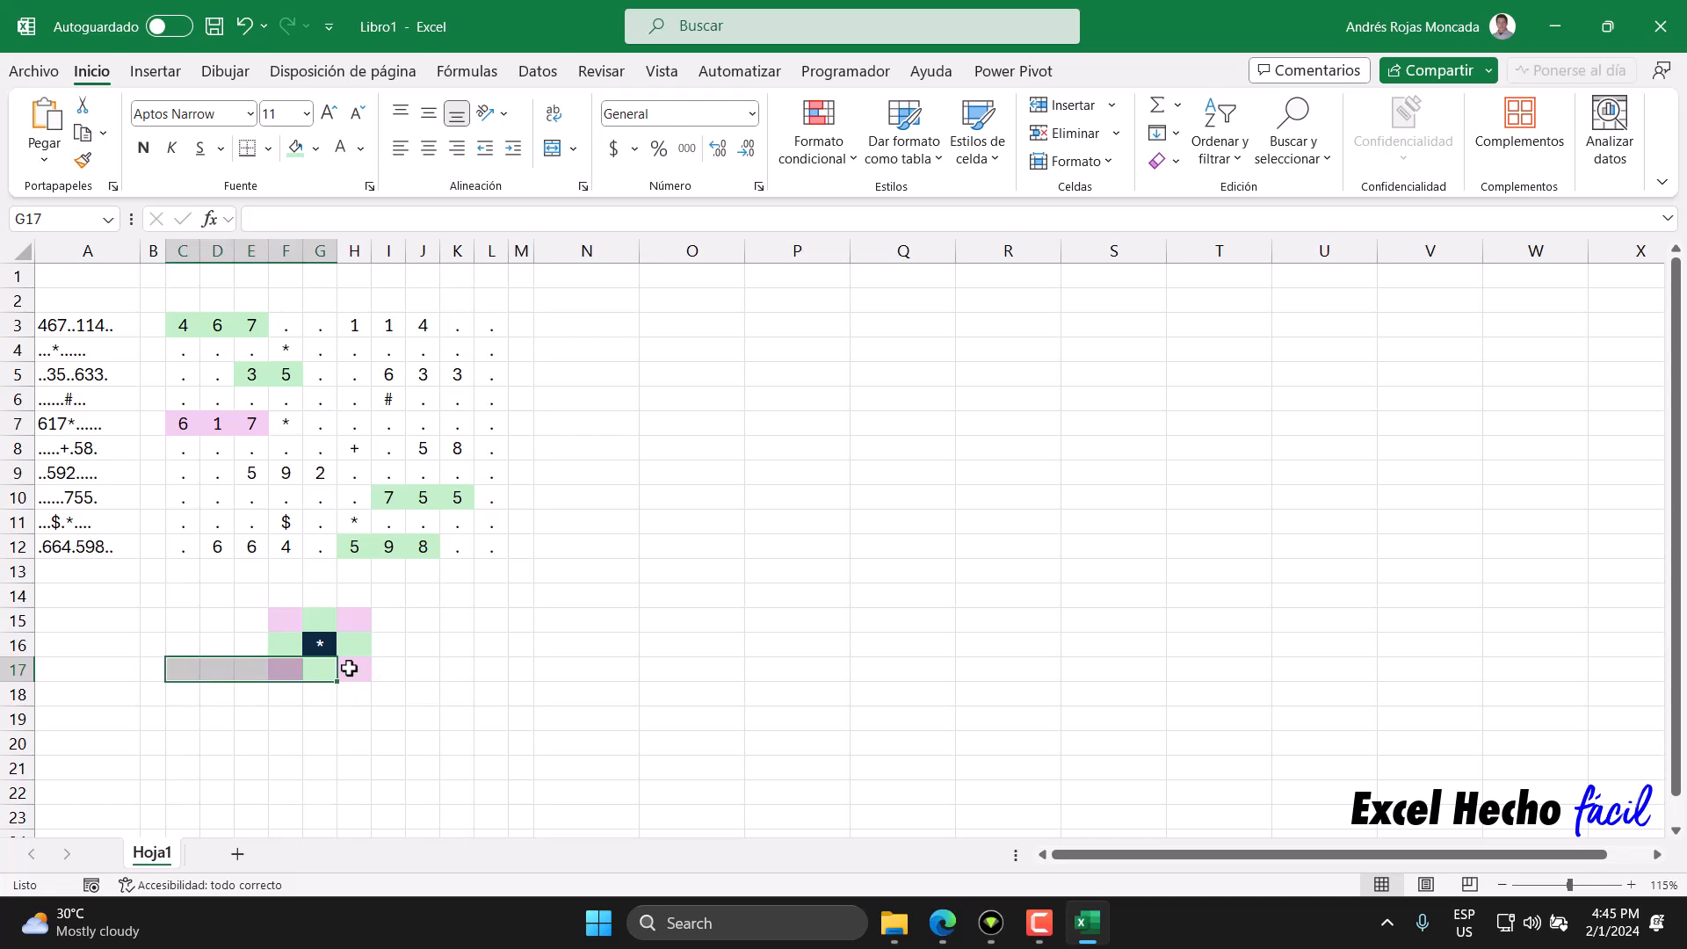
left_click_drag(349, 668, 459, 671)
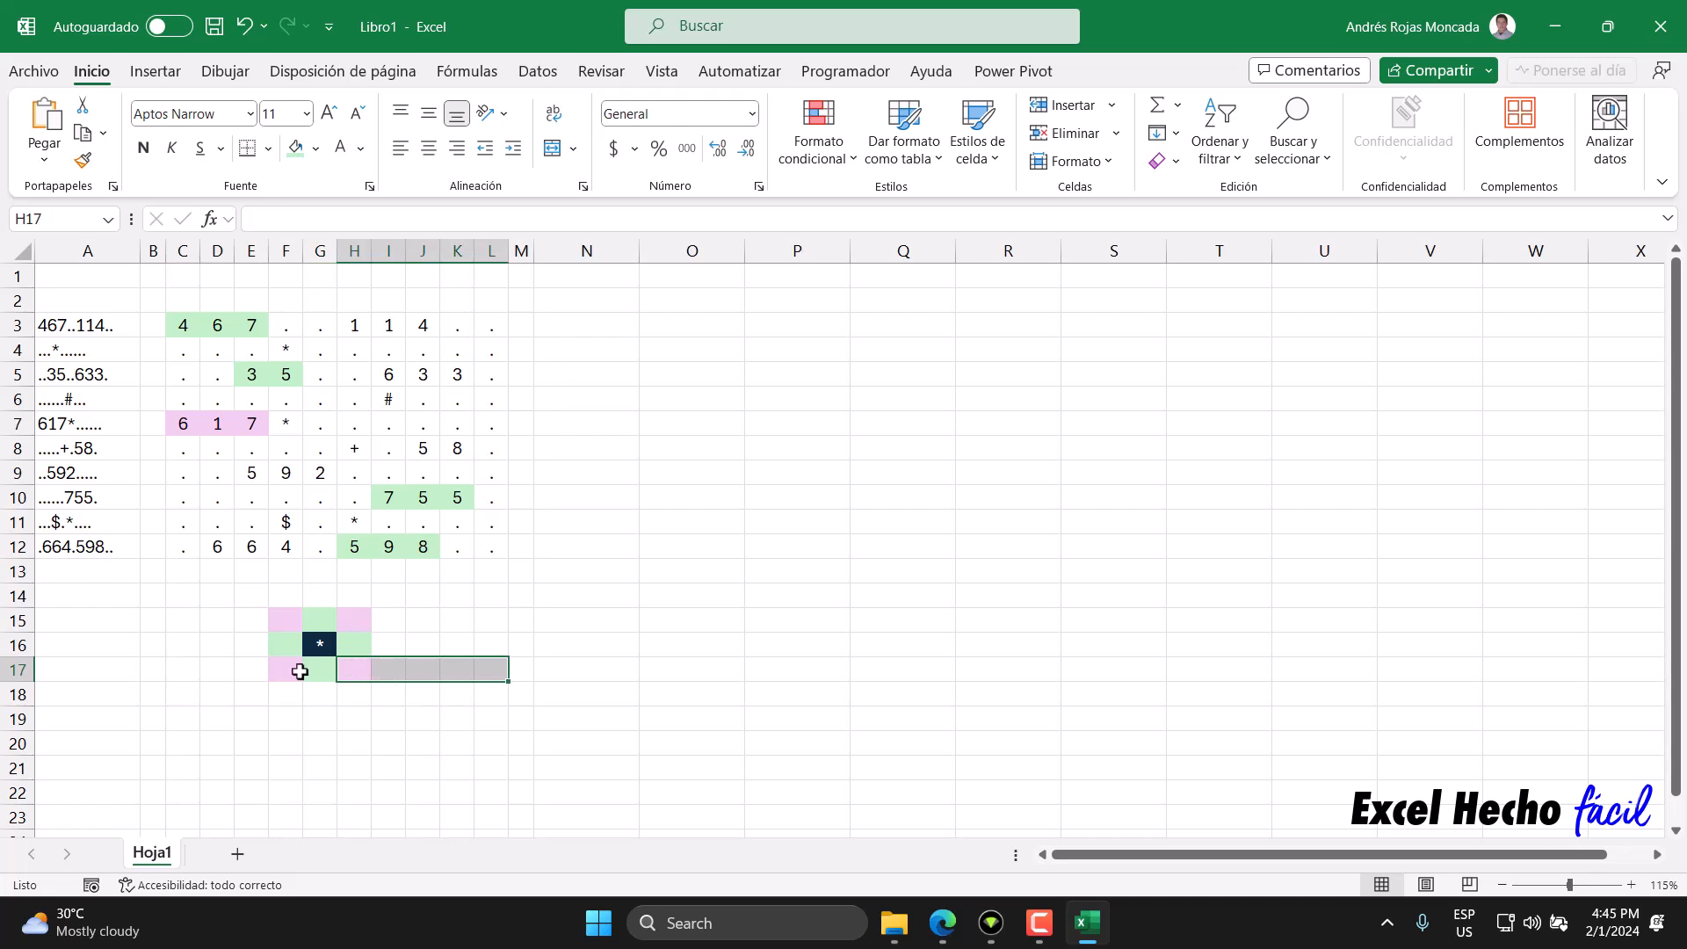
Enter the header "Celdas" in N2 and format it as bold white text on a dark blue fill.
left_click(573, 325)
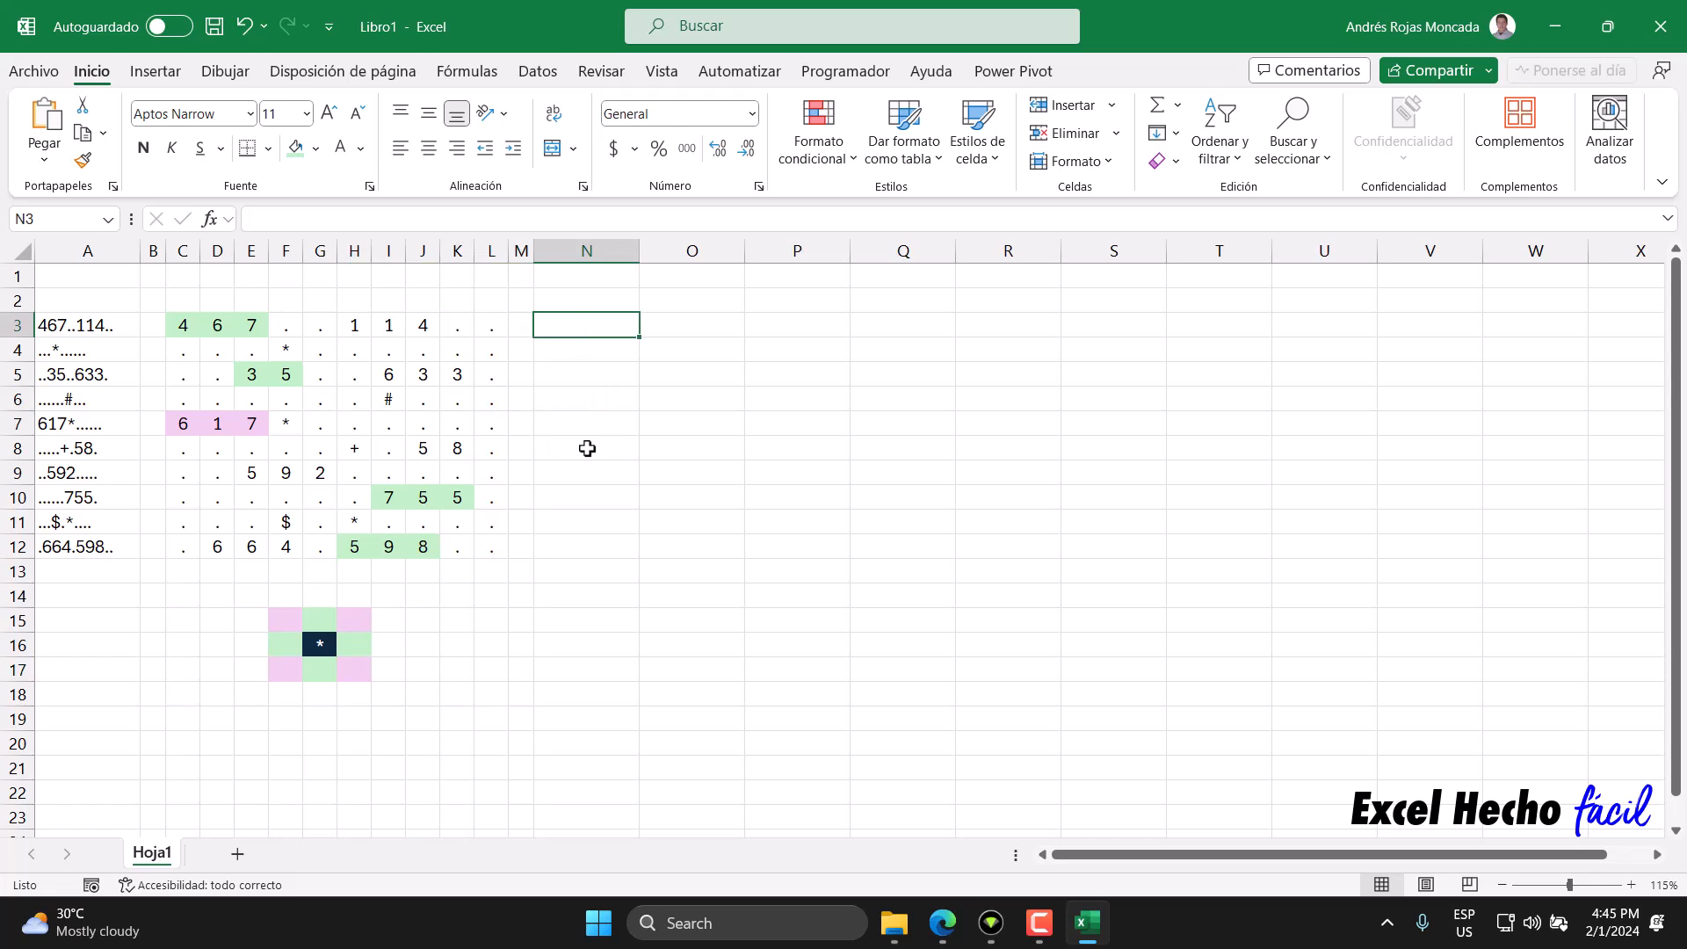
key("Up")
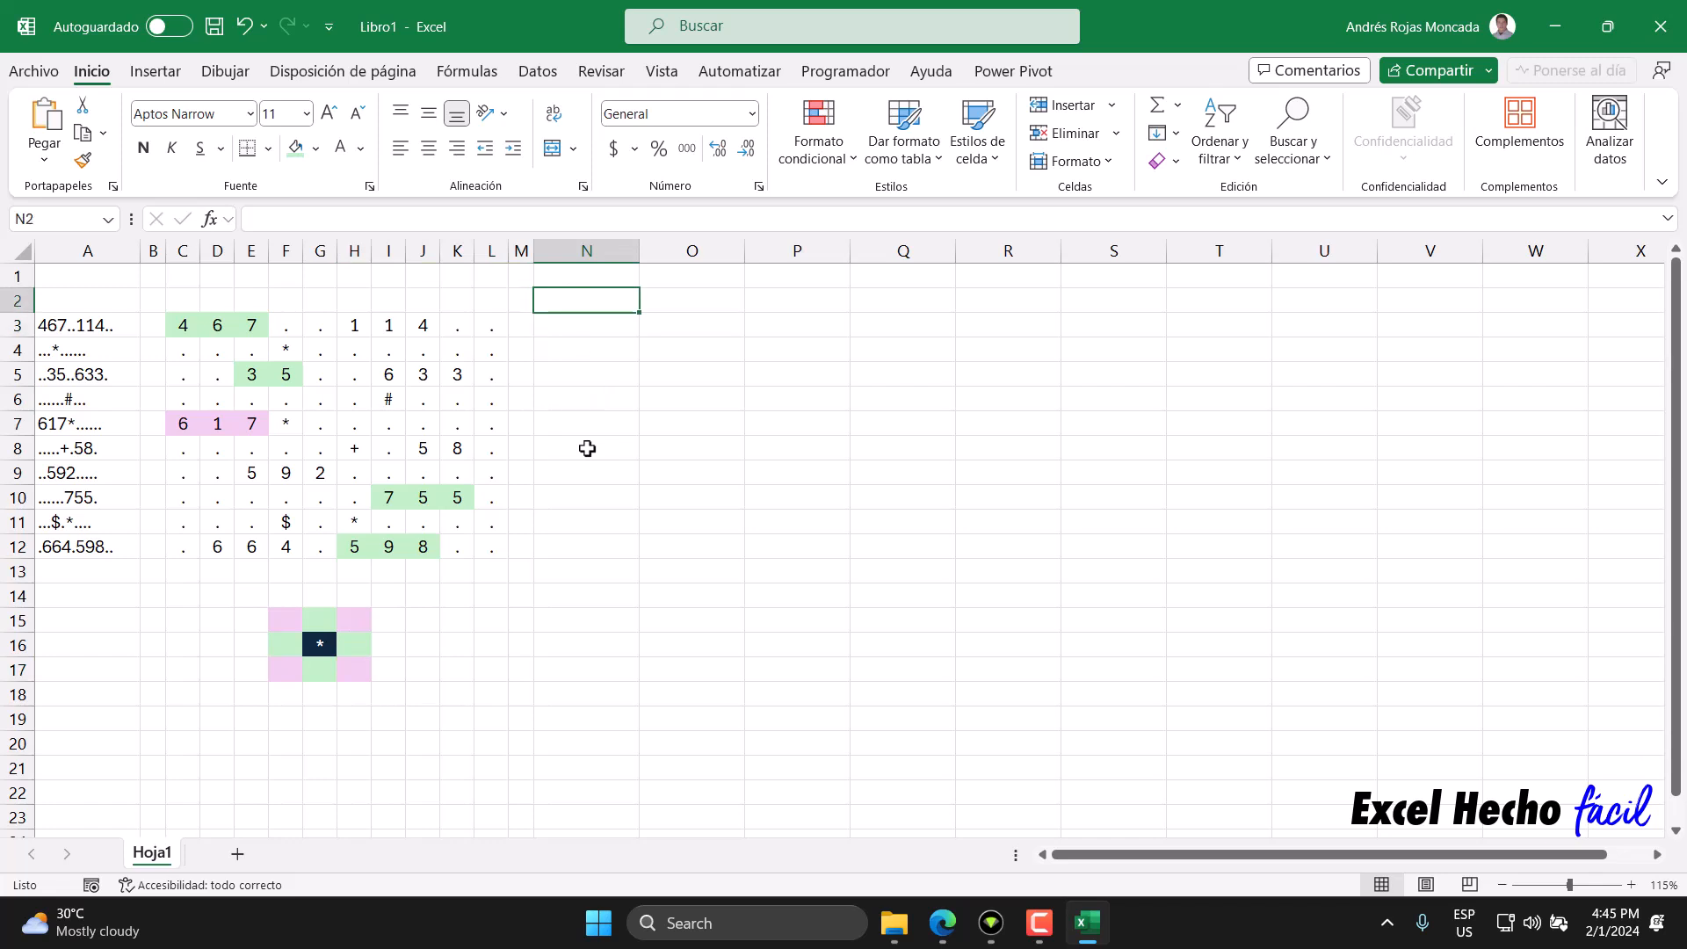
type("Celdas")
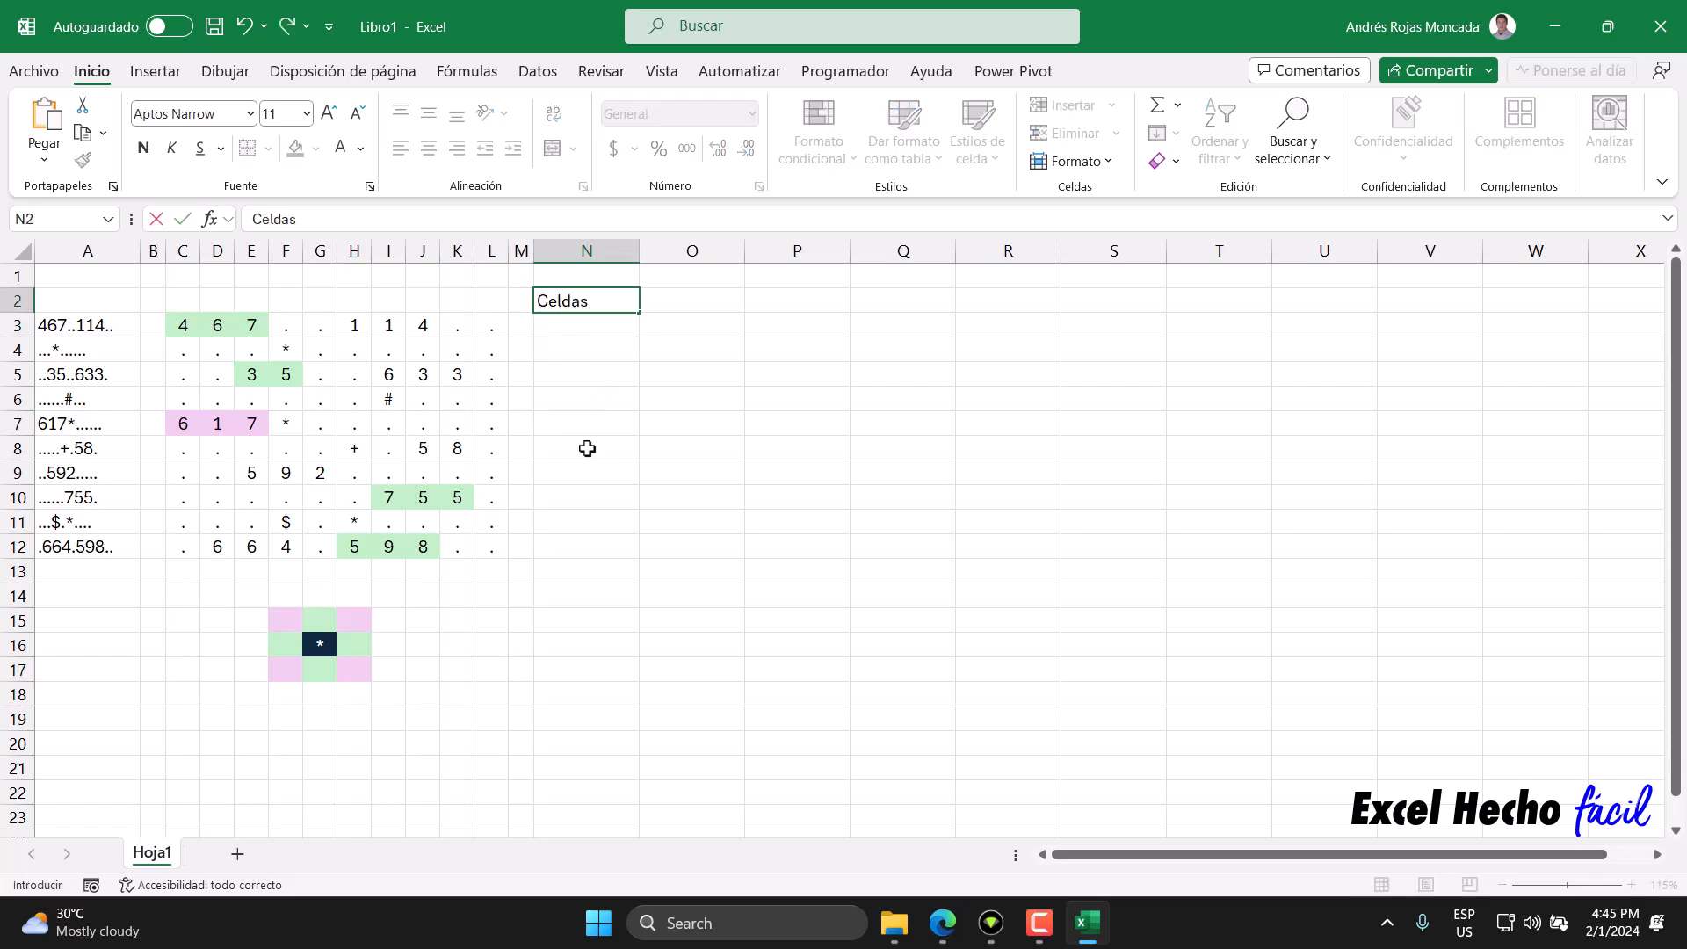
key("Return")
left_click(580, 303)
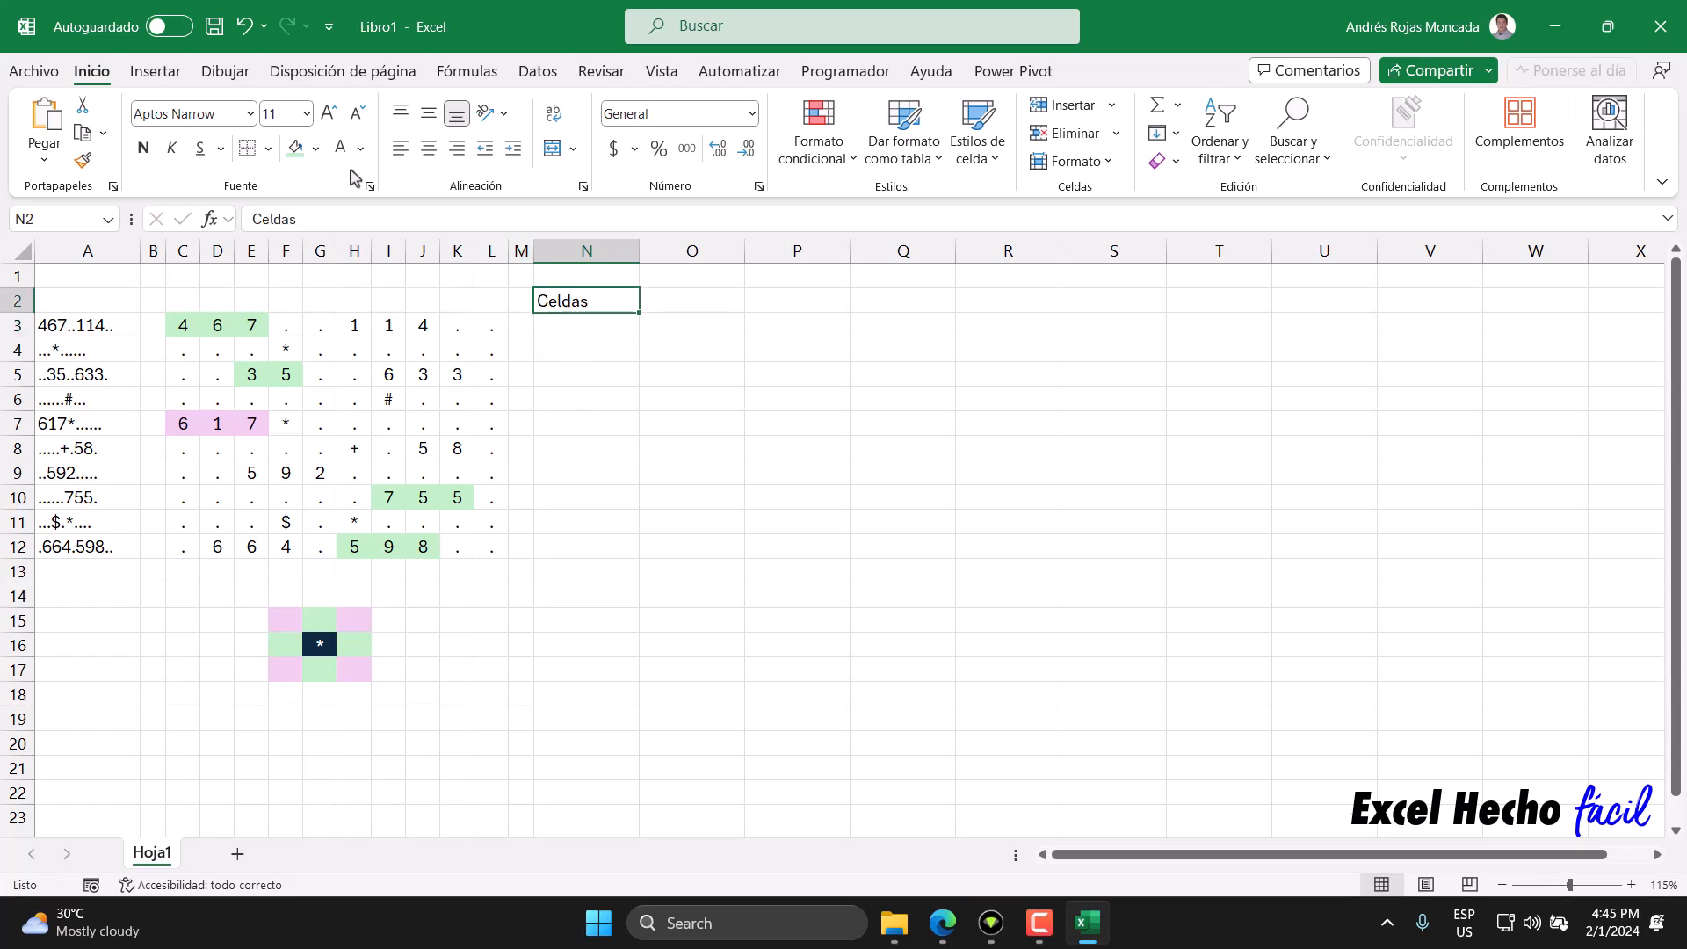
left_click(316, 148)
left_click(345, 205)
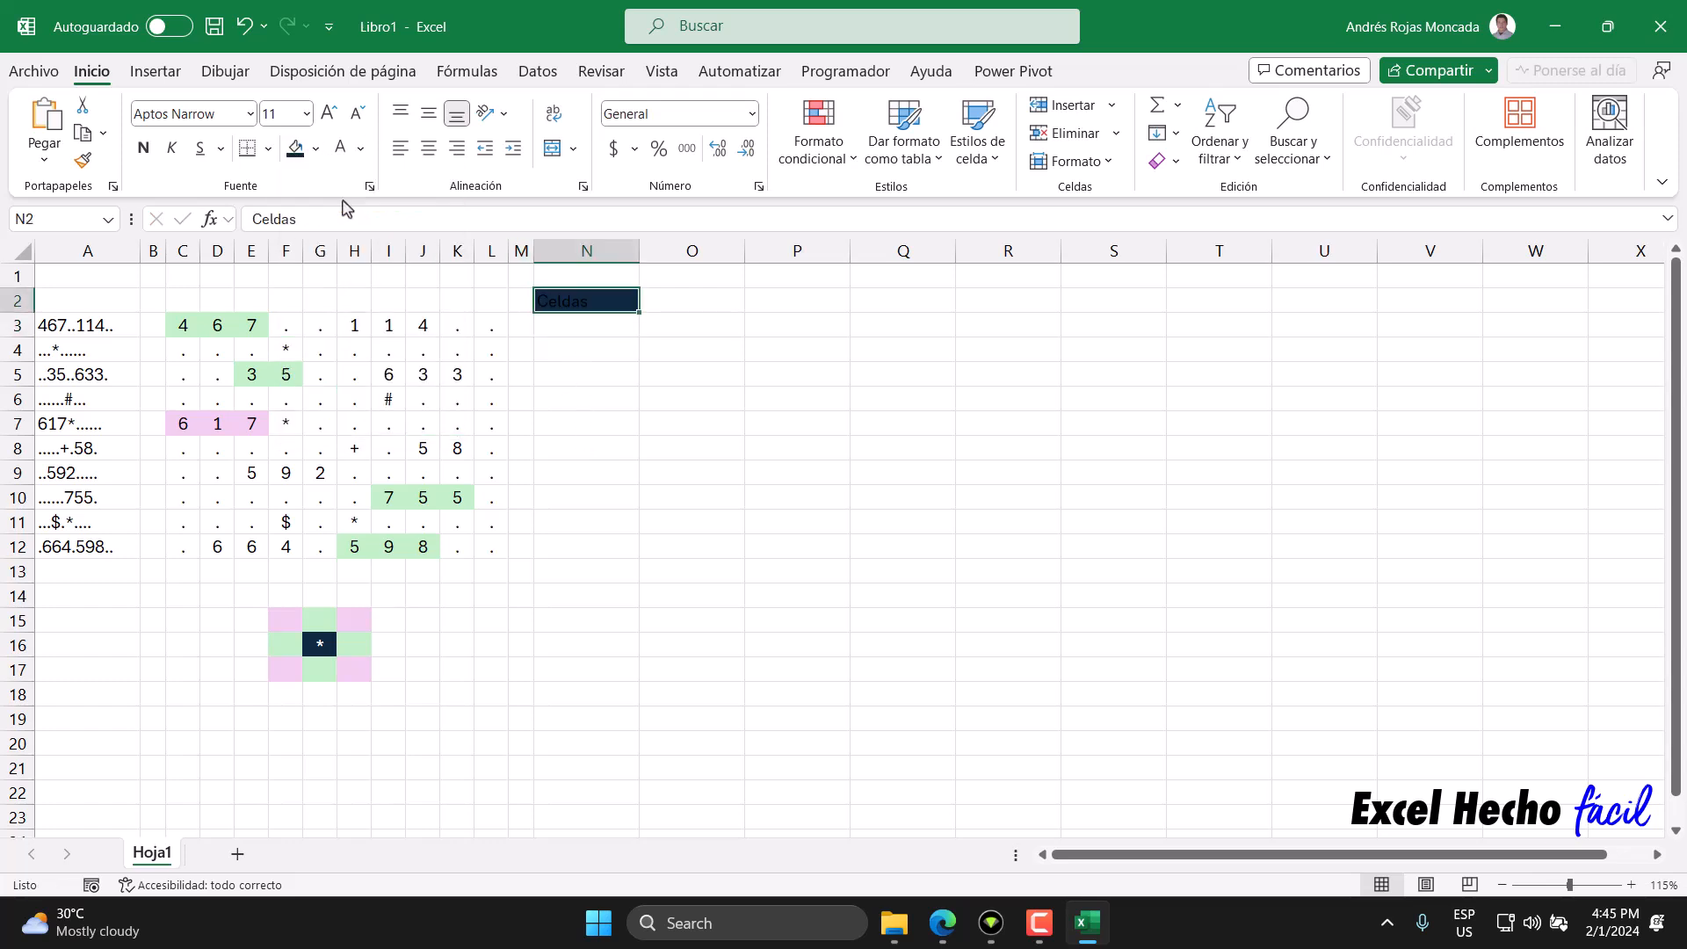
left_click(143, 147)
Start a MAP formula in N3 over the character grid C3:L12, with a LAMBDA that takes the parameter x.
left_click(567, 325)
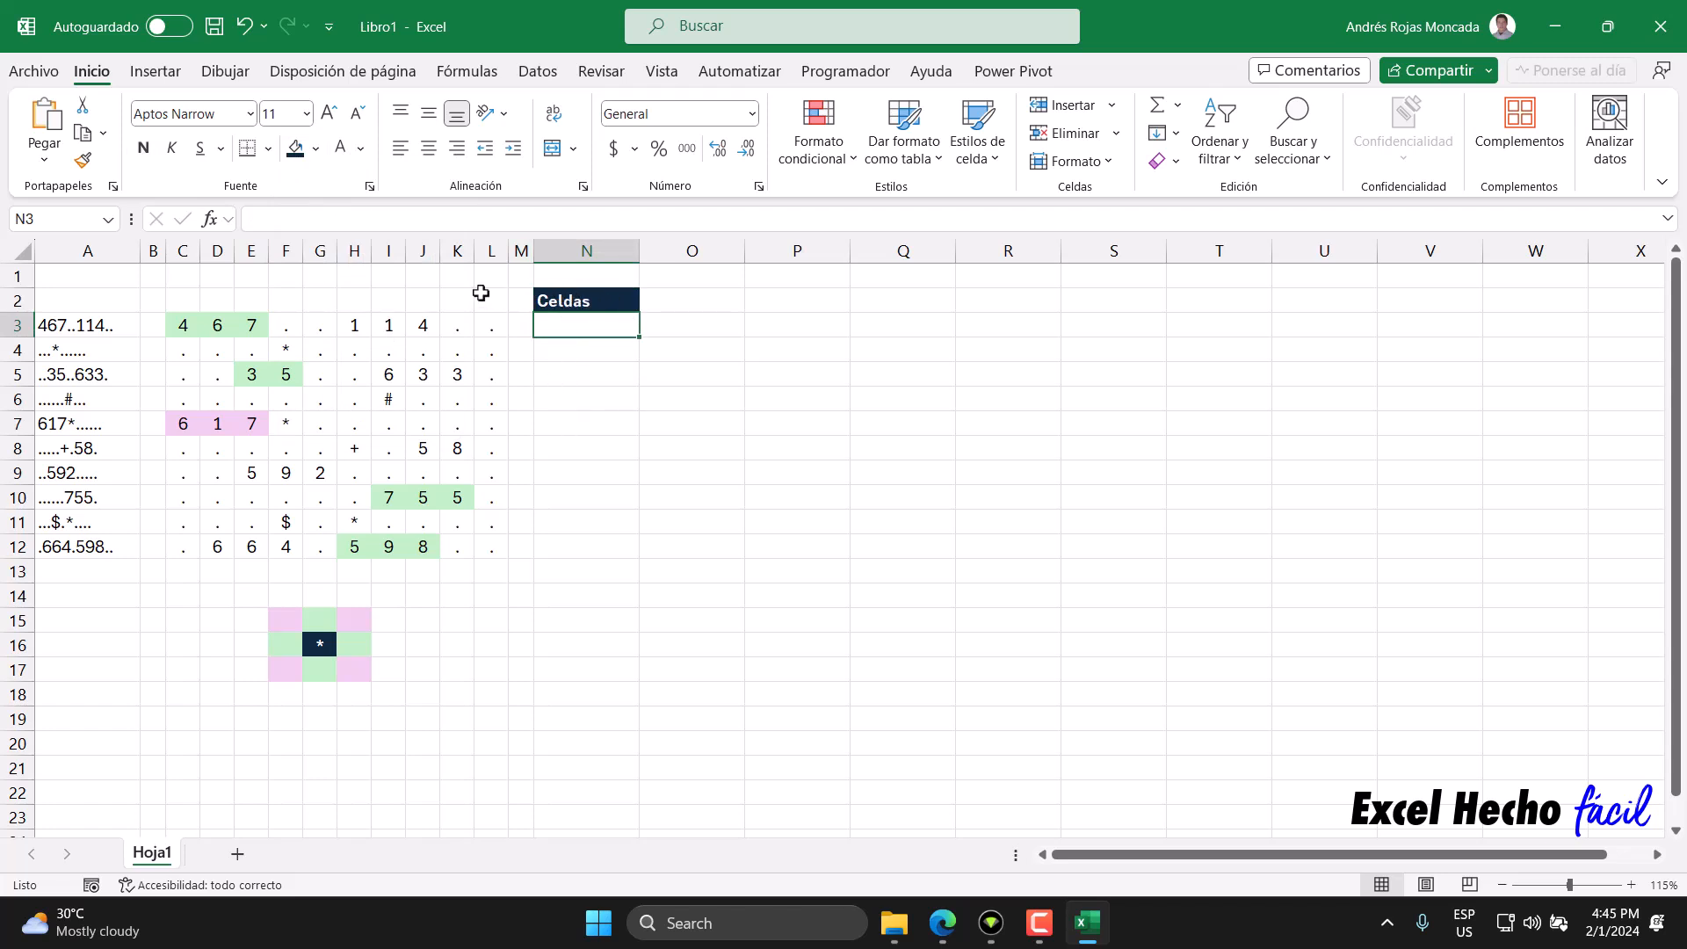
type("=")
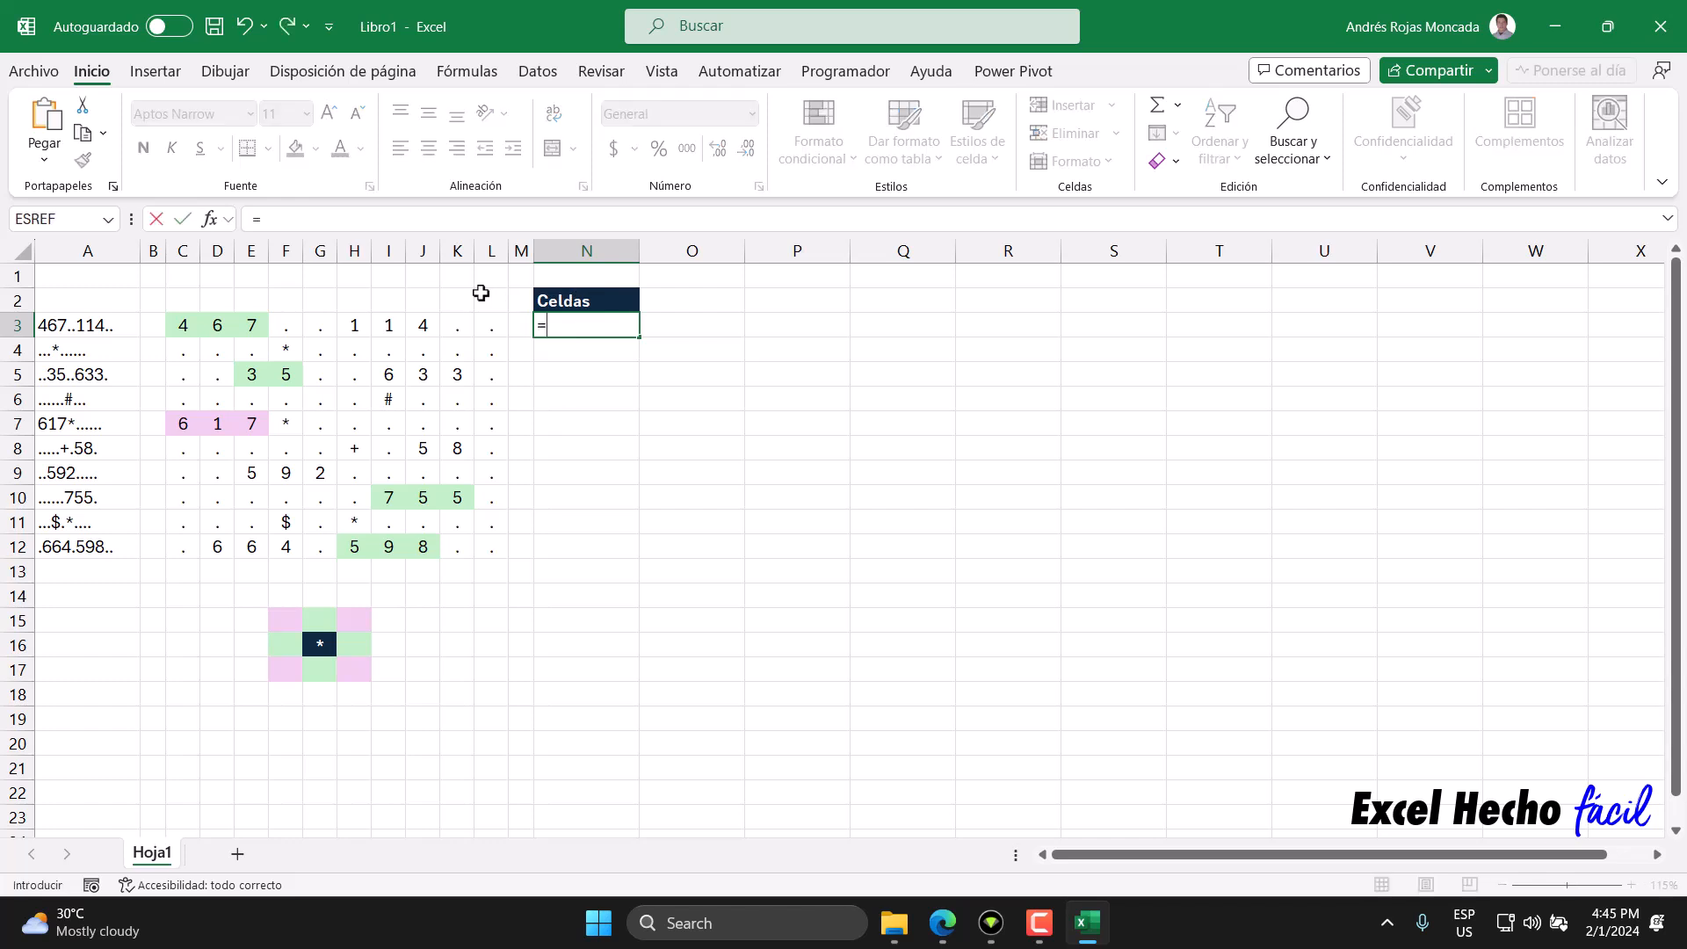
type("ma")
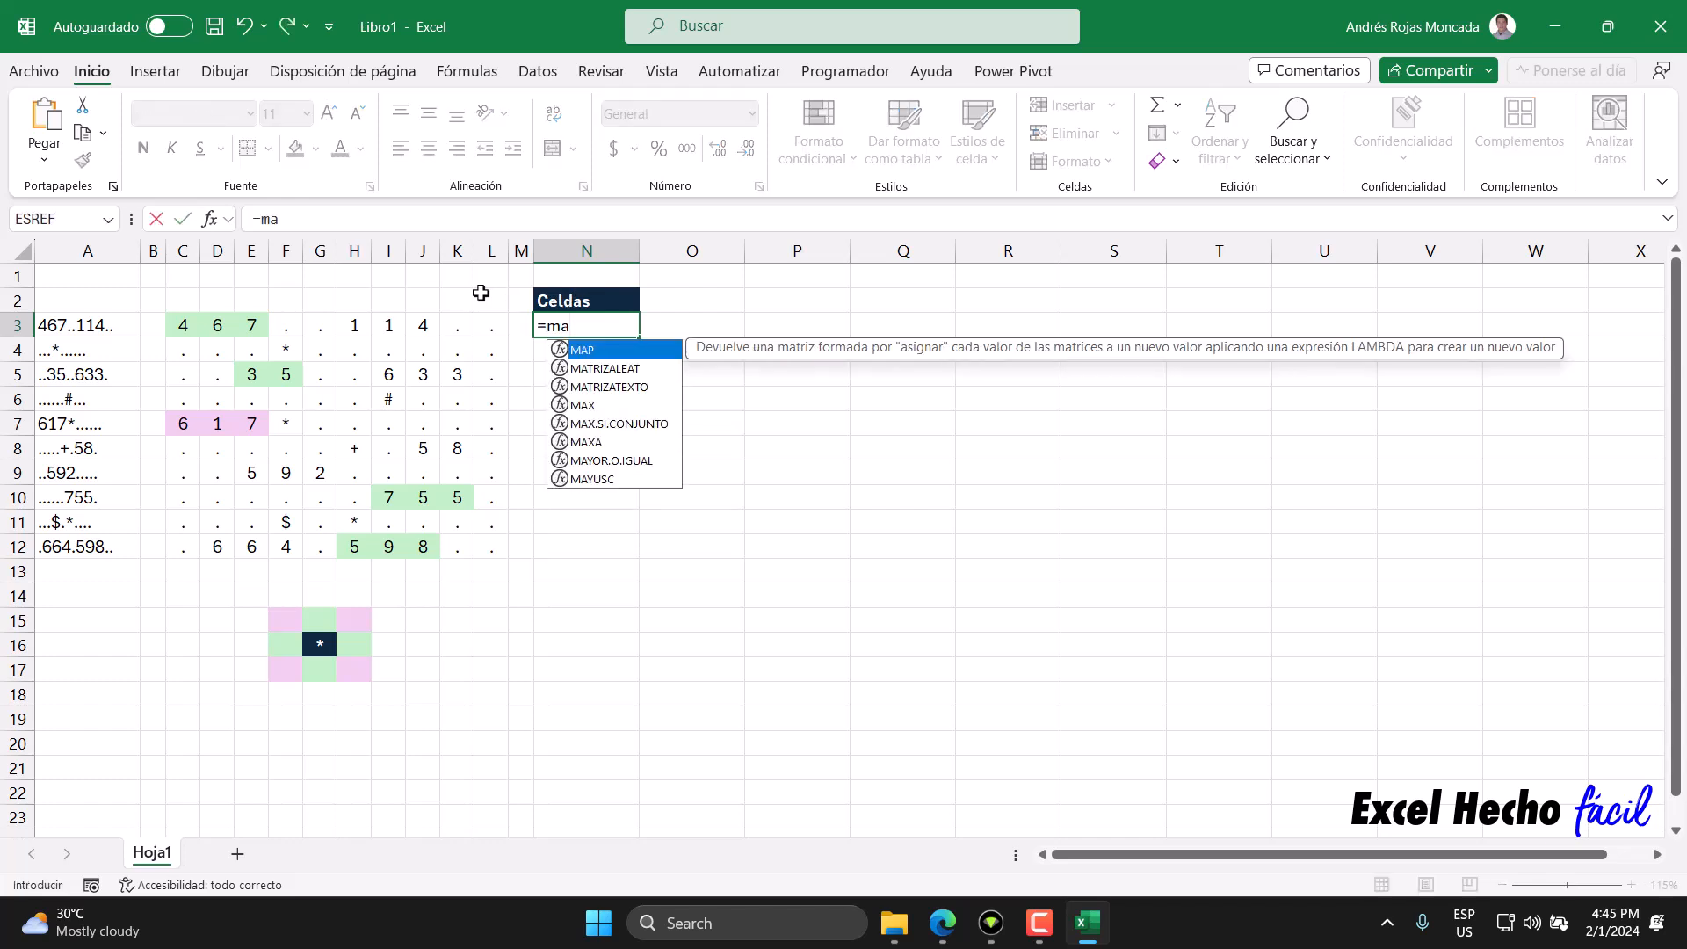
key("Tab")
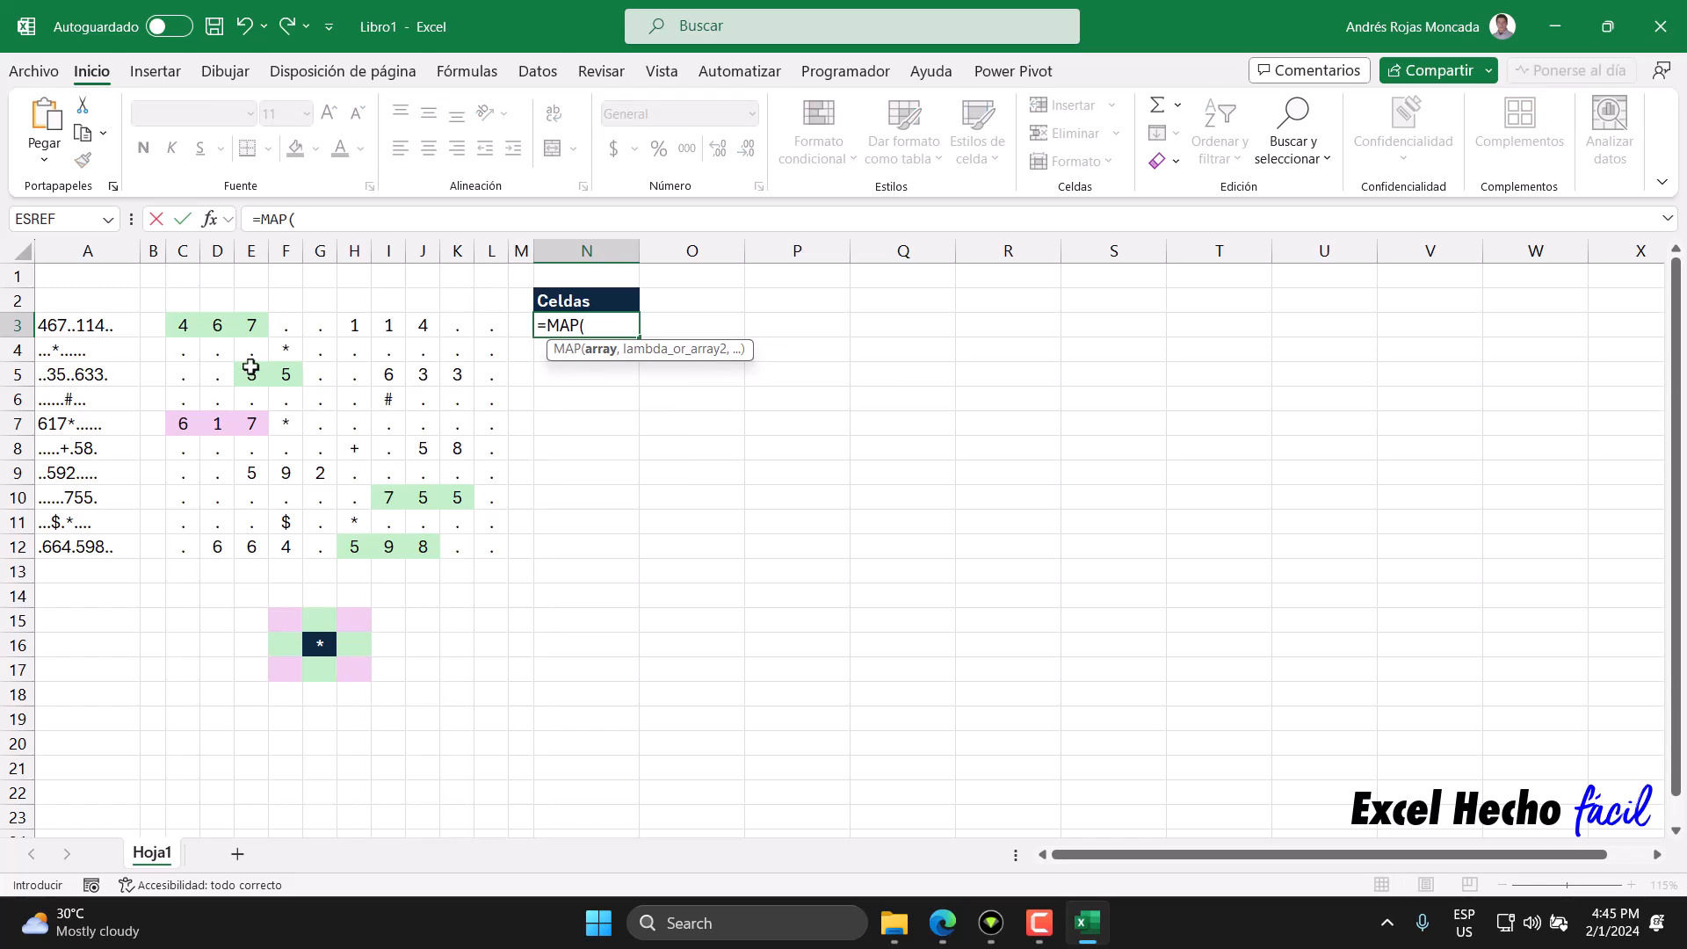
left_click_drag(182, 322, 489, 550)
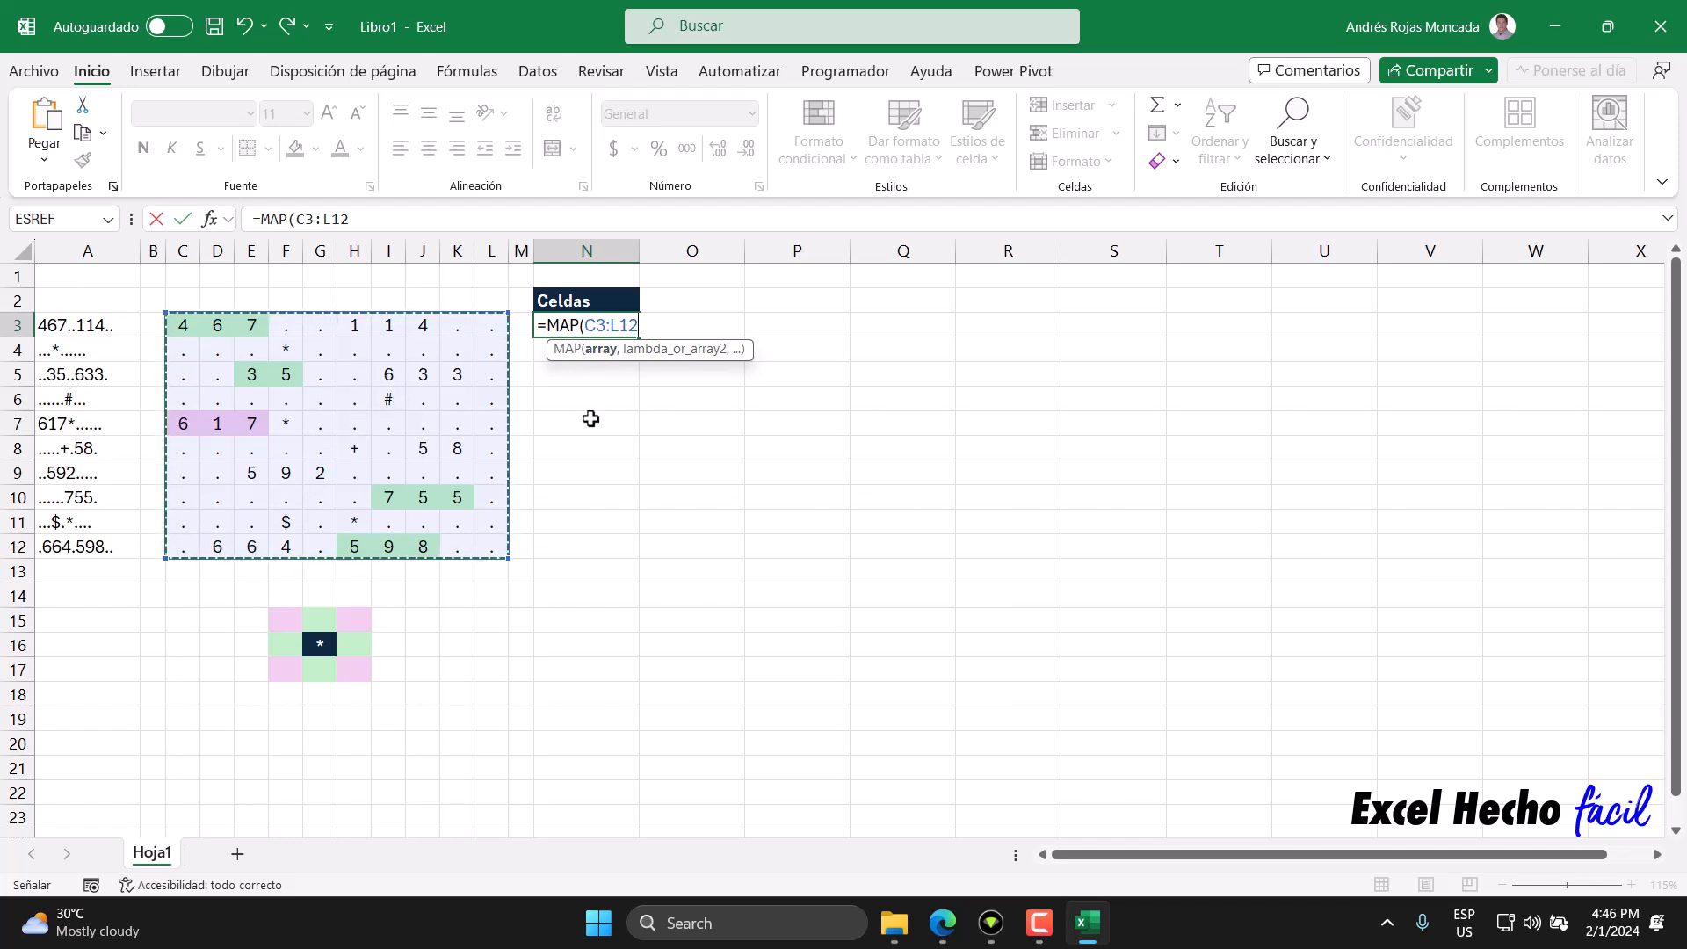
type(",LAMBDA(")
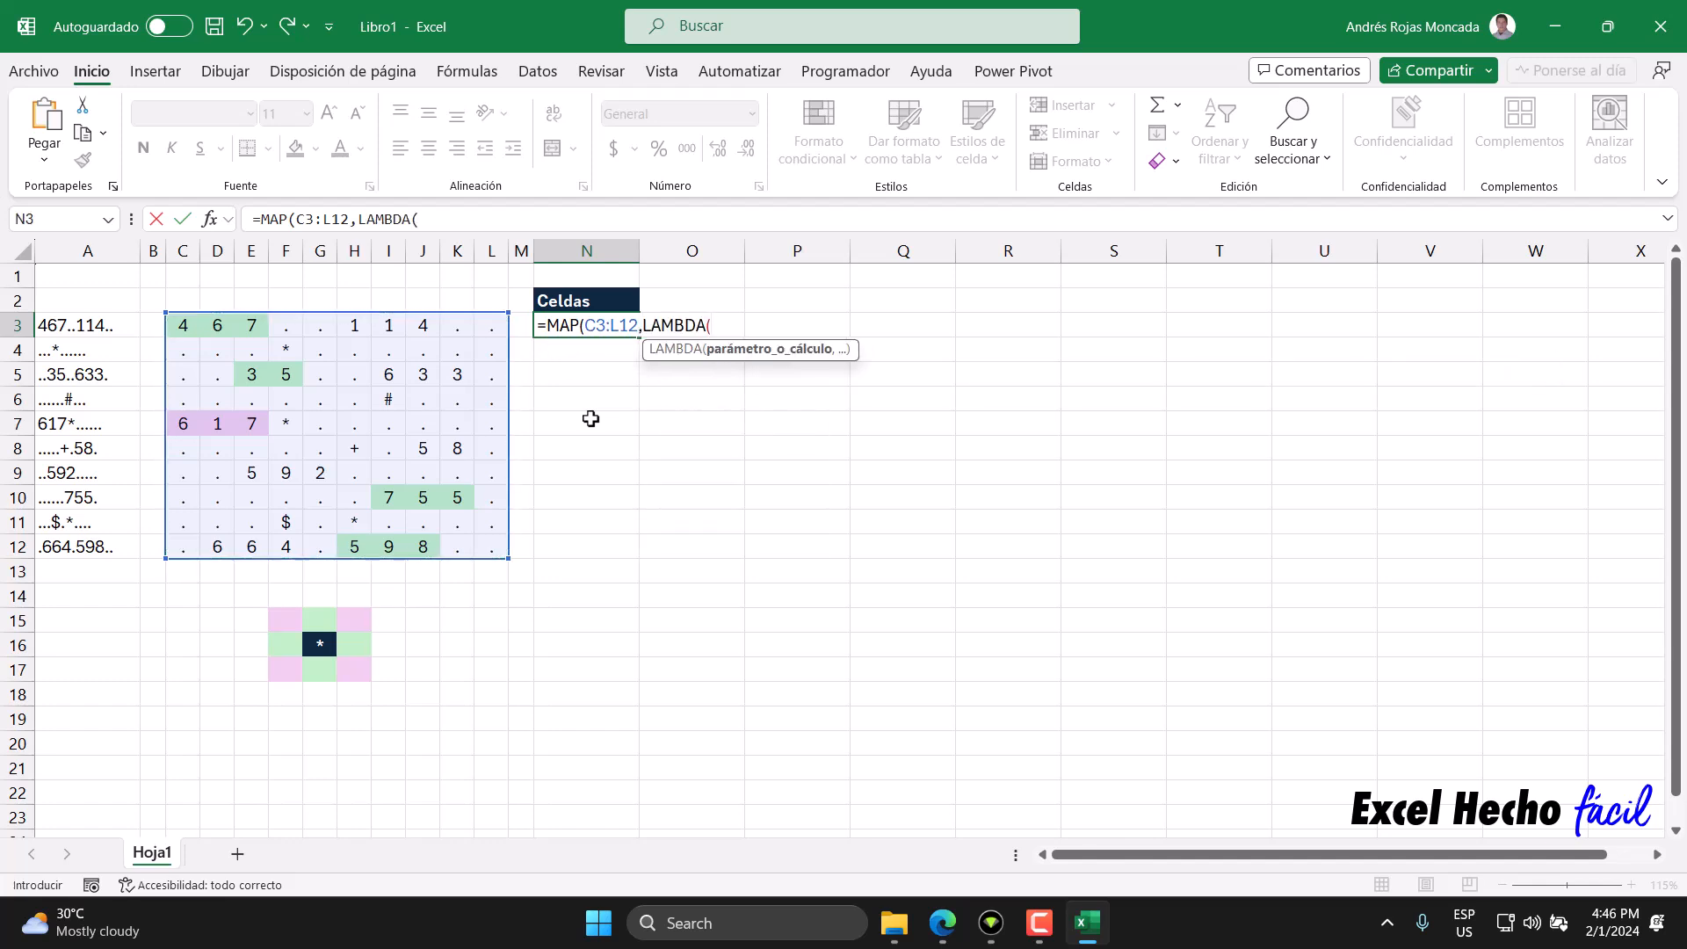
type("x,")
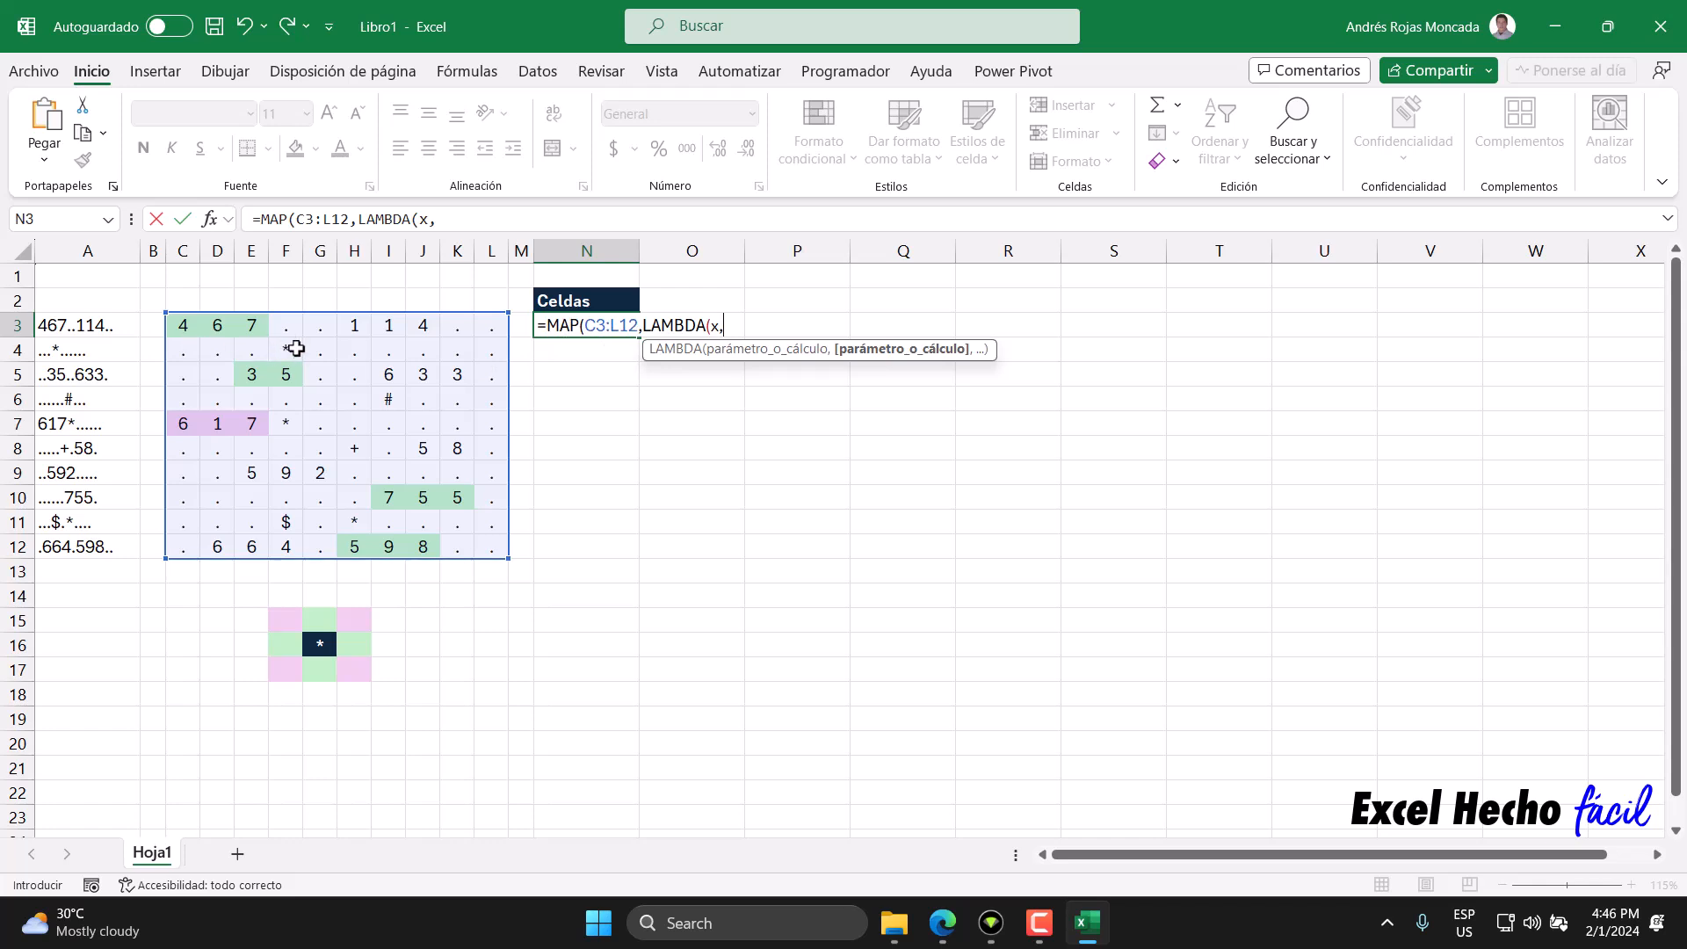
Add an SI condition to the LAMBDA that tests whether x equals "*".
left_click_drag(584, 328, 634, 328)
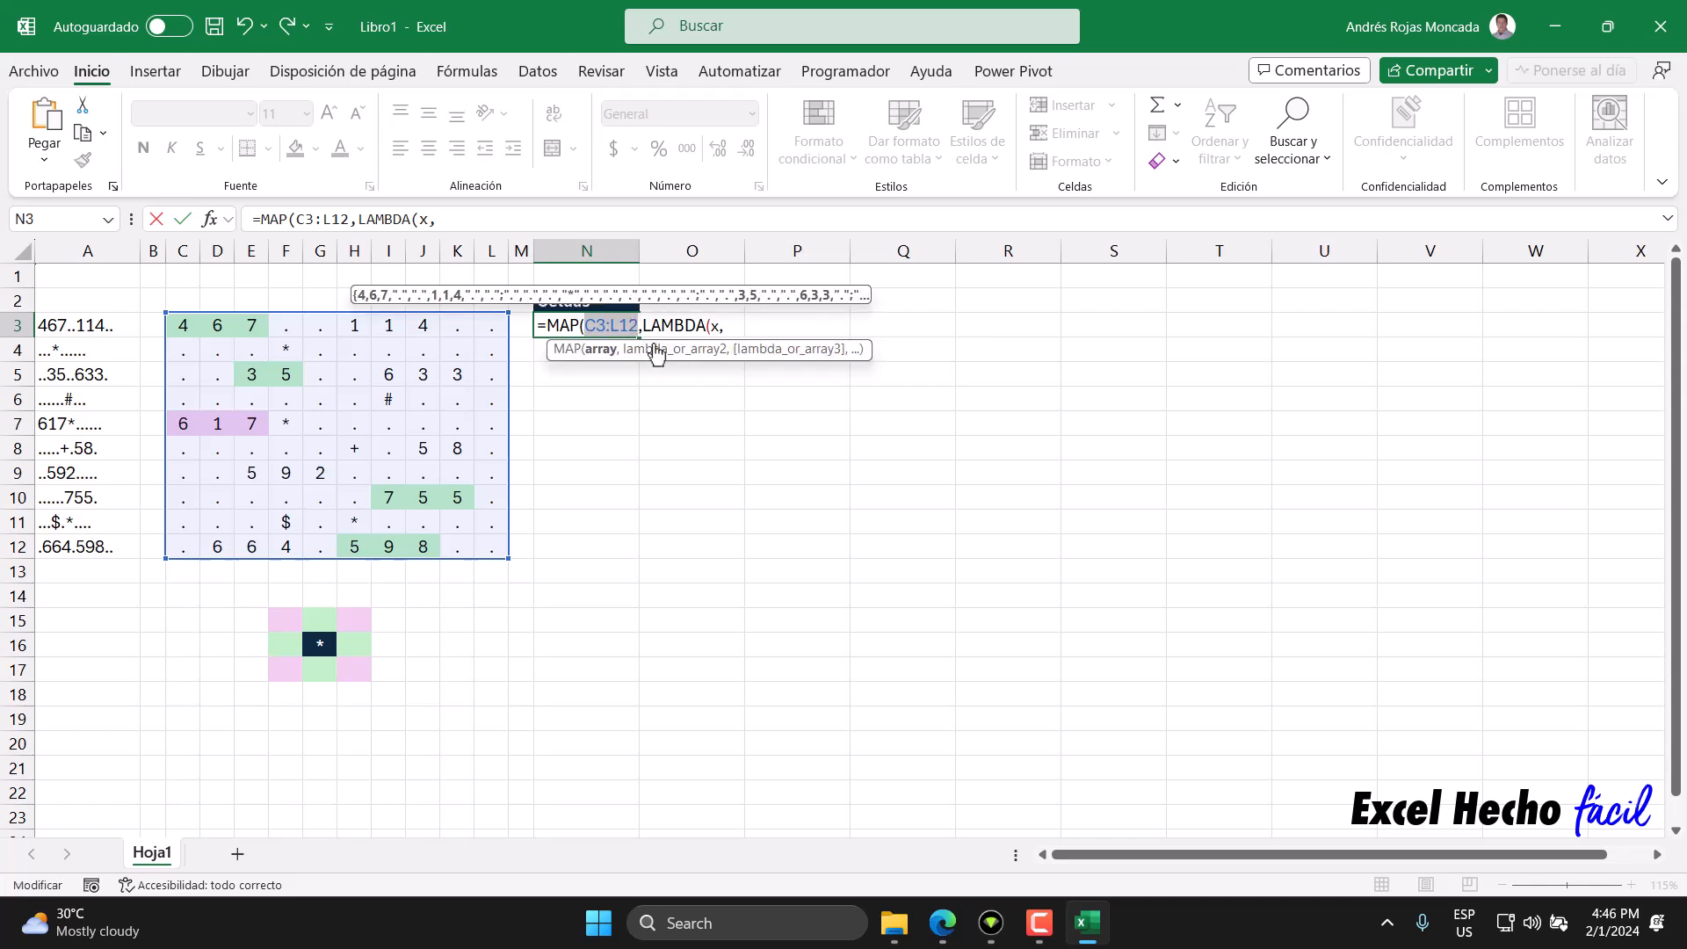
left_click_drag(858, 353, 847, 593)
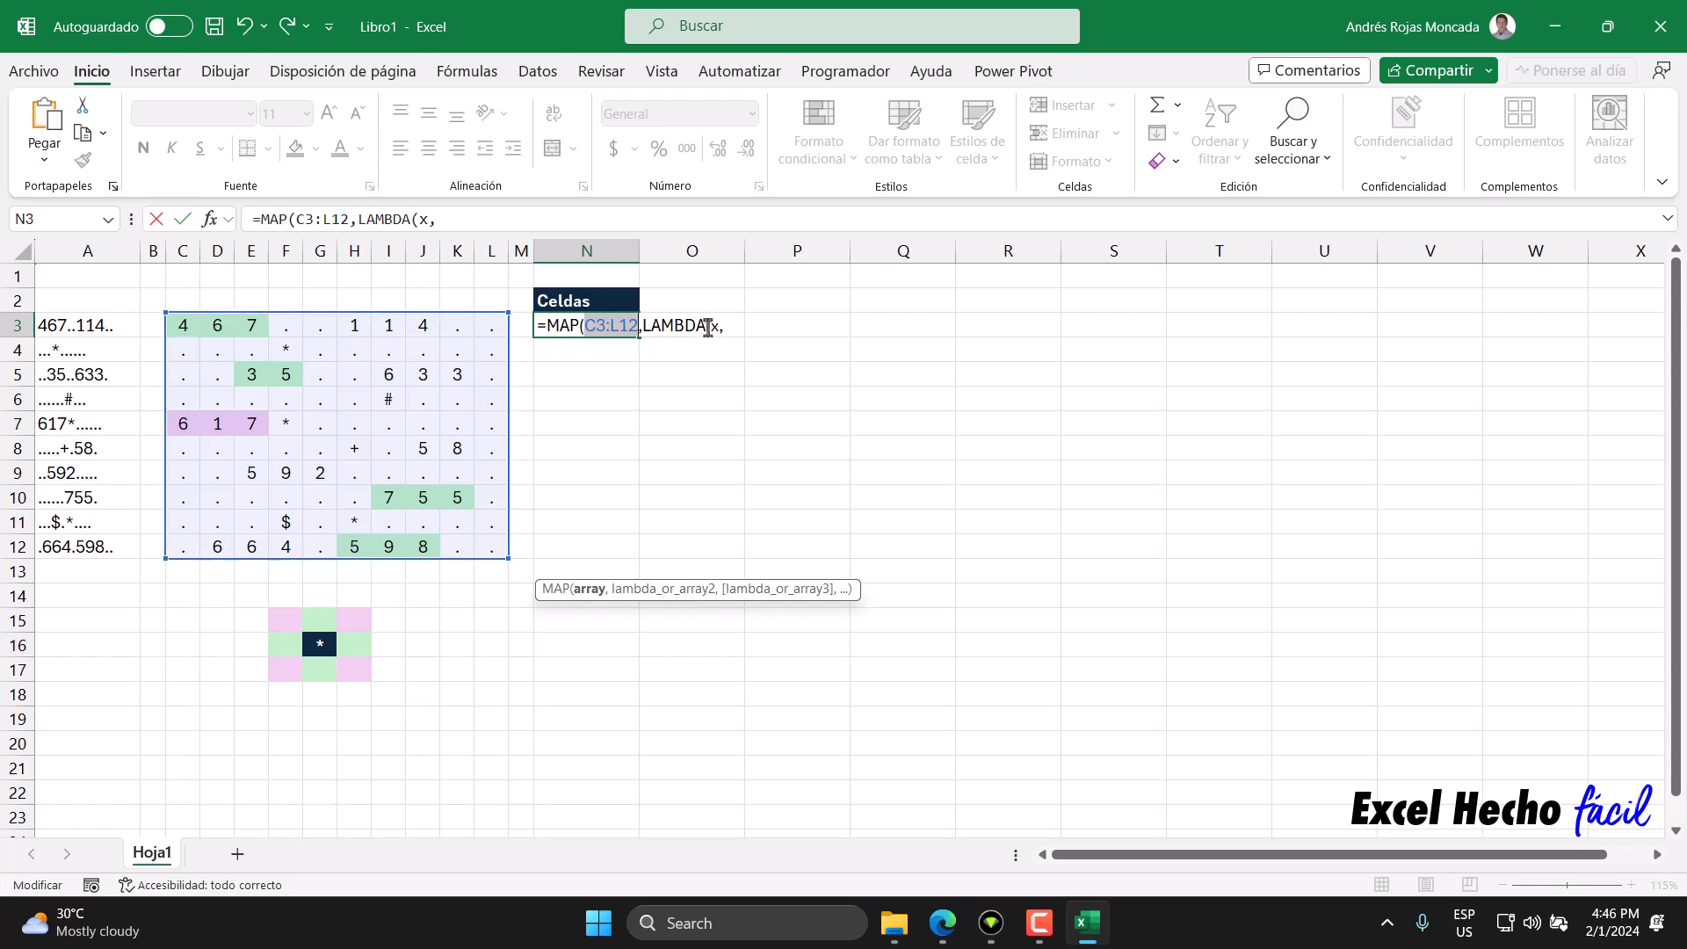
left_click_drag(710, 326, 718, 326)
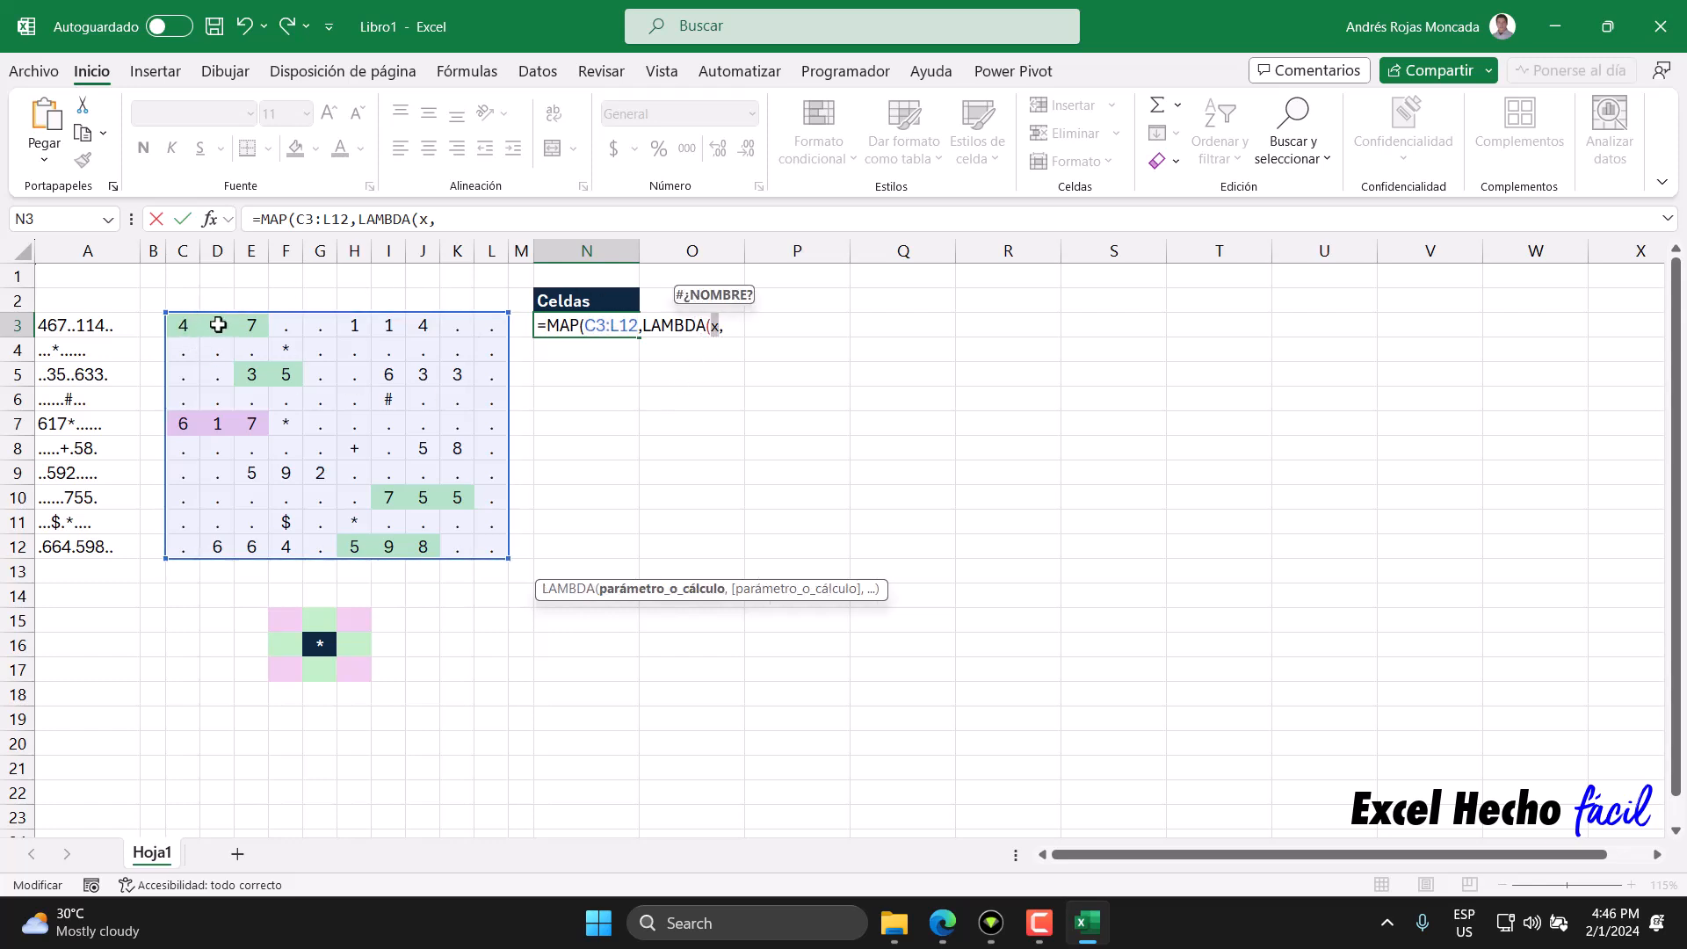
key("End")
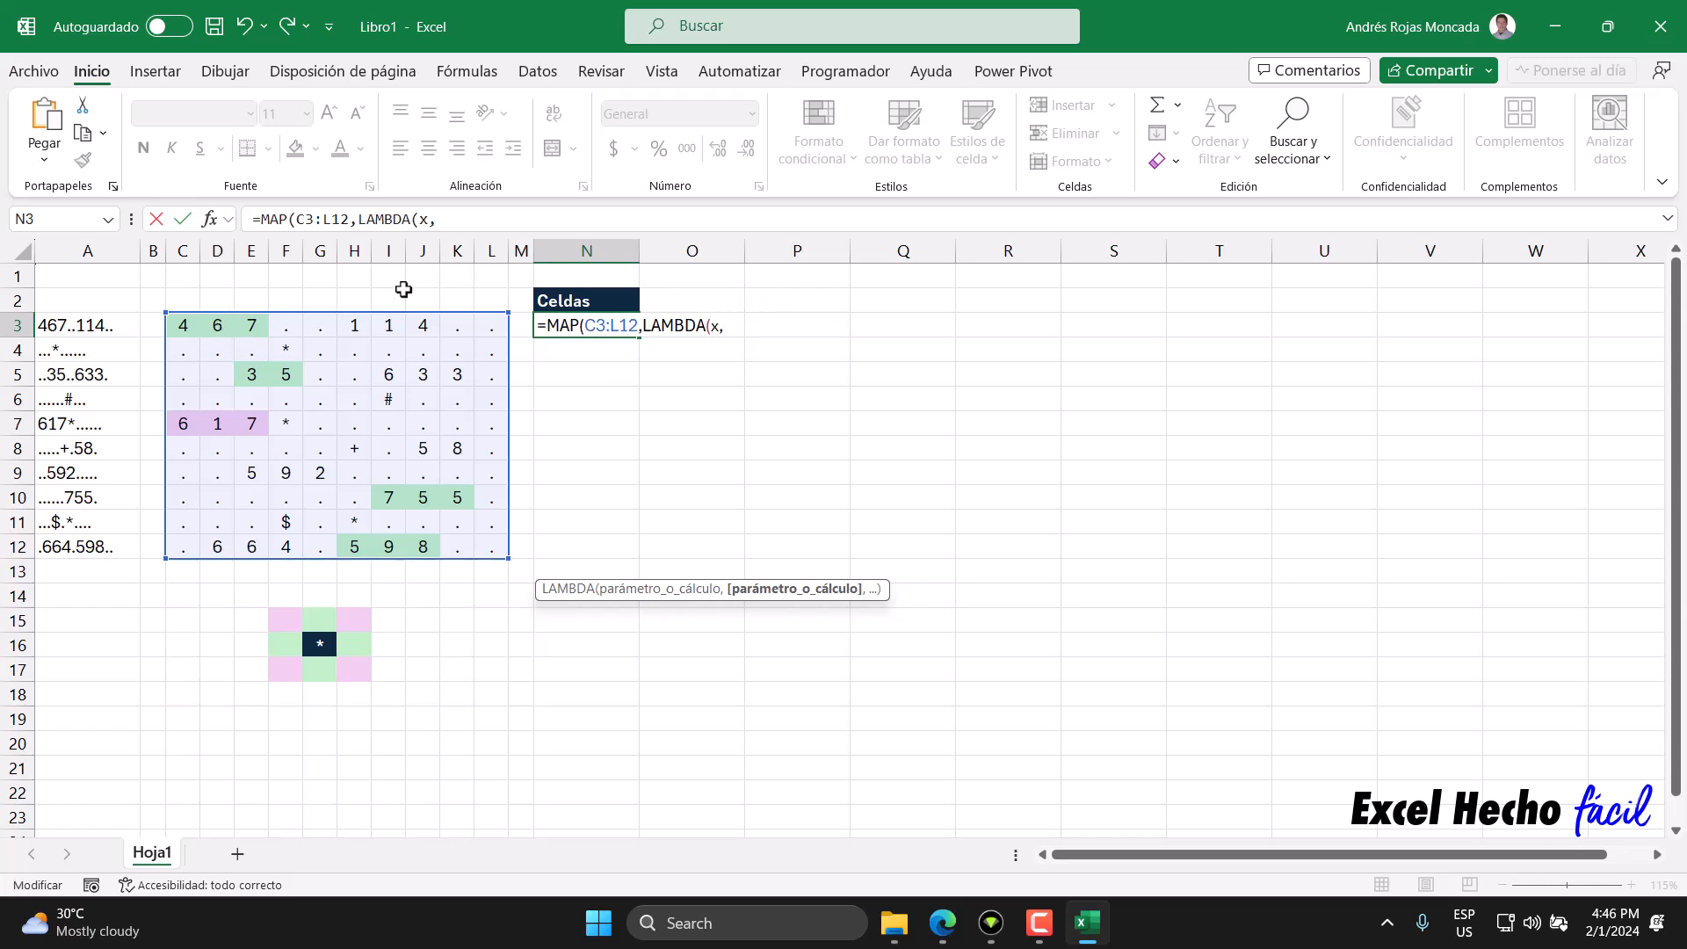
left_click_drag(710, 326, 719, 327)
left_click(732, 327)
type("SI(")
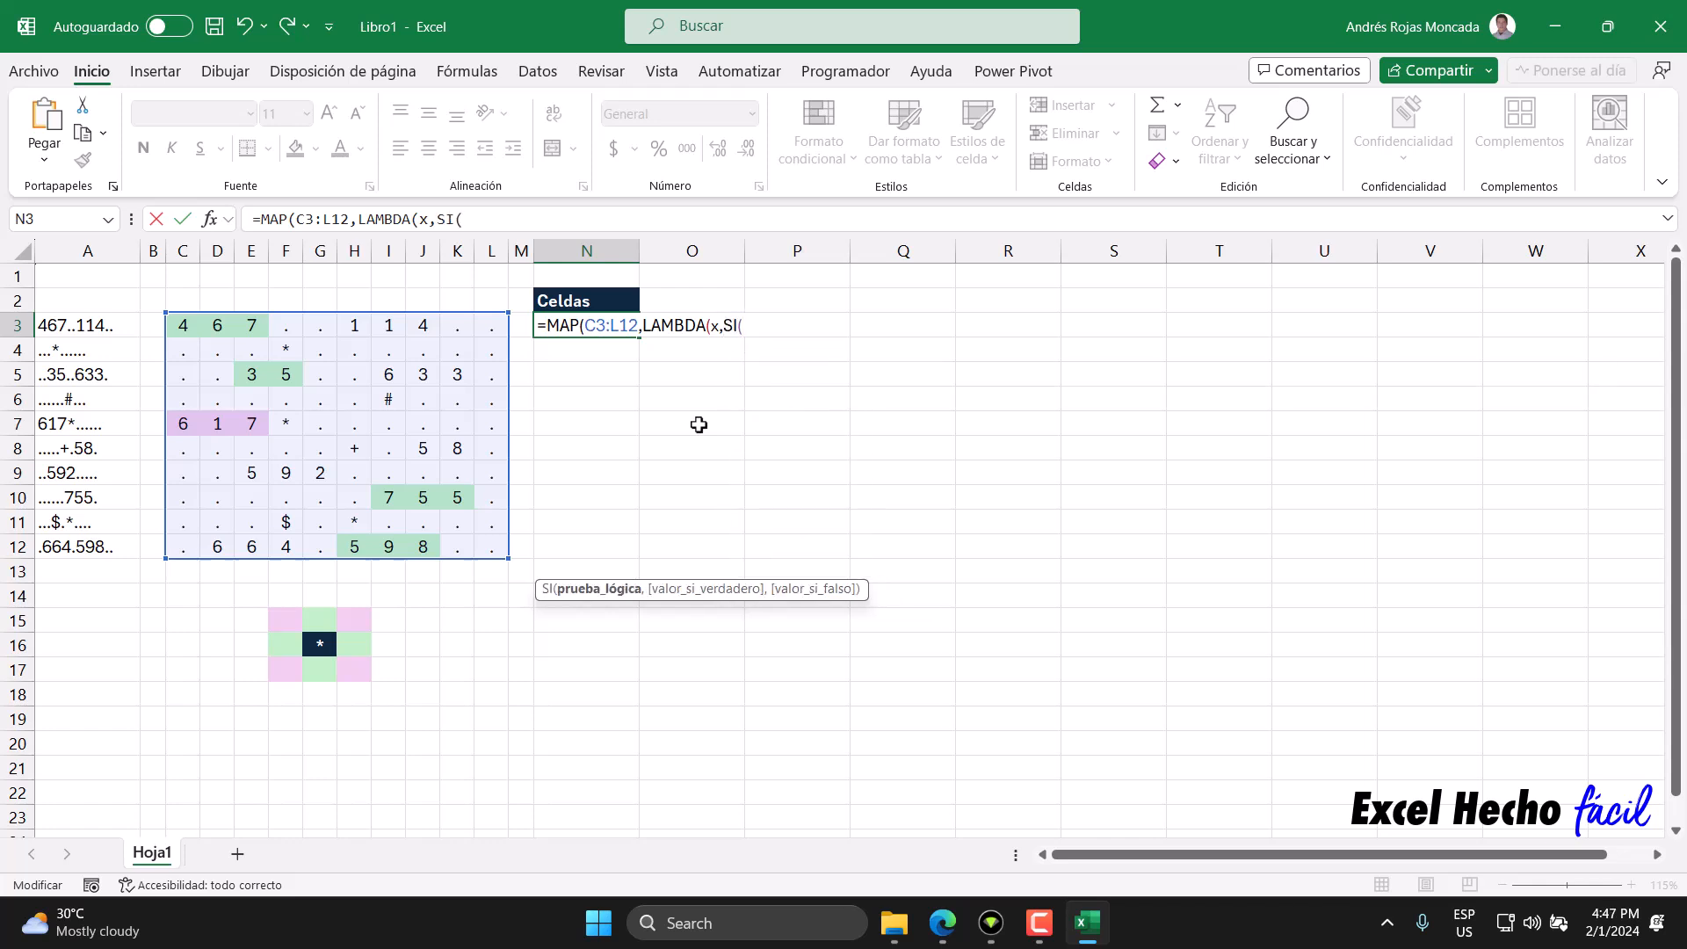
type("x=")
type("\"*\",")
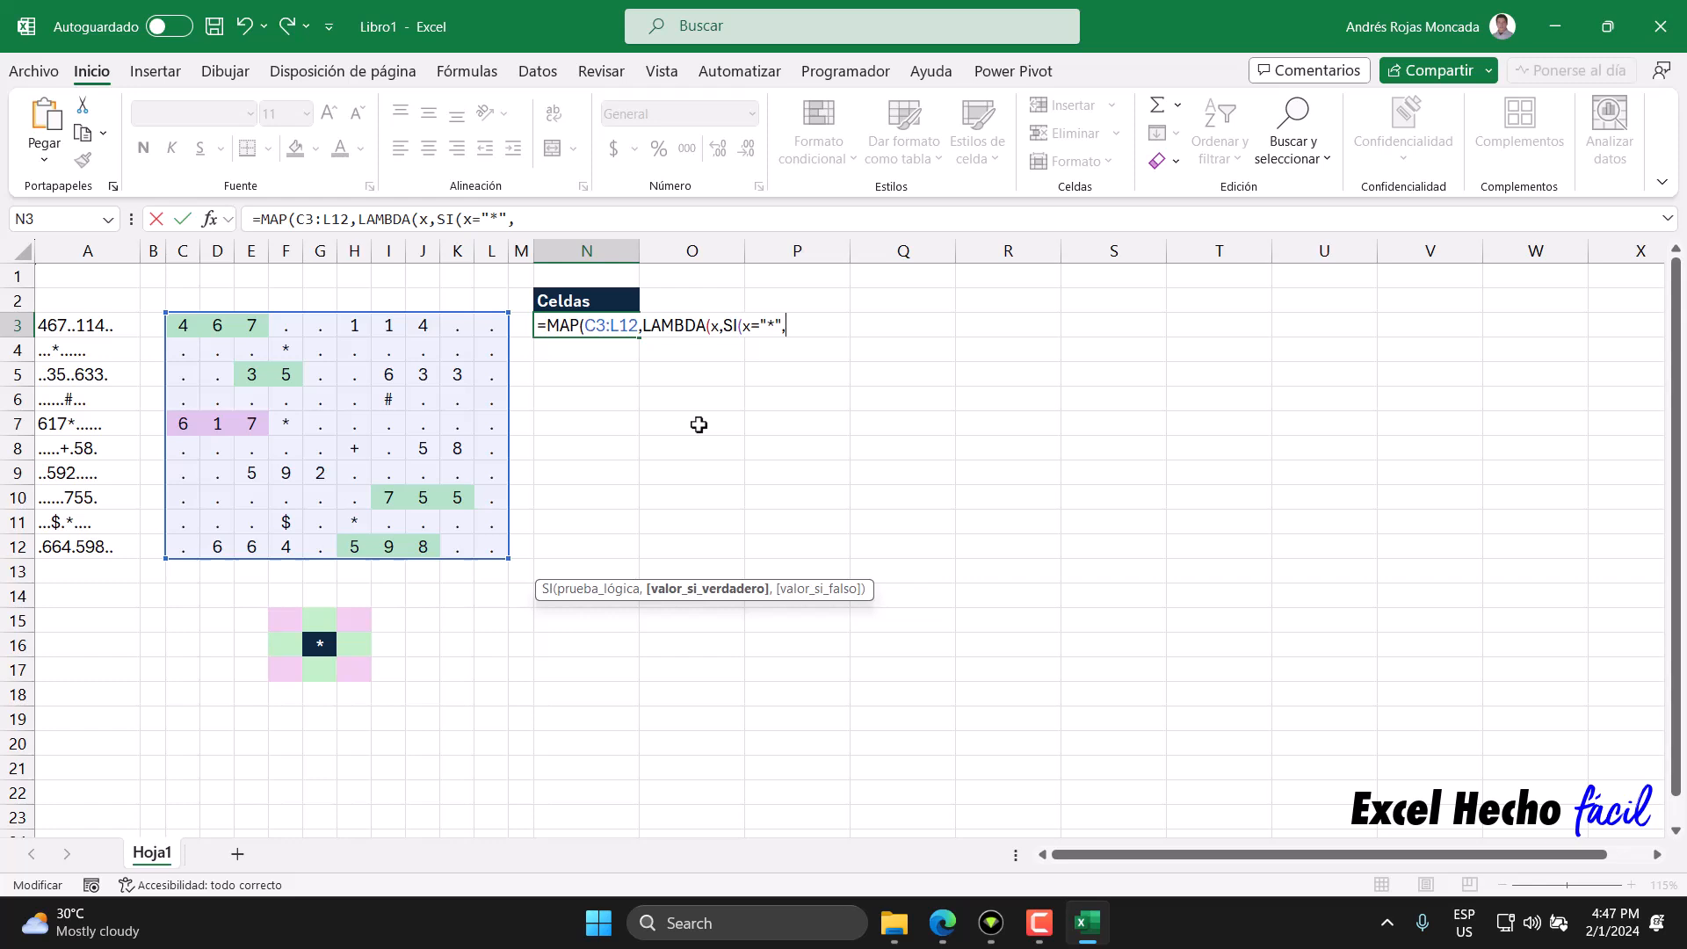
Make the SI condition return CELDA("direccion",x) when it is true.
type("celda(")
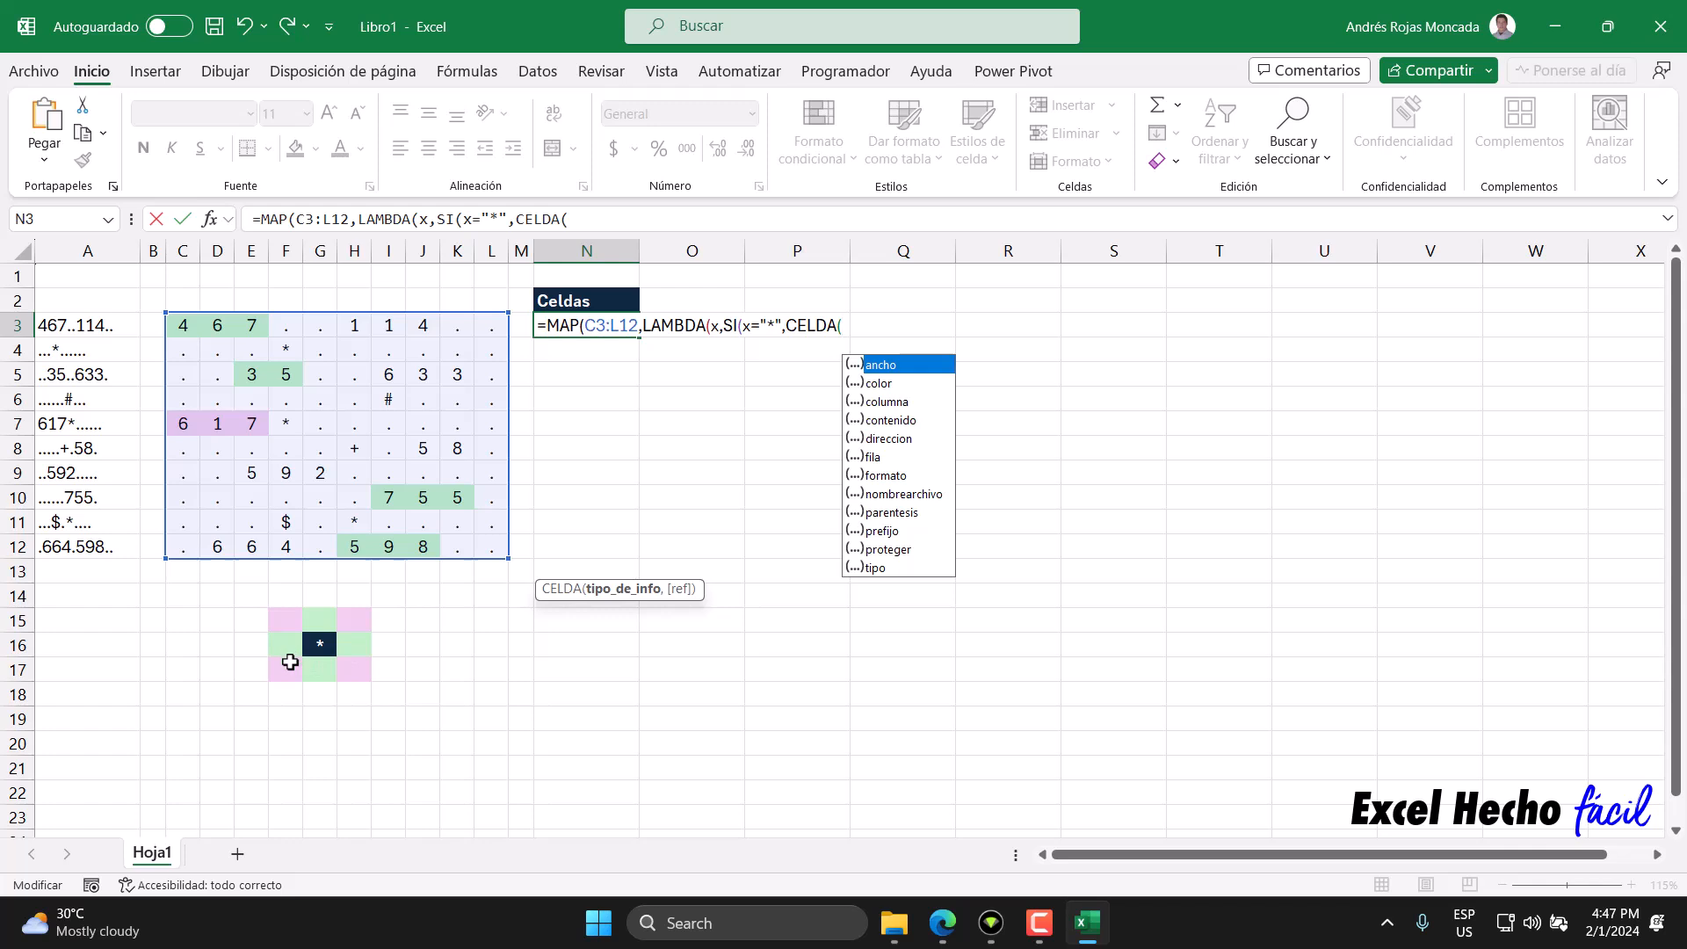
double_click(887, 442)
type(",")
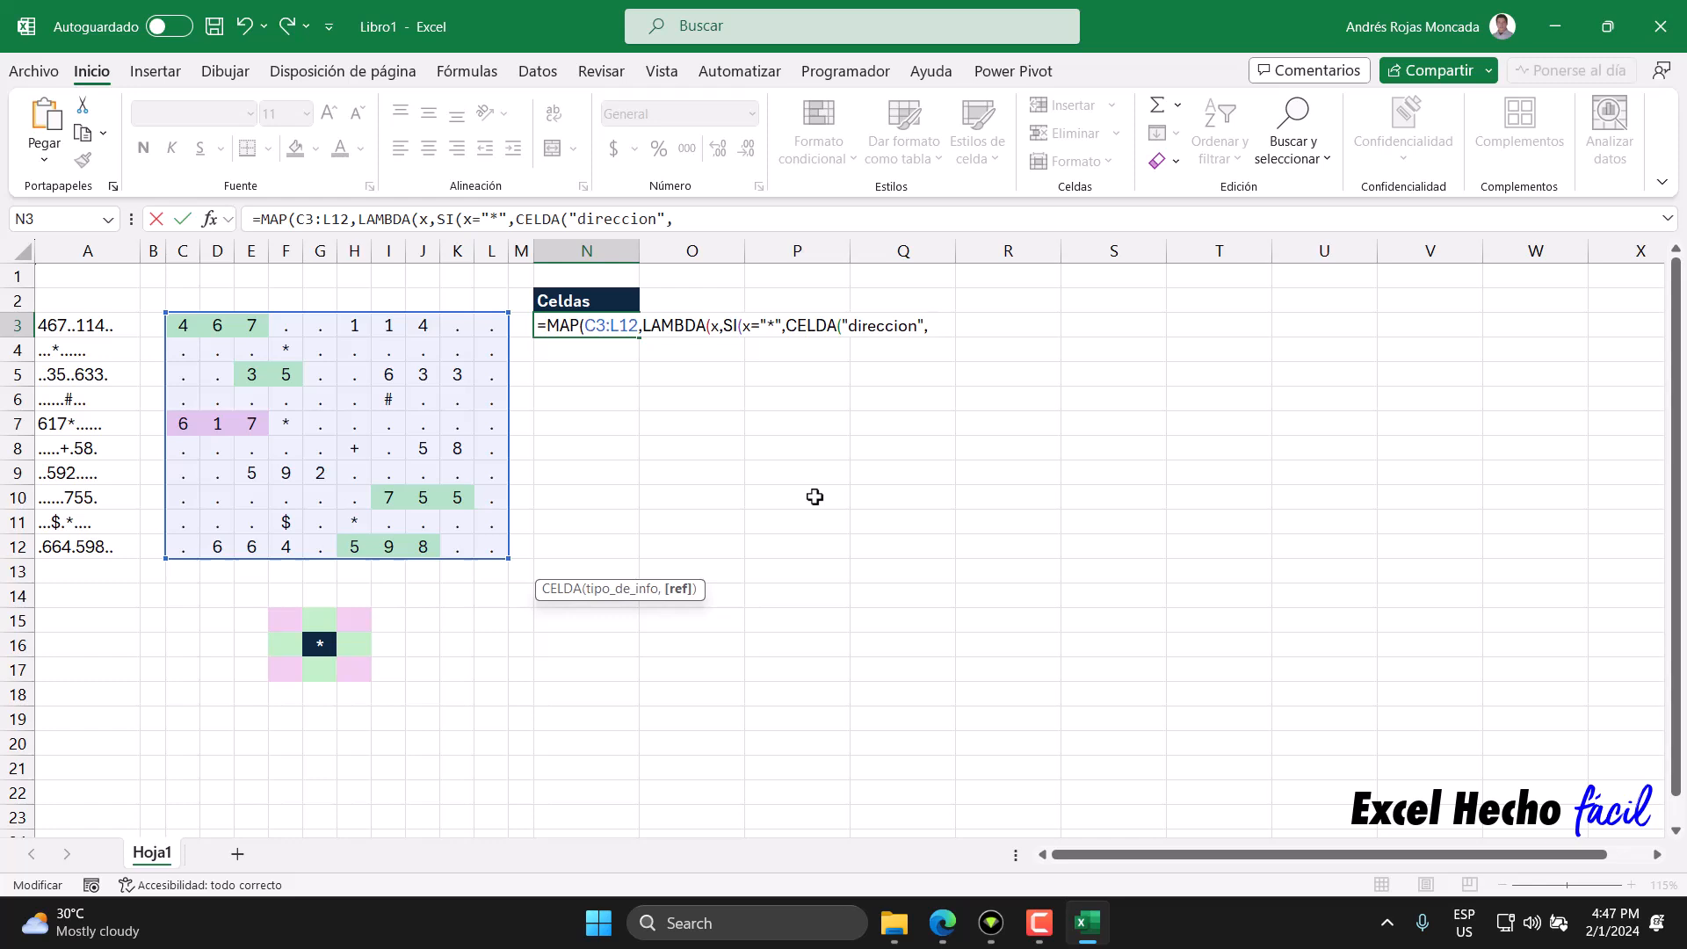
type("x)")
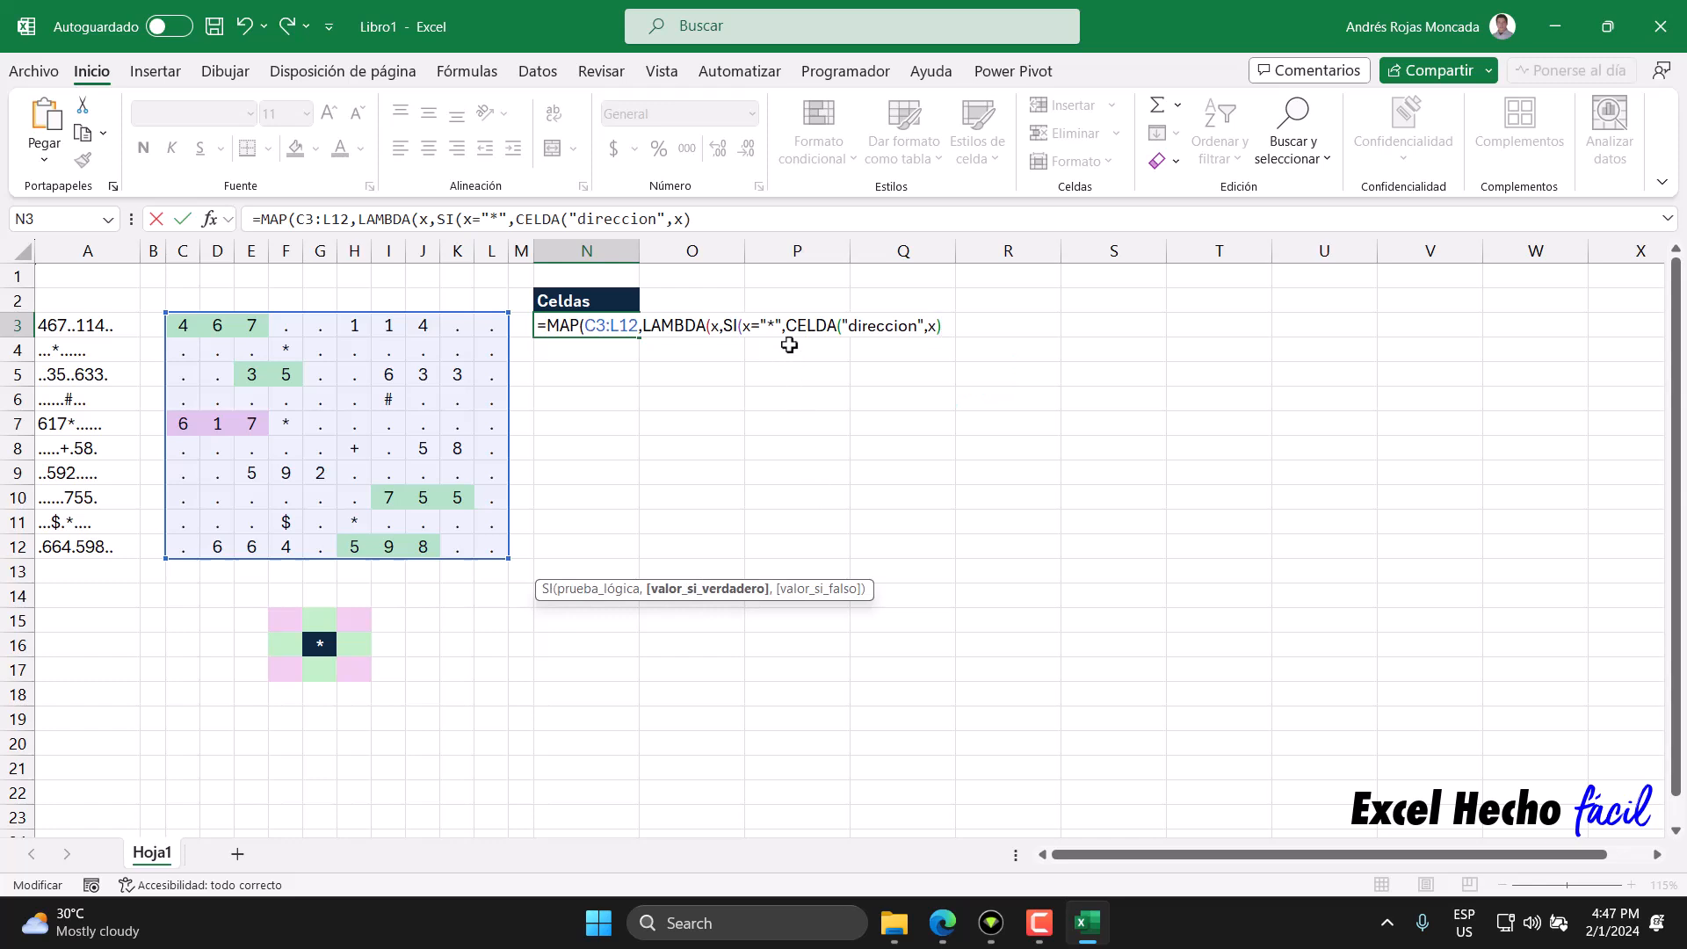
left_click_drag(787, 324, 929, 322)
left_click(941, 325)
Make the SI condition return NOD() when it is false, then close and commit the MAP formula.
type(",")
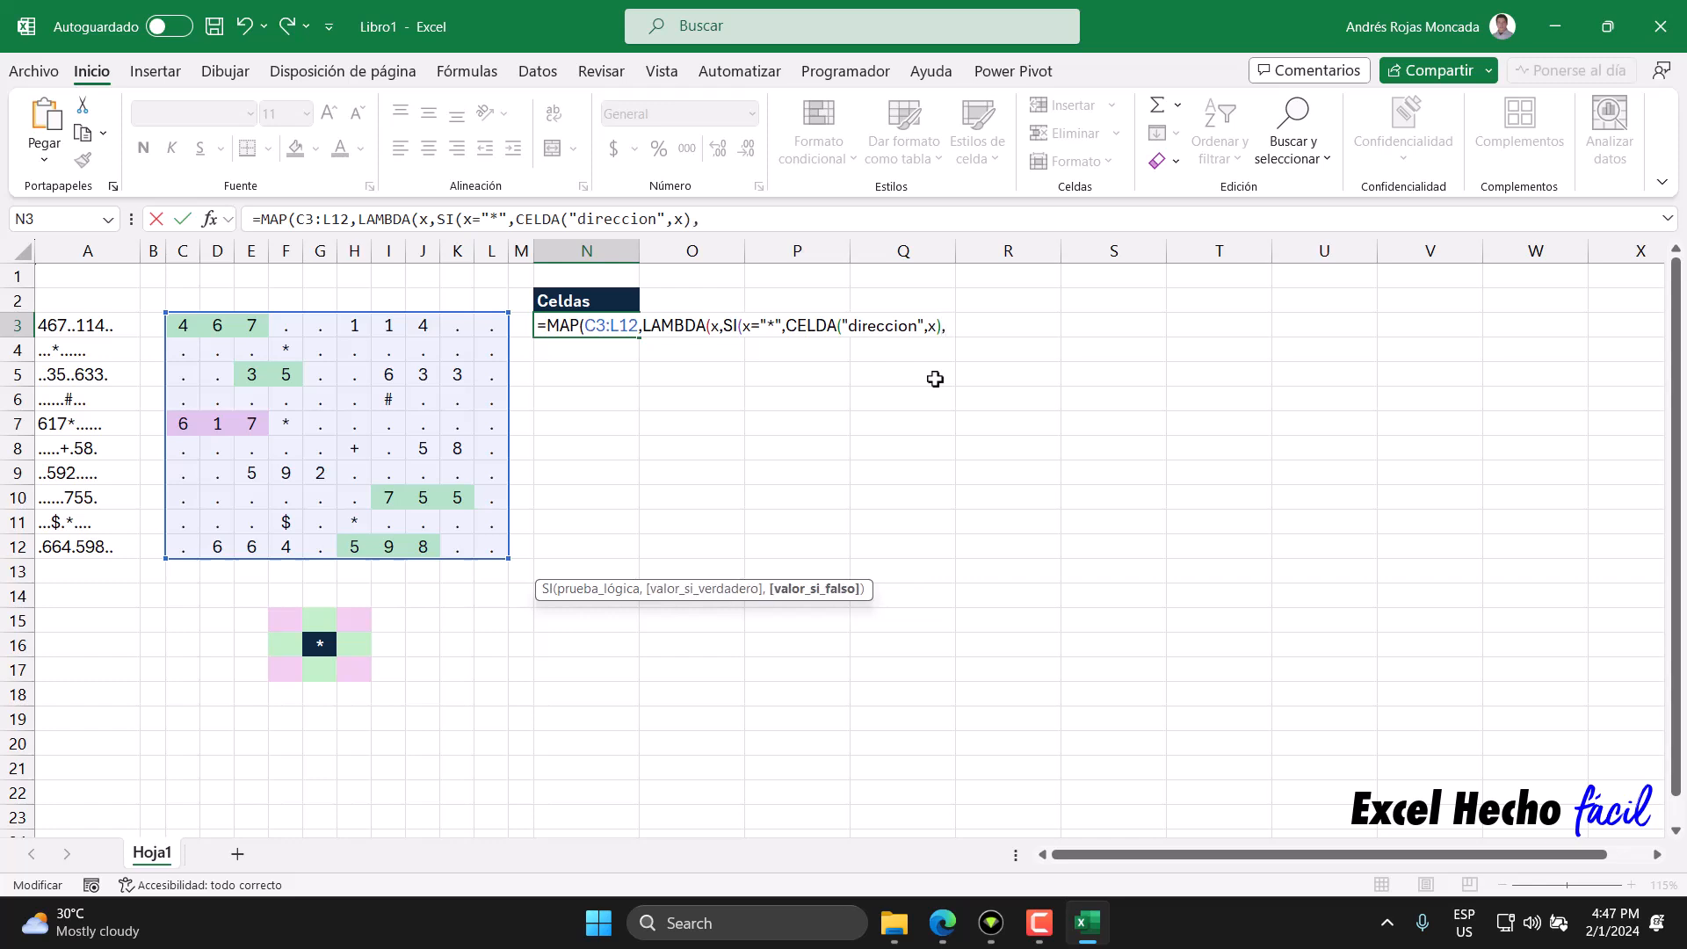
type("no")
key("Down")
key("Tab")
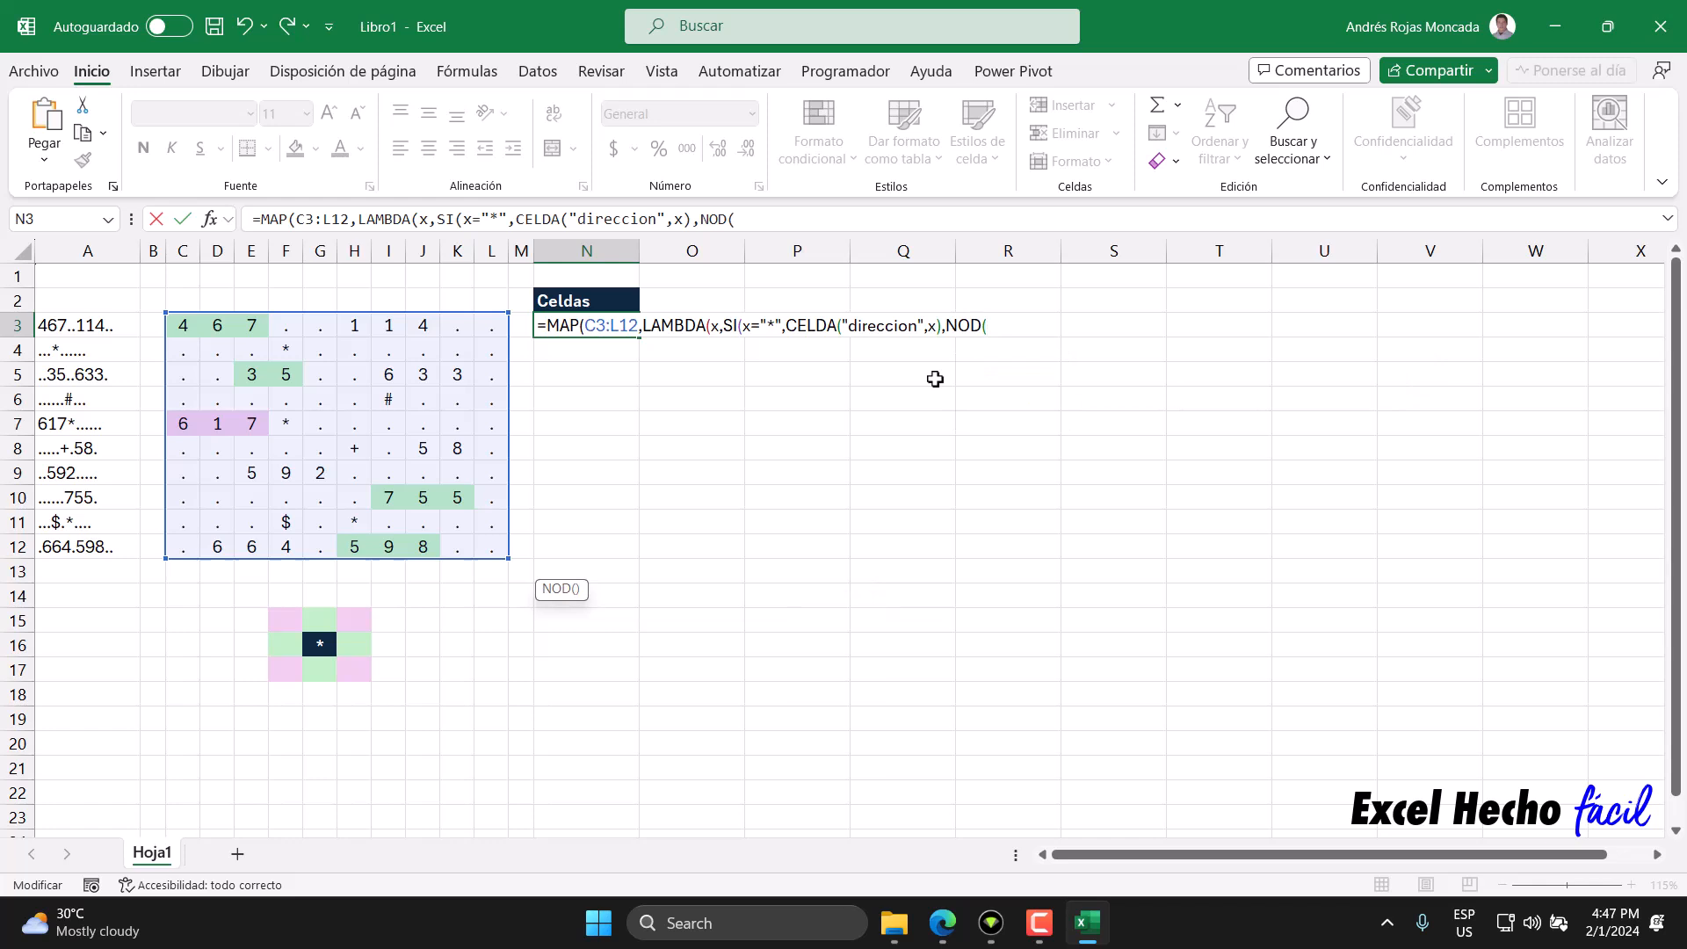
type(")")
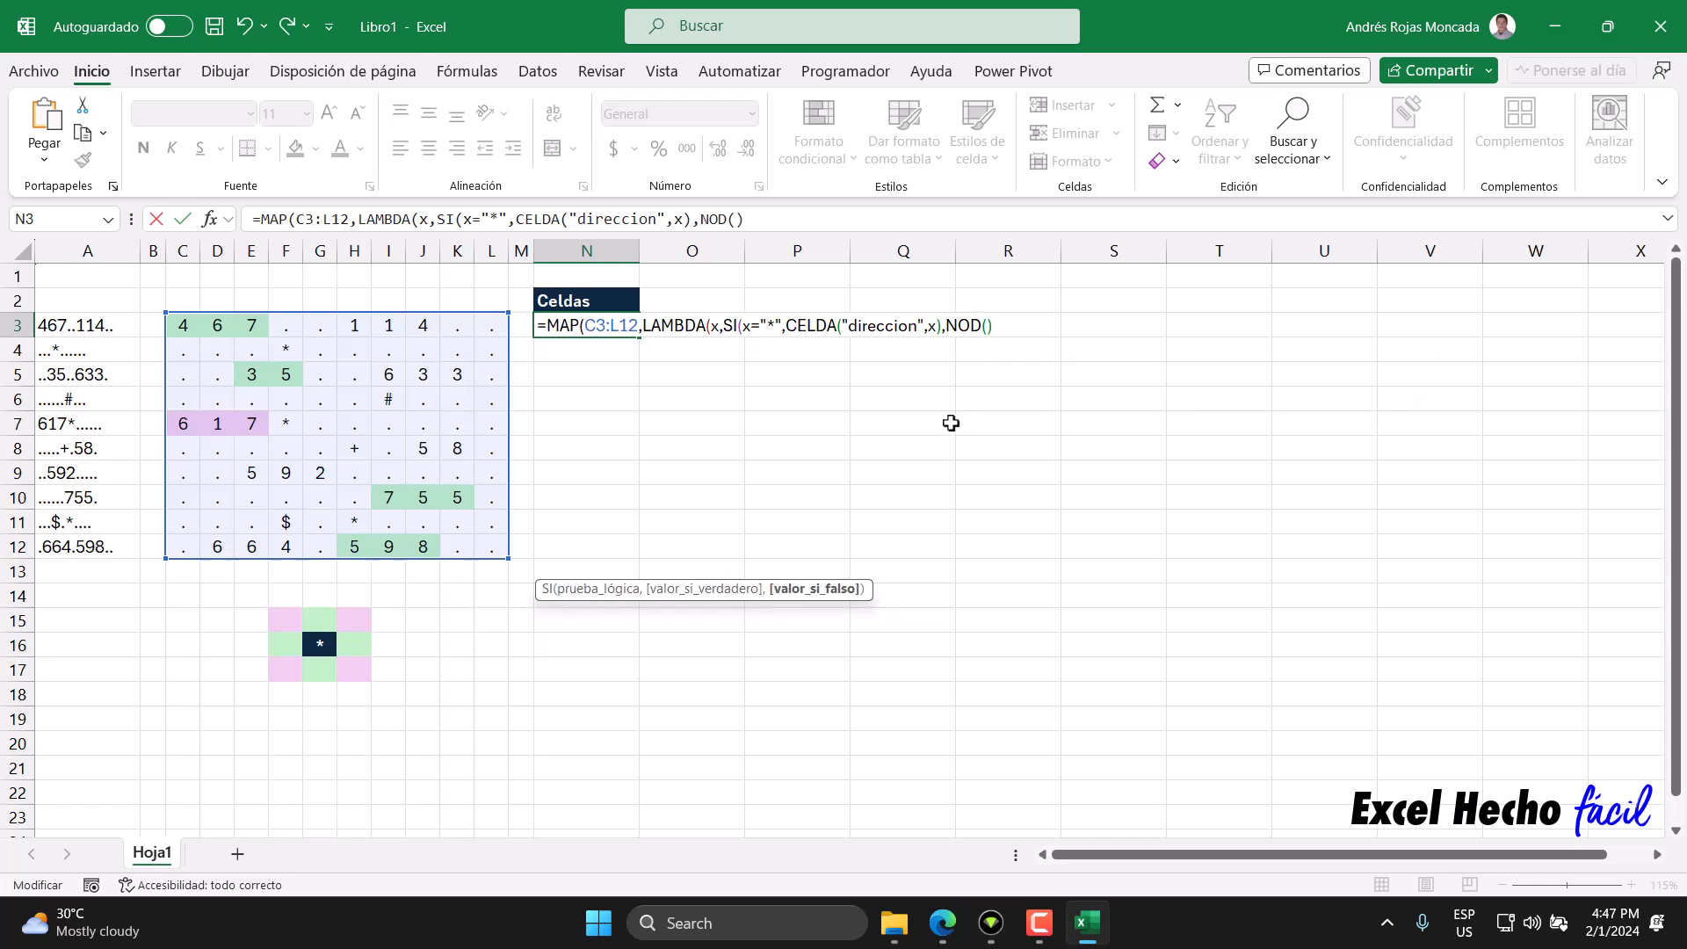
type(")")
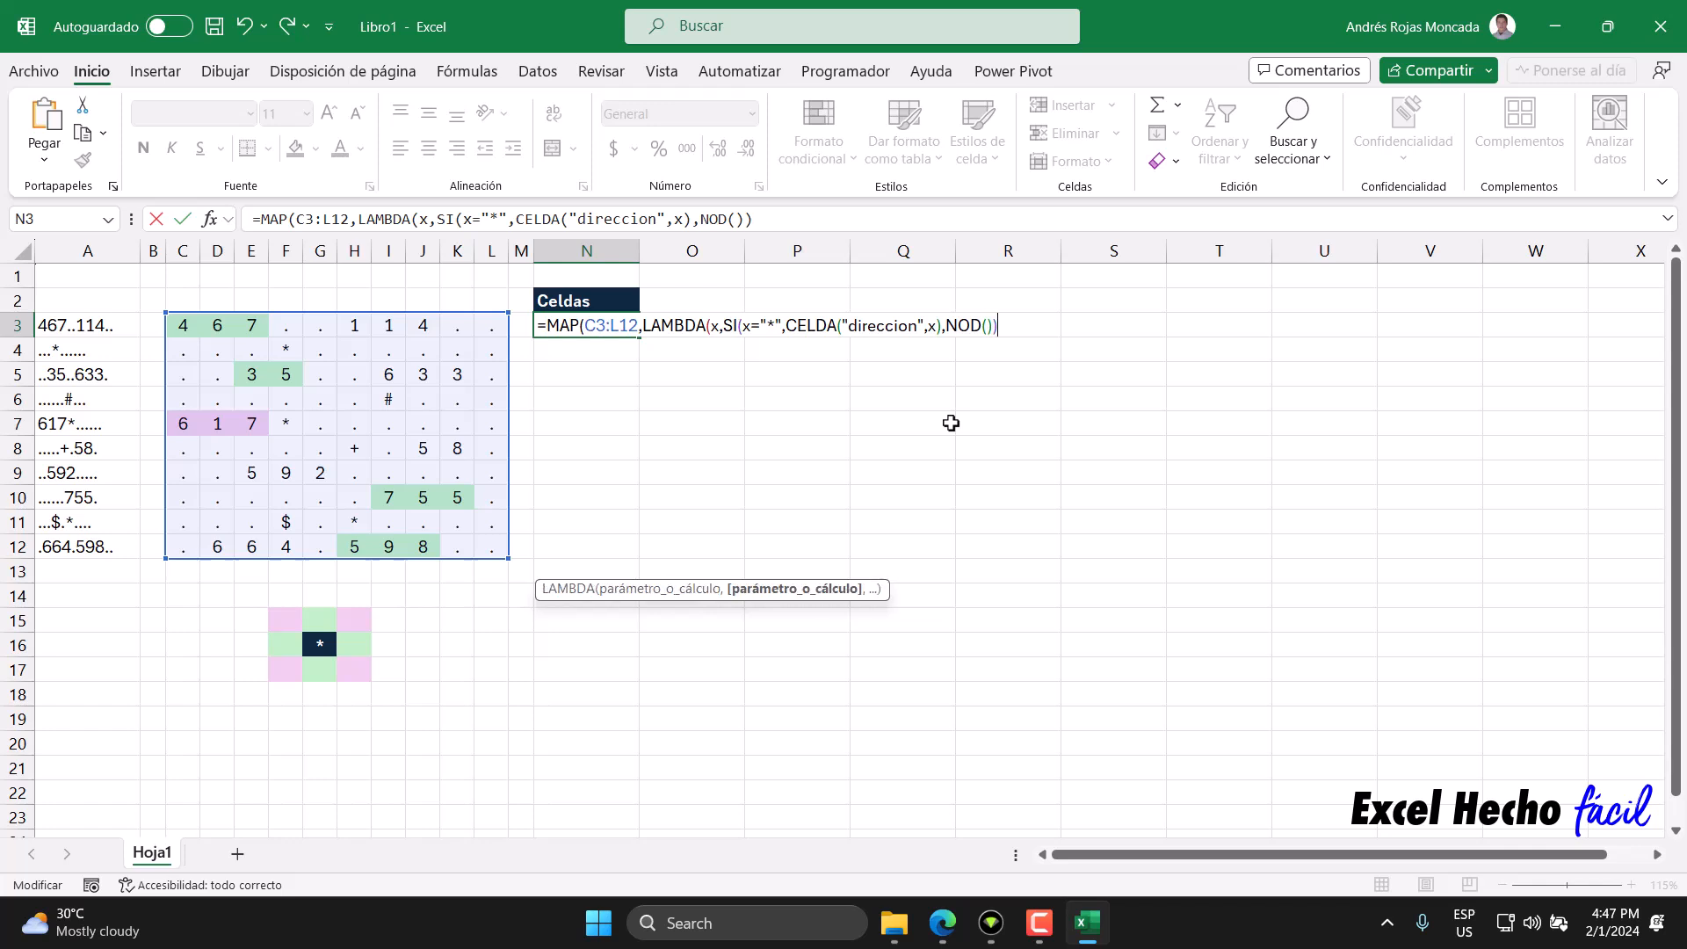
type(")")
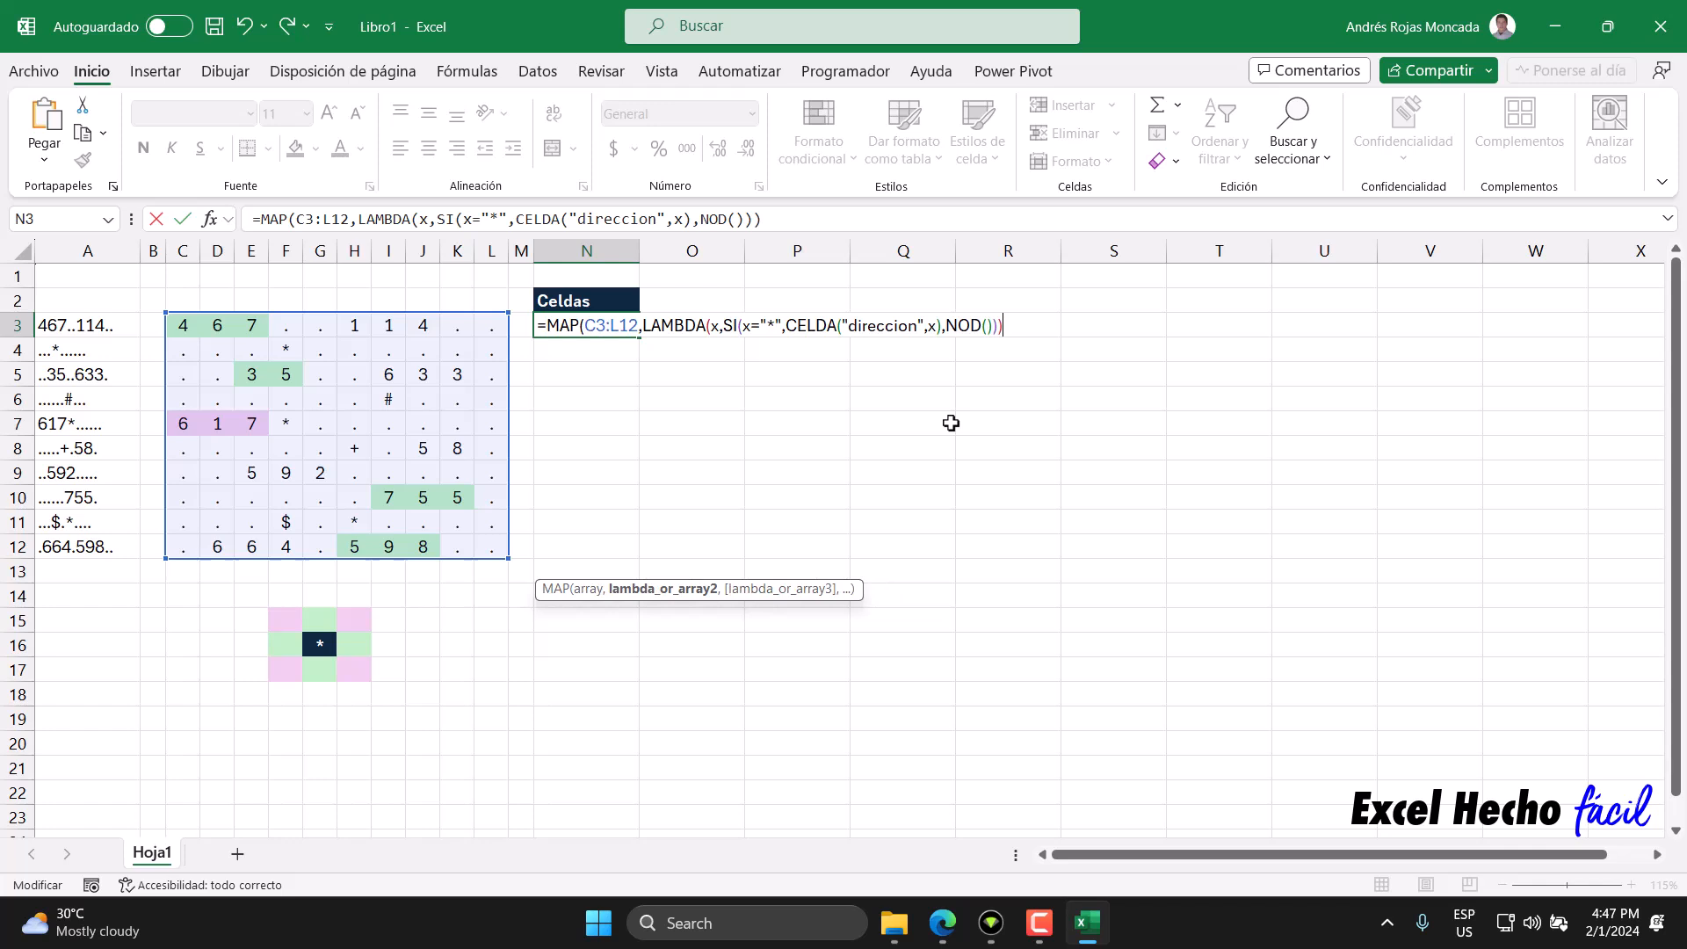
type(")")
key("Return")
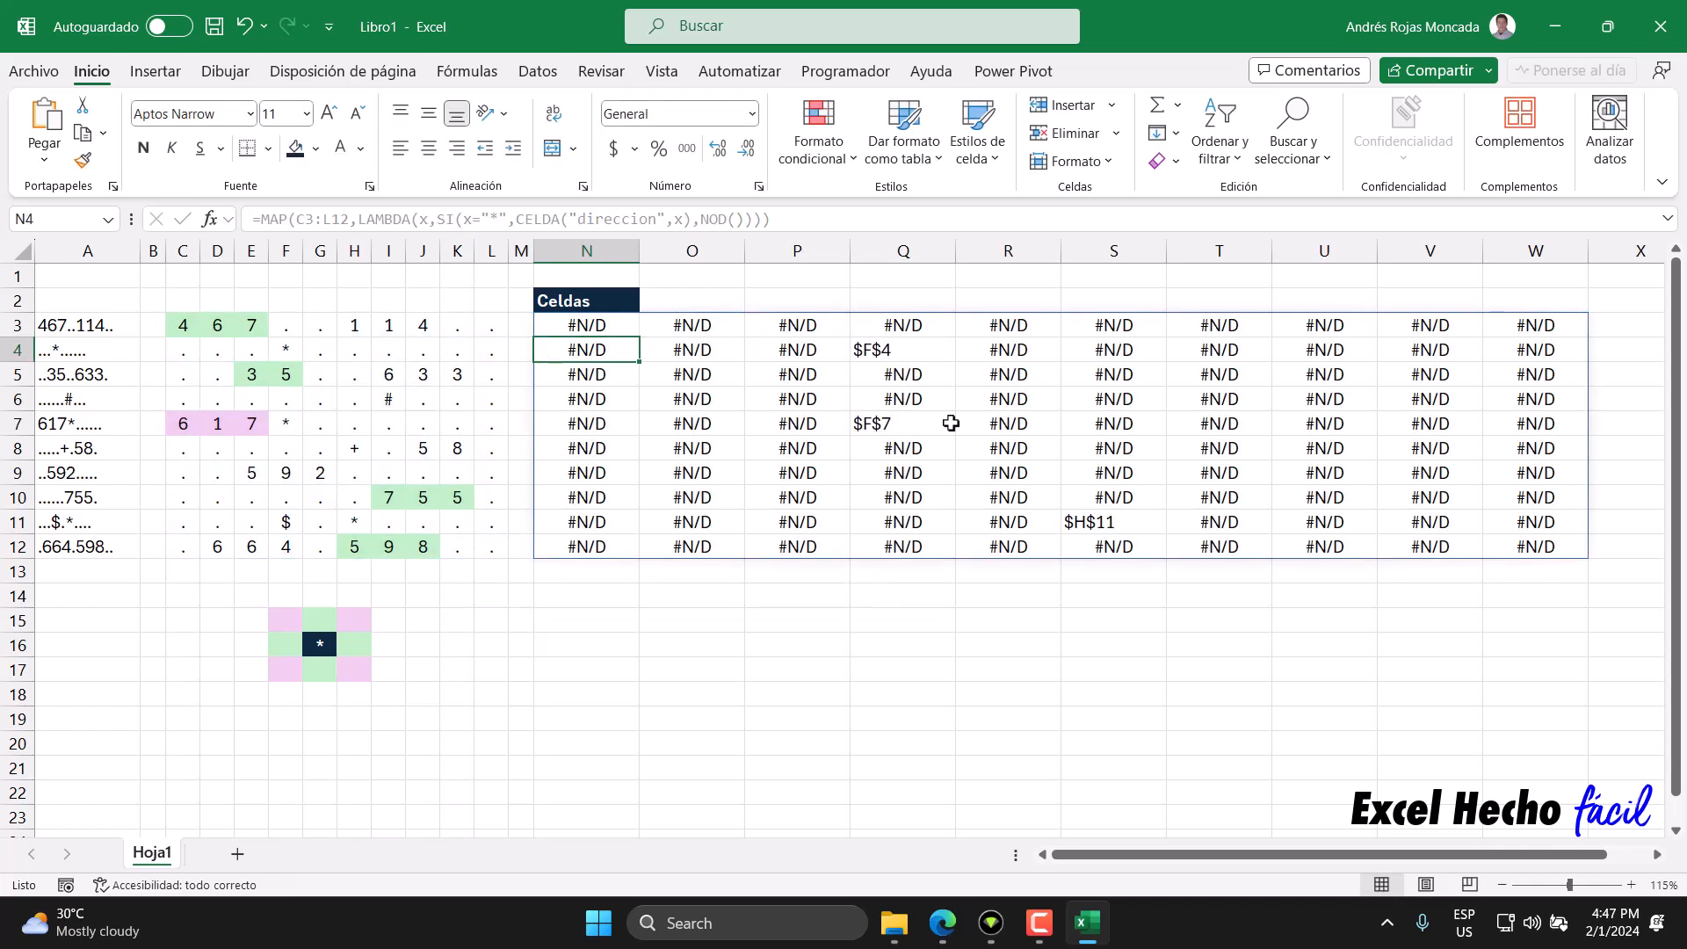
Check the dimensions of the character grid by counting the cells in row C3:L3 and column C3:C12.
left_click(618, 331)
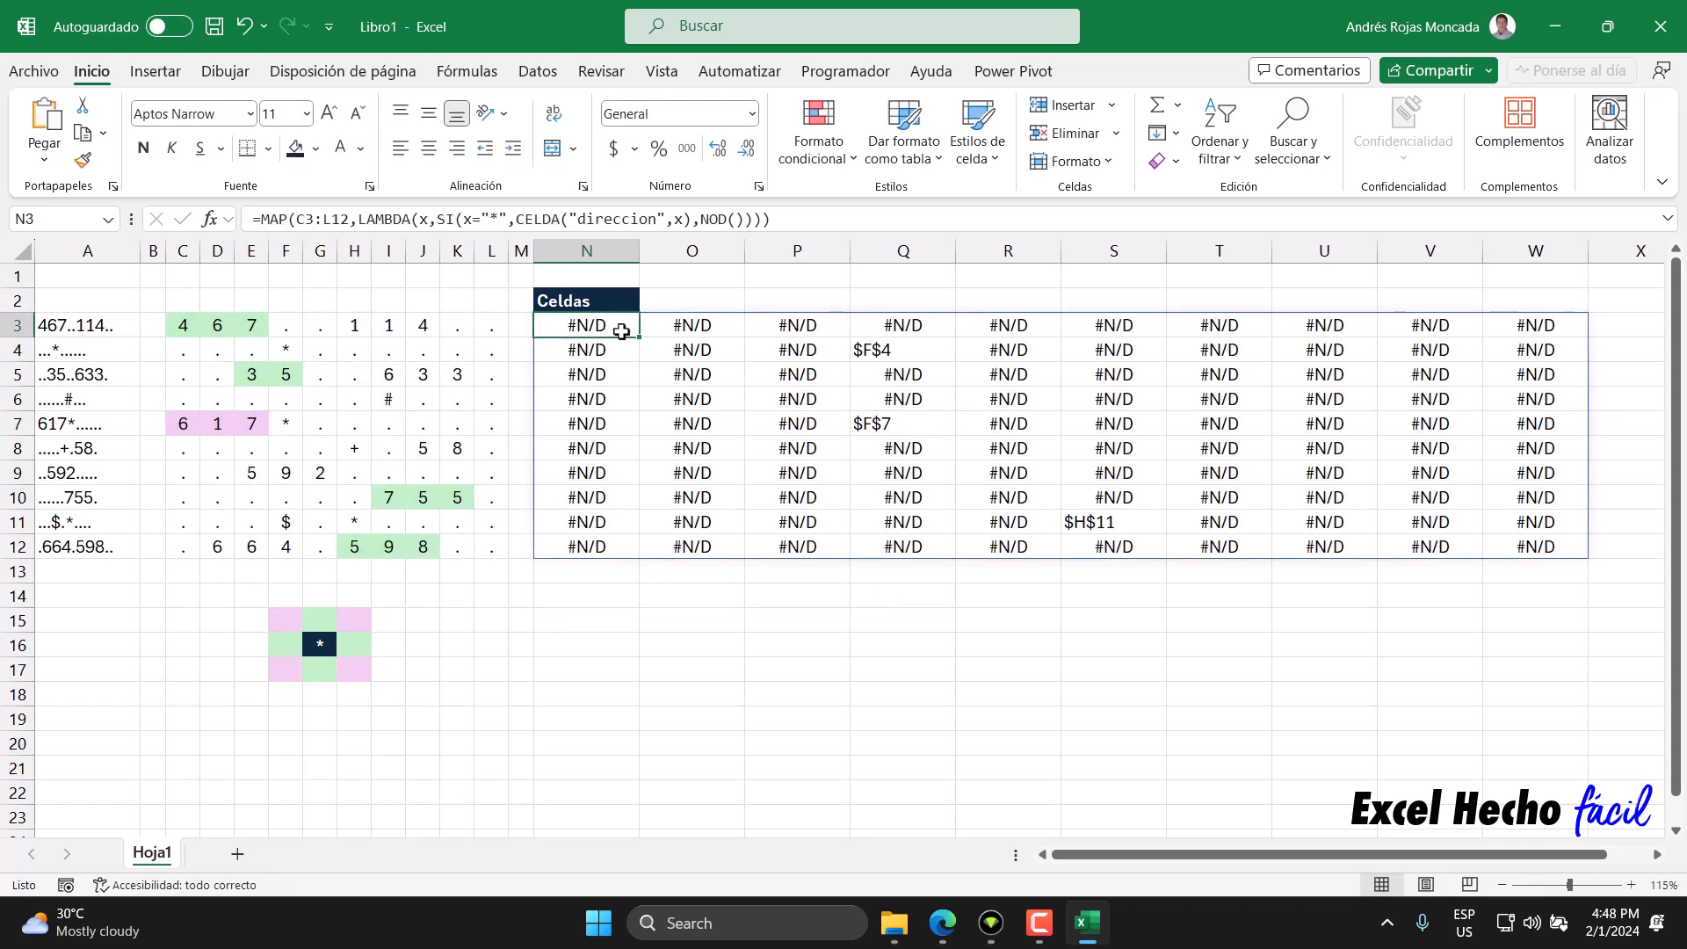
left_click(182, 325)
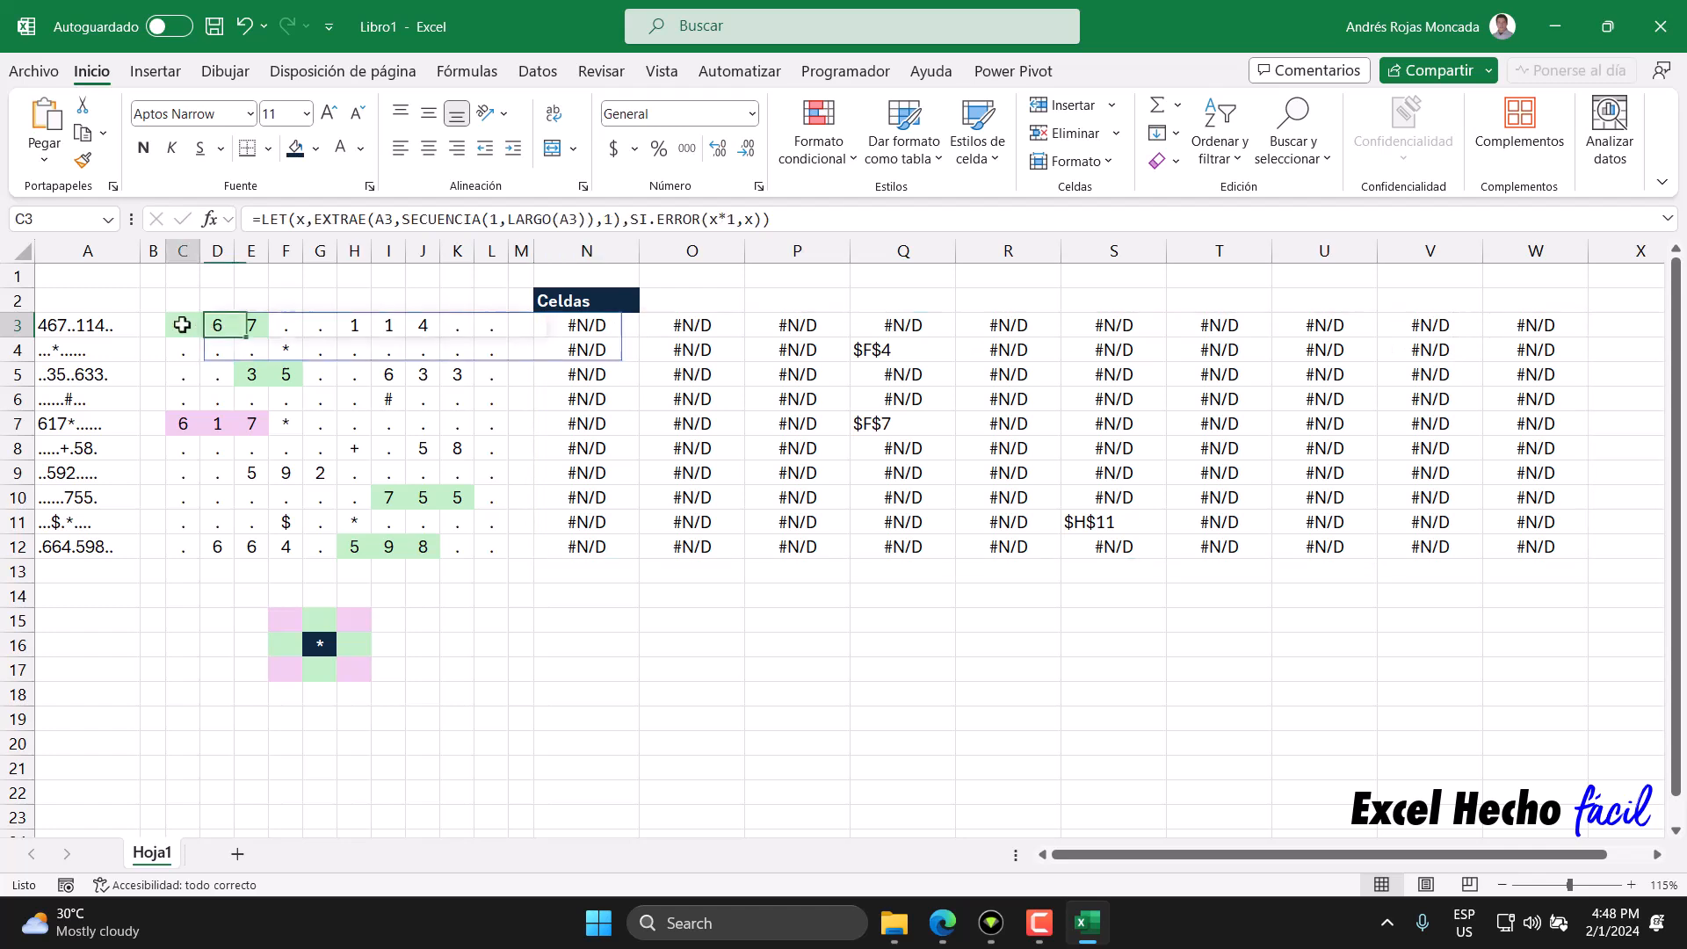
left_click_drag(182, 325, 482, 321)
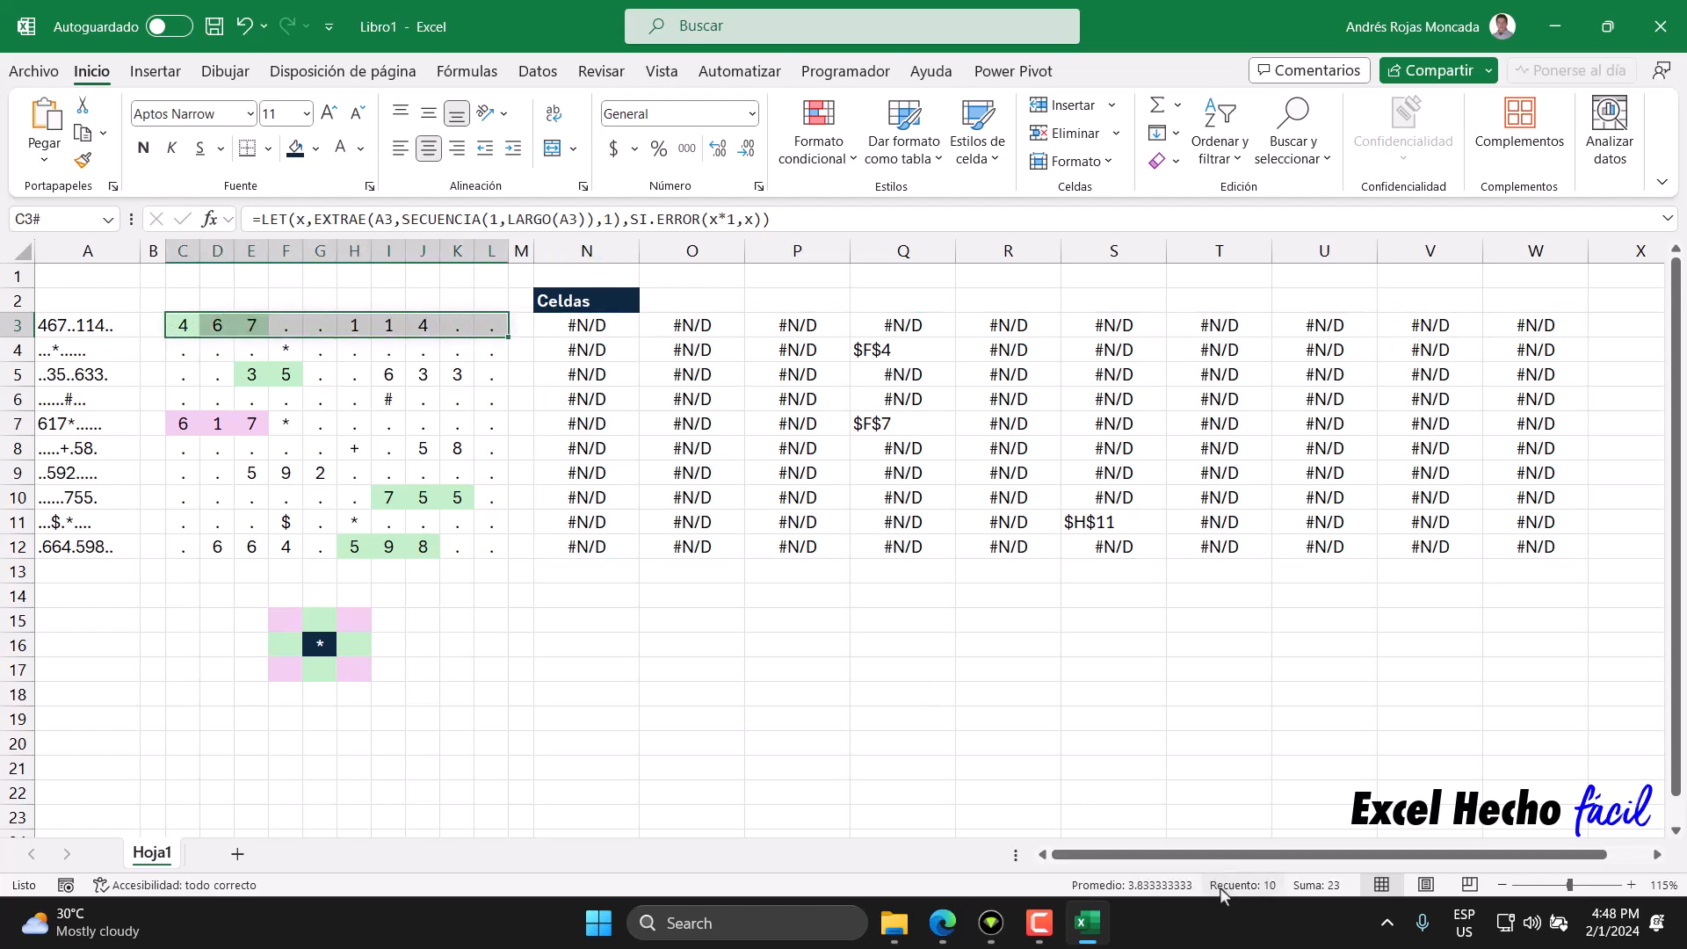
left_click_drag(182, 325, 179, 542)
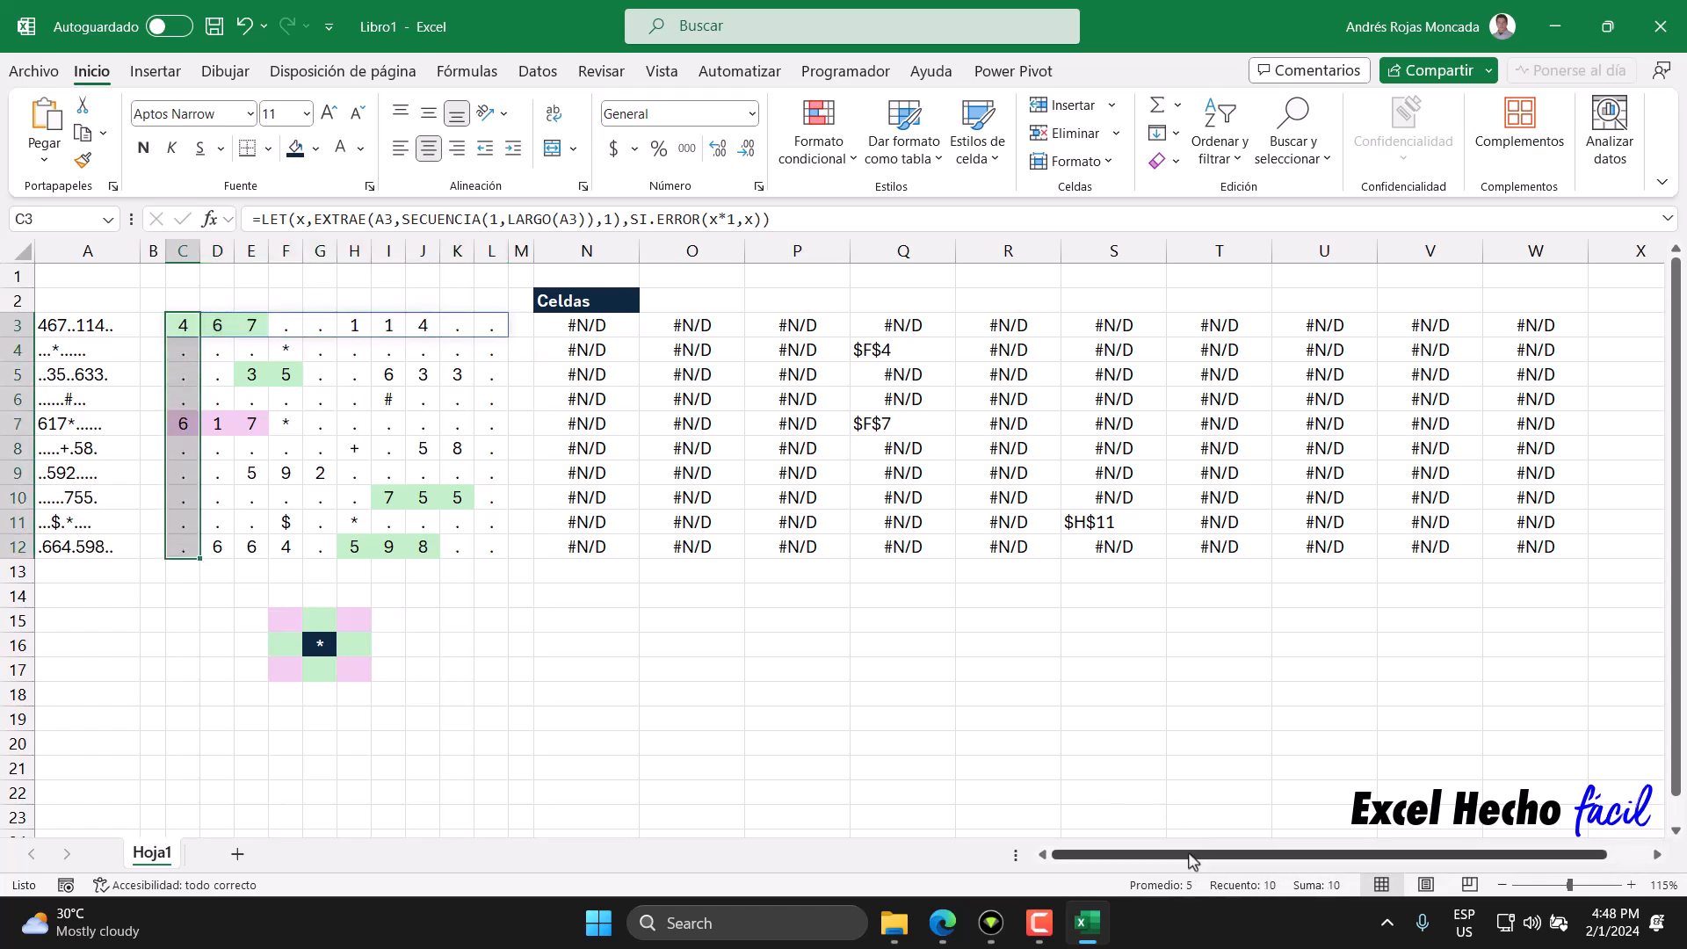
Wrap the MAP formula in N3 in ENCOL, using the whole MAP expression as its array argument.
left_click(580, 327)
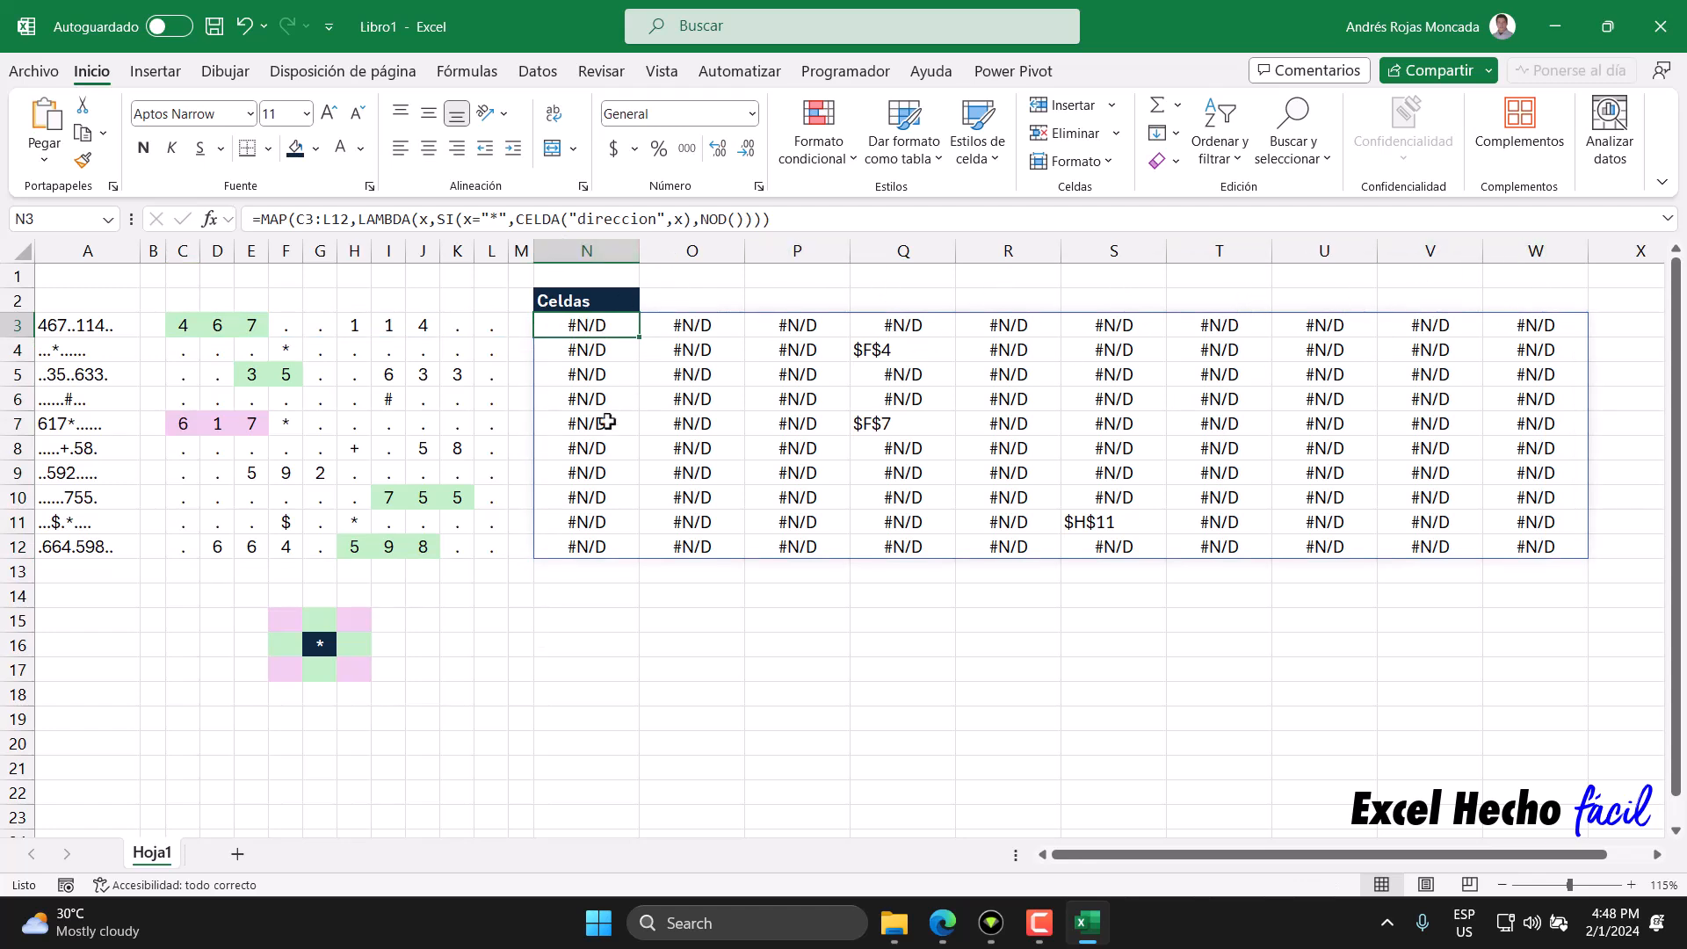
key("F2")
left_click(542, 326)
type("escon")
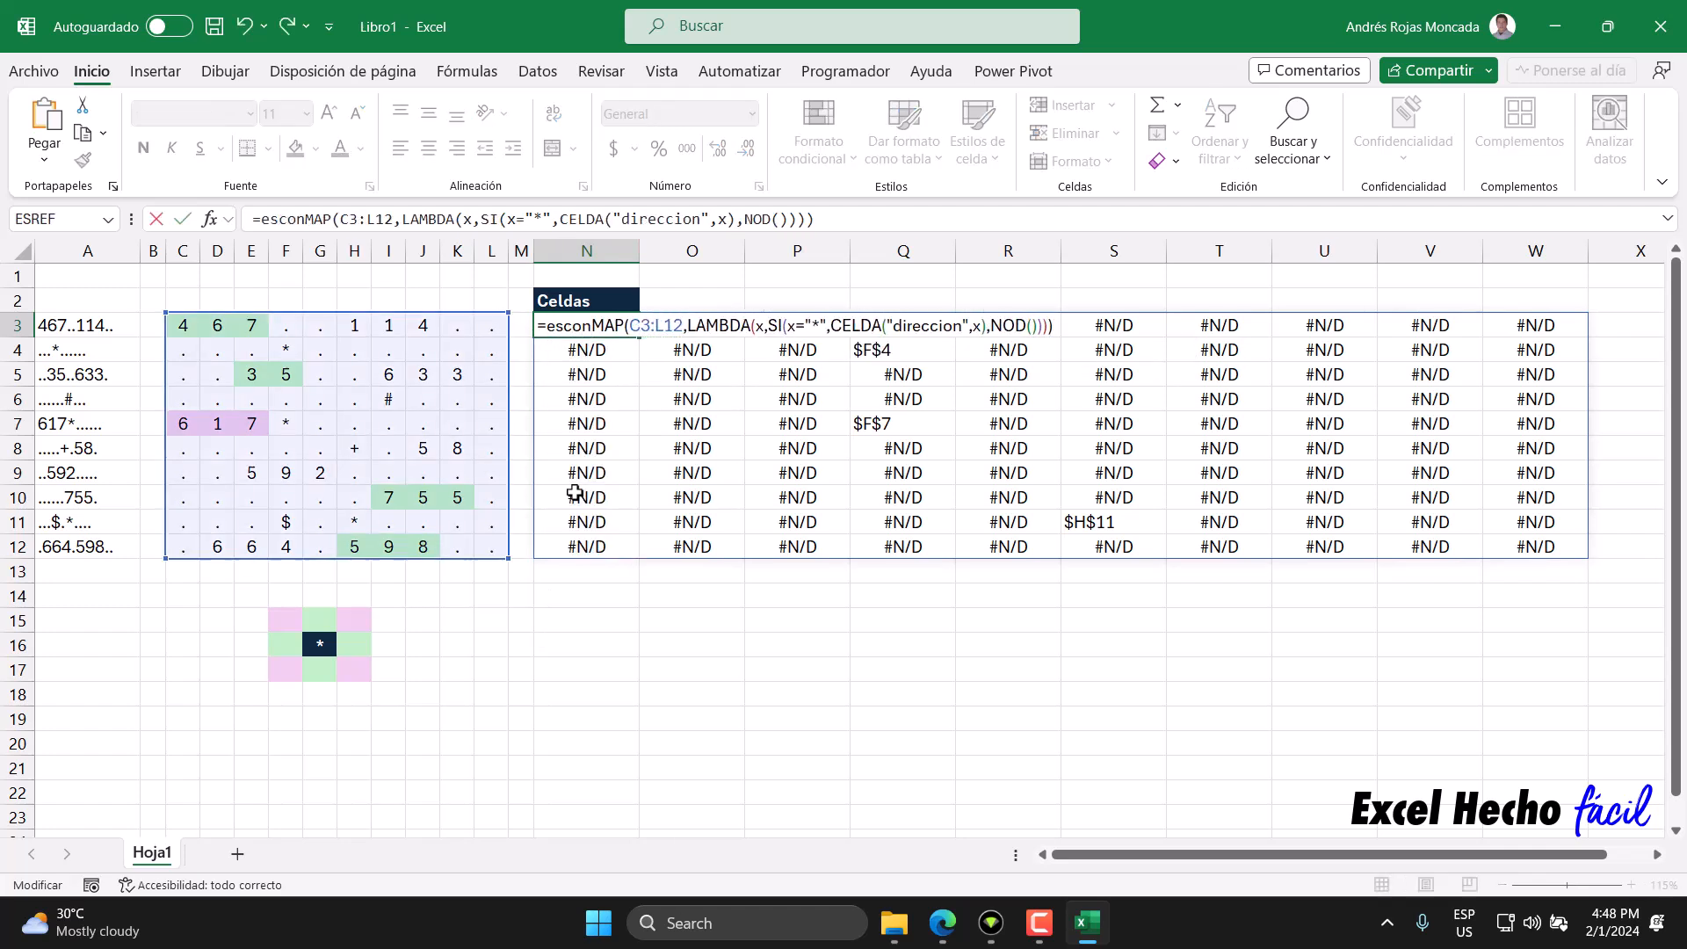
key("BackSpace")
key("BackSpace")
type("nco")
key("Tab")
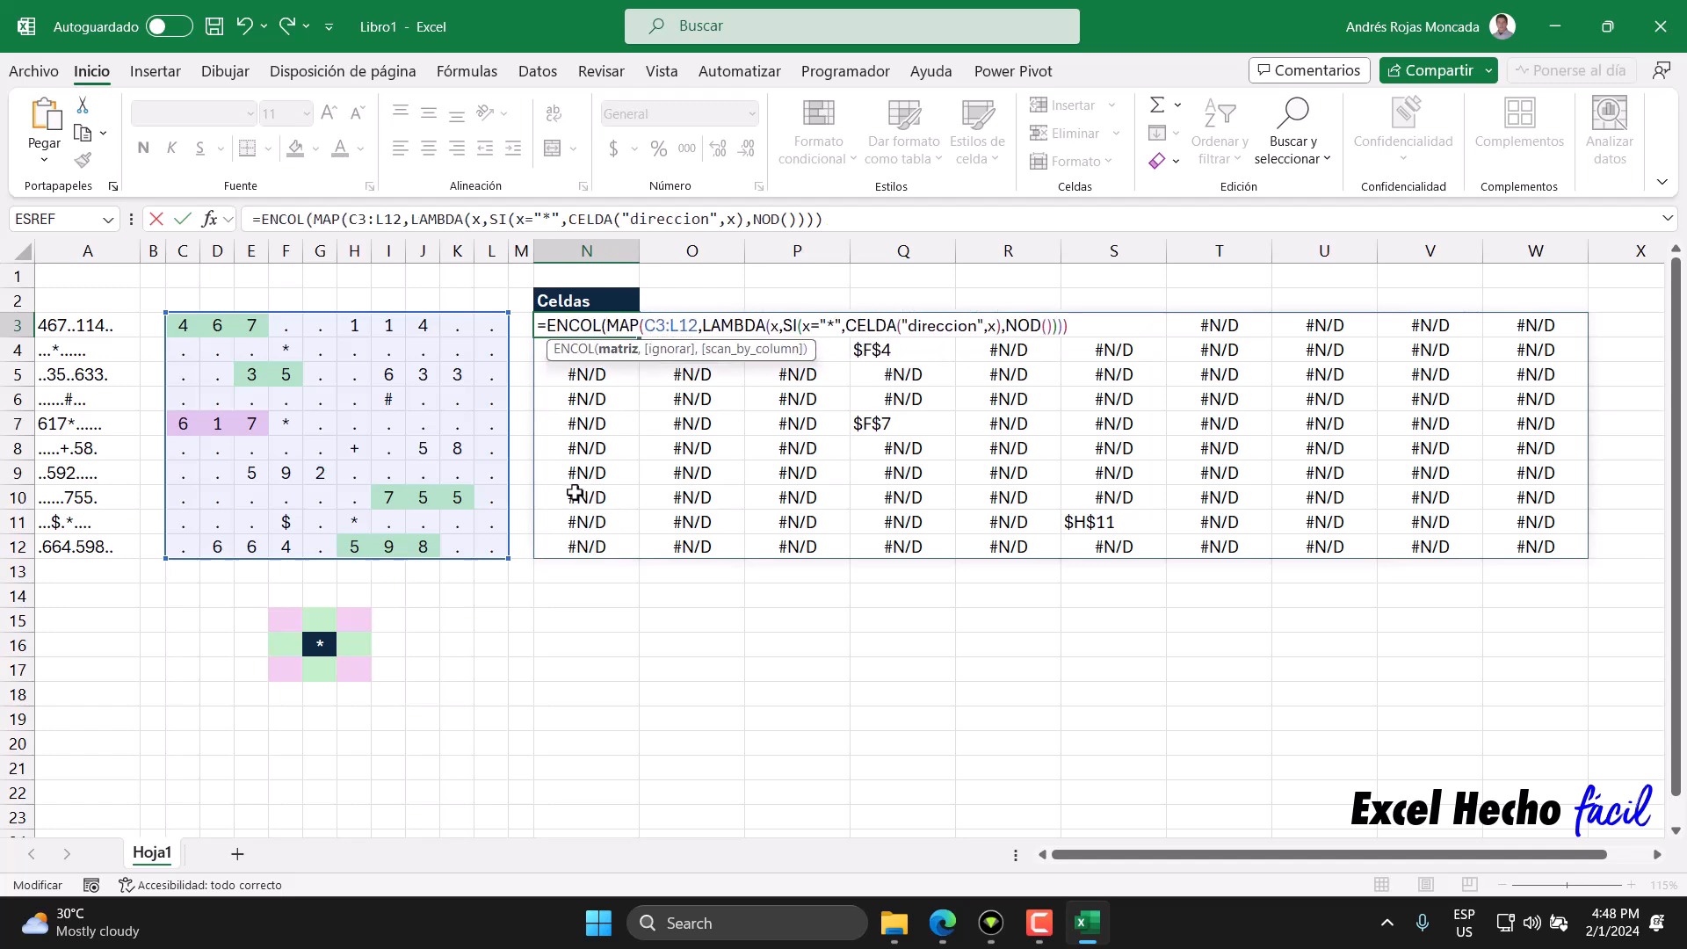
left_click(615, 350)
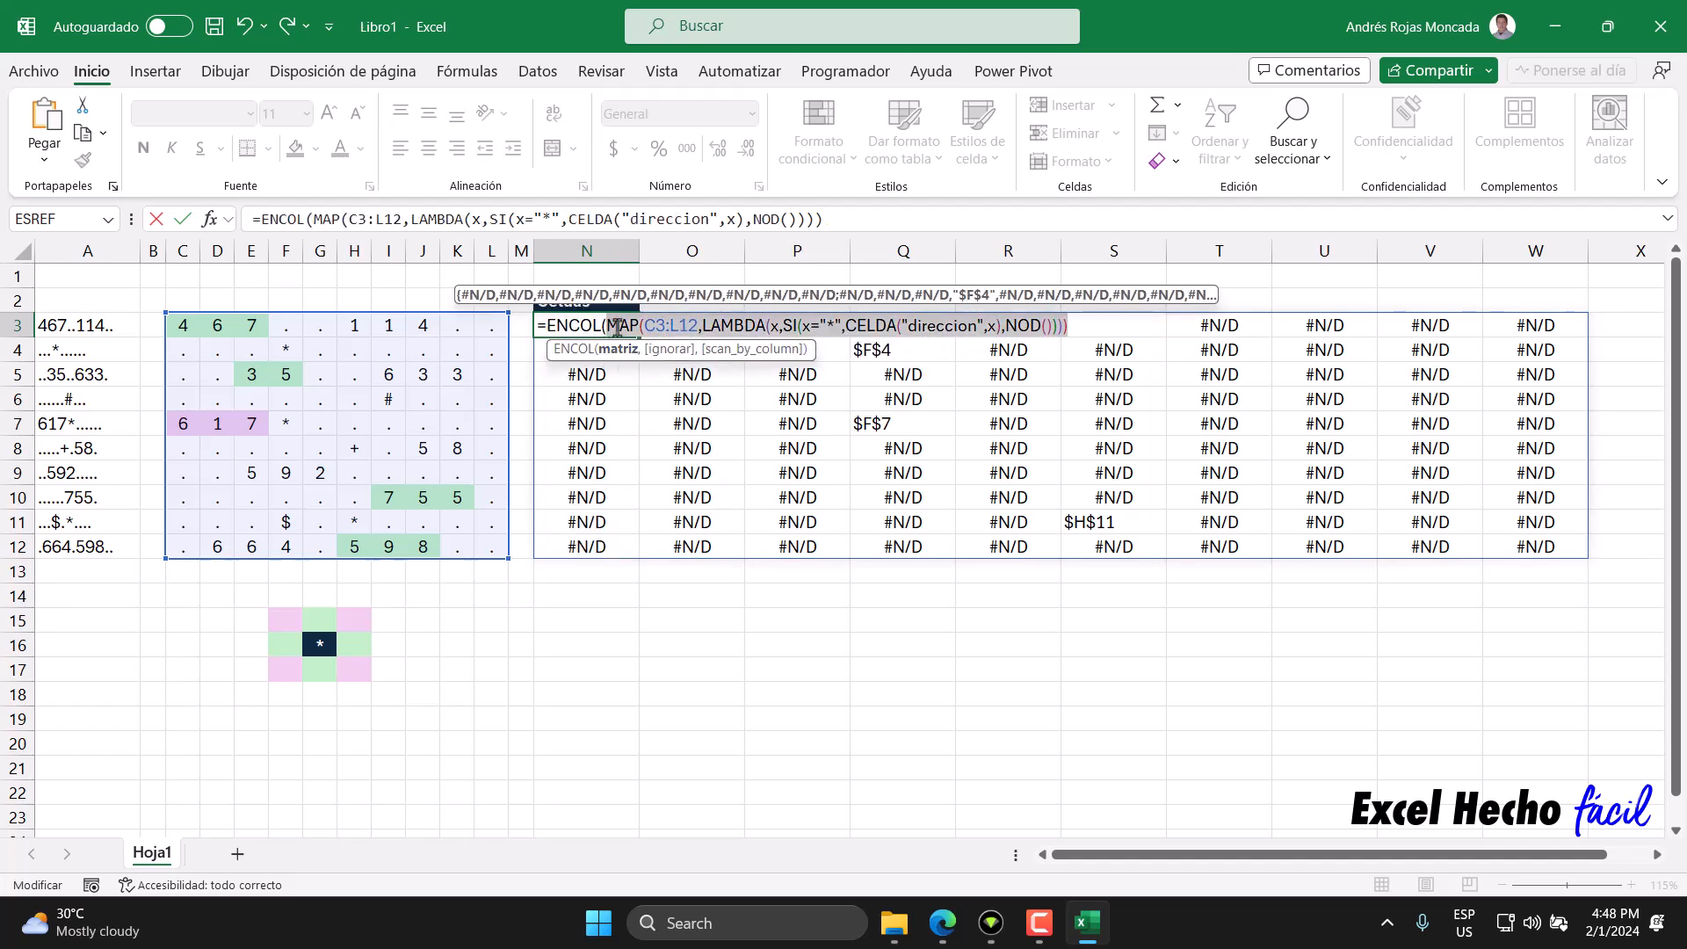
left_click(1091, 330)
type(",")
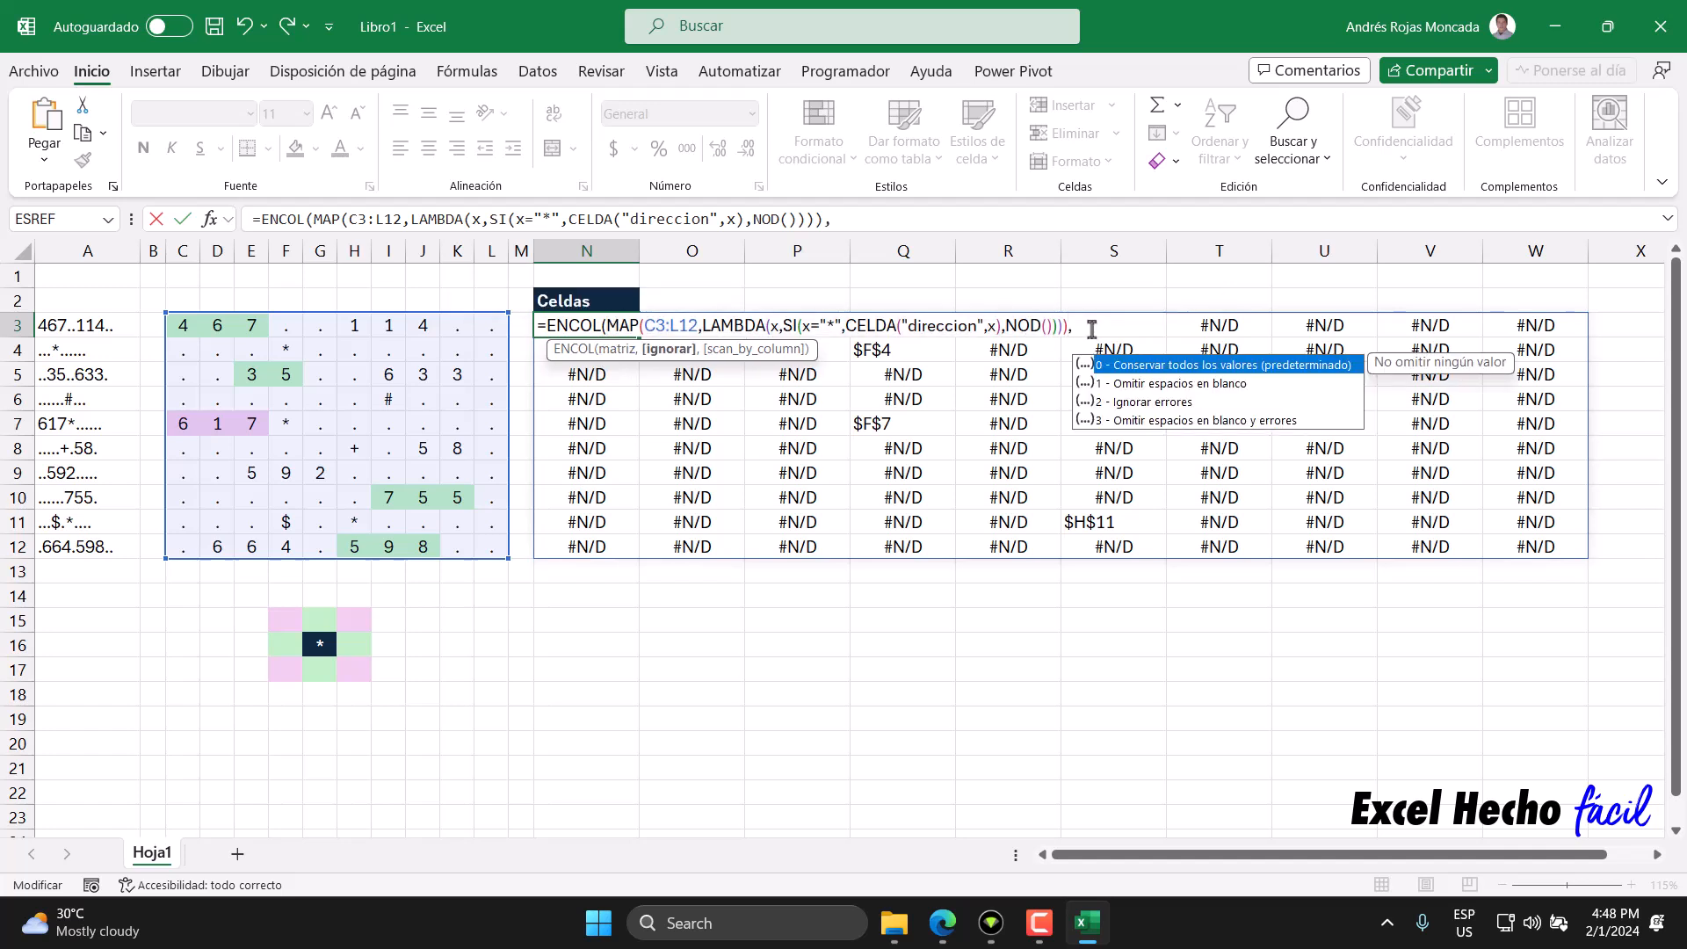
key("Down")
key("Down")
key("Down")
key("Tab")
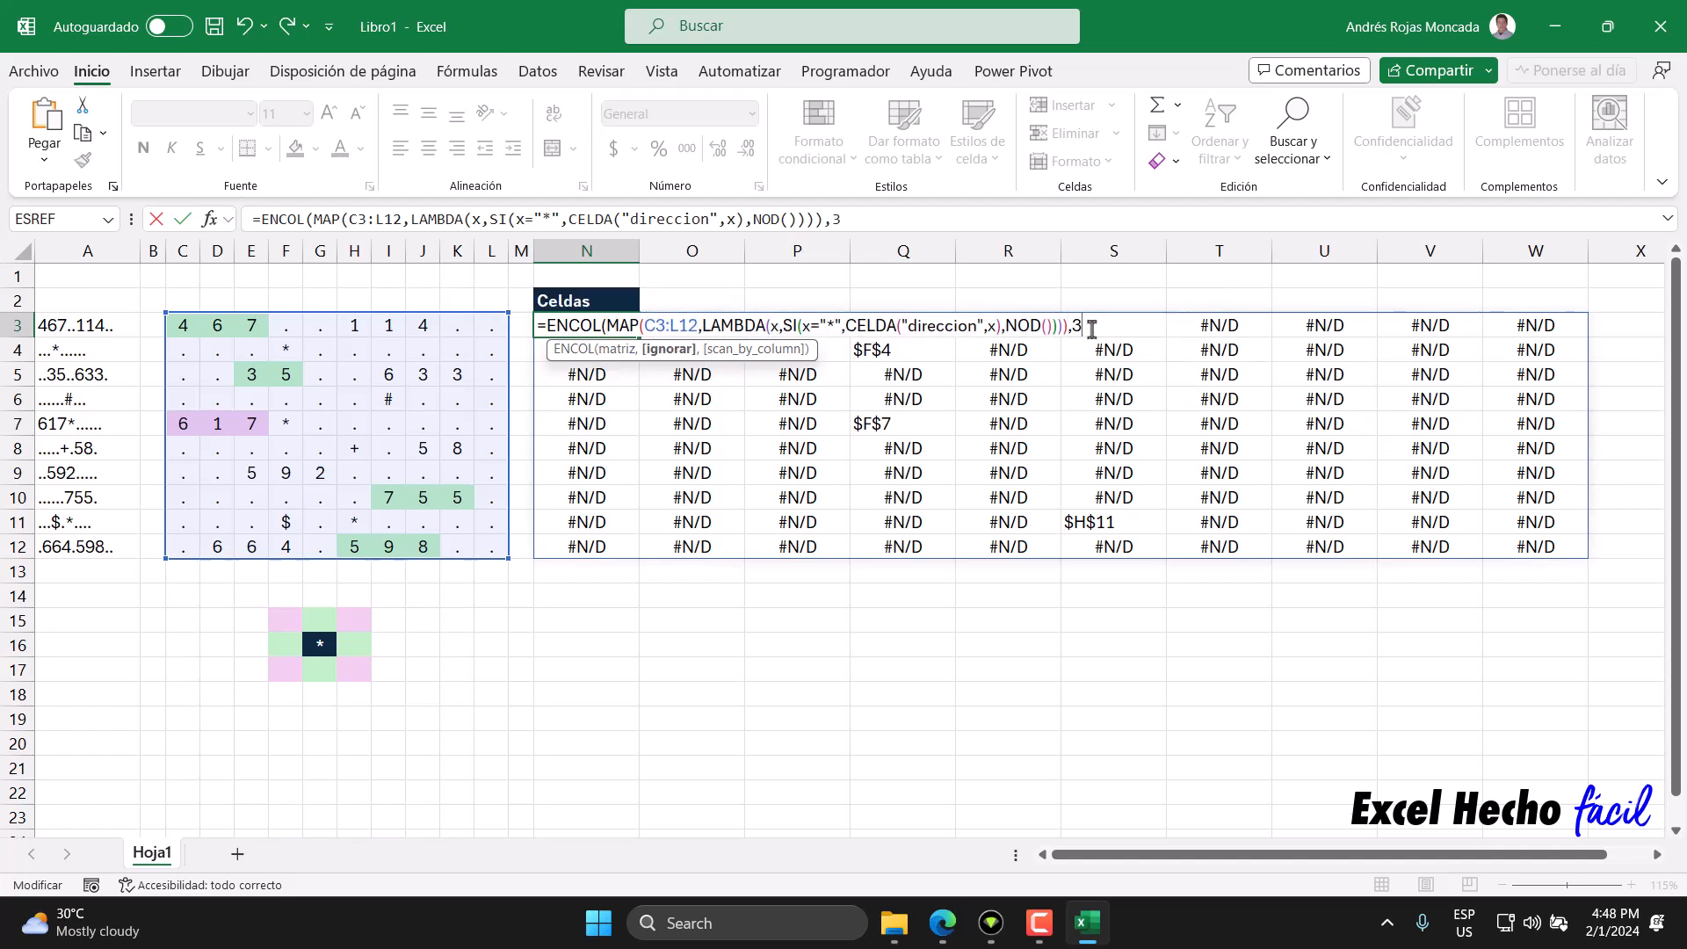
key("BackSpace")
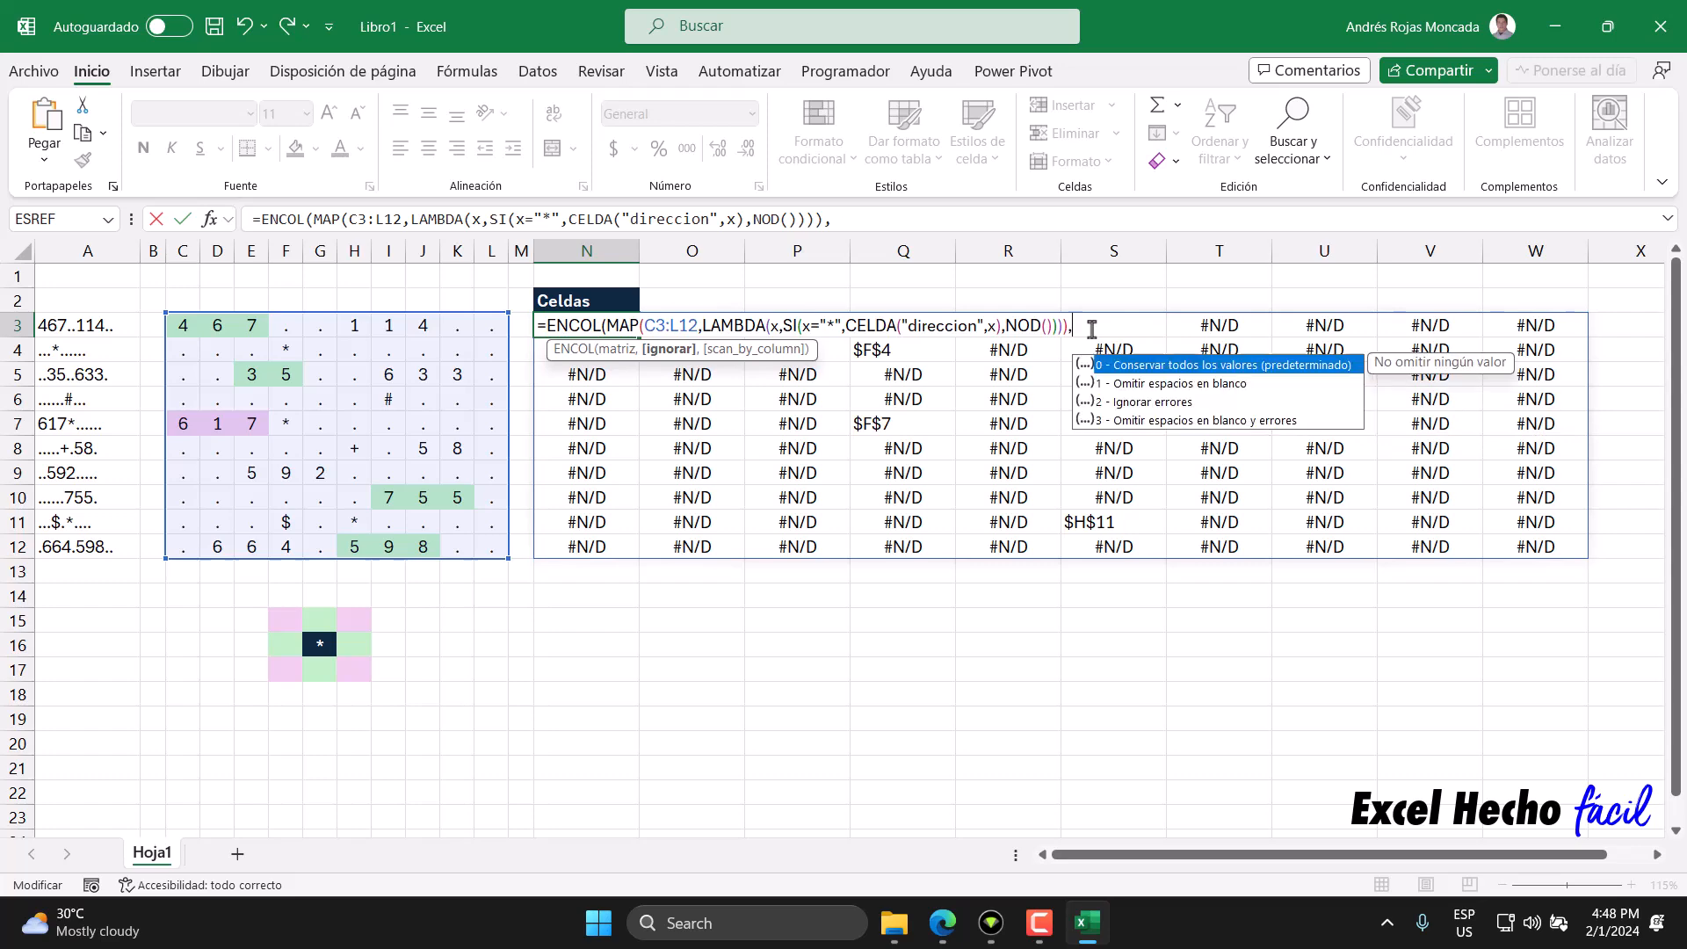
Set ENCOL's ignore argument to 2 (Ignorar errores) and commit the formula in N3.
key("Down")
key("Down")
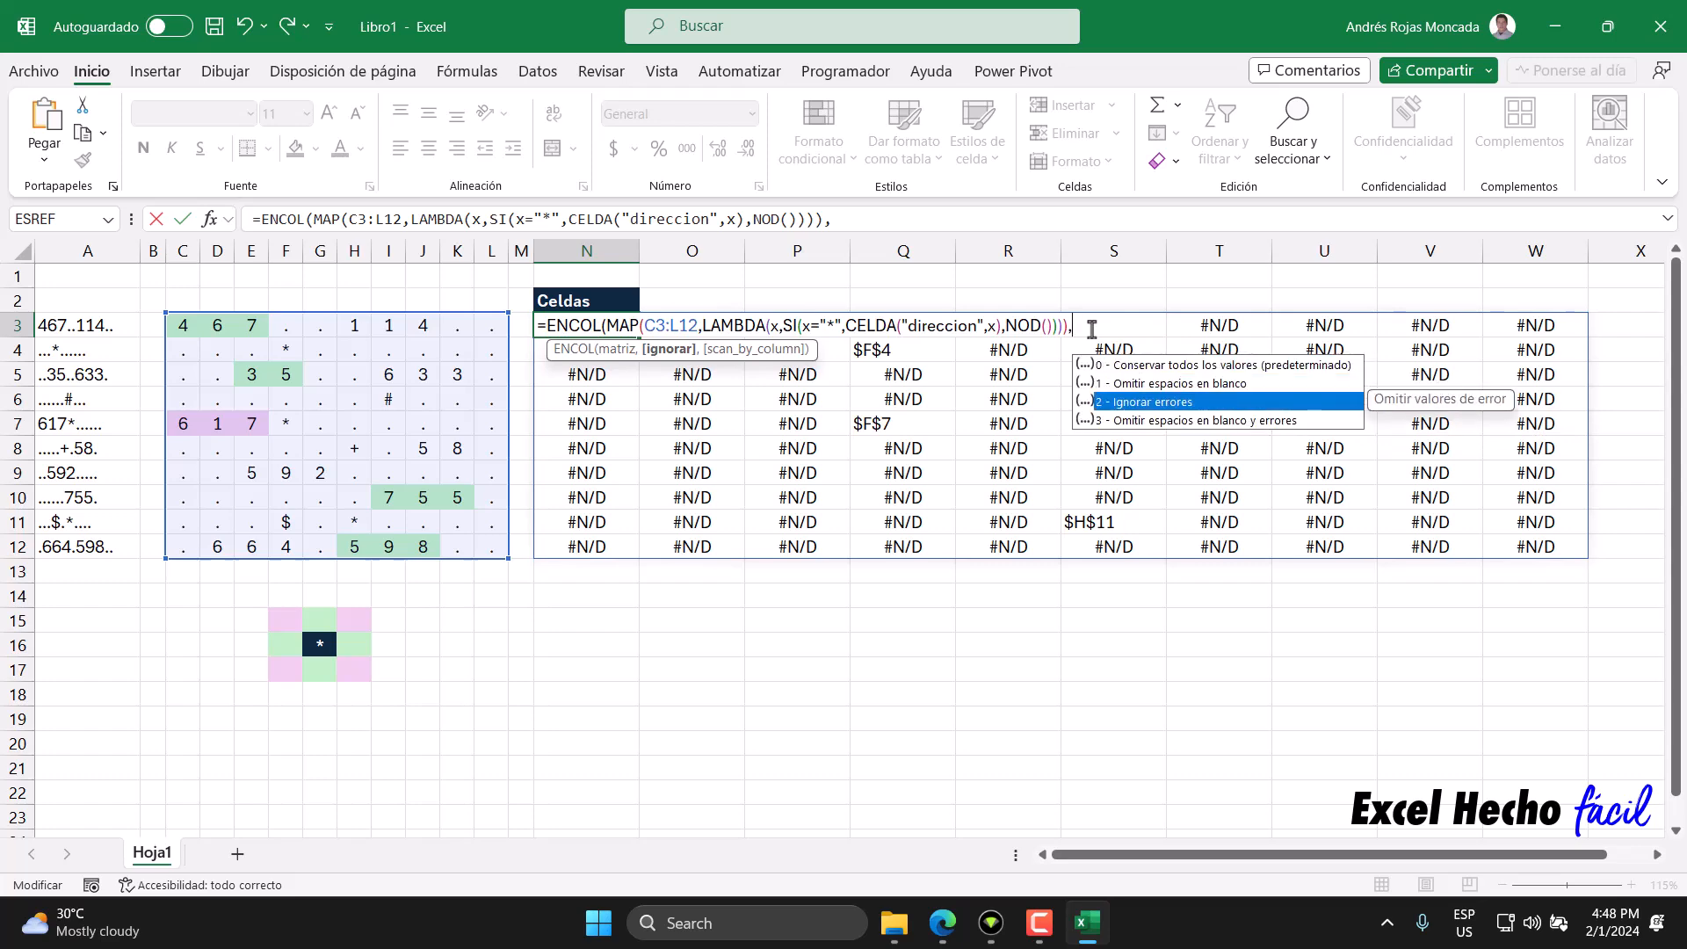
type("2)")
key("Return")
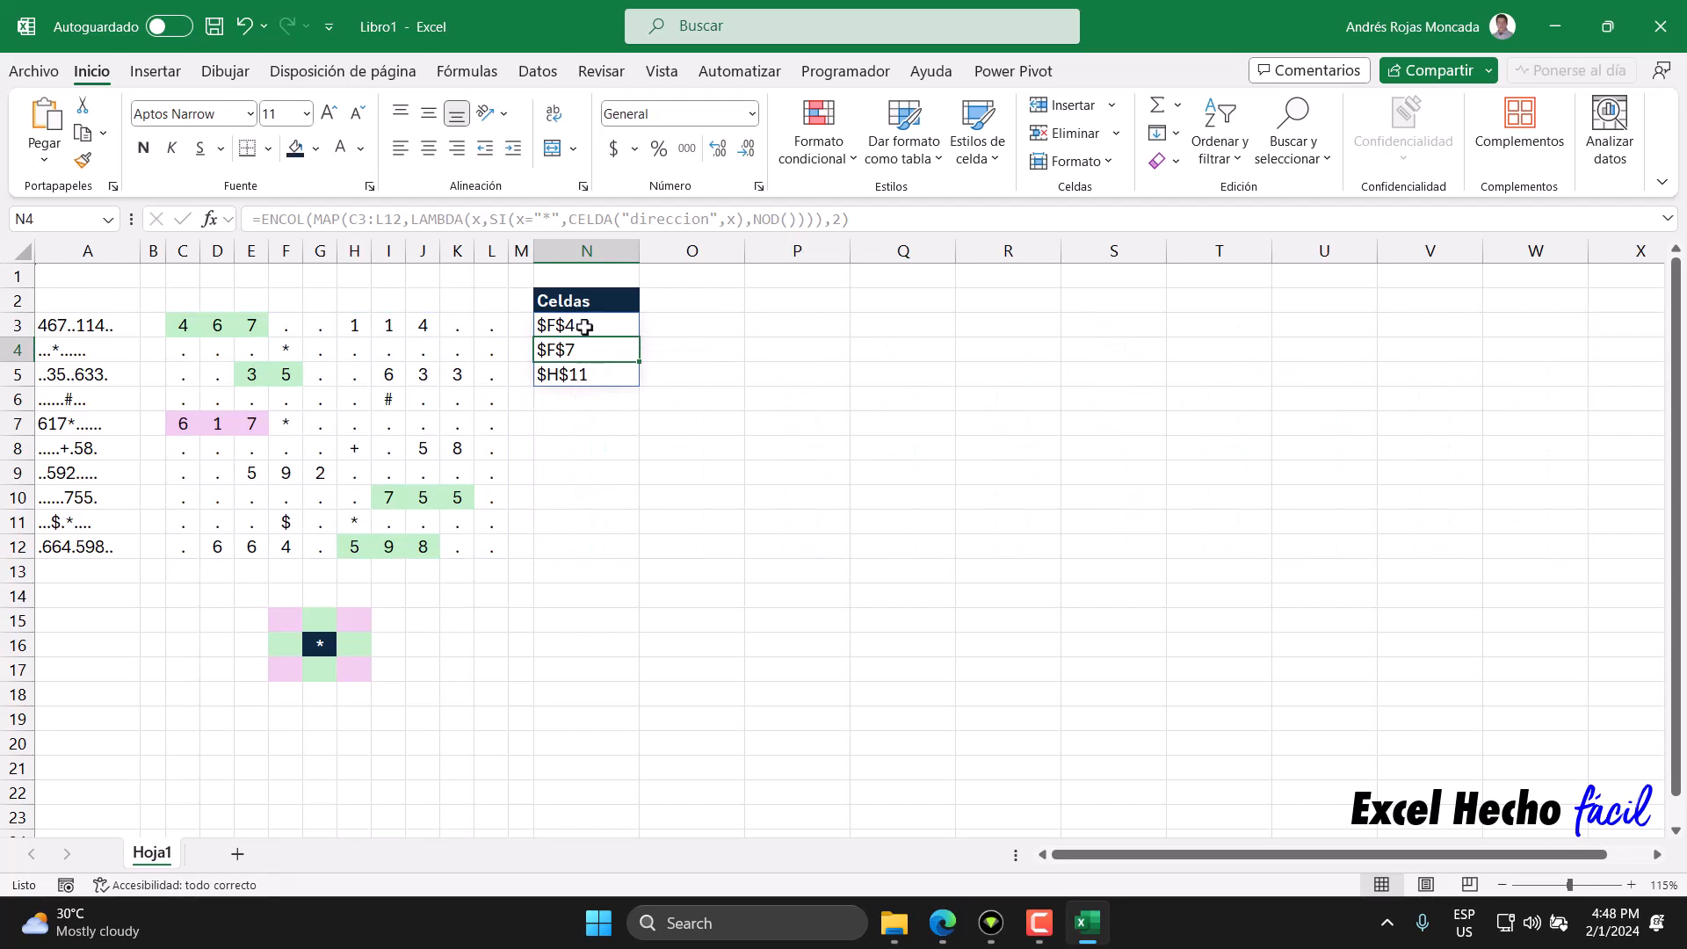
Compare the addresses listed under Celdas with the asterisk cells F4, F7 and H11 in the character grid.
left_click_drag(583, 328, 587, 369)
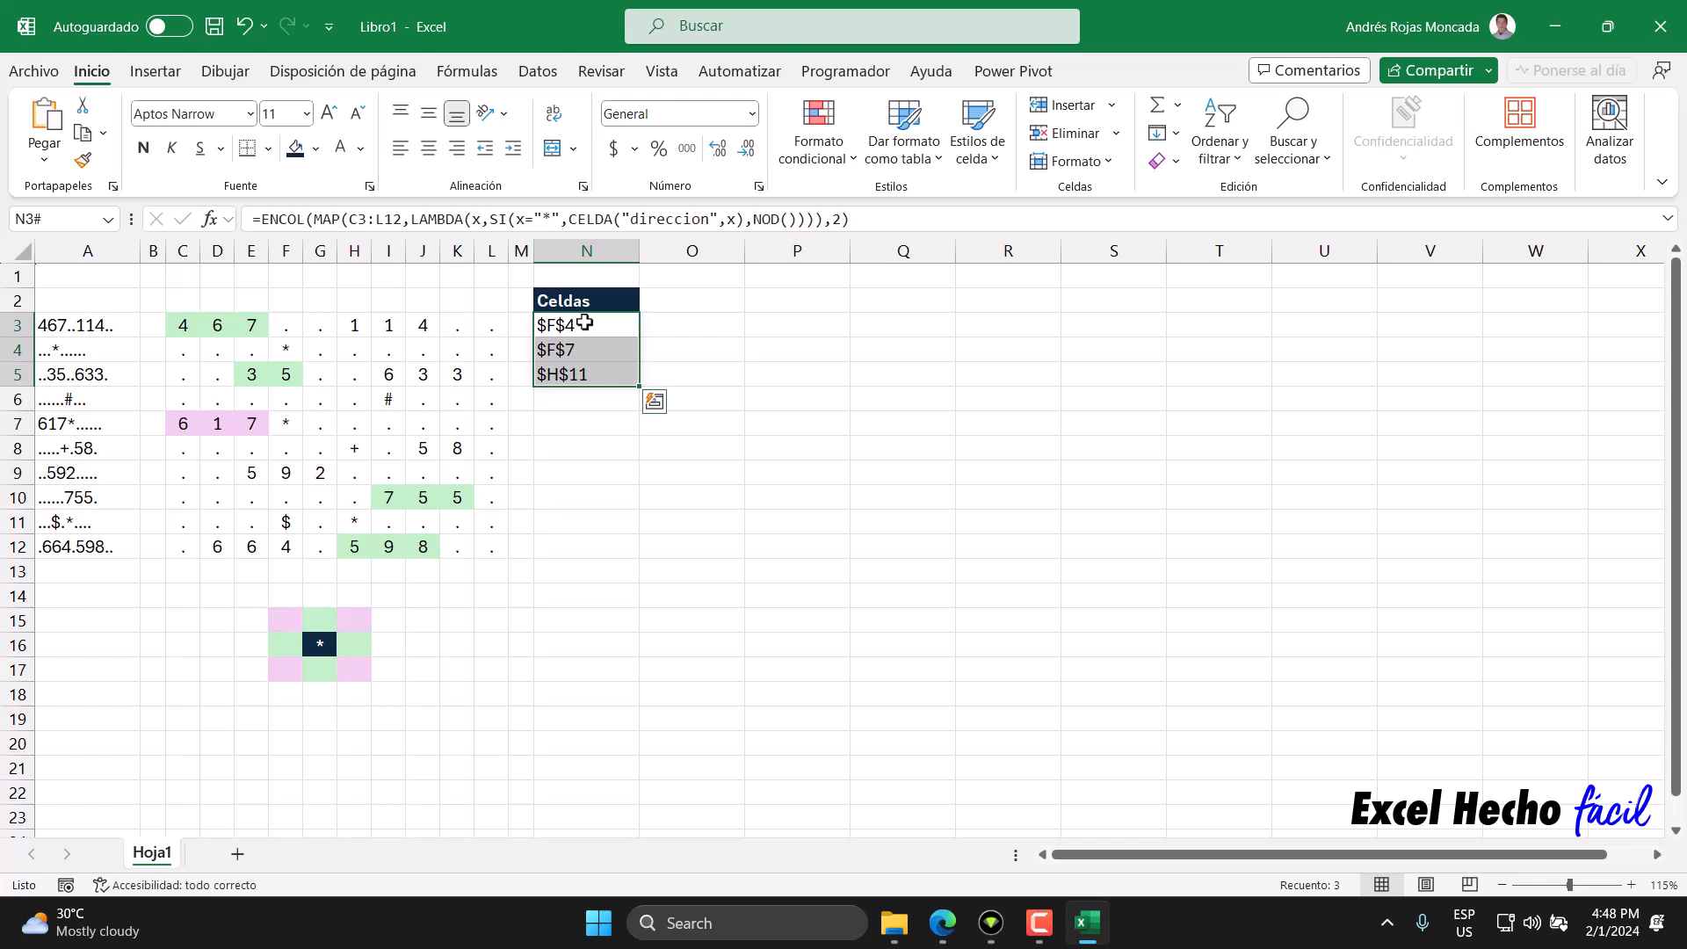
left_click(586, 324)
left_click(584, 347)
left_click(592, 379)
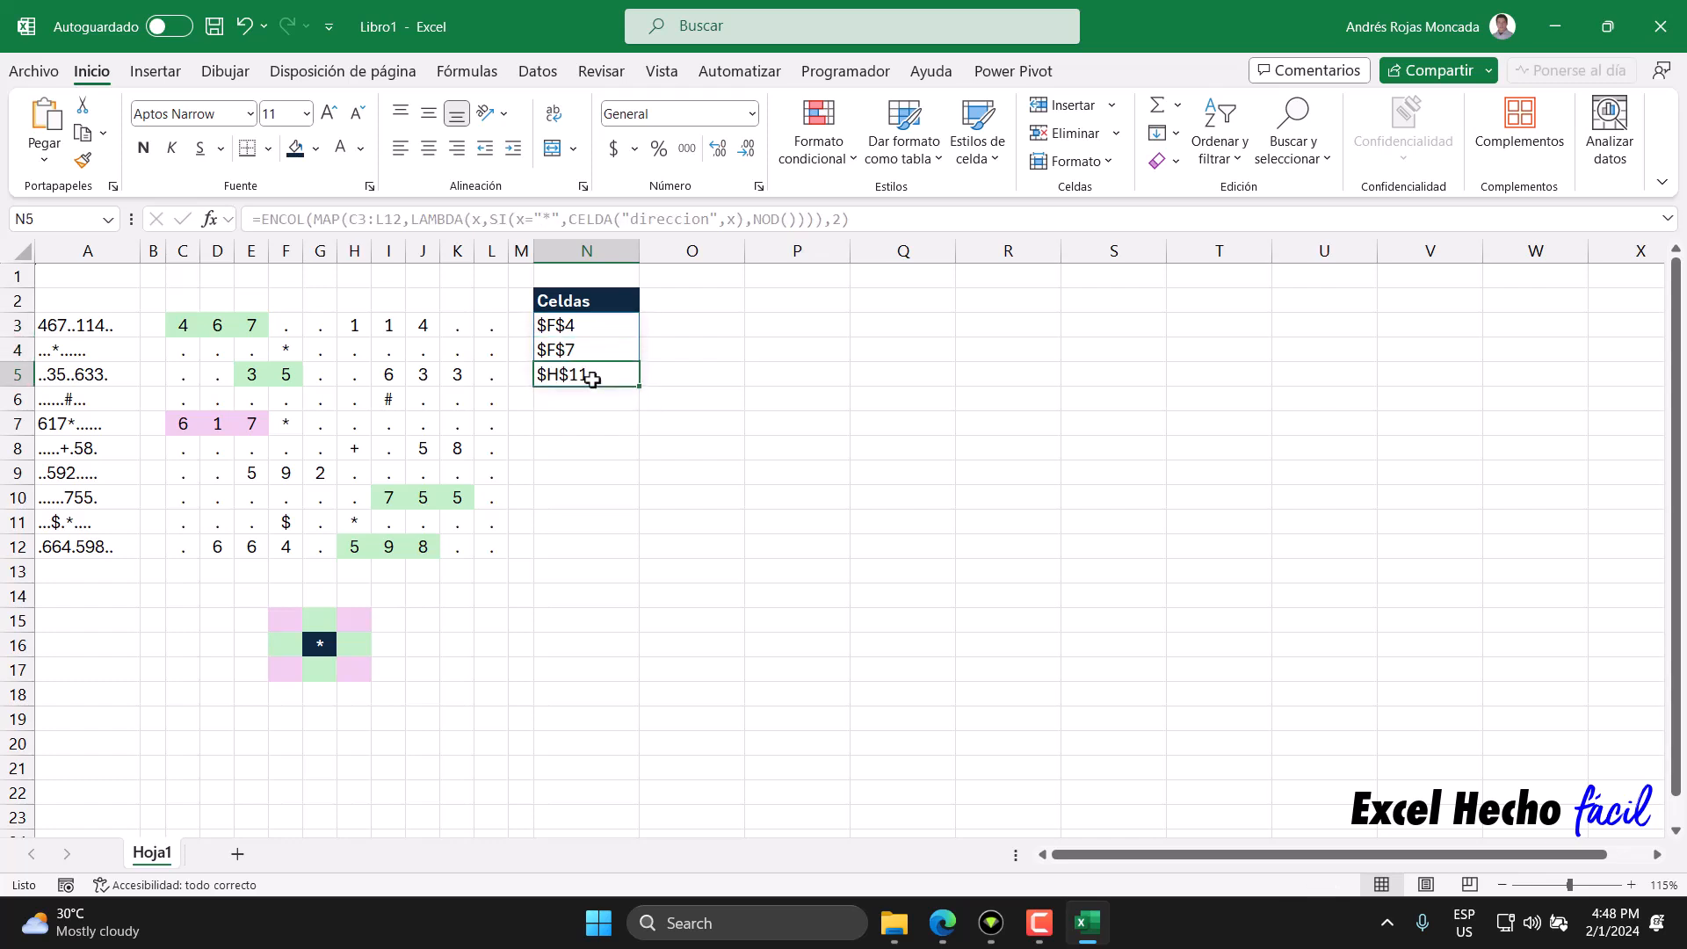
left_click(309, 367)
left_click(290, 428)
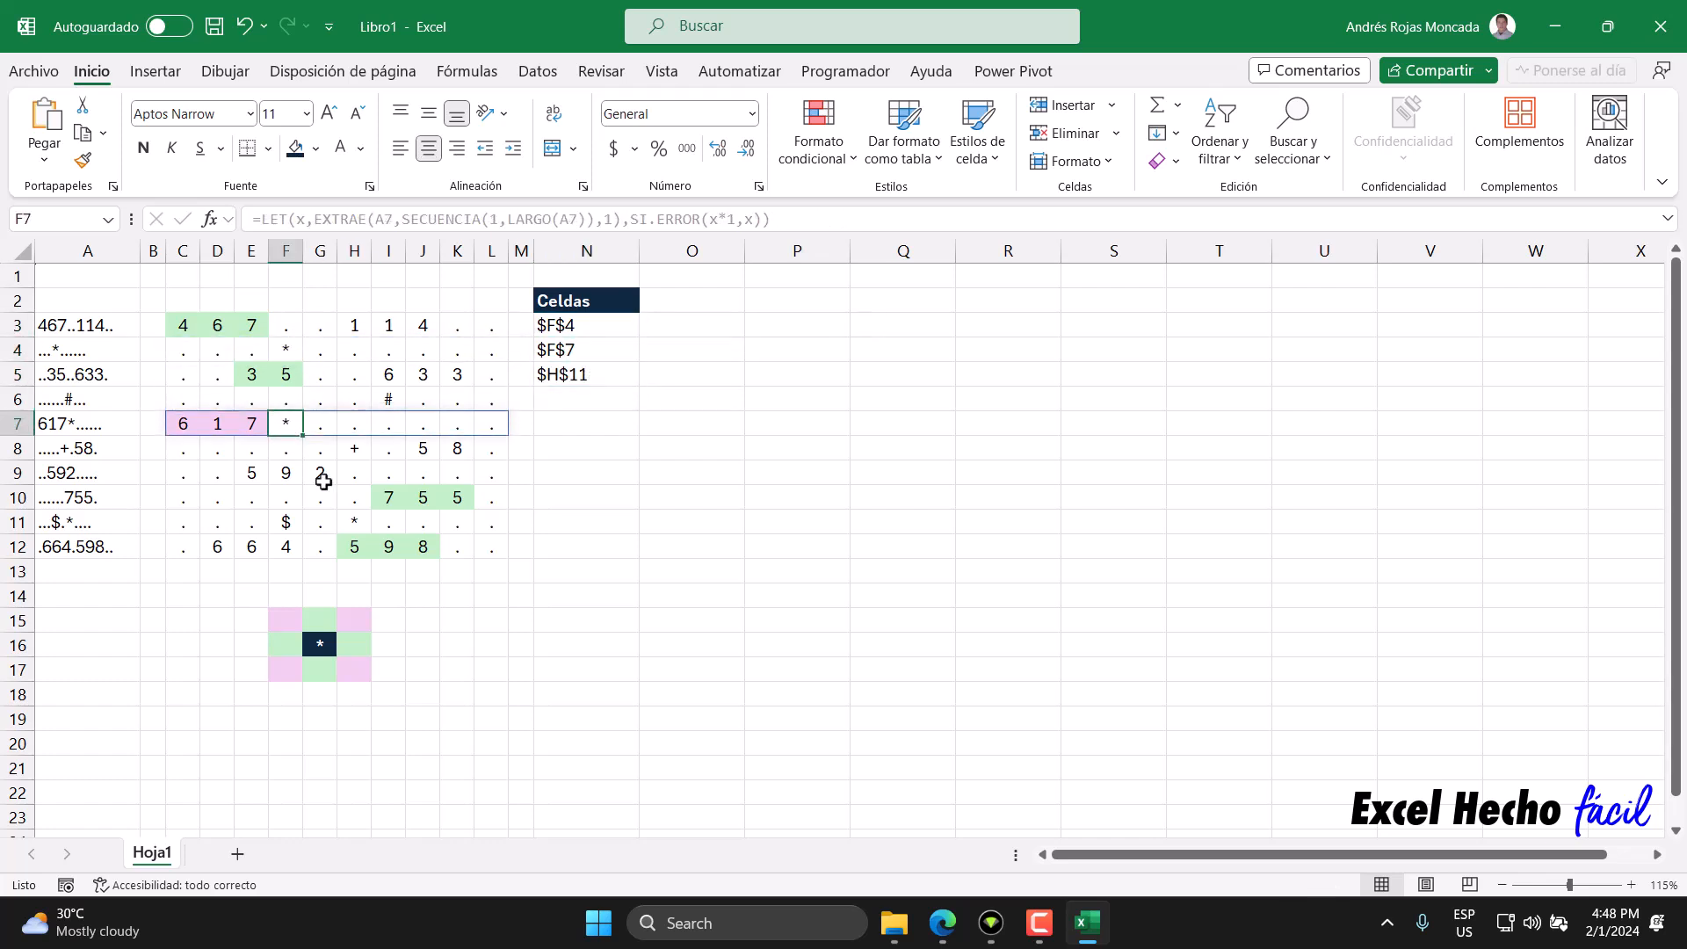
left_click(281, 350)
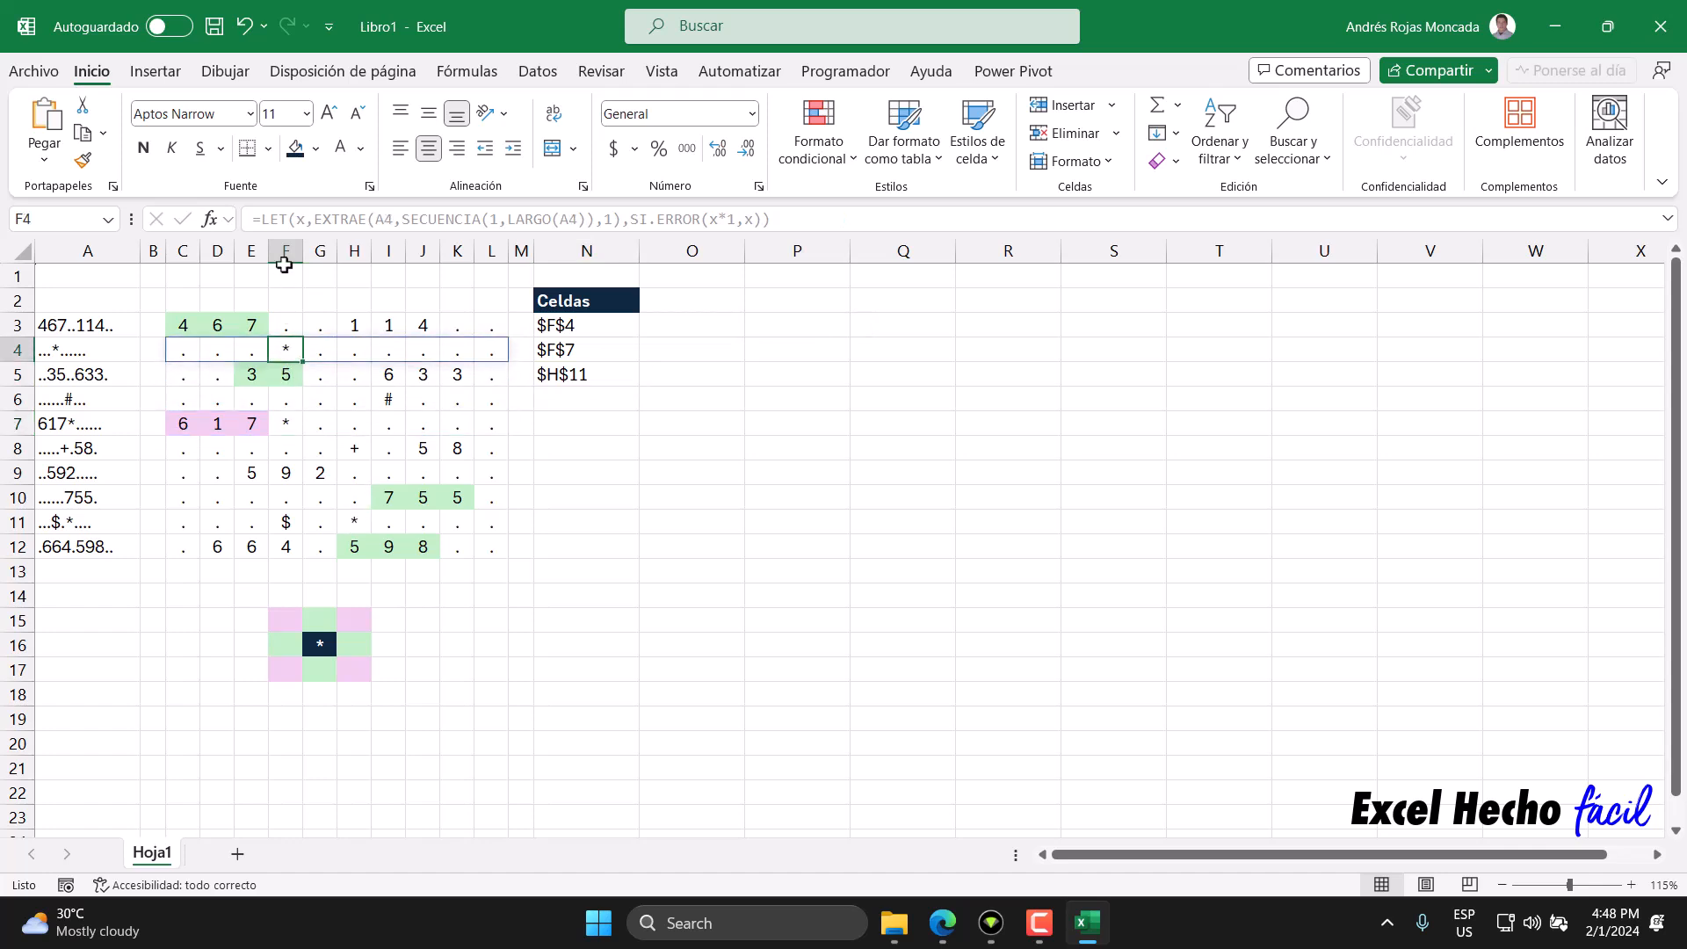
left_click(280, 426)
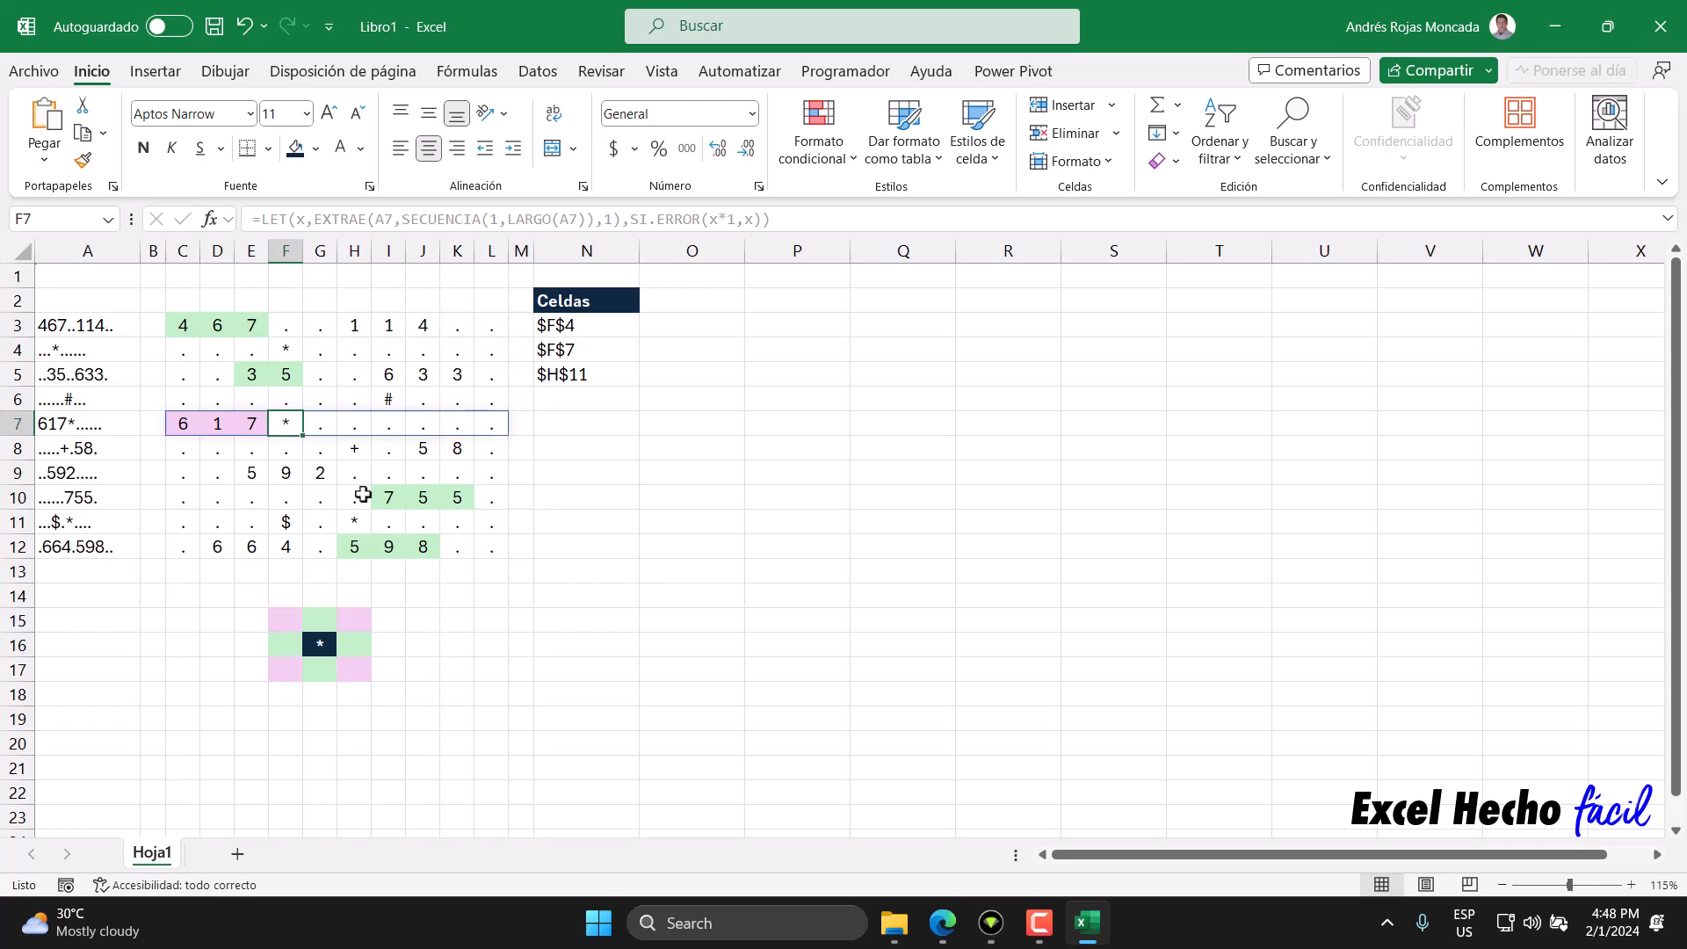
left_click(354, 525)
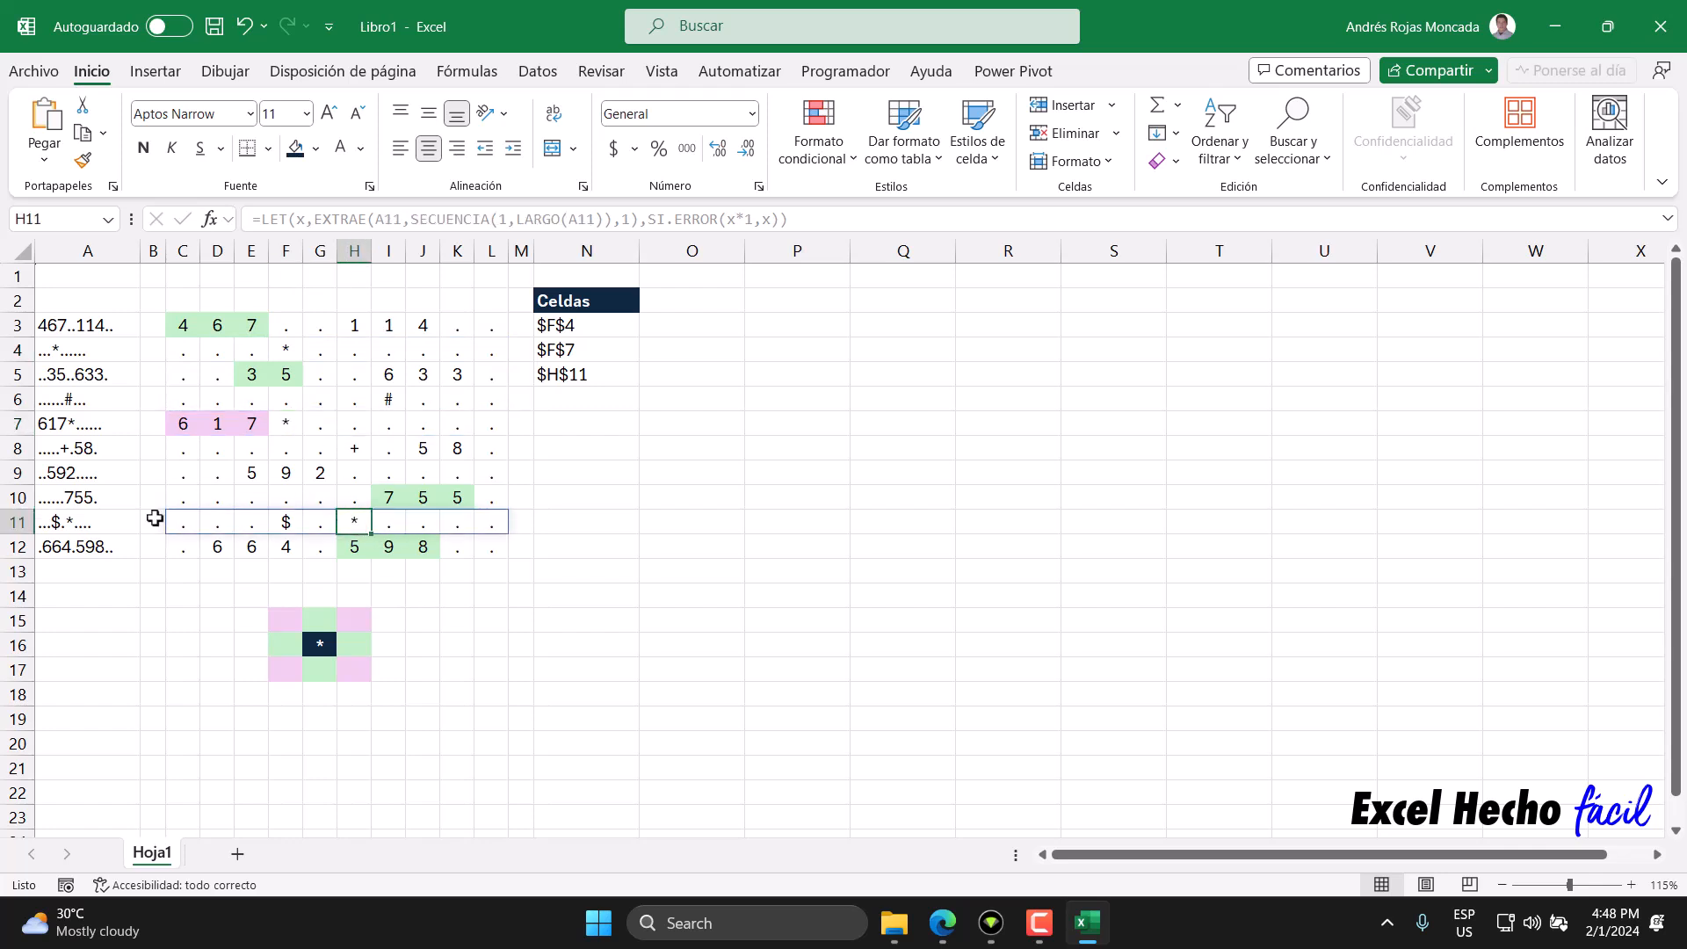
left_click_drag(572, 328, 580, 376)
Set the width of column O to 2 as a narrow spacer beside the Celdas list.
left_click(688, 303)
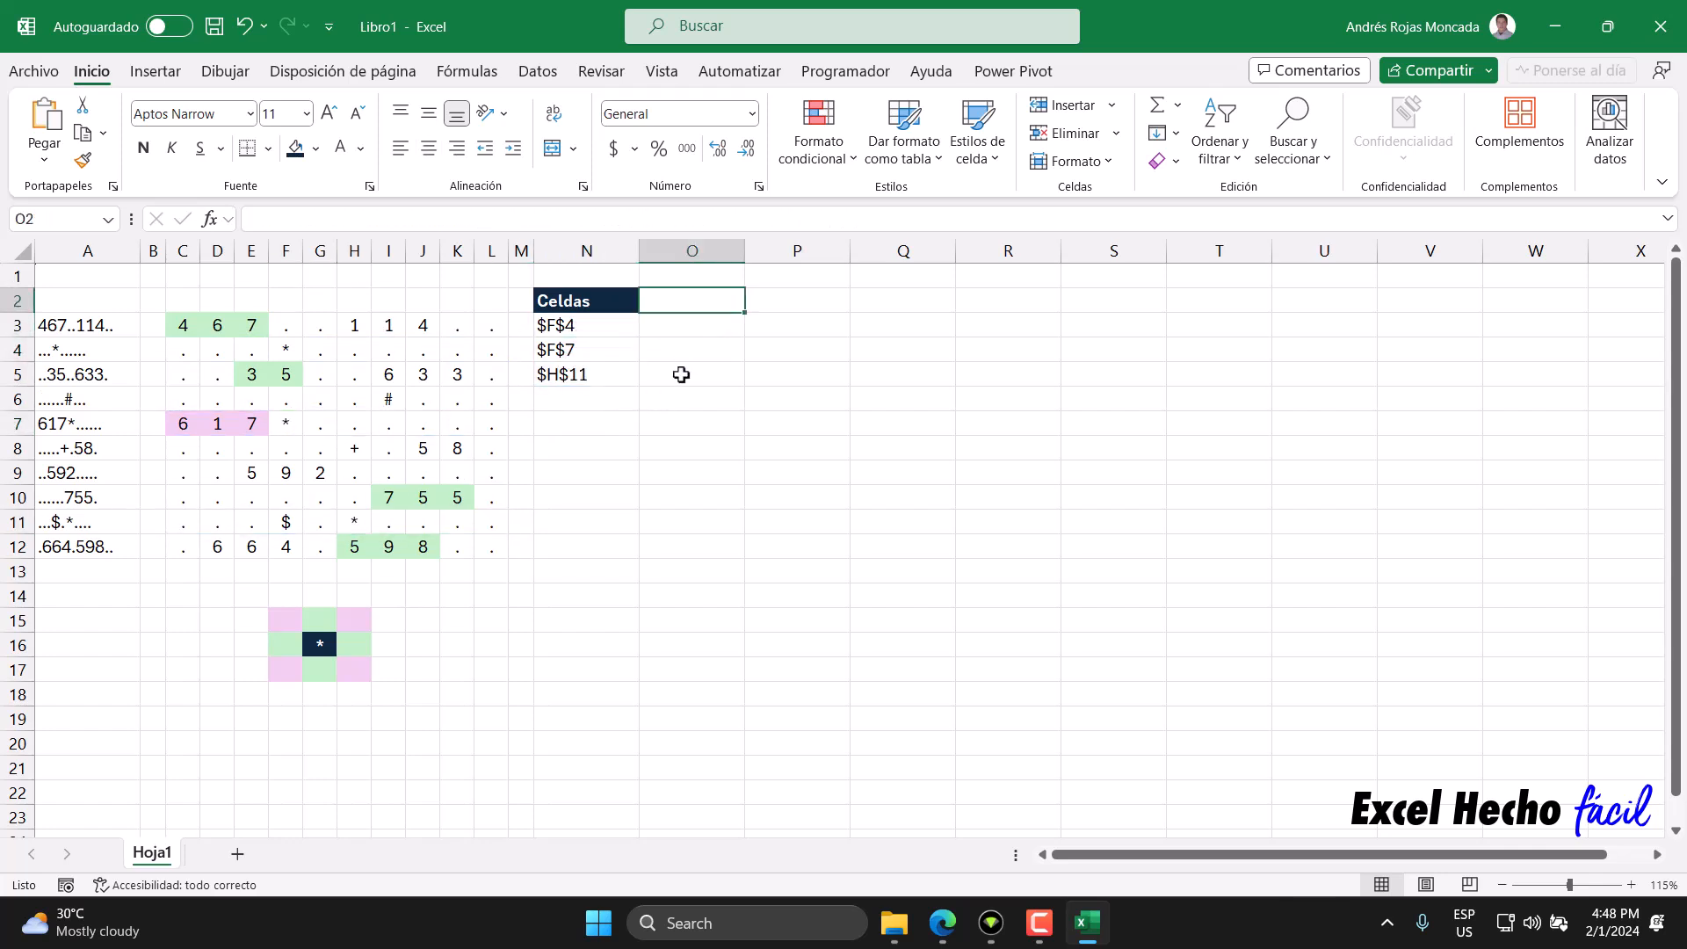
right_click(684, 253)
left_click(777, 606)
type("2")
key("Return")
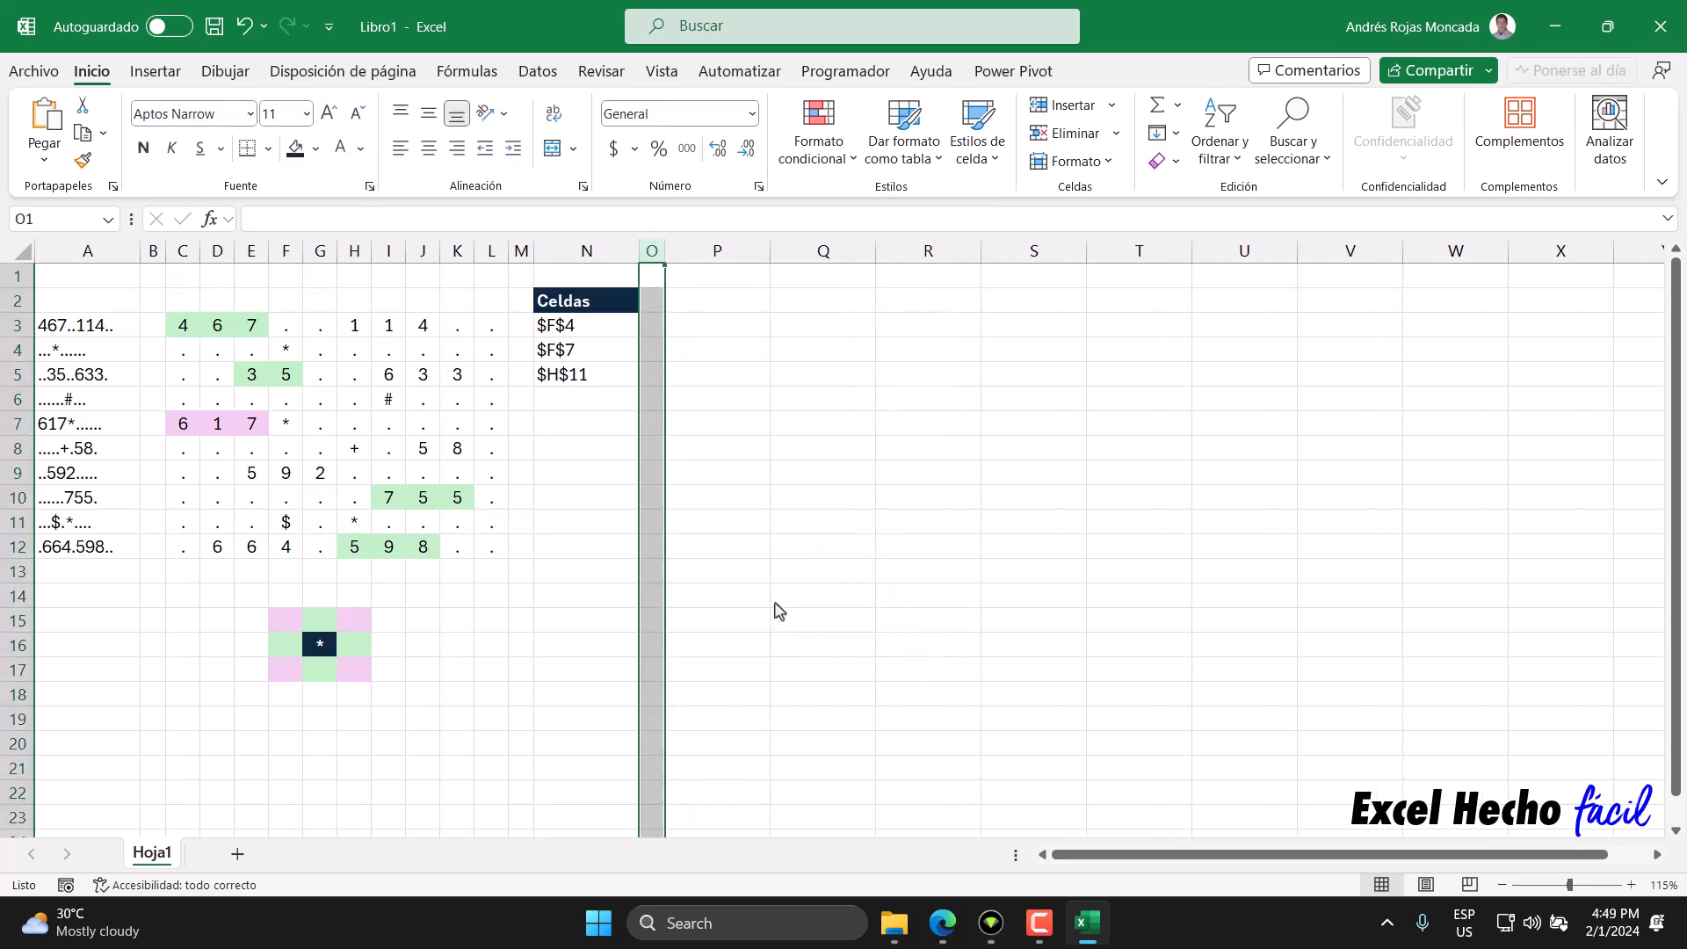
Examine how far numbers can extend to either side of the sample asterisk in rows 15, 16 and 17.
left_click(572, 323)
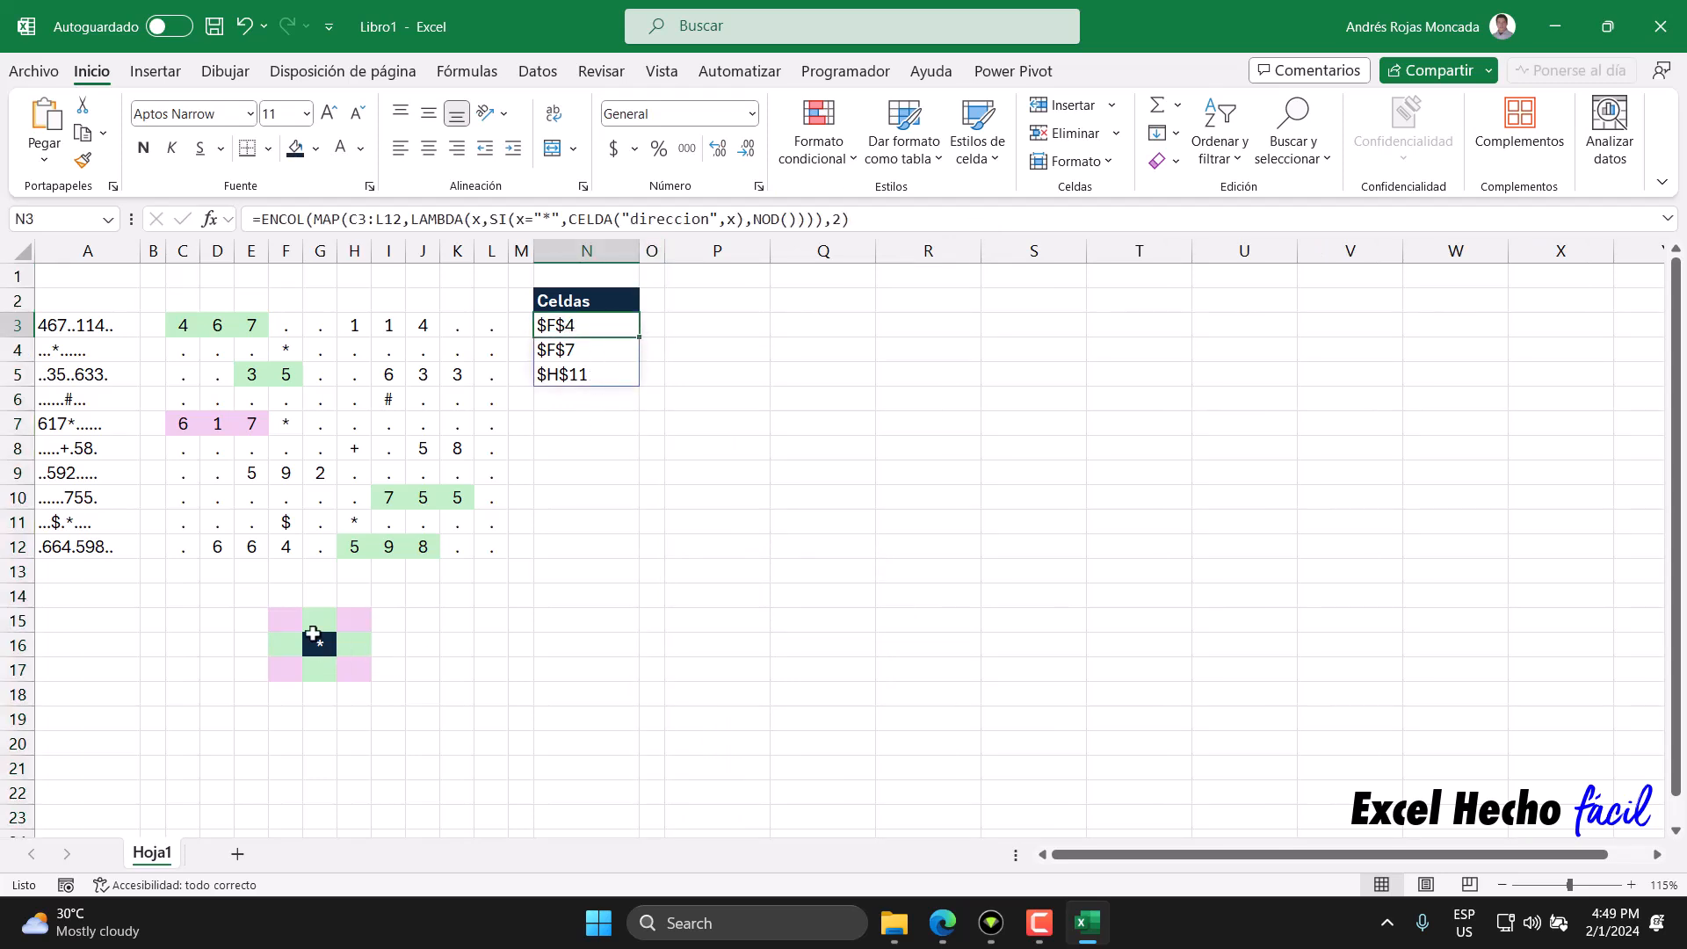
left_click_drag(309, 621, 173, 614)
left_click_drag(349, 620, 489, 619)
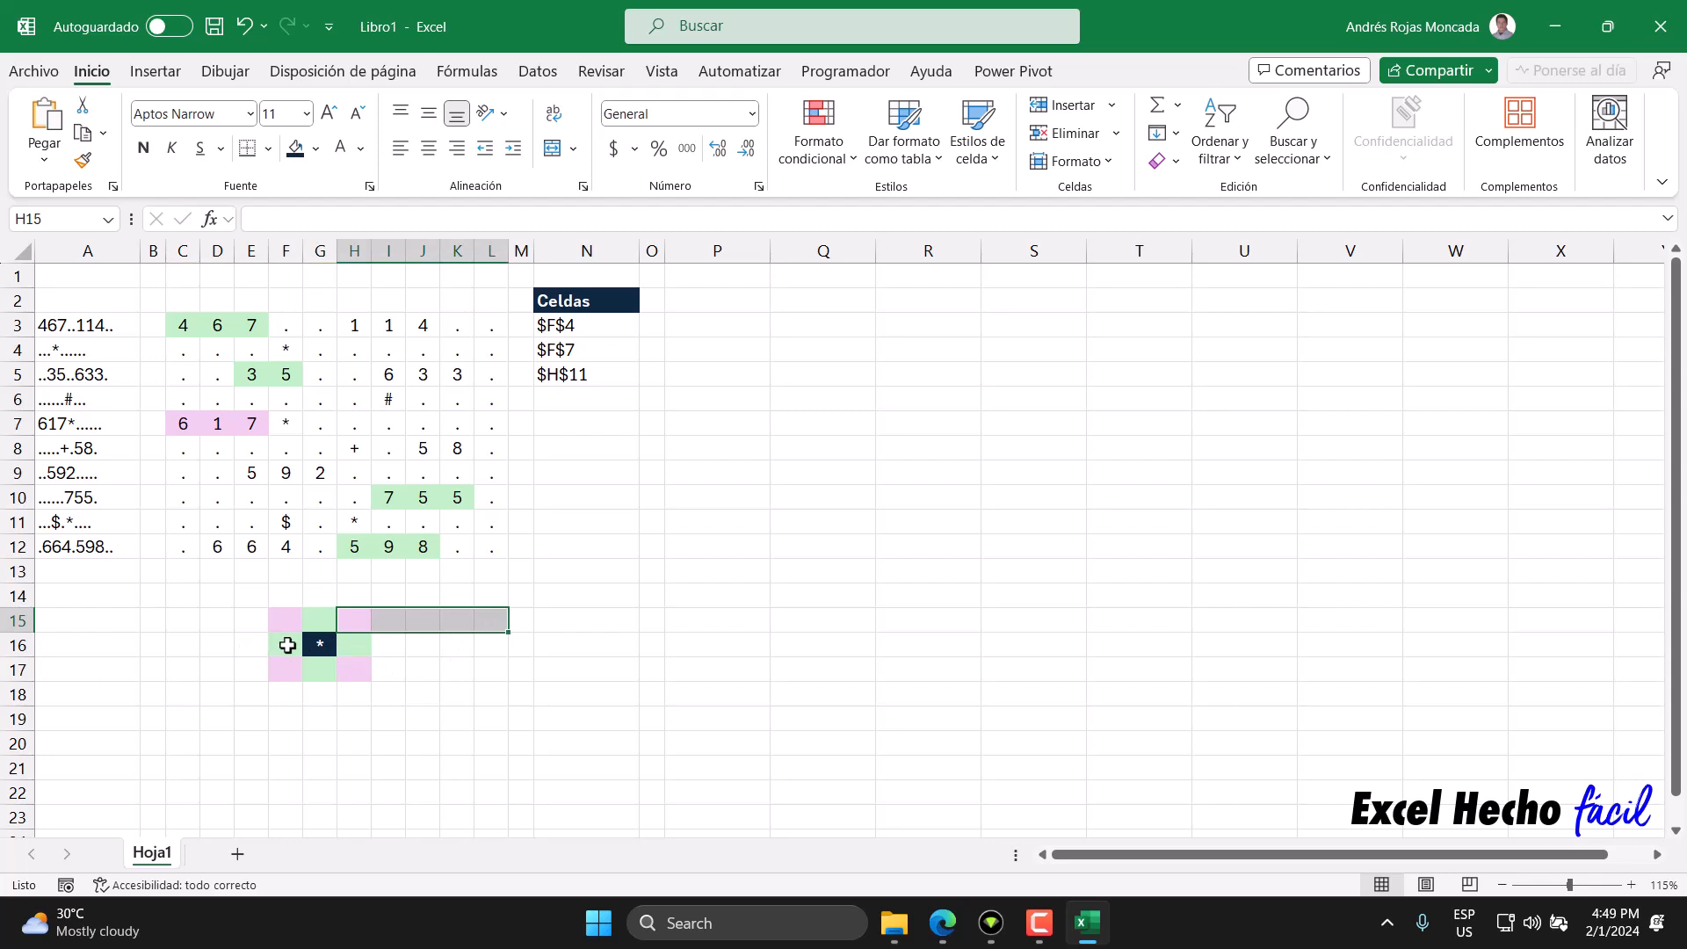
left_click_drag(287, 645, 199, 640)
left_click_drag(351, 647, 492, 649)
left_click(313, 670)
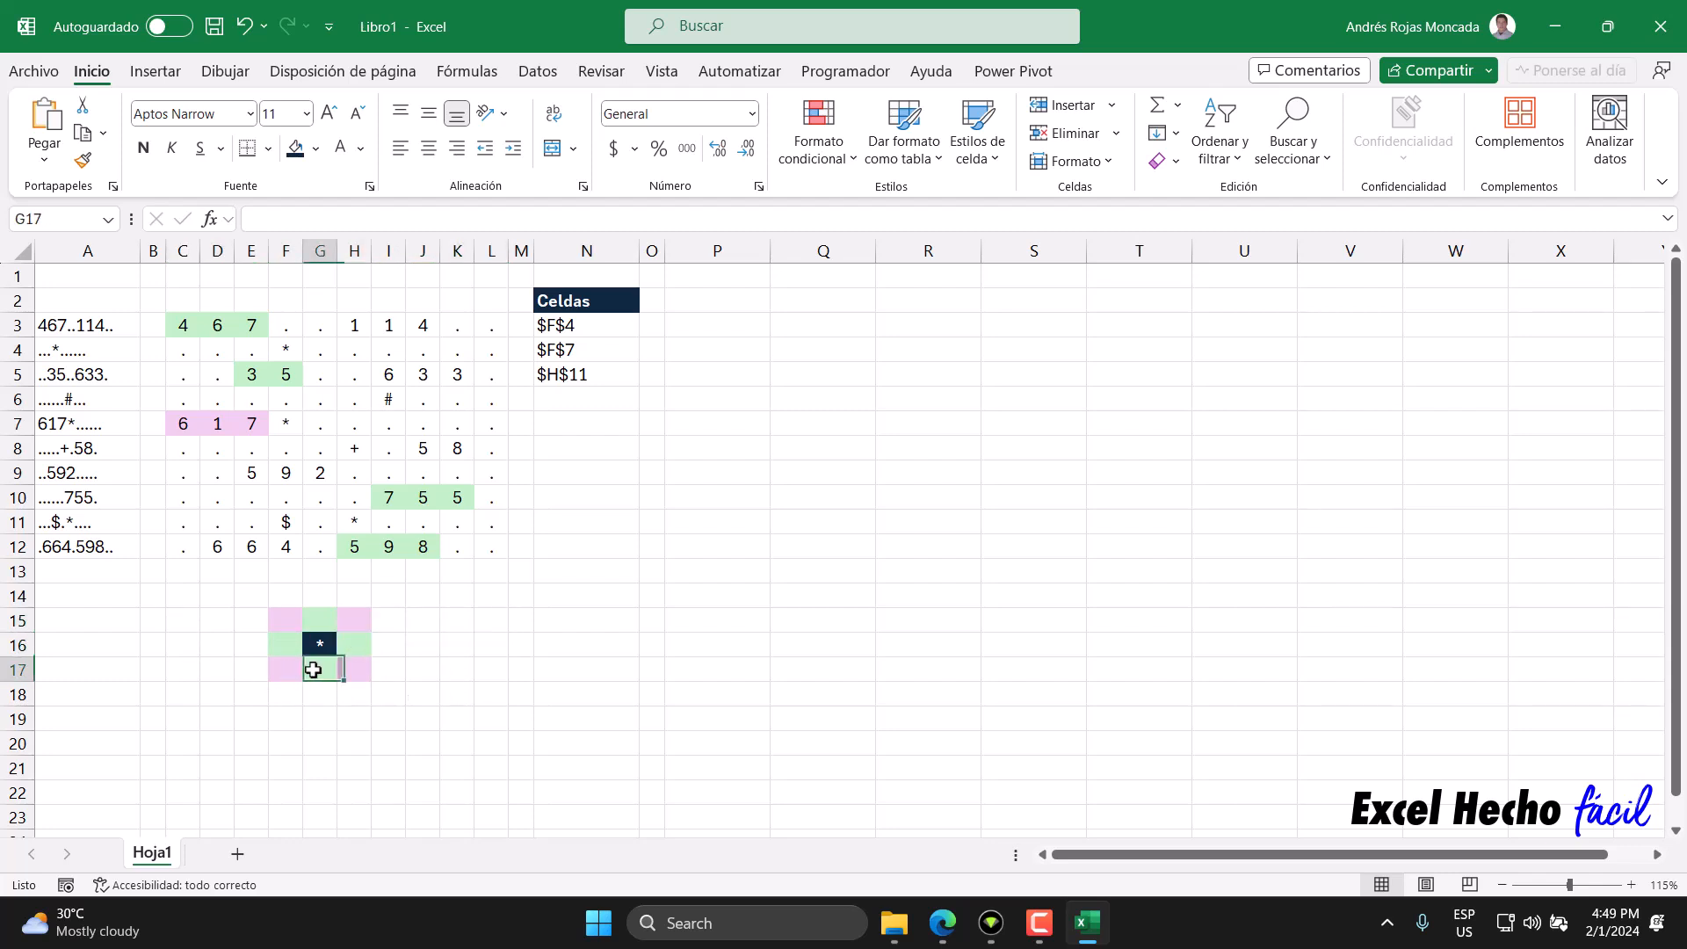
left_click_drag(314, 670, 211, 684)
left_click_drag(354, 667, 492, 670)
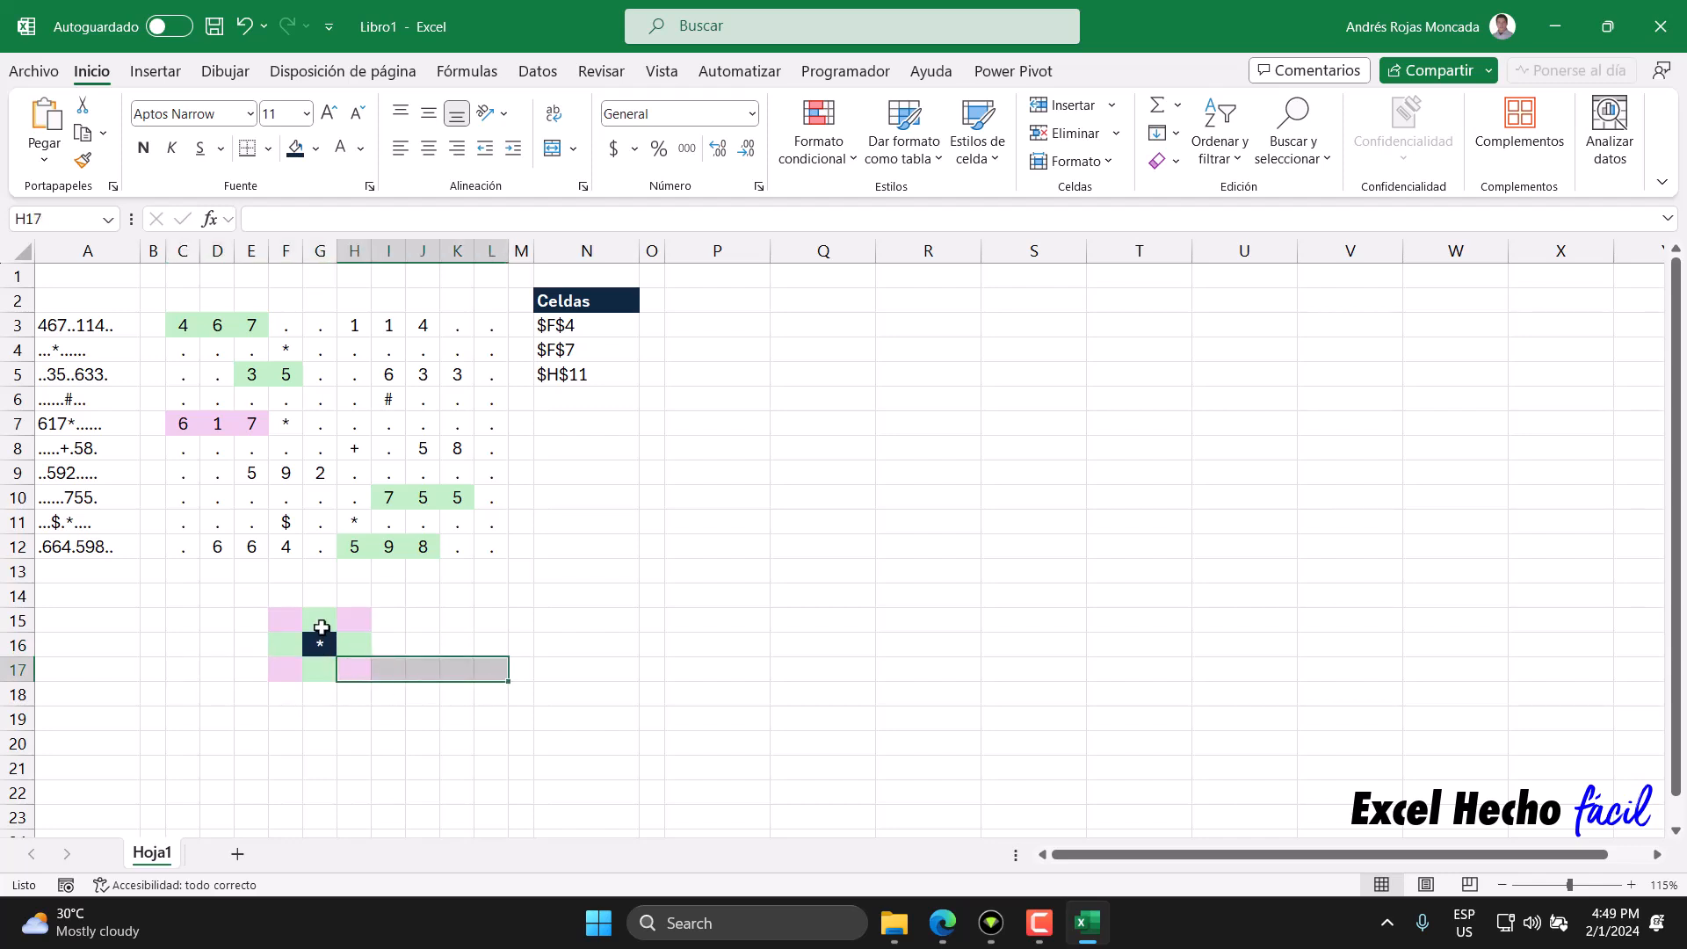
Examine the cells directly above and below the sample asterisk and the ways numbers can span row 15.
left_click(321, 627)
left_click(319, 670, "ctrl")
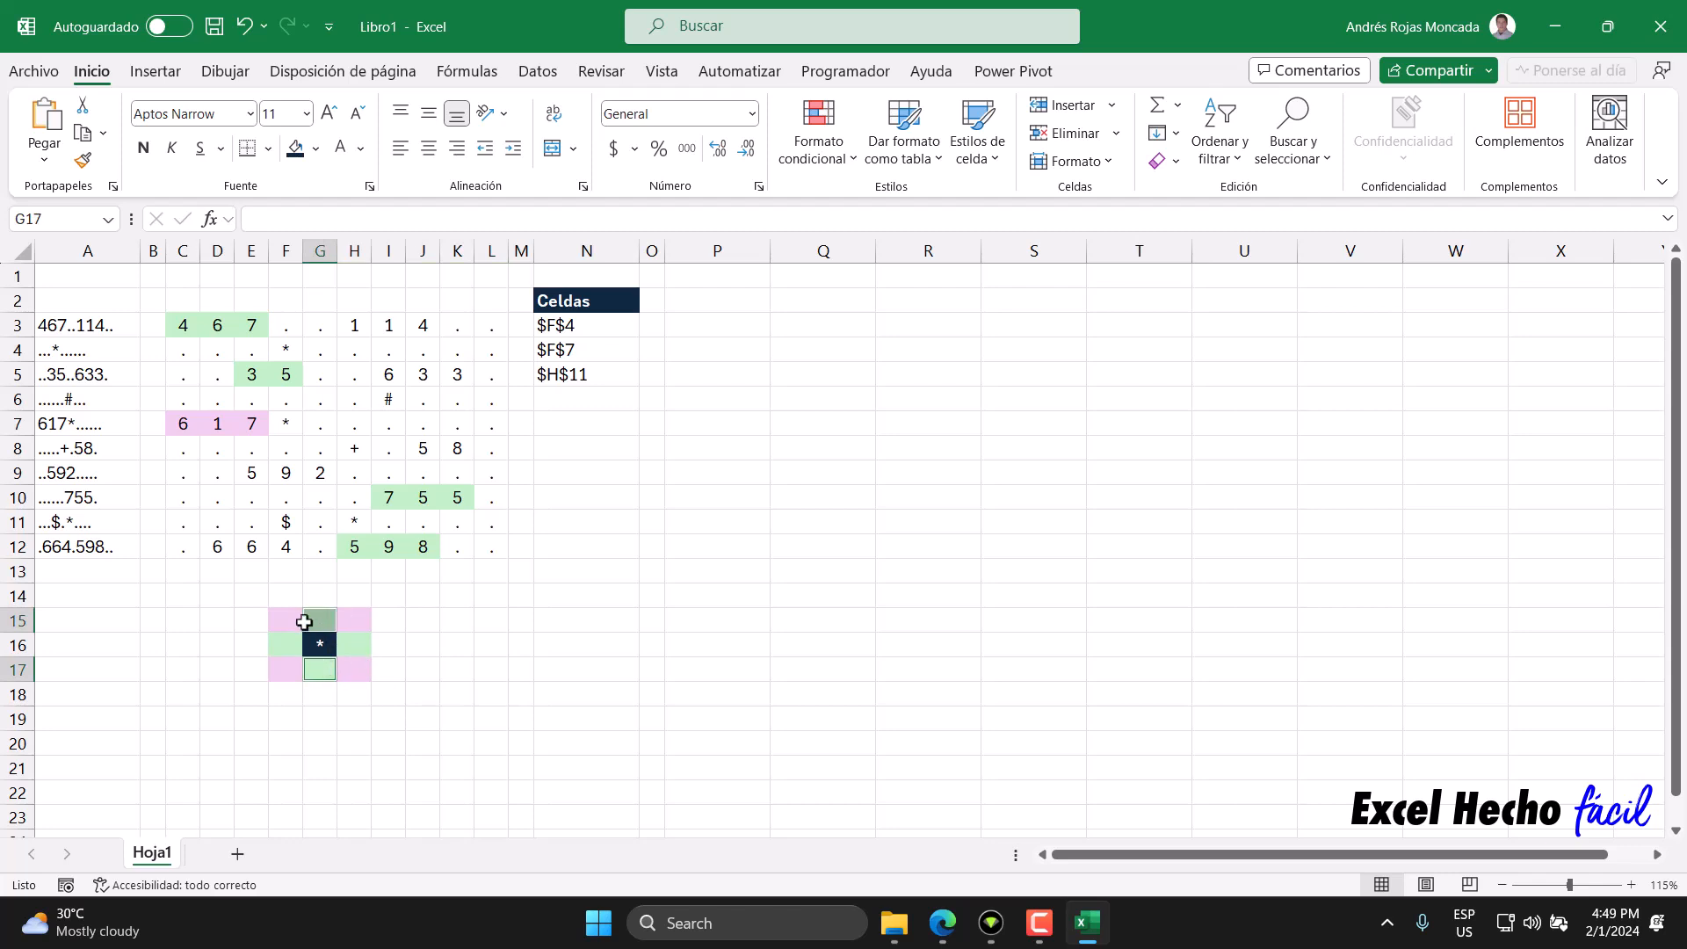
left_click(321, 620)
left_click_drag(286, 619, 183, 616)
left_click(285, 619)
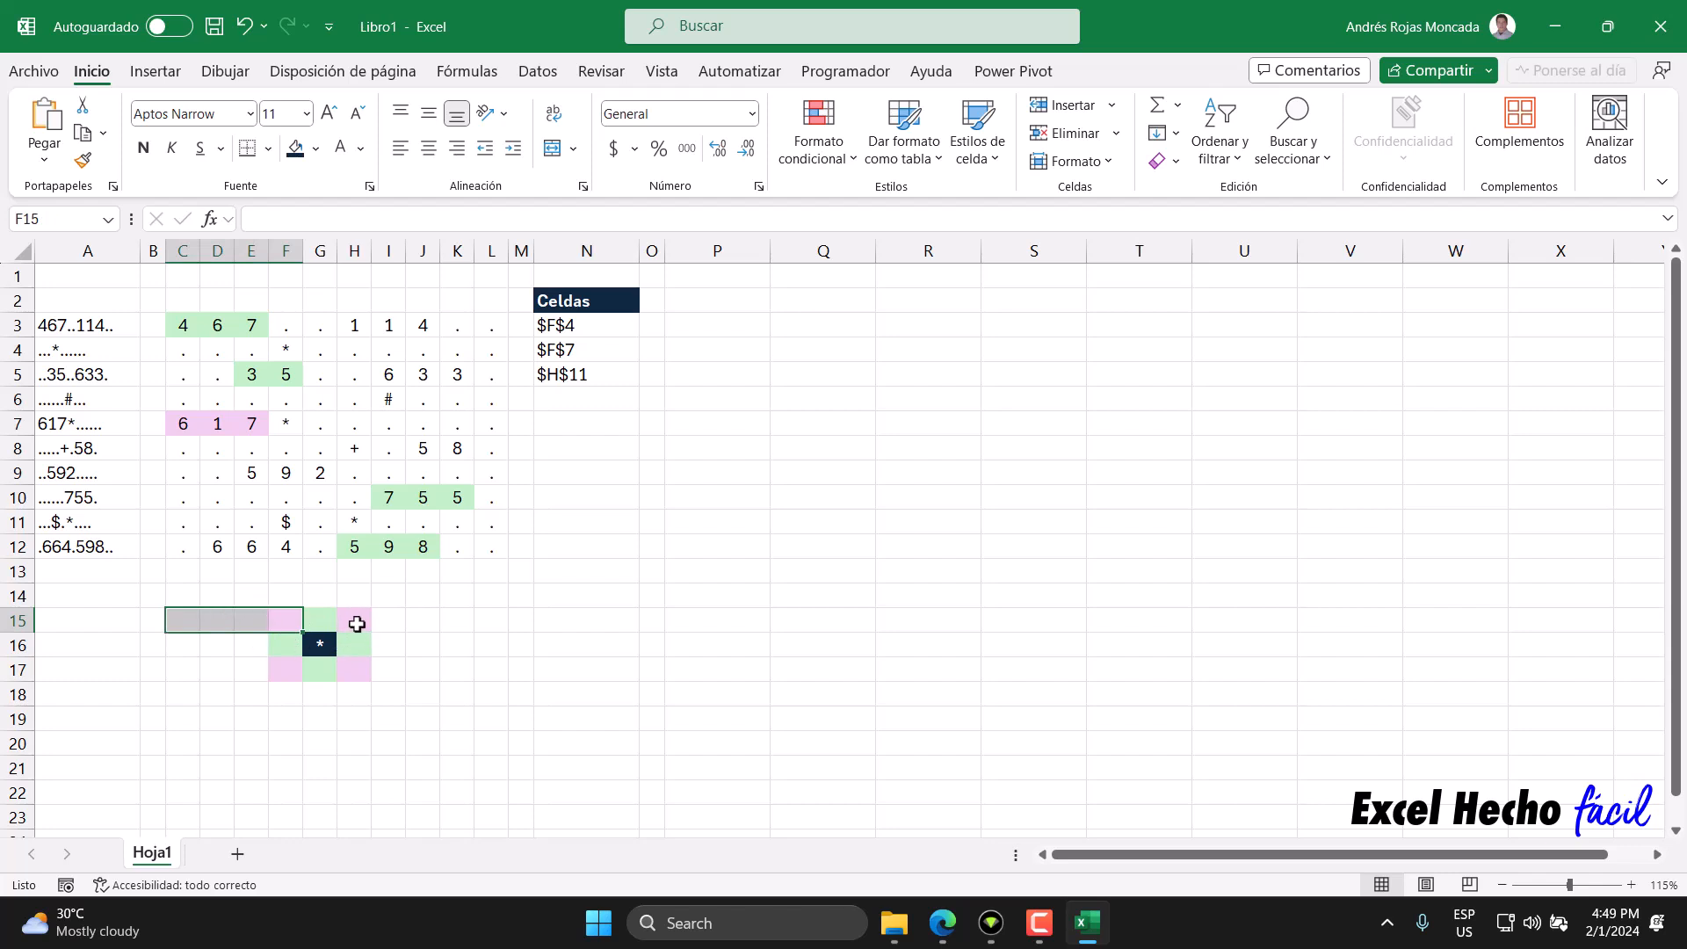
left_click_drag(355, 622, 453, 622)
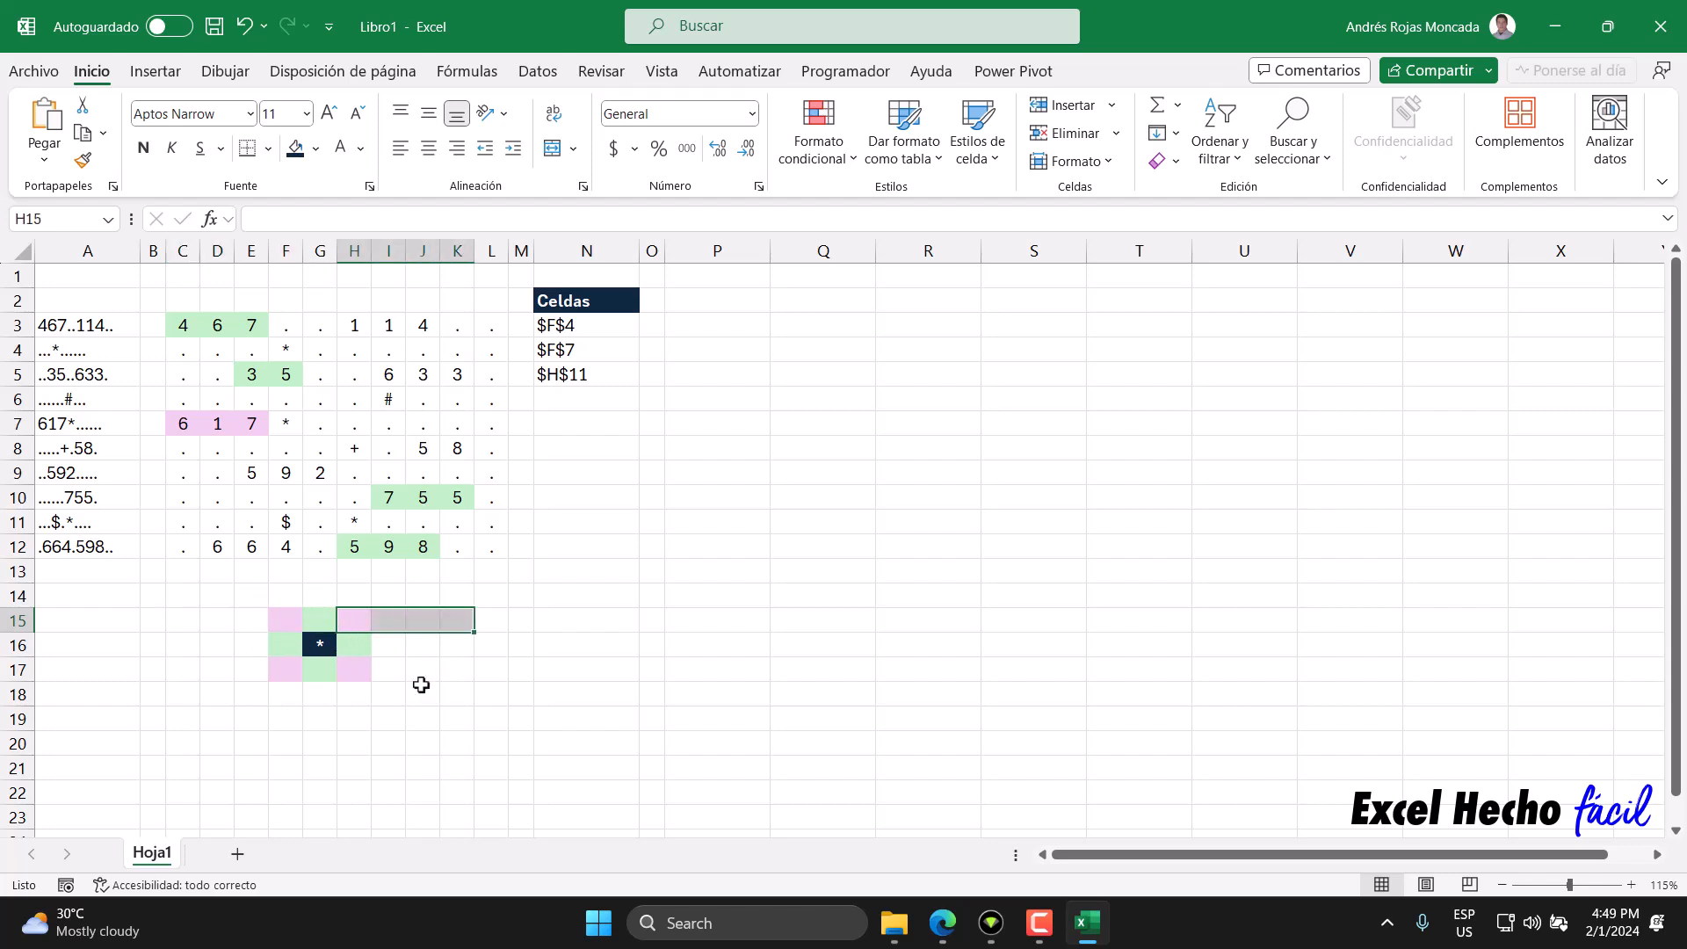
left_click(323, 624)
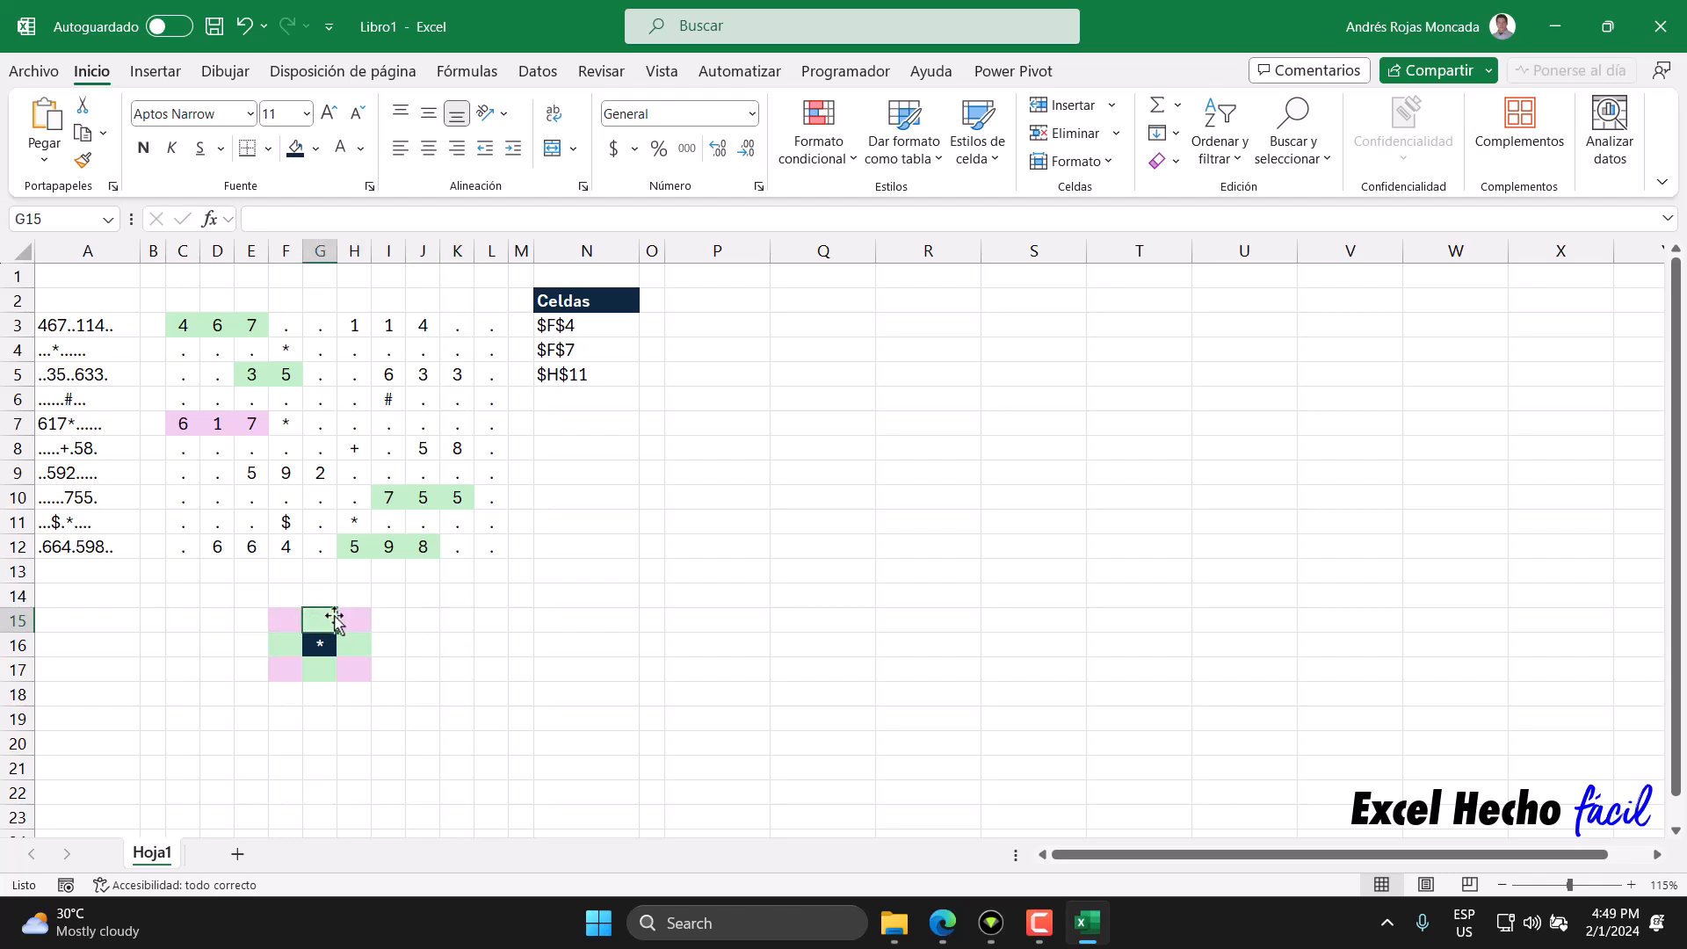
left_click_drag(226, 622, 416, 631)
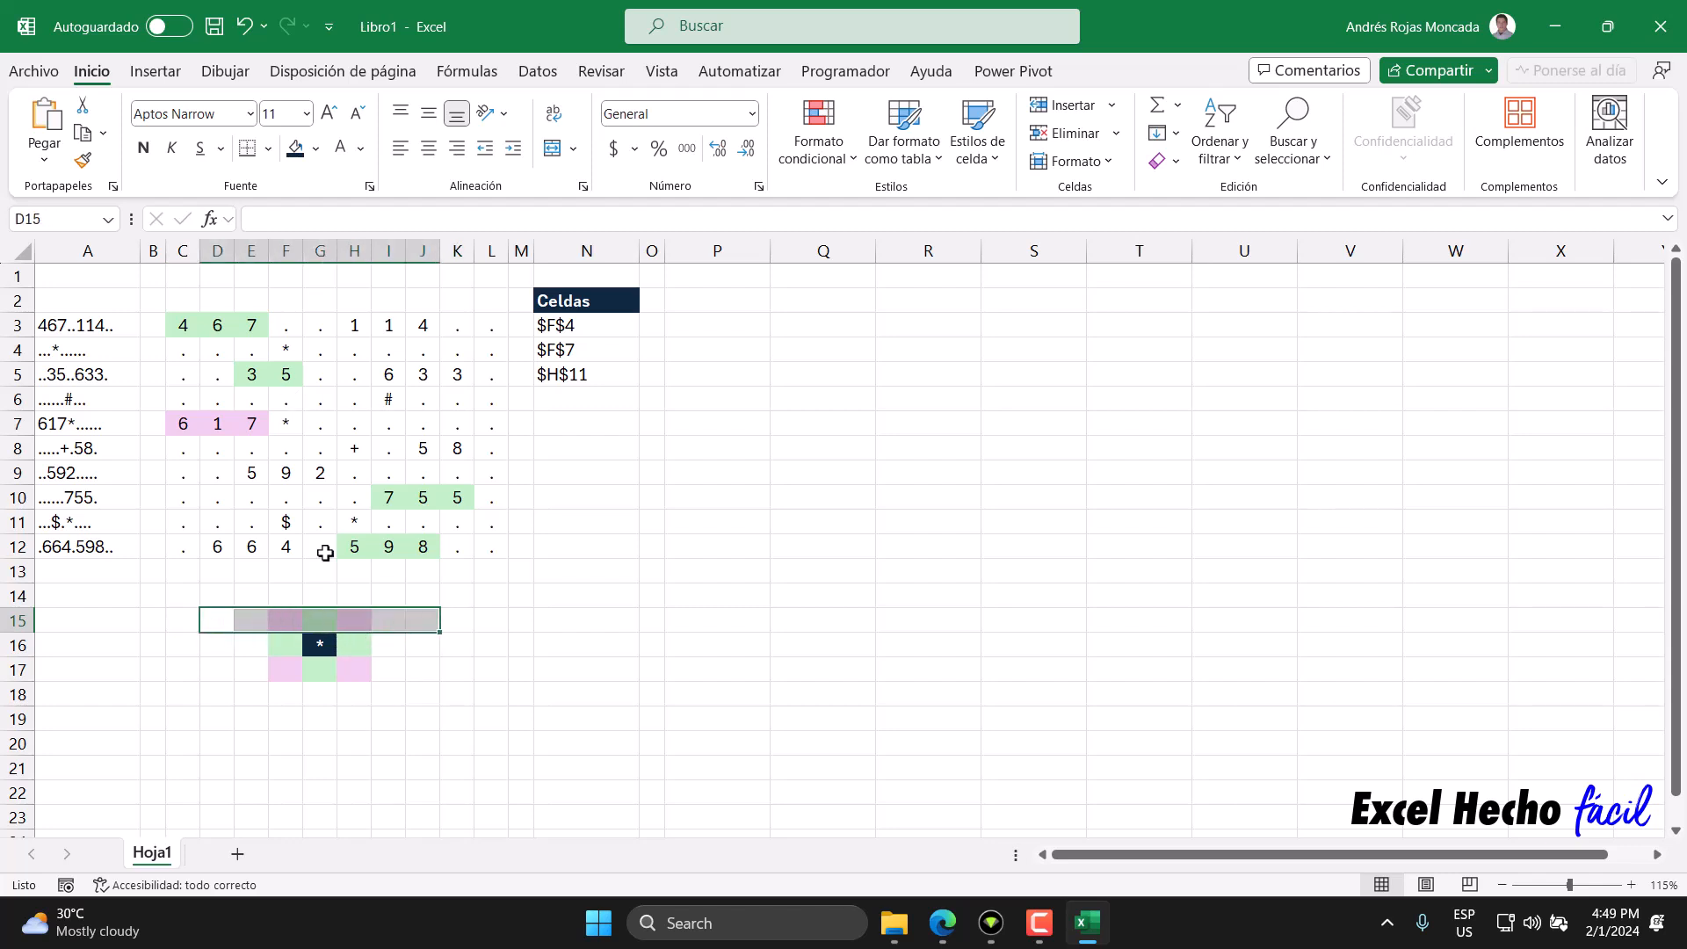
left_click(320, 621)
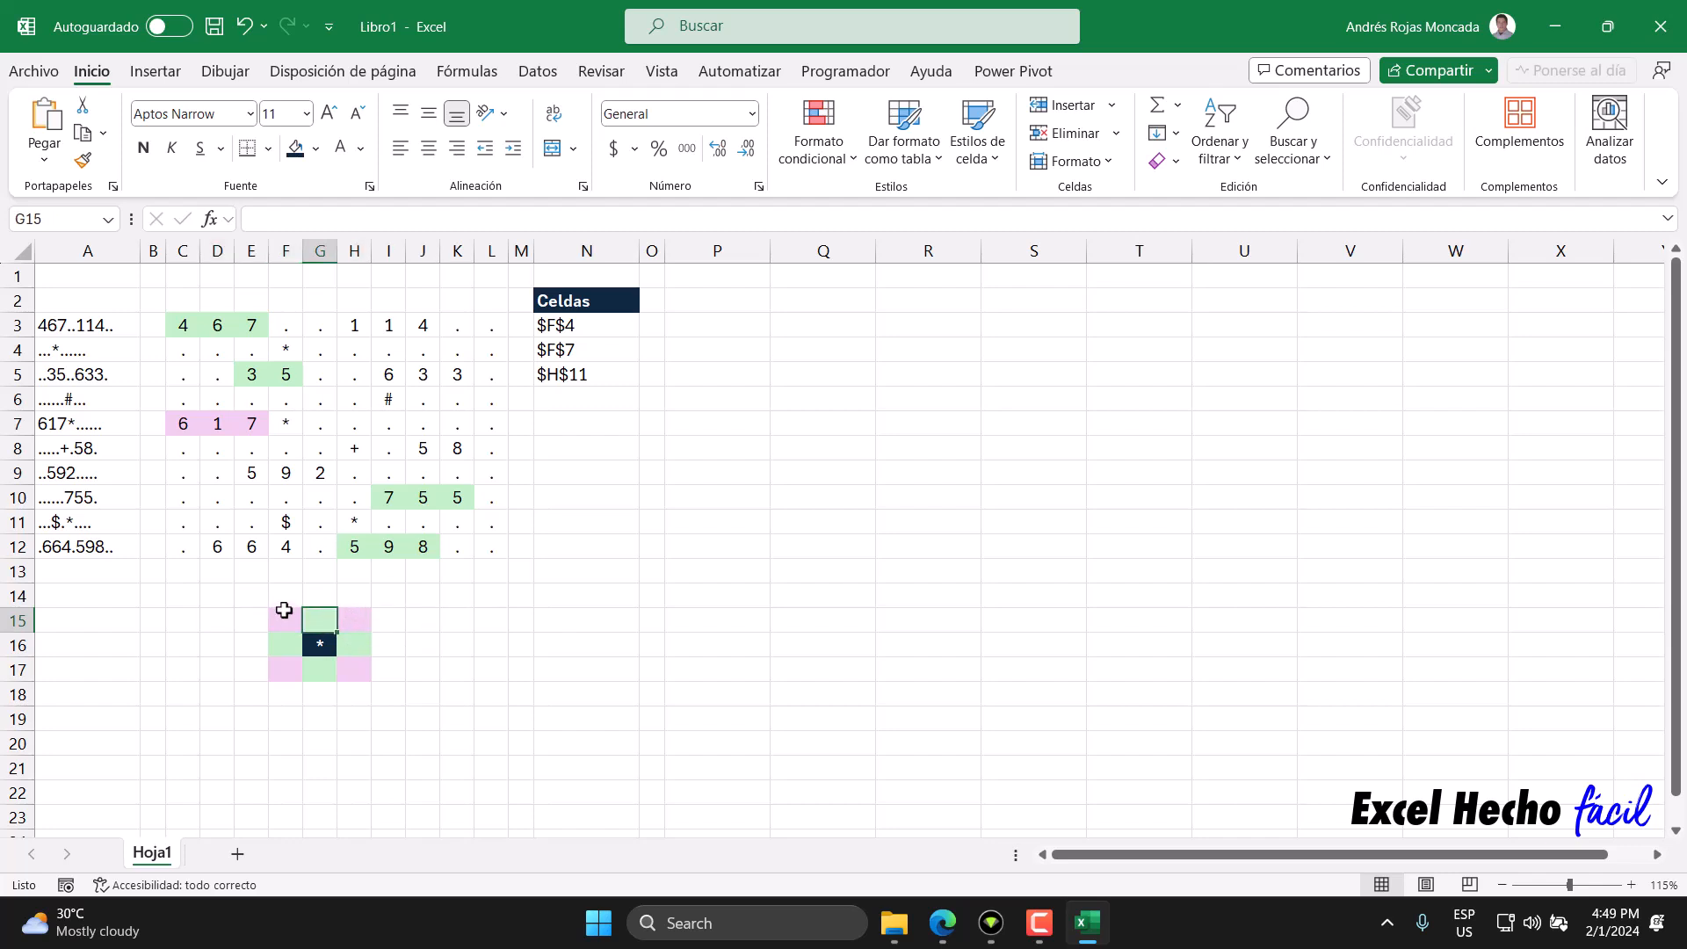
left_click_drag(325, 616, 395, 620)
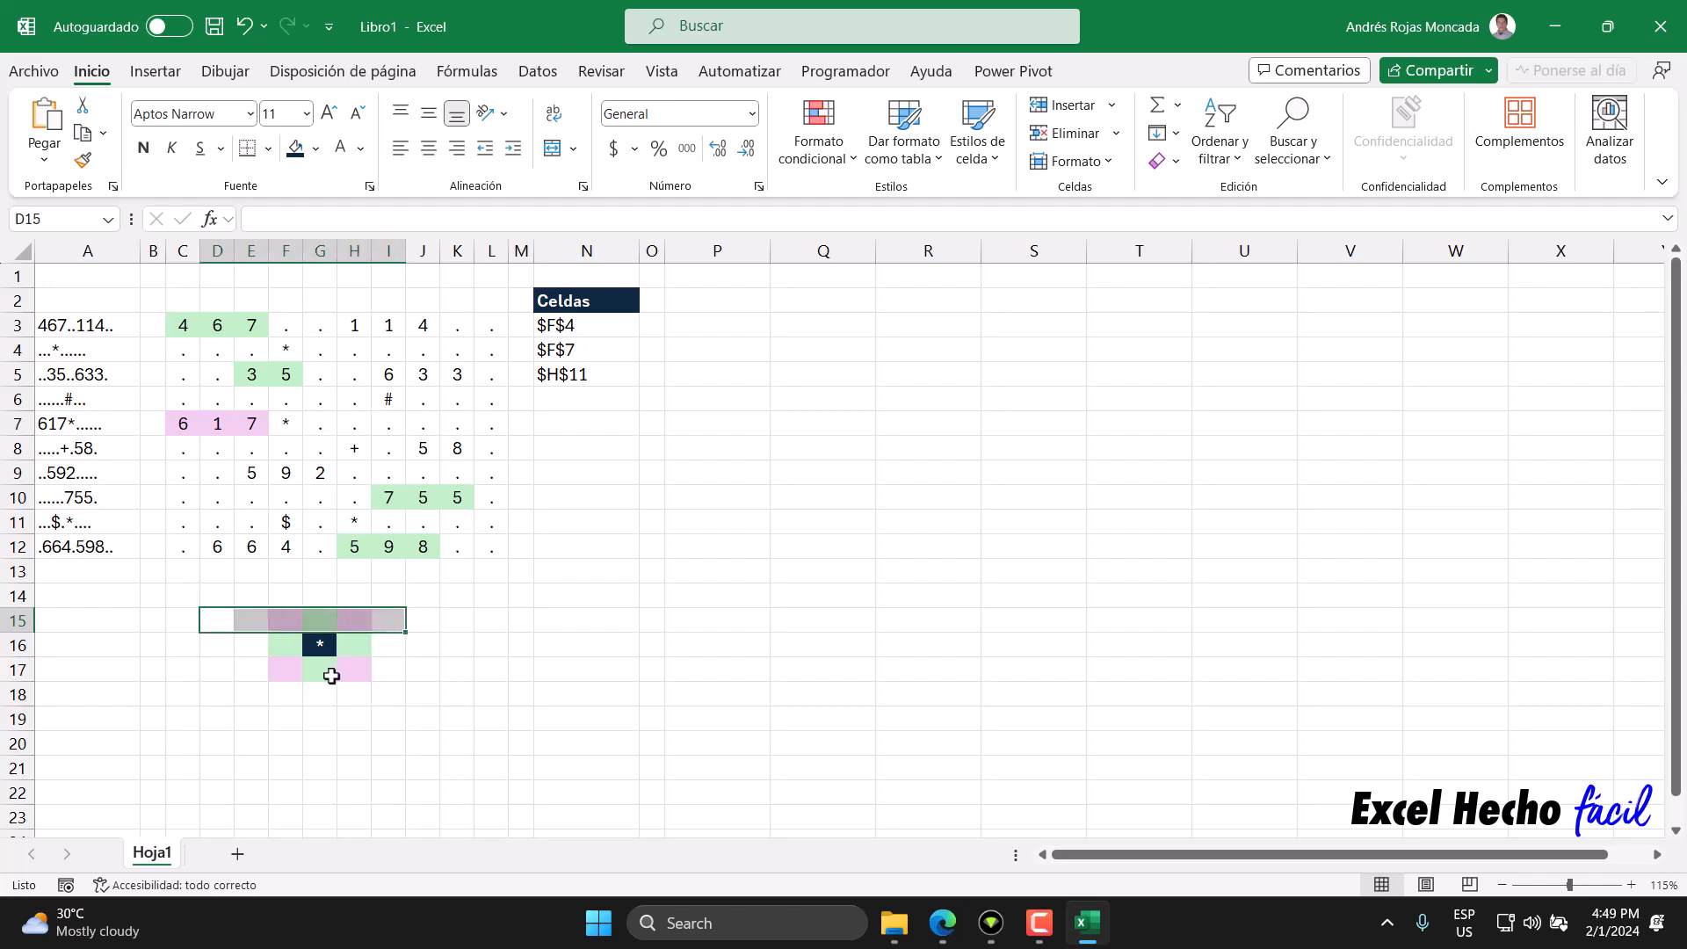
left_click(191, 713)
Enter the heading Numeros in cell P2.
left_click(695, 303)
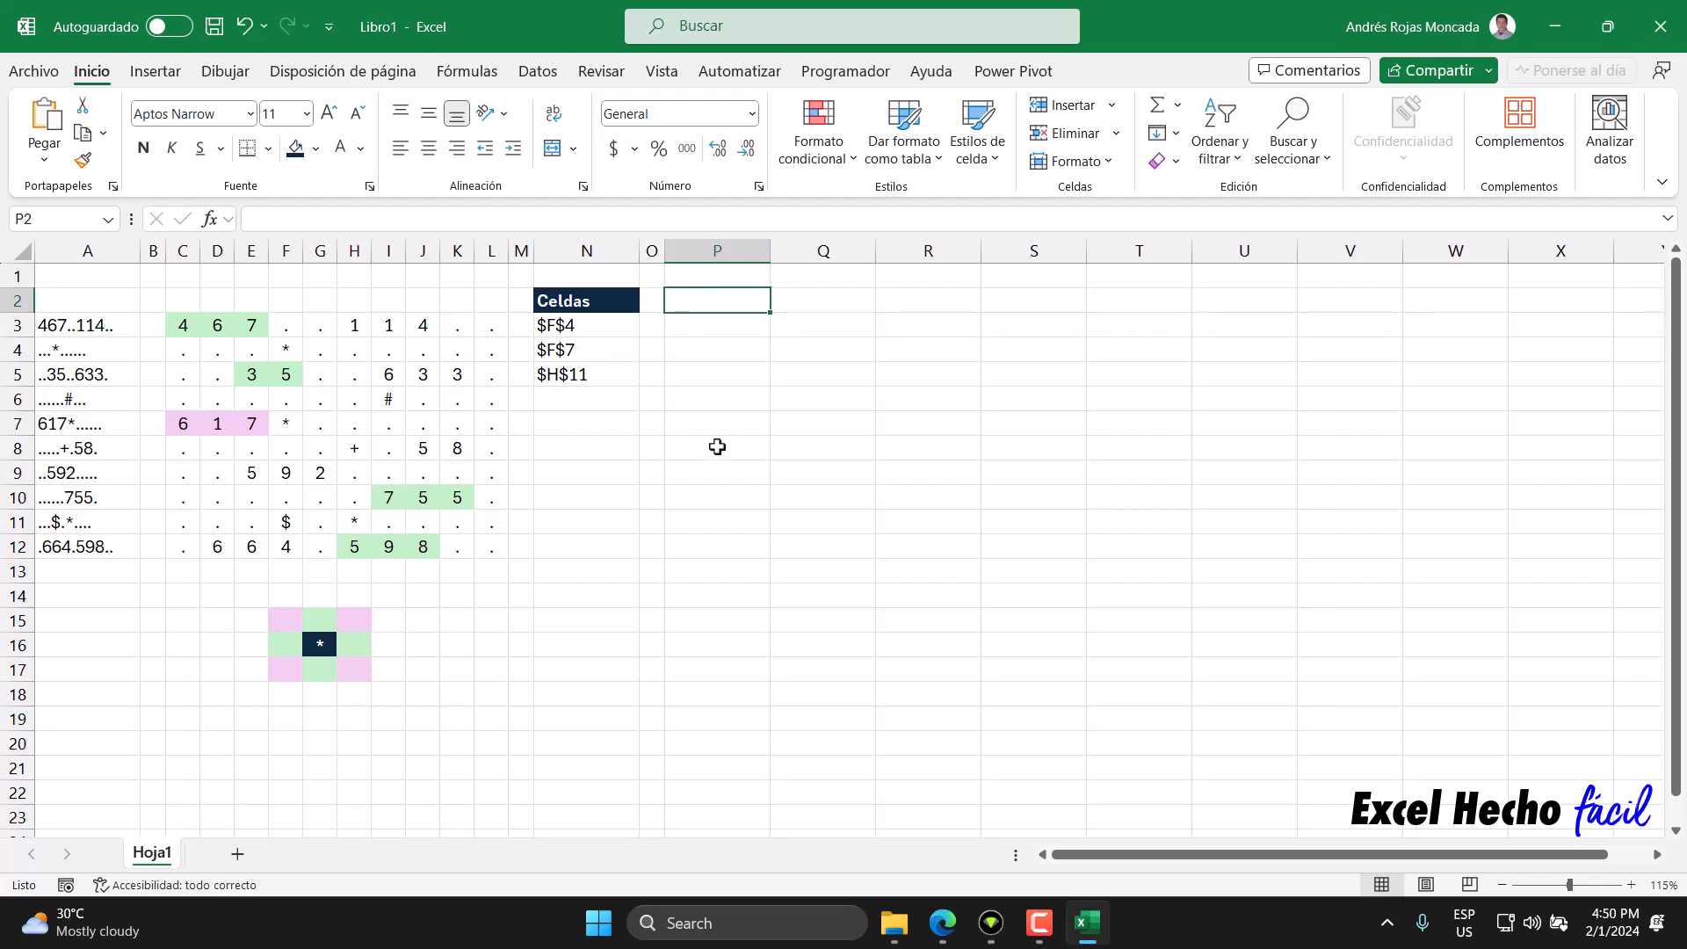
type("Numeros")
key("Return")
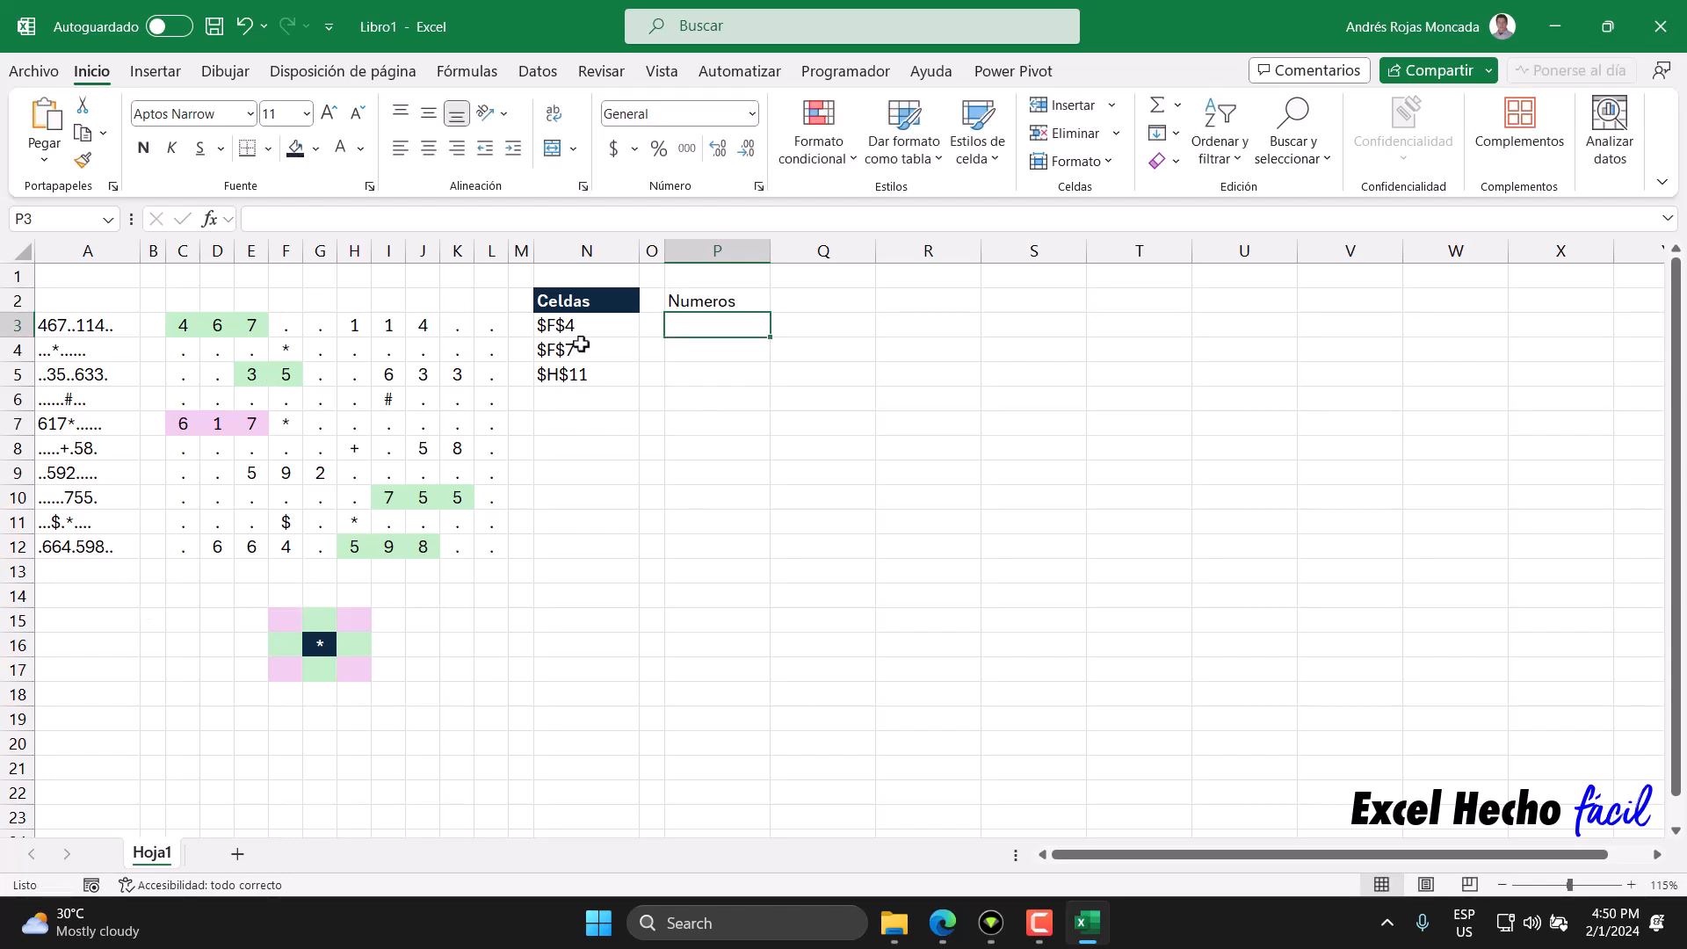
Check which numbers in the character grid adjoin the asterisks at F4, F7 and H11.
key("Left")
key("Left")
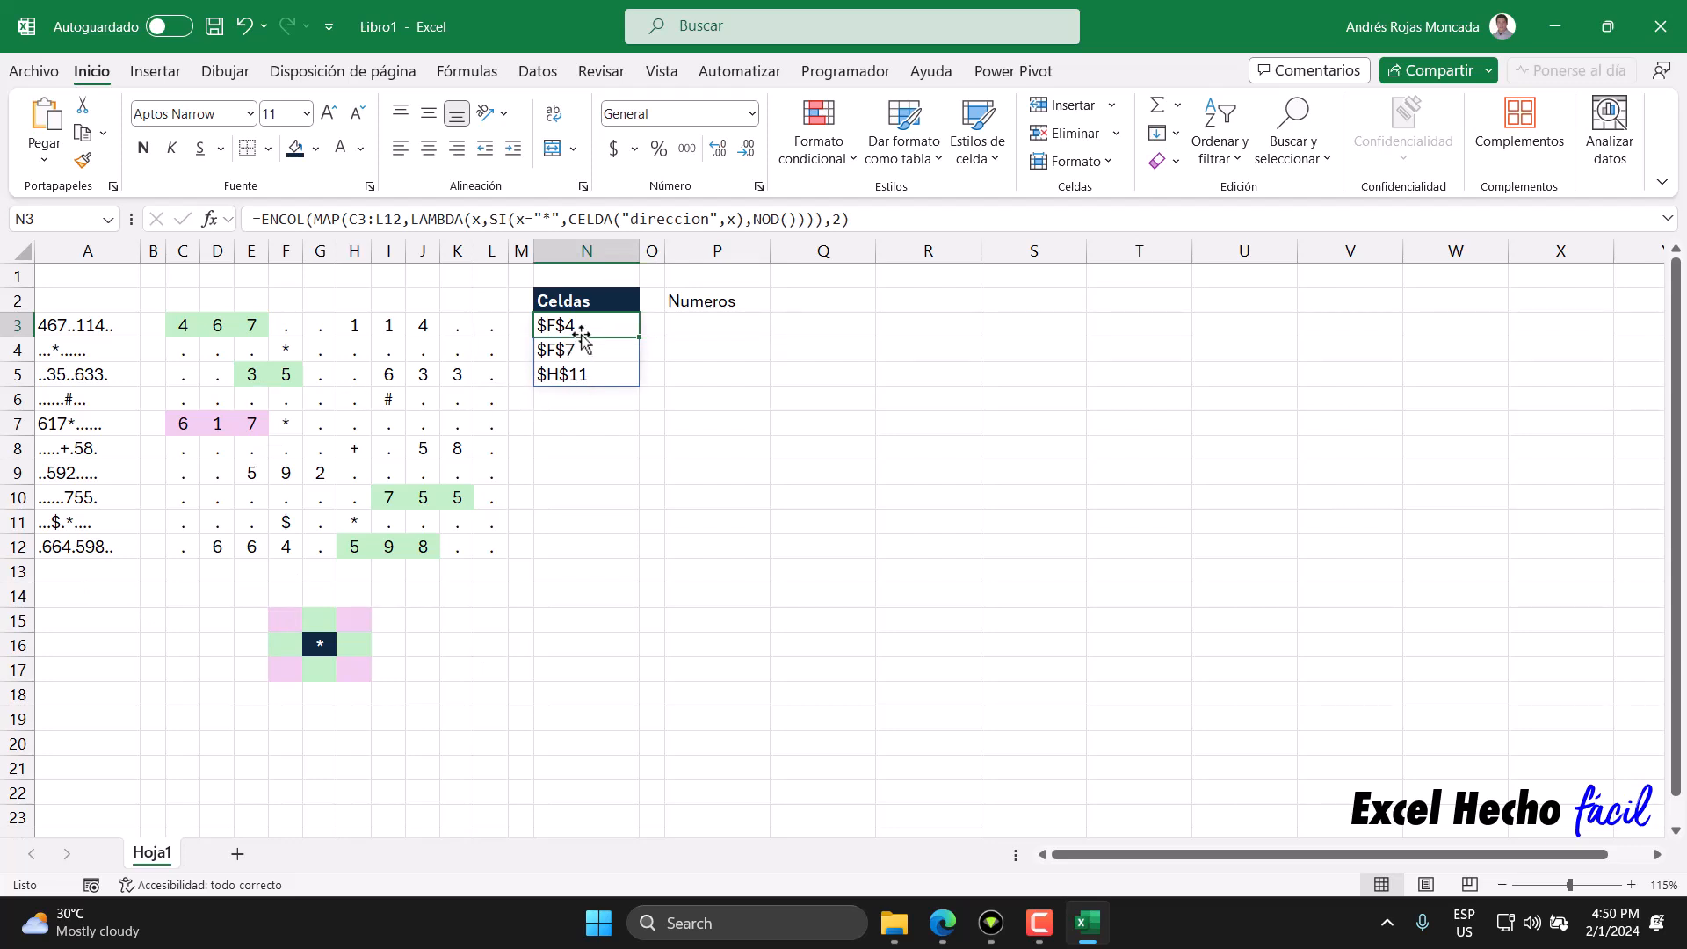
left_click(284, 350)
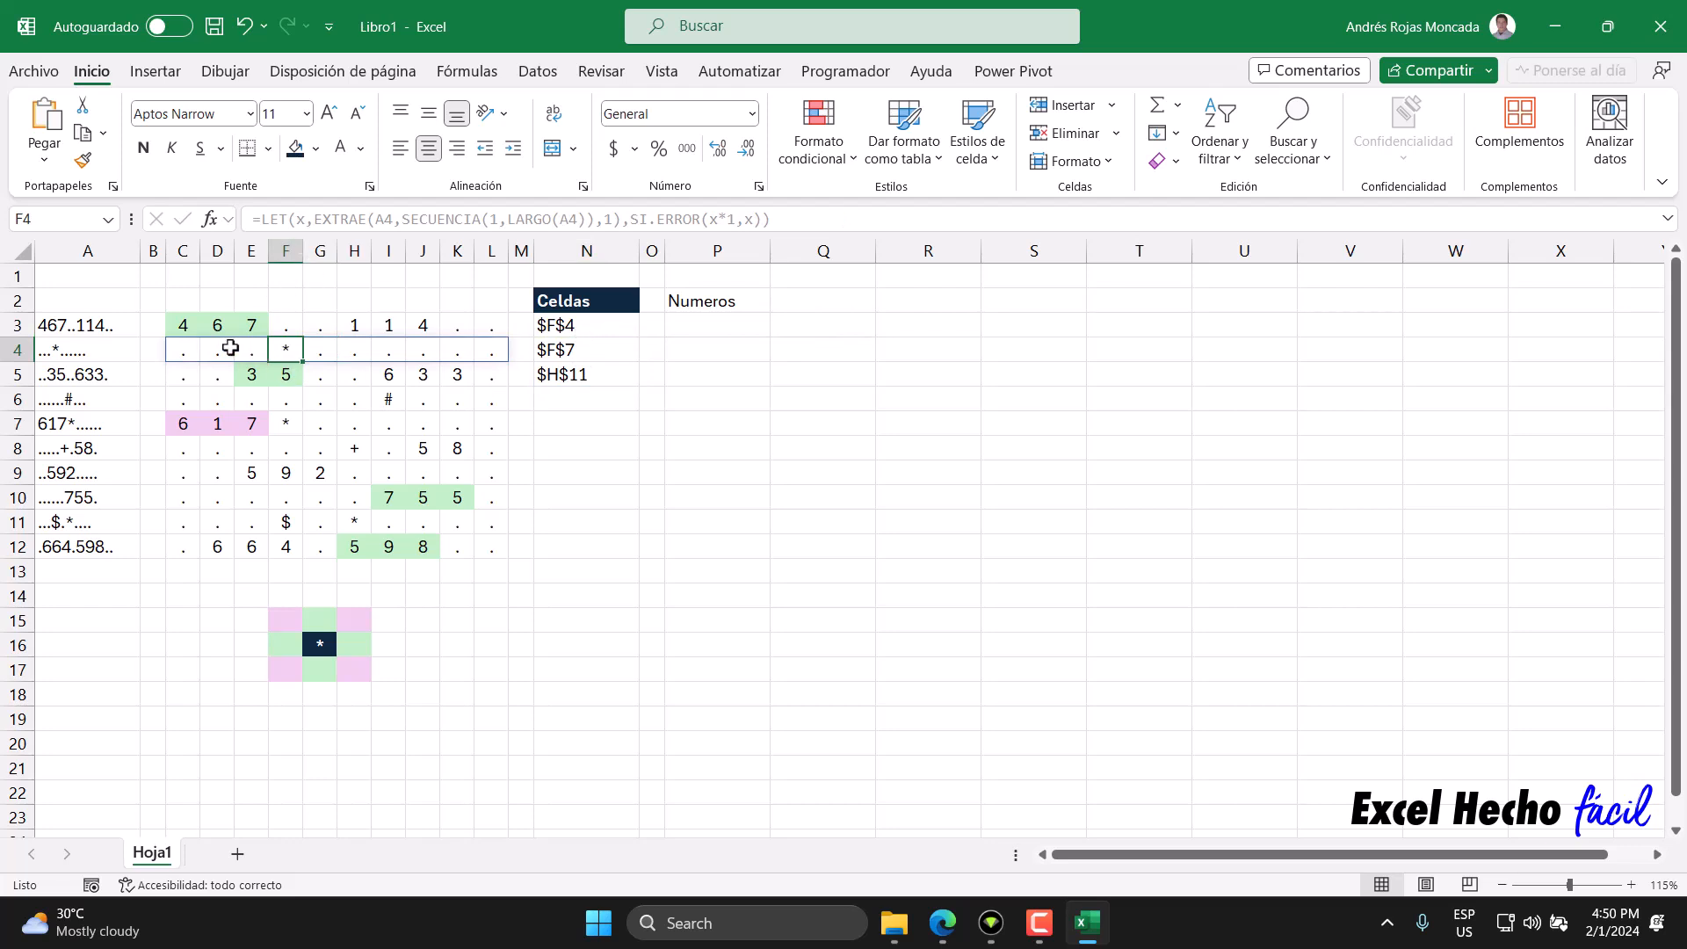
left_click_drag(182, 325, 285, 376)
left_click_drag(181, 325, 283, 378)
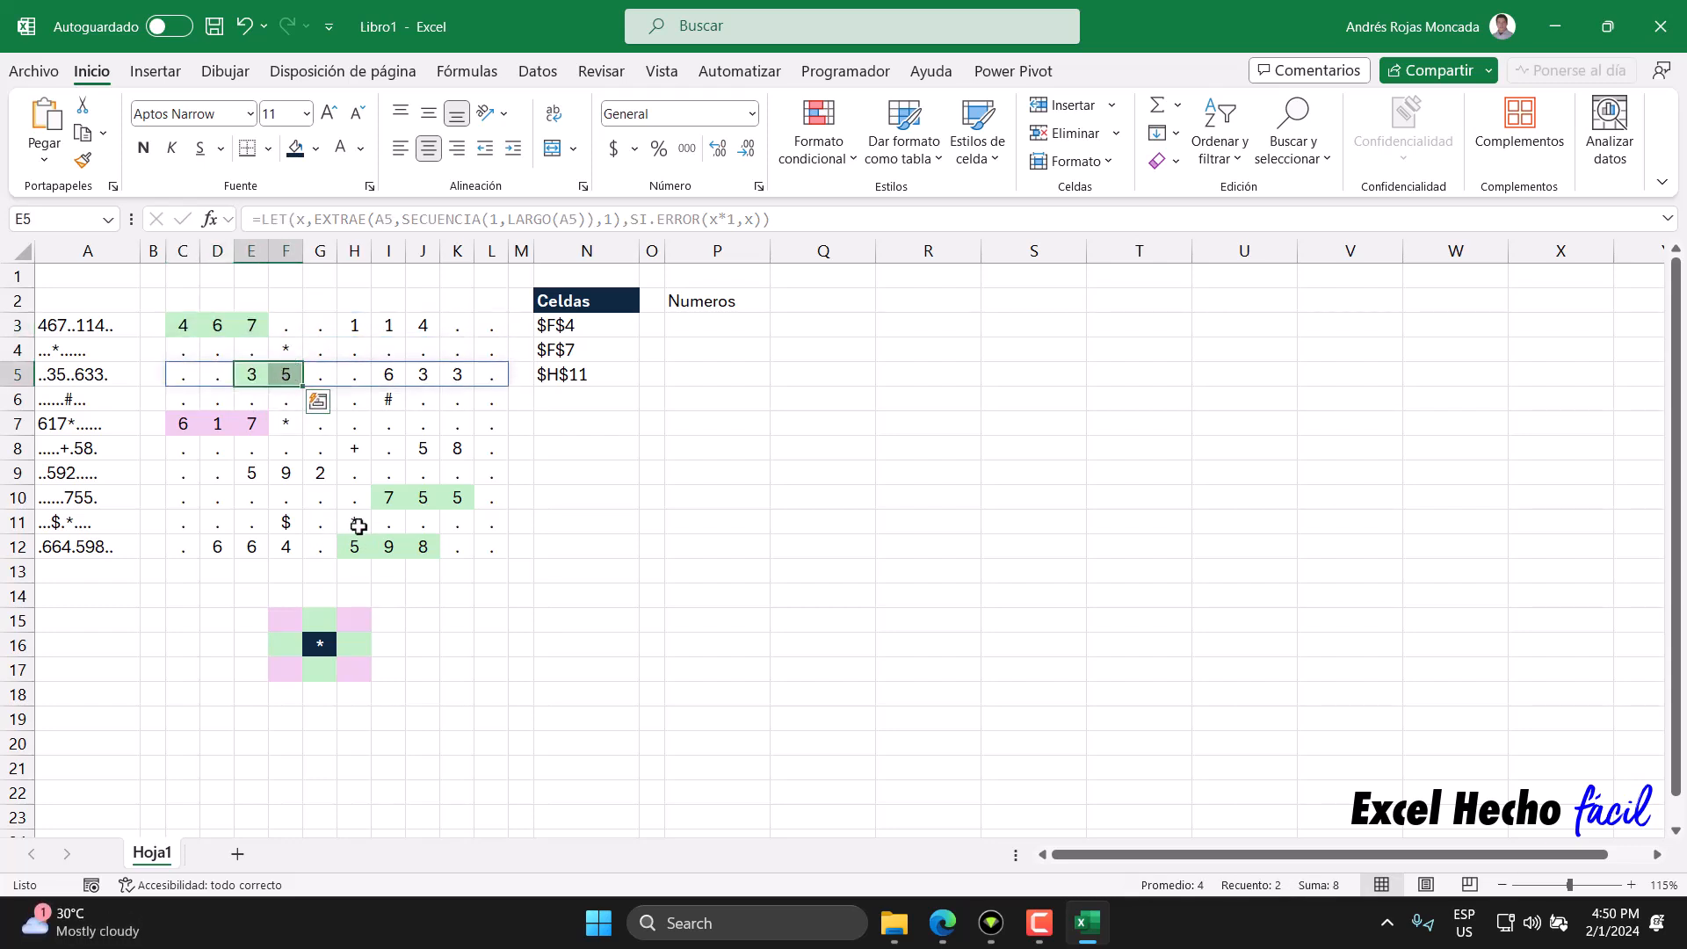
left_click(286, 423)
left_click_drag(180, 423, 251, 424)
left_click(582, 353)
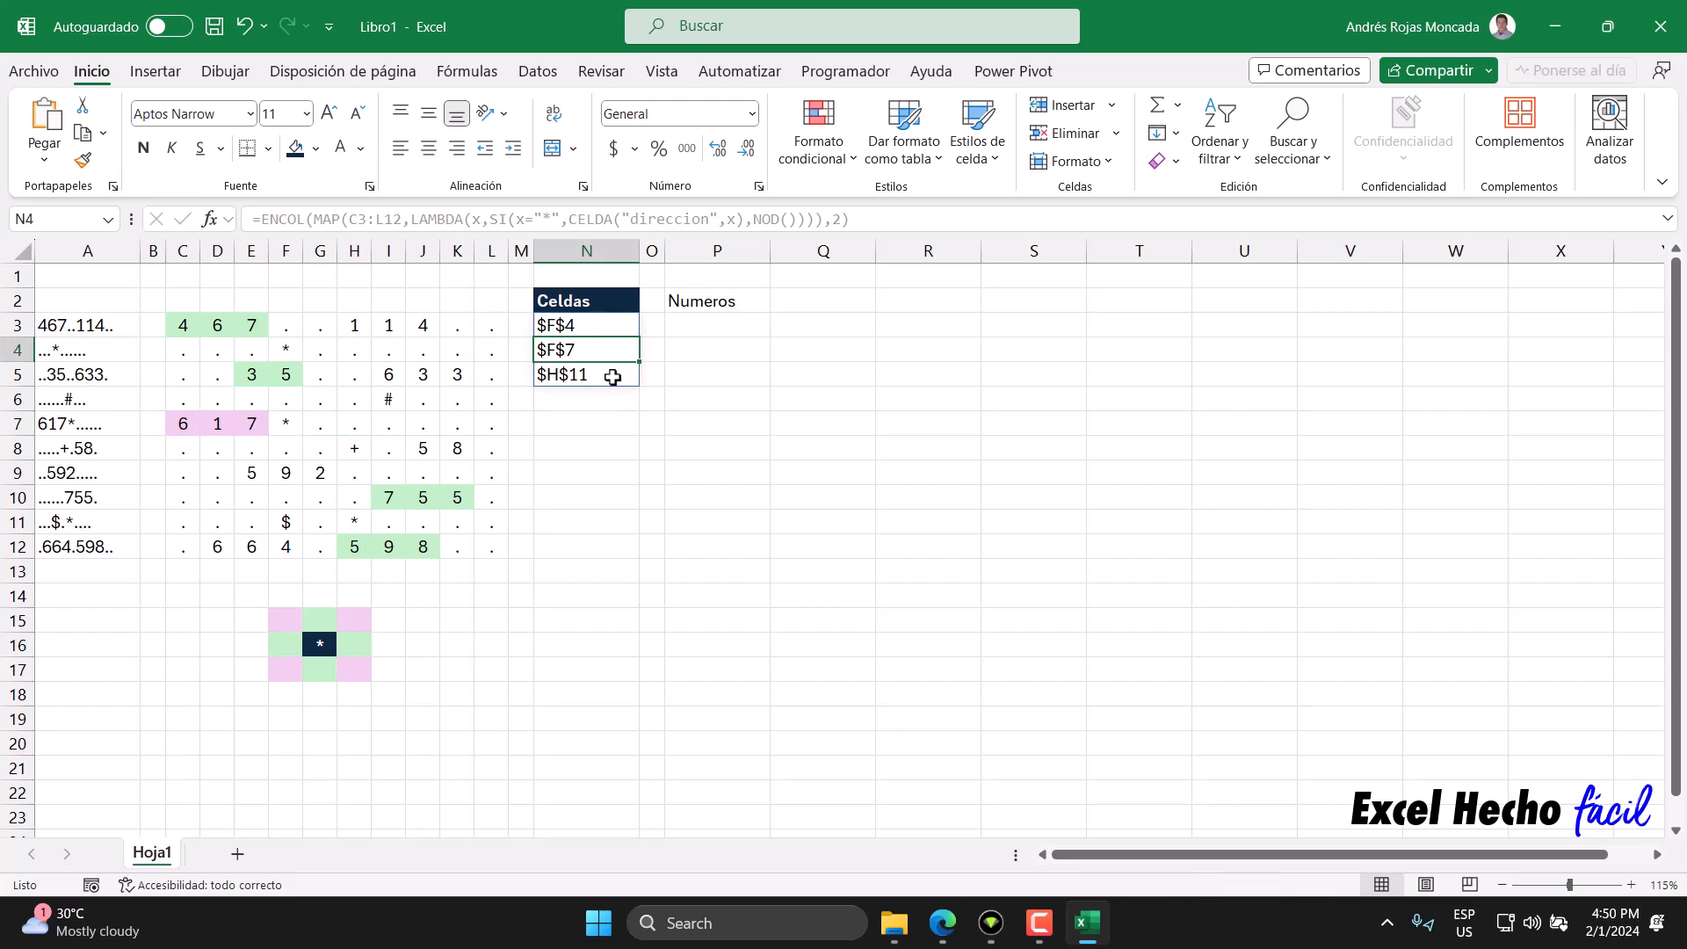
left_click(360, 521)
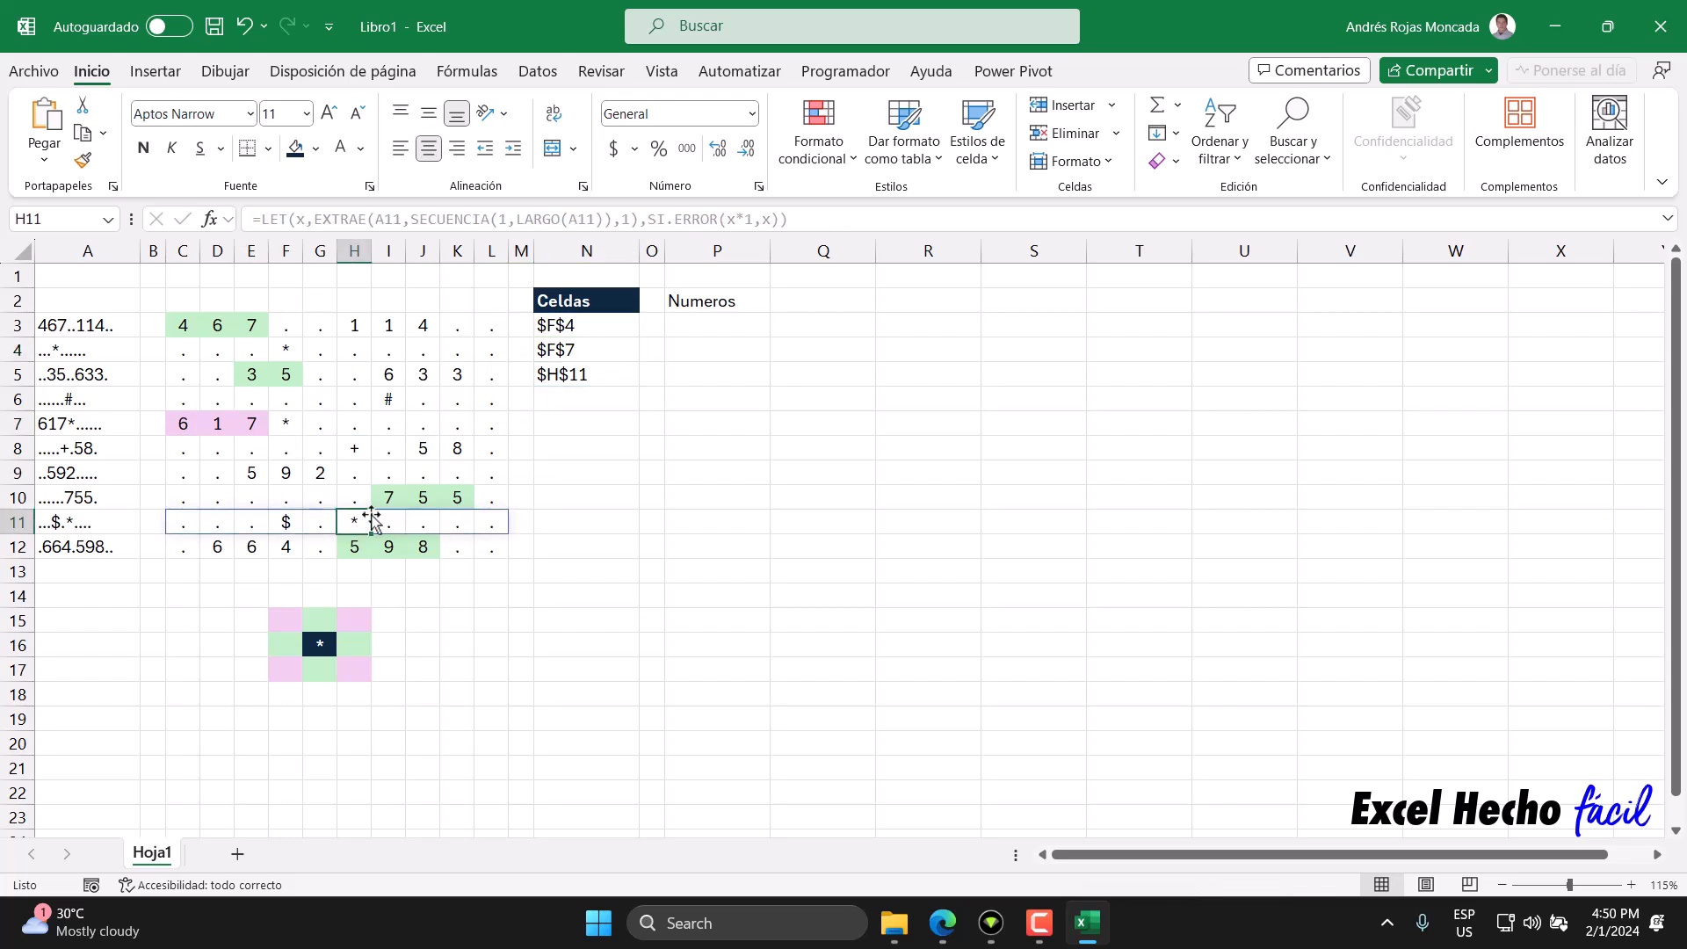
left_click_drag(388, 497, 457, 498)
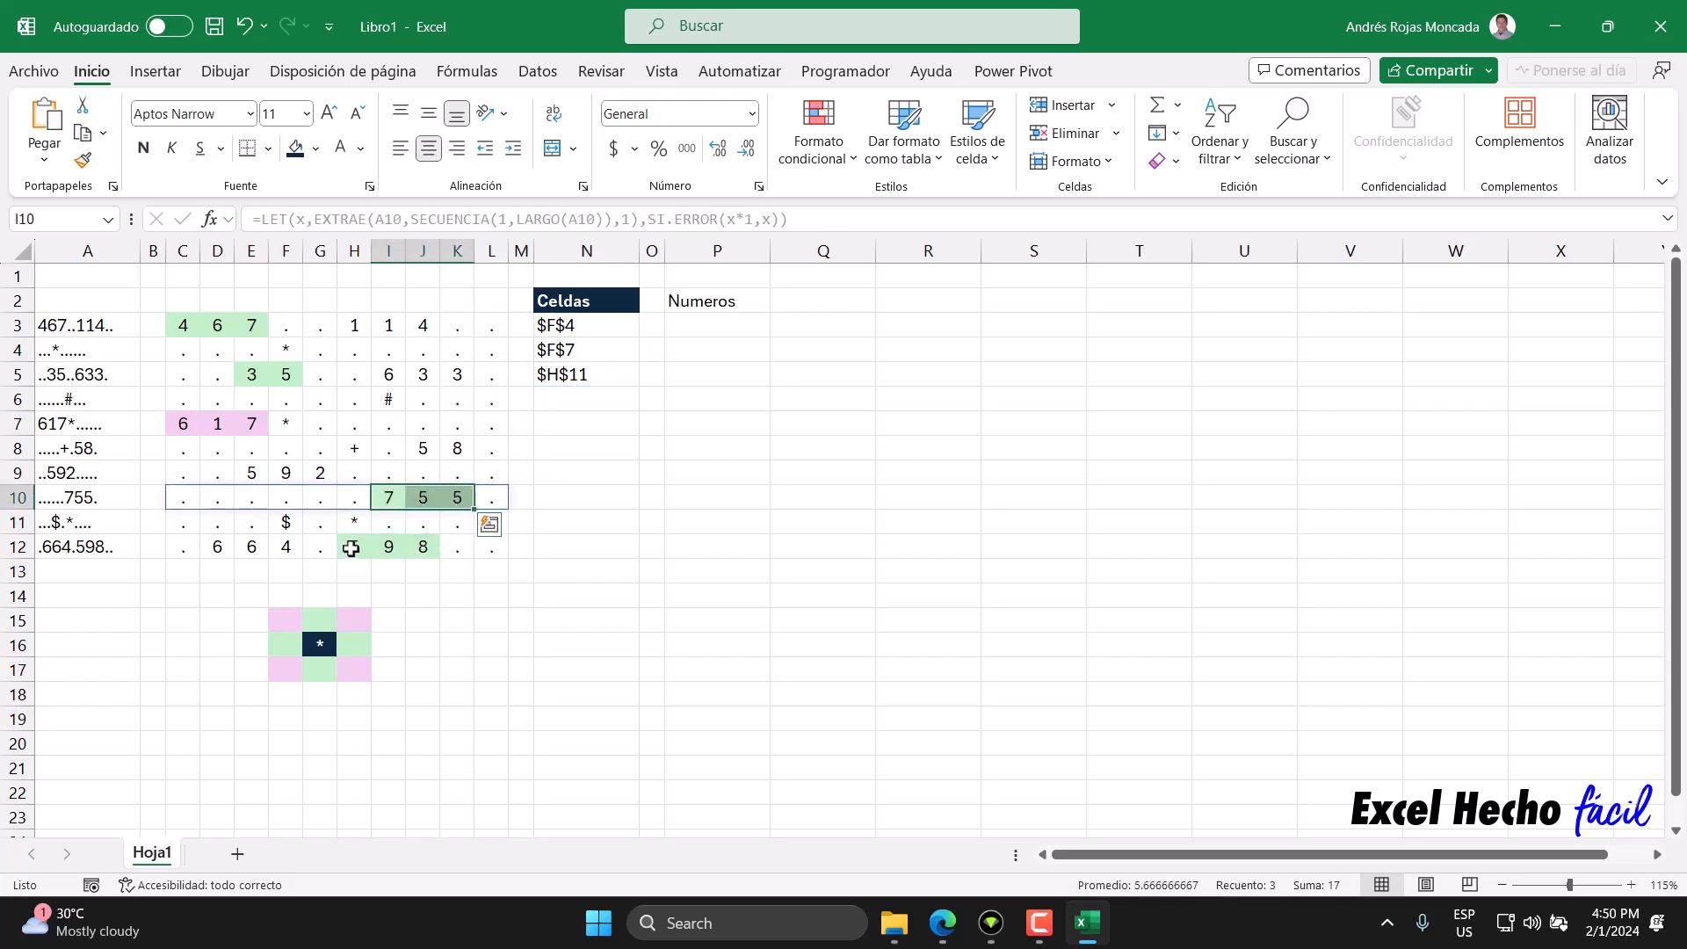
left_click_drag(351, 548, 422, 548)
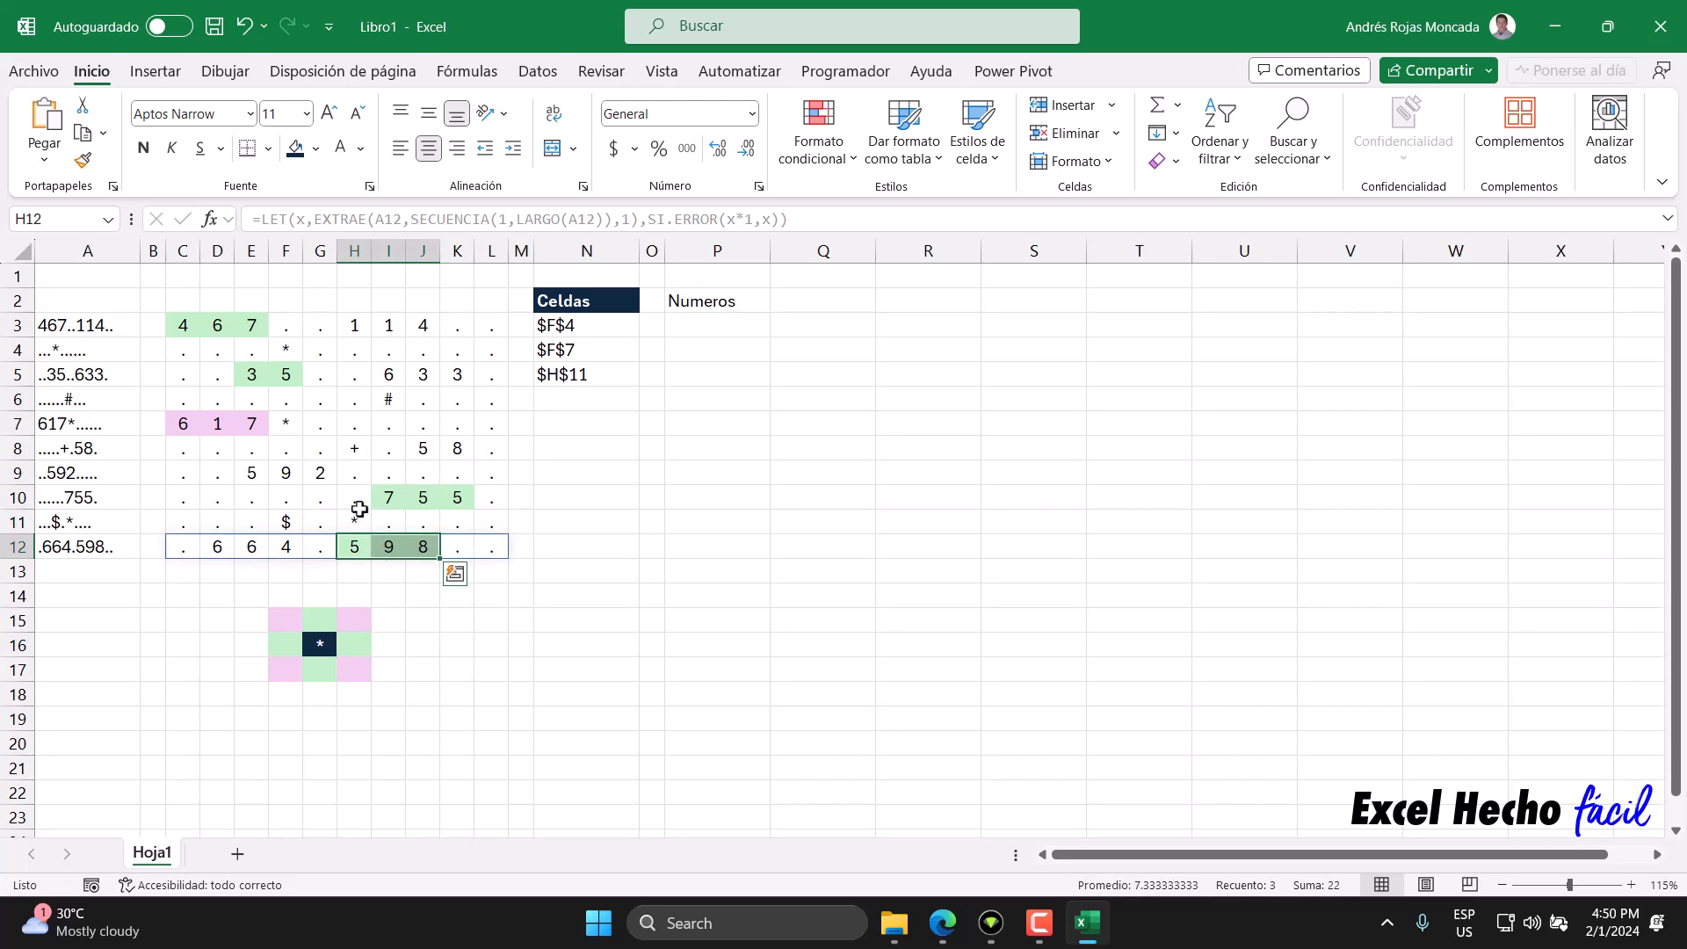
Copy the Celdas header formatting in N2 onto the Numeros header in P2.
left_click(687, 326)
left_click(693, 302)
left_click(572, 301)
double_click(83, 160)
left_click(683, 301)
key("ctrl+z")
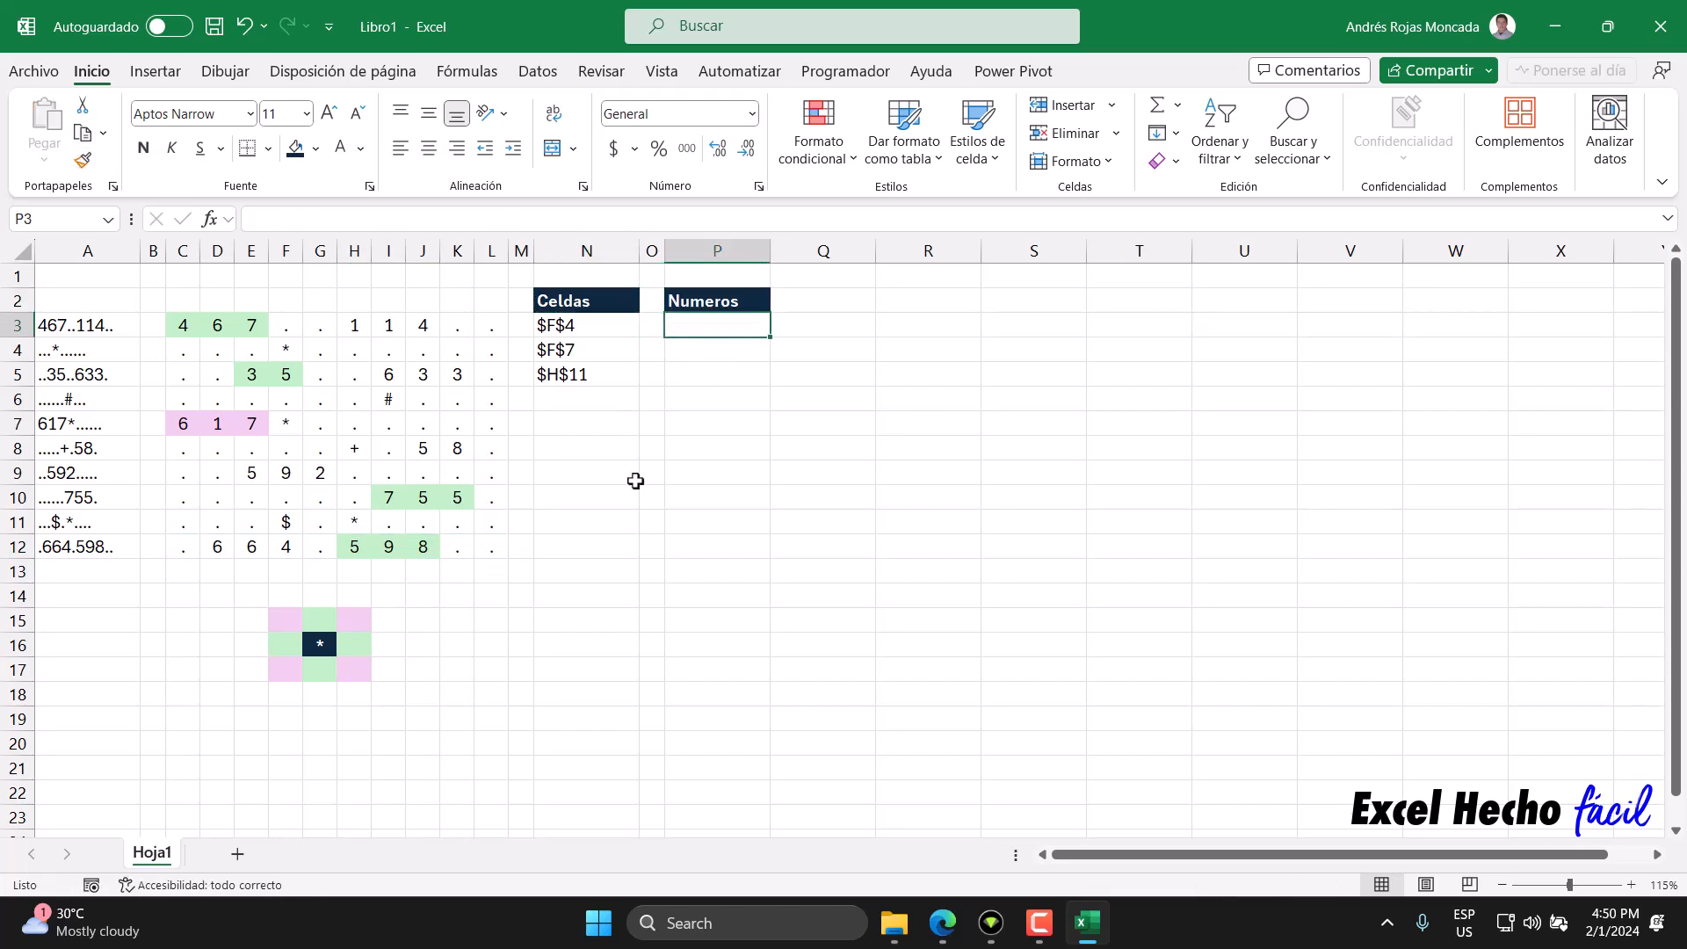
Begin a LET formula in P3 that defines the name f as a LAMBDA function.
type("=")
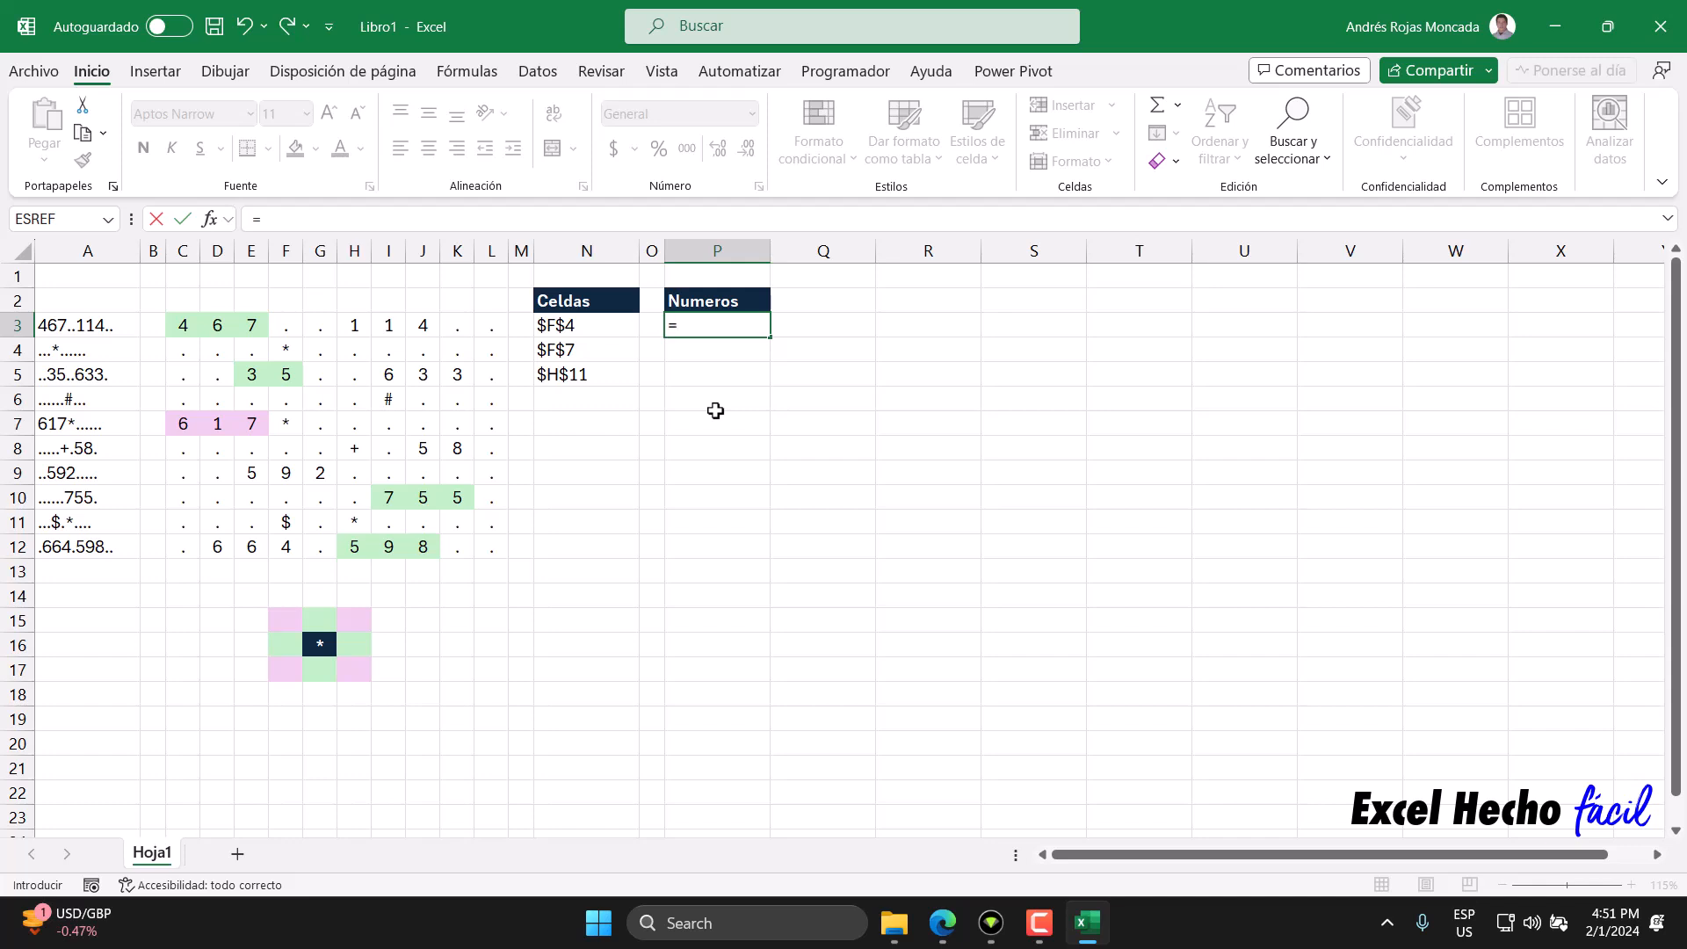
type("LET(")
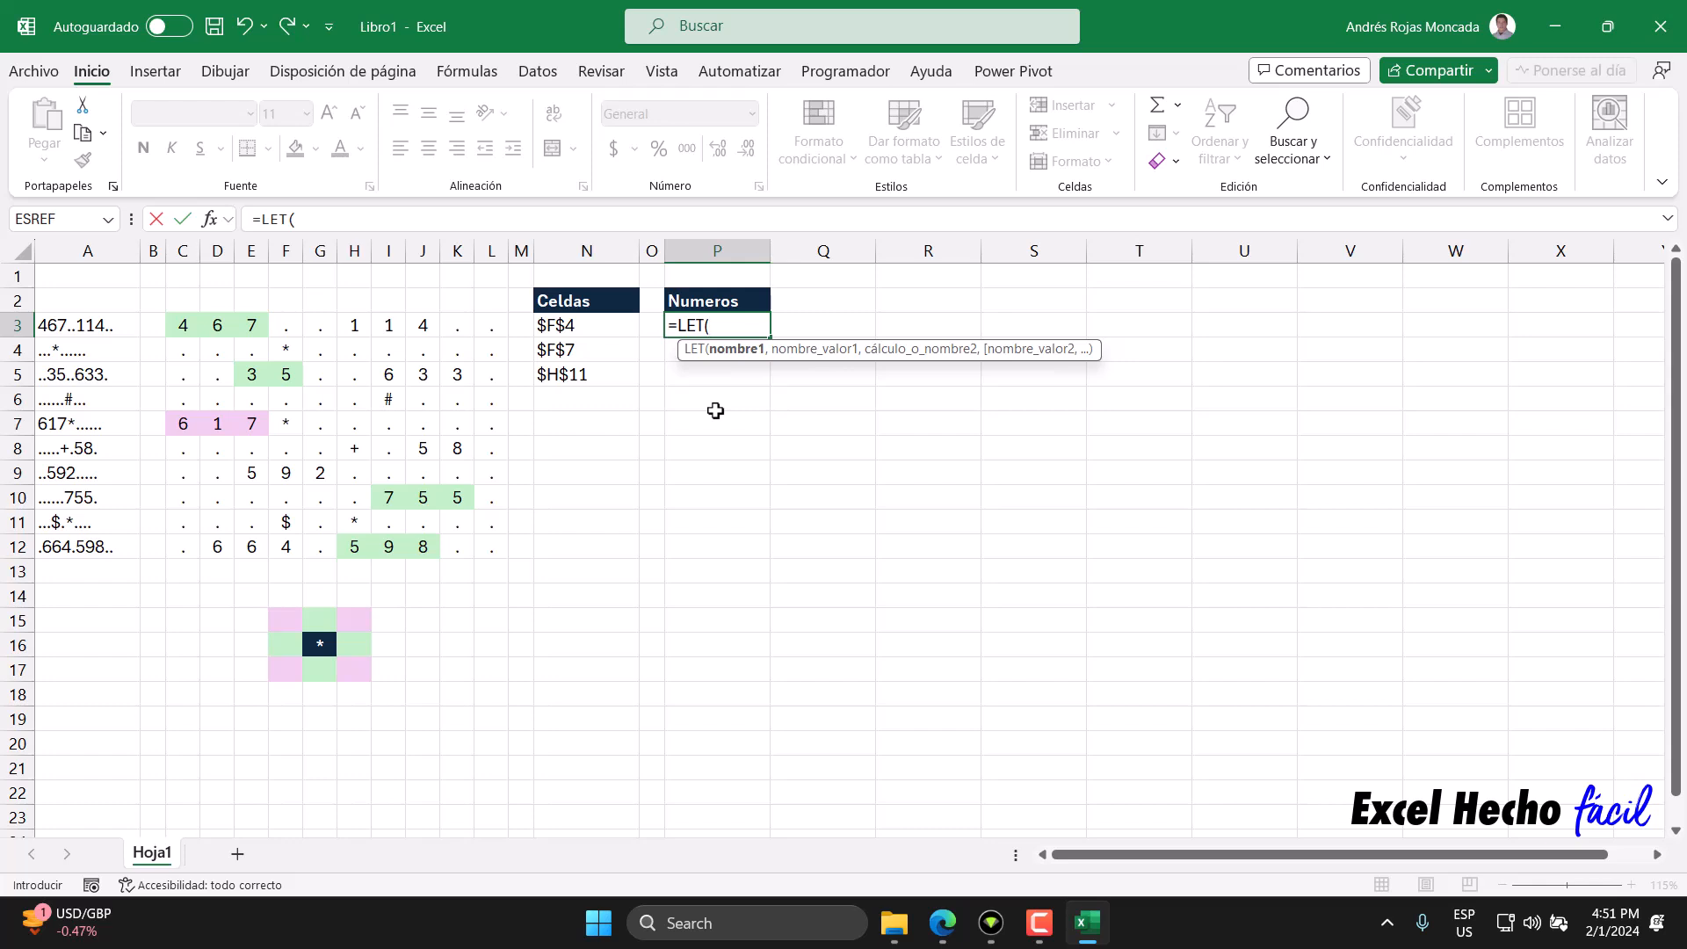
left_click_drag(1059, 354, 1023, 535)
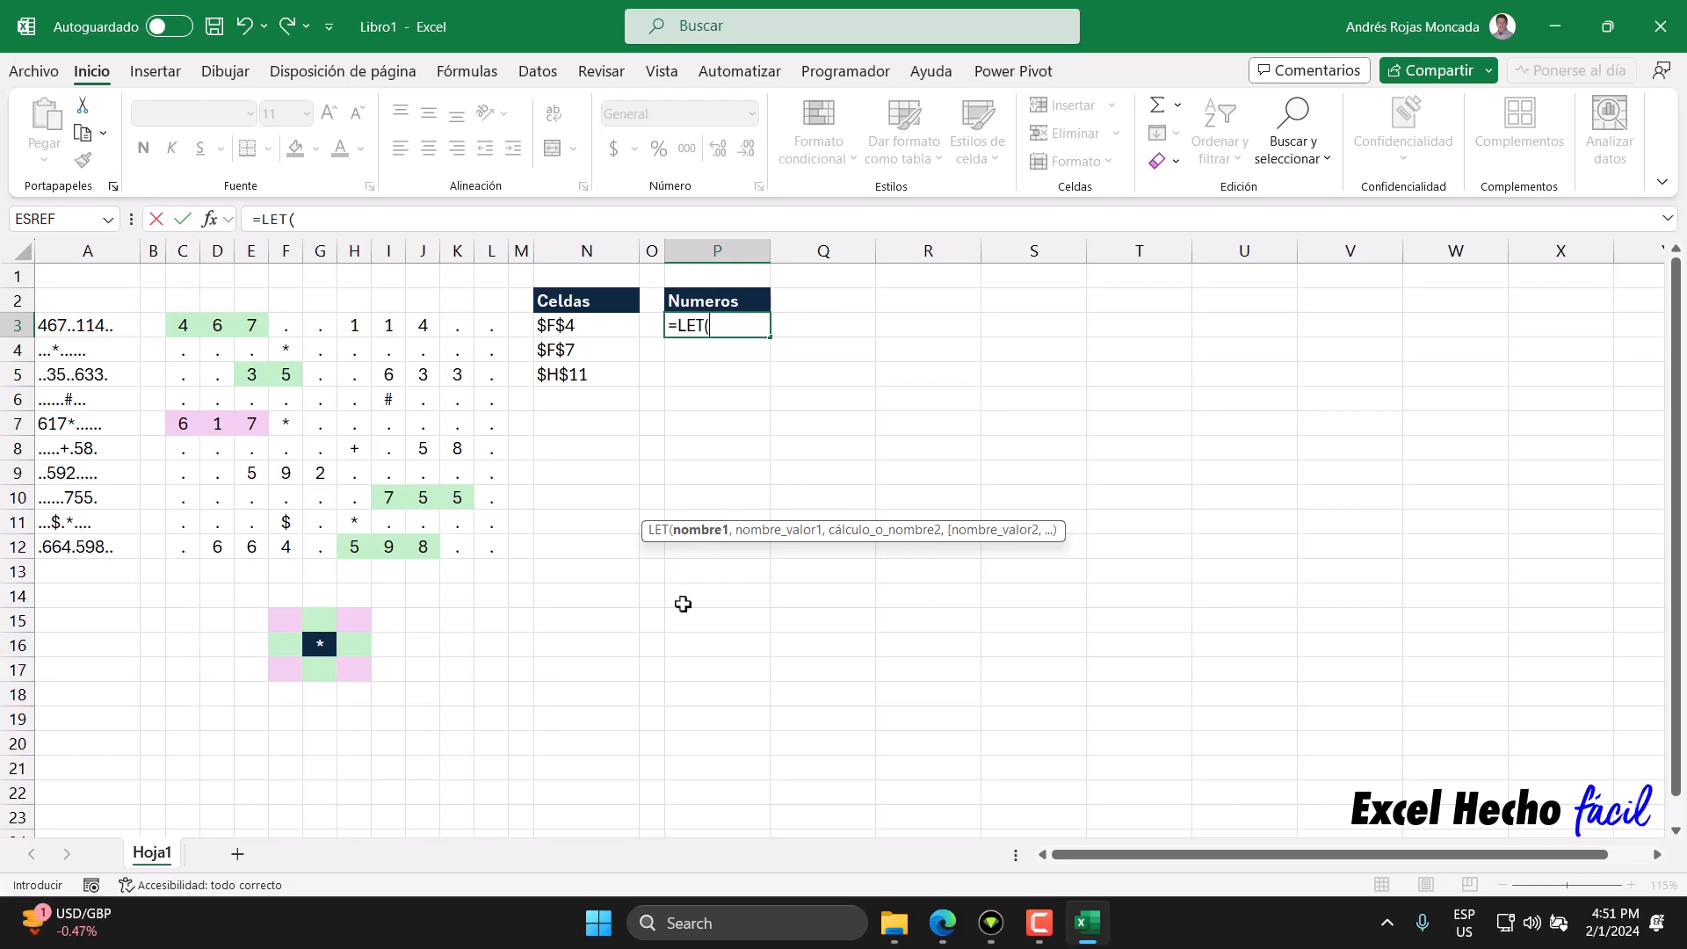
type("f,lam")
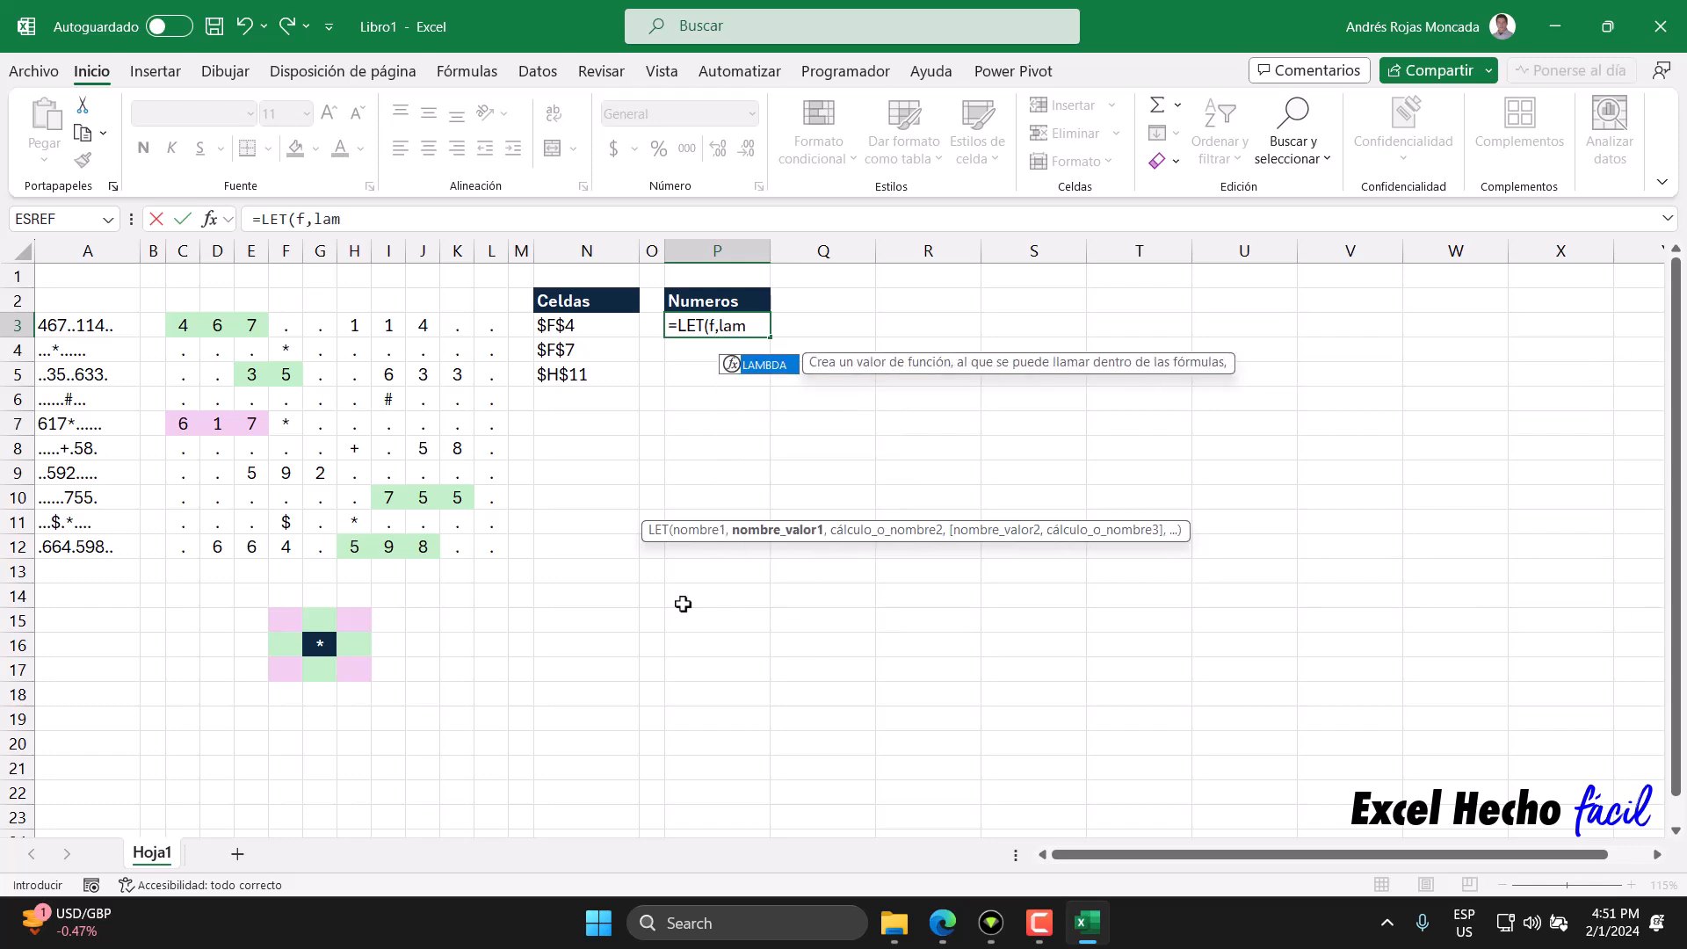
key("Tab")
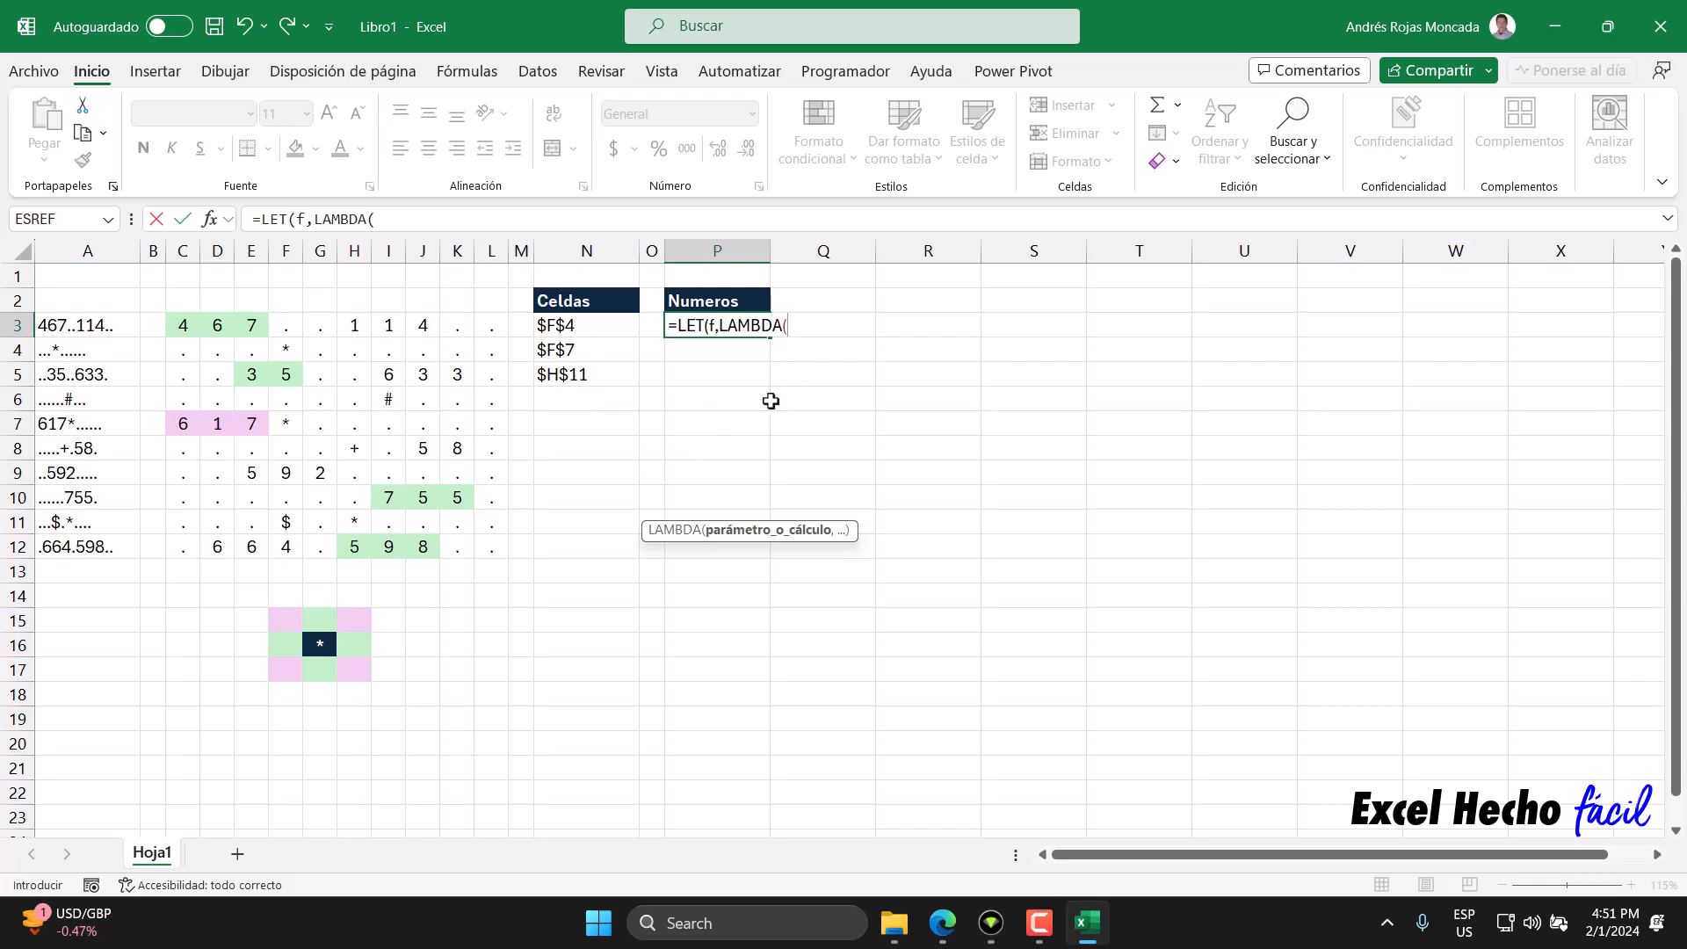
Declare the LAMBDA parameters ref, dir, val and fnr in the P3 formula.
type("ref,")
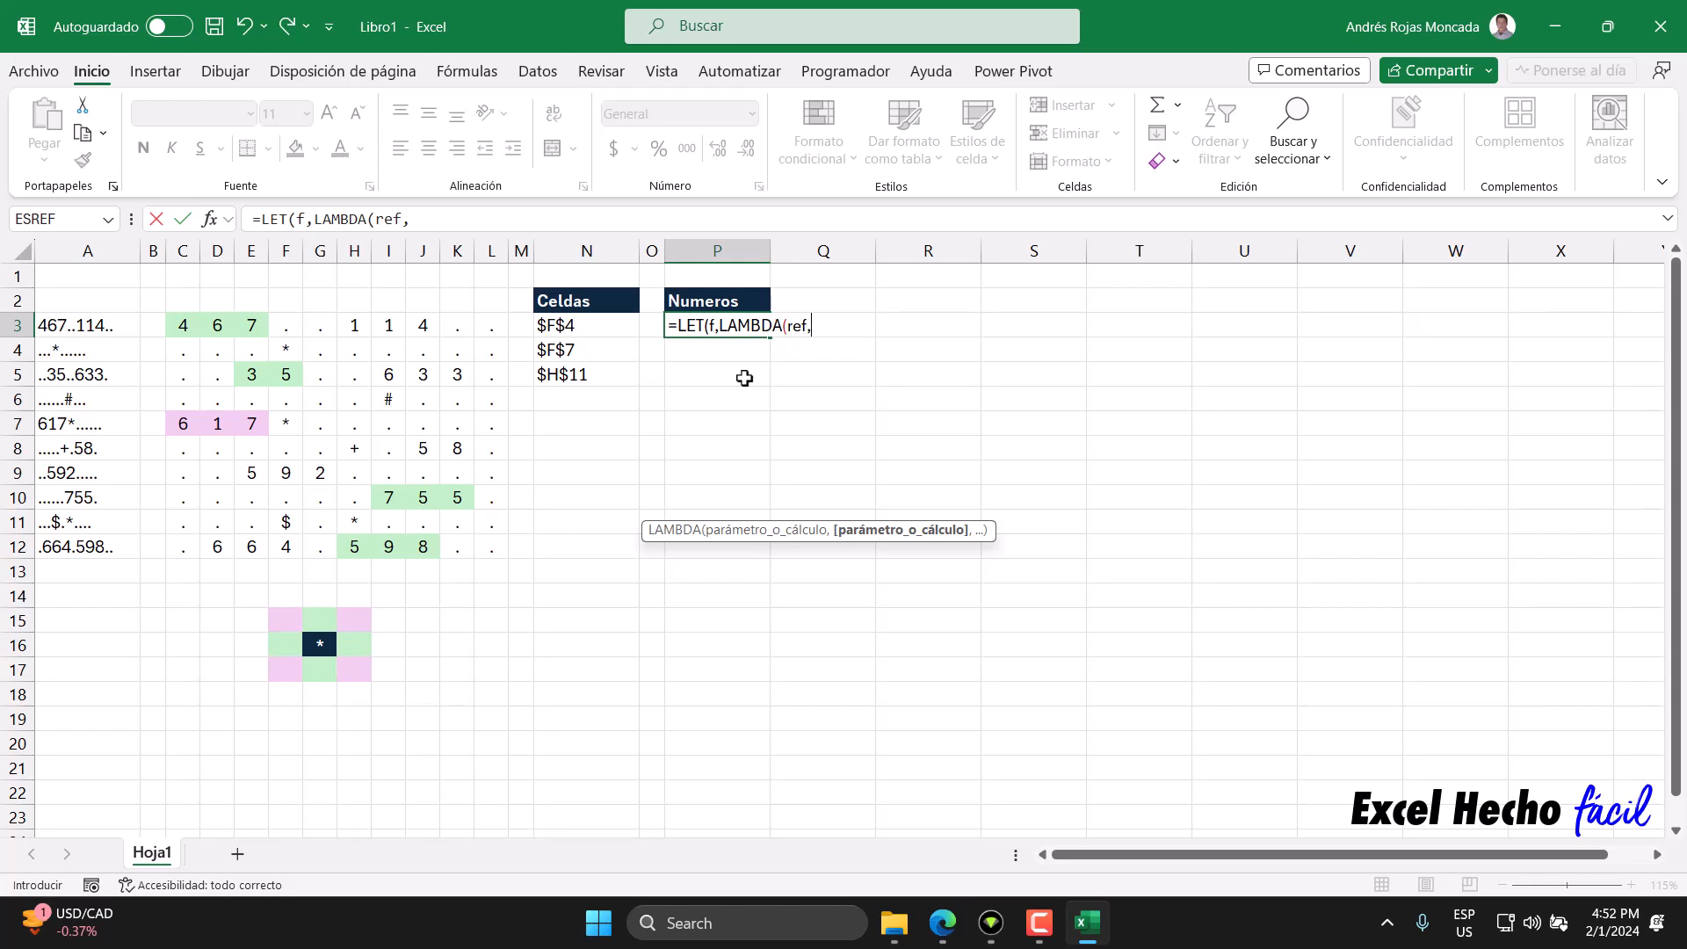
type("dir")
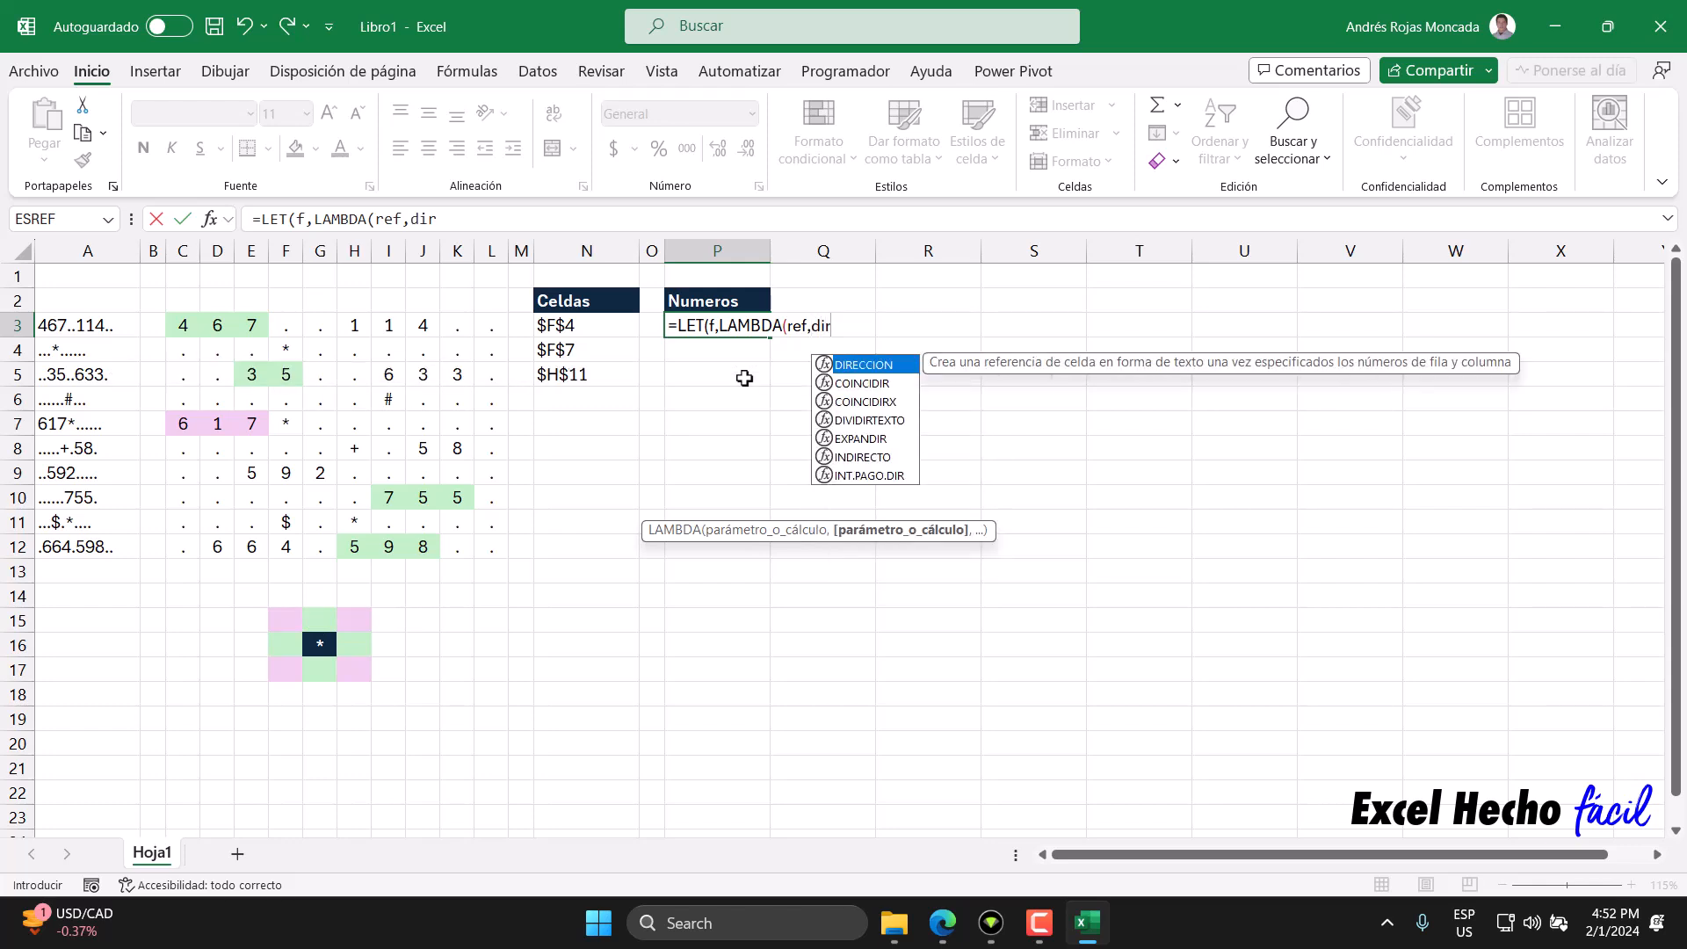
type(",")
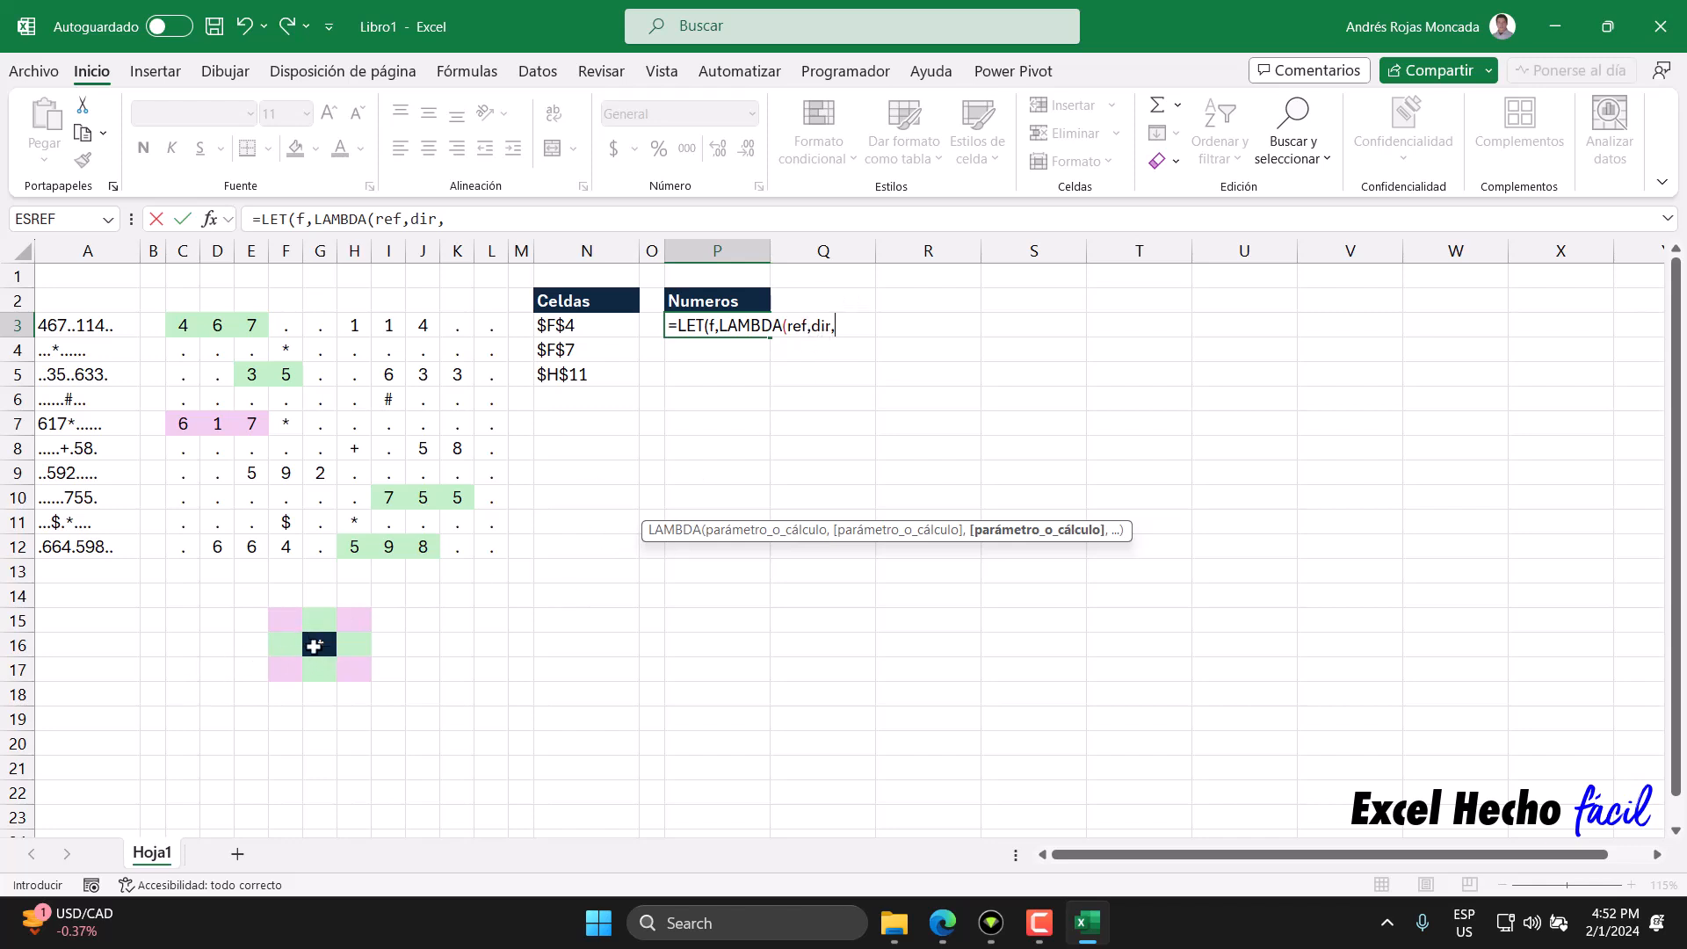
left_click(810, 327)
type("val")
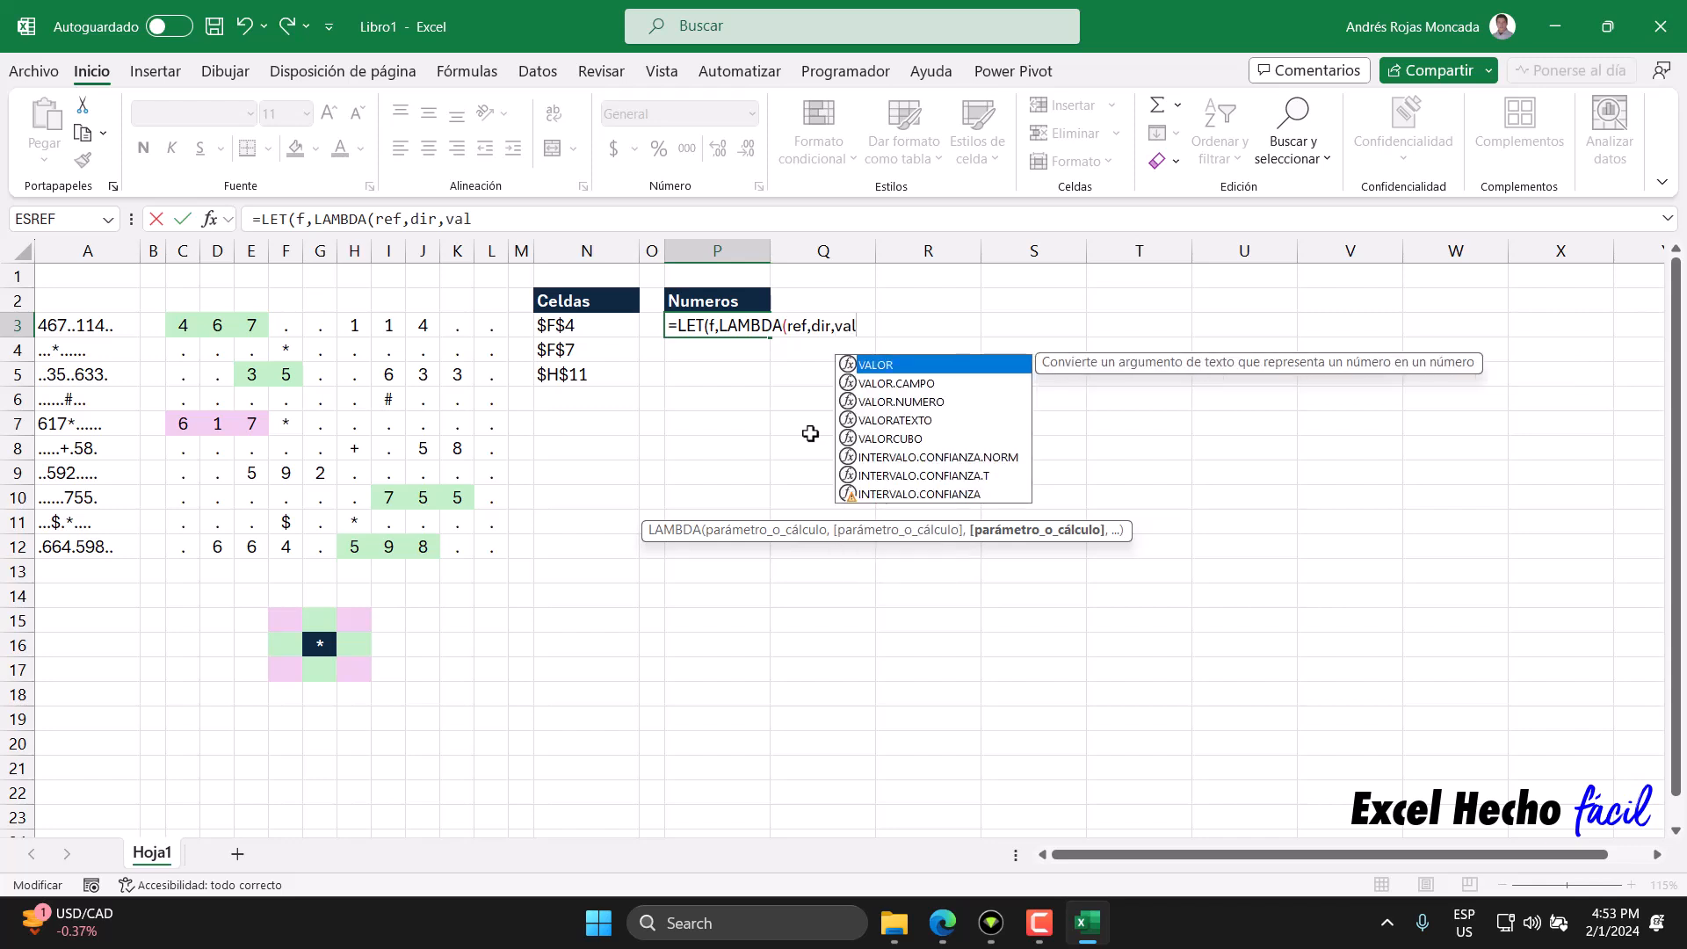
type(",")
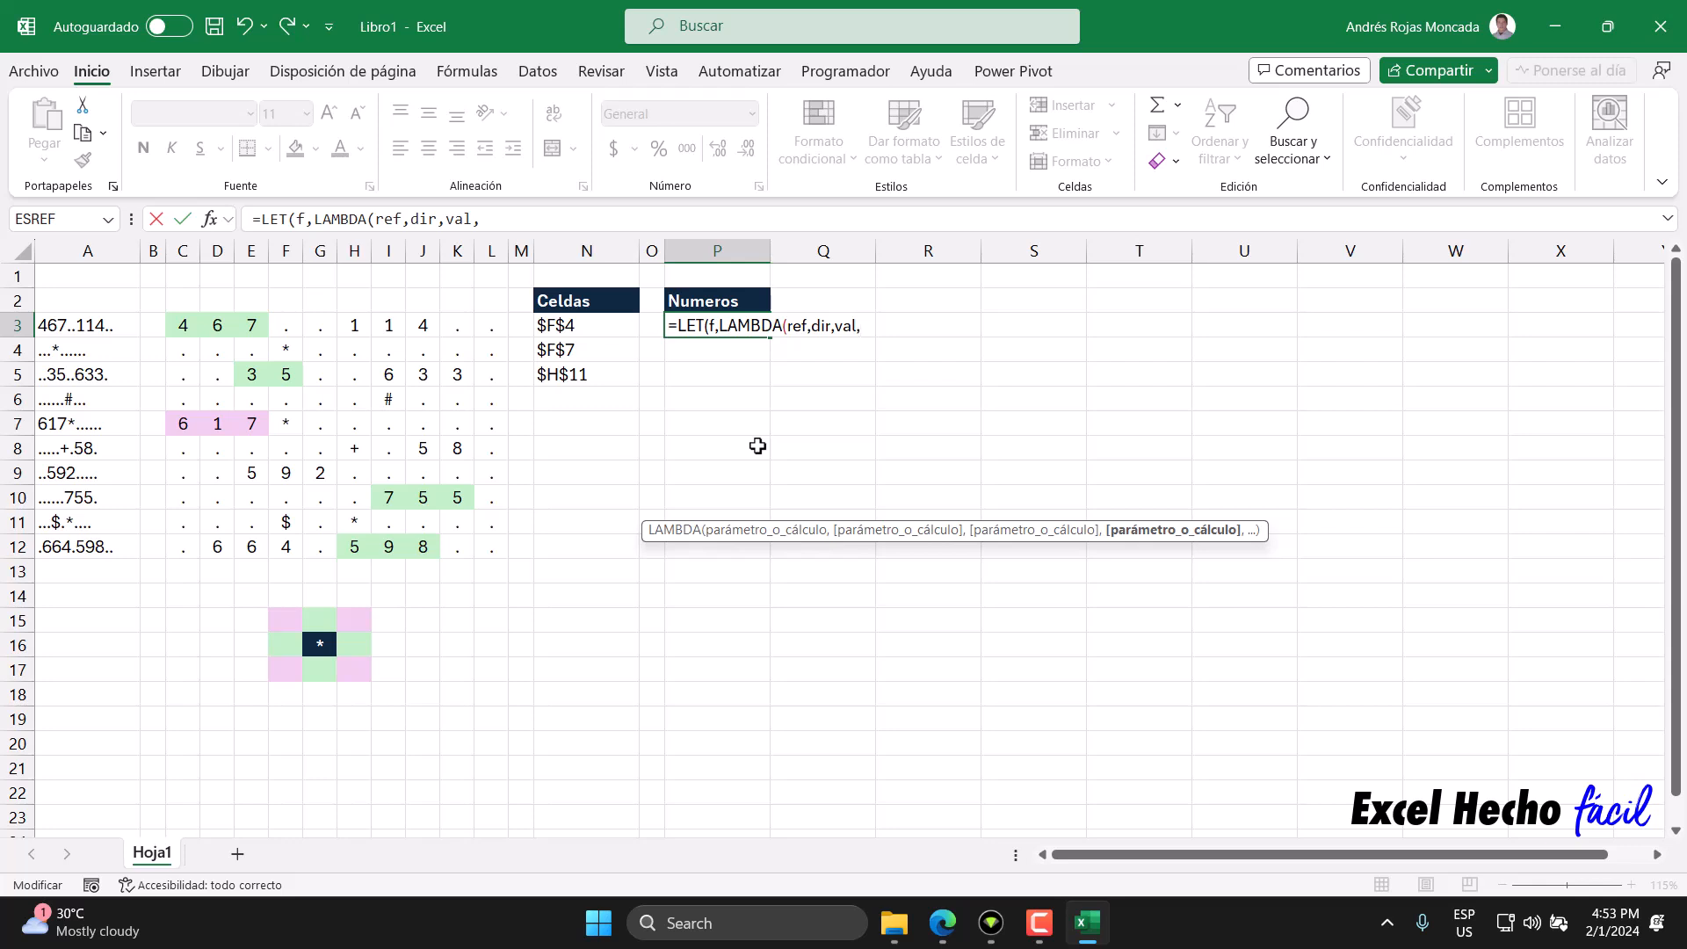
type("fnr")
left_click(711, 325)
left_click(885, 327)
type(",")
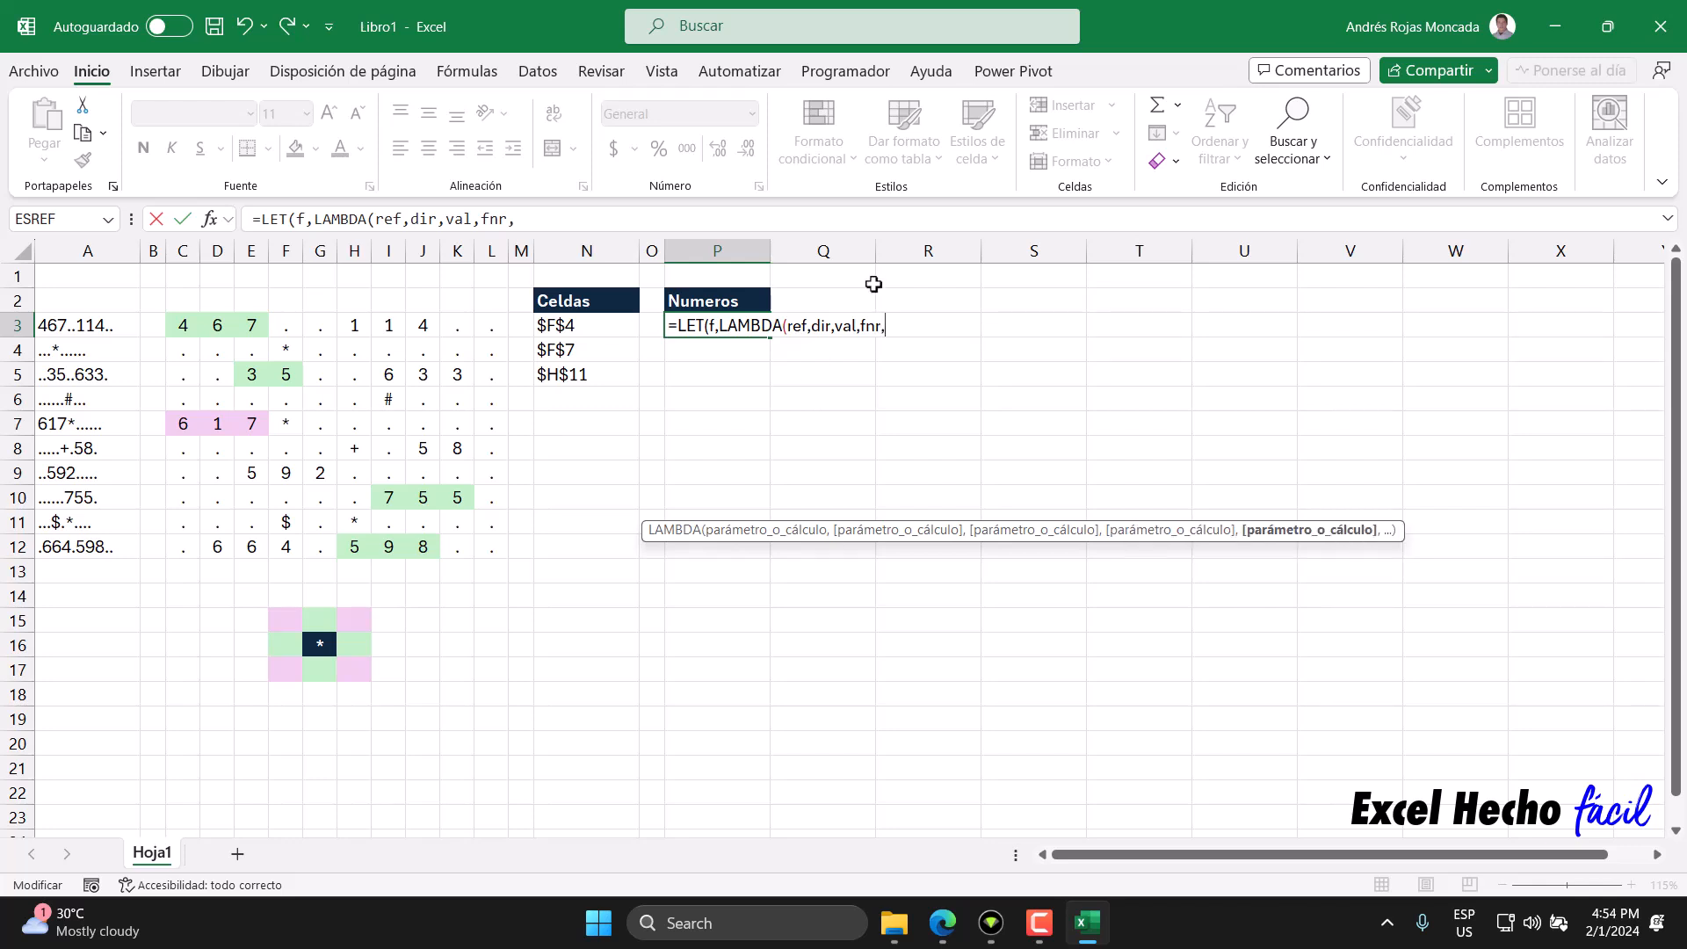
Start the LAMBDA's calculation after fnr with a SI function whose logical test is an O function.
double_click(807, 327)
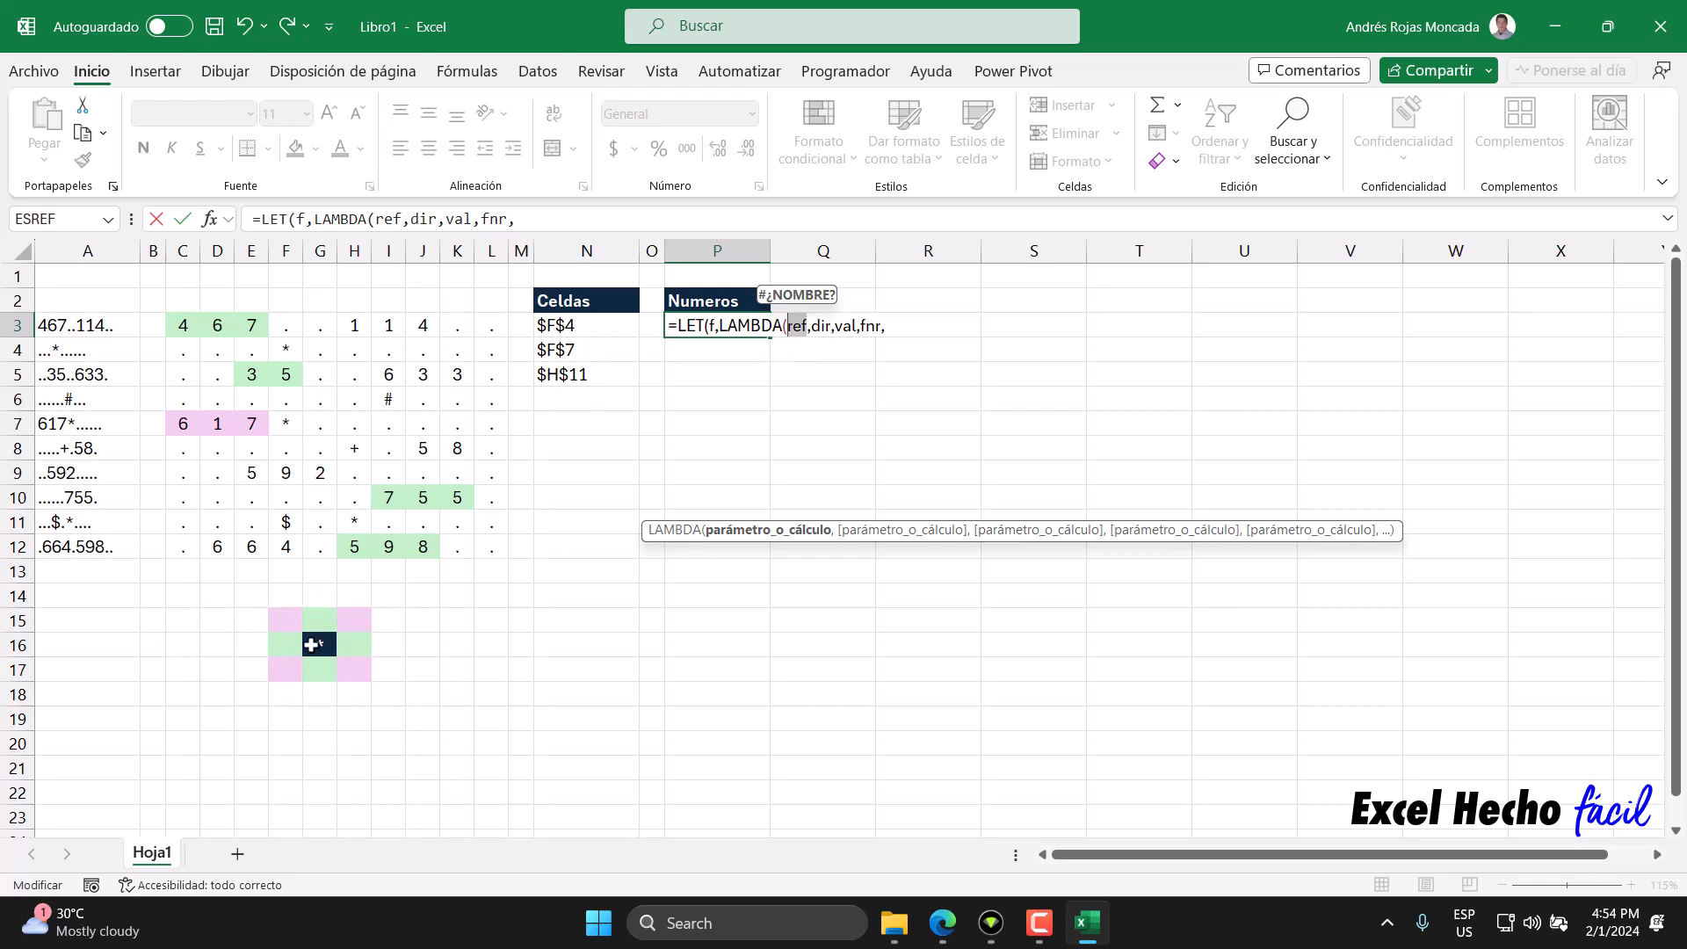
double_click(810, 328)
double_click(841, 326)
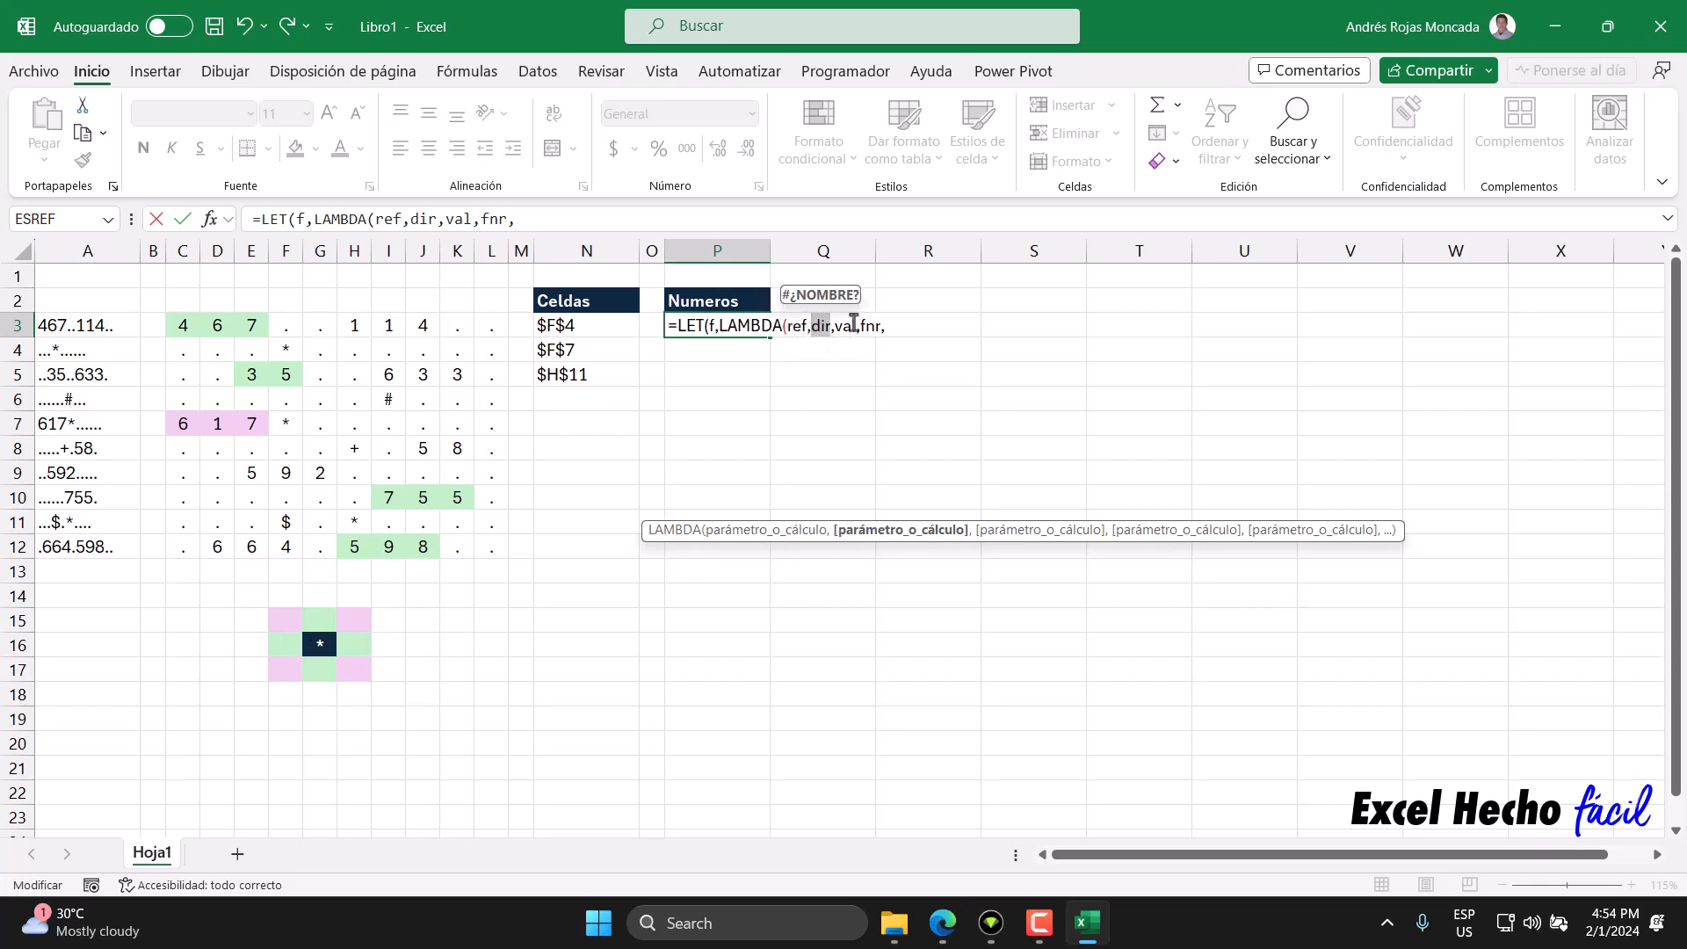
double_click(861, 326)
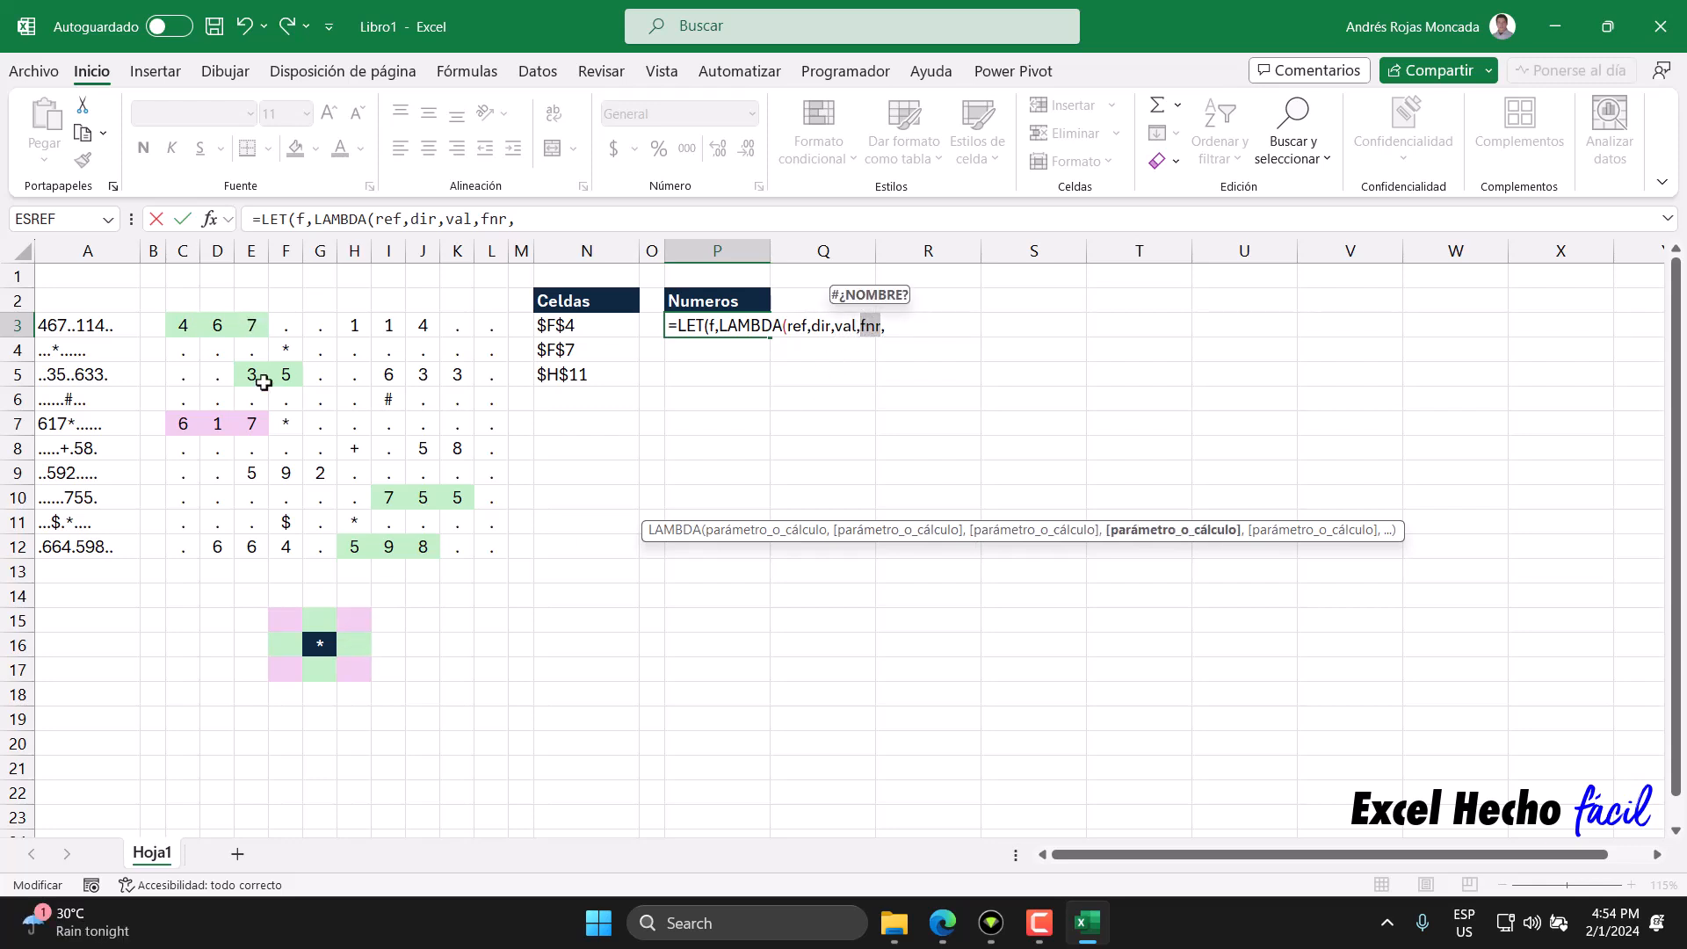
left_click(910, 329)
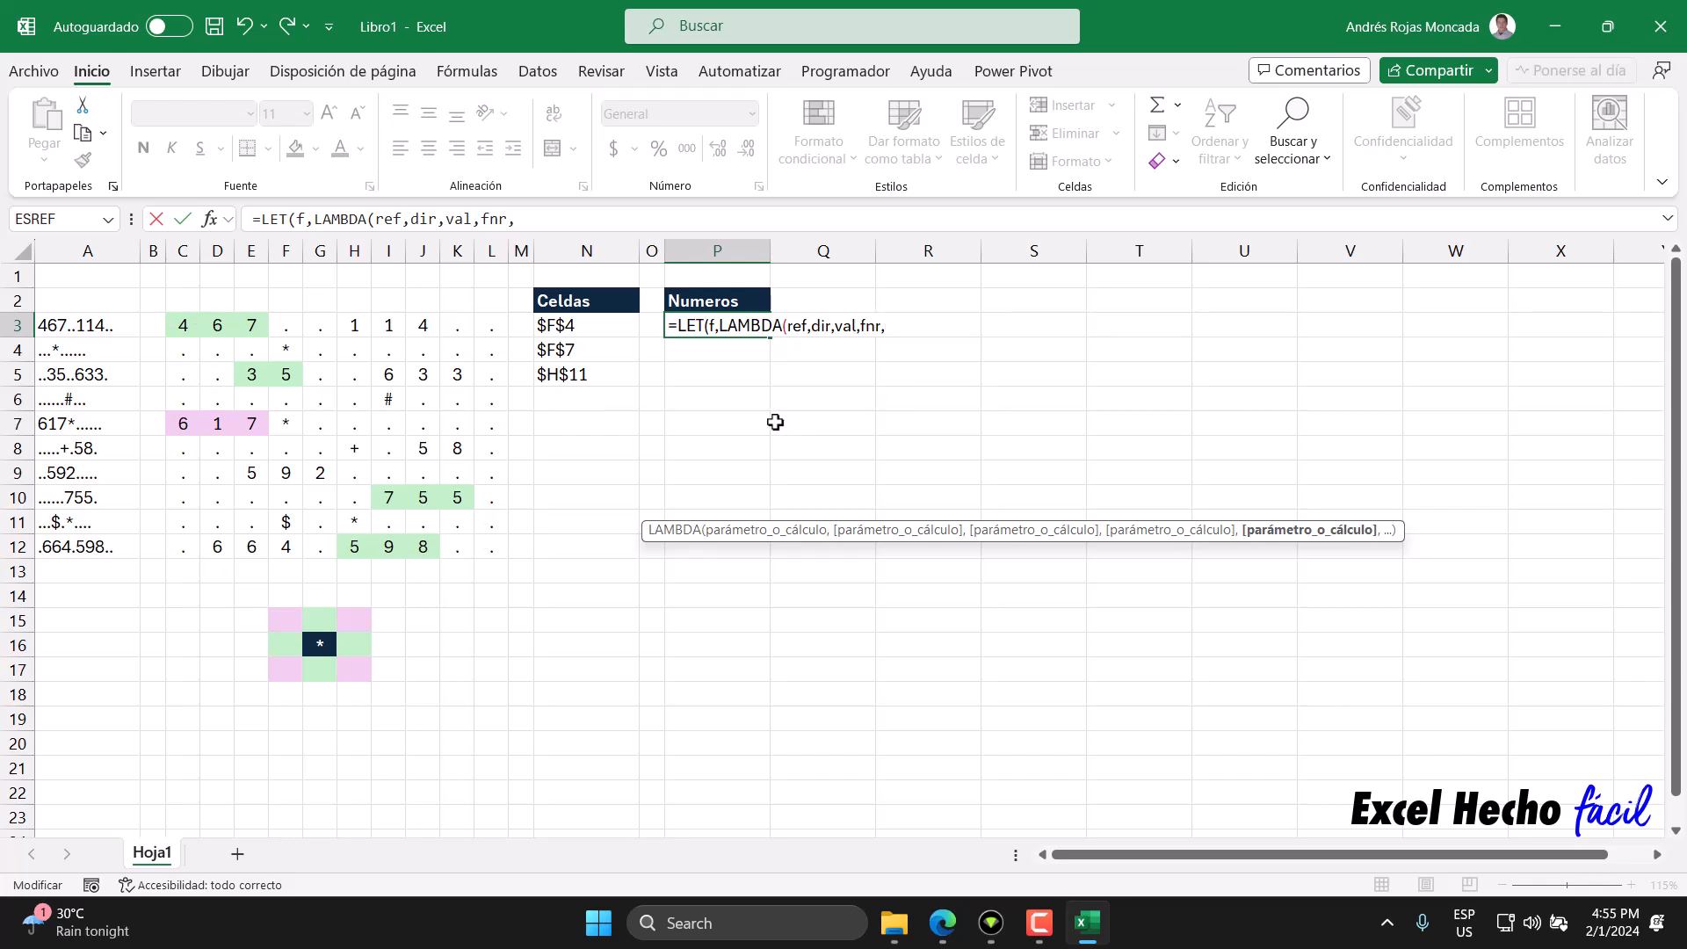
type("SI(")
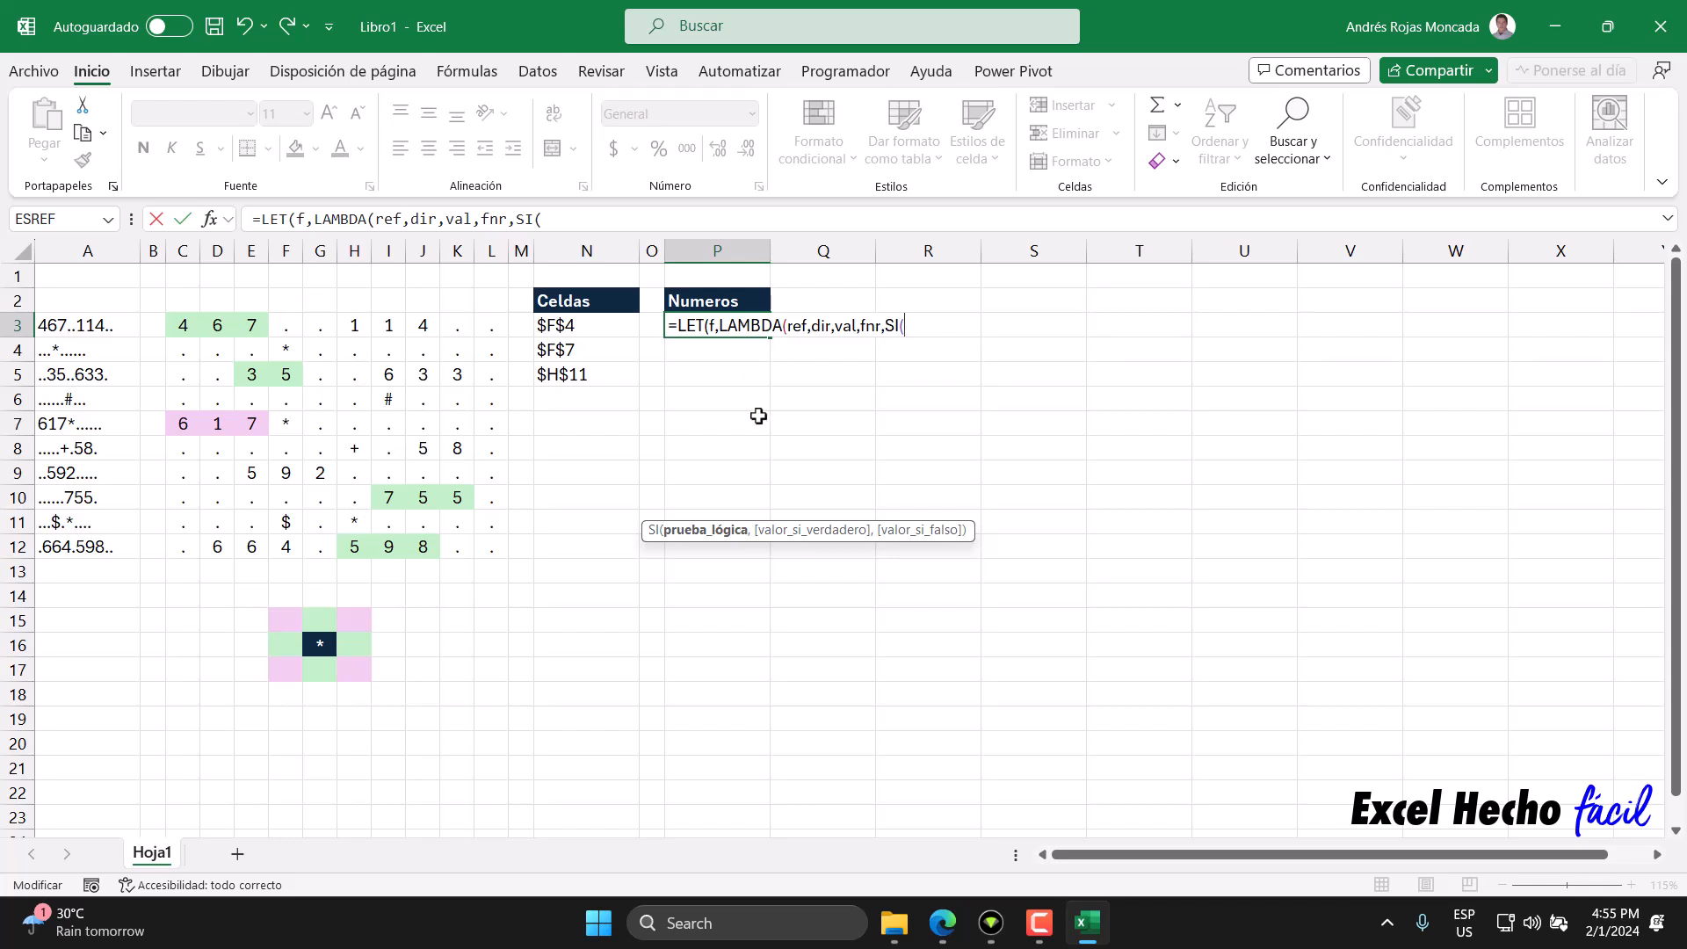
double_click(845, 326)
left_click(922, 329)
type("O(")
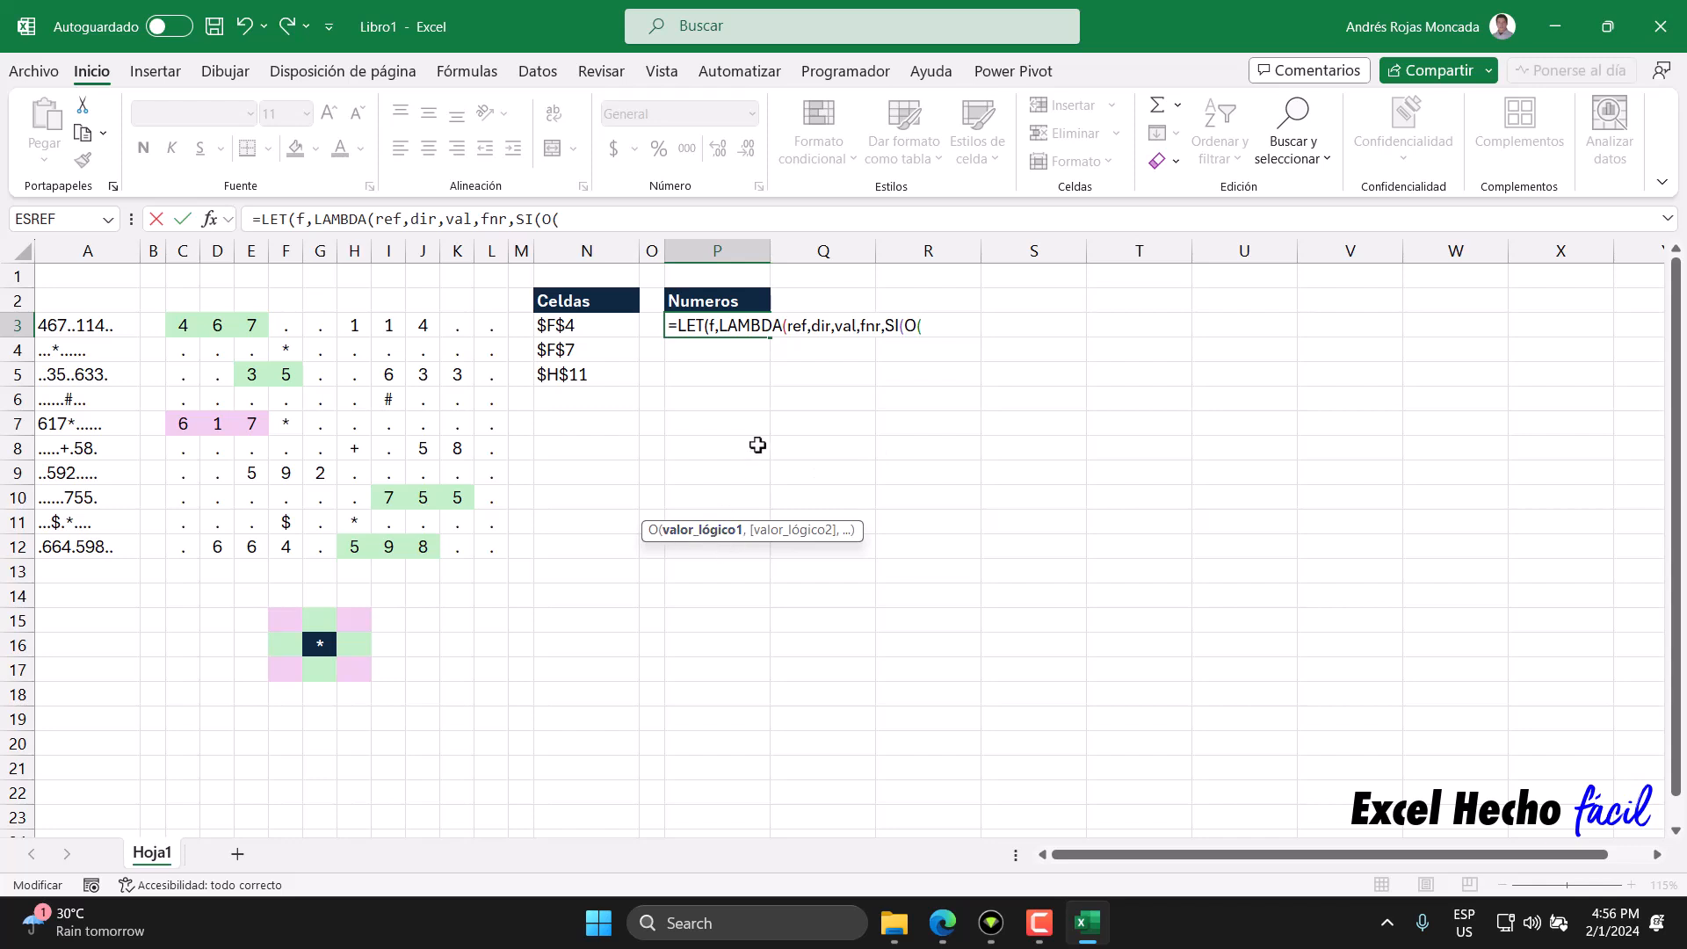
Add ESTEXTO(ref) as the first condition of the O function.
type("este")
key("Tab")
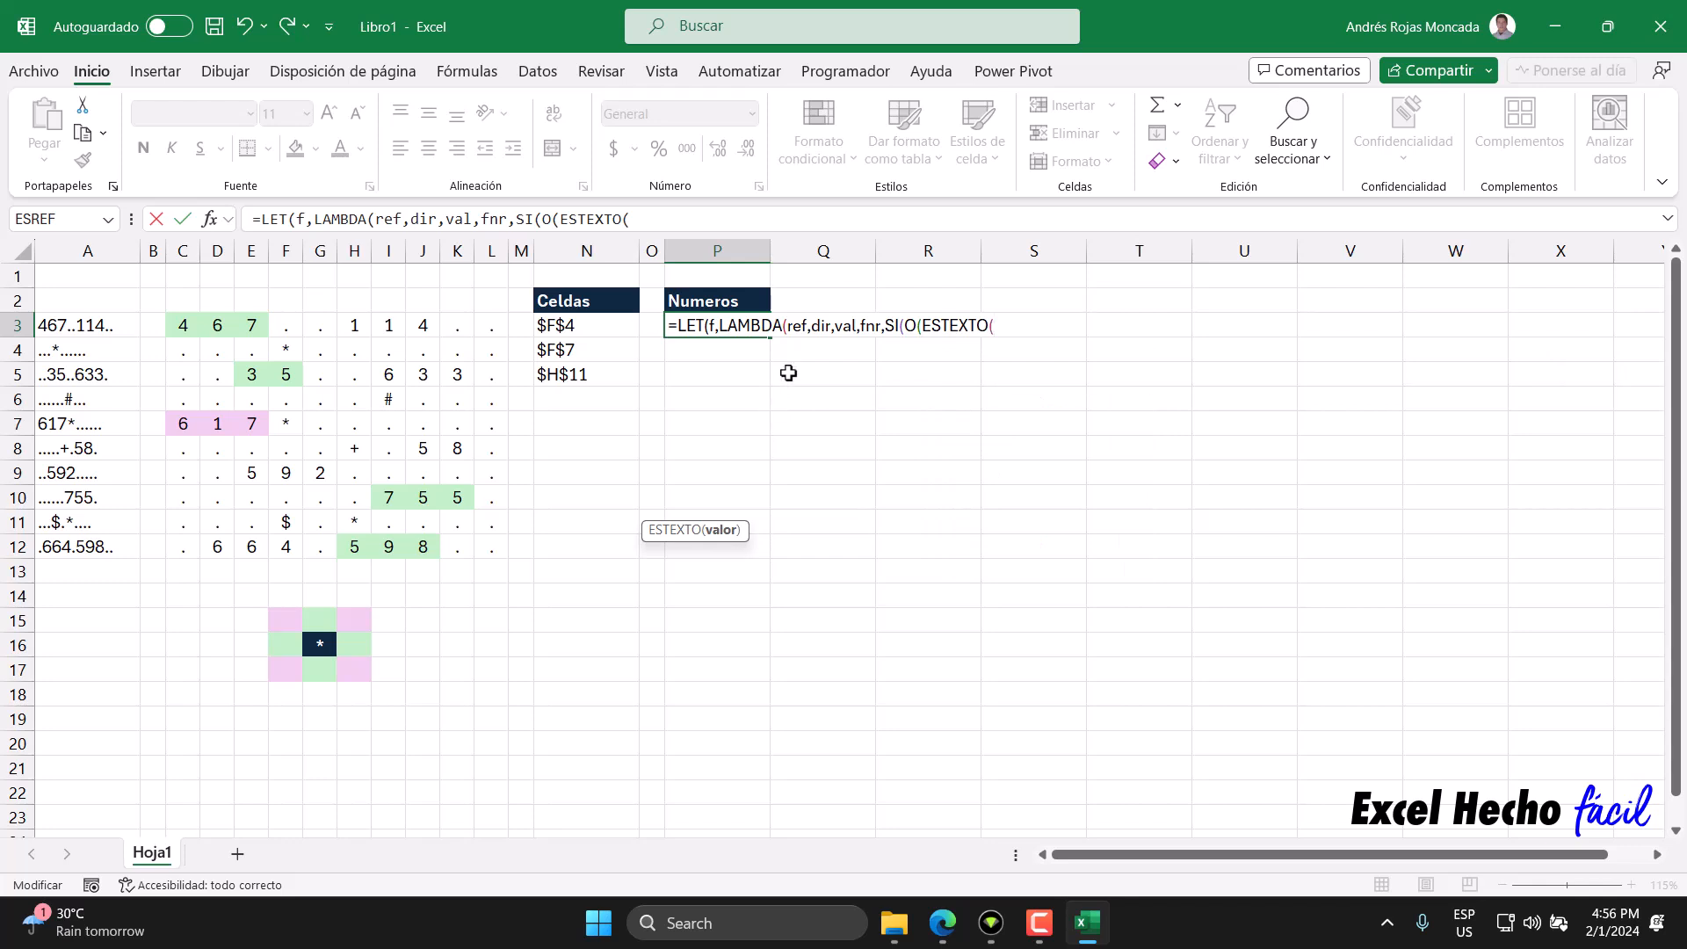
double_click(796, 325)
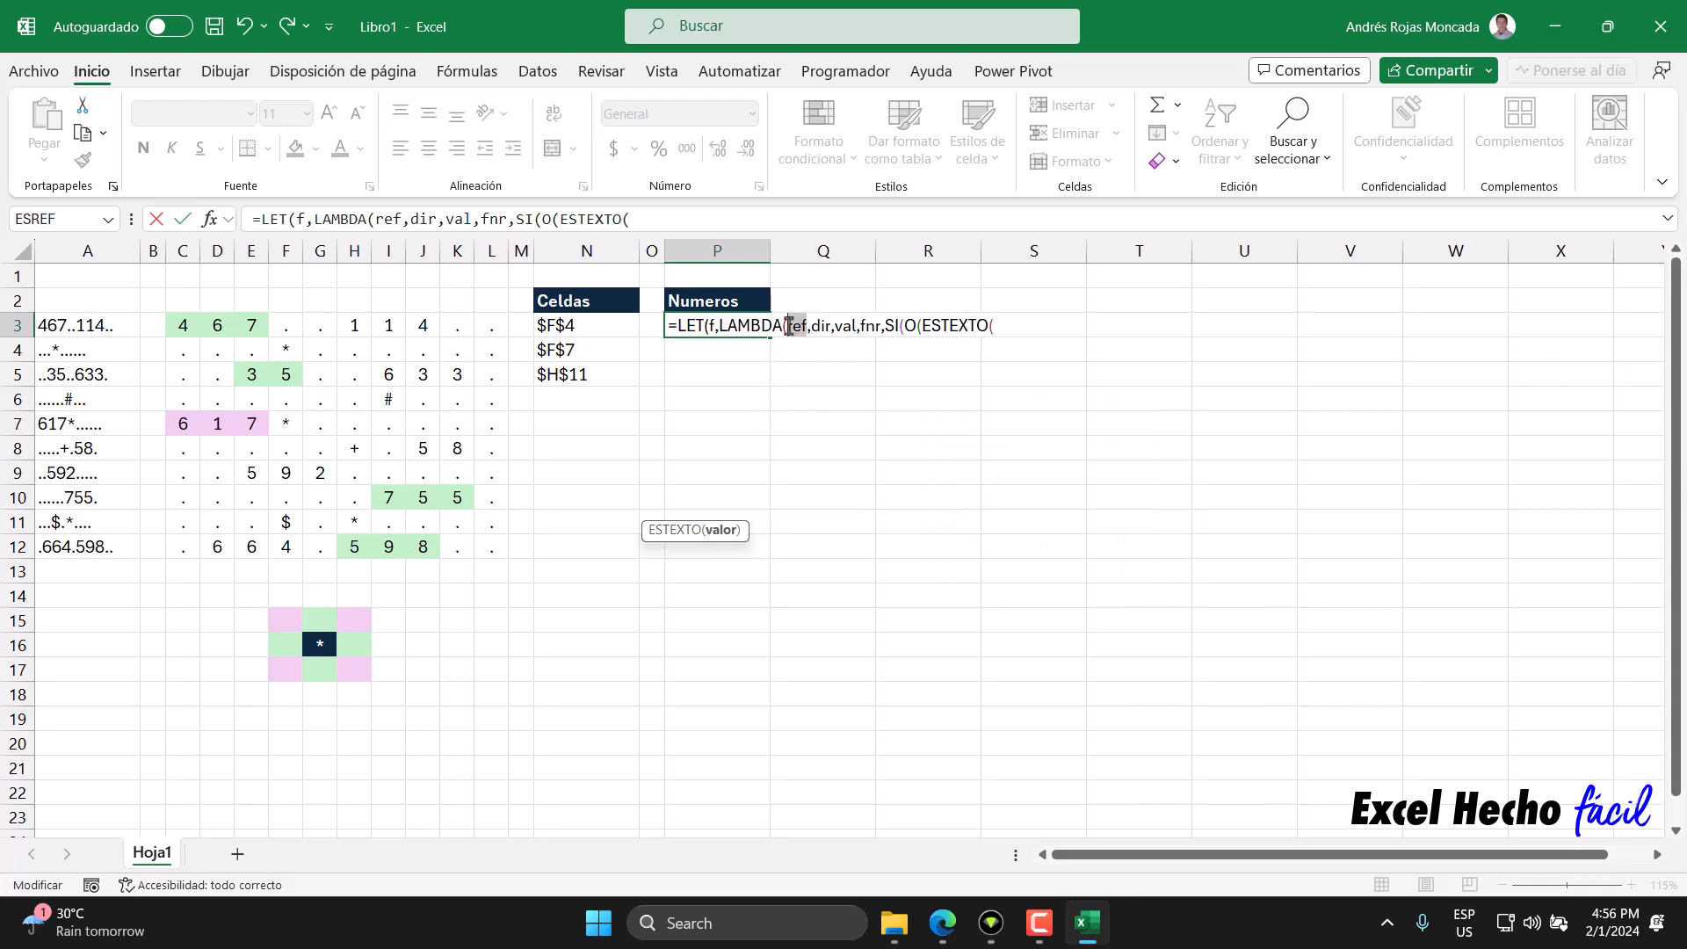
left_click(999, 325)
type("ref")
key("Escape")
type(")")
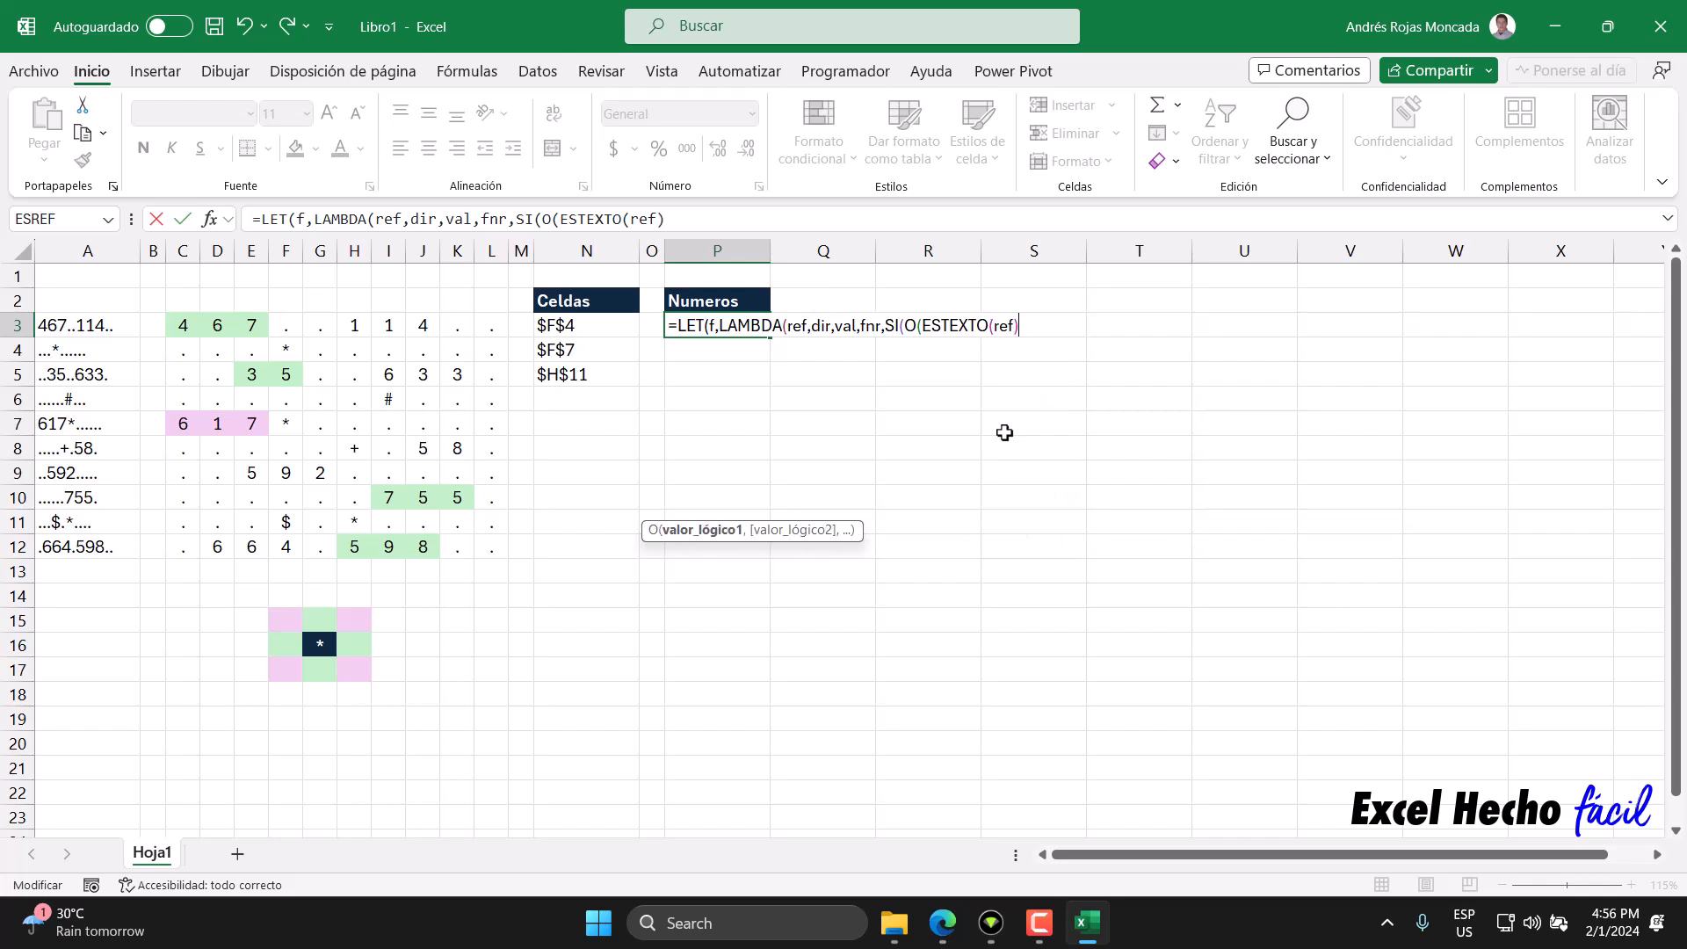
Add ESBLANCO(ref) as the second condition and close the O function.
type(",")
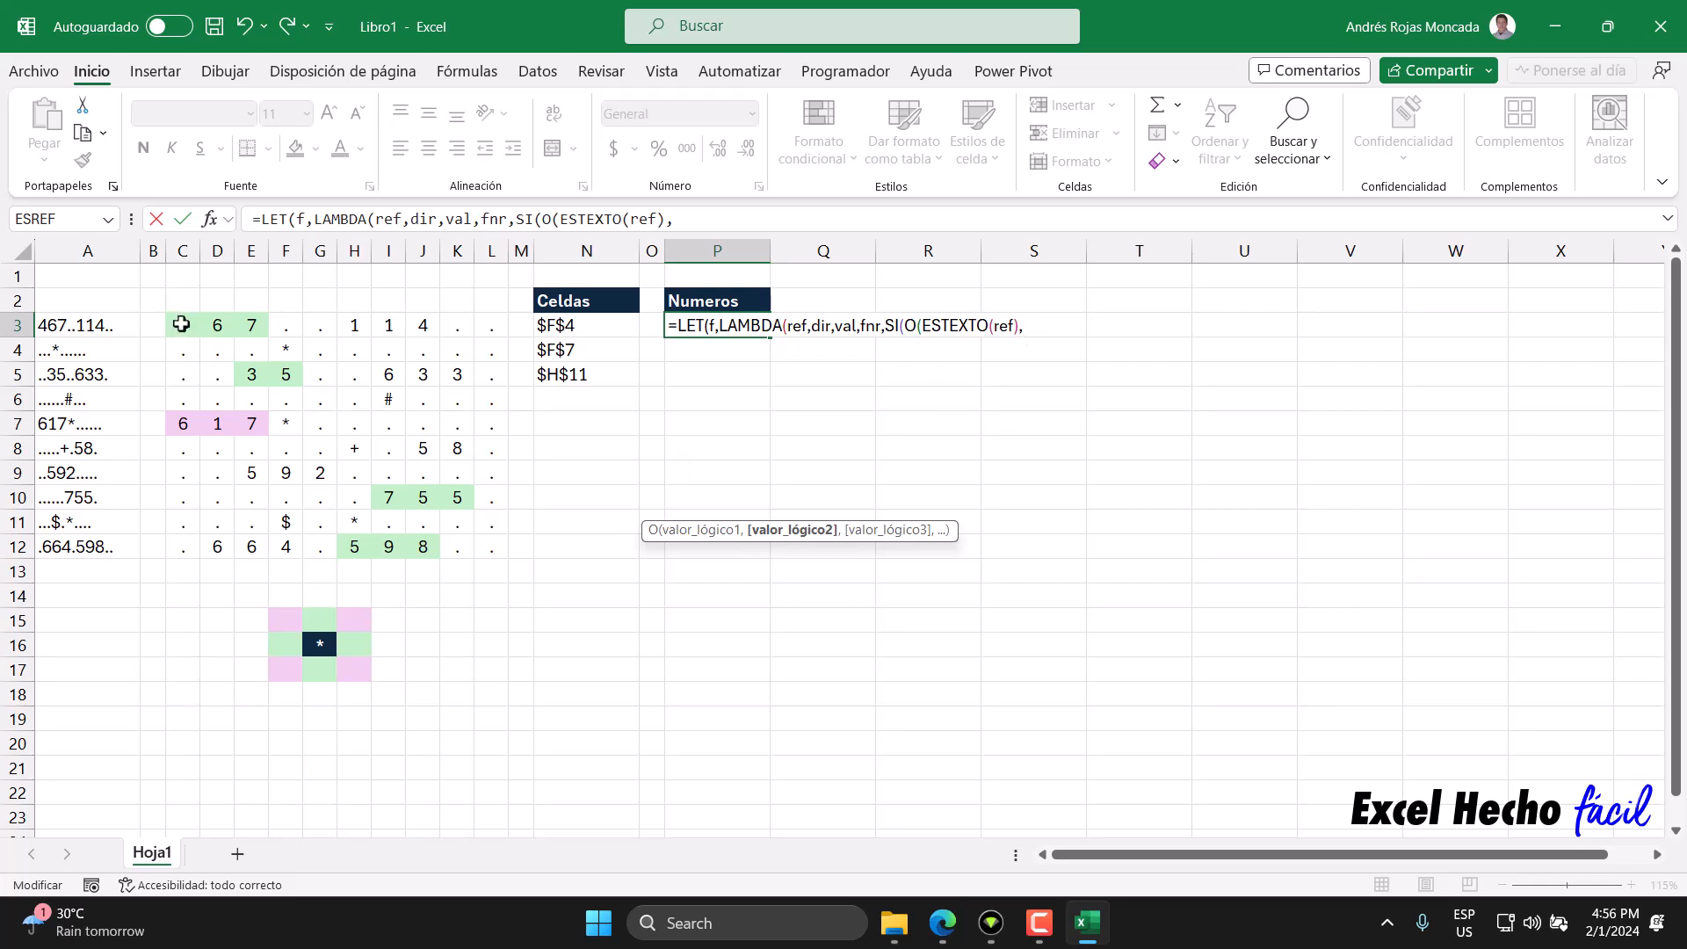
type("ESBLANCO(")
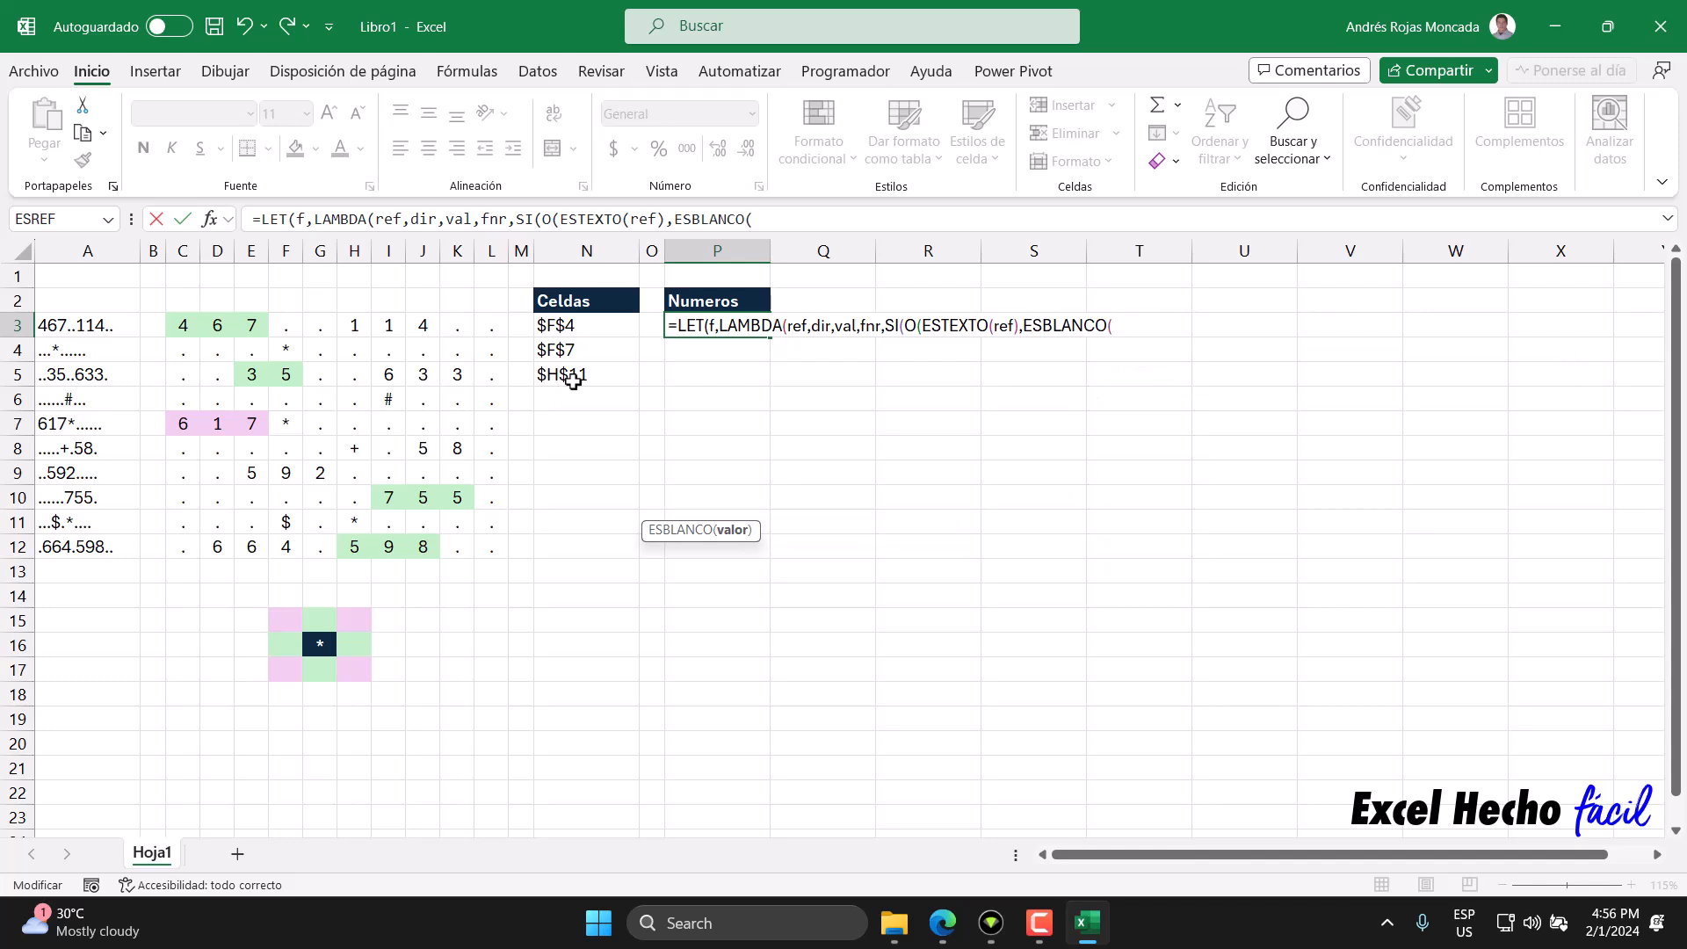
type("ref")
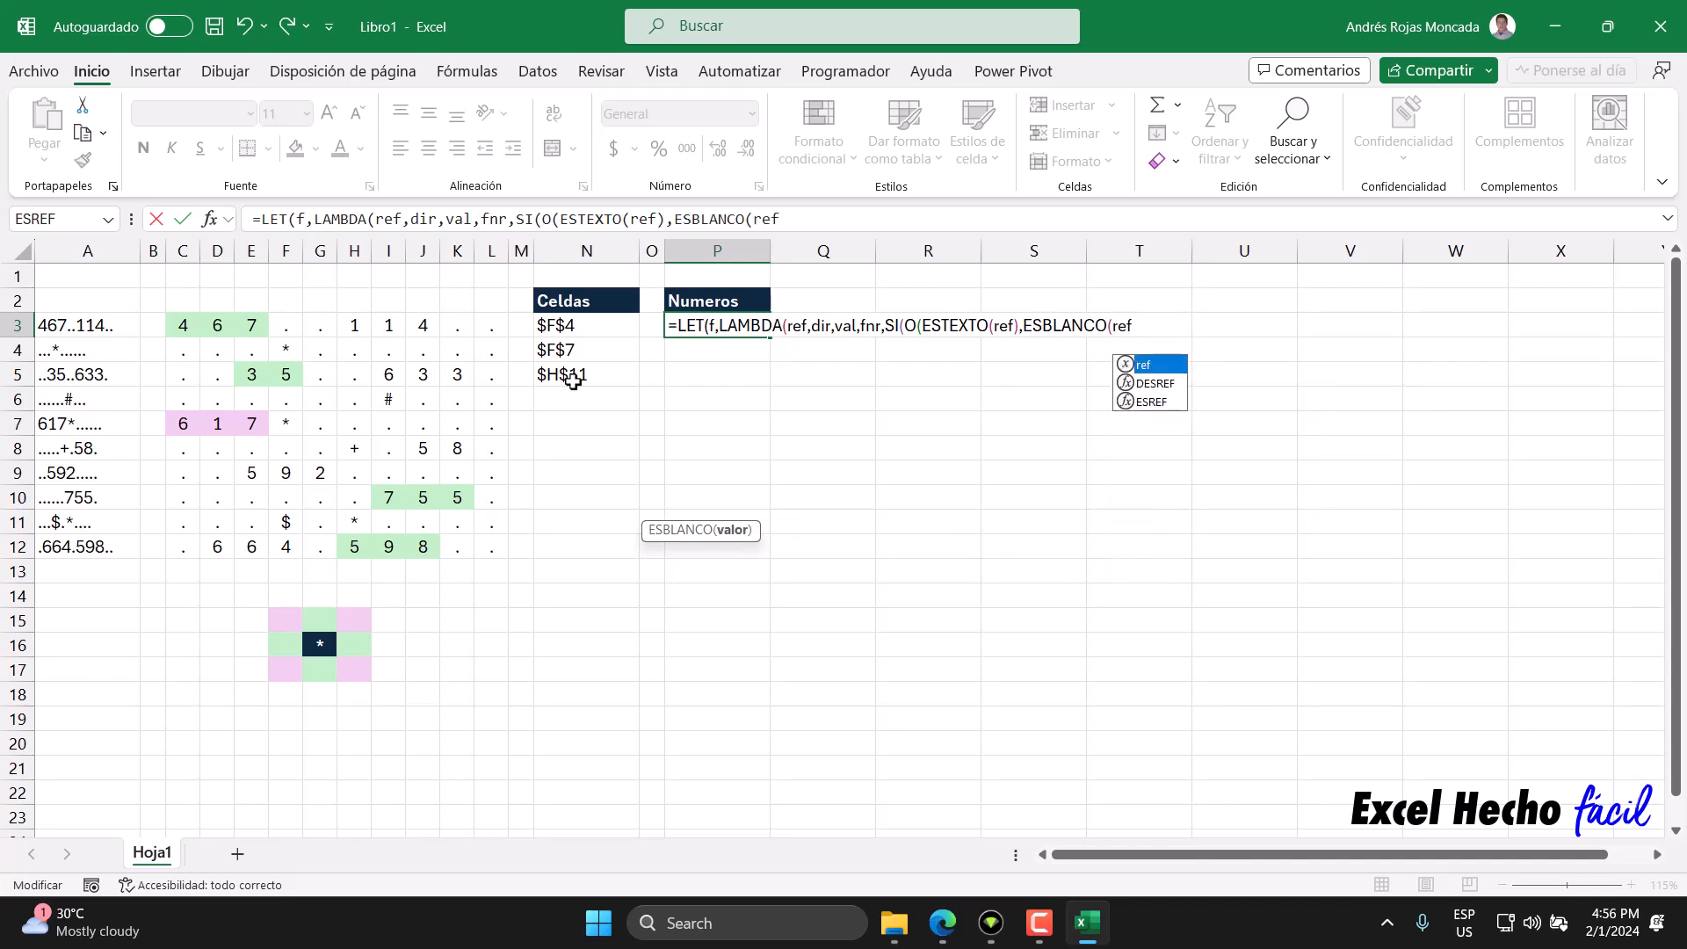
type(")")
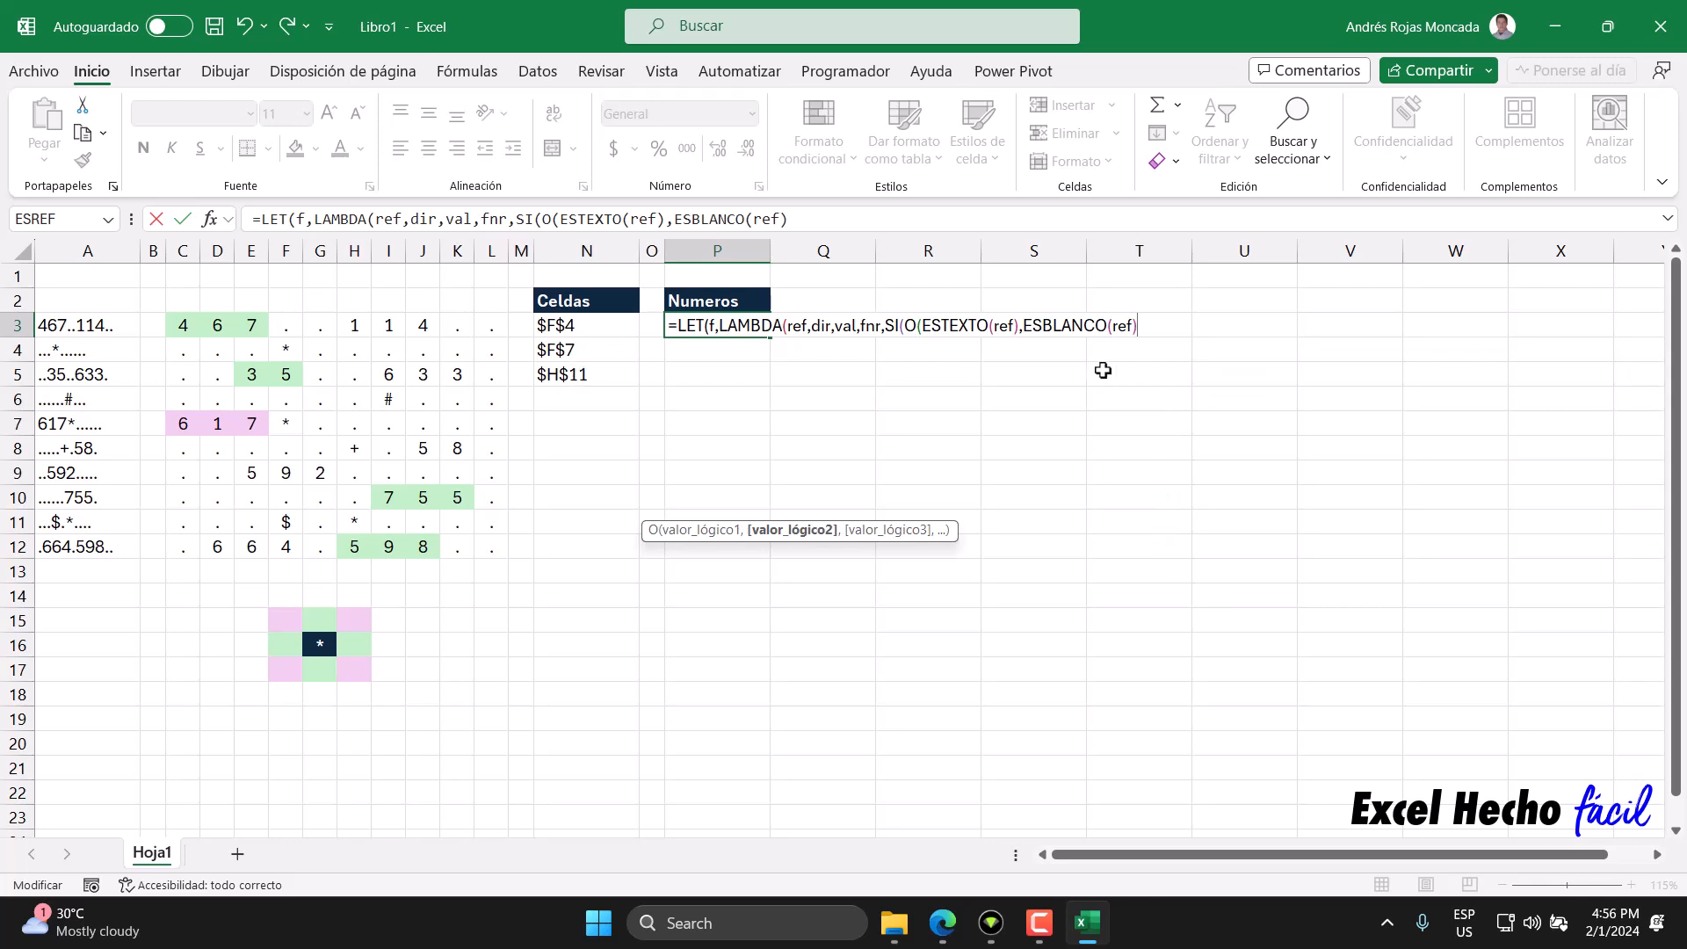
left_click_drag(1028, 325, 1140, 326)
left_click_drag(921, 329, 1019, 325)
left_click(1148, 326)
type(")")
left_click_drag(1143, 327, 904, 326)
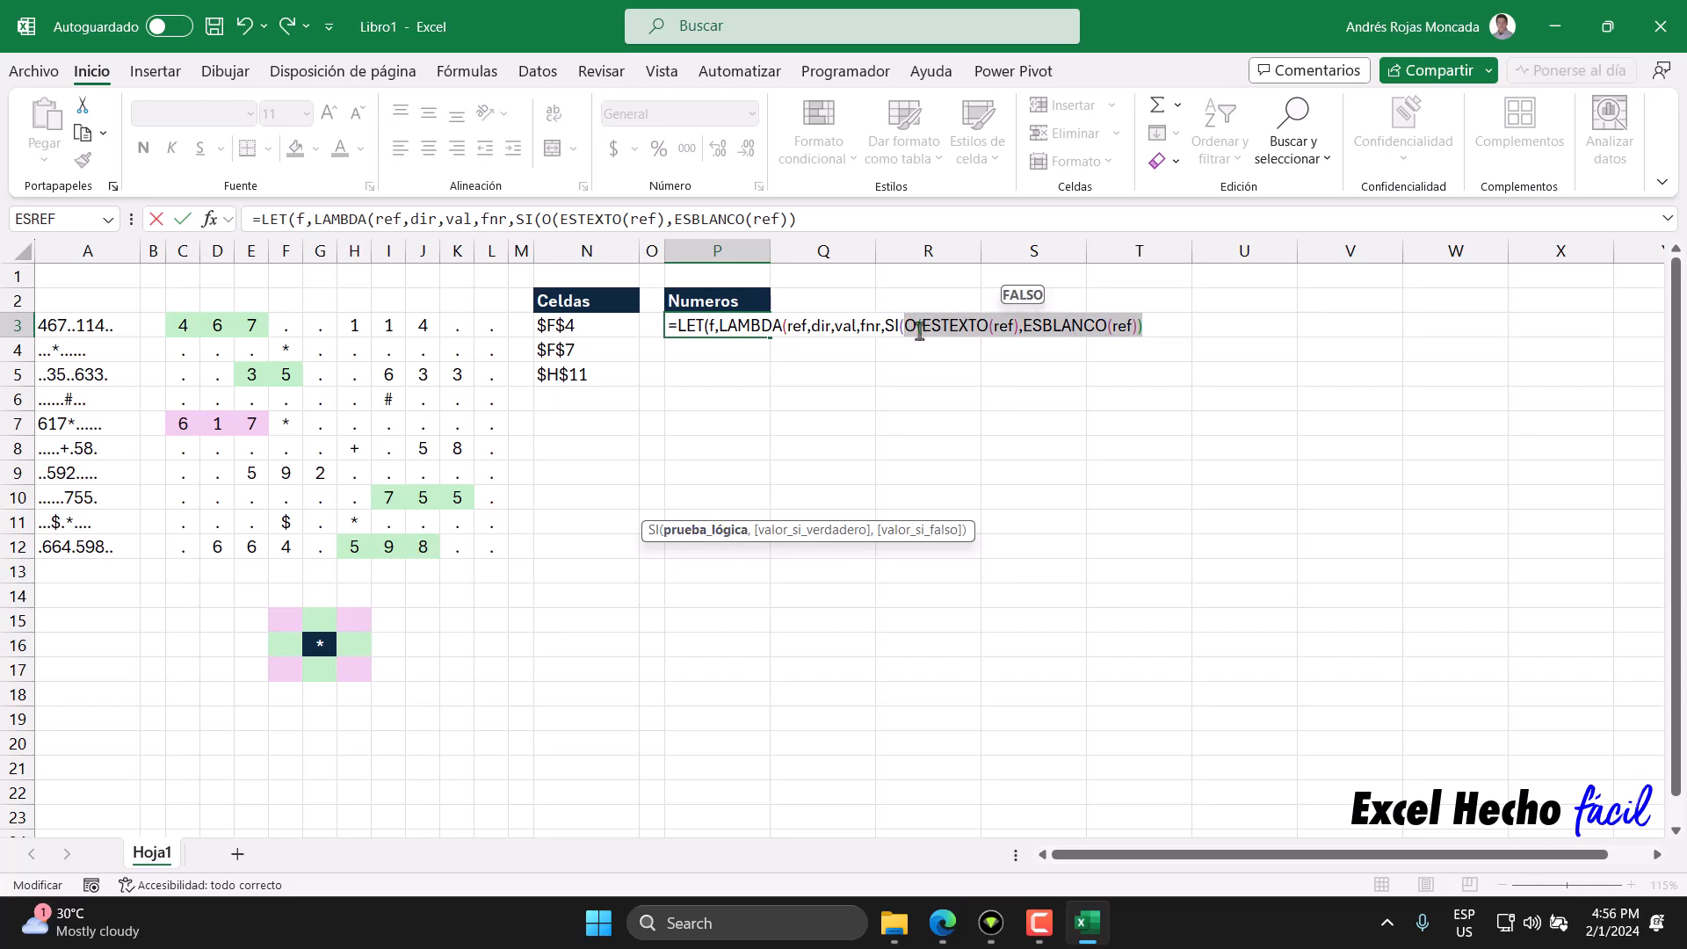
left_click(1156, 339)
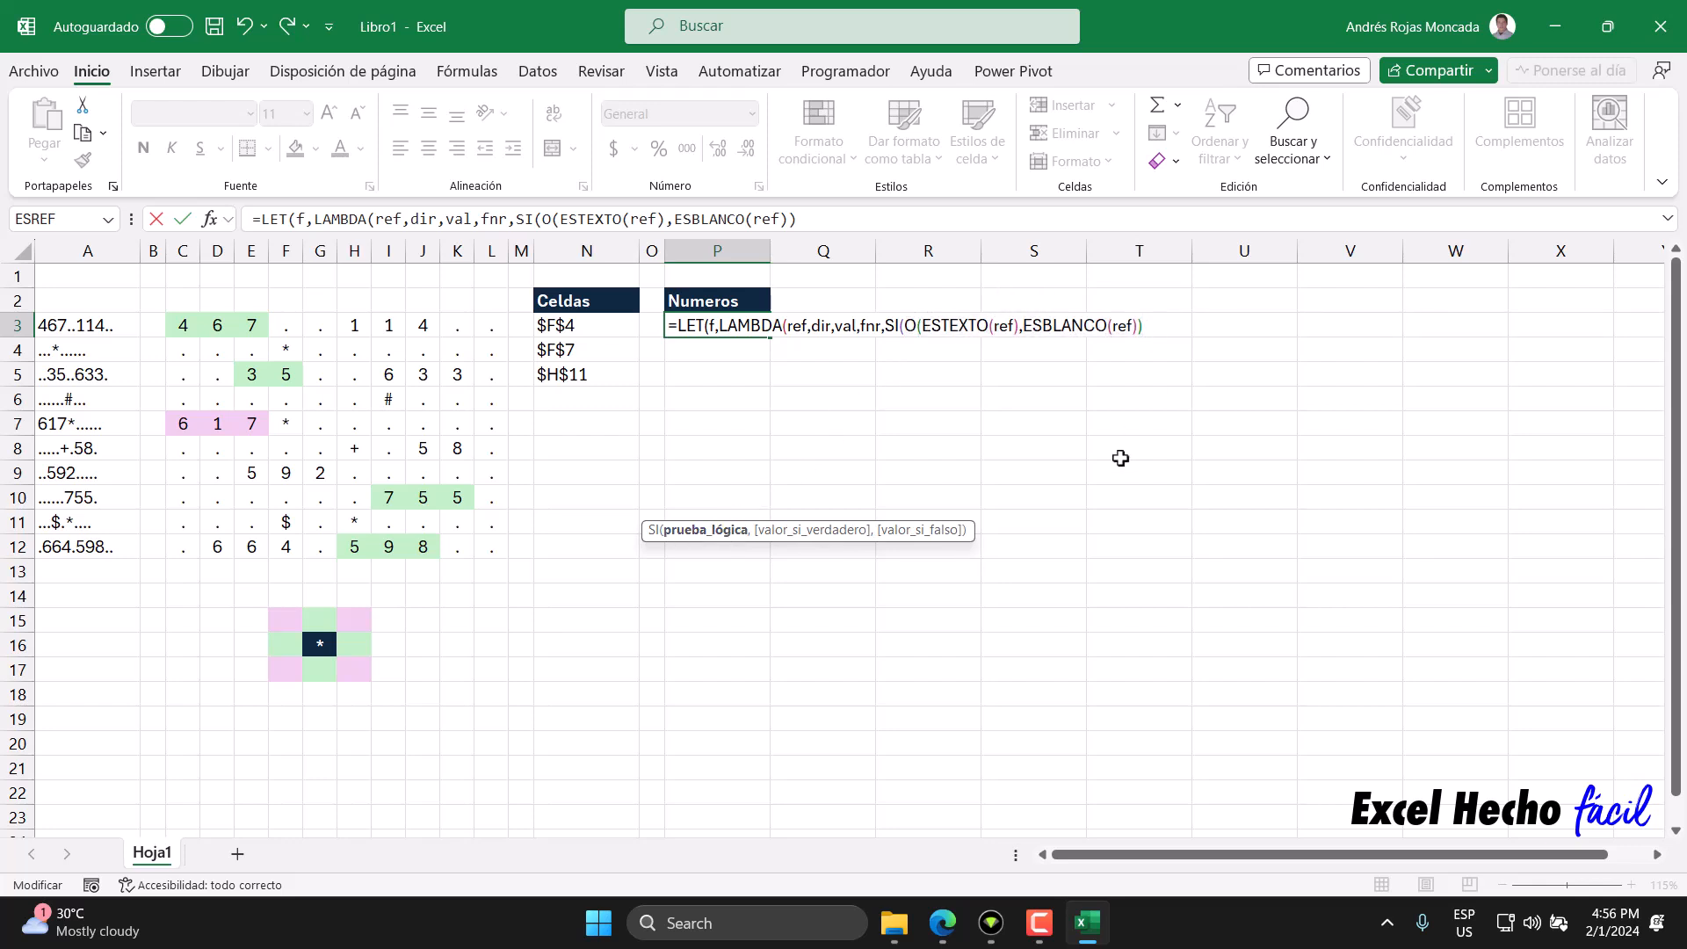
Set val as the SI function's true result and continue the formula on a new line.
type(",")
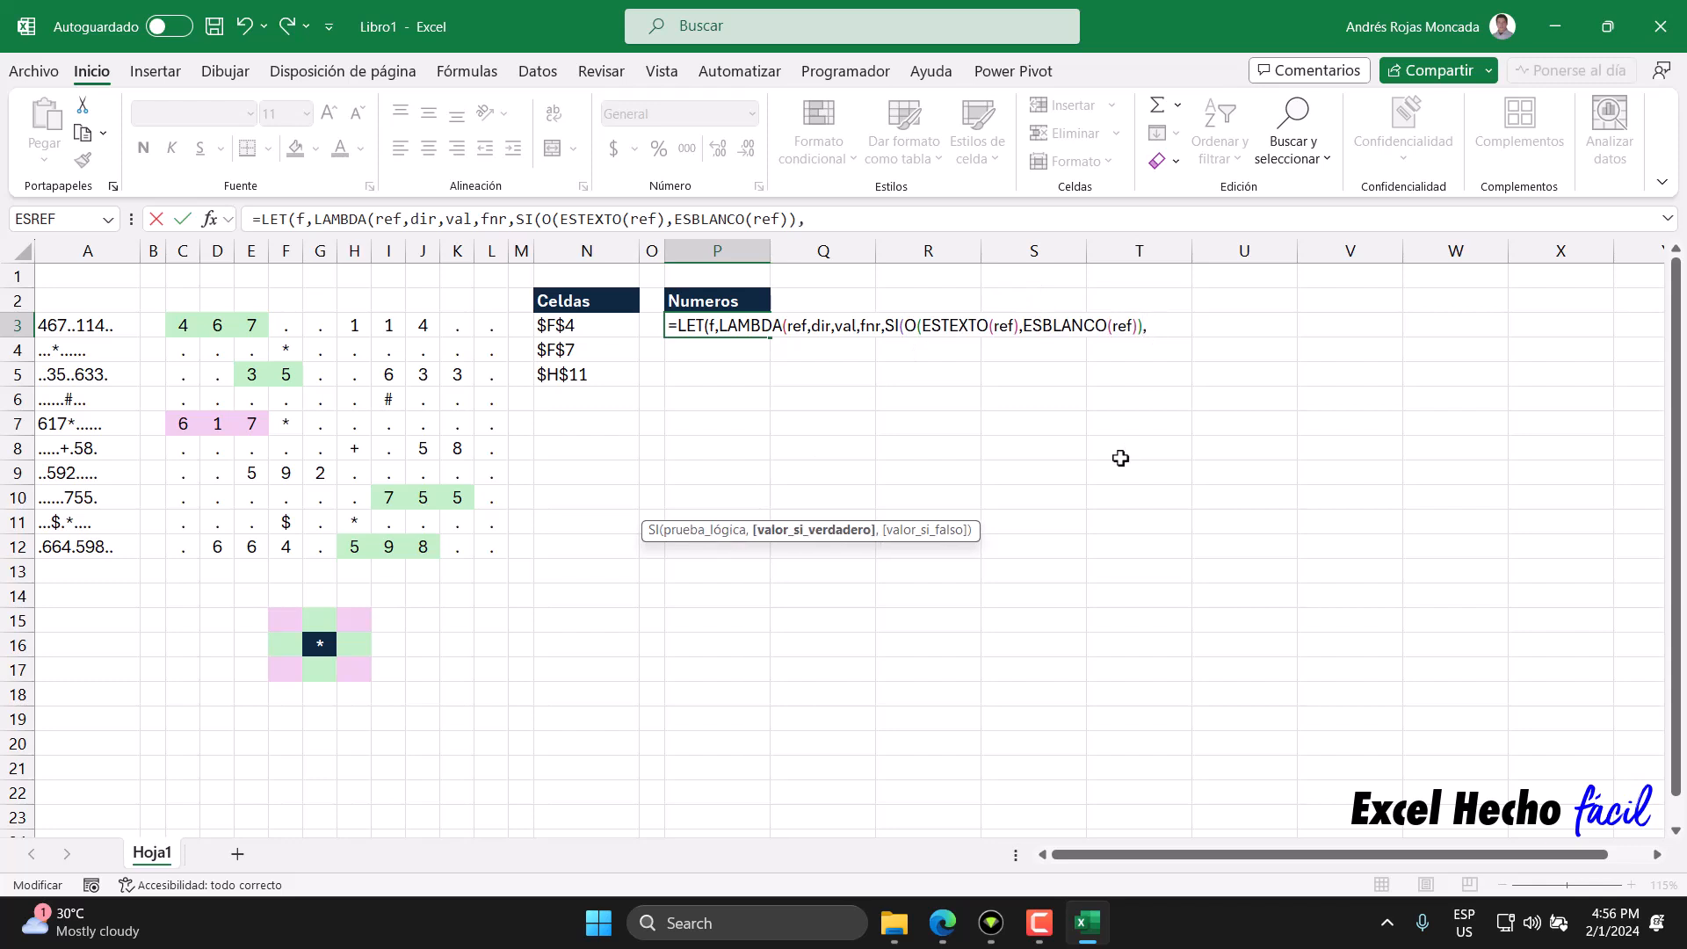
type("val")
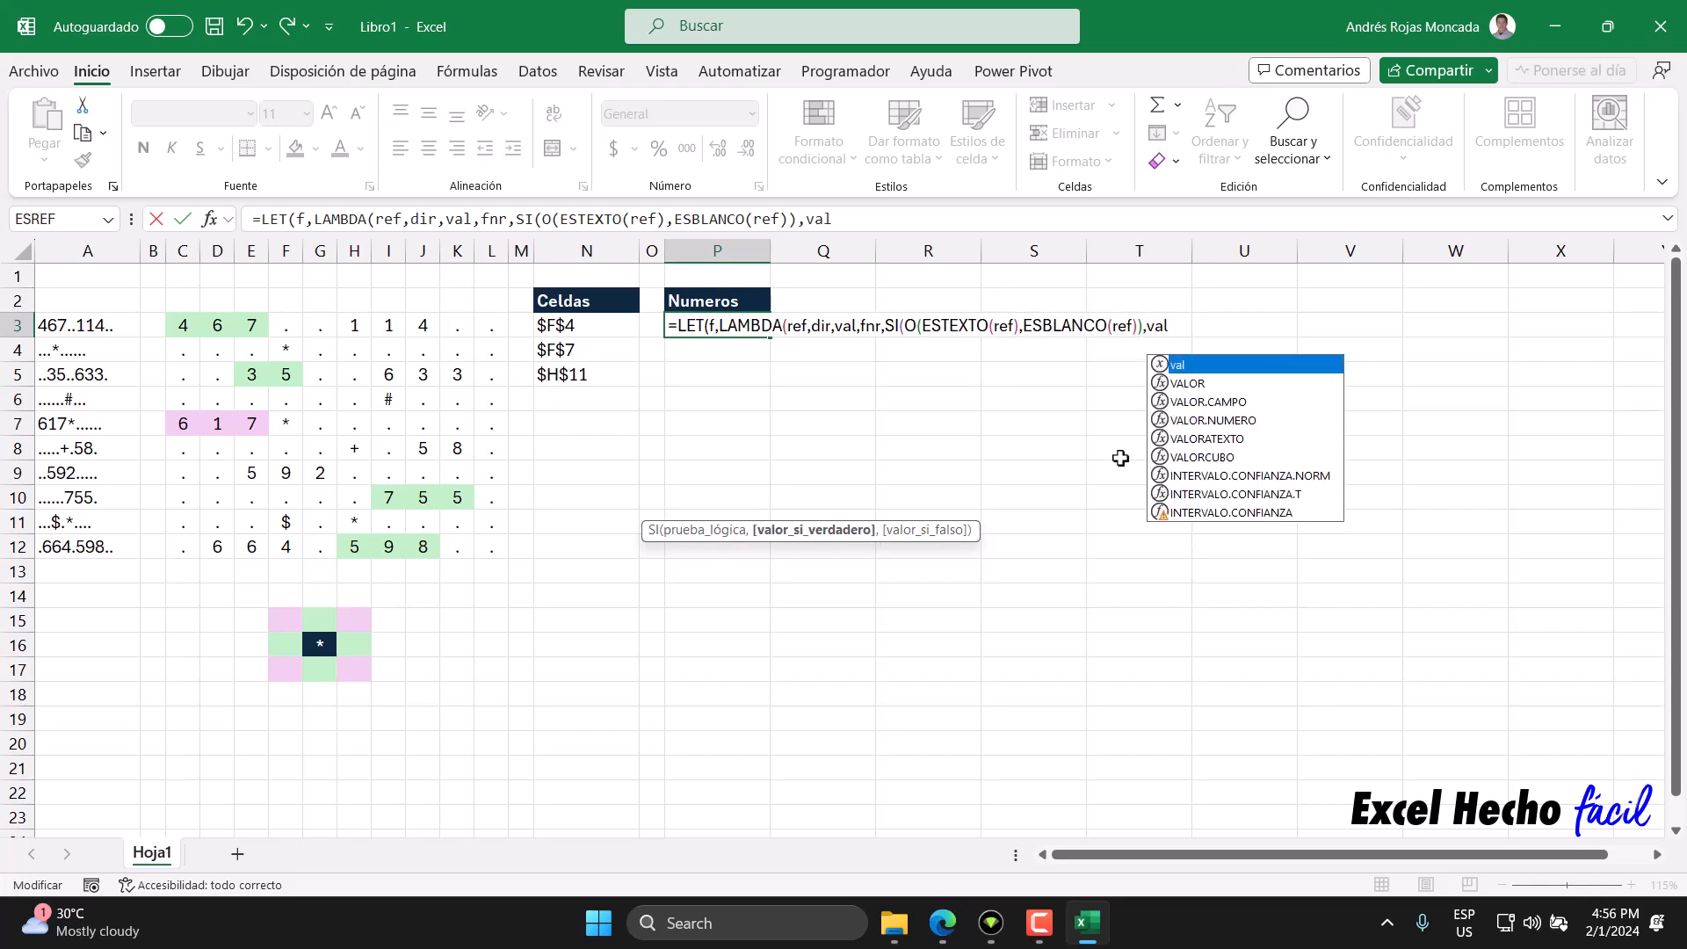
double_click(839, 326)
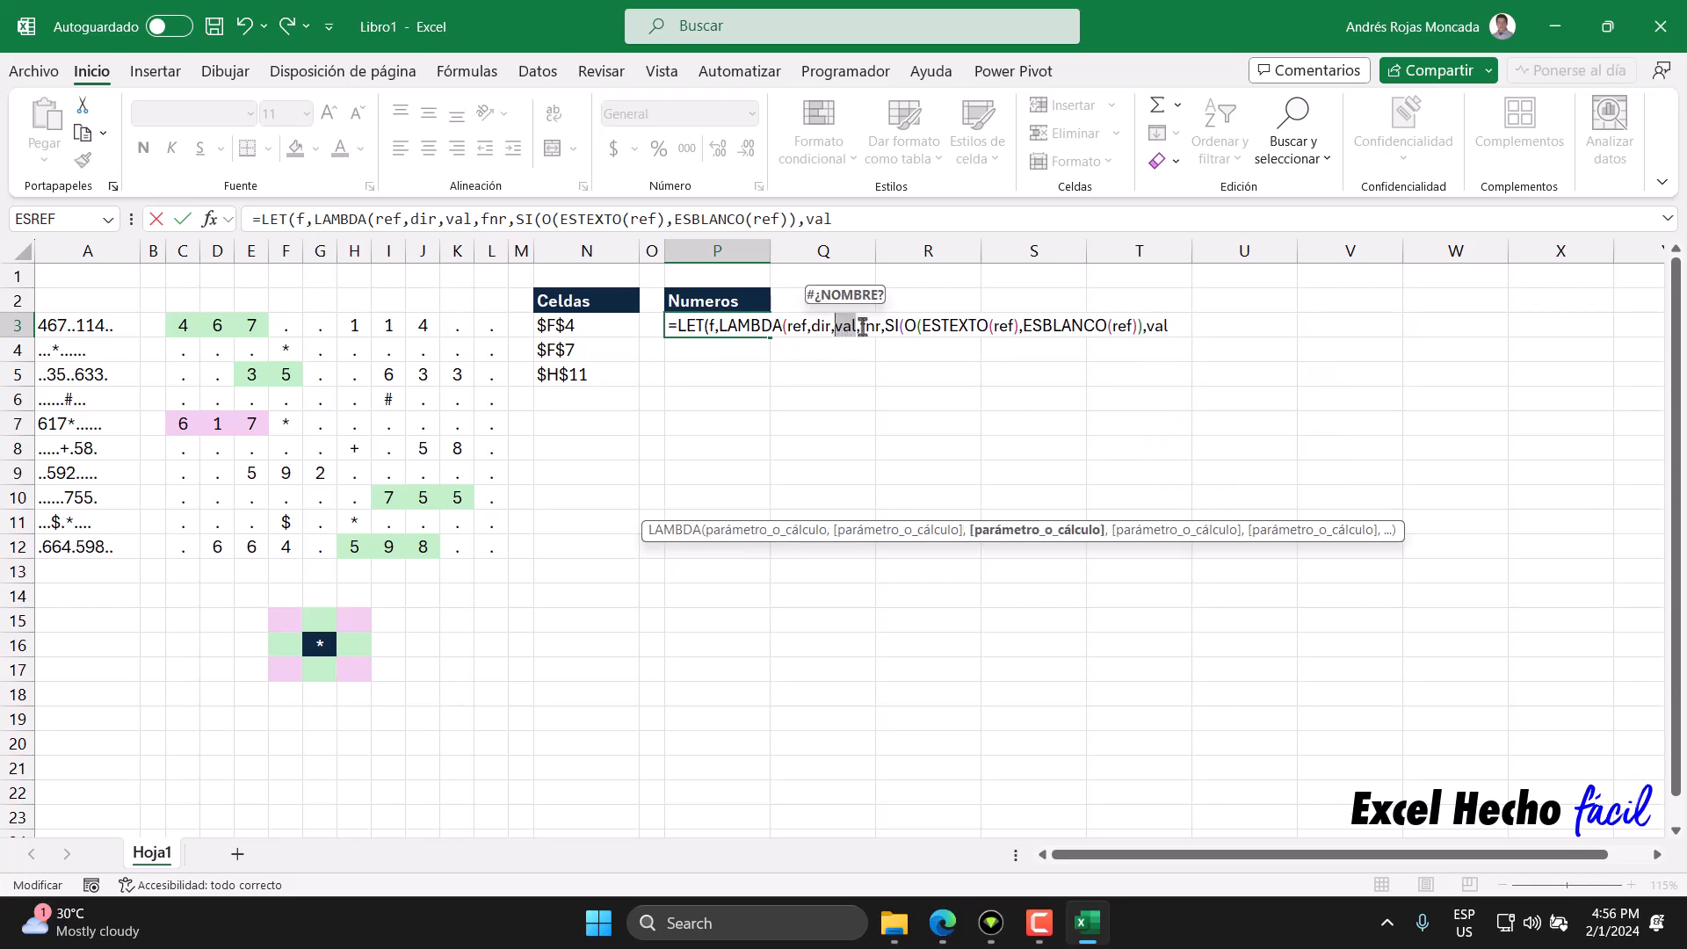
left_click(1180, 331)
type(",")
key("alt+Return")
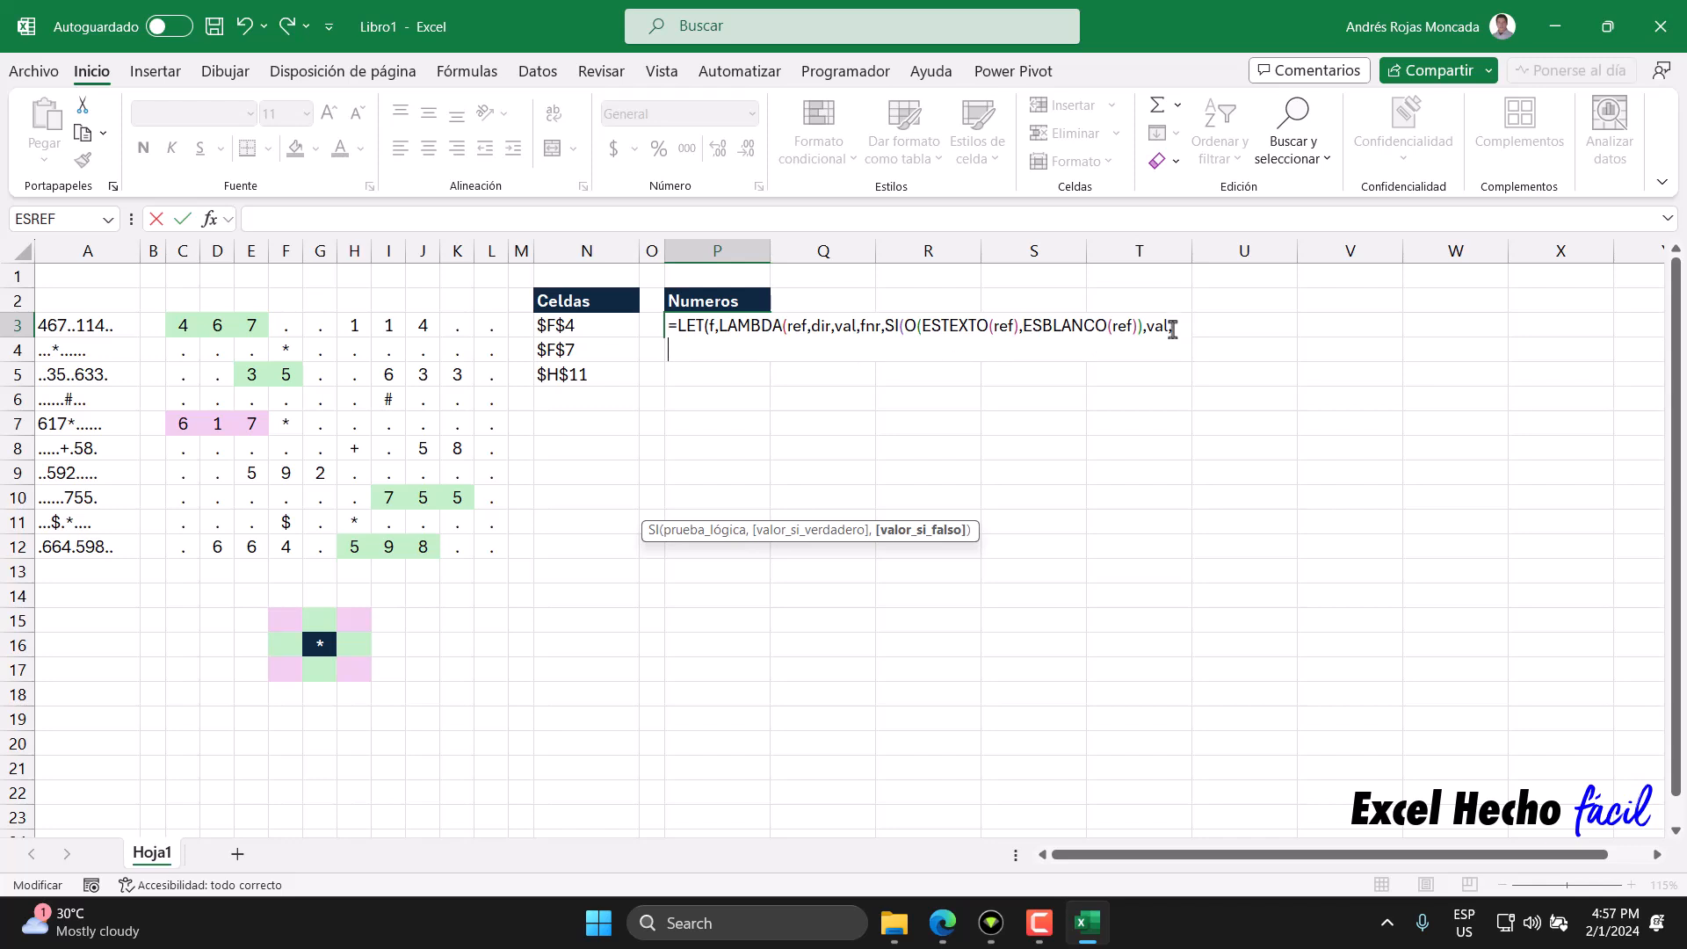
key("alt+Return")
key("alt+Return")
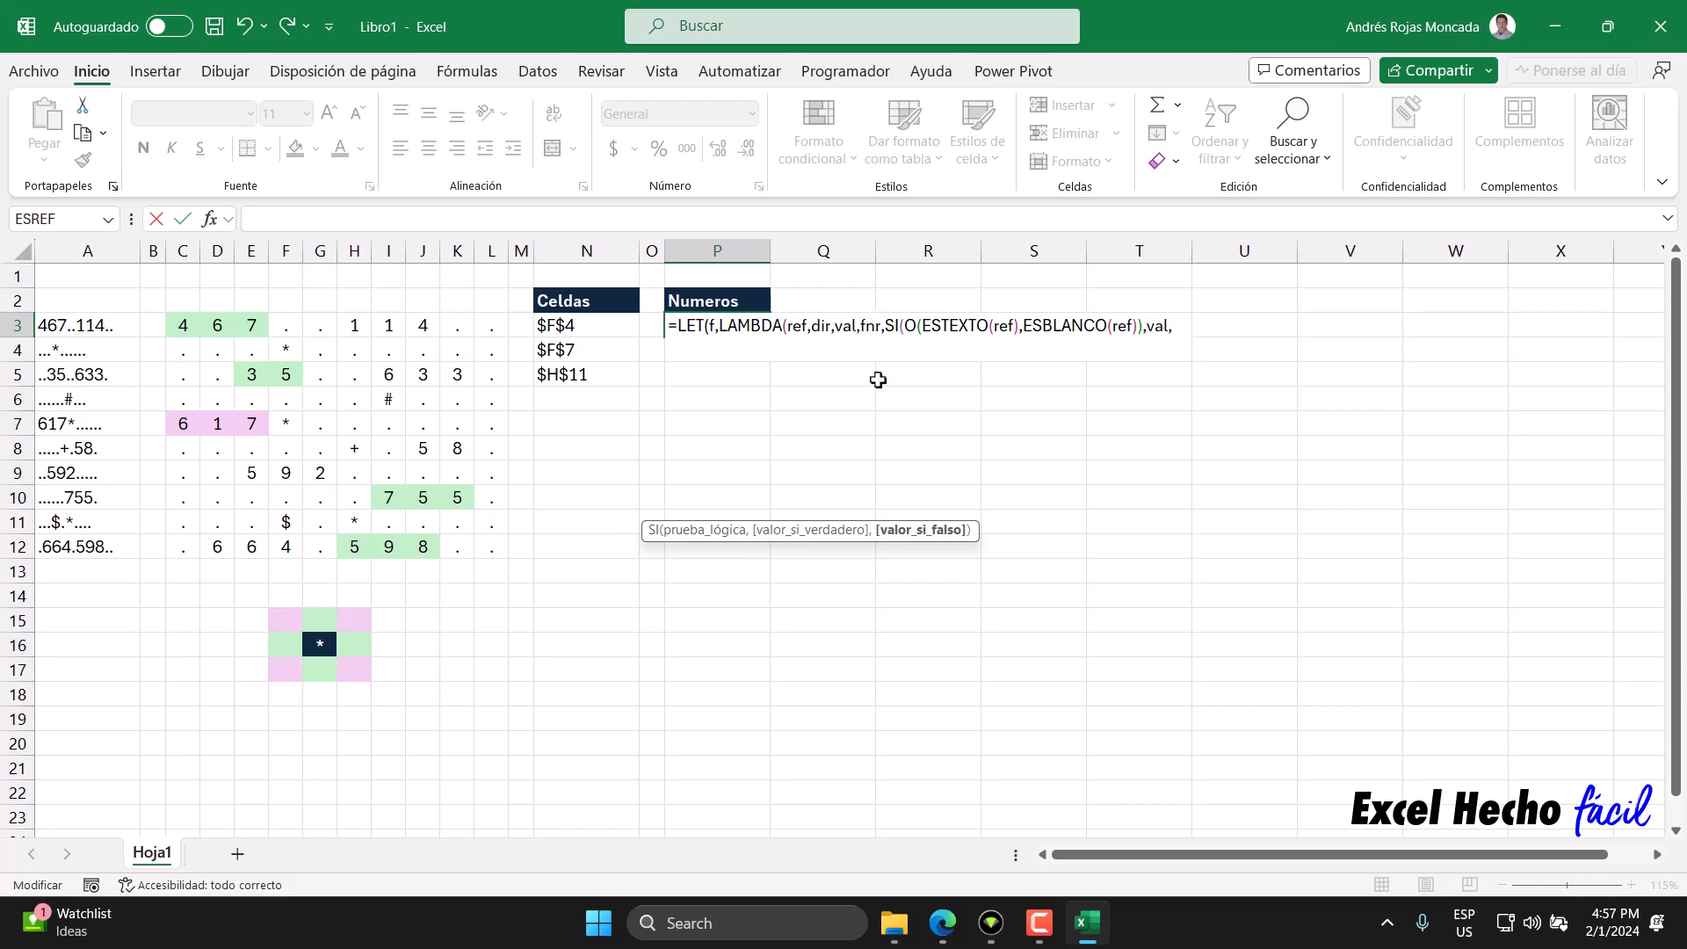
Begin a recursive fnr( call as the SI function's false result, checking the LAMBDA's fnr, ref and dir parameters it has to receive.
type("fnr(")
double_click(866, 325)
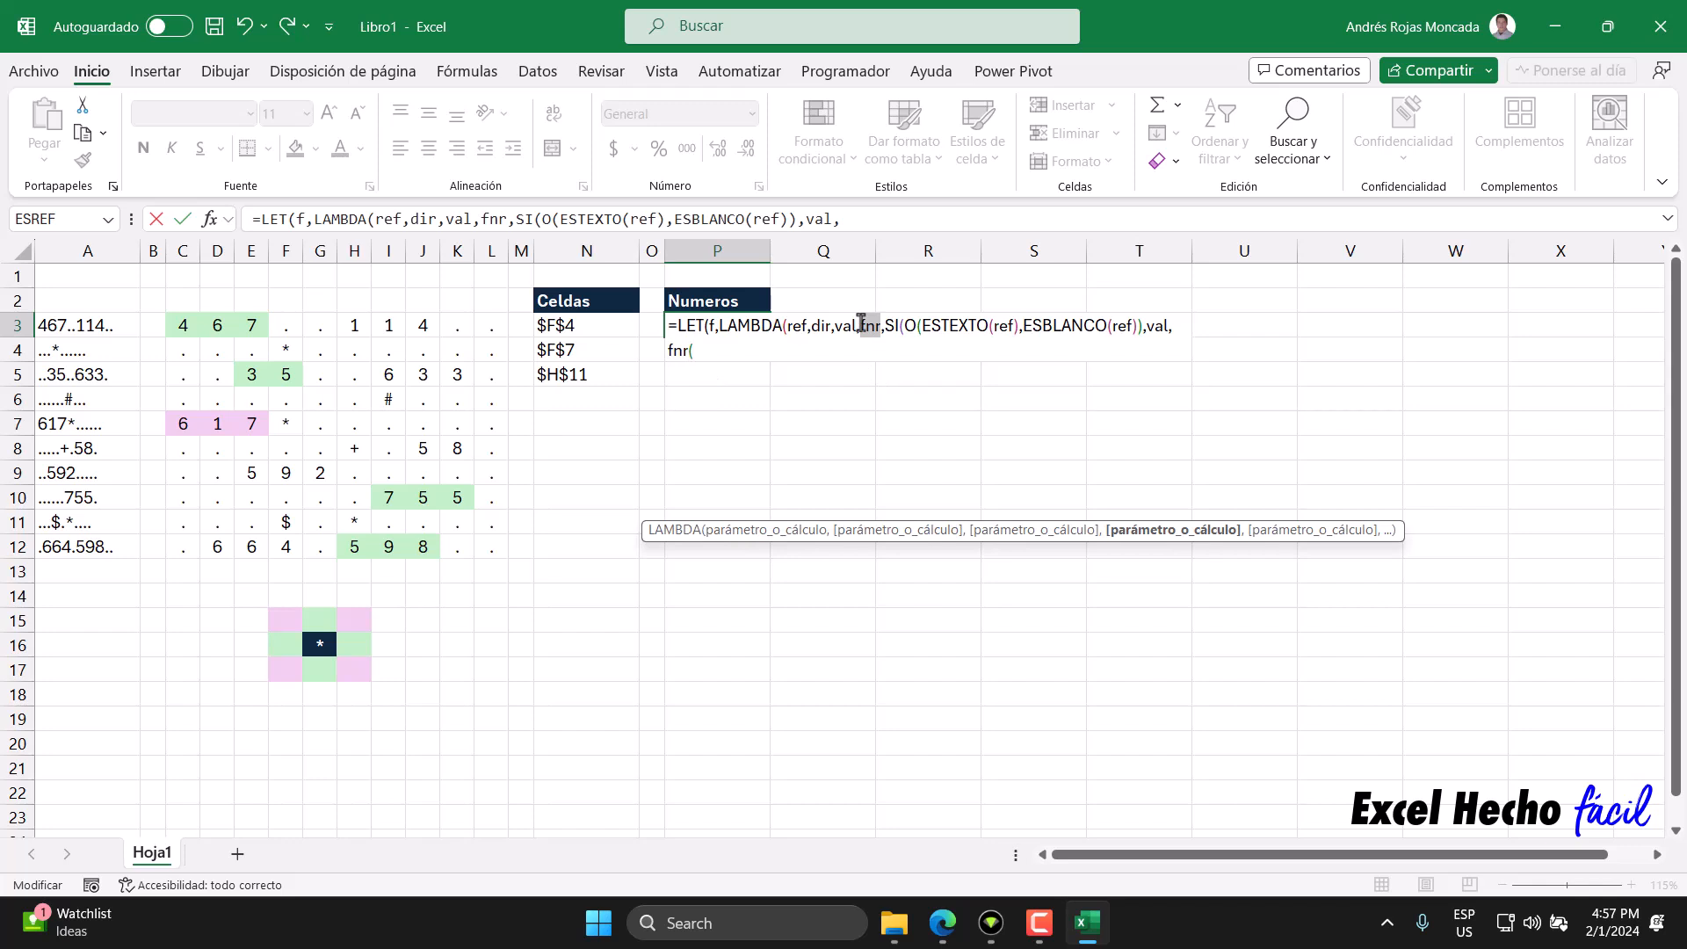
left_click(708, 350)
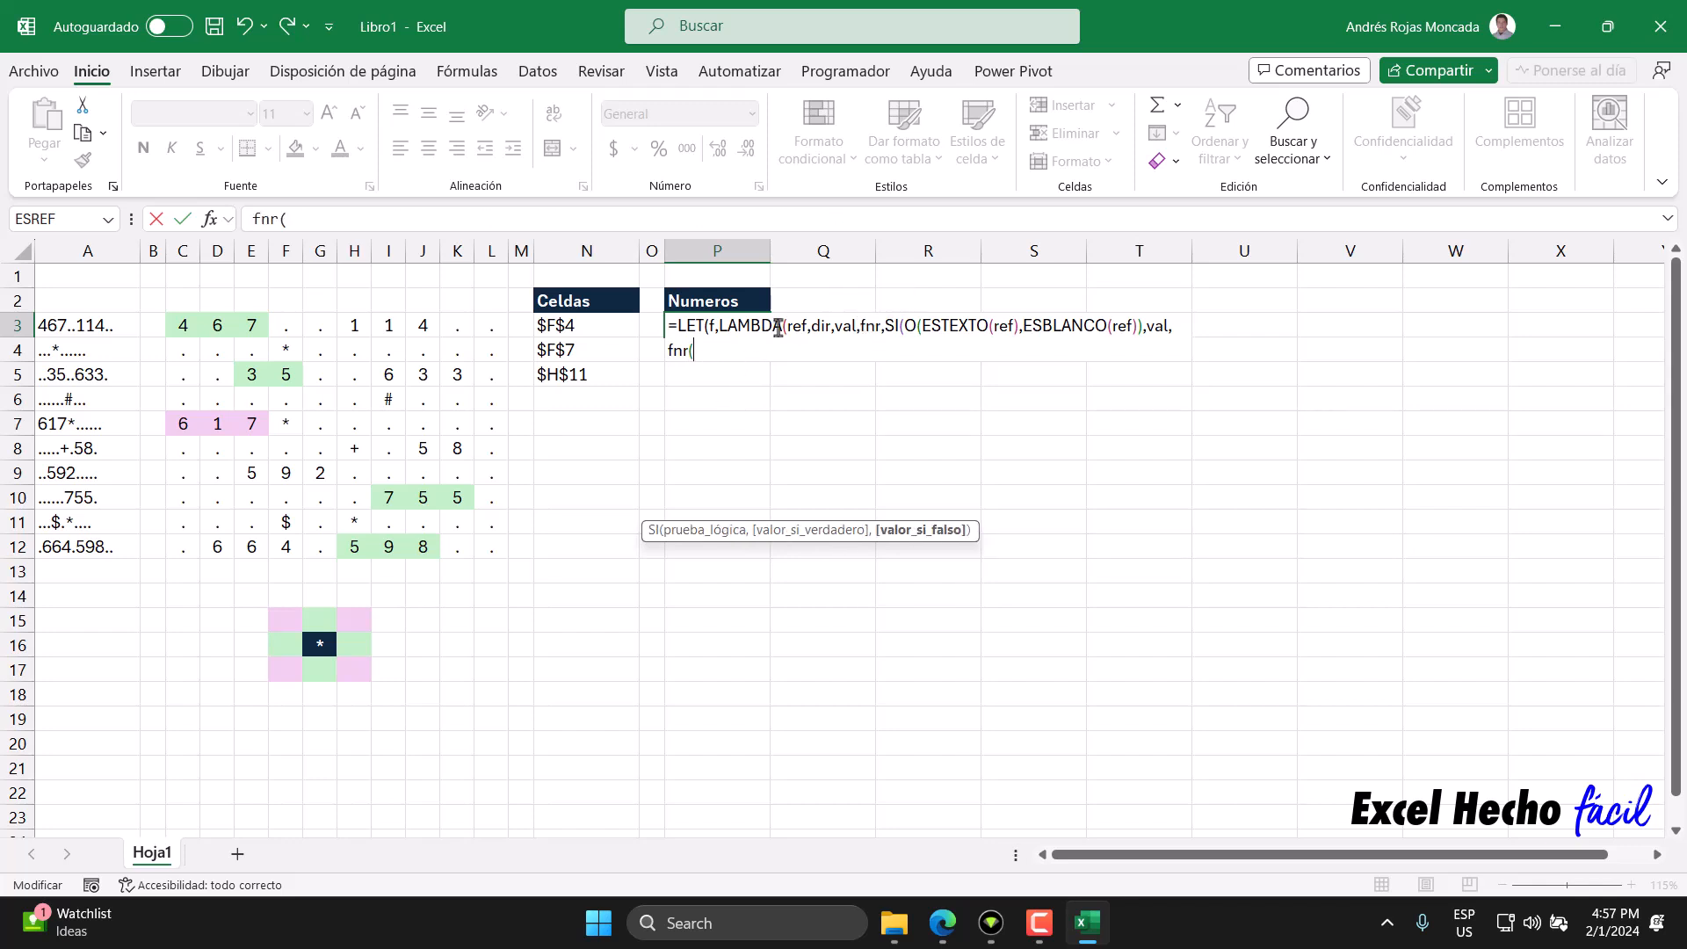
left_click_drag(786, 326, 807, 326)
left_click(710, 351)
left_click_drag(808, 324, 788, 324)
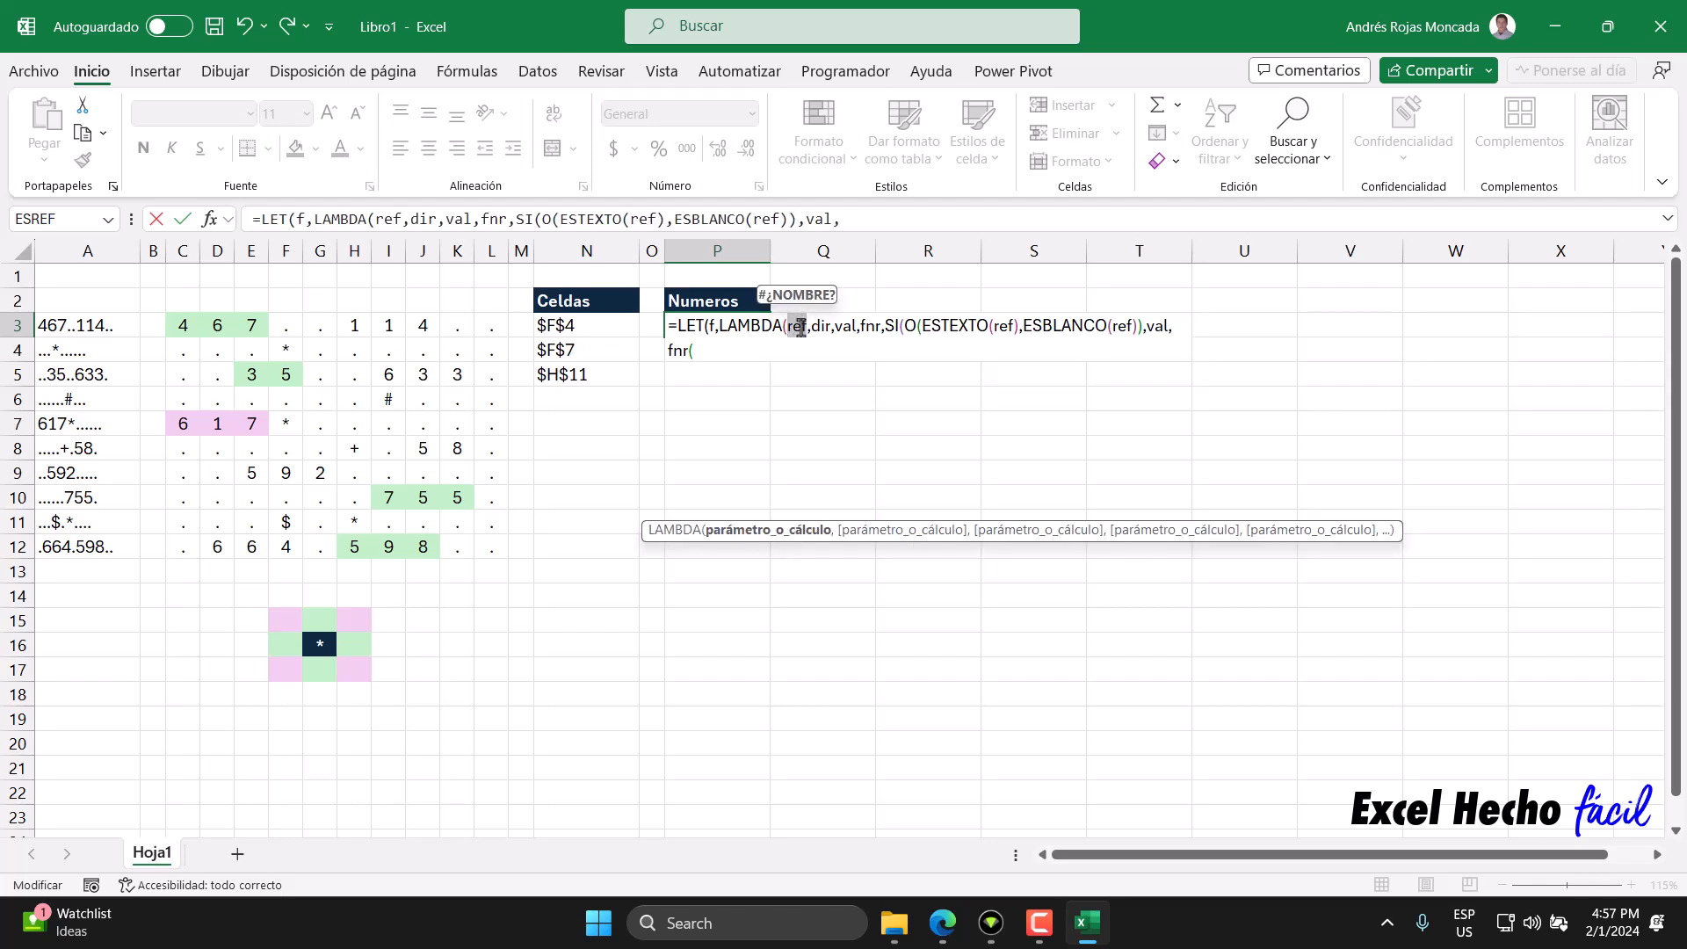
left_click(730, 353)
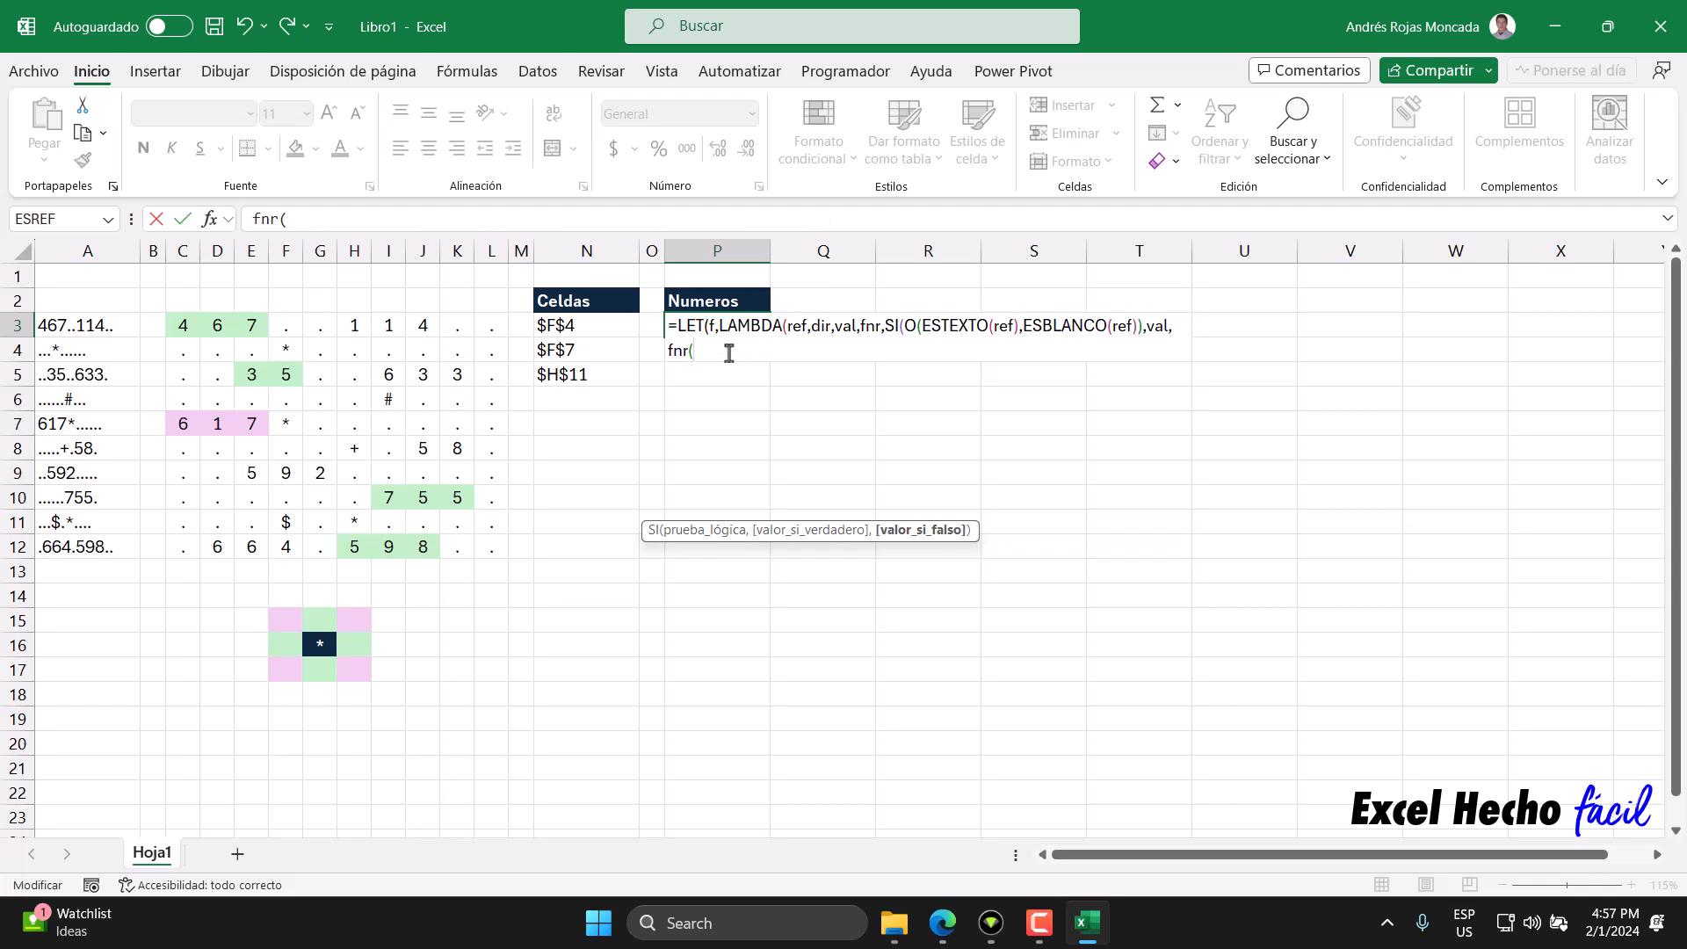
left_click_drag(831, 325, 812, 326)
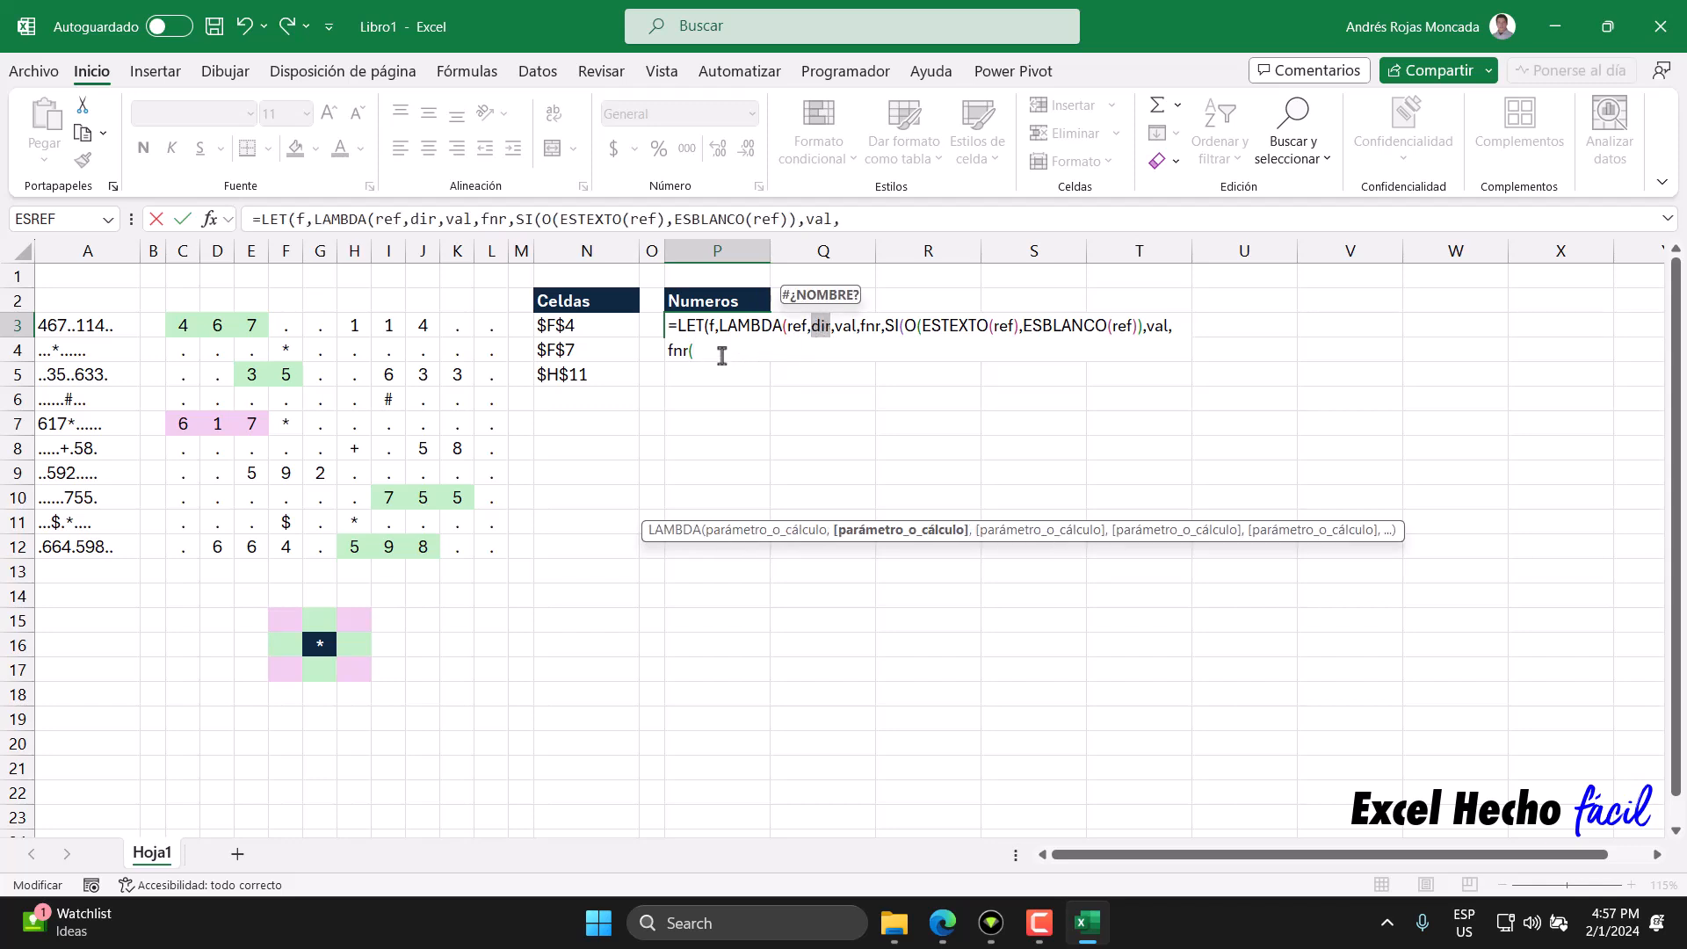
left_click(716, 351)
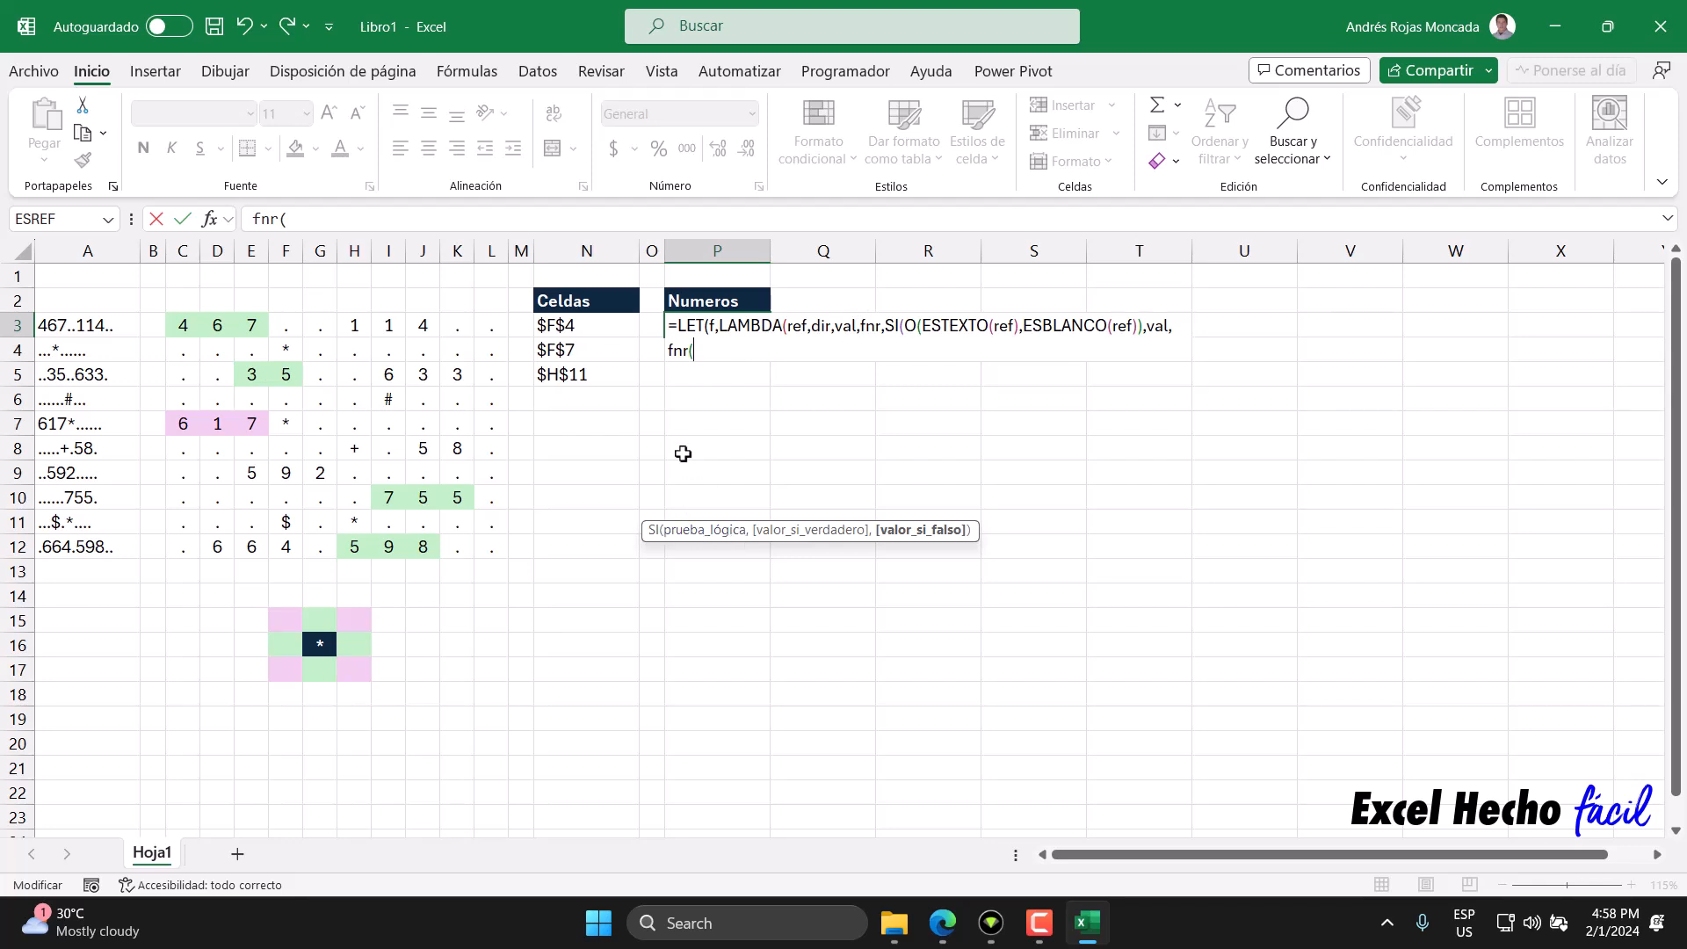
Start the fnr call's first argument with a DESREF function using ref as the reference and 0 as the row offset.
type("desref(")
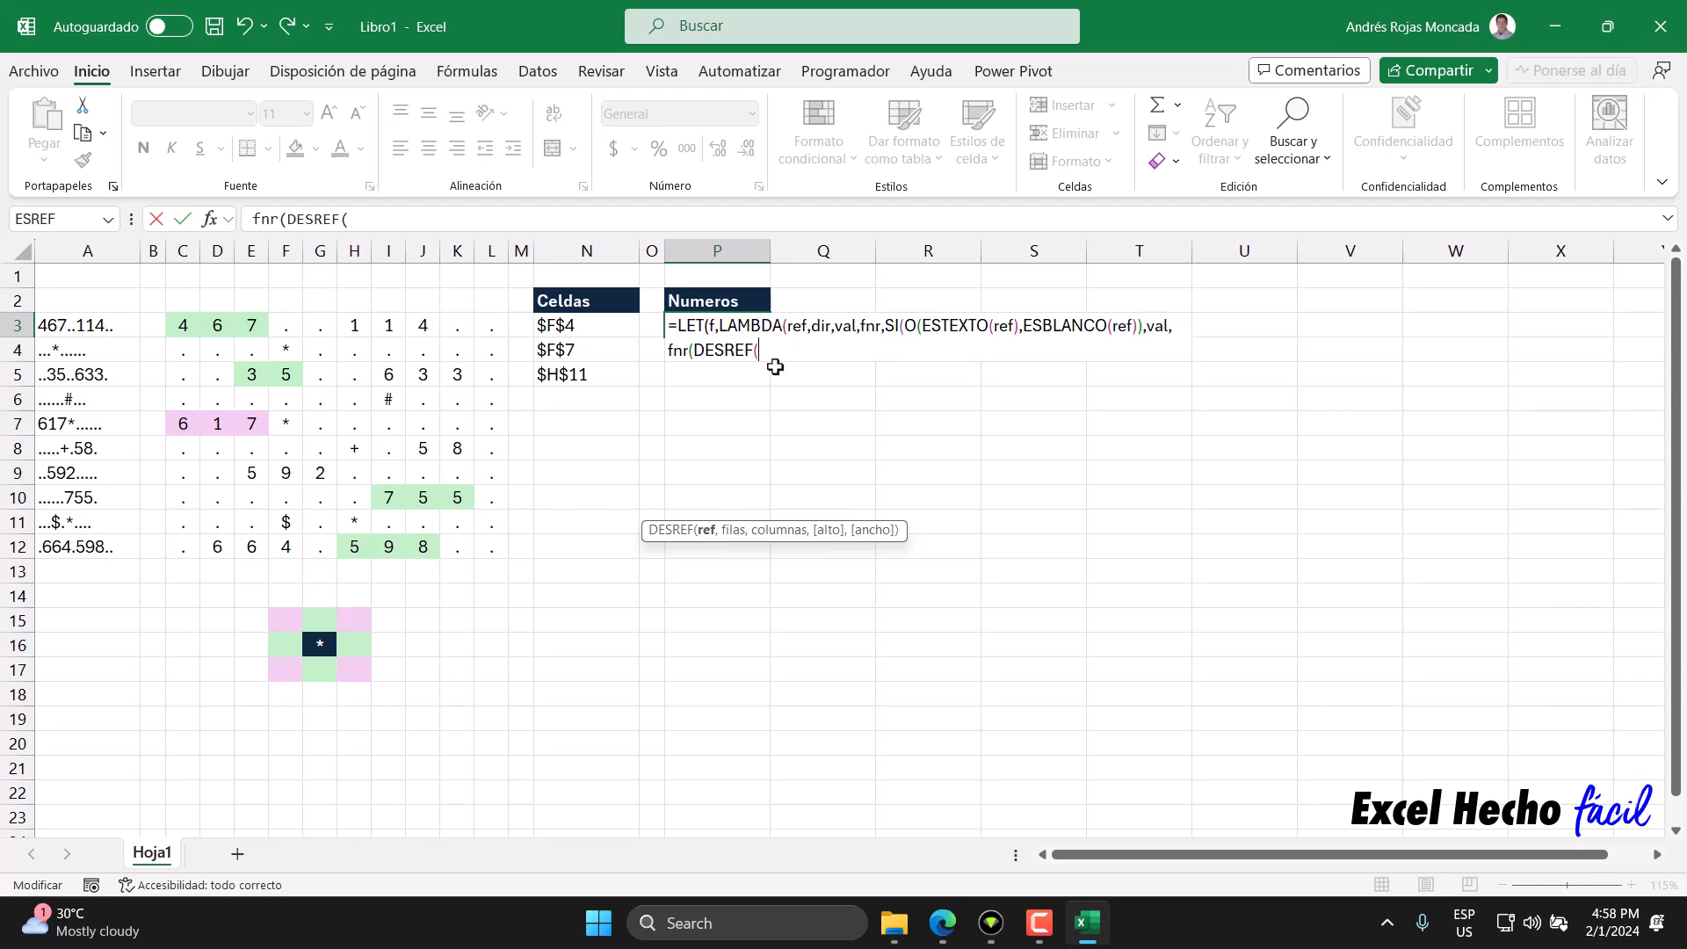
left_click_drag(856, 531, 854, 610)
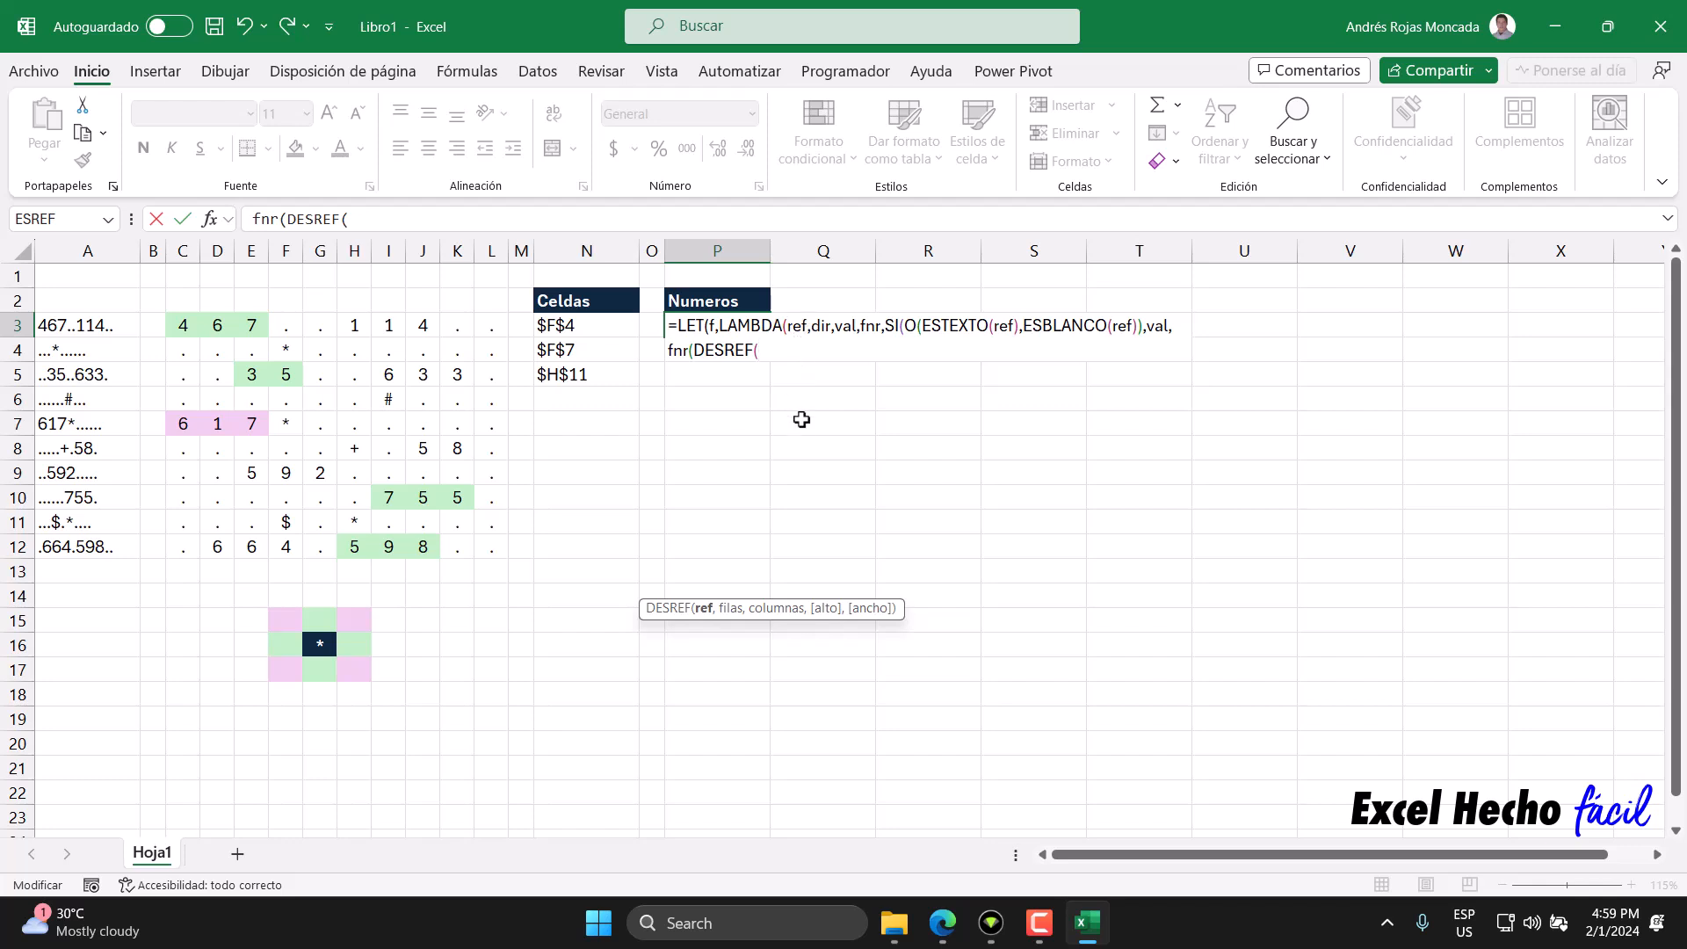
type("re")
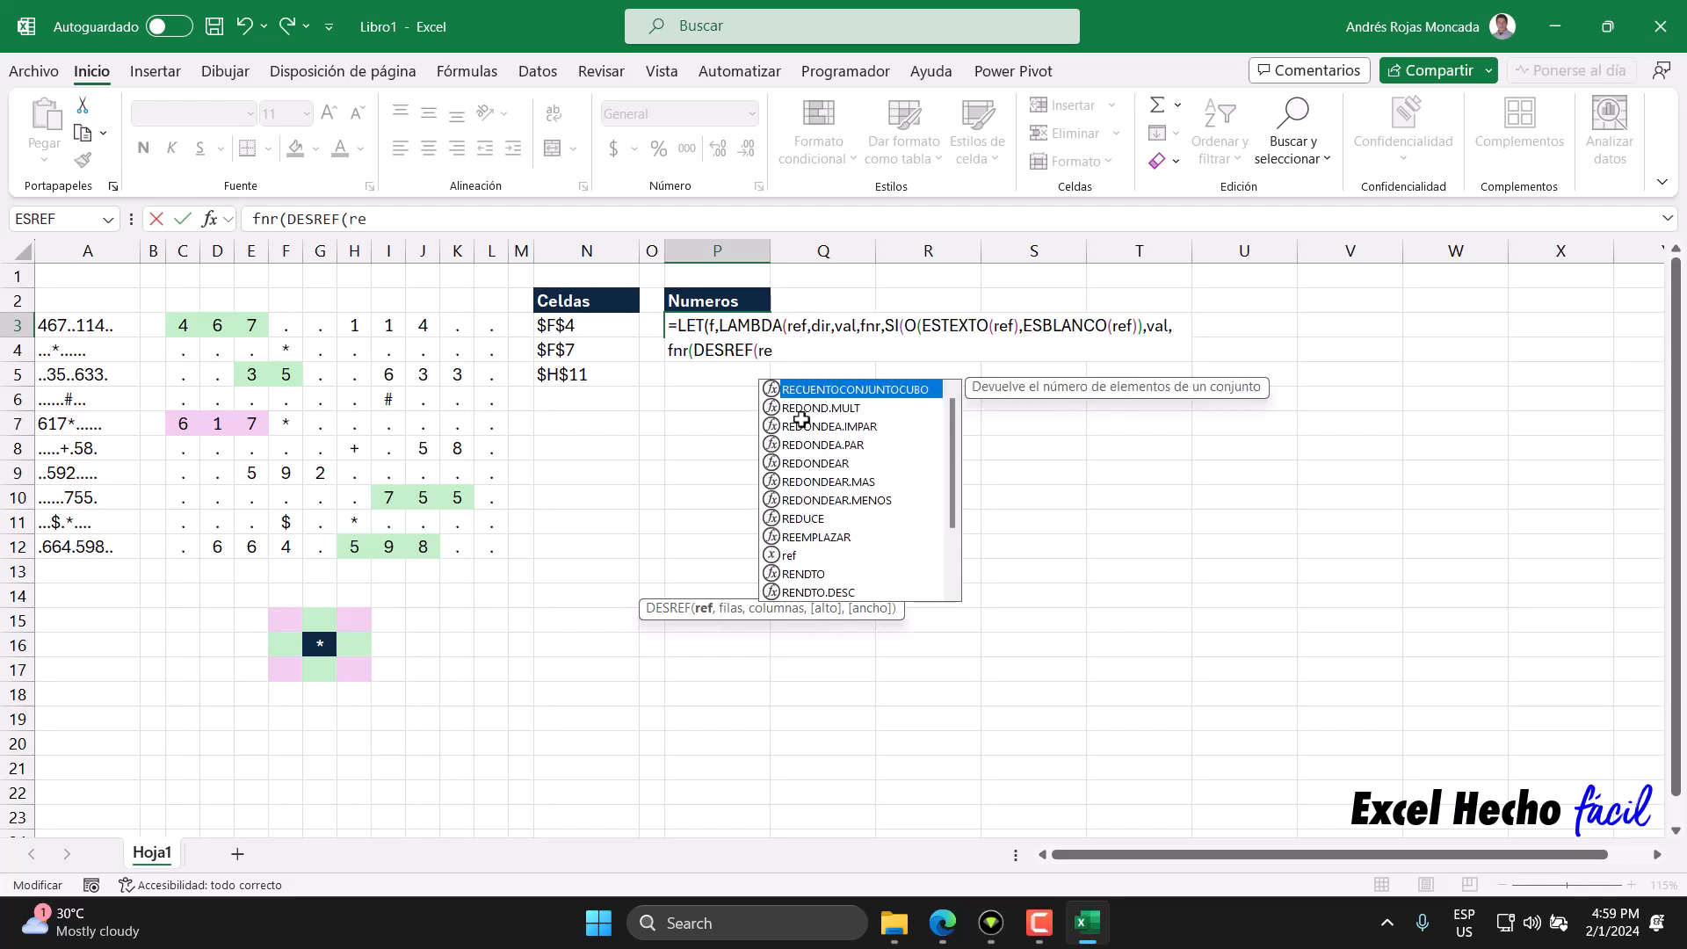
type("f,")
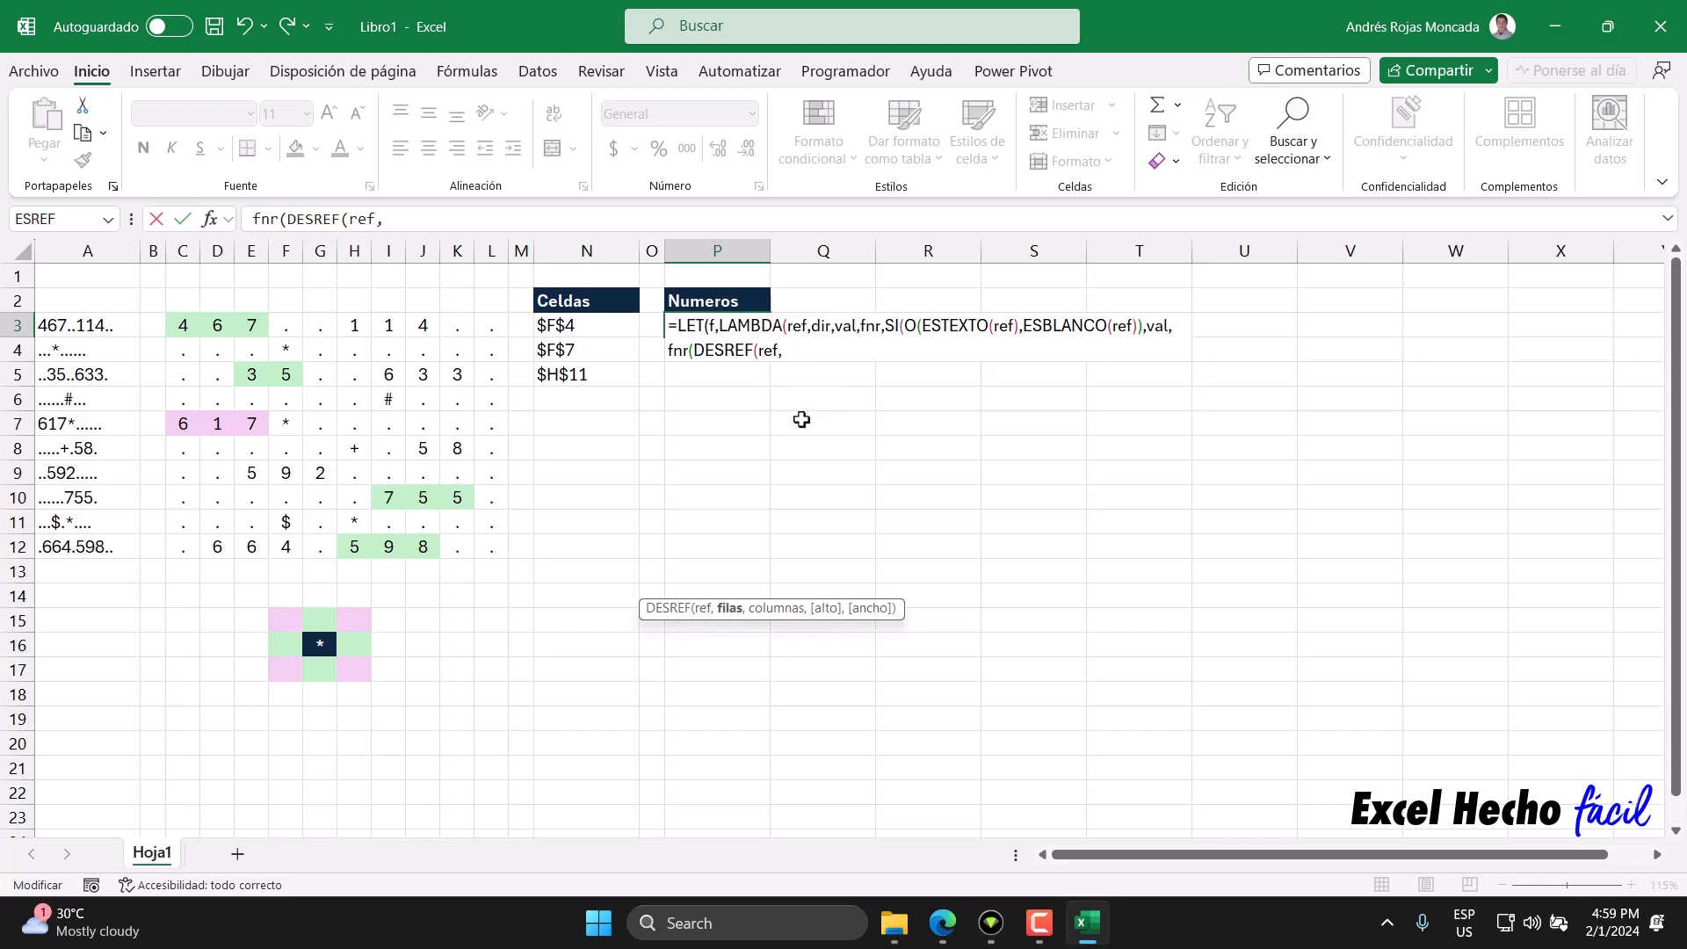
left_click(701, 609)
type(",")
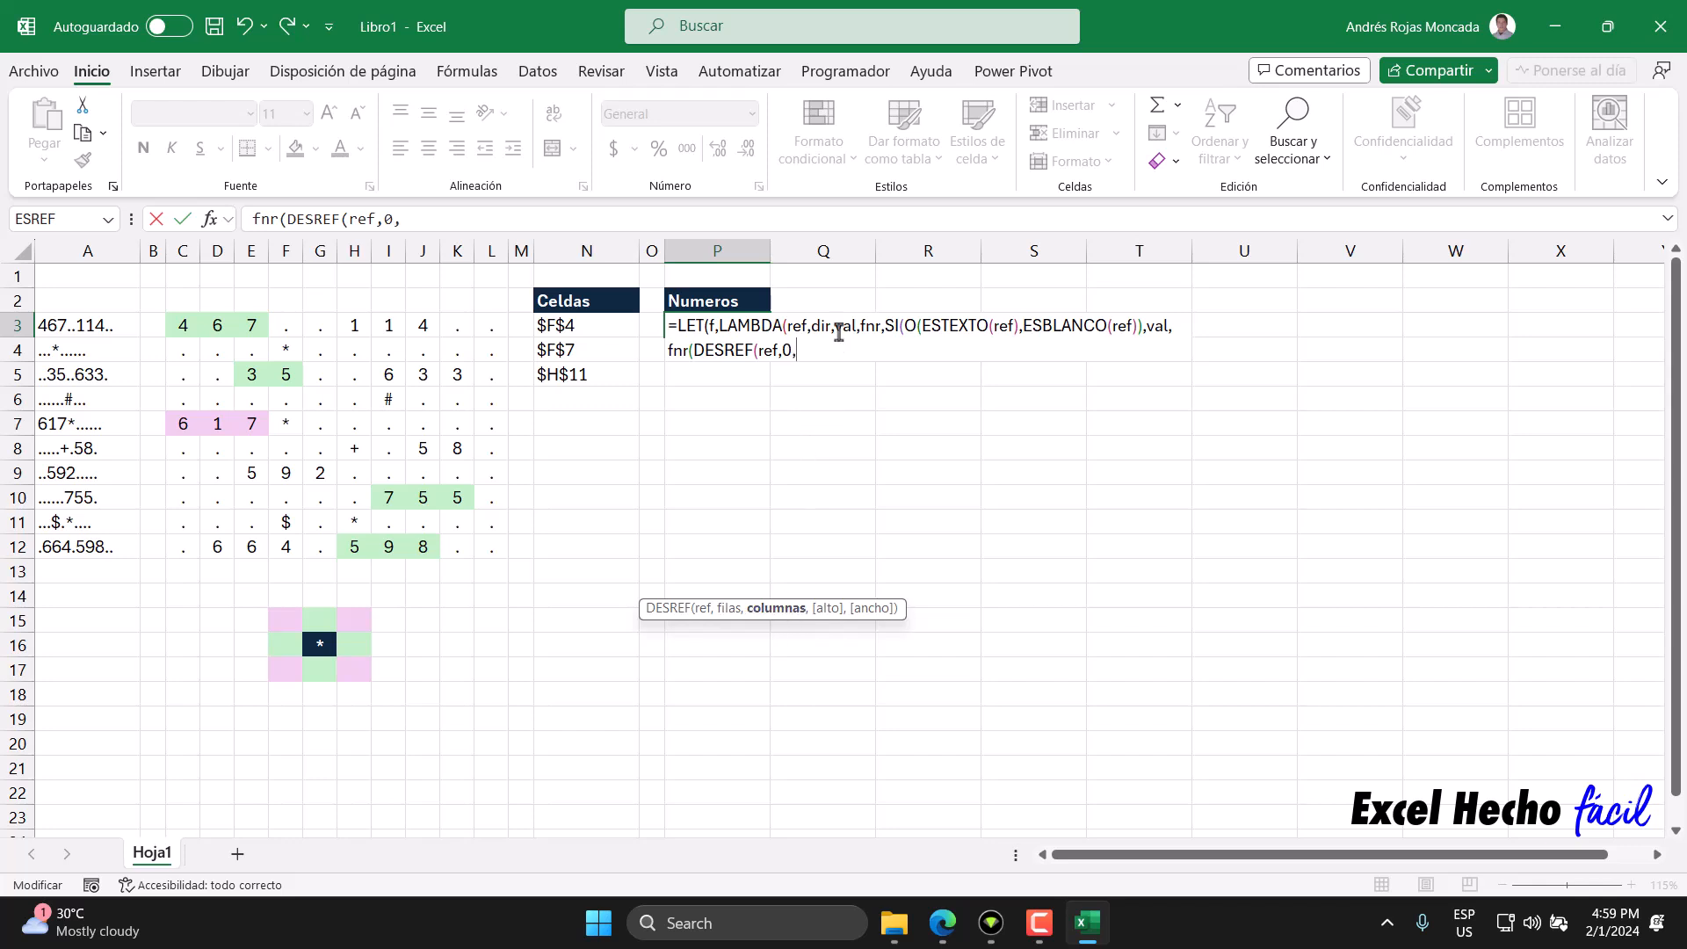
Use the LAMBDA's dir parameter as DESREF's column offset and close the DESREF function.
left_click_drag(831, 327, 809, 327)
left_click(799, 356)
left_click_drag(830, 326, 812, 325)
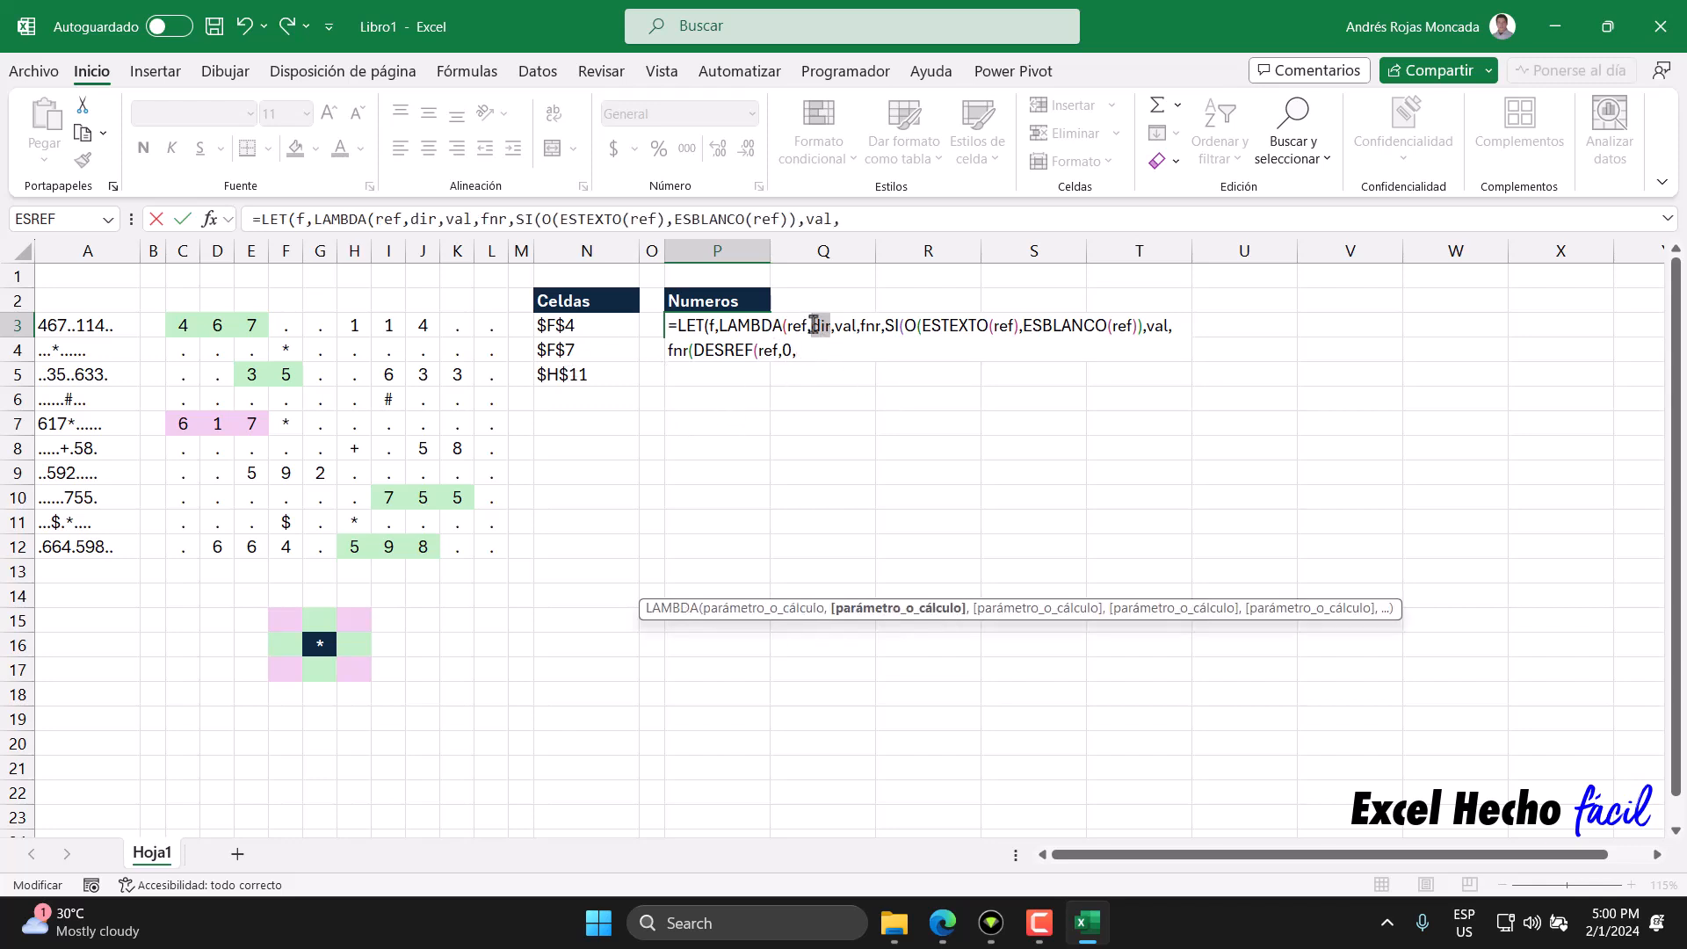
left_click(802, 352)
type("dir")
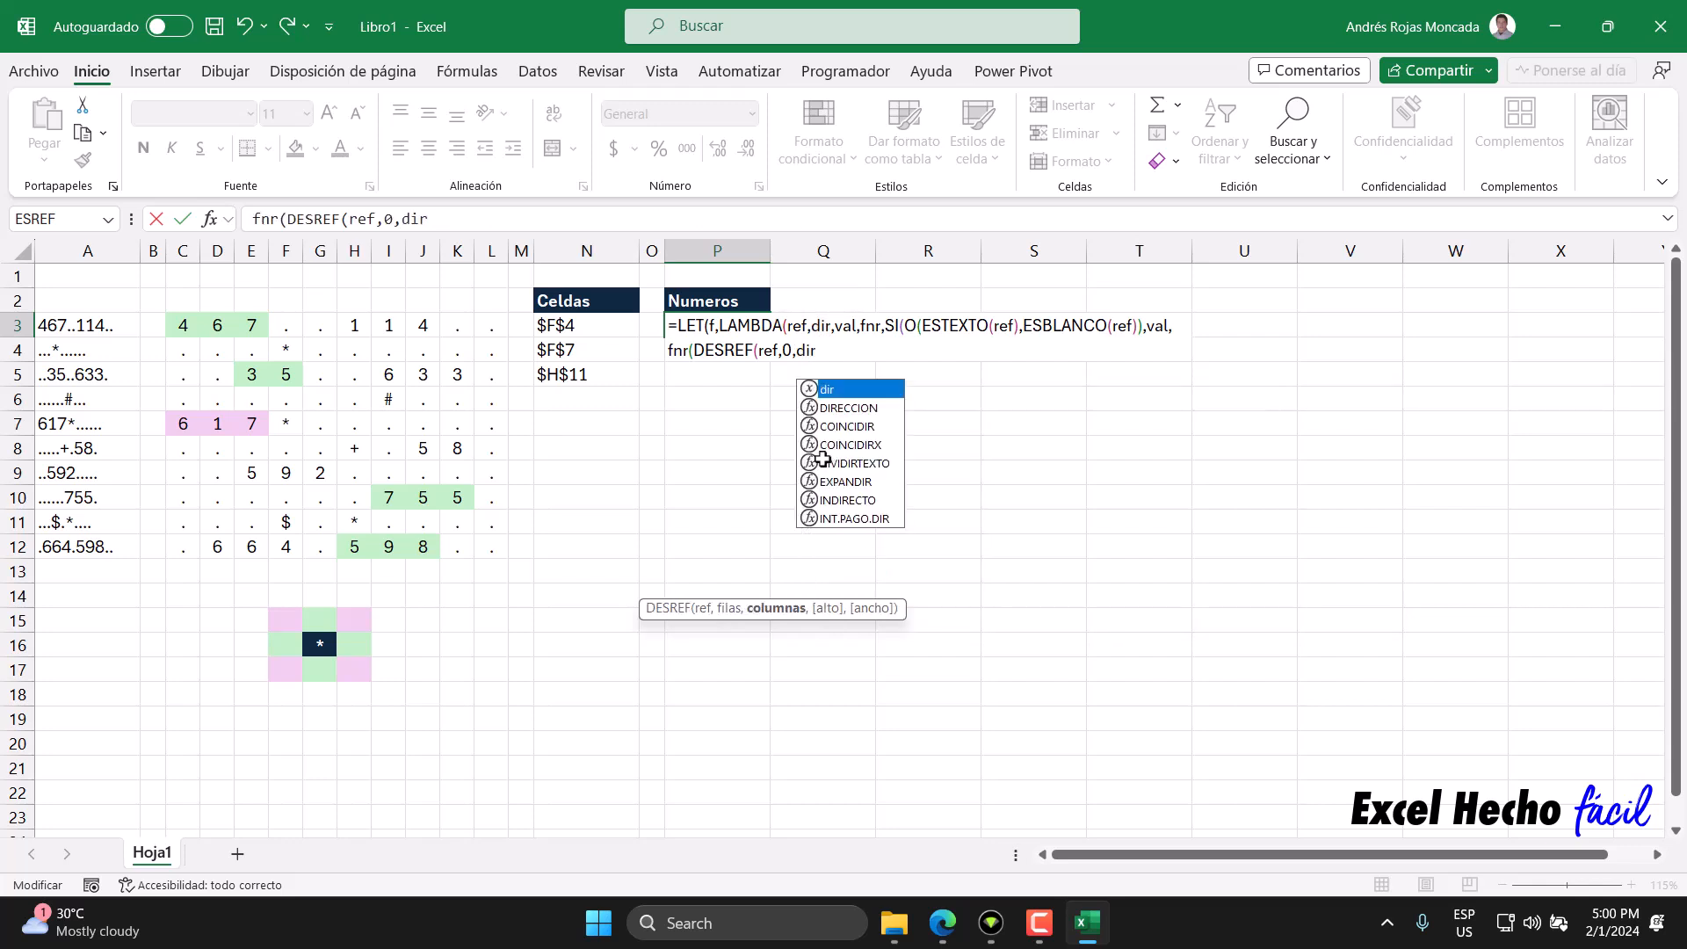
type(")")
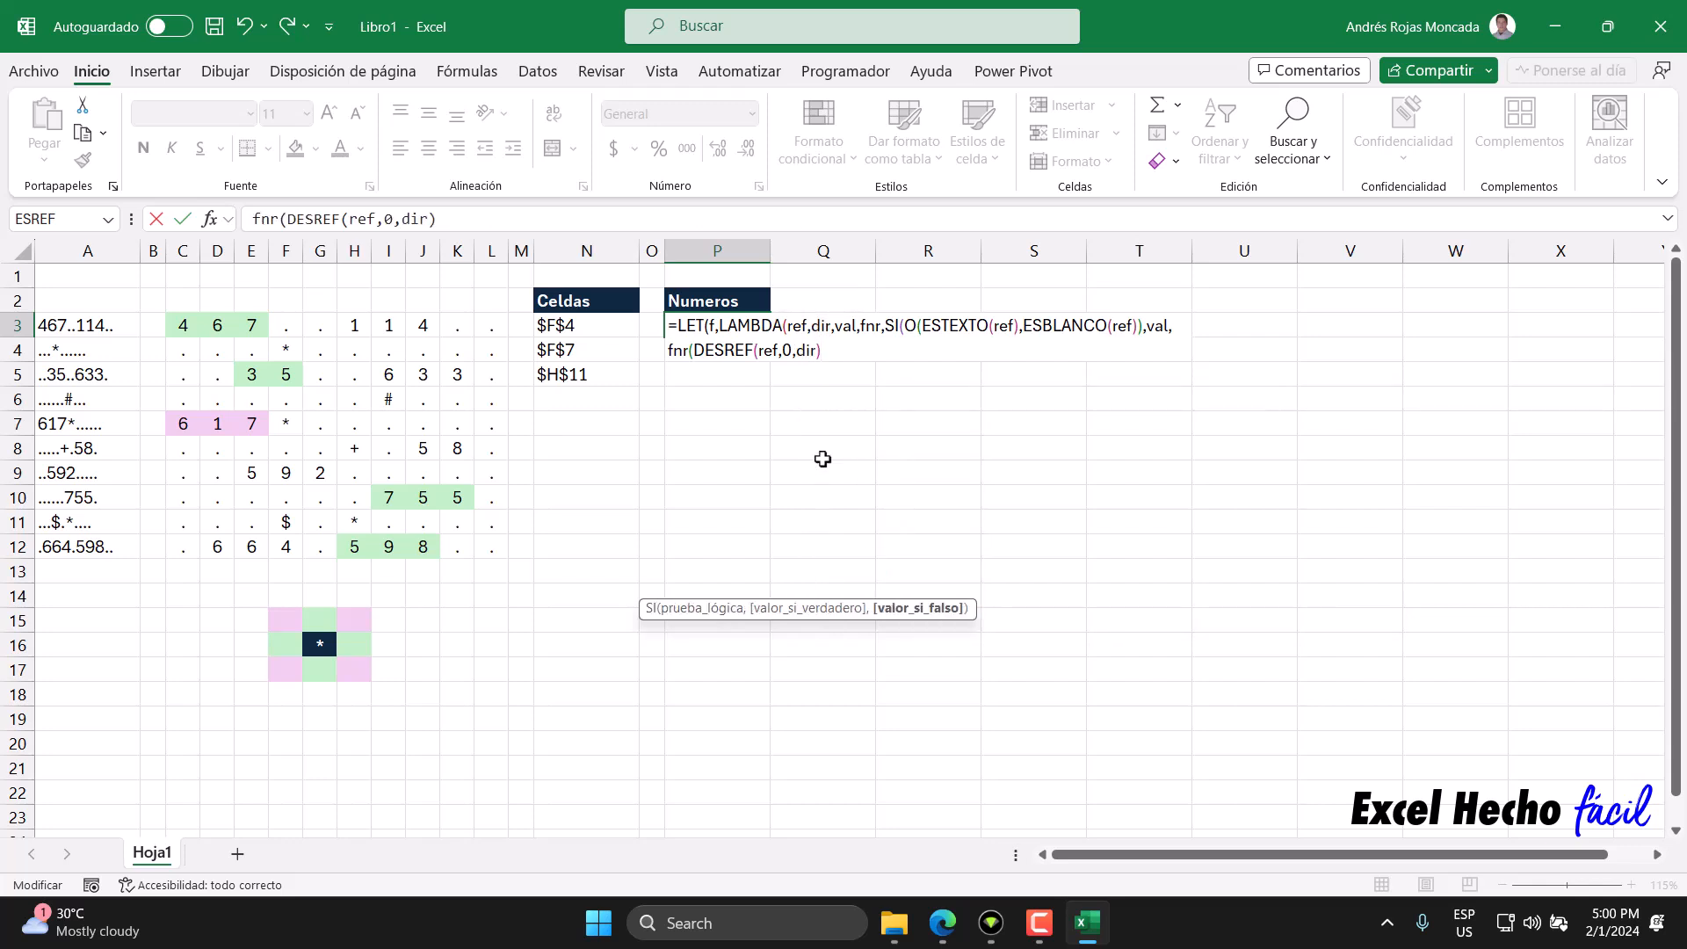
Review DESREF(ref,0,dir) argument by argument and compare it with the LAMBDA's ref parameter.
left_click_drag(694, 352, 841, 354)
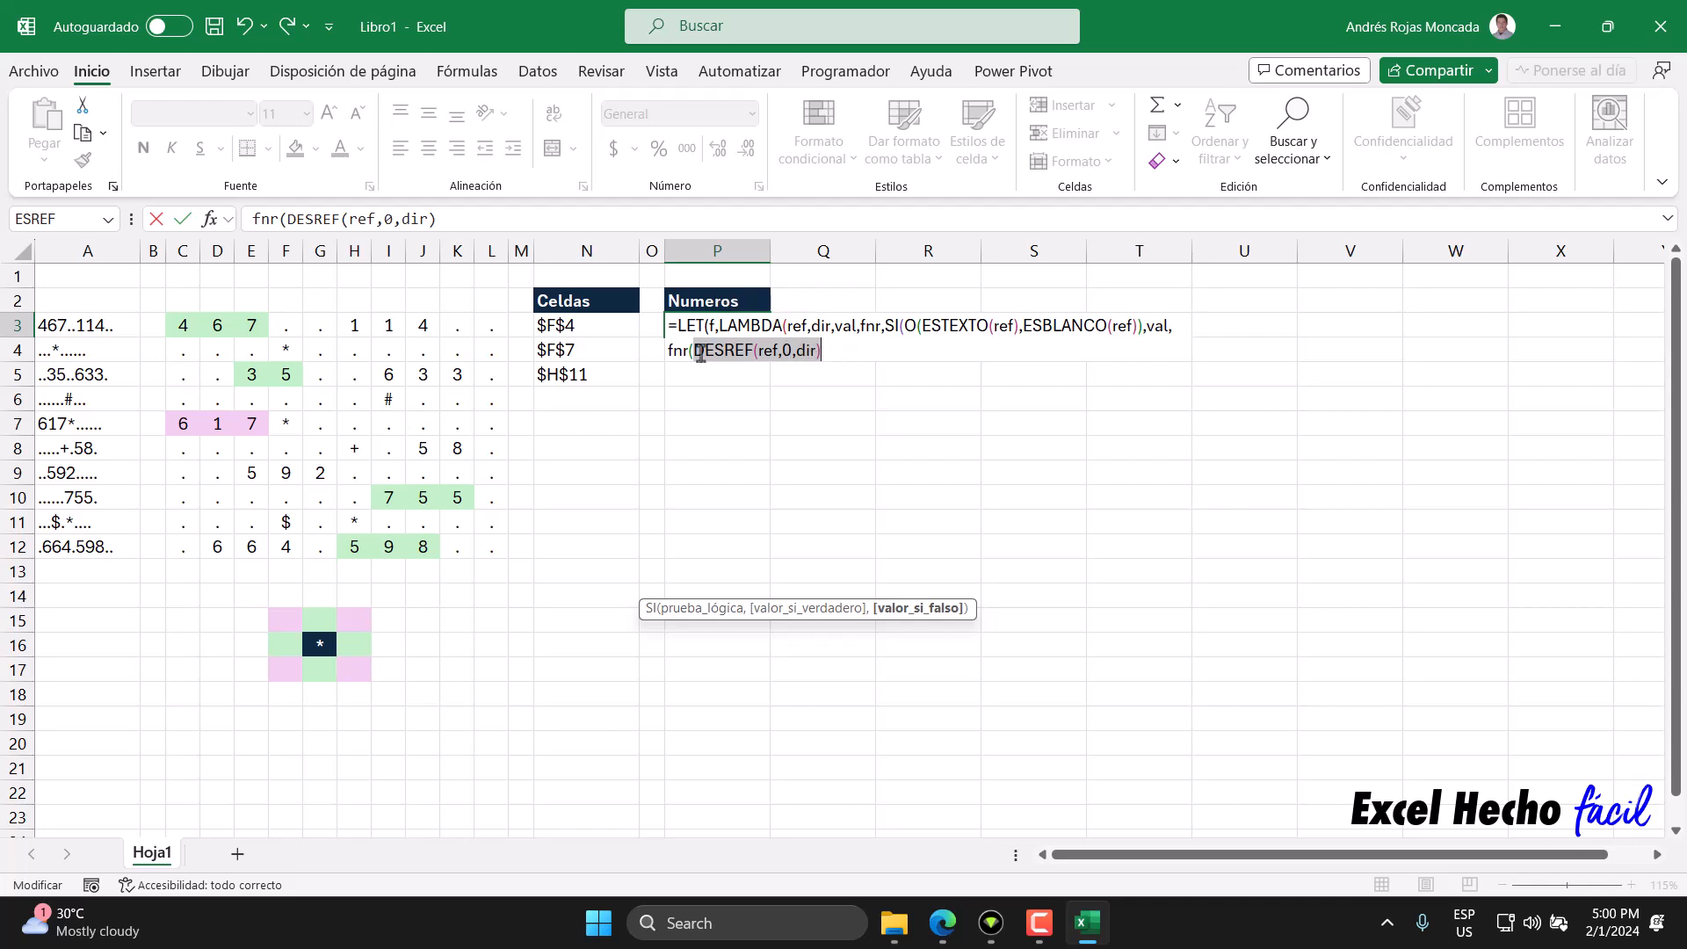
double_click(767, 351)
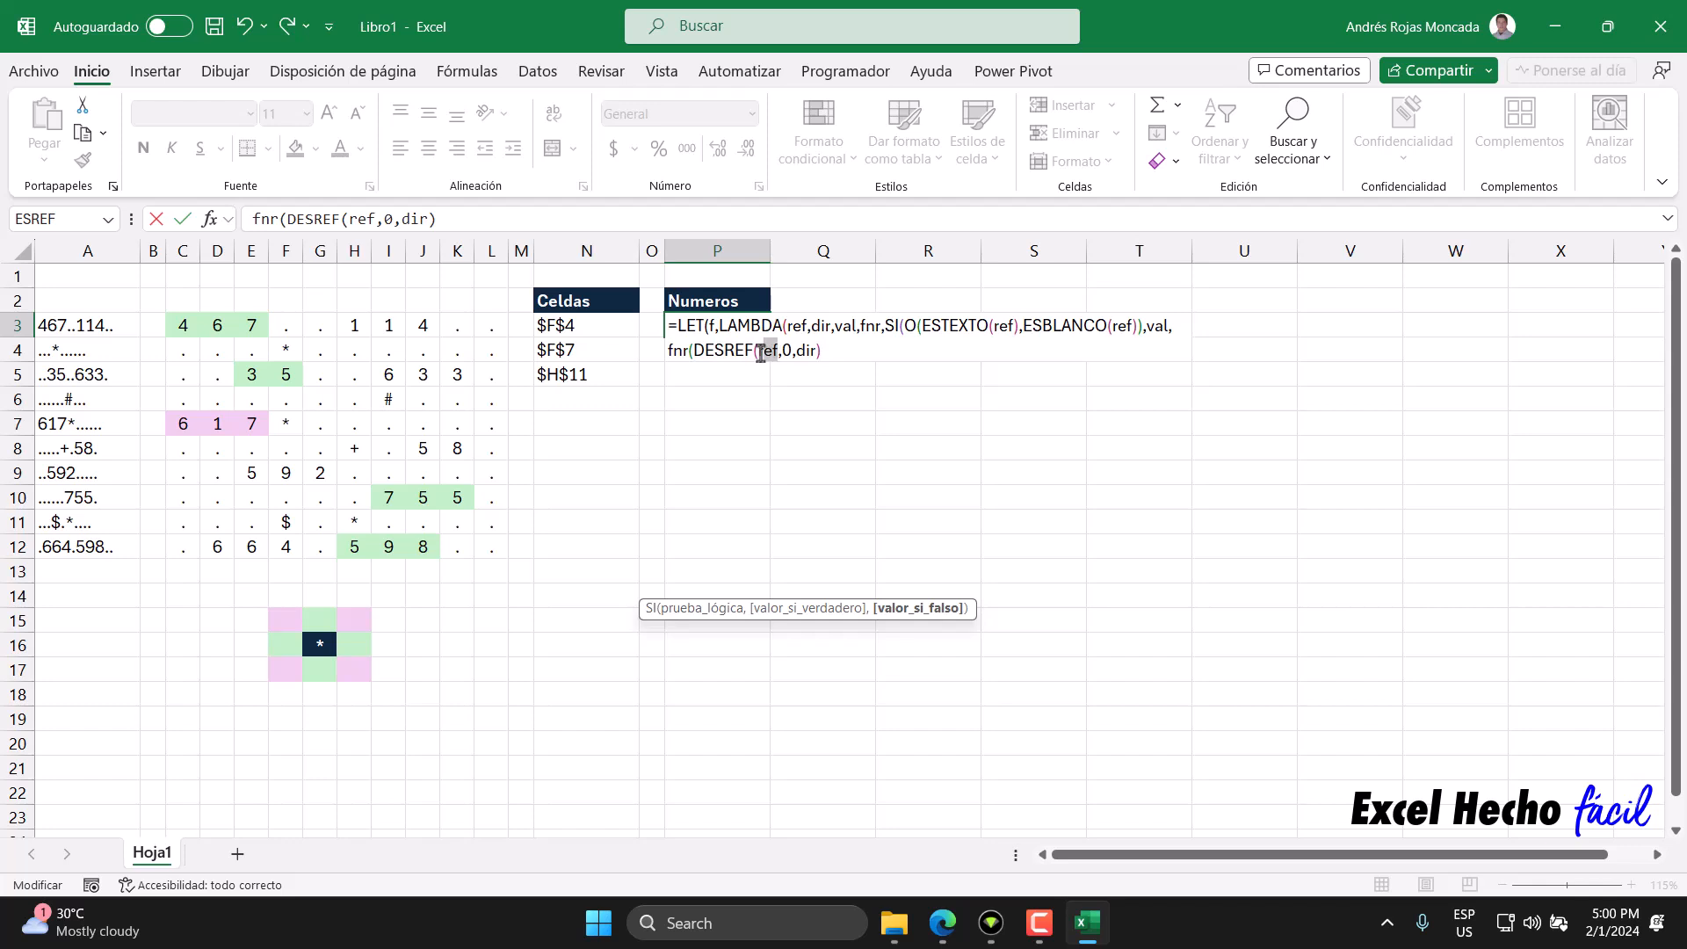
double_click(798, 327)
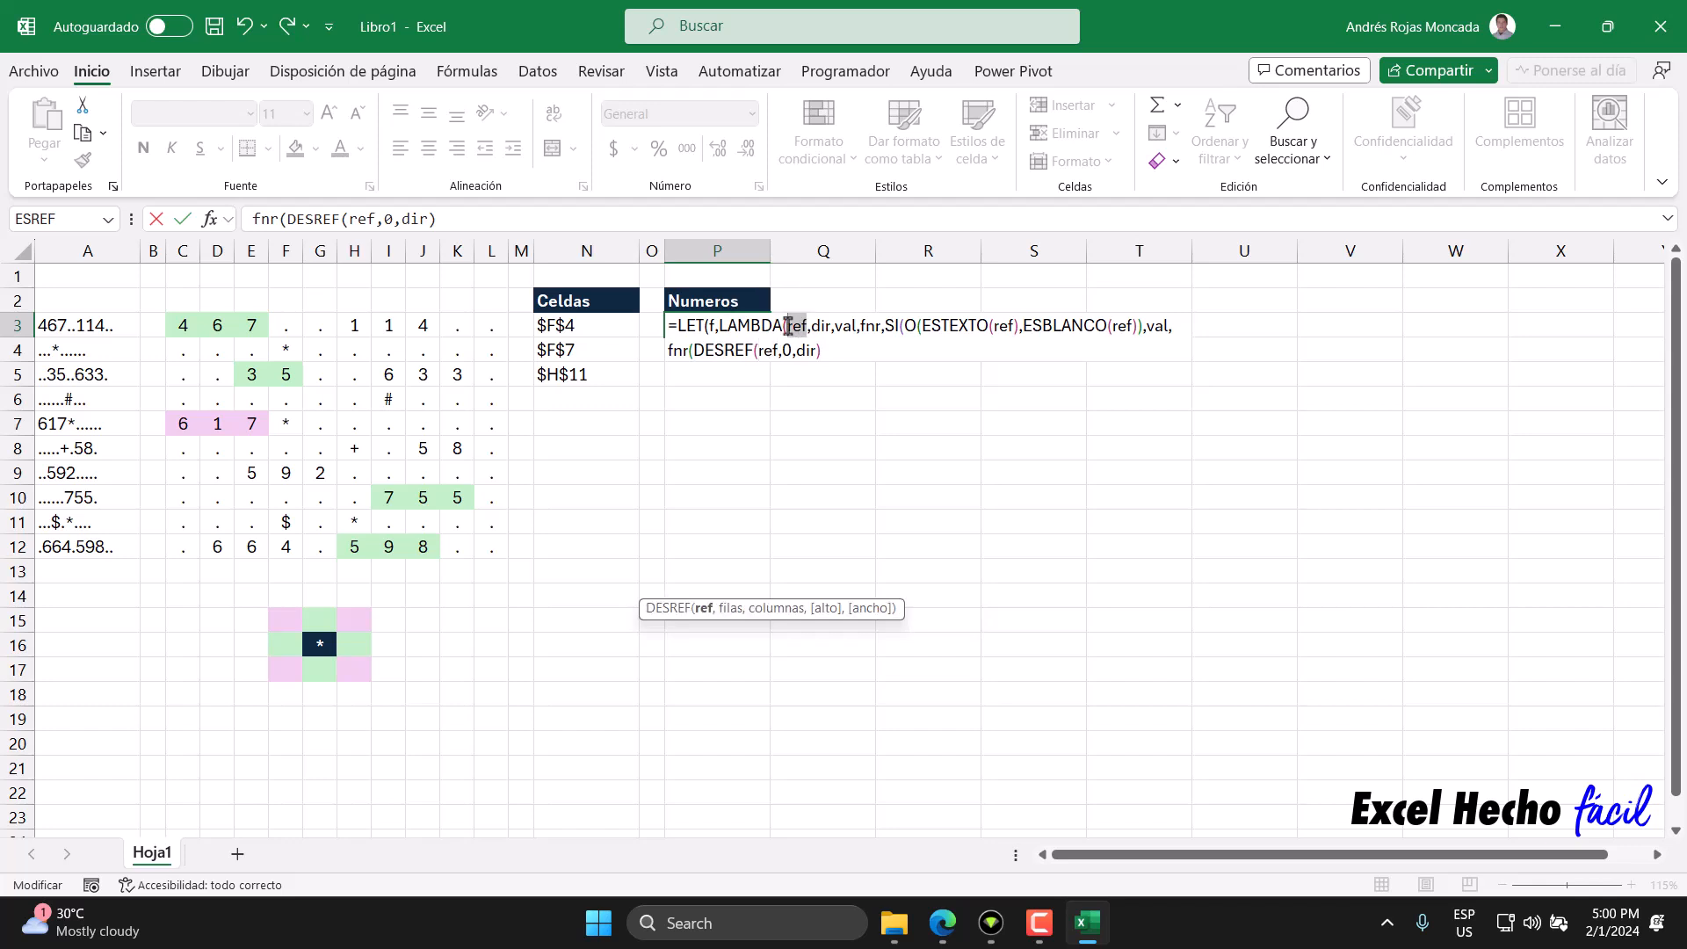
double_click(788, 350)
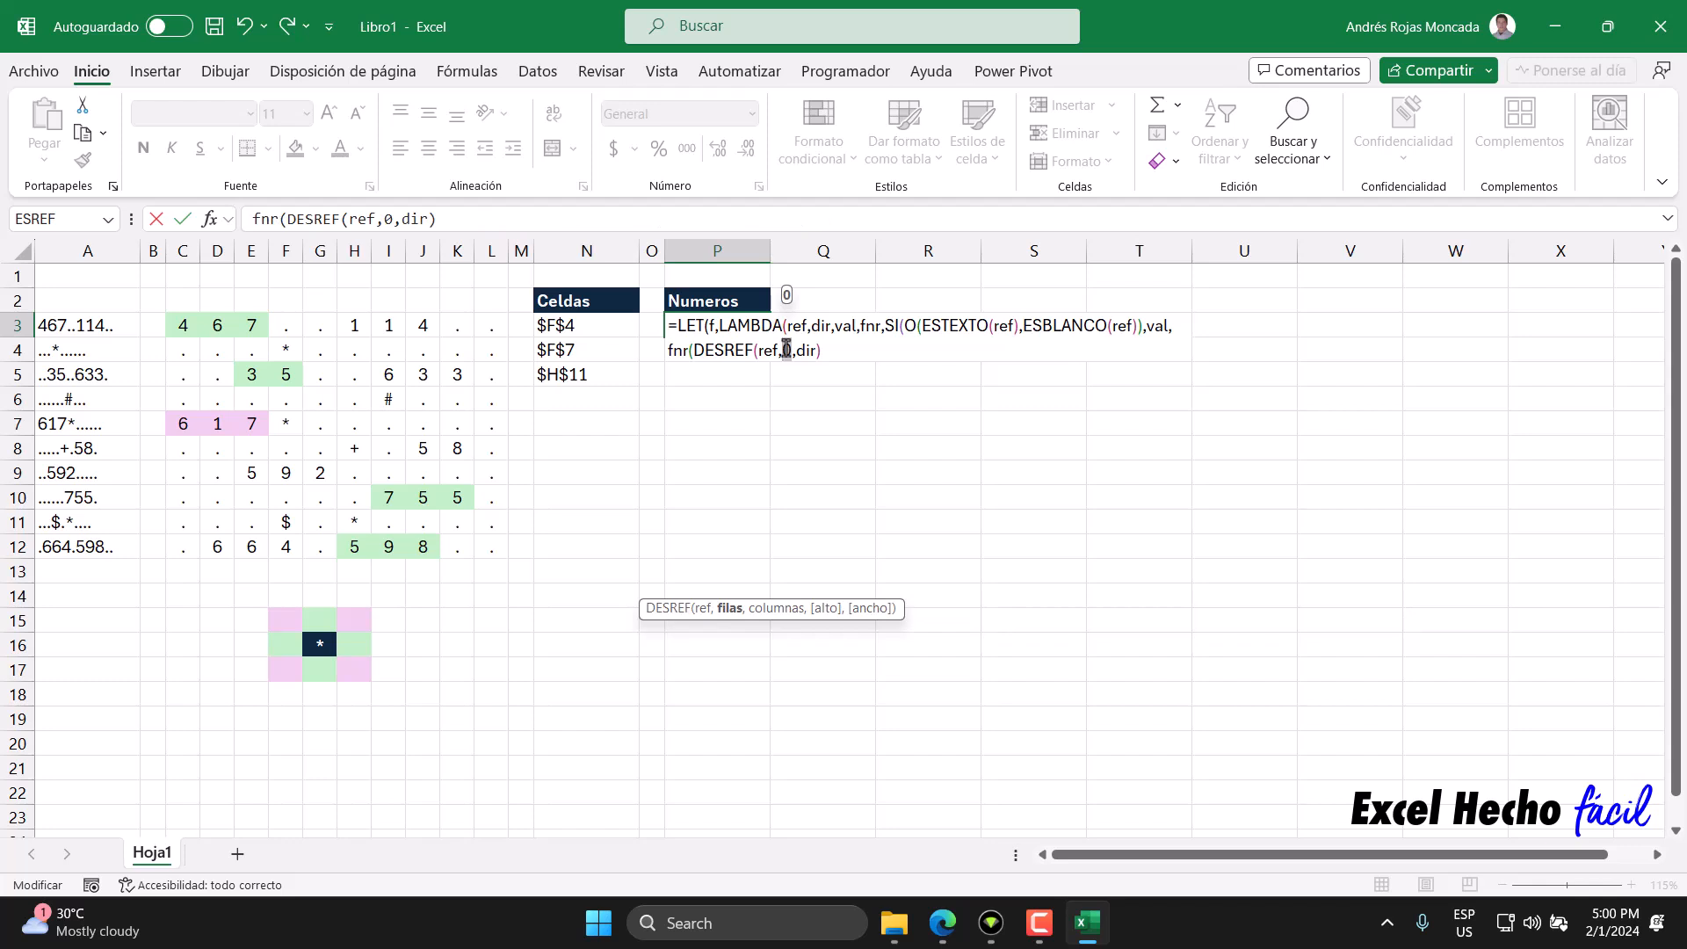
double_click(807, 350)
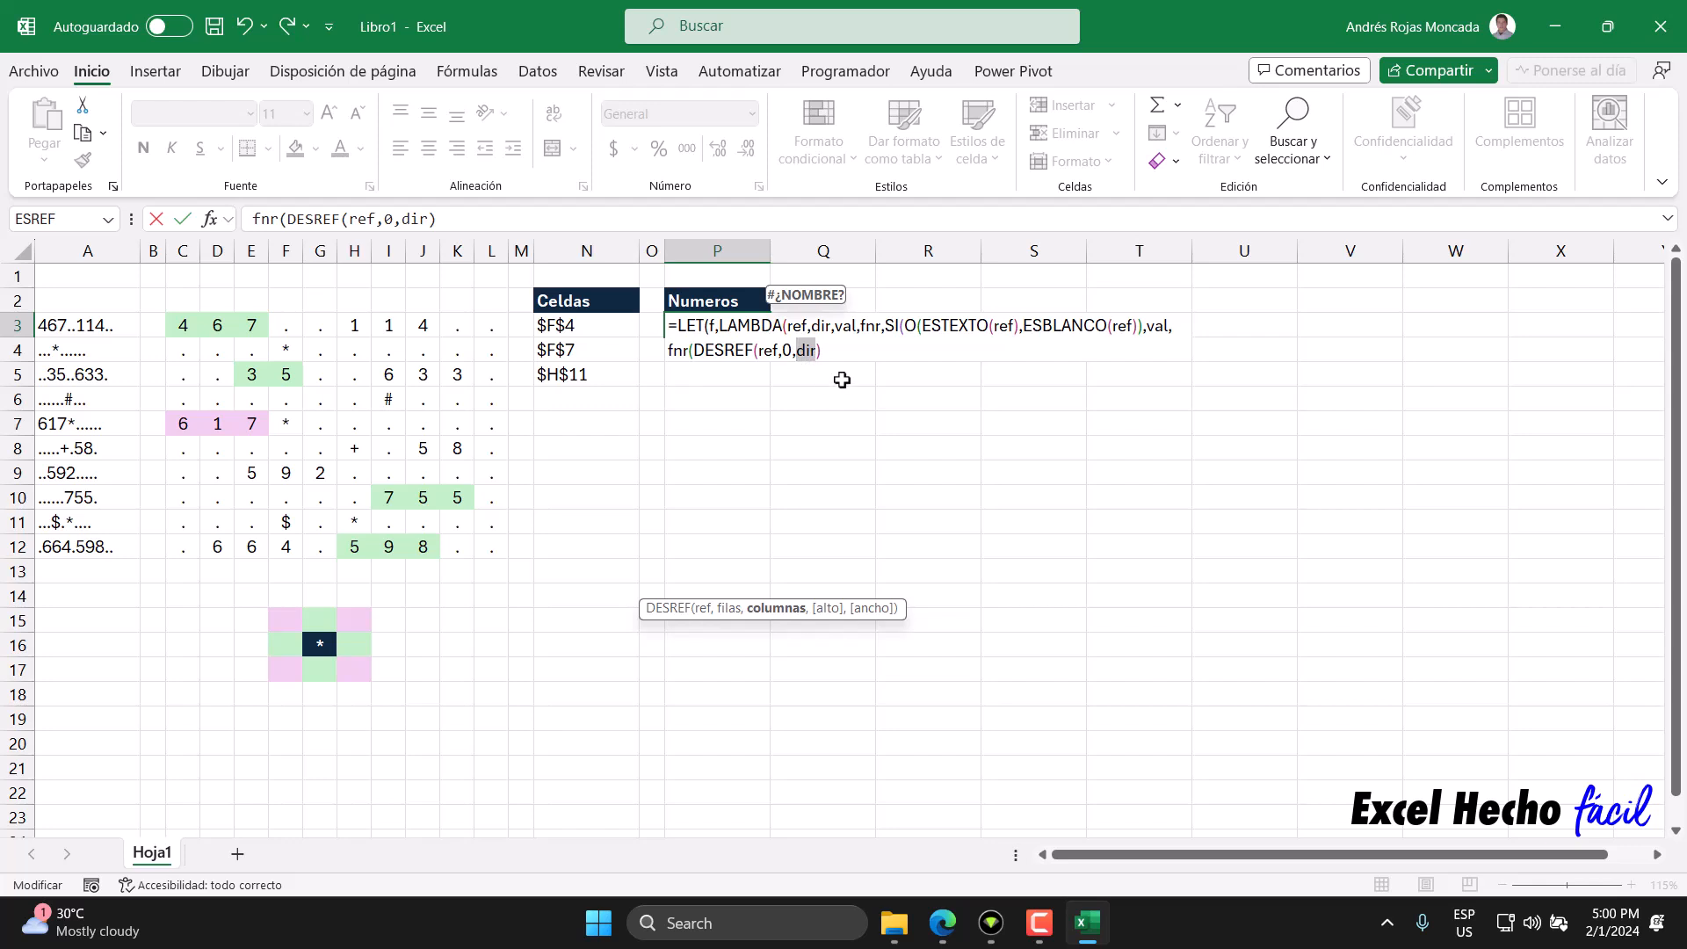
left_click_drag(828, 349, 700, 341)
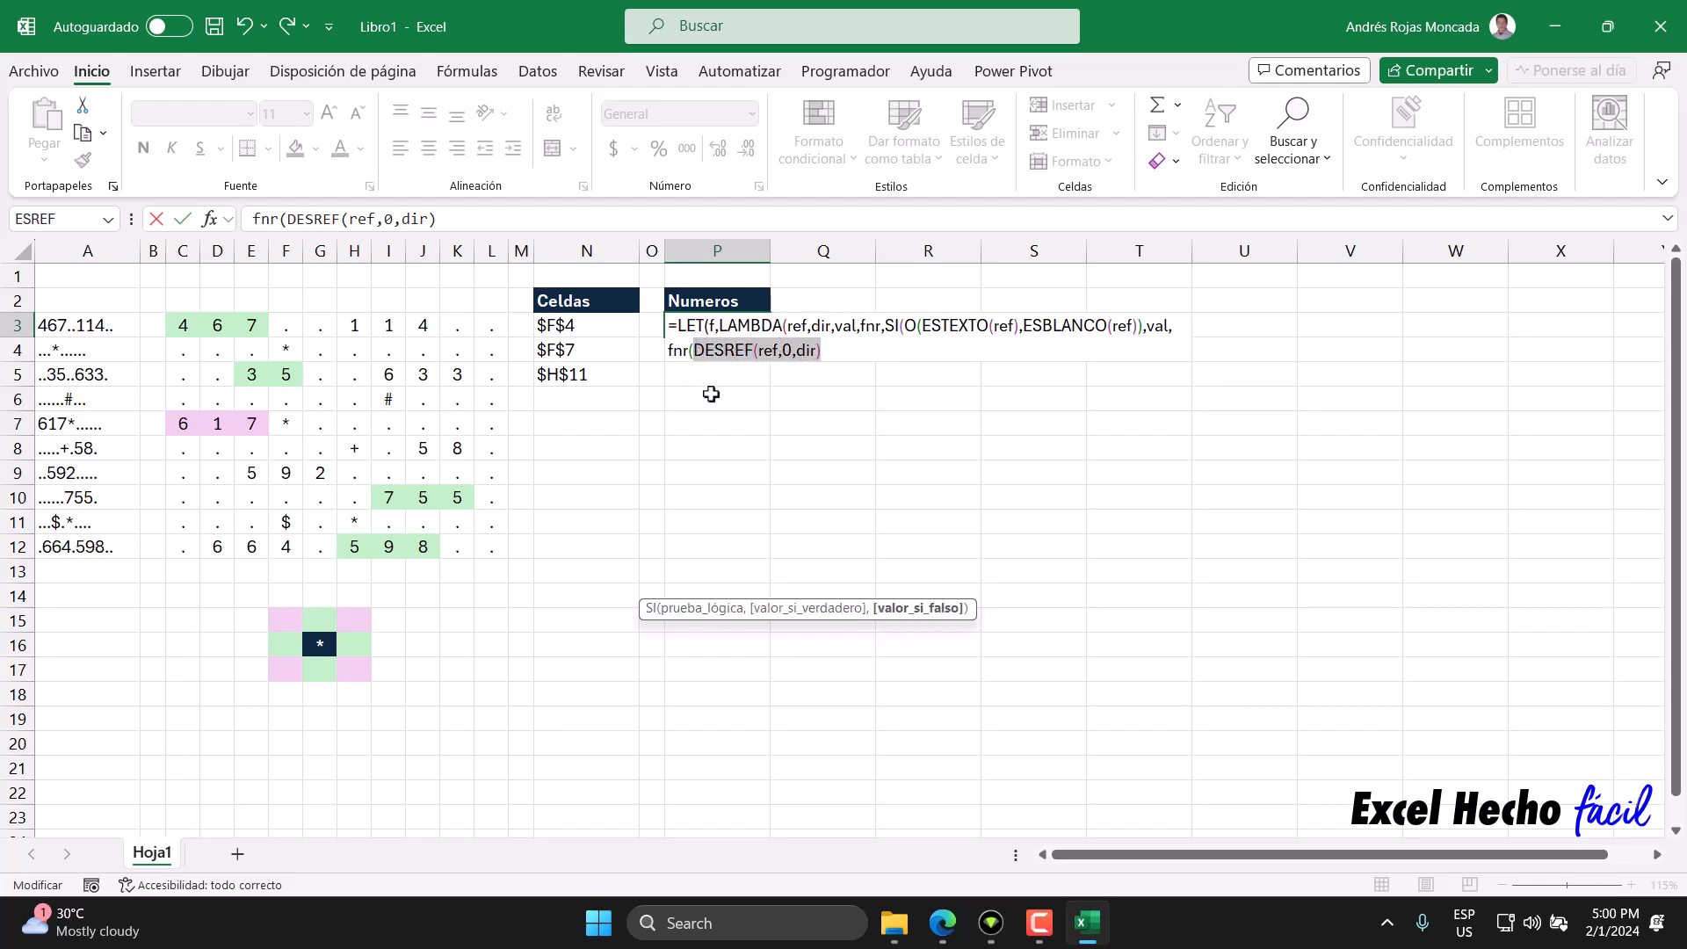
double_click(798, 326)
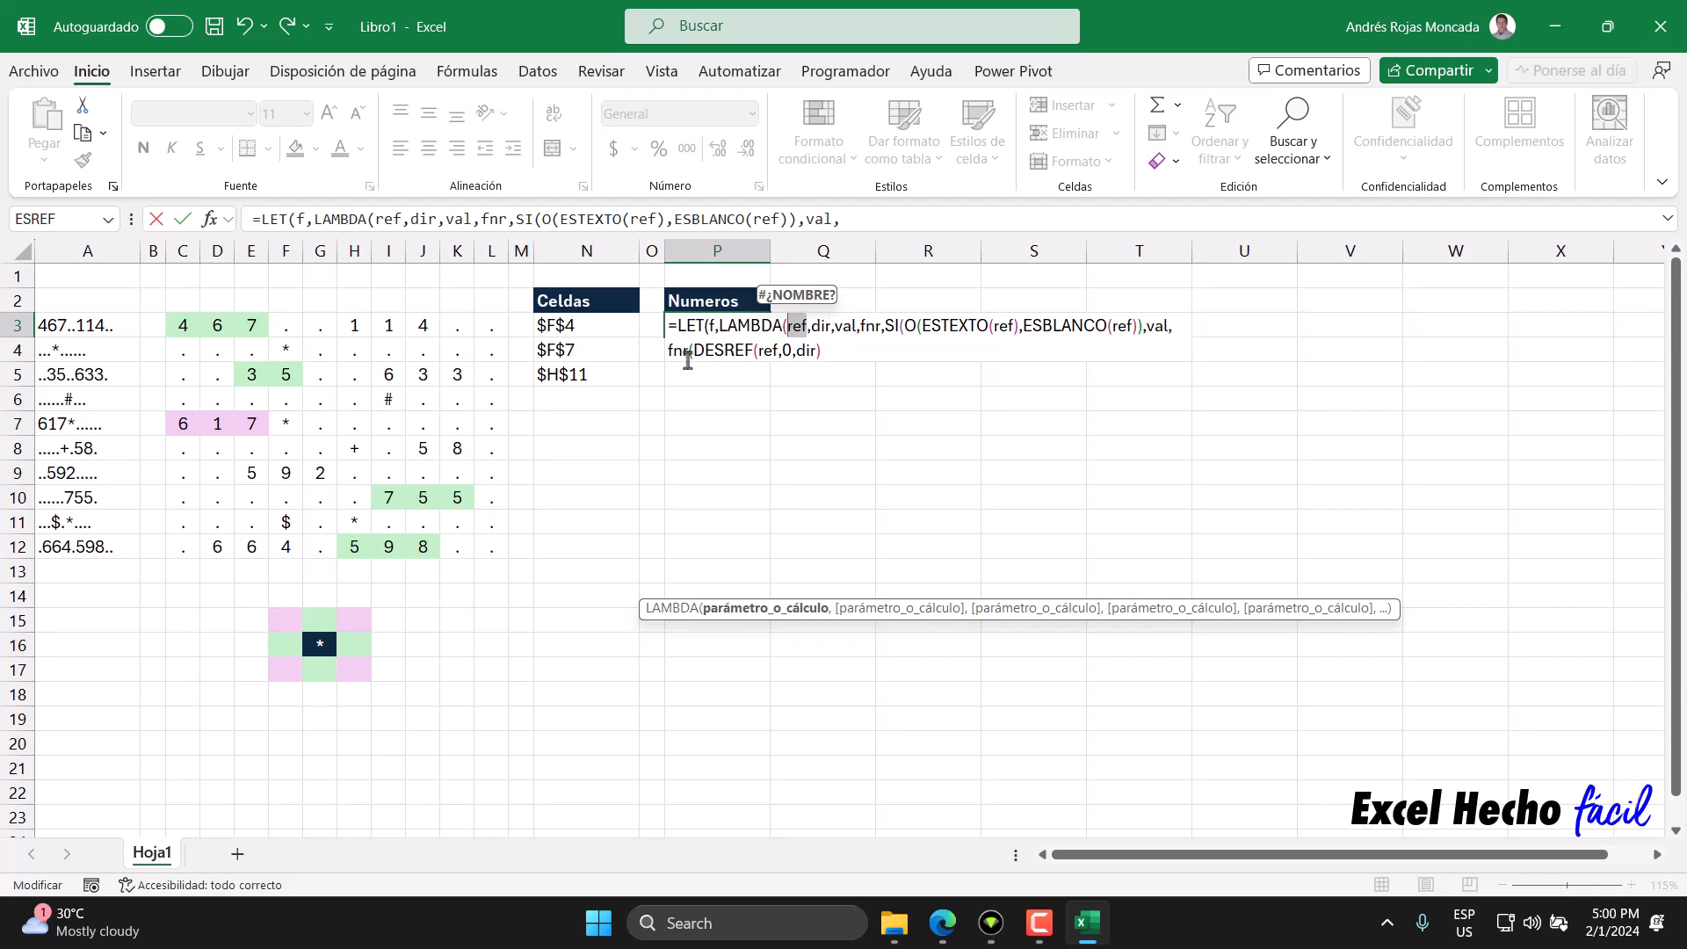
left_click(826, 351)
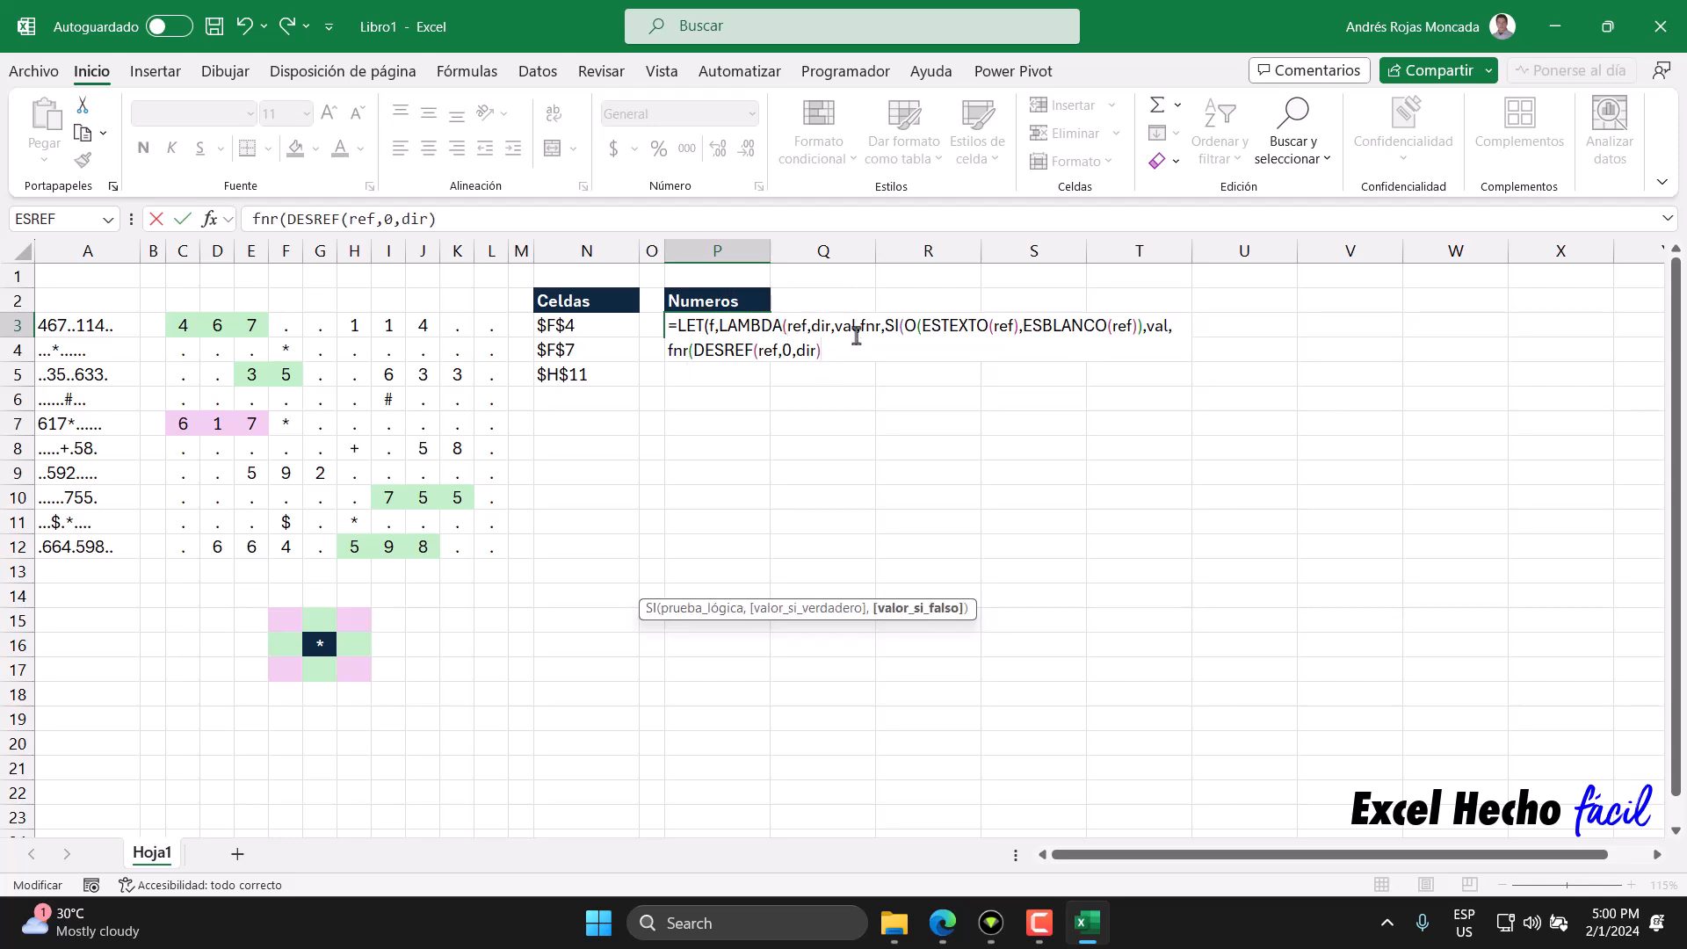
Add dir as the second argument of the recursive fnr call, followed by a separator.
type(",")
double_click(828, 326)
left_click(834, 353)
type("dir")
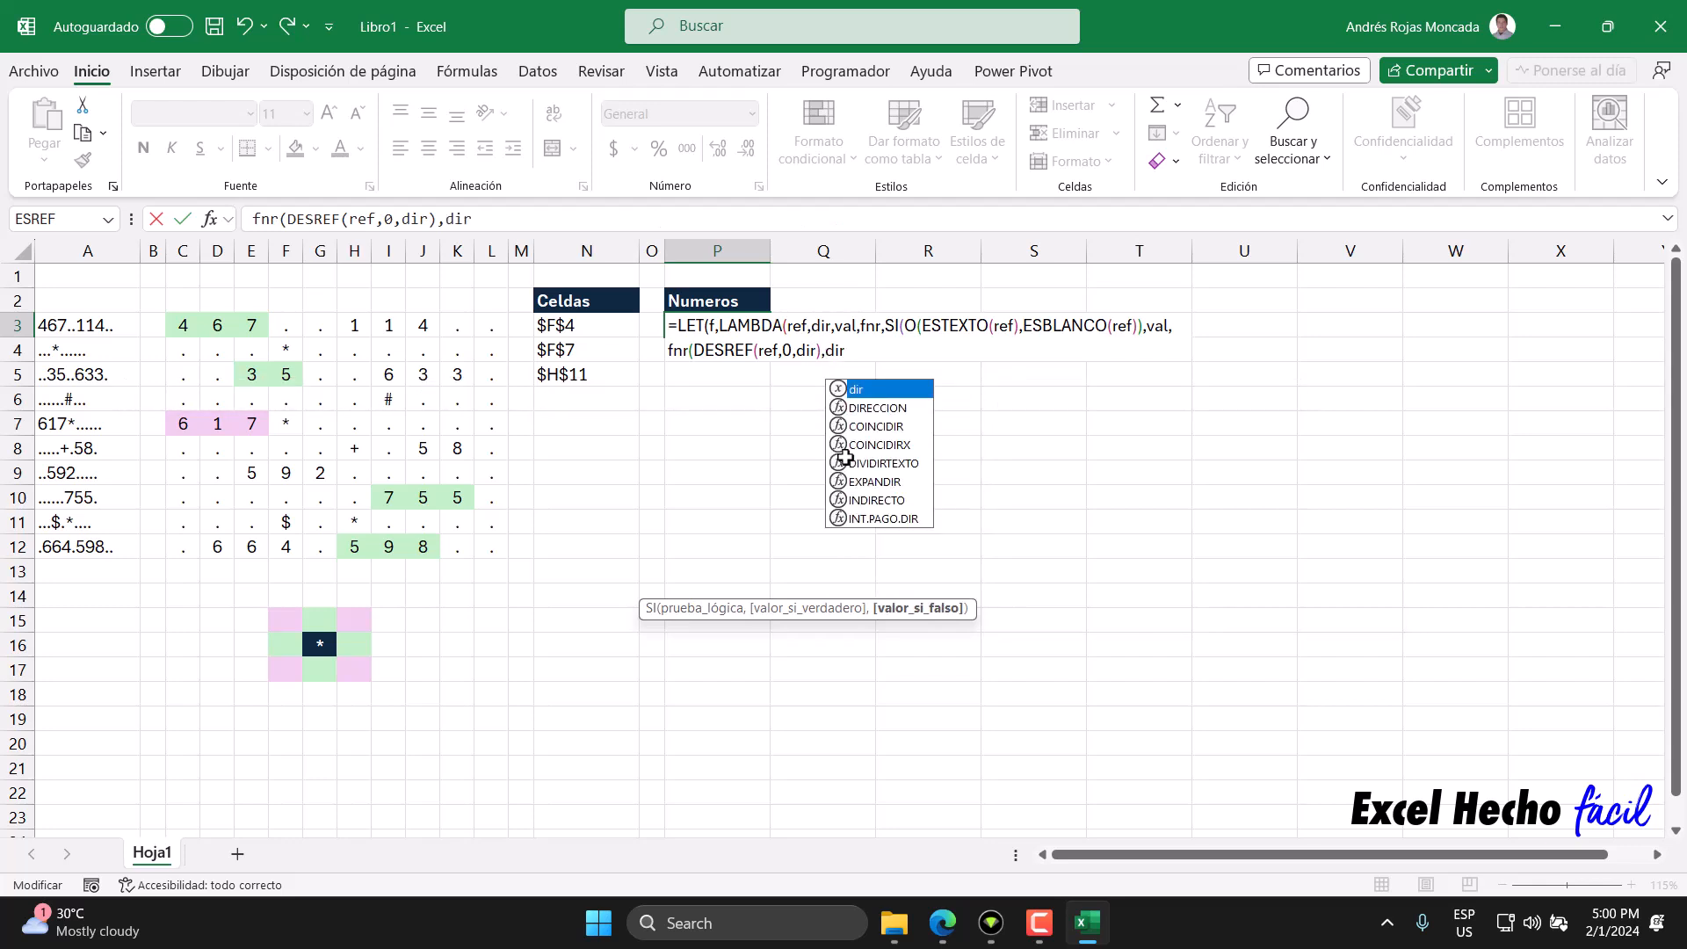
type(",")
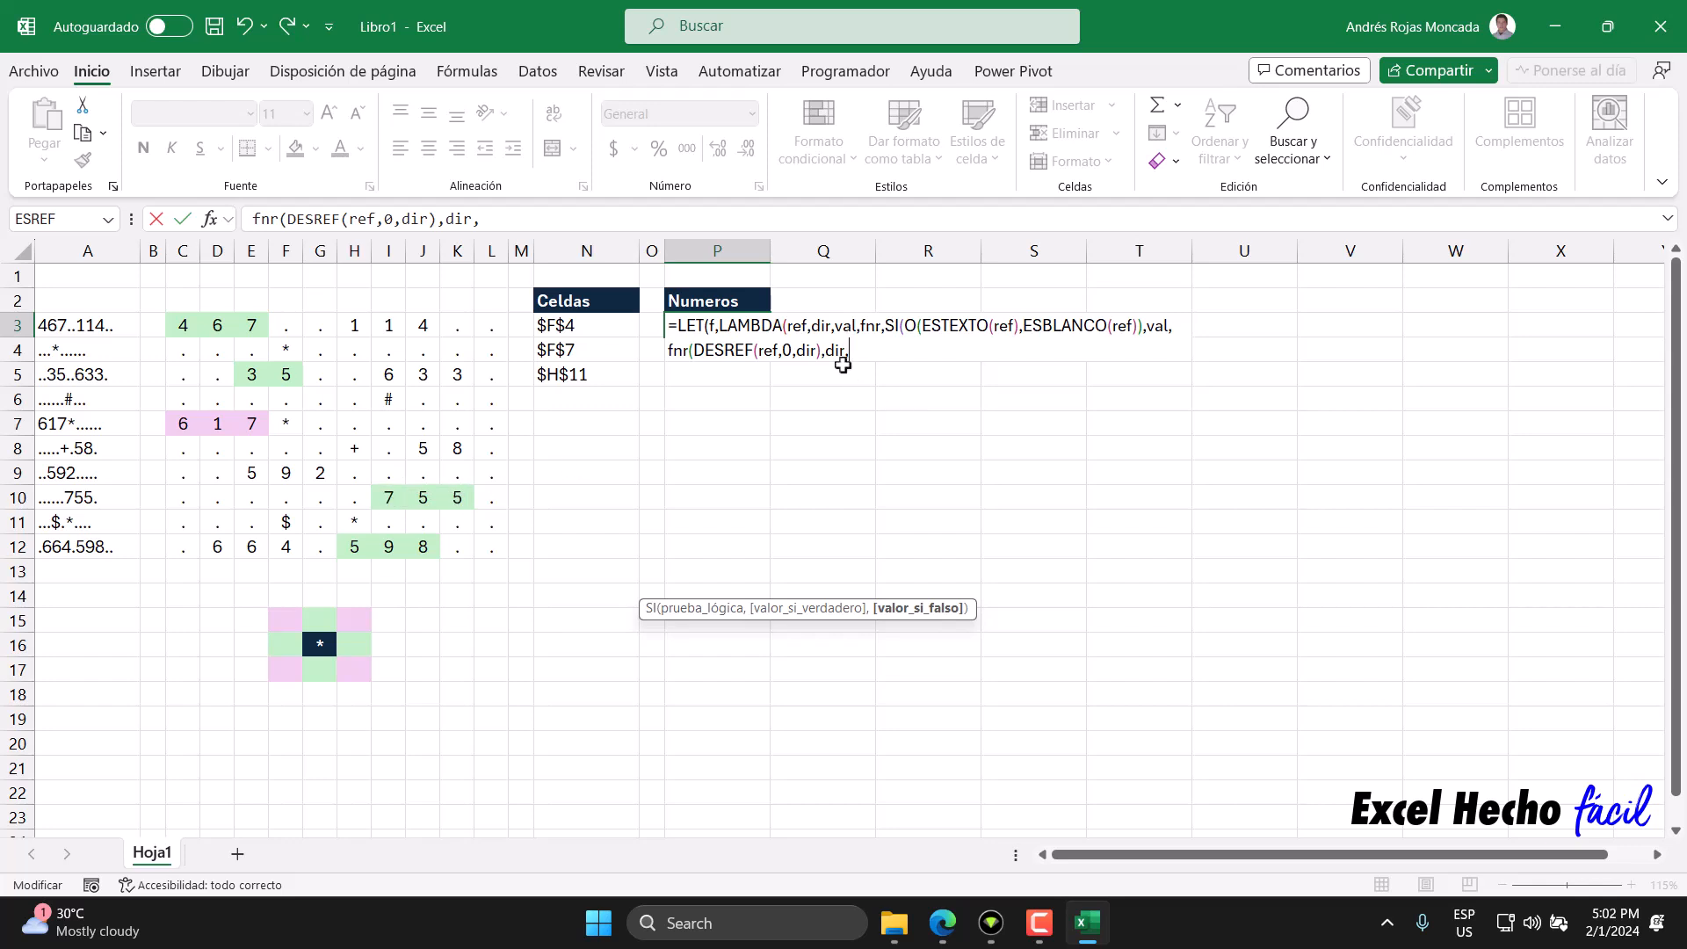
Start the fnr call's third argument, for val, with a nested SI function whose logical test is dir=1.
left_click_drag(835, 328, 854, 327)
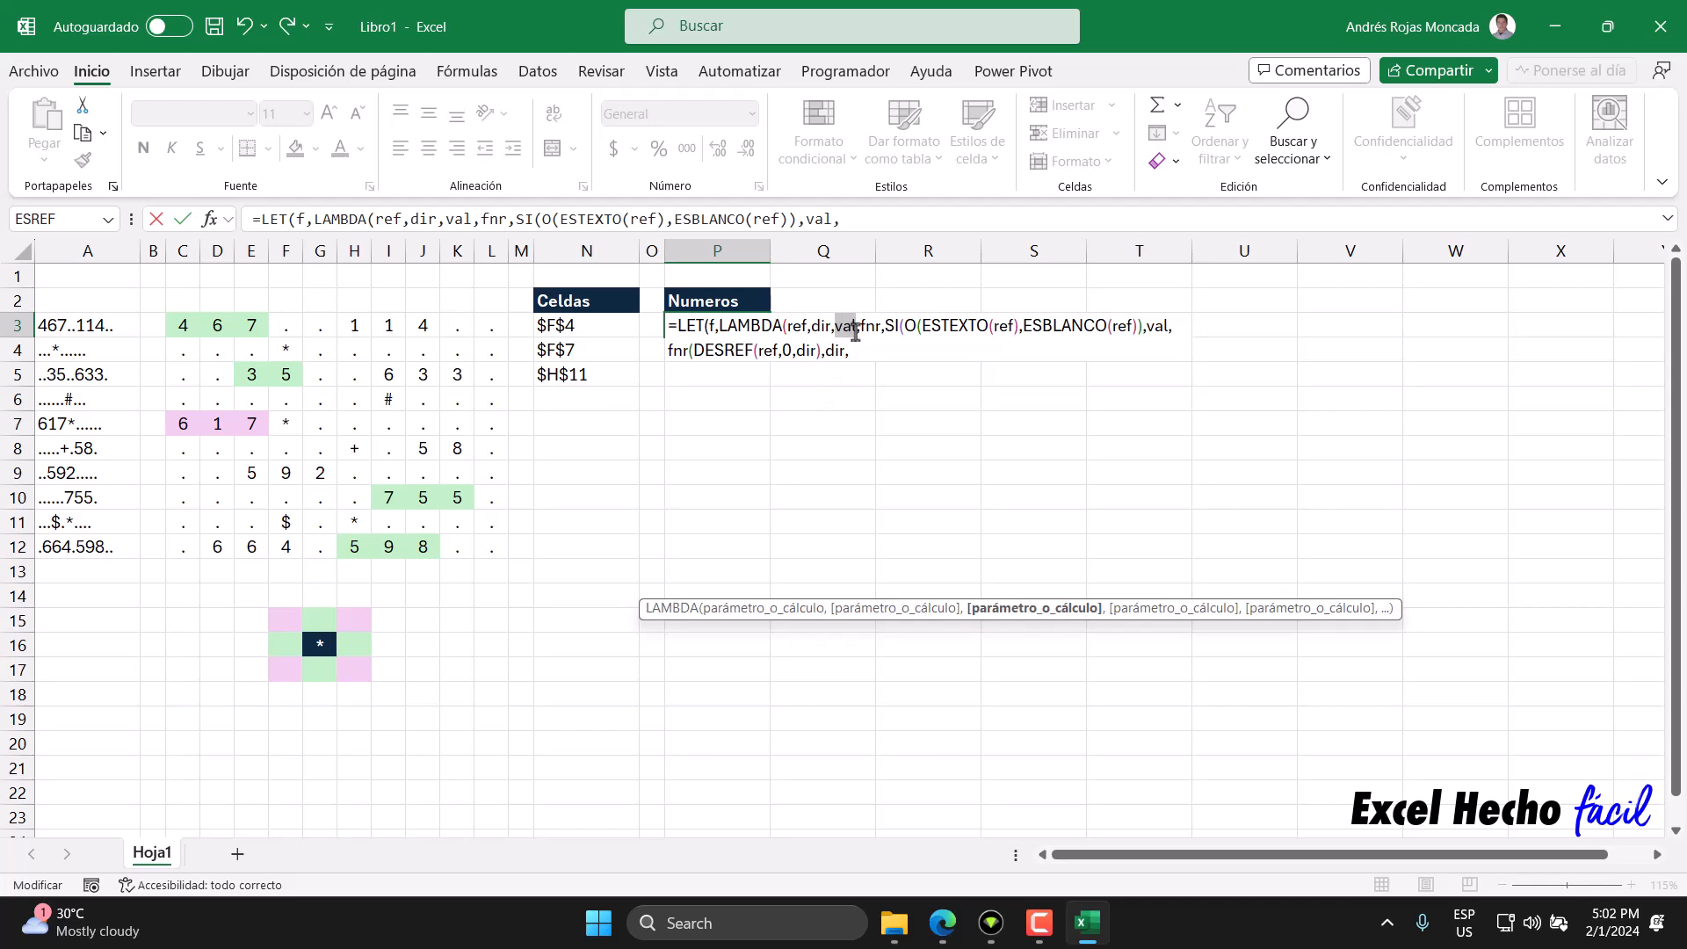
left_click(857, 353)
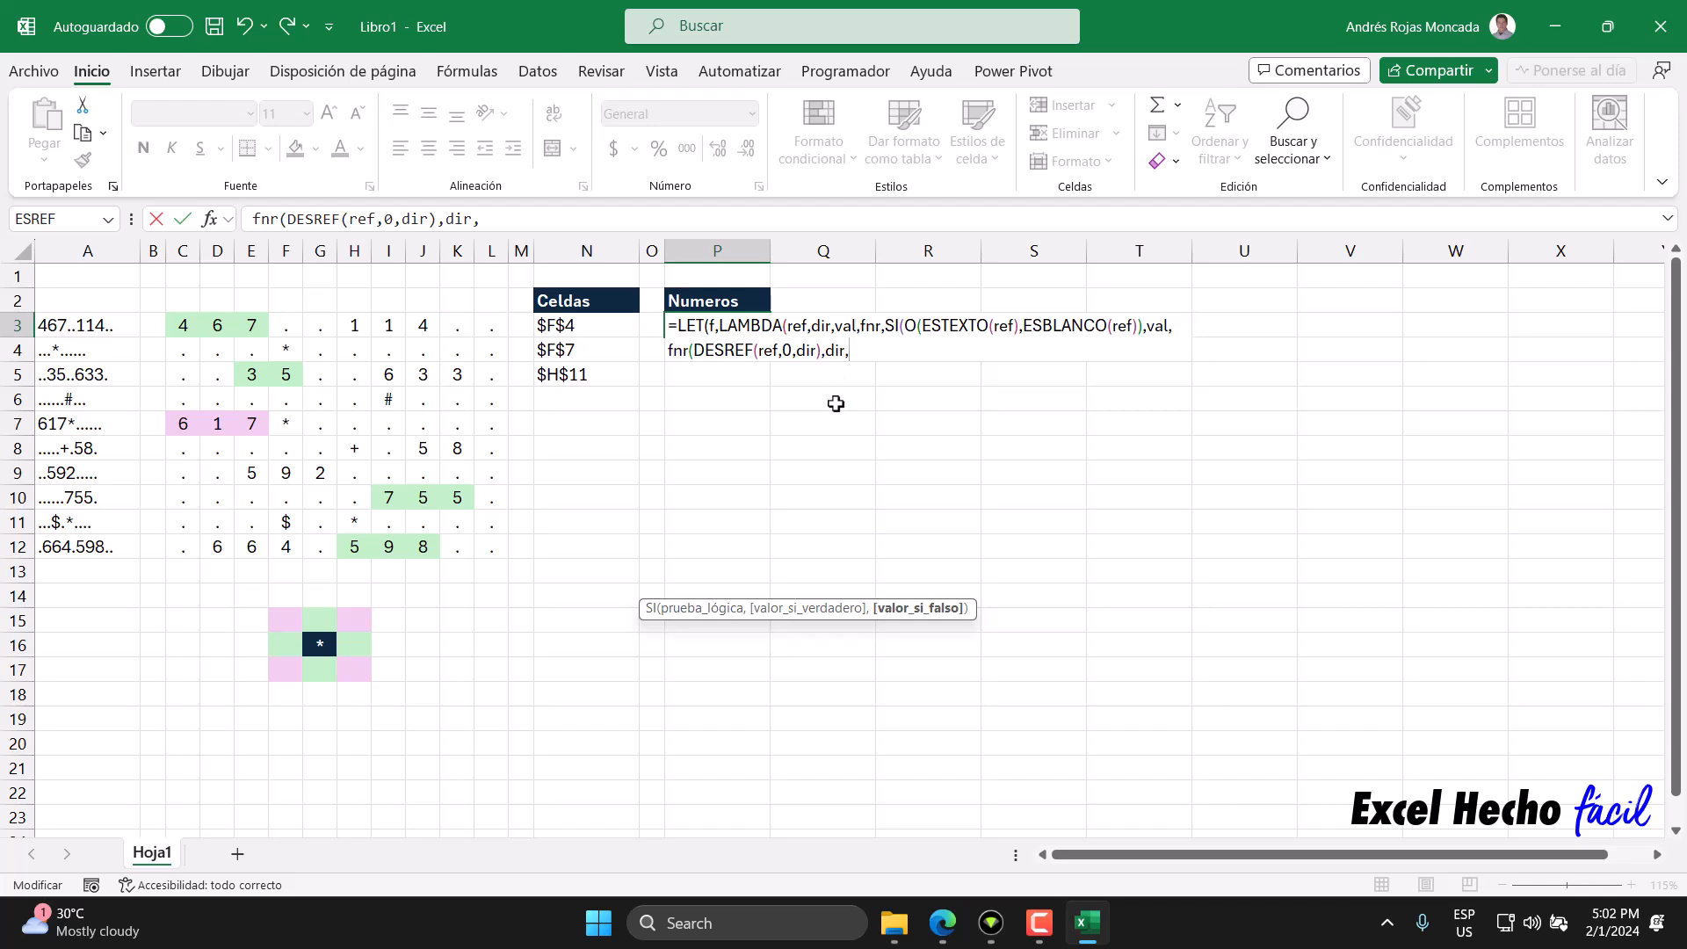
type("SI(")
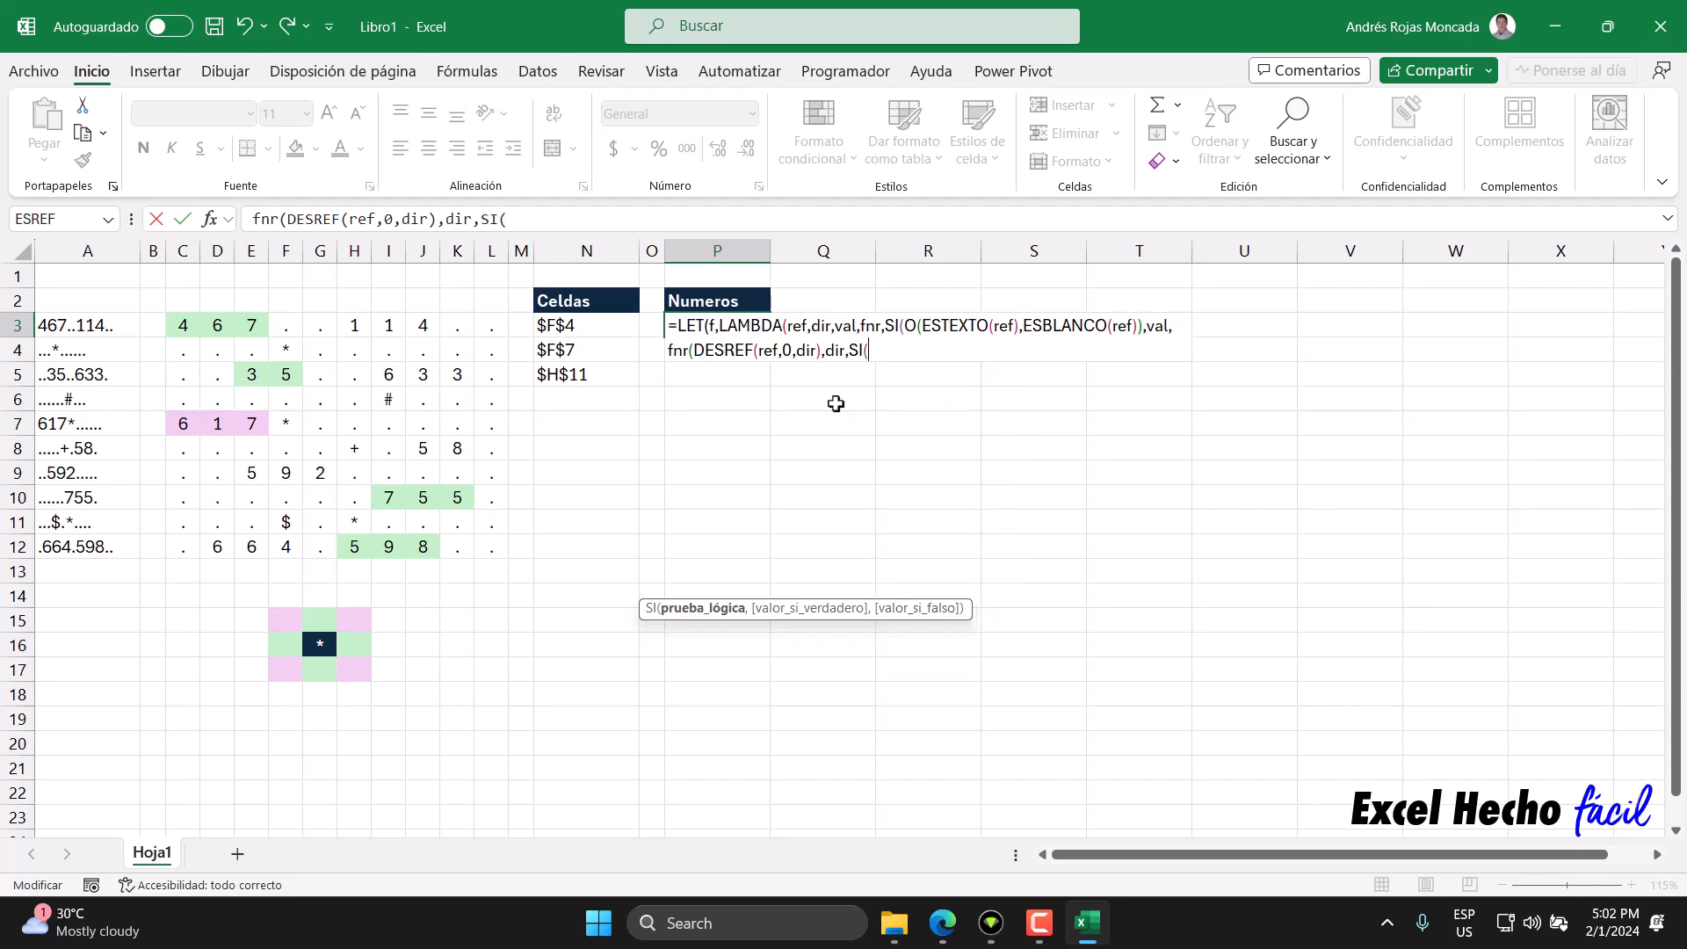
type("di")
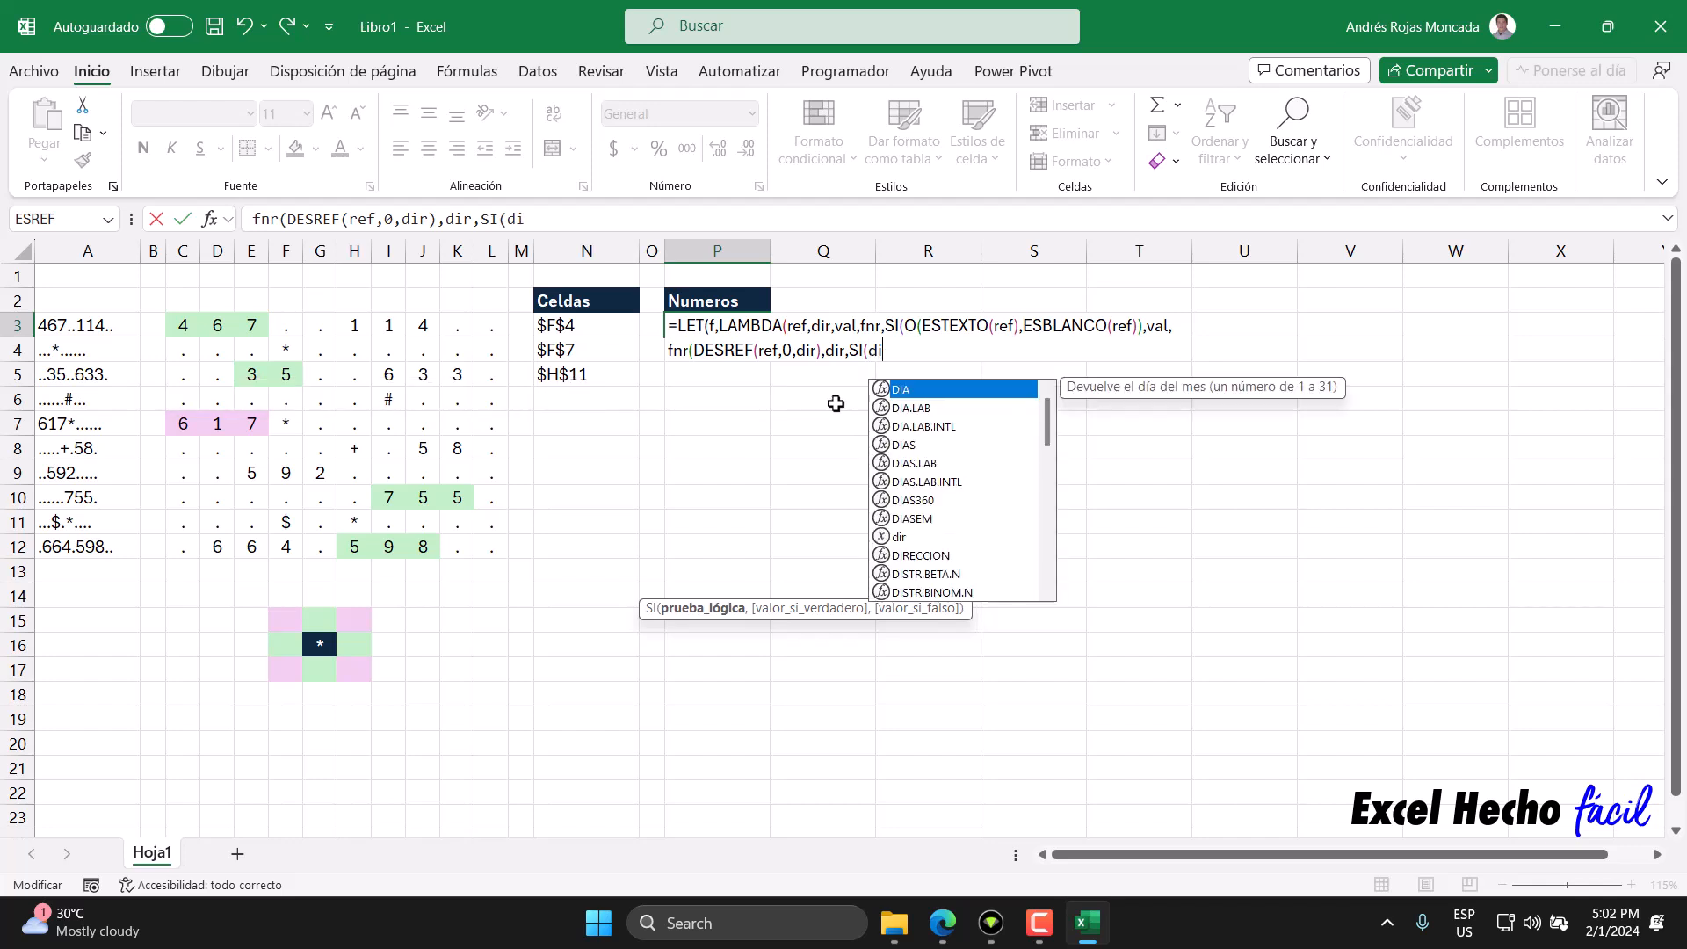
type("r")
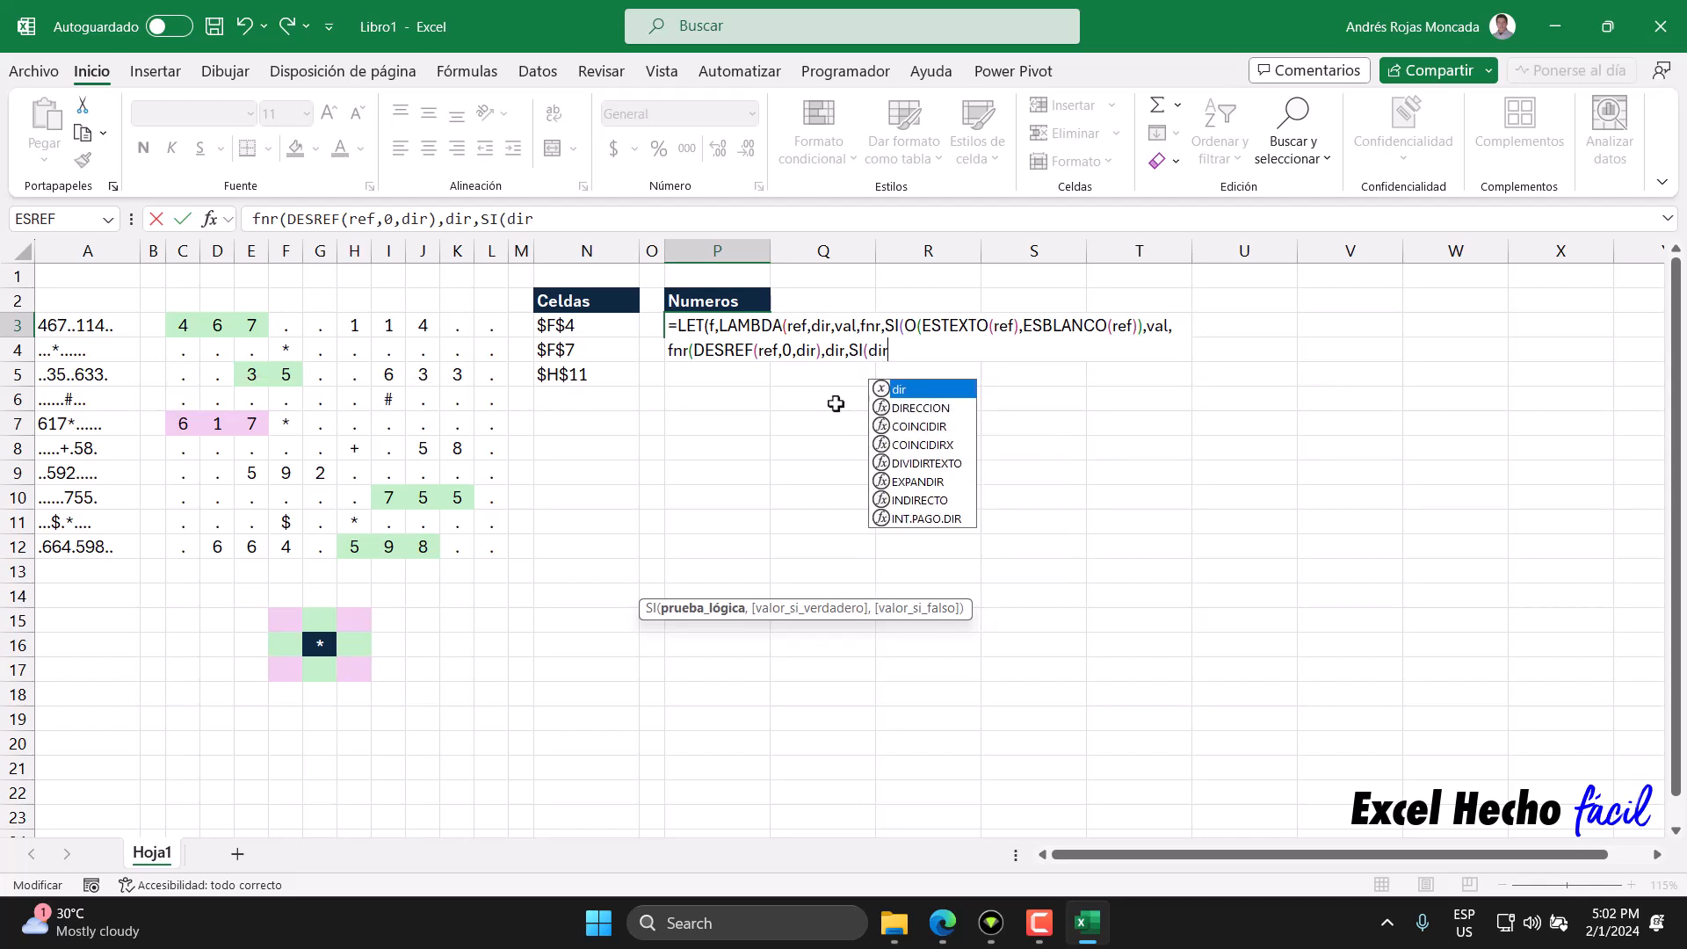
left_click_drag(832, 326, 811, 326)
double_click(835, 349)
left_click(891, 351)
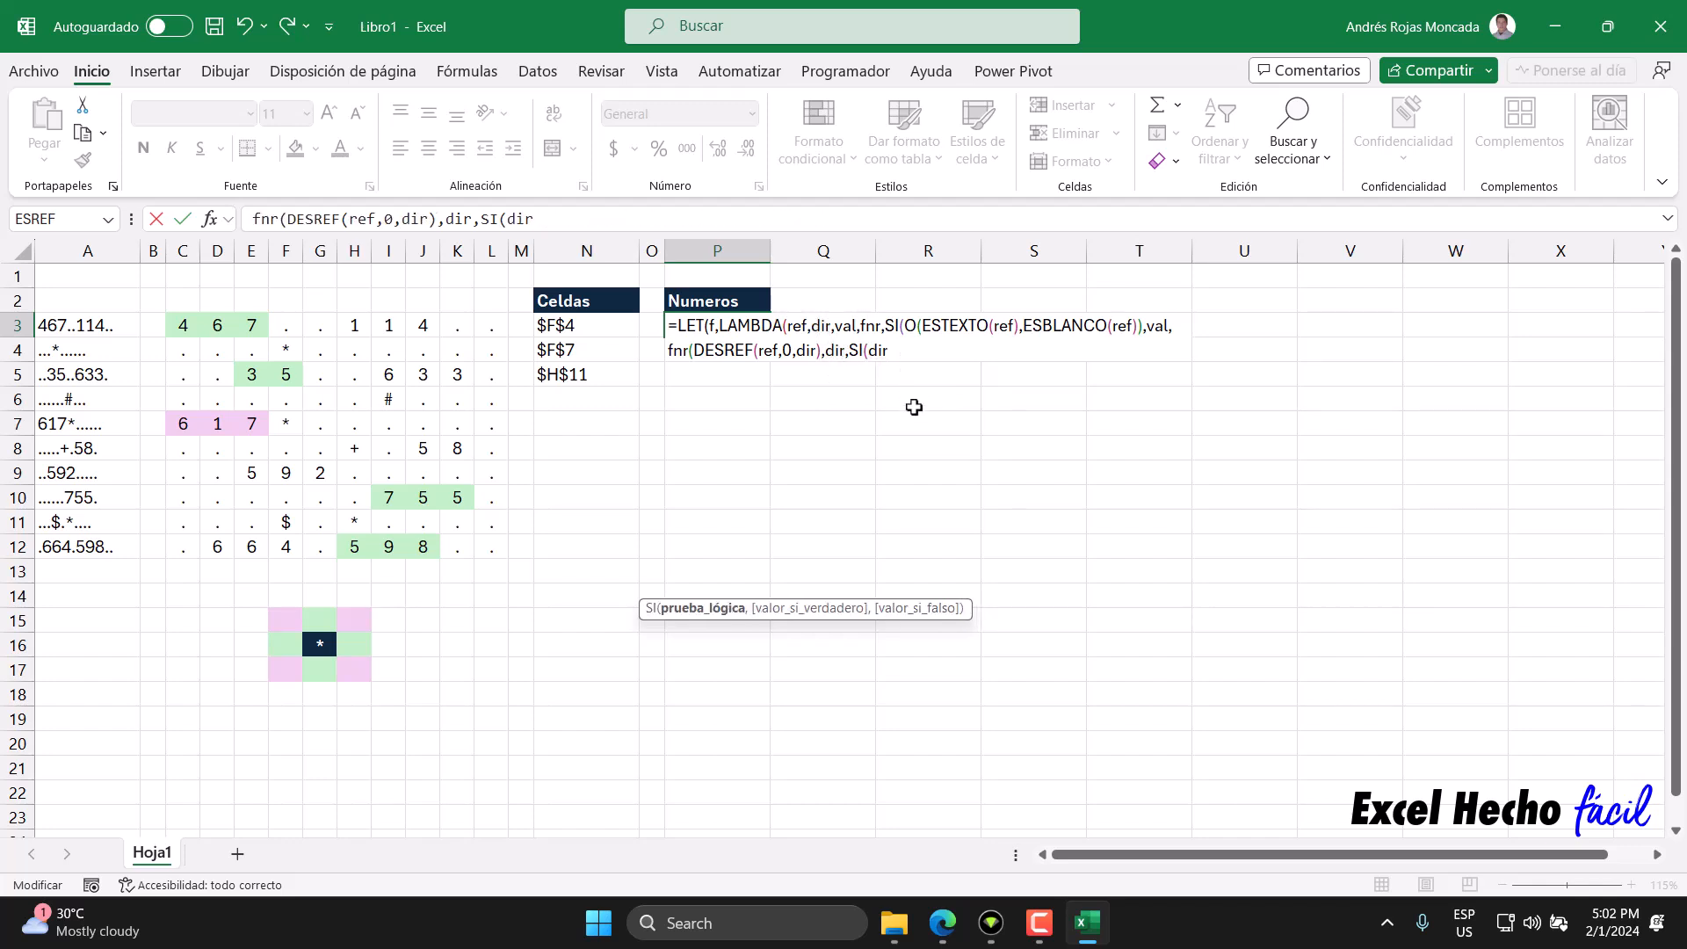
type("=1,")
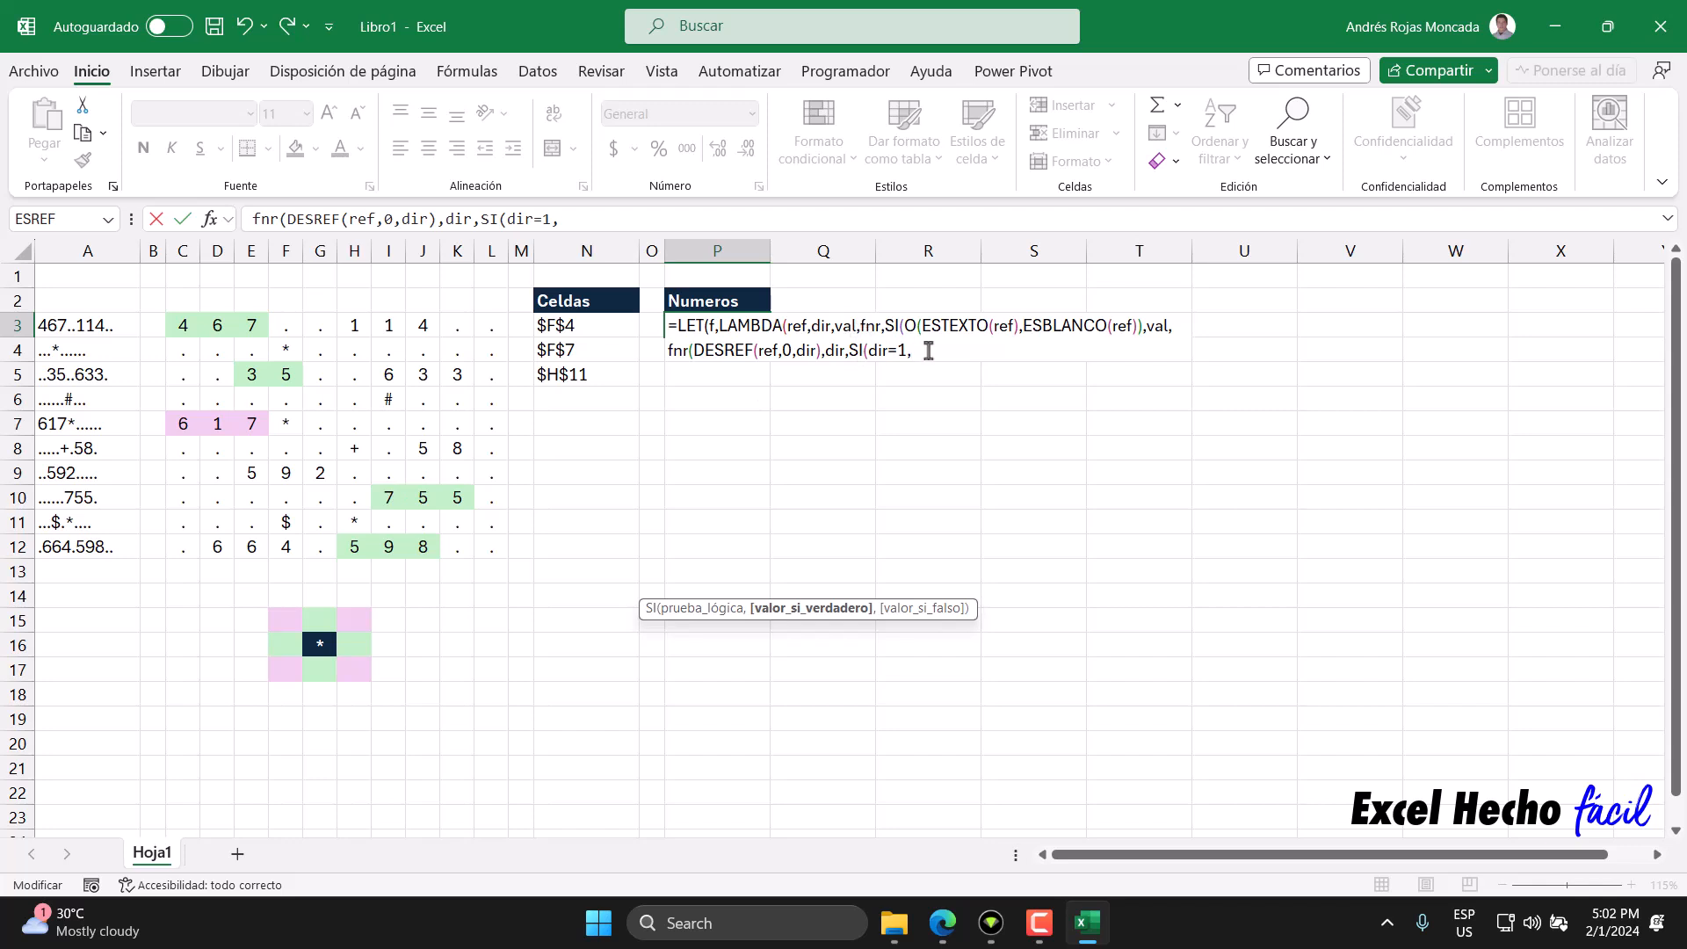
Set the nested SI to return val&ref when dir=1 and ref&val otherwise.
type("val")
type("&re")
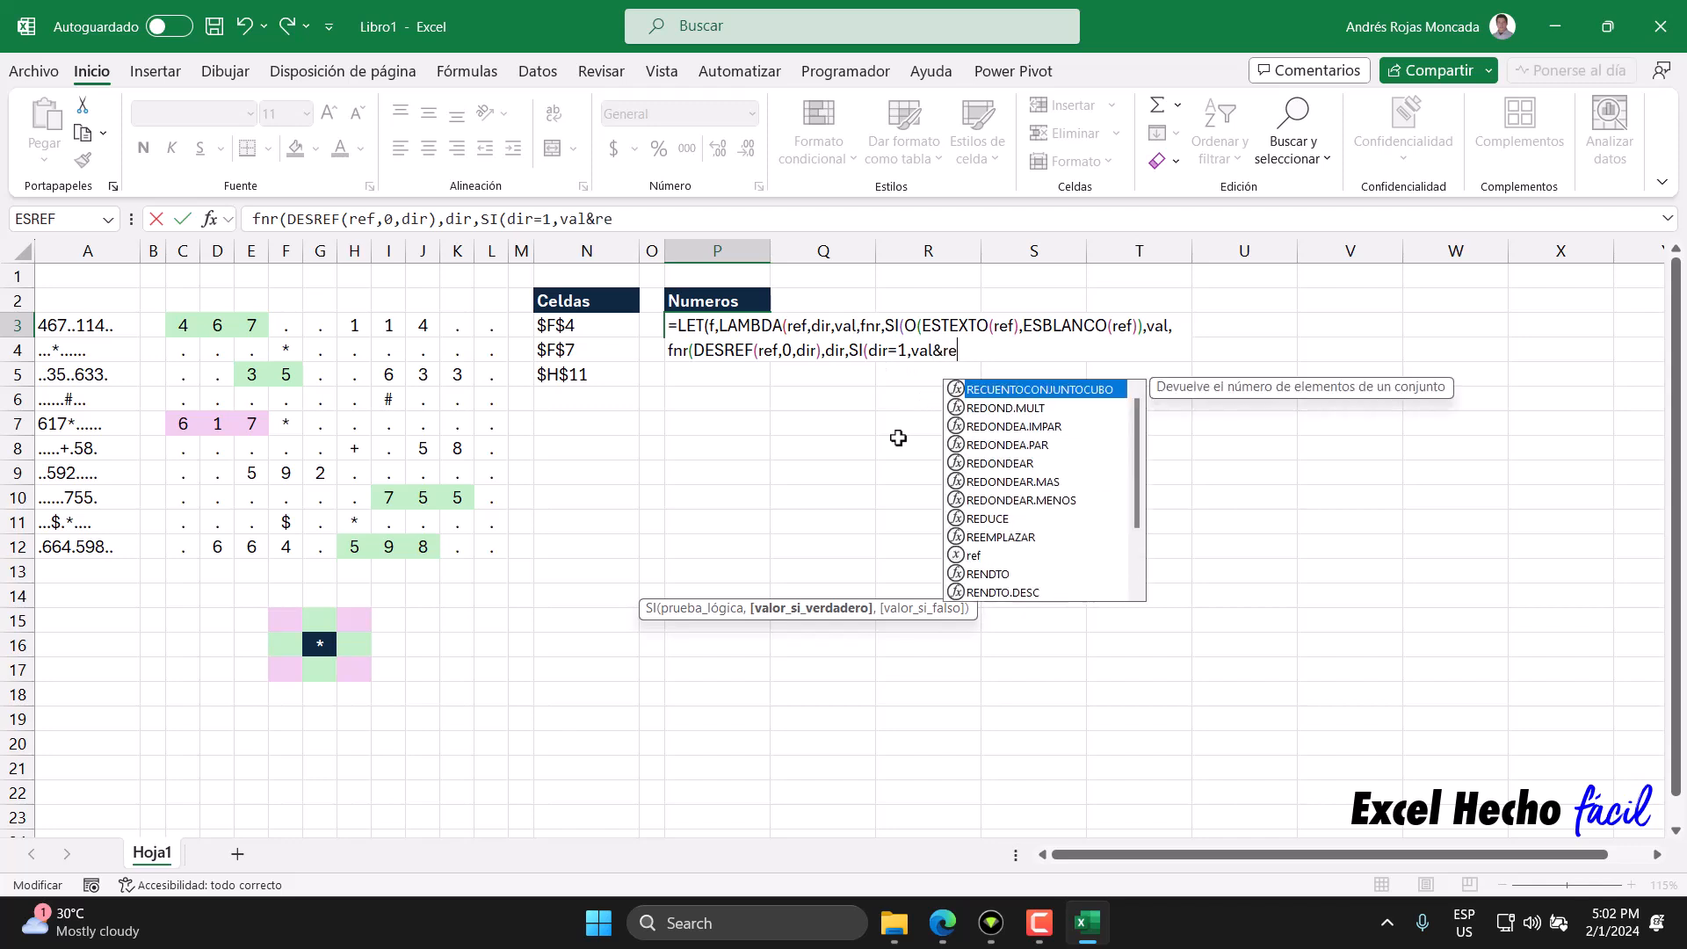
type("f")
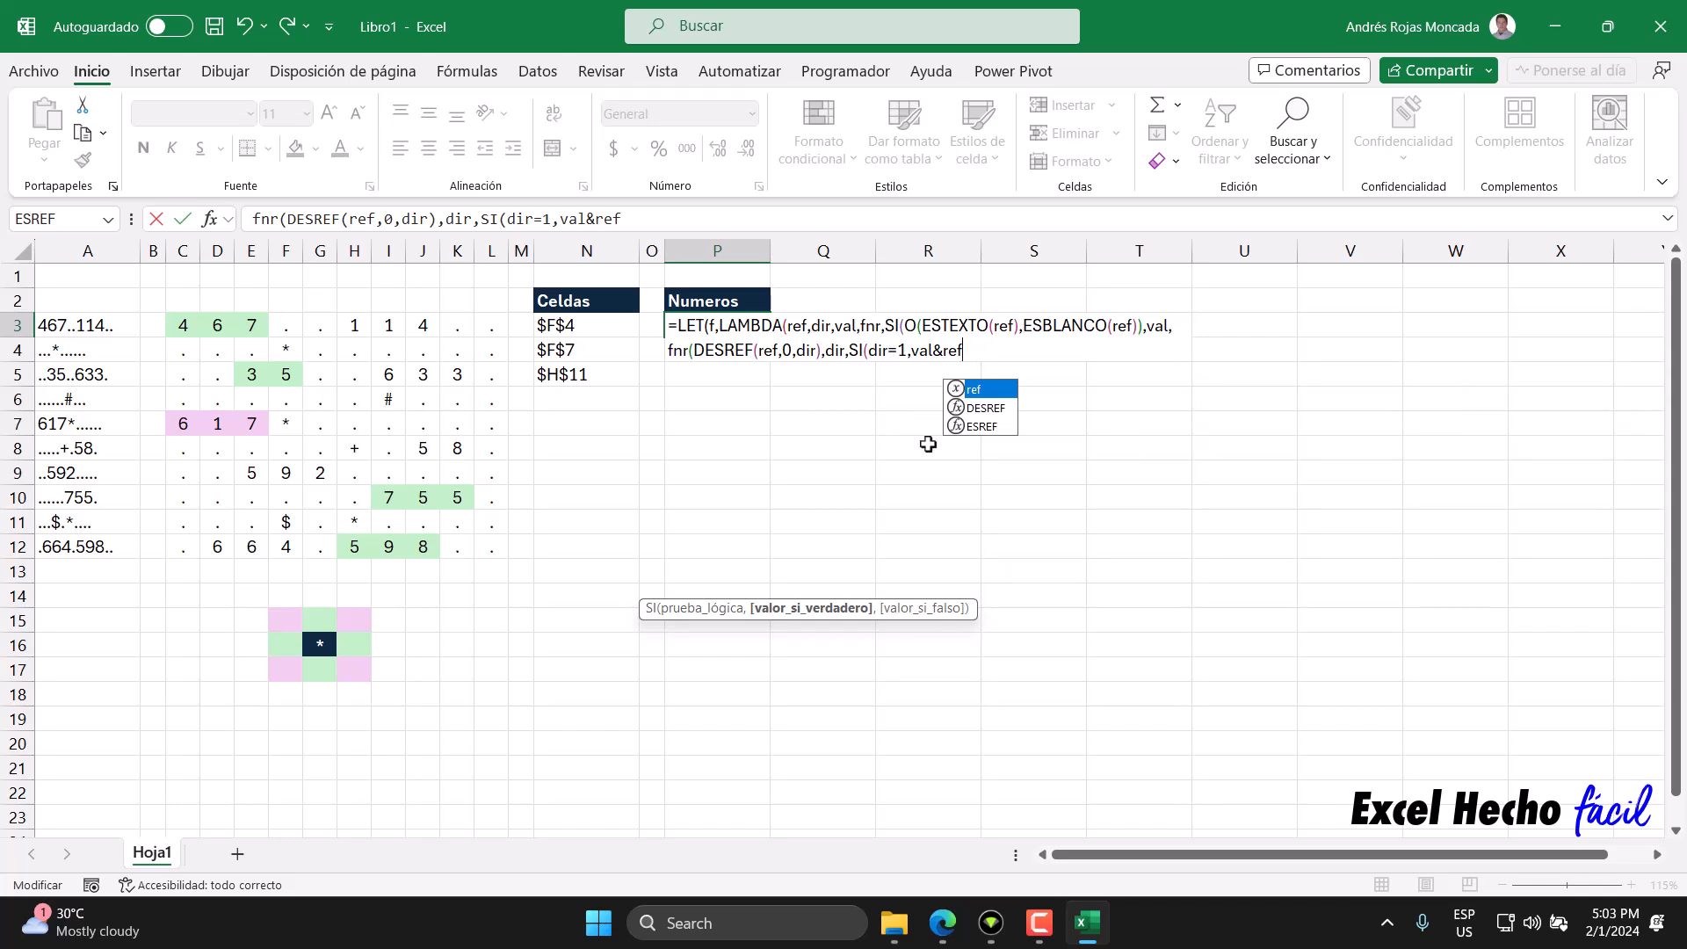
type(",")
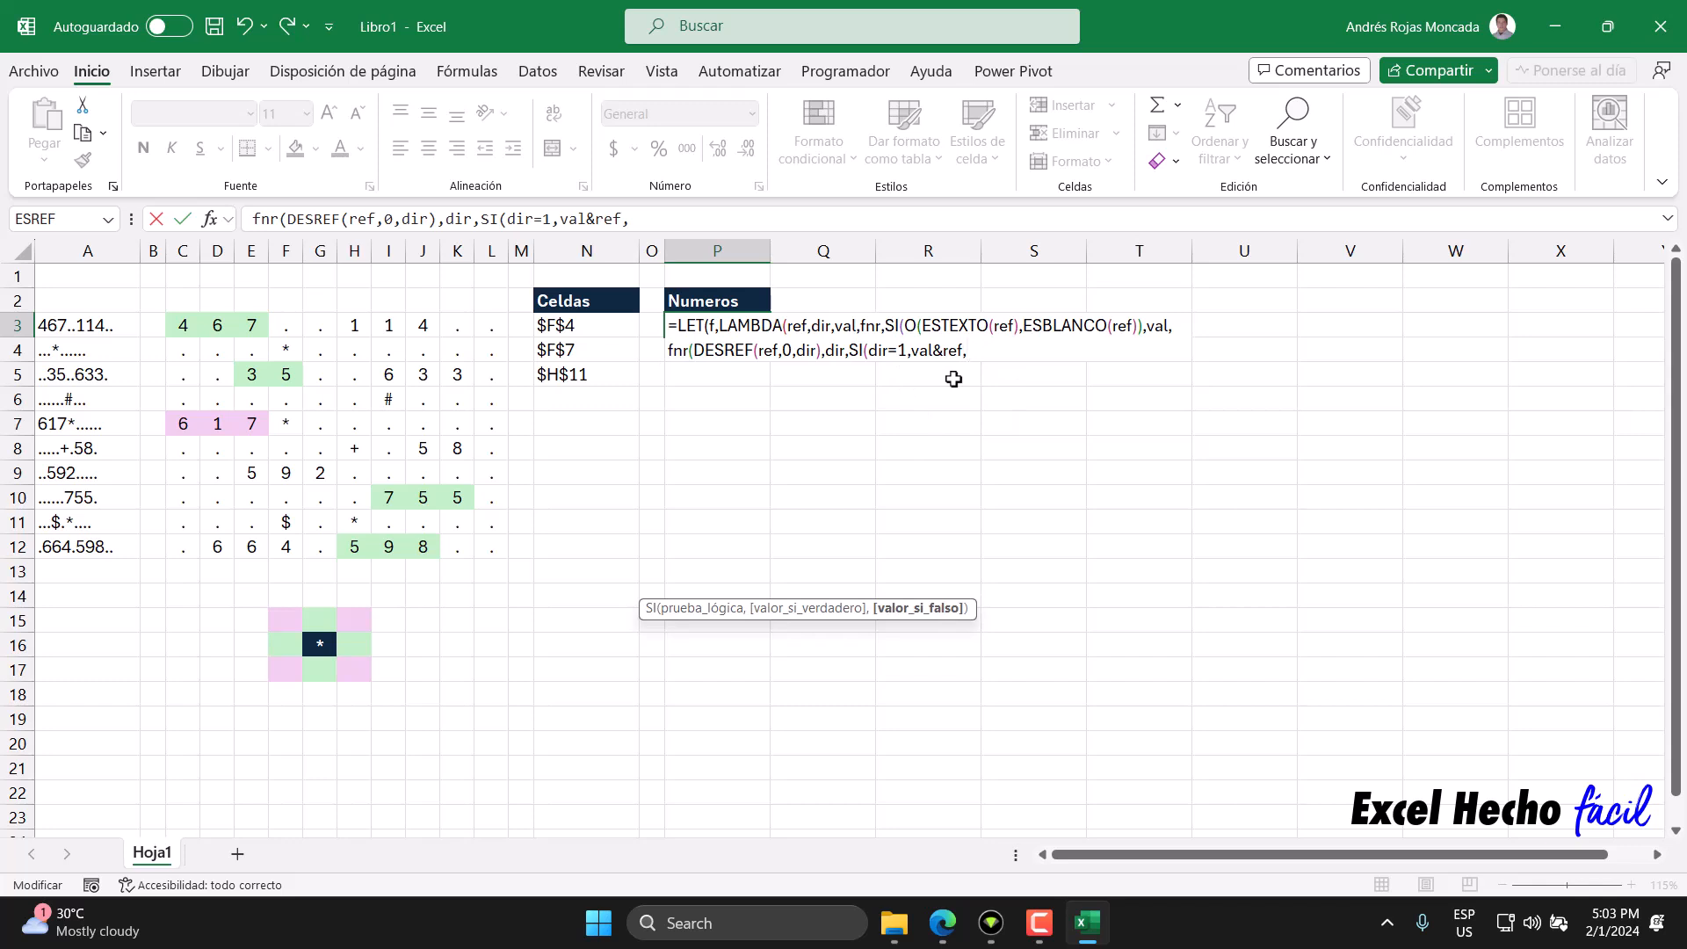
type("ref")
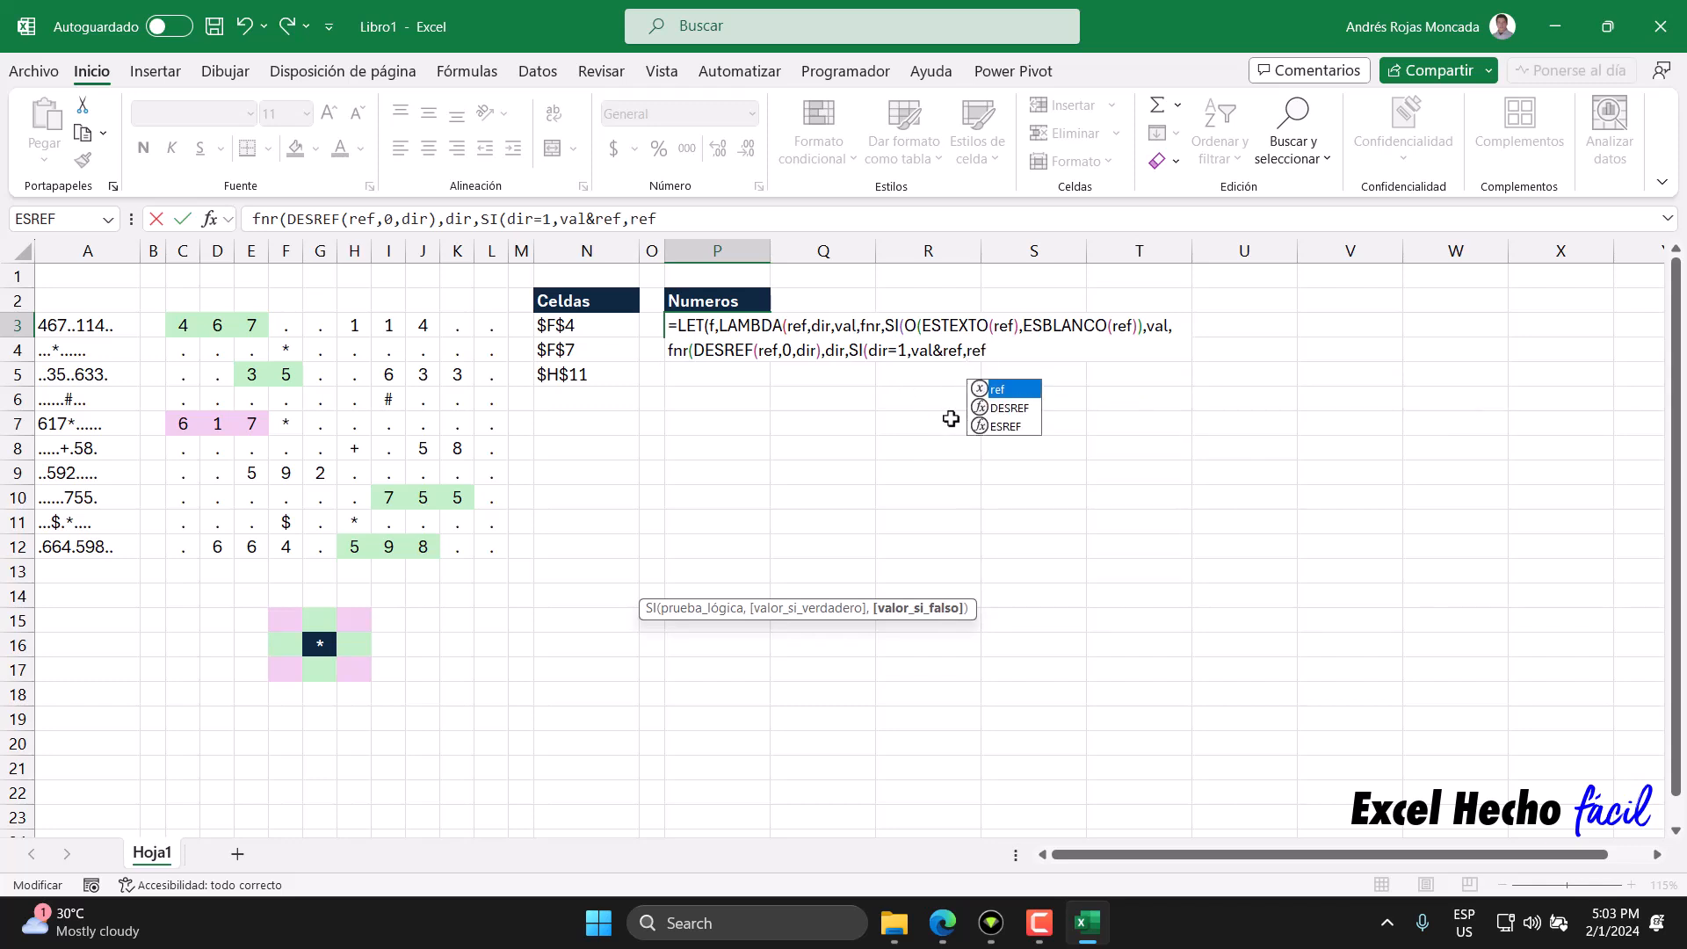
type("&val")
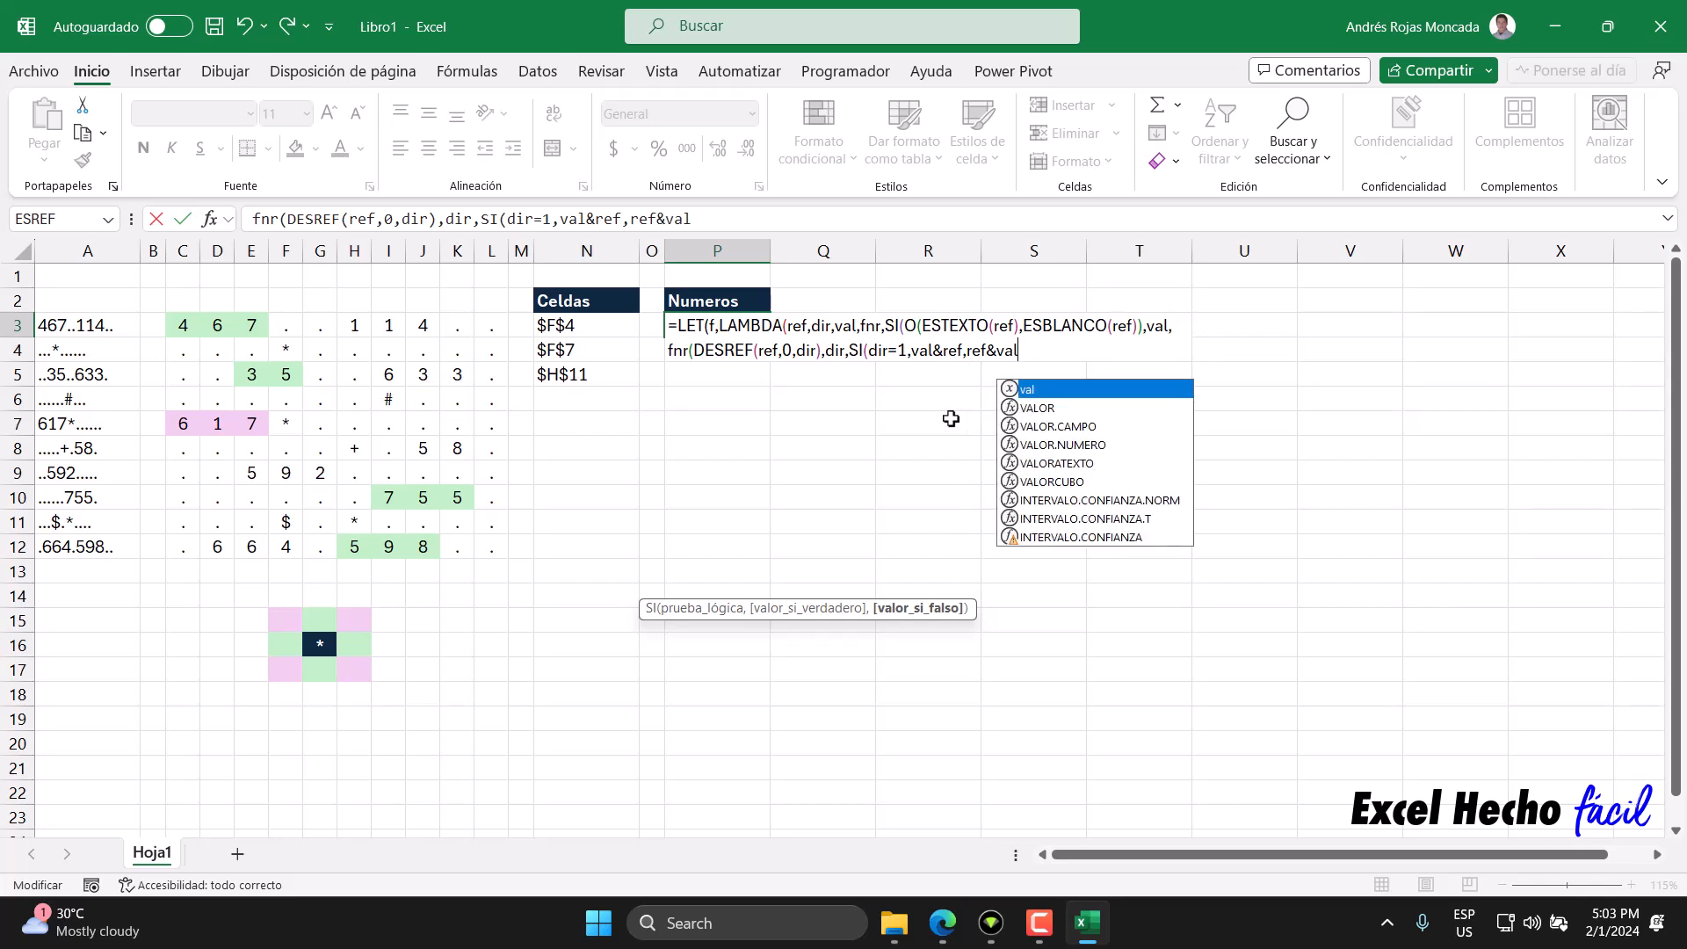
Review the nested SI's logical test, true value and false value in the formula.
key("Escape")
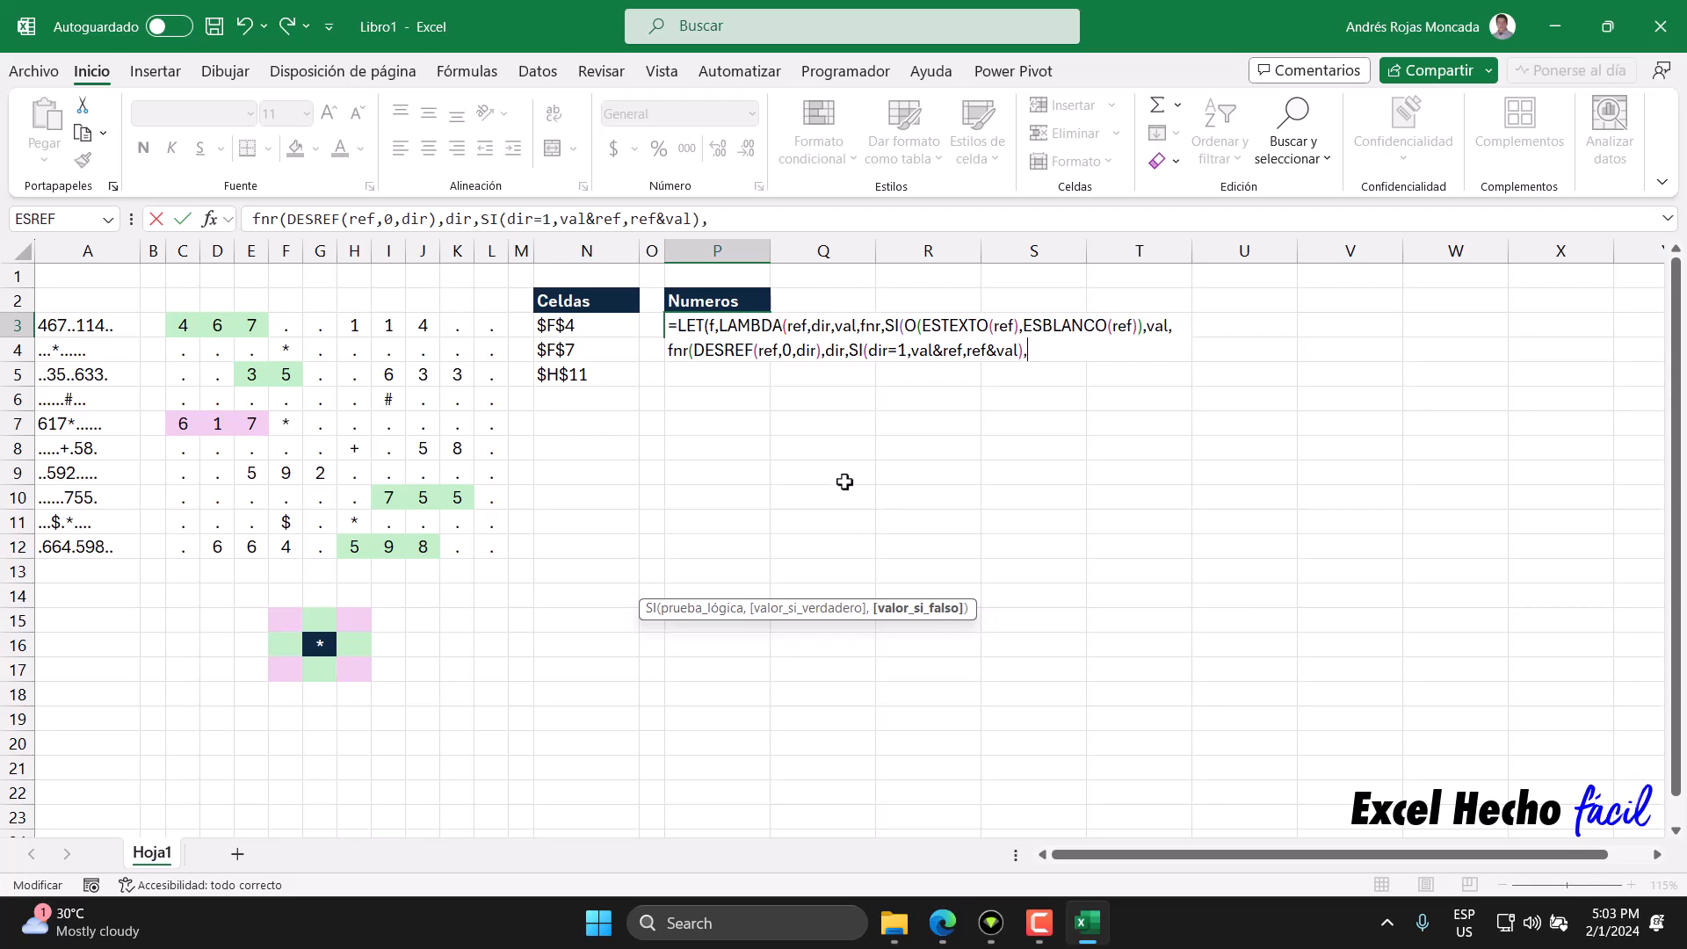
key("BackSpace")
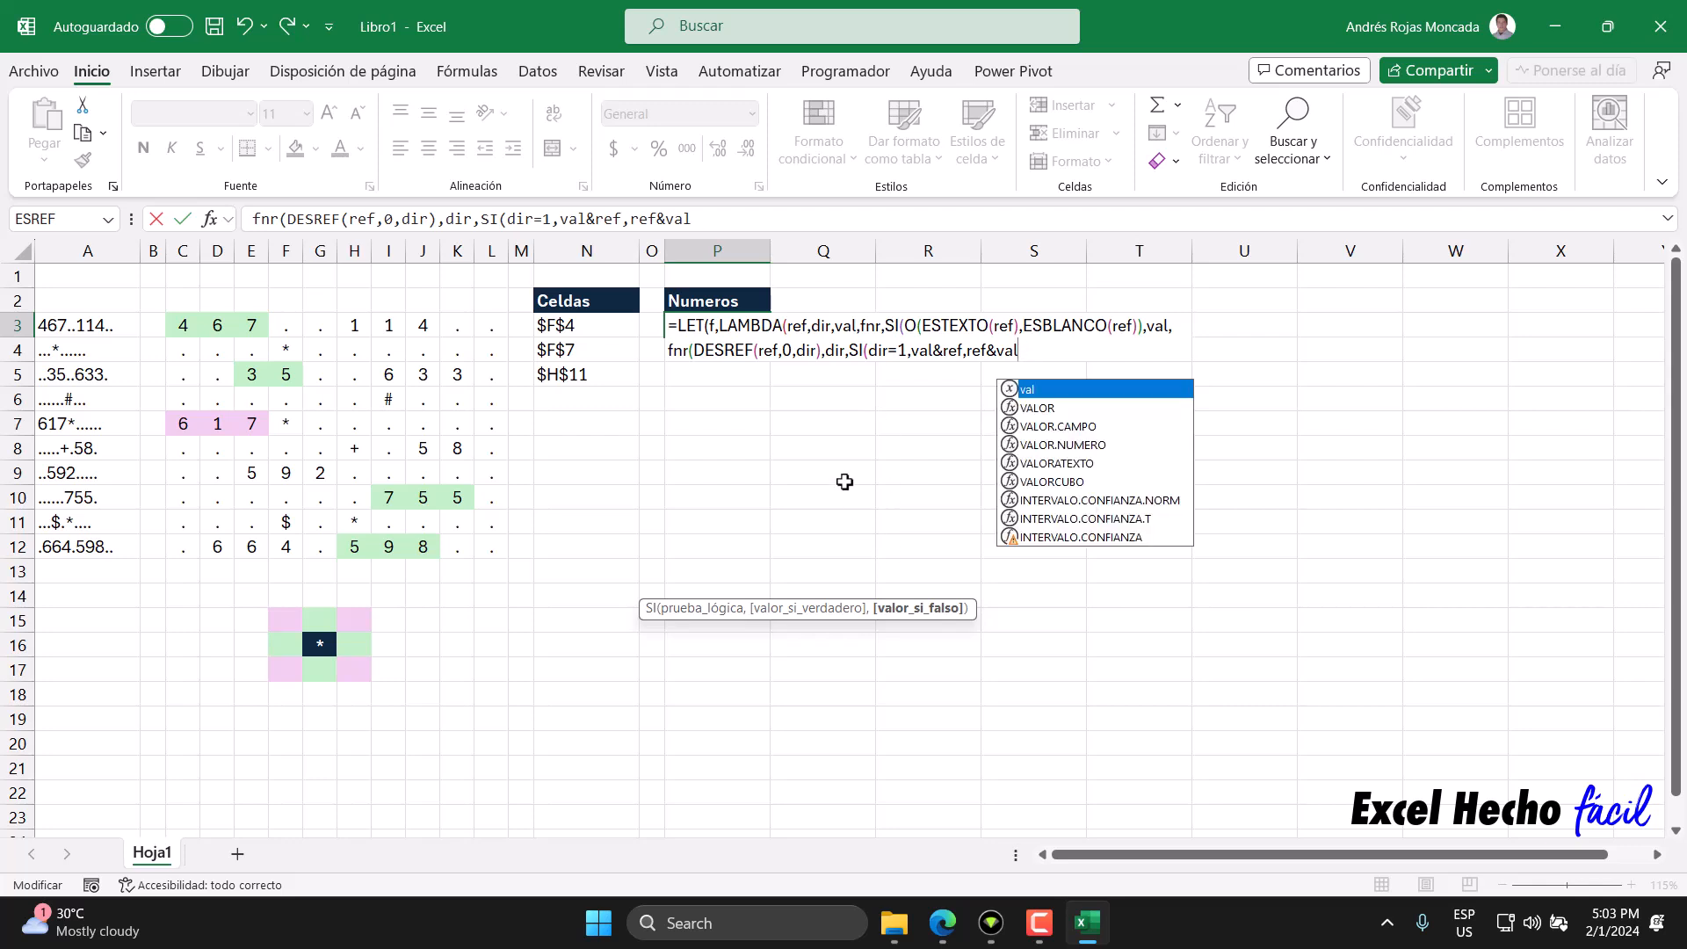
key("Escape")
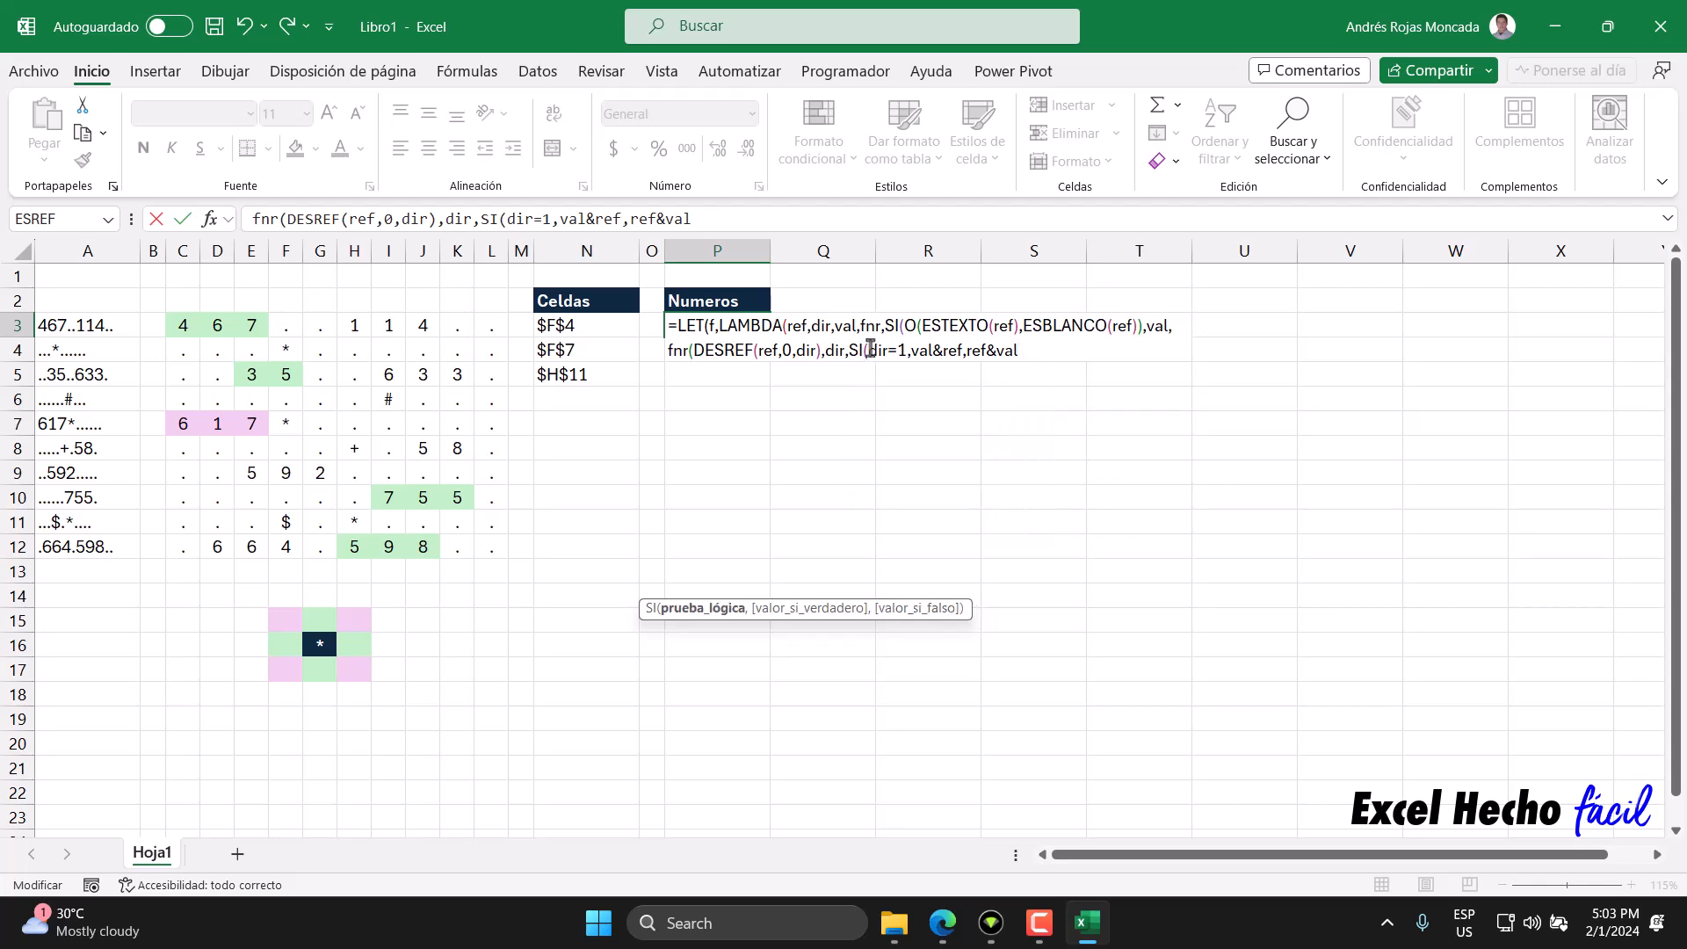
left_click(733, 610)
left_click(790, 608)
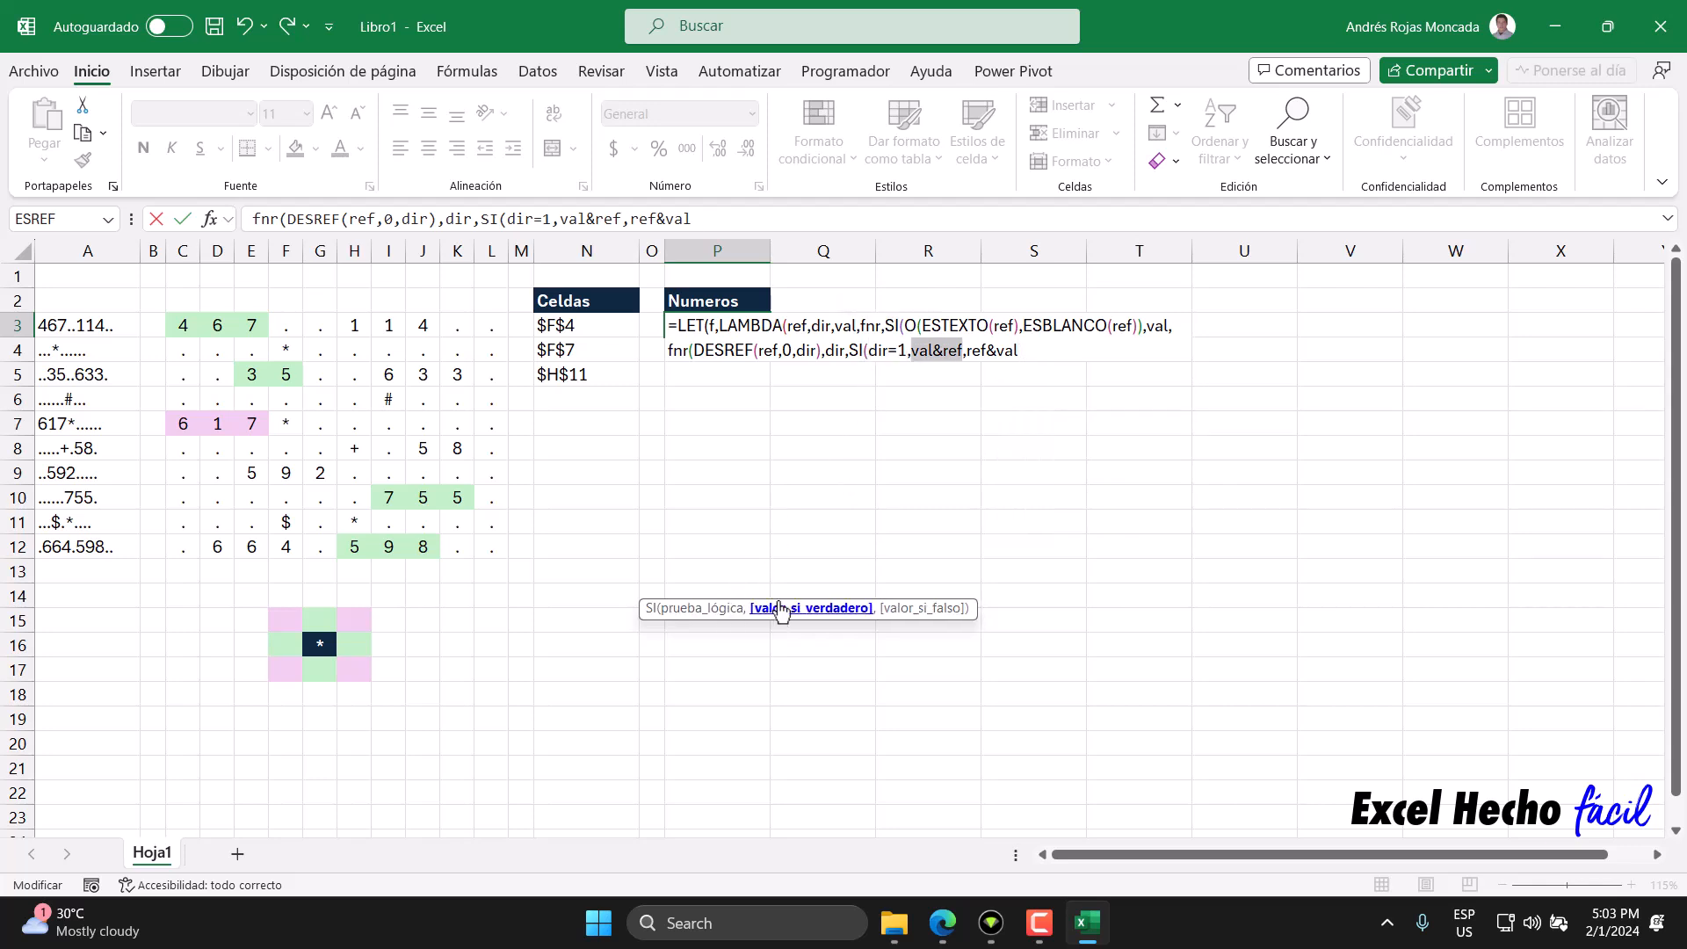
left_click(887, 607)
left_click(1026, 351)
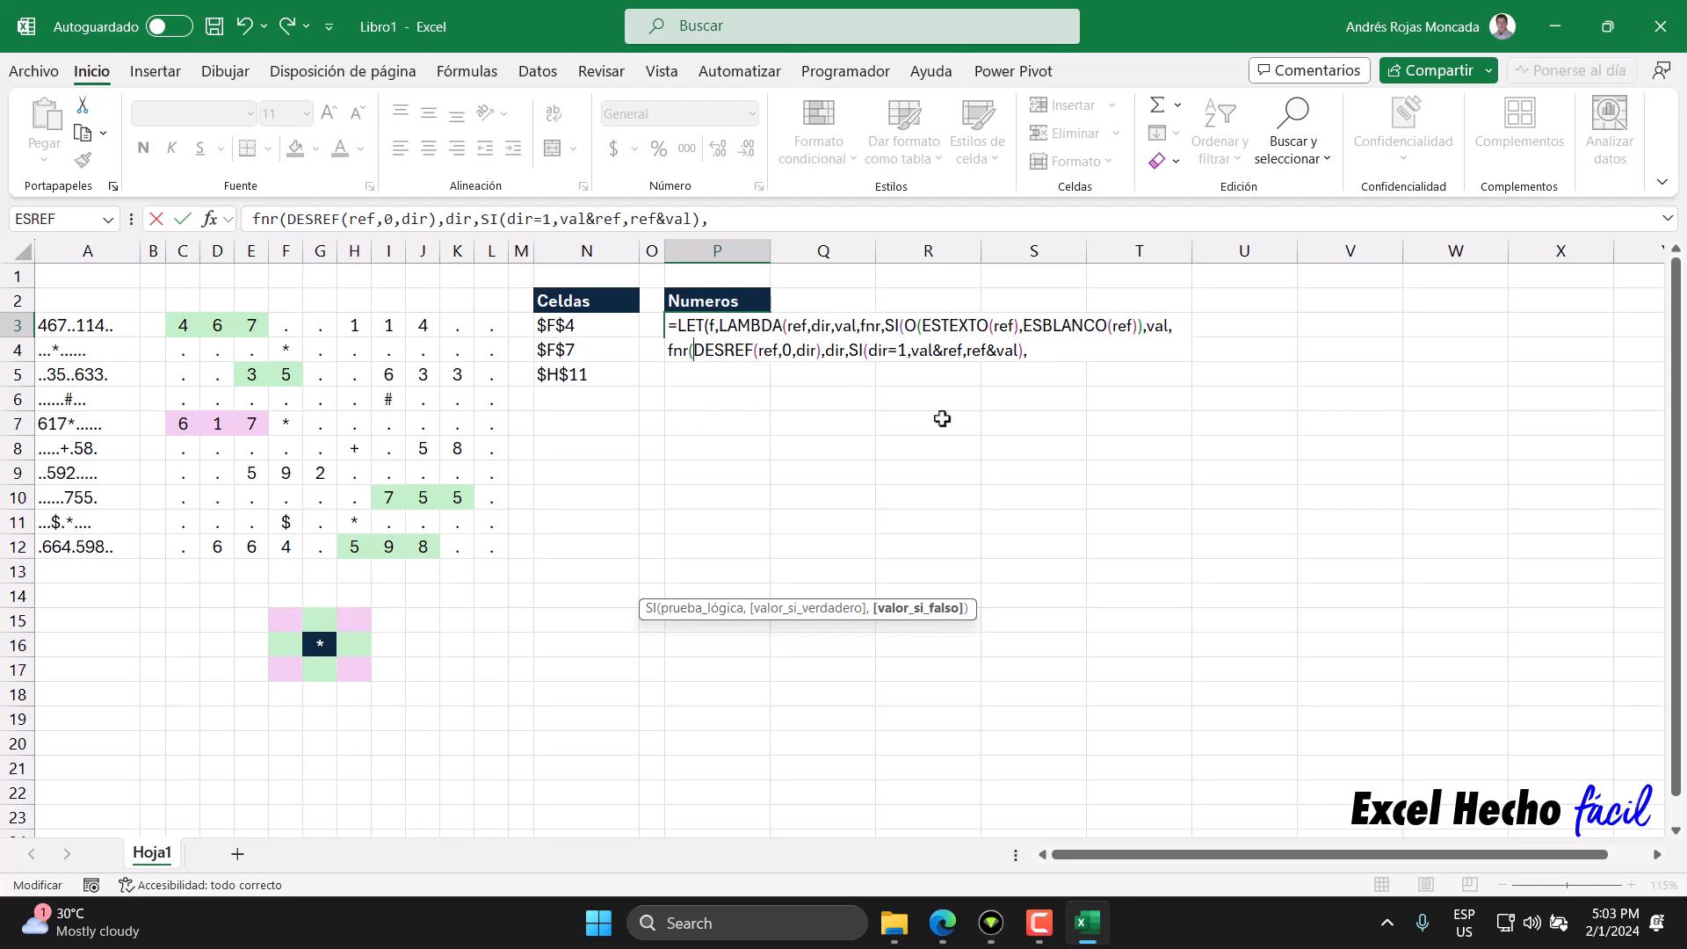
type("fnr")
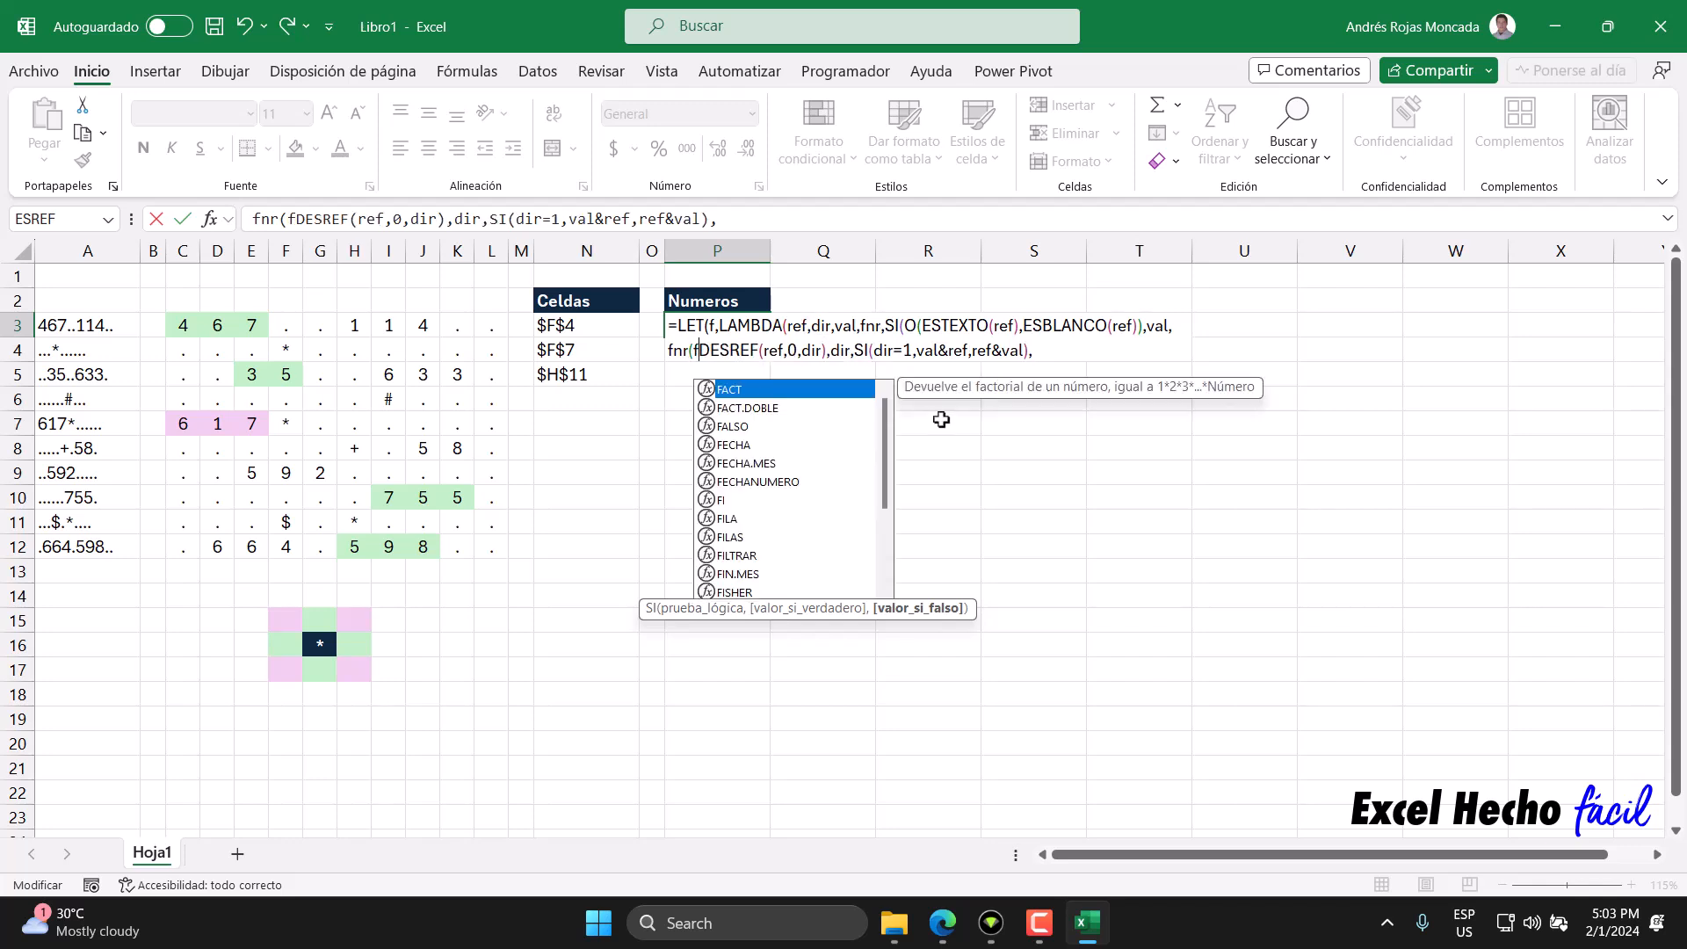
key("BackSpace")
key("BackSpace")
key("BackSpace")
Pass fnr as the recursive call's fourth argument, close the call, outer SI and LAMBDA, and add a separator for LET.
key("End")
type("fnr")
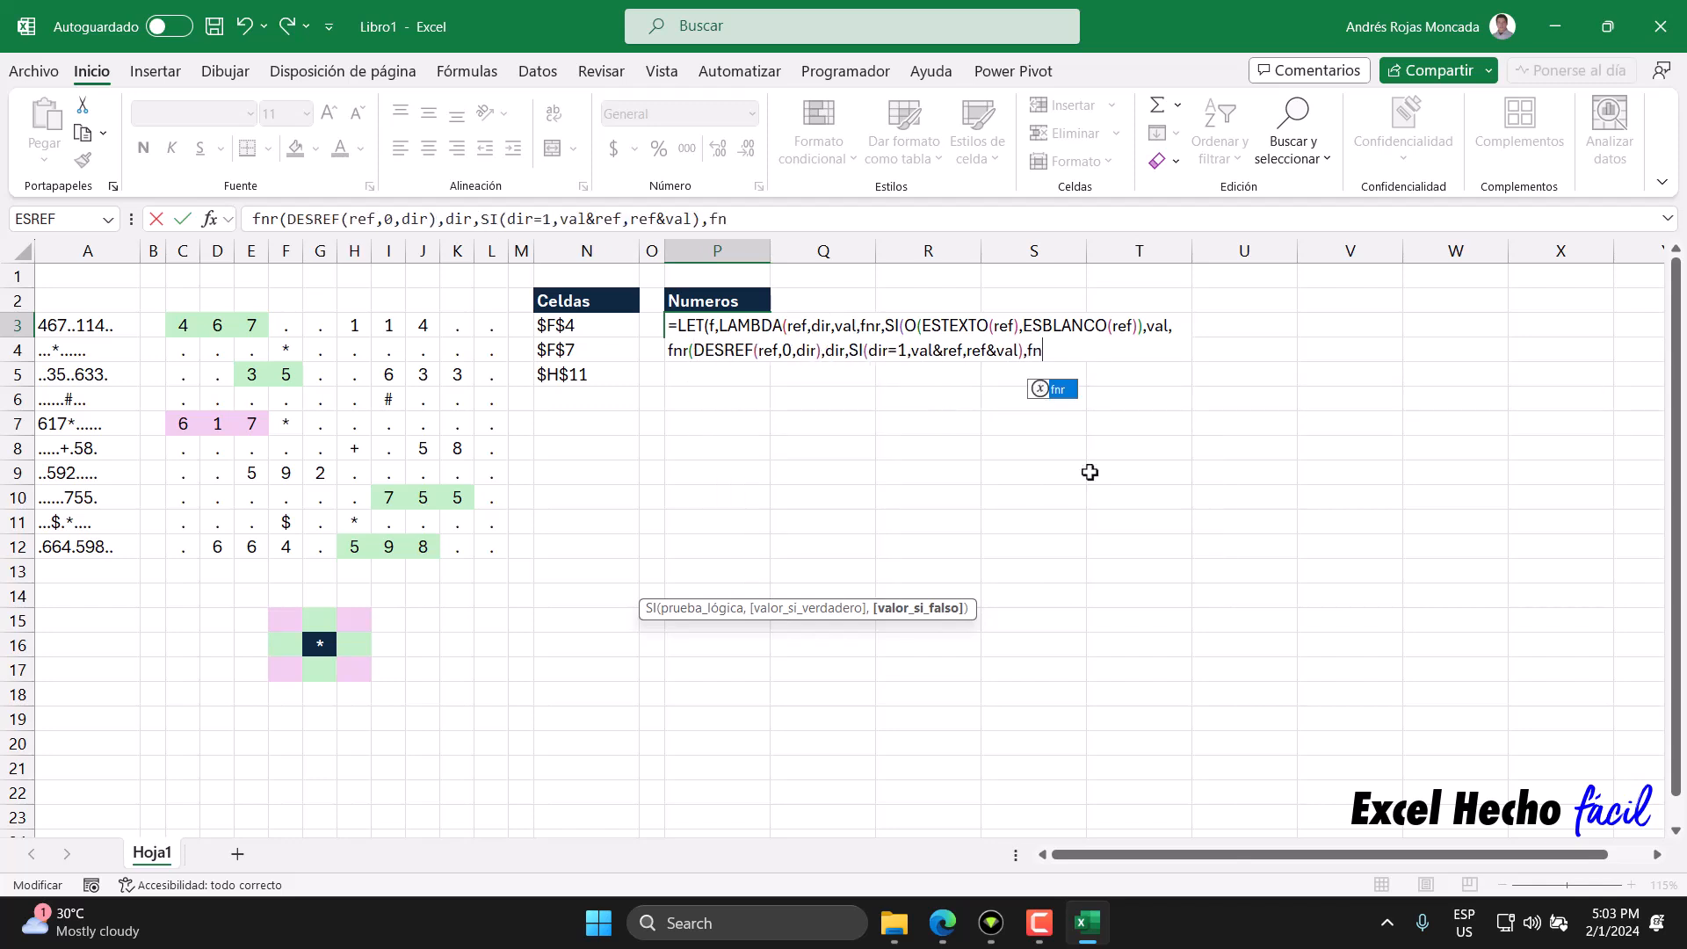
type(")")
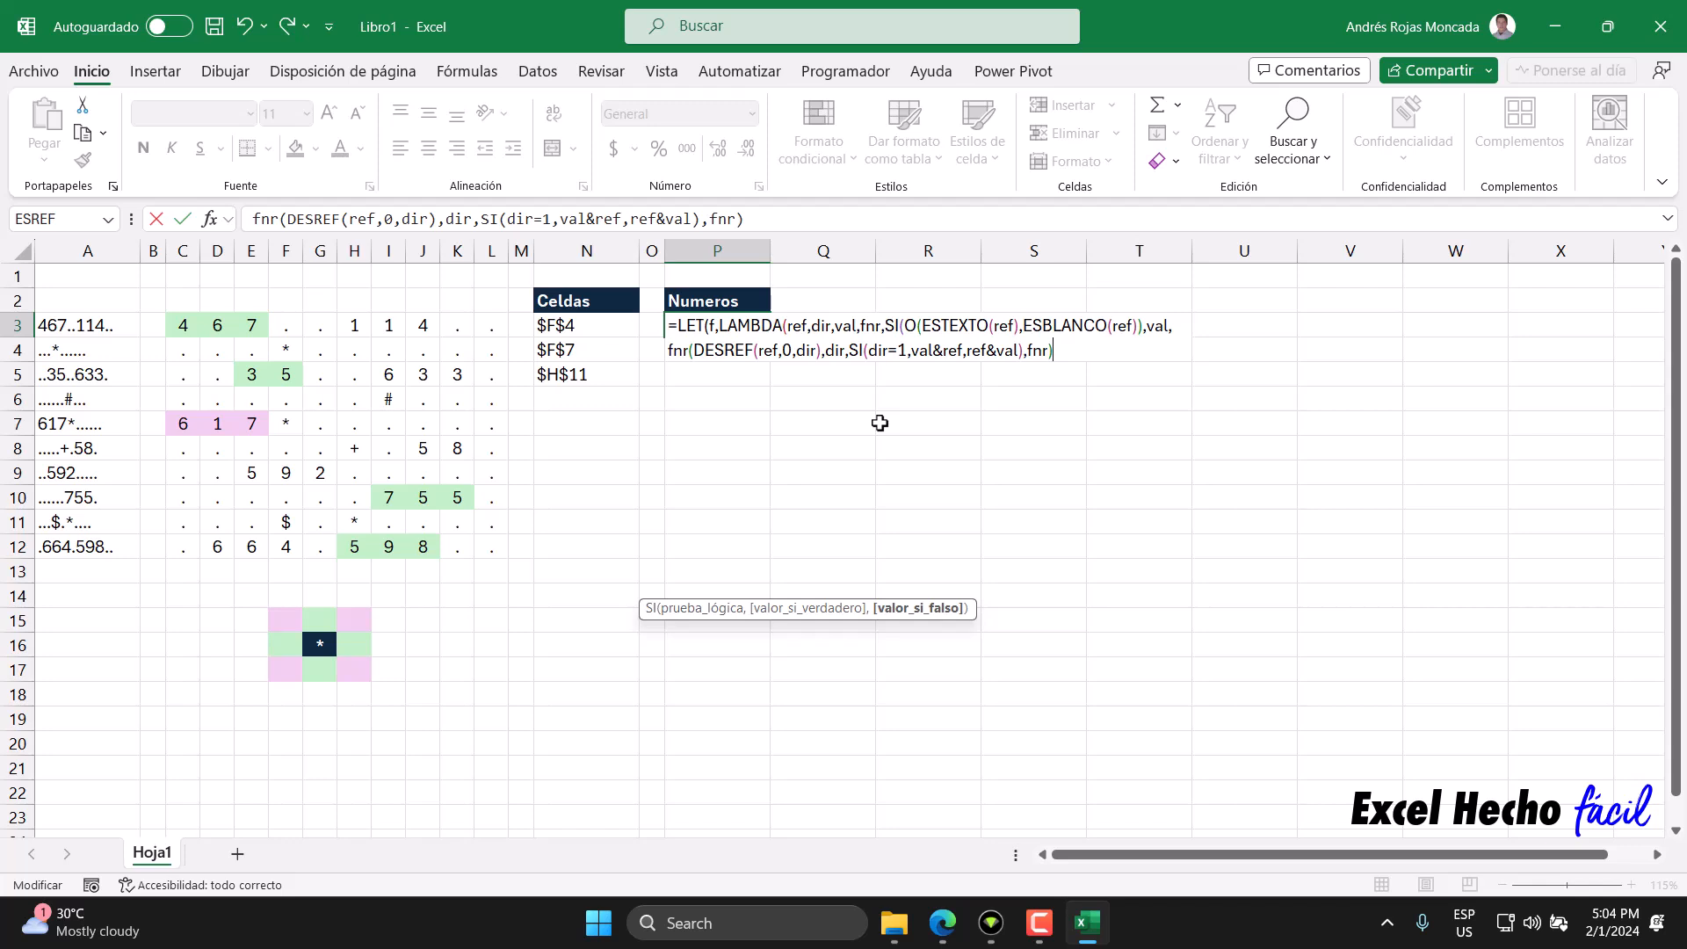
type(")")
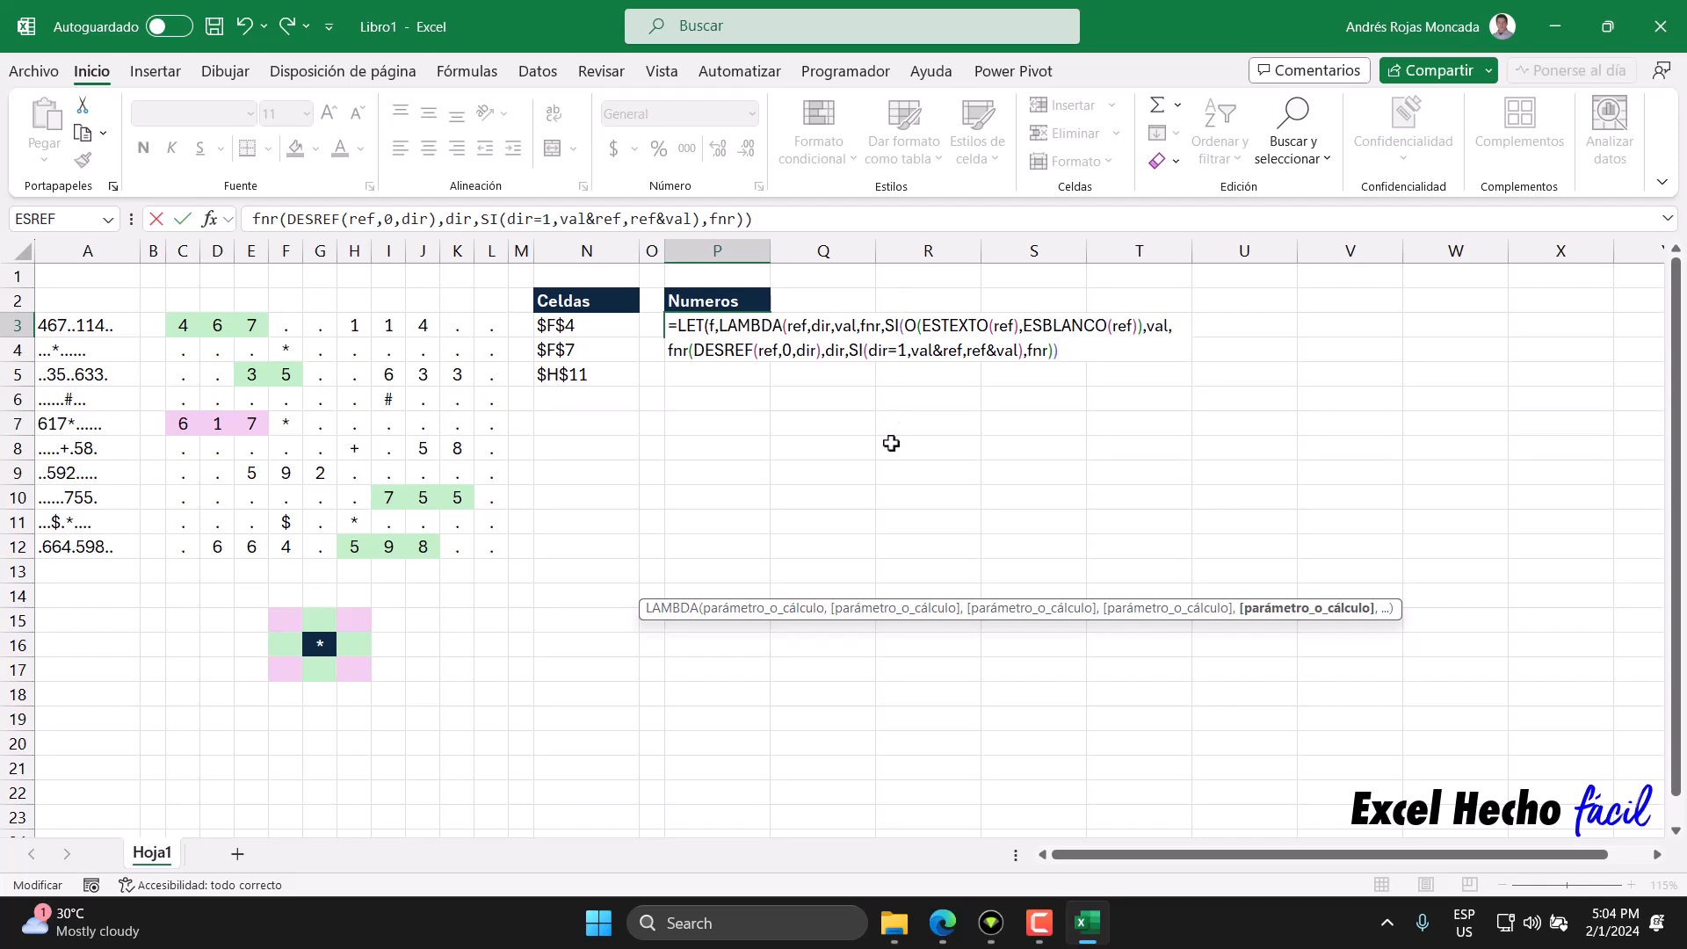
type(")")
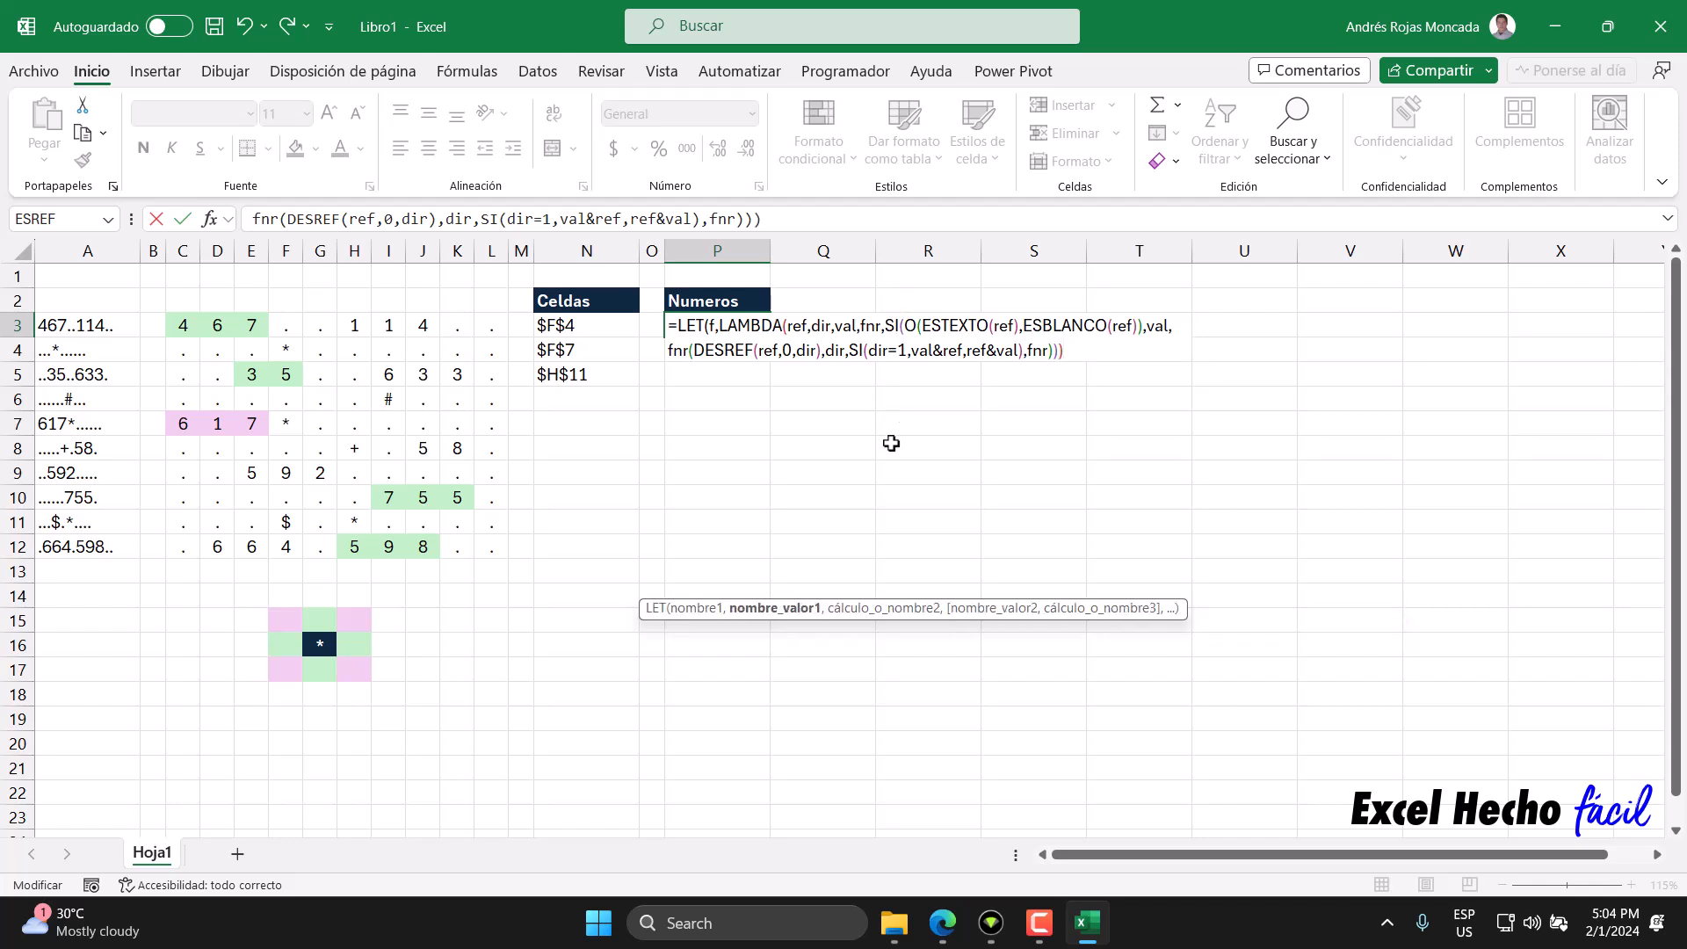
type(",")
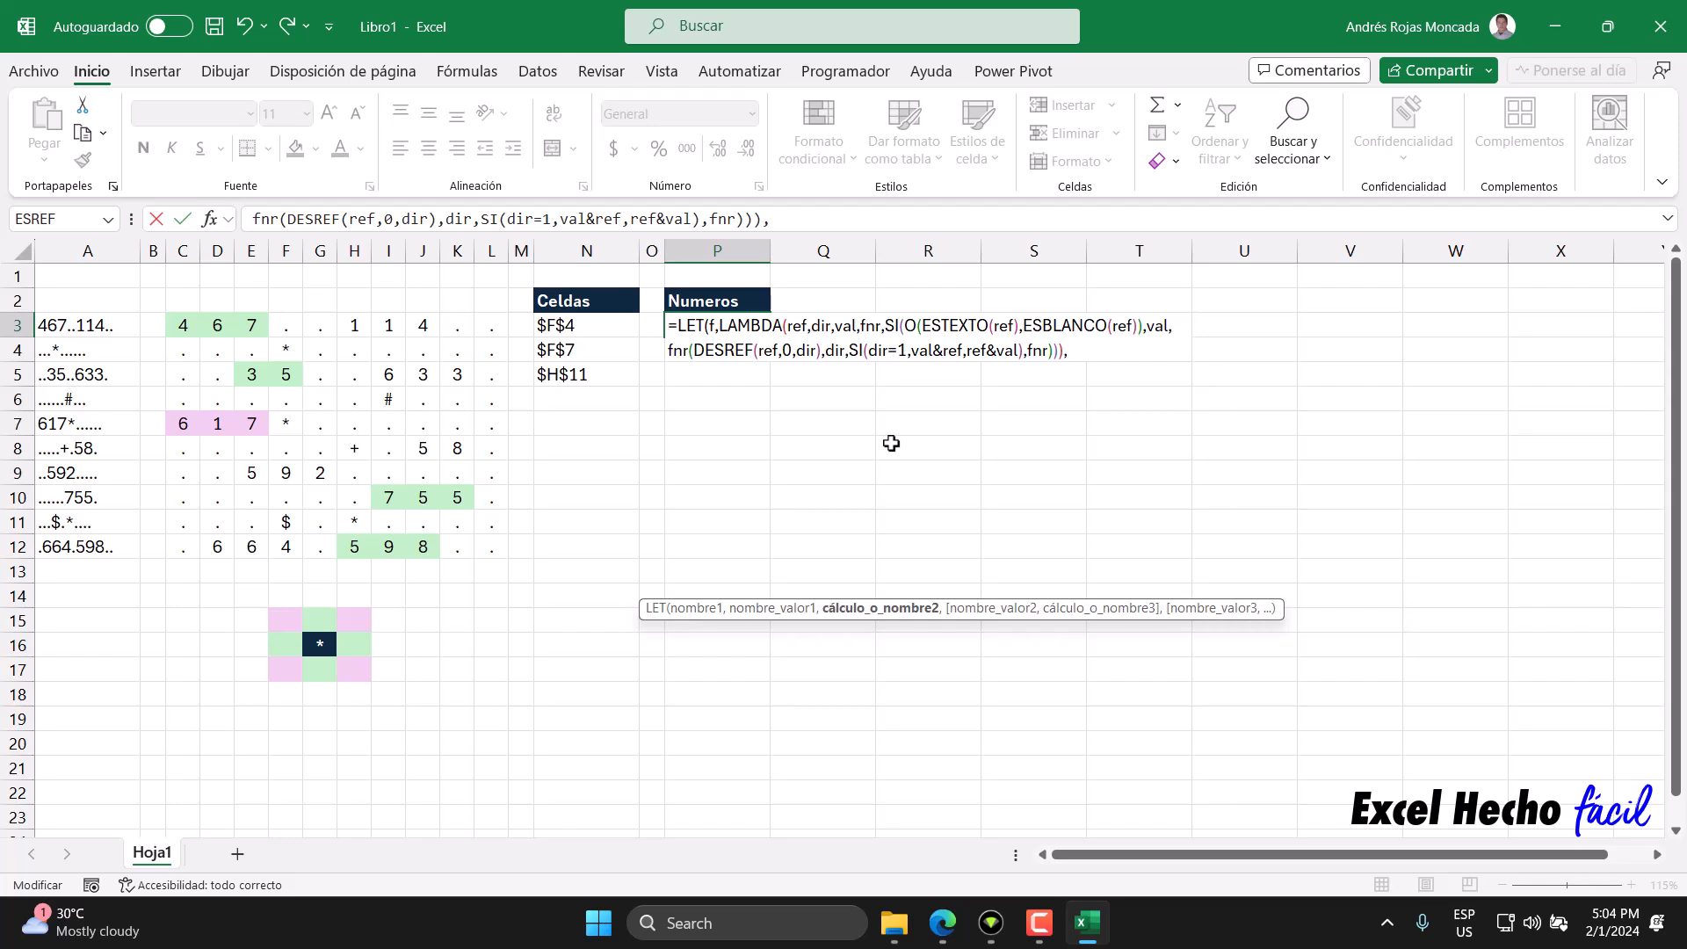
Test the recursion by ending LET with f(I10,1,"",f), enter the formula and compare its result with cells I10:K10.
type("f")
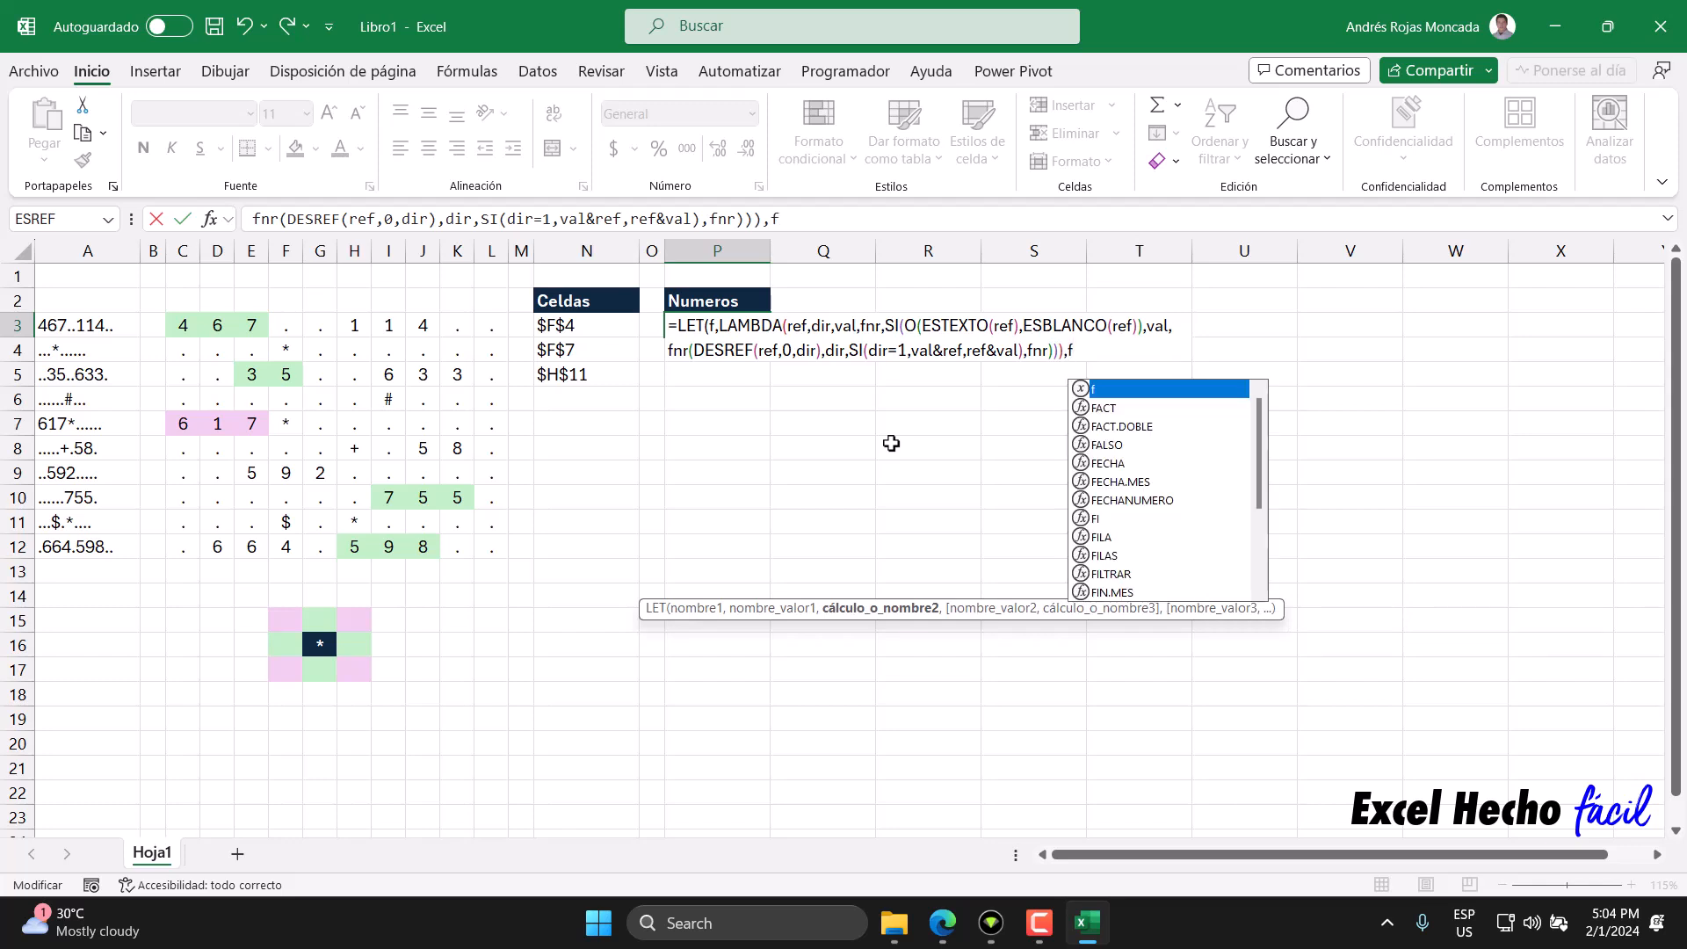
type("(")
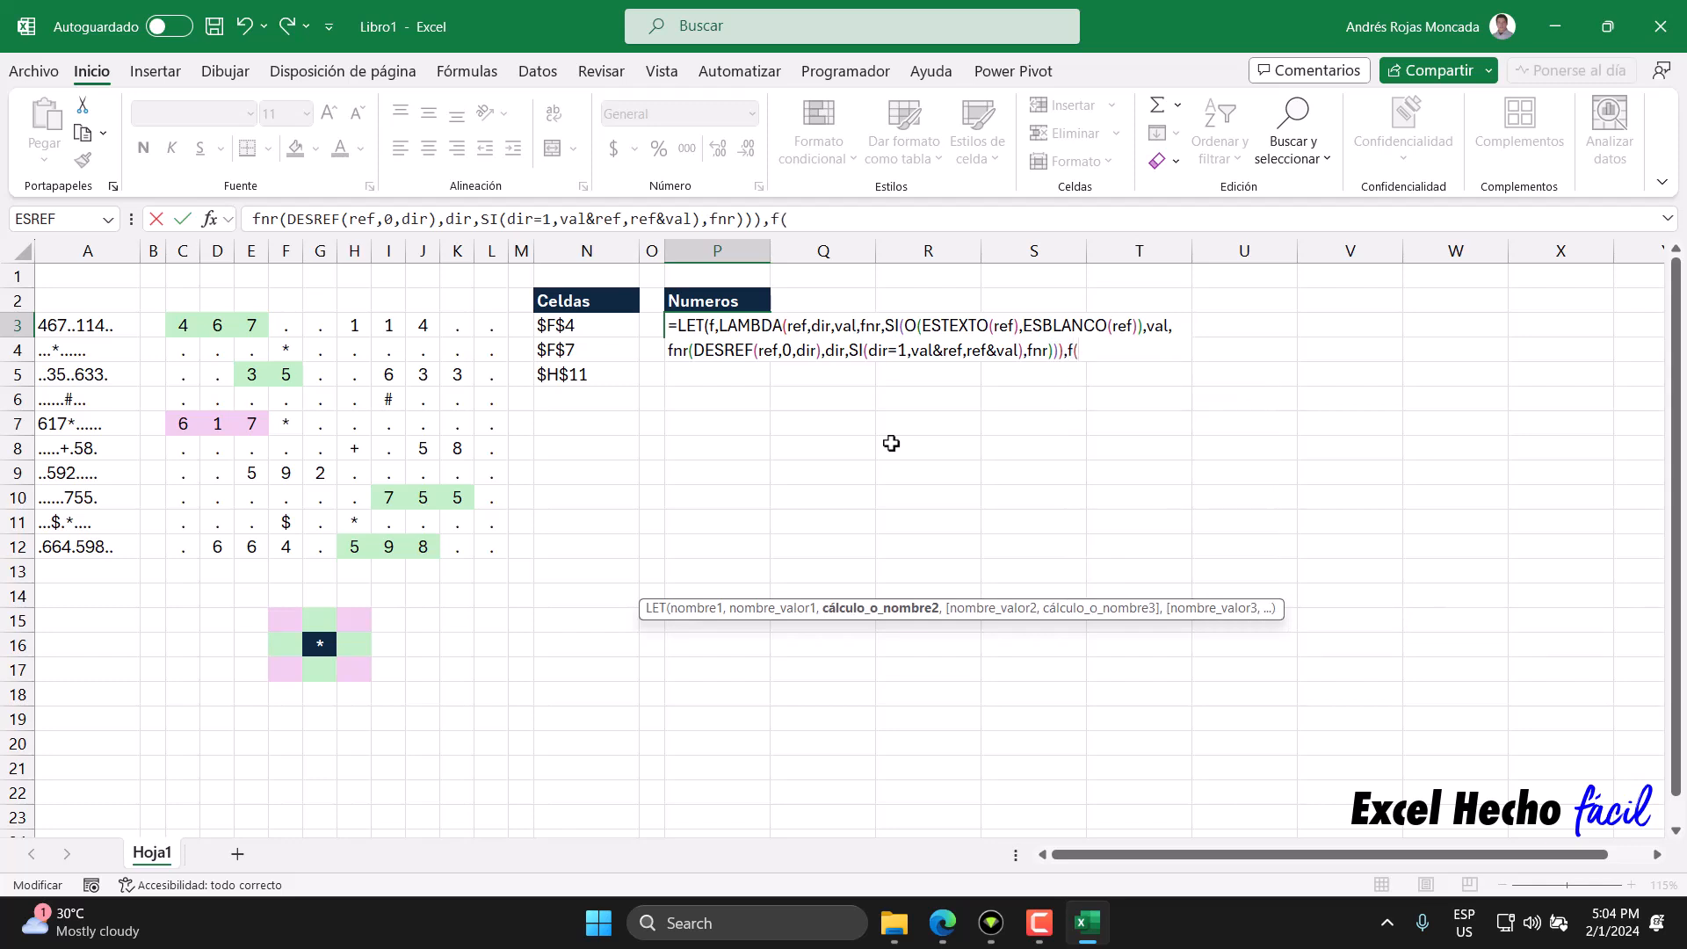
left_click(391, 499)
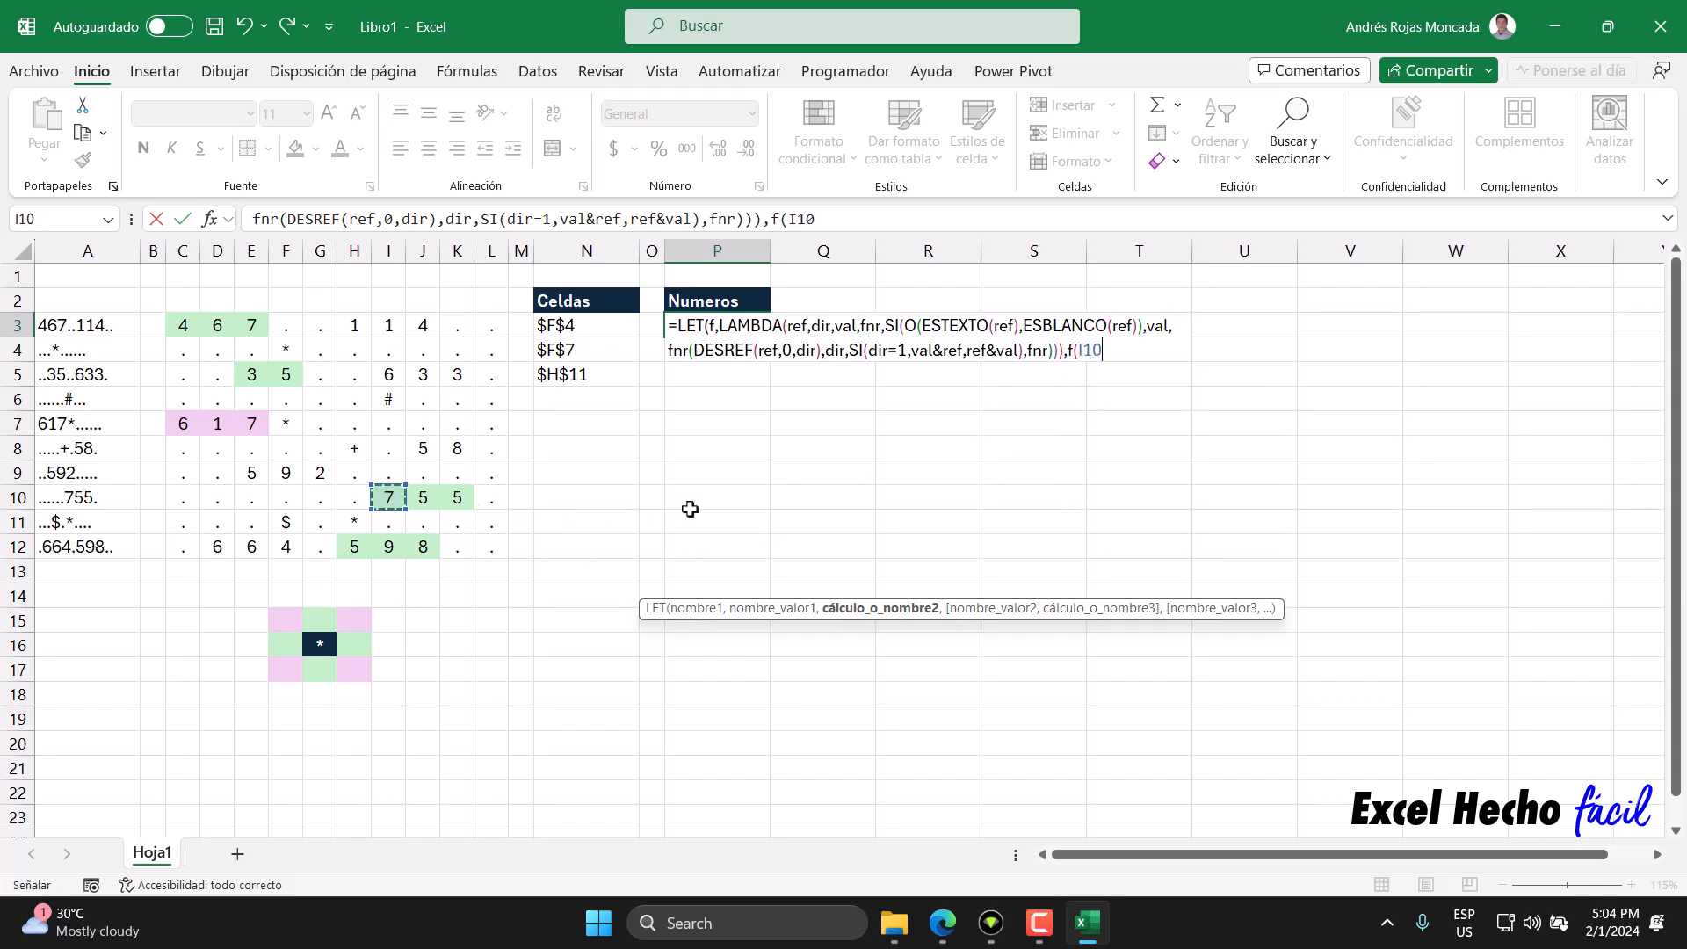
type(",")
type("f")
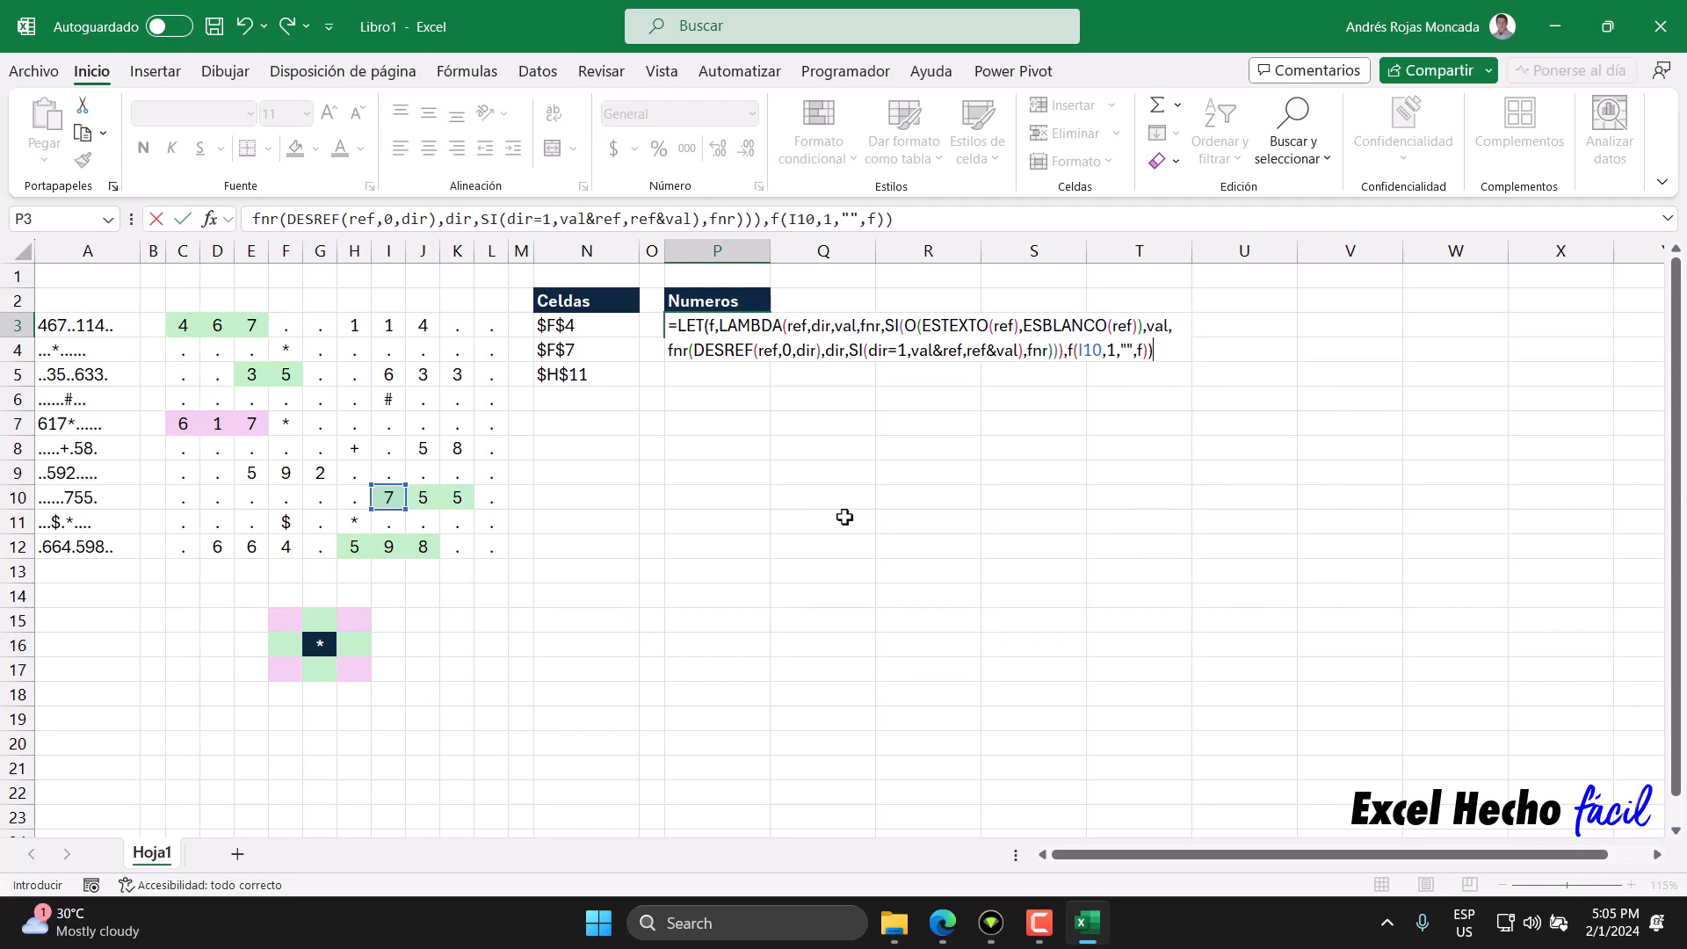
key("Return")
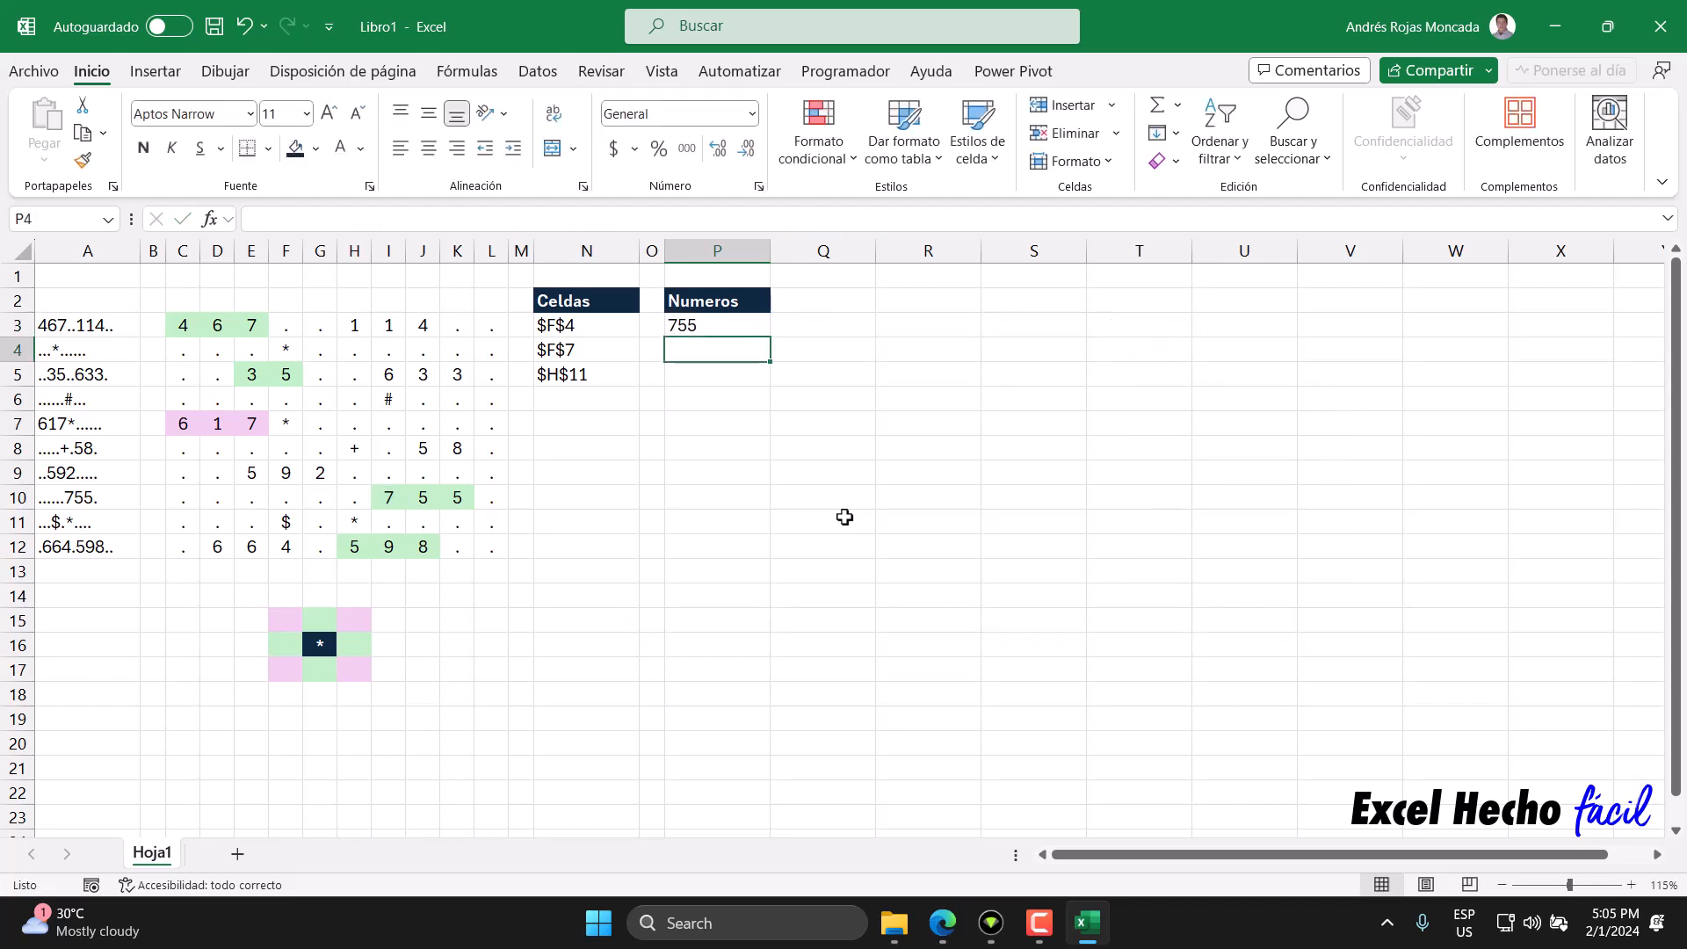
key("Up")
left_click_drag(383, 499, 452, 500)
Change the test call in P3 to start from cell E3 with direction -1.
left_click(692, 324)
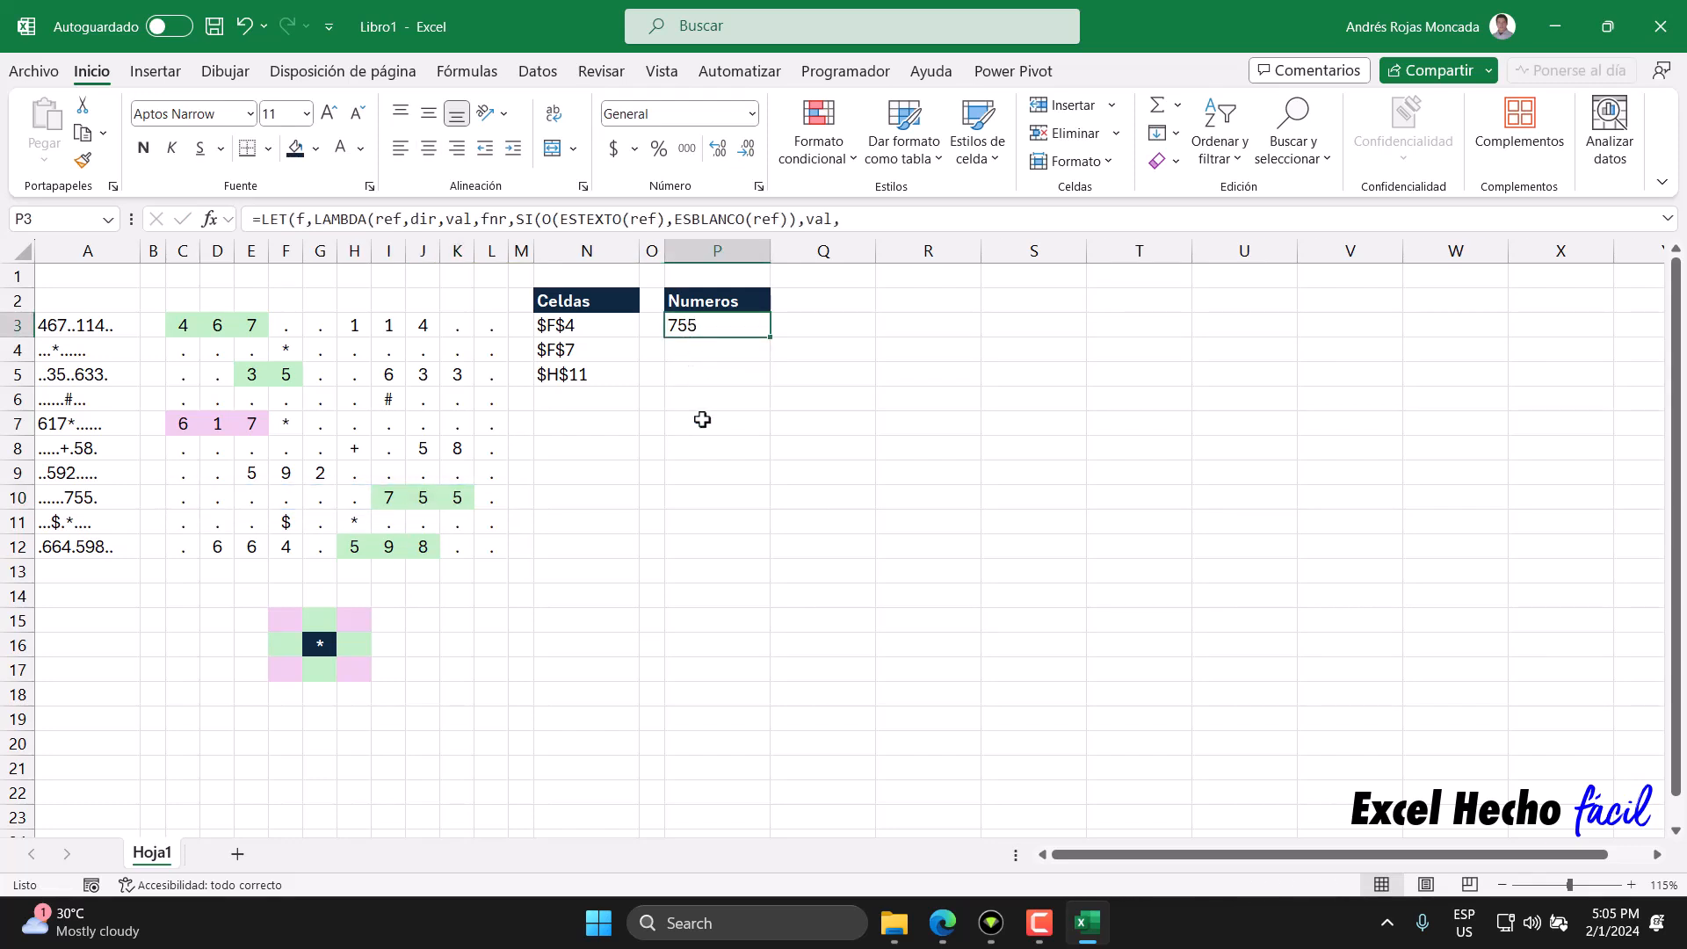
key("F2")
left_click_drag(1103, 350, 1080, 350)
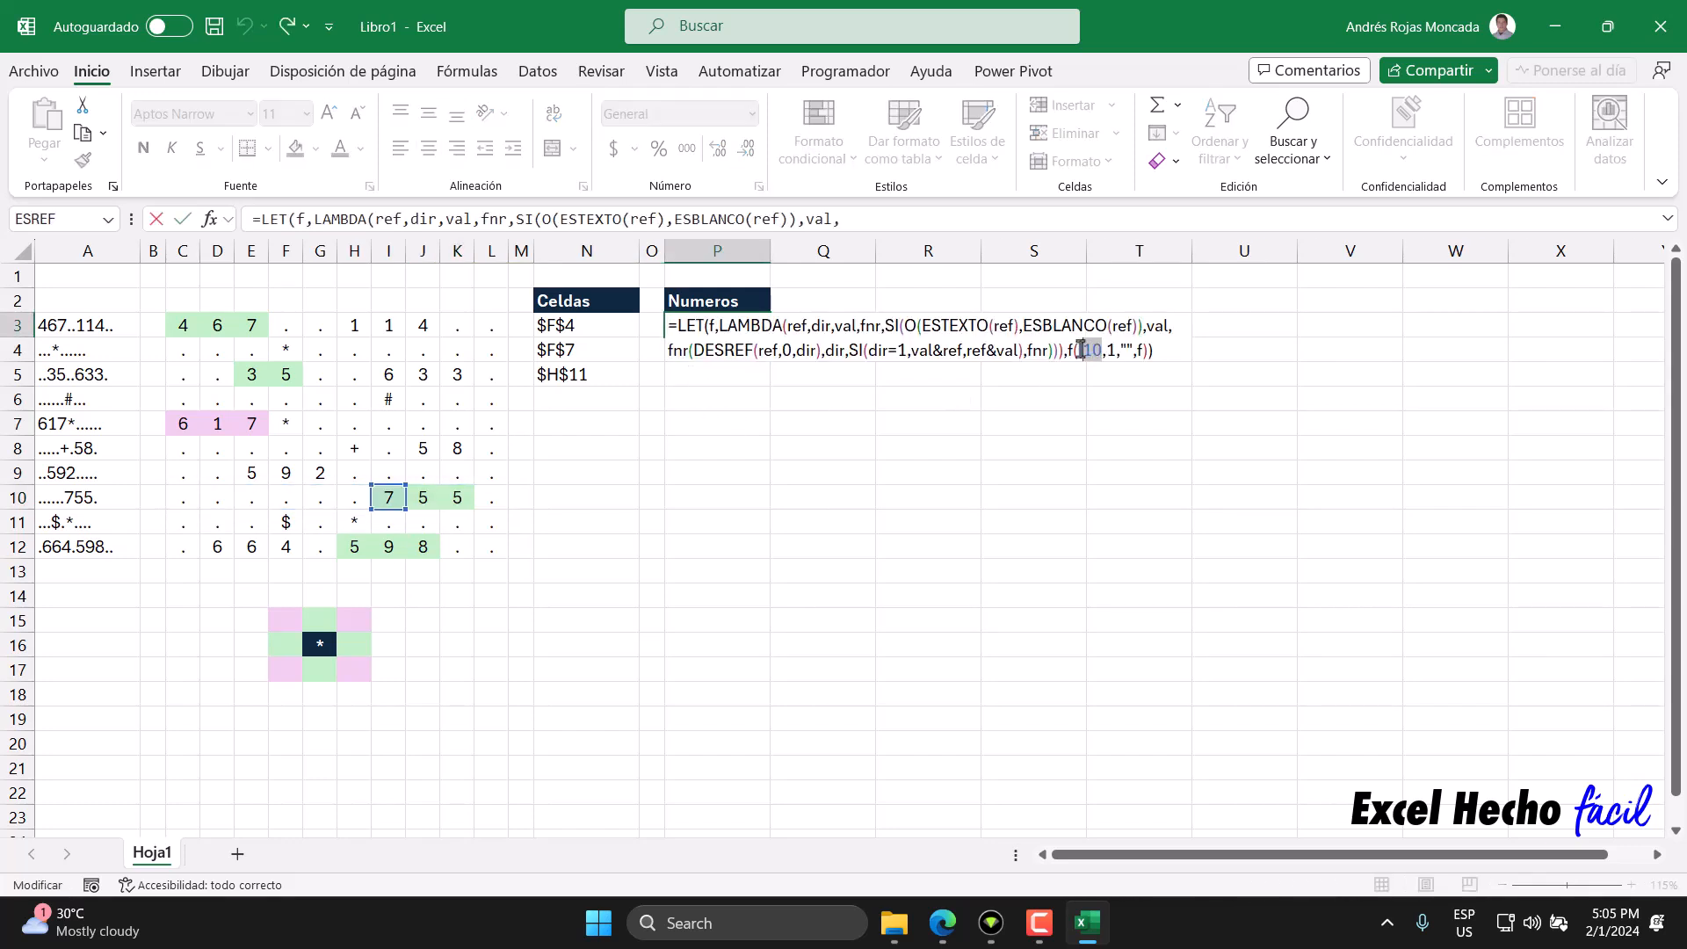
left_click(253, 327)
left_click(1103, 350)
type("-")
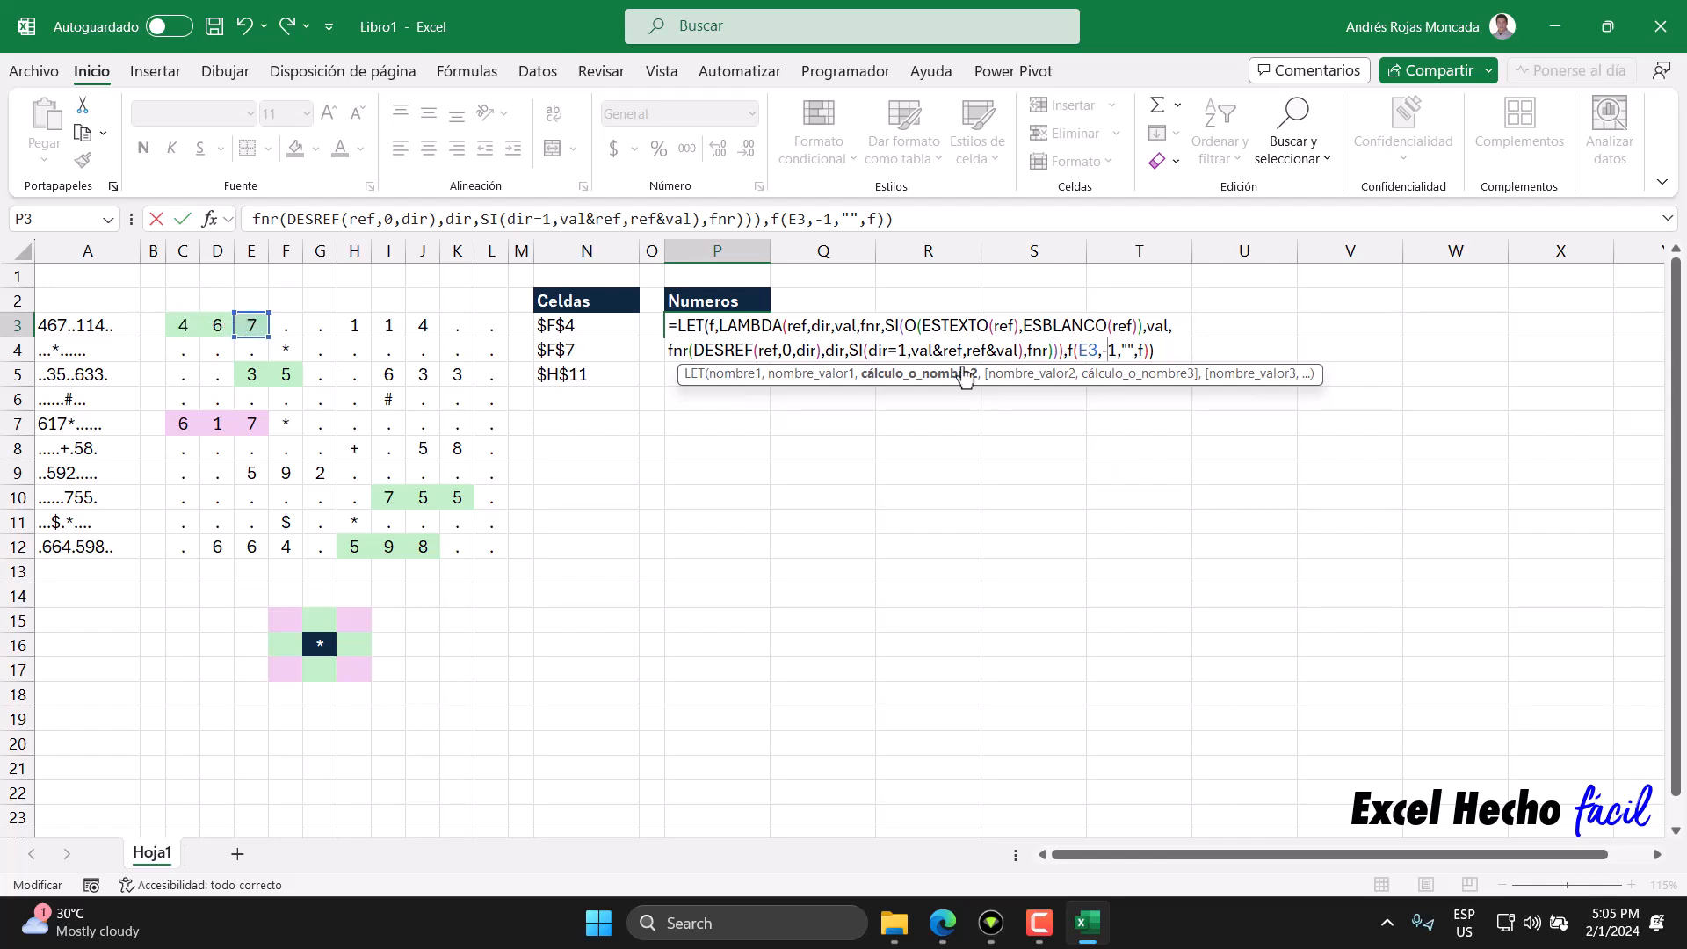
left_click(1158, 349)
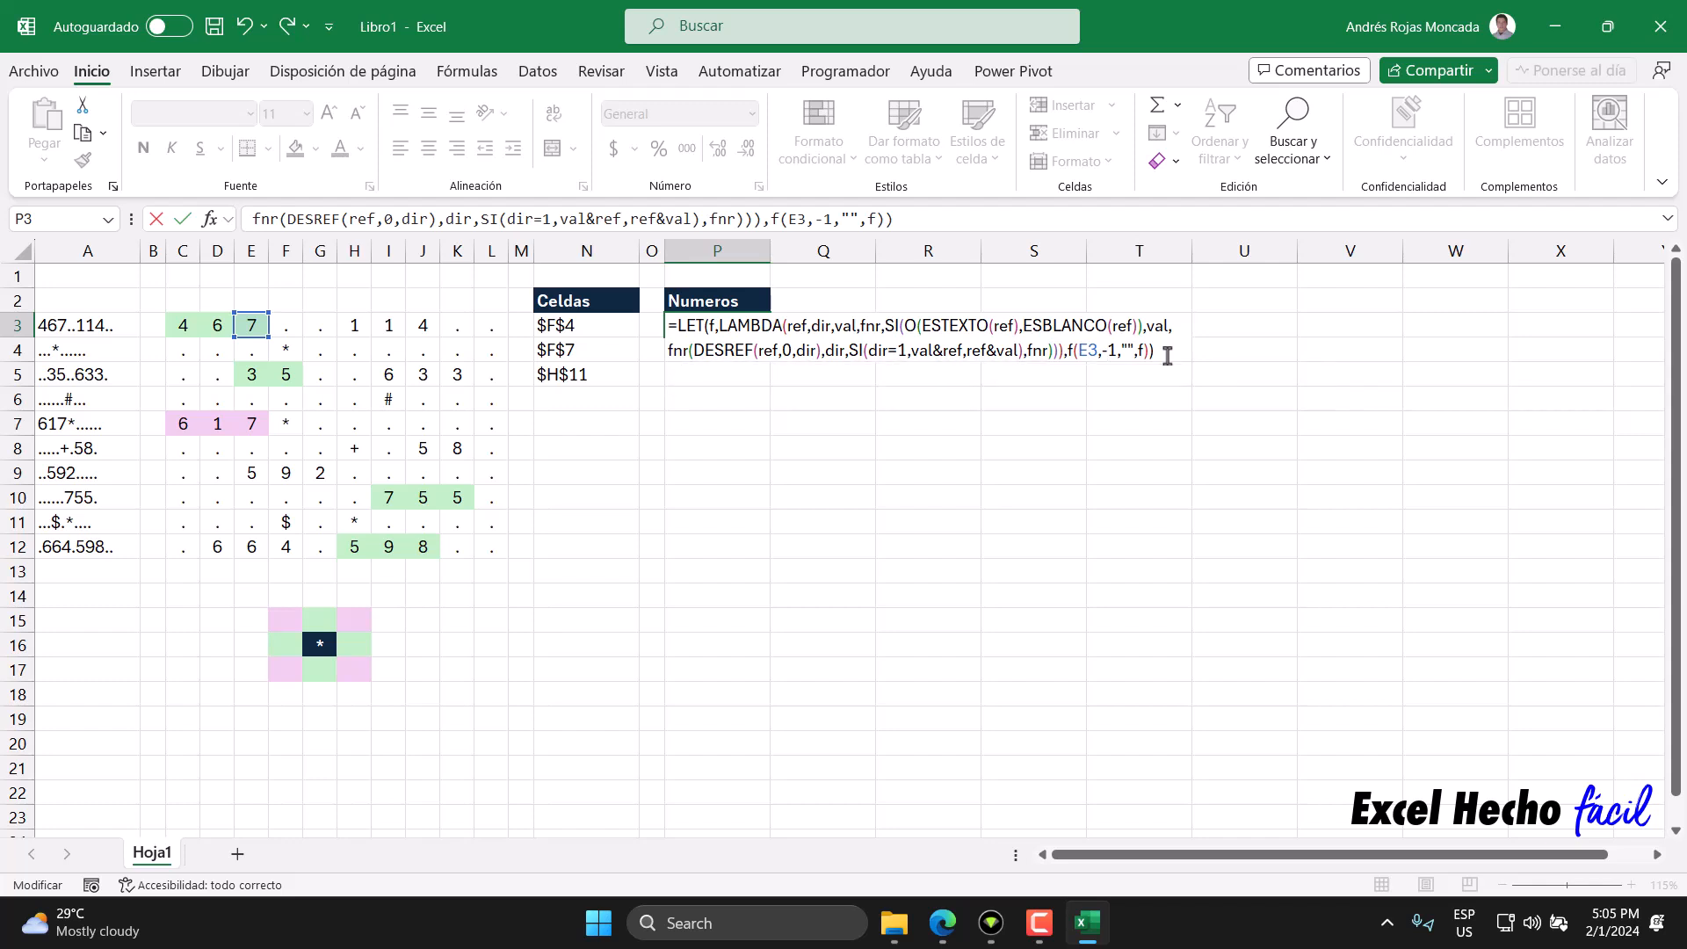
Review how the dir=1 test selects between val&ref and ref&val, and enter the leftward test formula.
left_click_drag(906, 353, 868, 352)
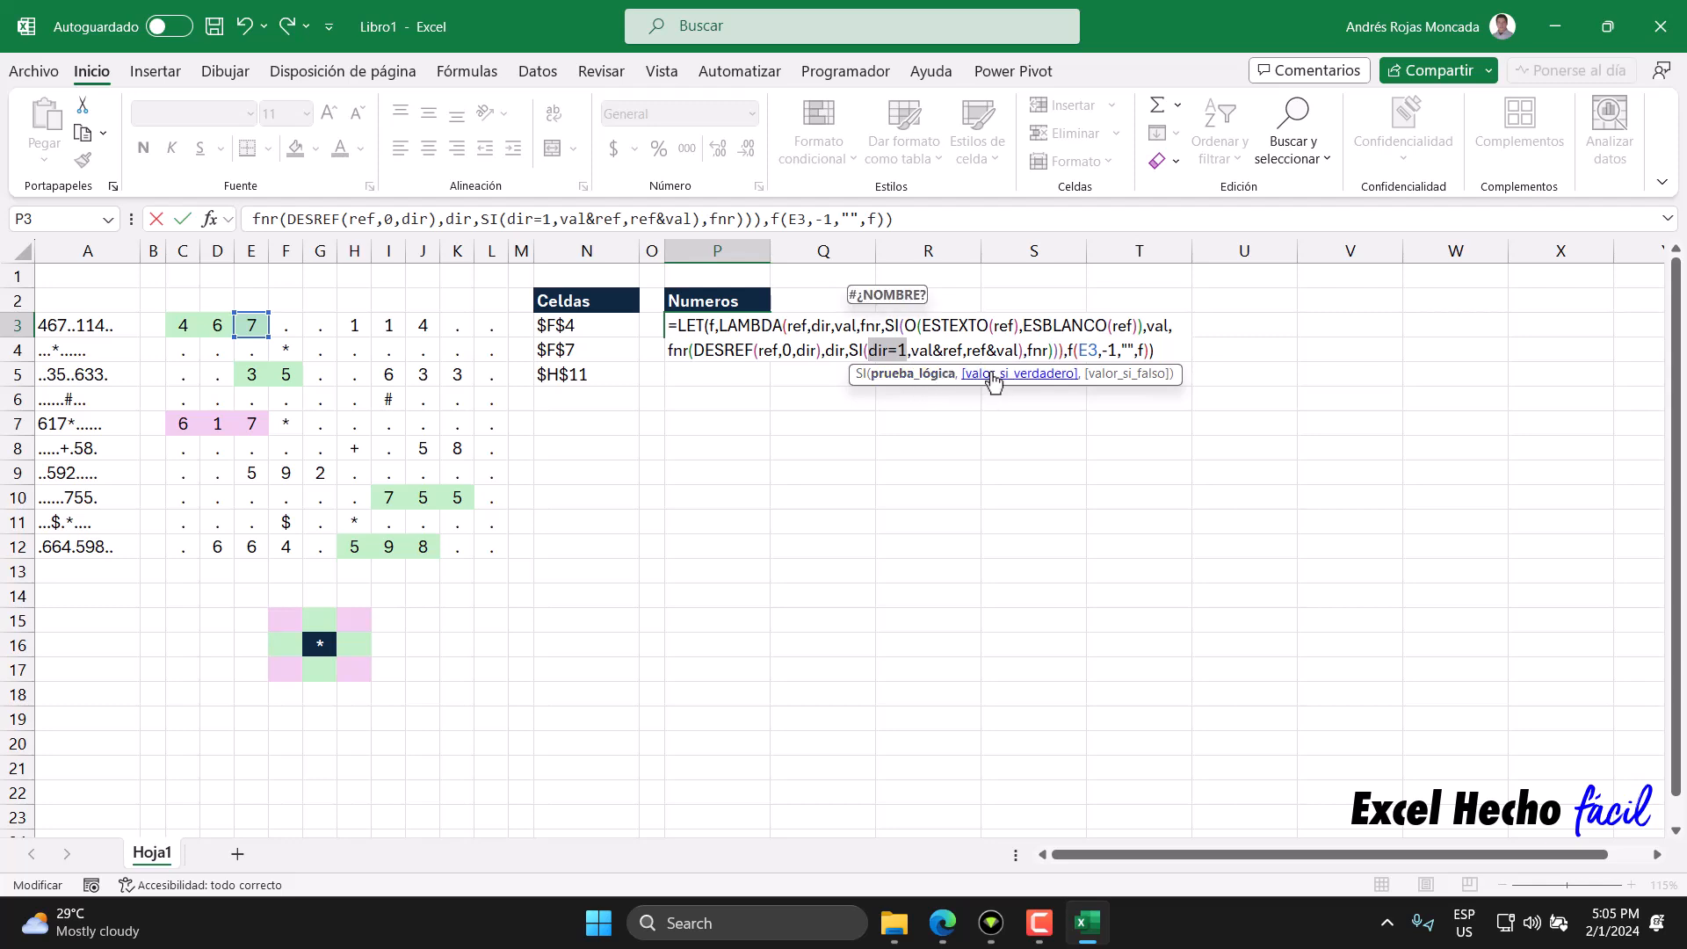
left_click(993, 376)
left_click(1116, 375)
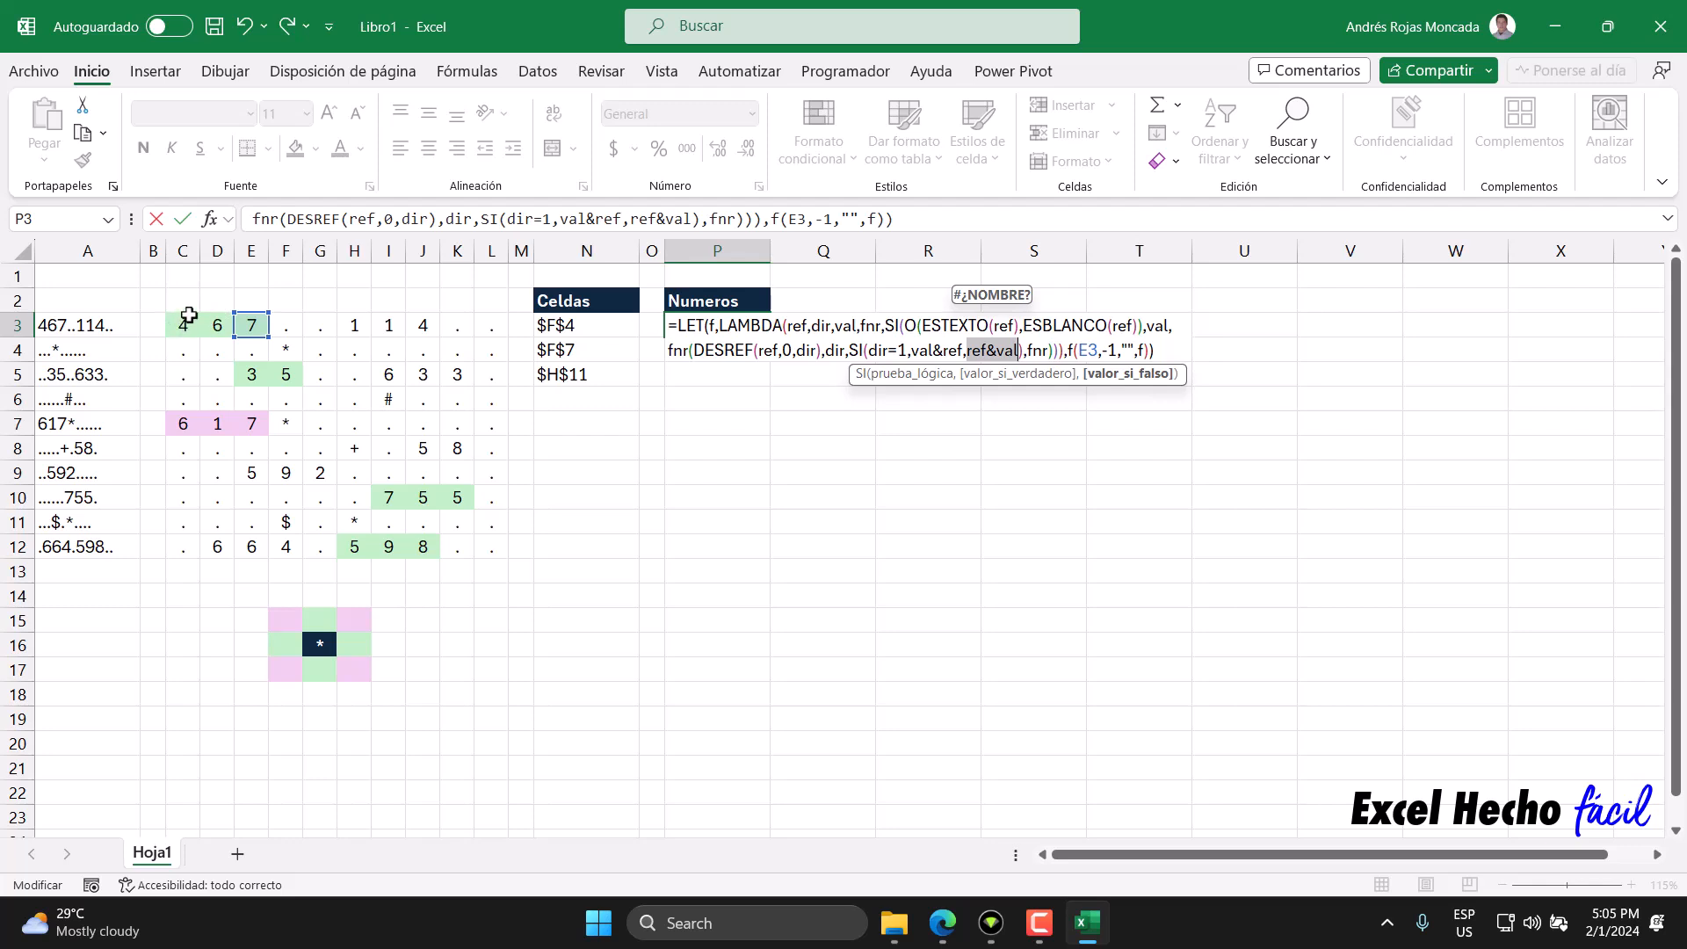
left_click(1155, 350)
key("Return")
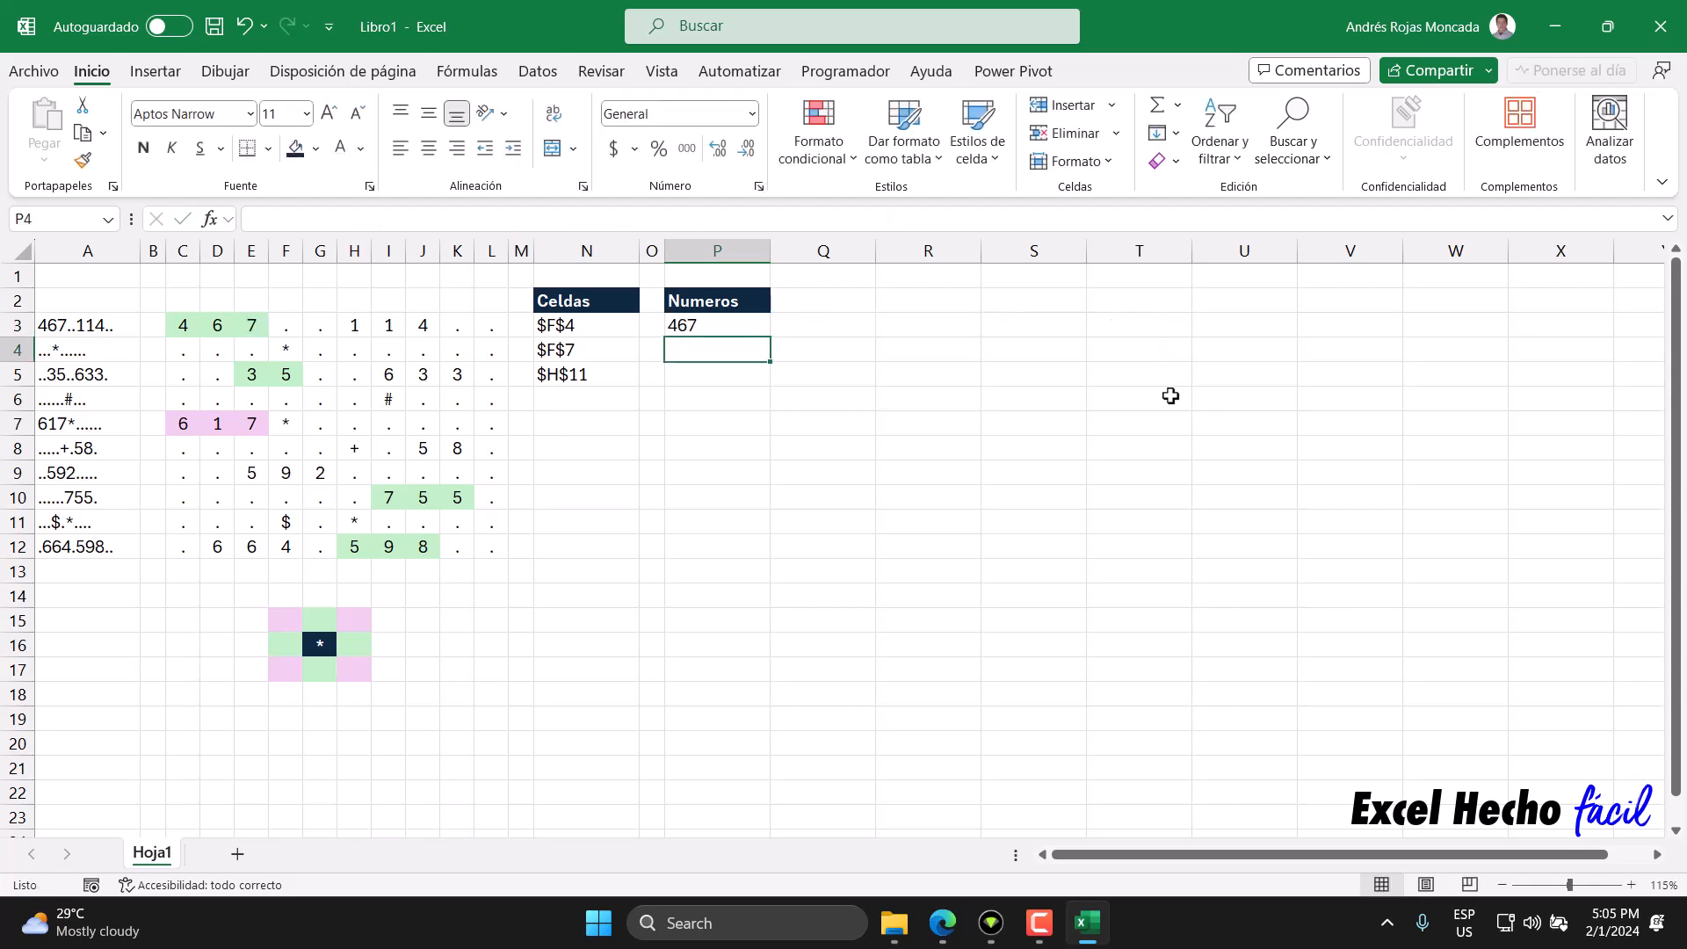
Remove the f(E3,-1,"",f) test call from P3's formula, add two line breaks after the LAMBDA and highlight its definition.
left_click(679, 331)
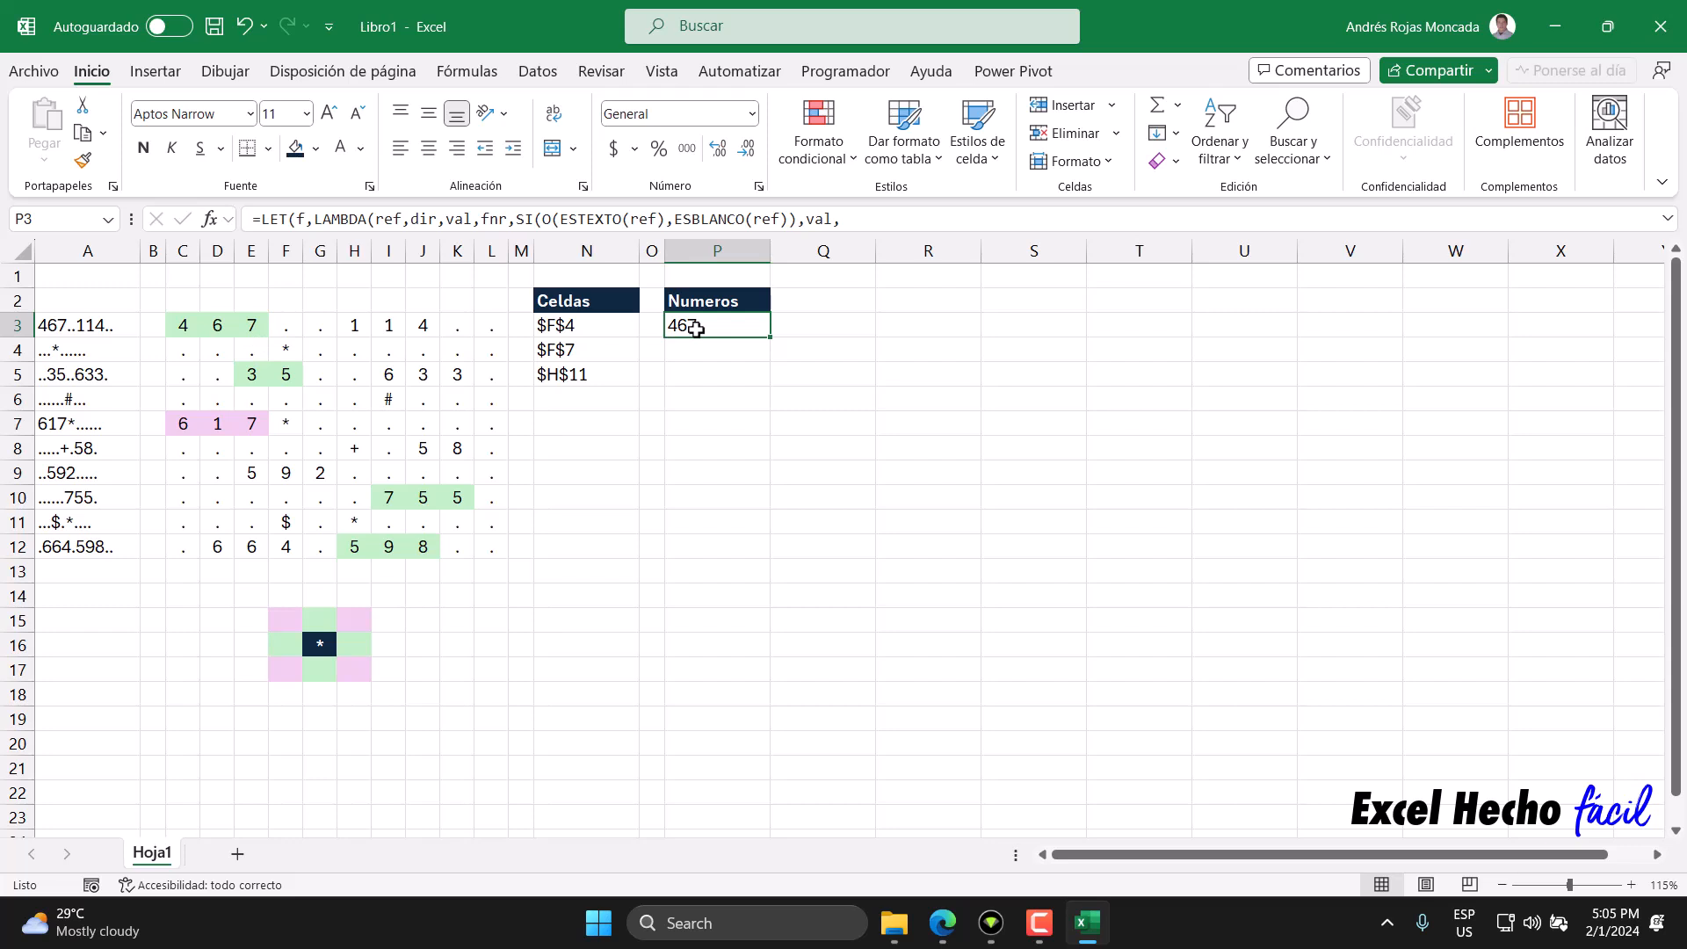
key("F2")
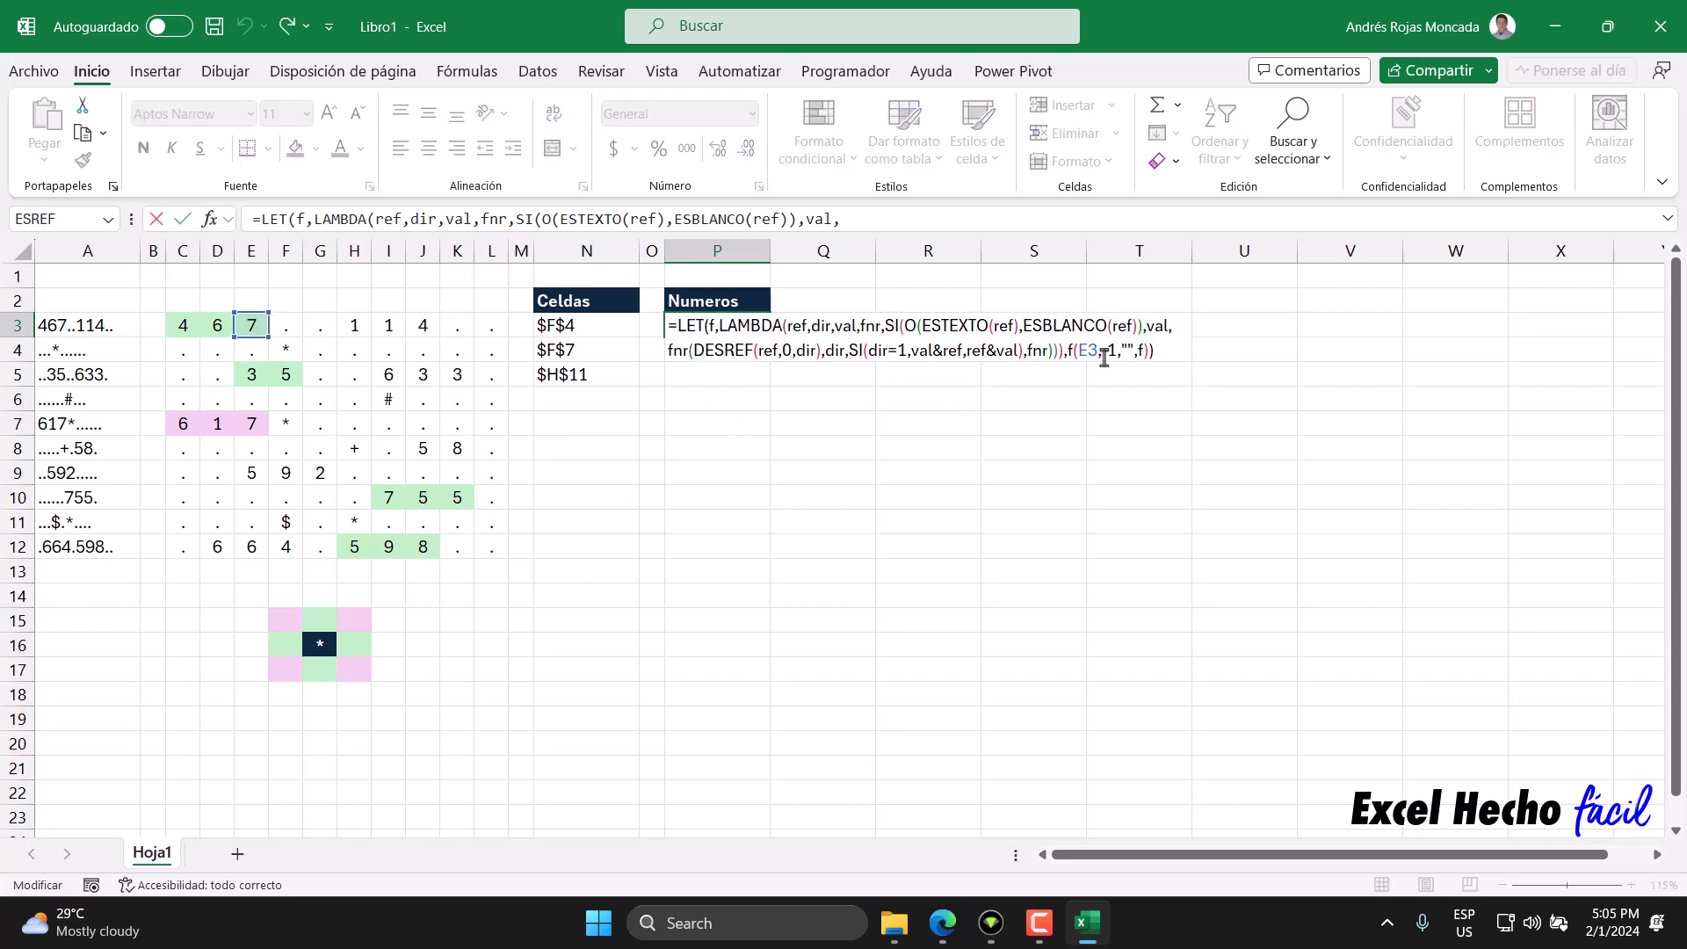
left_click_drag(1156, 350, 1061, 360)
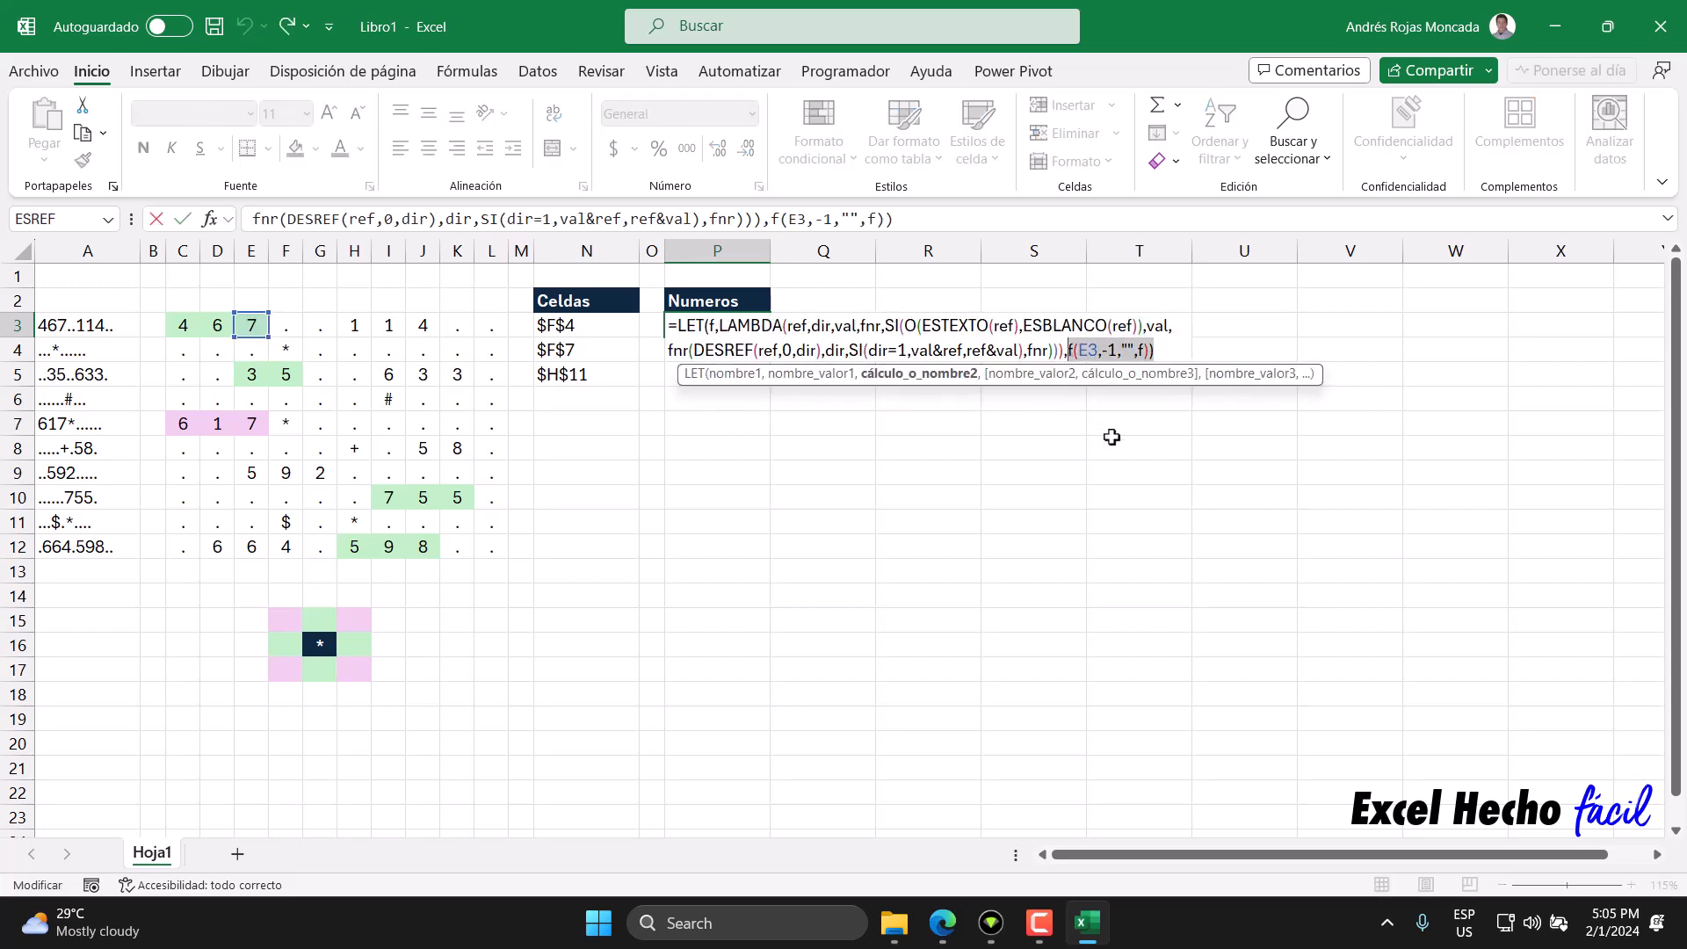
key("BackSpace")
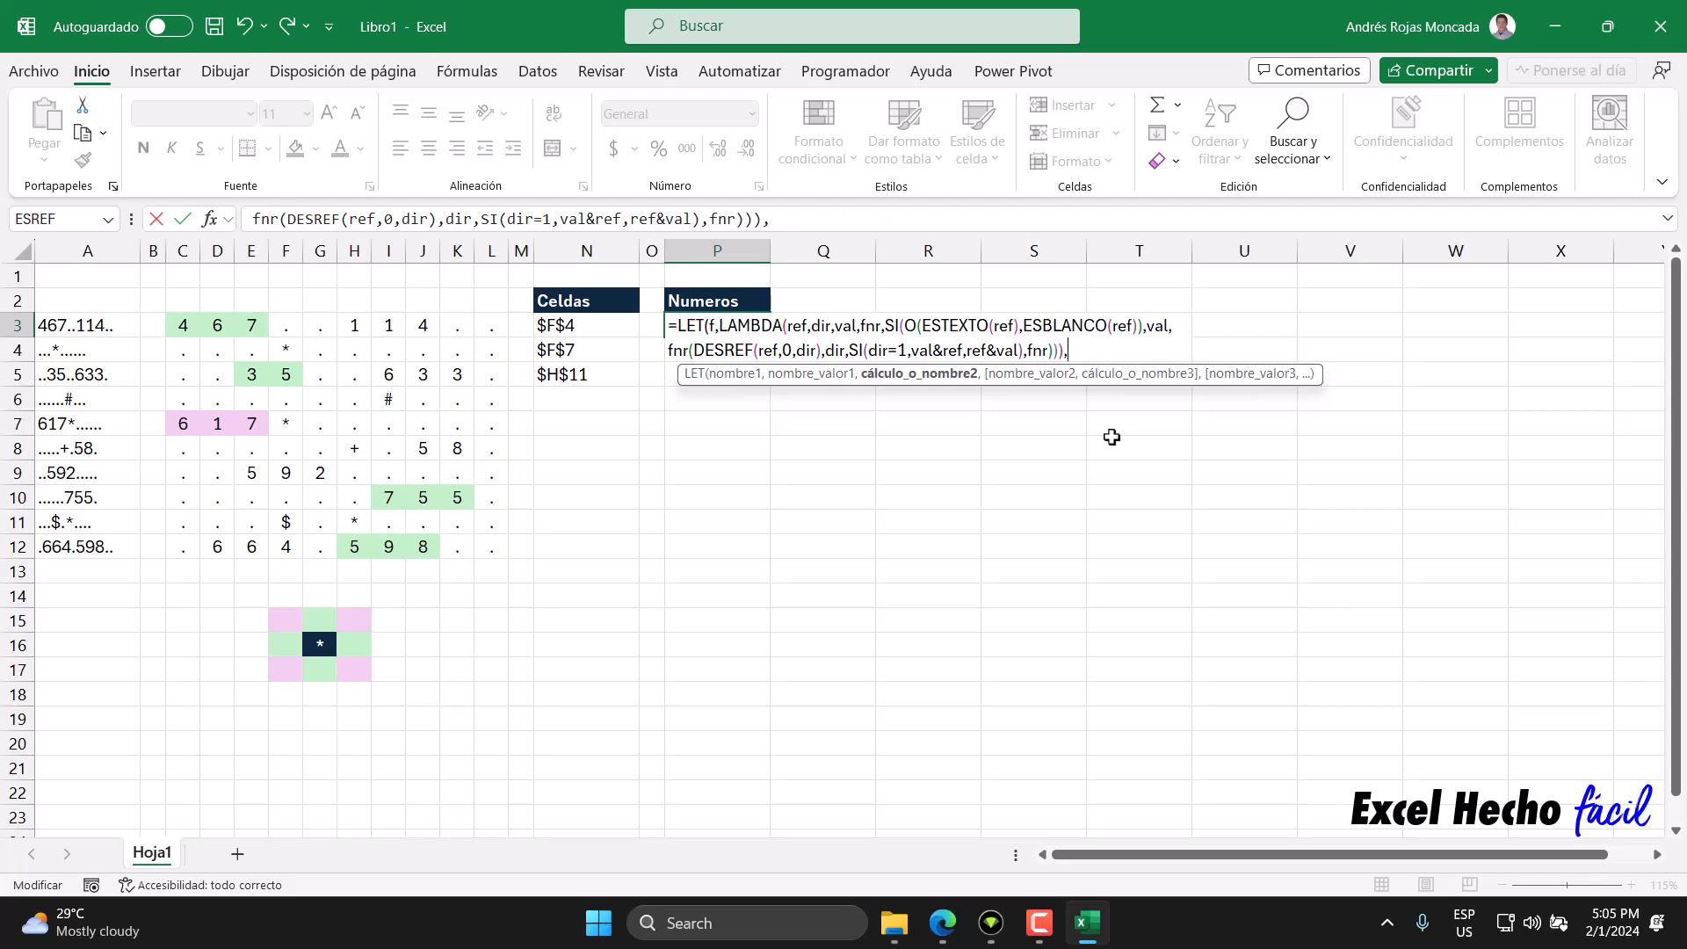
key("alt+Return")
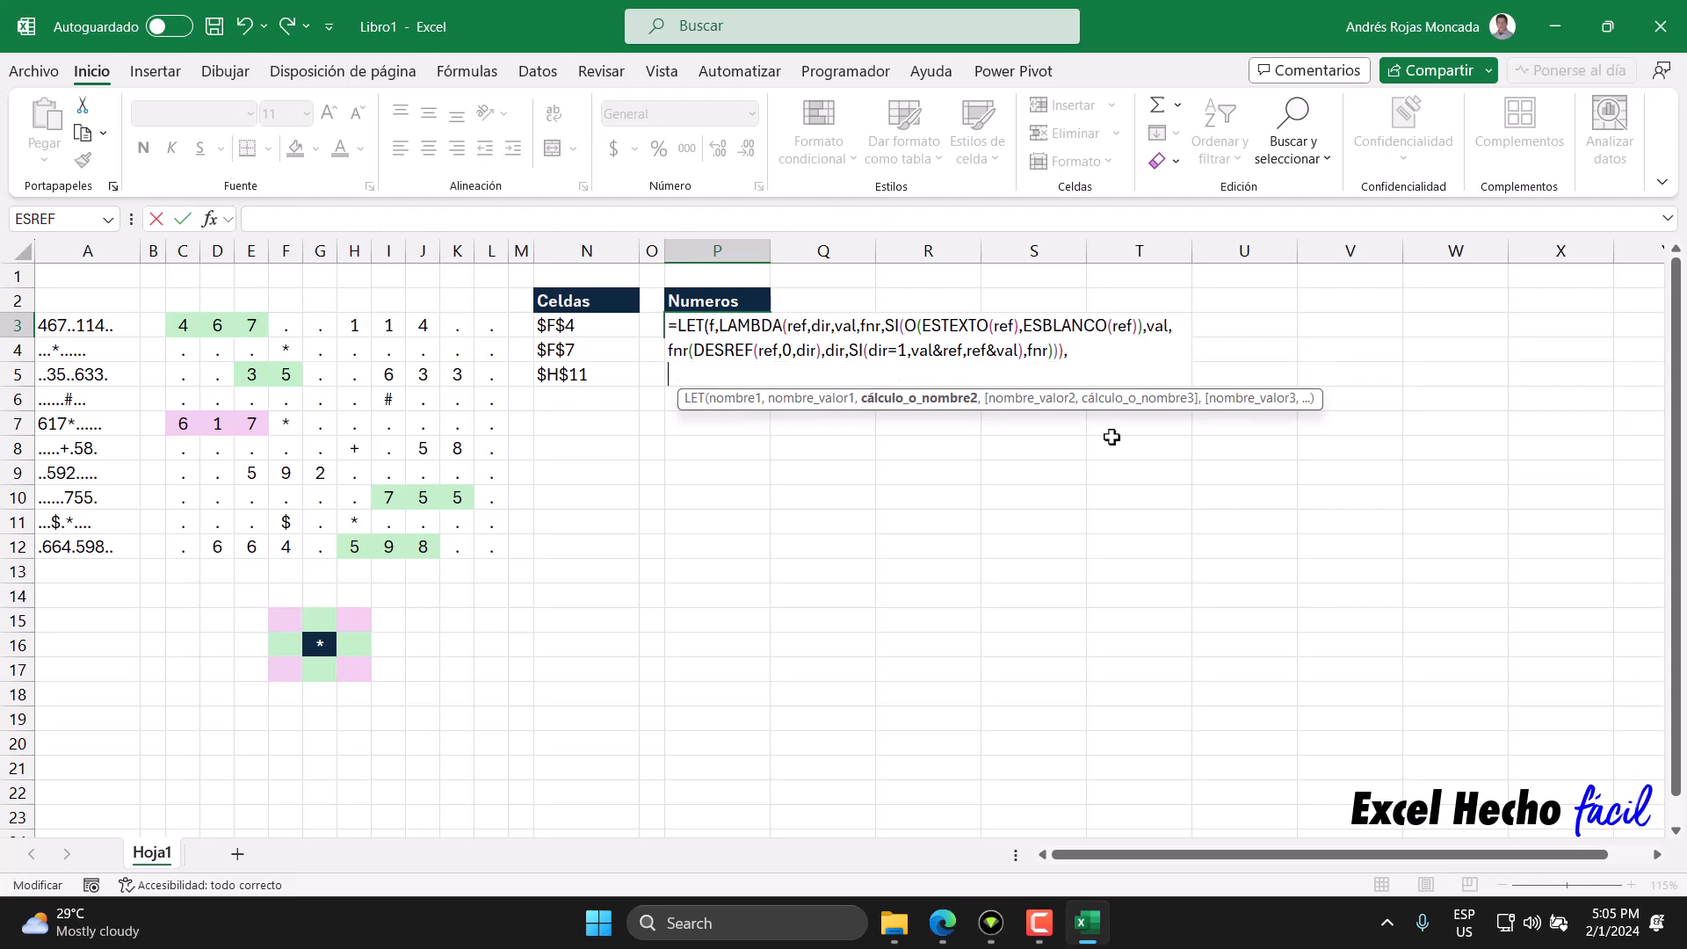
key("alt+Return")
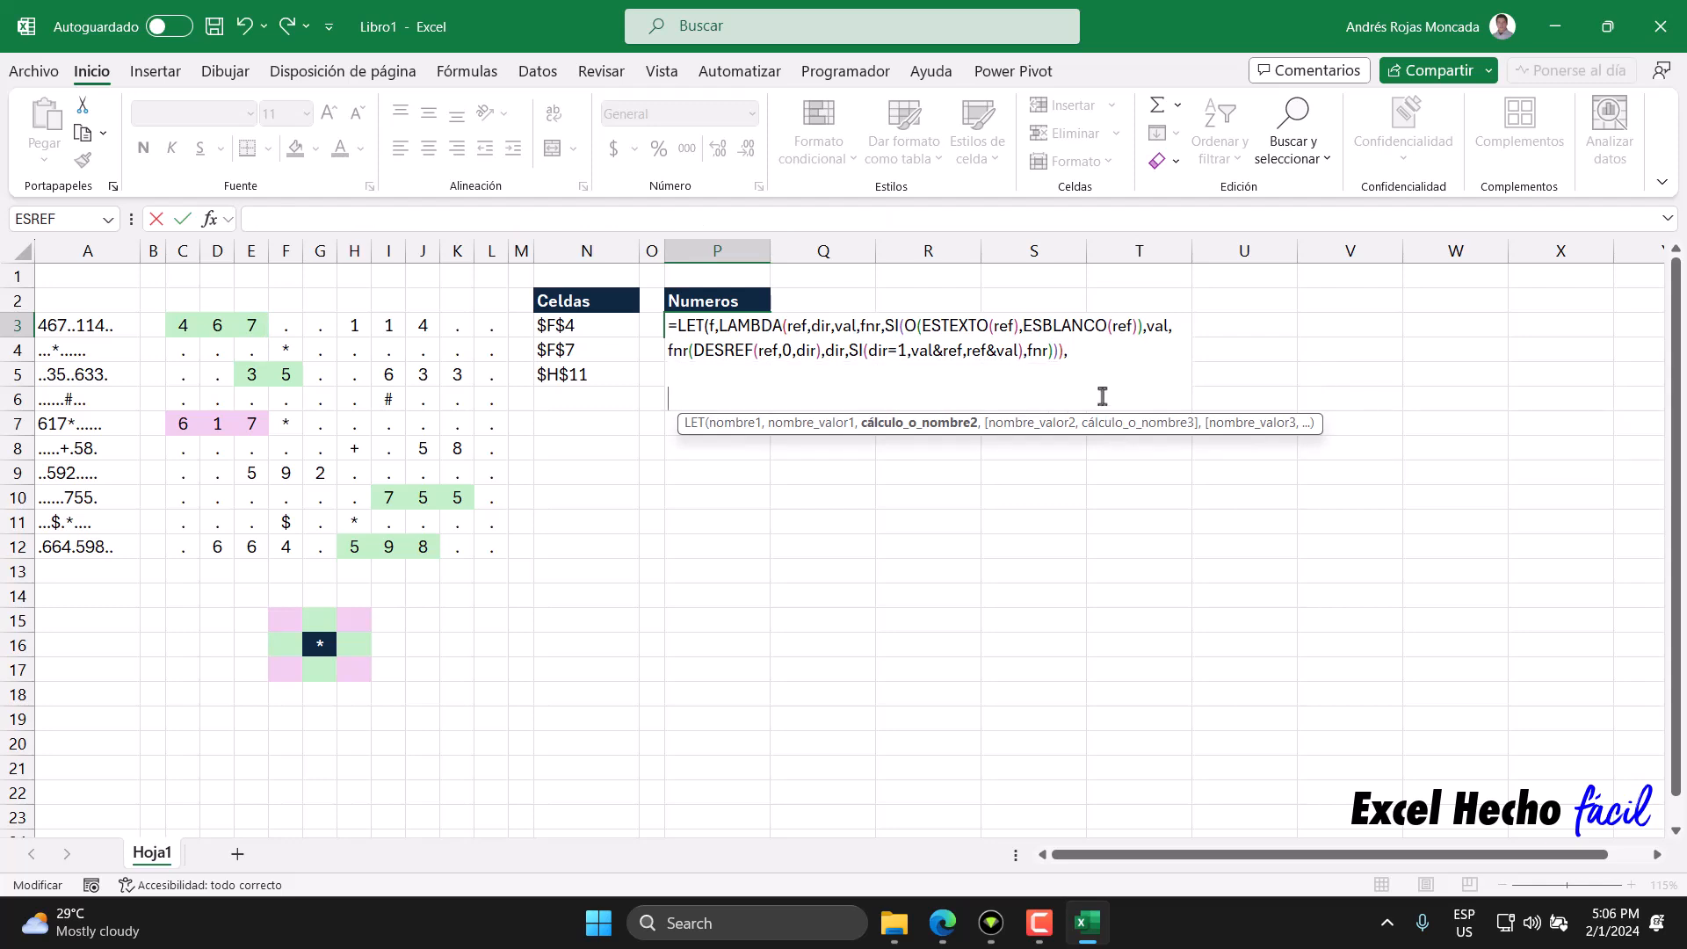
left_click_drag(1063, 355, 718, 325)
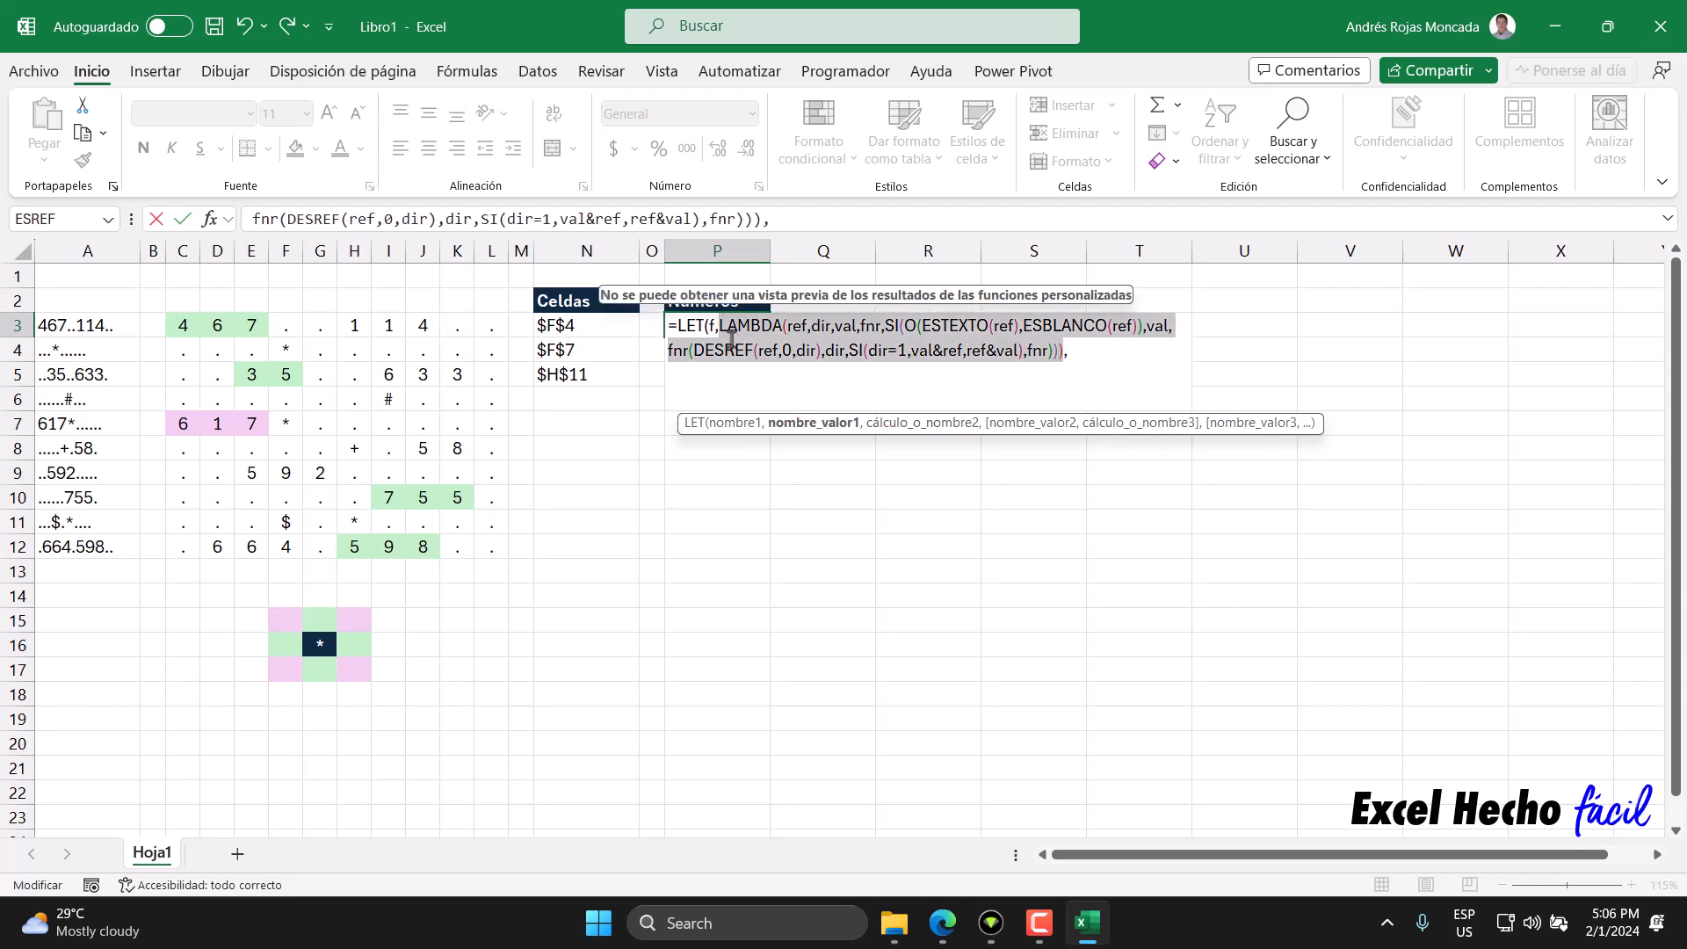
Below the recursive LAMBDA definition in P3's formula, begin a MAP function with the single cell N3 as its array.
left_click(712, 327)
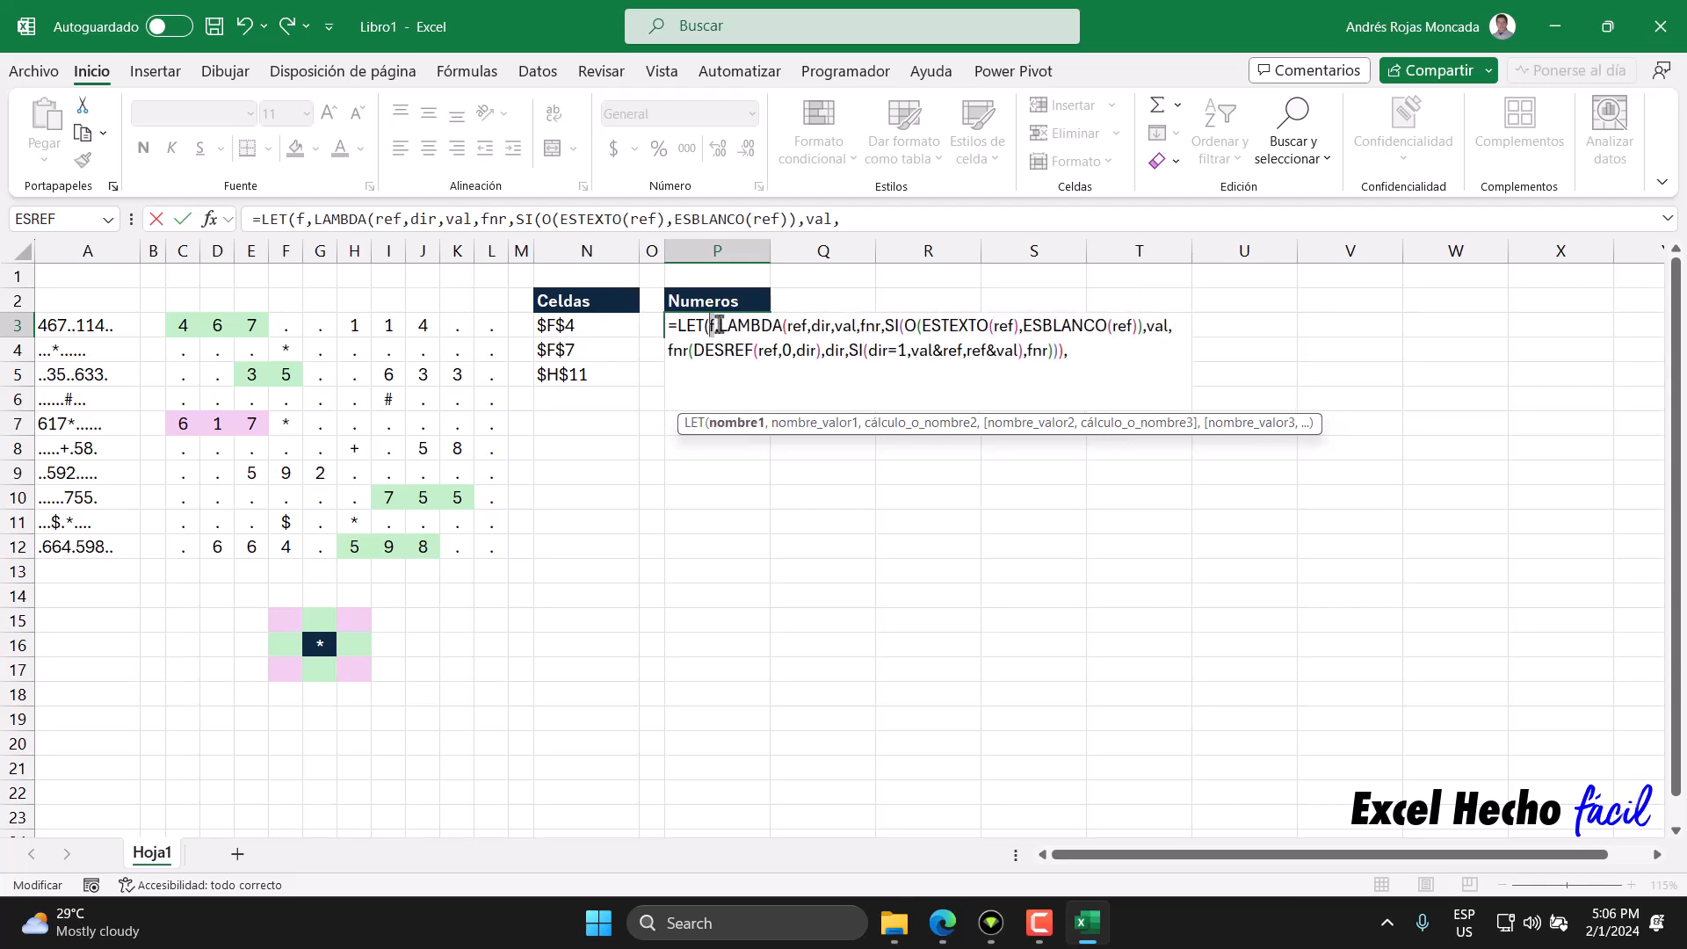
left_click(699, 387)
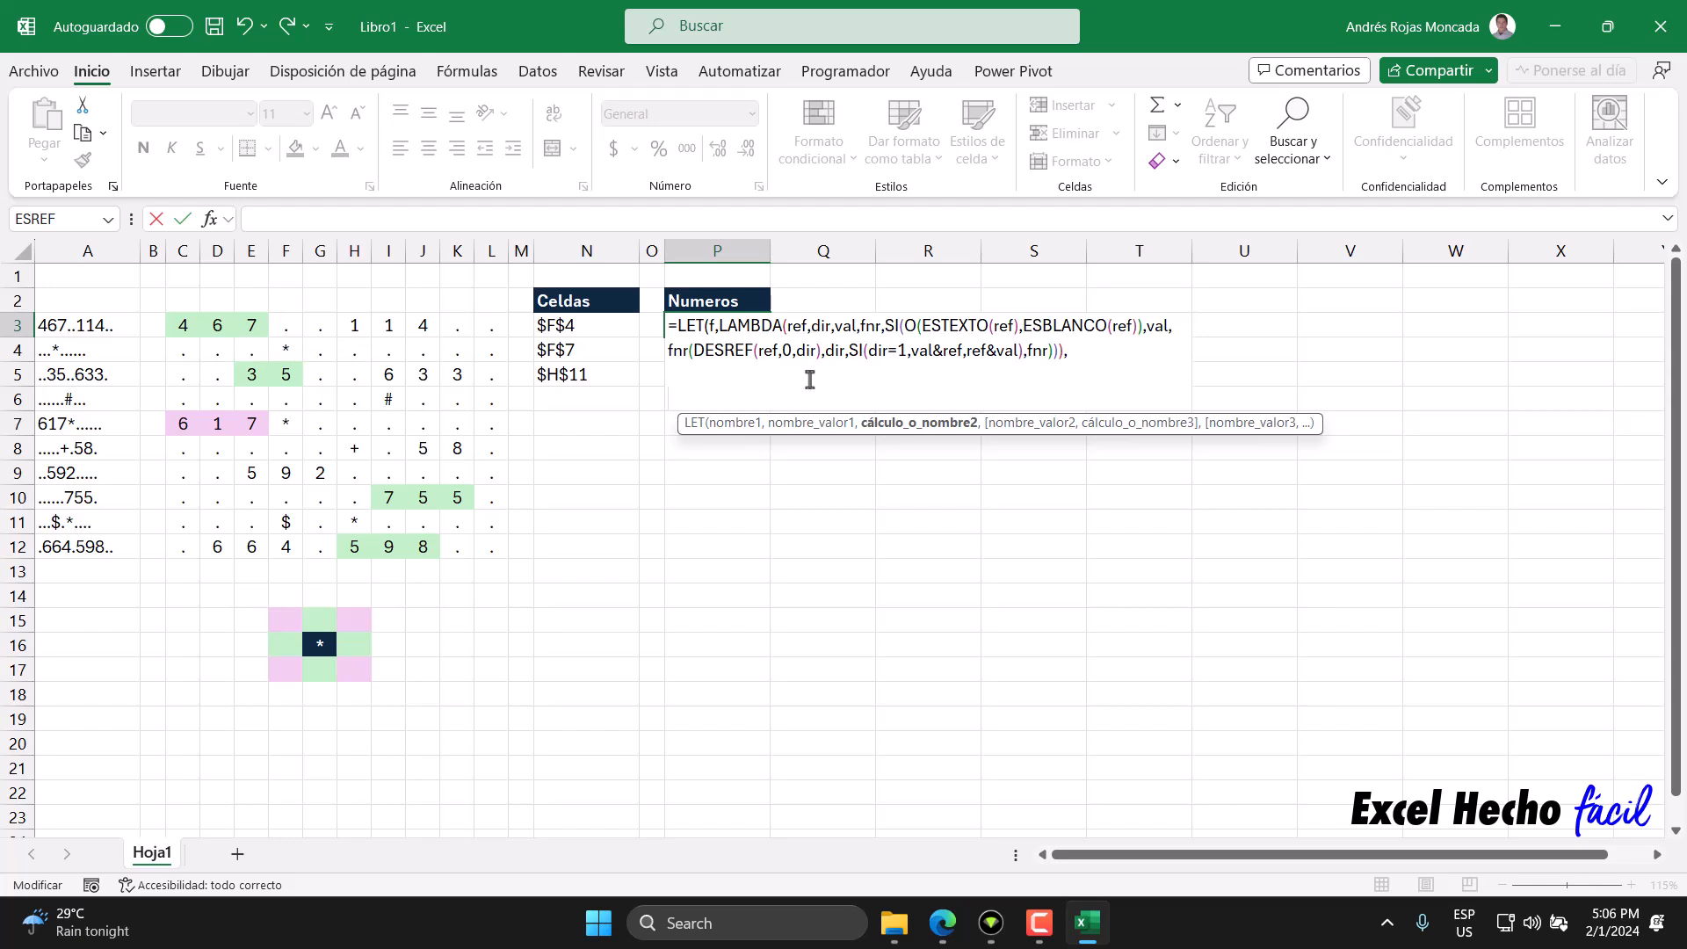
left_click_drag(1307, 429, 1304, 594)
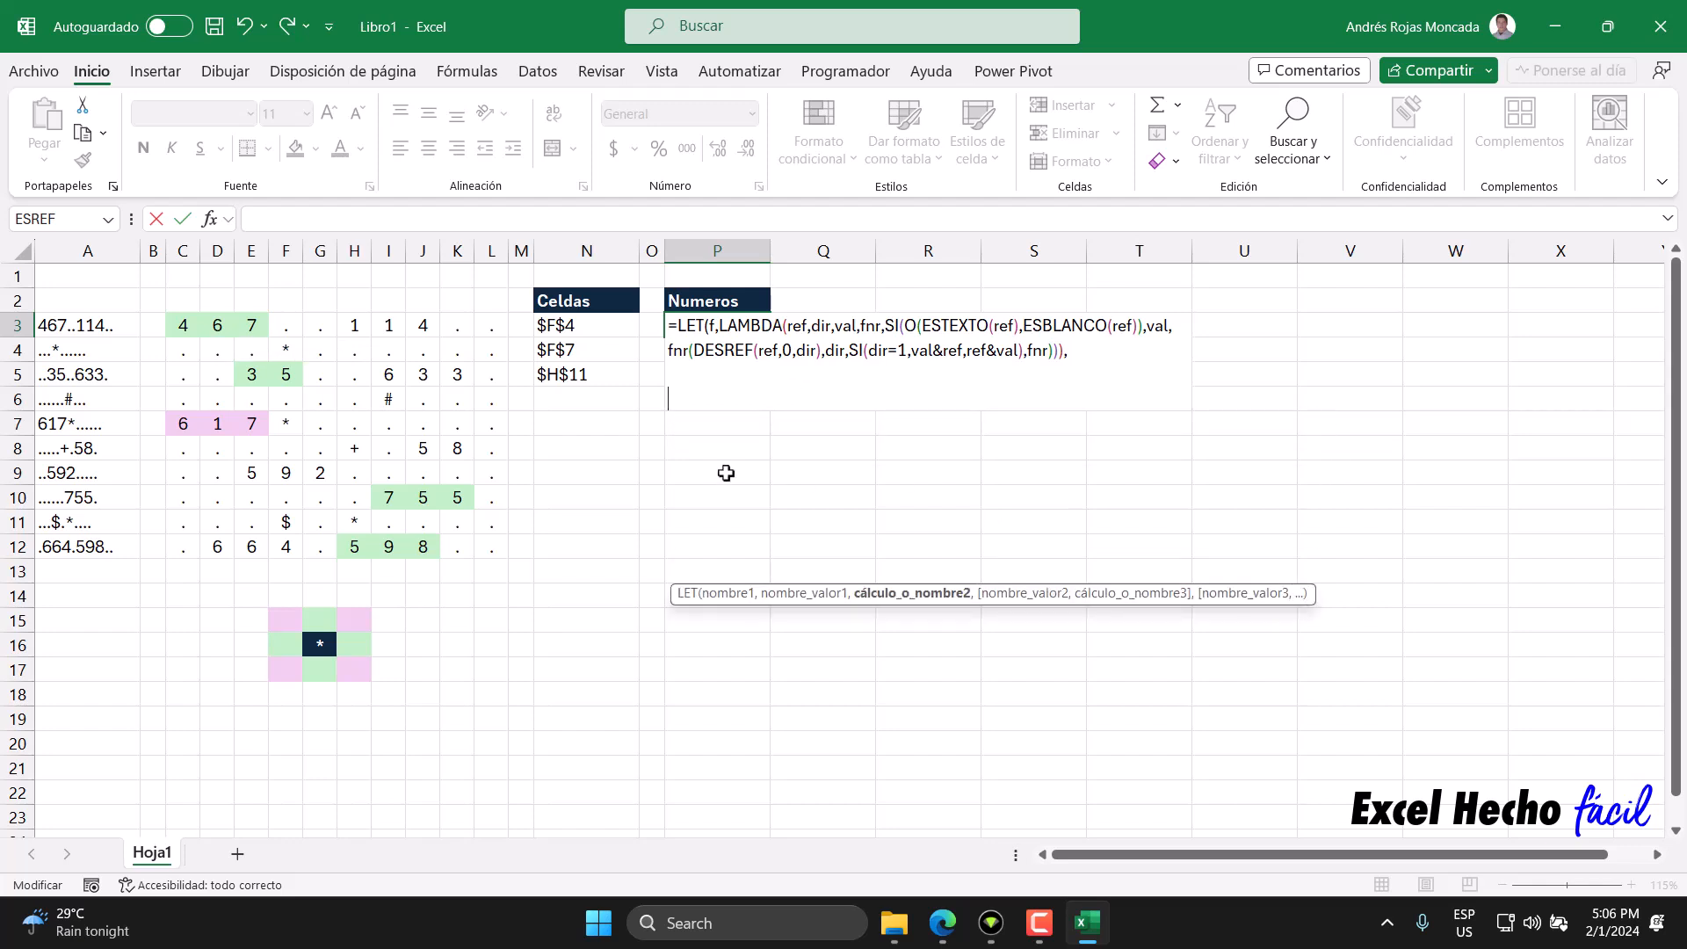
type("map")
key("Tab")
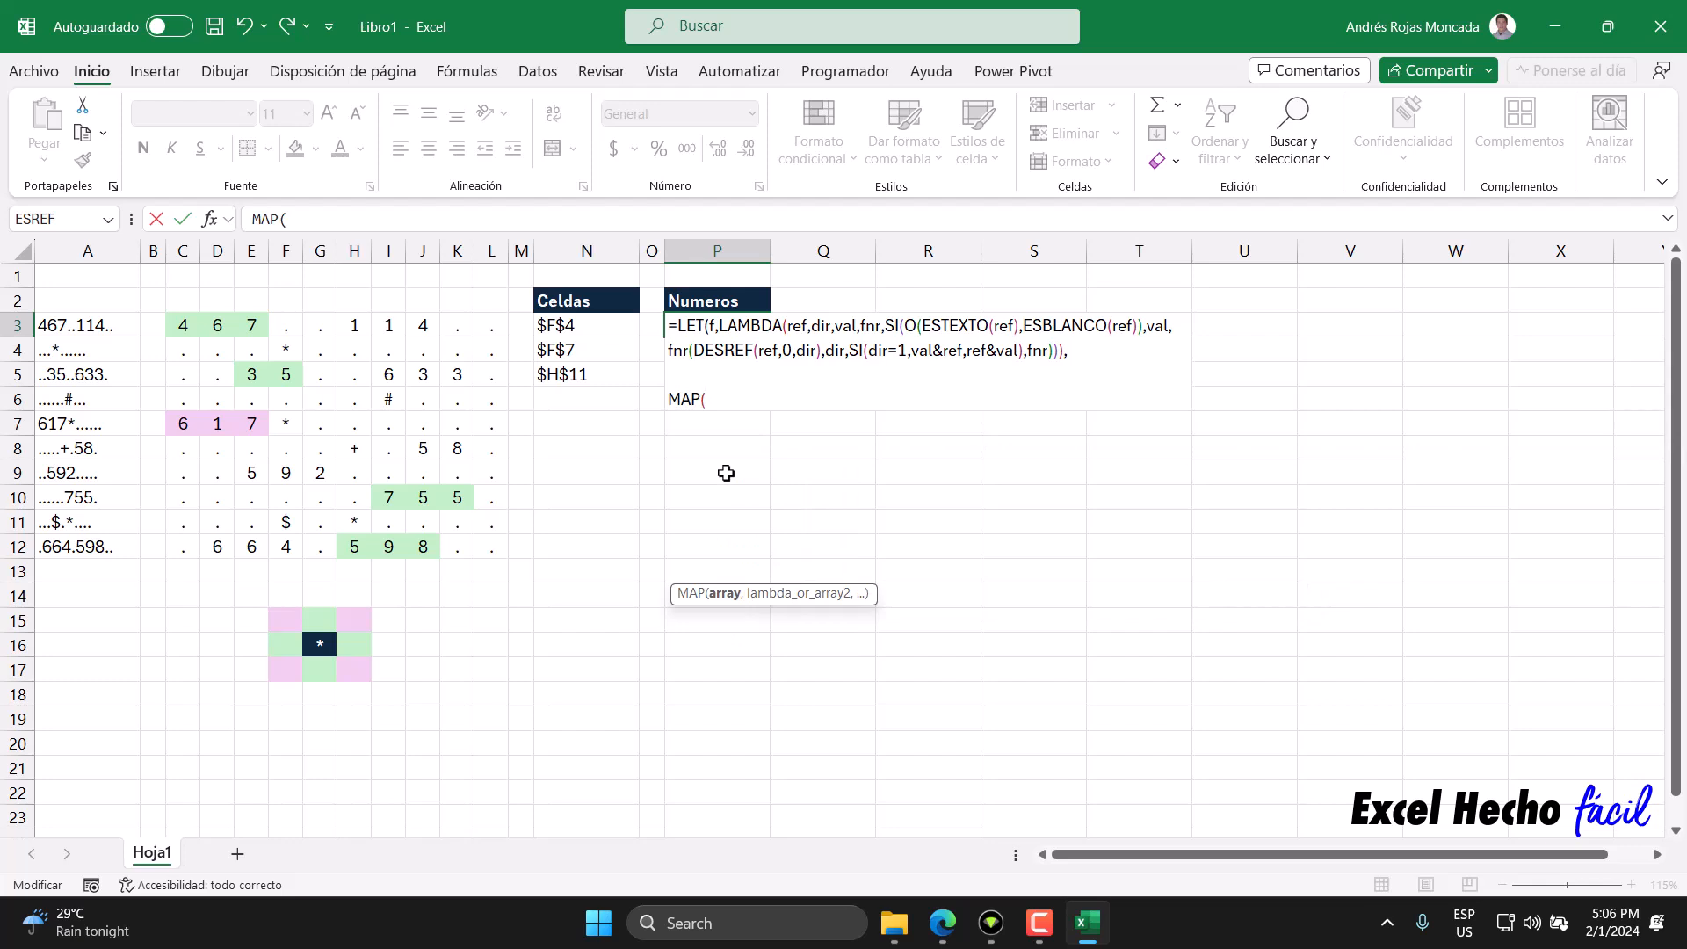
left_click(613, 327)
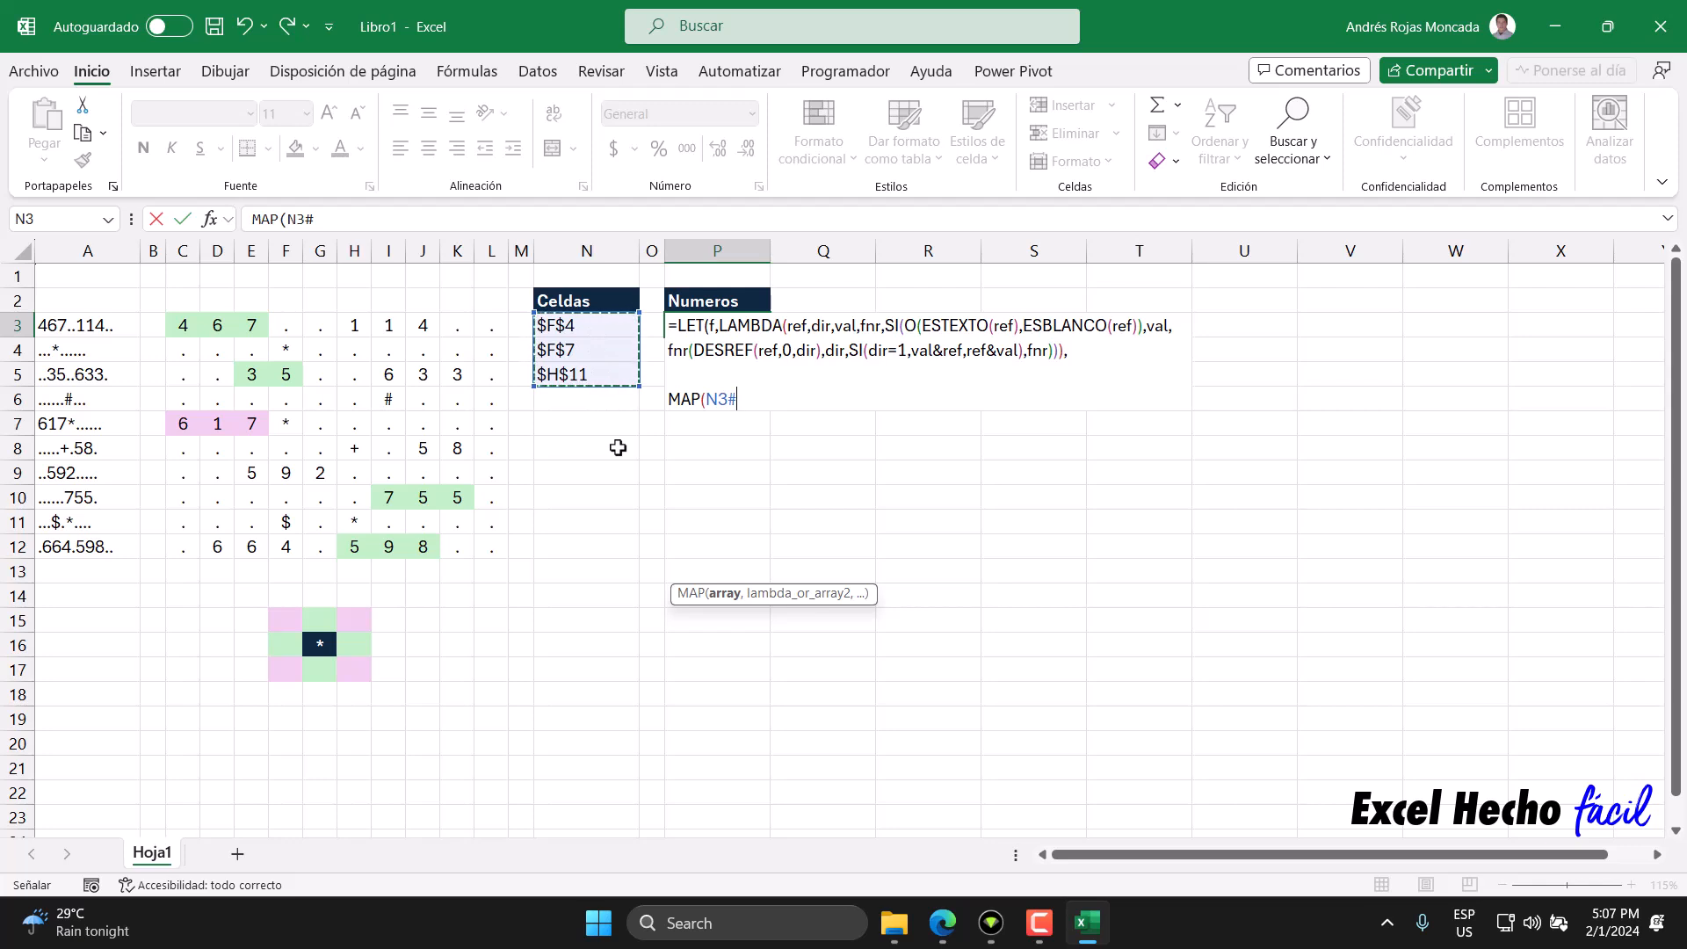
key("BackSpace")
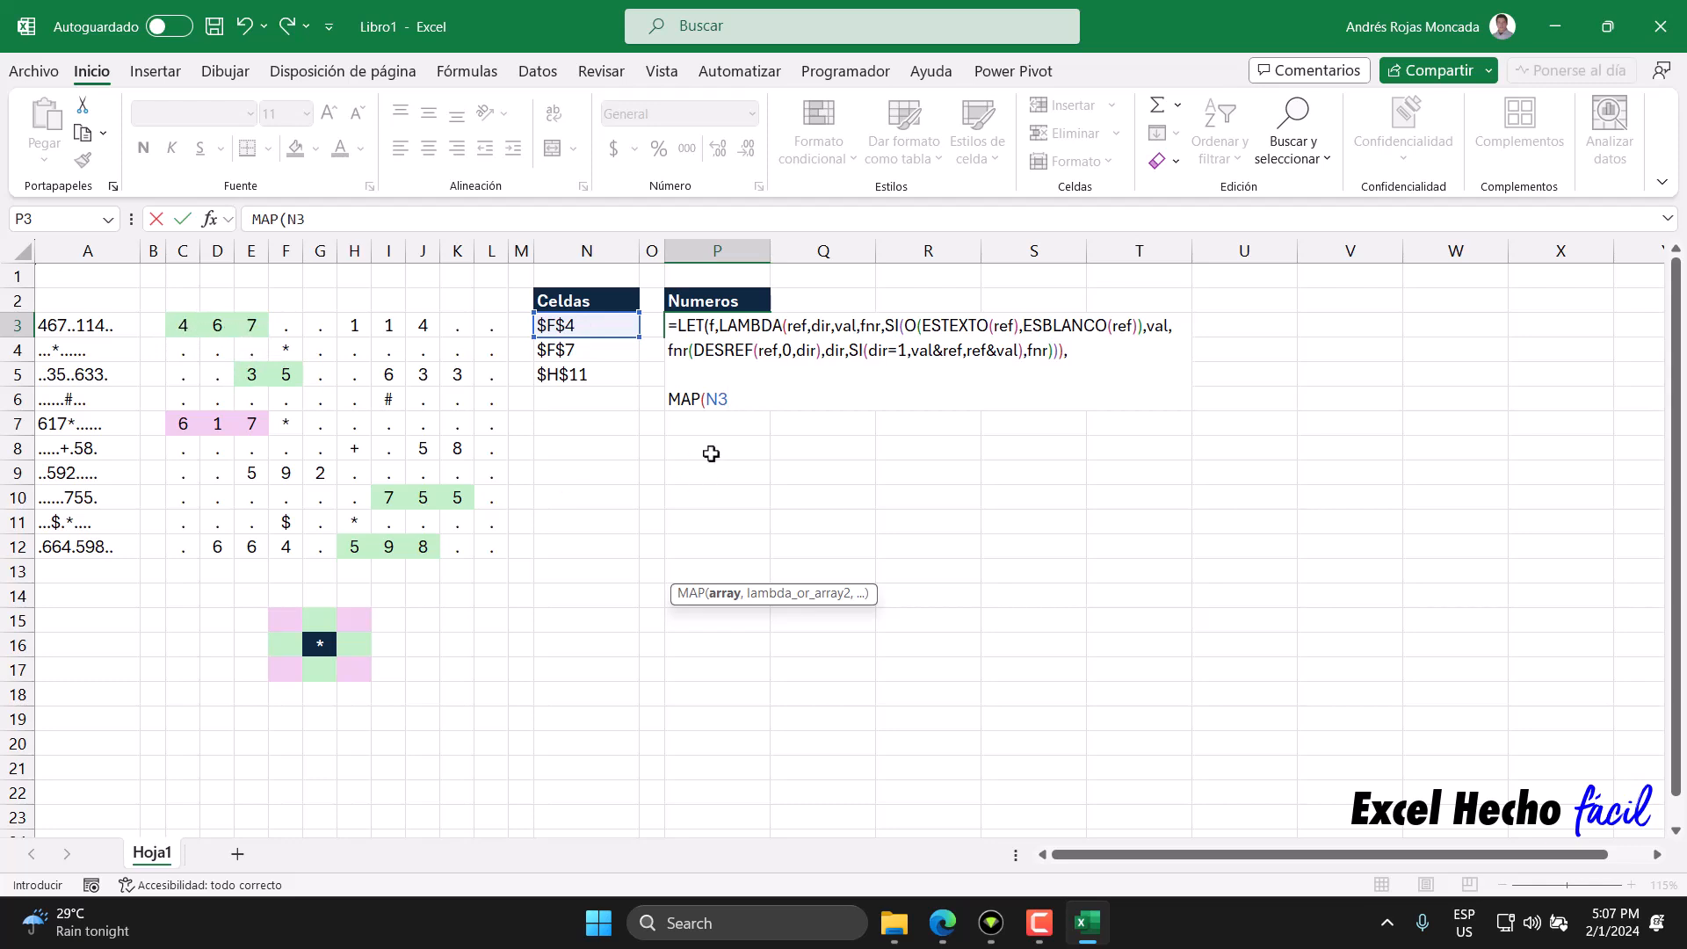
type(",")
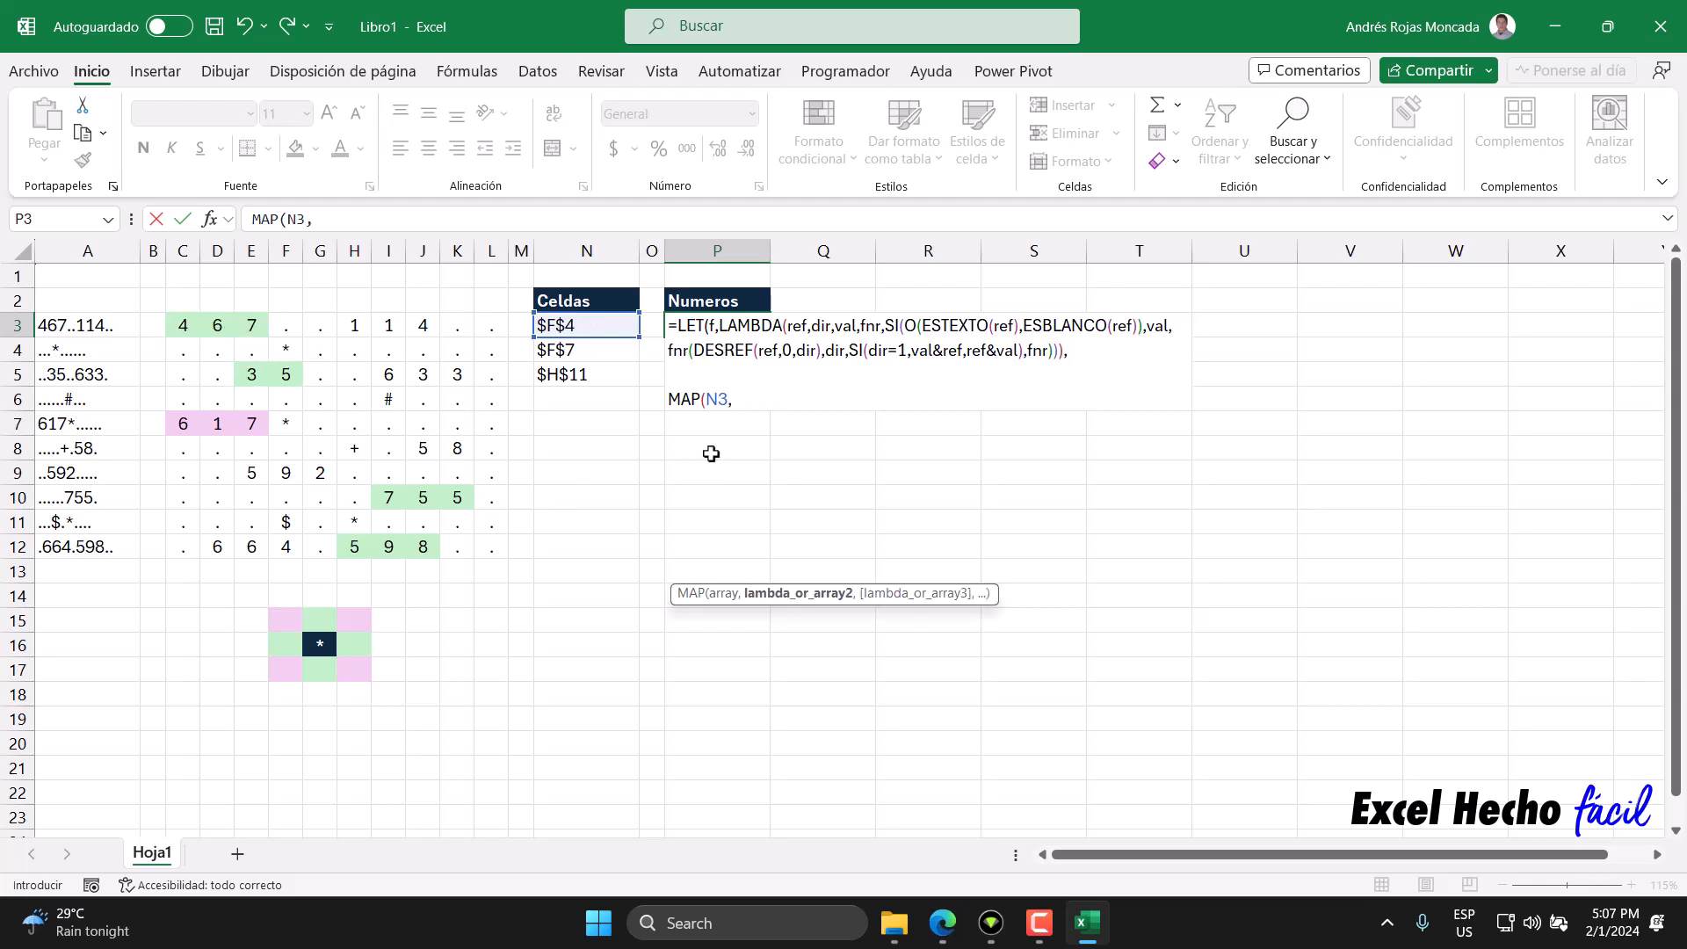
Give MAP a LAMBDA with parameter x and open a nested LET as its calculation.
type("LAMBDA(")
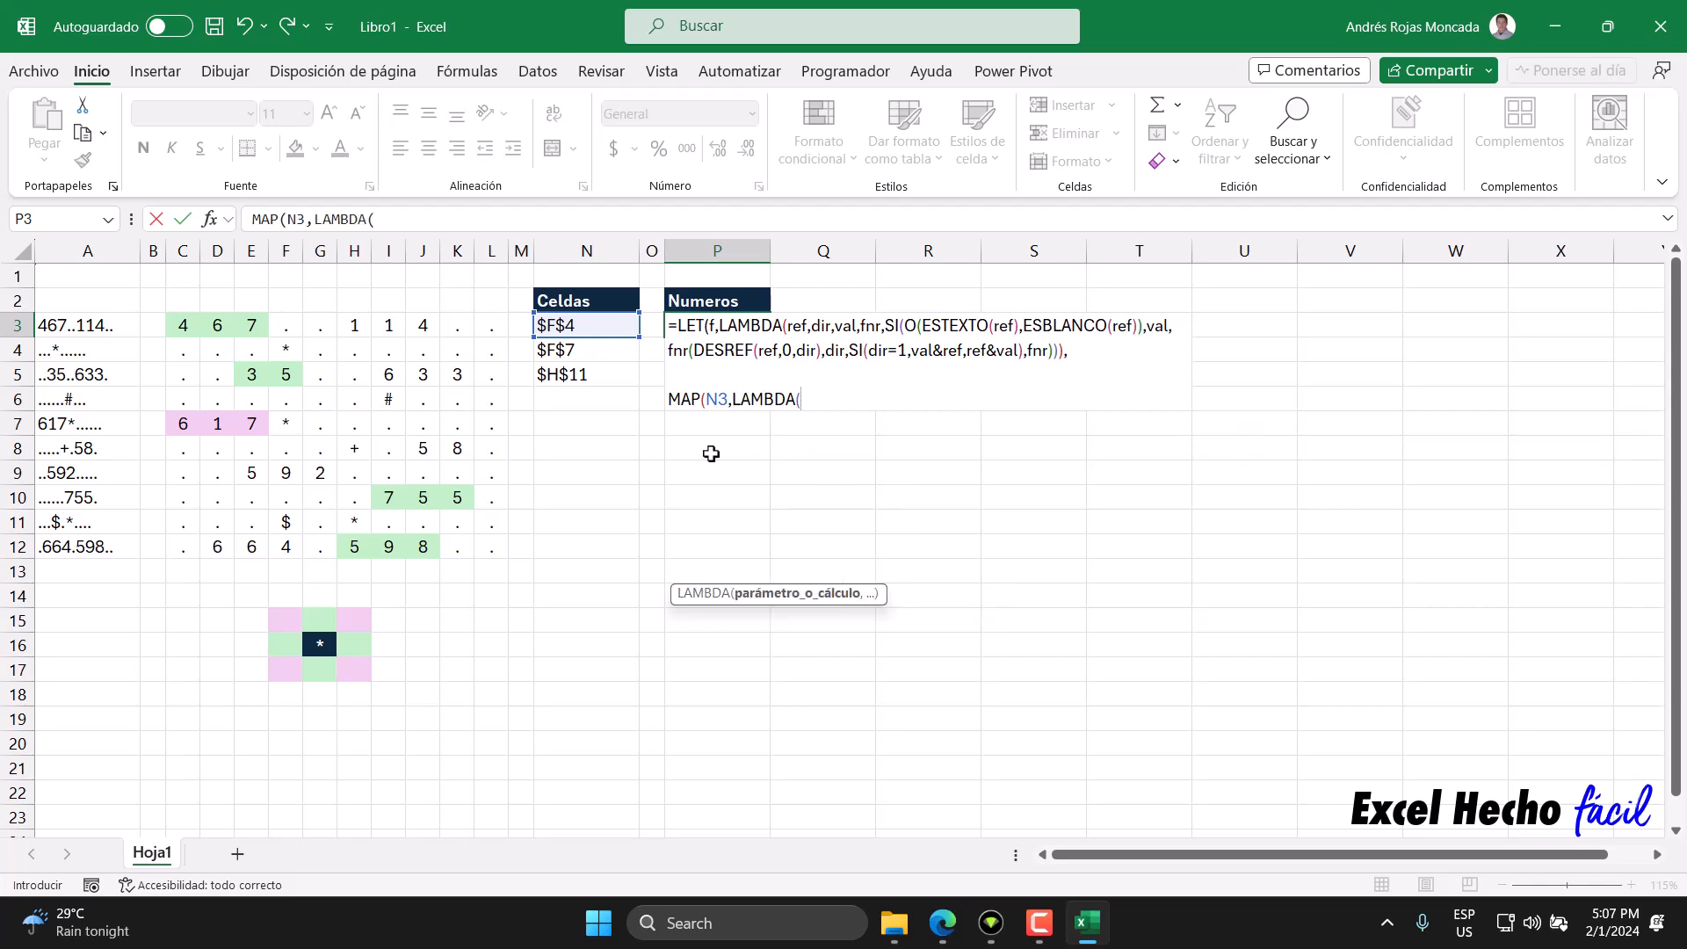
type("x,")
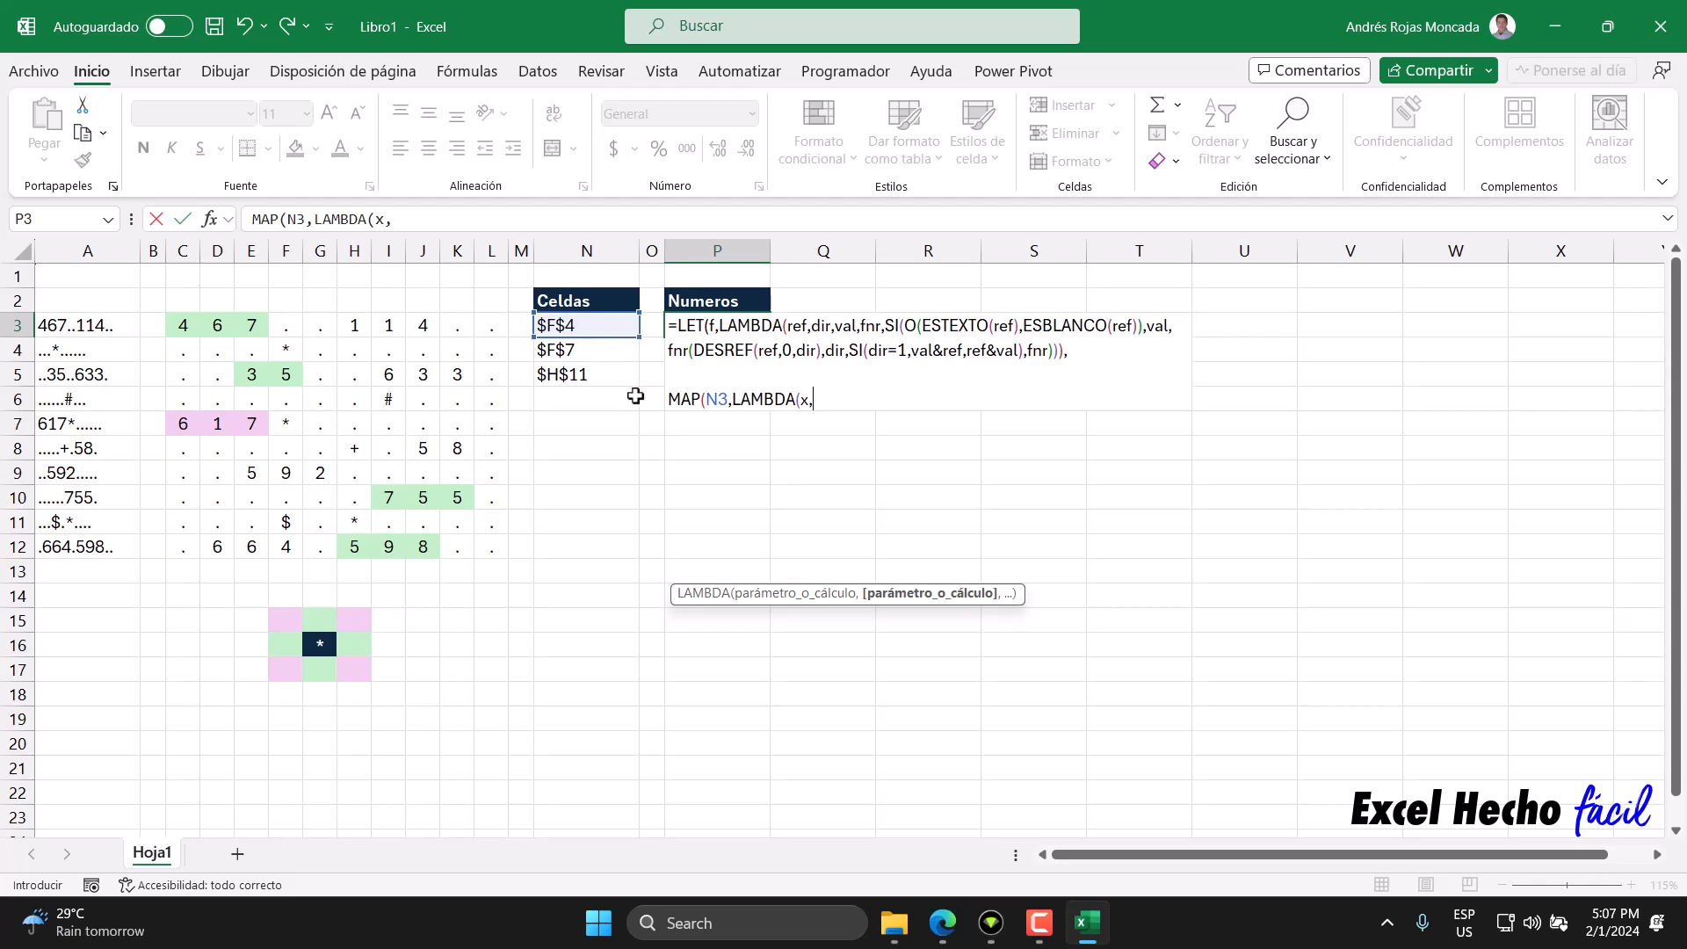
double_click(805, 400)
left_click(831, 401)
type("LET(")
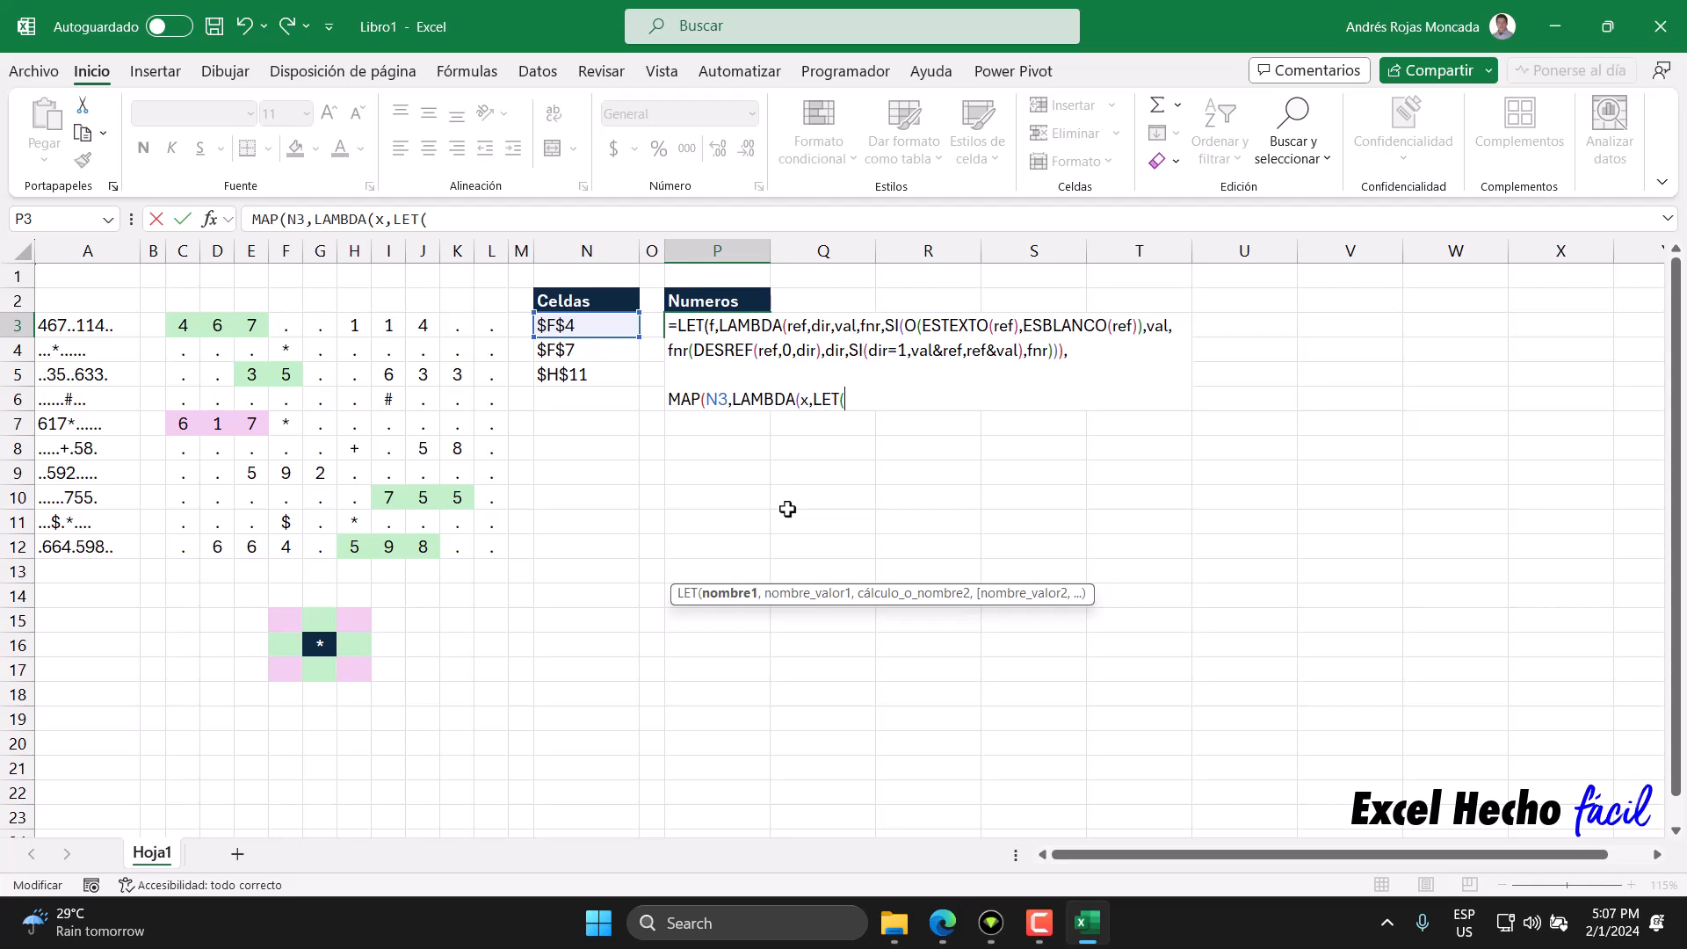
Define the nested LET's variable r as INDIRECTO(x) to turn the address text into a cell reference.
type("r,")
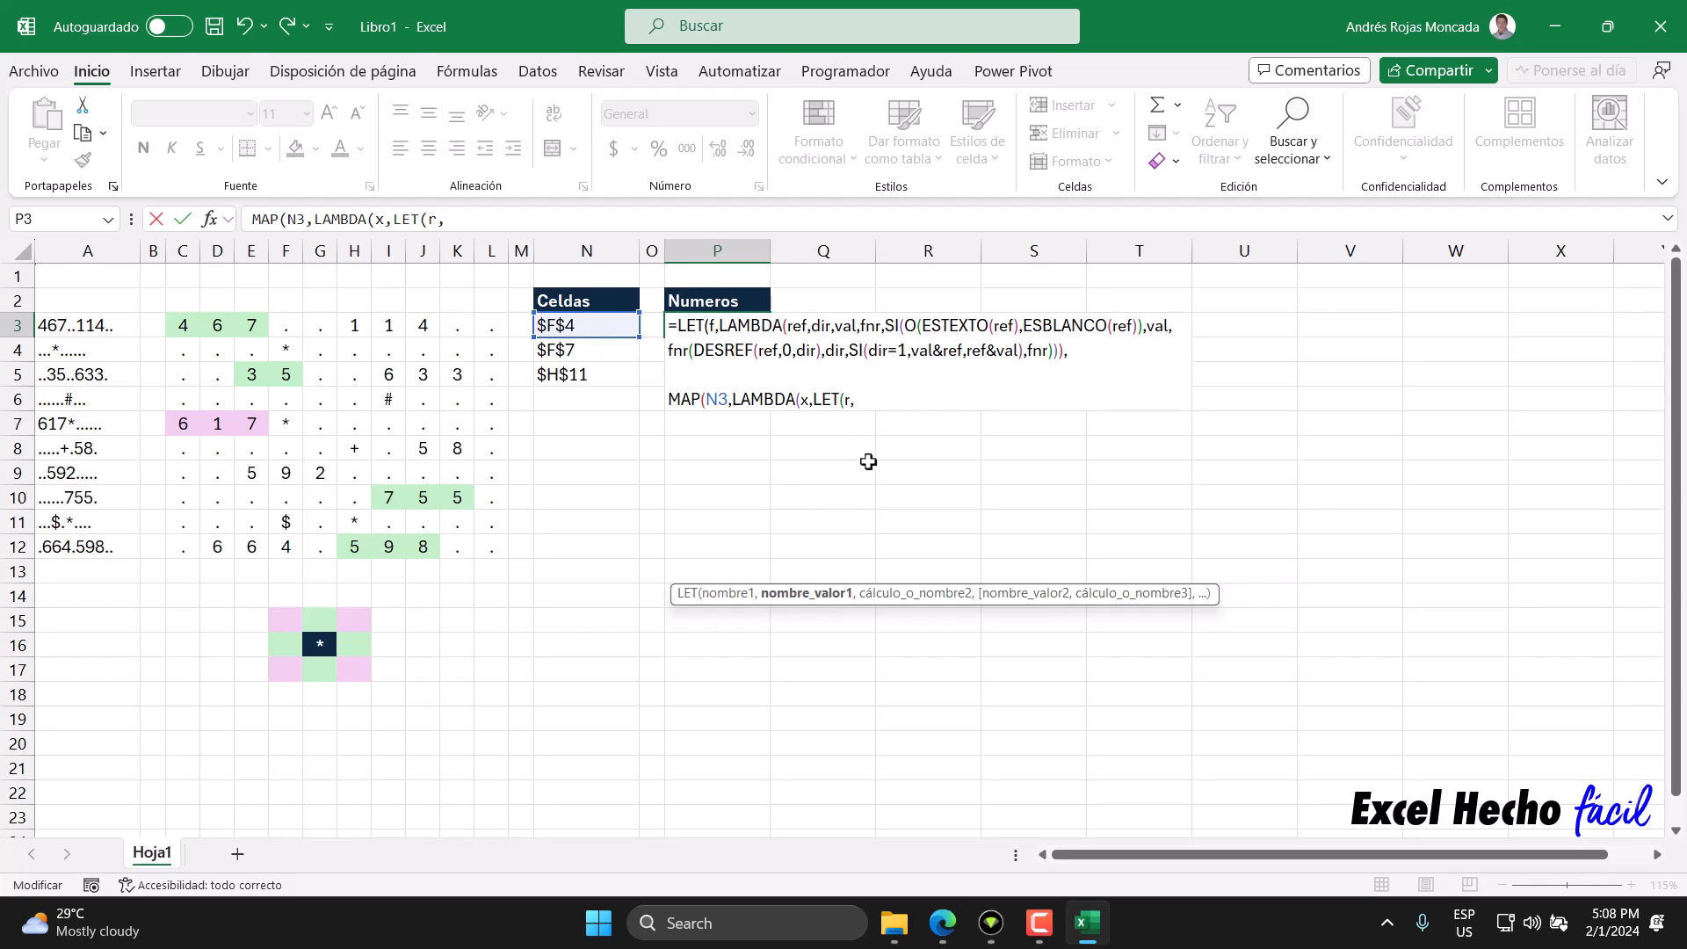
type("ind")
key("Tab")
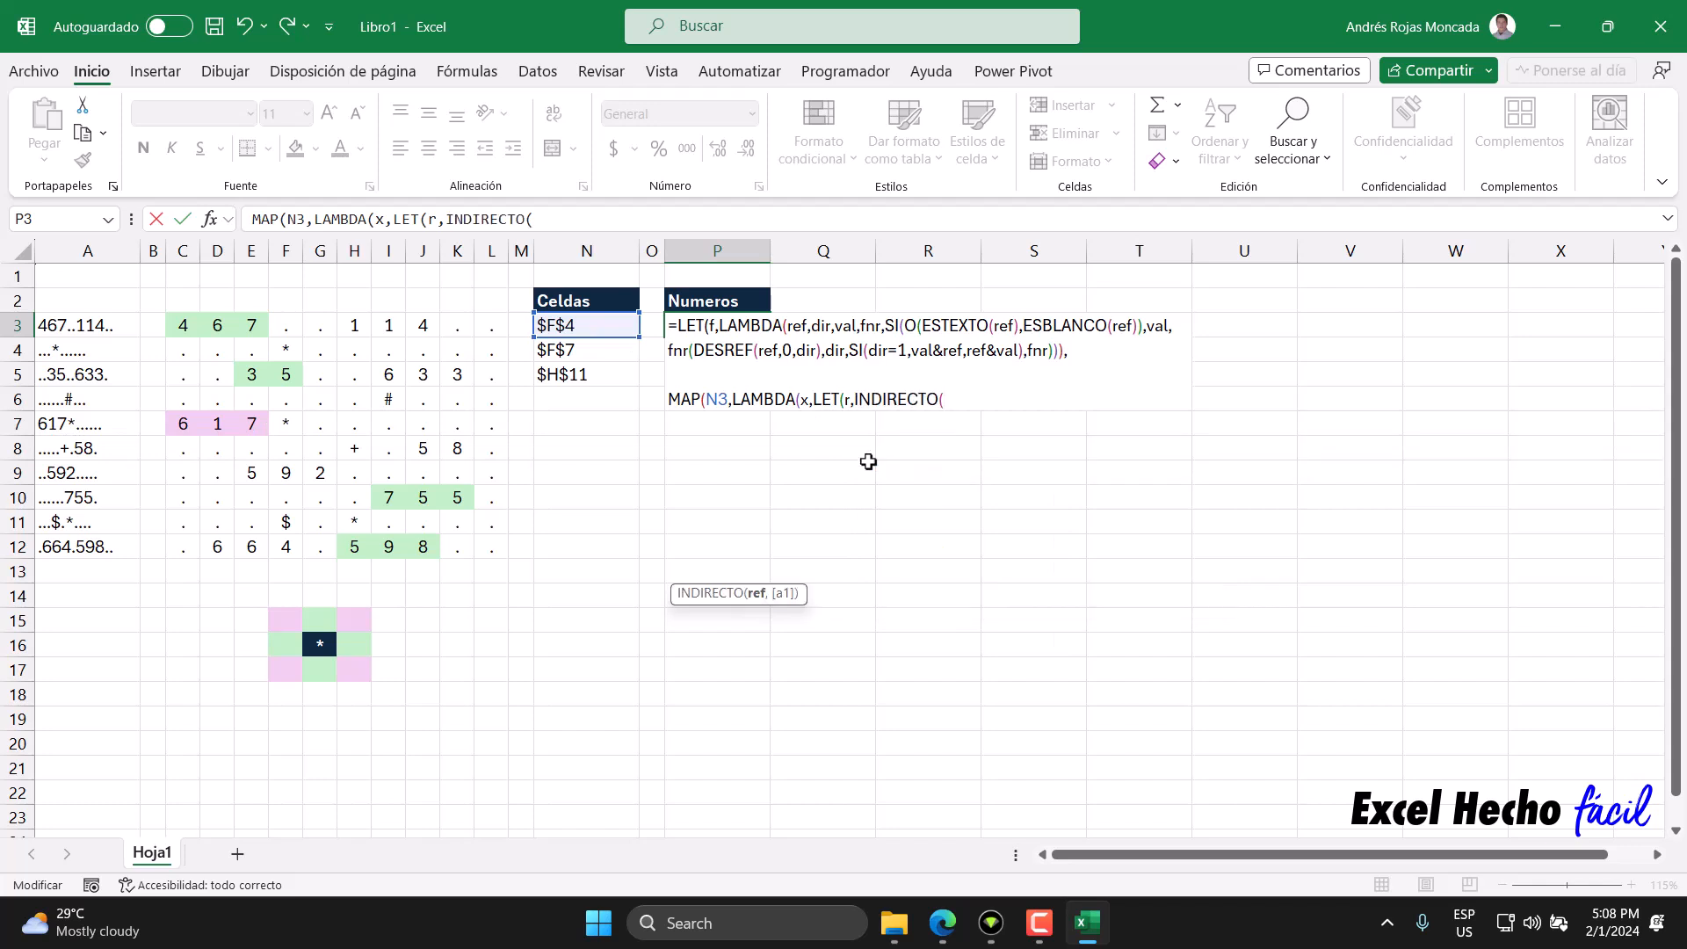
key("BackSpace")
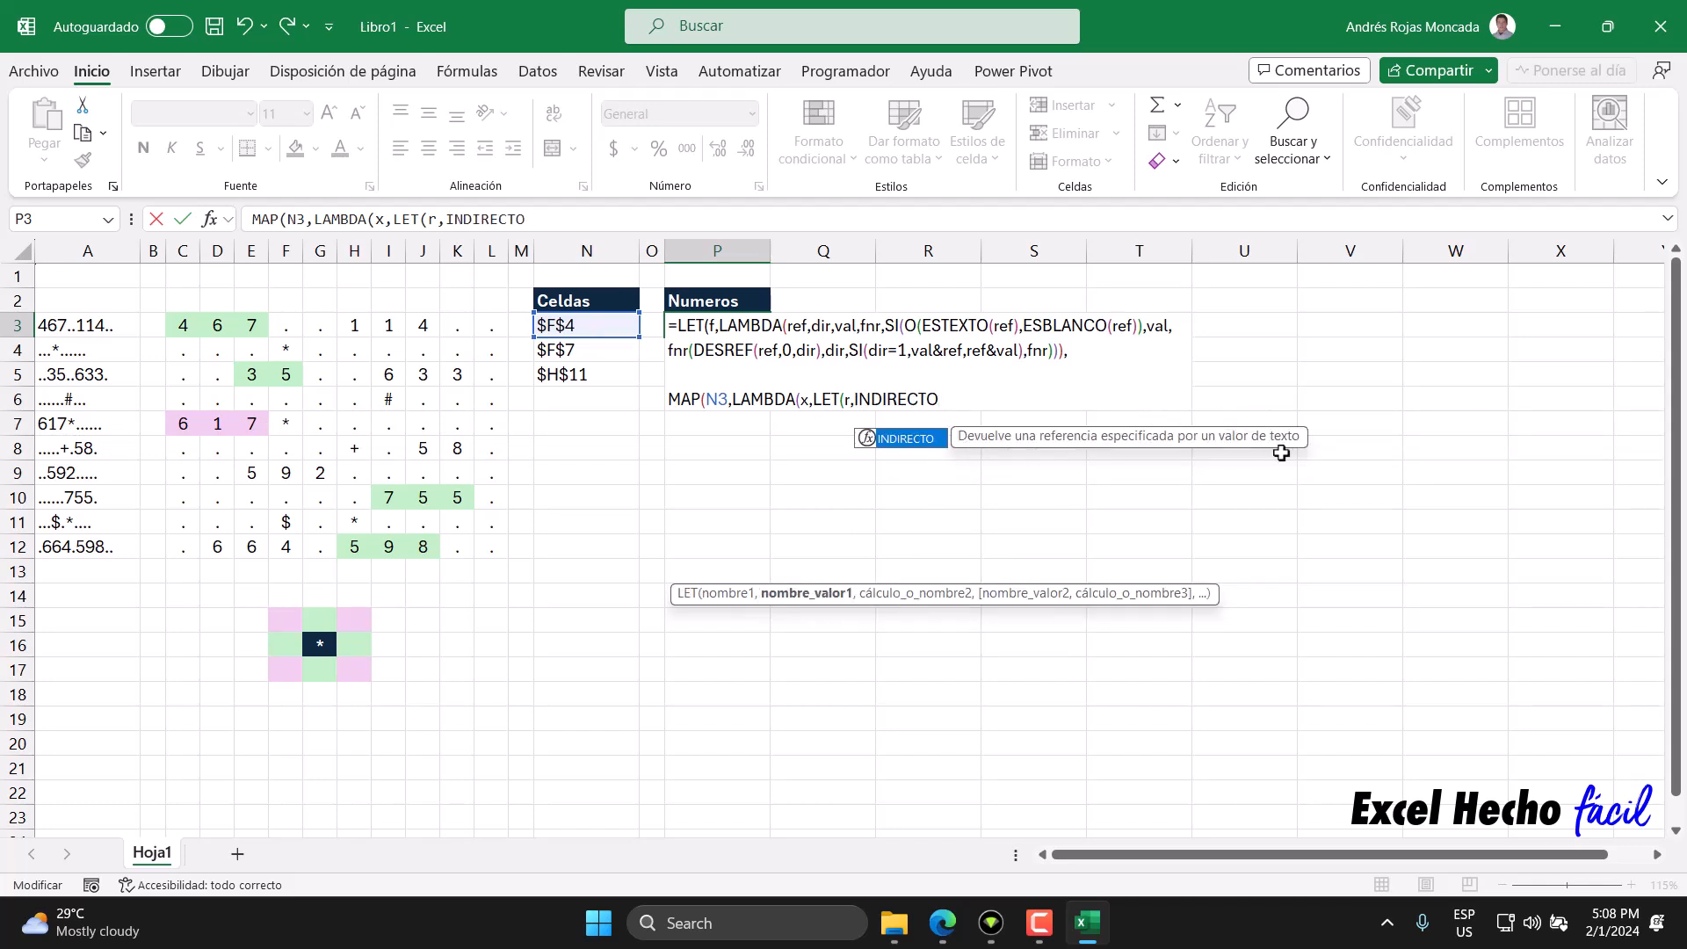
type("(")
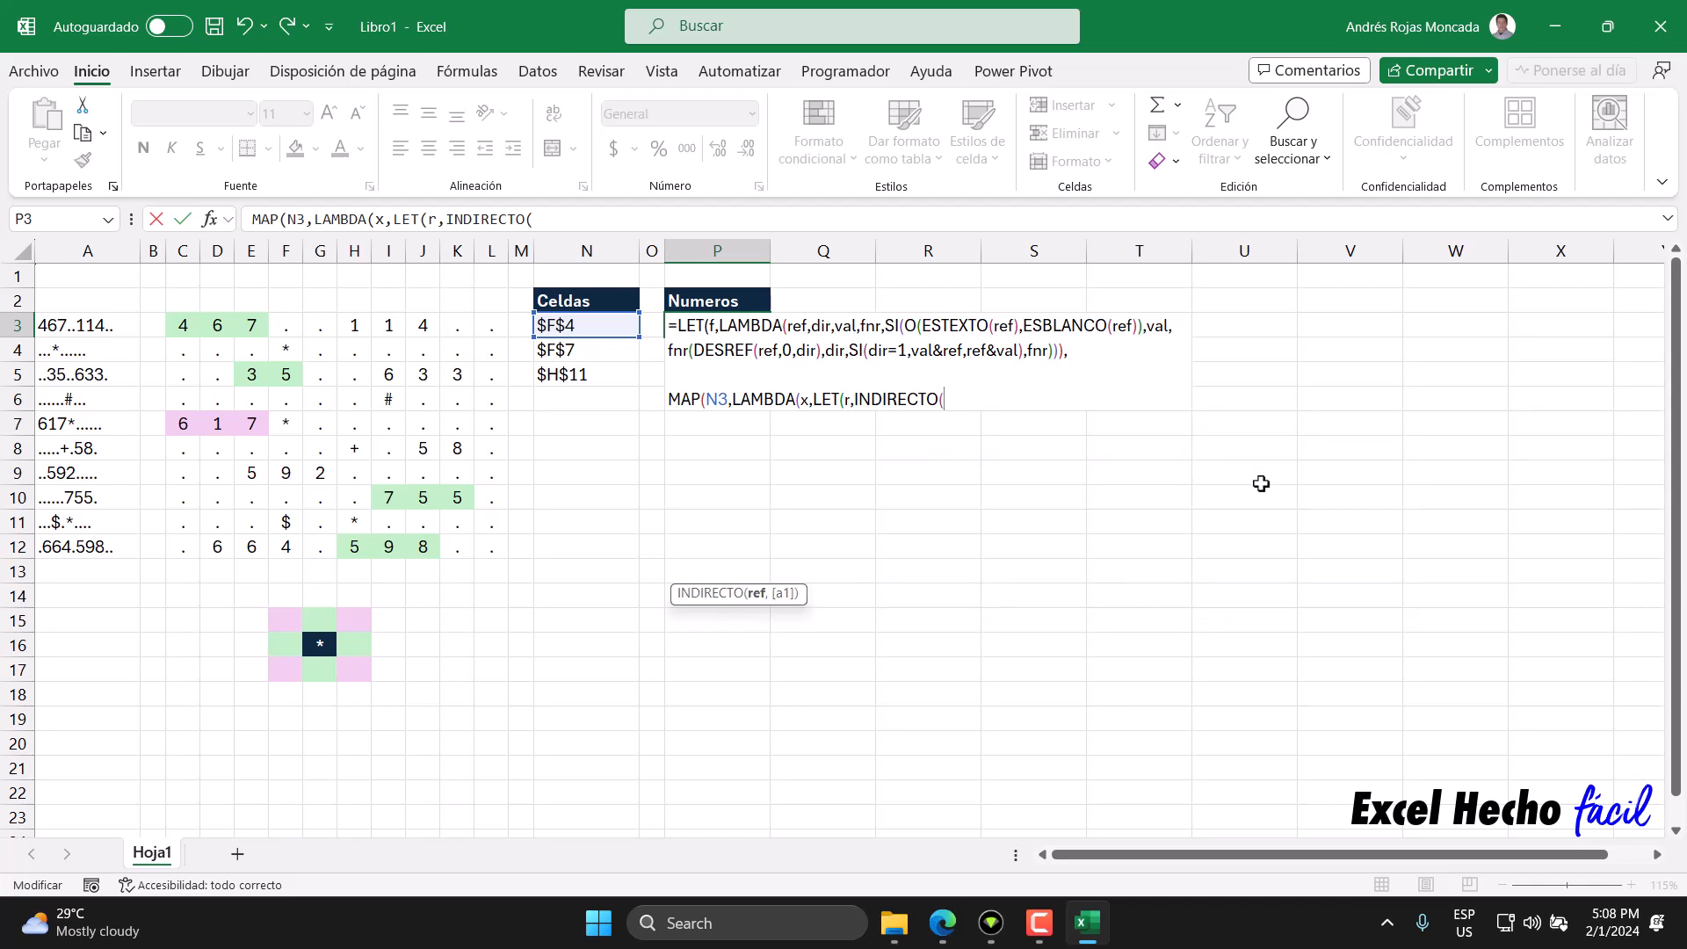
type("x)")
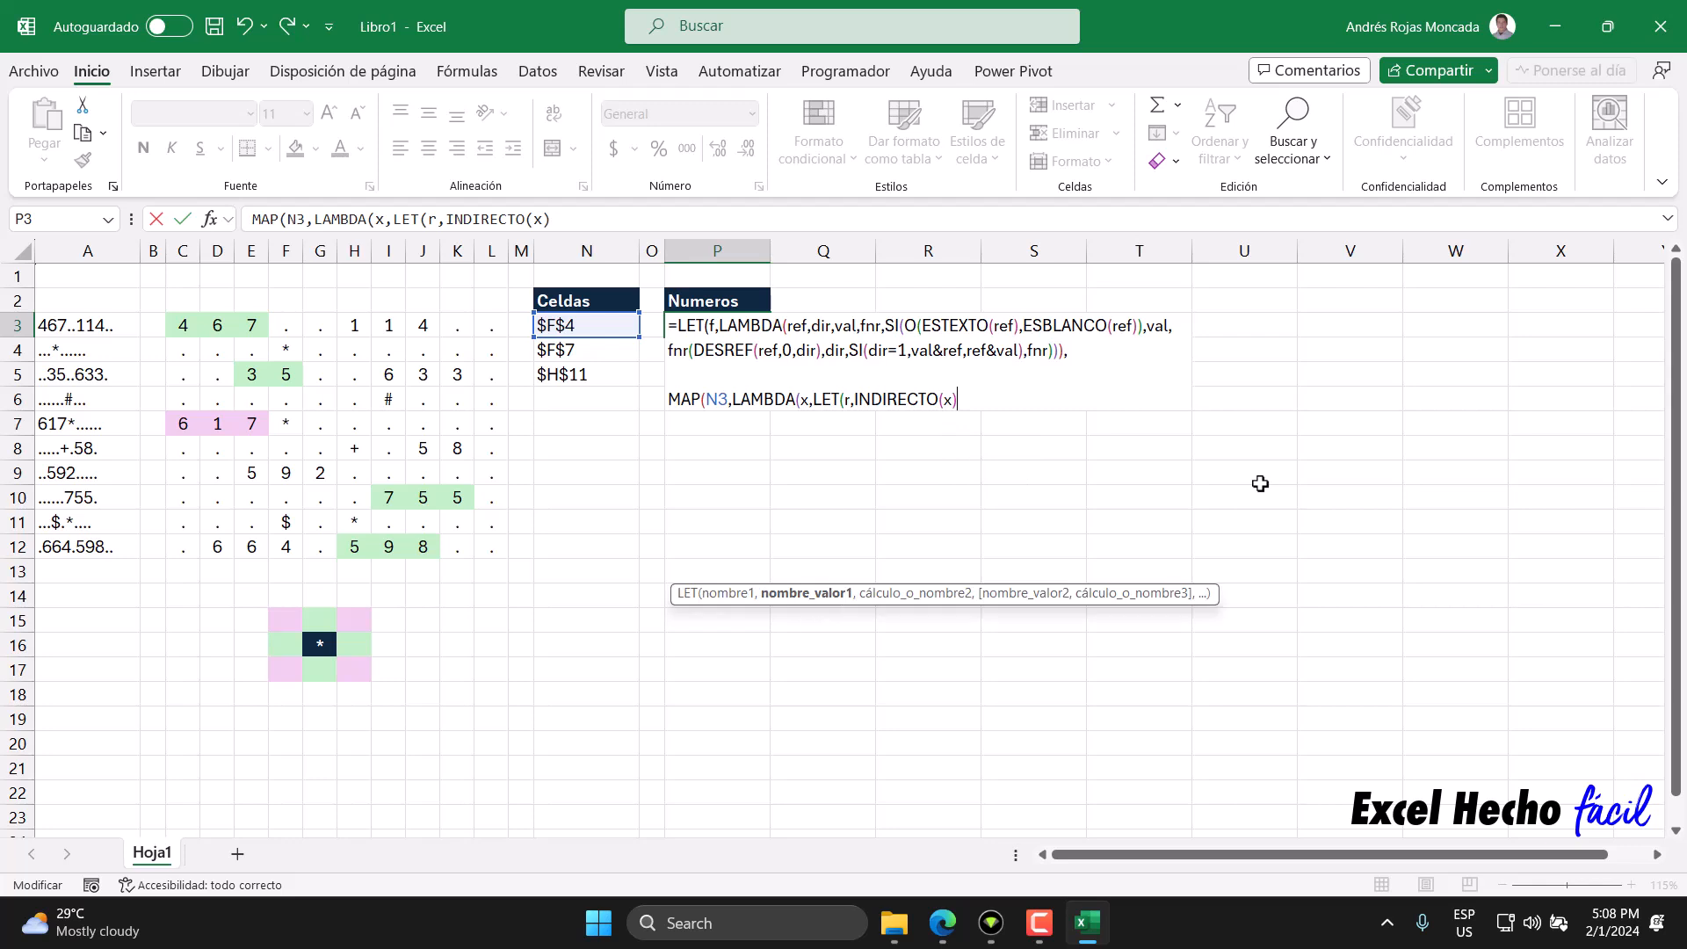
left_click_drag(856, 400, 1005, 414)
left_click(968, 402)
left_click(847, 401)
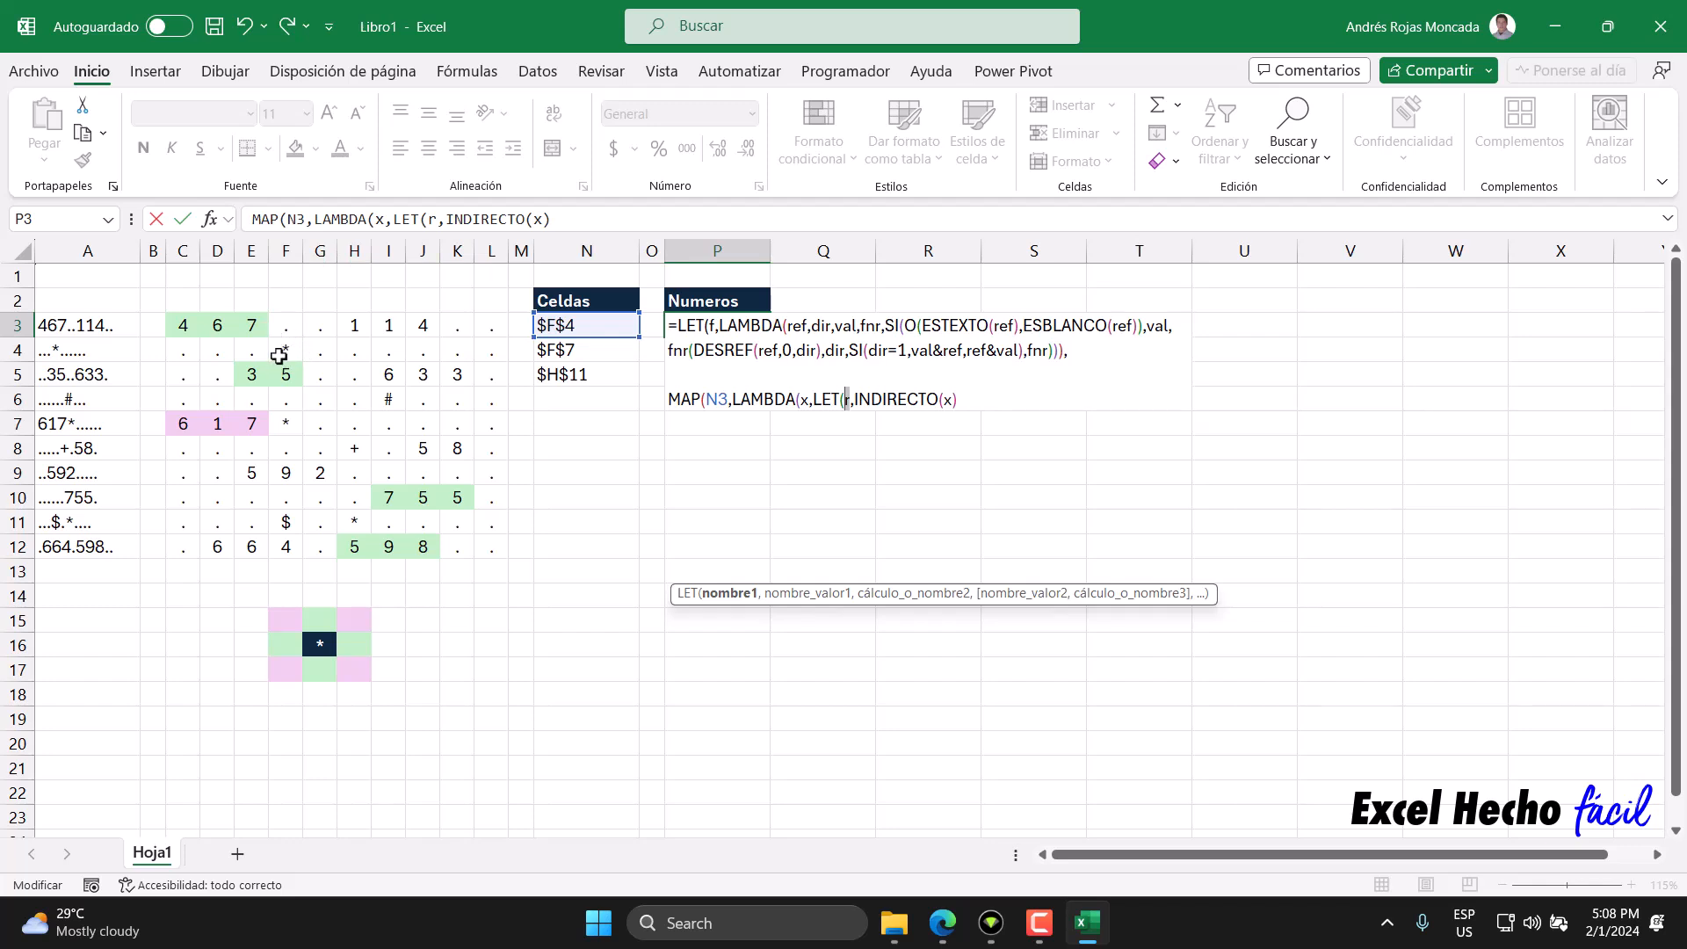
left_click(972, 400)
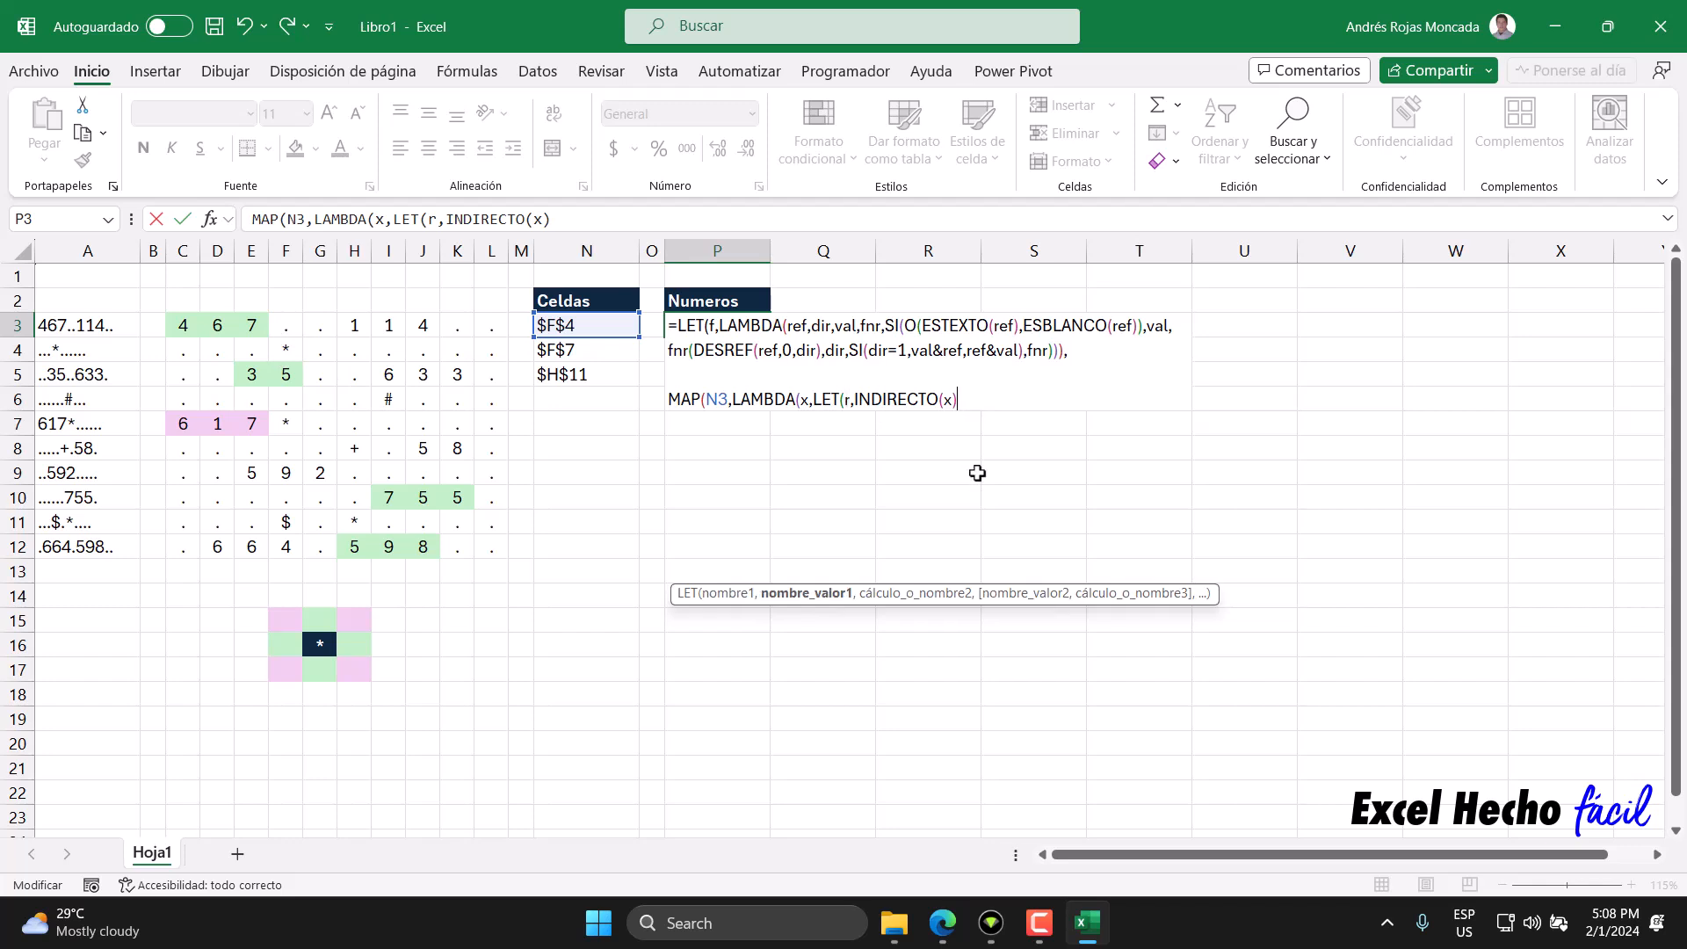
type(",")
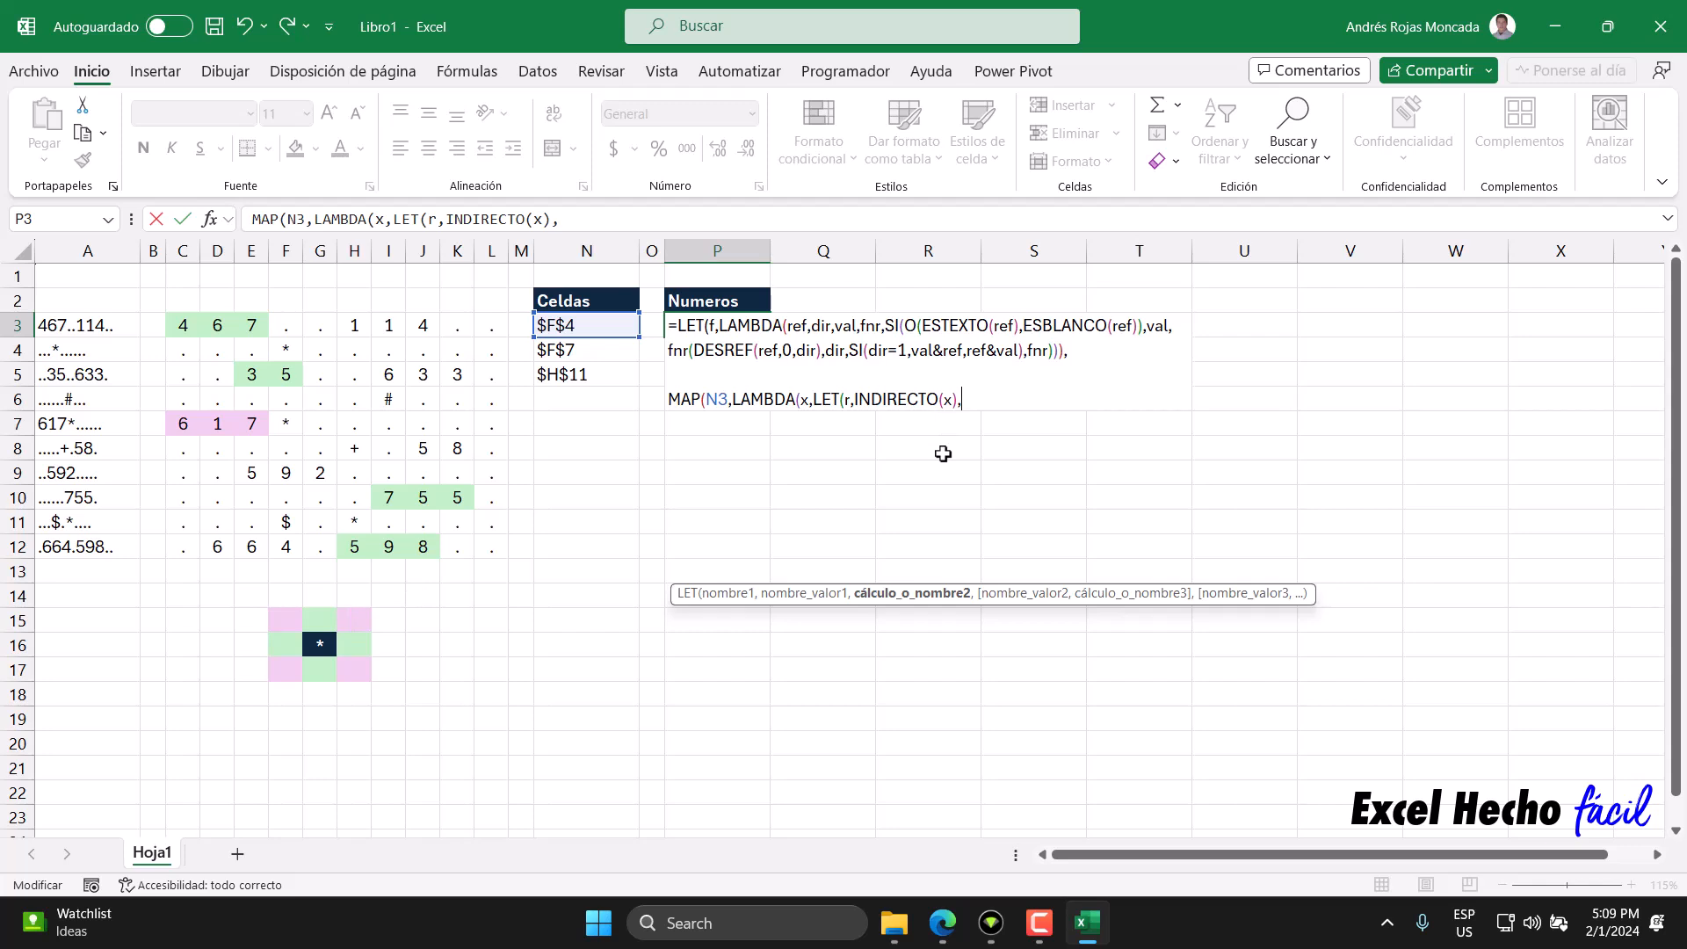
Define the variable arr as DESREF(r,-1,0) to reference the cell above the asterisk.
type("arr,")
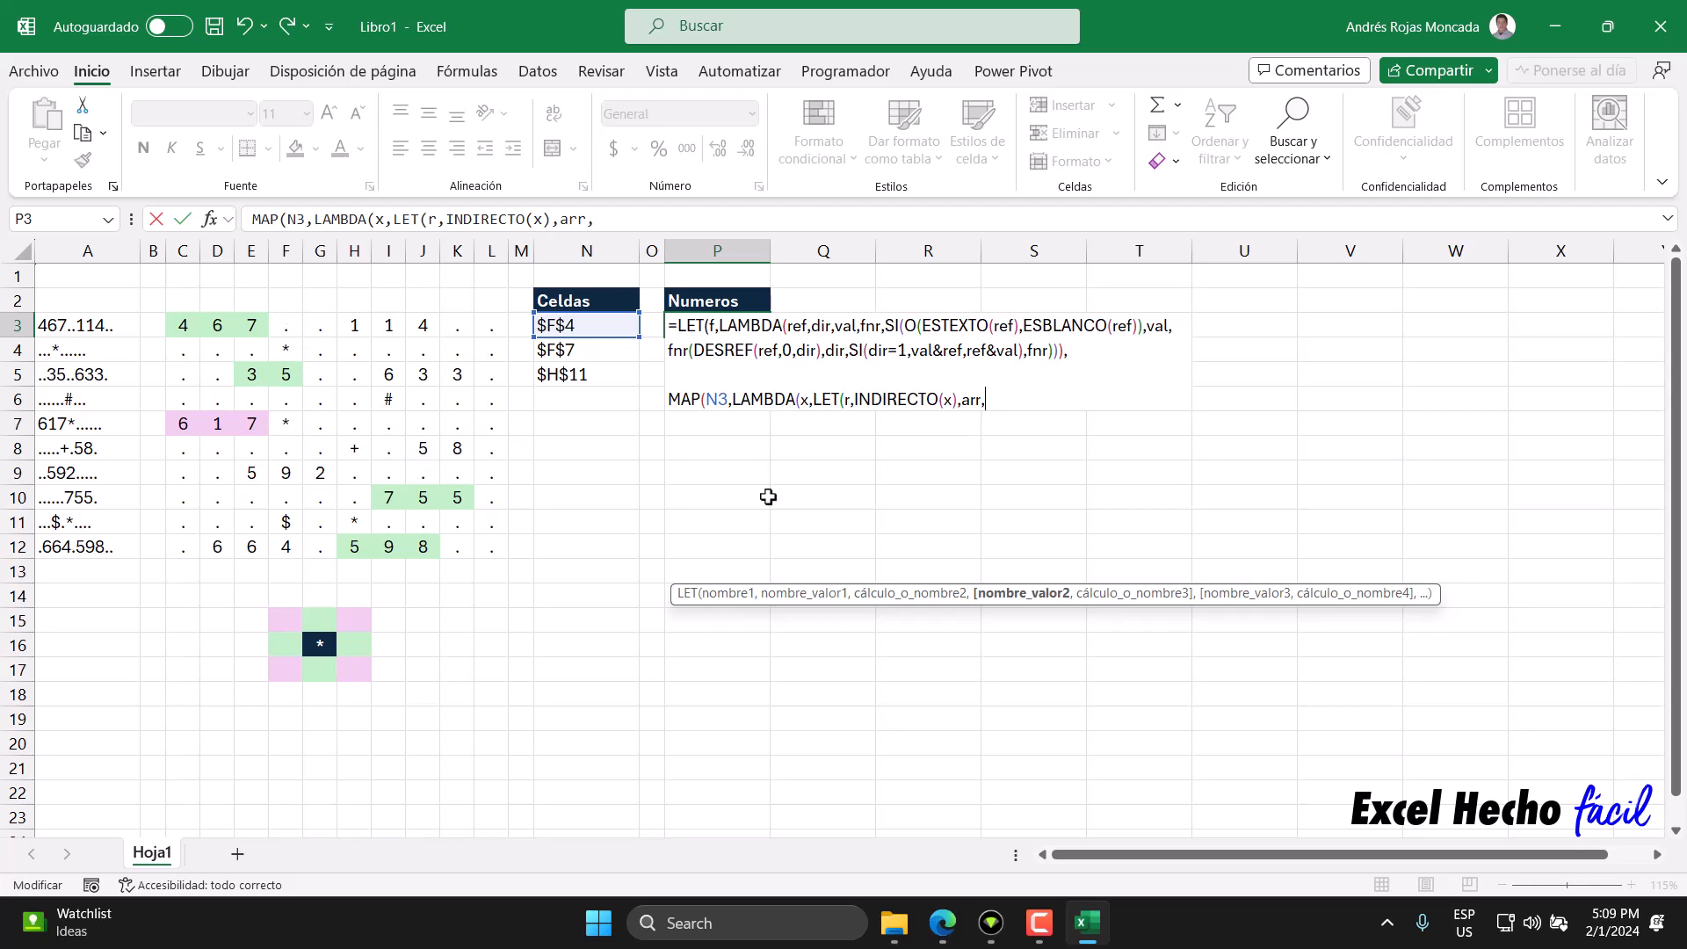
type("desre")
key("Tab")
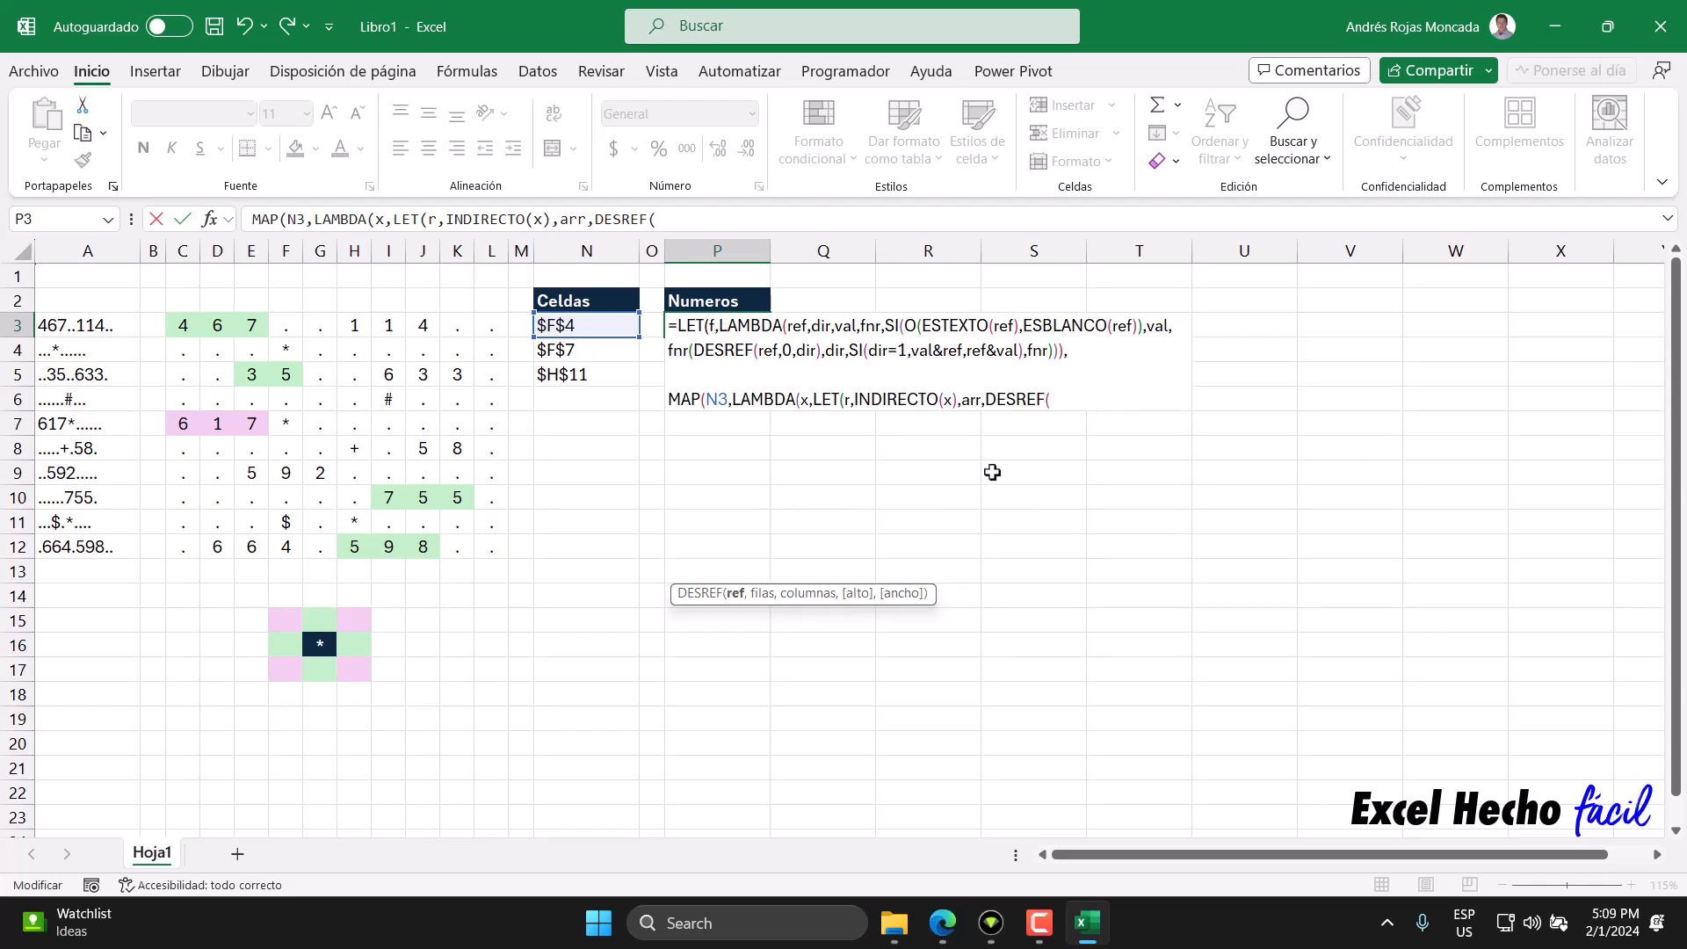
double_click(803, 400)
left_click(846, 399)
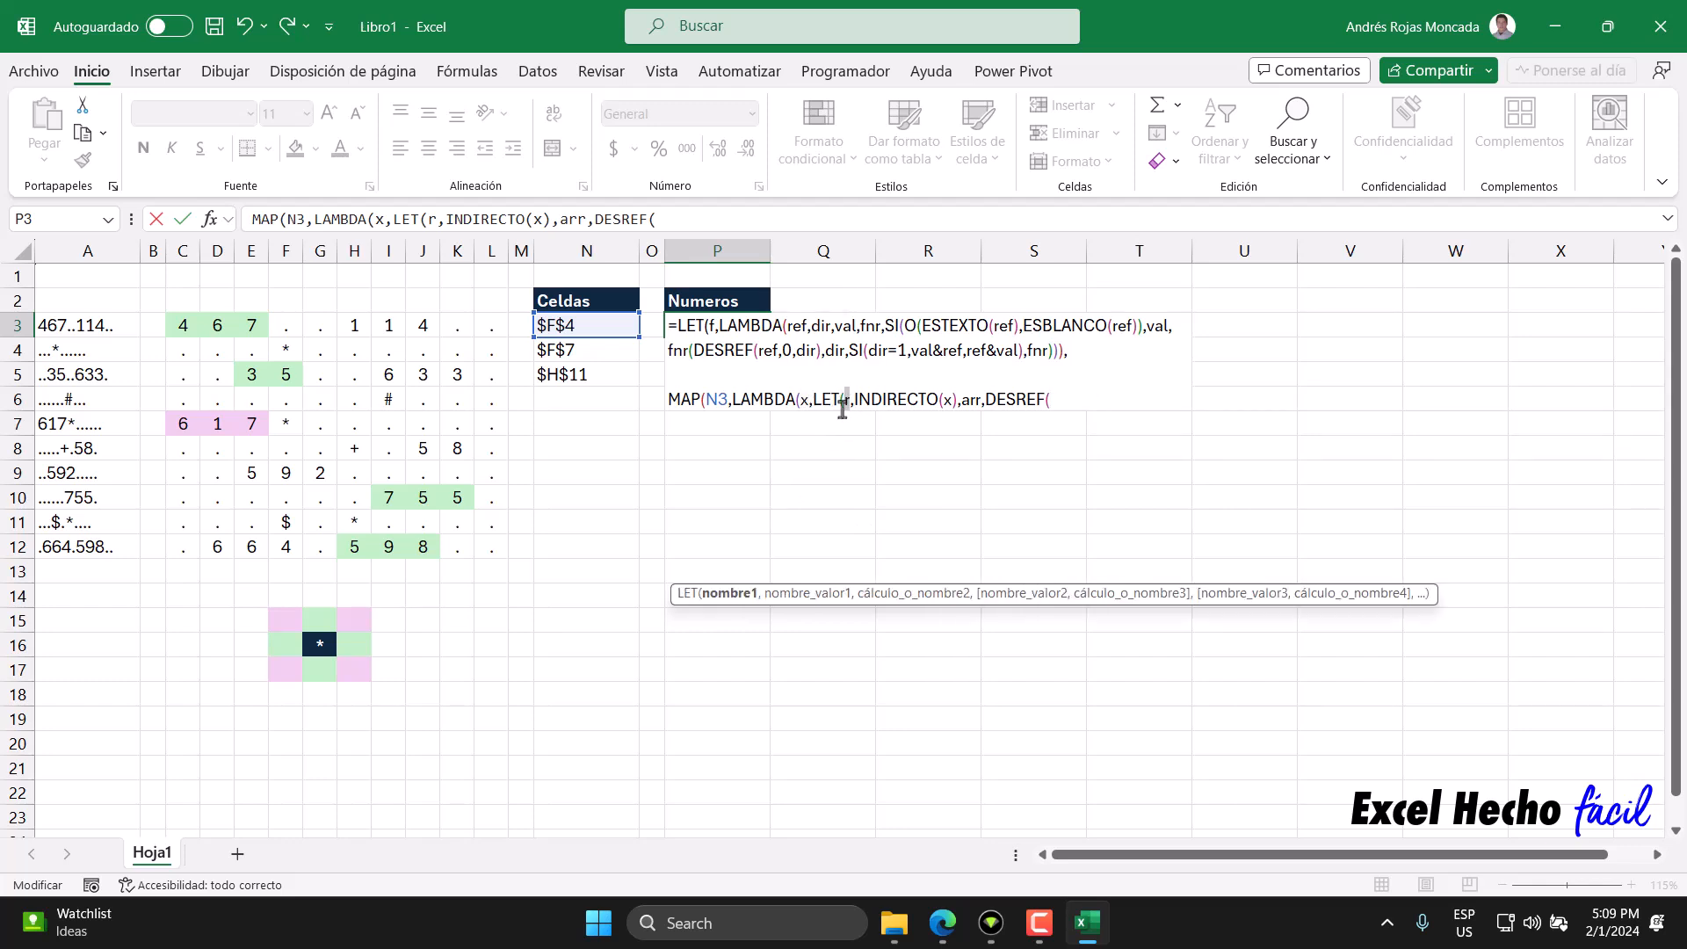
left_click(1054, 399)
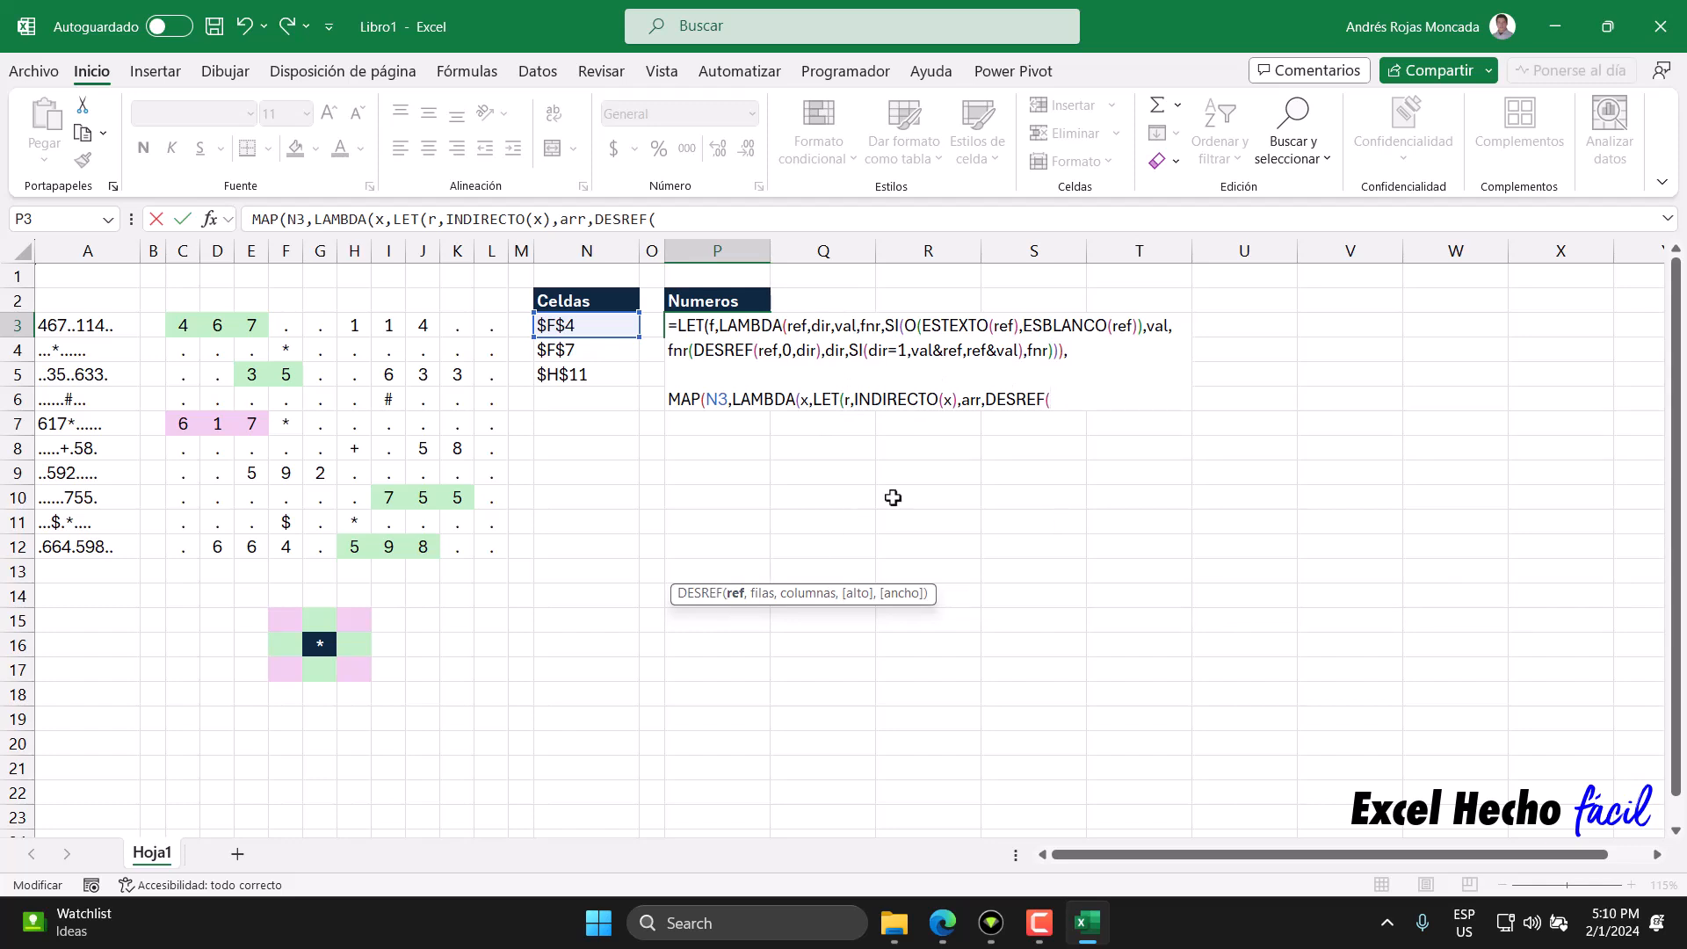
type("r,,")
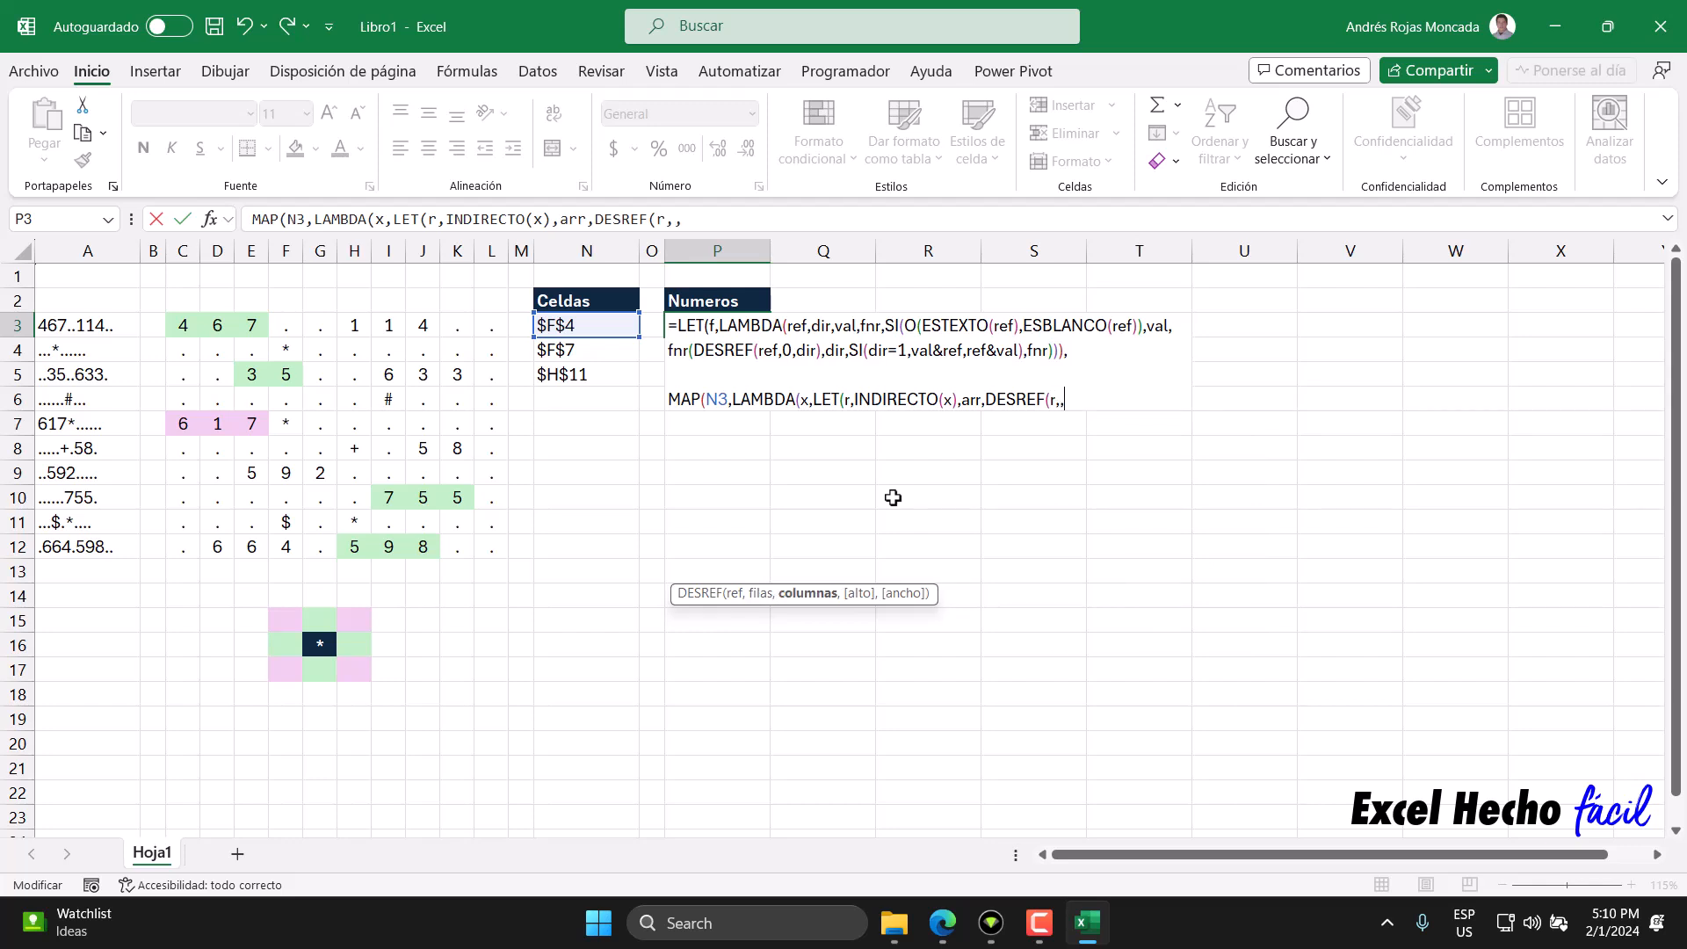
key("BackSpace")
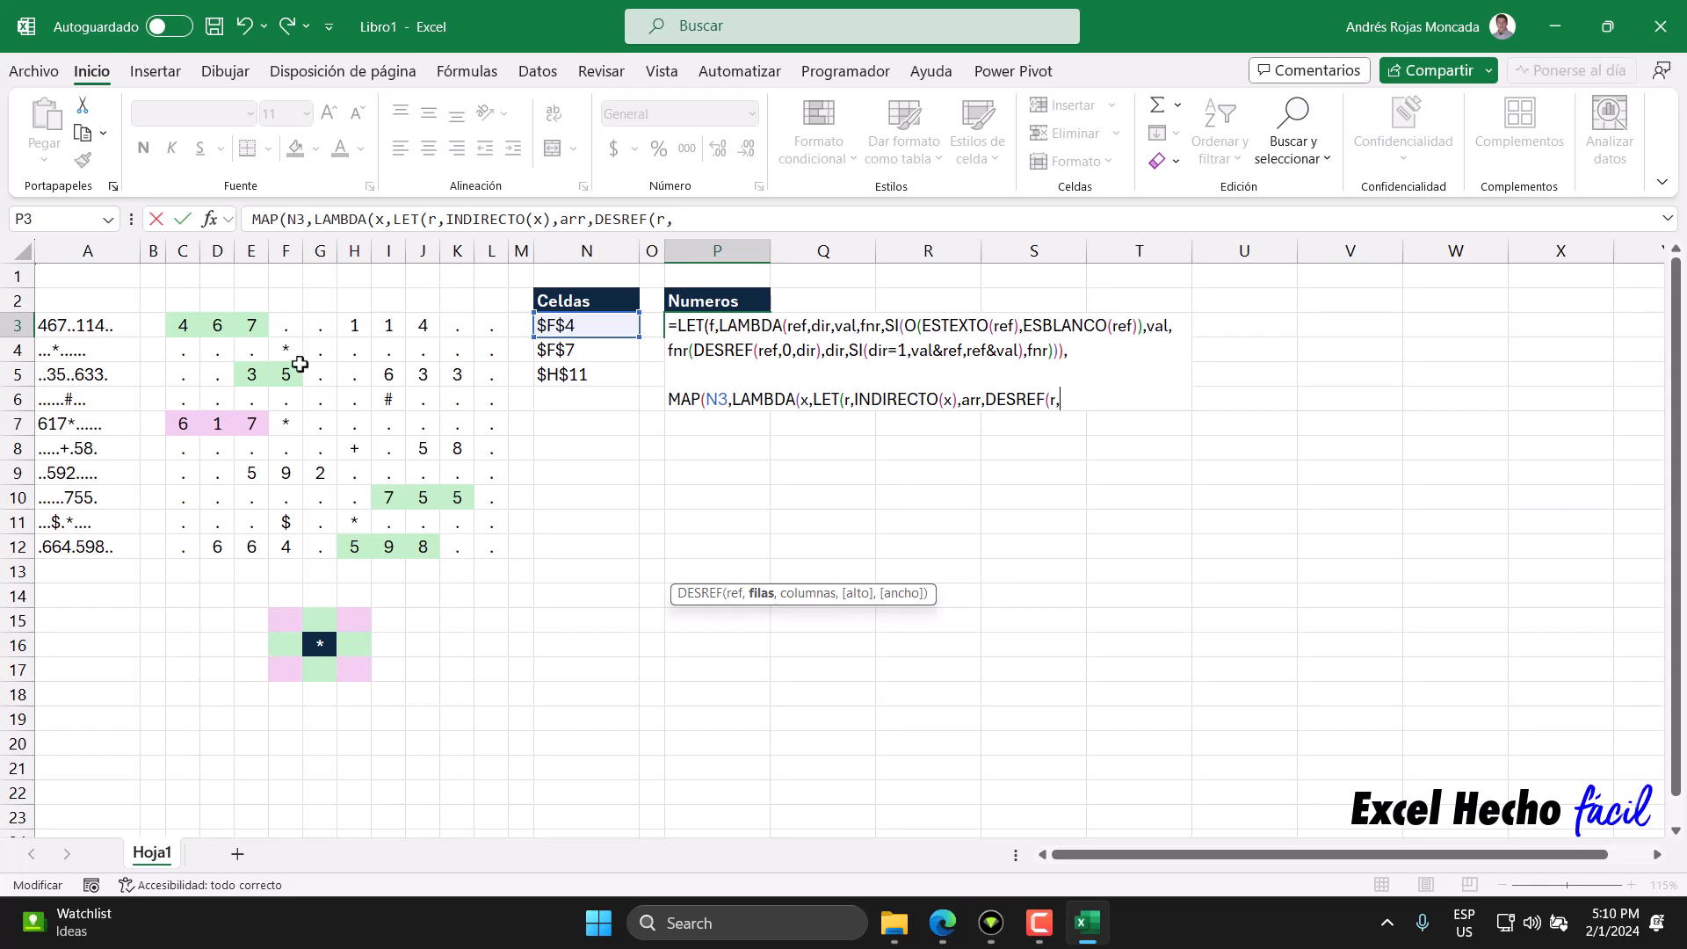
type("1,0")
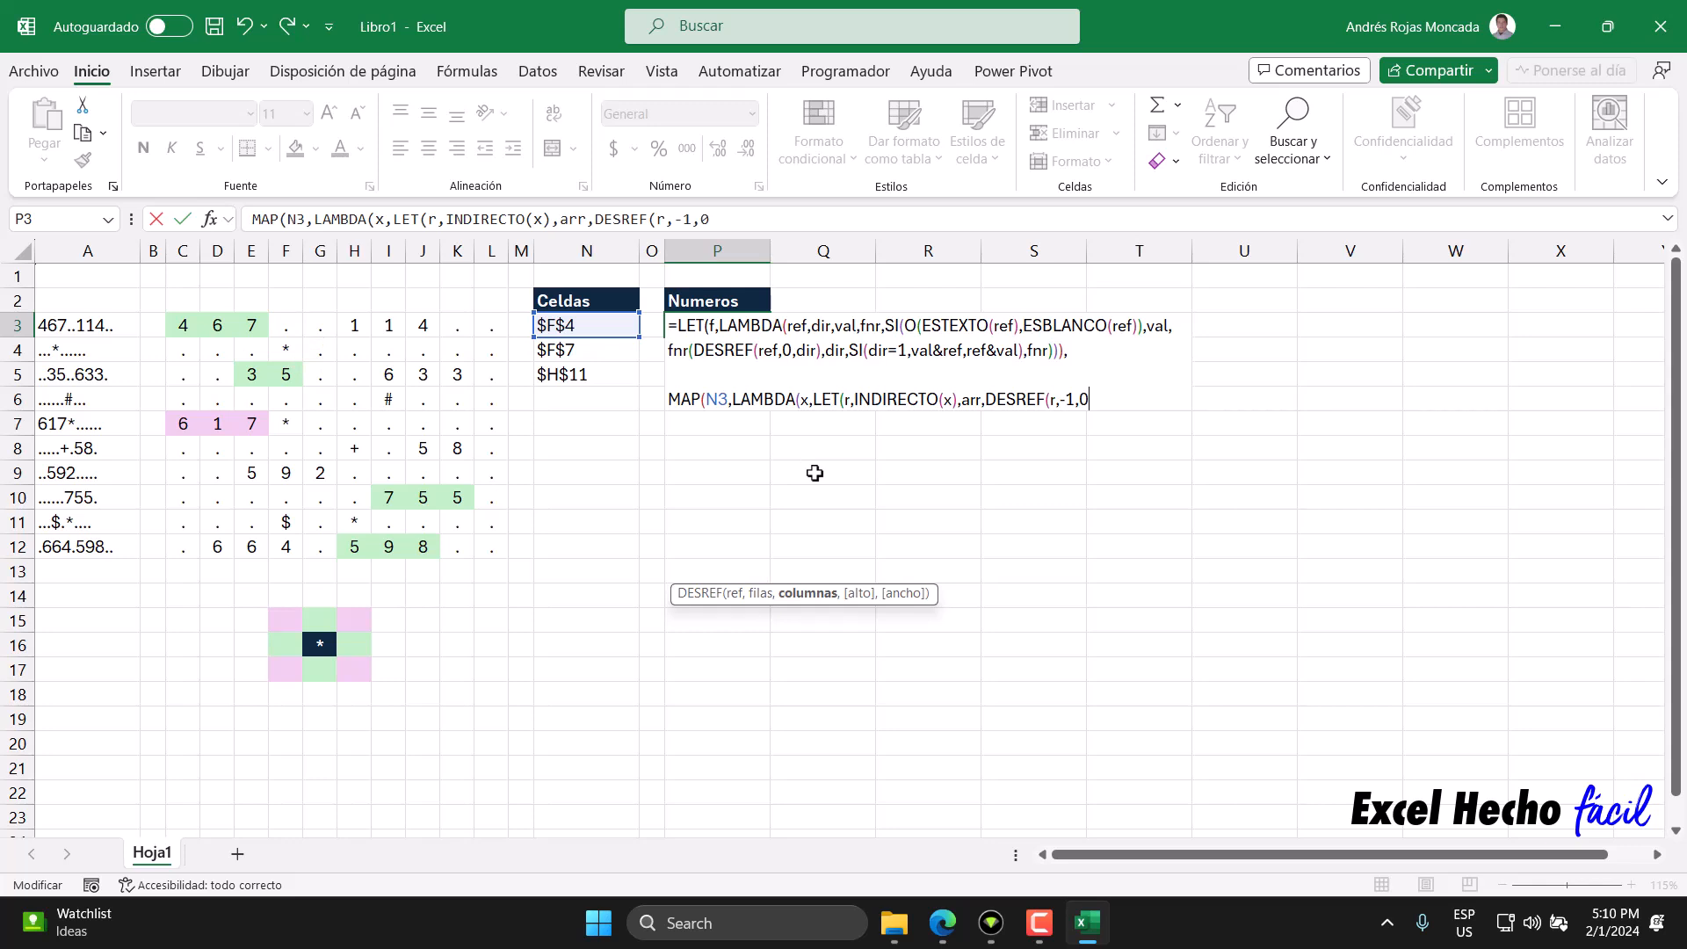
type(")")
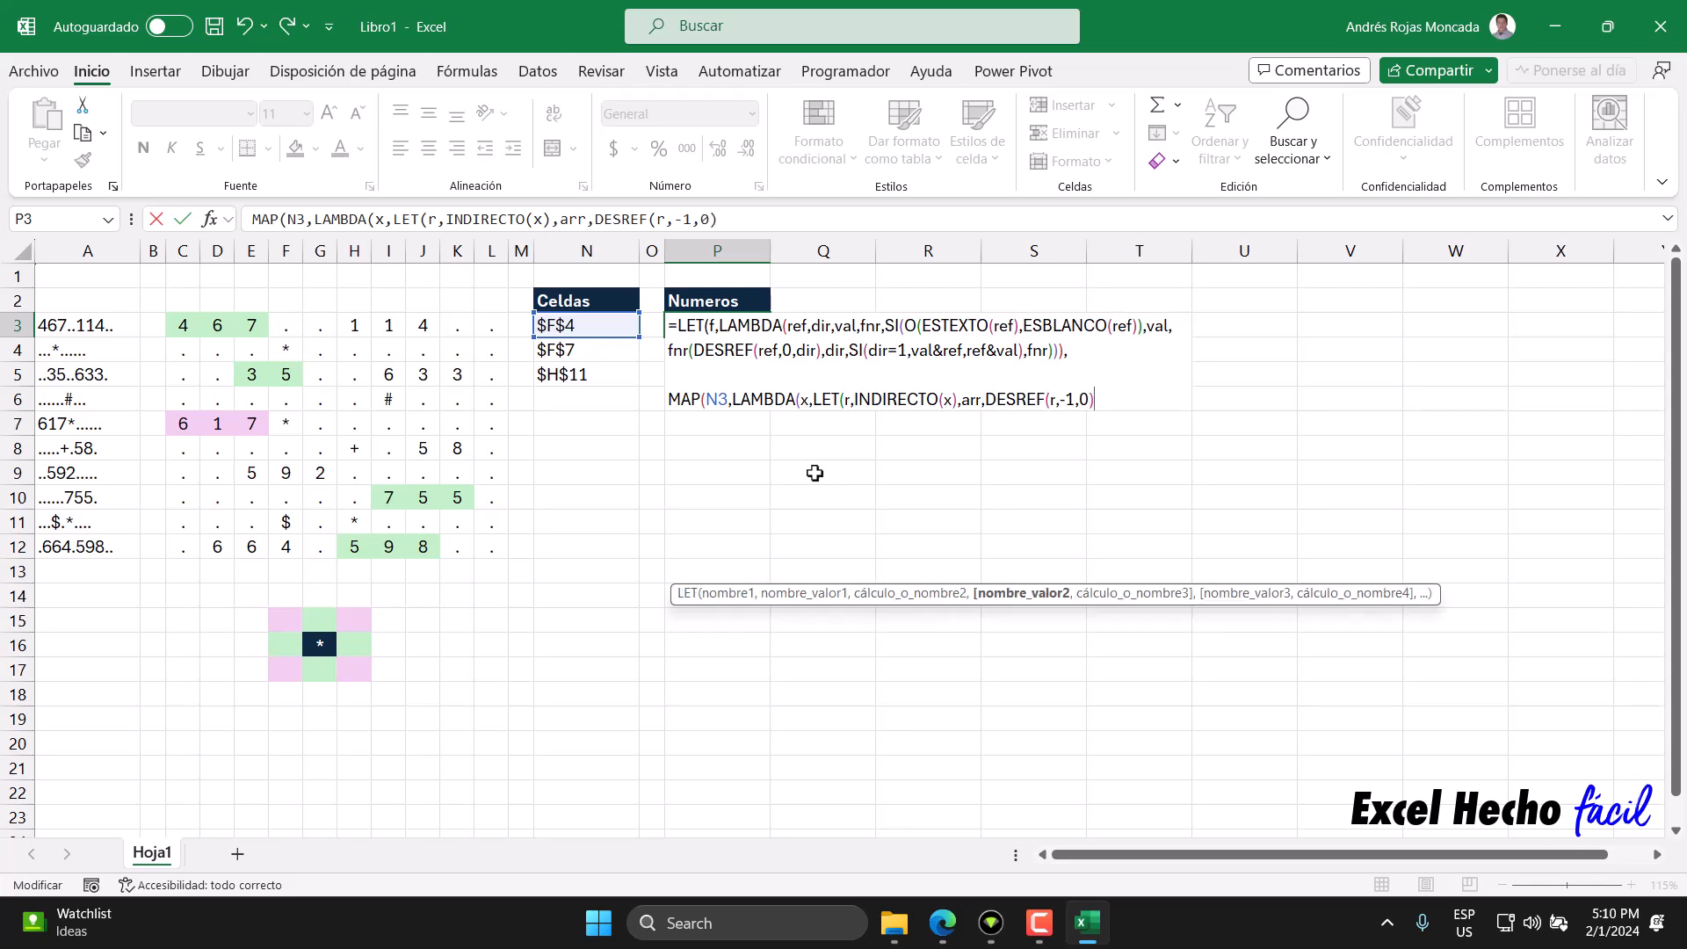
Add the variable aba as DESREF(r,1,0) to reference the cell below the asterisk.
type(",a")
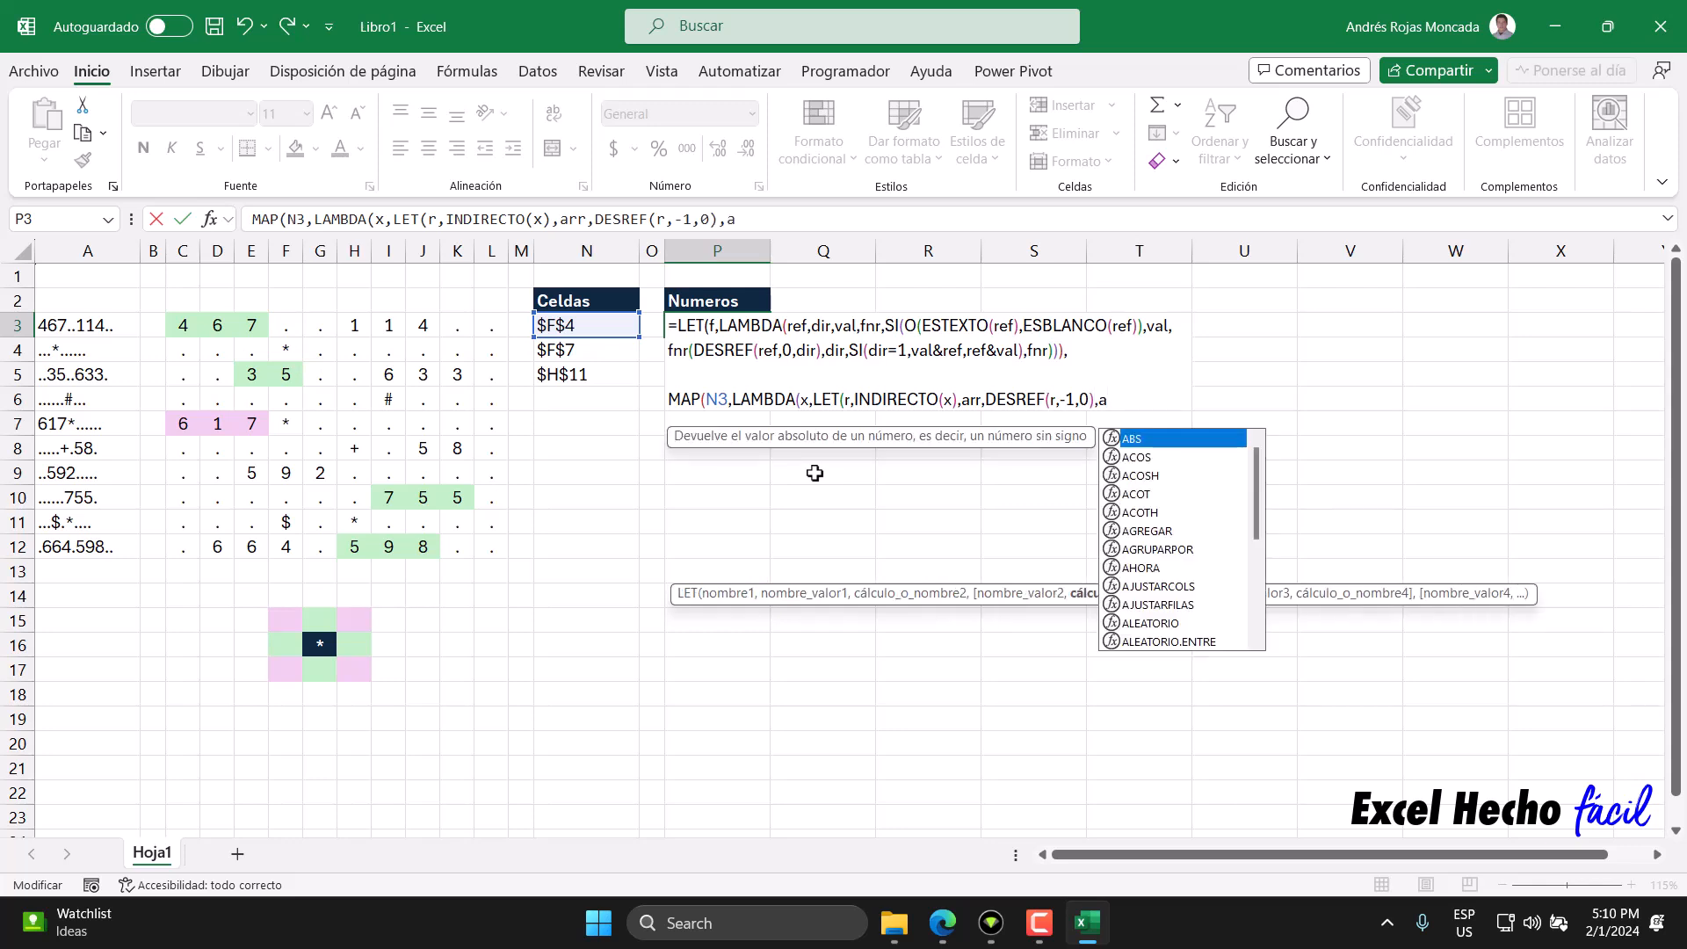
type("ba,")
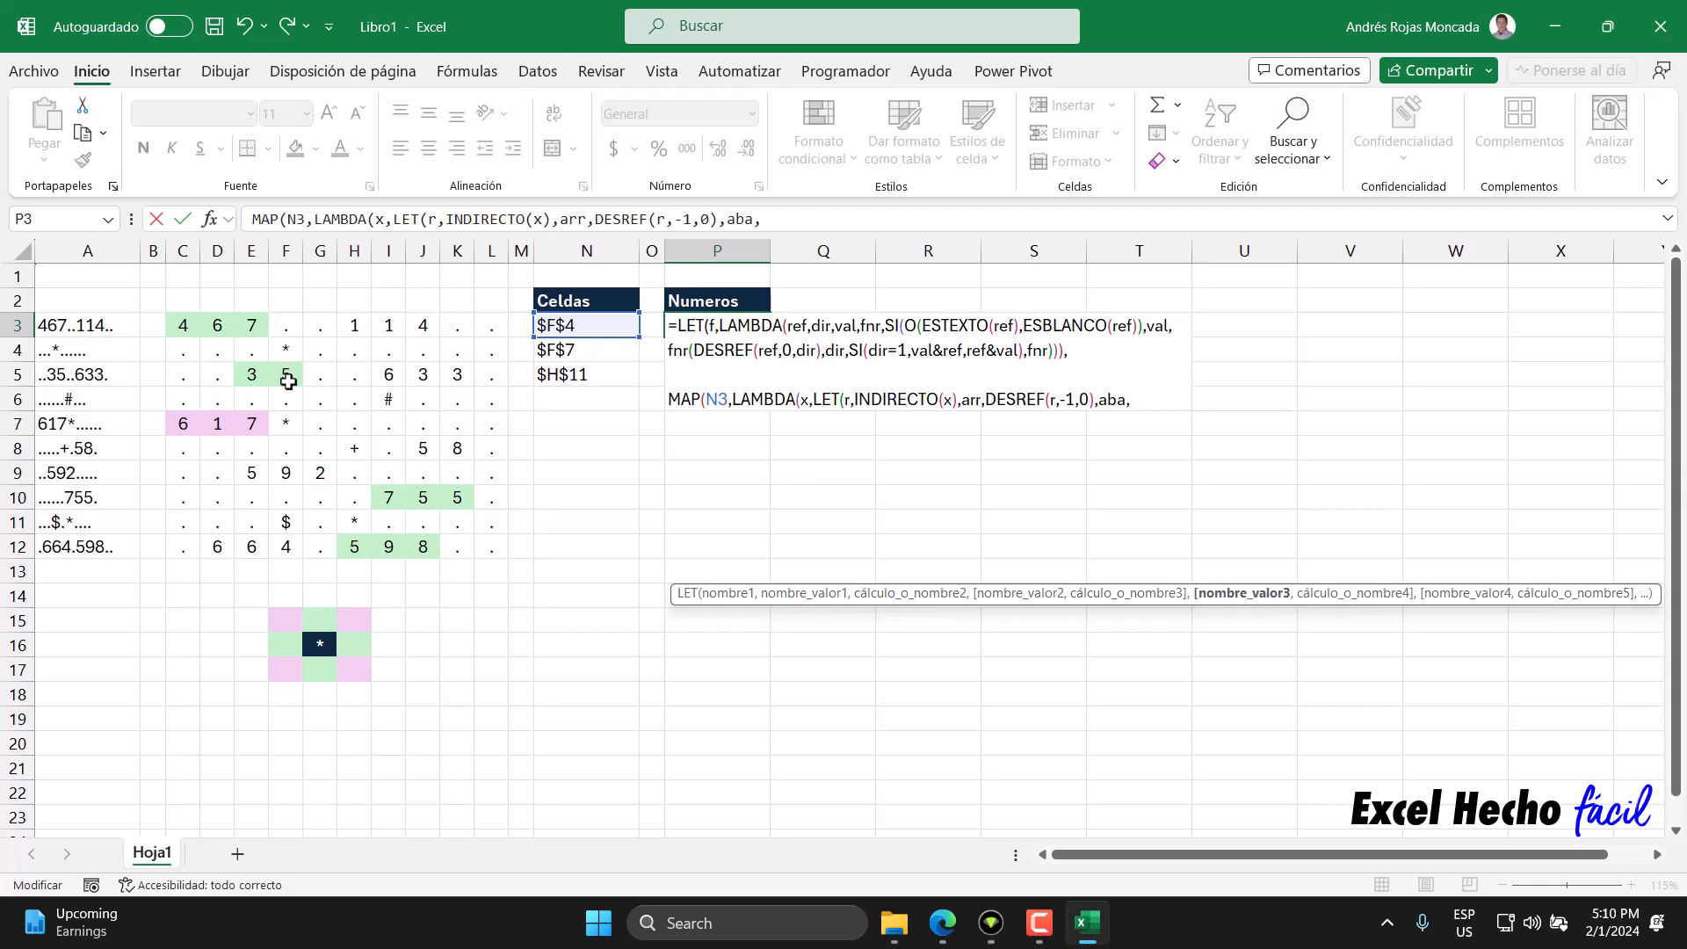
type("DESREF(")
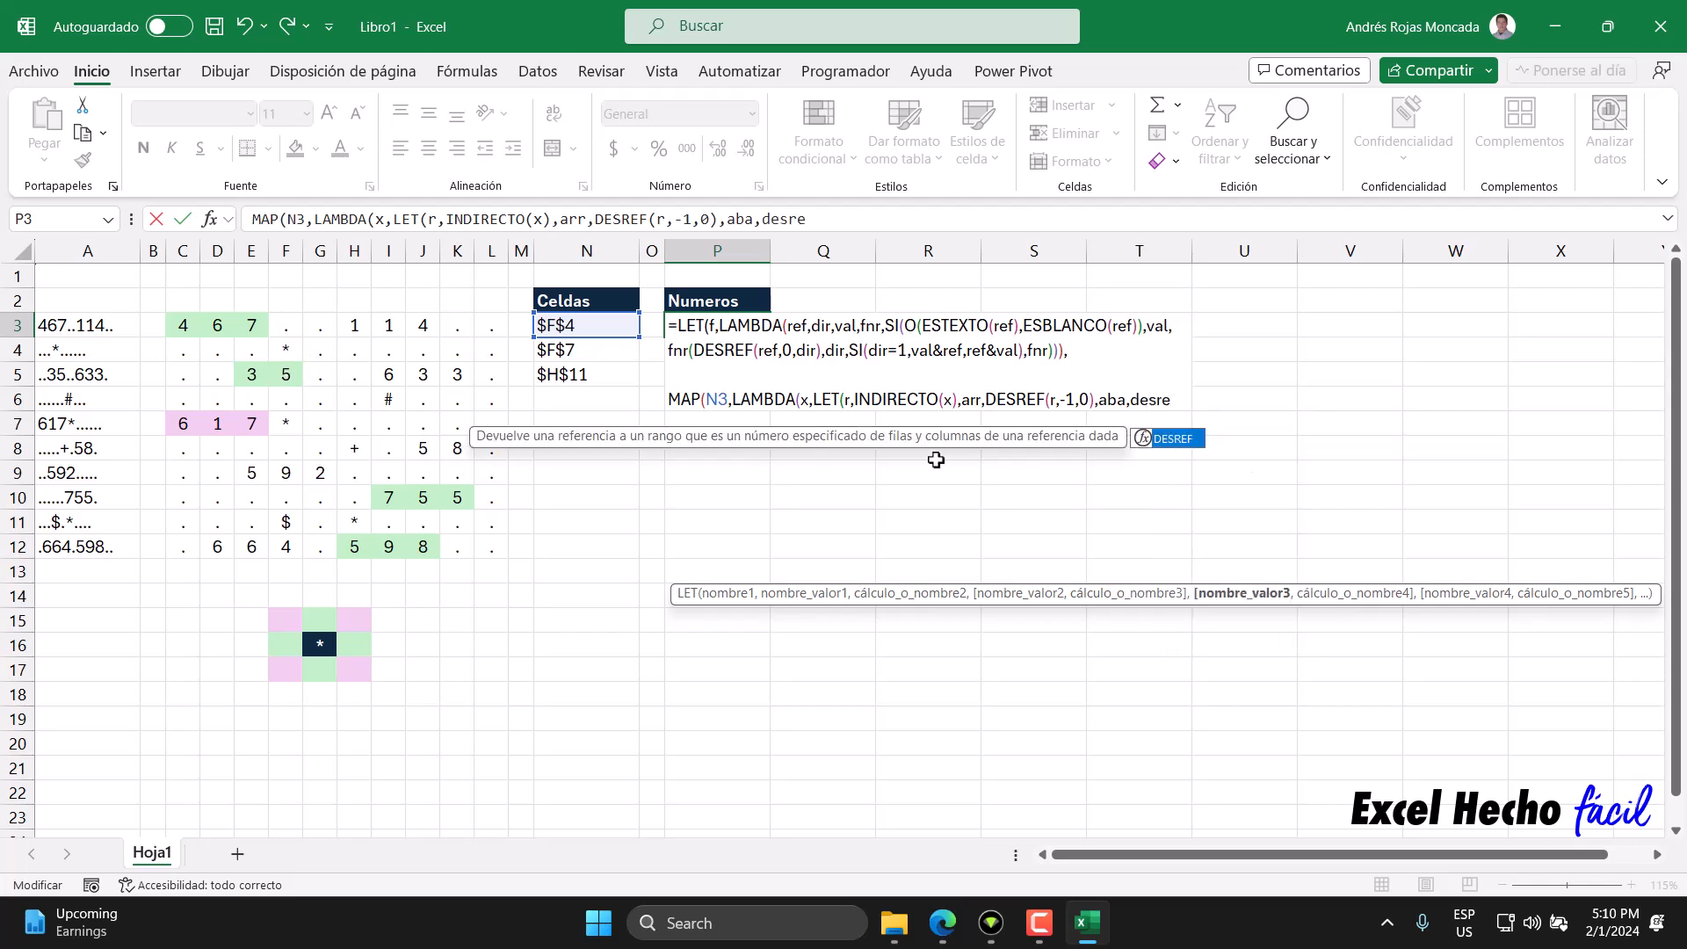
type("r,")
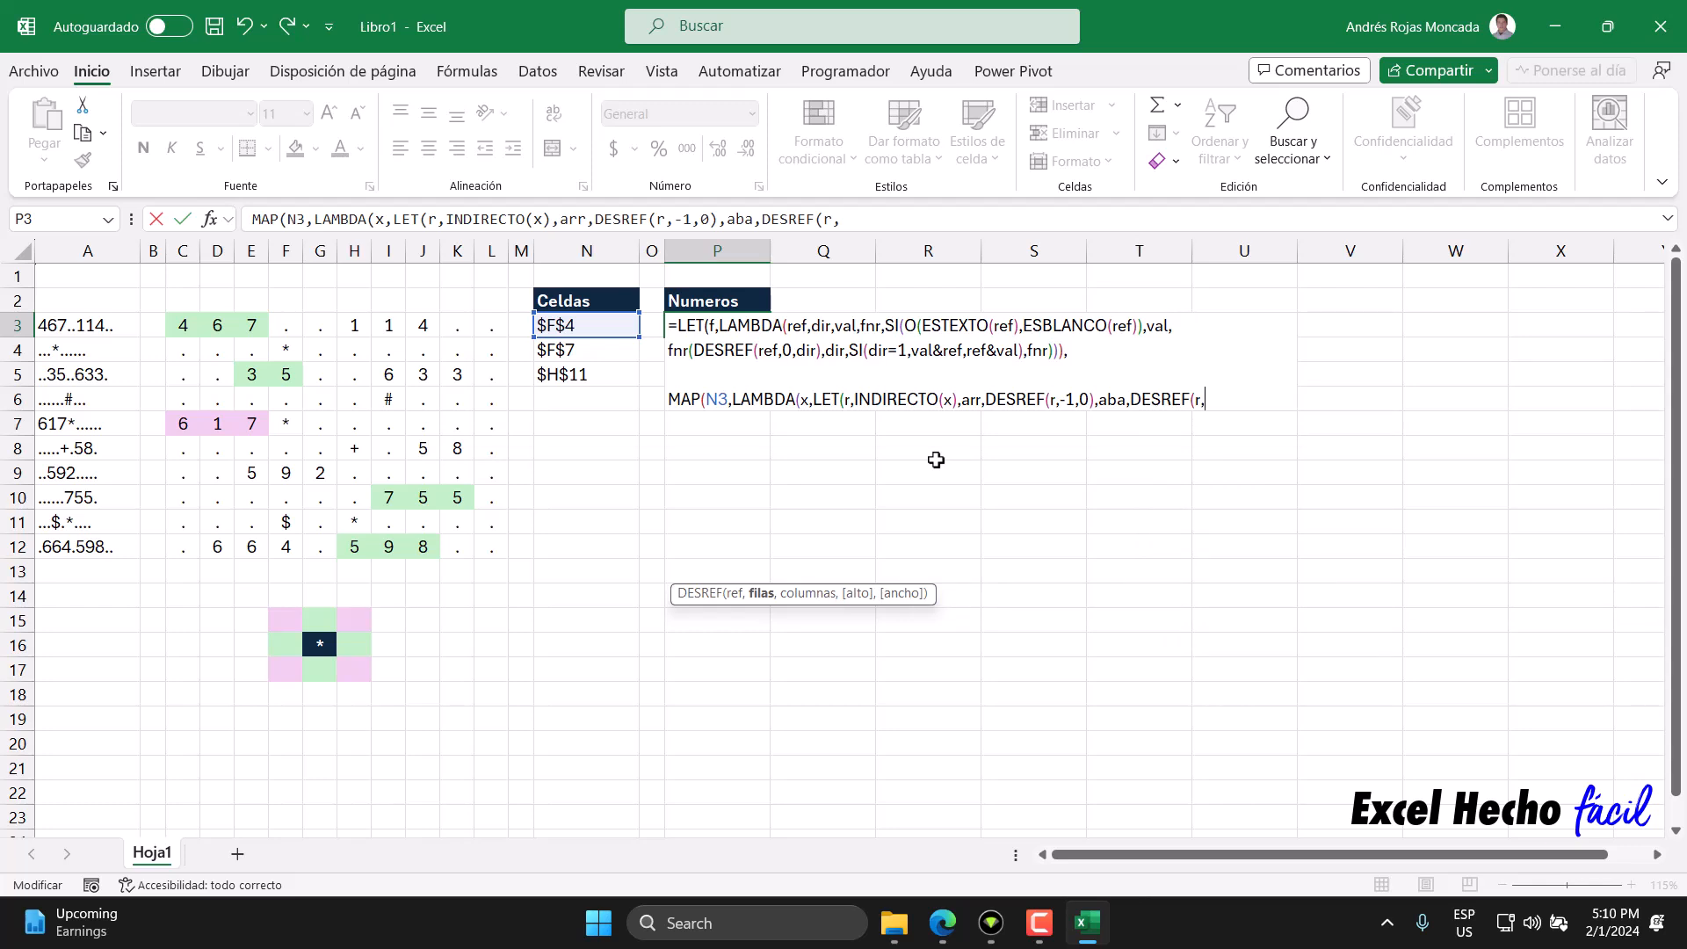
type("1,0")
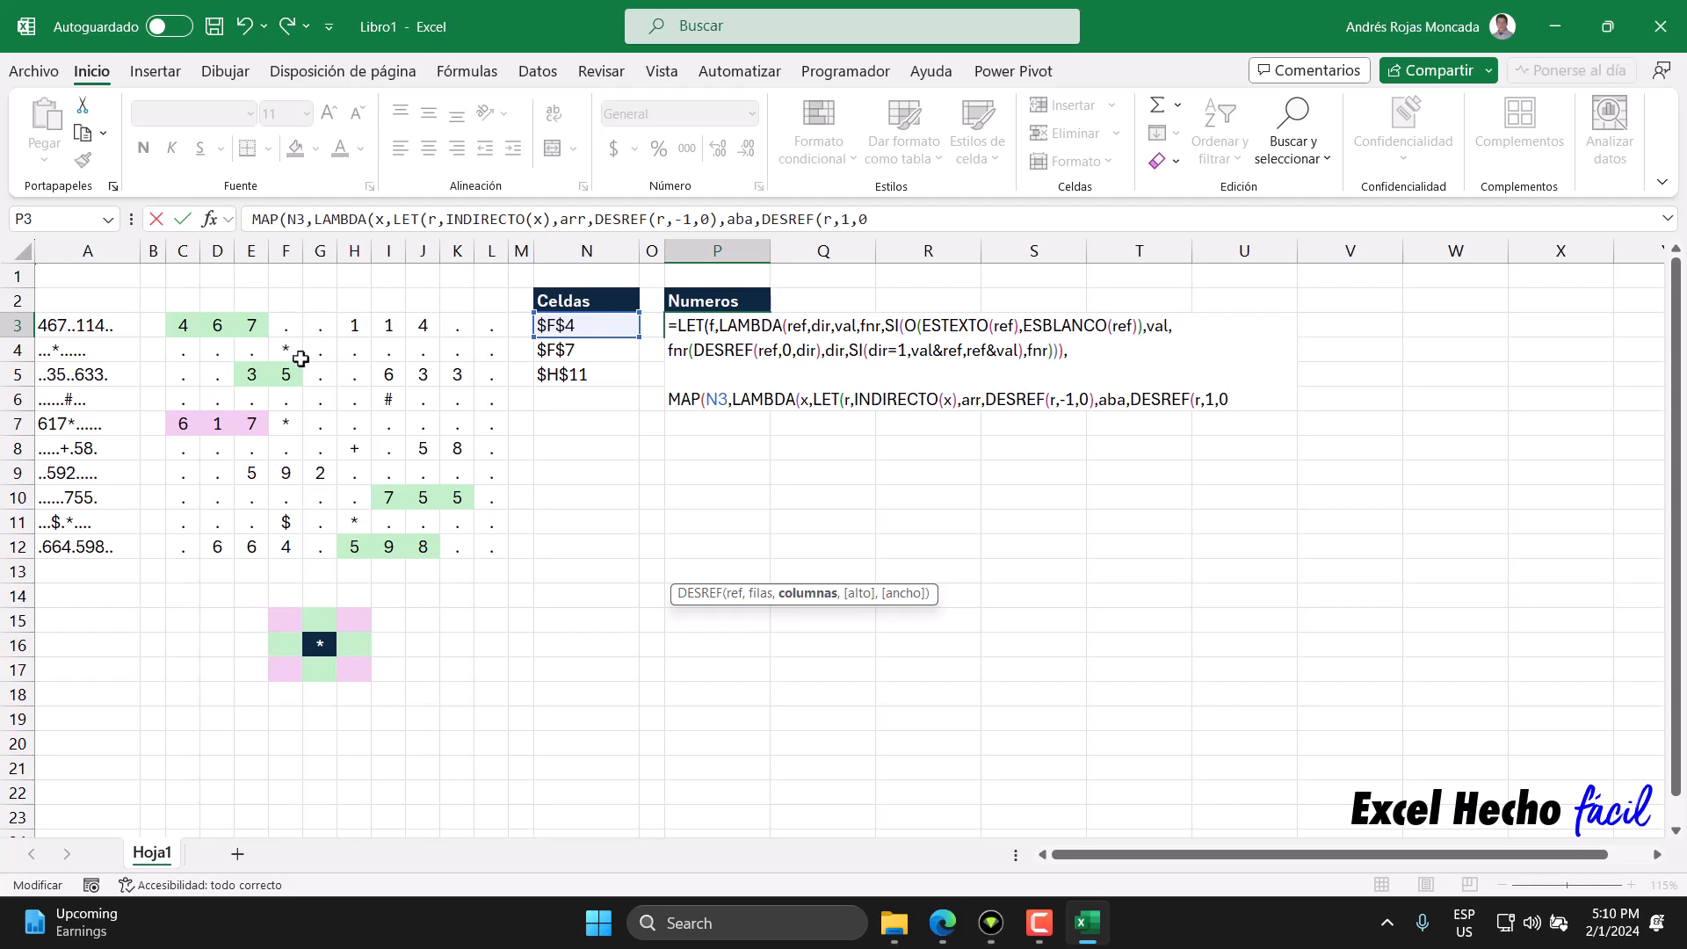
type(")")
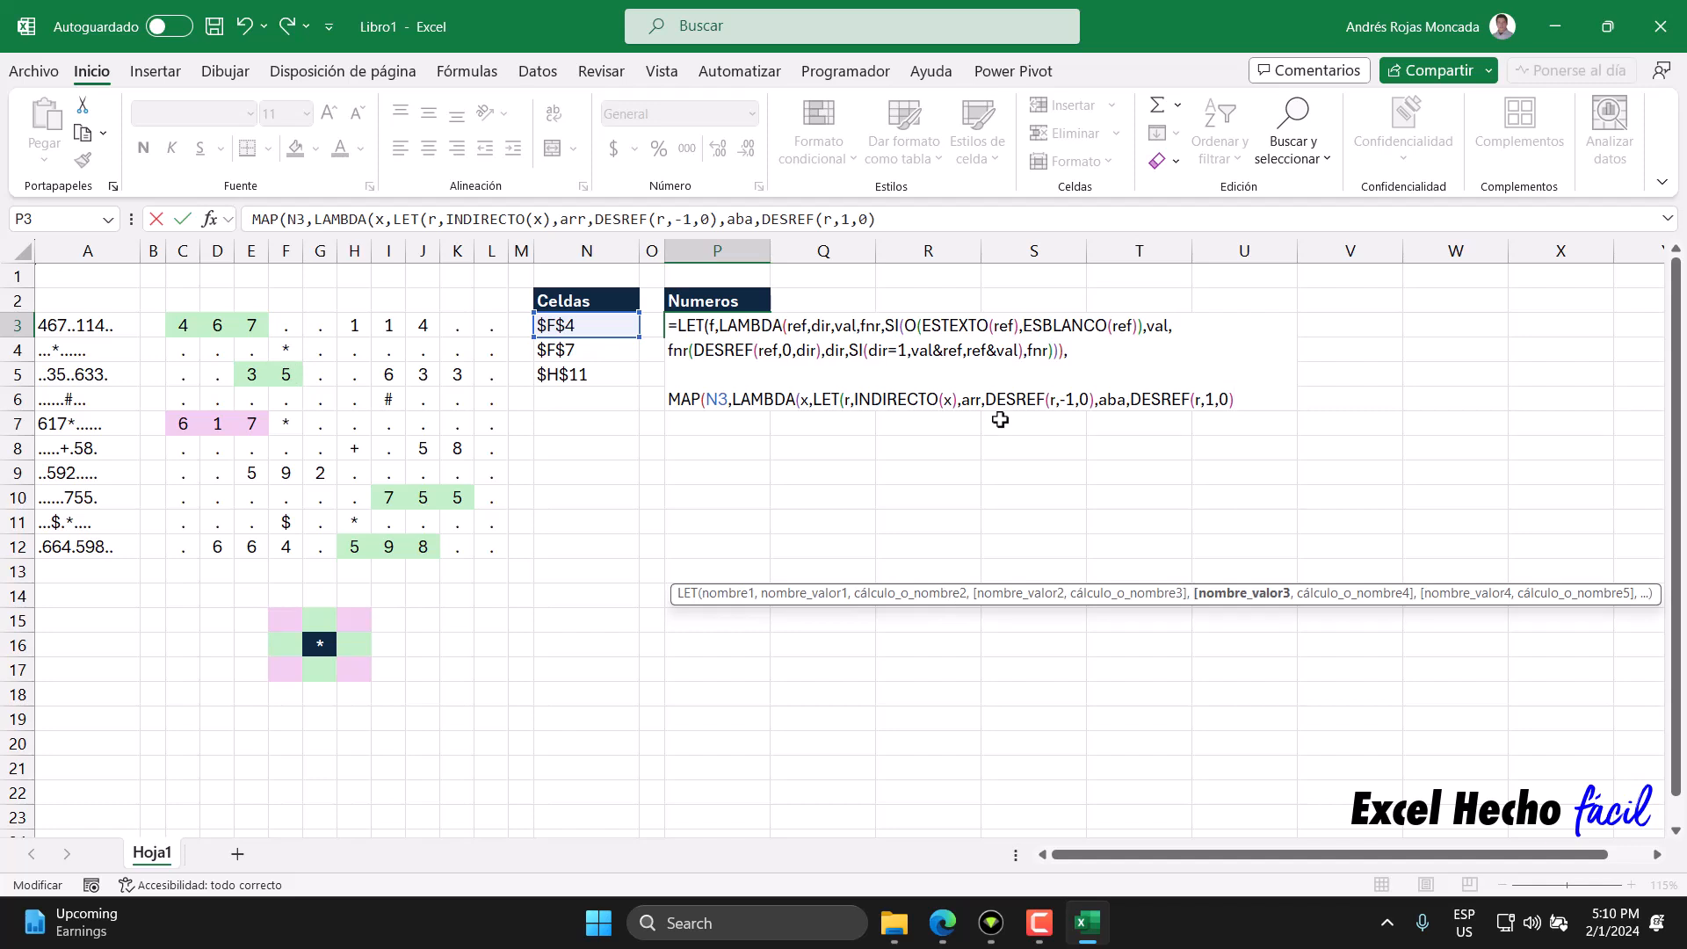
type(",")
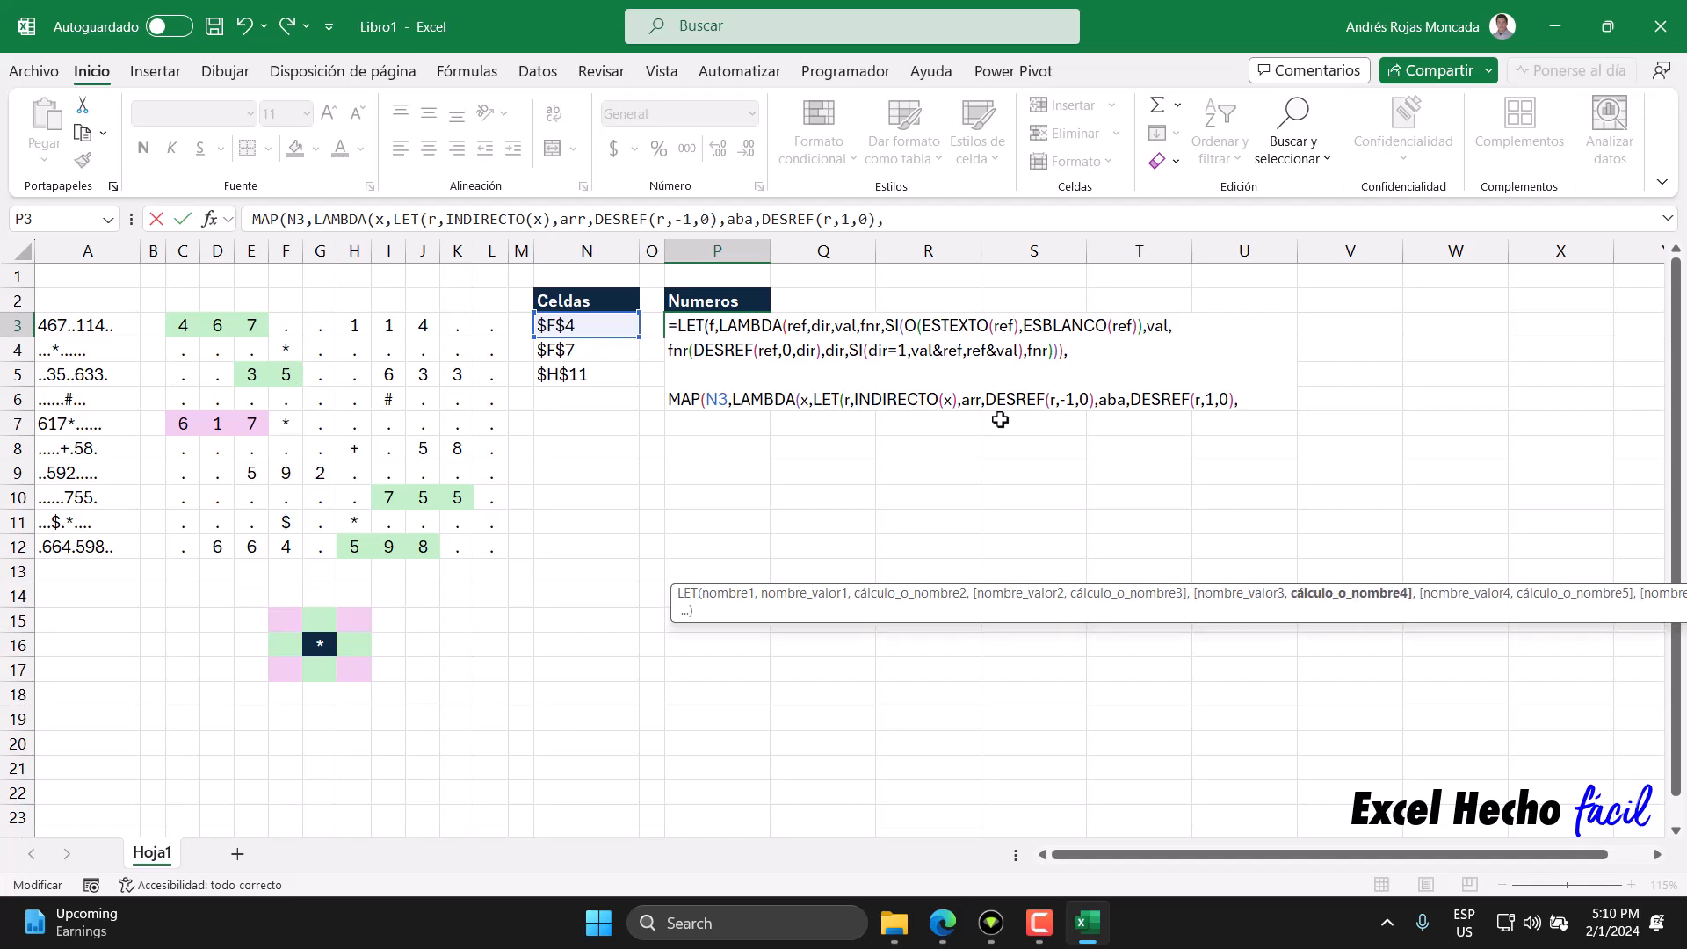
Start a new formula line declaring the variable arriba, and review the names r, arr and aba above it.
key("alt+Return")
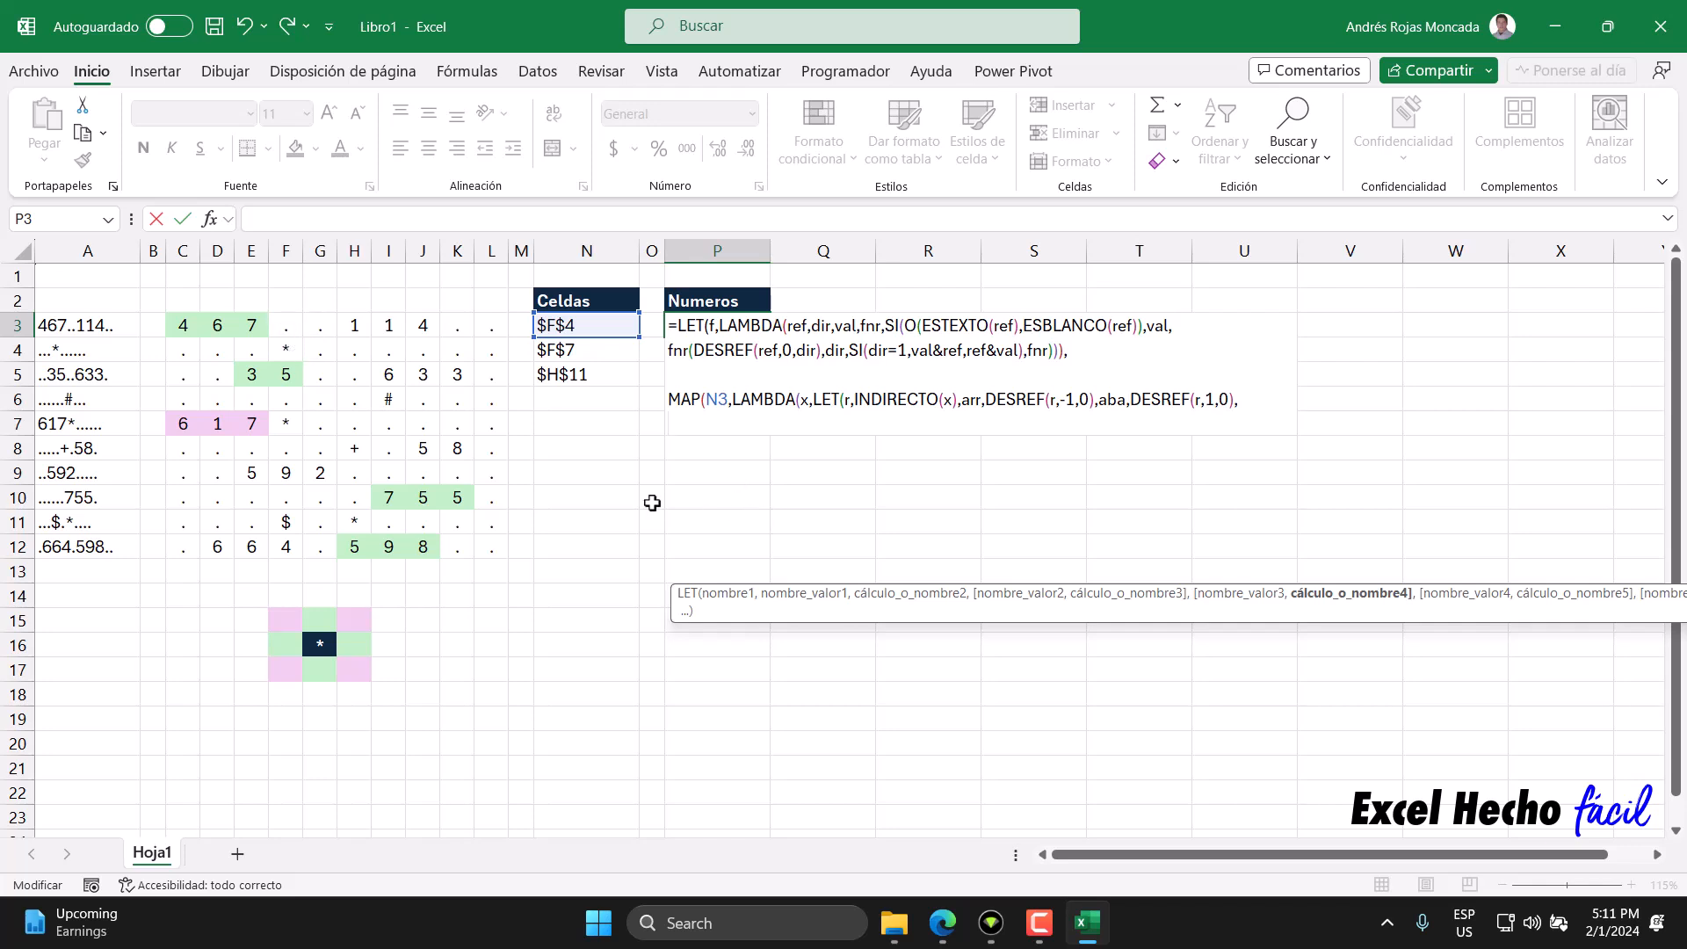
type("arriba,")
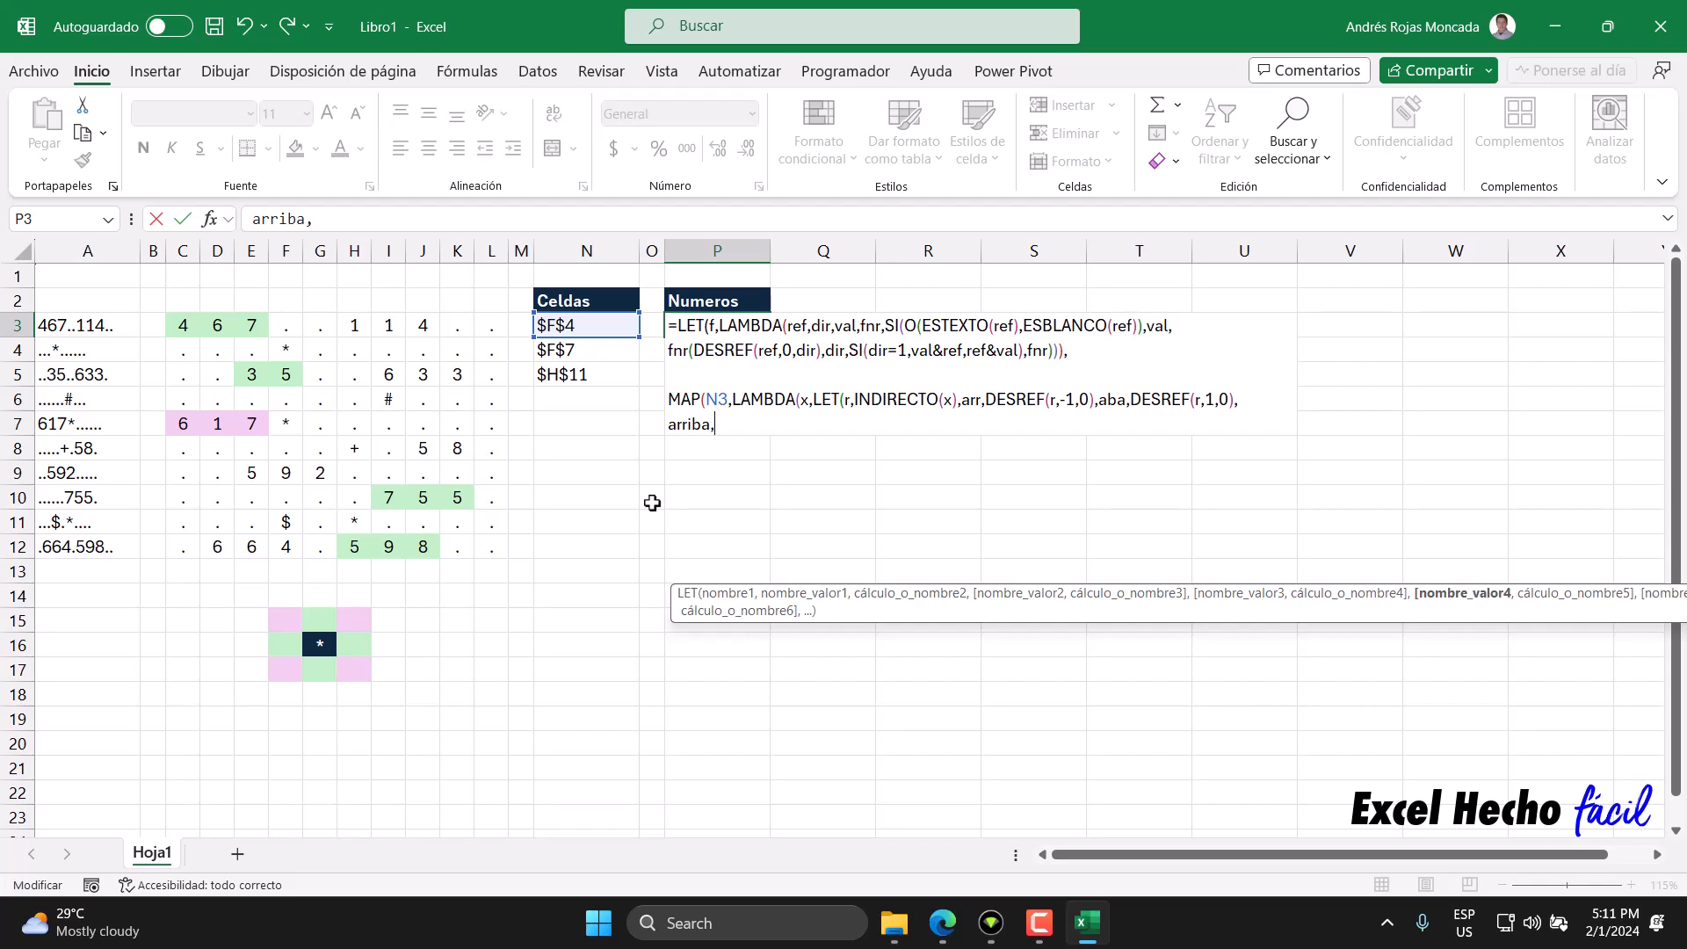
left_click(814, 404)
left_click(844, 403)
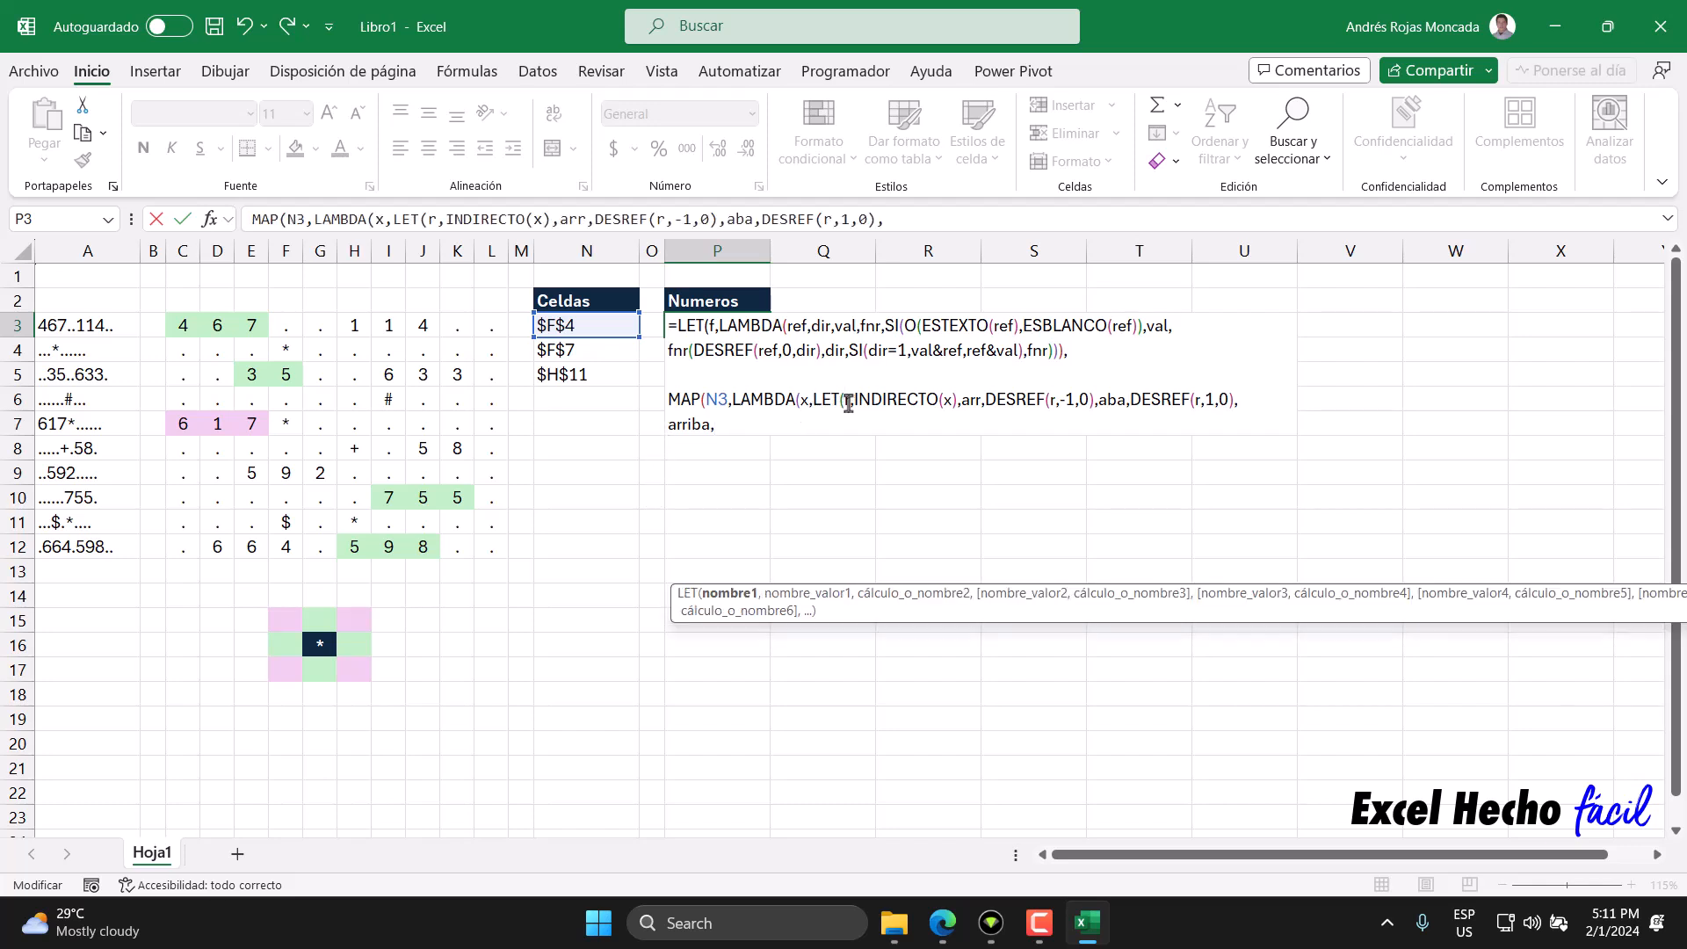
double_click(971, 401)
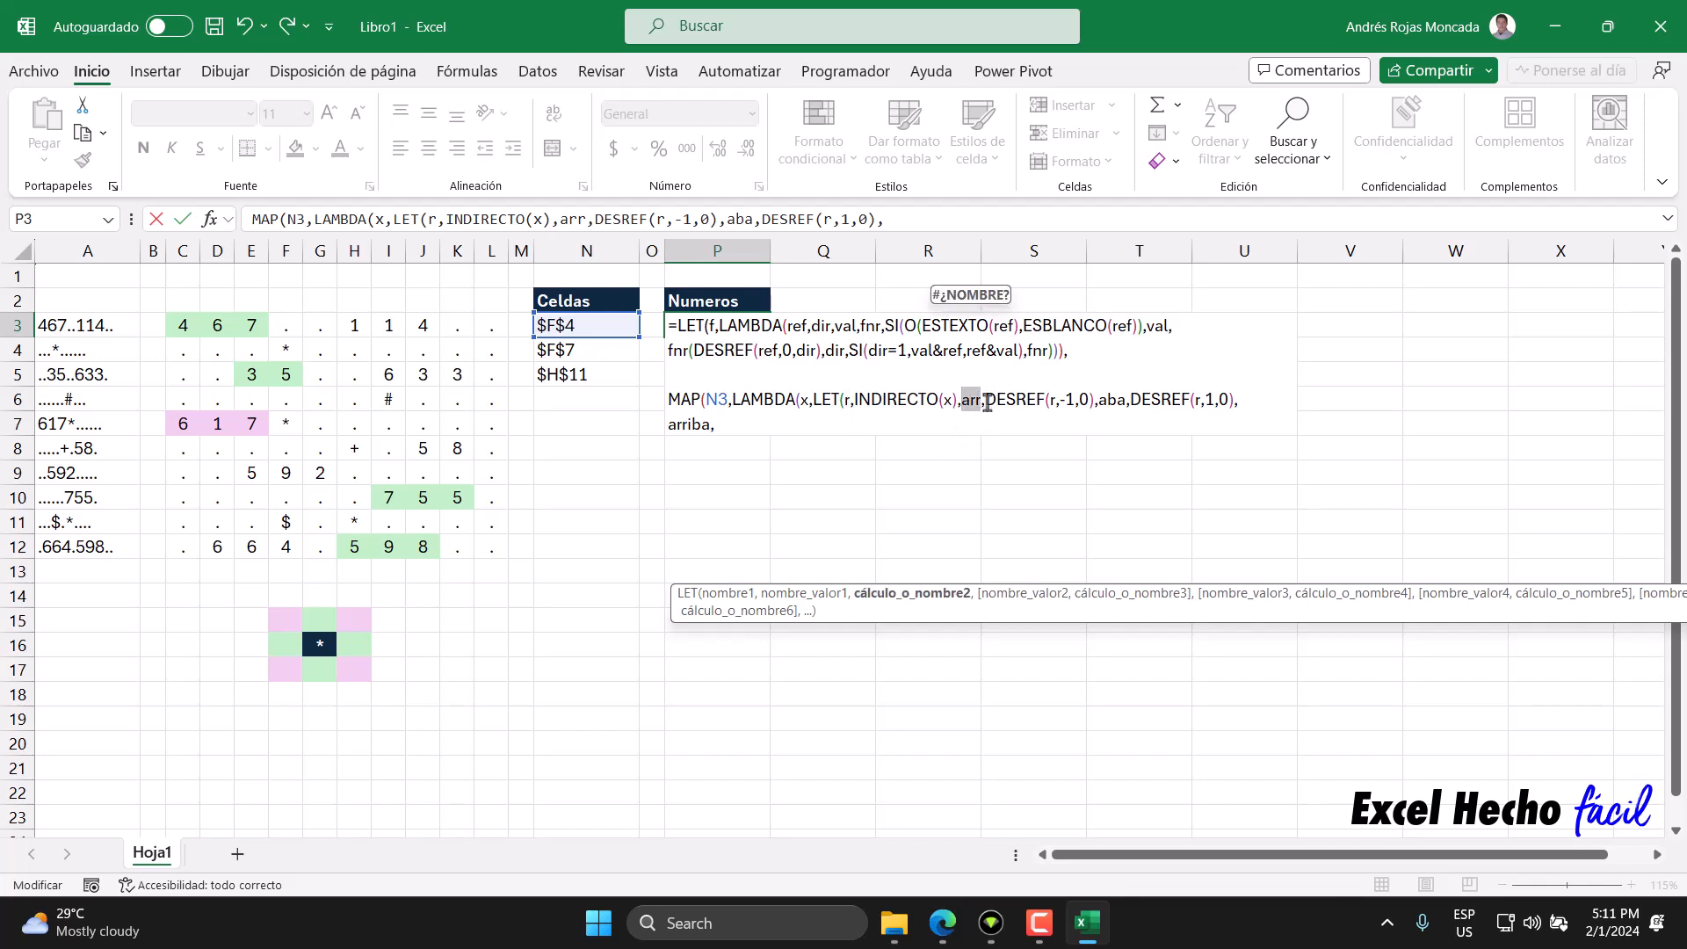
double_click(1108, 403)
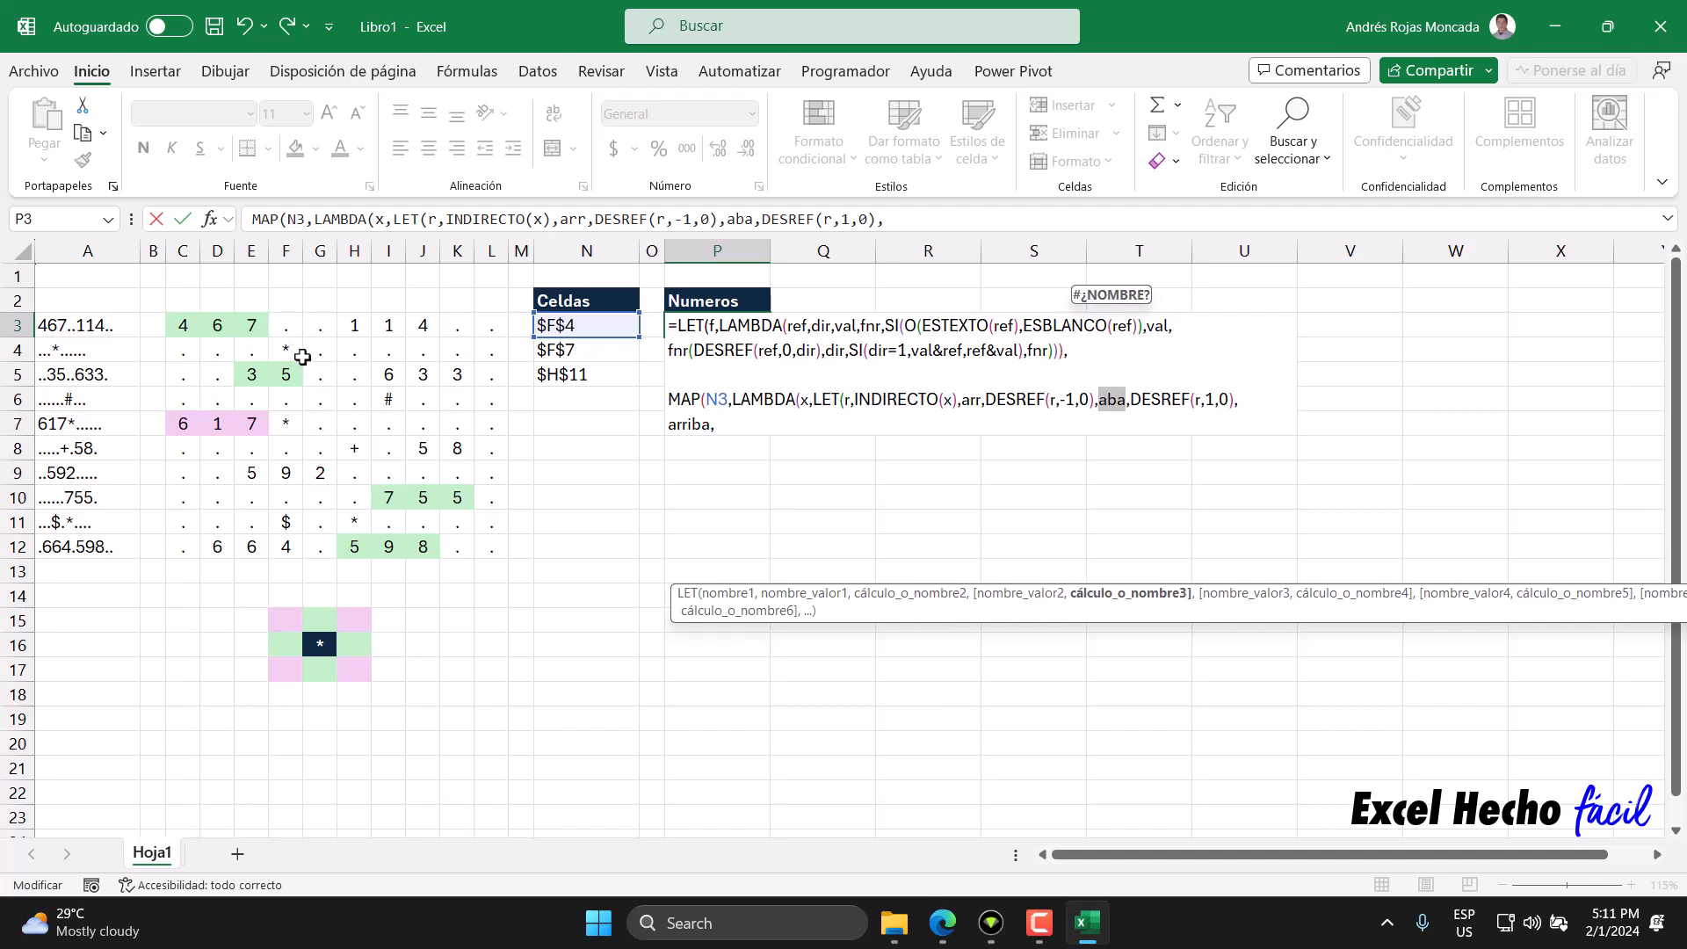
left_click(713, 426)
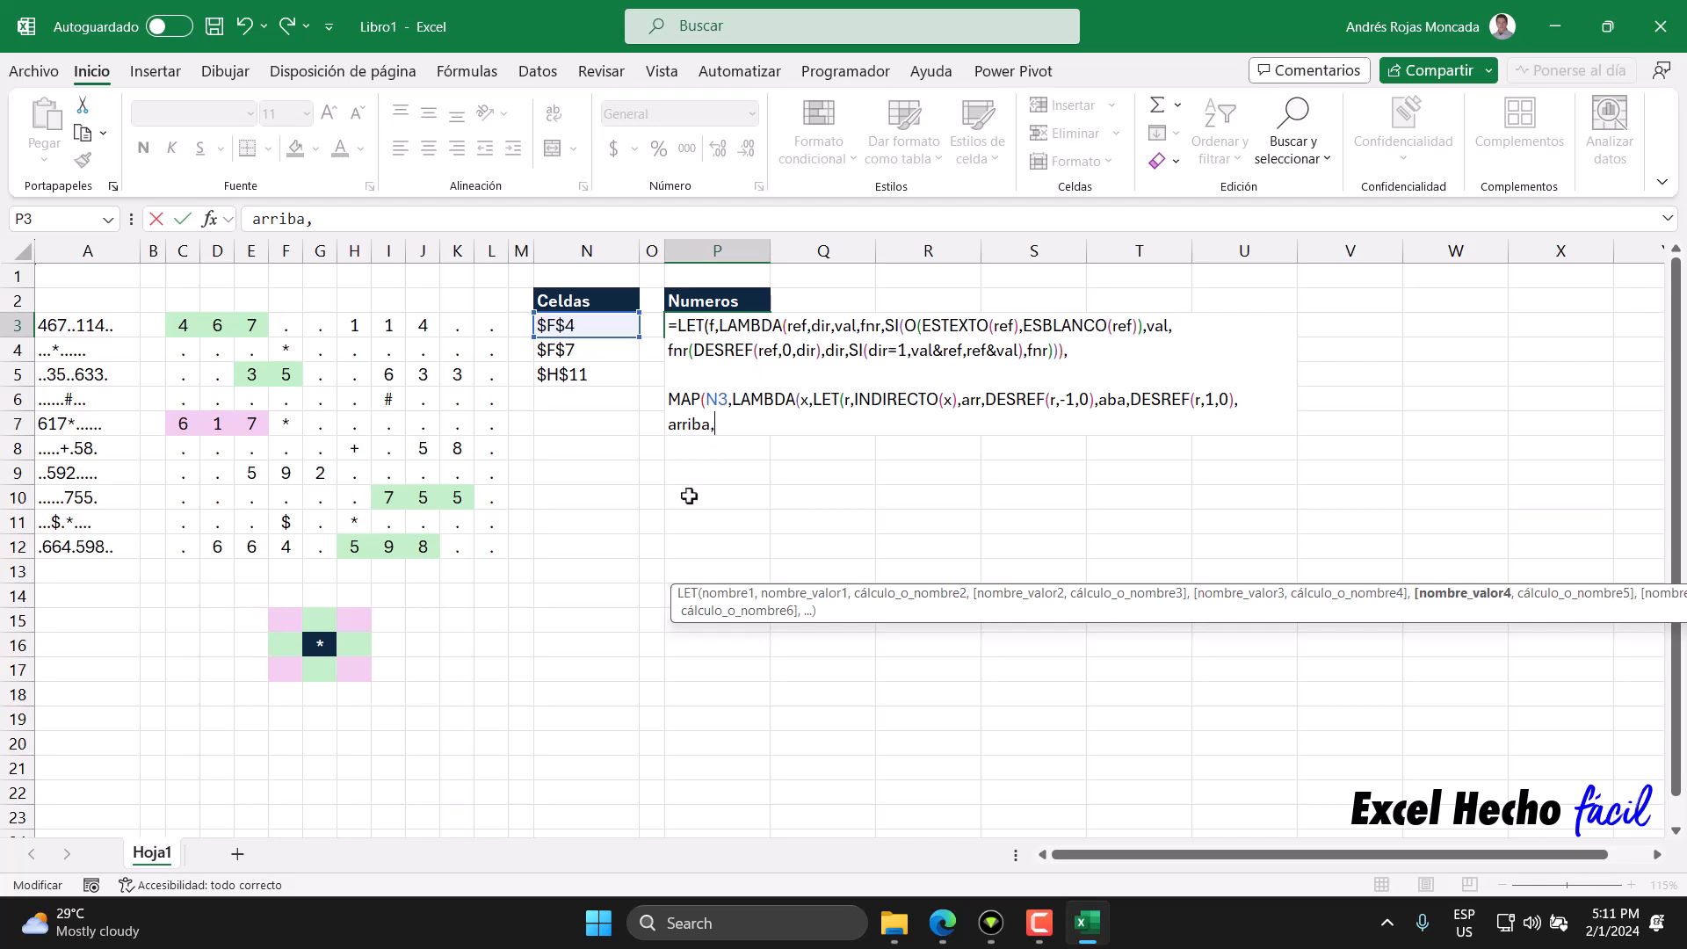
Start the arriba value in the P3 formula with an SI function whose logical test is ESTEXTO(arr).
type("si")
key("Tab")
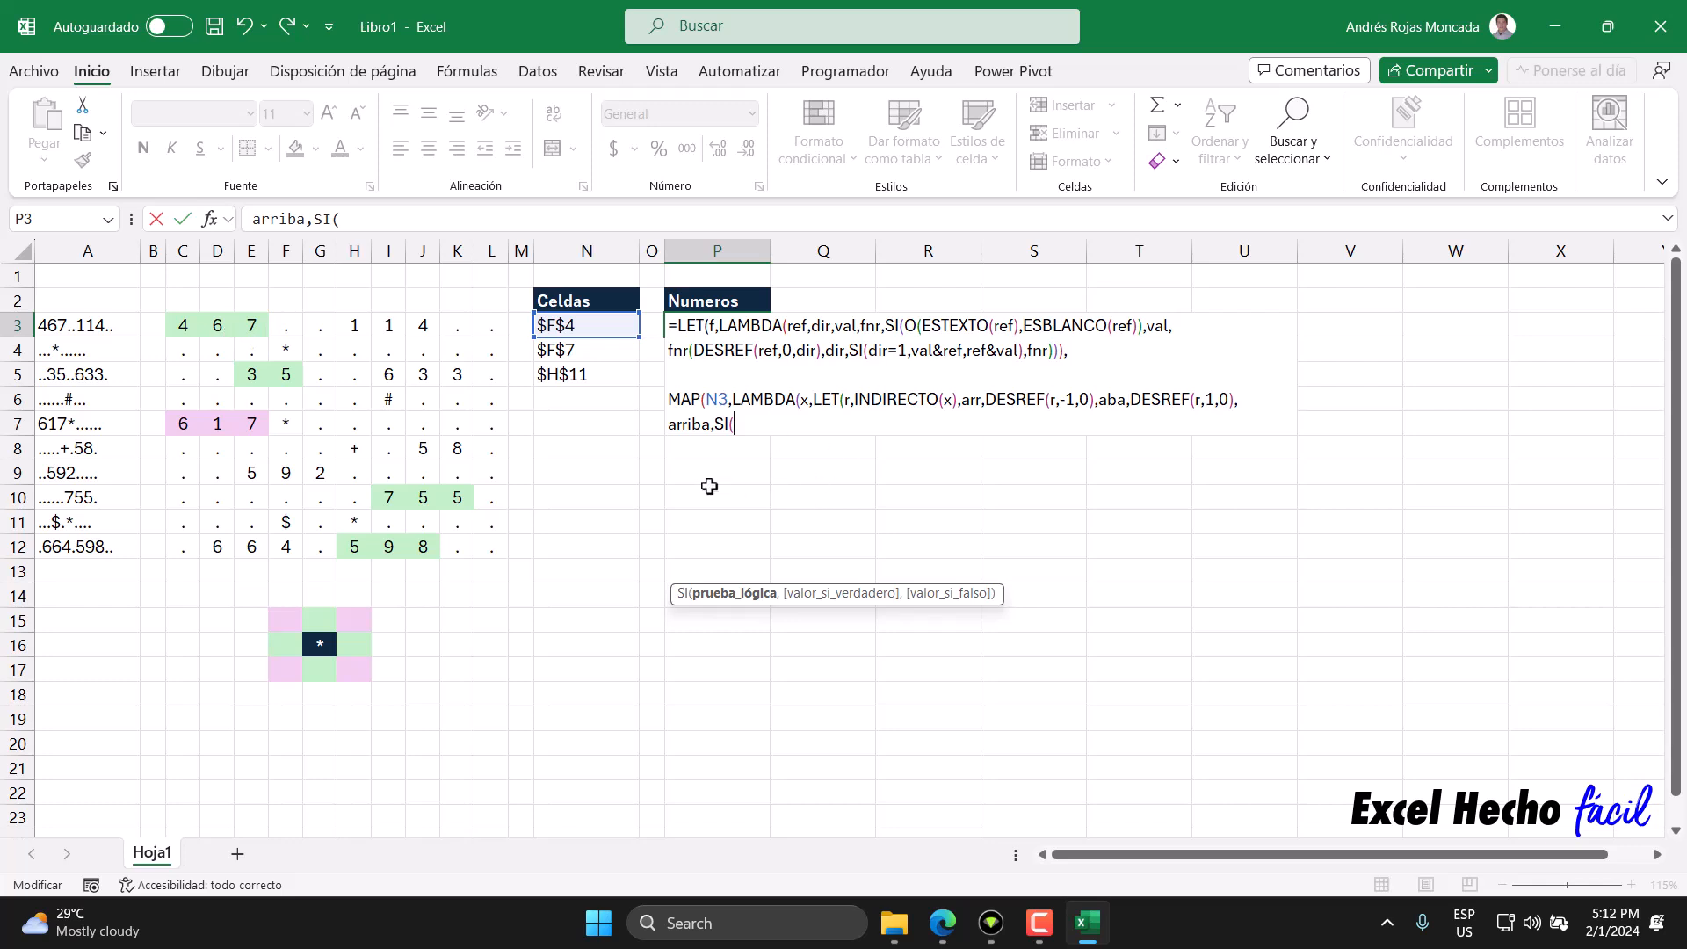
type("ESTEXTO(")
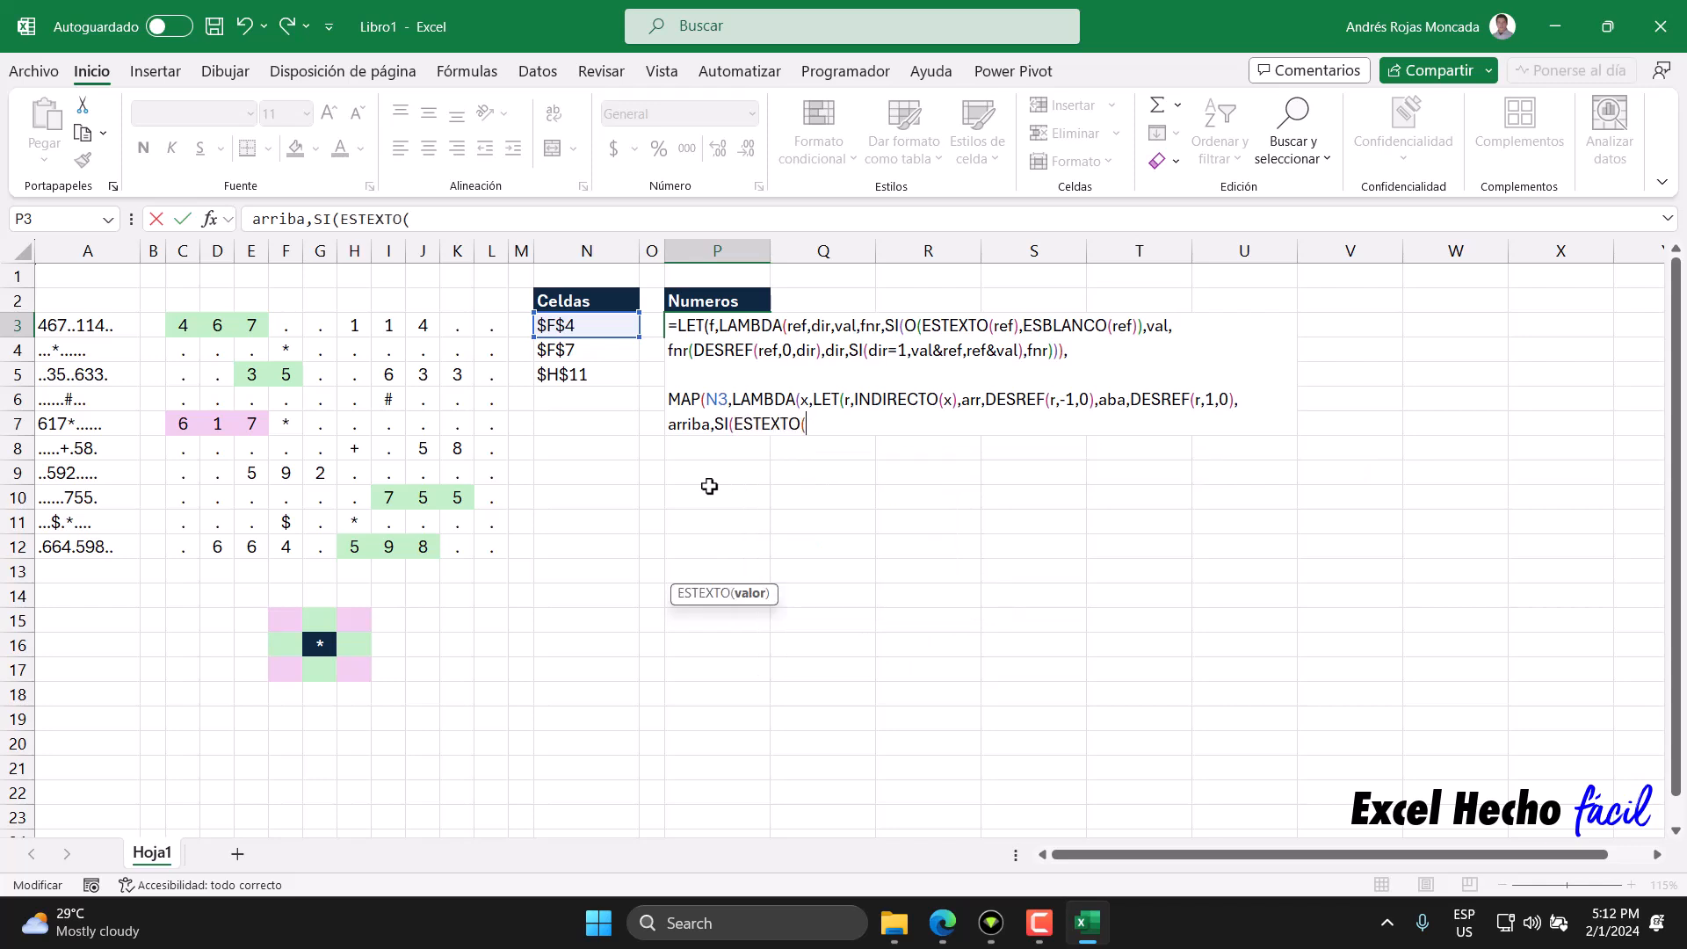
type("arr")
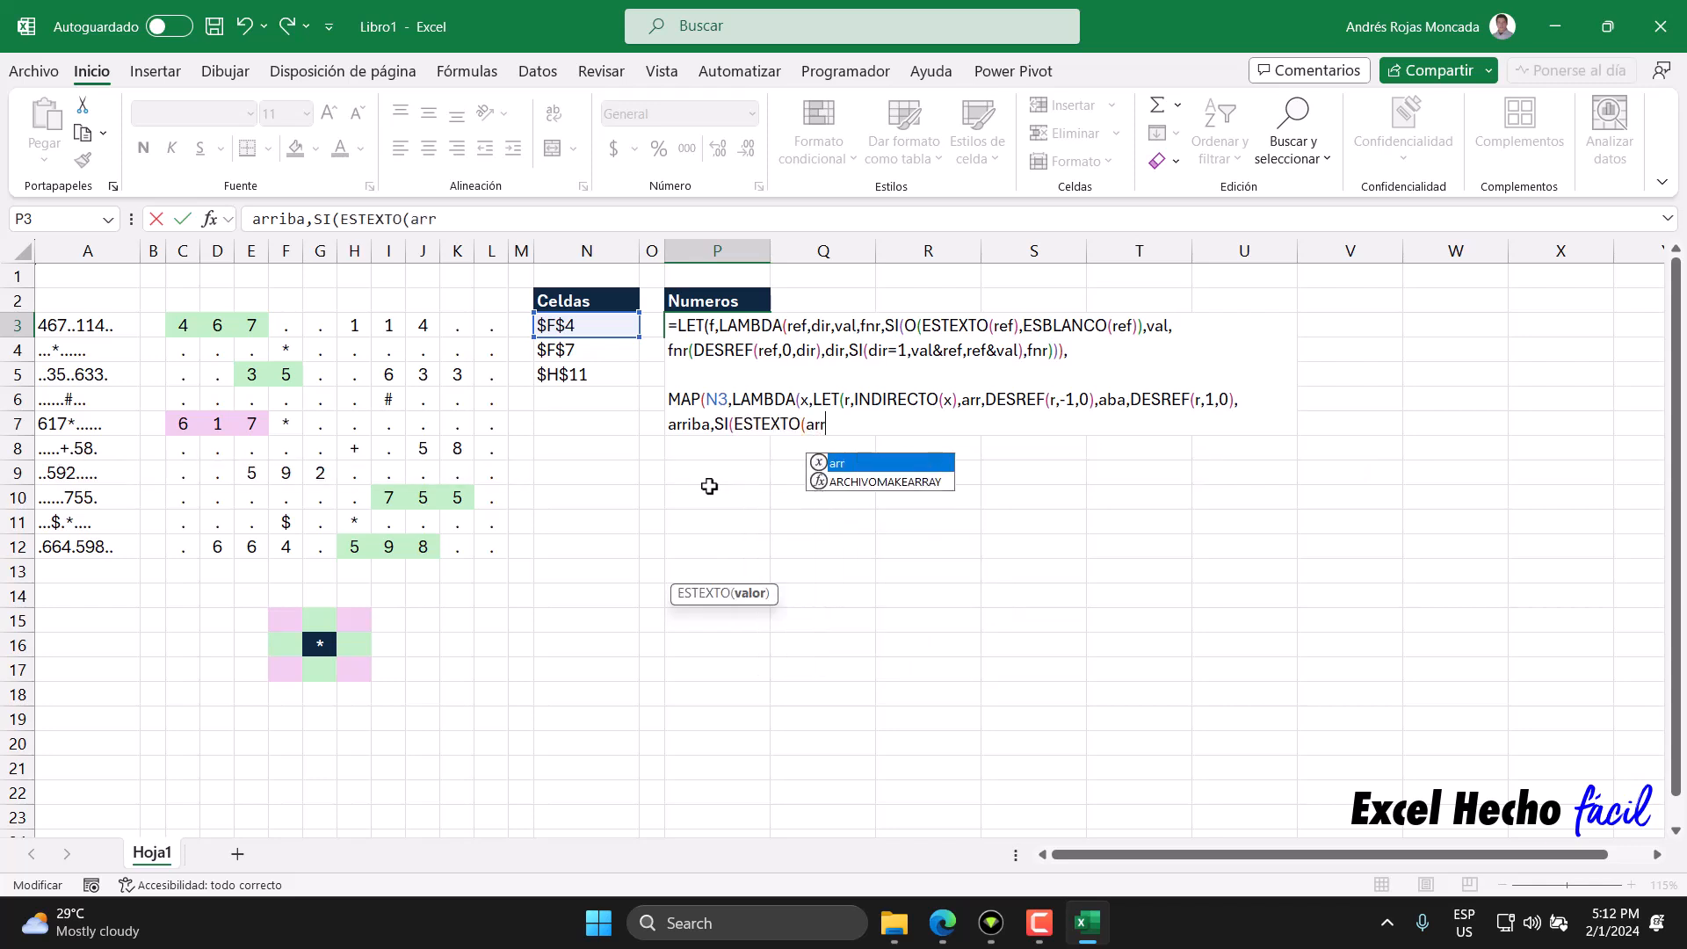
type(")")
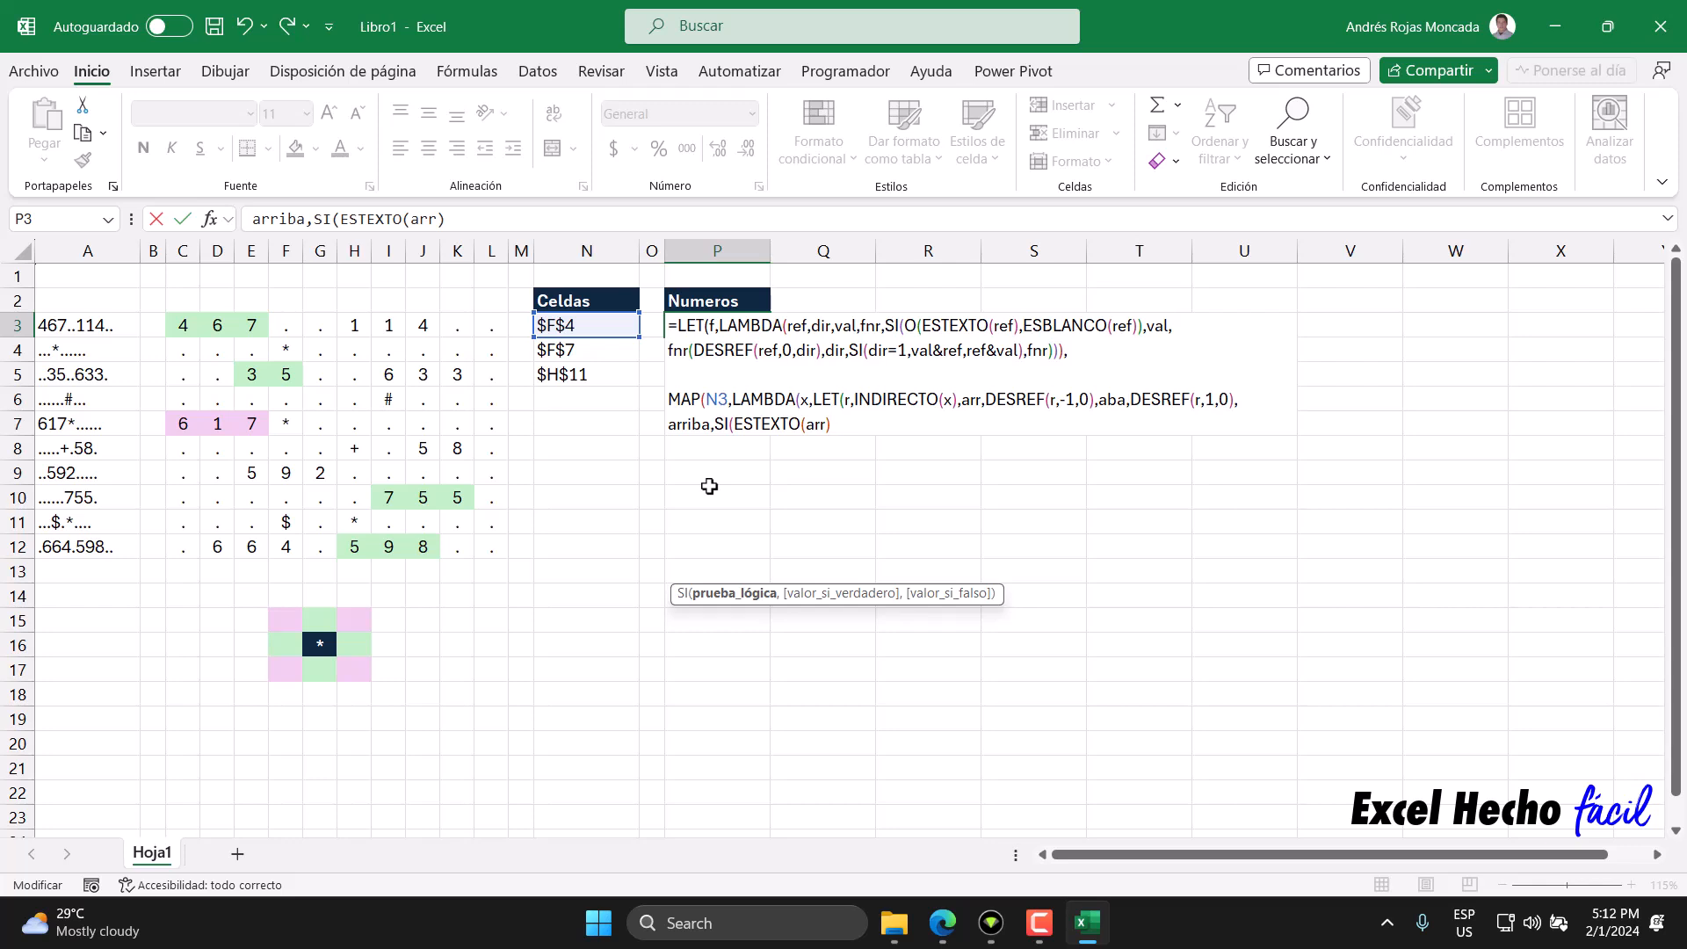
type(",")
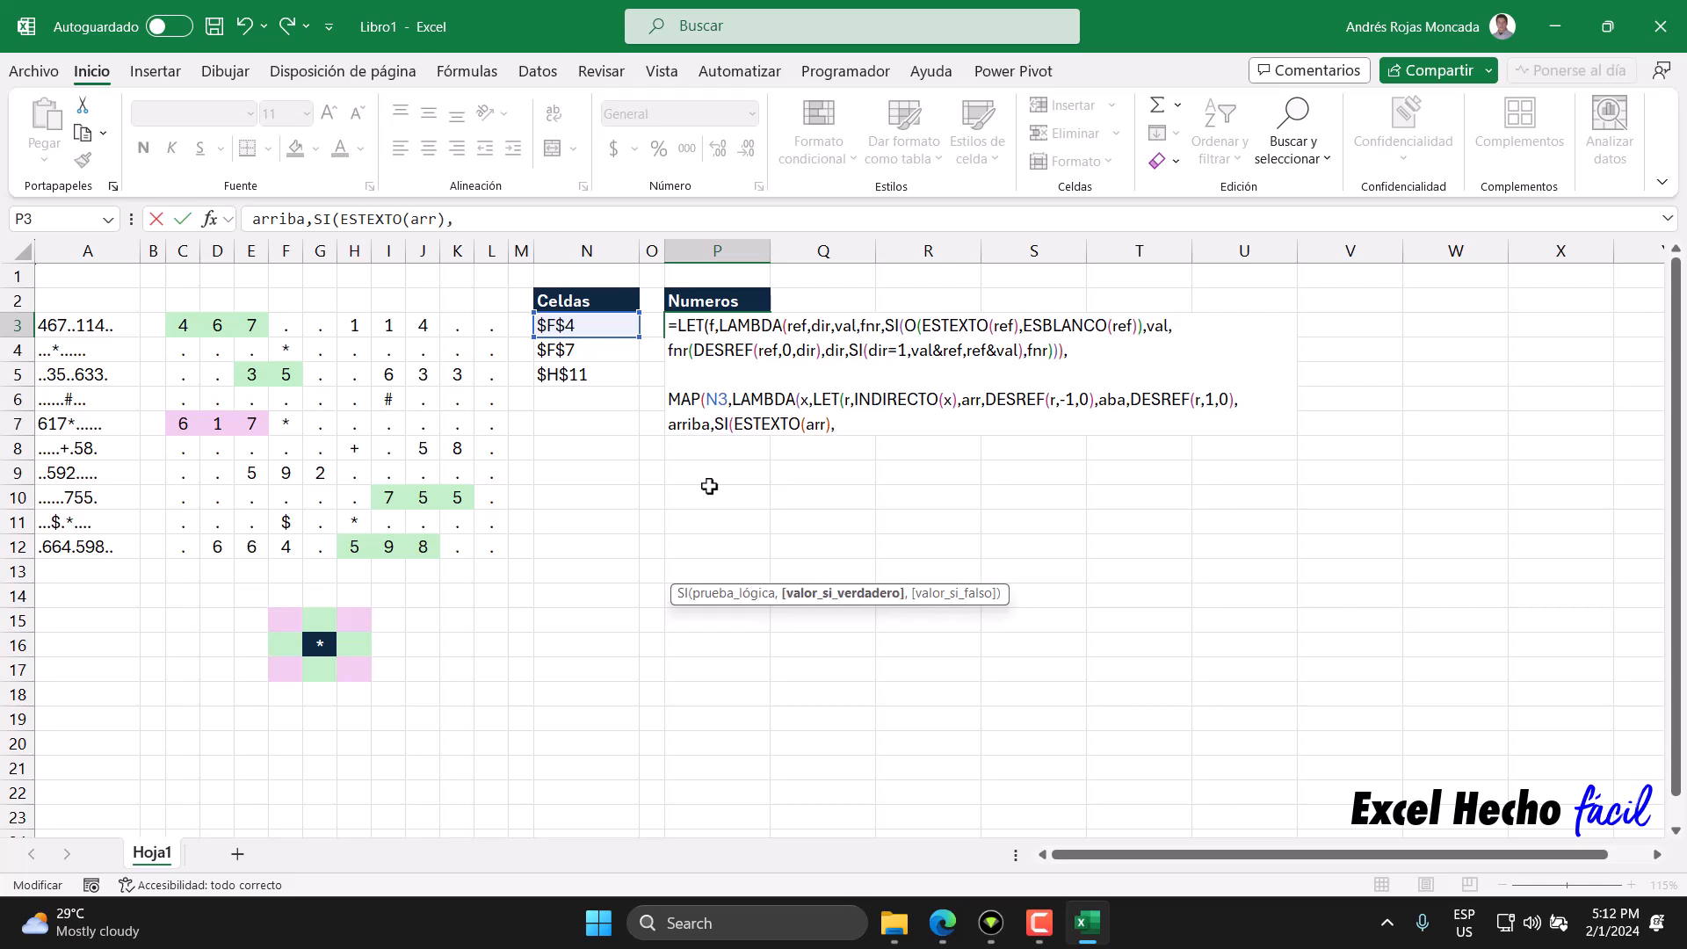
left_click(716, 593)
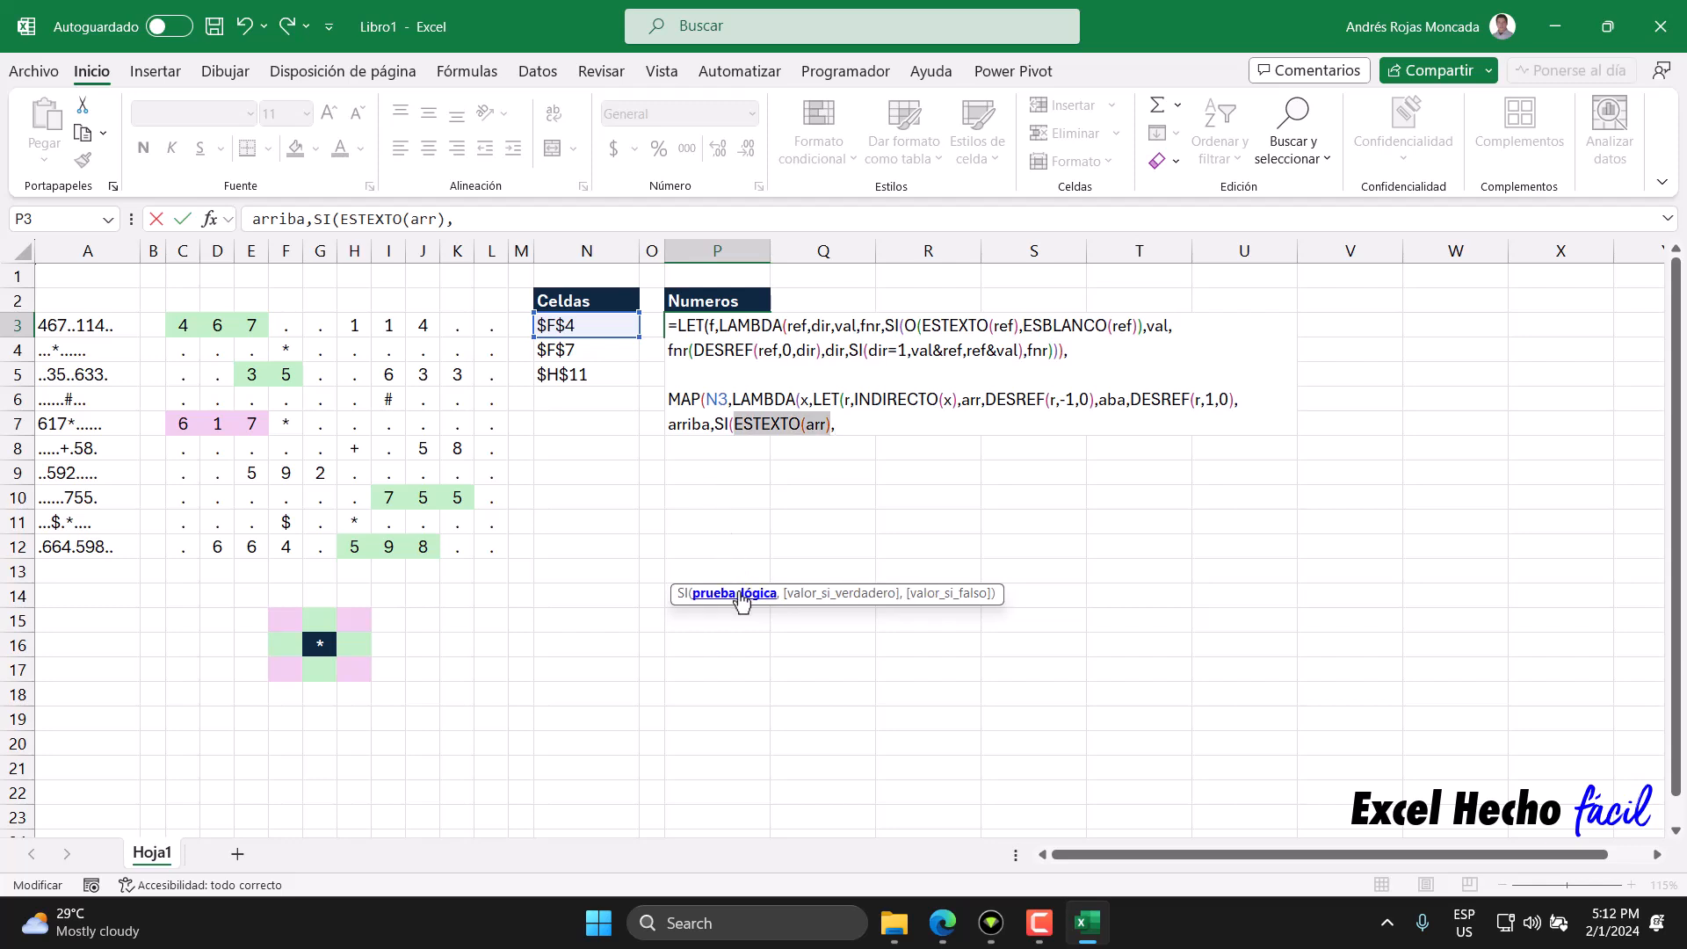
left_click(802, 595)
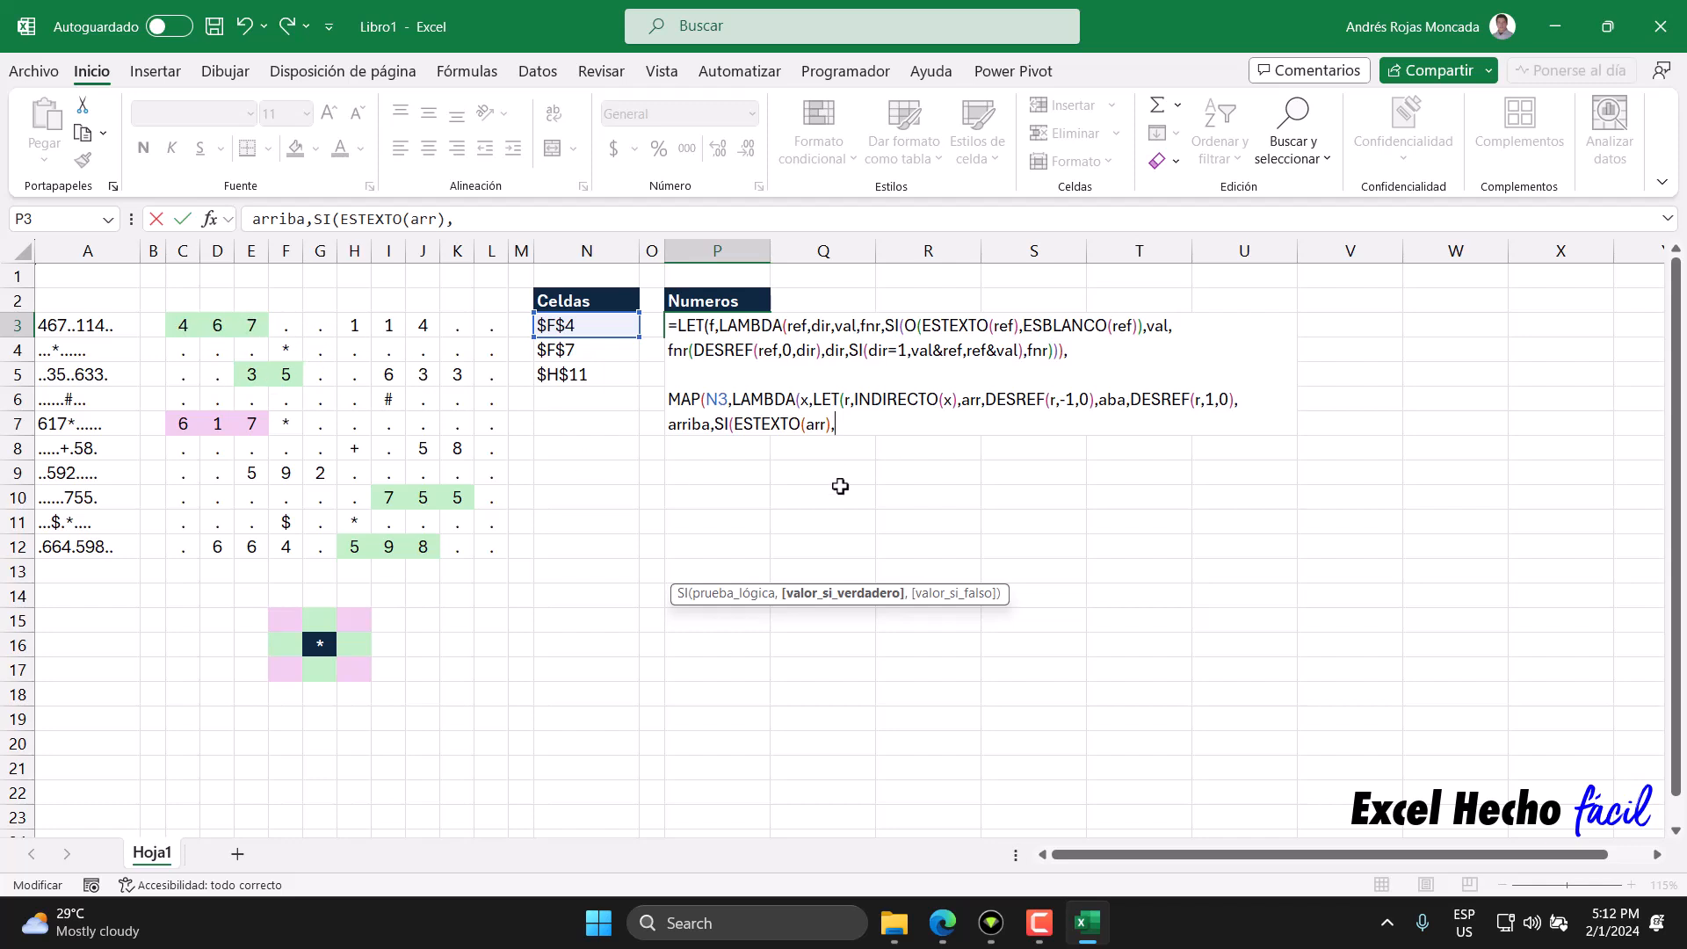
Enter APILARV as SI's true result and begin its first array with f(DESREF(r,-1,-1),.
type("ap")
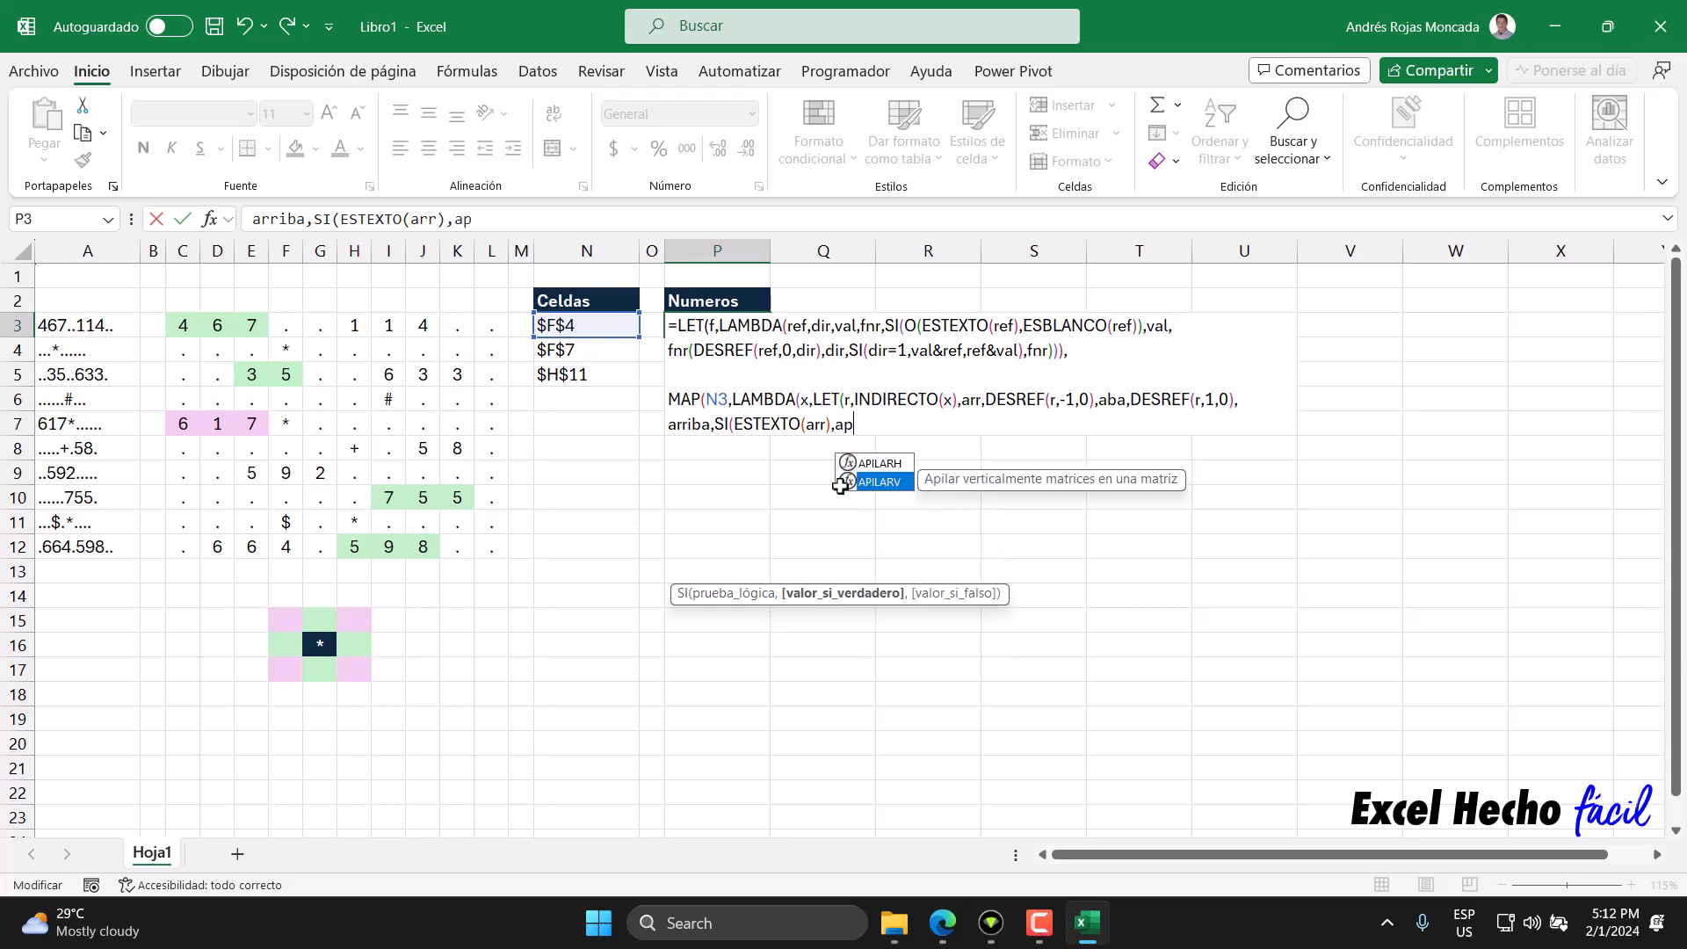
double_click(842, 482)
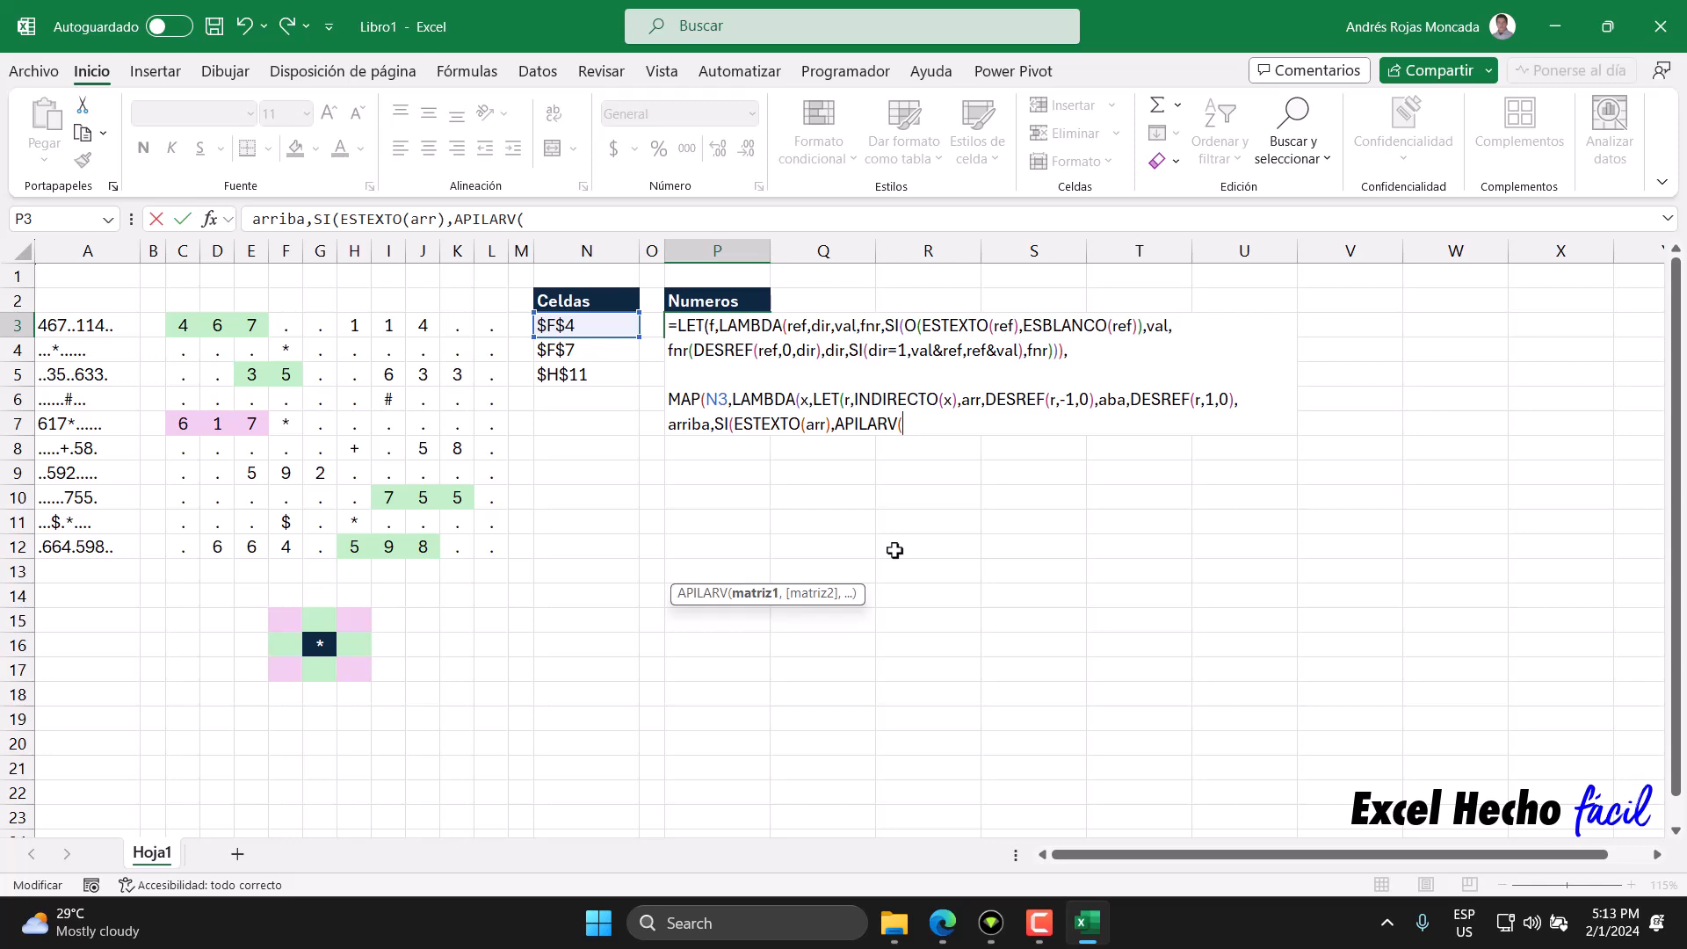
type("f(")
type("DESREF(")
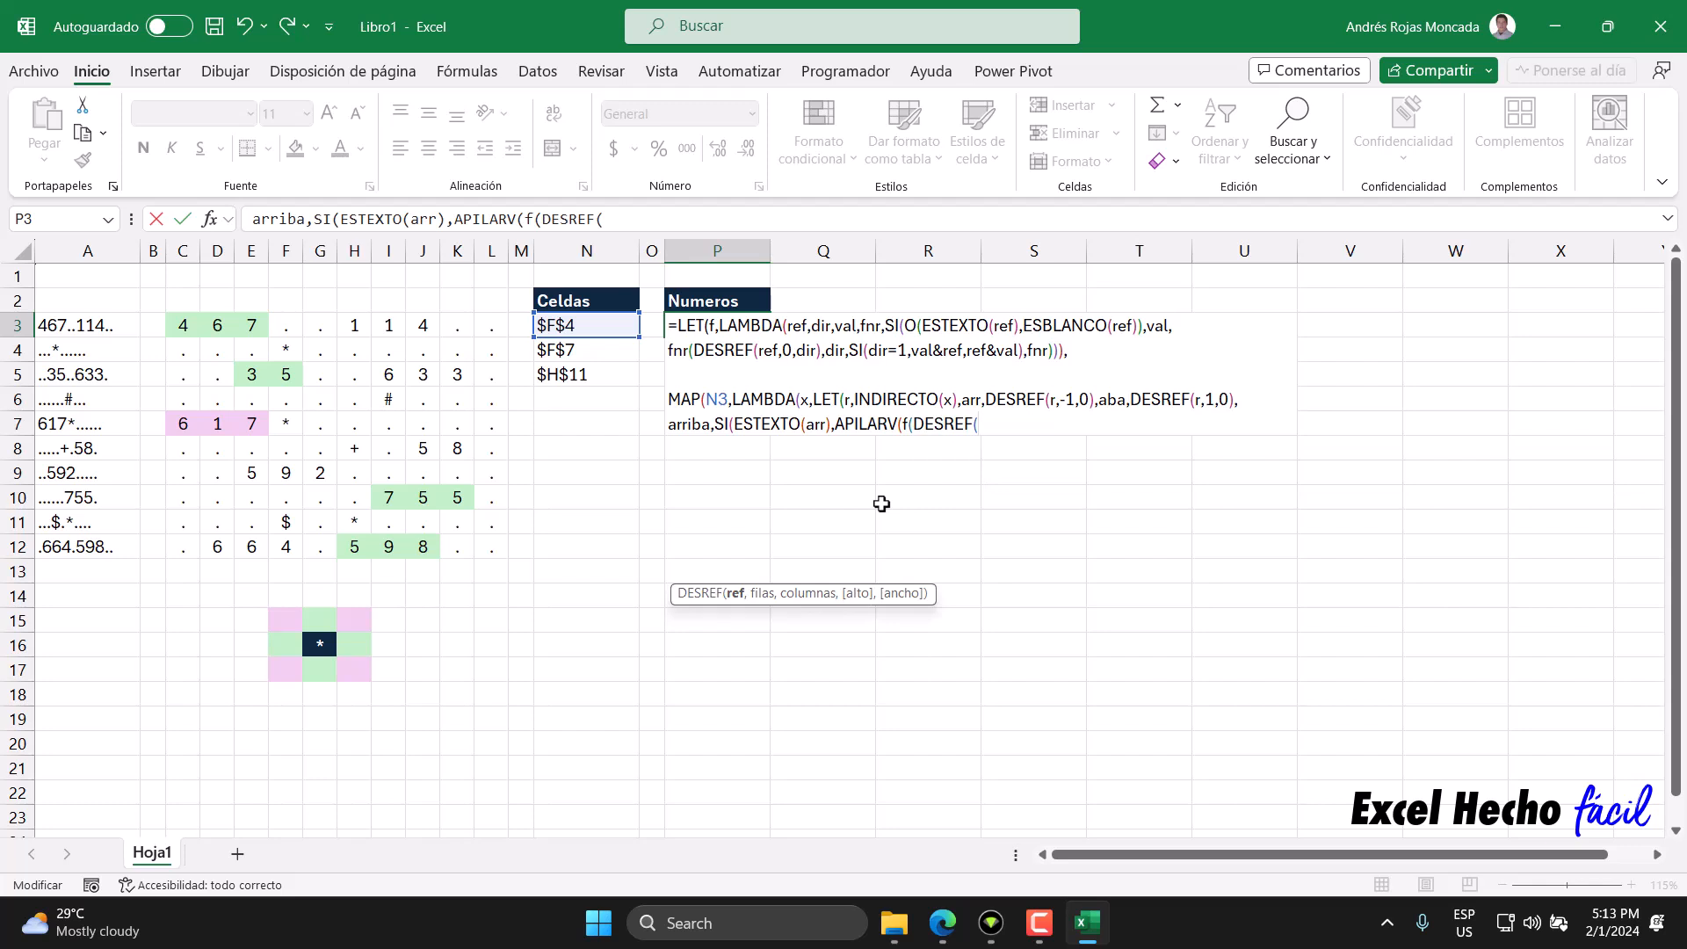
type("r,")
left_click(846, 399)
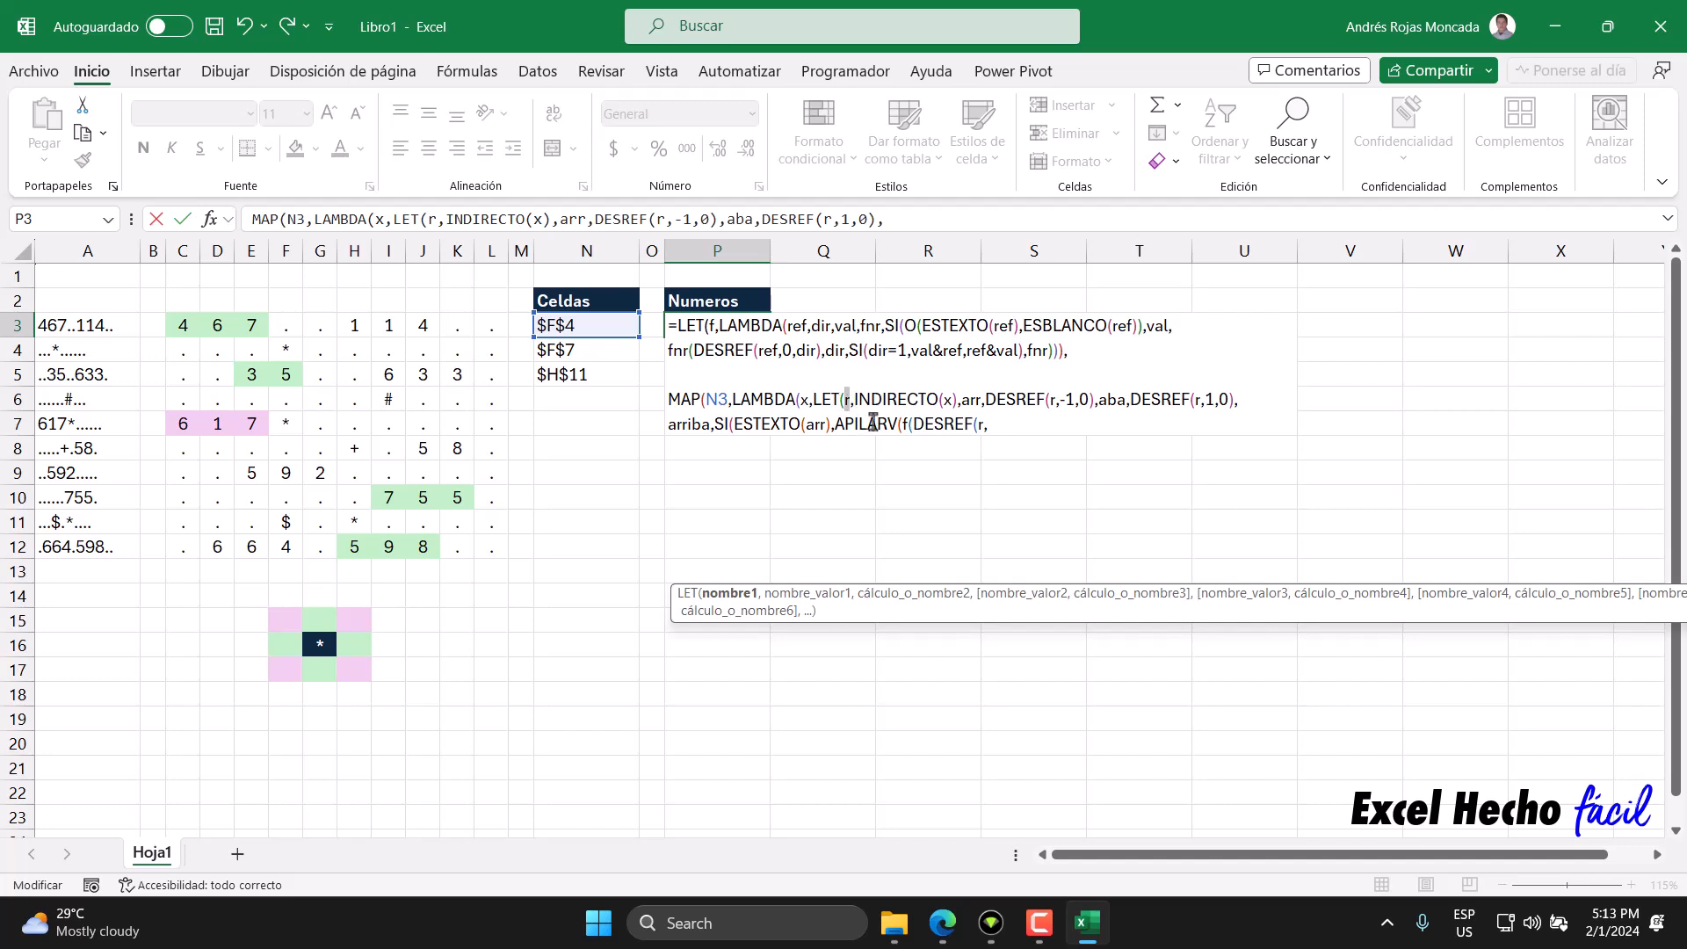
left_click(995, 430)
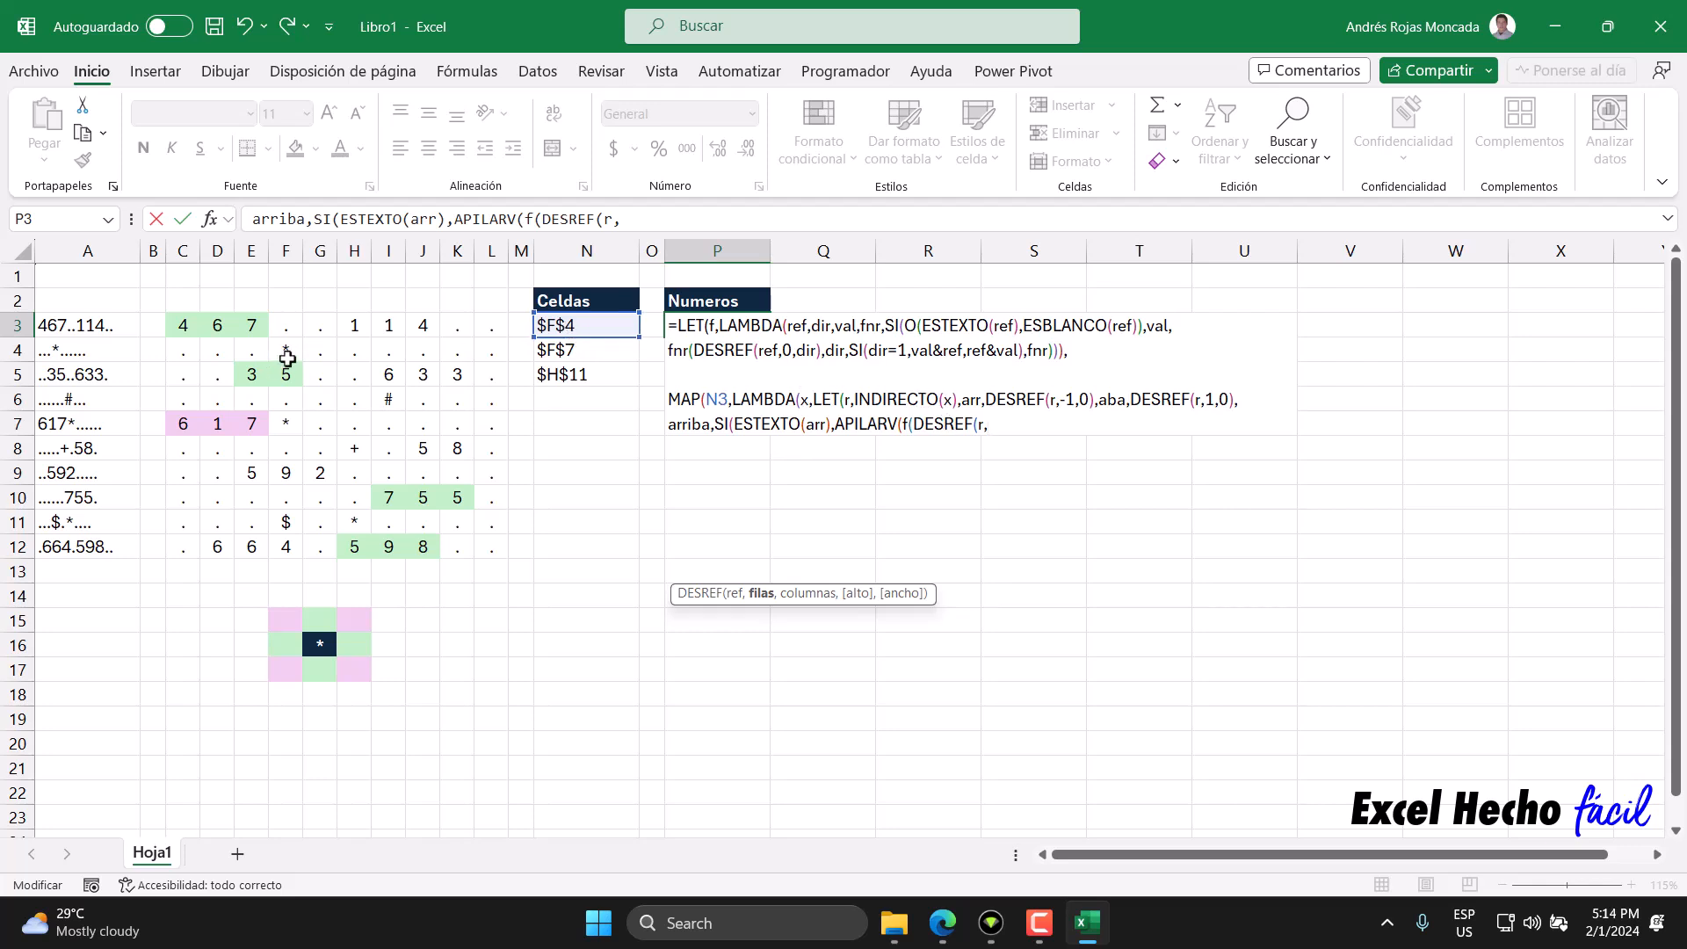
type("-1,-1")
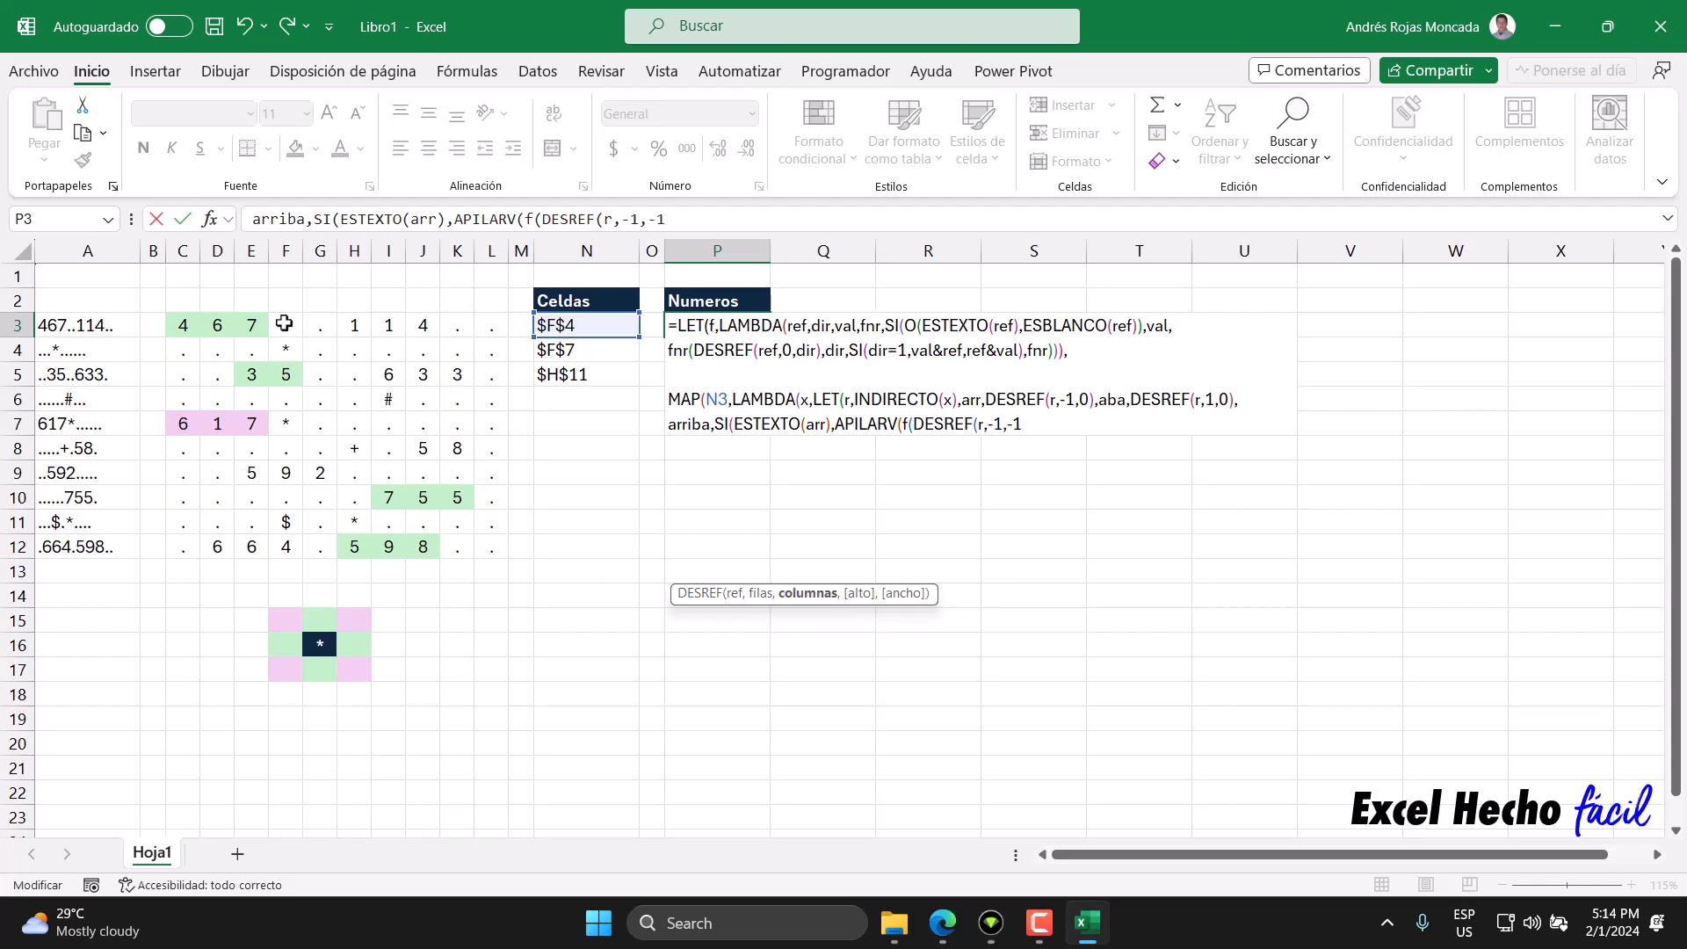
type("),")
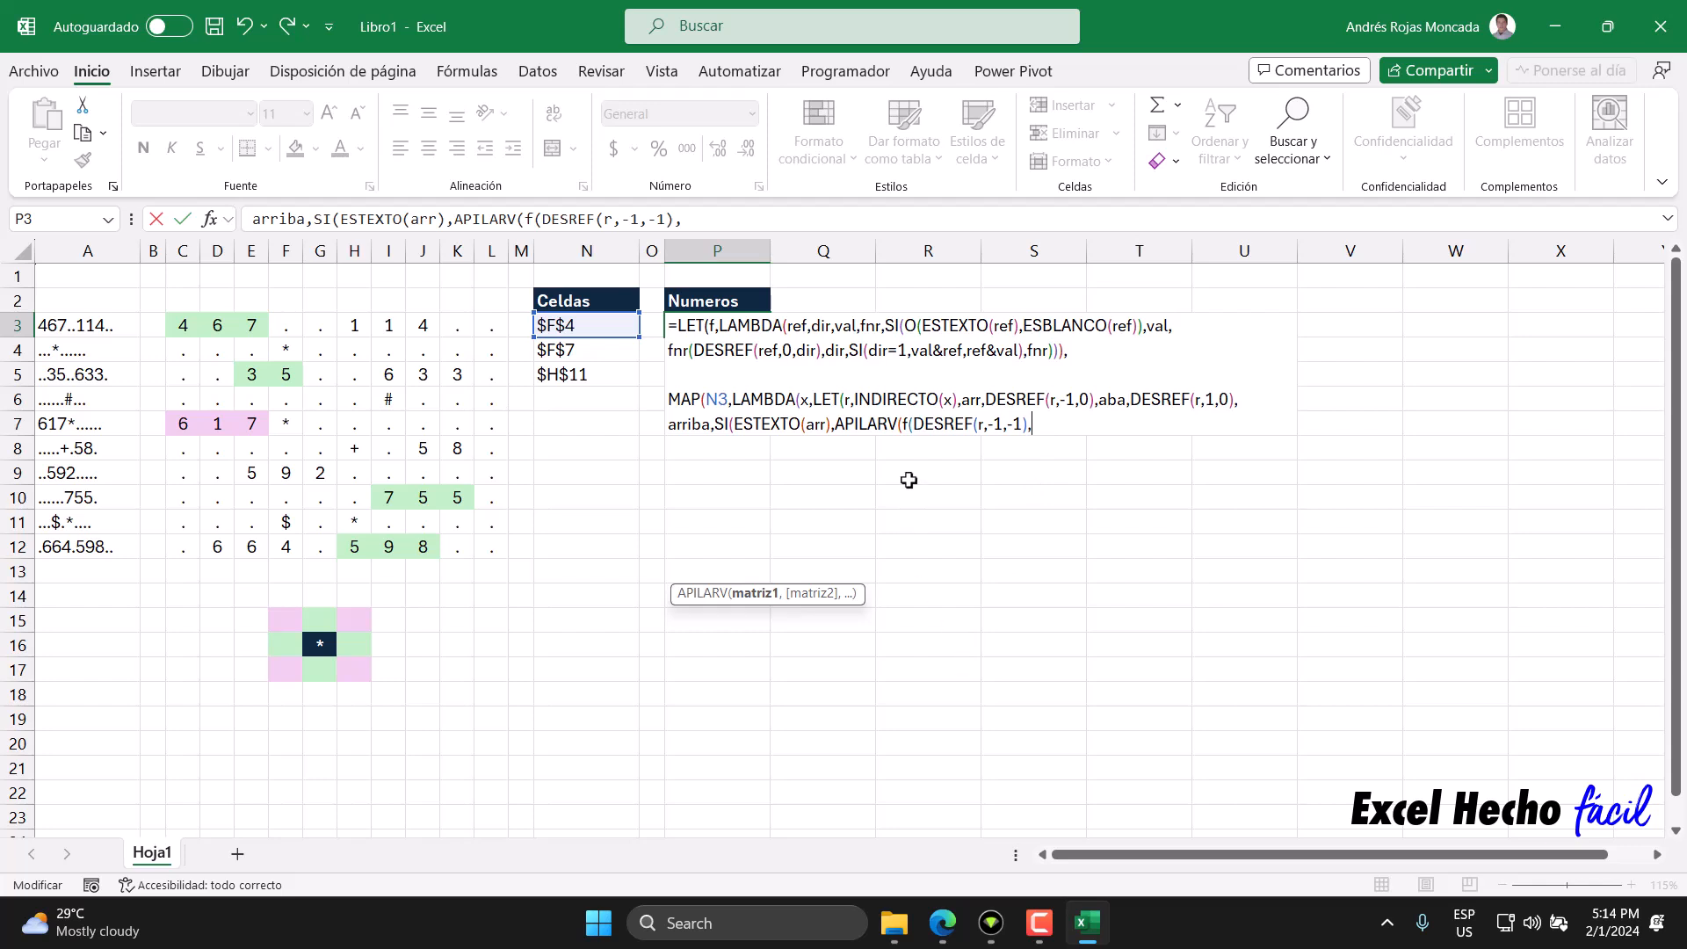
Complete the first f call inside APILARV with direction -1, empty text "" and f as the function argument.
left_click_drag(910, 428, 1027, 431)
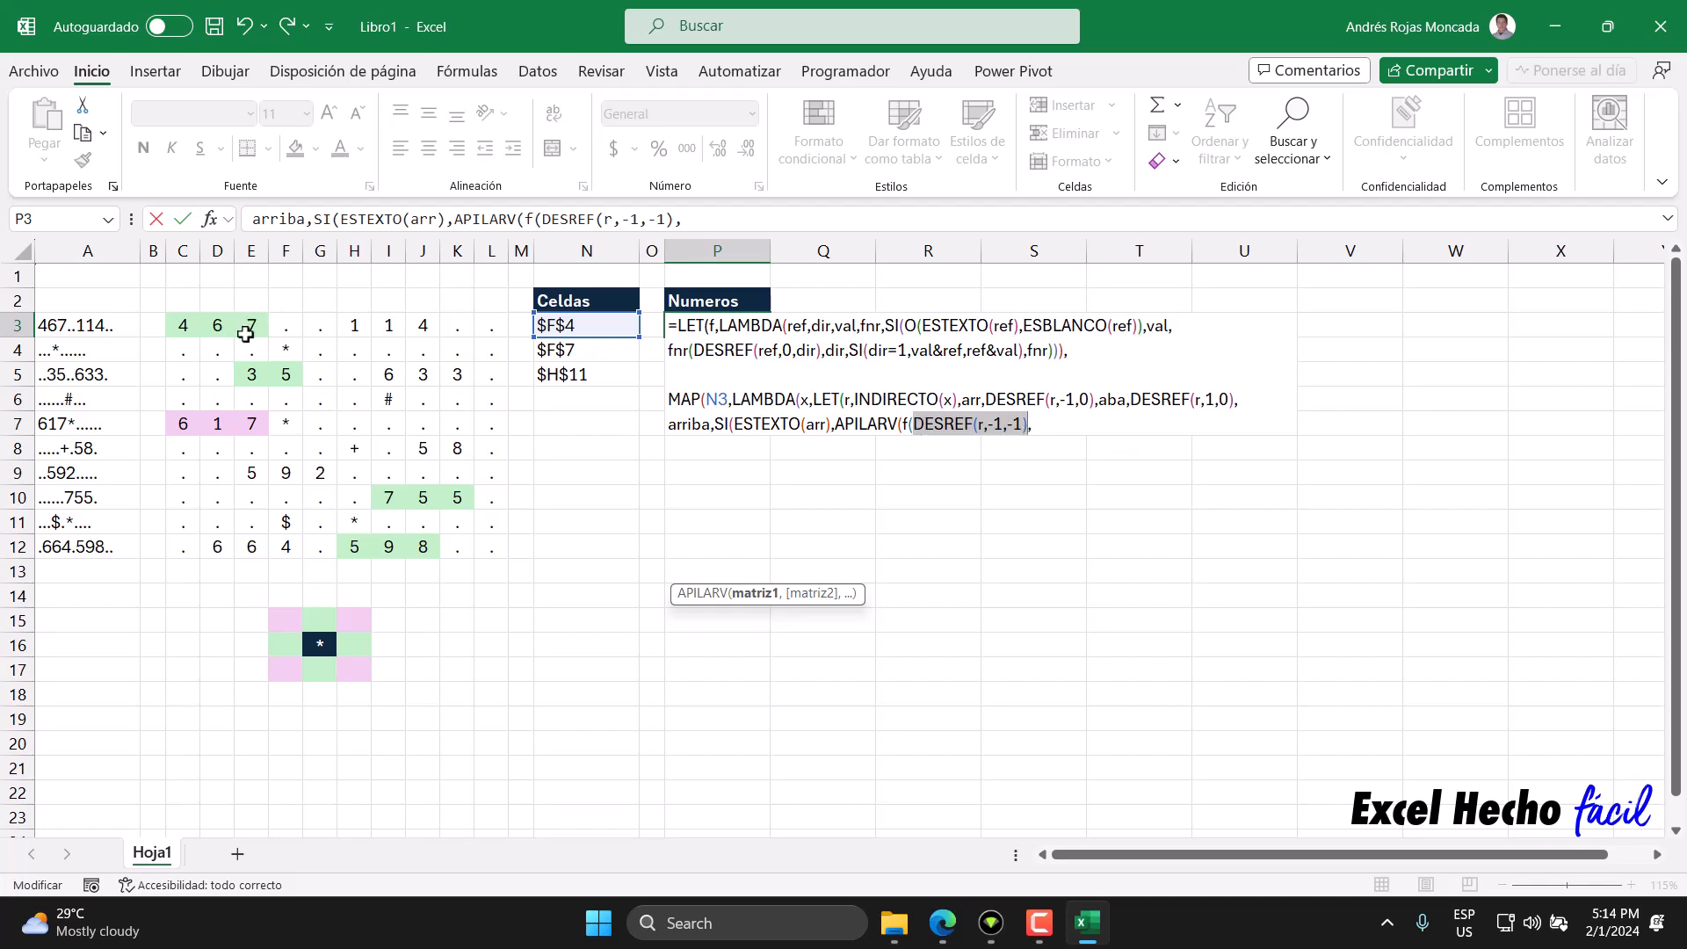
left_click(1030, 424)
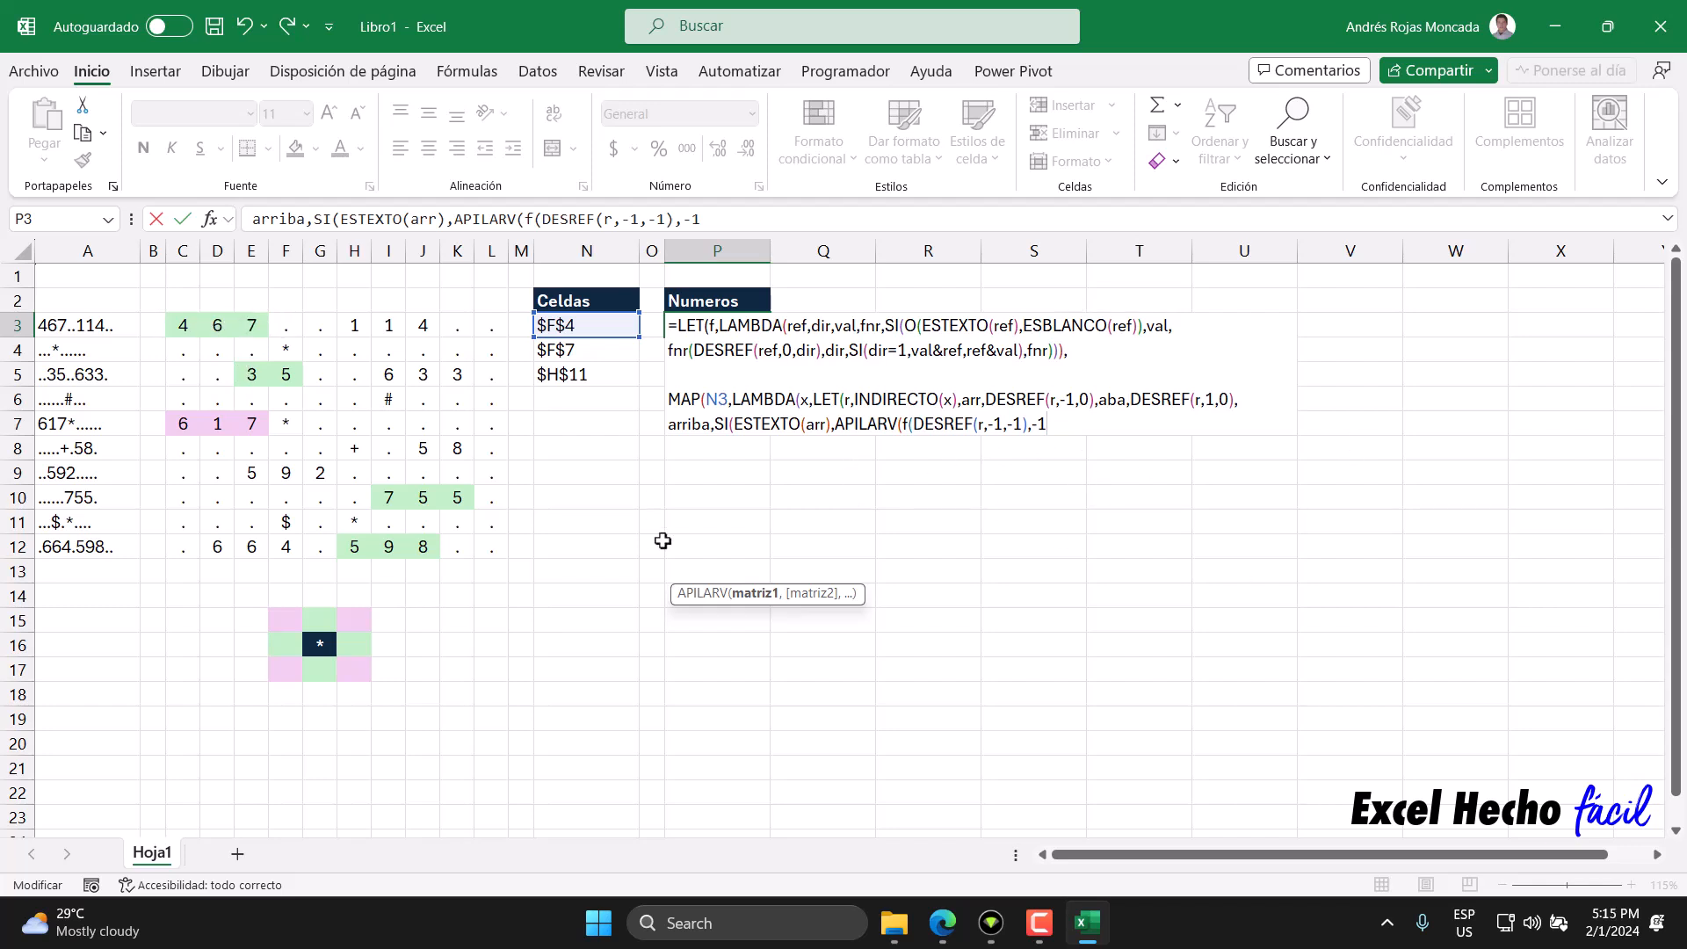
type(",")
left_click_drag(857, 326, 833, 326)
left_click(1023, 423)
type("\"\",f),")
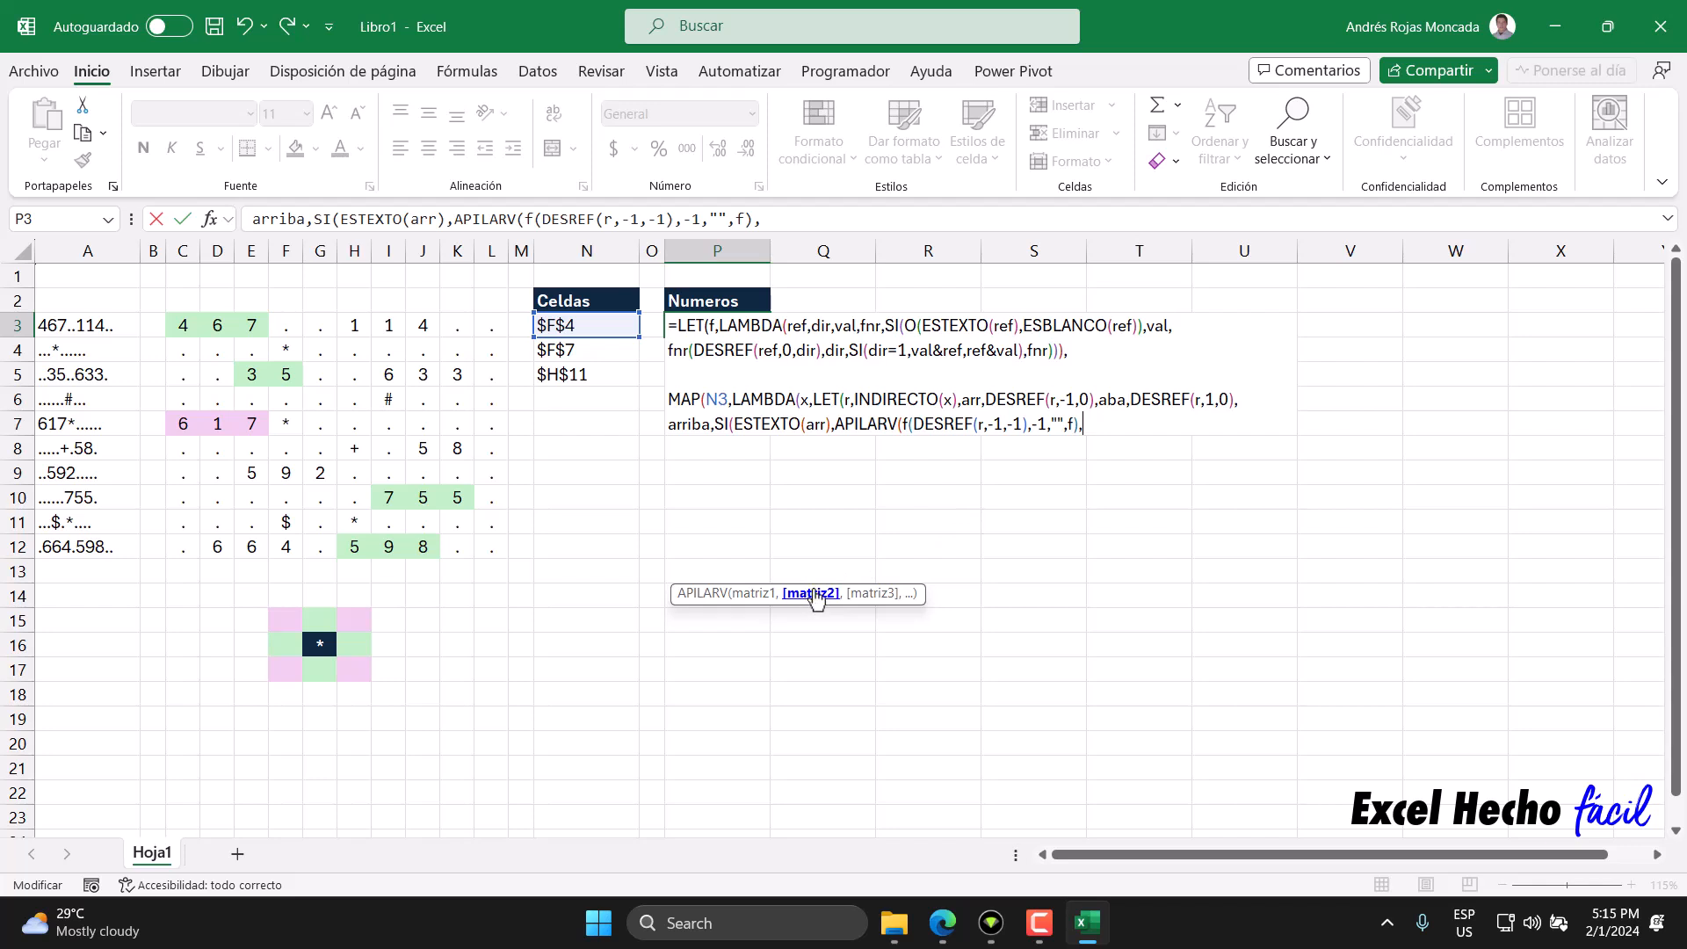
Begin APILARV's second array with an f call on DESREF(r,-1,1).
type("f")
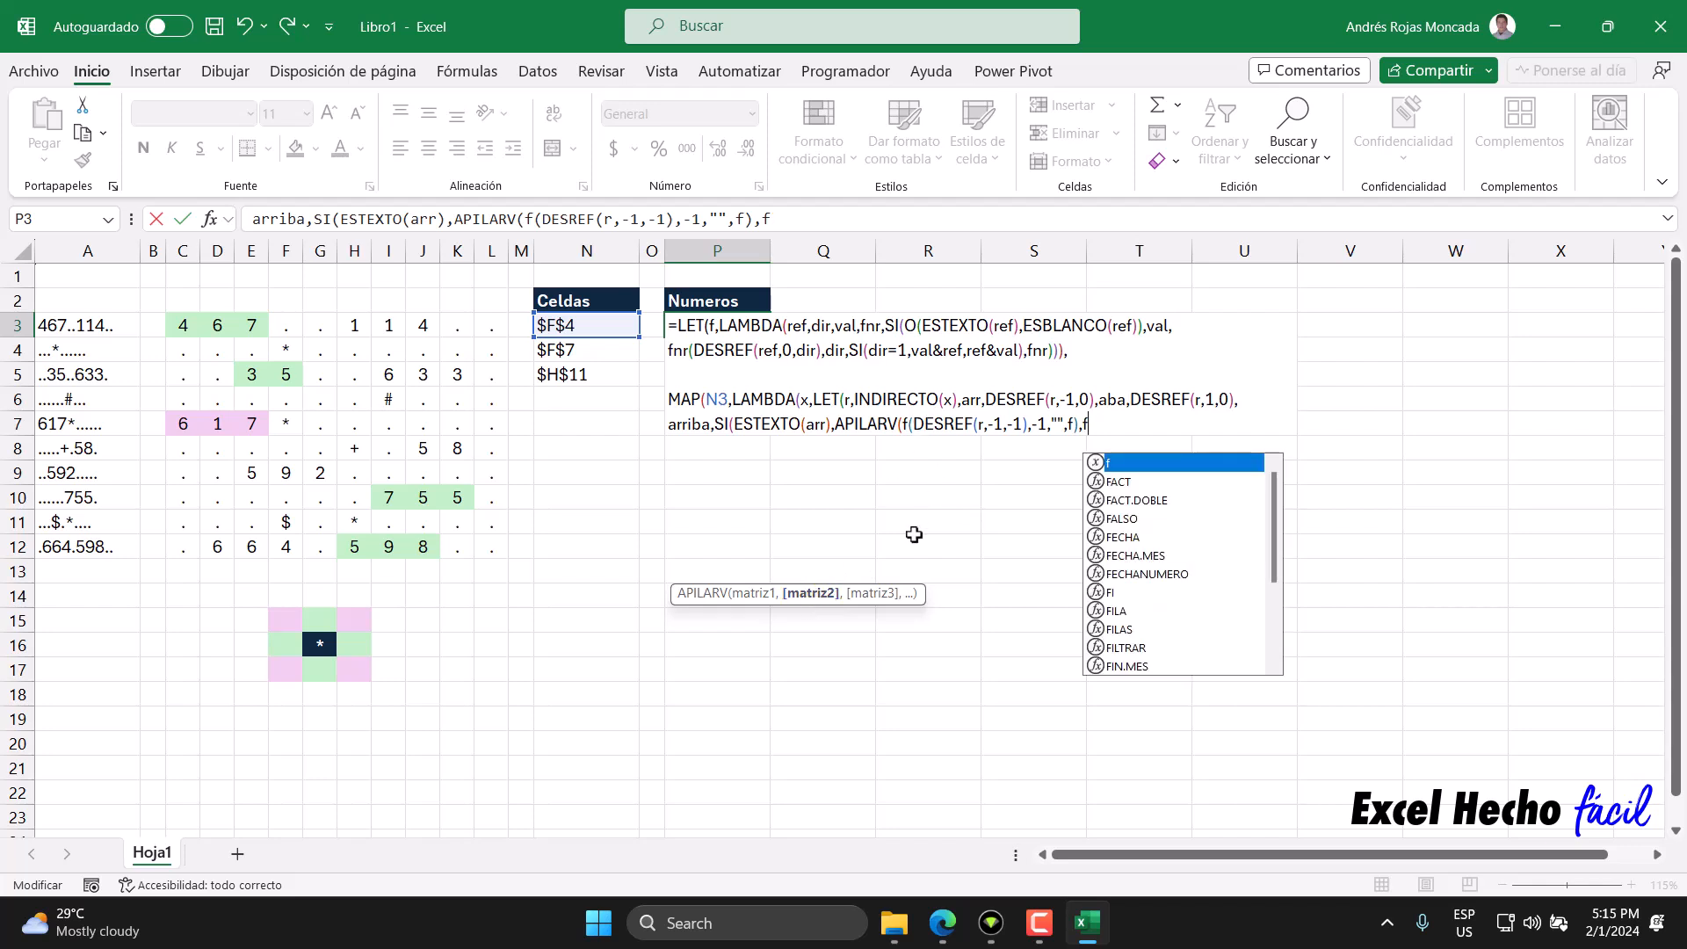
type("(DESREF(")
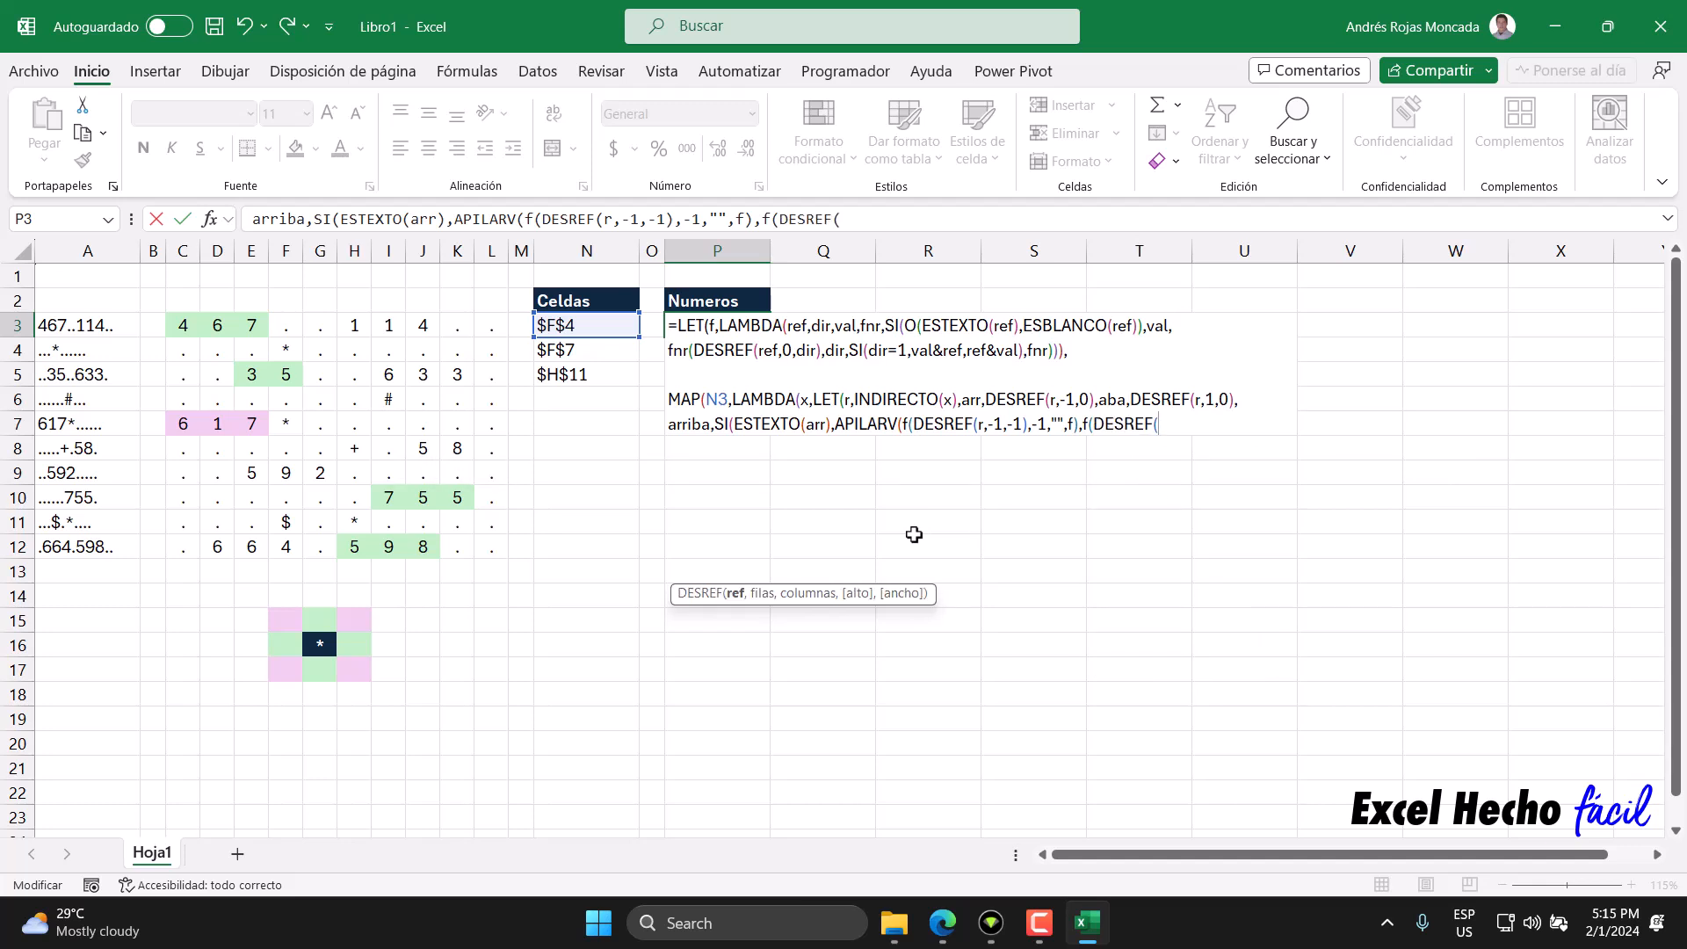
type("r,")
left_click(846, 403)
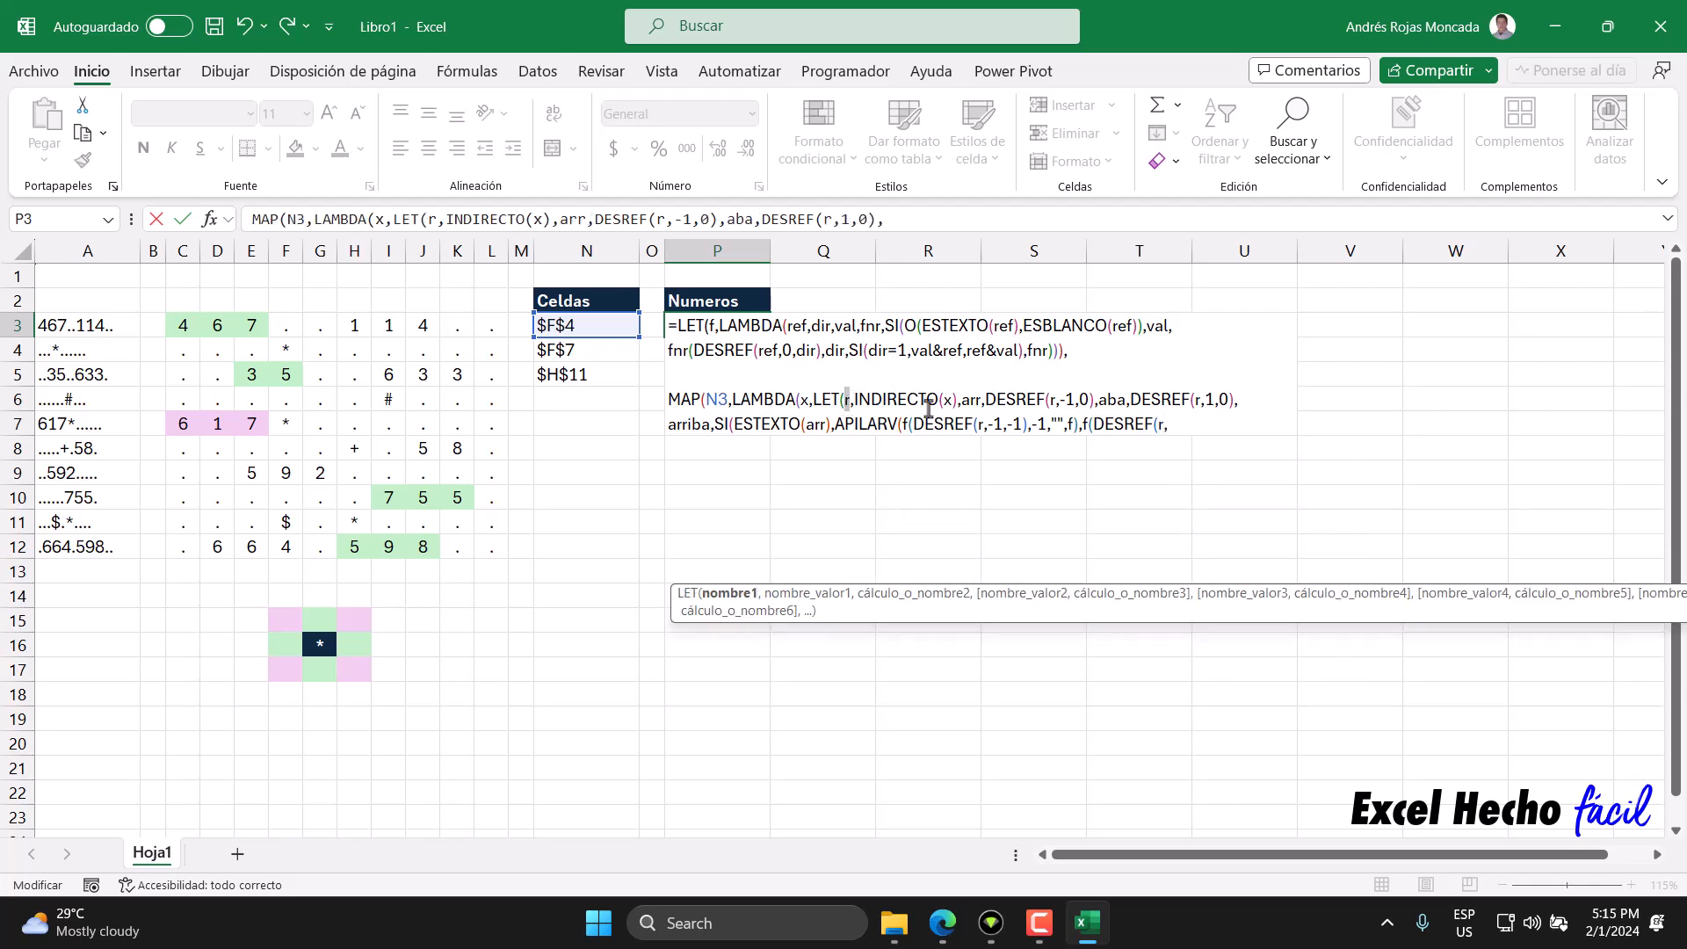
left_click(1167, 426)
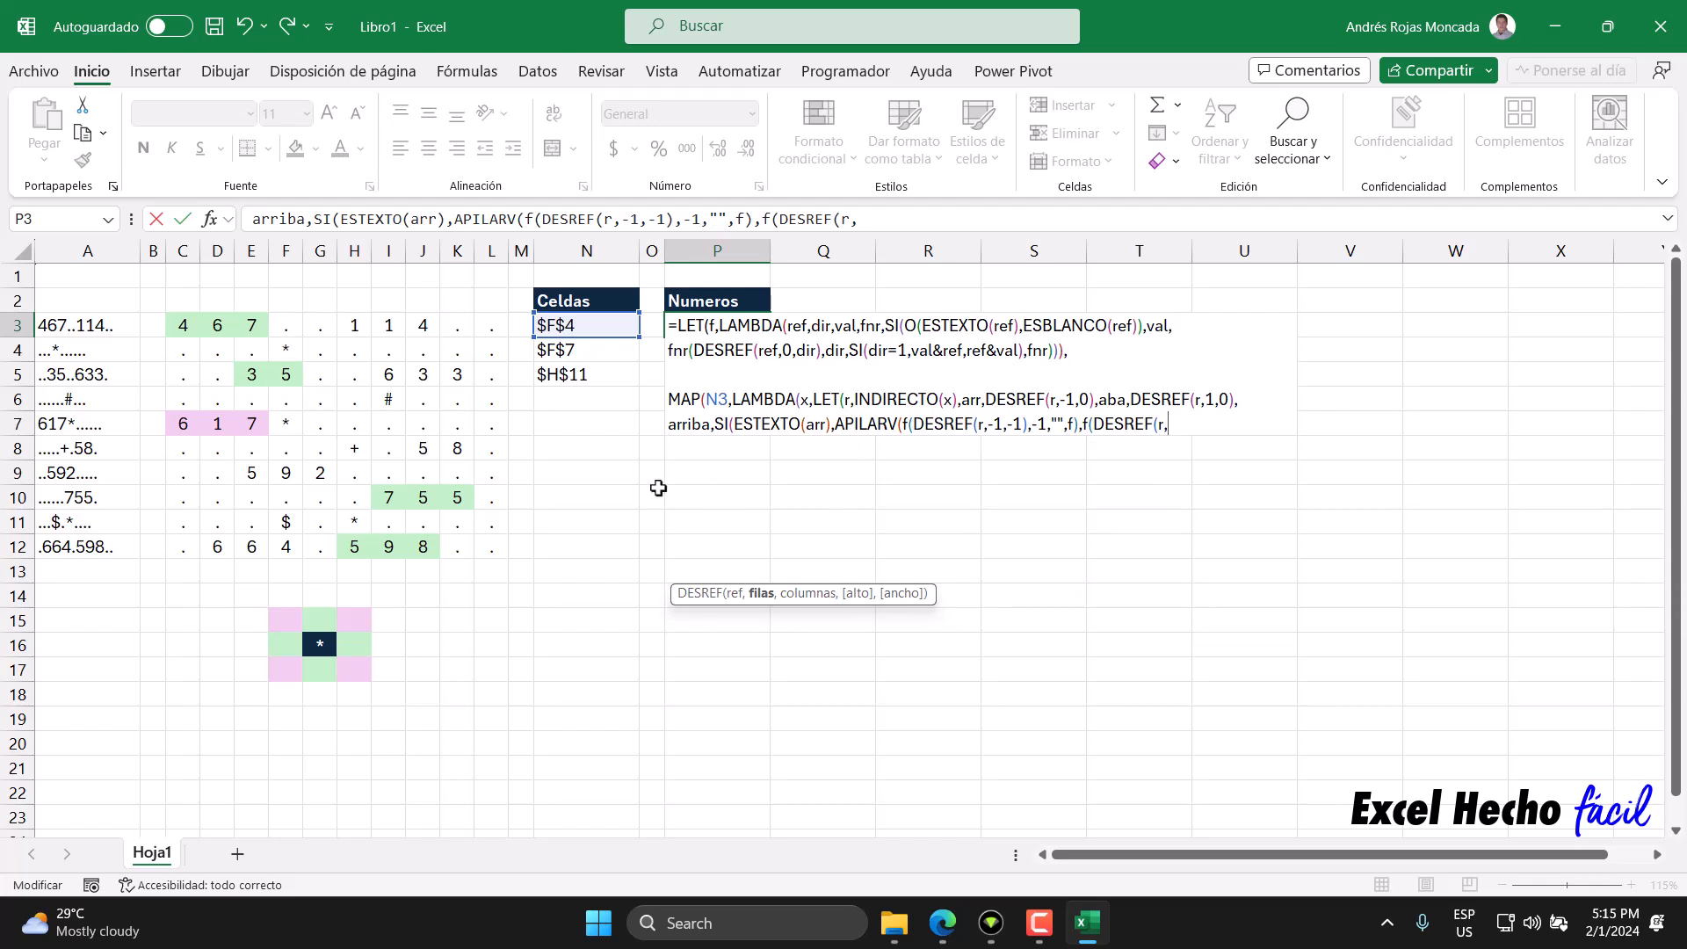
type("-1")
type(",")
type(")")
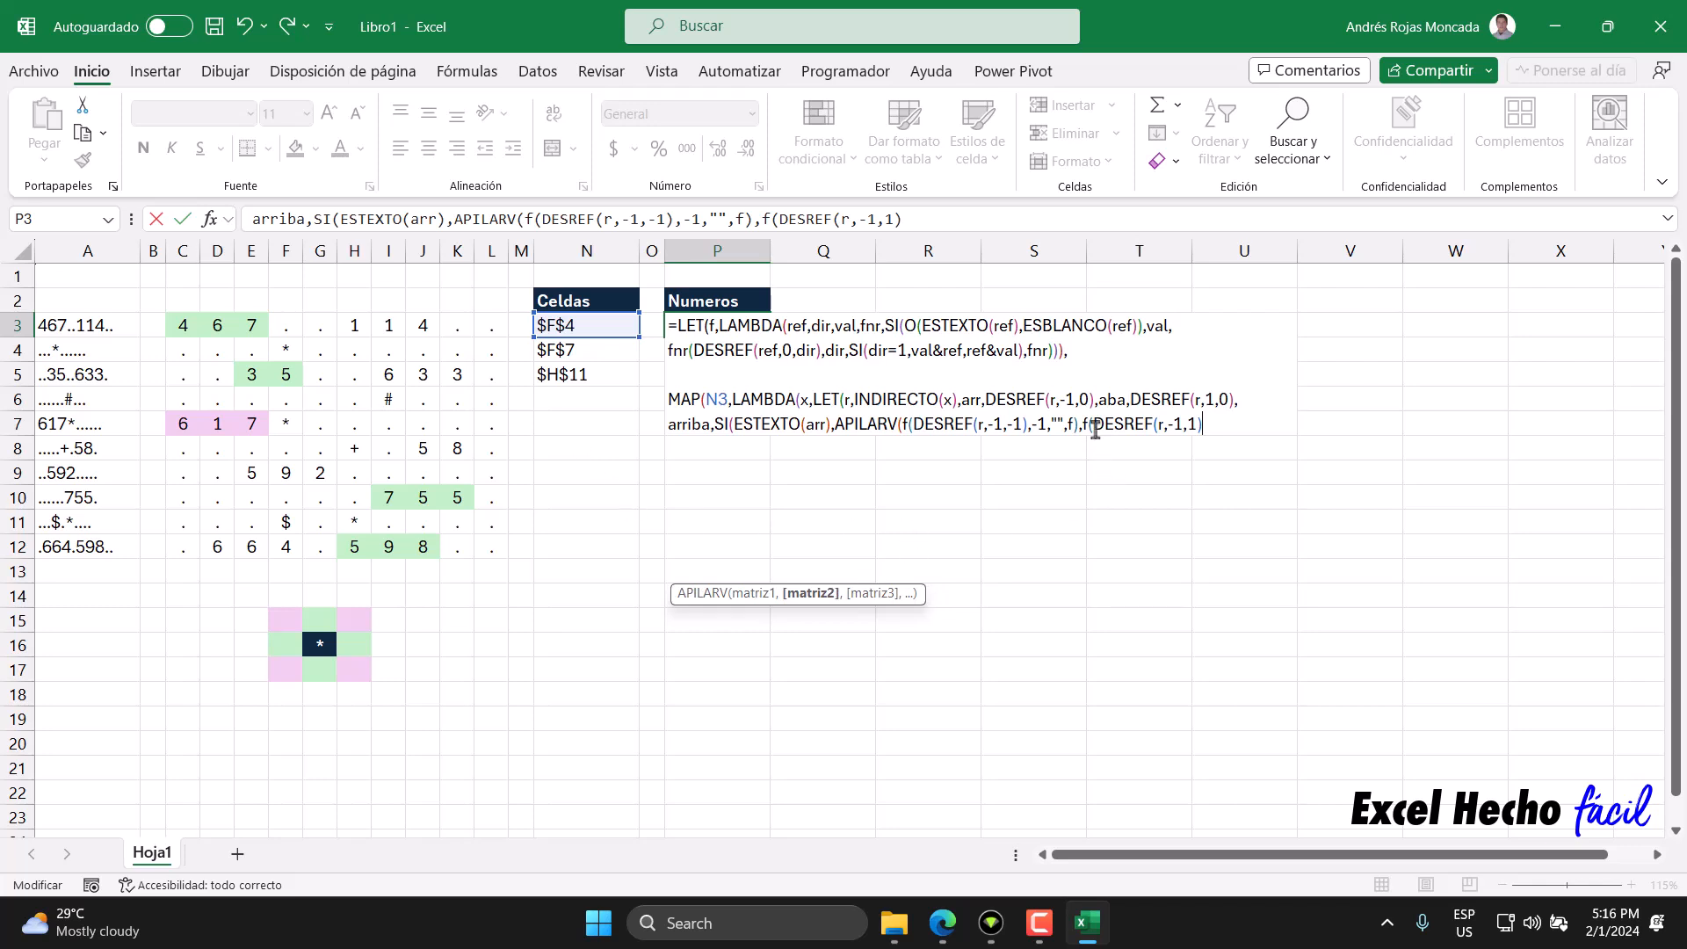
Complete the second f call with direction 1, empty text "" and f, and close the APILARV function.
left_click_drag(1092, 424, 1186, 431)
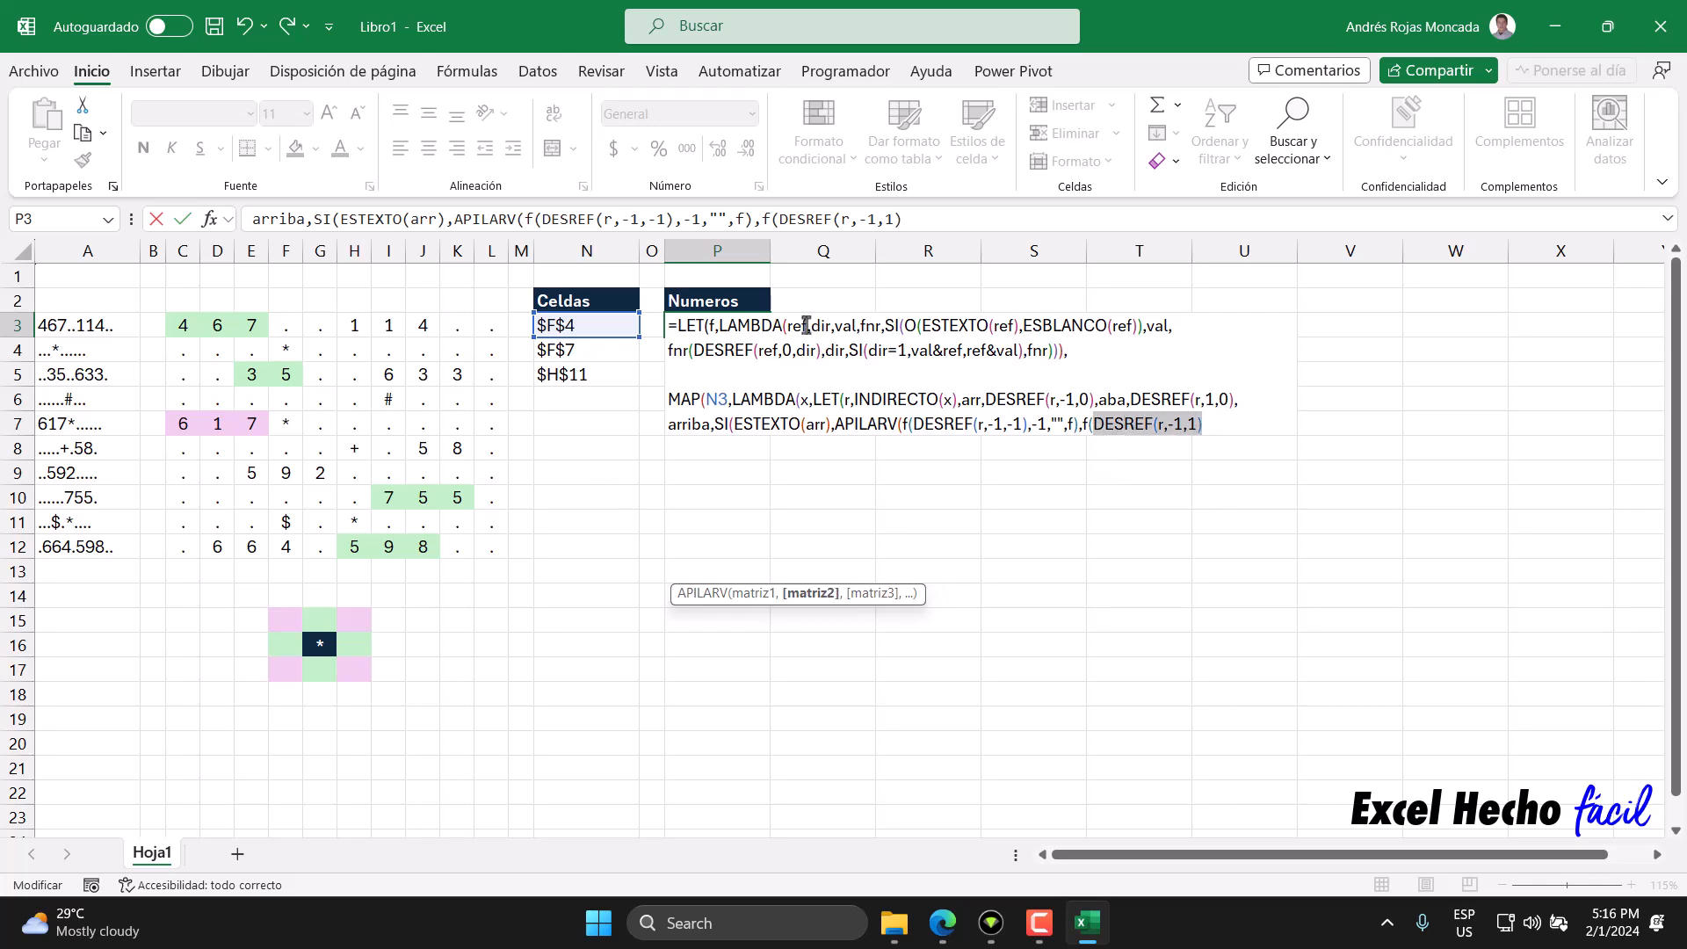
left_click(1231, 425)
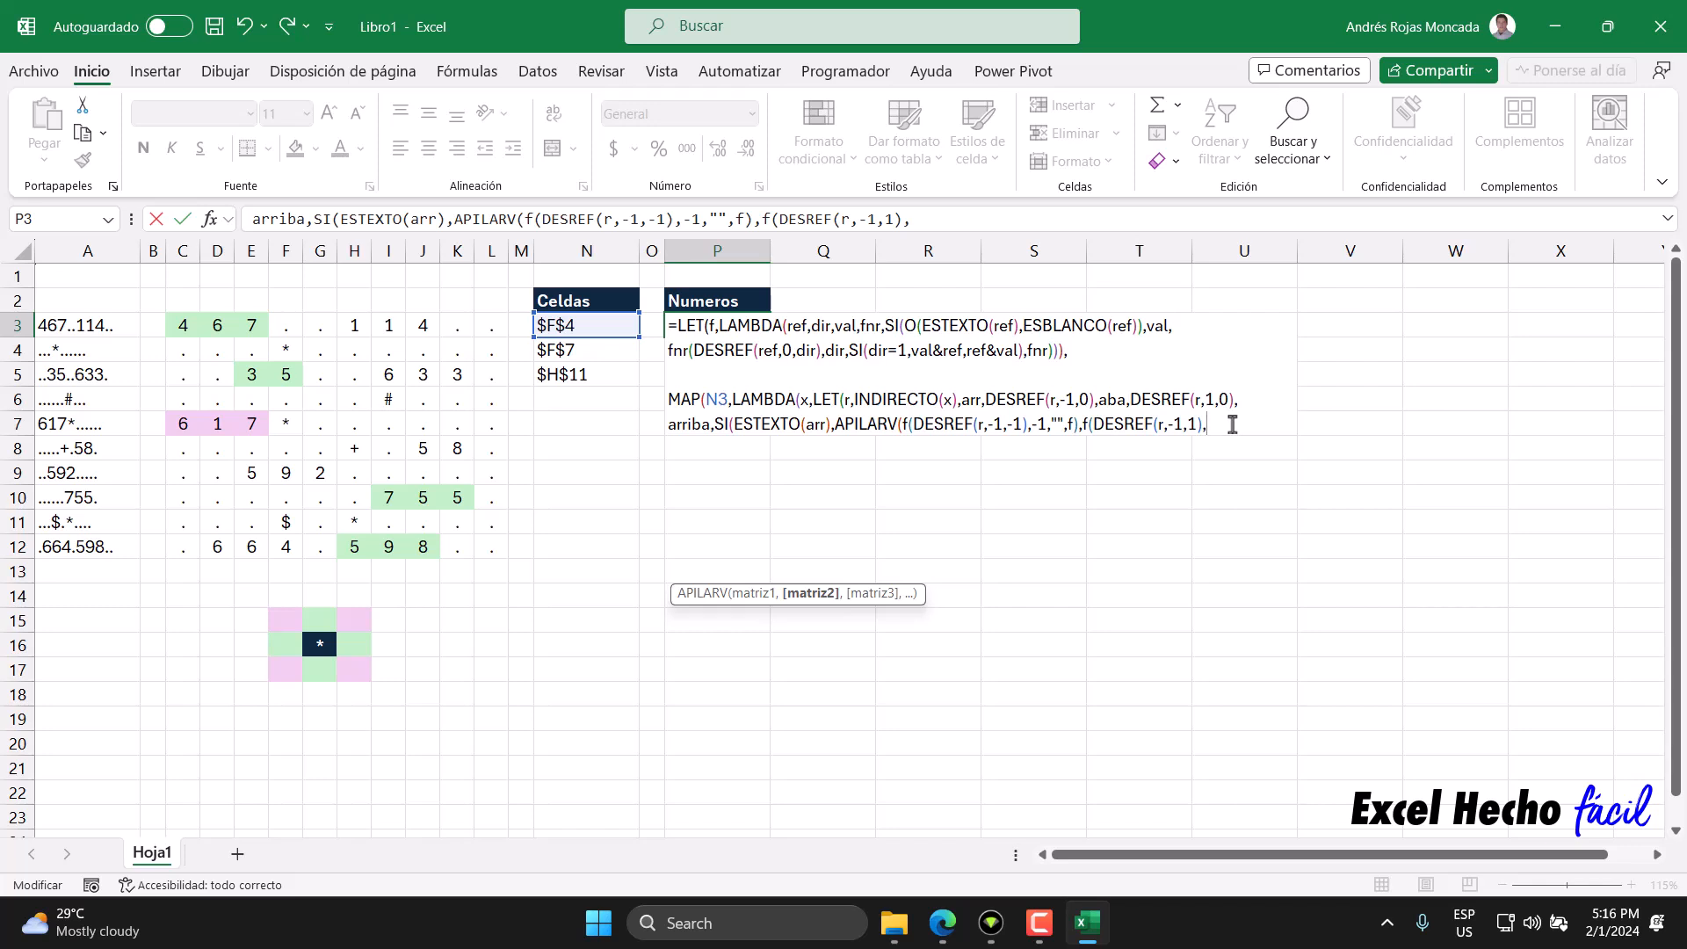
type("1,\"\",f)")
type(")")
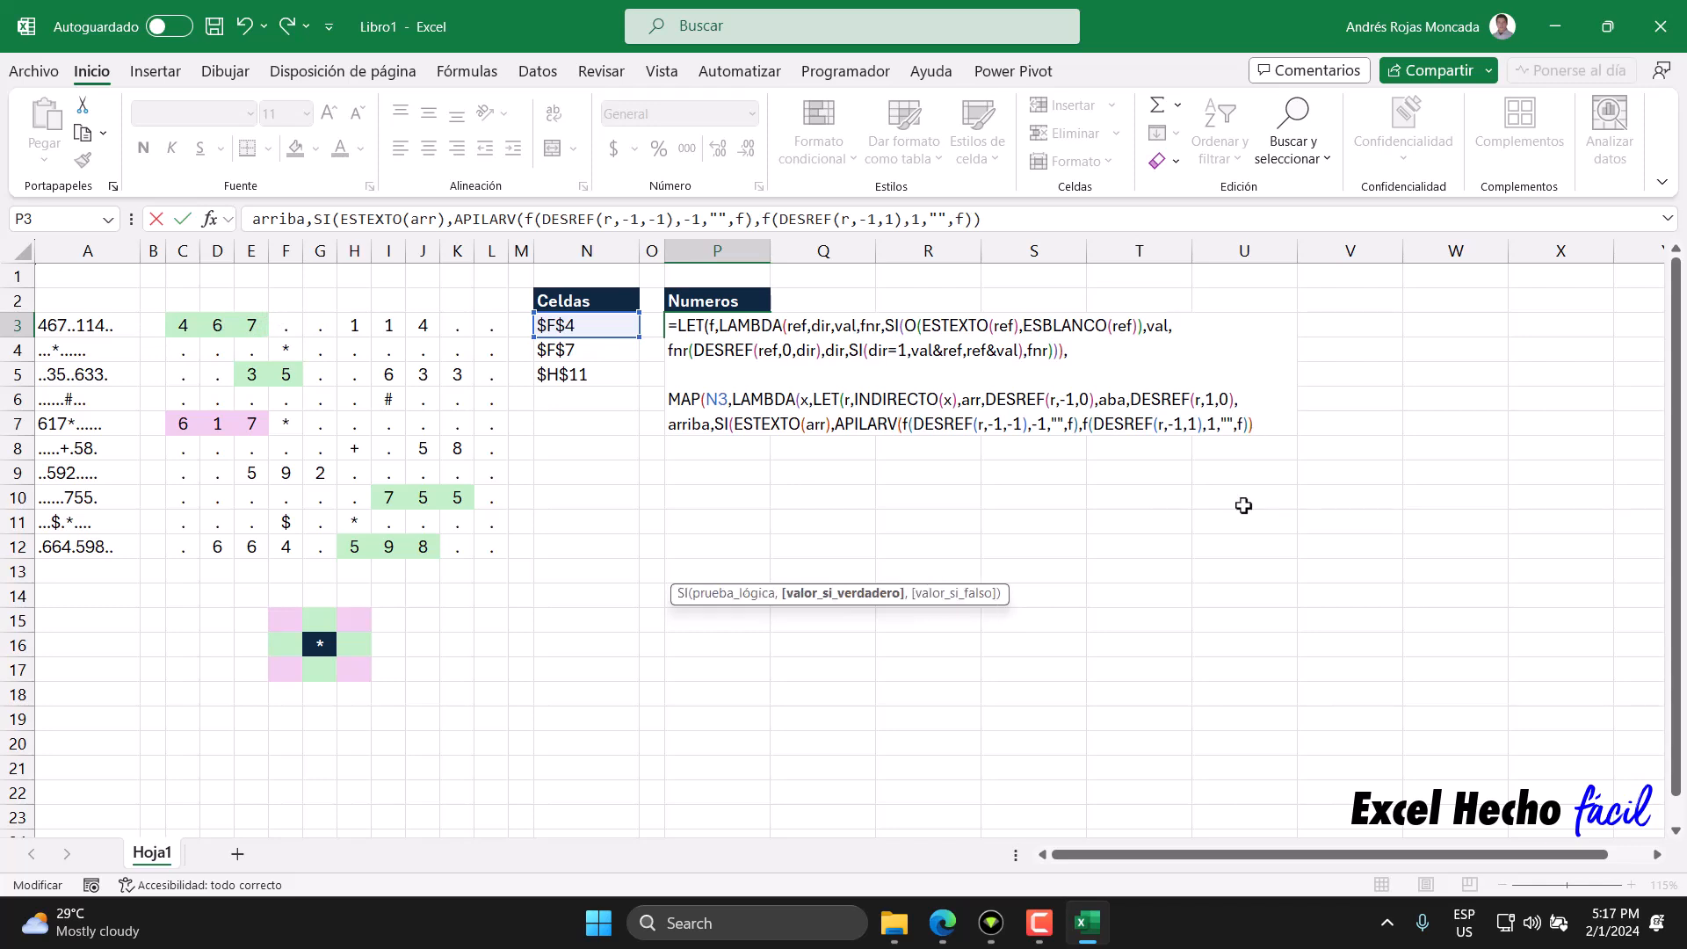
left_click_drag(833, 425, 1353, 432)
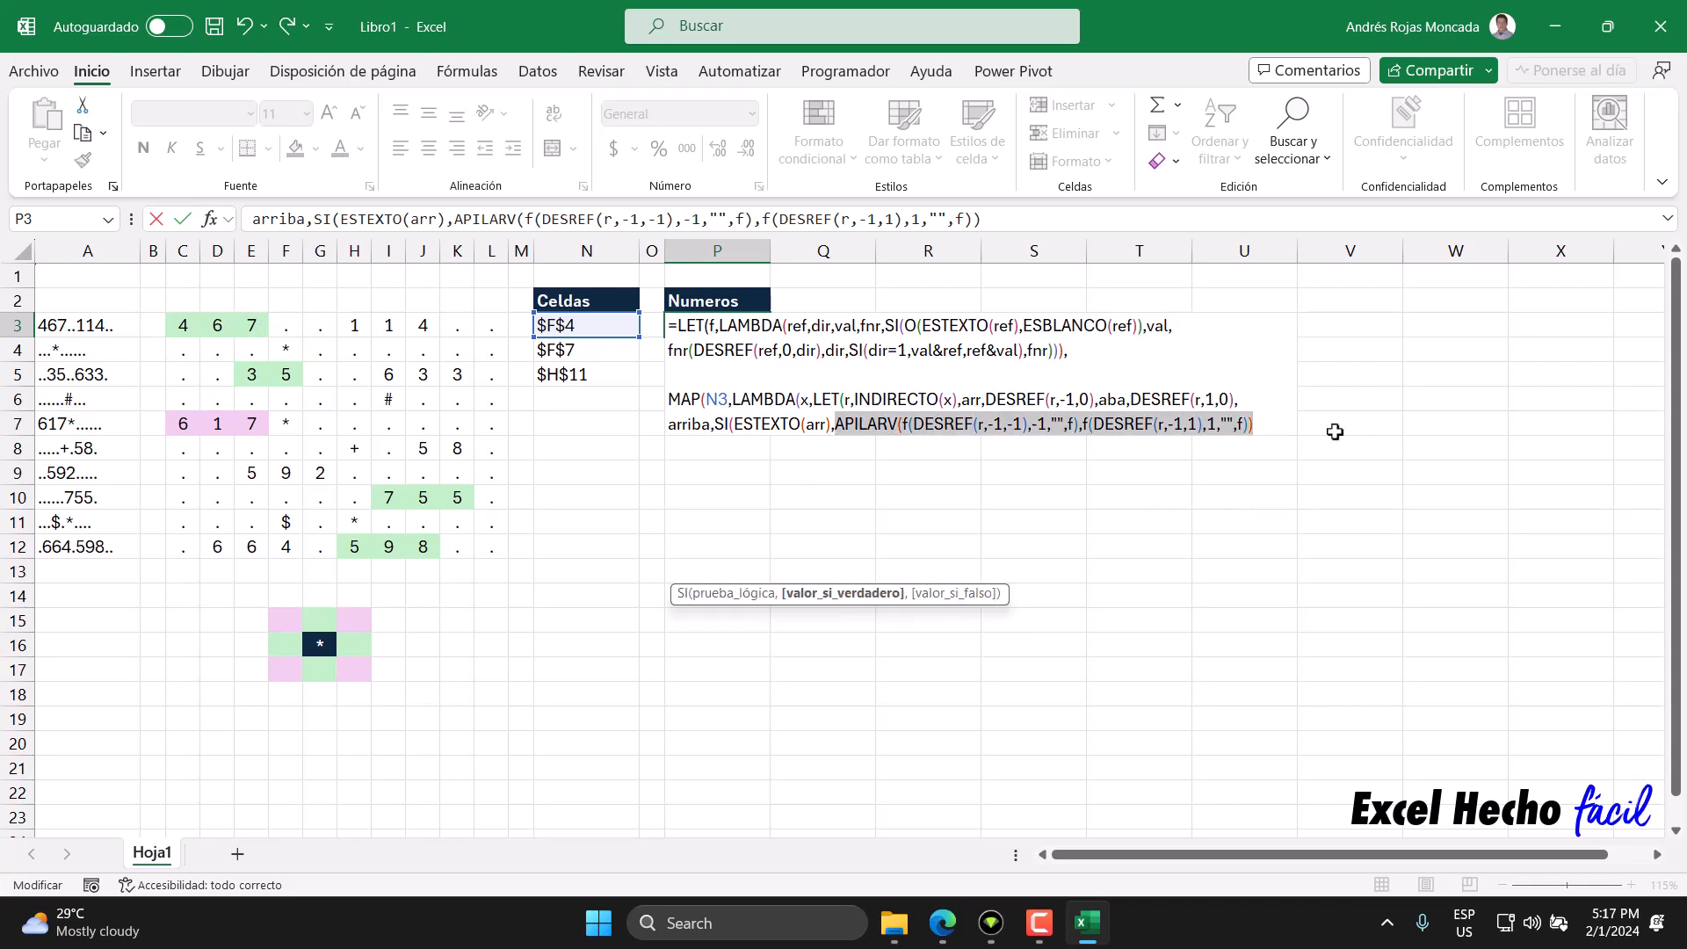
left_click(1280, 428)
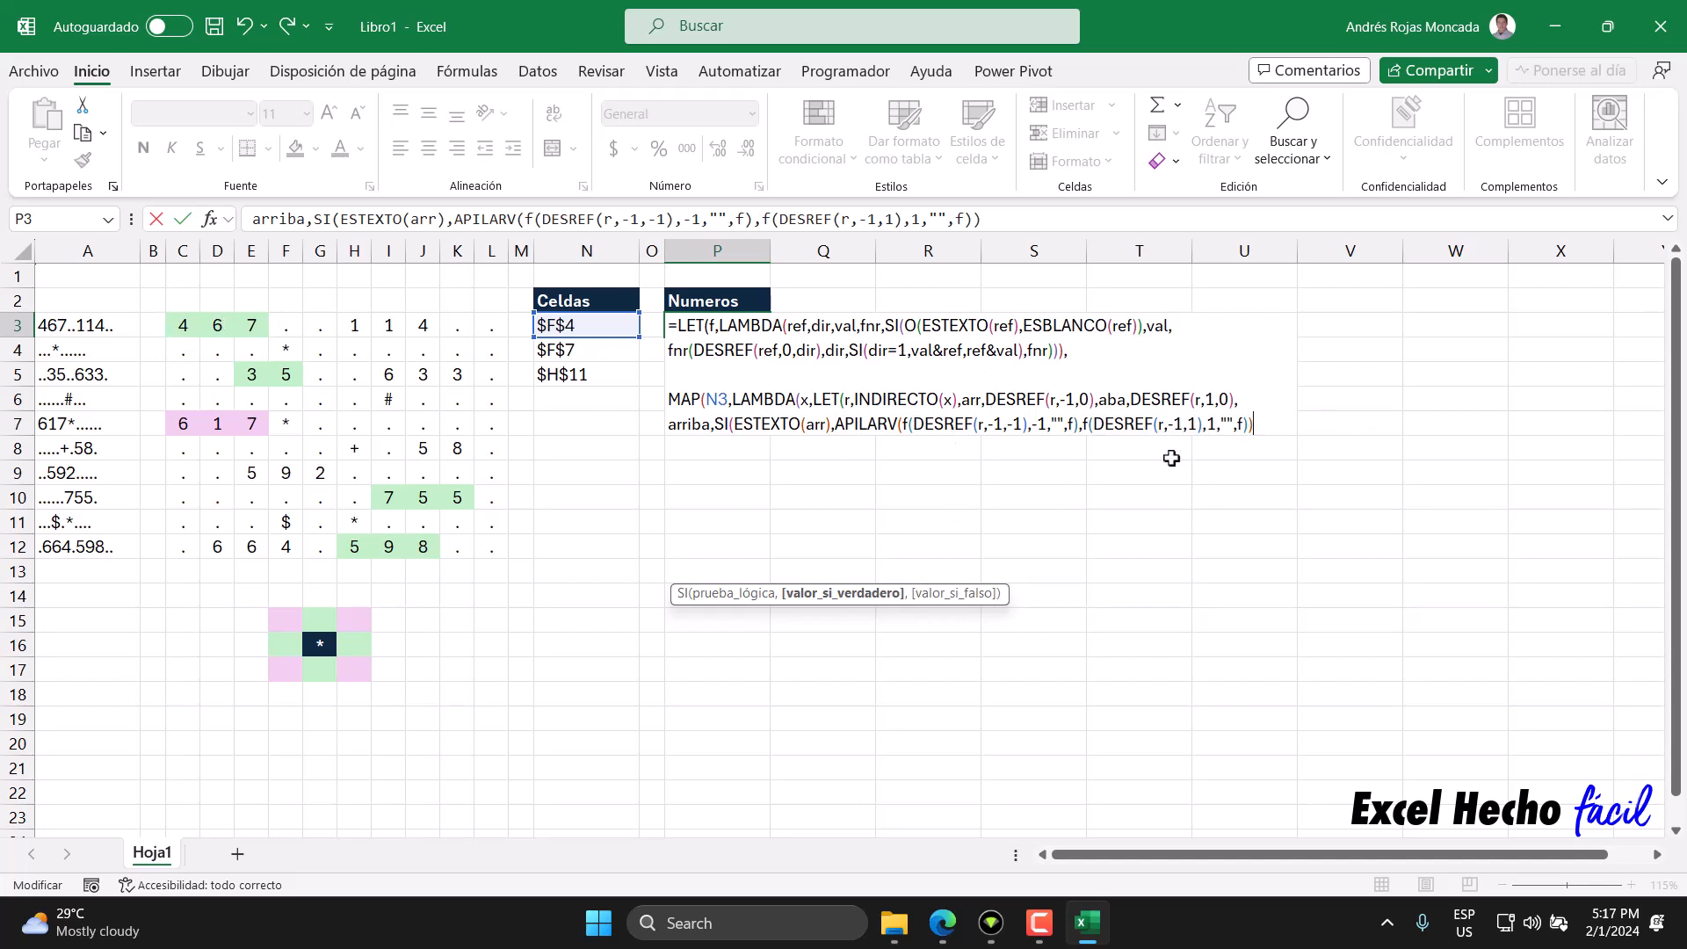
Begin SI's false result with an f call that takes arr as its reference.
type(",")
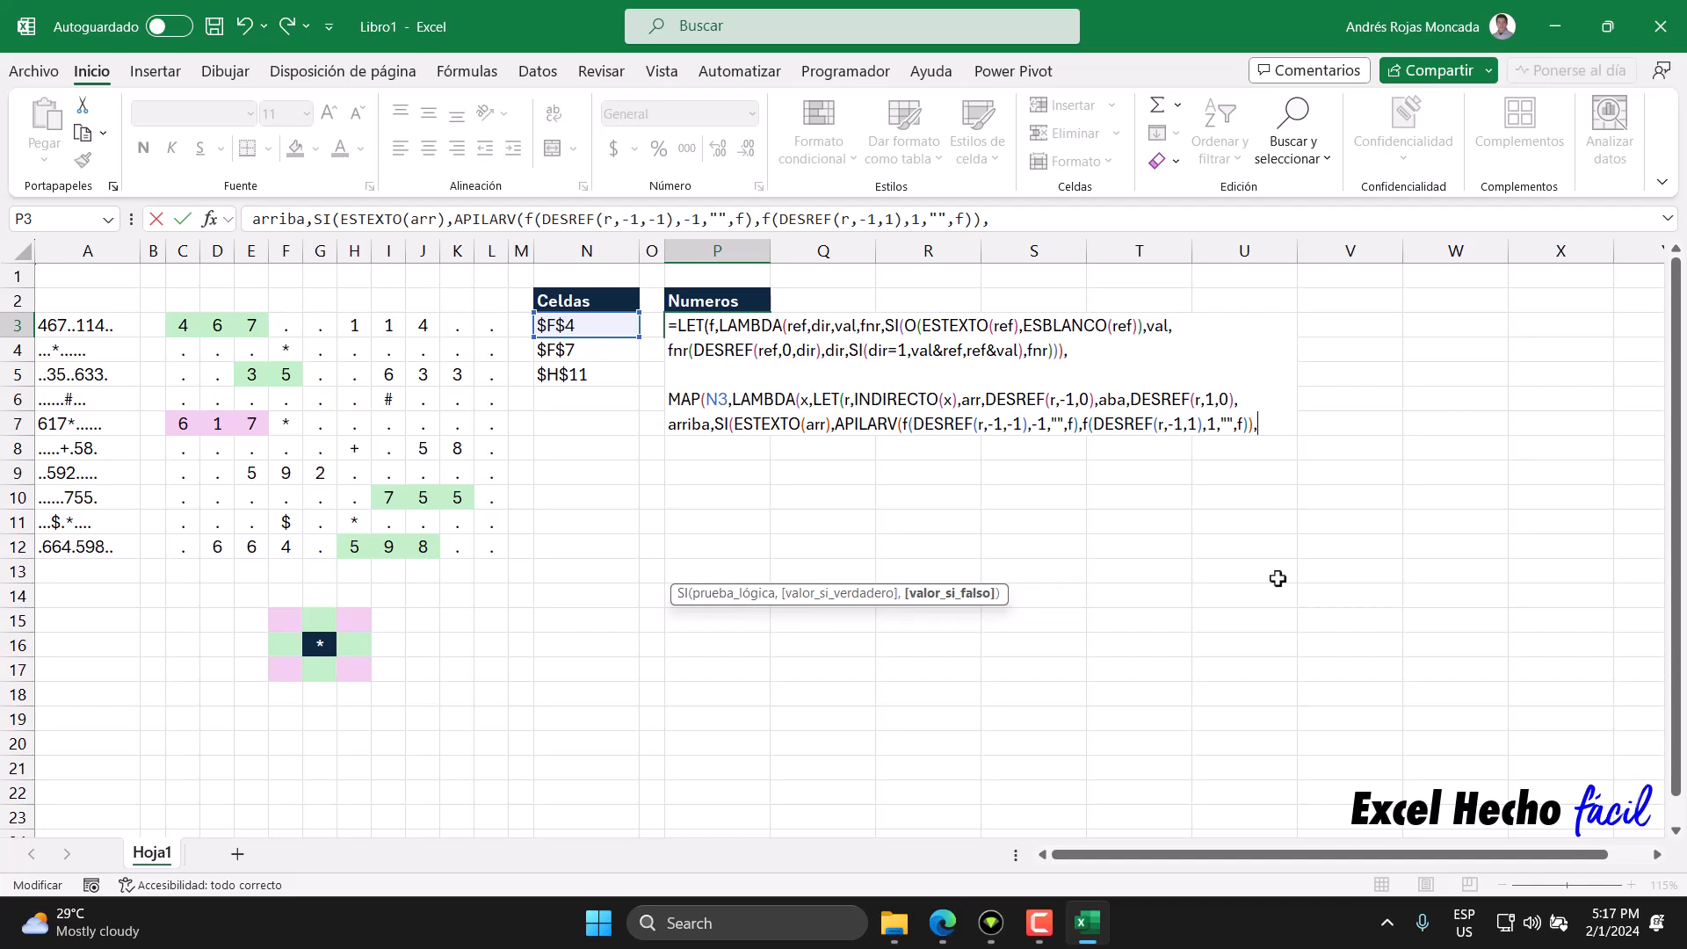
type("f(")
left_click(969, 399)
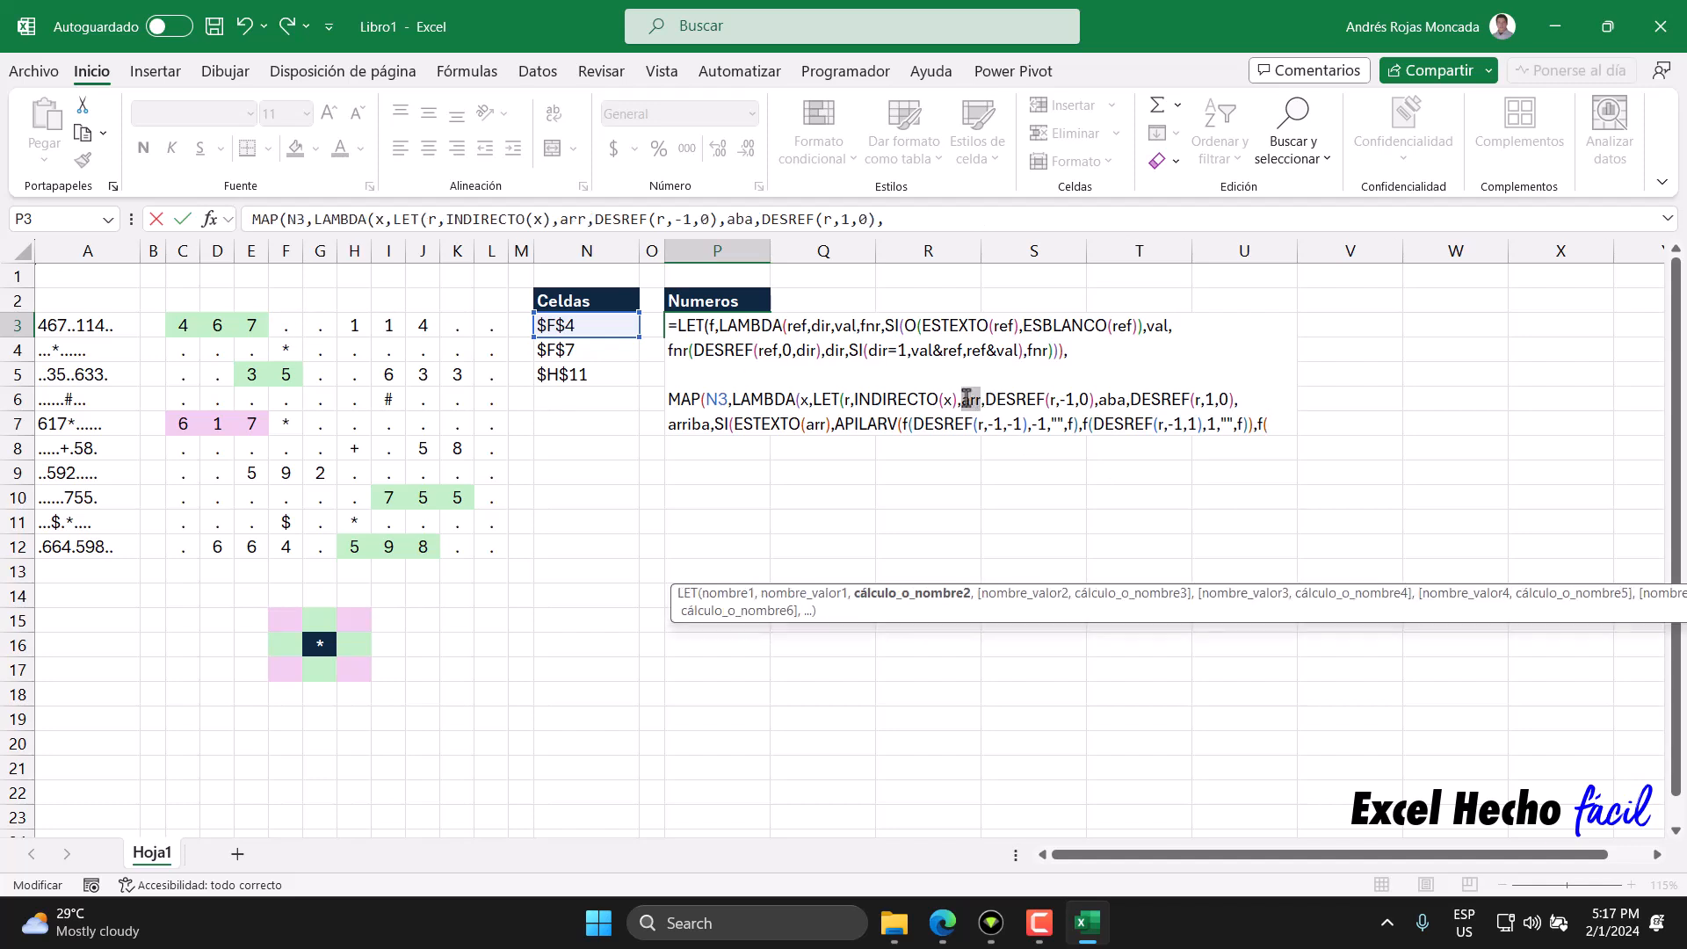
left_click(1280, 425)
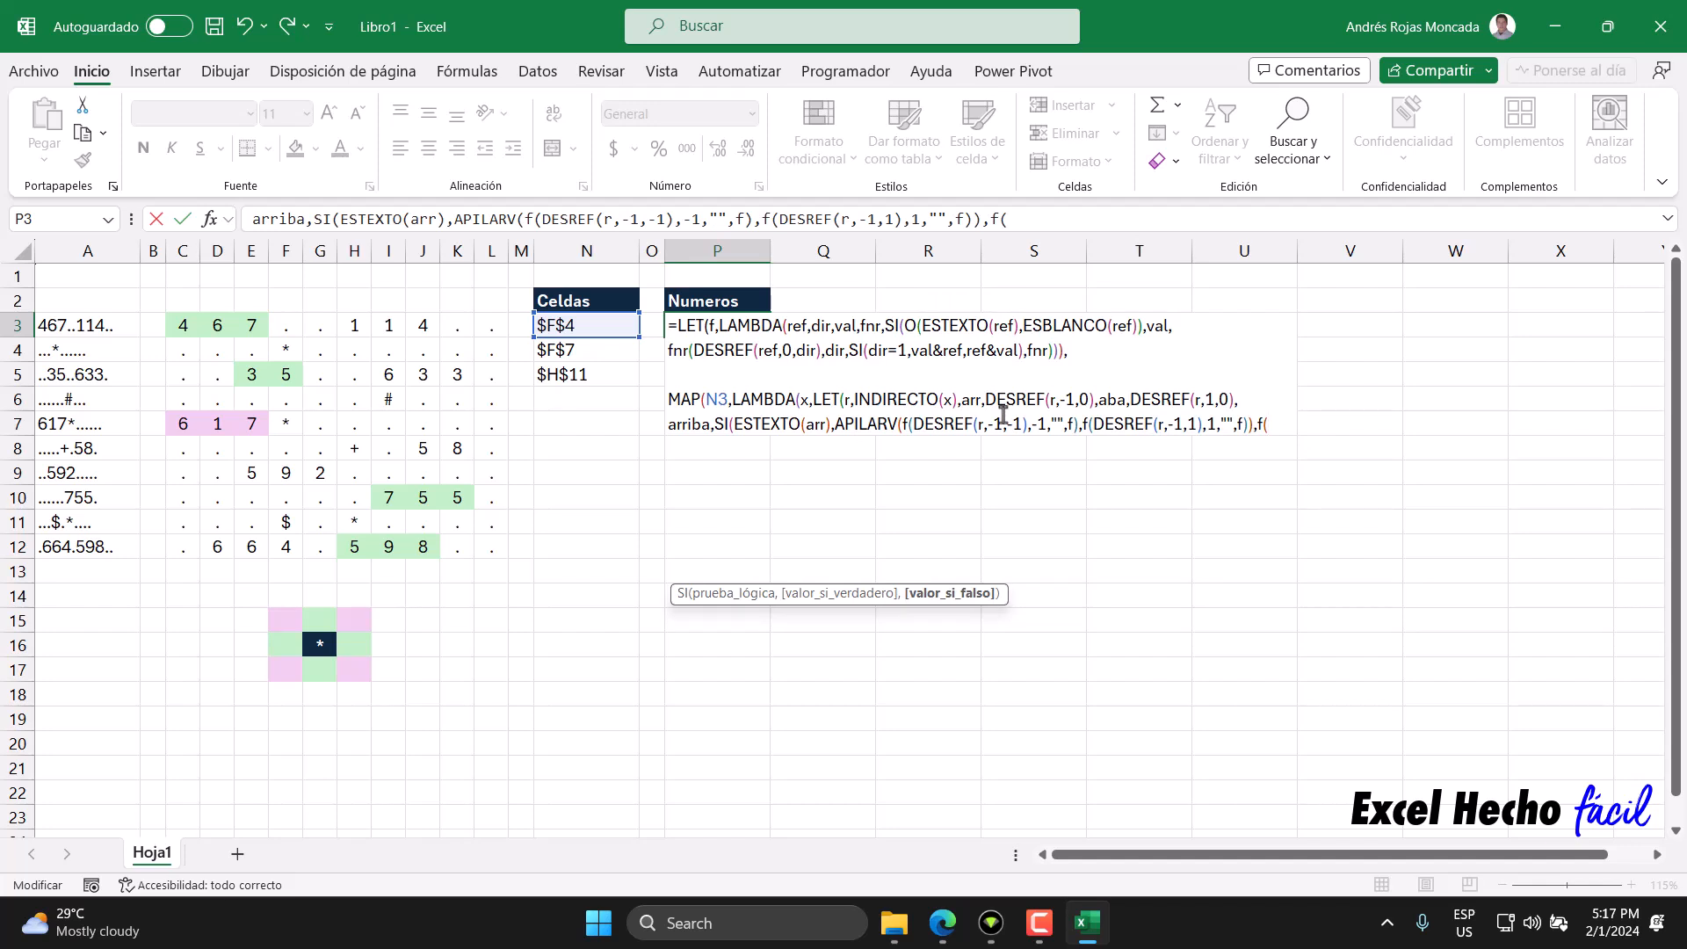
double_click(795, 326)
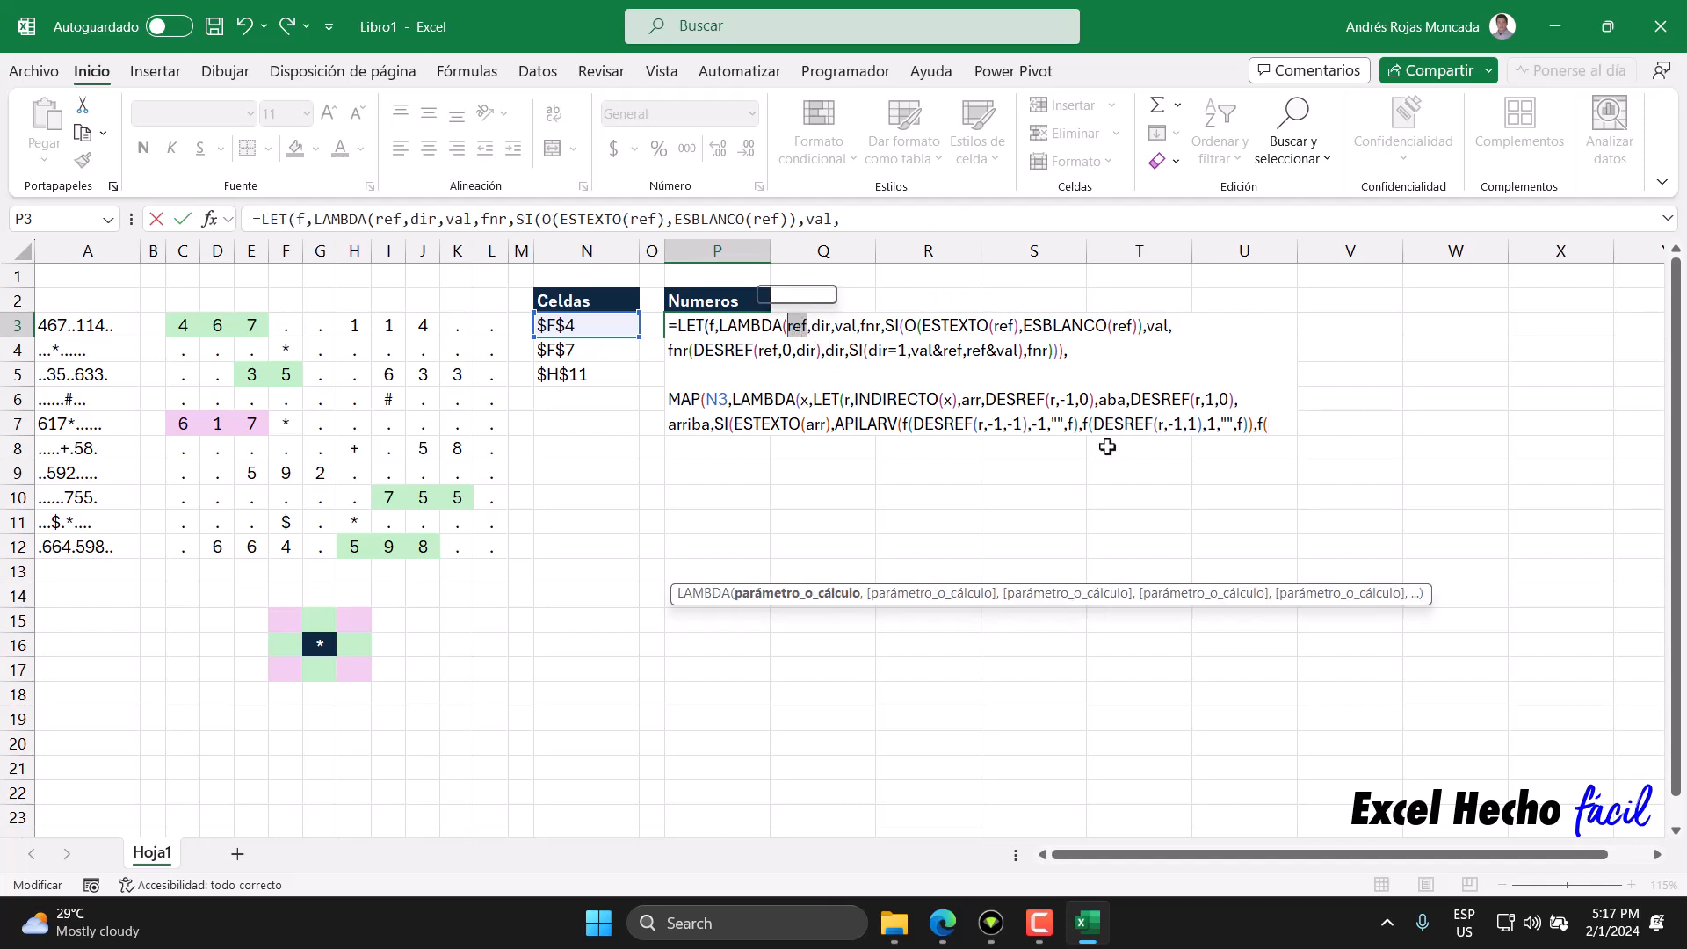
double_click(971, 400)
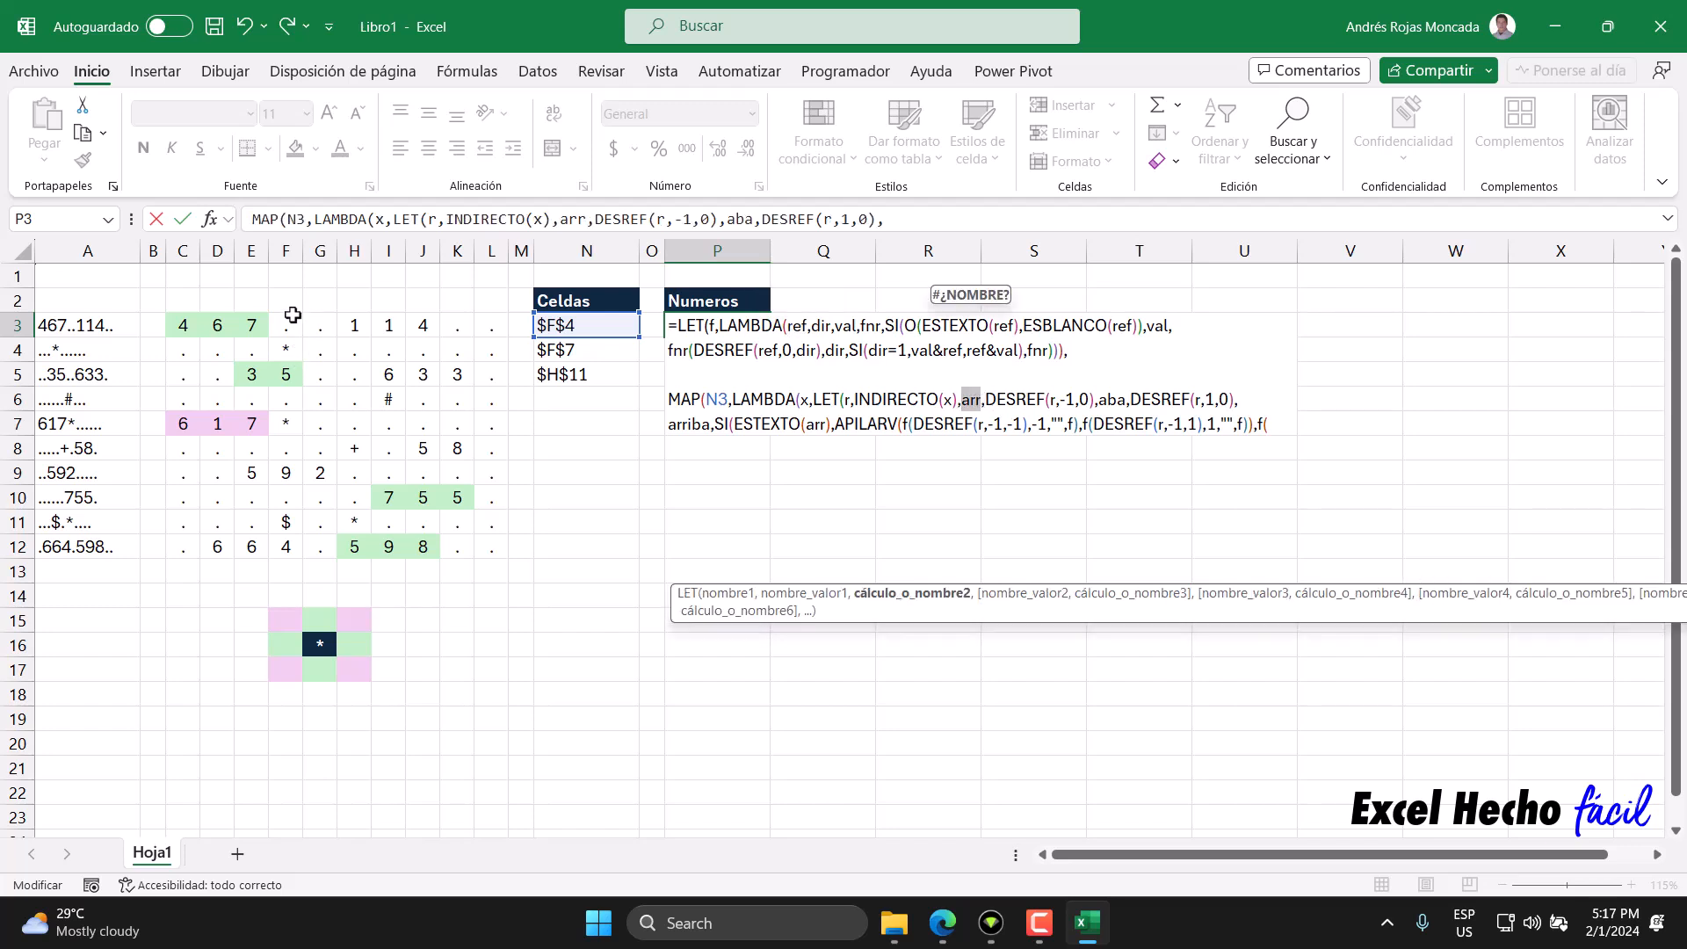
left_click(1268, 425)
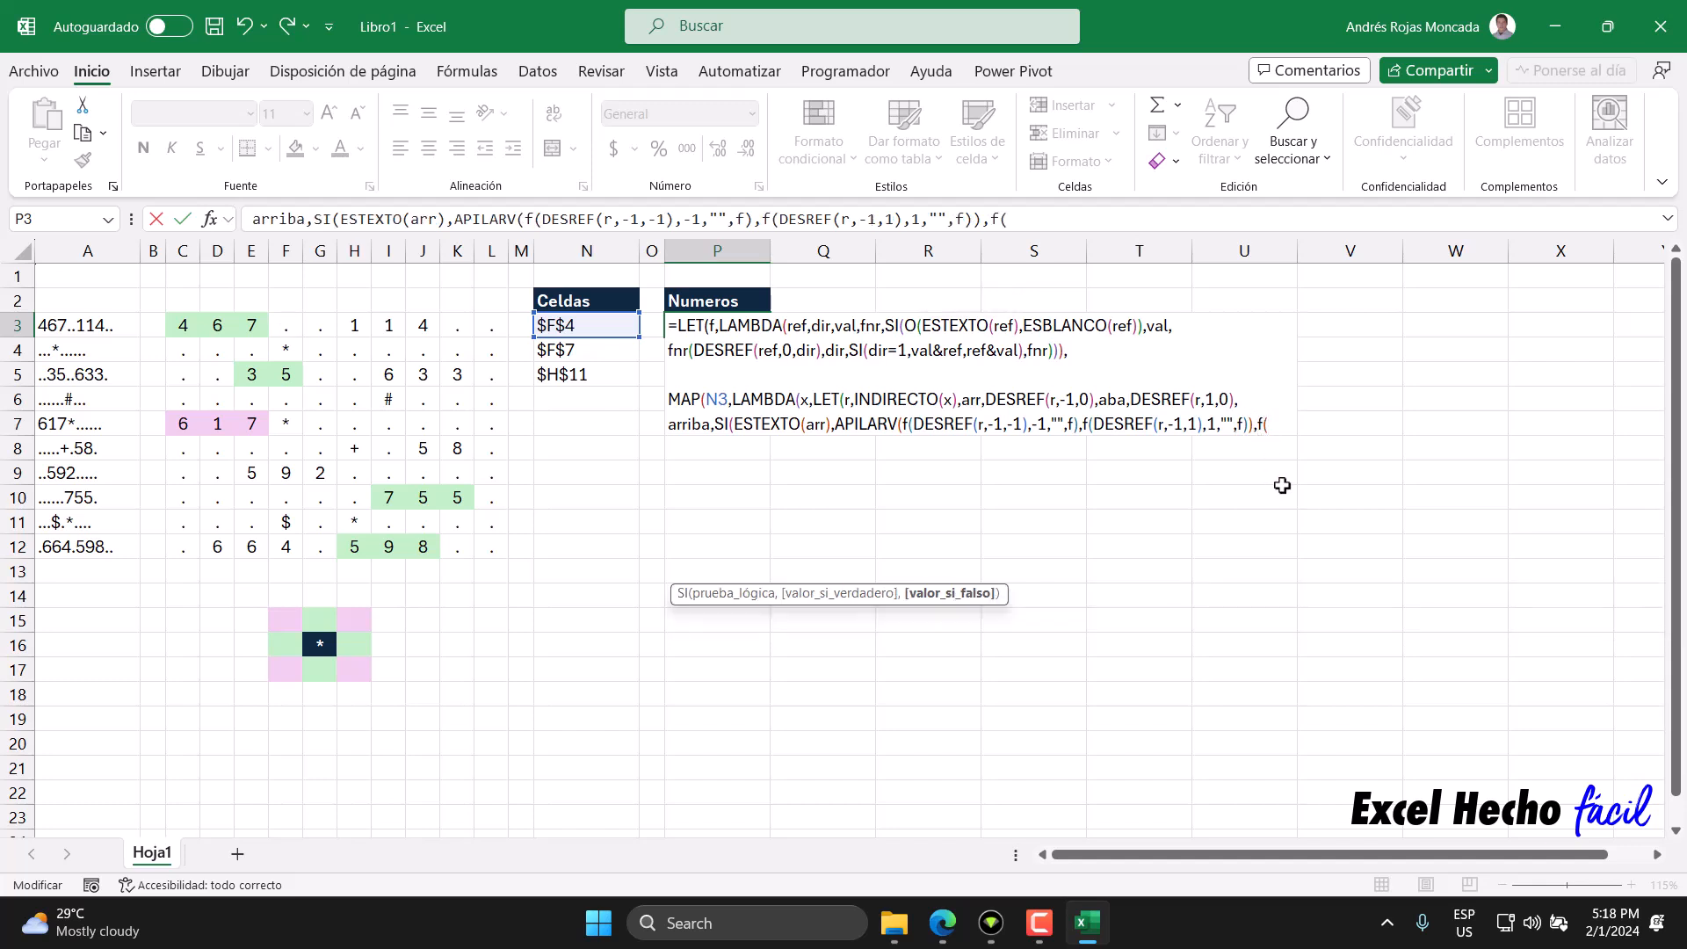
type("arr")
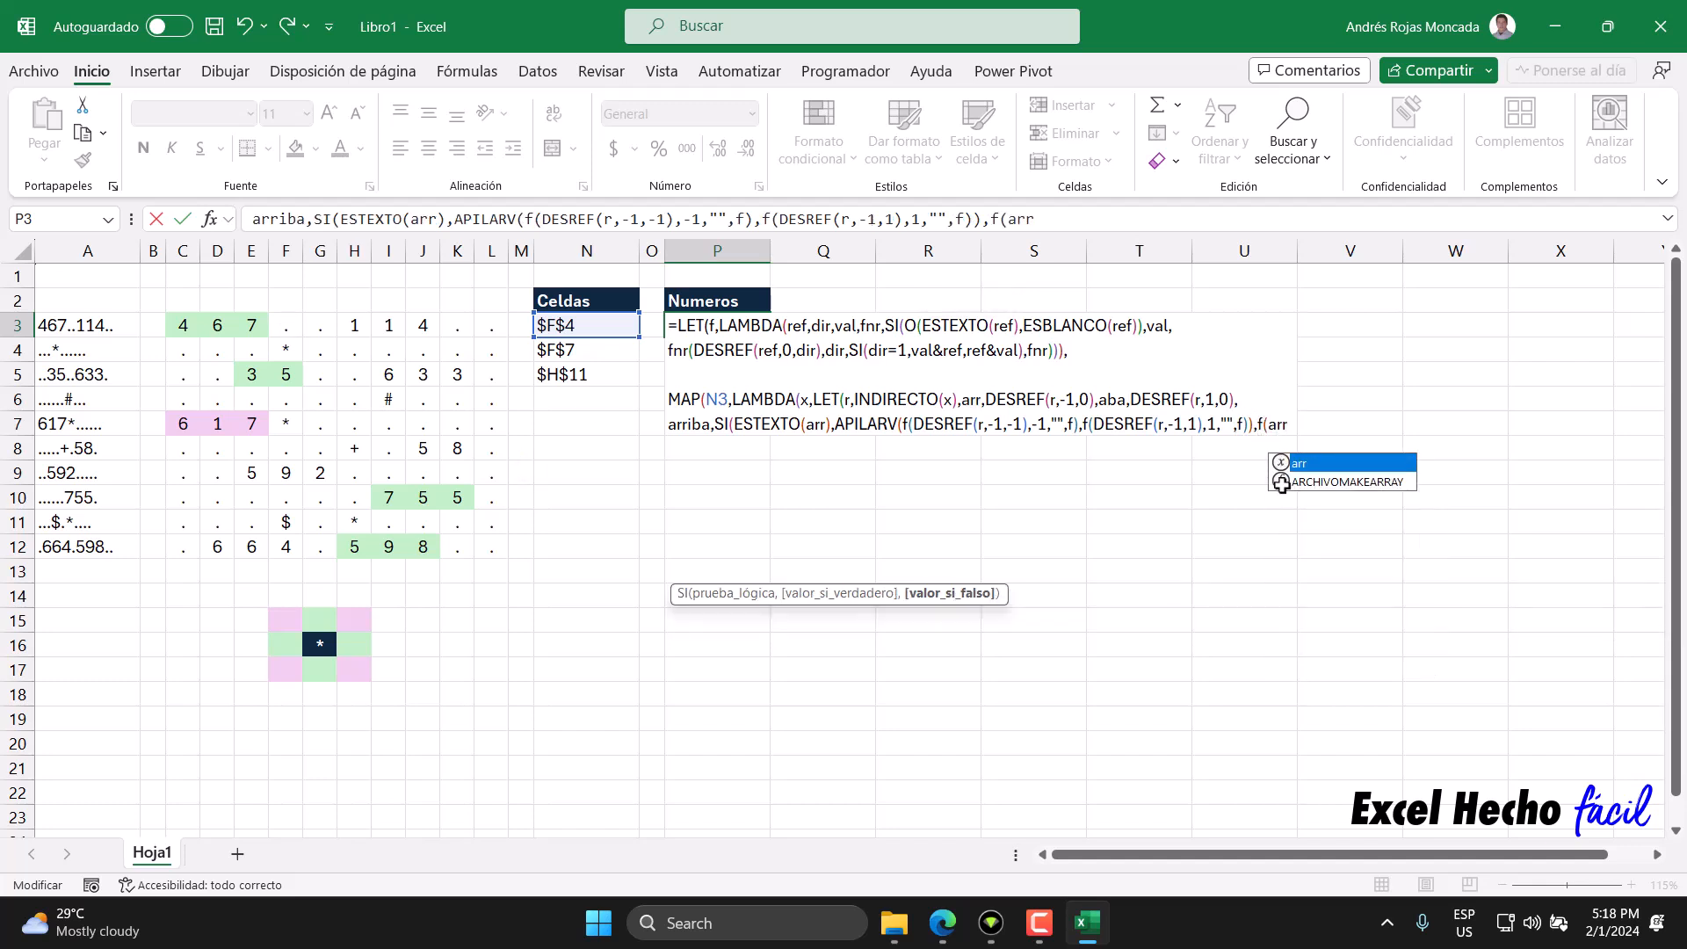
type(",")
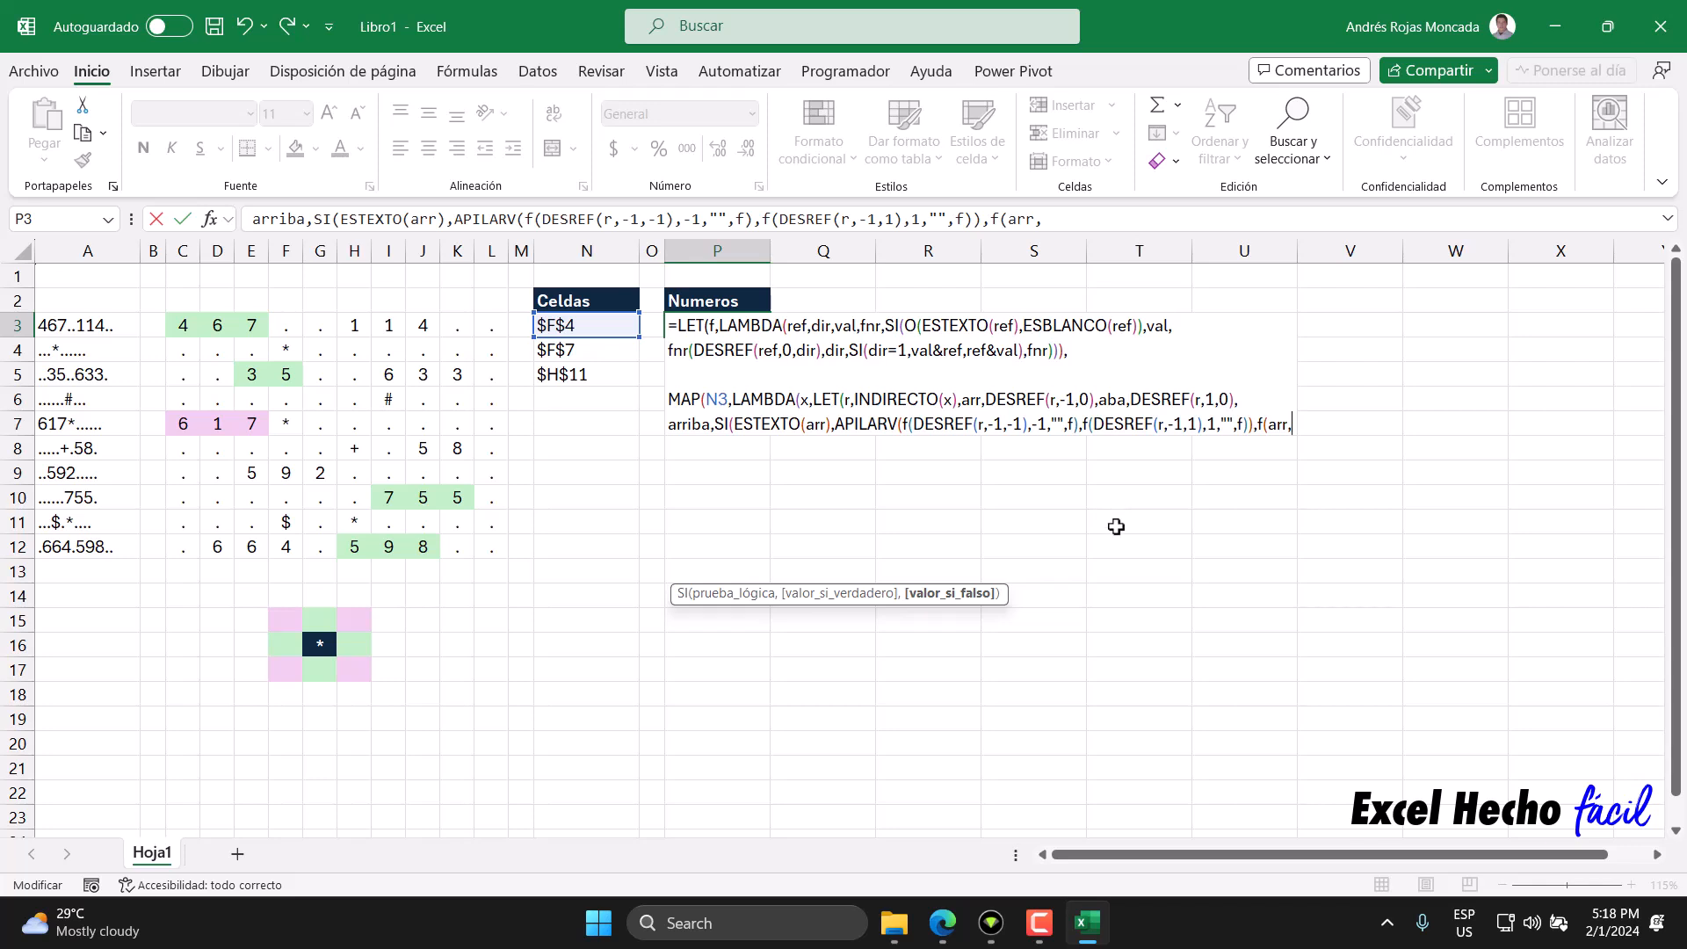
Complete the f call on arr with direction -1, empty text "" and f as the function argument.
type("-1")
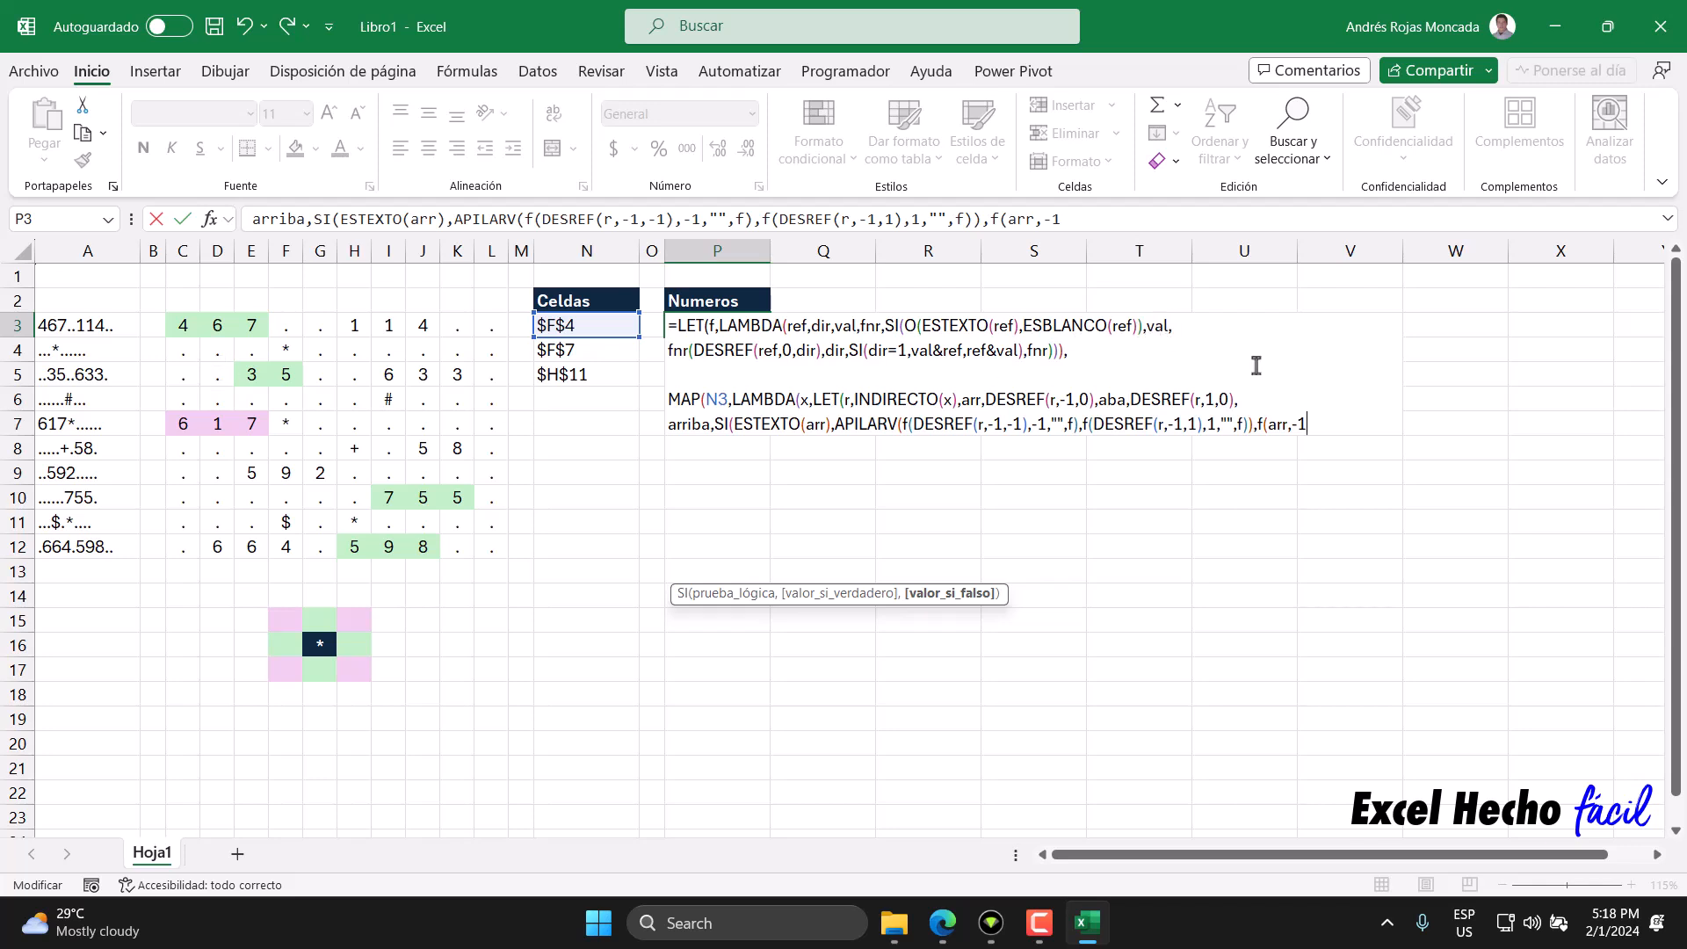
double_click(1301, 427)
left_click(1309, 426)
type("f)")
Concatenate another f call with & and give it DESREF(r,-1,1) as its reference.
type("&f(DESREF(")
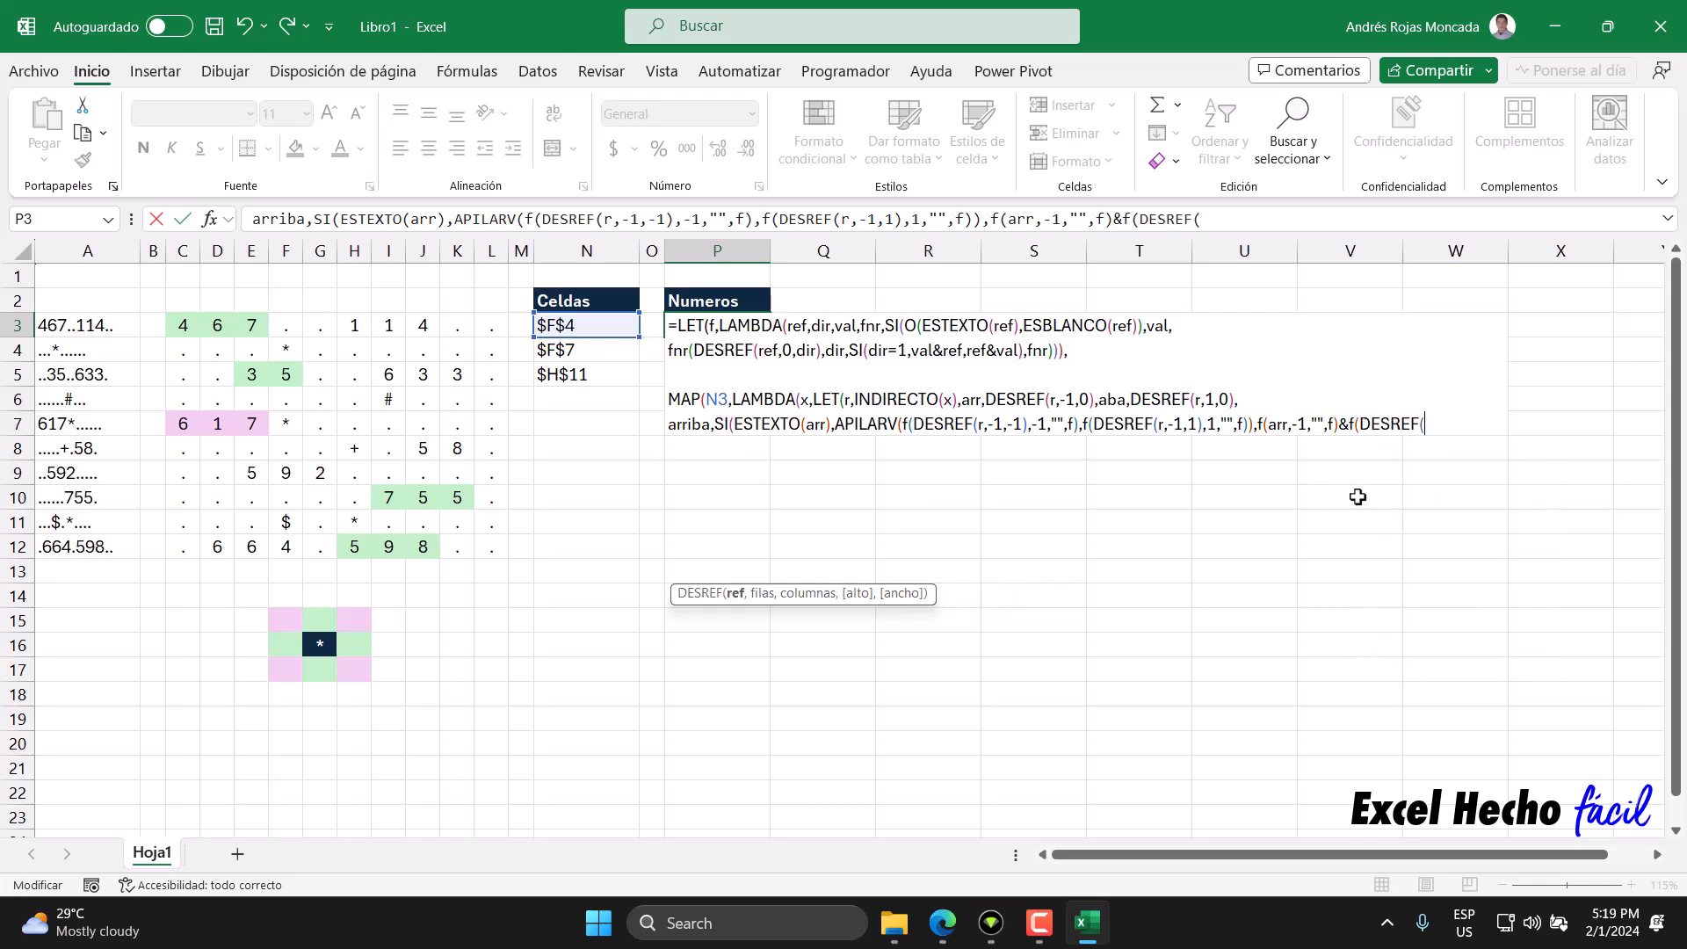
left_click(843, 403)
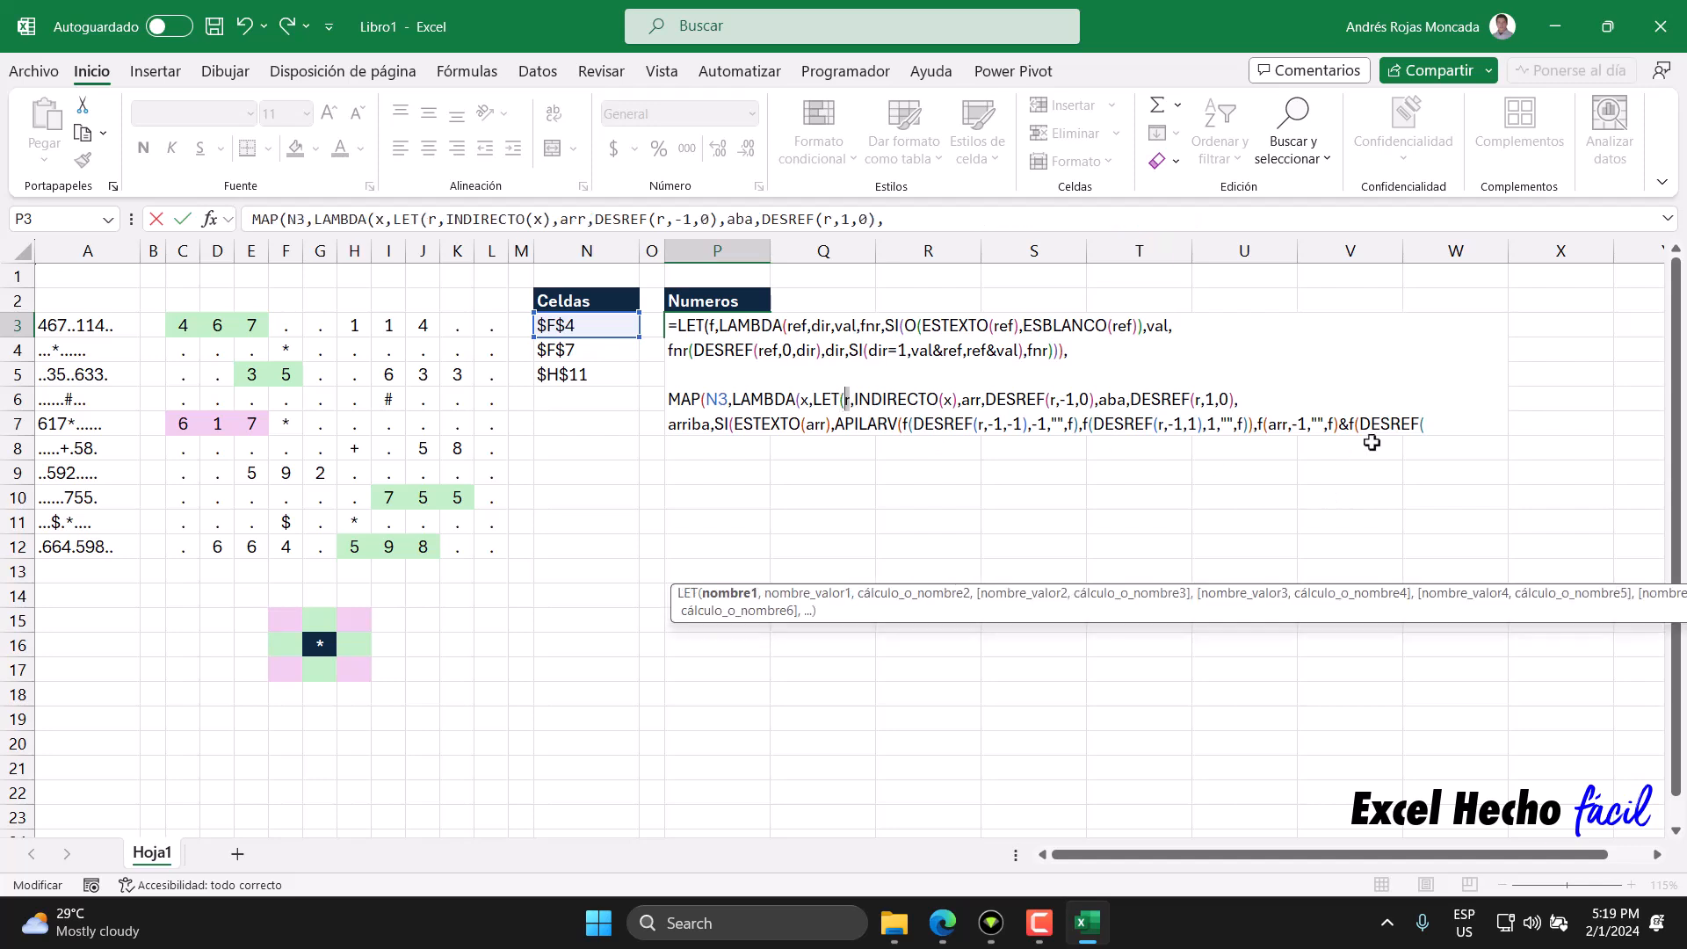
left_click(1423, 423)
type("r,")
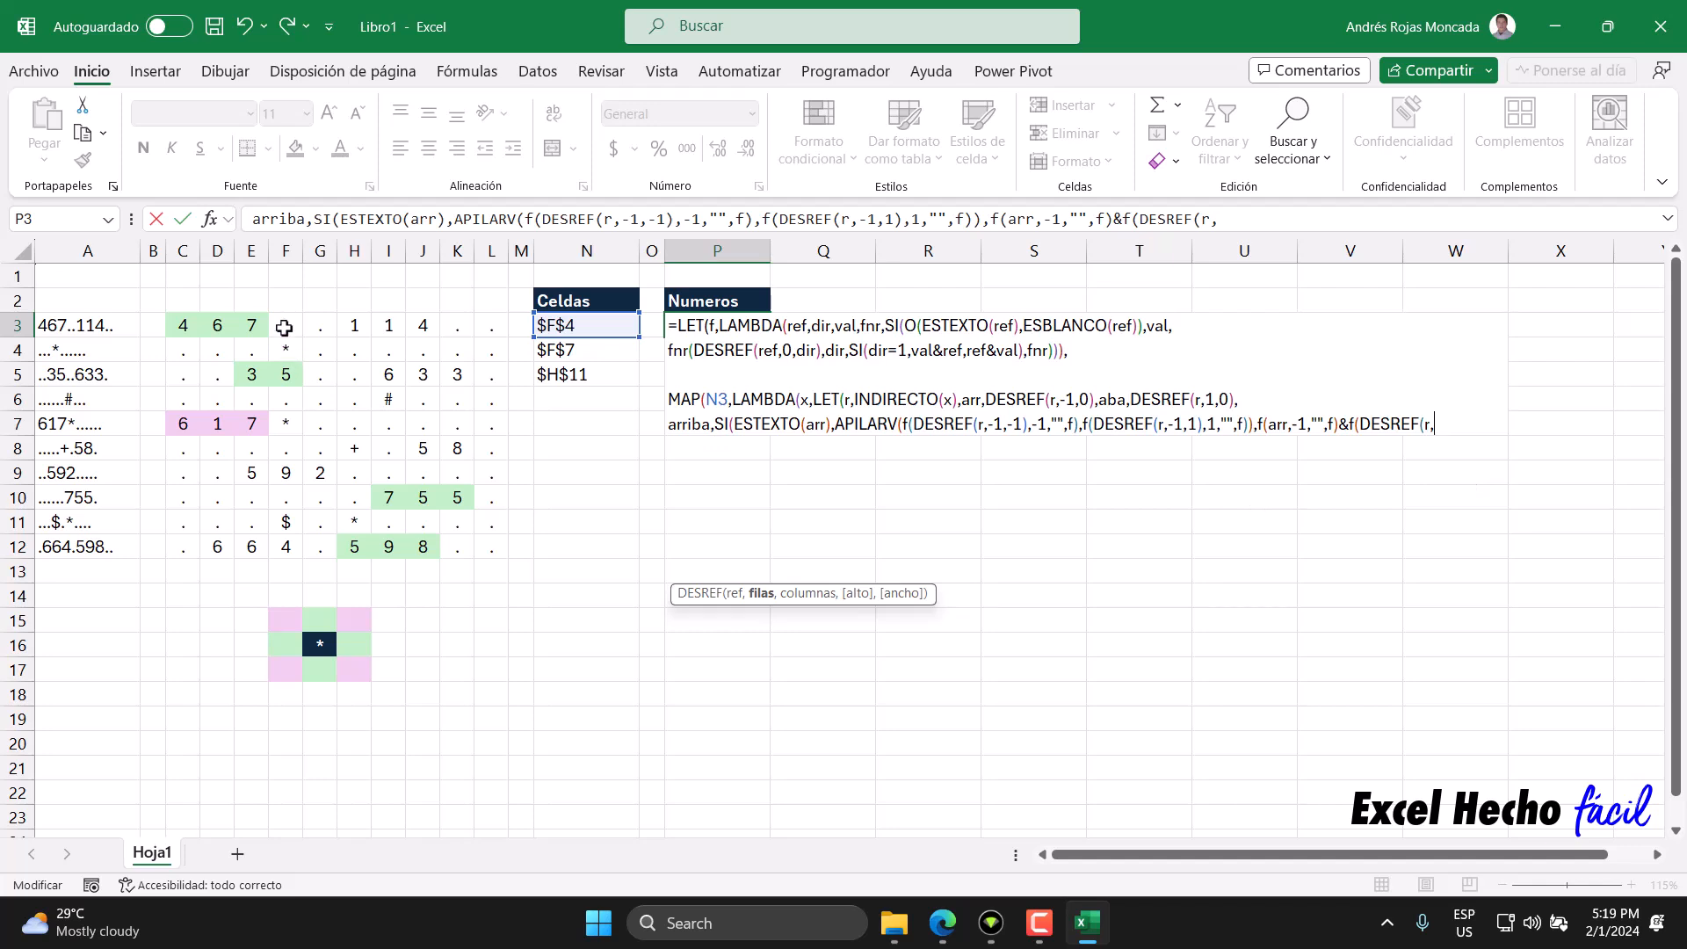
type("-1,1")
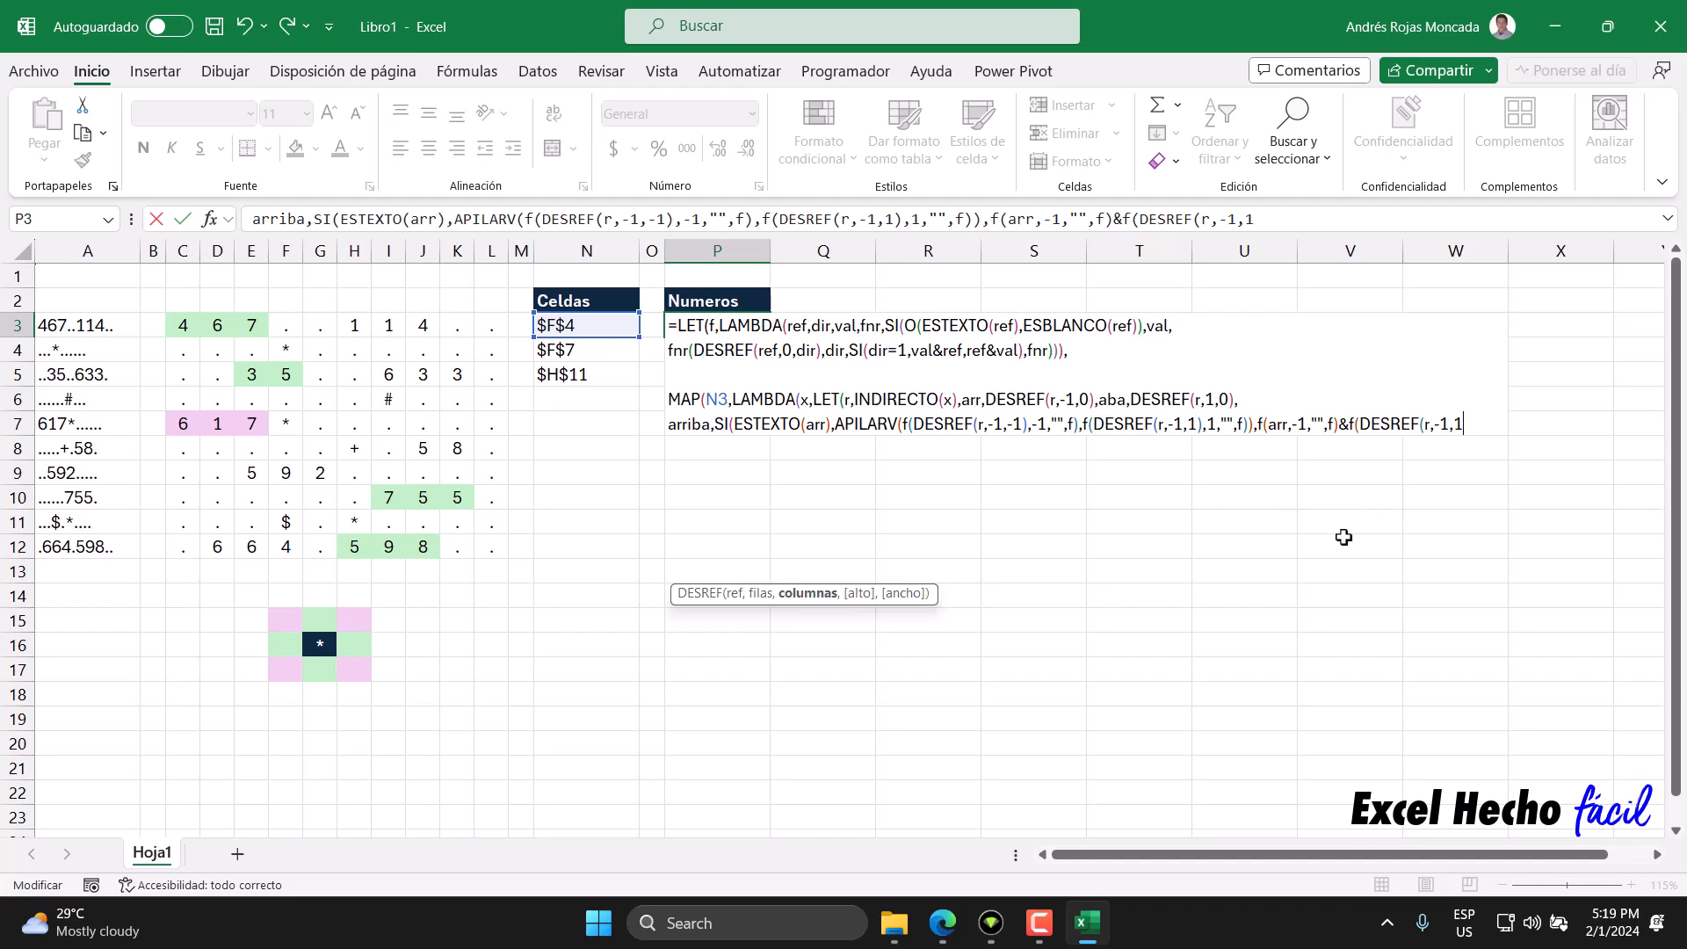
type(")")
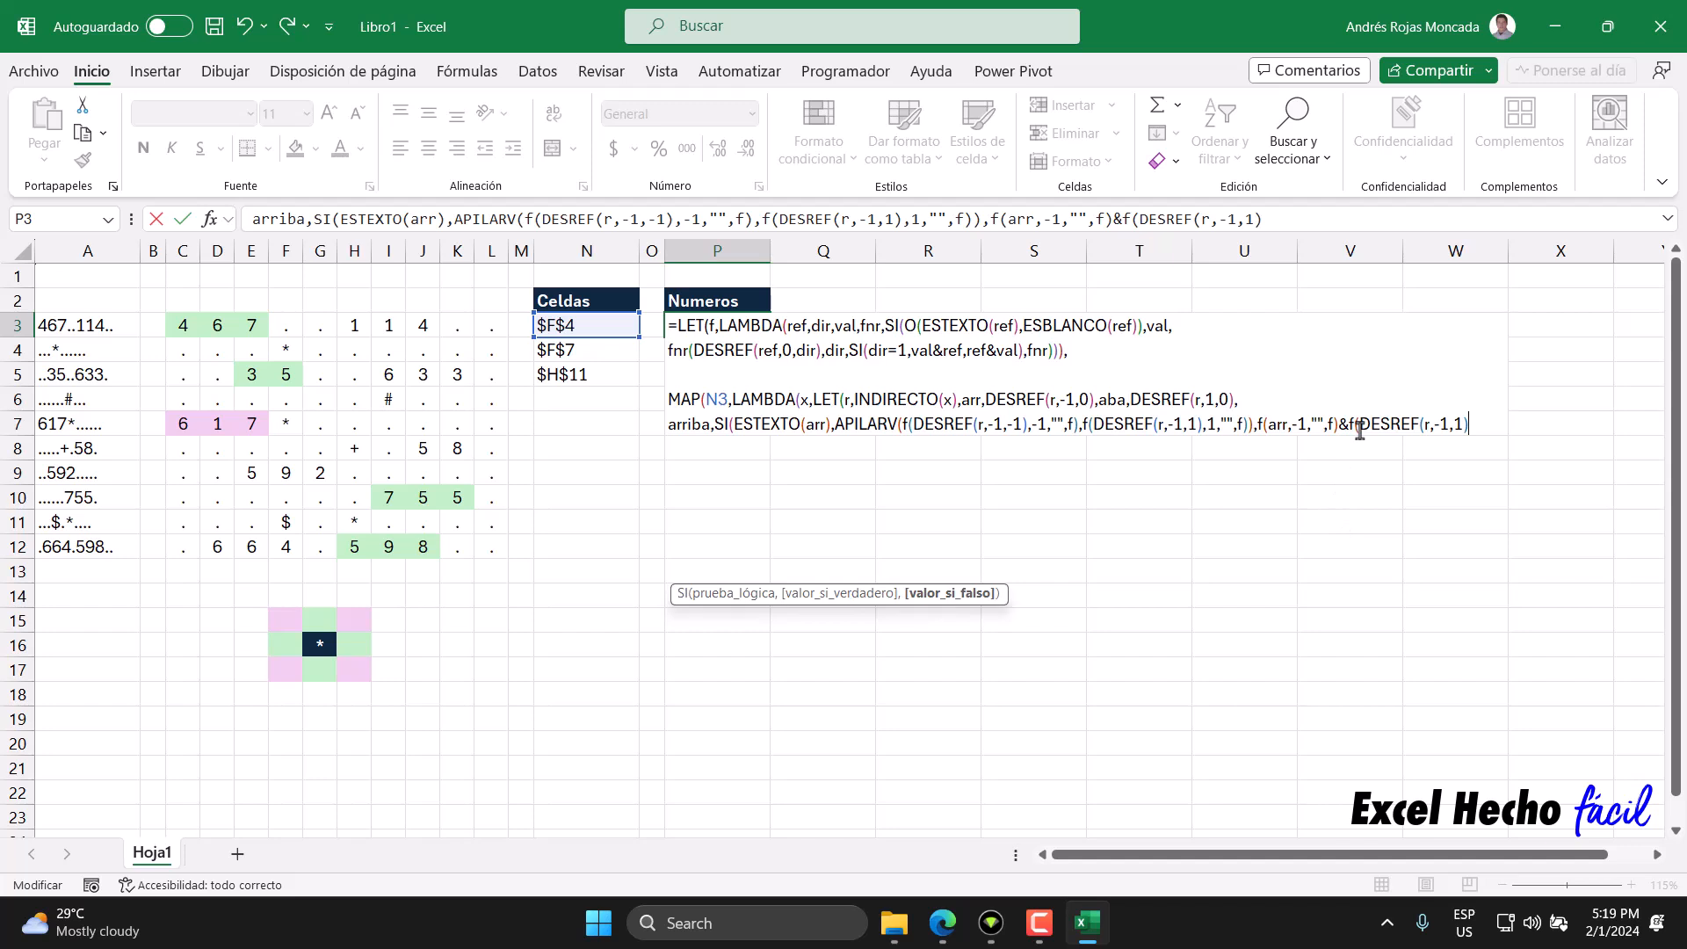
Complete the concatenated f call with direction 1, empty text "" and f as the function argument.
left_click_drag(1359, 425, 1480, 433)
left_click(1480, 433)
type(",1")
left_click(812, 326)
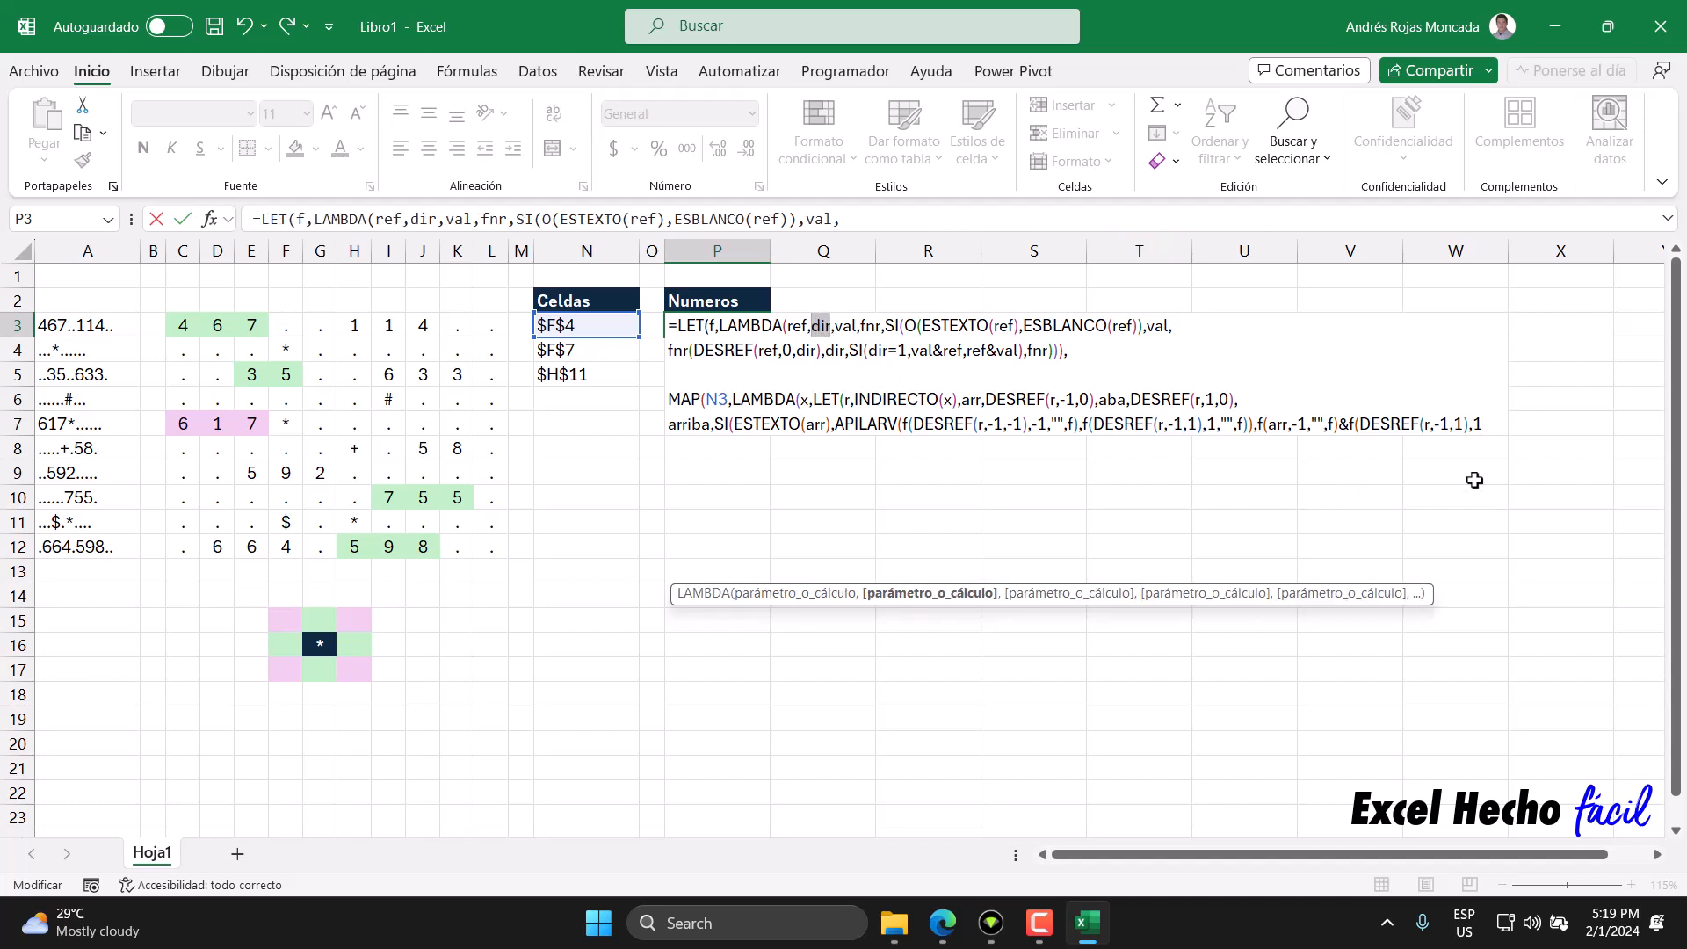
left_click(1486, 426)
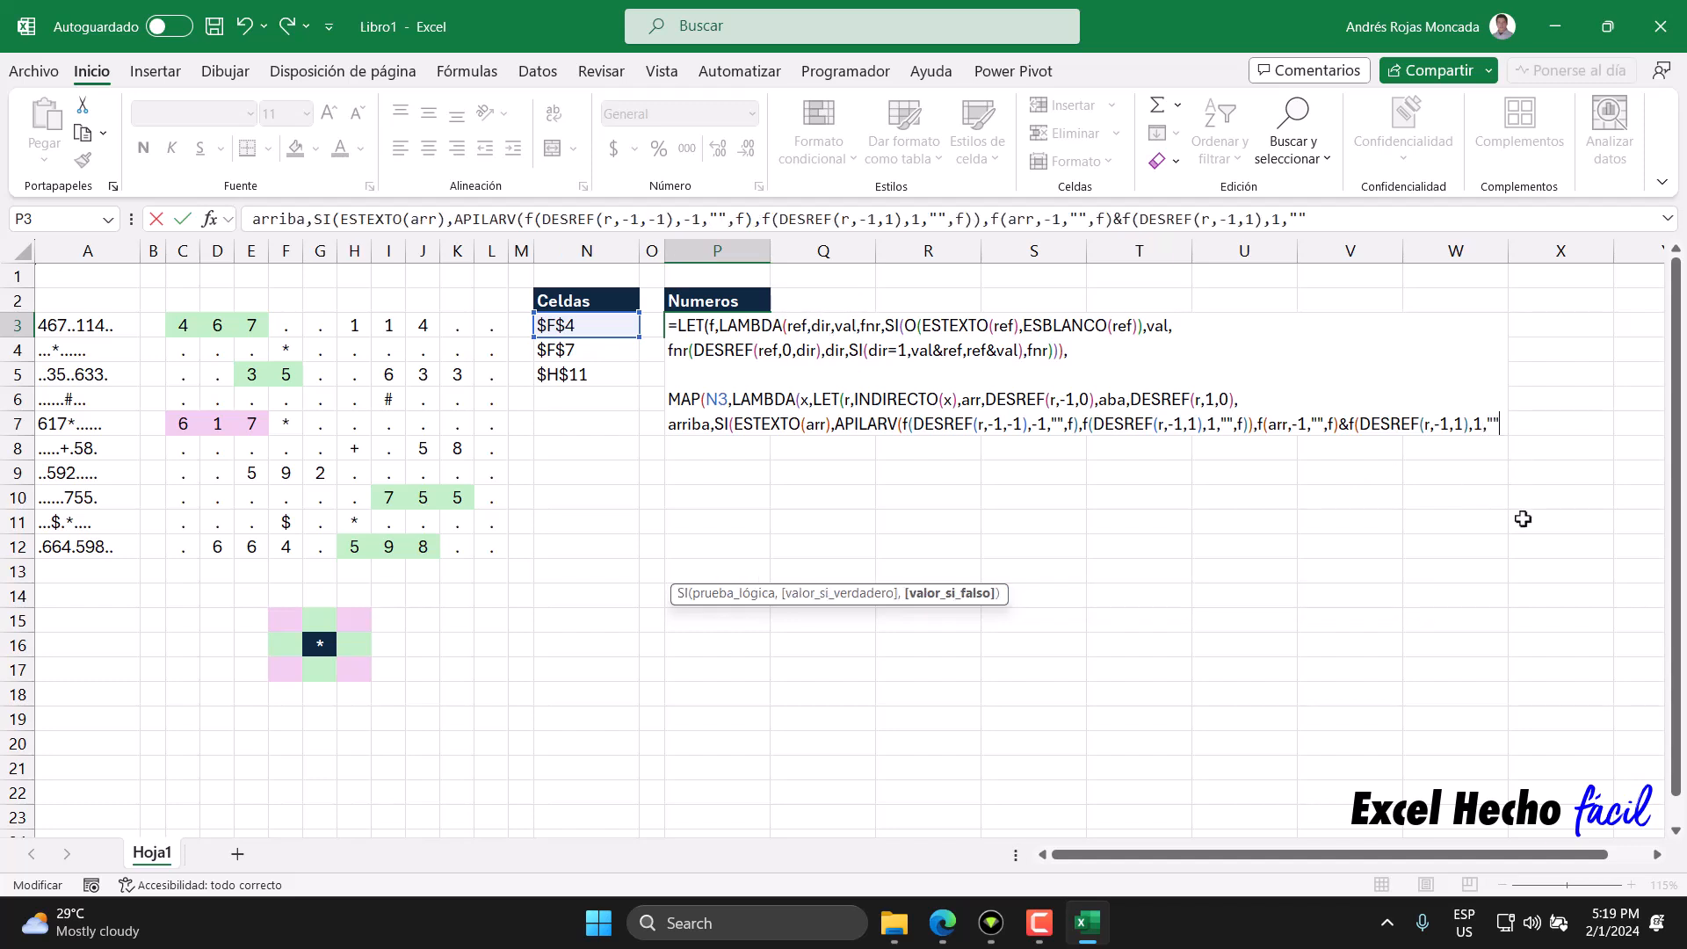
type(",\"\",f)")
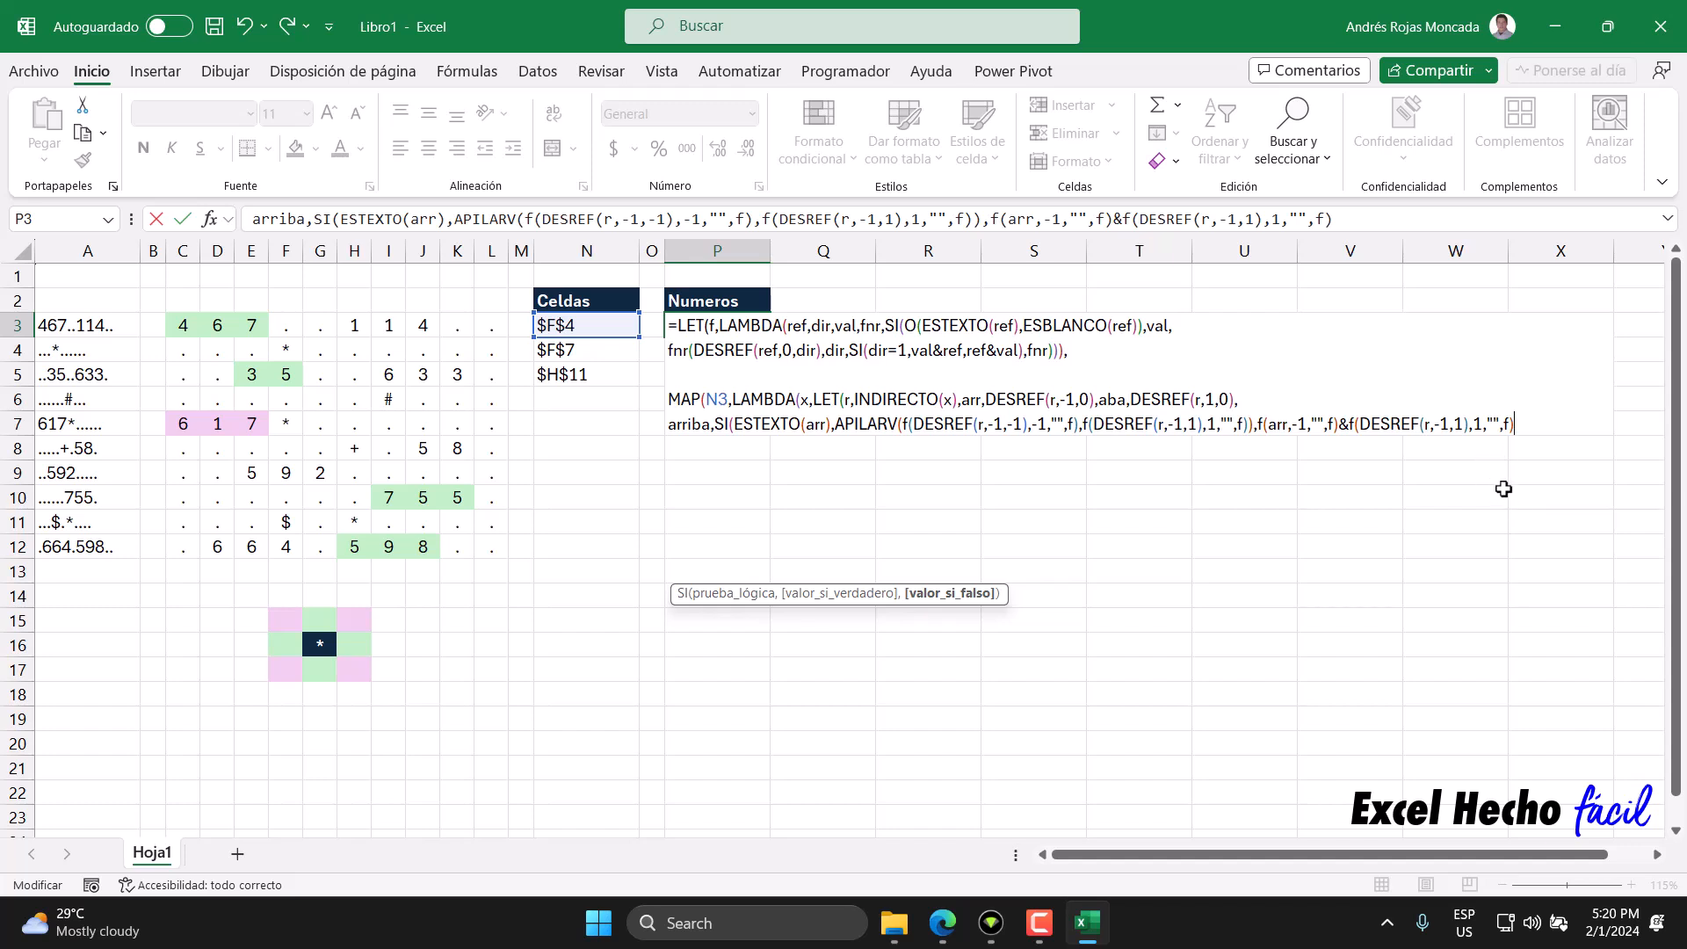
Review the two concatenated f calls and close the SI function with a parenthesis.
left_click_drag(1257, 425, 1466, 431)
left_click(1523, 426)
left_click_drag(1339, 424, 1344, 425)
left_click(1517, 425)
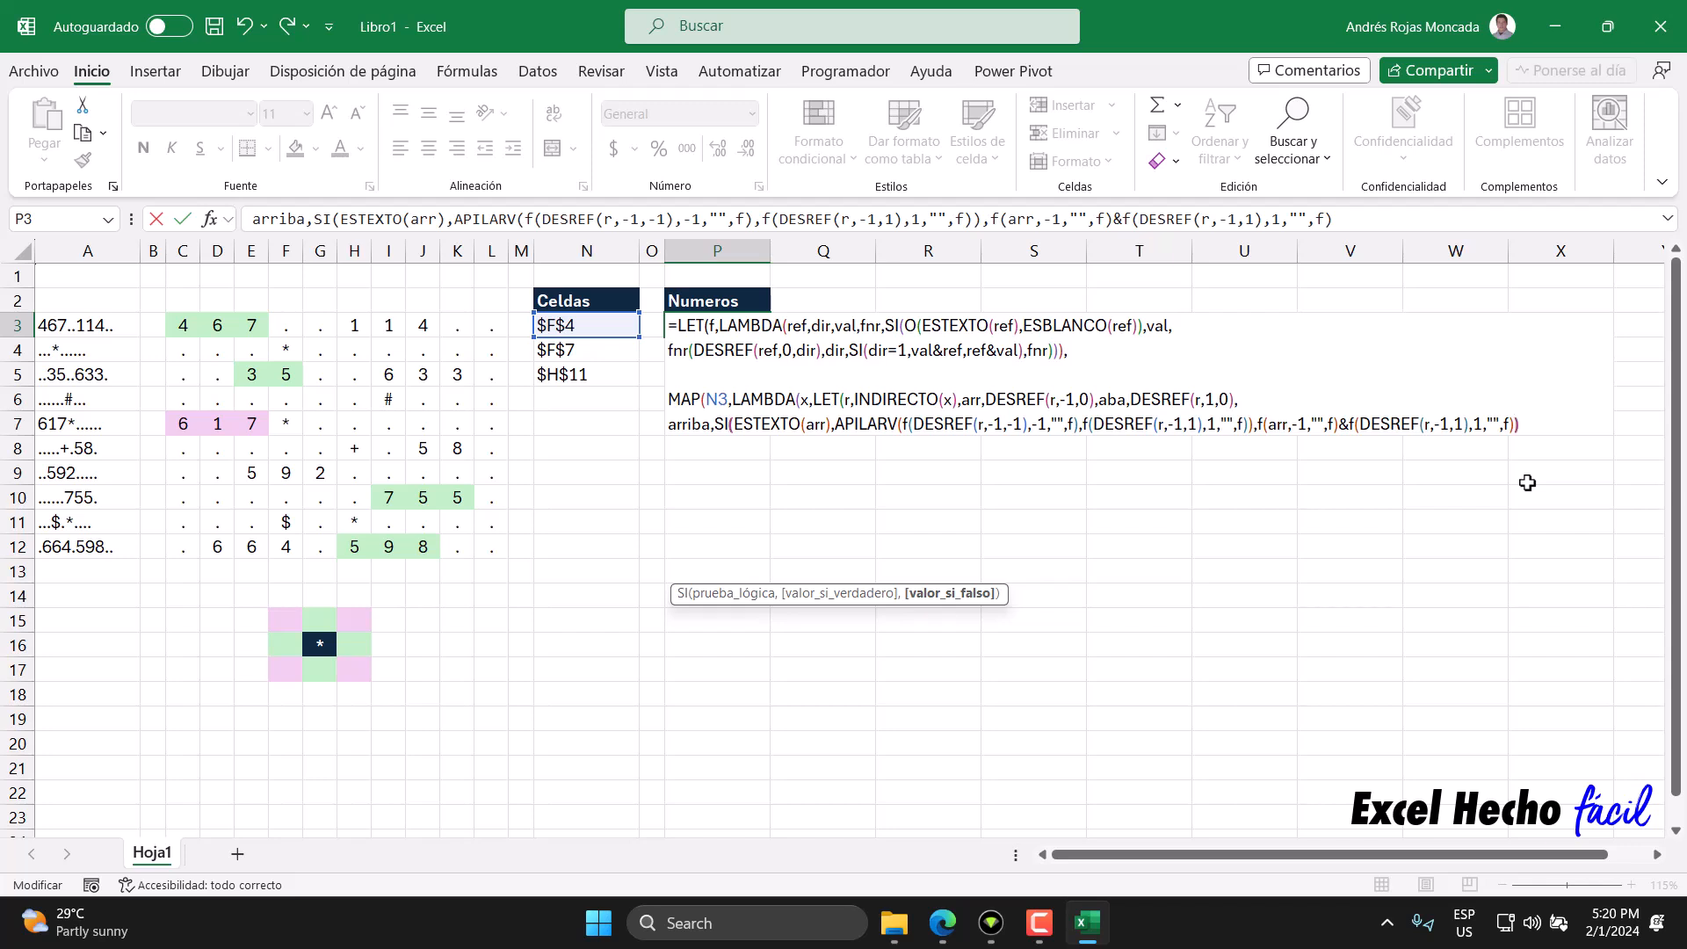
type(")")
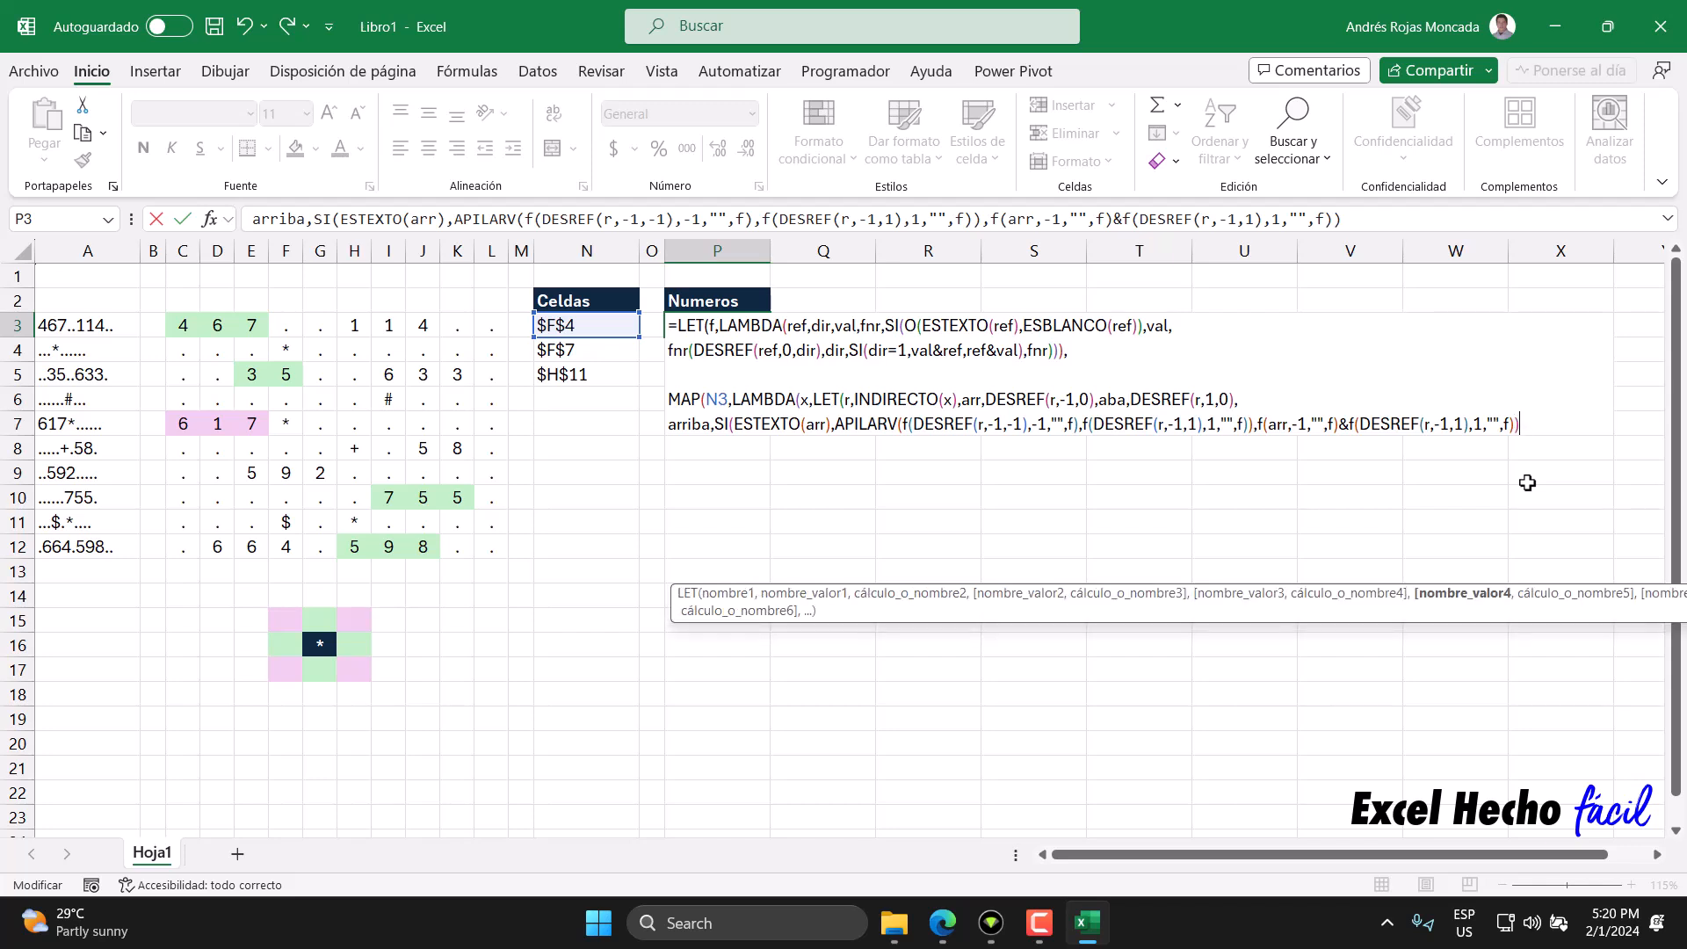
Check SI's logical test and false result, and end the arriba definition with a comma and a line break.
left_click(731, 424)
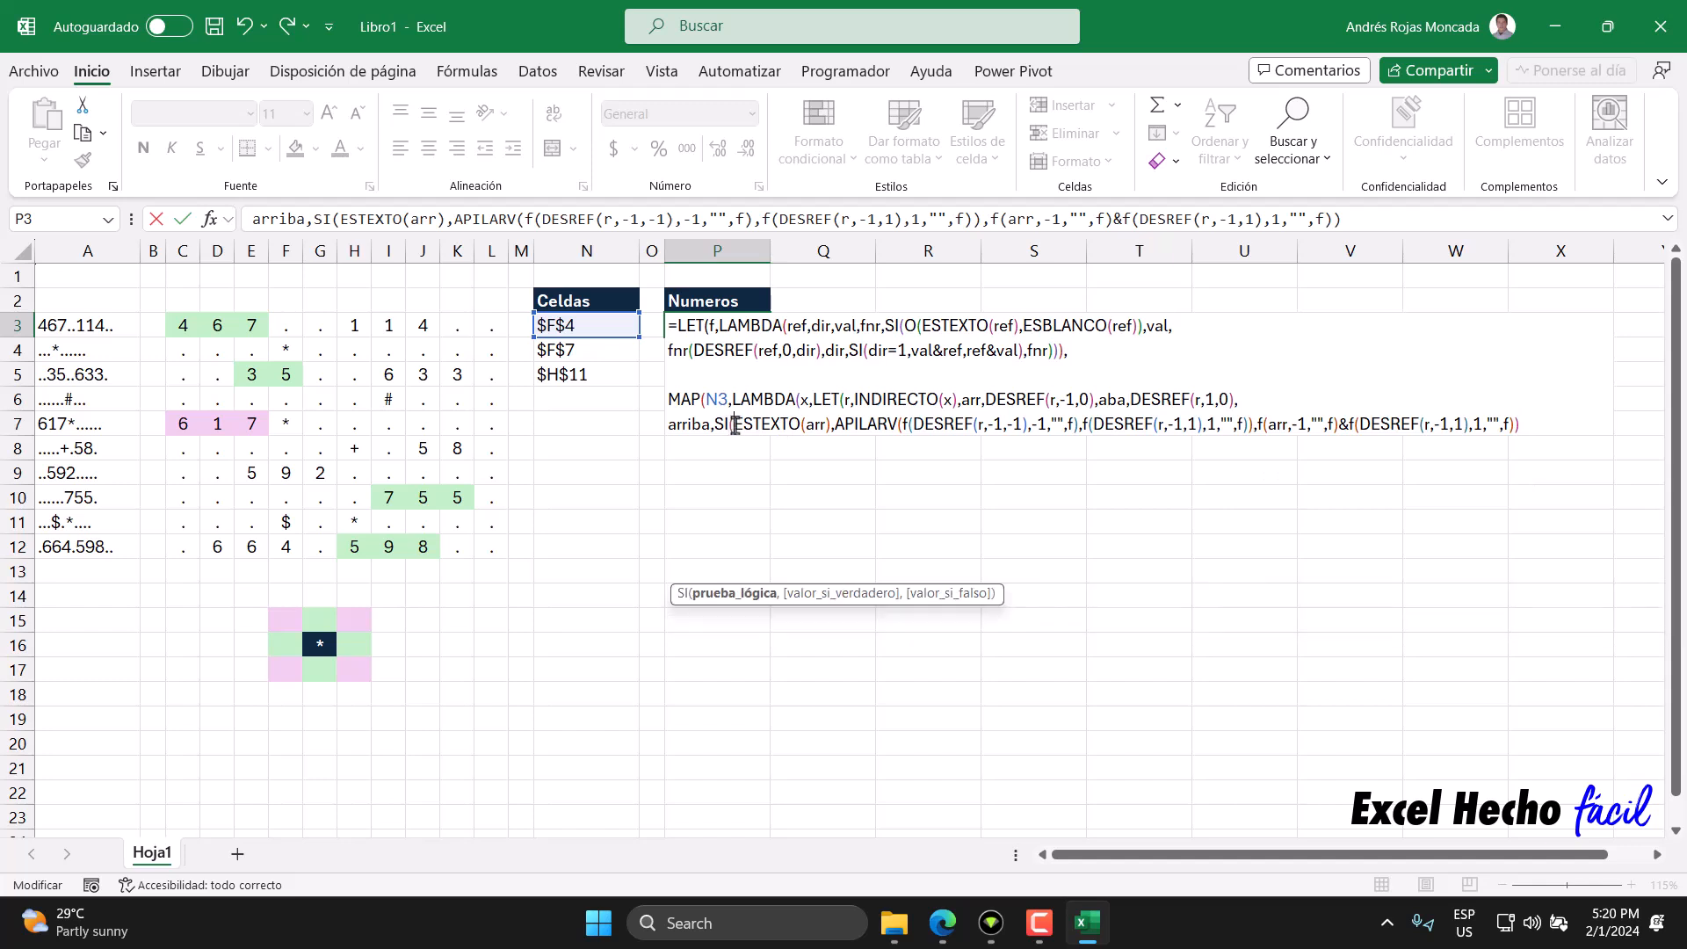
left_click(749, 594)
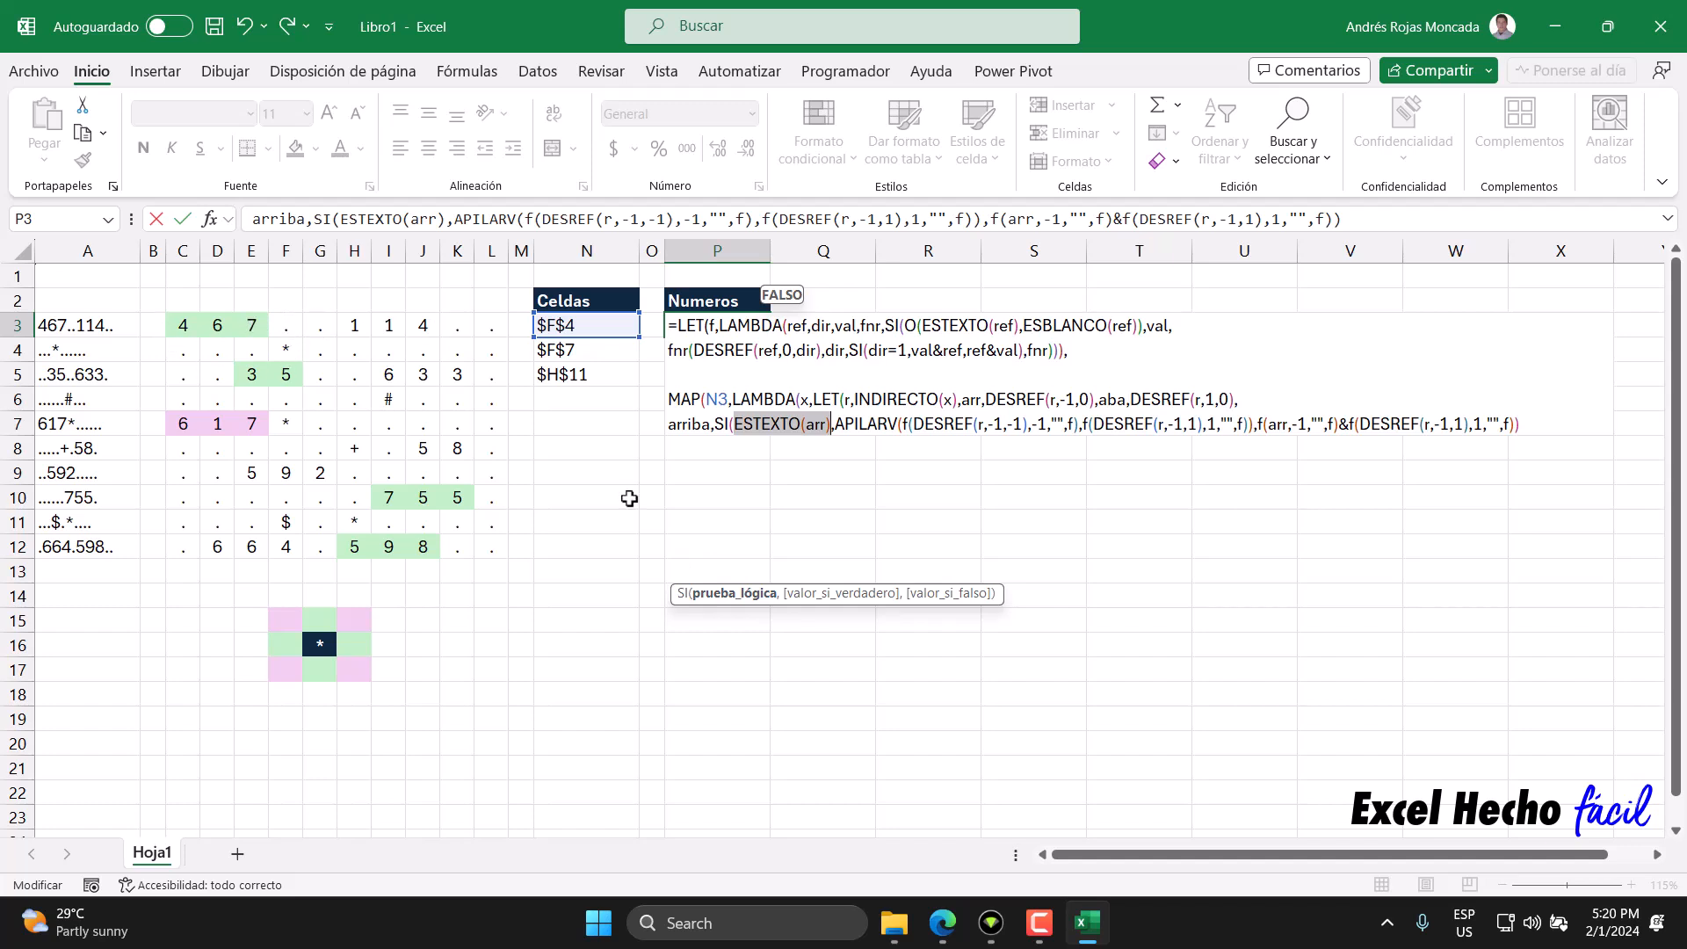
left_click(830, 594)
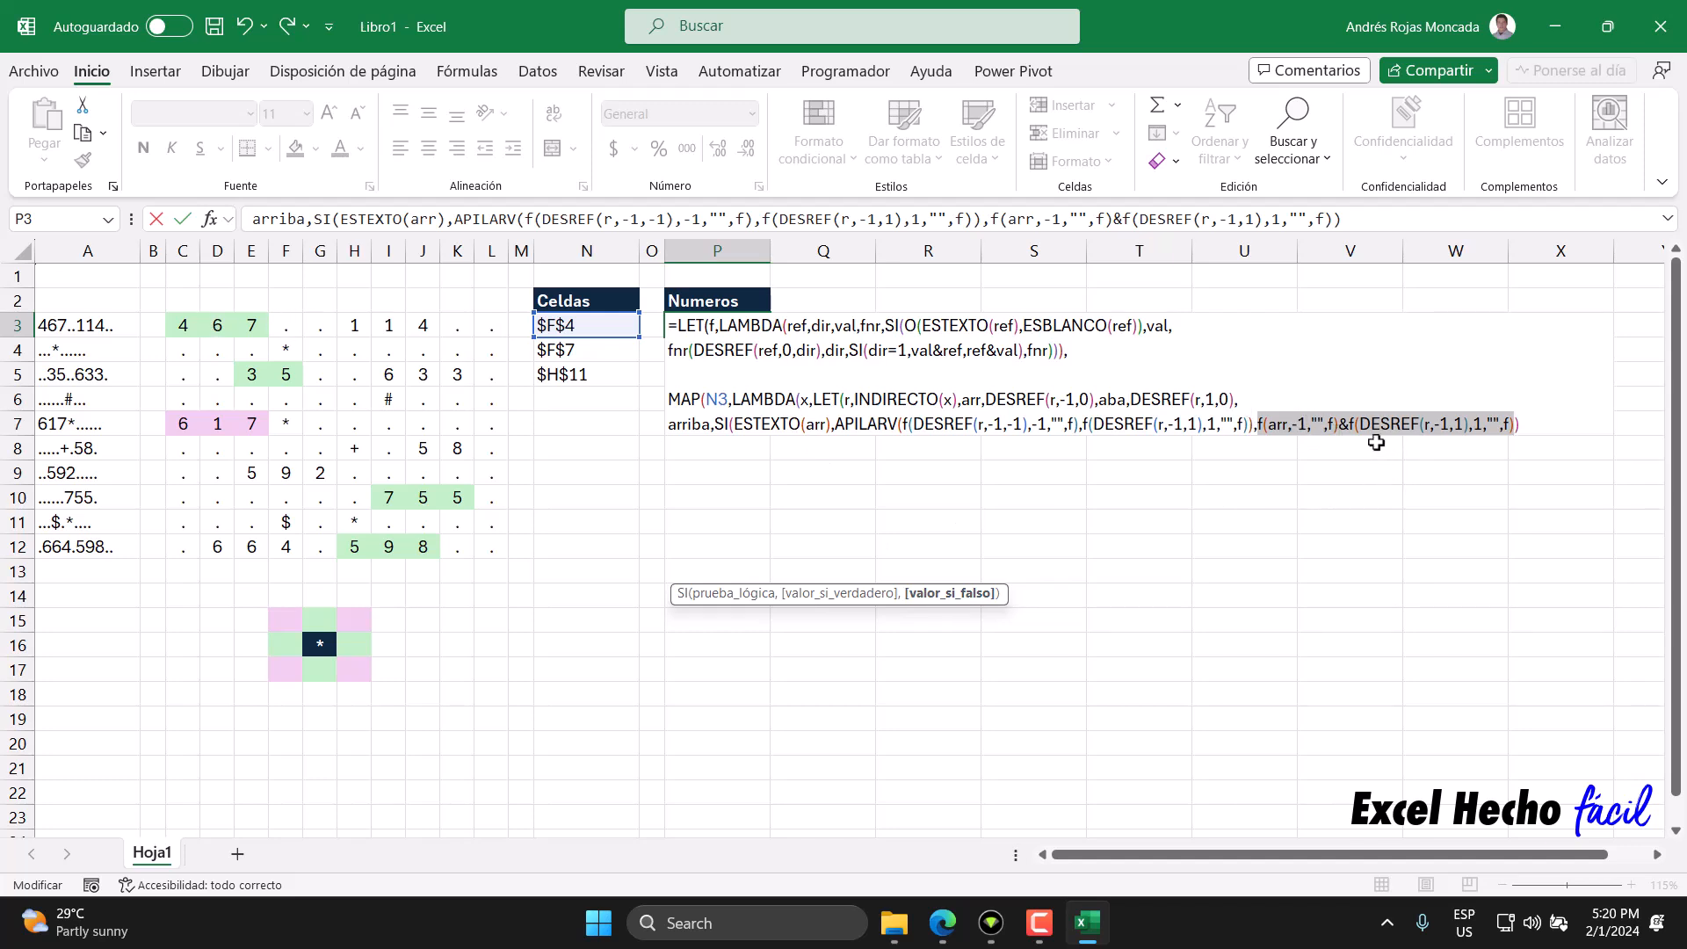
left_click(1540, 438)
type(",")
key("alt+Return")
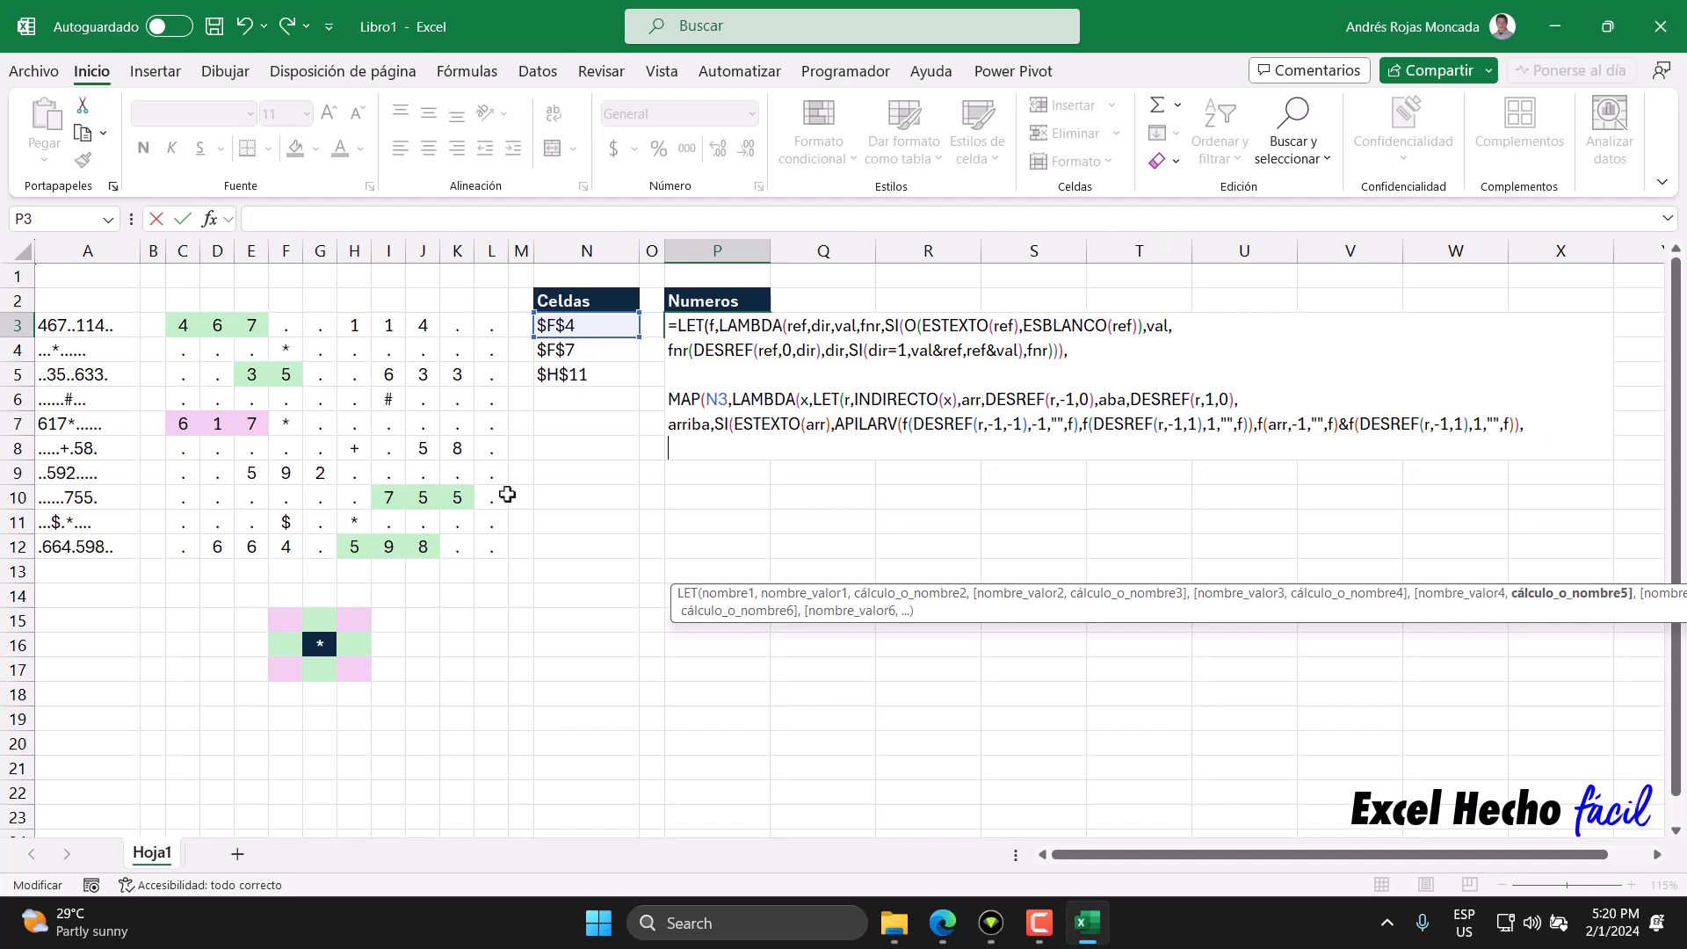
Add a LET variable named centro and start its value with the APILARV function.
type("centro,")
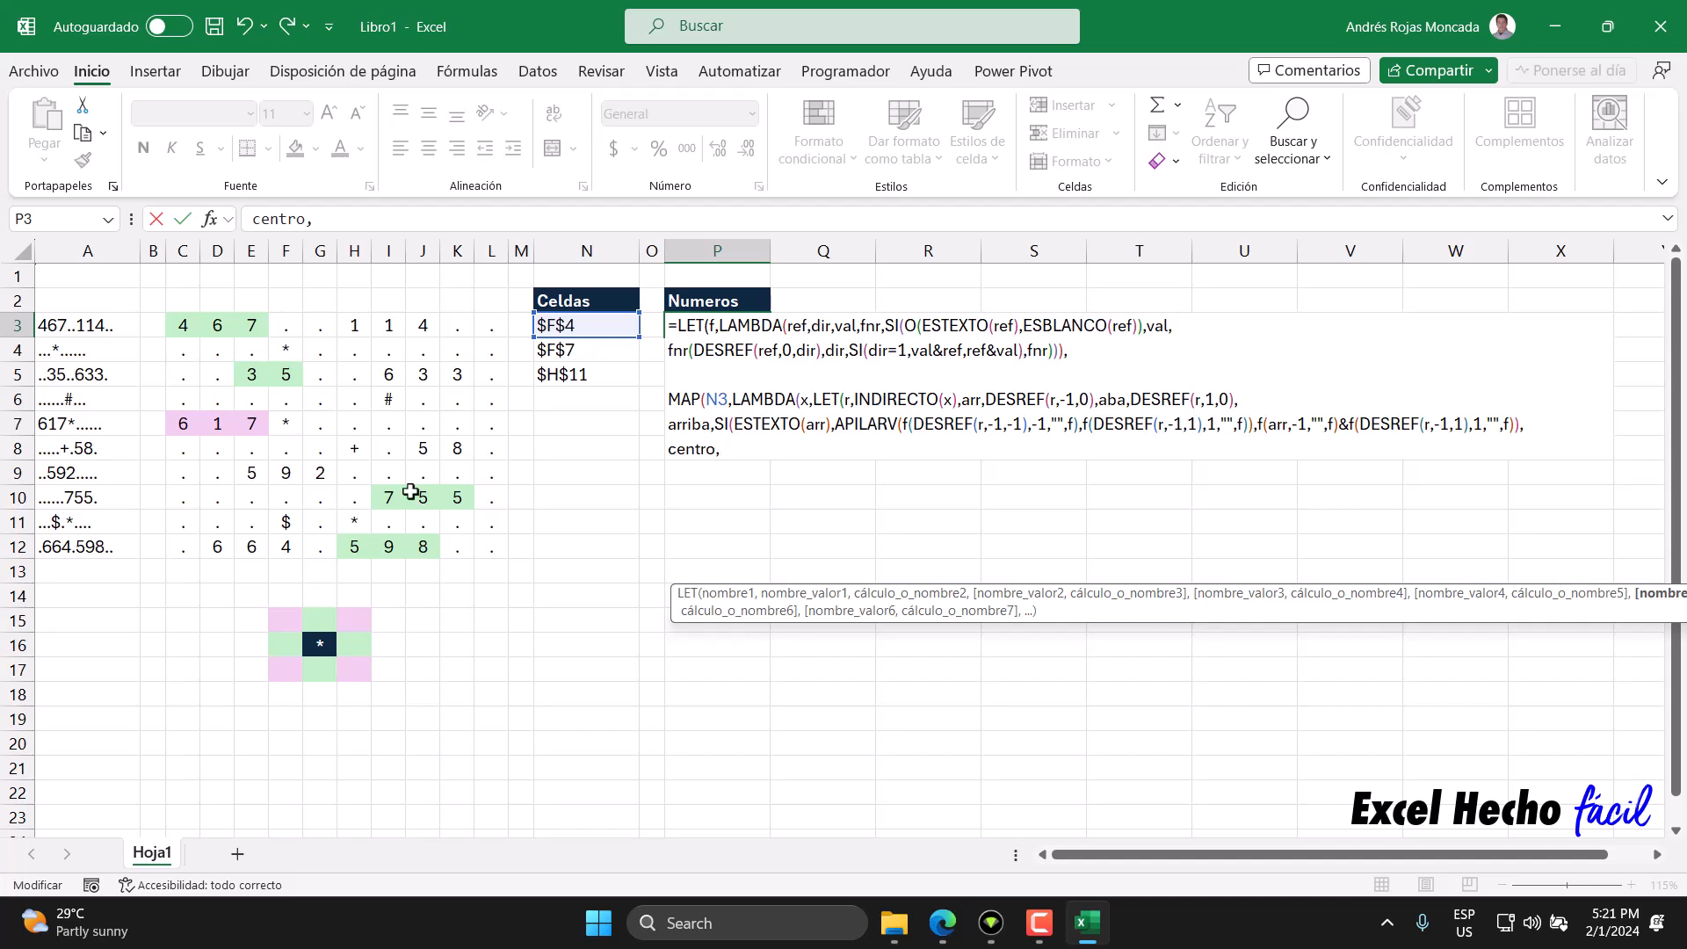
type("api")
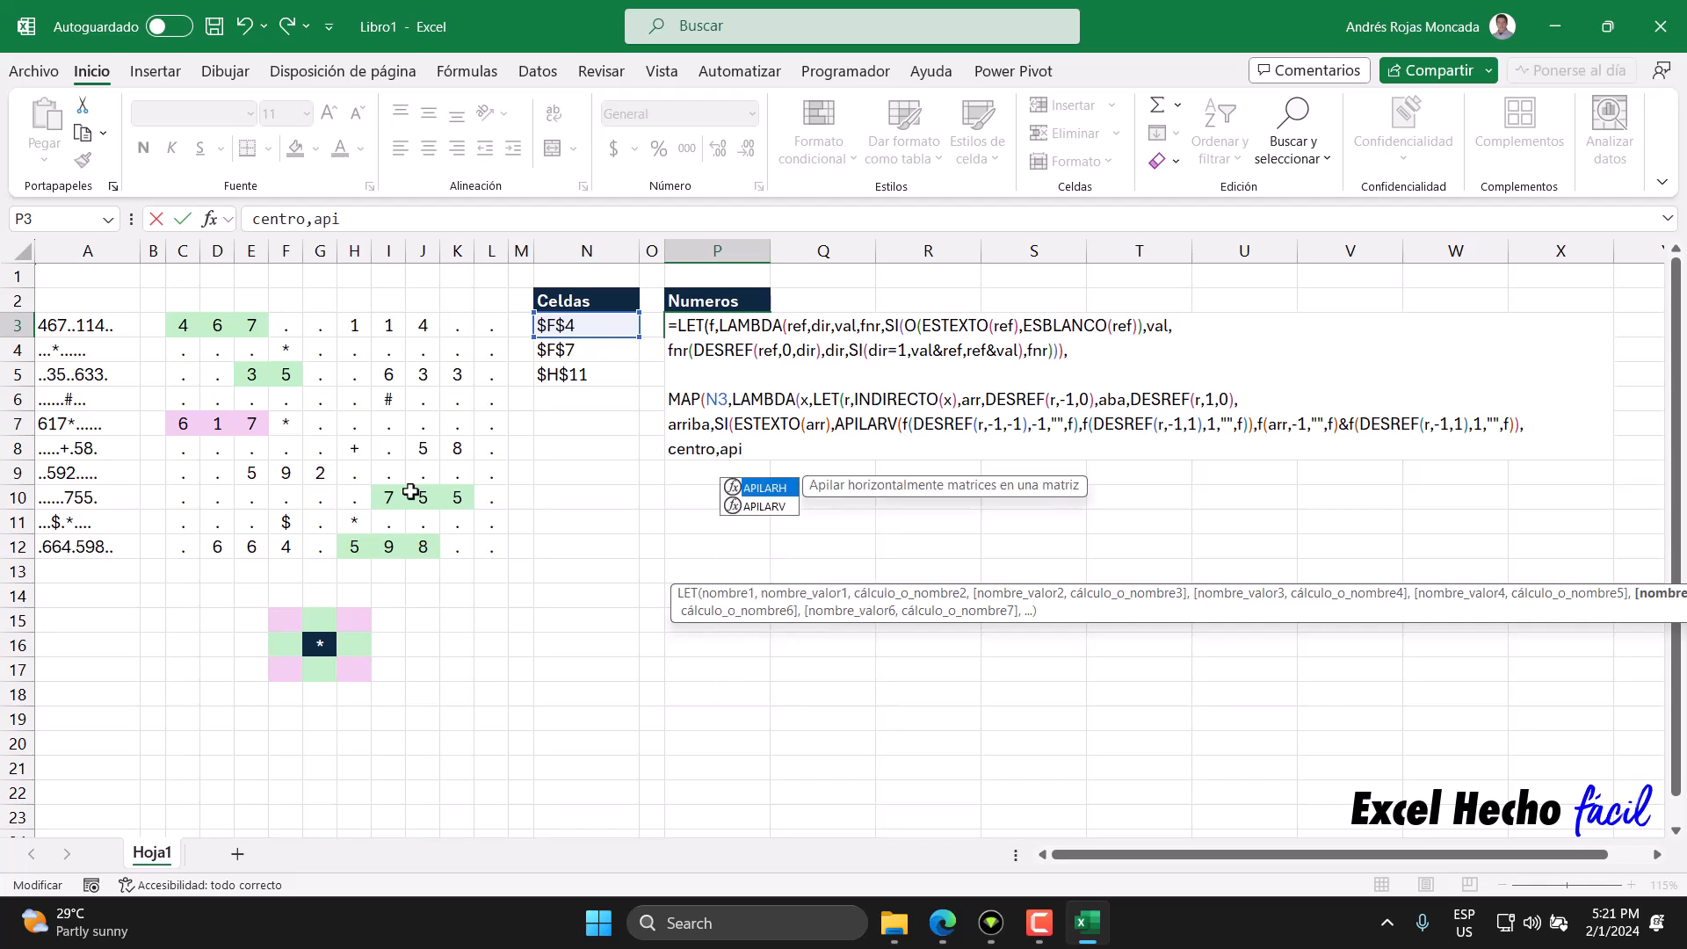
key("Down")
key("Tab")
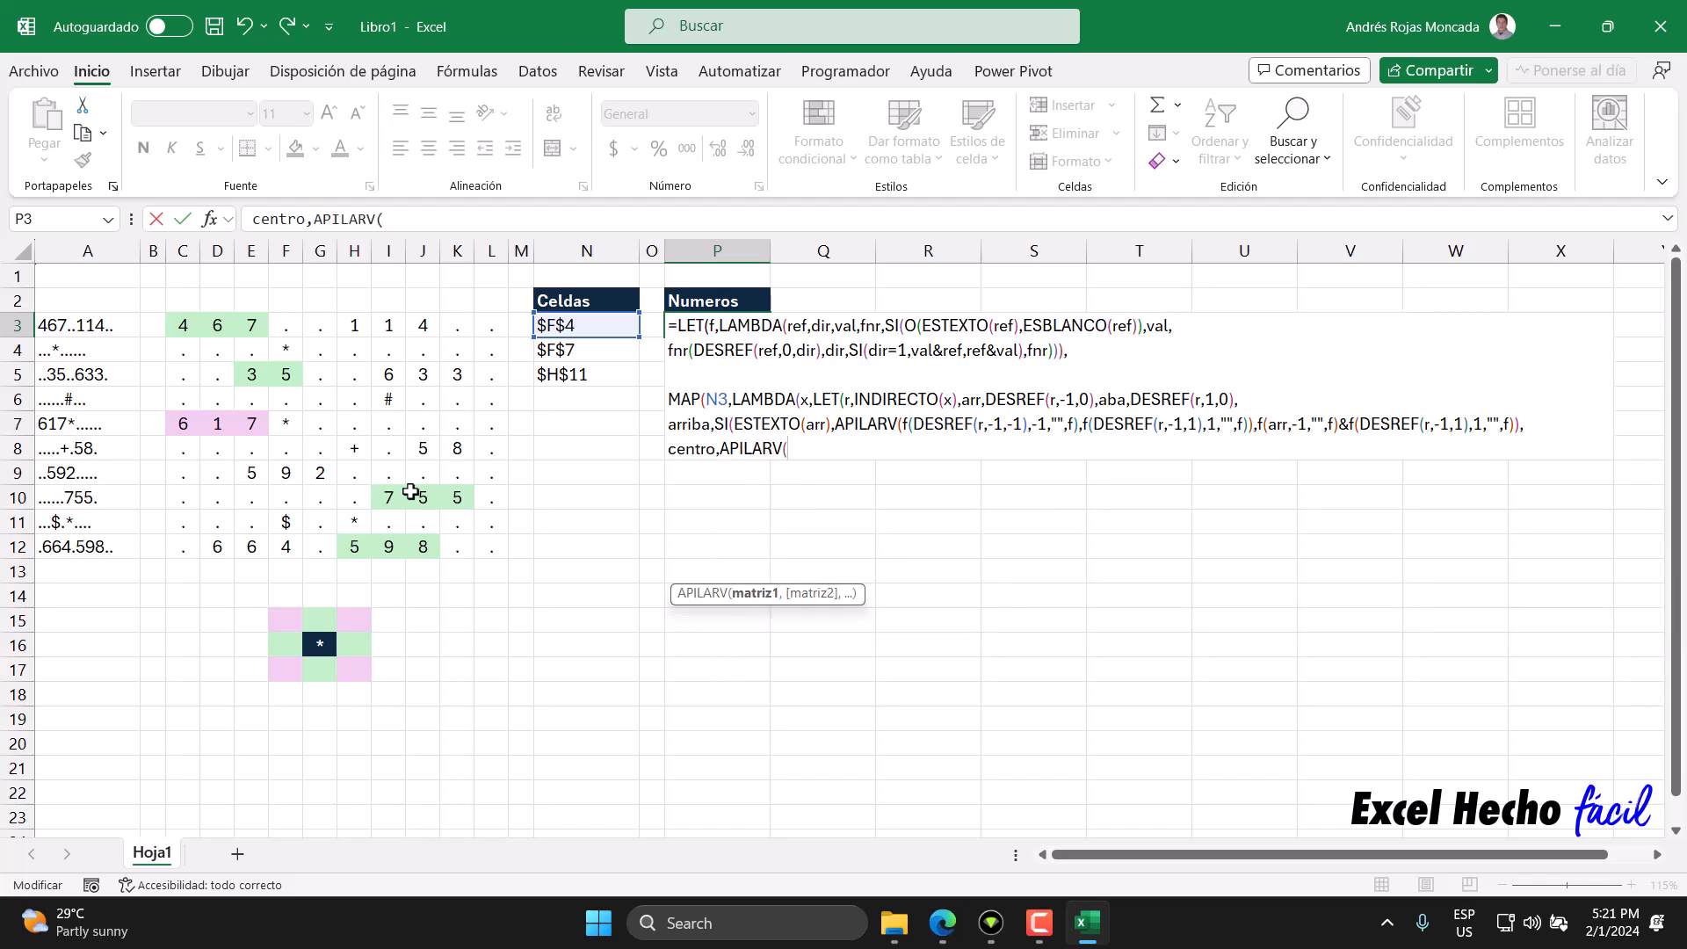
Begin the first array of centro's APILARV with an f call on DESREF(r,0,-1).
type("f(de")
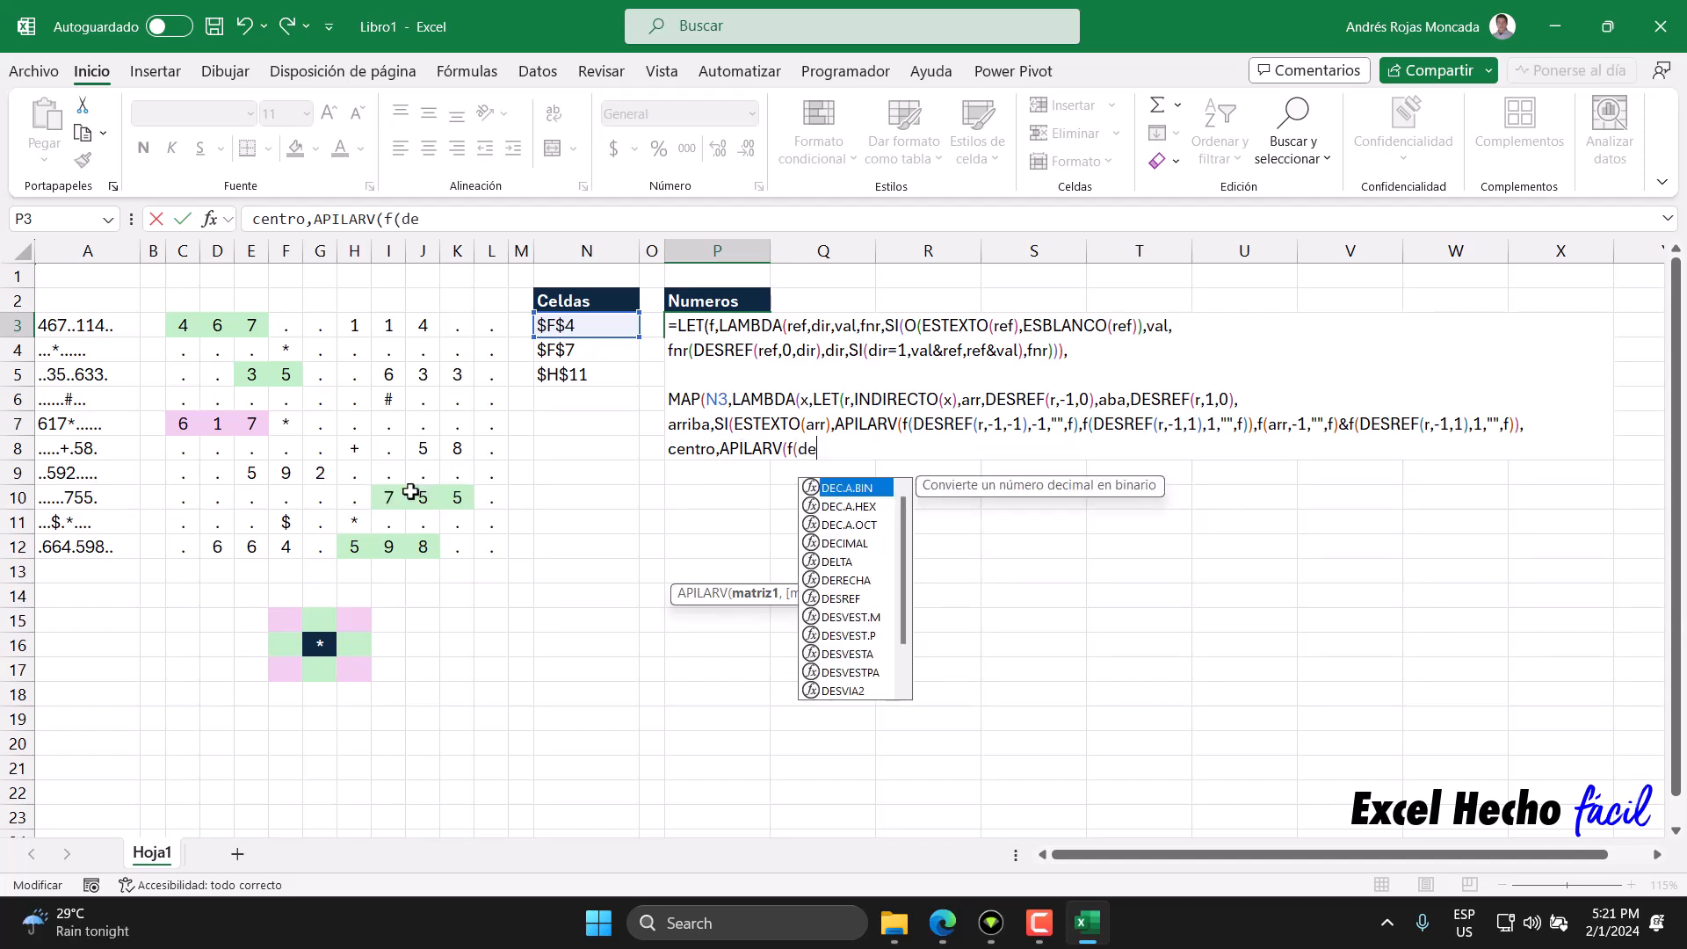
type("f")
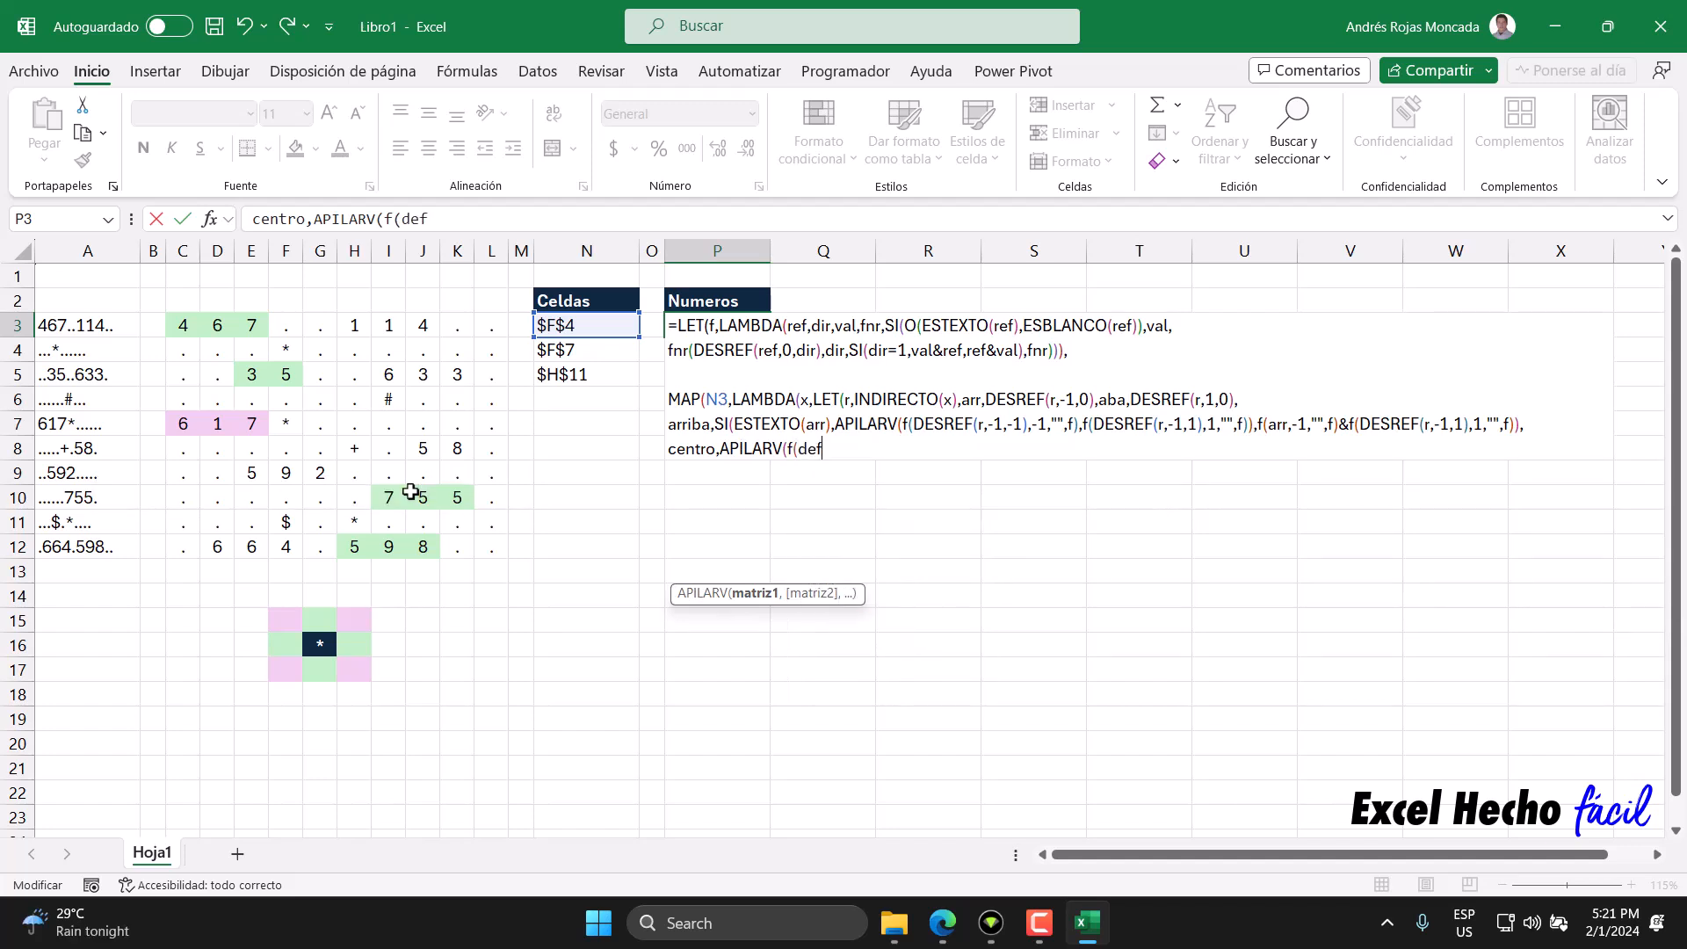
key("BackSpace")
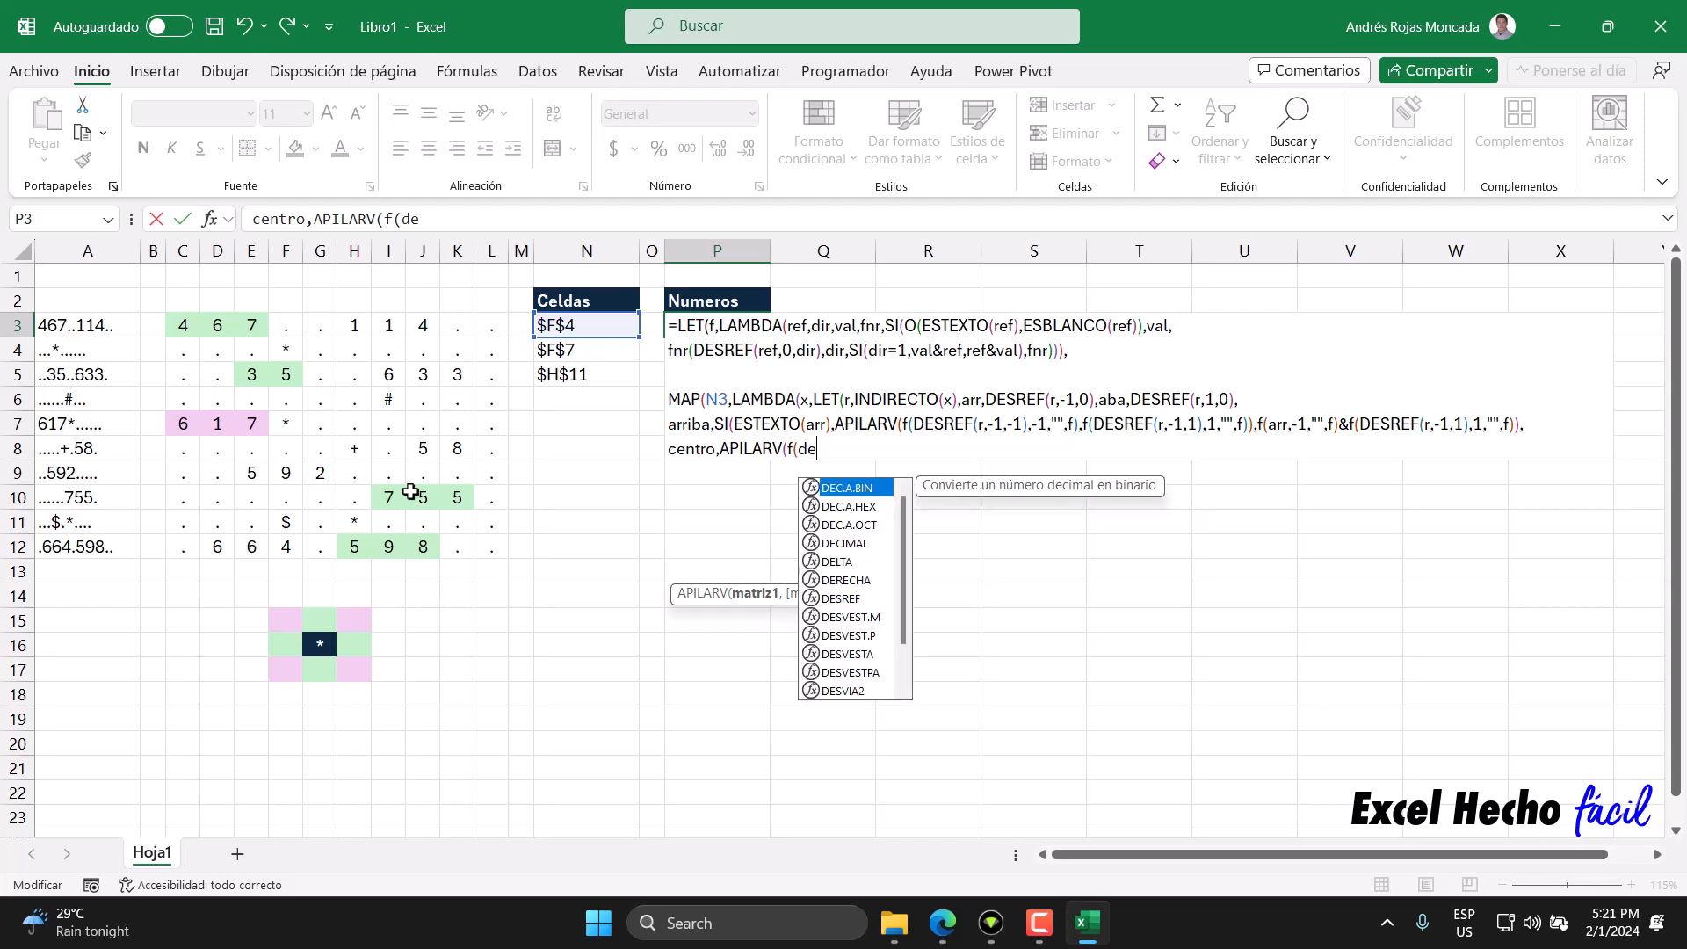
type("sre")
key("Tab")
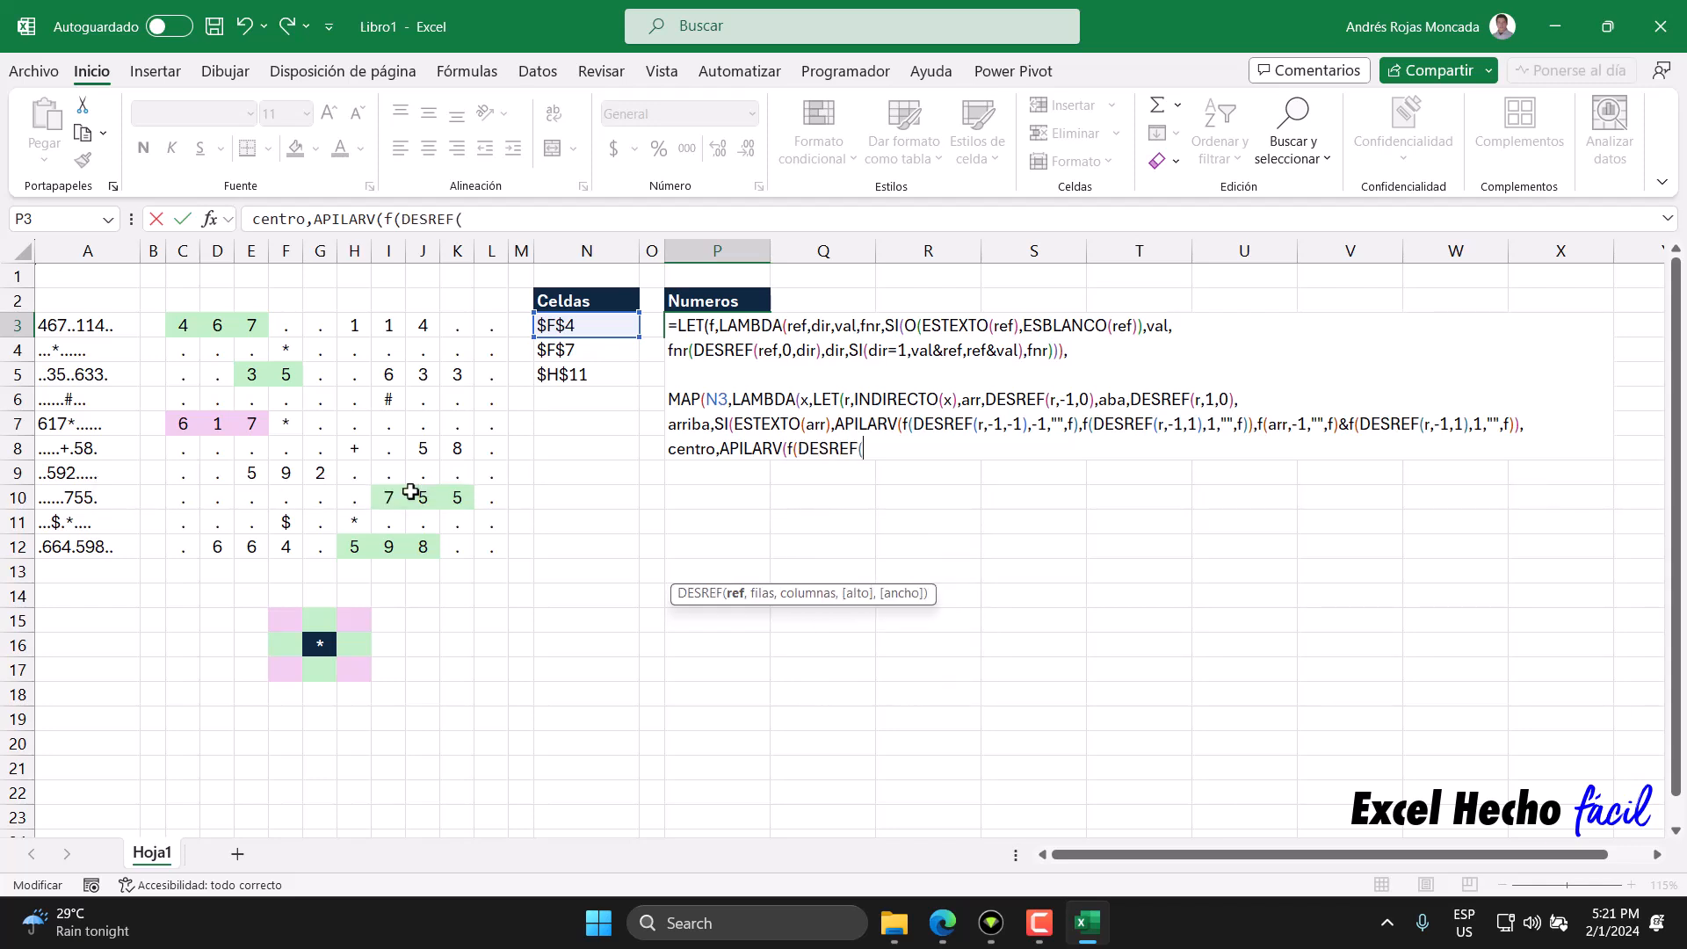
type("(")
key("BackSpace")
type("r,")
type("0")
type(",")
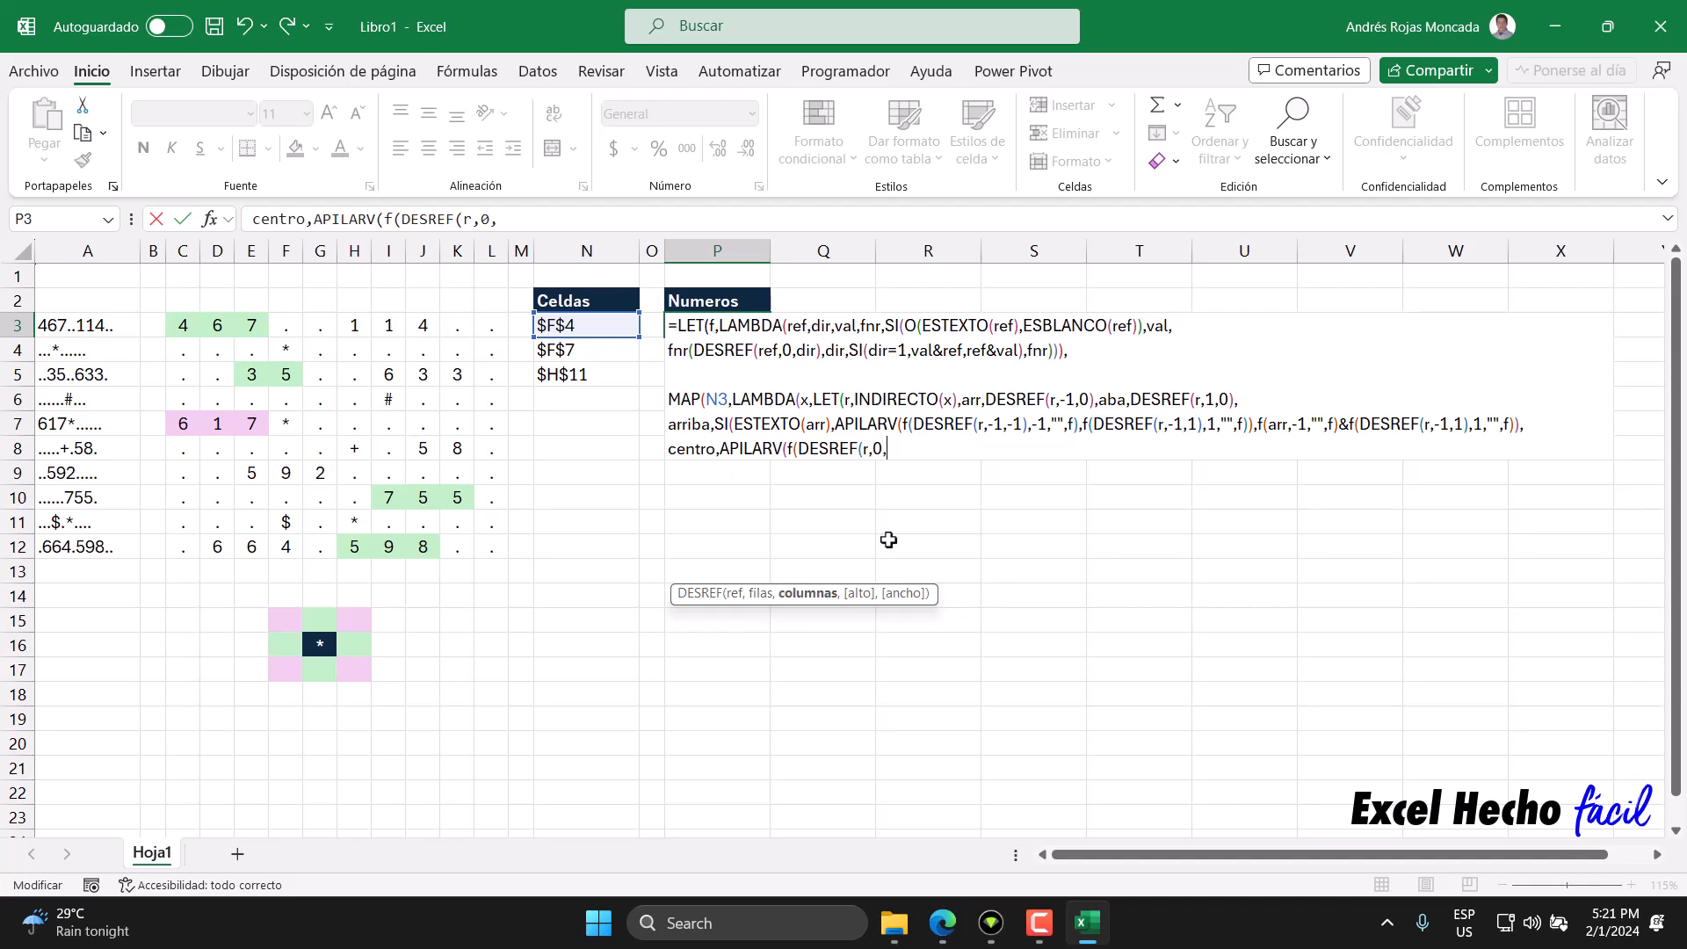
type("-1)")
Complete centro's first f call with direction -1, empty text "" and f as the function argument.
left_click_drag(797, 448, 907, 448)
left_click_drag(805, 327, 786, 327)
left_click(910, 448)
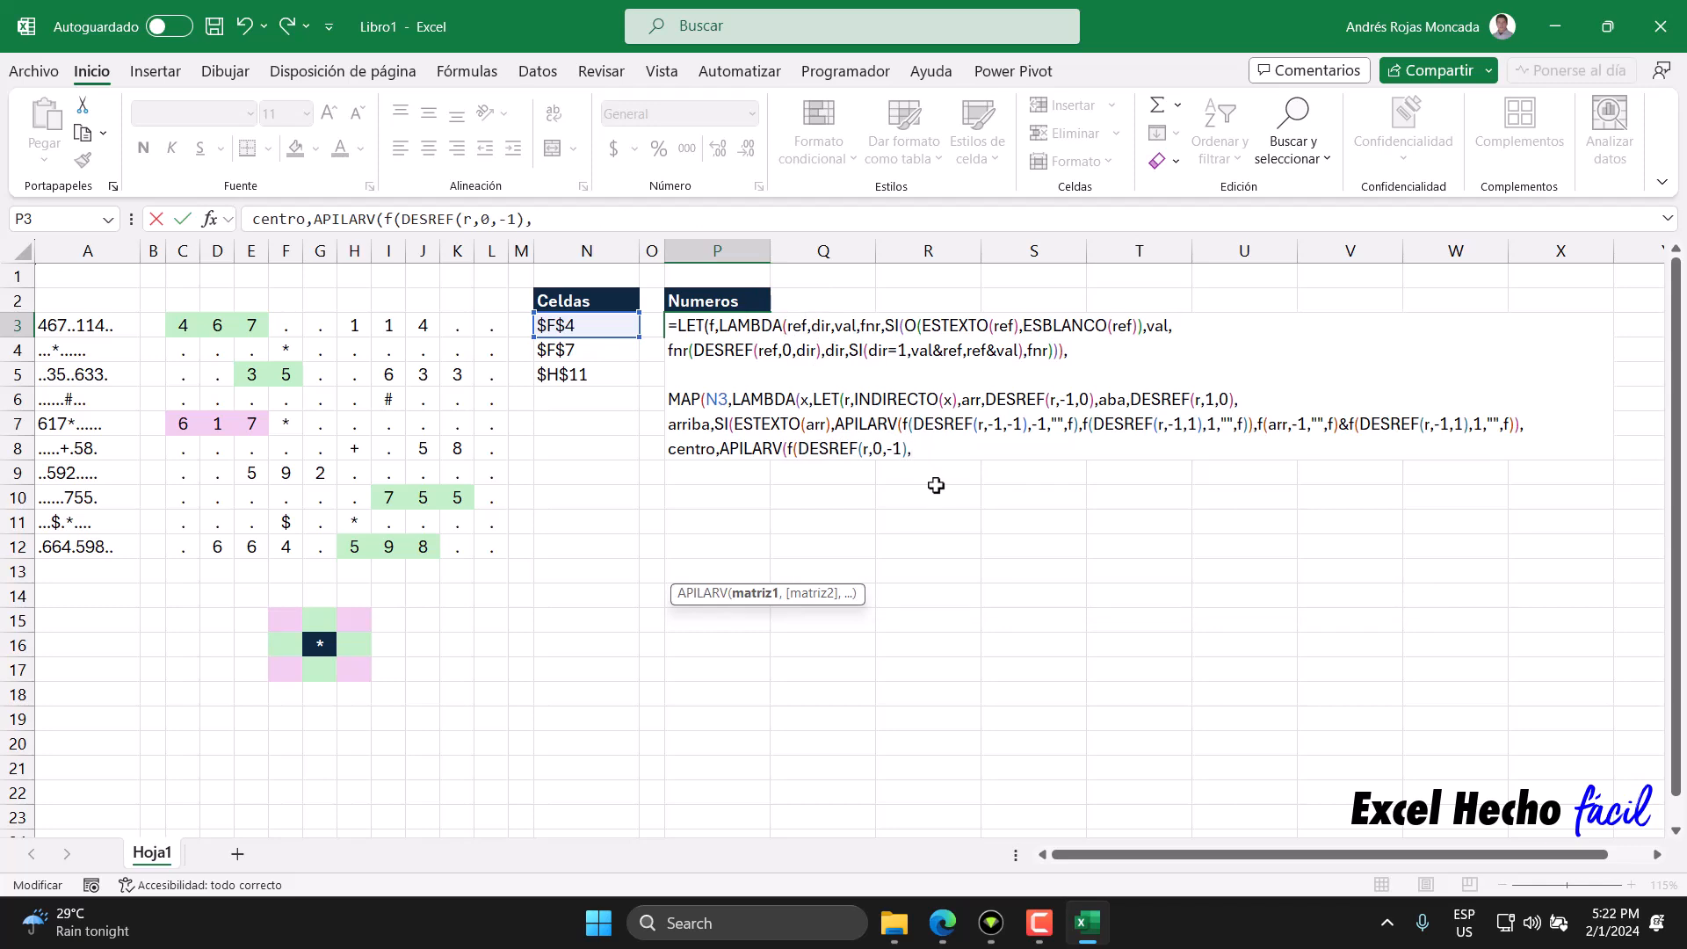
type(",-1,\"\",")
type("f)")
left_click(754, 593)
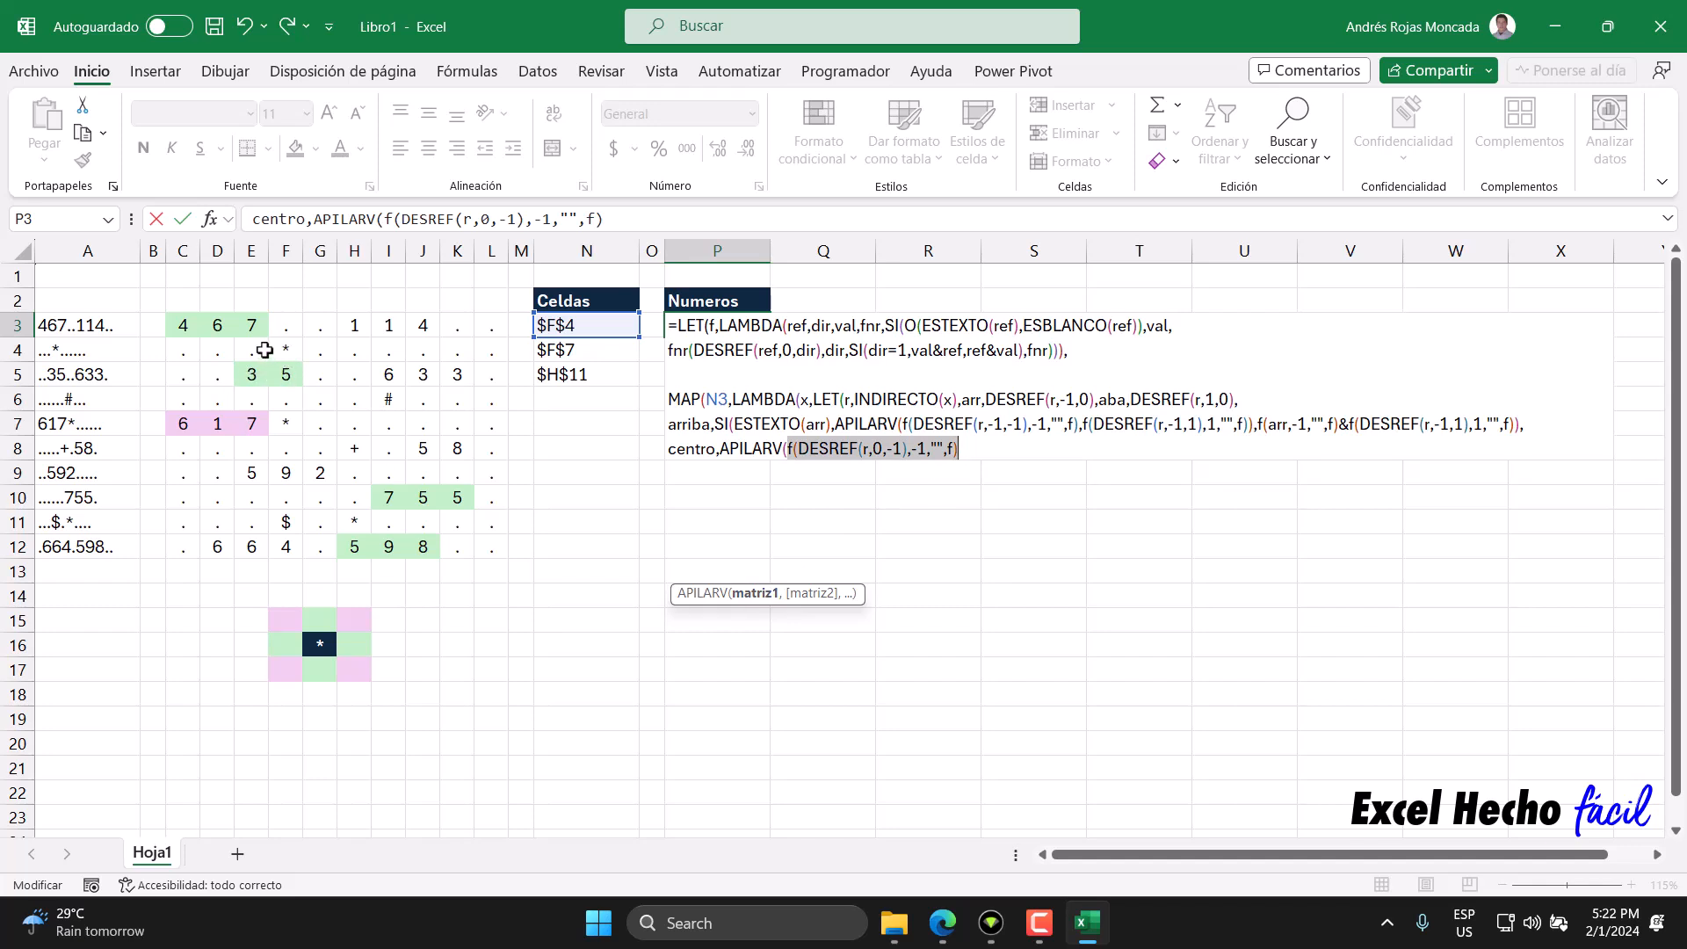
left_click(967, 452)
Begin the second array of centro's APILARV with an f call on DESREF(r,0,1).
type(",")
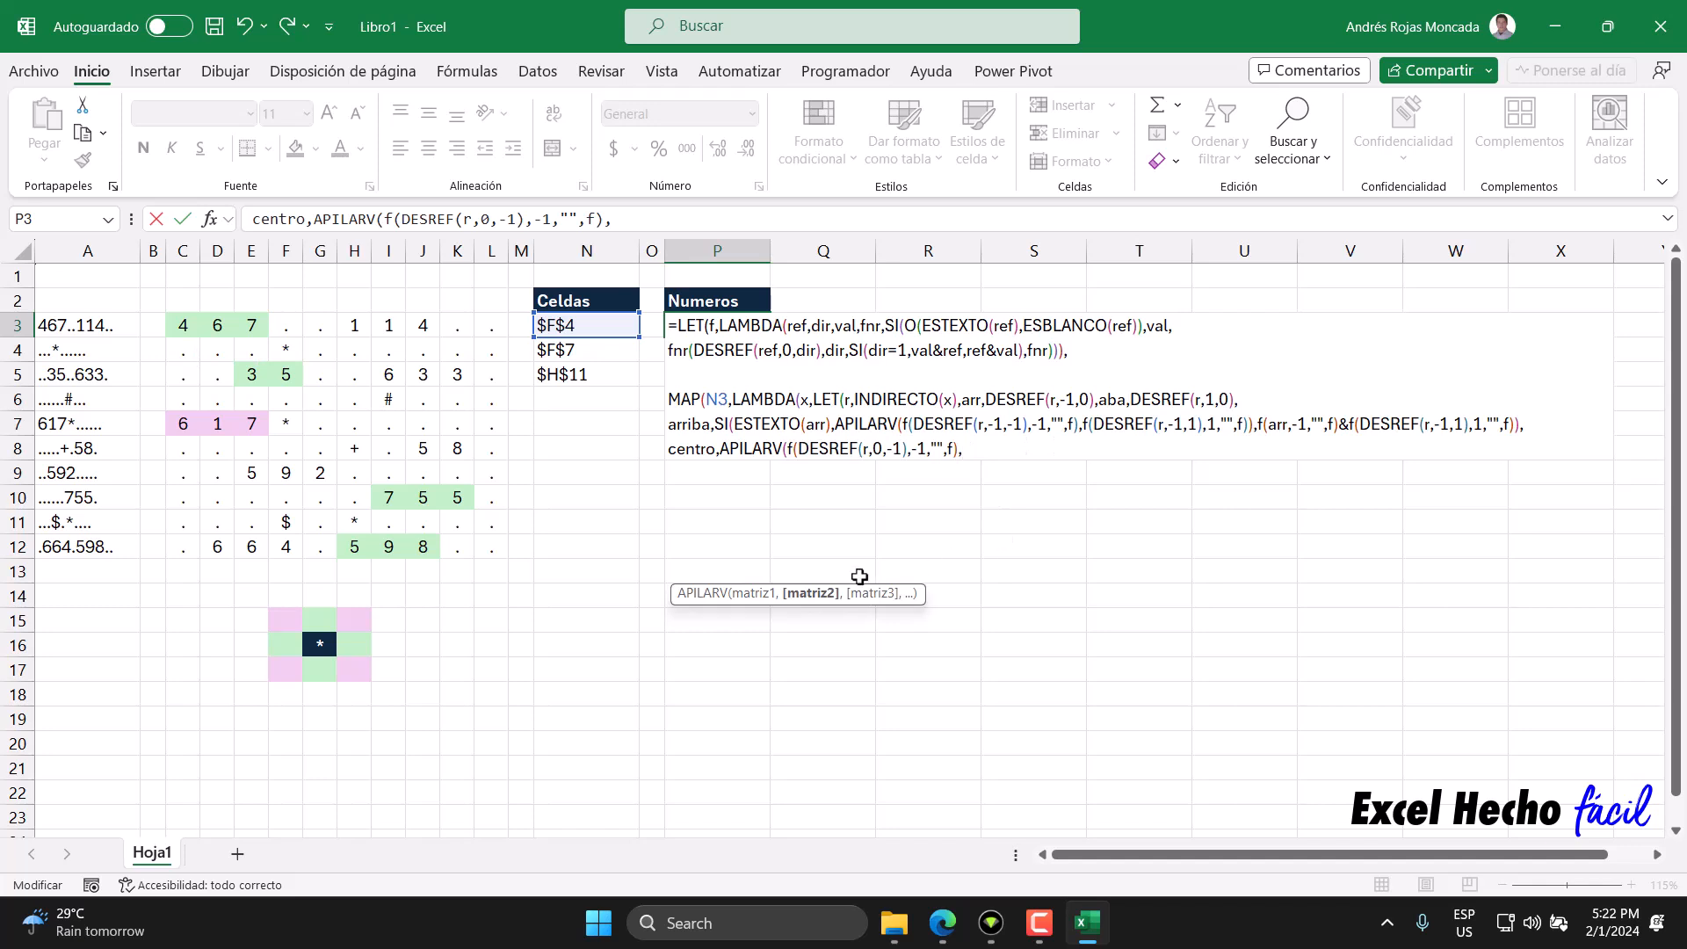
type("f(DESREF(")
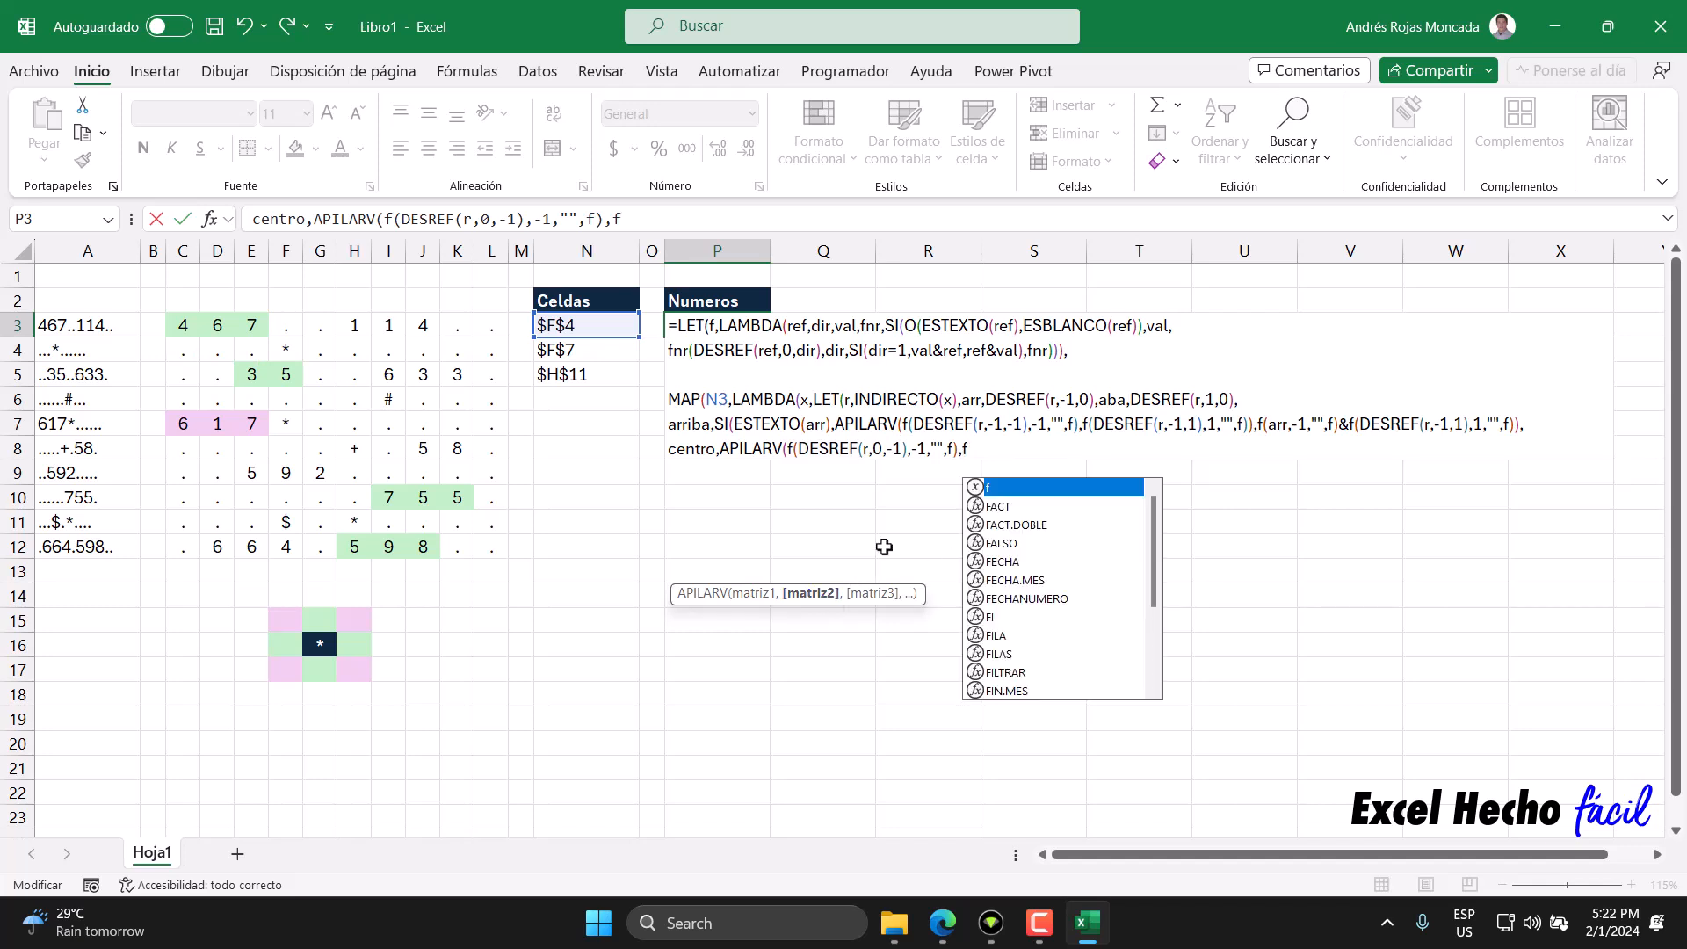
type("r,")
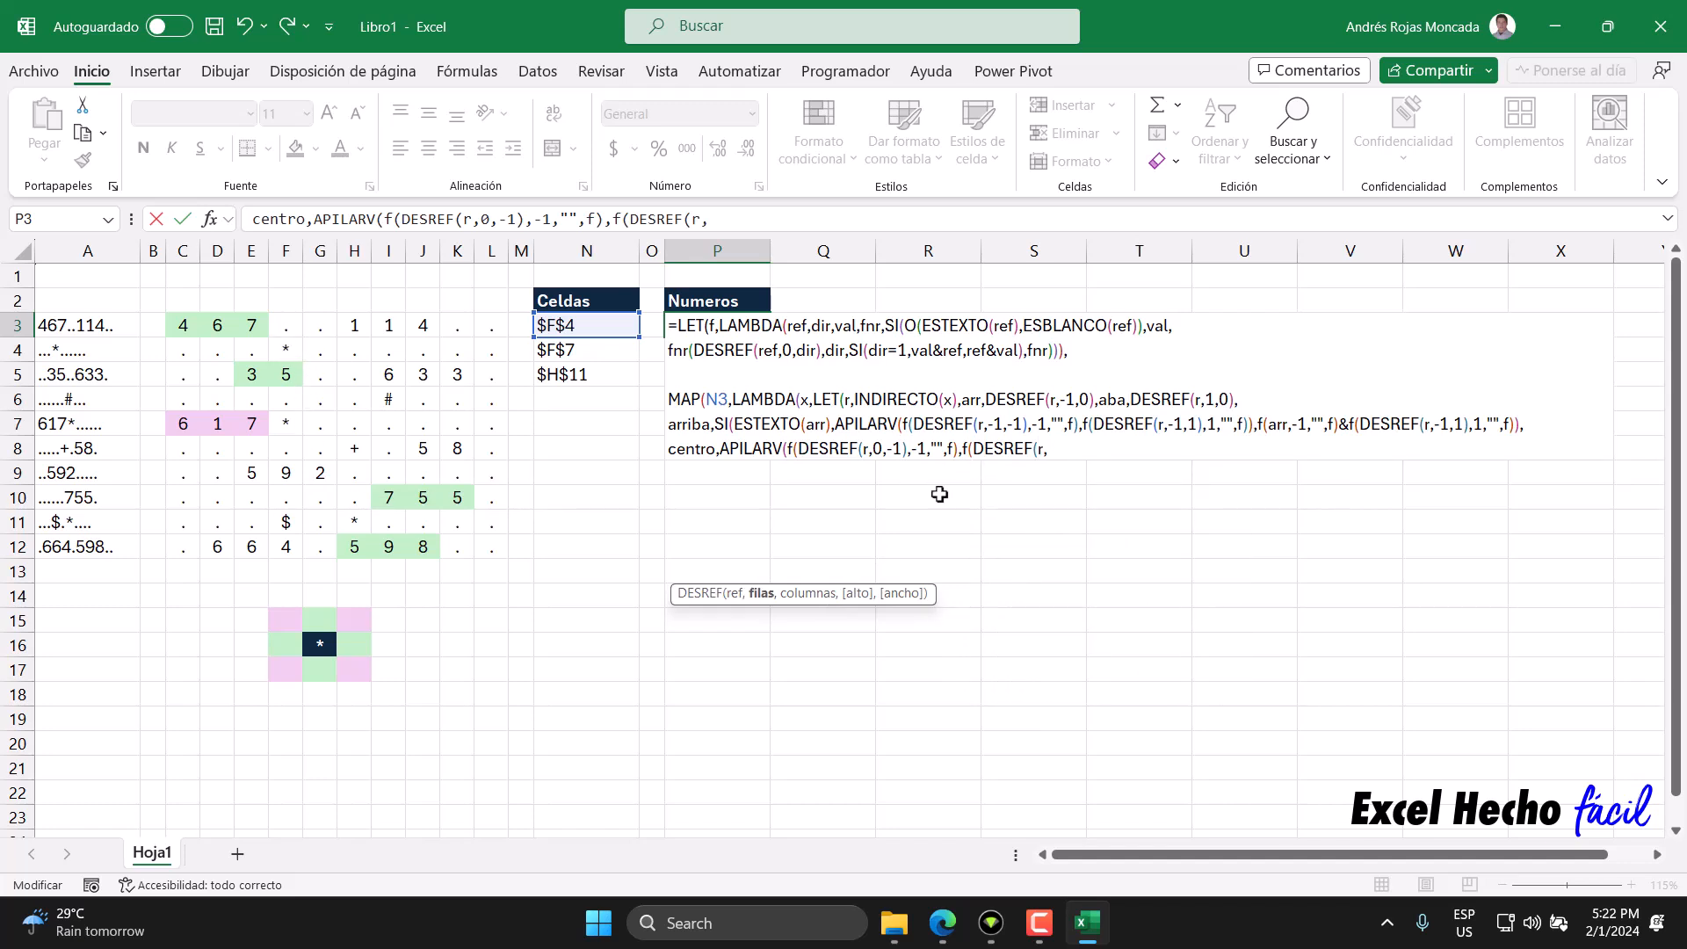
type("0,1")
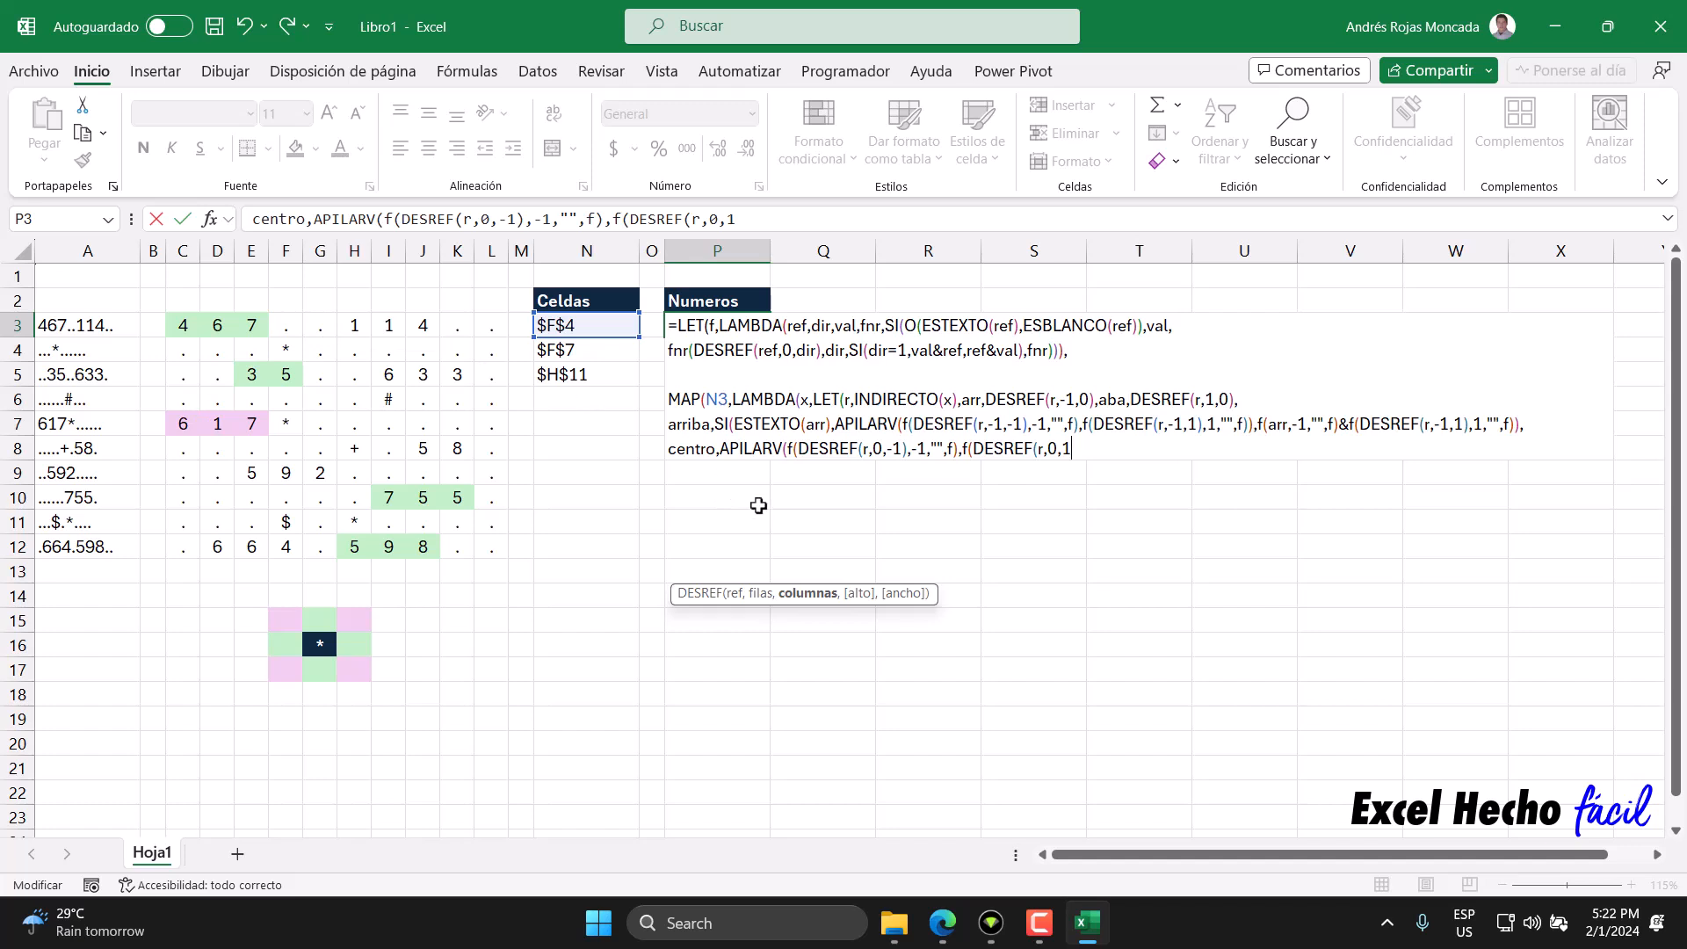
type(")")
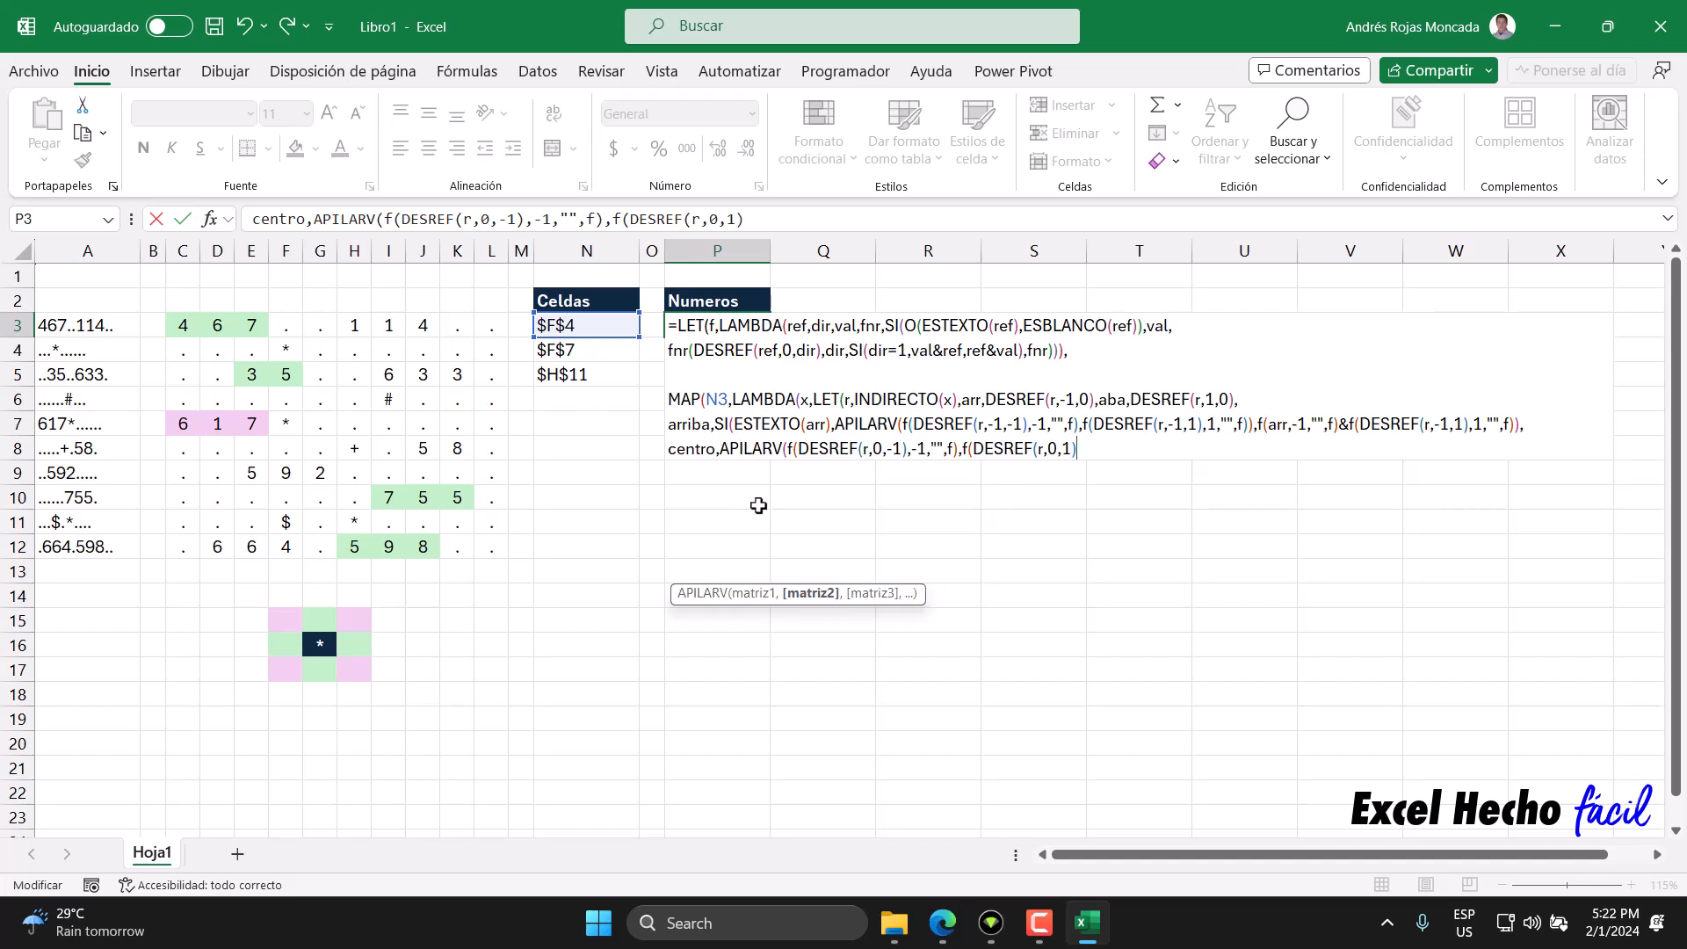
Complete centro's second f call with direction 1, empty text "" and f, closing APILARV and ending the definition with a comma and line break.
type(",1,\"\",f")
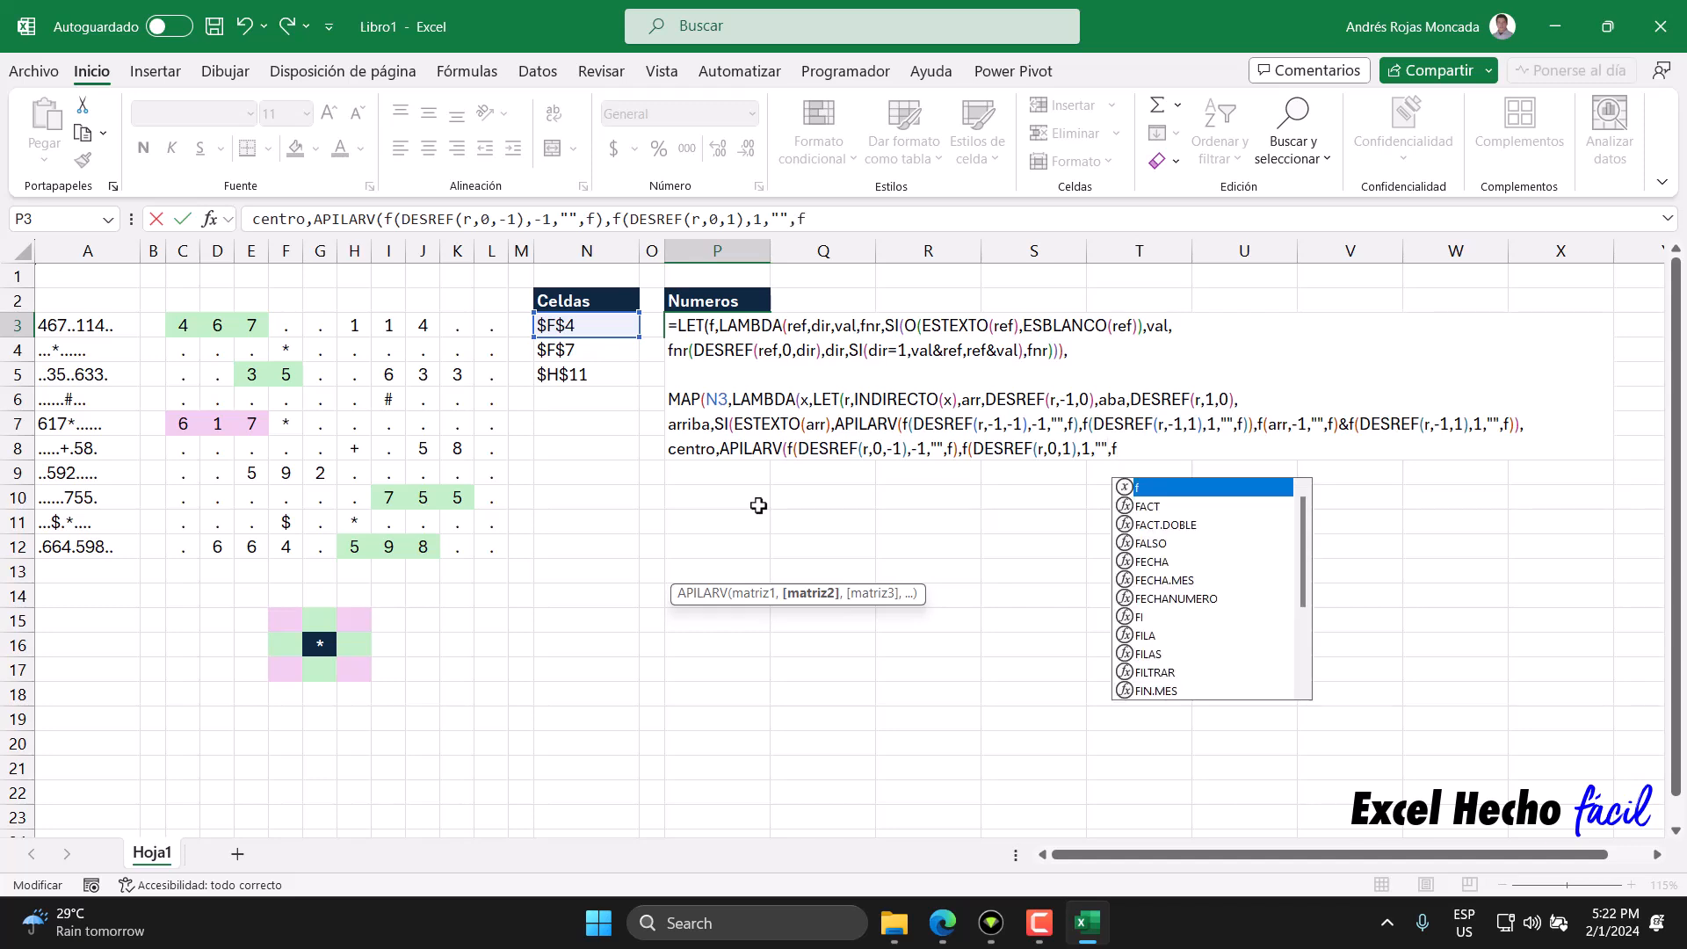
type("))")
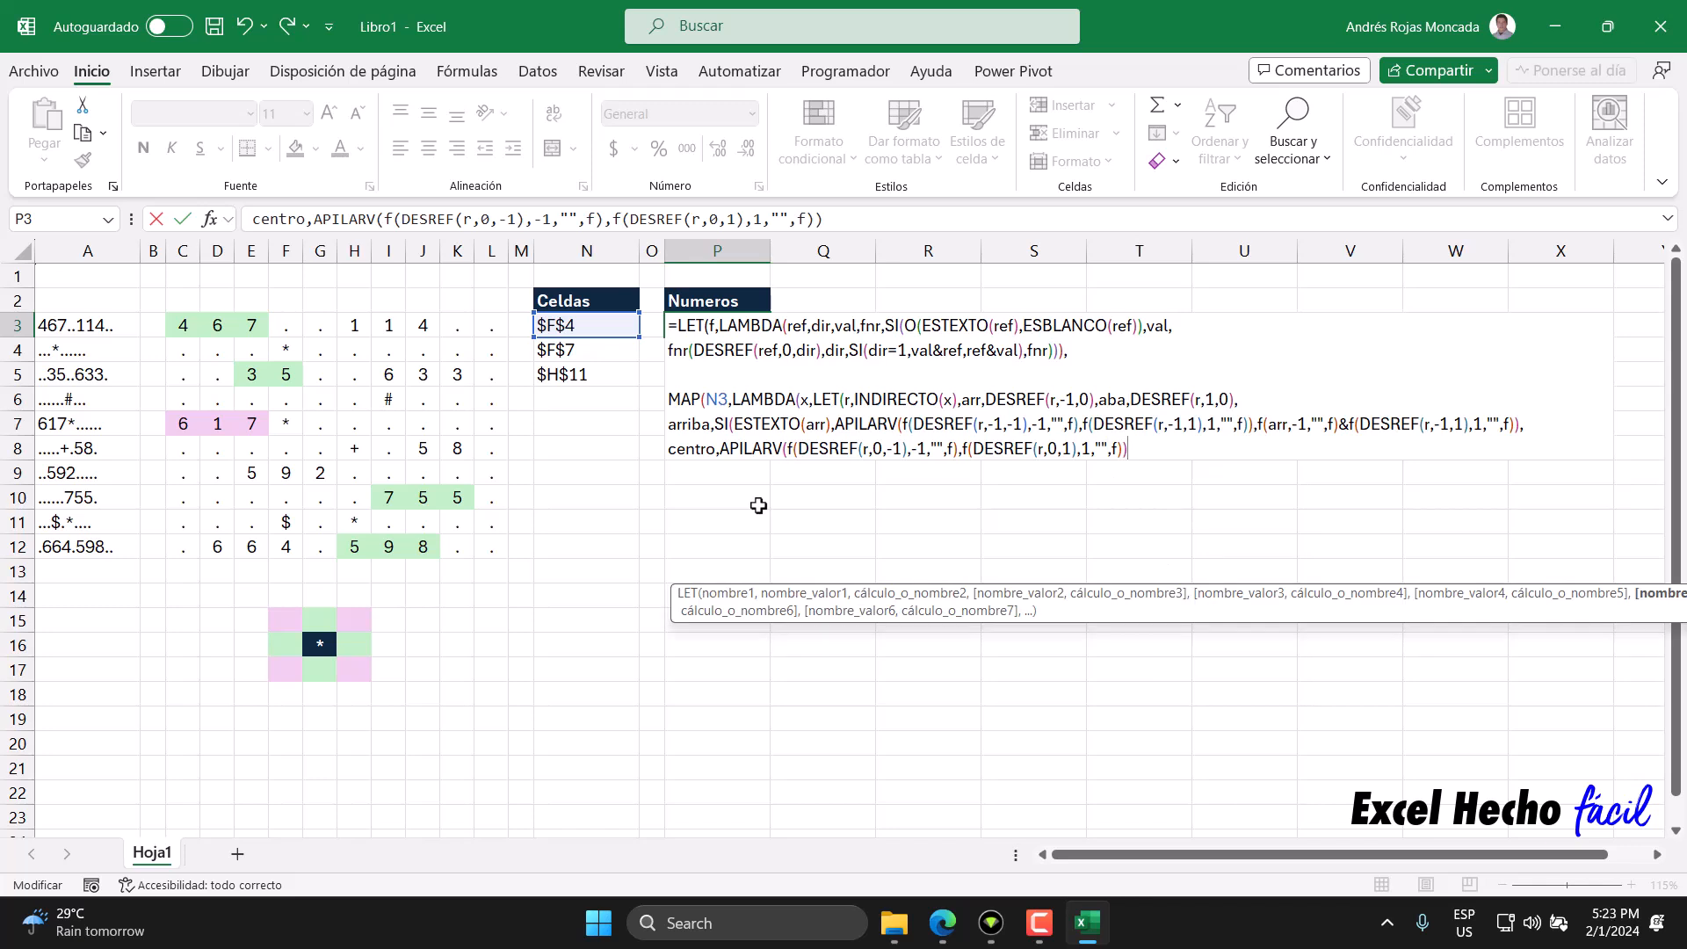
type(",")
key("alt+Return")
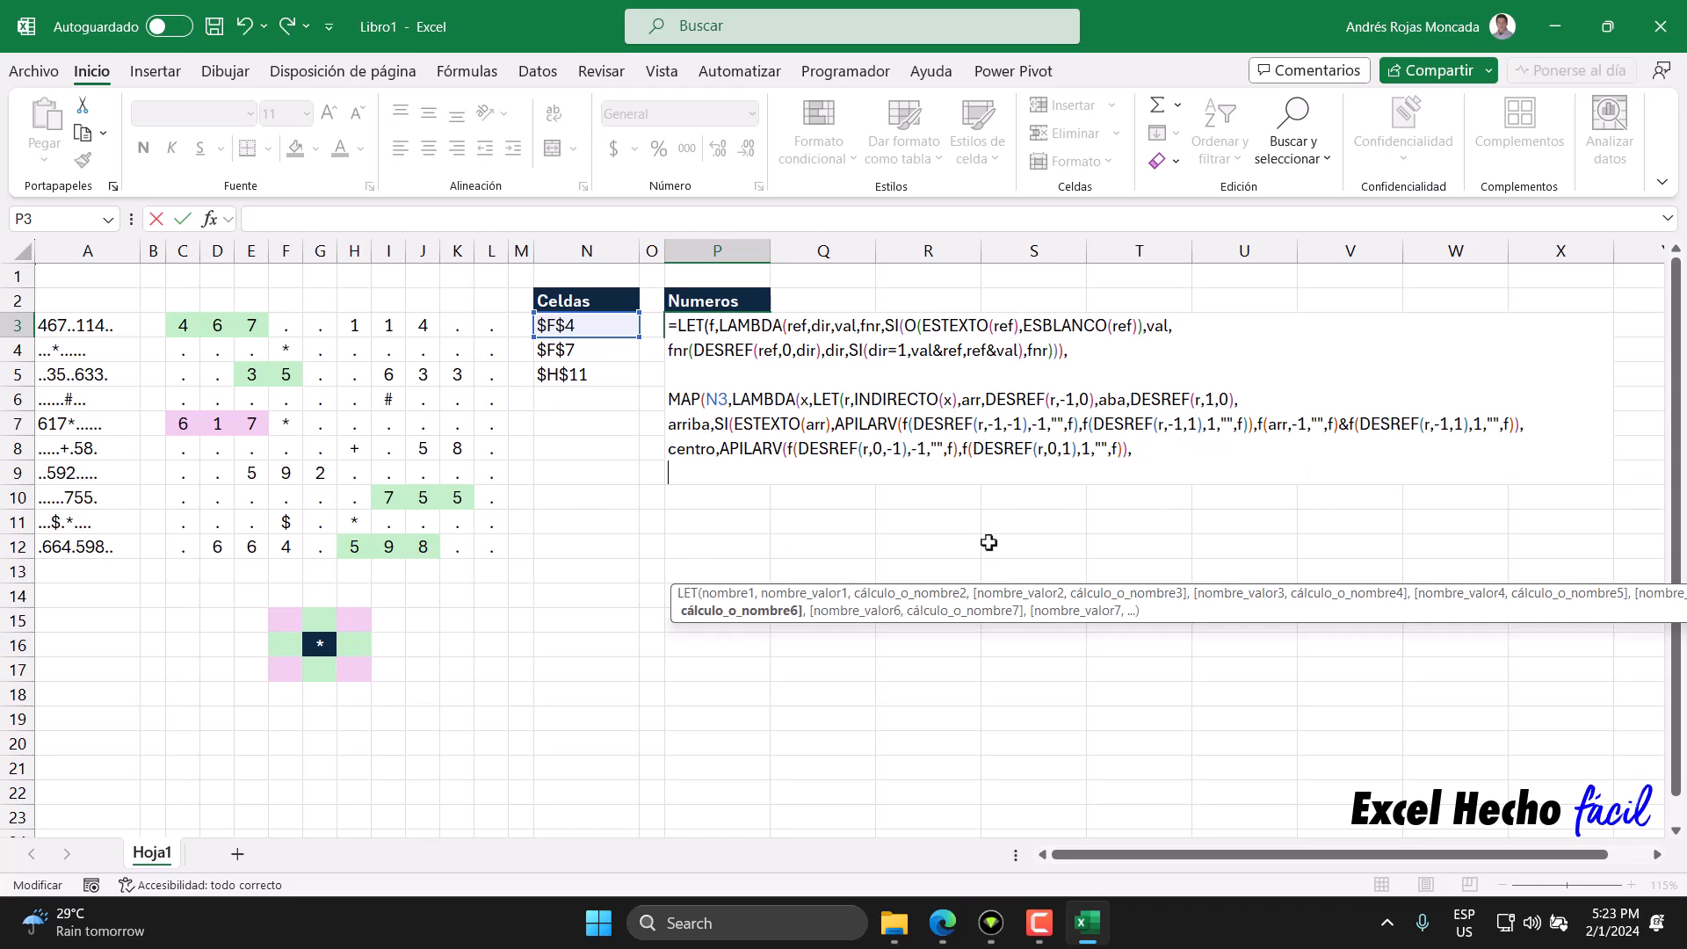
Add a LET variable named abajo and start its value with an SI whose logical test is ESTEXTO(aba).
type("aba")
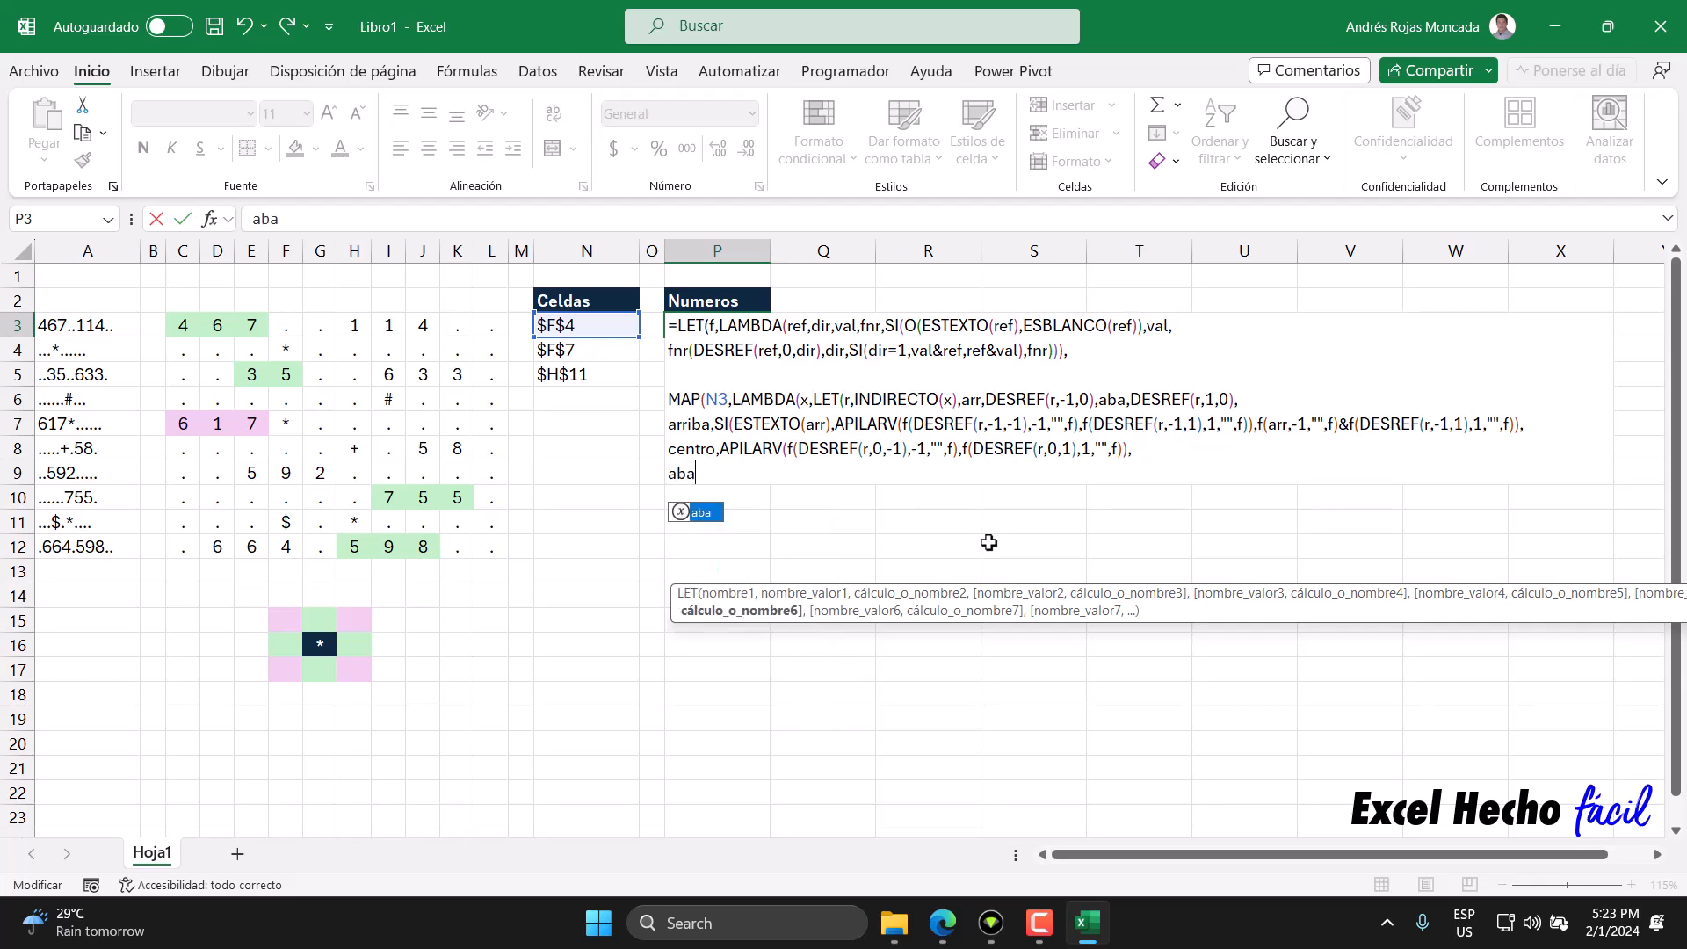
type("jo,")
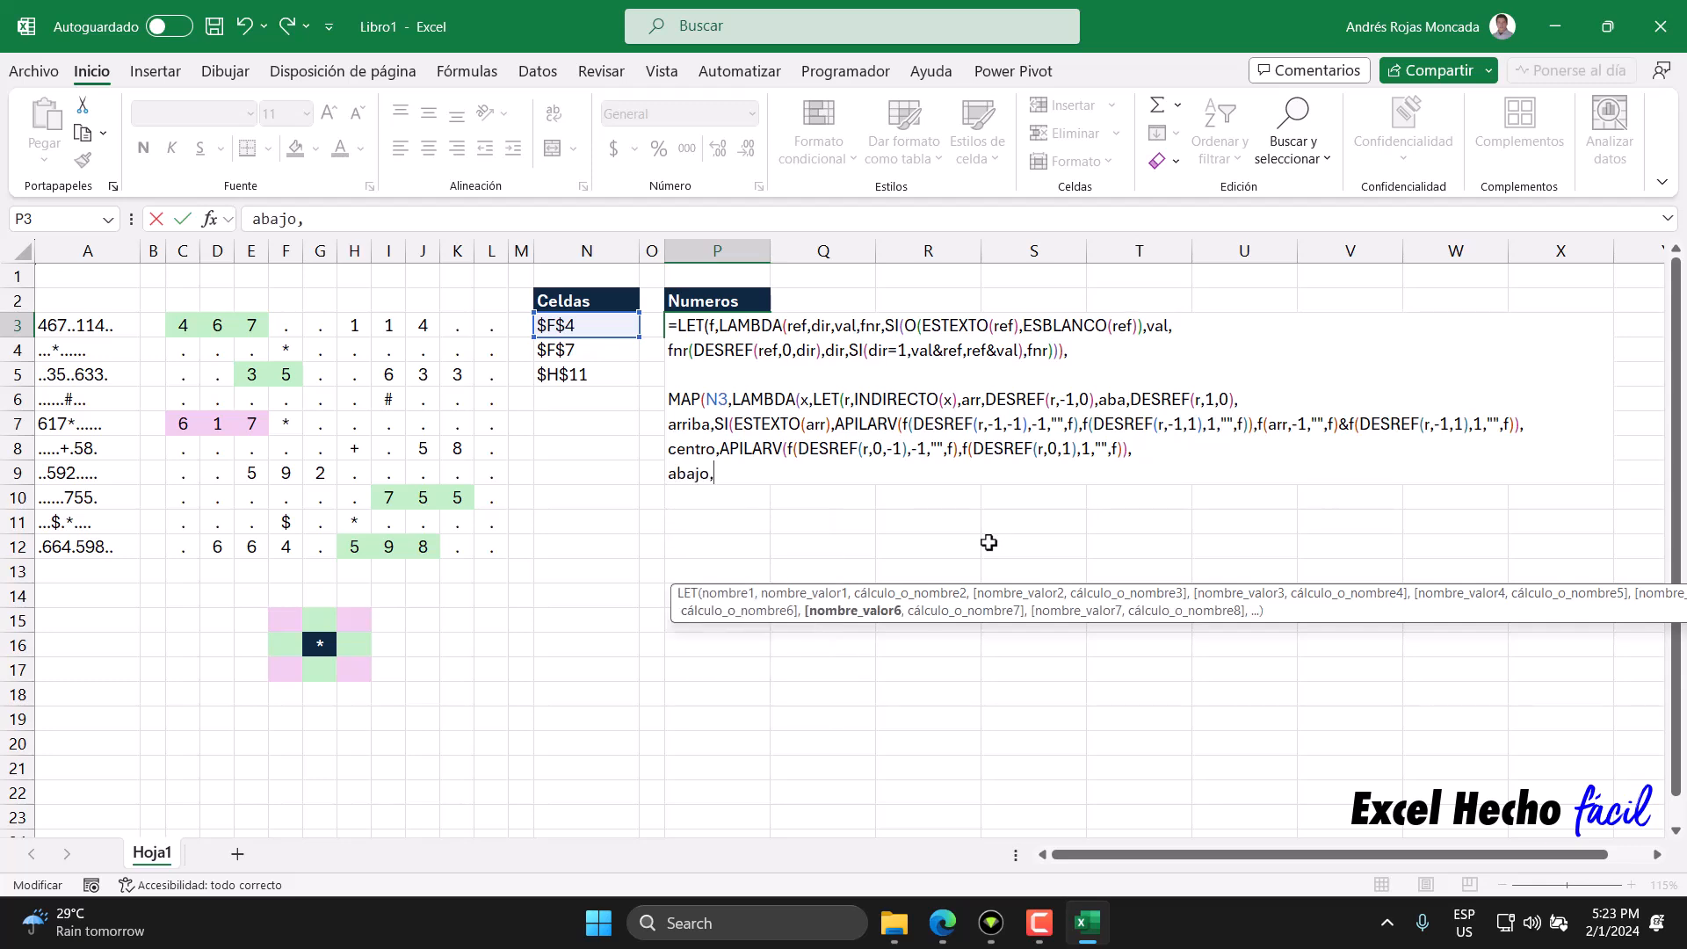
type("SI(")
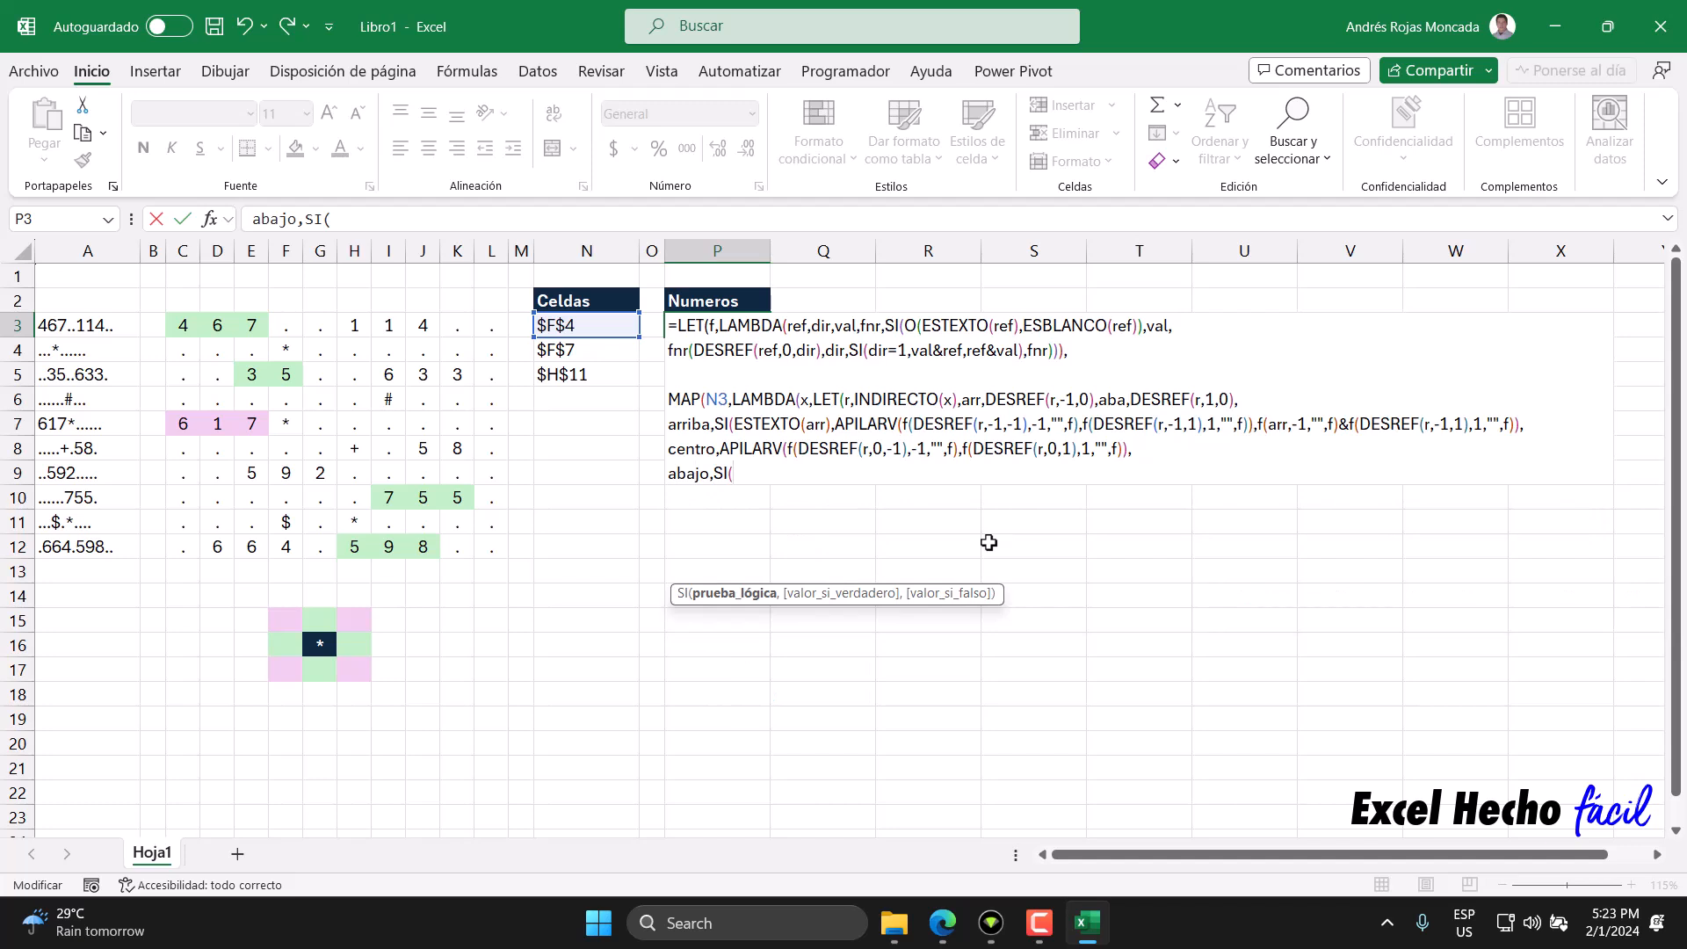
type("ESTEXTO(")
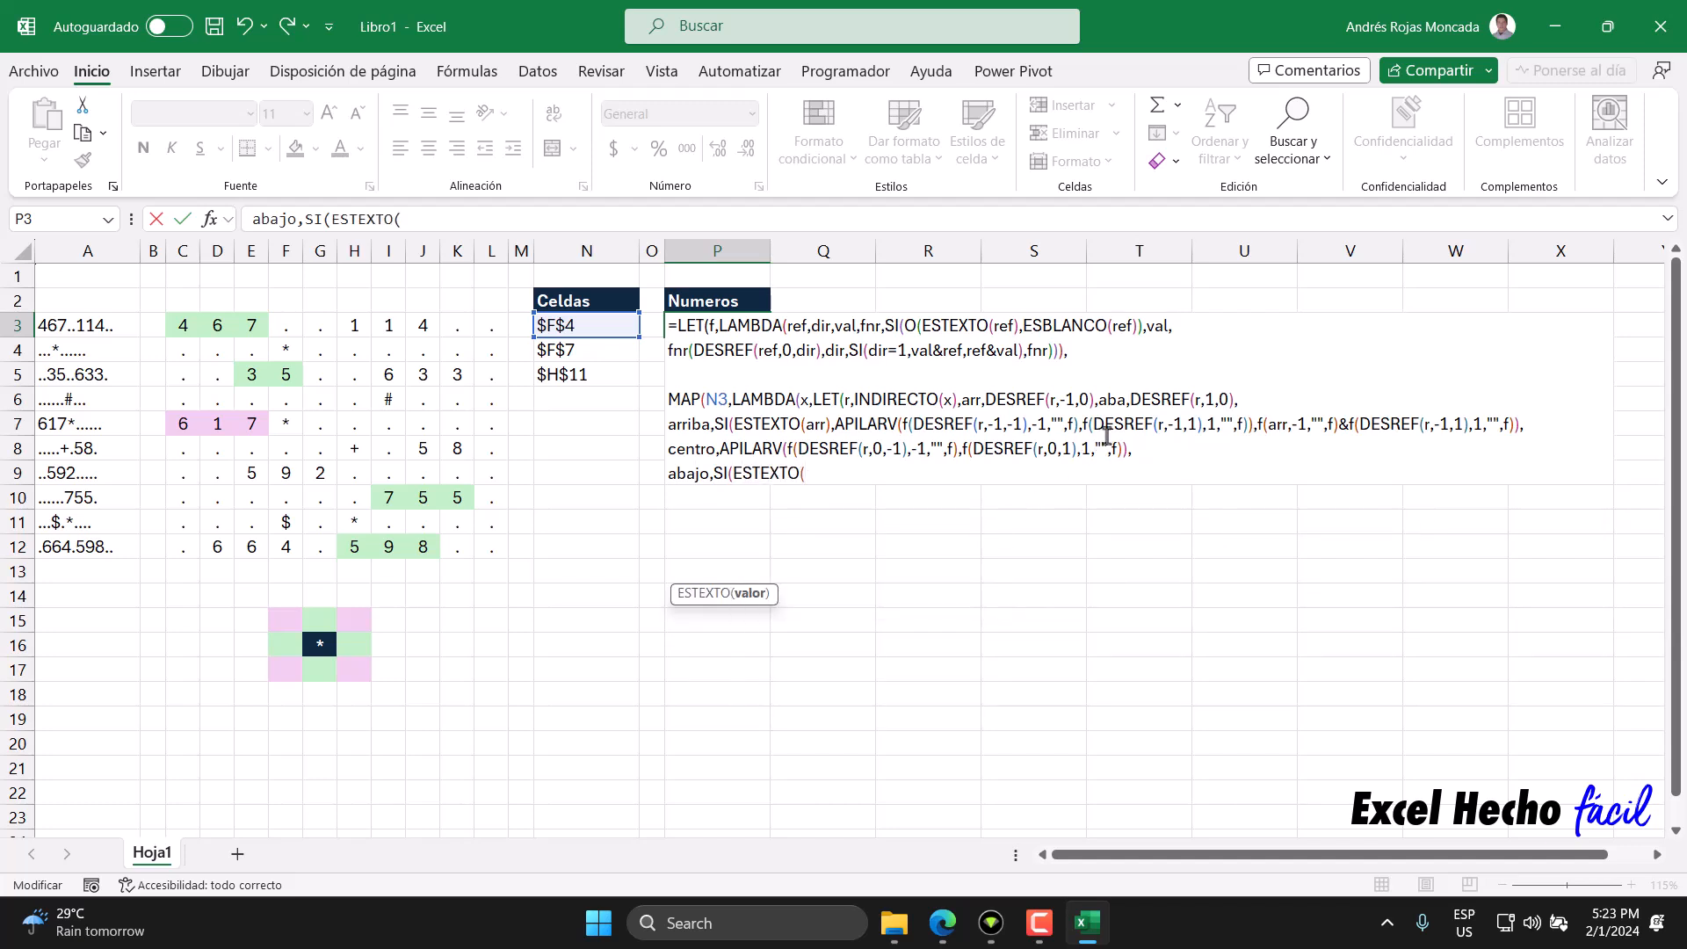
left_click_drag(1126, 400, 1098, 401)
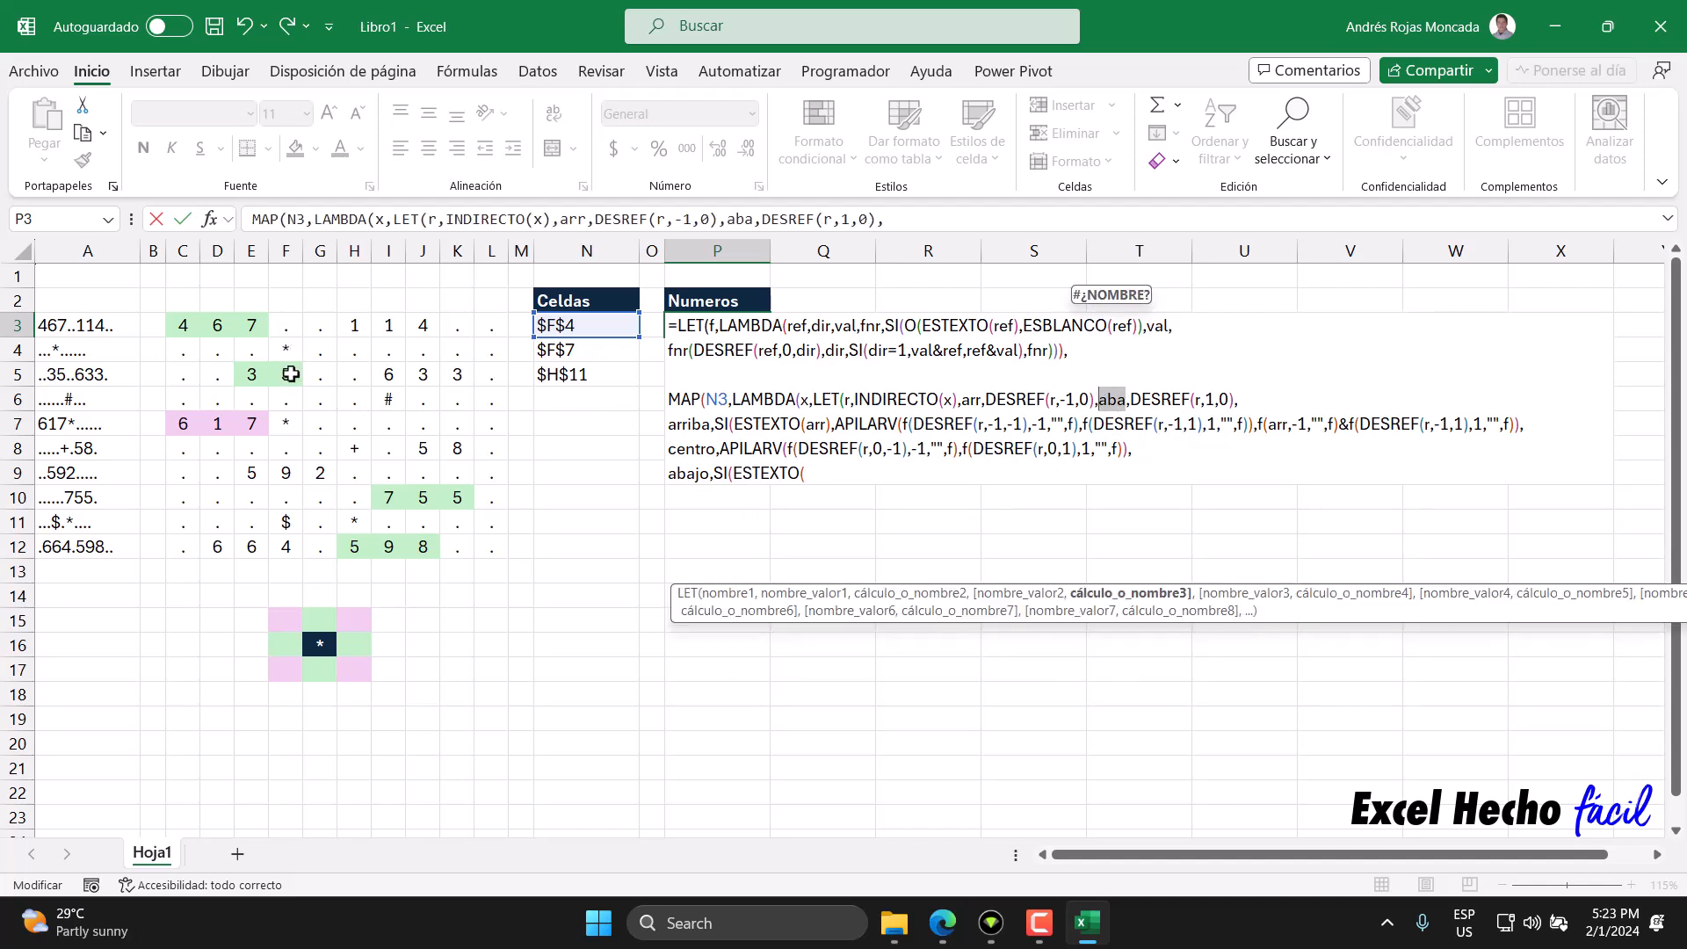
left_click(824, 475)
type("ab")
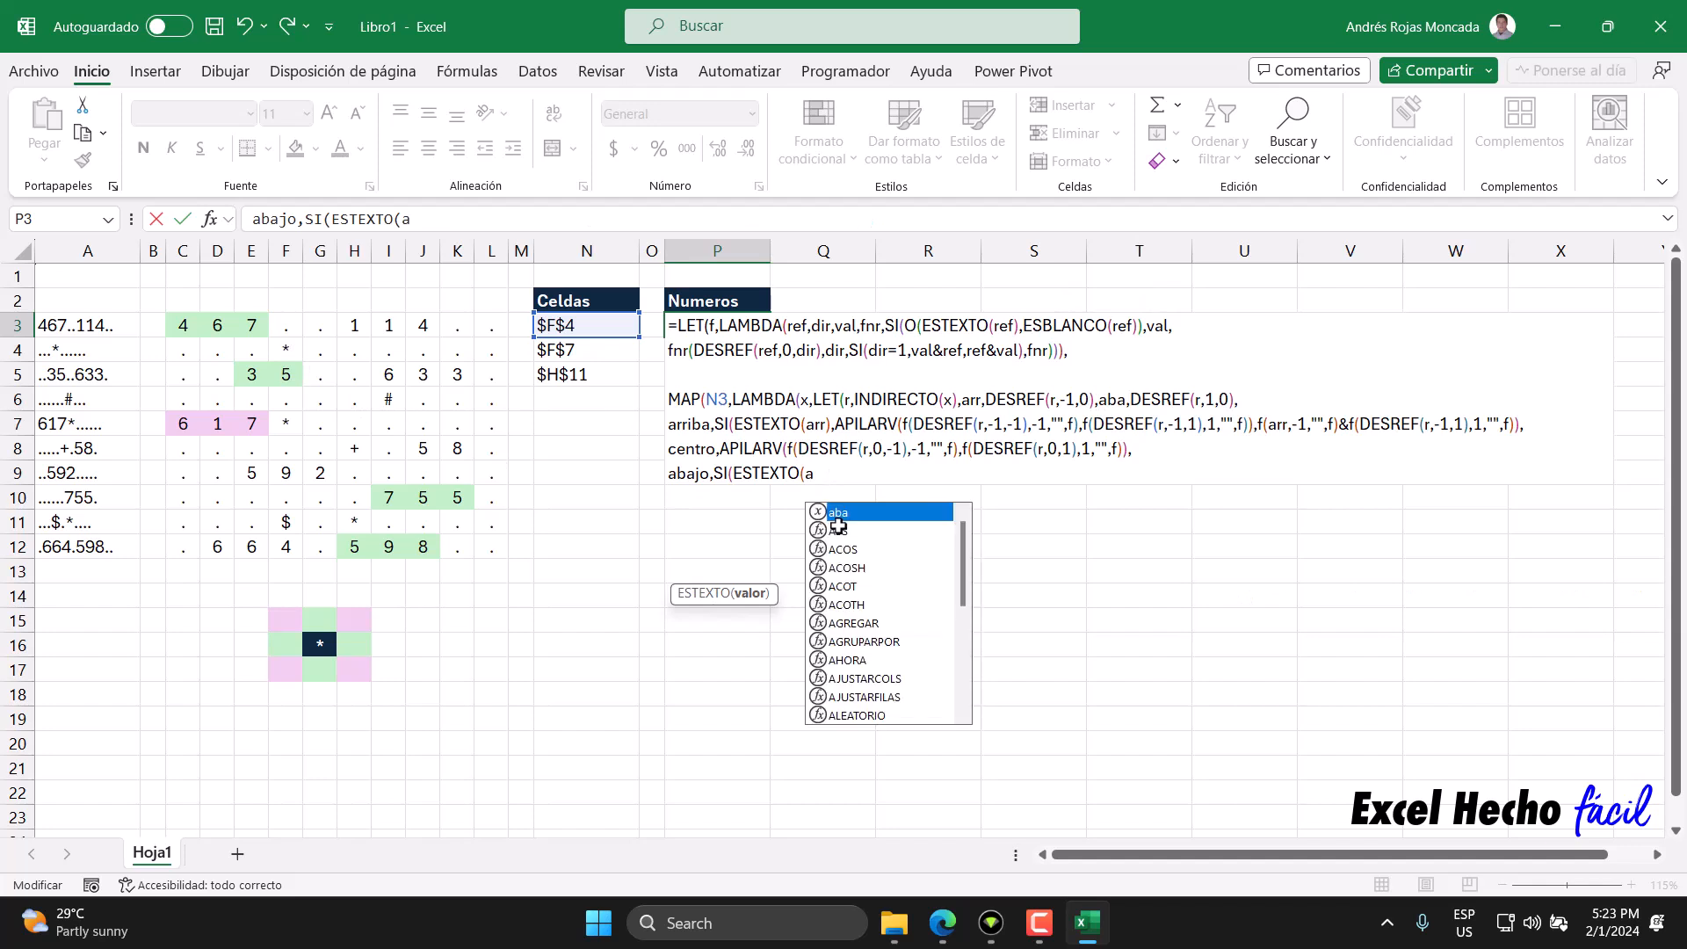
key("Escape")
type("a),")
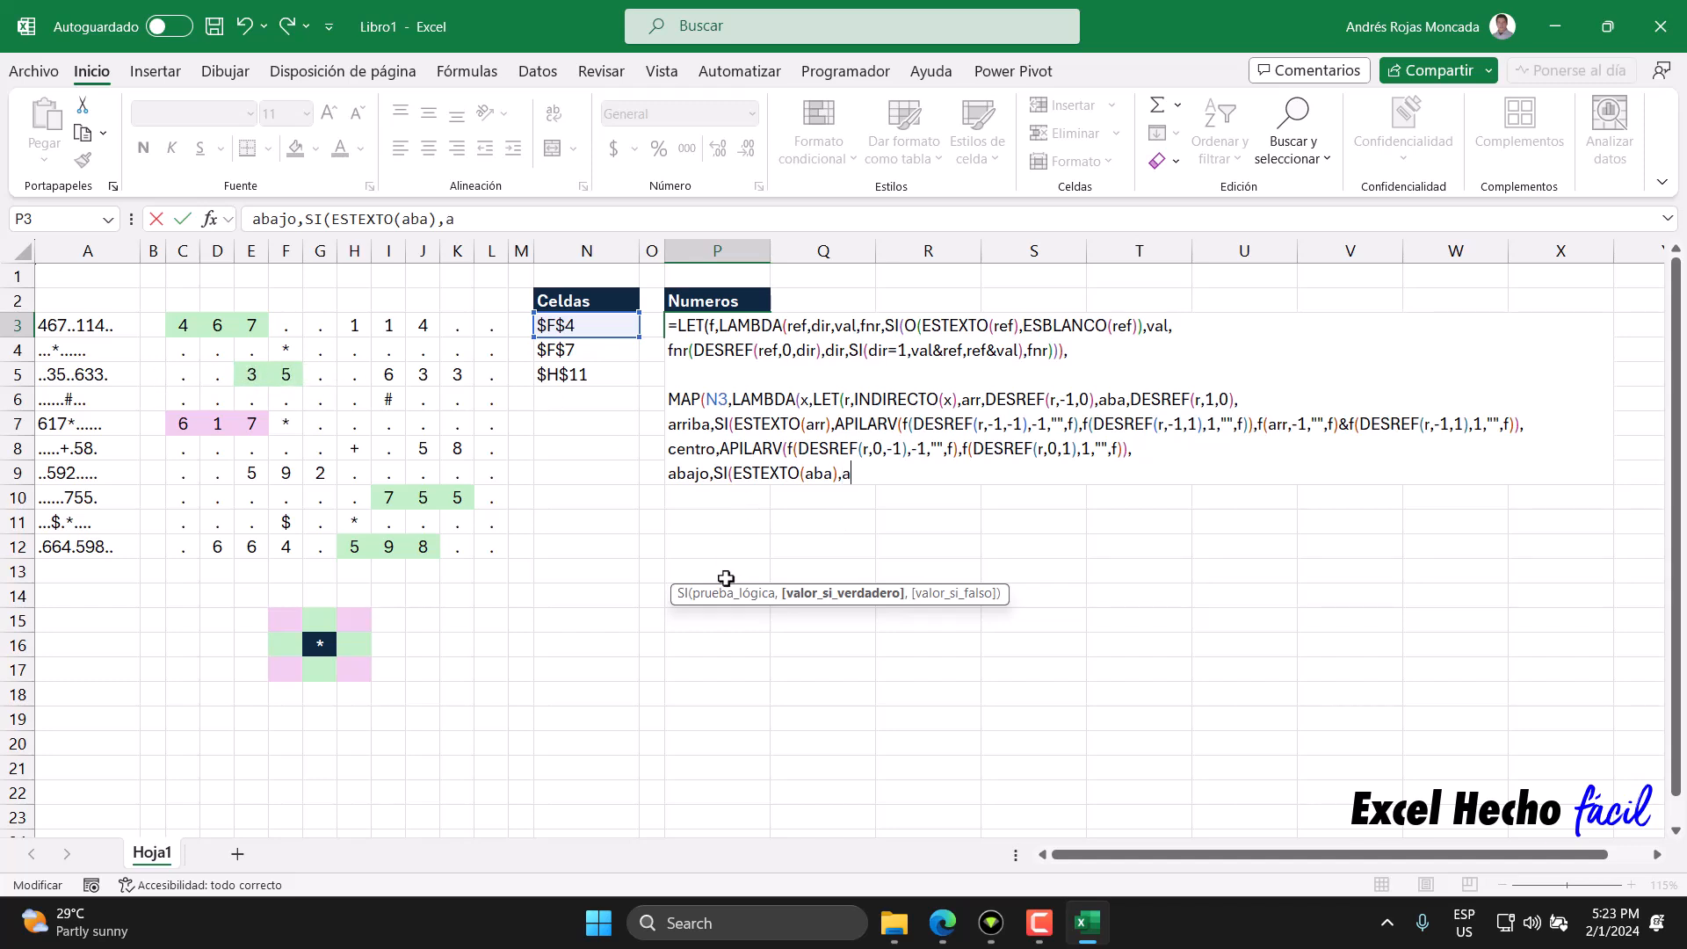
Start abajo's true result with APILARV, opening its first array with an f call on DESREF(r,1,-1).
type("api")
key("Down")
key("Tab")
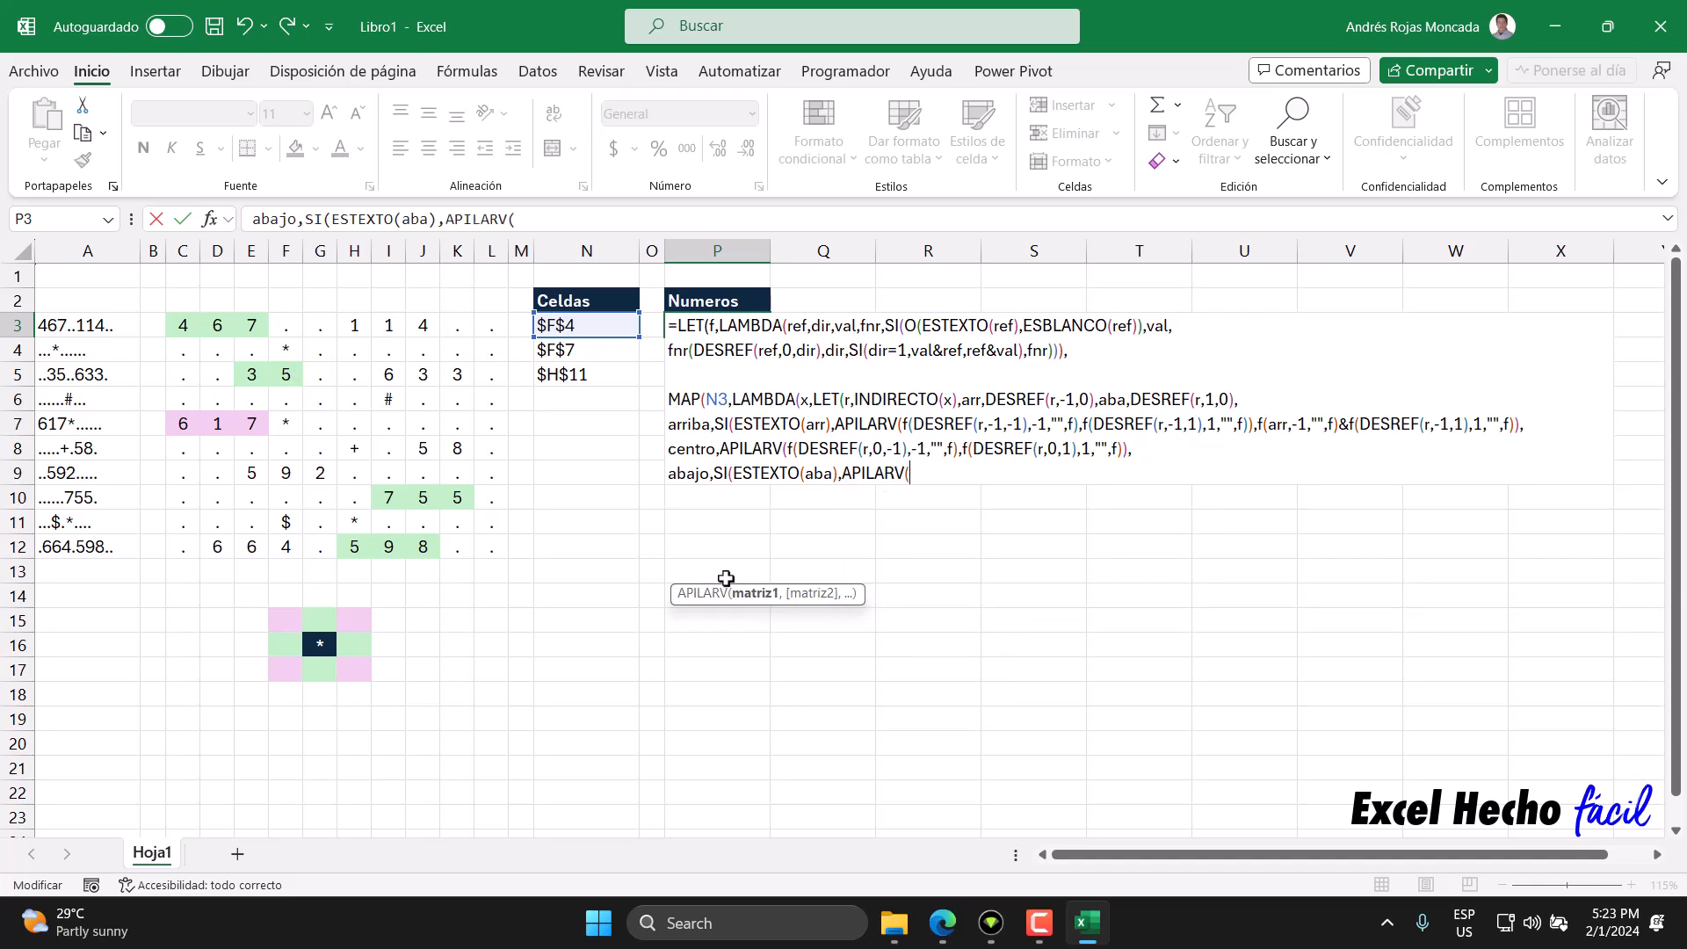
type("f(desre")
key("Tab")
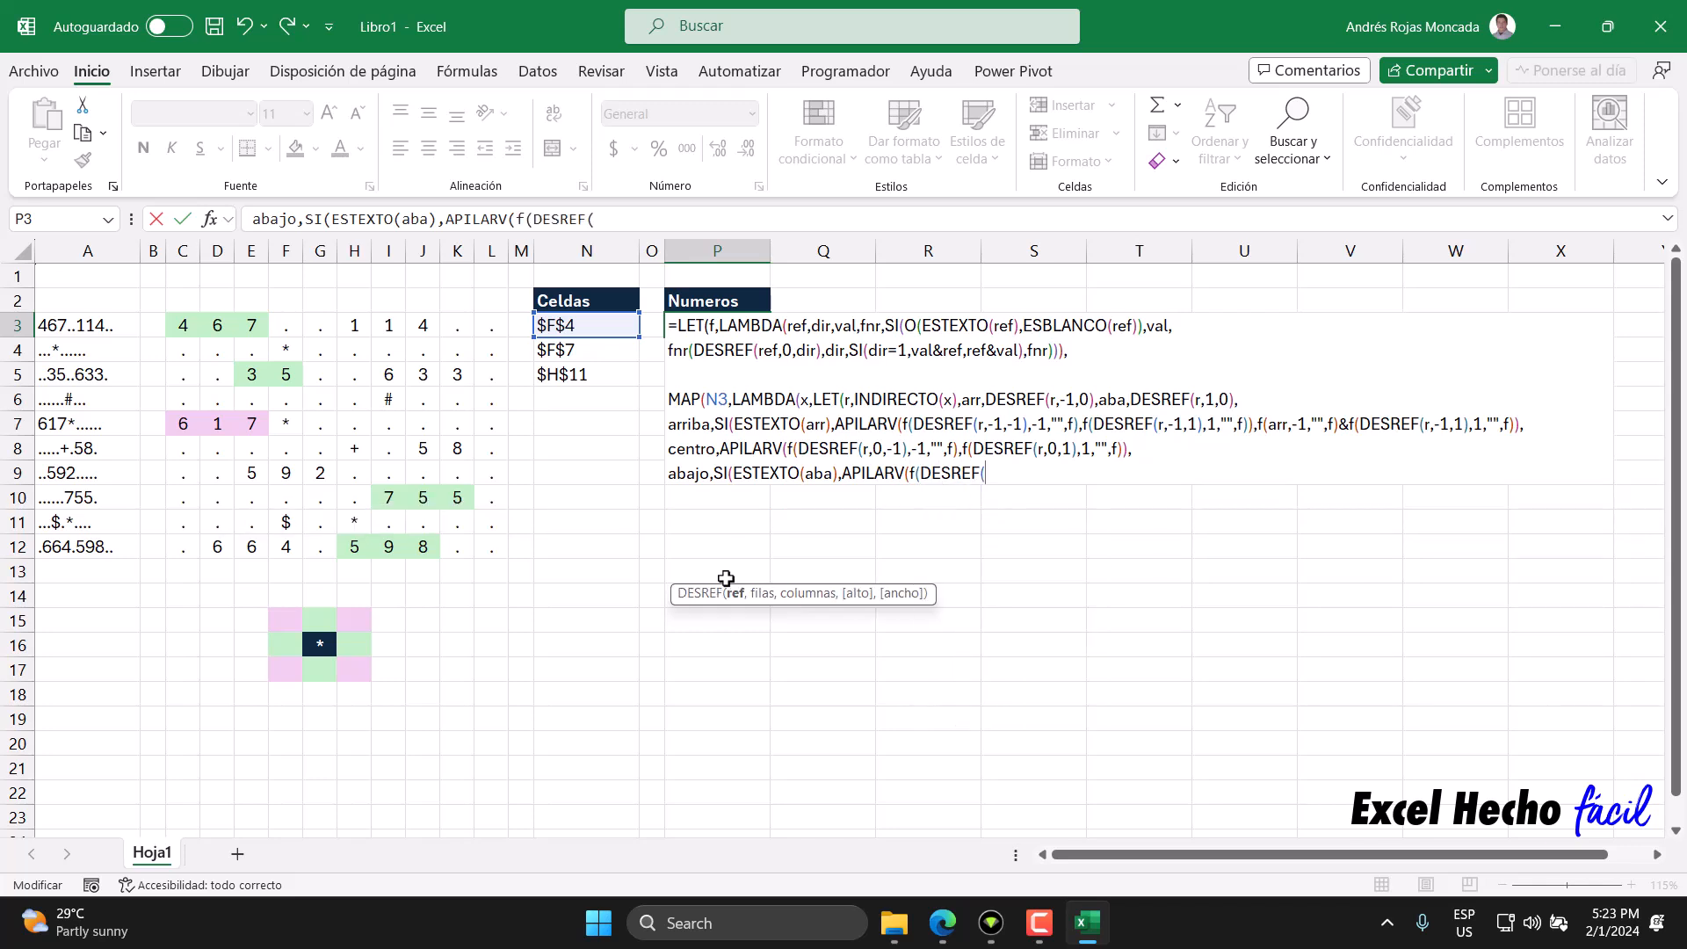
type("r,")
type("1")
type(",-")
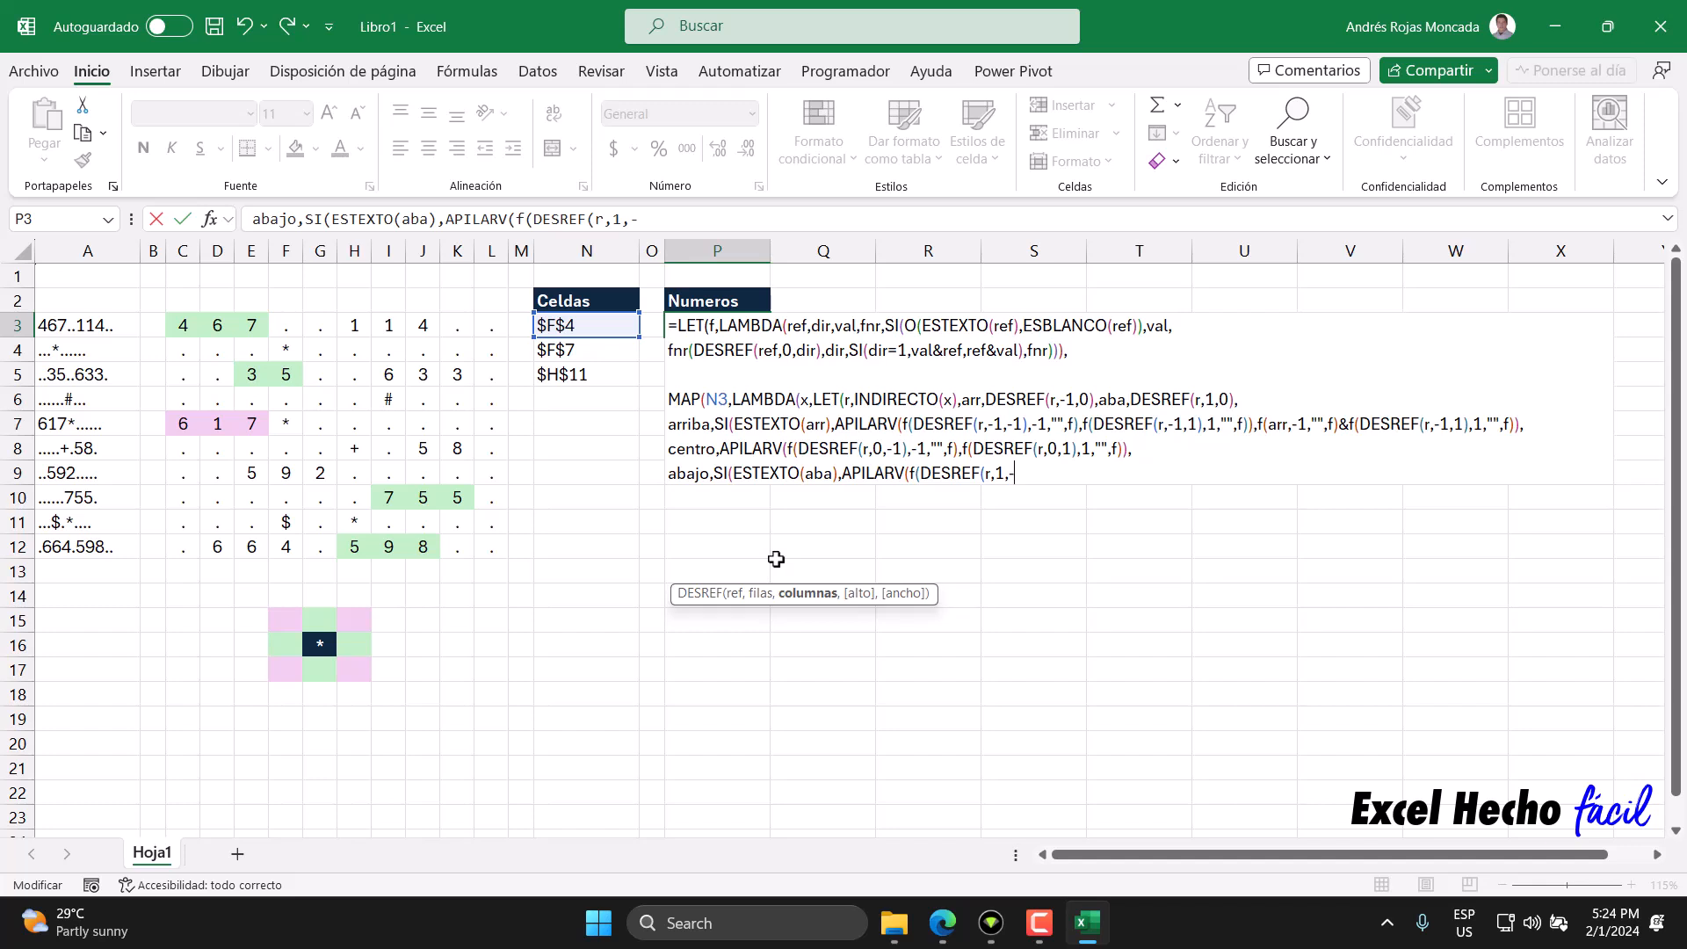
type("1)")
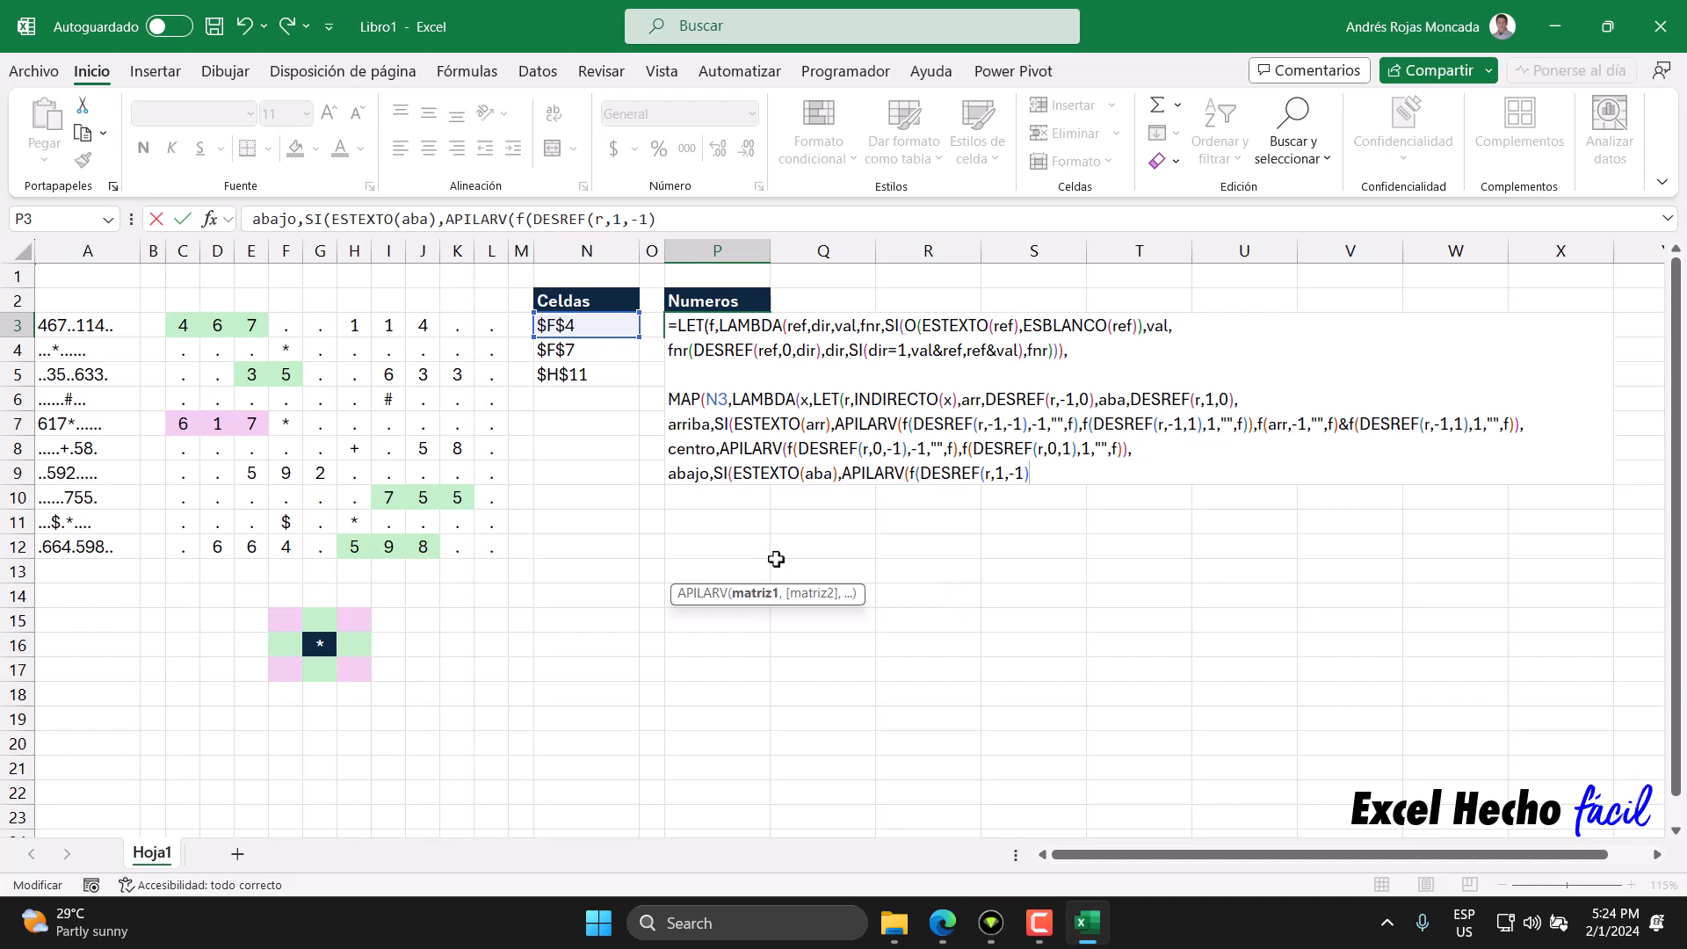
Match DESREF(r,1,-1) to the ref parameter and complete abajo's first f call with direction -1, empty text "" and f.
left_click_drag(920, 472, 1016, 470)
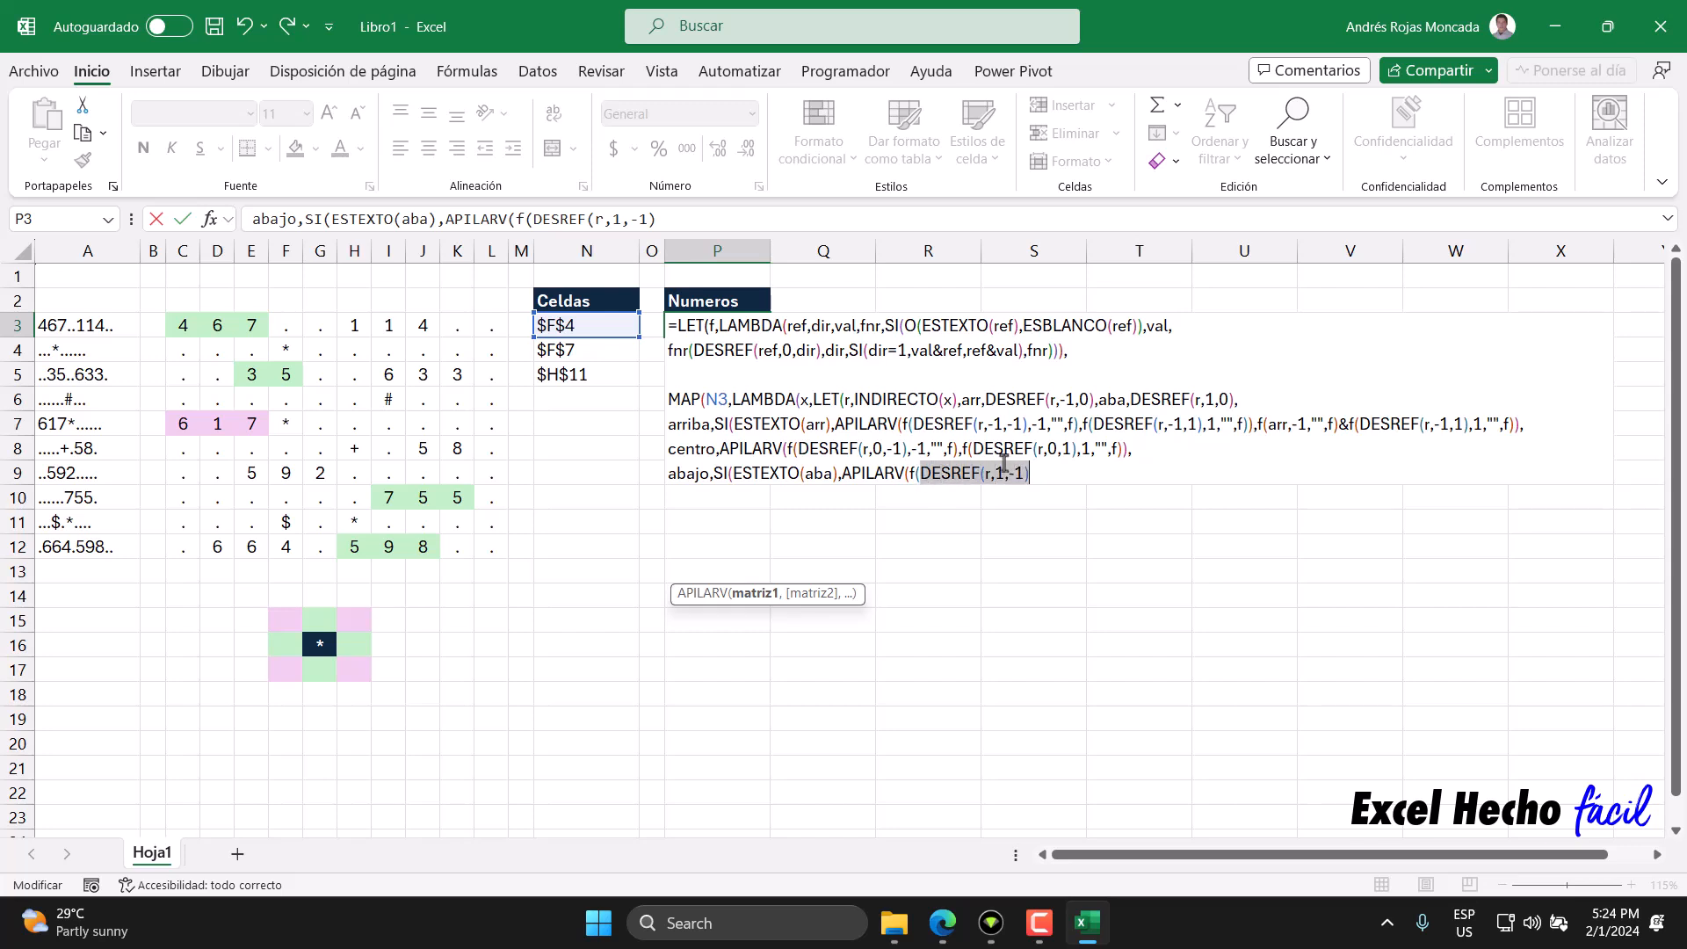
left_click_drag(807, 325, 786, 325)
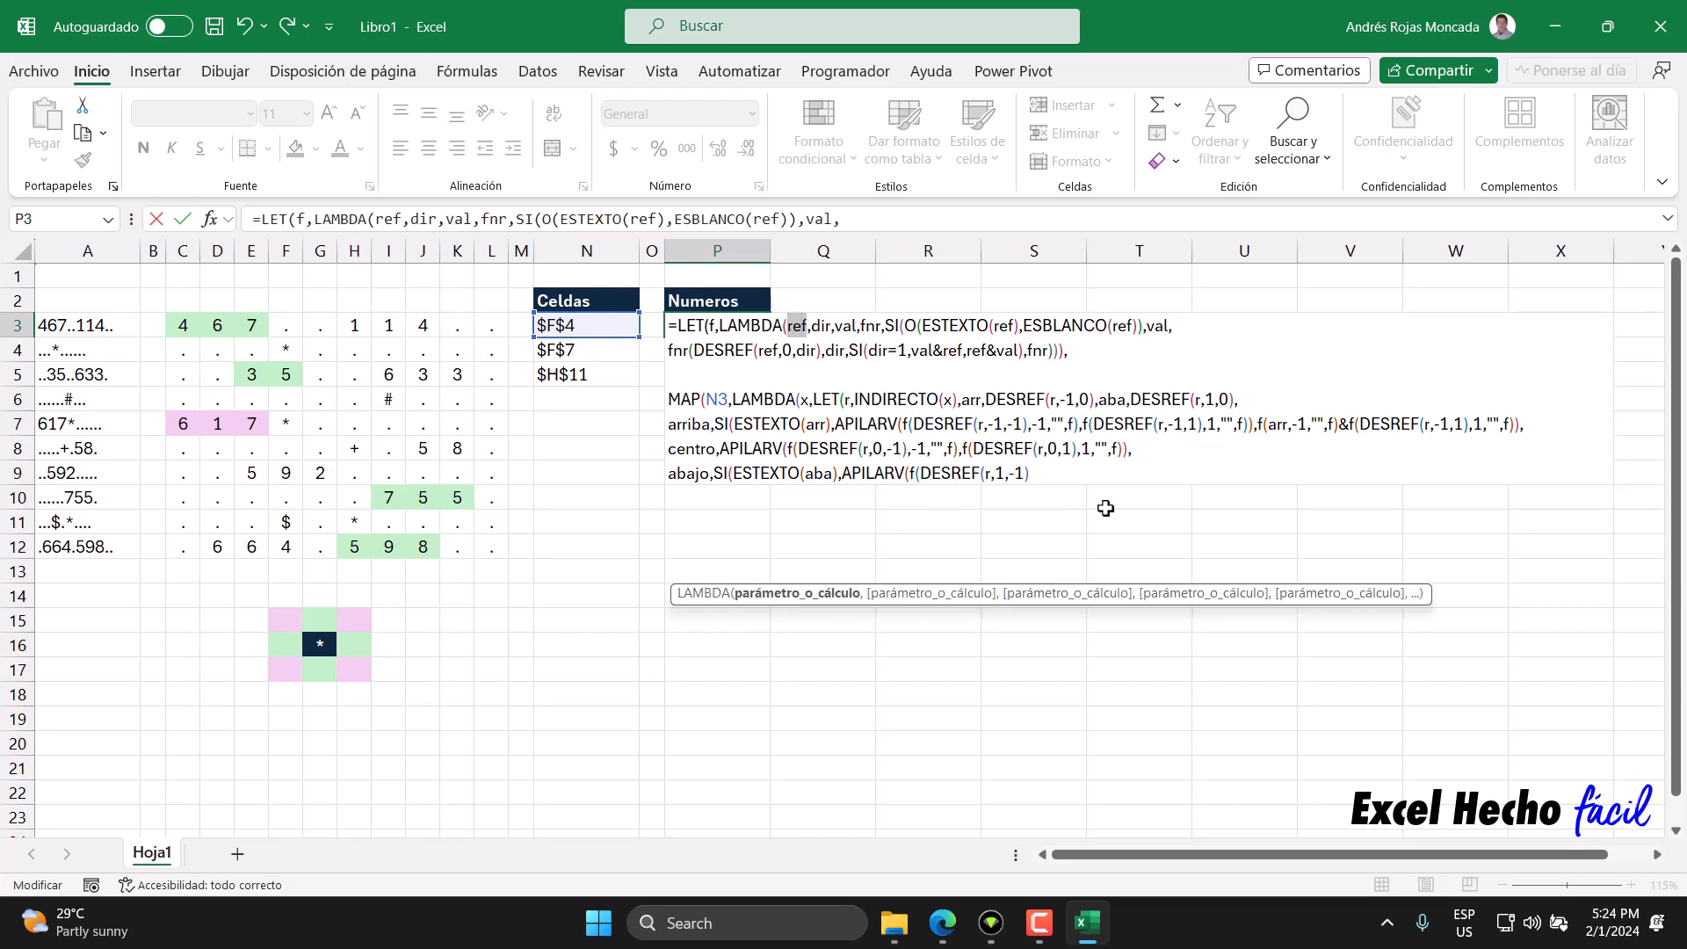
key("ctrl+End")
type(",")
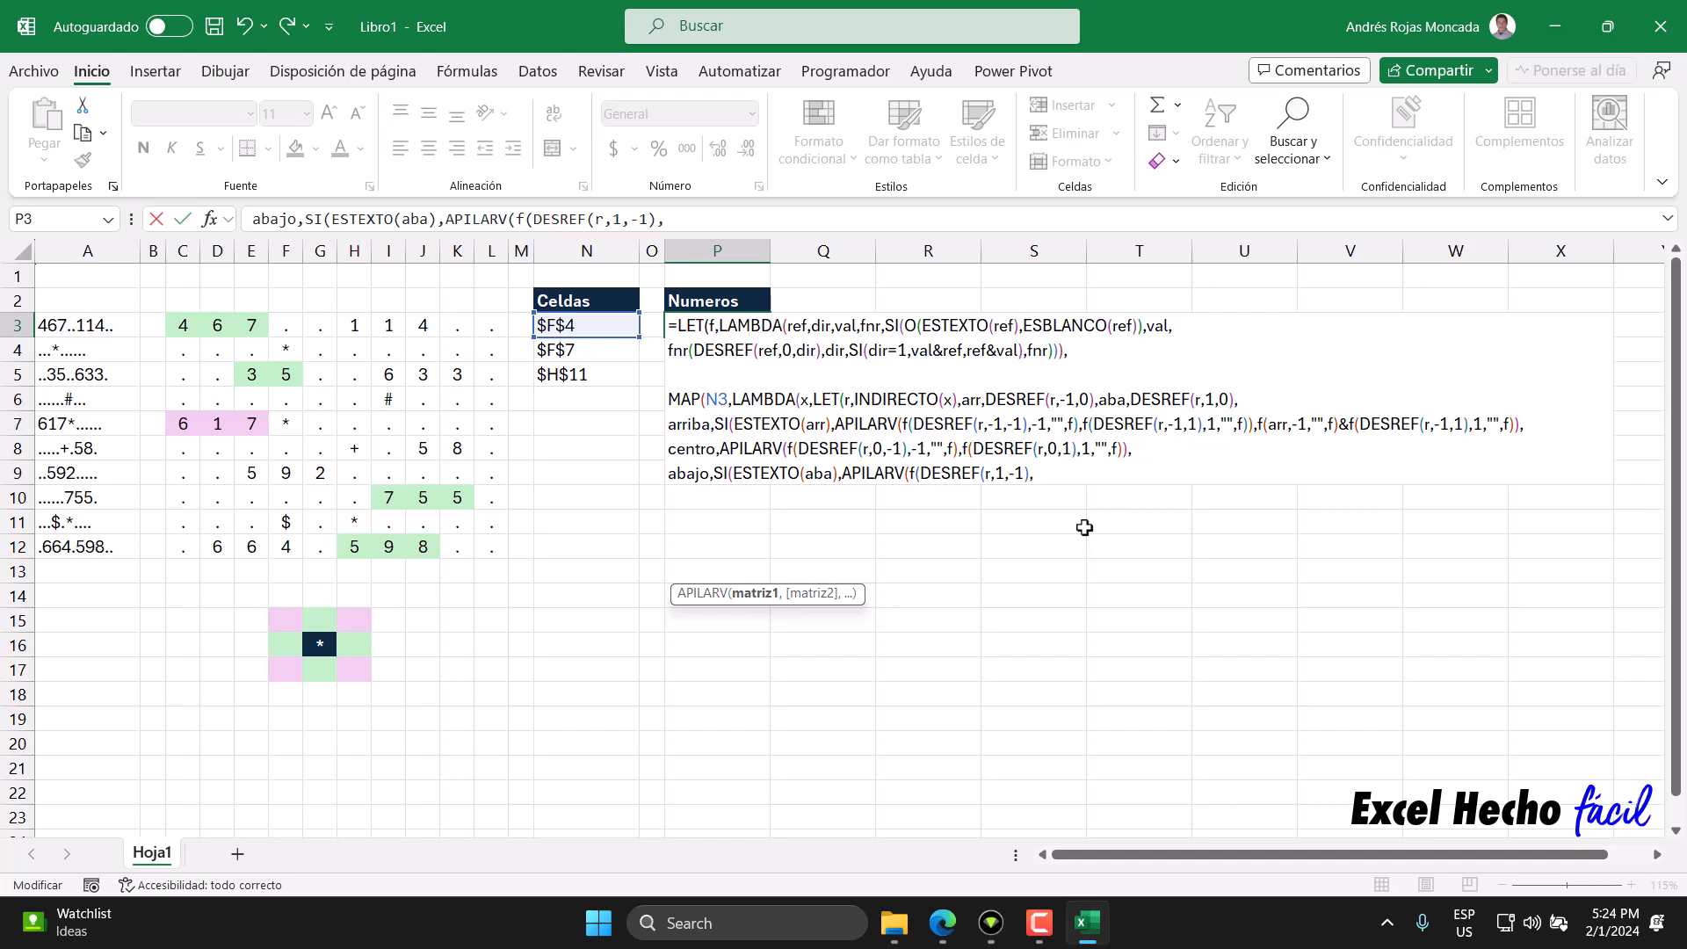
type("-1")
type(",\"\",f")
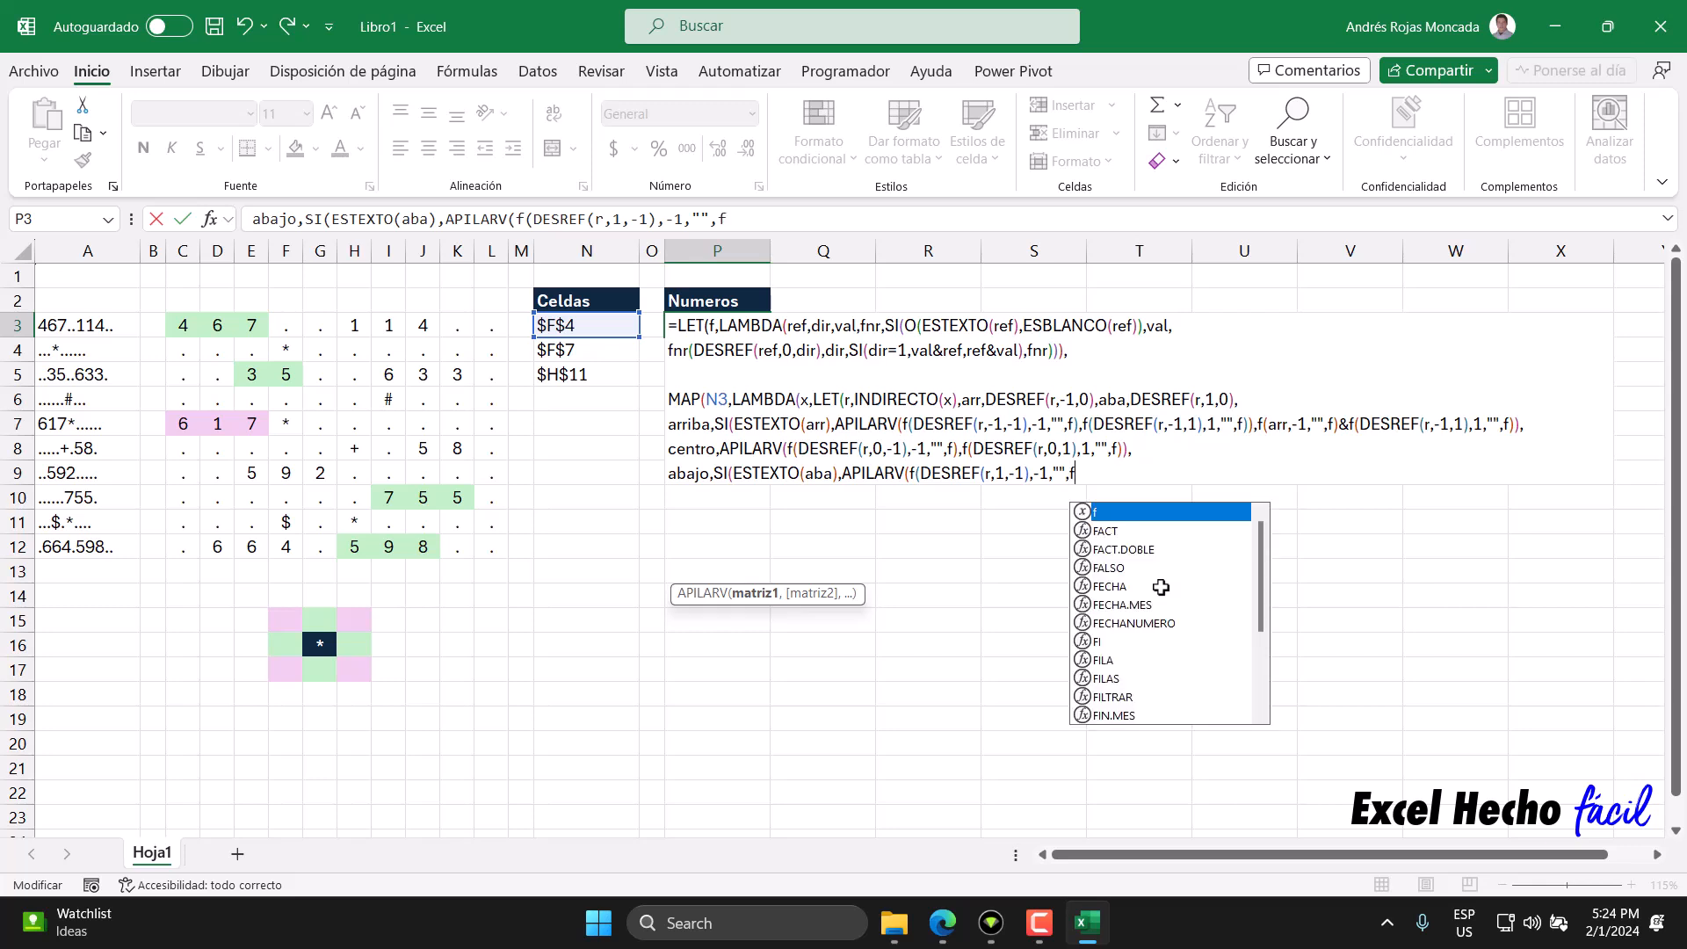
type(")")
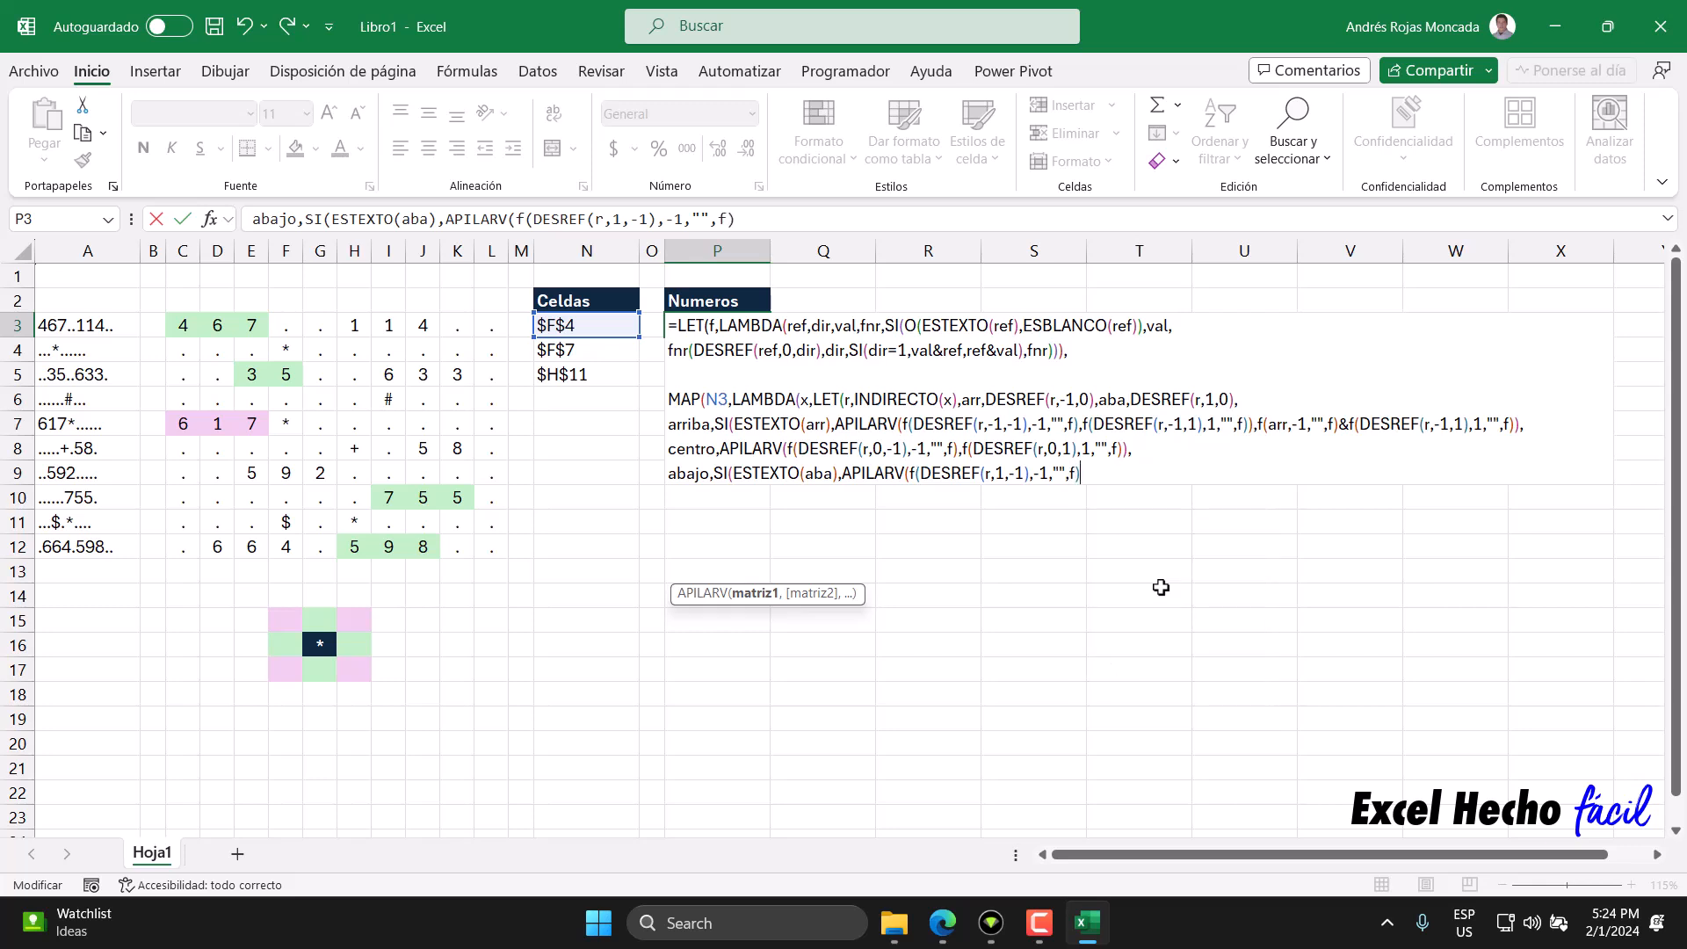
Begin the second array of abajo's APILARV with an f call on DESREF(r,1,1).
type(",")
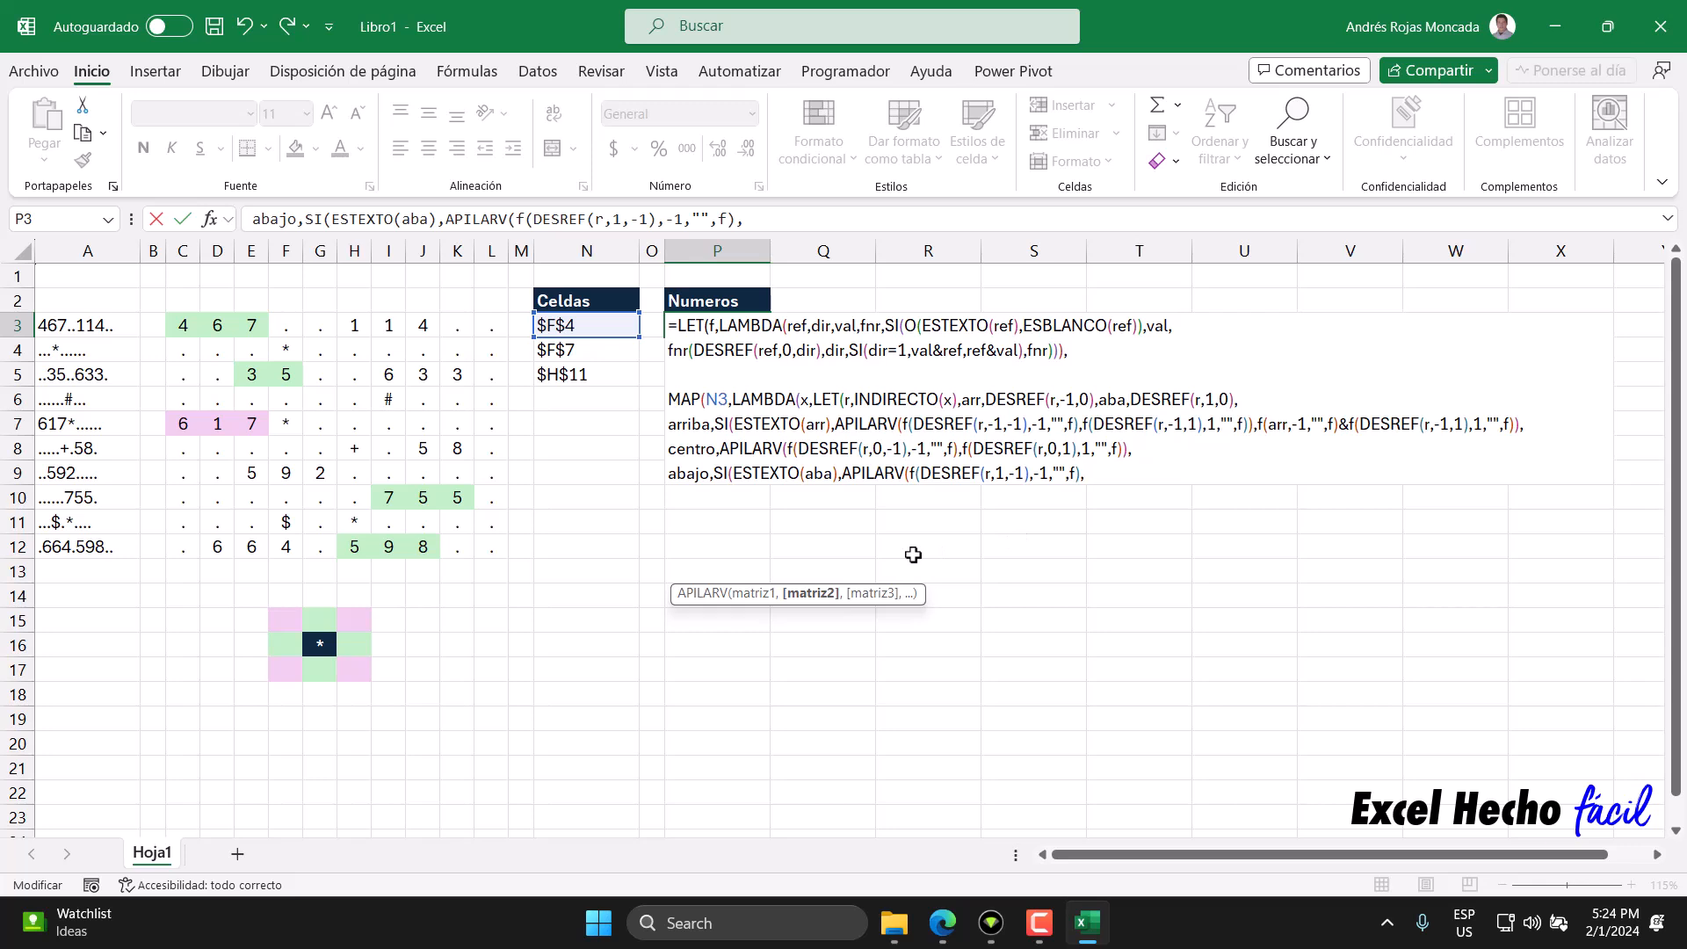
type("f(DESREF(")
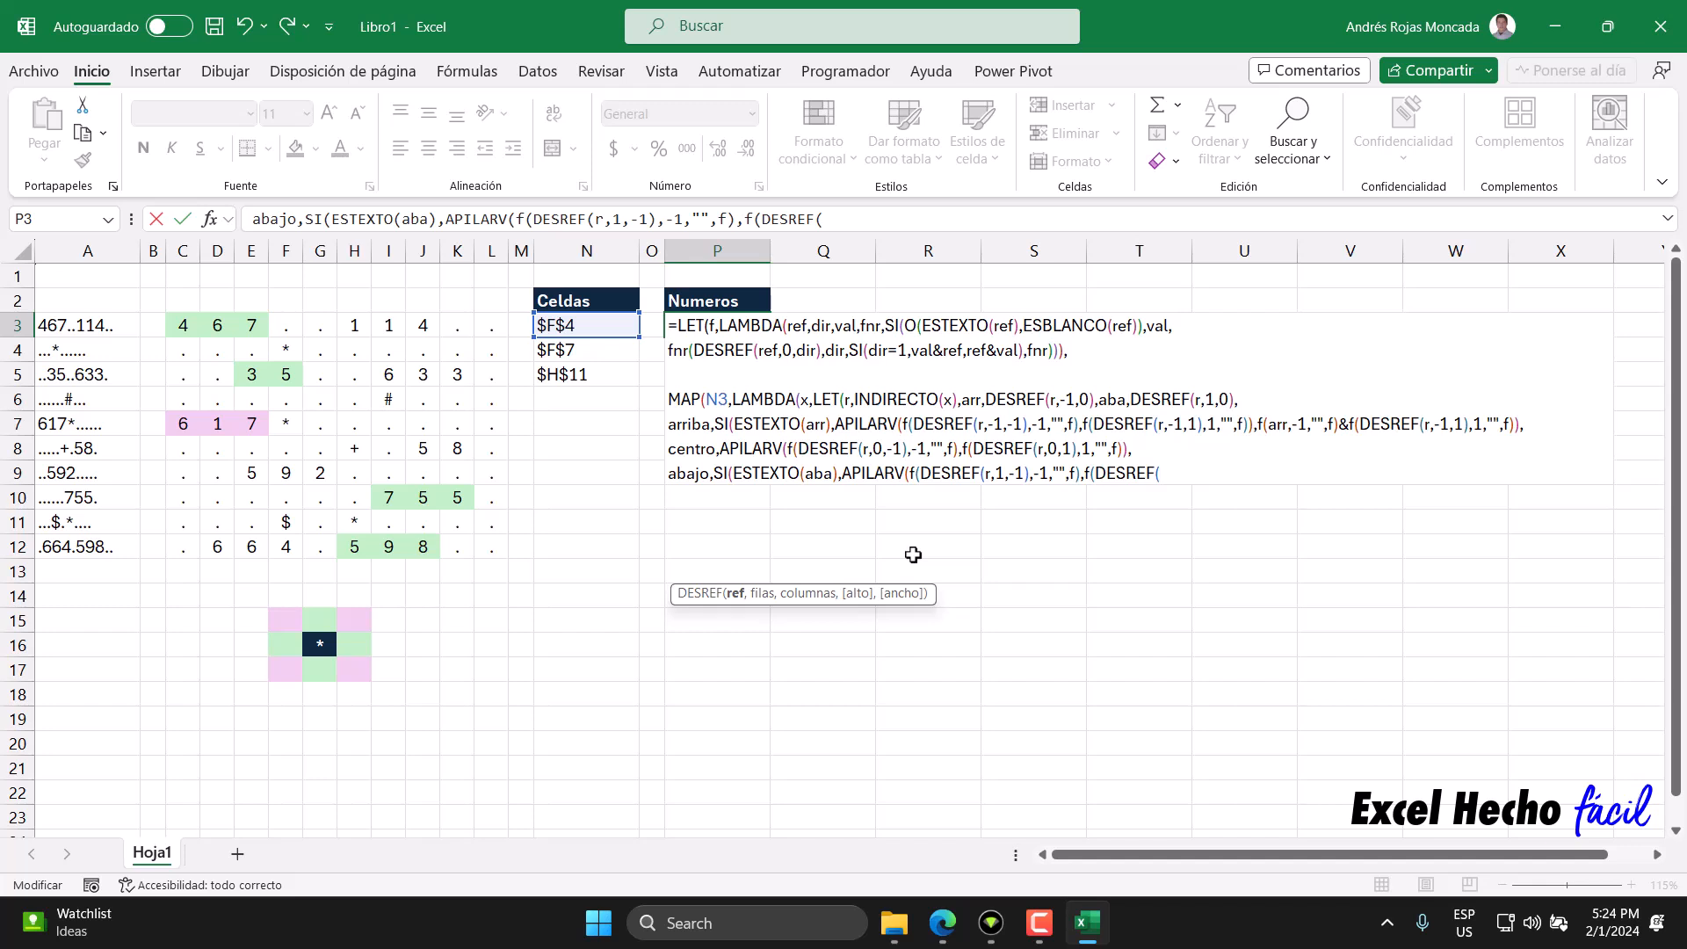
type("r,")
type("1,")
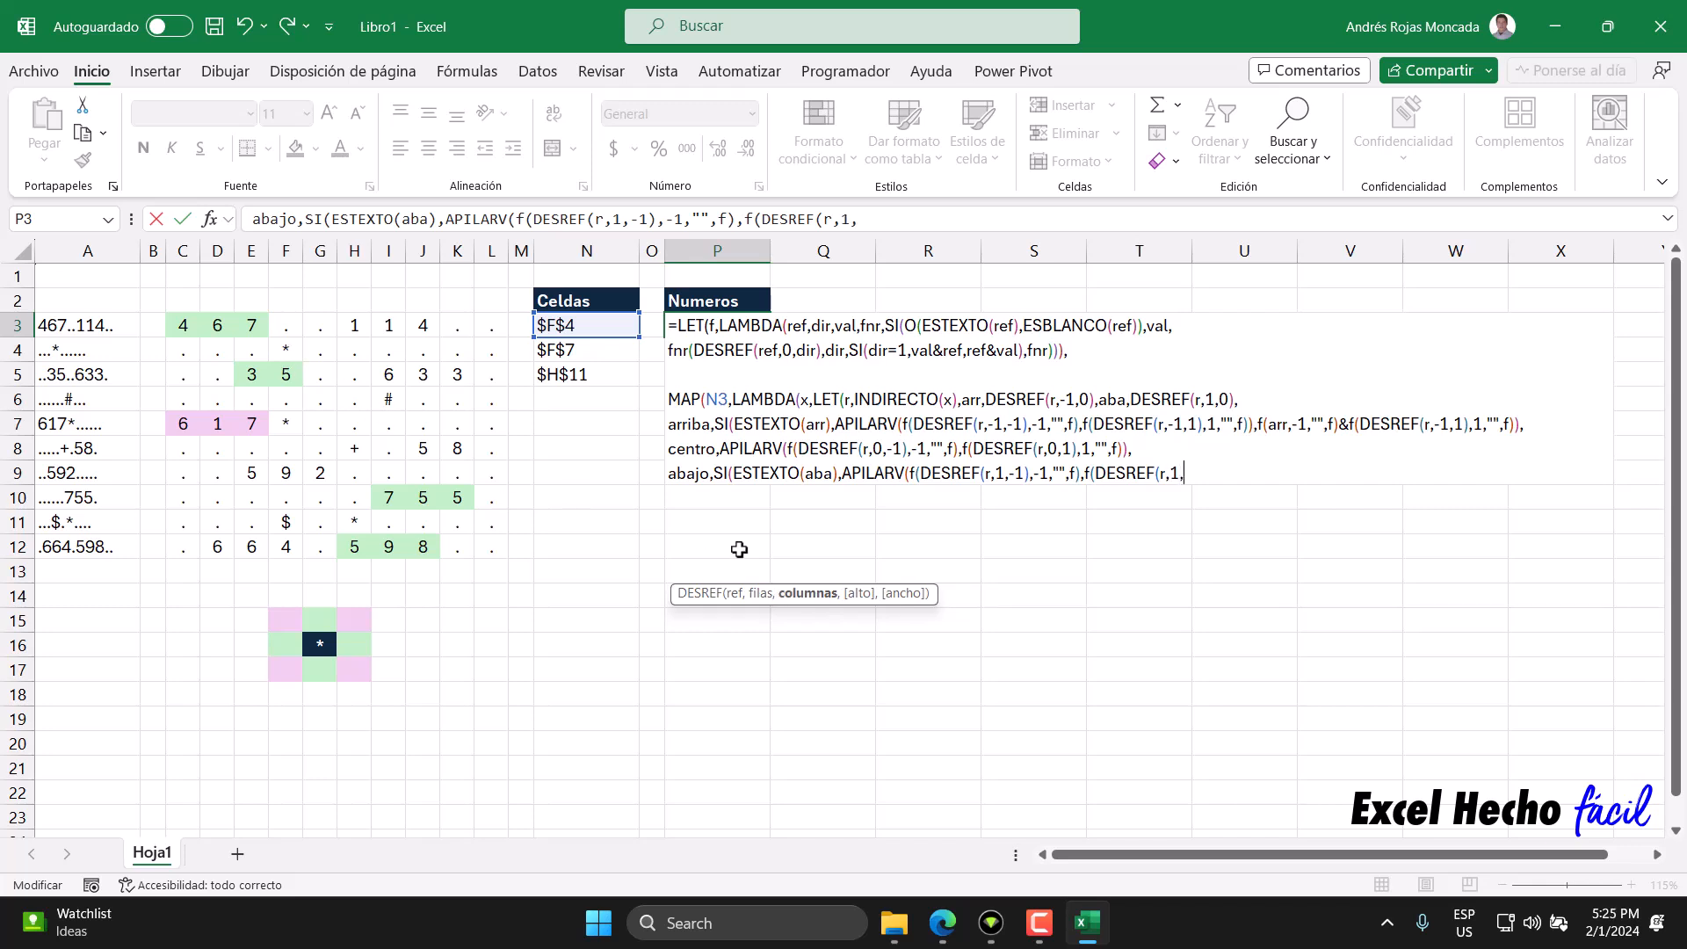
type("1)")
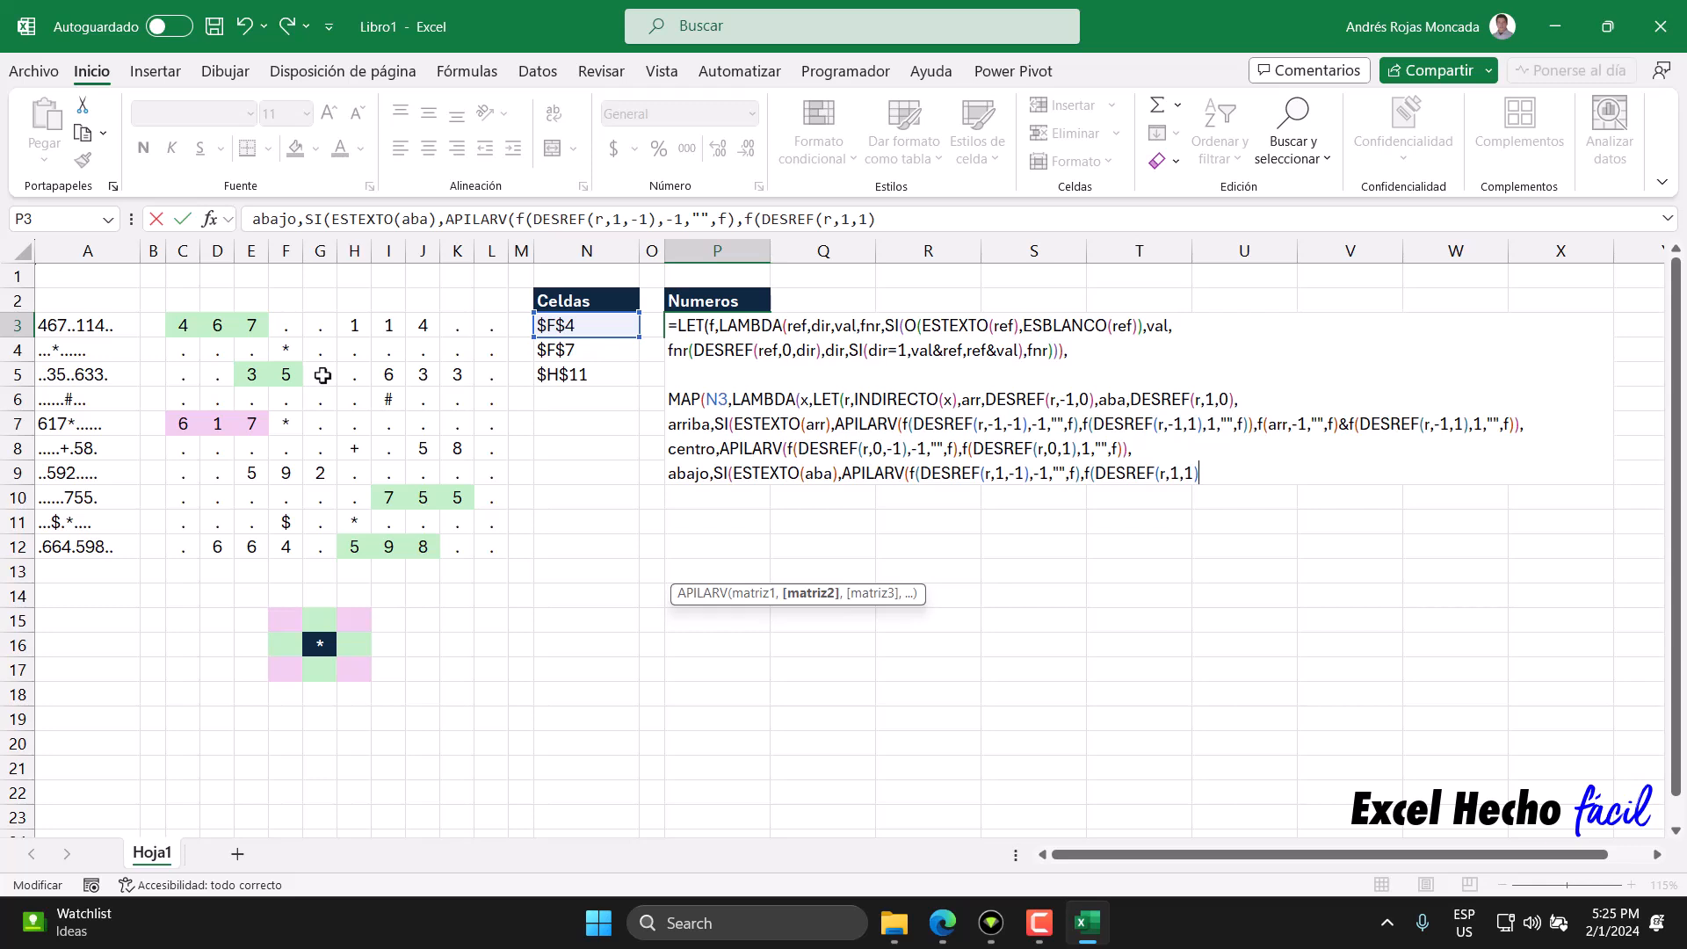
Complete abajo's second f call with direction 1, empty text "" and f, then close APILARV and check SI's true result.
left_click_drag(1093, 474, 1199, 474)
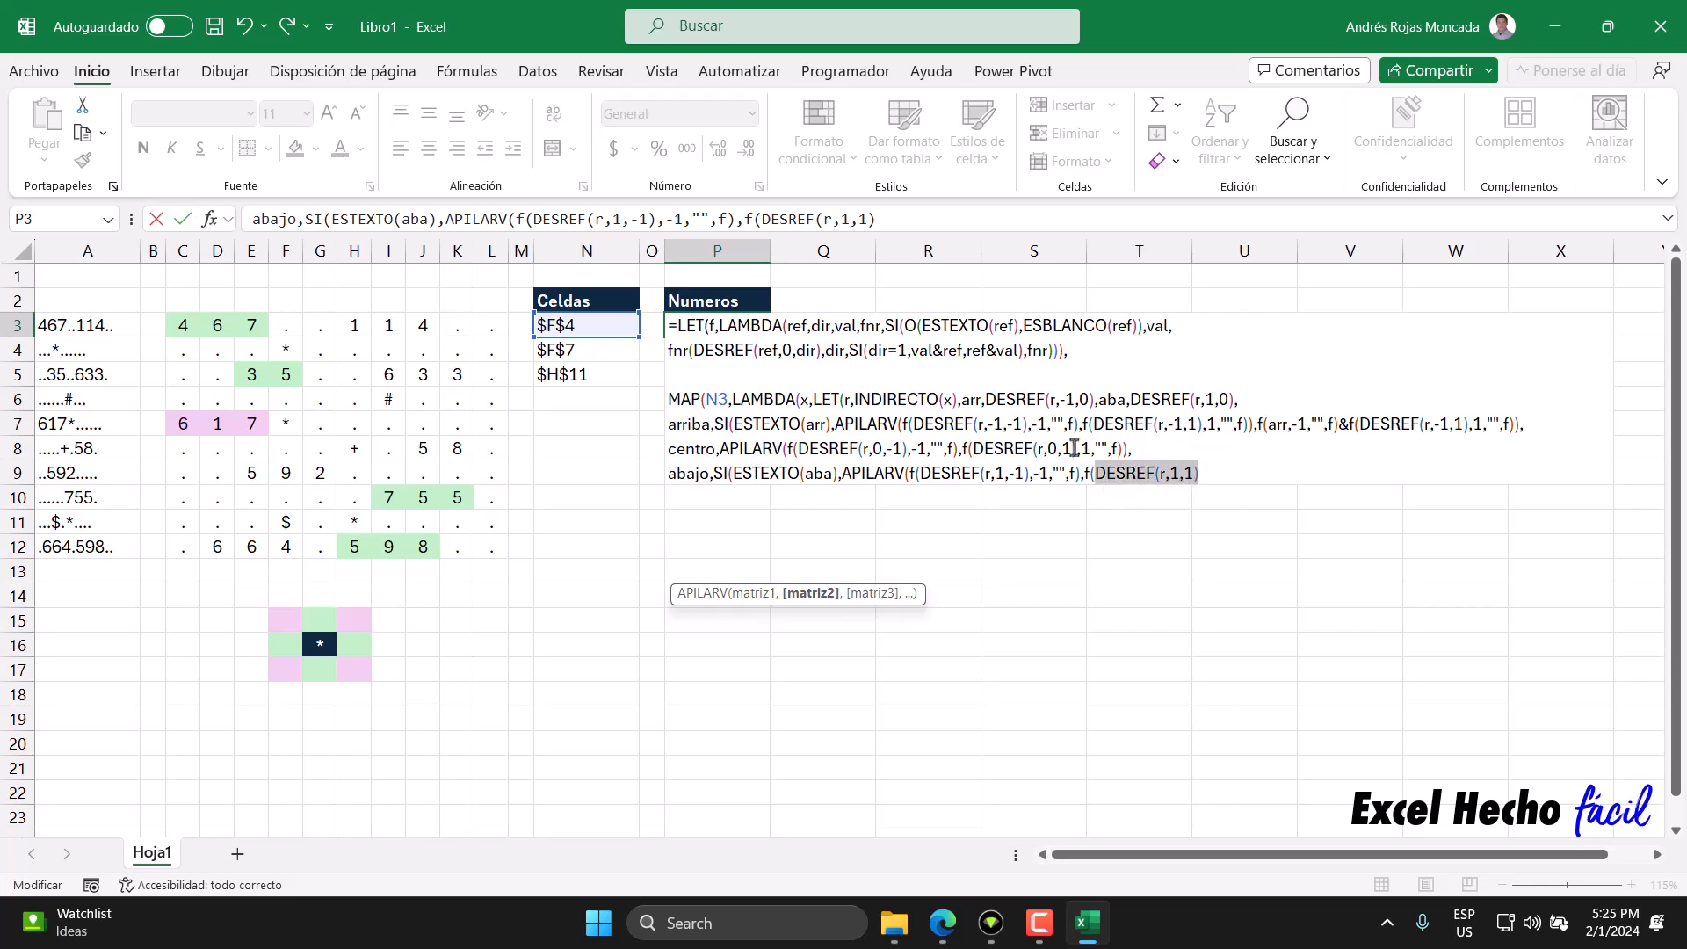
left_click_drag(807, 328, 789, 329)
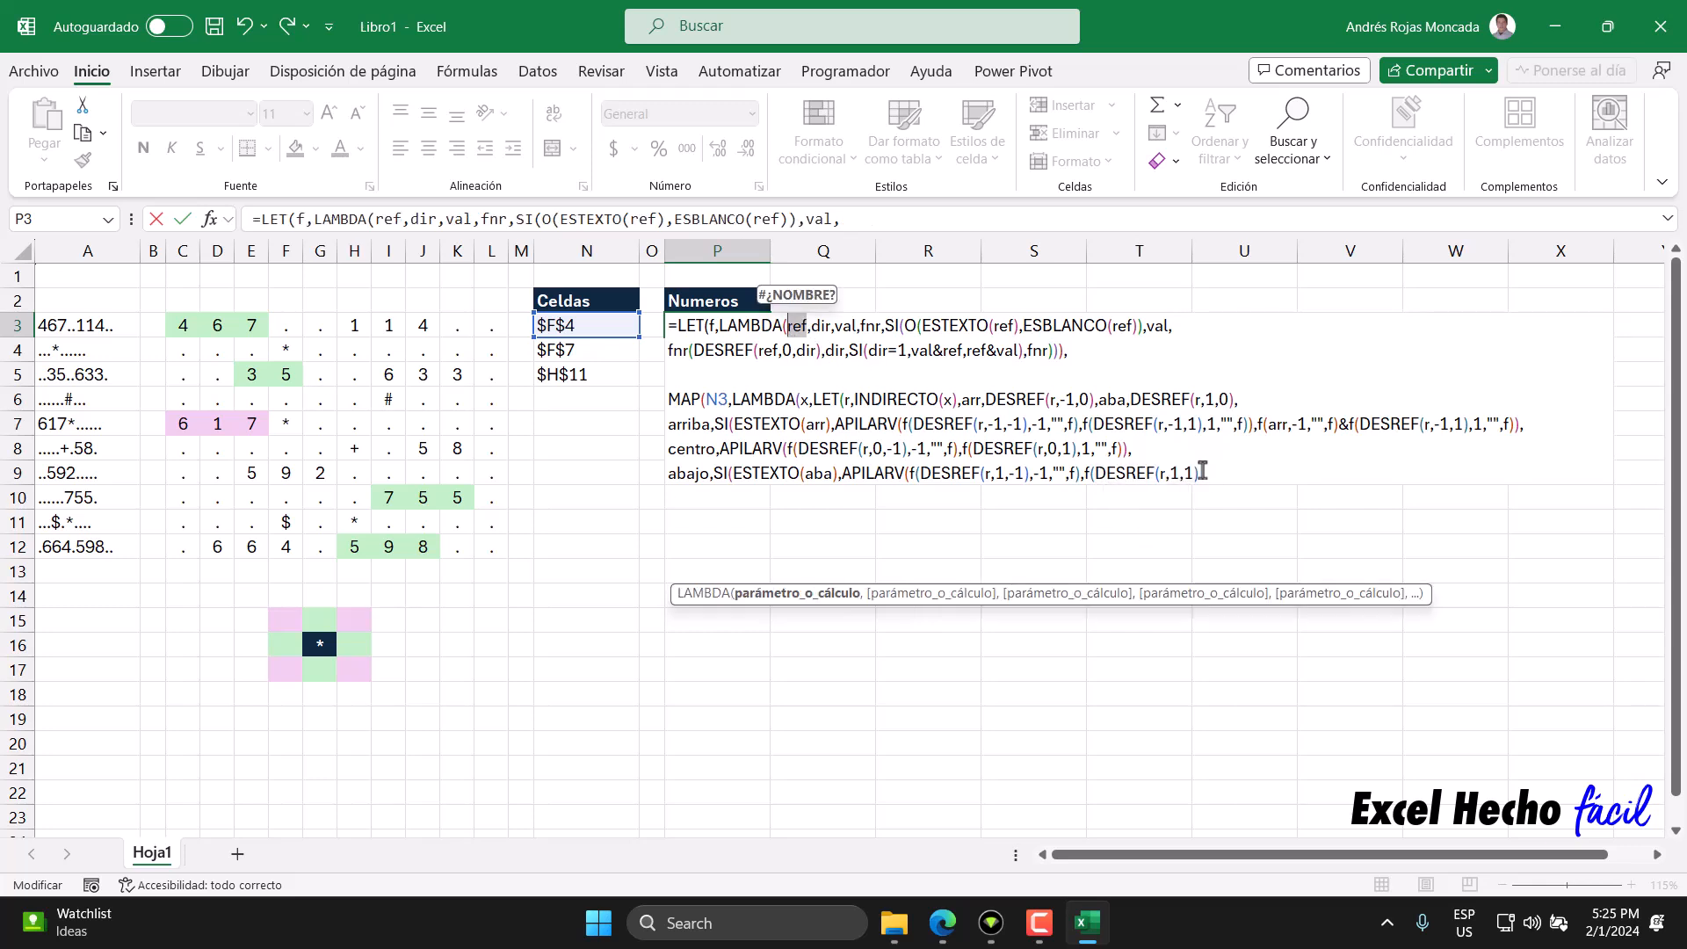
left_click(1206, 467)
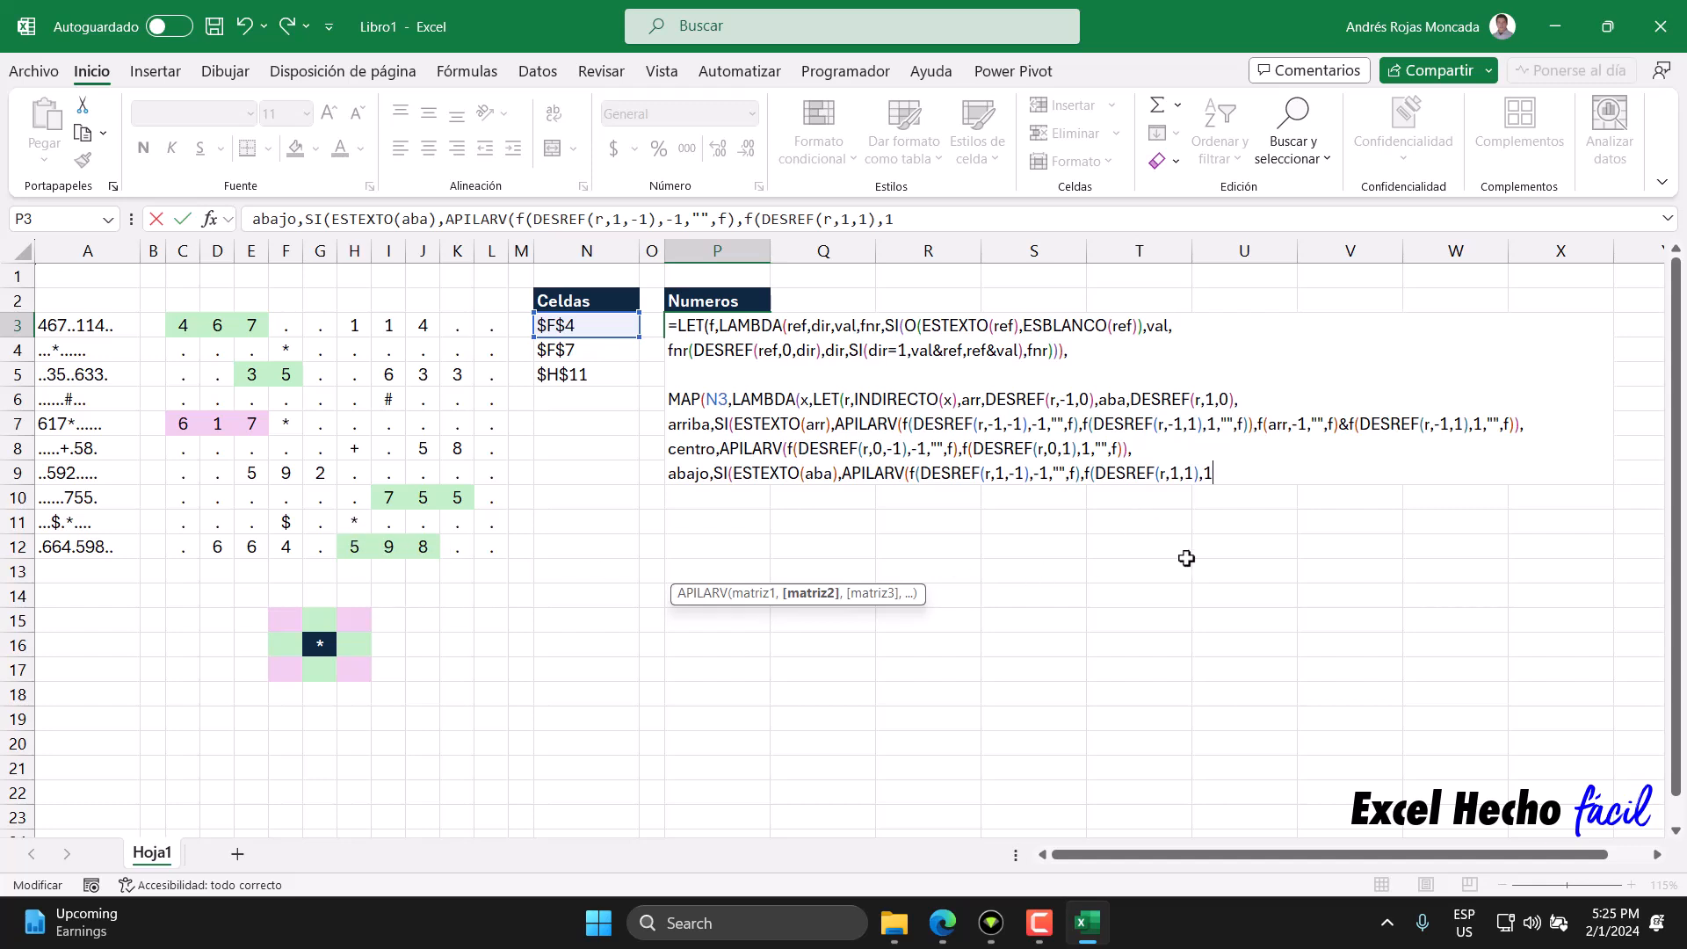
type(",")
left_click_drag(858, 325, 835, 325)
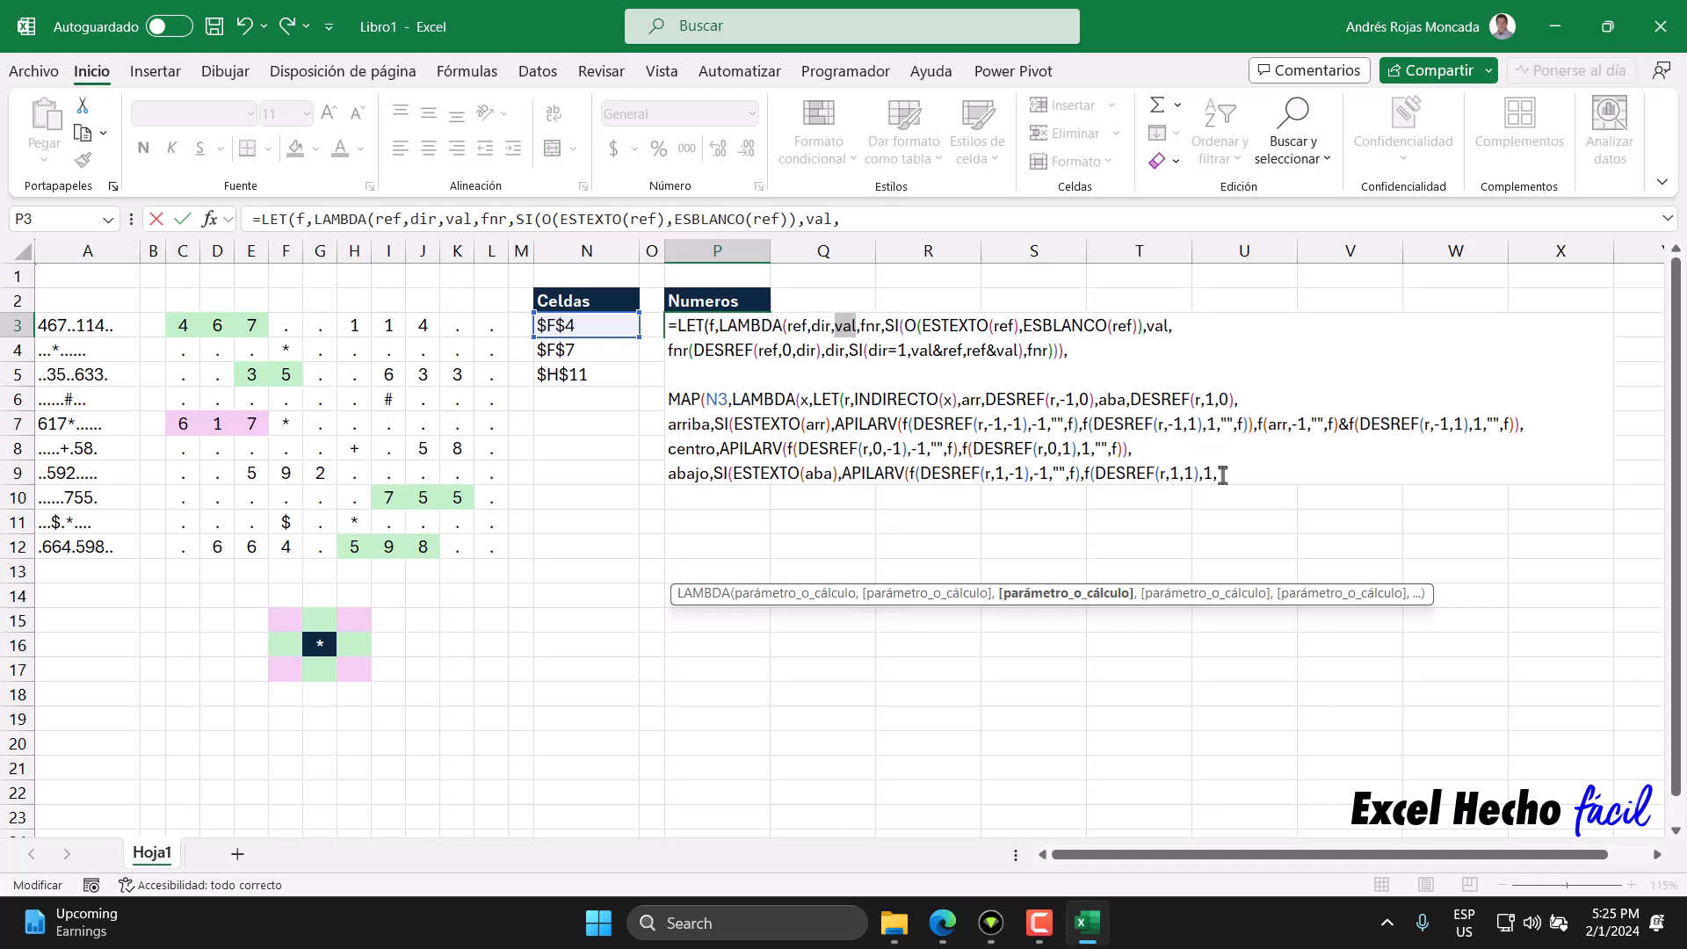
left_click(1220, 475)
type("\"\",f)")
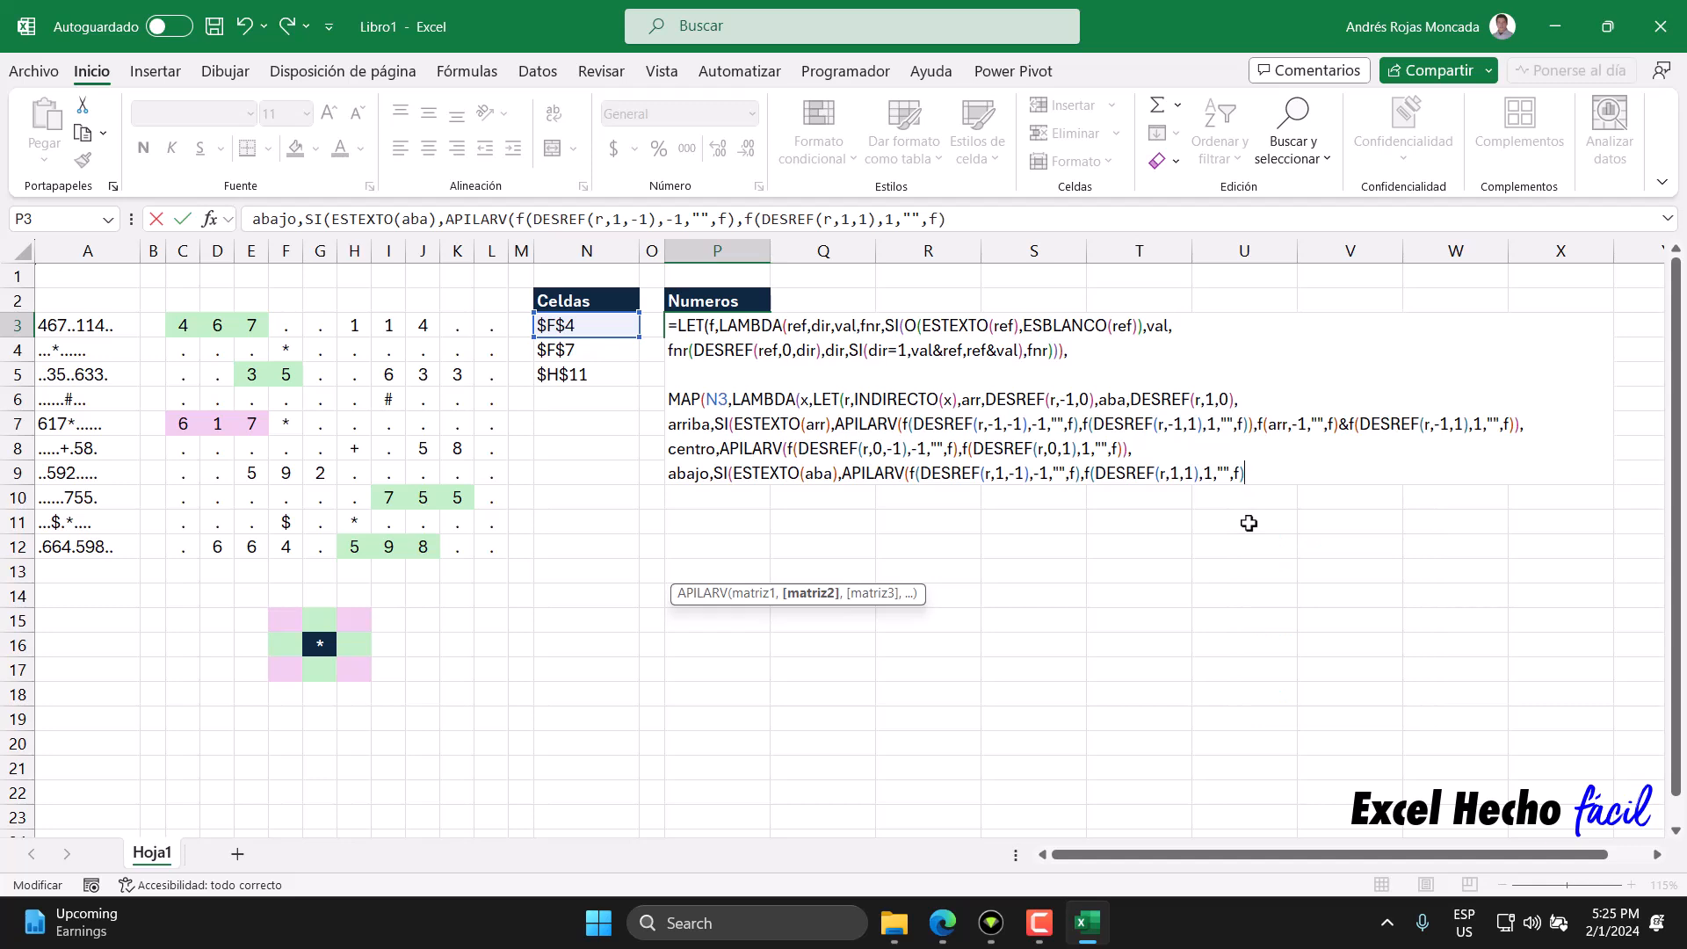
type(")")
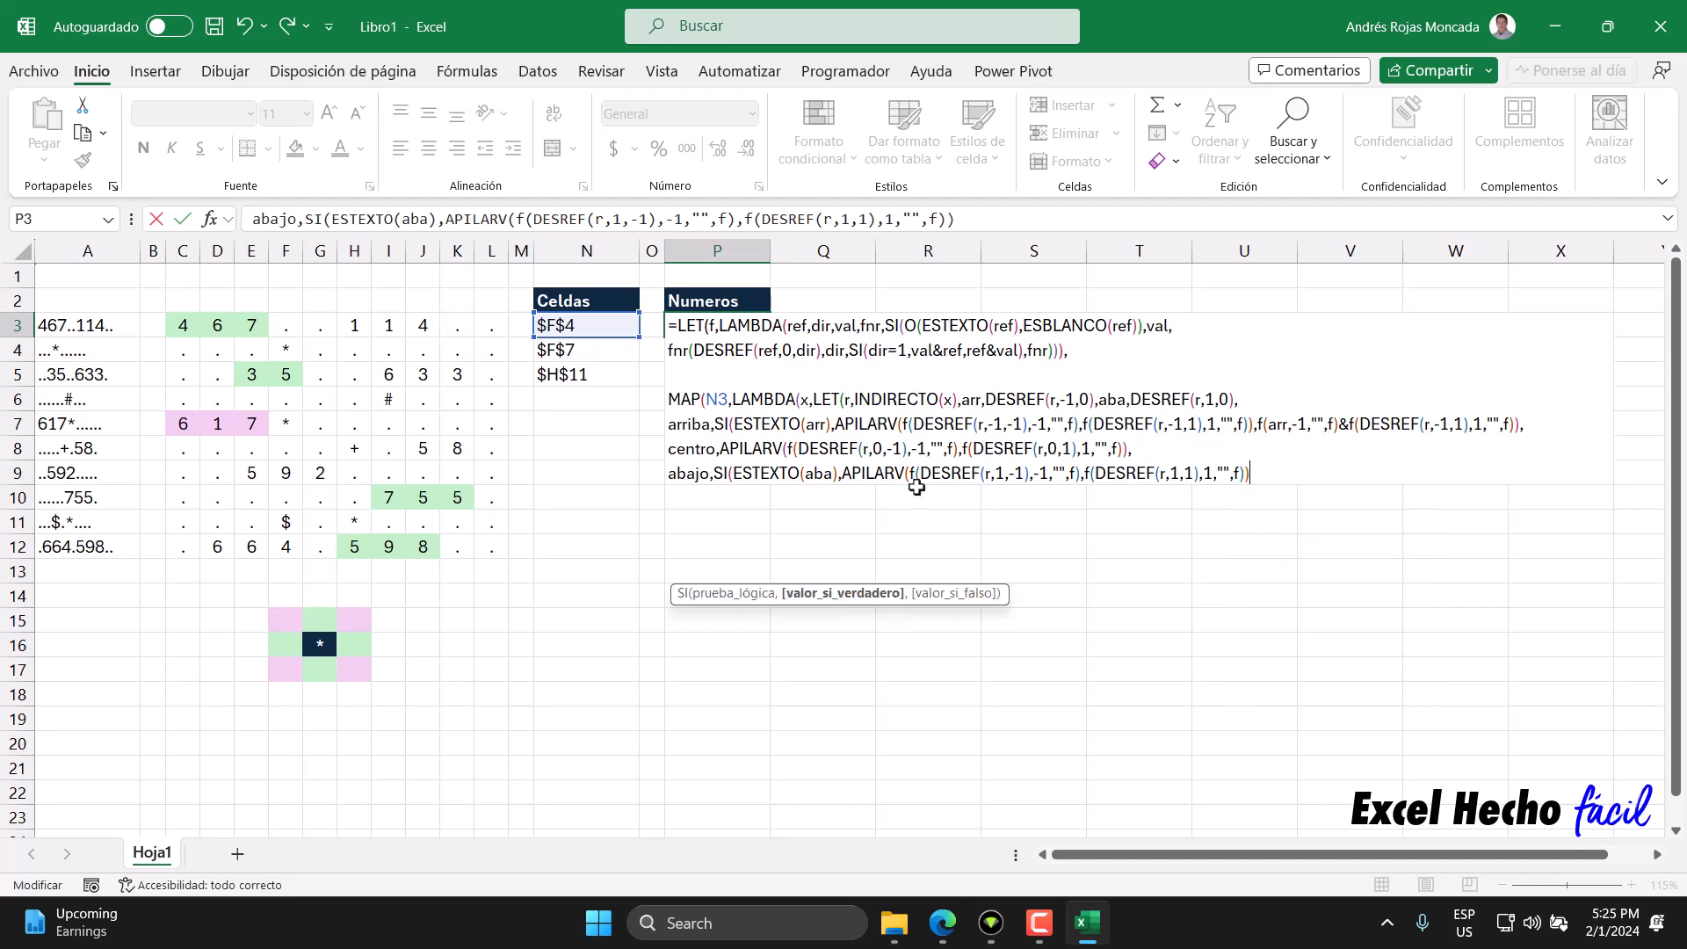
left_click(844, 593)
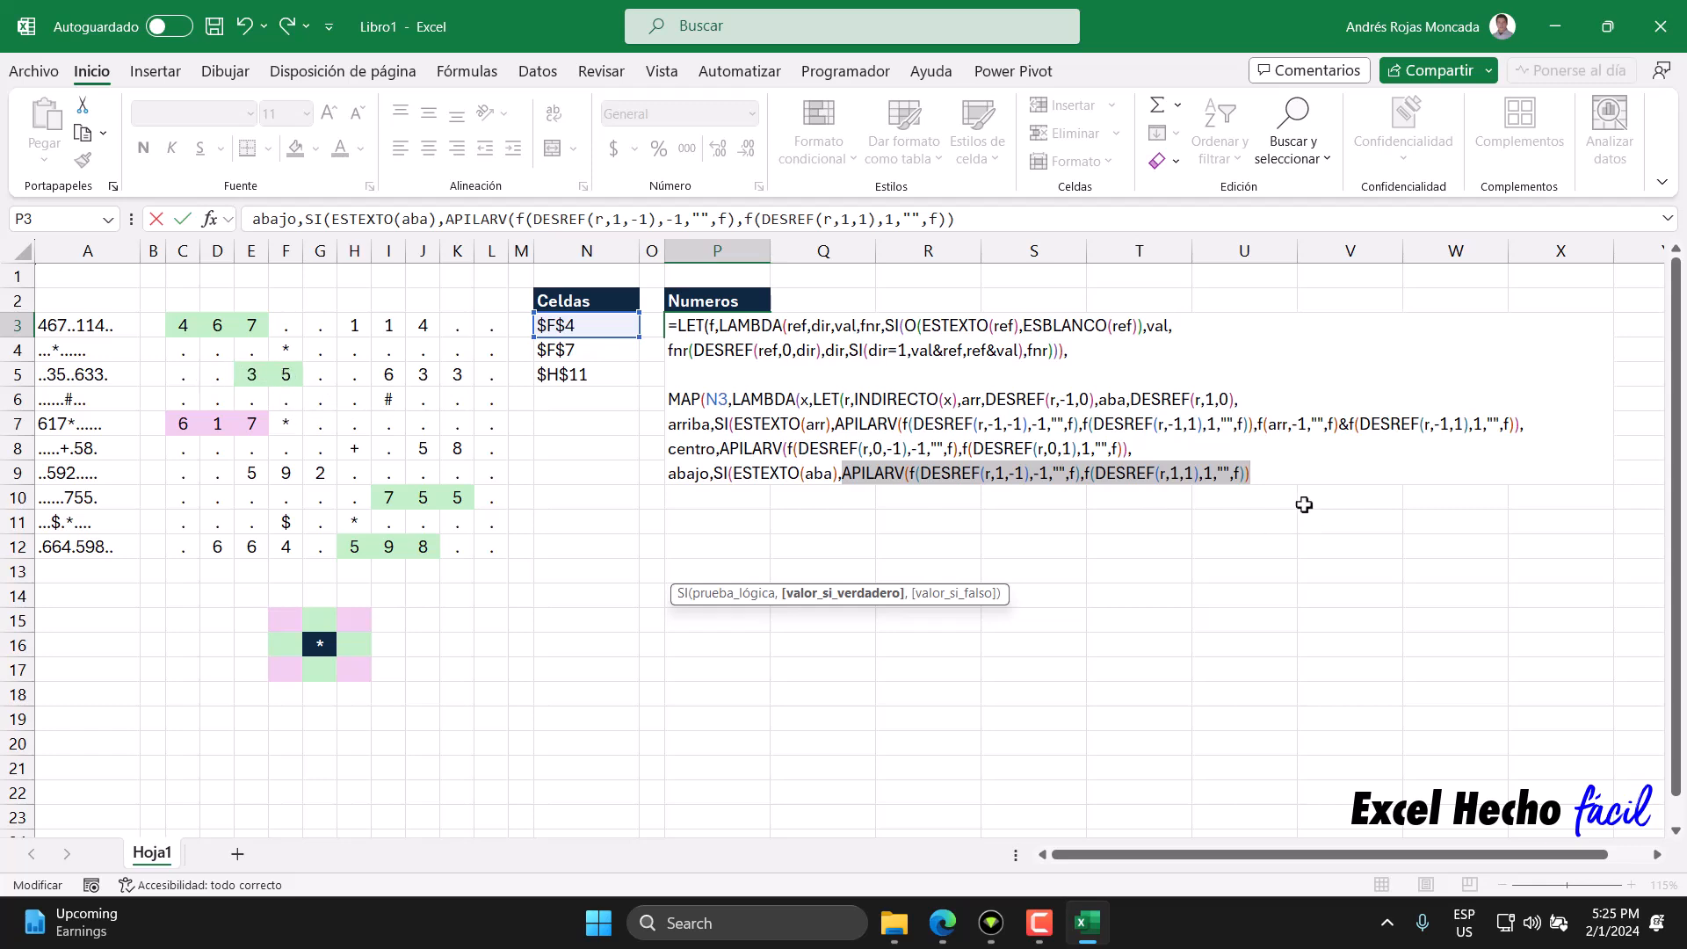
Begin the false result of abajo's SI with an f call on aba, matching it to the ref parameter.
left_click(1254, 475)
type(",")
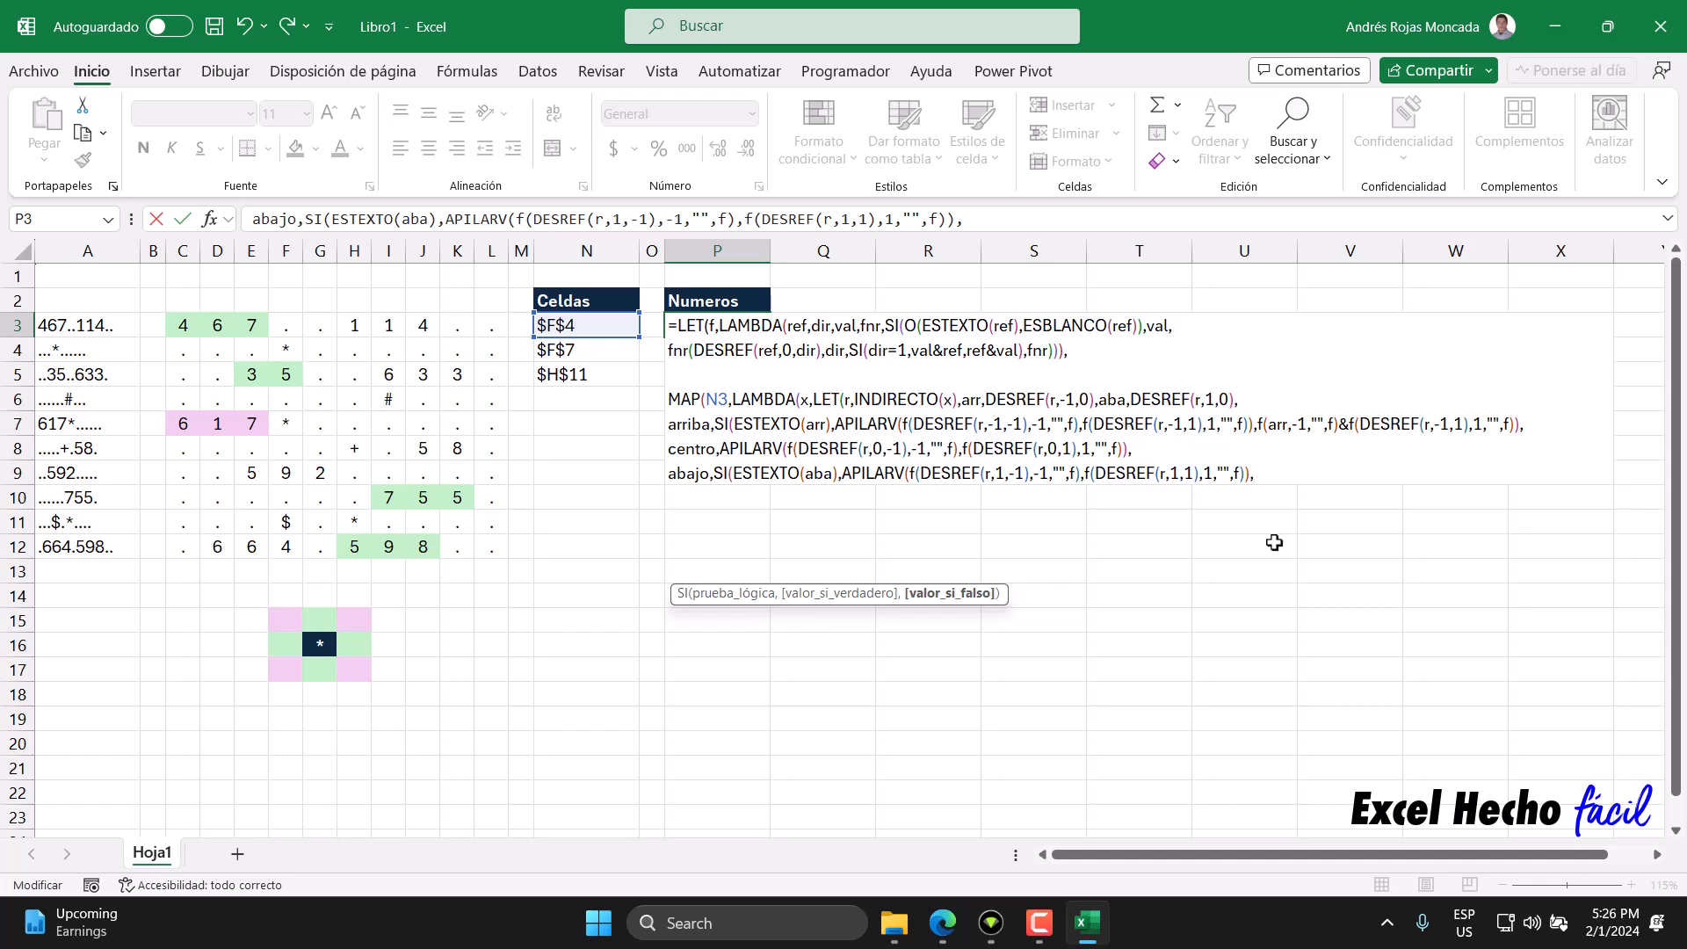
type("f(")
double_click(1116, 398)
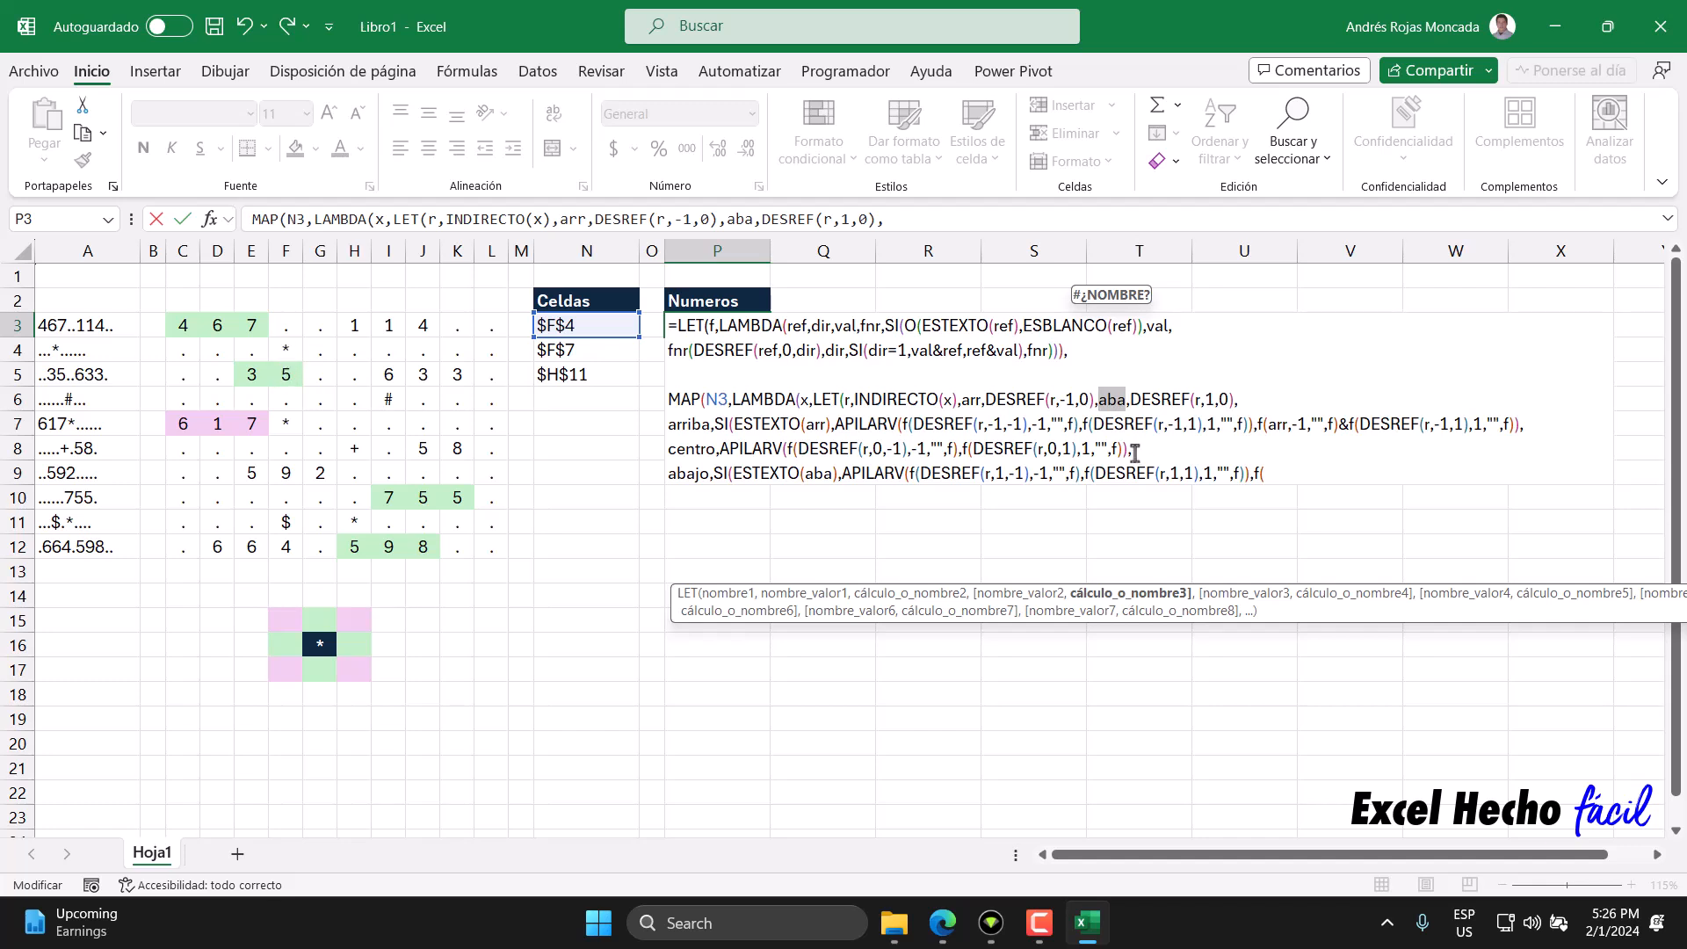
double_click(1222, 399)
left_click(1268, 466)
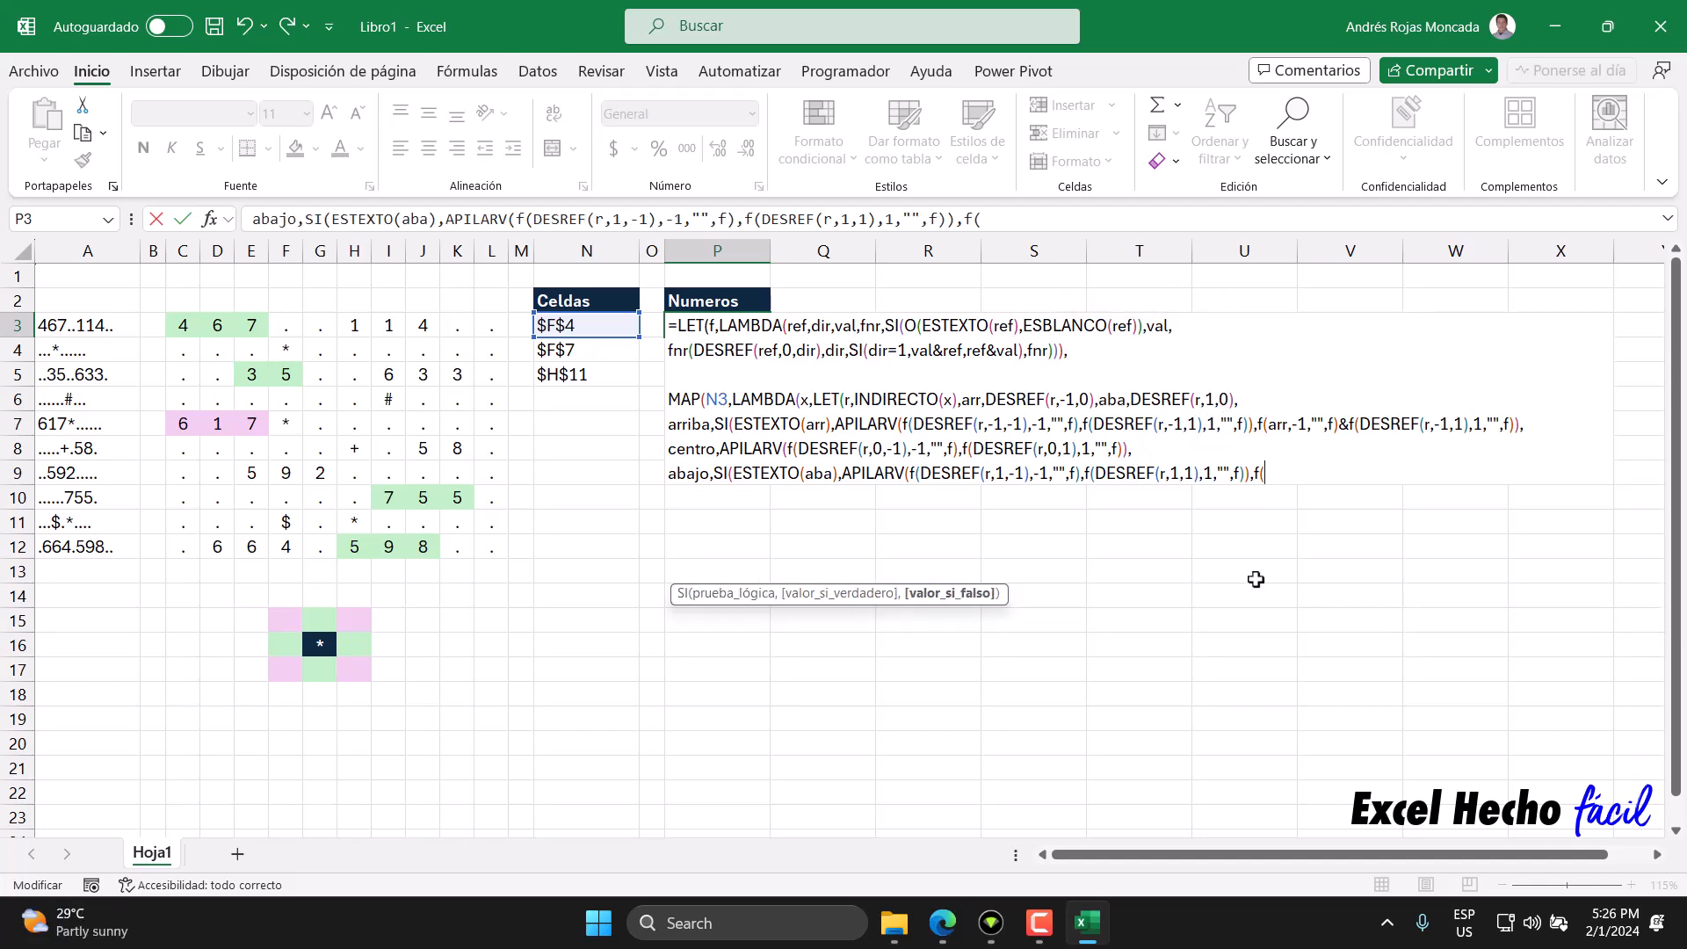
double_click(795, 326)
left_click(1269, 473)
type("aba")
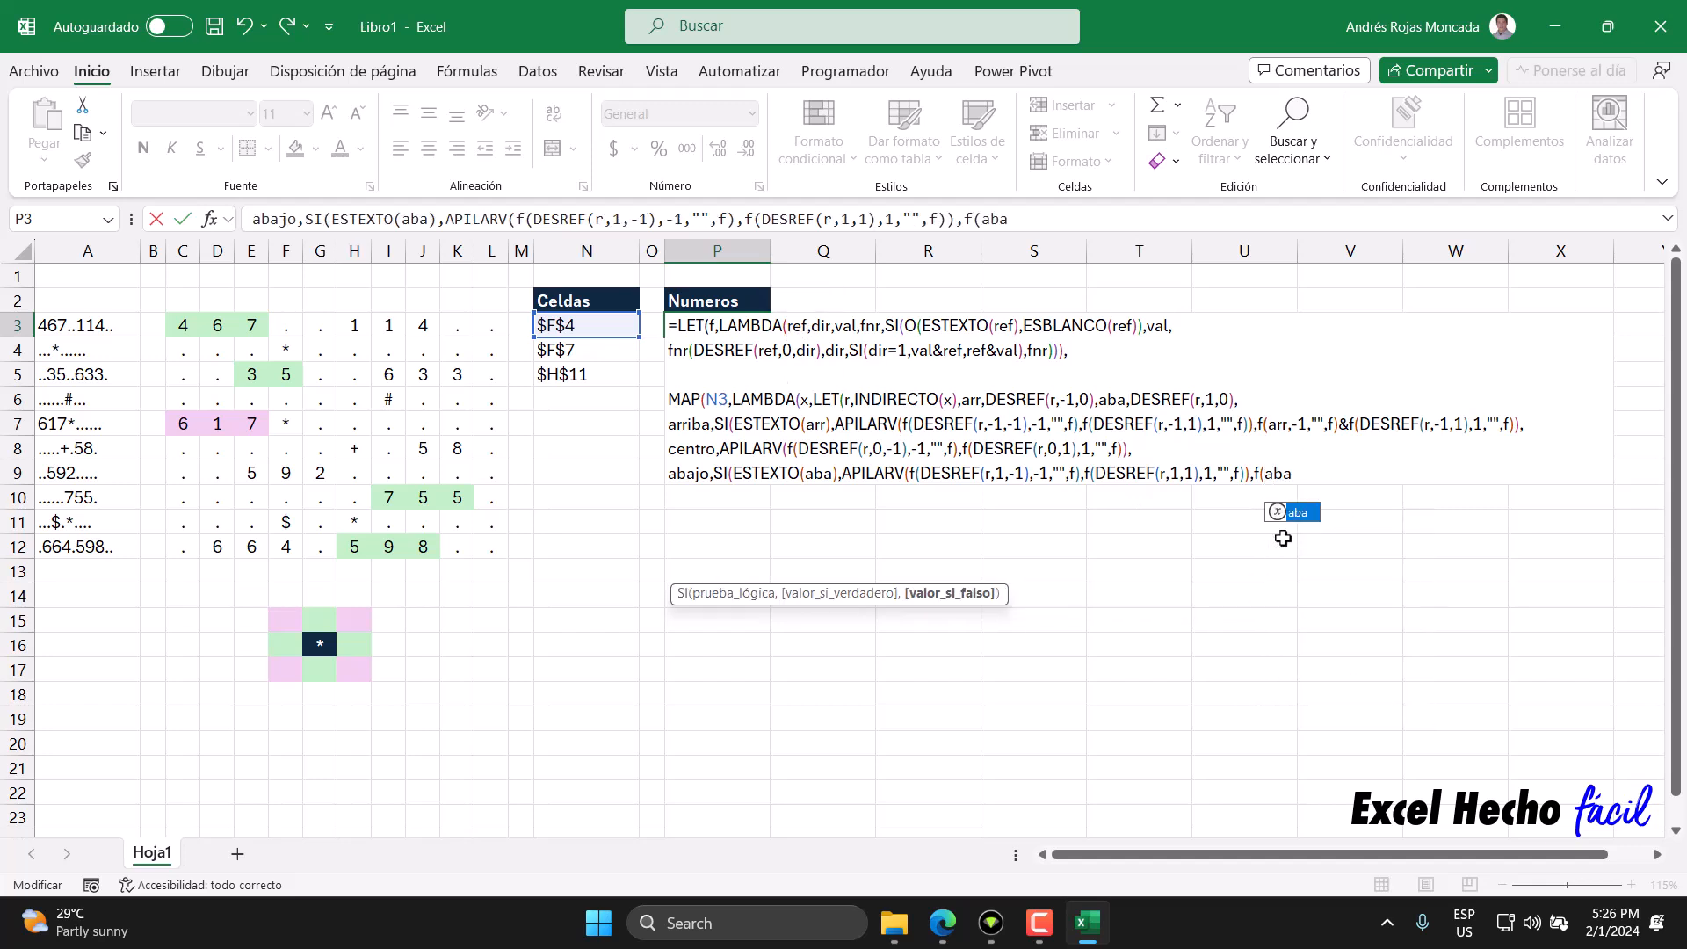
Complete the aba call with direction -1, empty text "" and f, and join it with & to an f call on DESREF(r,1,1).
type(",")
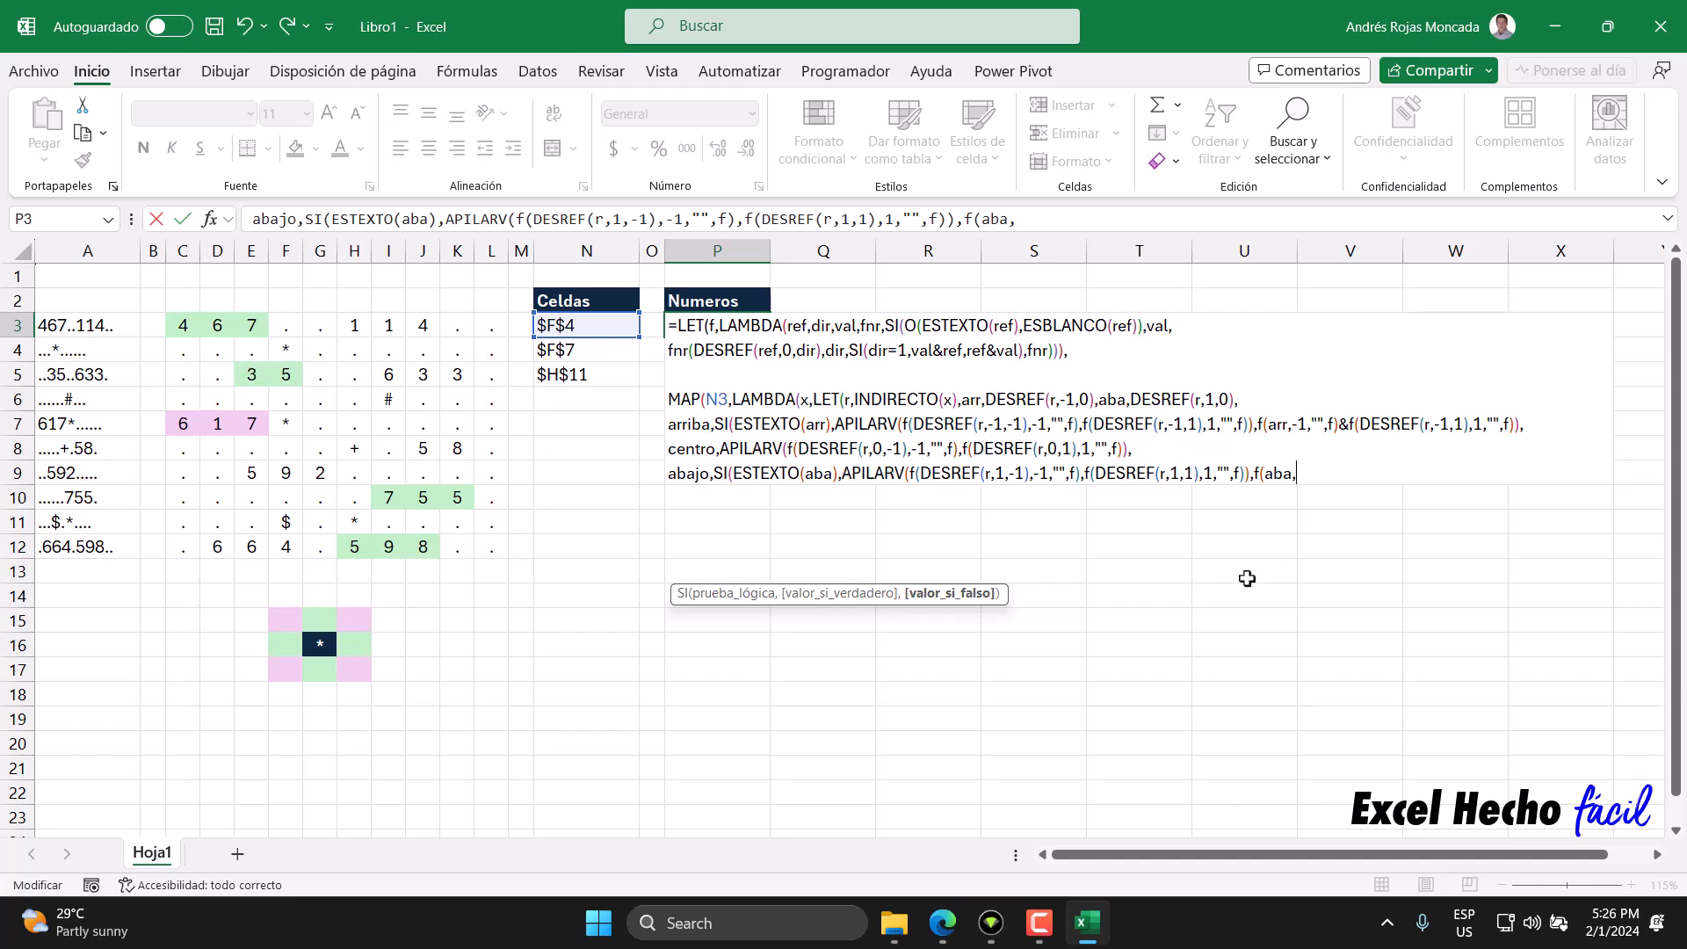
type("1,\"\",f)")
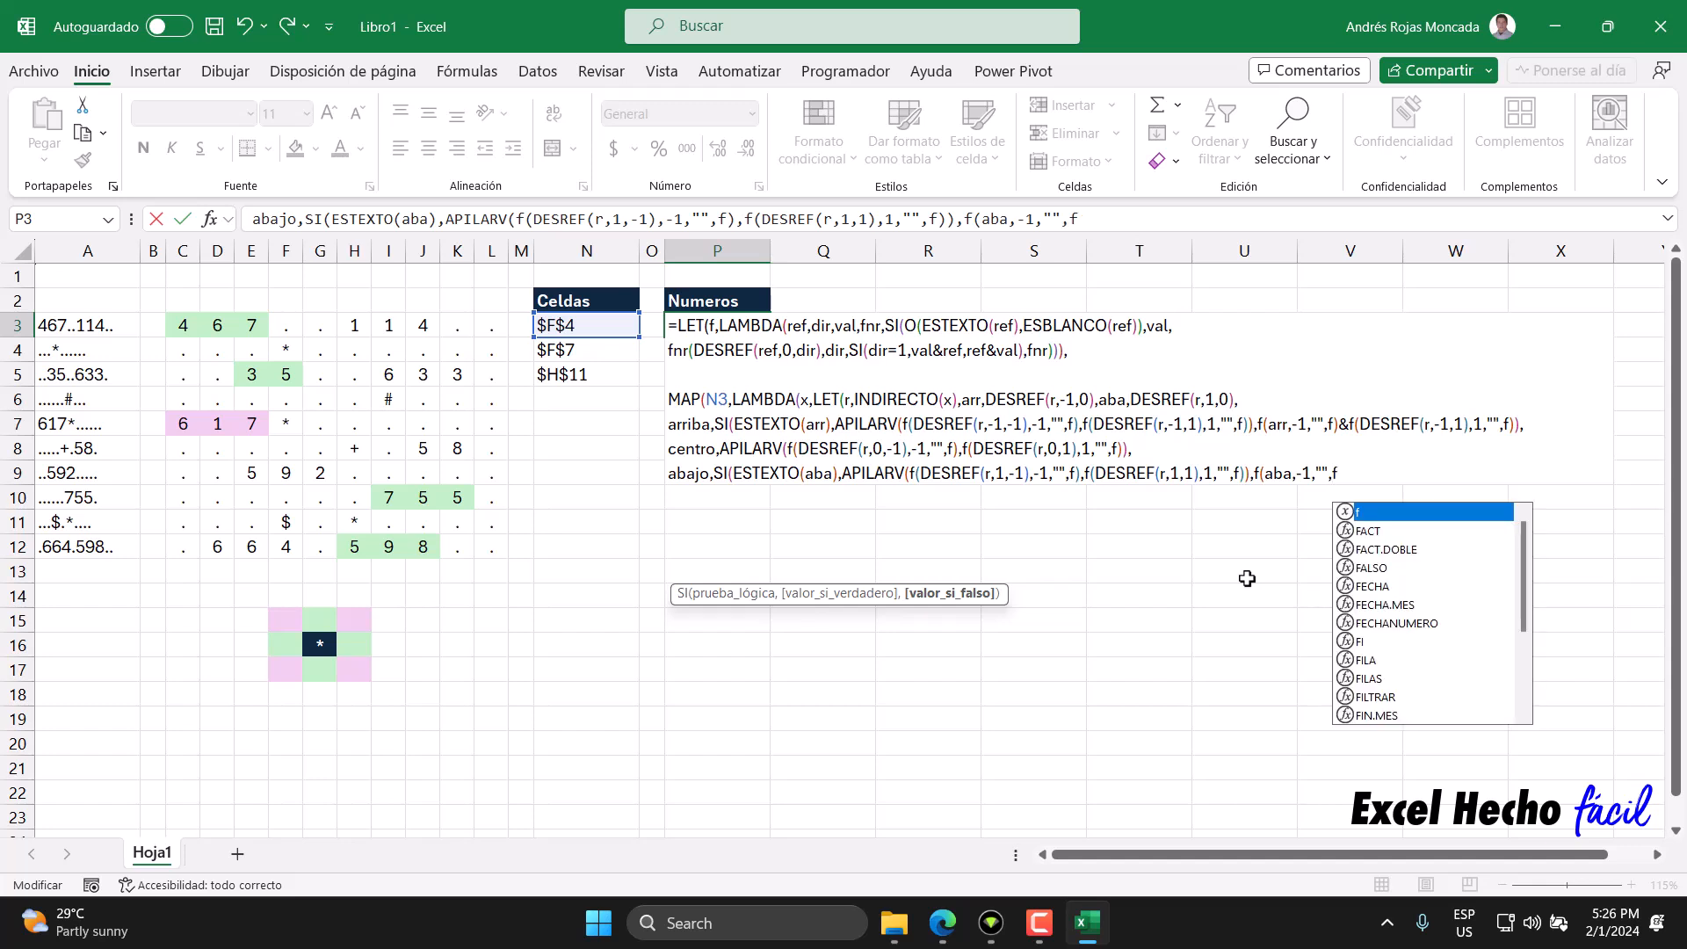
type("&")
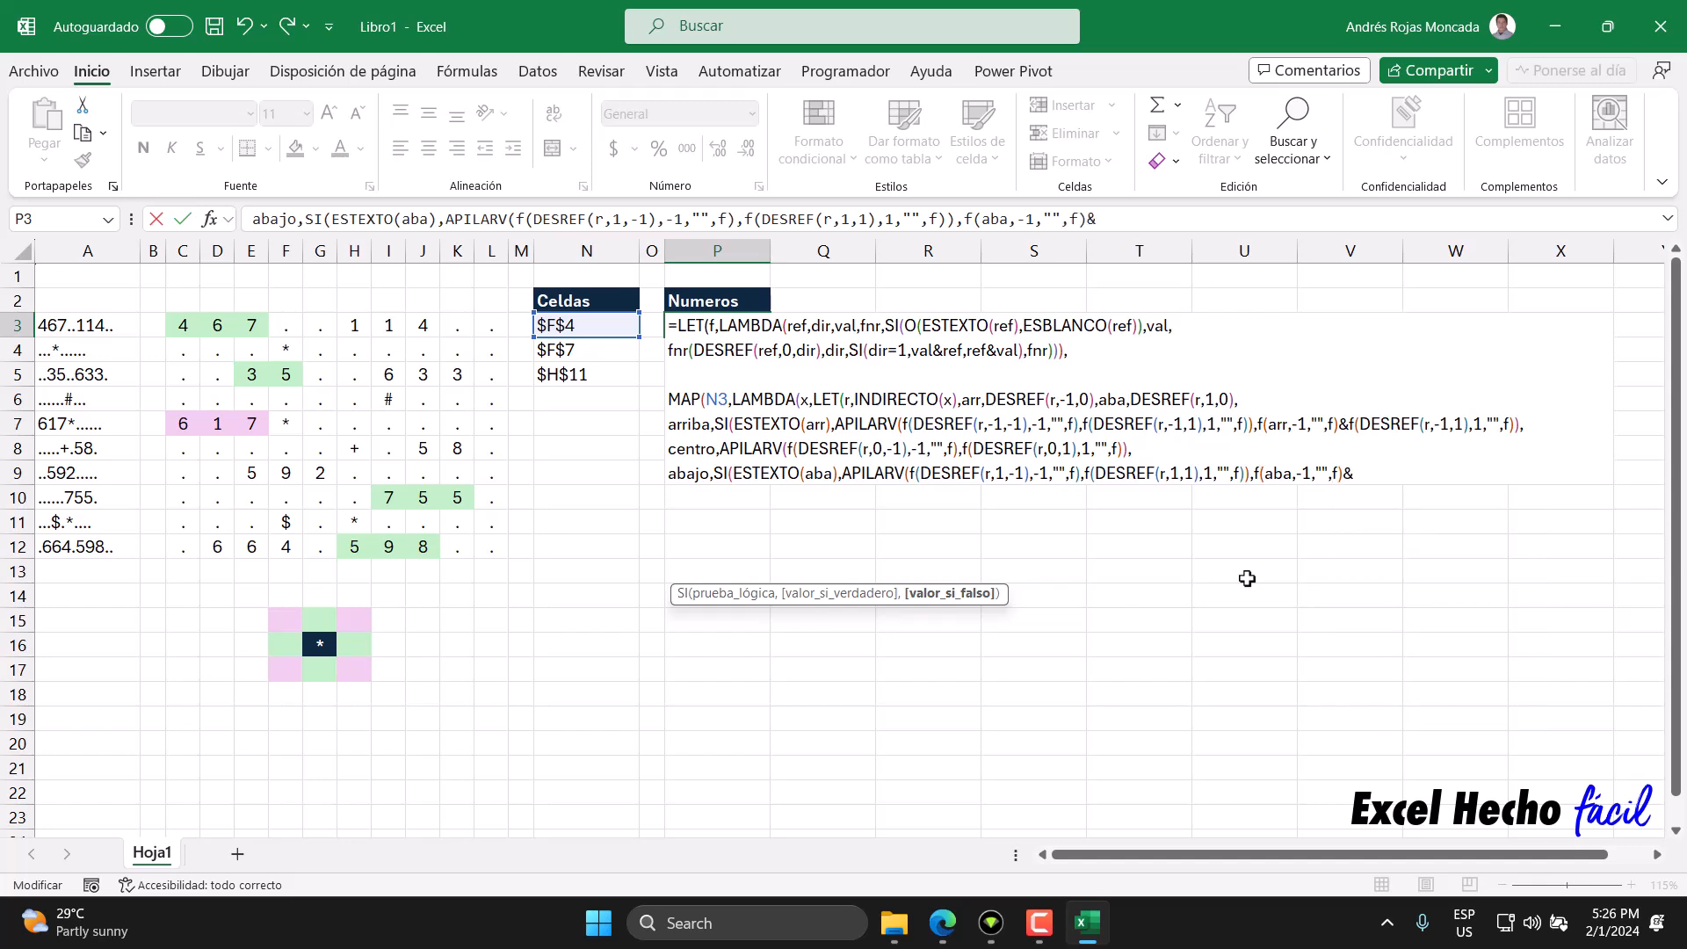
type("f(DESREF(")
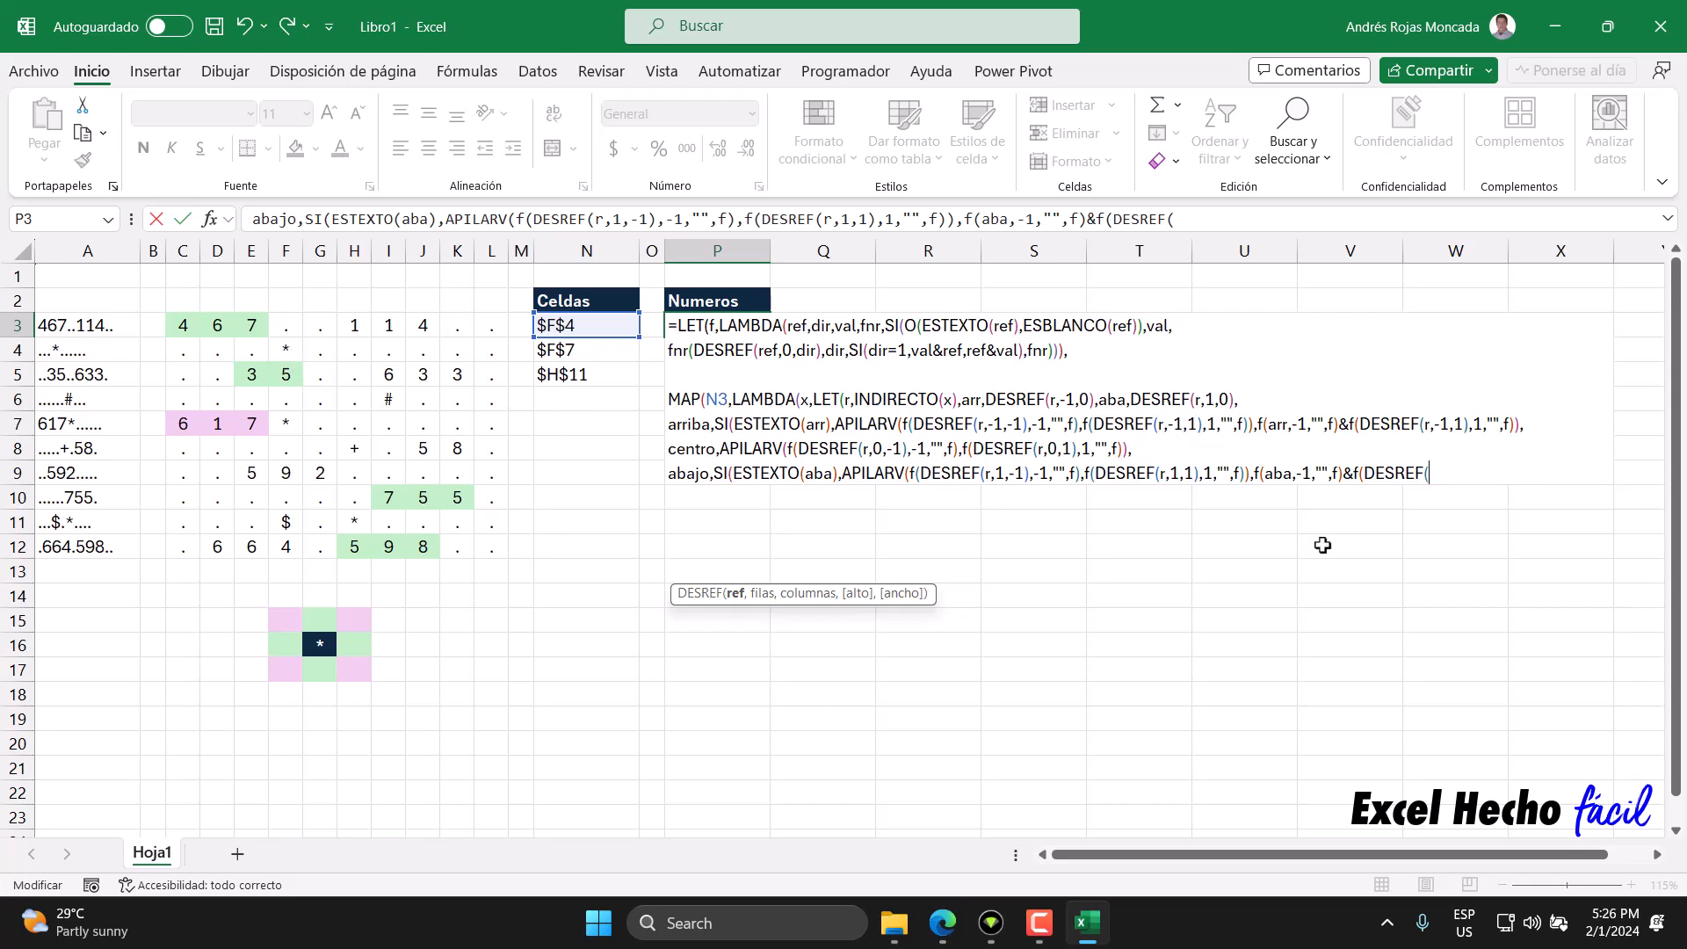
type("r,")
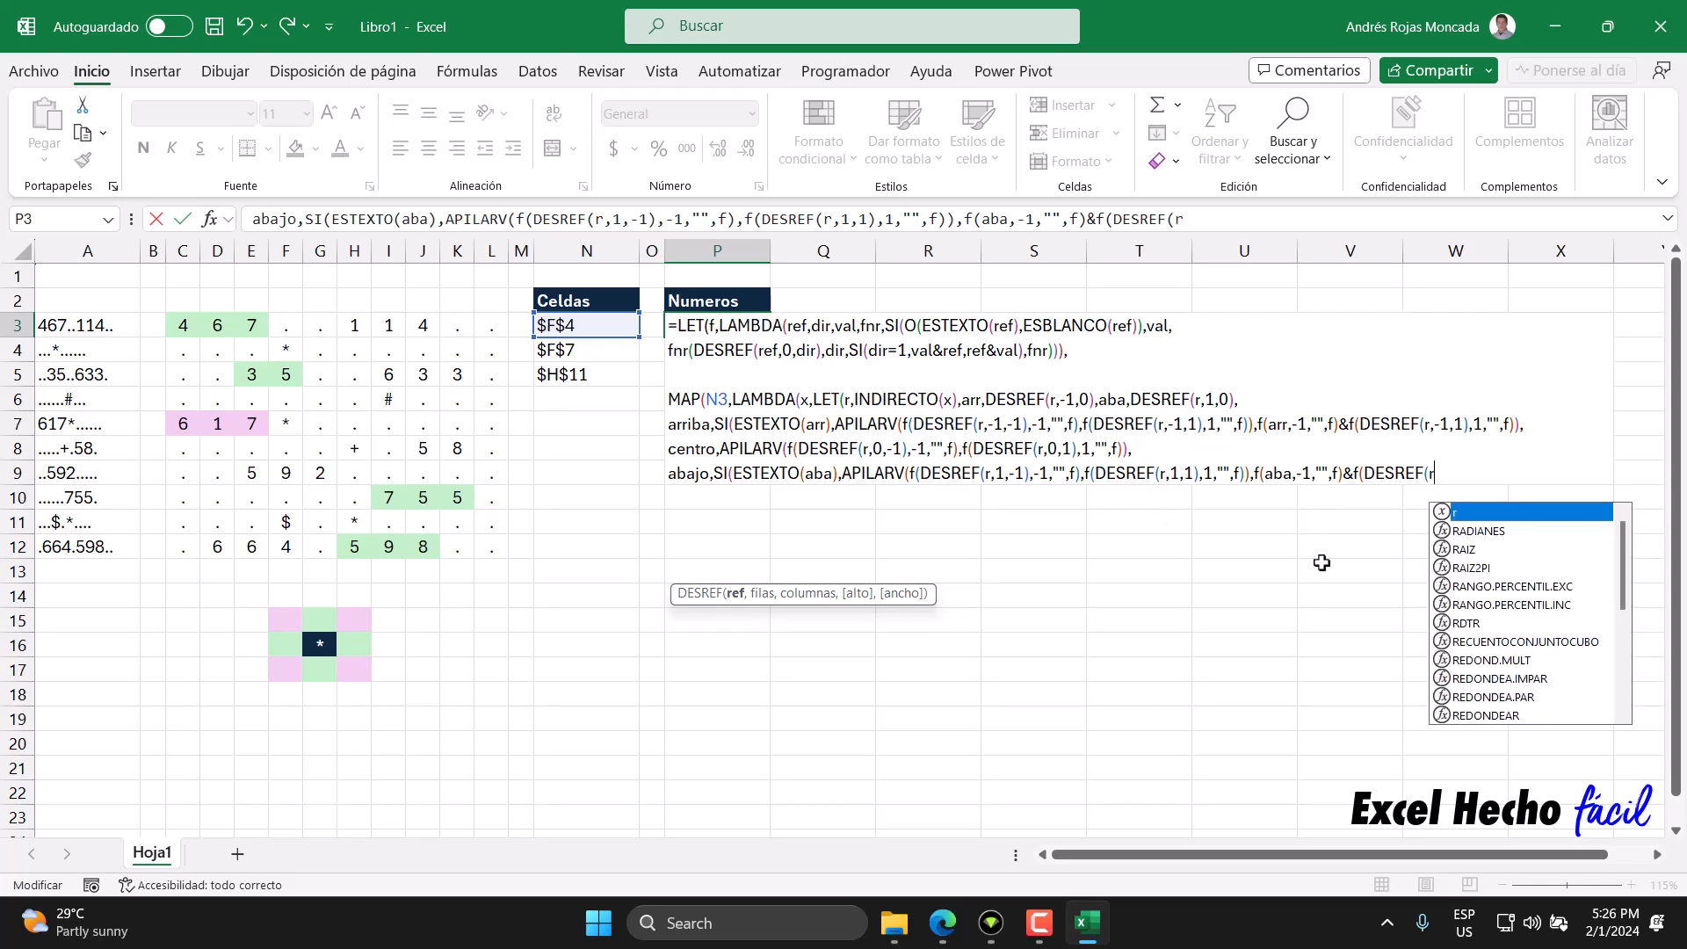
type("1,1")
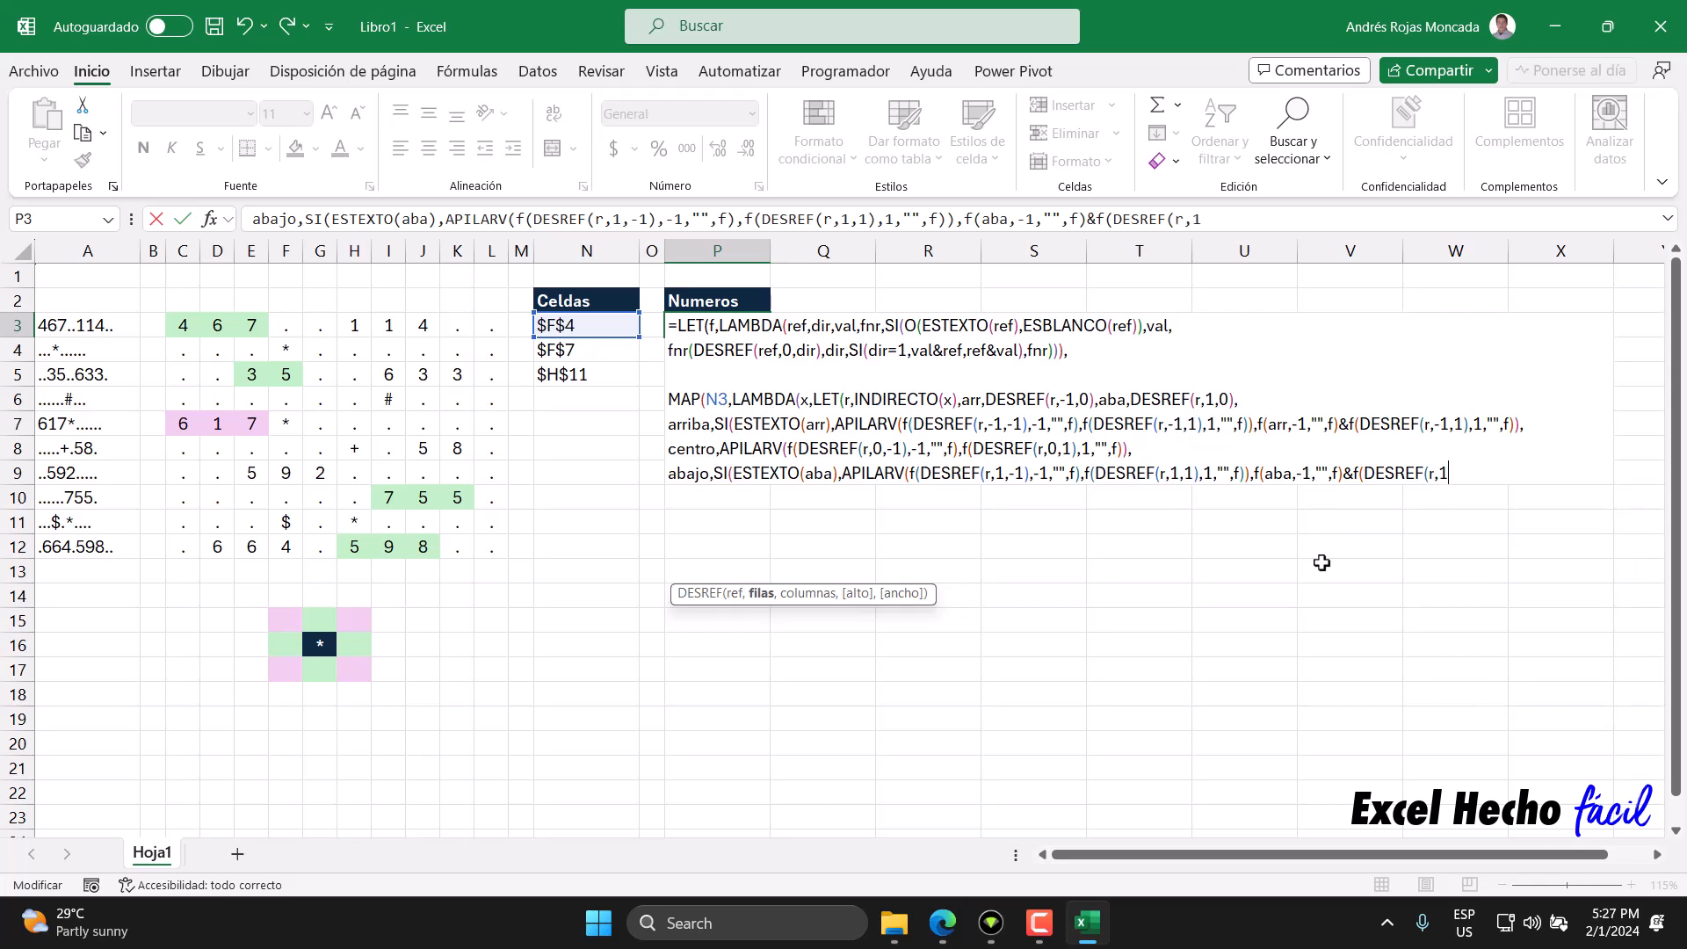
type(")")
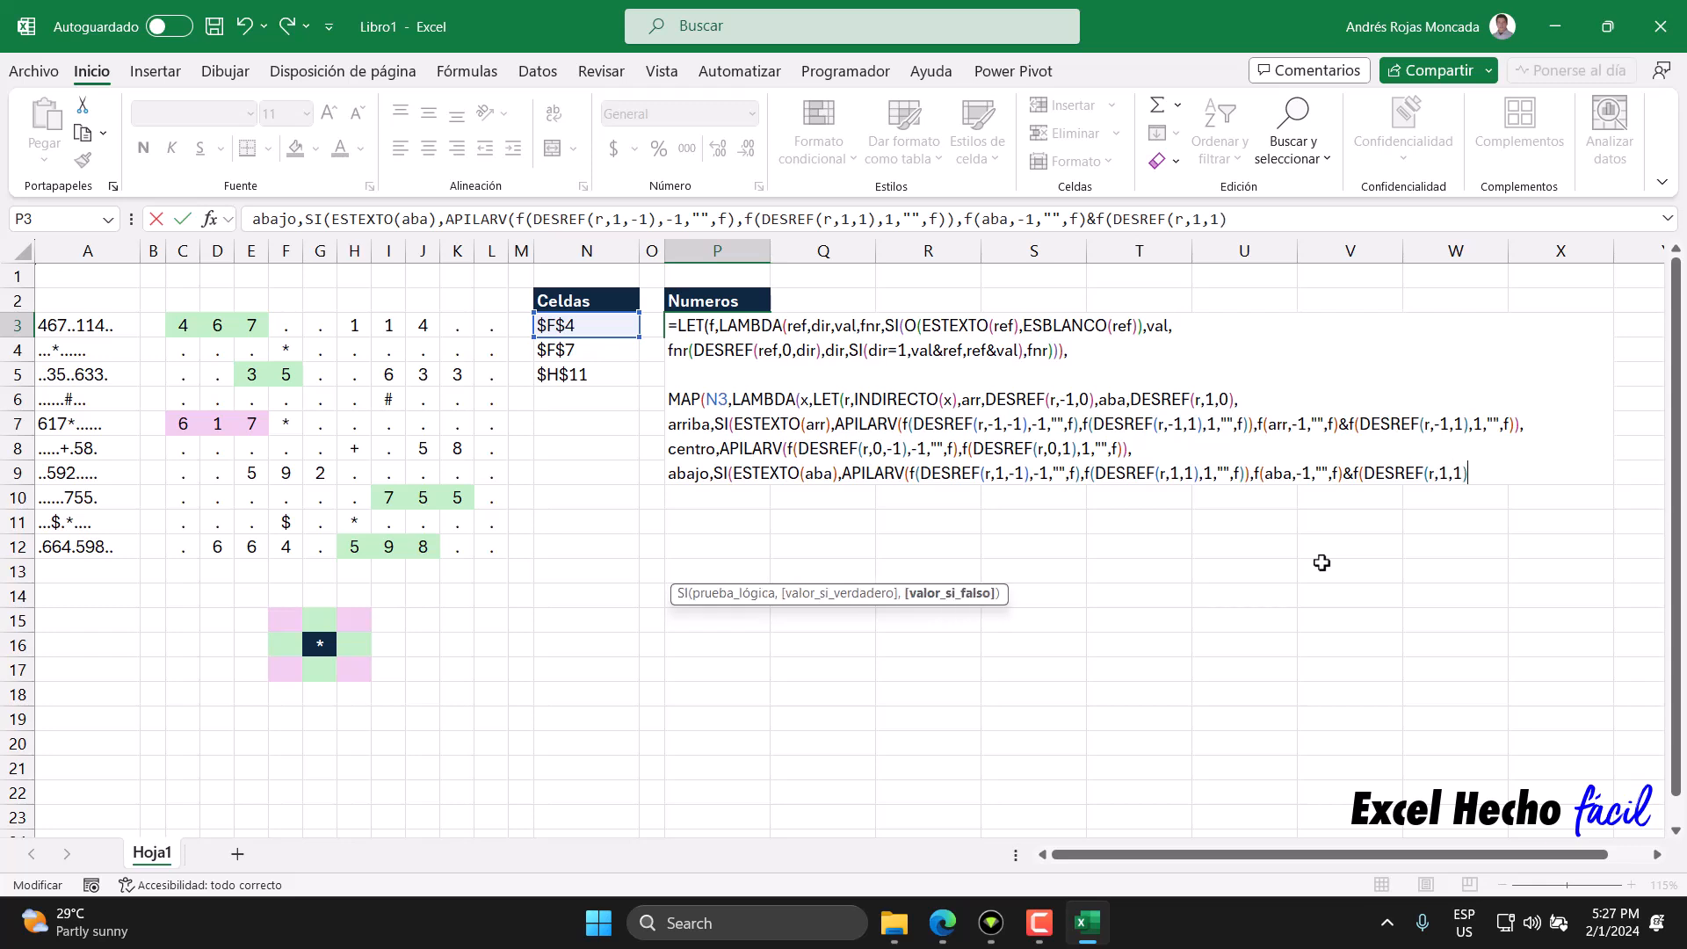
Complete the DESREF(r,1,1) call with direction 1, empty text "" and f, then close abajo's SI and add a comma.
left_click_drag(1363, 474, 1483, 474)
left_click(820, 326)
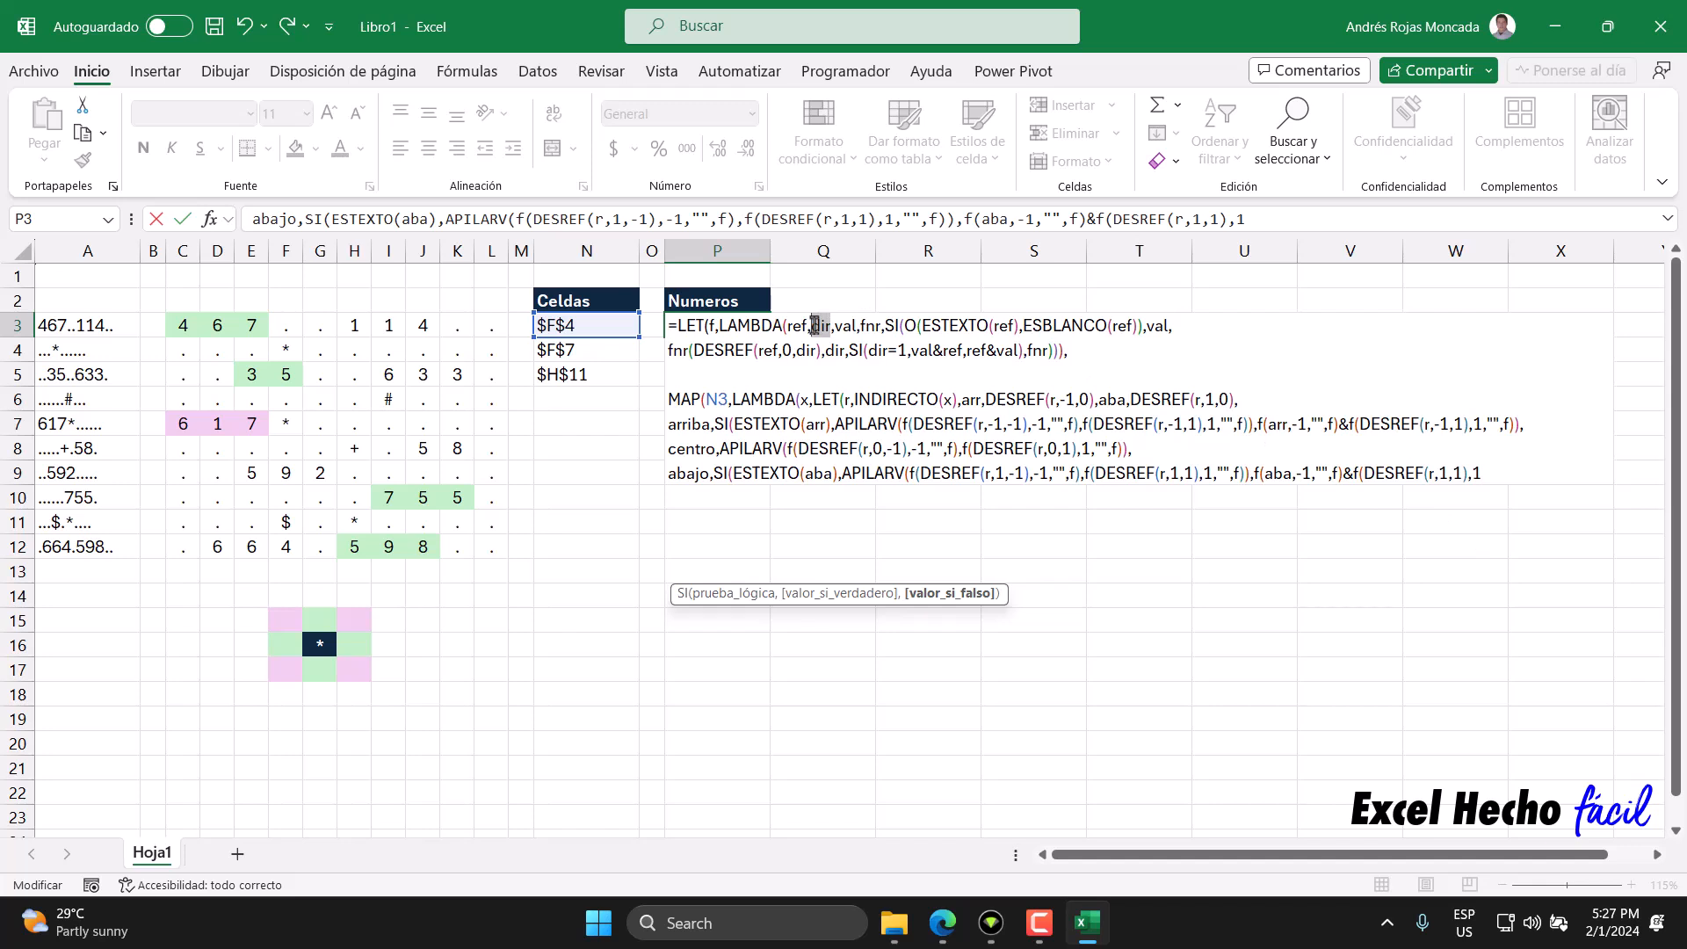
left_click(1483, 473)
type("\"\",f))")
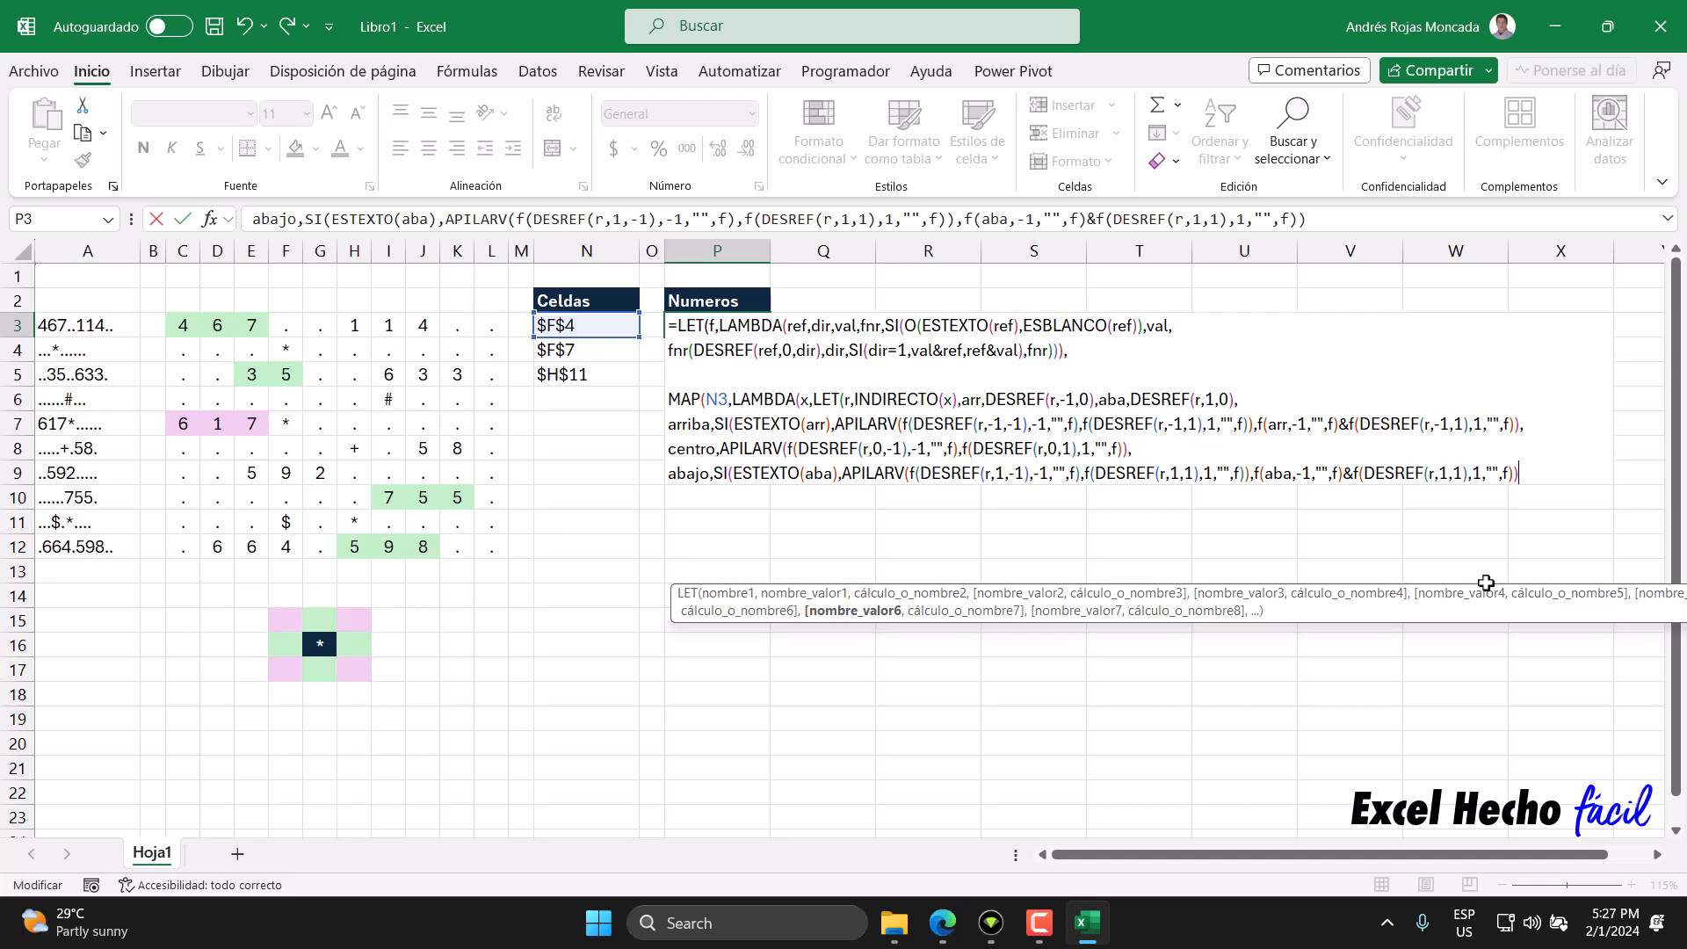
type(",")
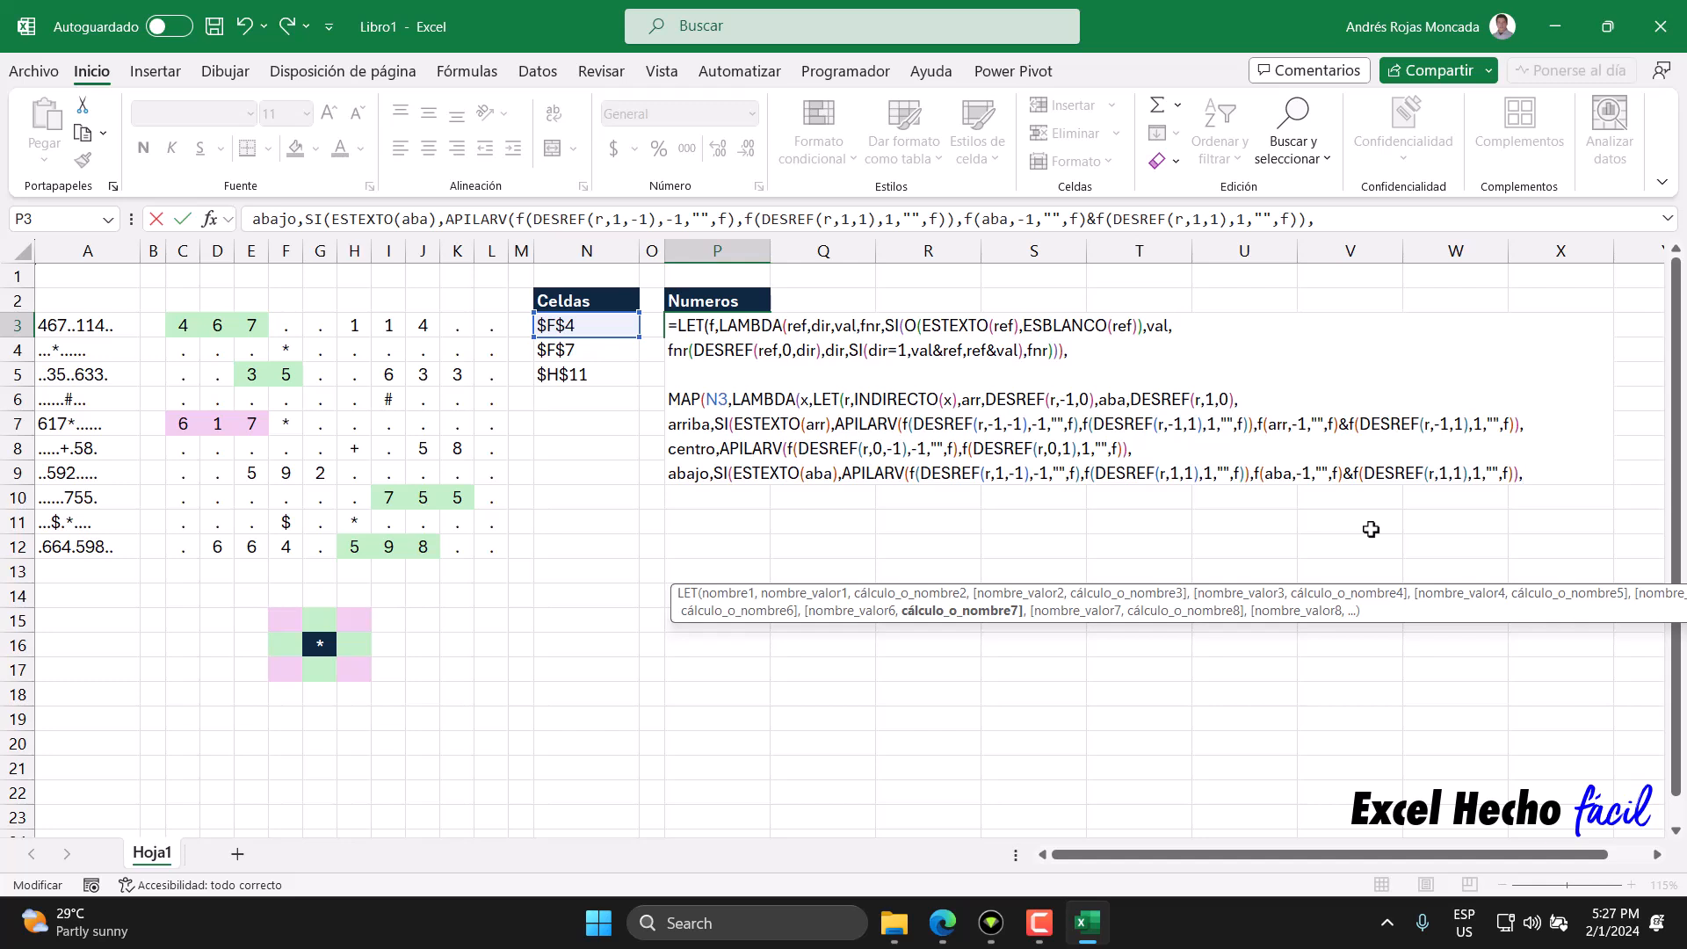
On a new formula line, stack the three variables as the inner LET's result with APILARV(arriba,centro,abajo).
key("alt+Return")
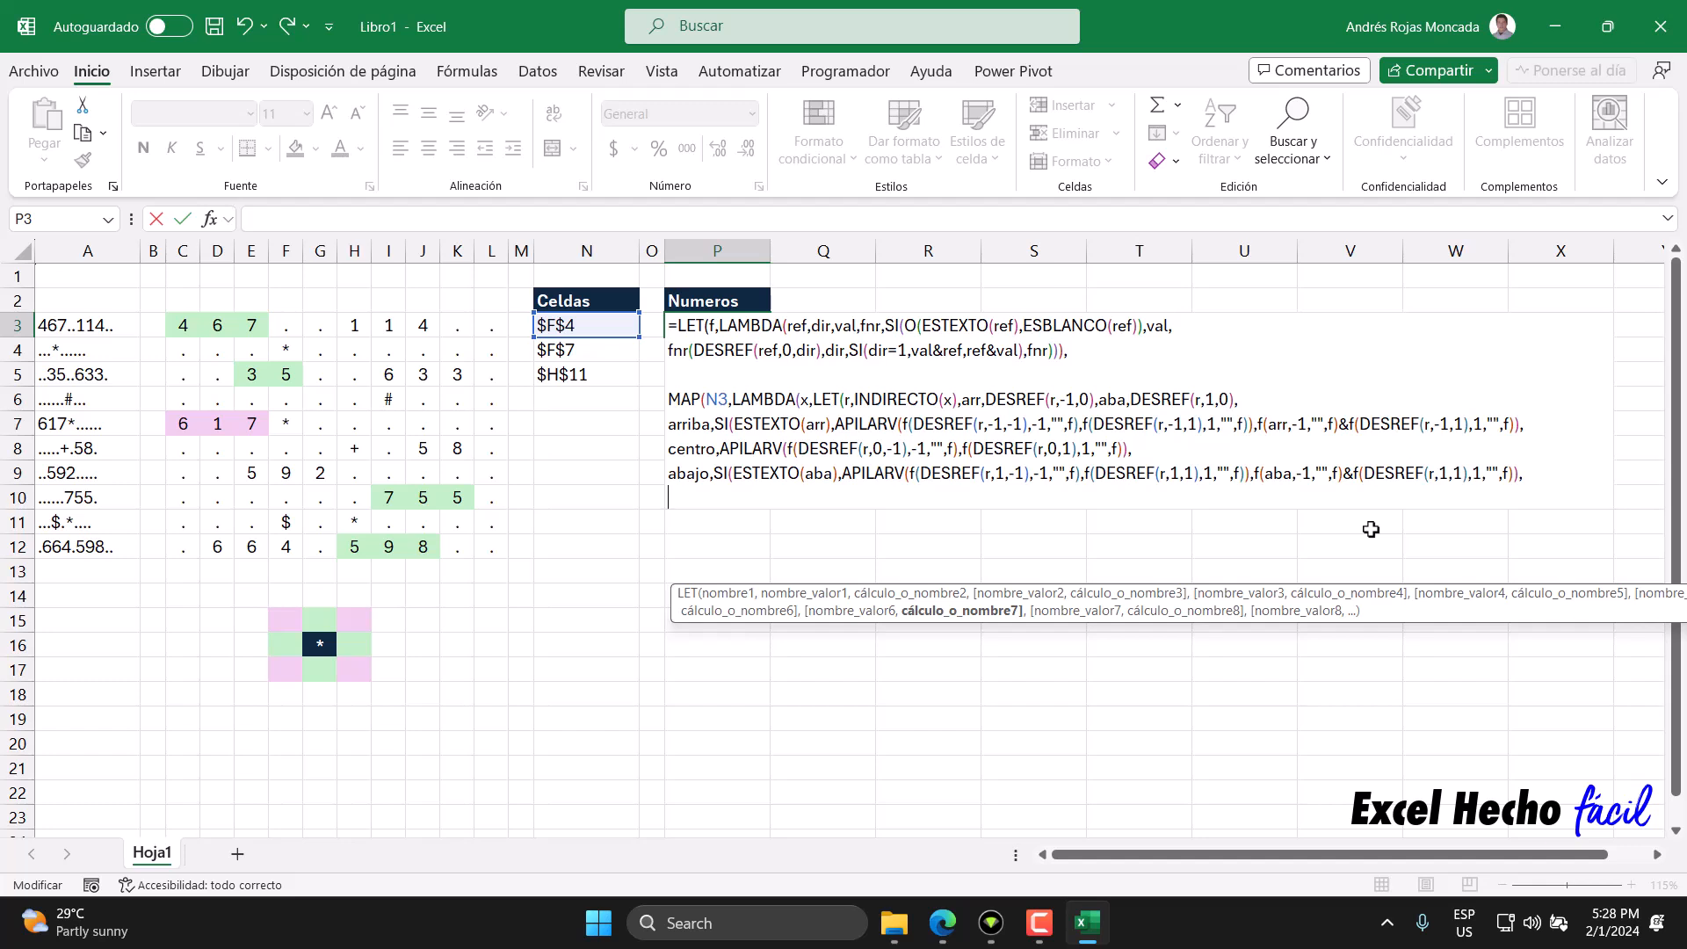
type("api")
key("Down")
key("Tab")
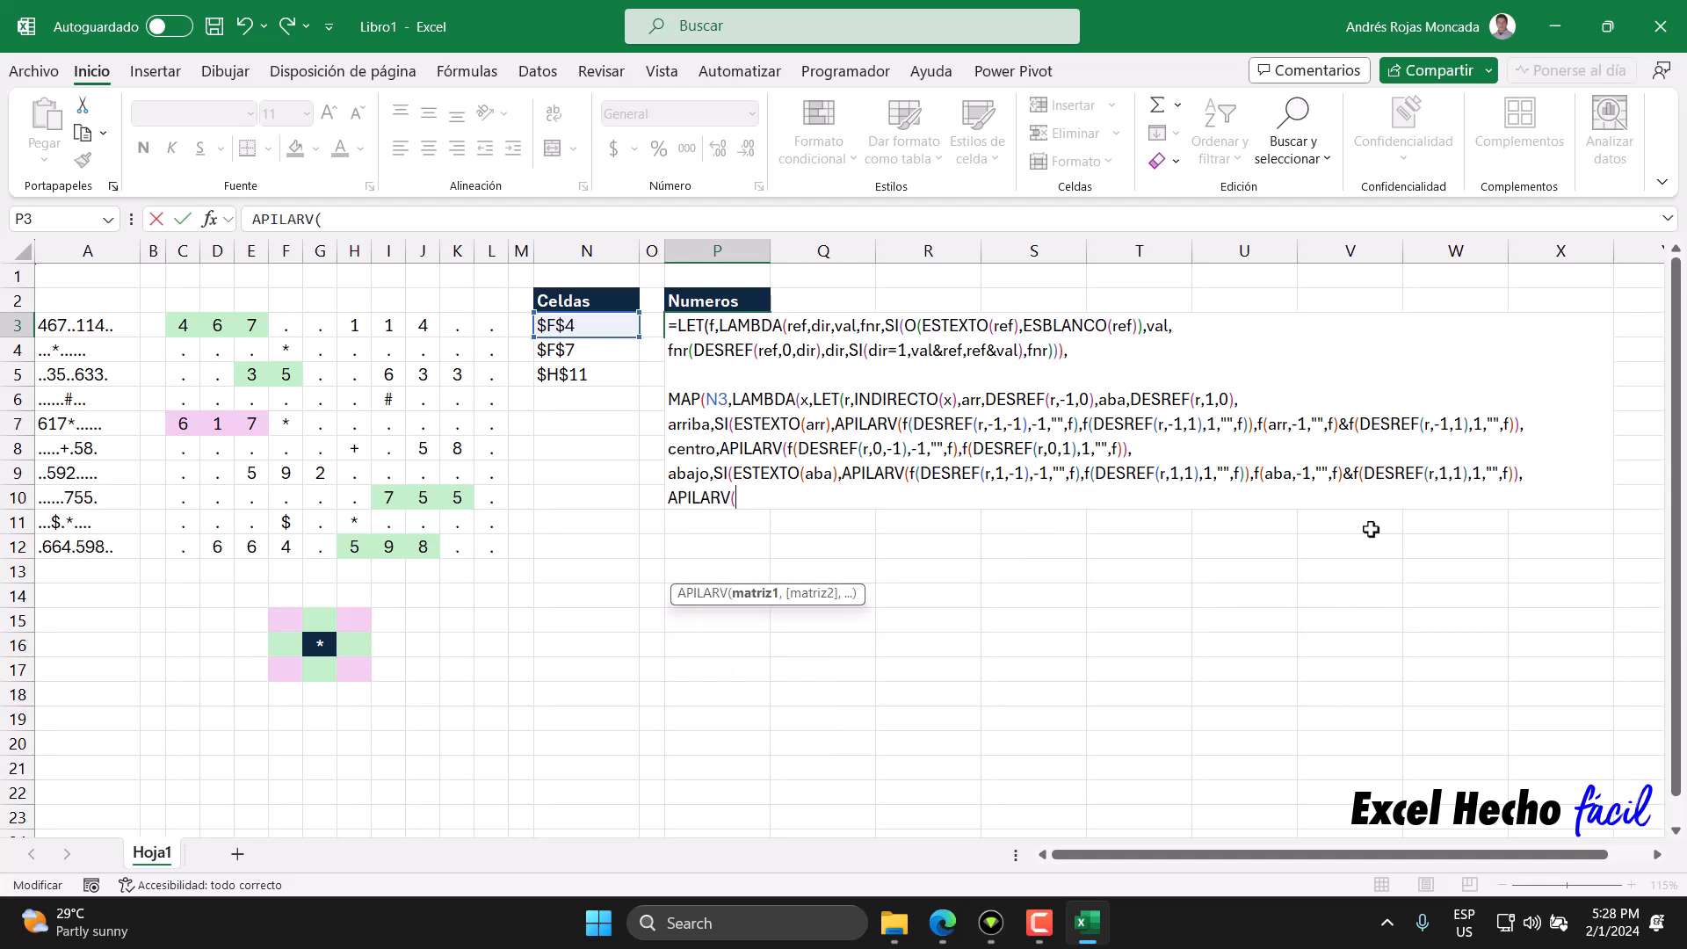
type("a")
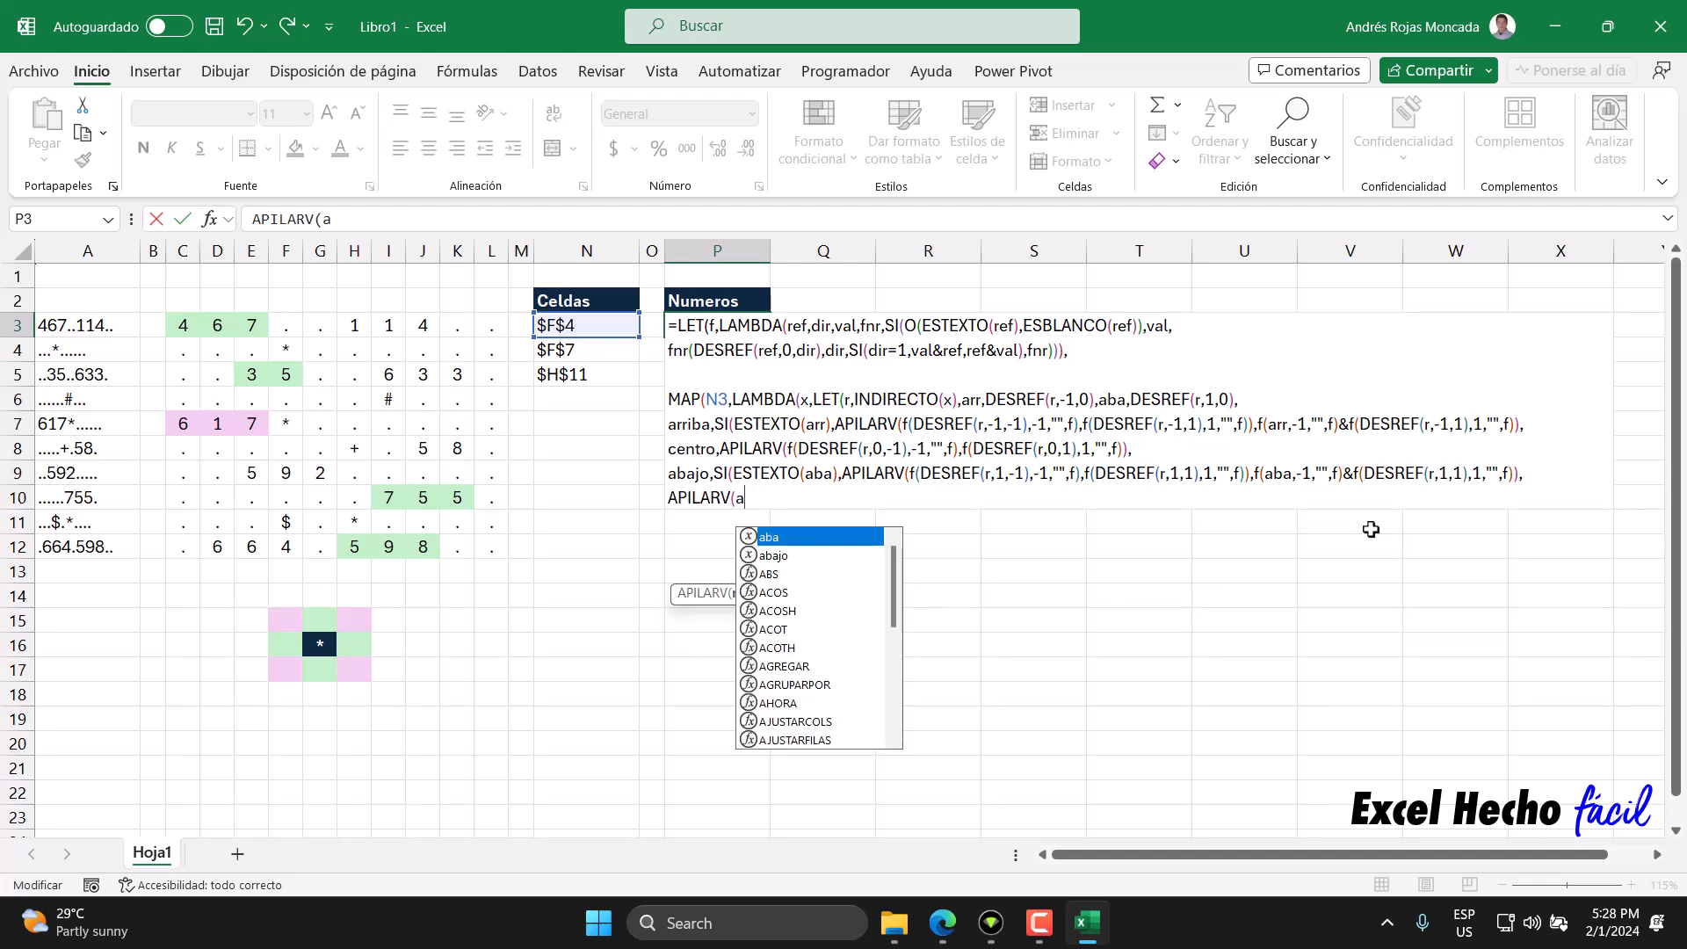
type("r")
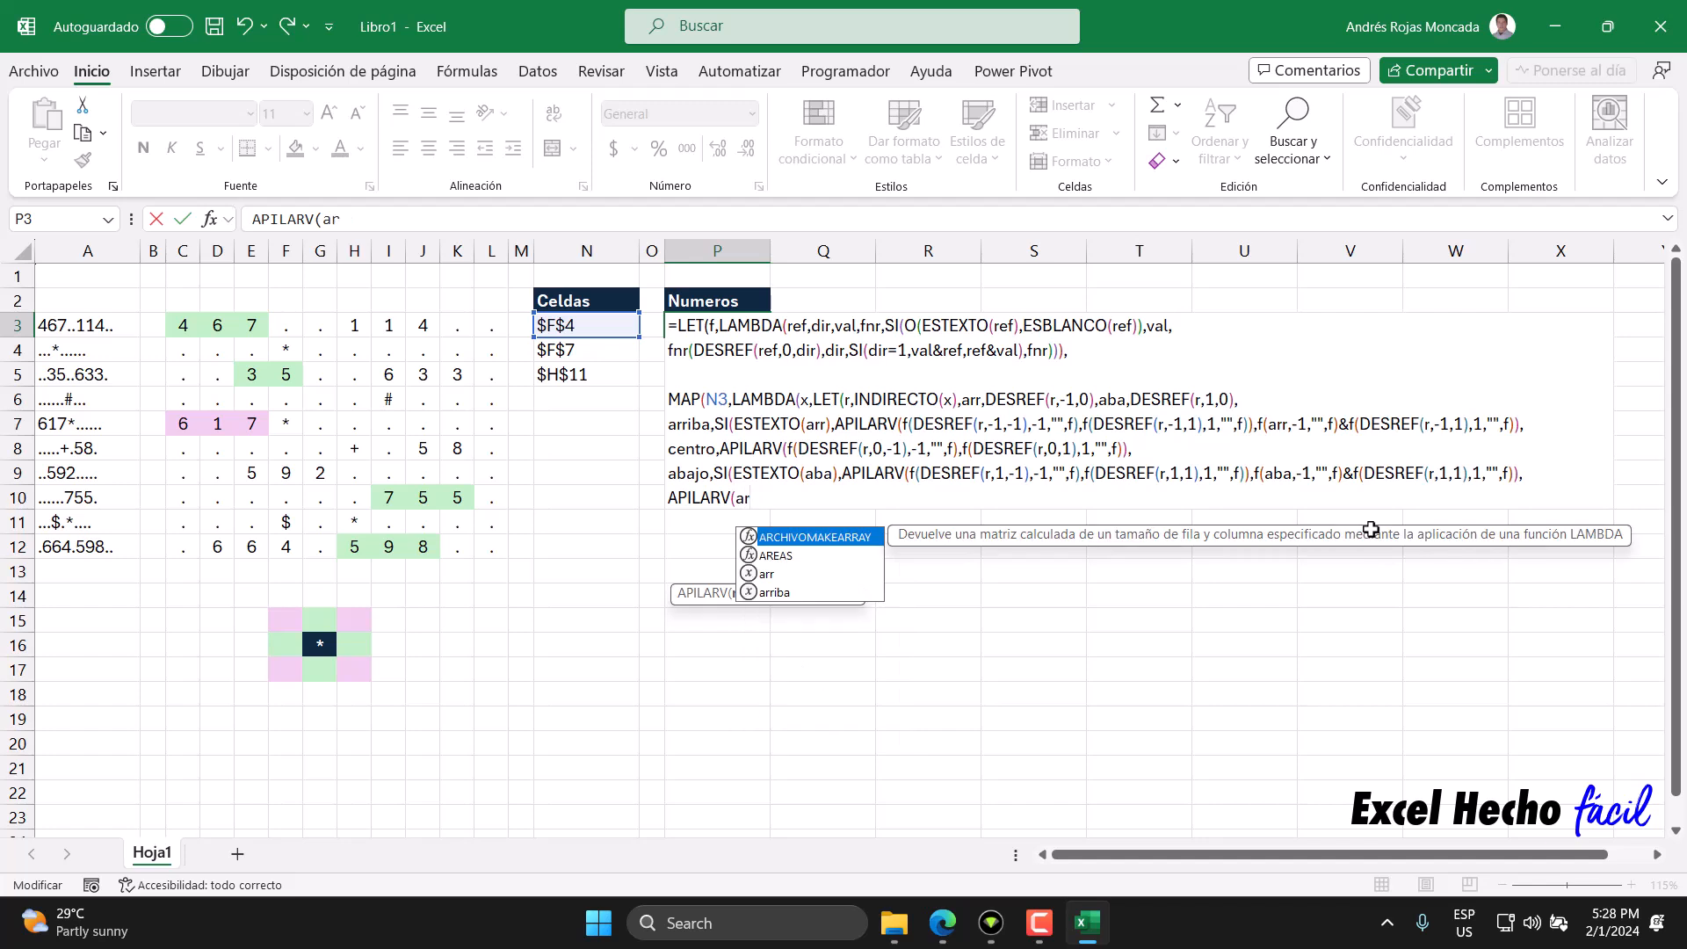
key("Down")
key("Down")
key("Down")
key("Tab")
type(",centro,aba")
key("Down")
key("Tab")
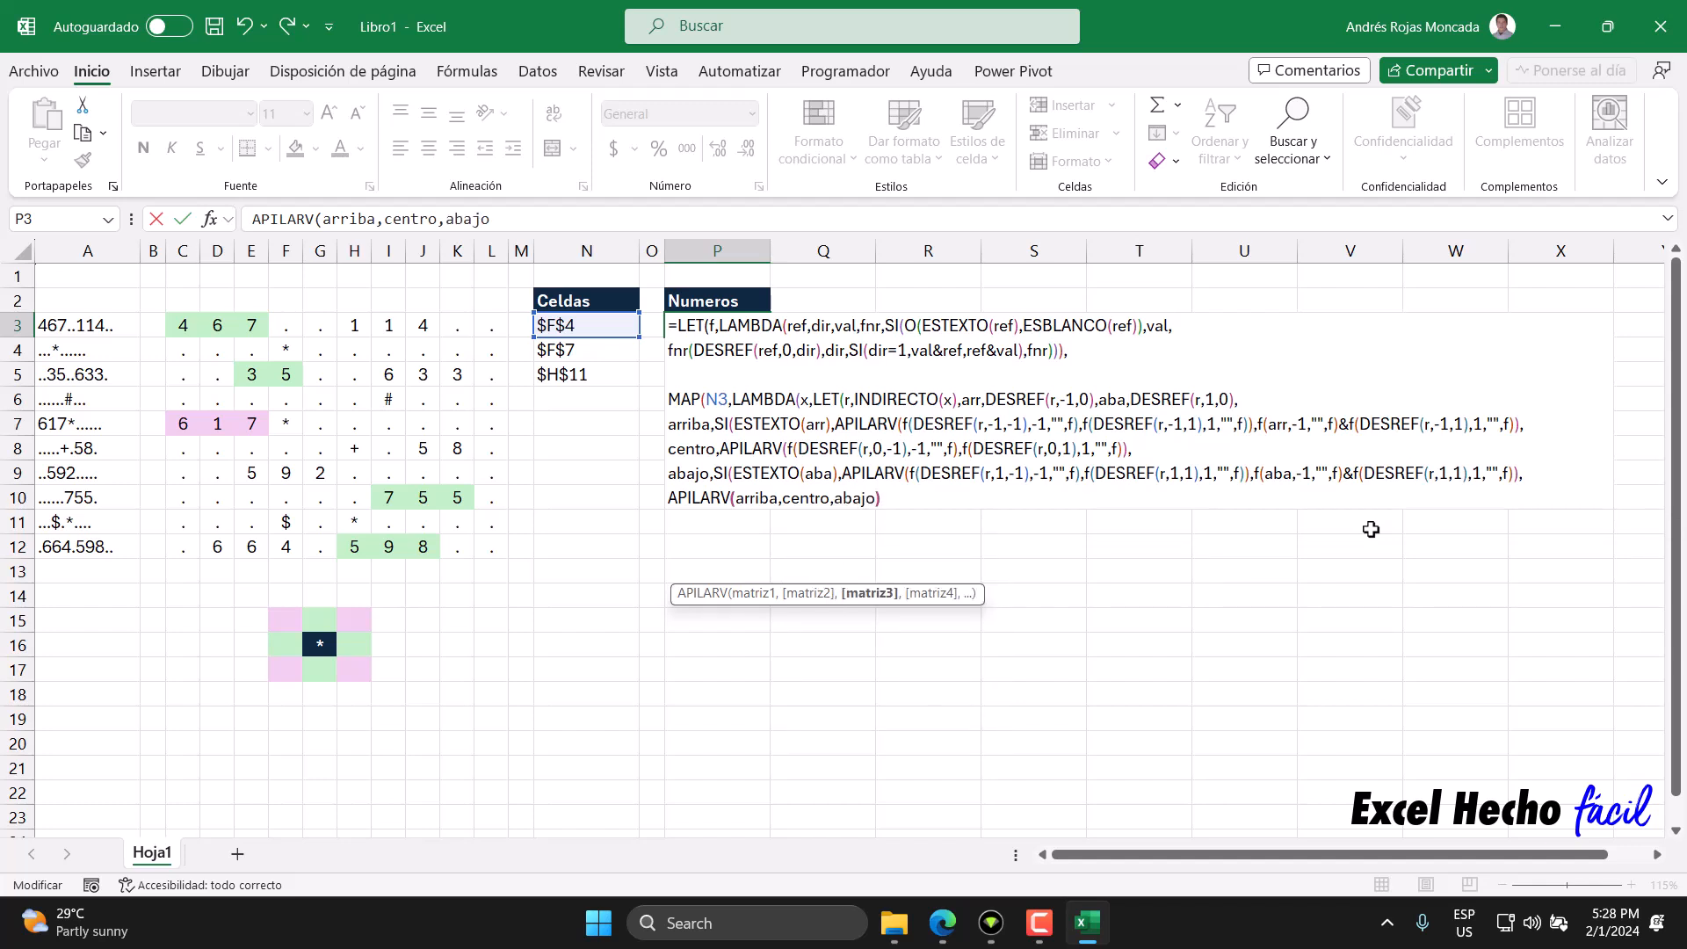
type(")")
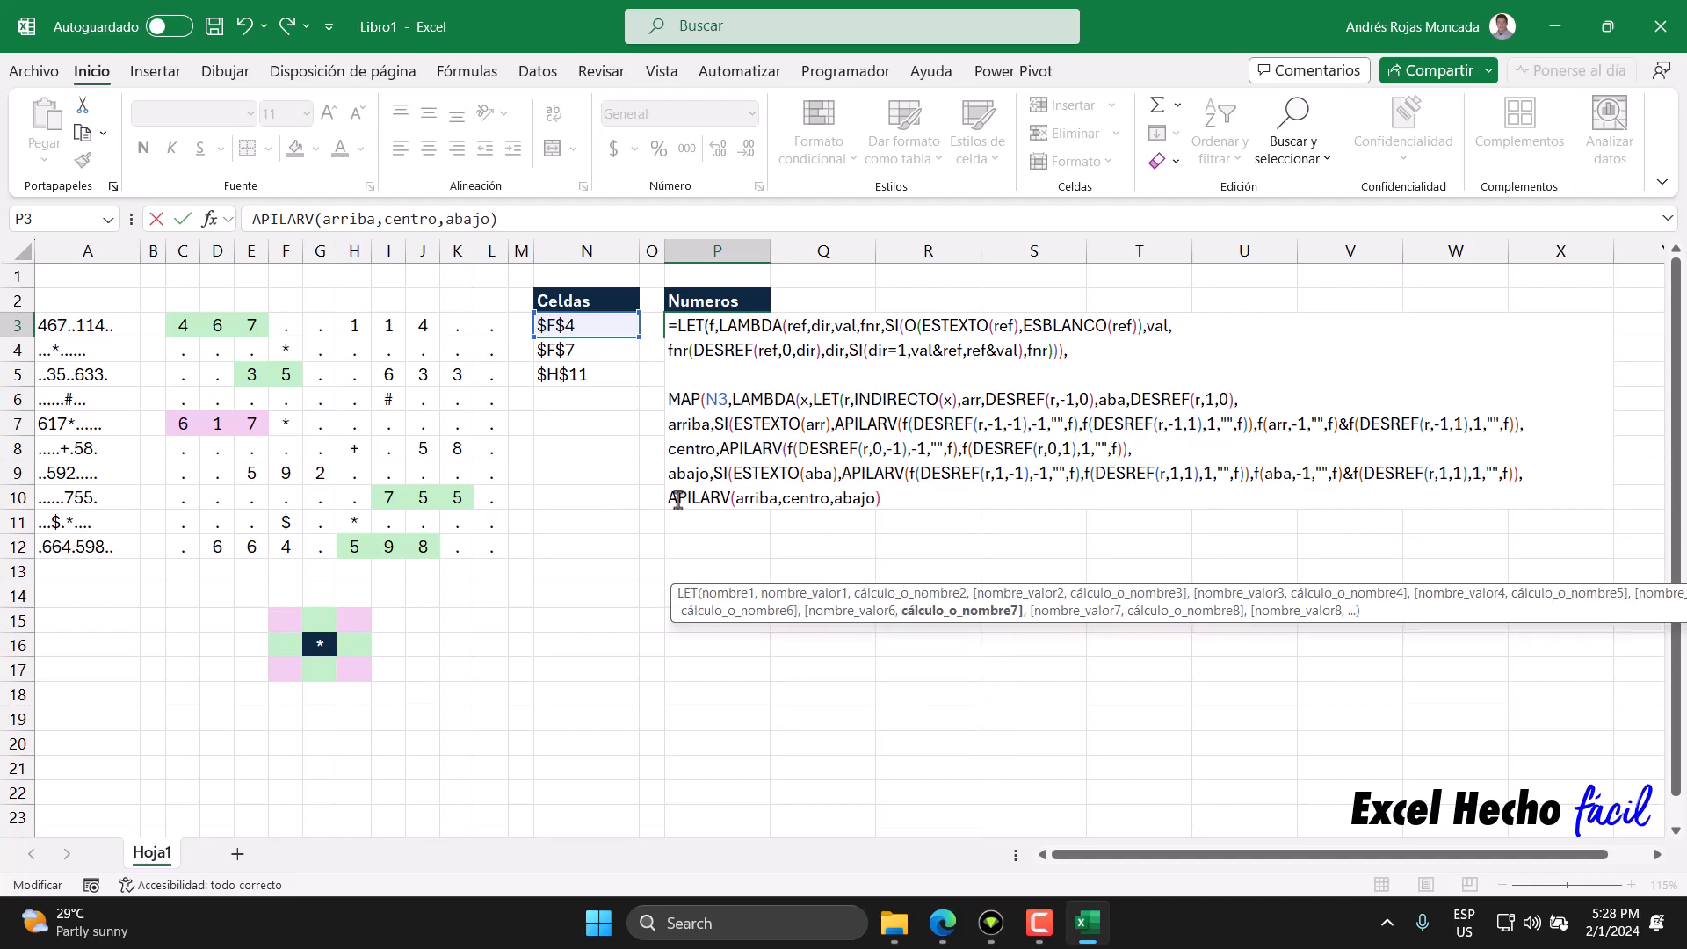
Wrap APILARV(arriba,centro,abajo) in MATRIZATEXTO, close all open functions and enter the formula in P3.
type("matriza")
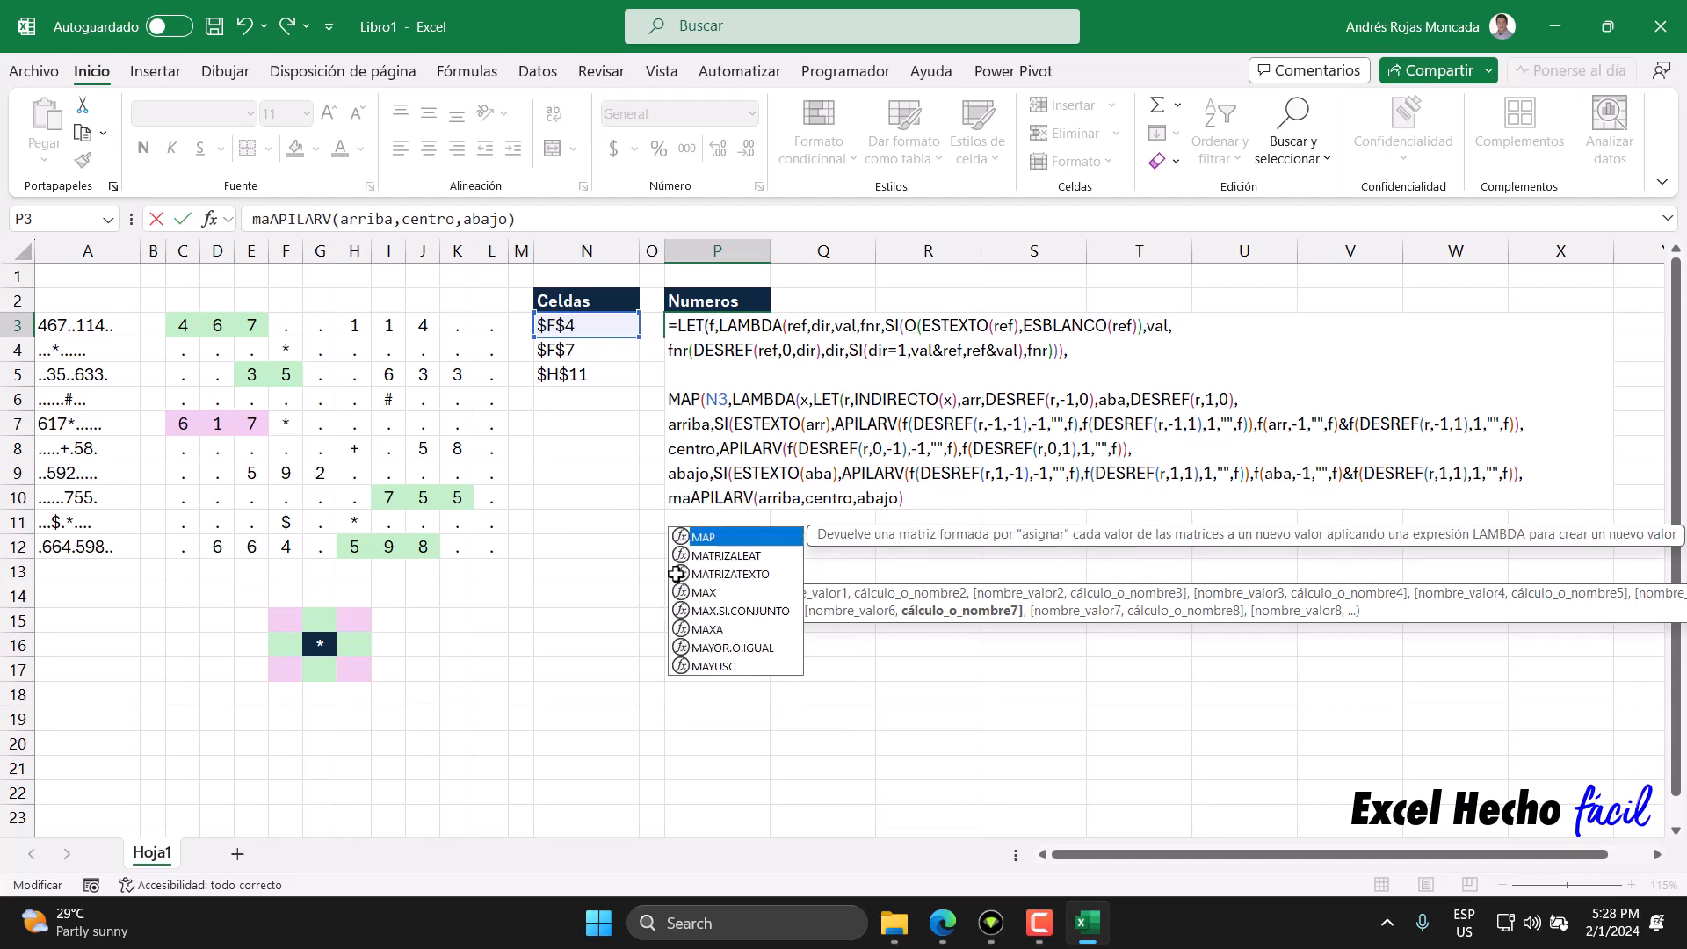
key("Down")
key("Tab")
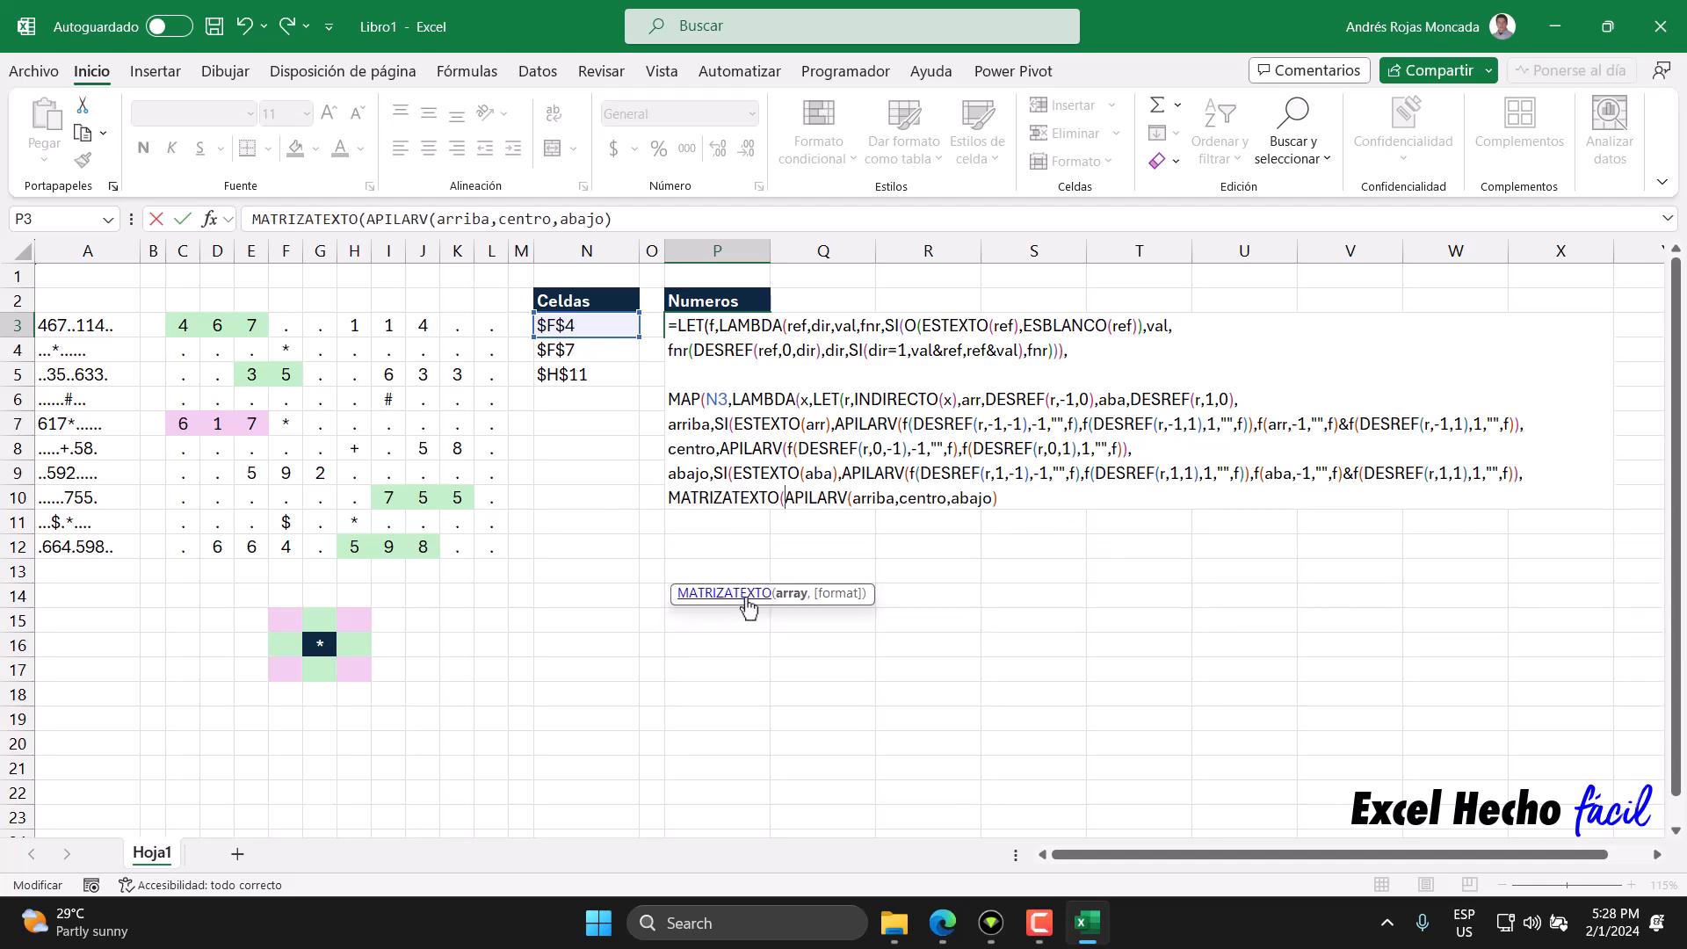
left_click(793, 592)
left_click(1008, 500)
type(")")
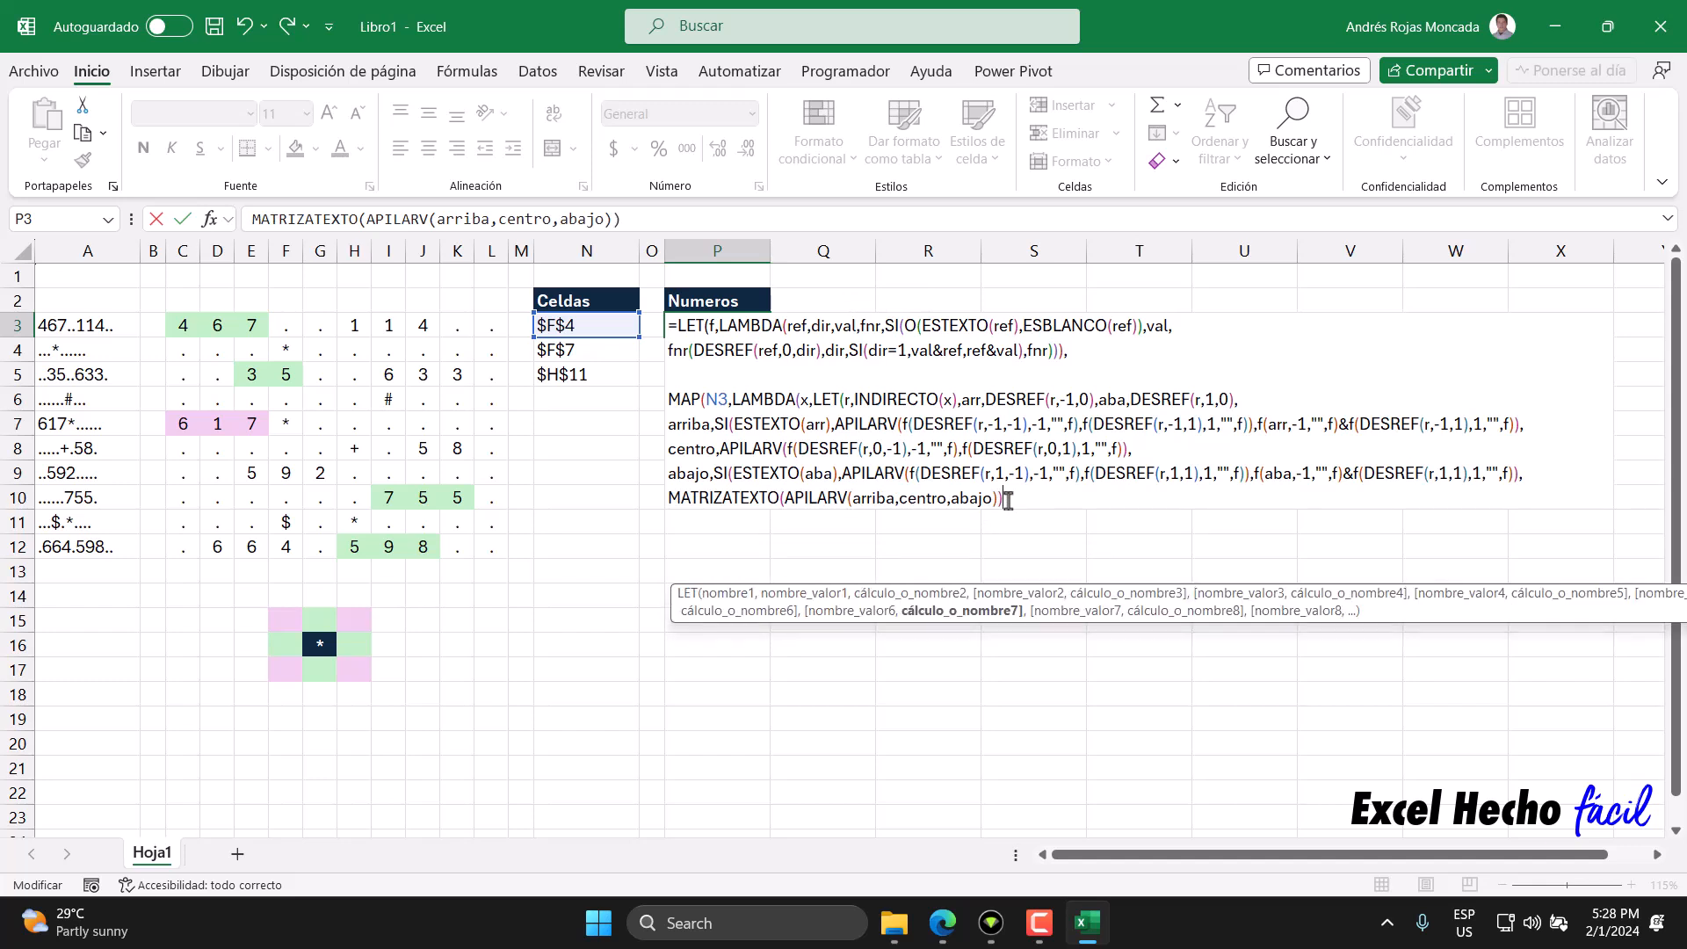
type("))")
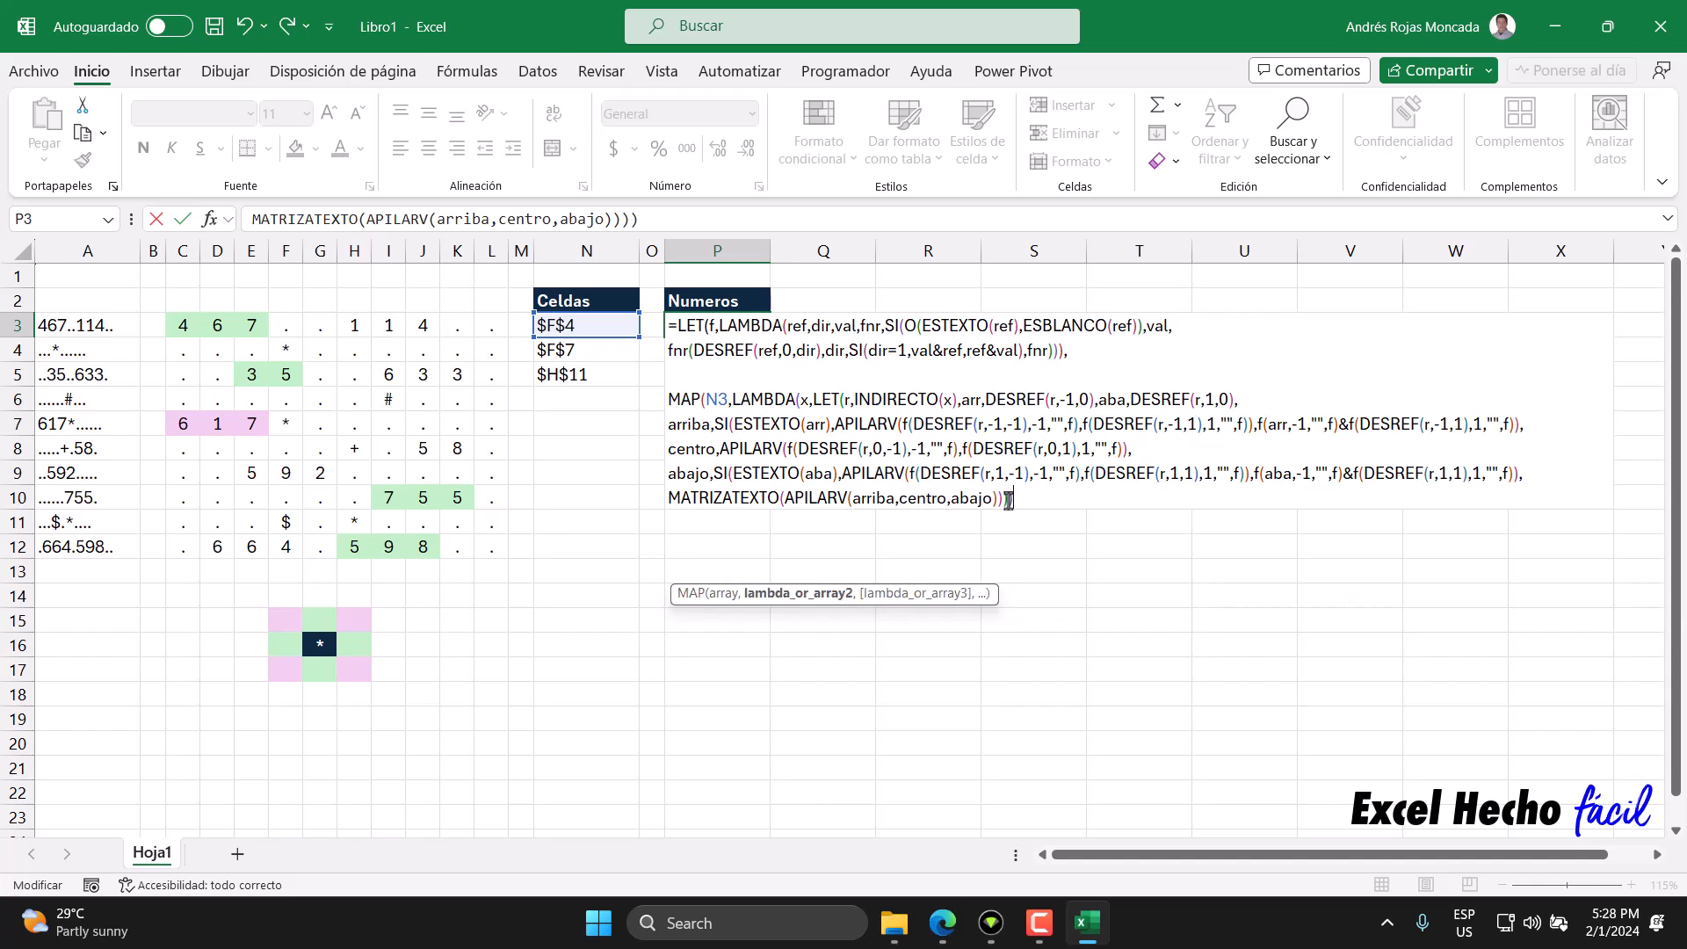
type(")")
key("Return")
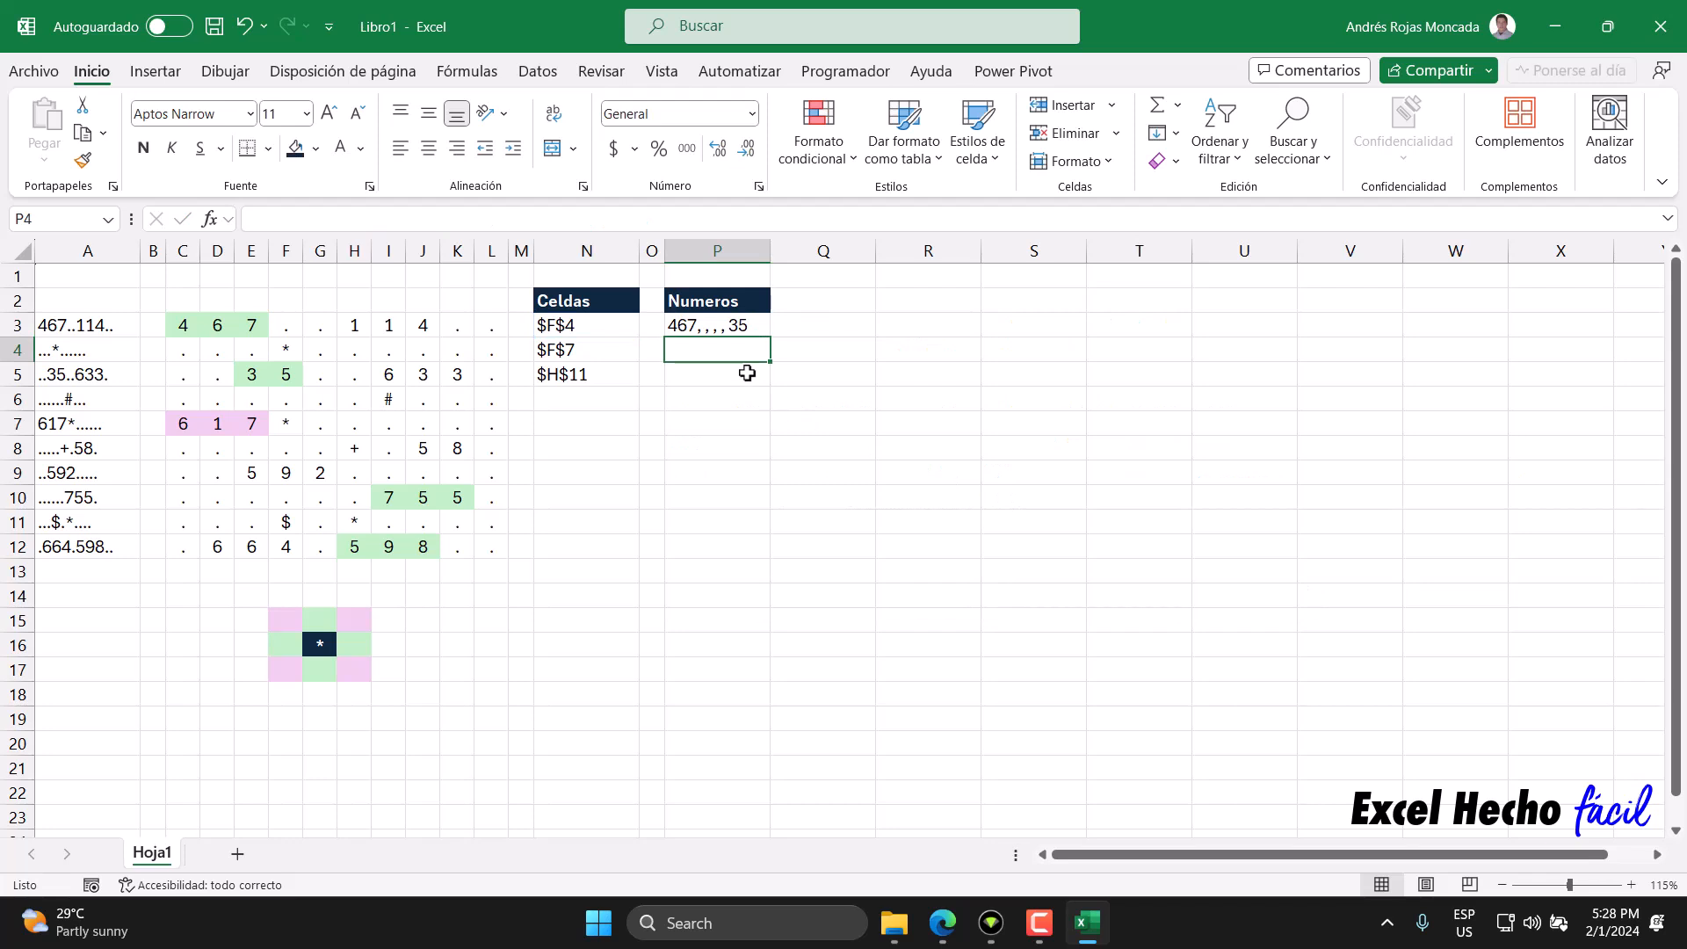
Change MAP's array in P3 to N4 to test the formula on the second listed cell.
left_click(722, 332)
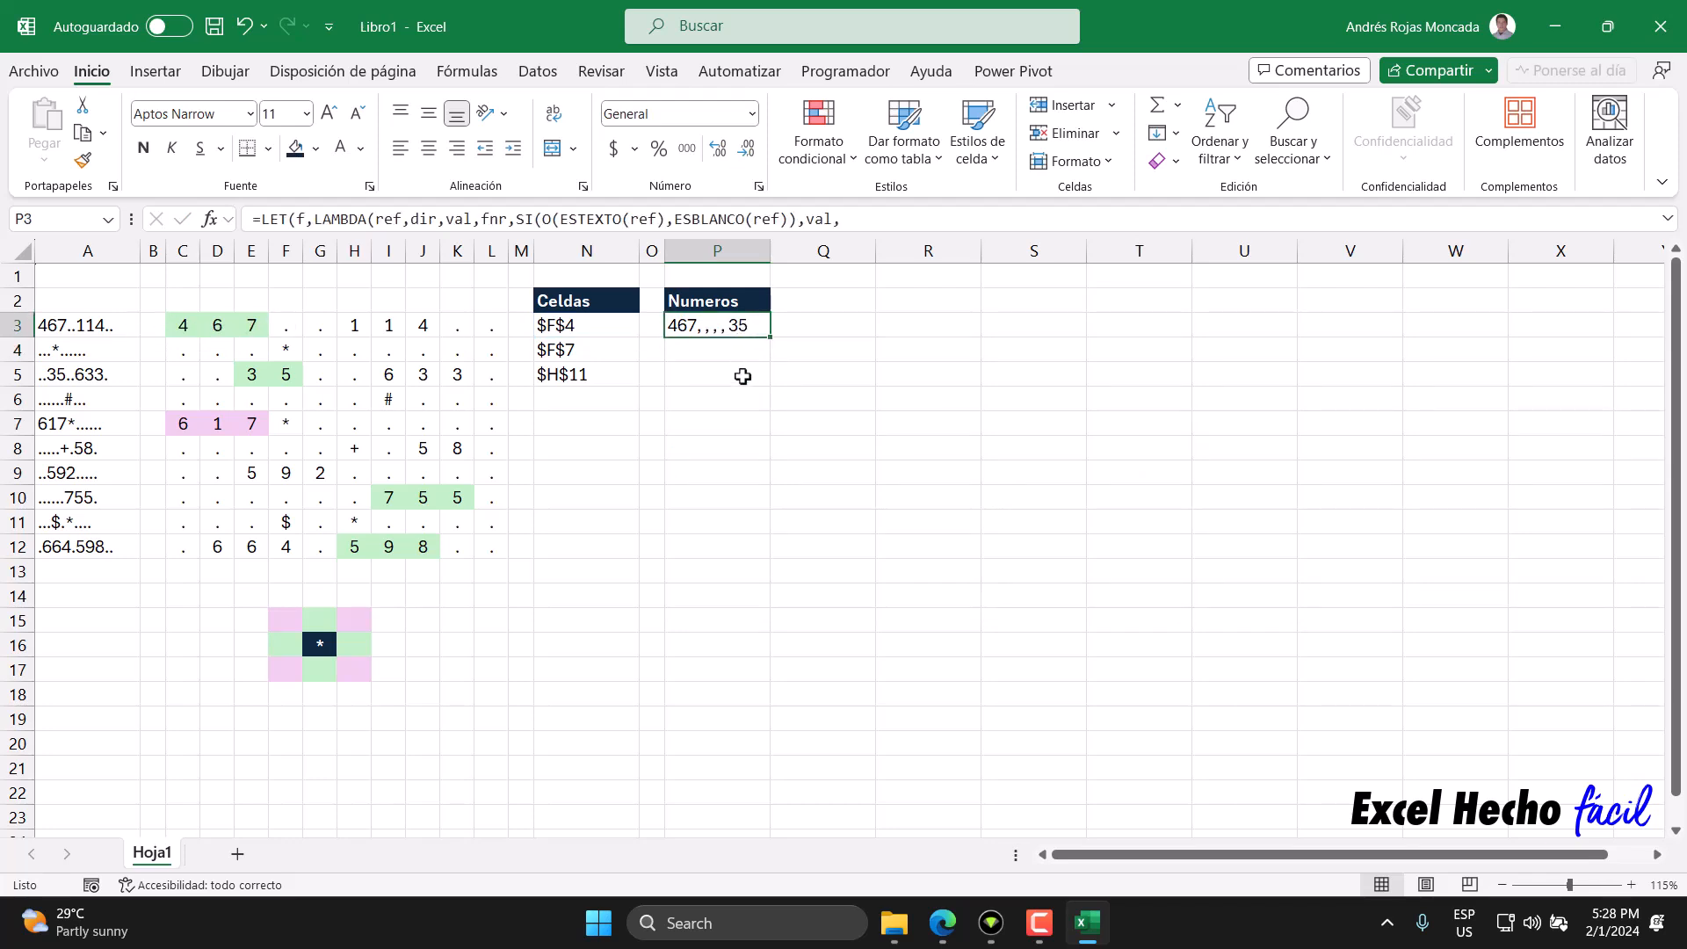
key("F2")
left_click_drag(729, 399, 708, 399)
left_click(567, 350)
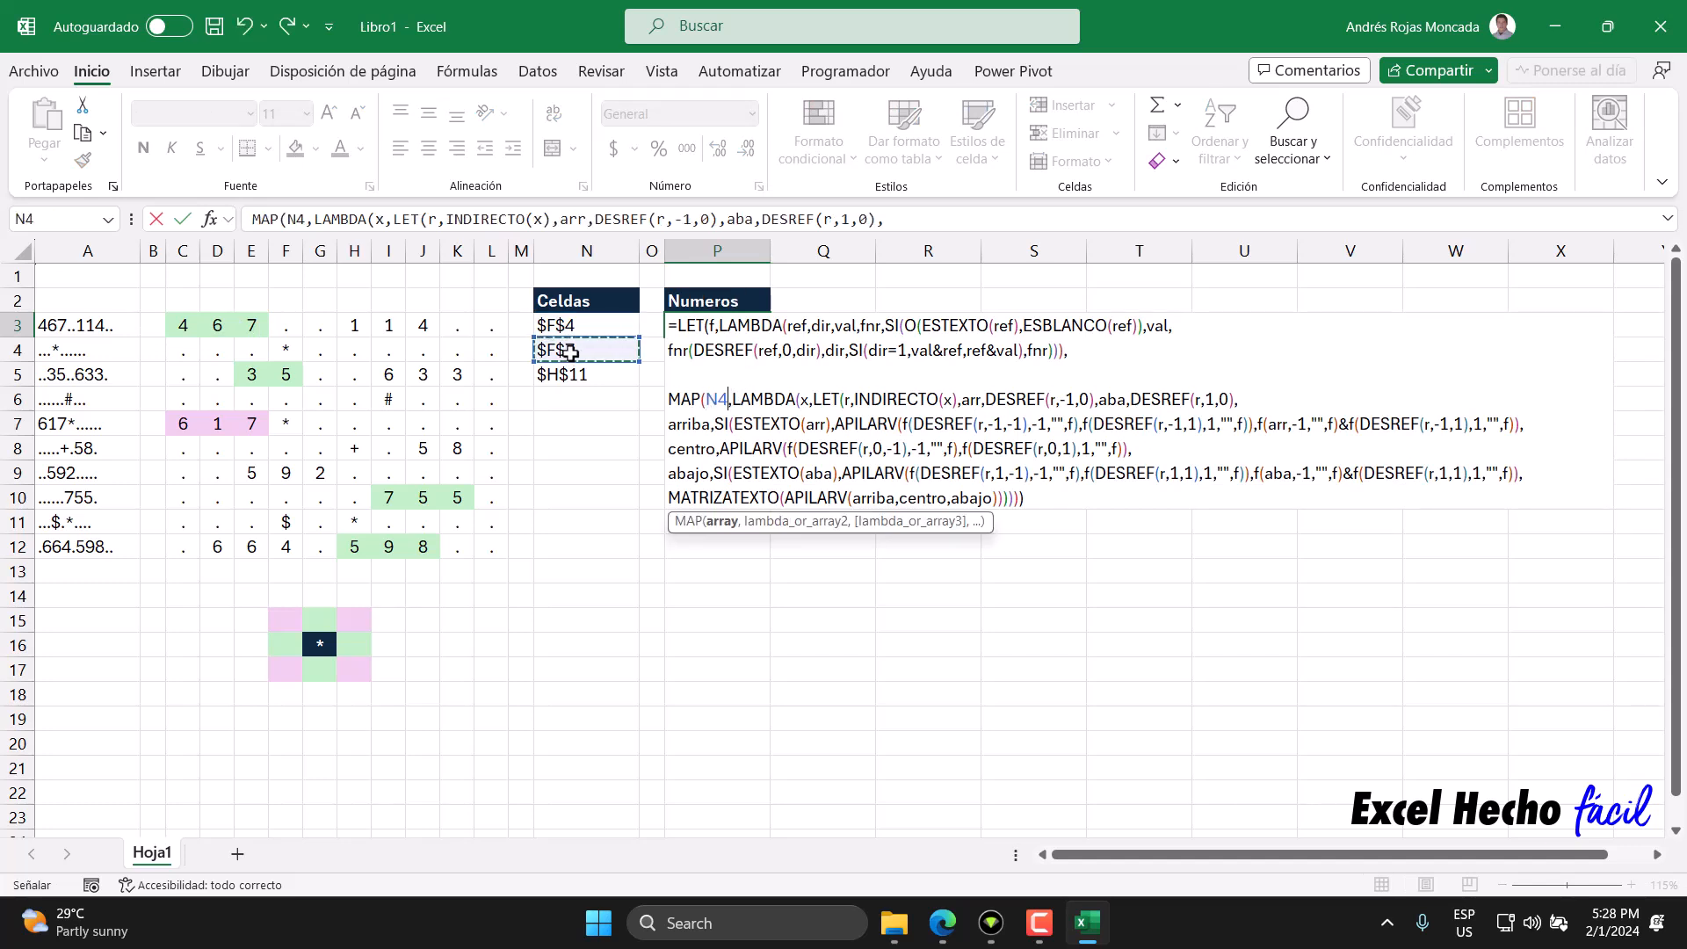
key("Return")
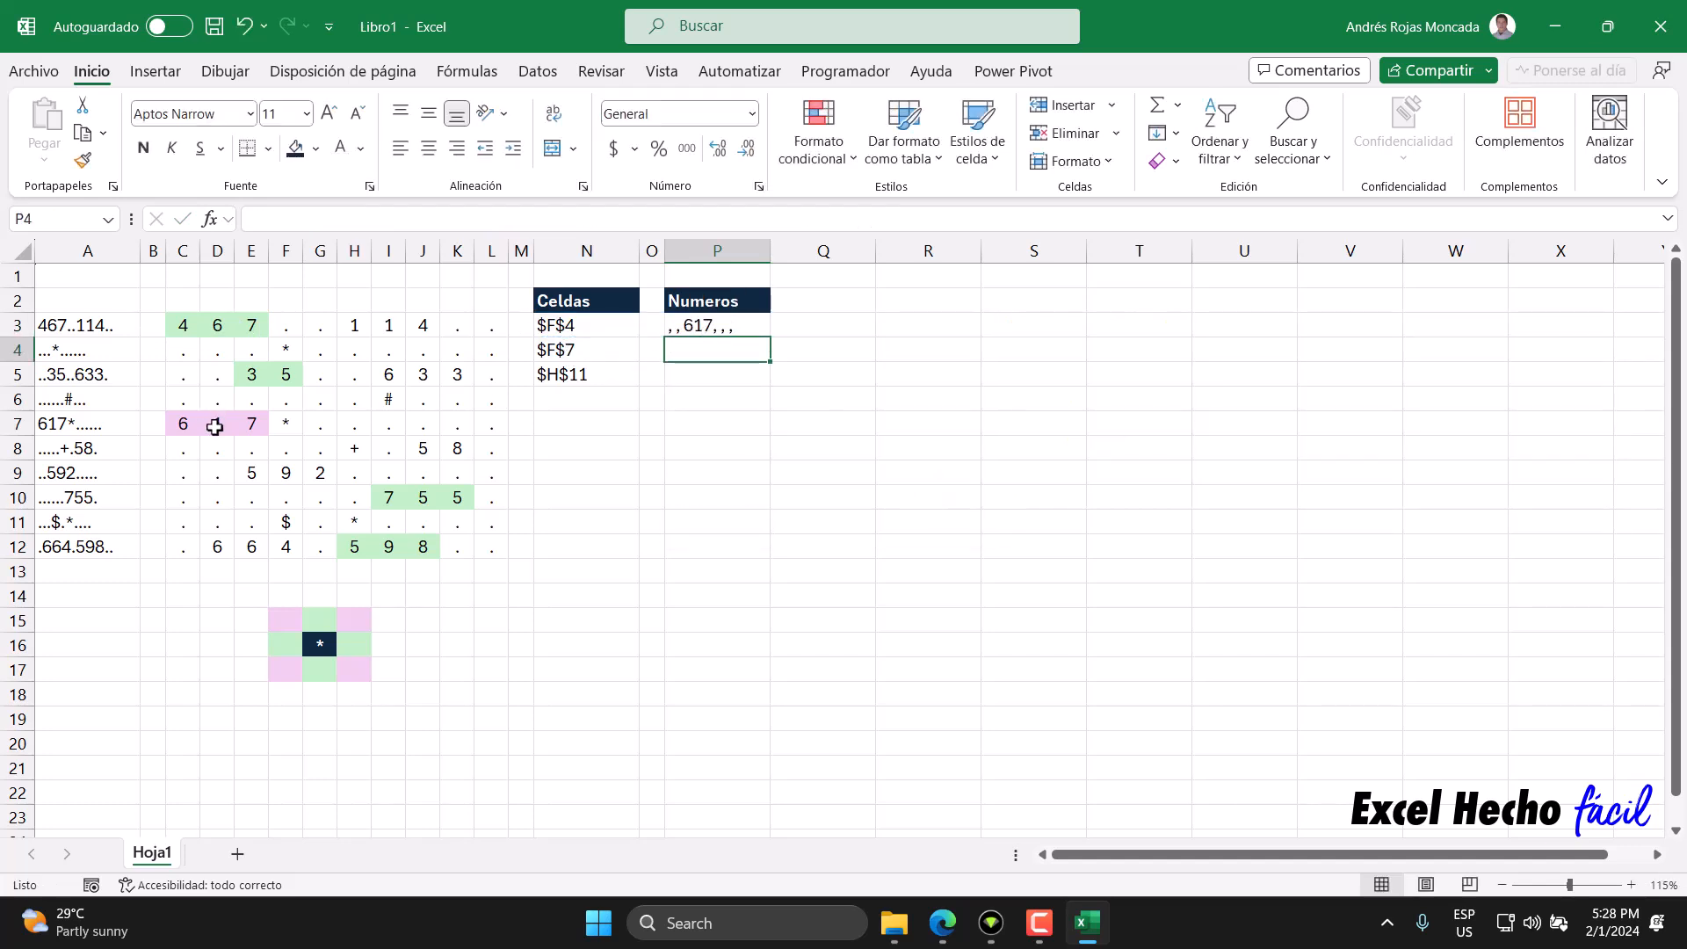
Change MAP's array in P3 to N5 to test the formula on the third listed cell.
left_click(697, 330)
key("F2")
left_click_drag(728, 401, 709, 398)
left_click(576, 378)
key("Return")
Reopen the P3 formula and set MAP's array back to N3.
left_click(689, 324)
key("F2")
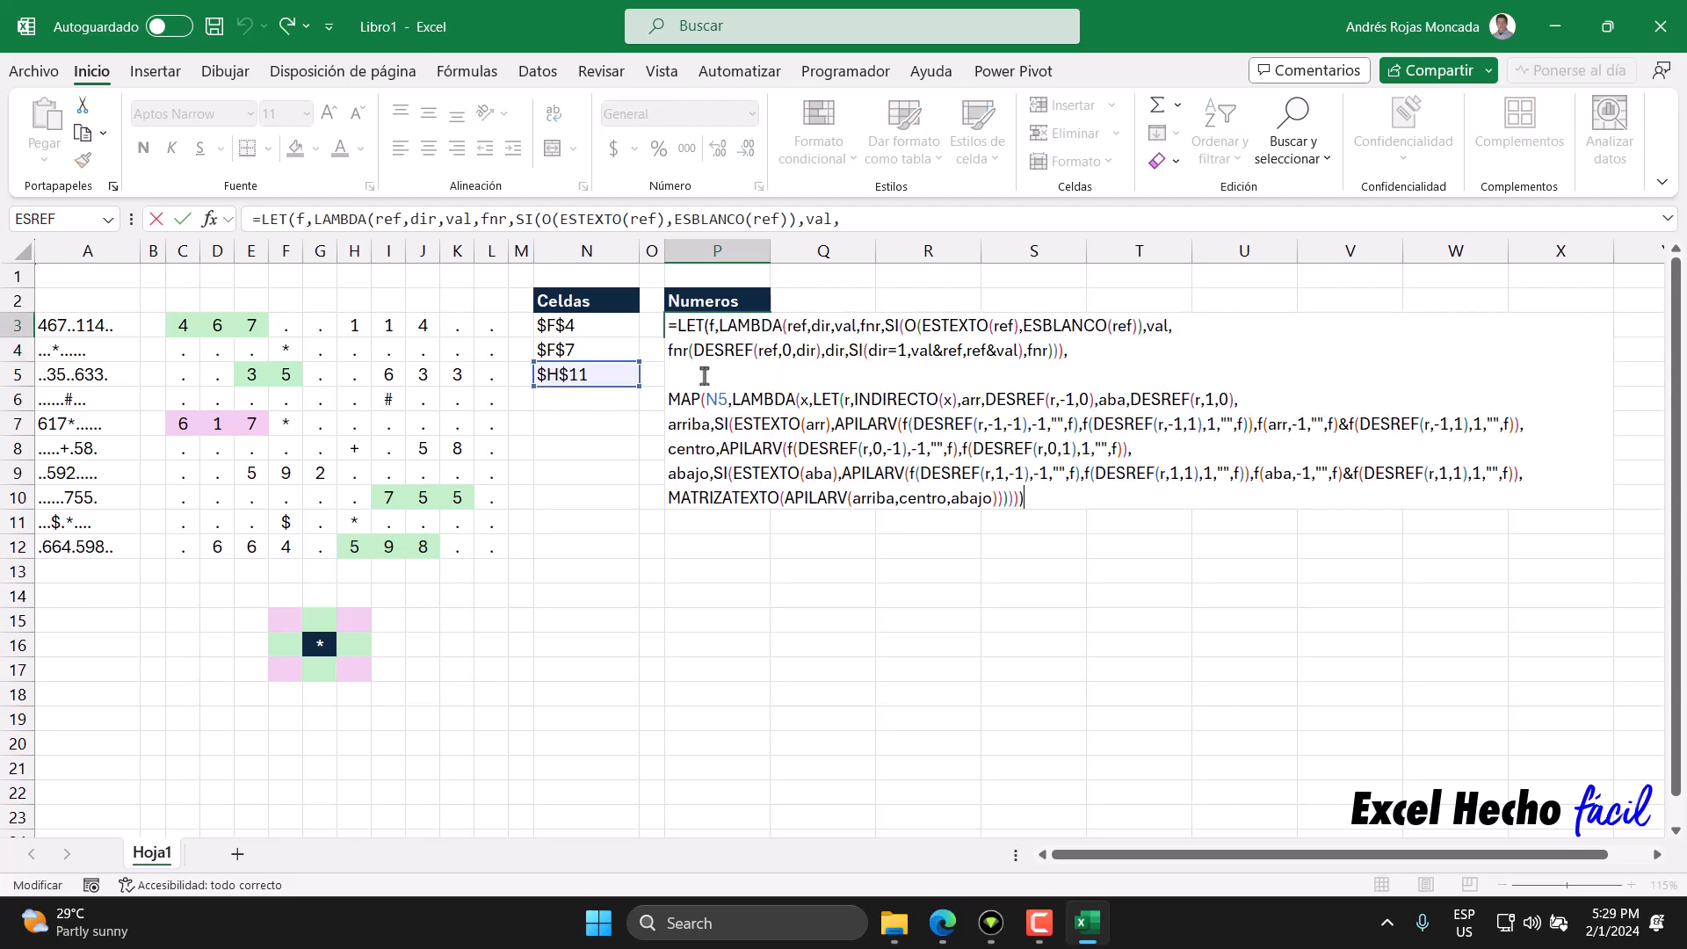
left_click_drag(728, 398, 706, 398)
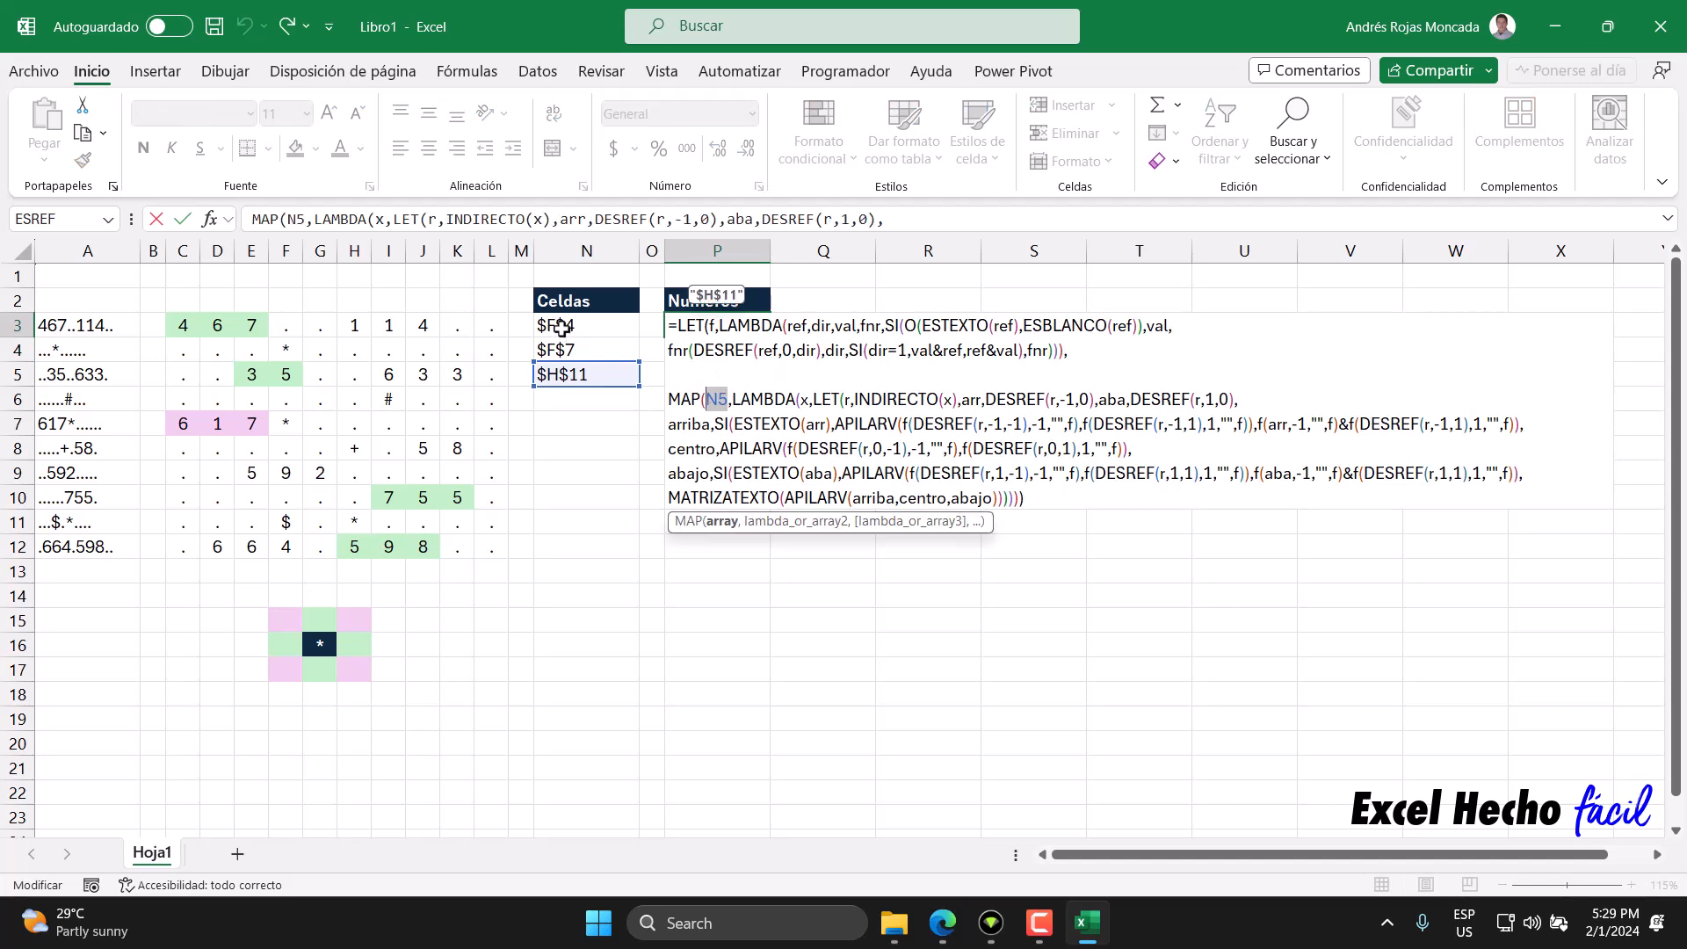
left_click(563, 328)
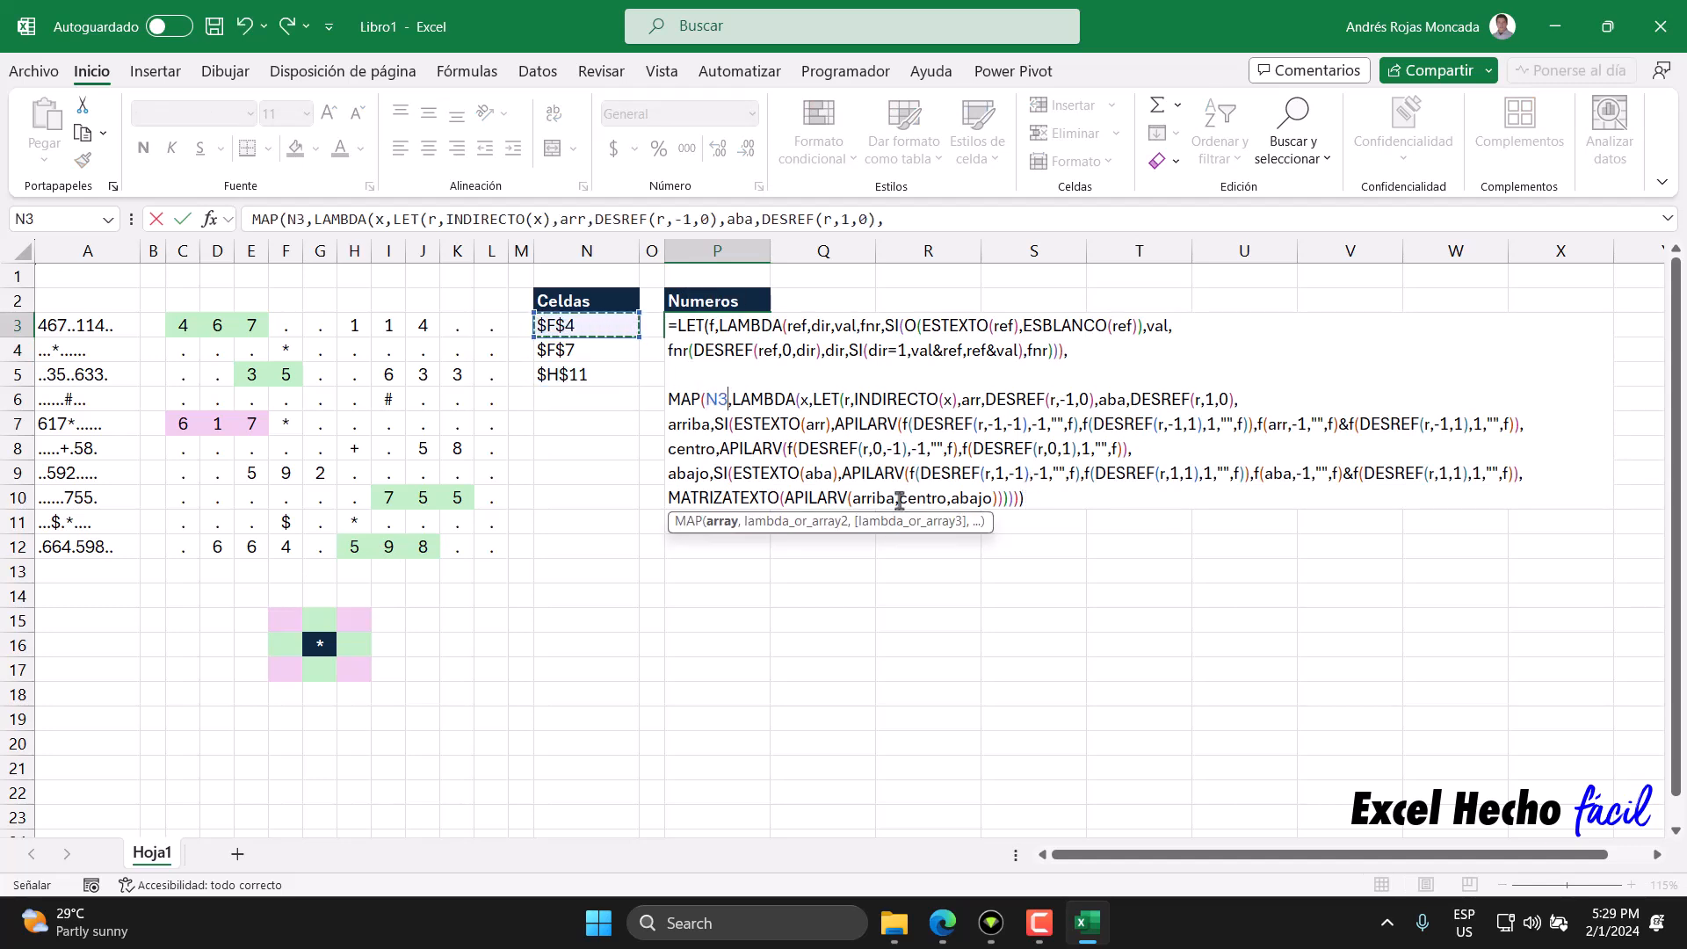
Replace the formula's last line with only APILARV(arriba,centro,abajo), removing MATRIZATEXTO and the closing parentheses.
left_click(785, 499)
left_click(786, 522)
key("ctrl+c")
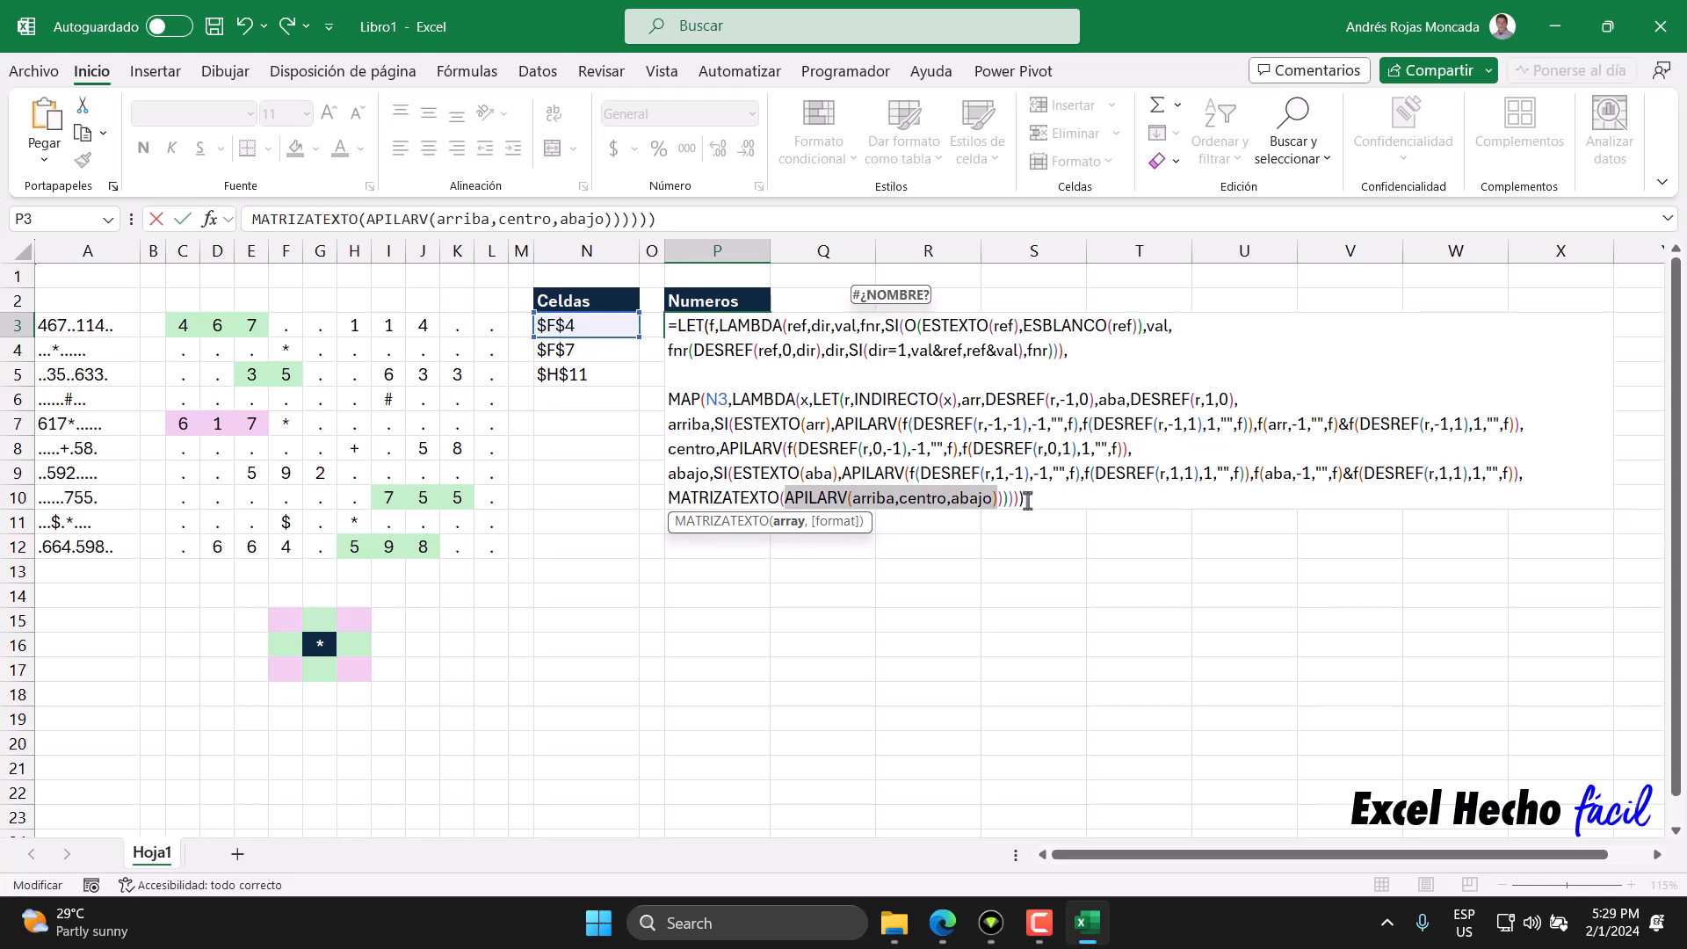
left_click_drag(1024, 498, 560, 498)
key("ctrl+v")
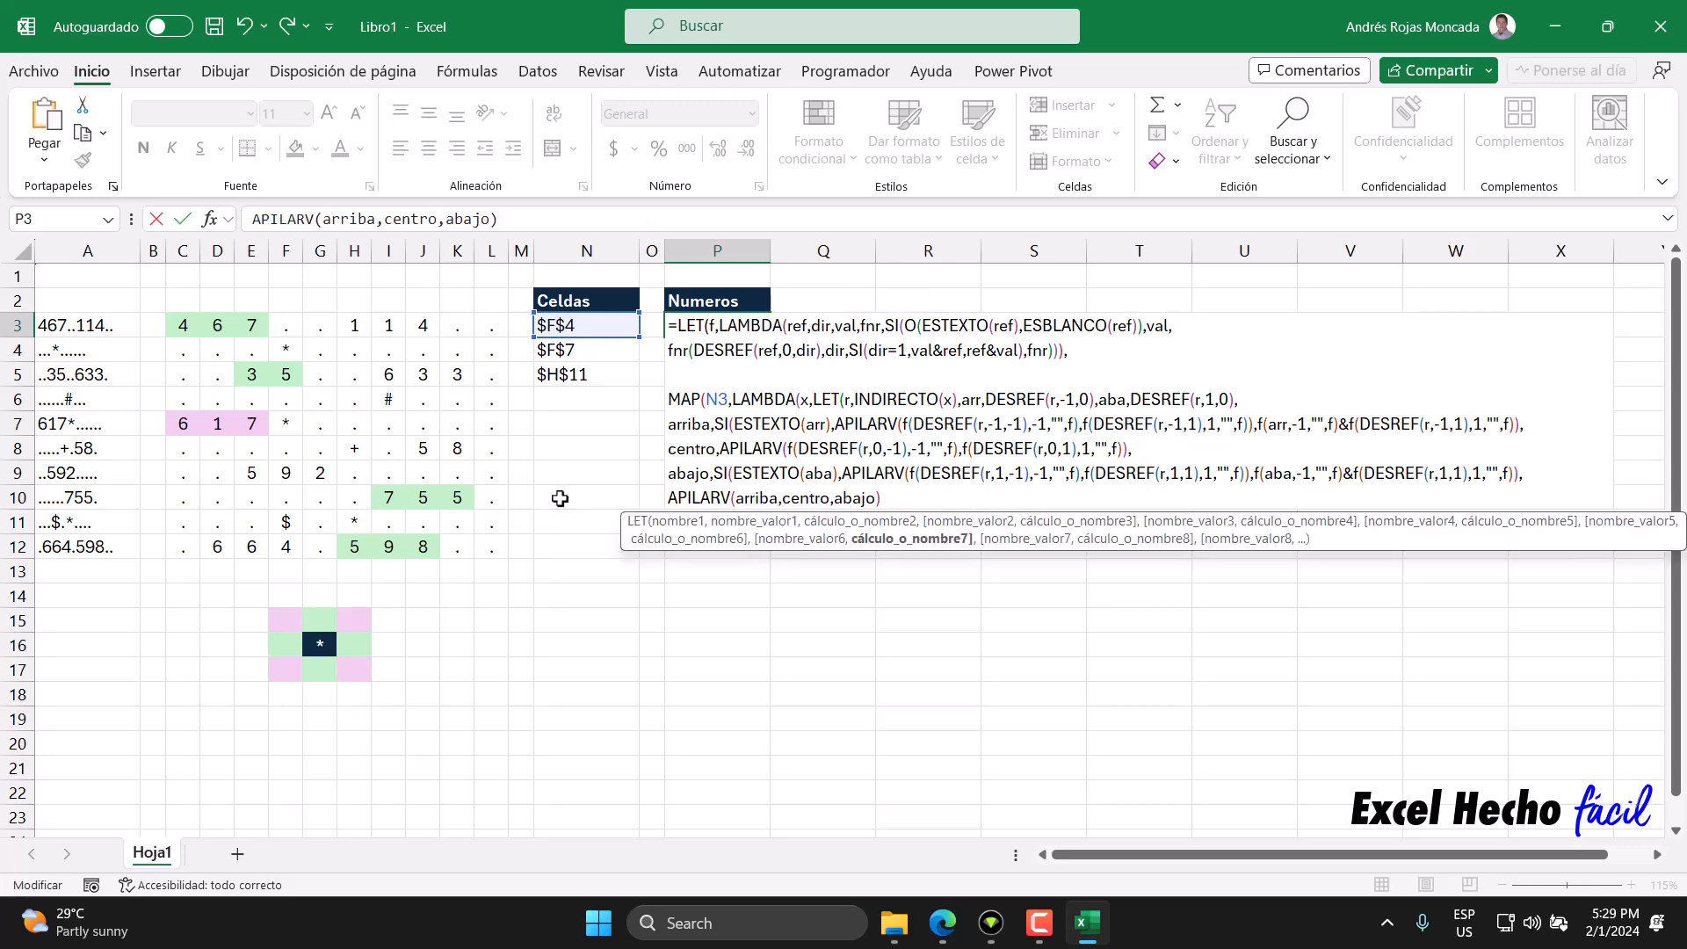
Name the stacked result n in the P3 formula as n,APILARV(arriba,centro,abajo), and set it off with a blank line above.
left_click_drag(1376, 543, 1357, 727)
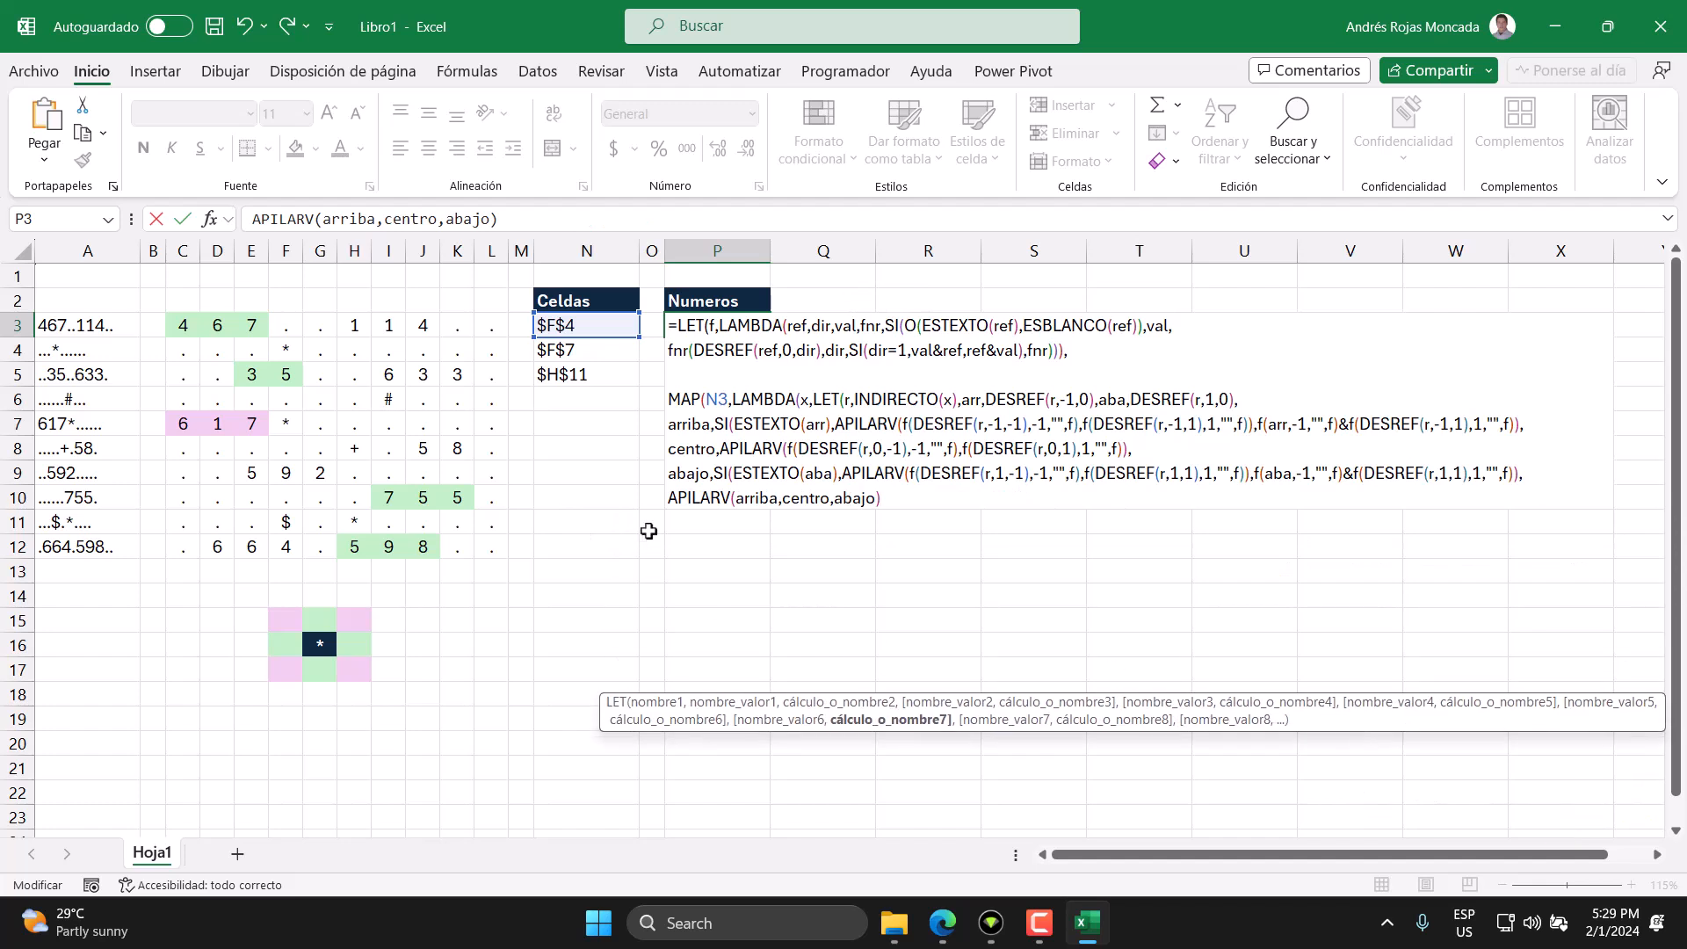
left_click(668, 500)
type("n,")
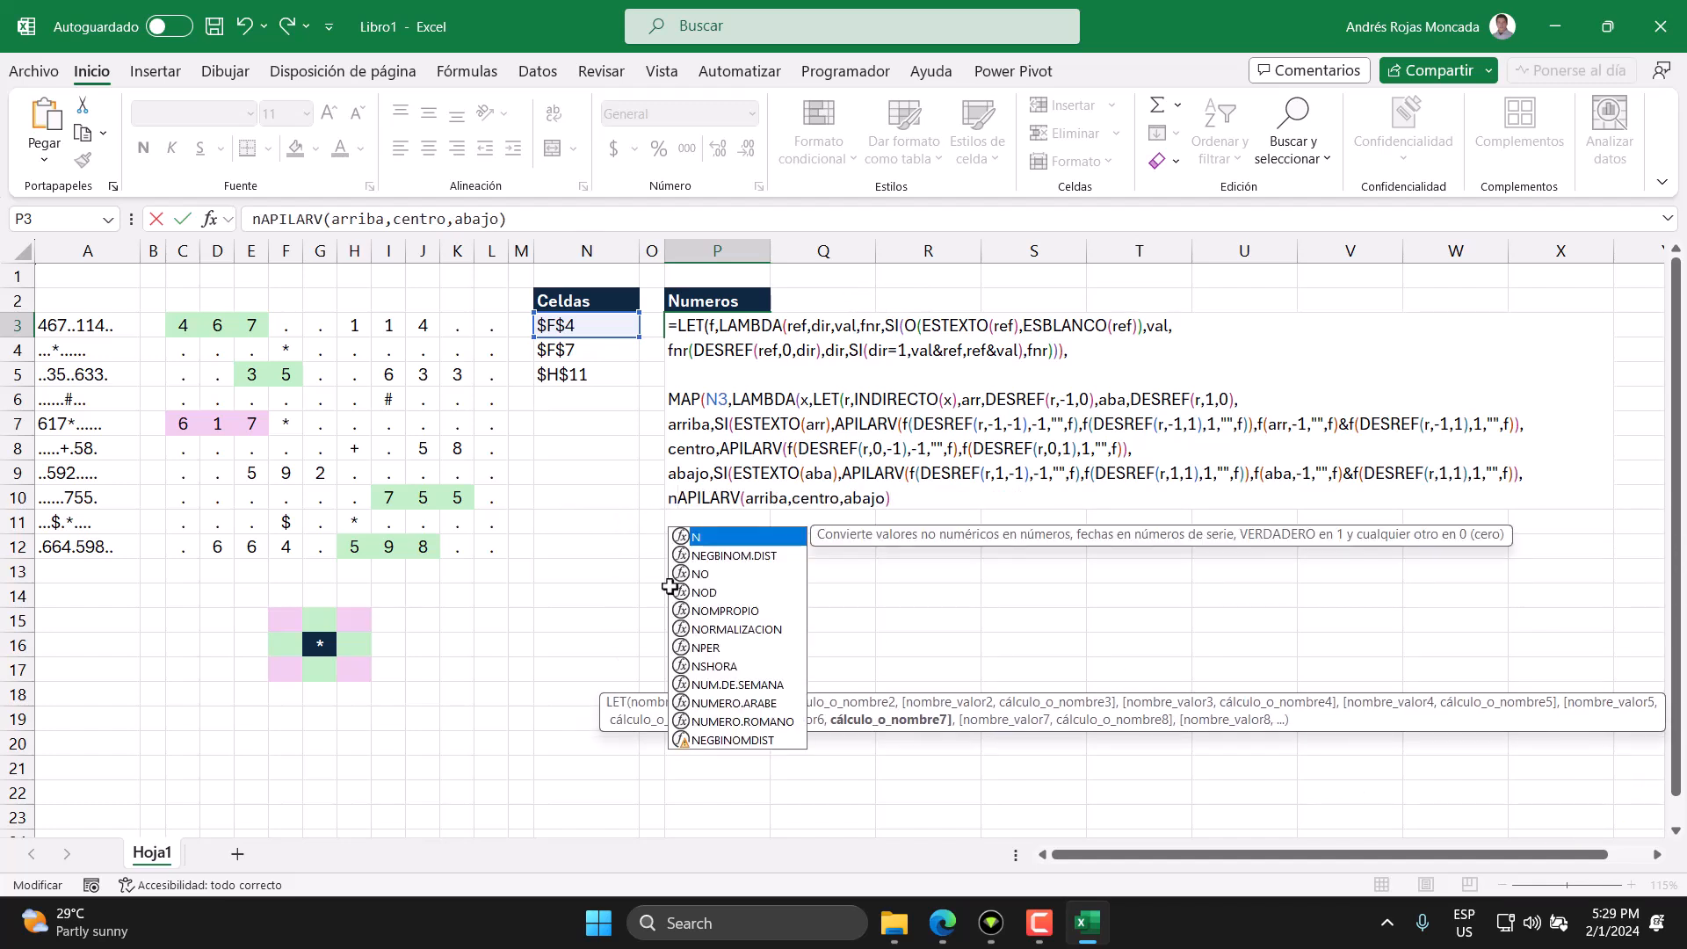
type(",")
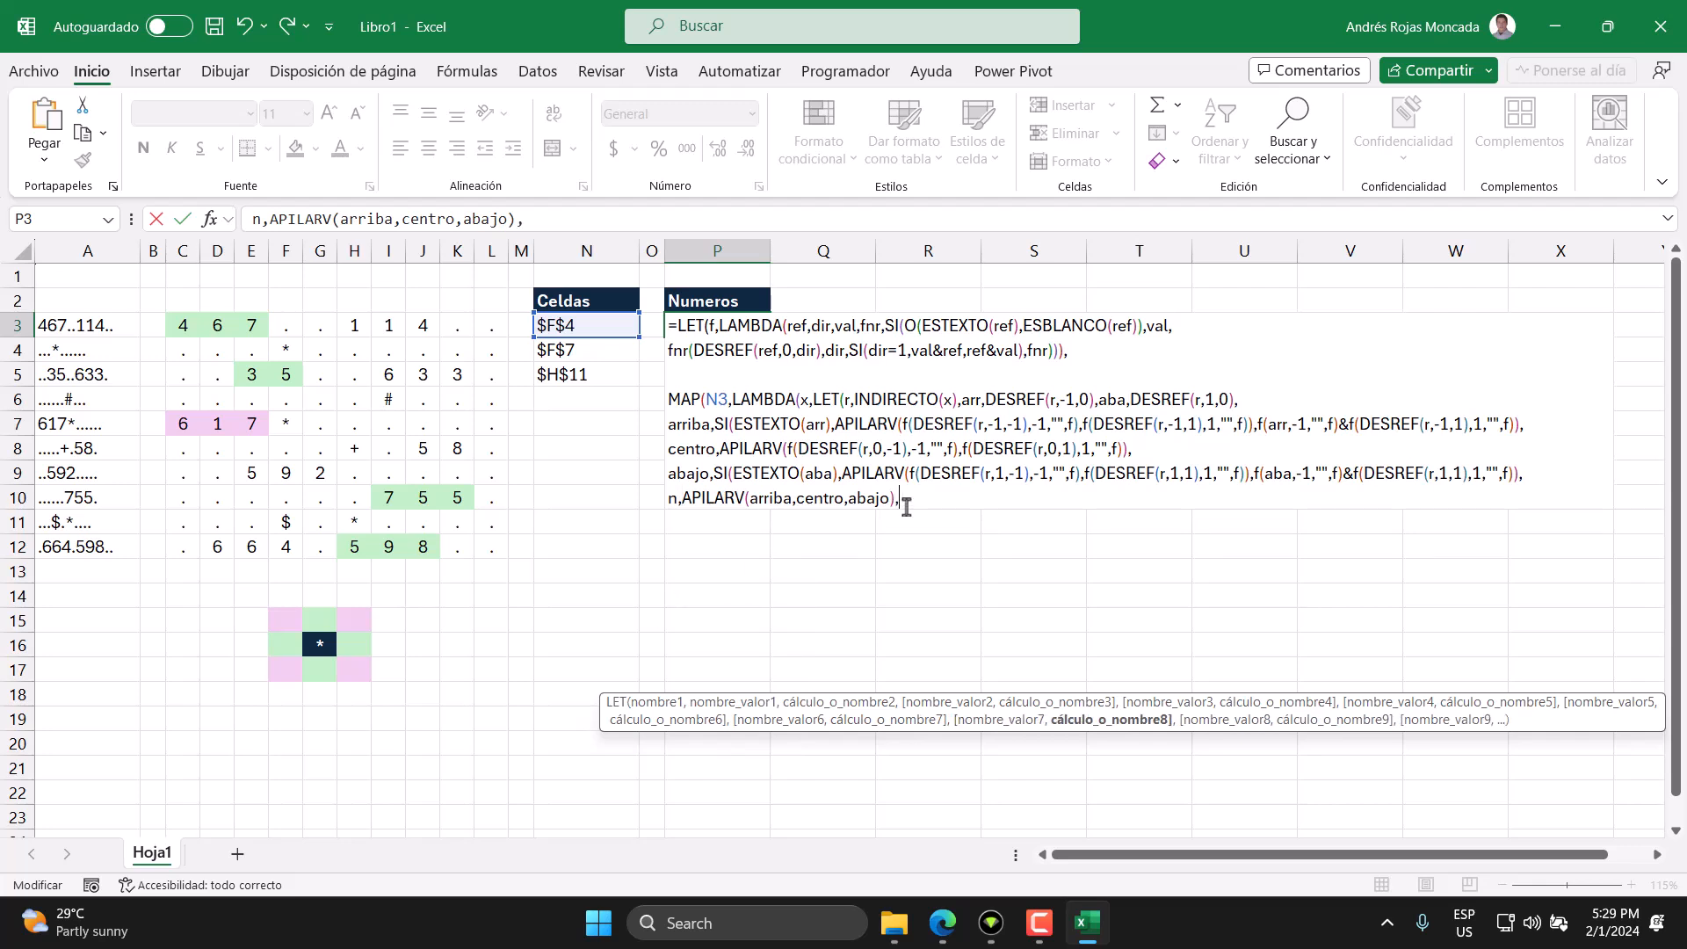
left_click(669, 500)
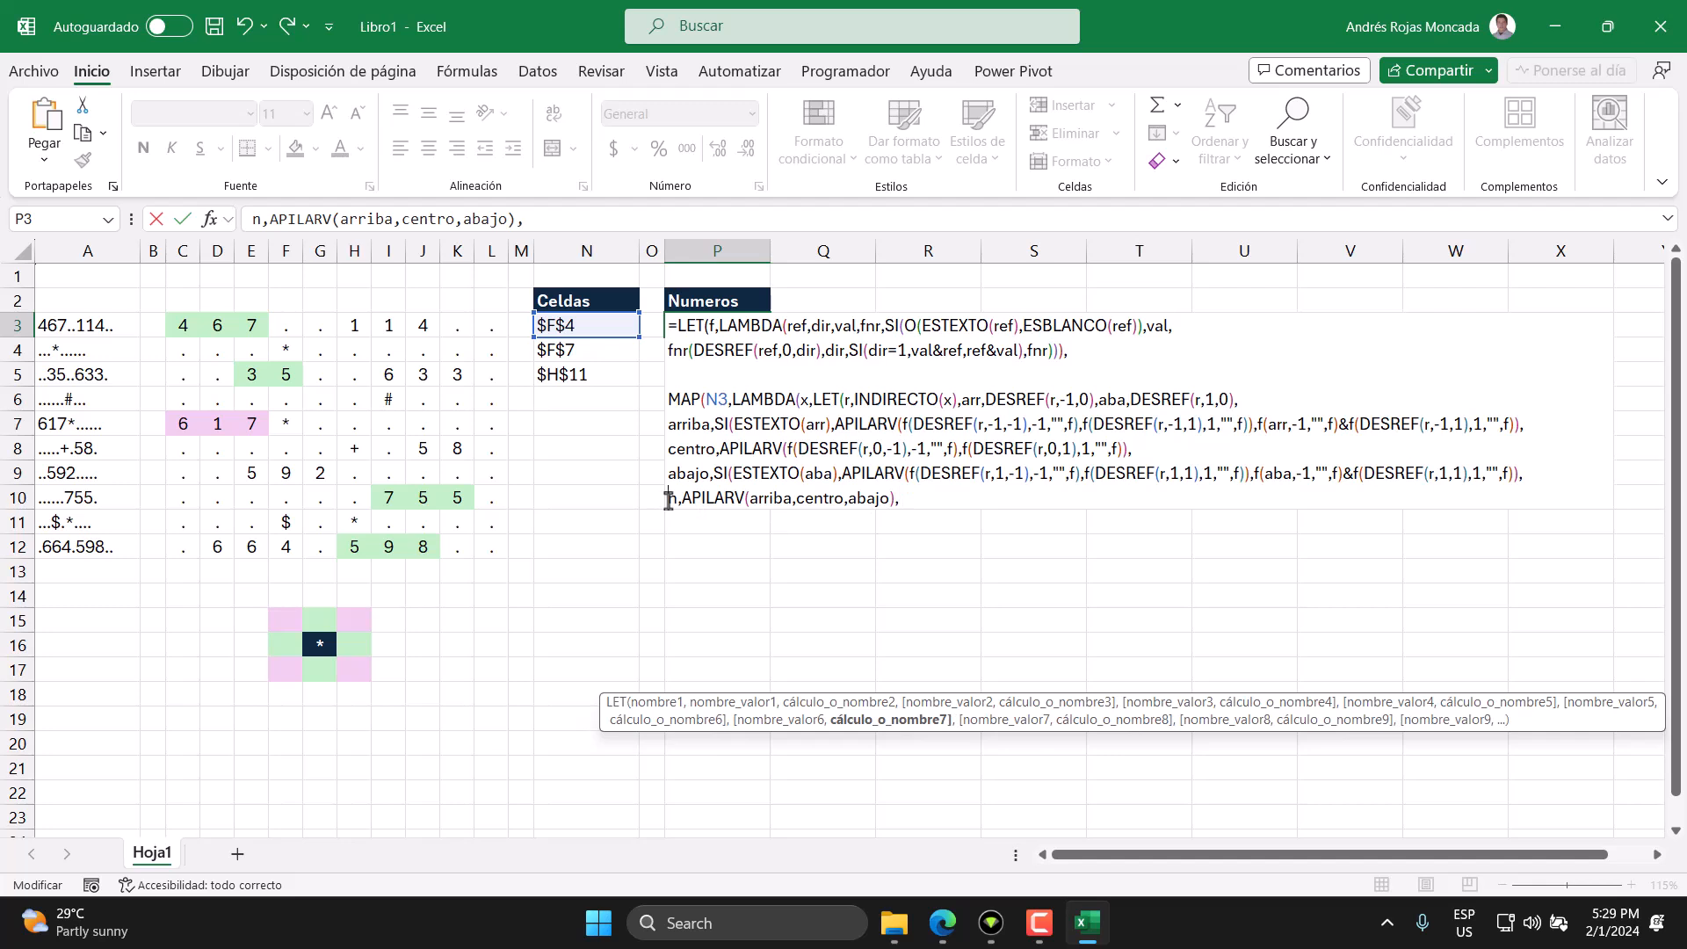
key("alt+Return")
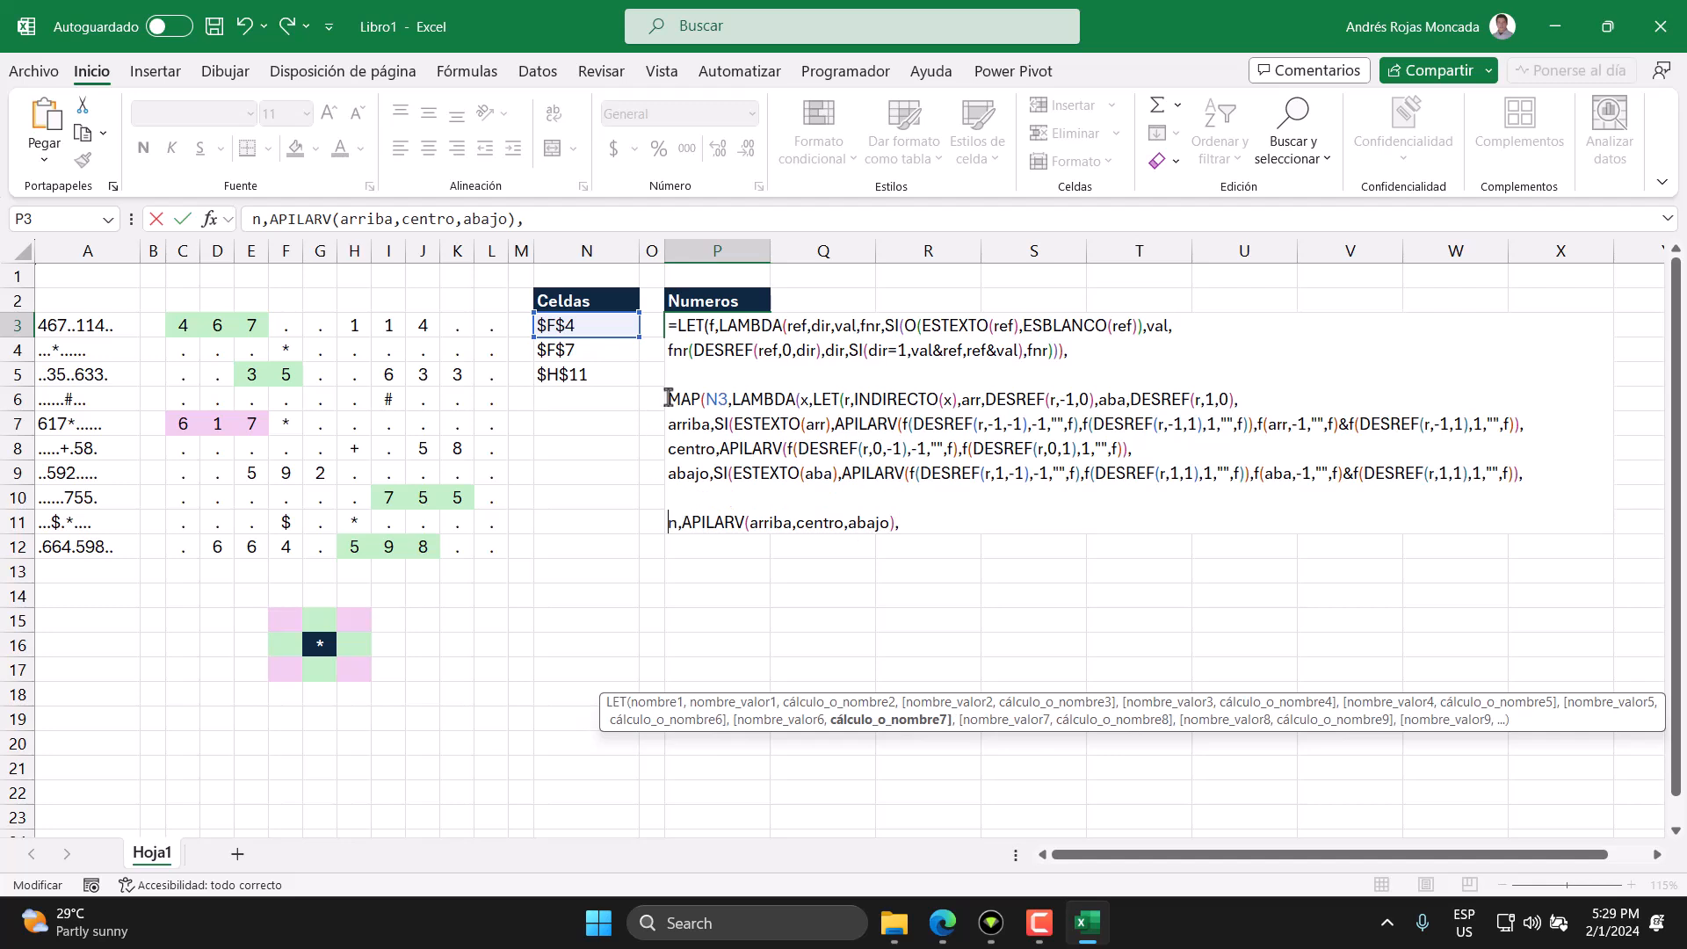
left_click(919, 525)
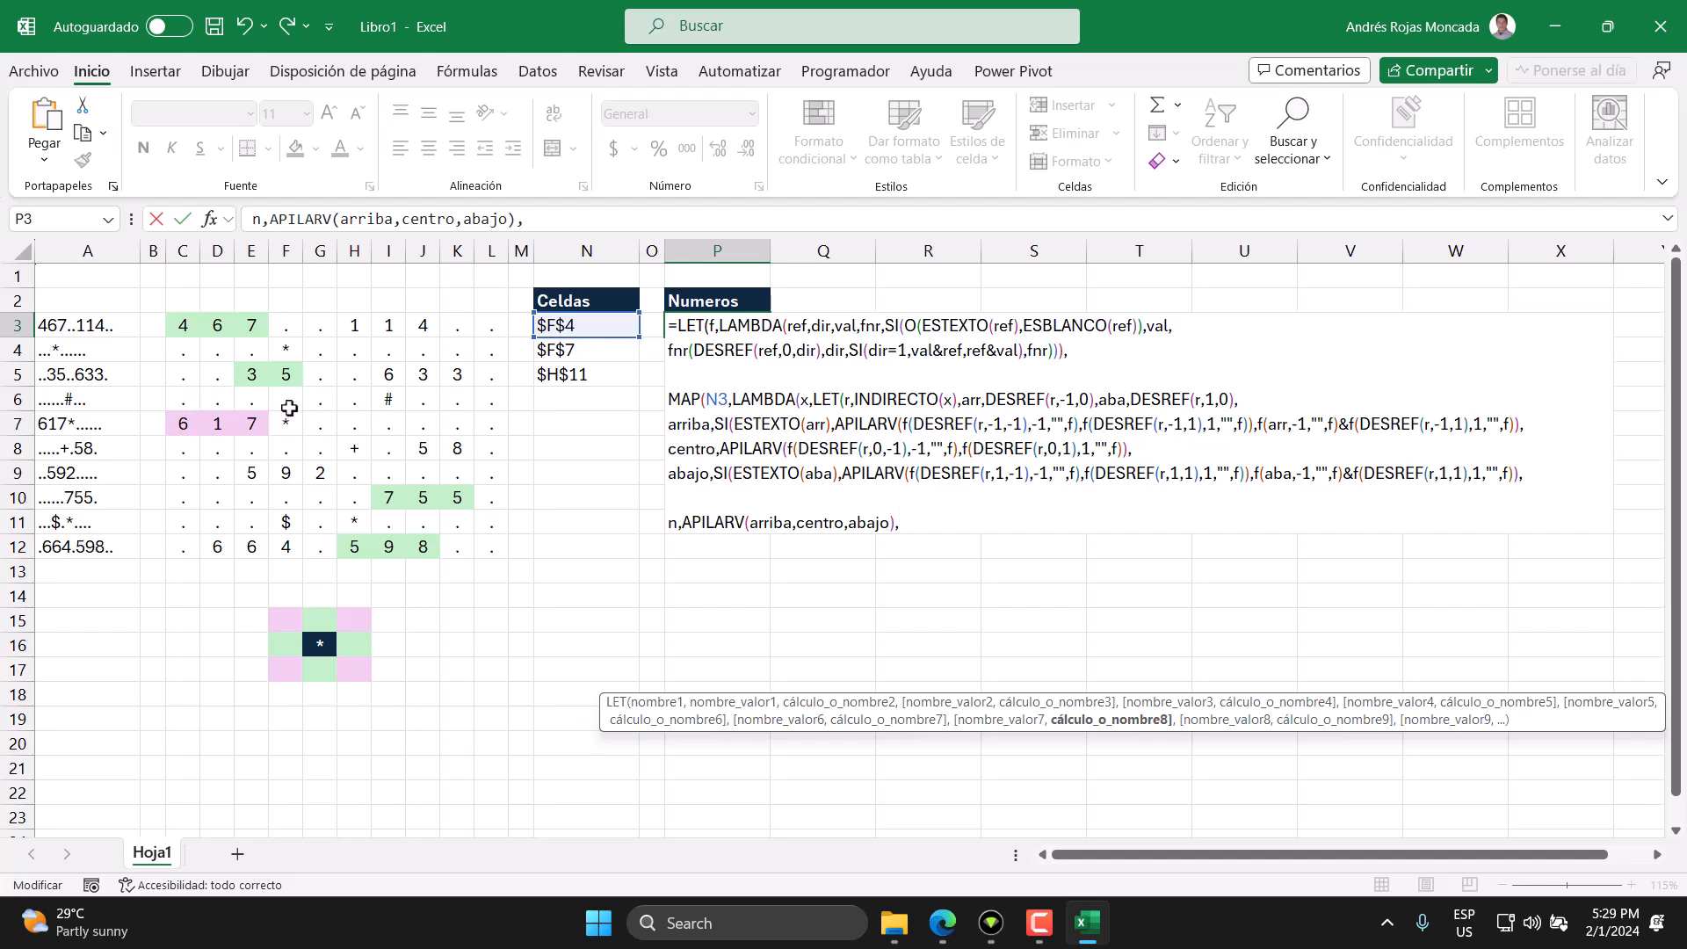
Consult the gear example on the Advent of Code page in Edge, and begin a FILTRAR of n in the Excel formula with condition n<>"".
left_click(922, 924)
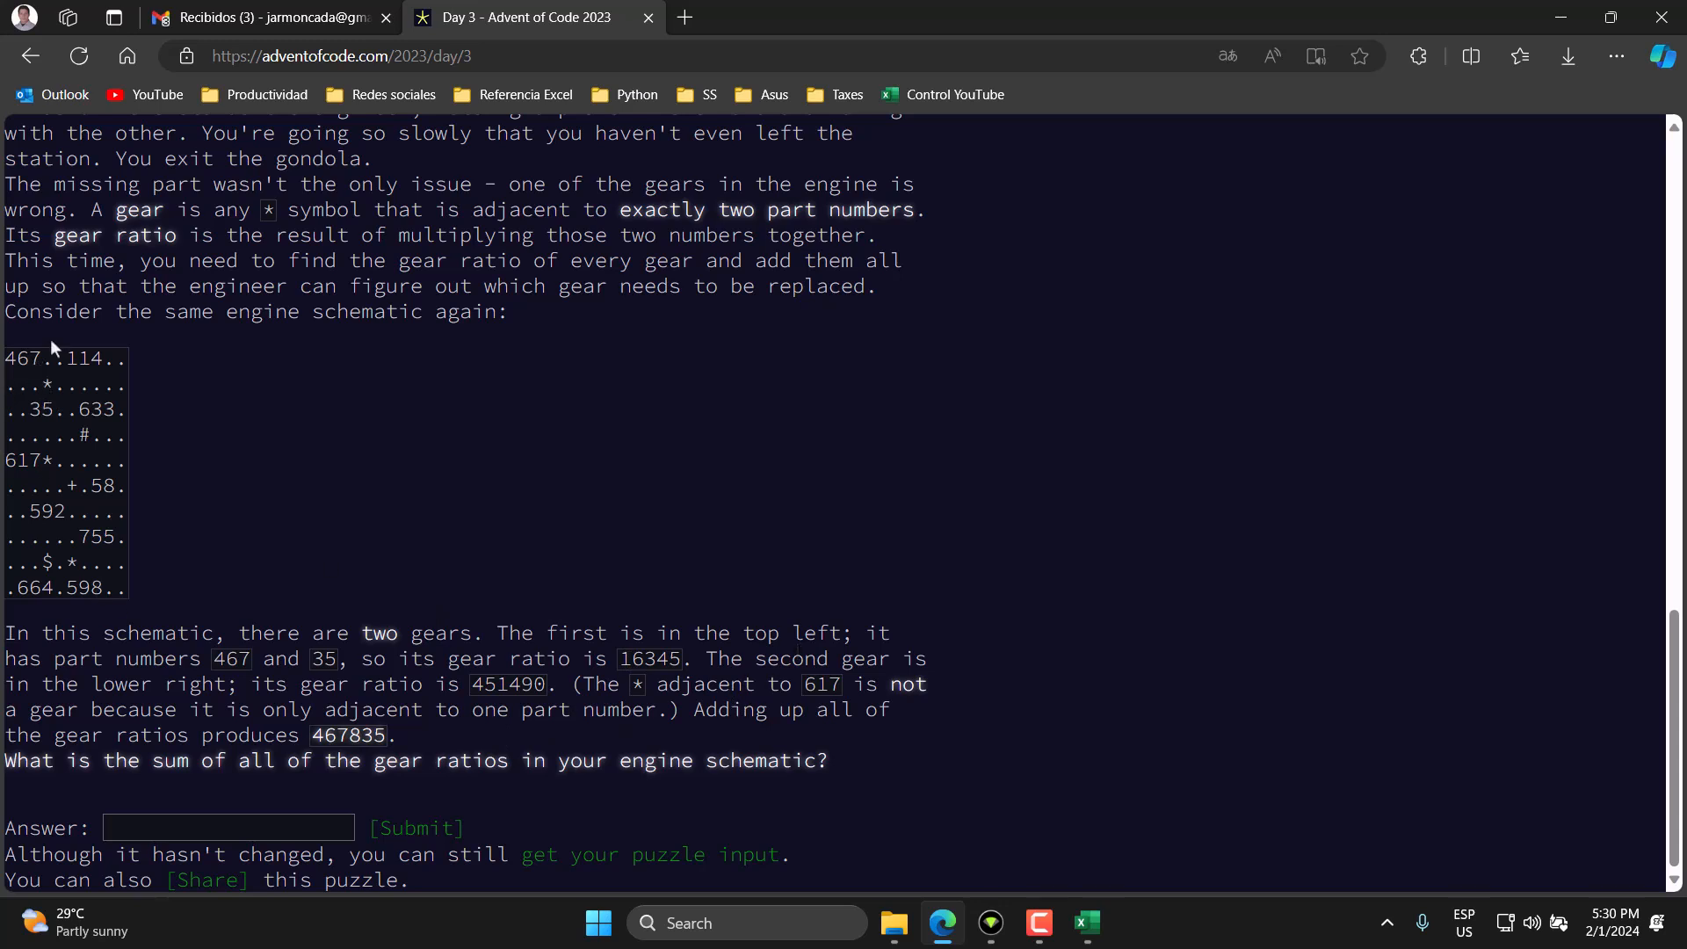
left_click(1087, 922)
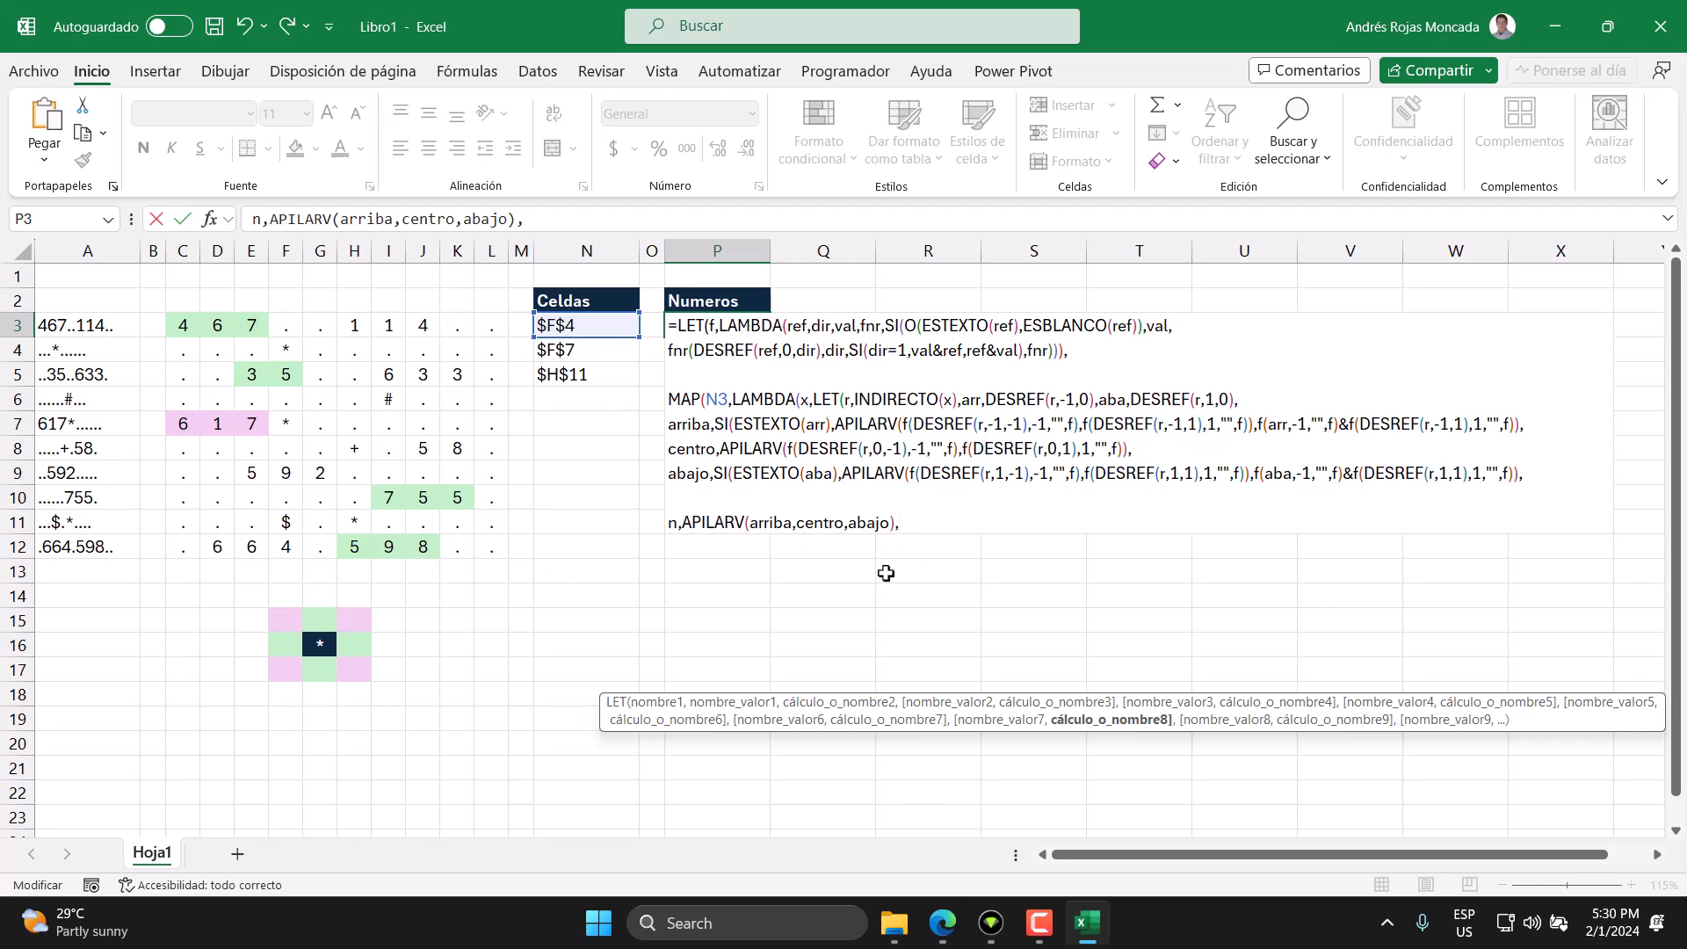
type("FIL")
key("Down")
key("Down")
key("Tab")
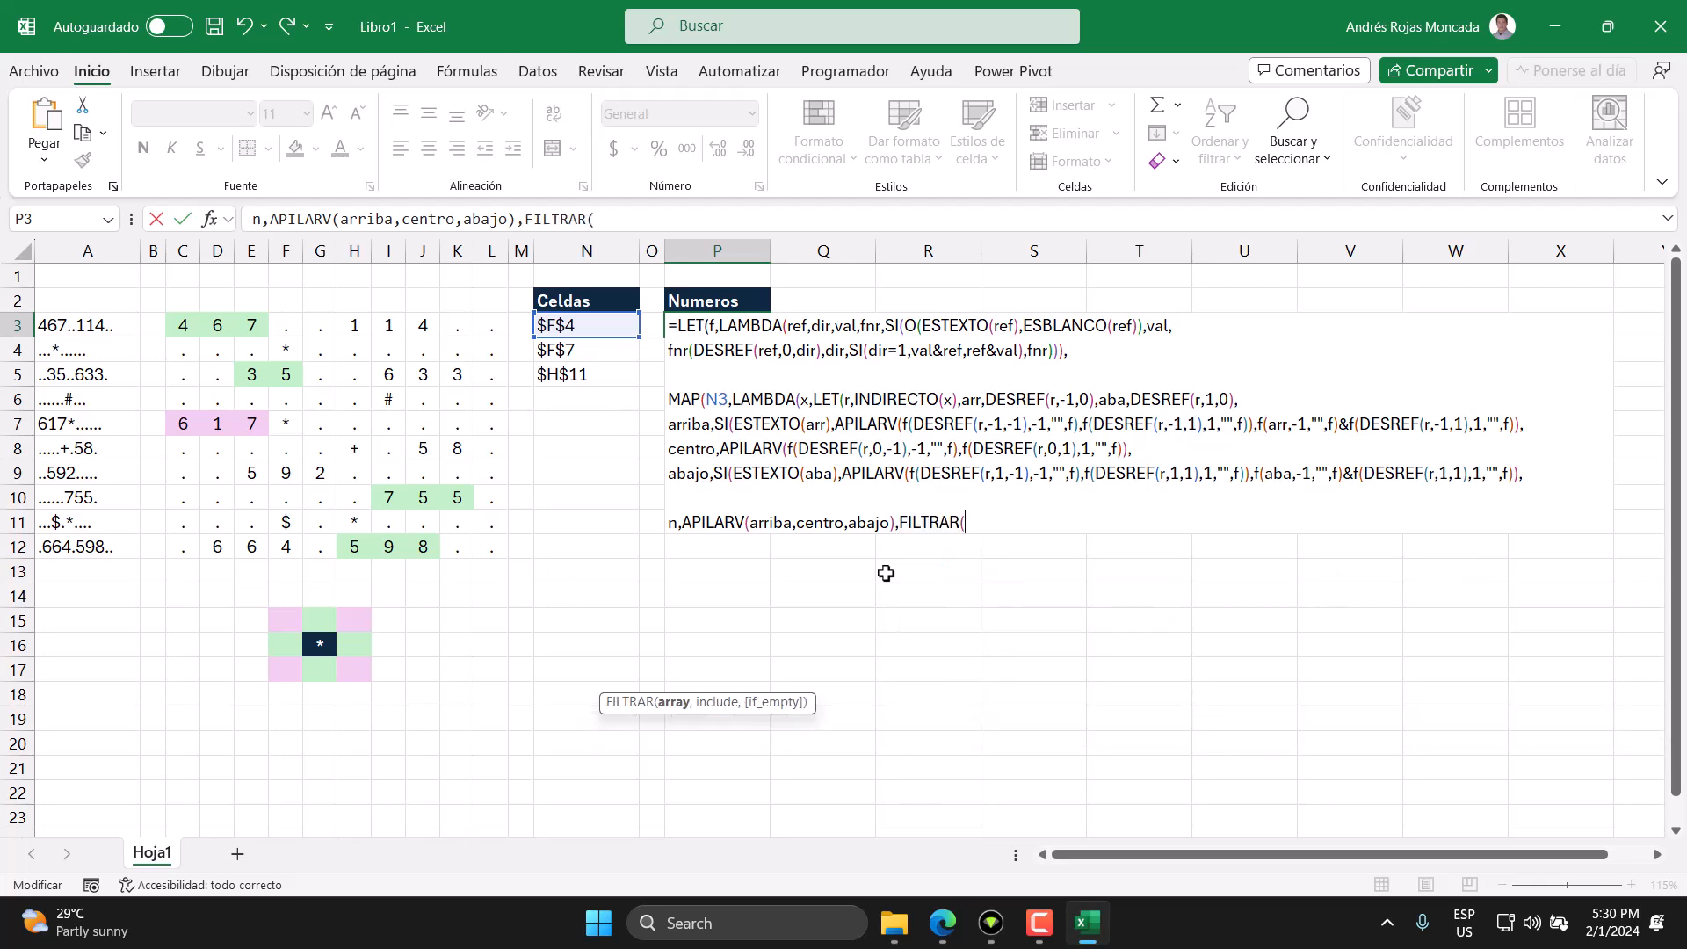
type("n,n")
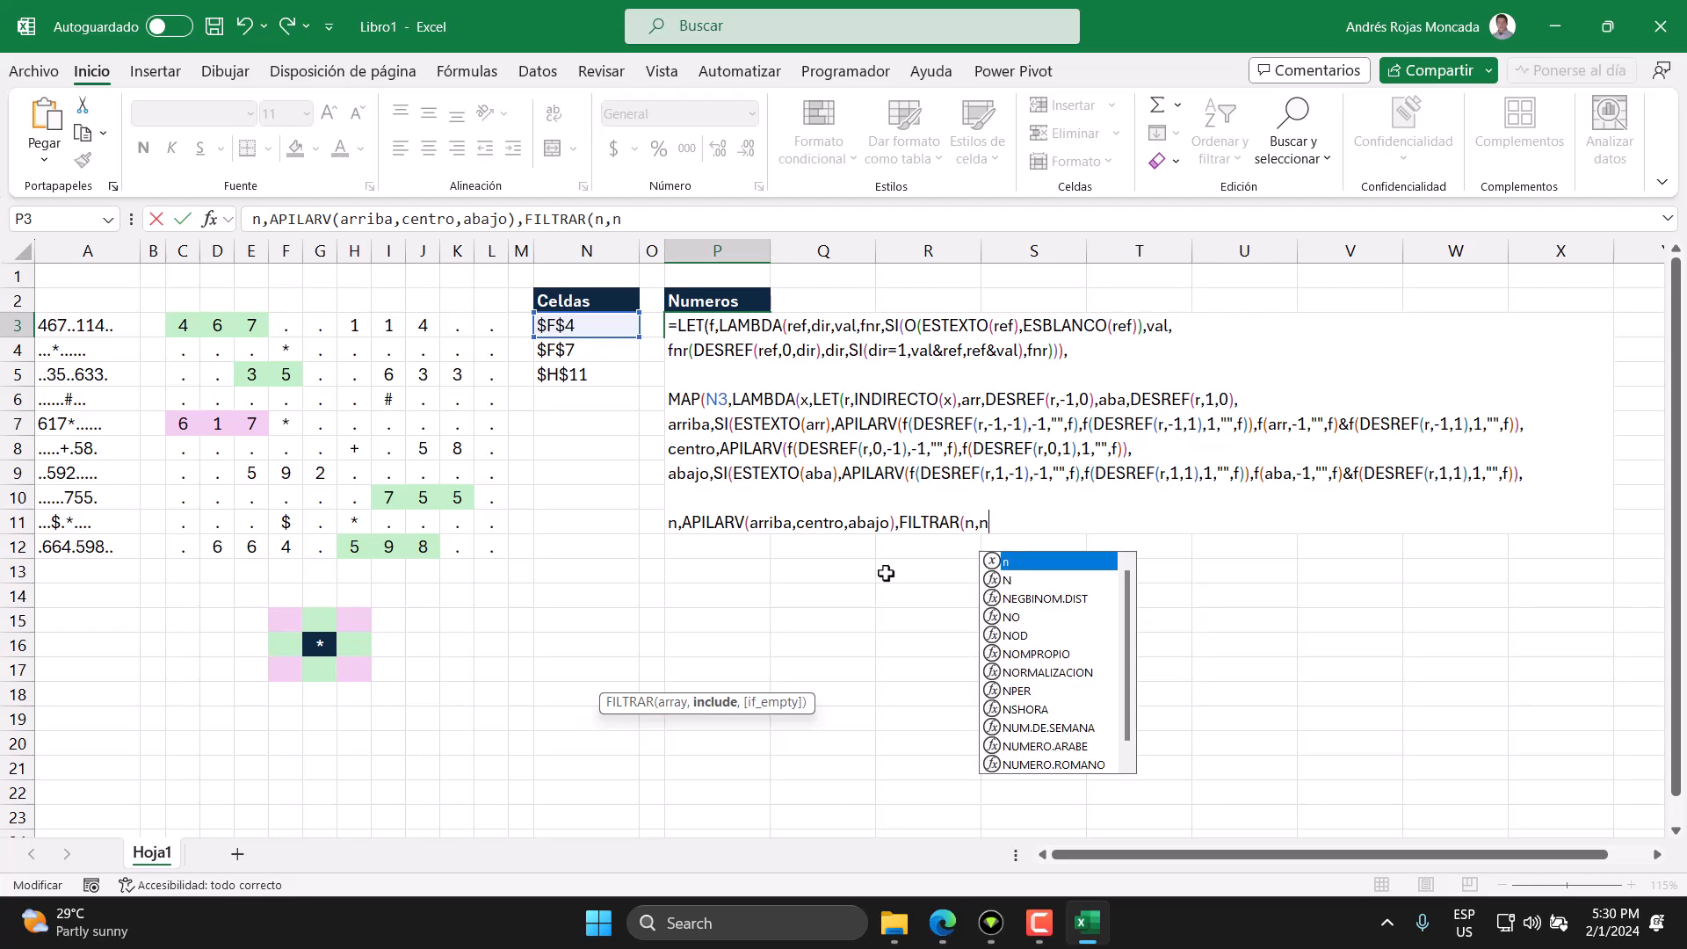
type("<>")
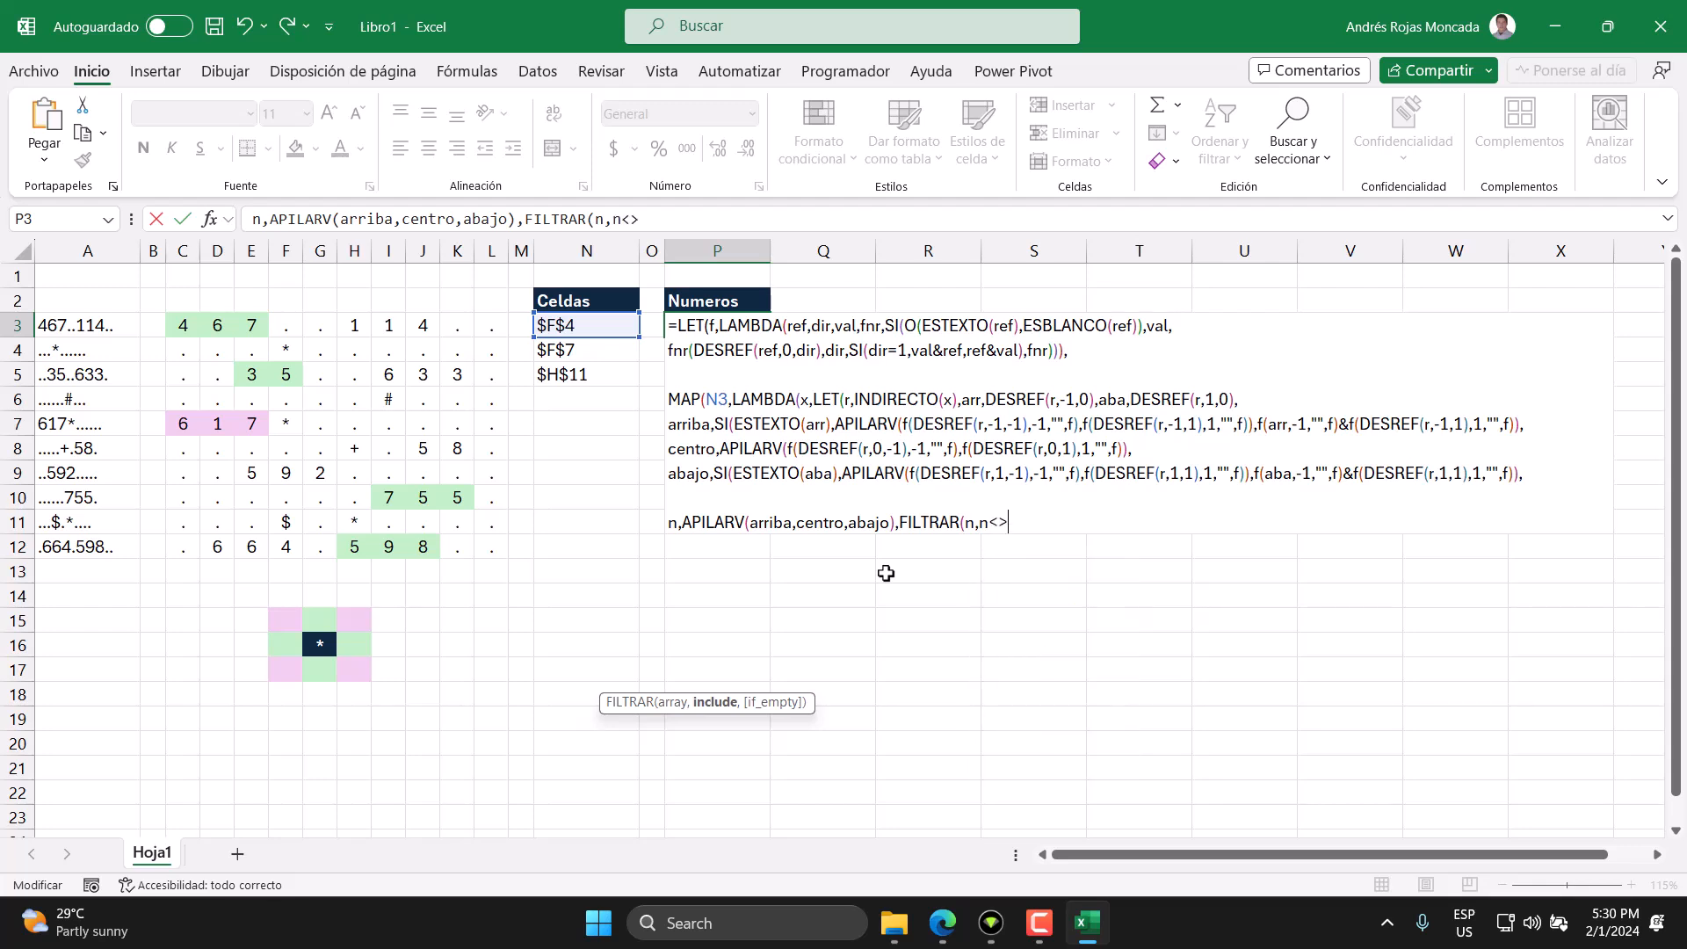
type("\"\"")
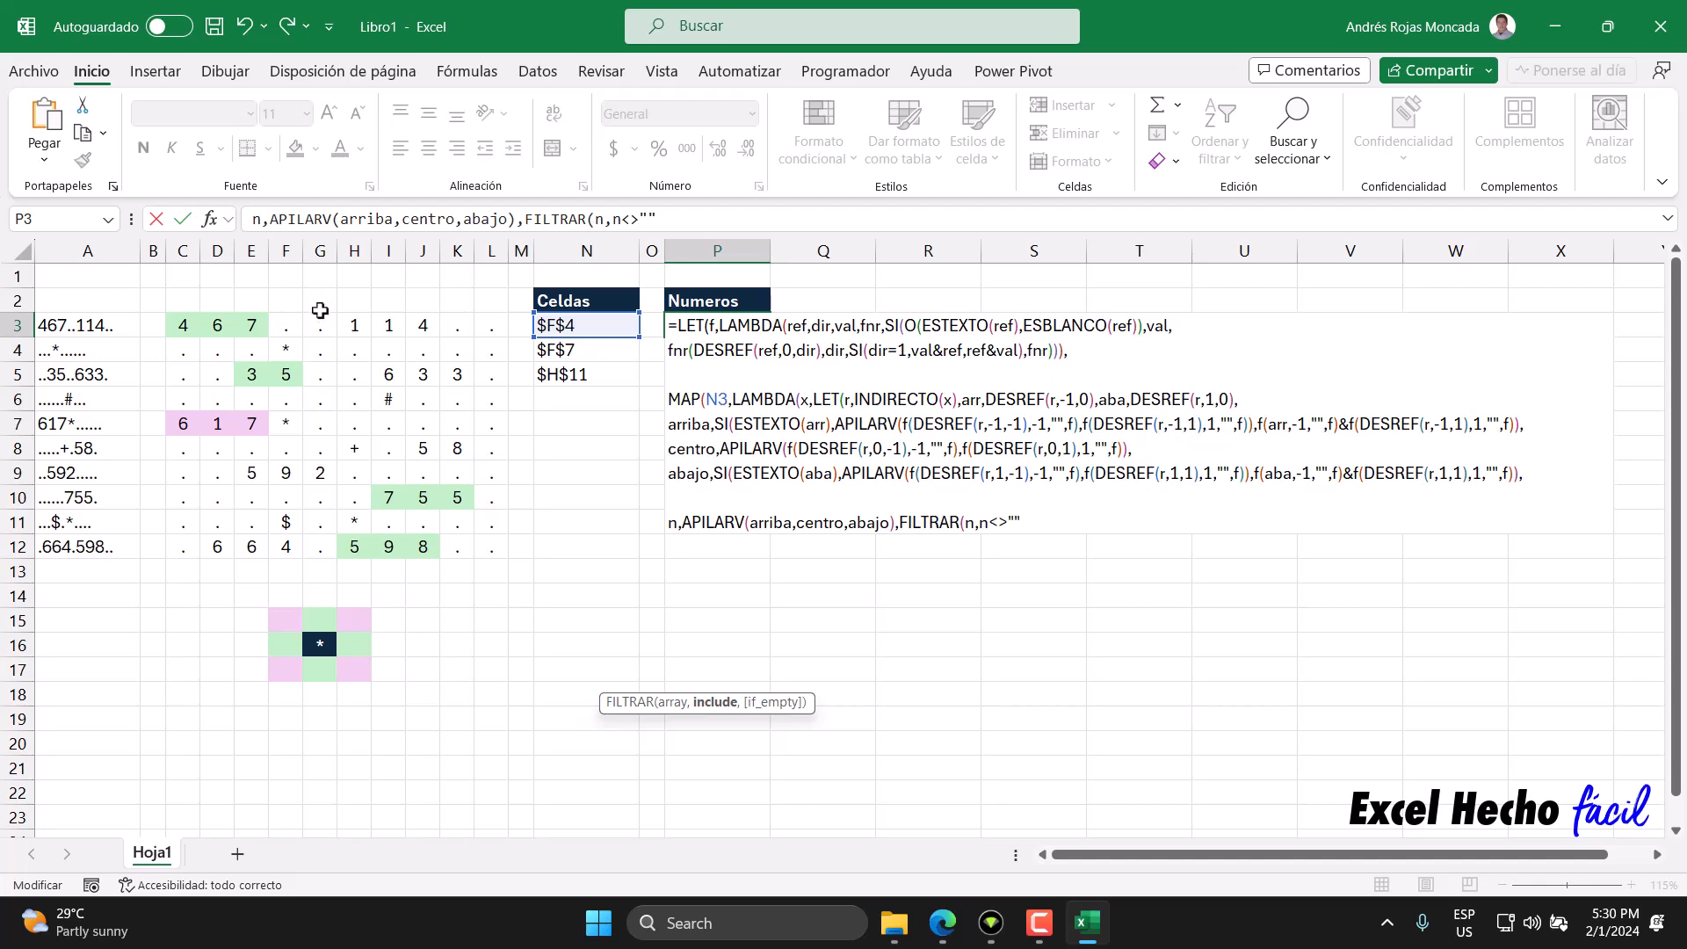
Examine how val and the empty-string arguments are used in the recursive function and the arriba, centro and abajo definitions.
left_click_drag(833, 326, 858, 326)
left_click_drag(1145, 329, 1169, 326)
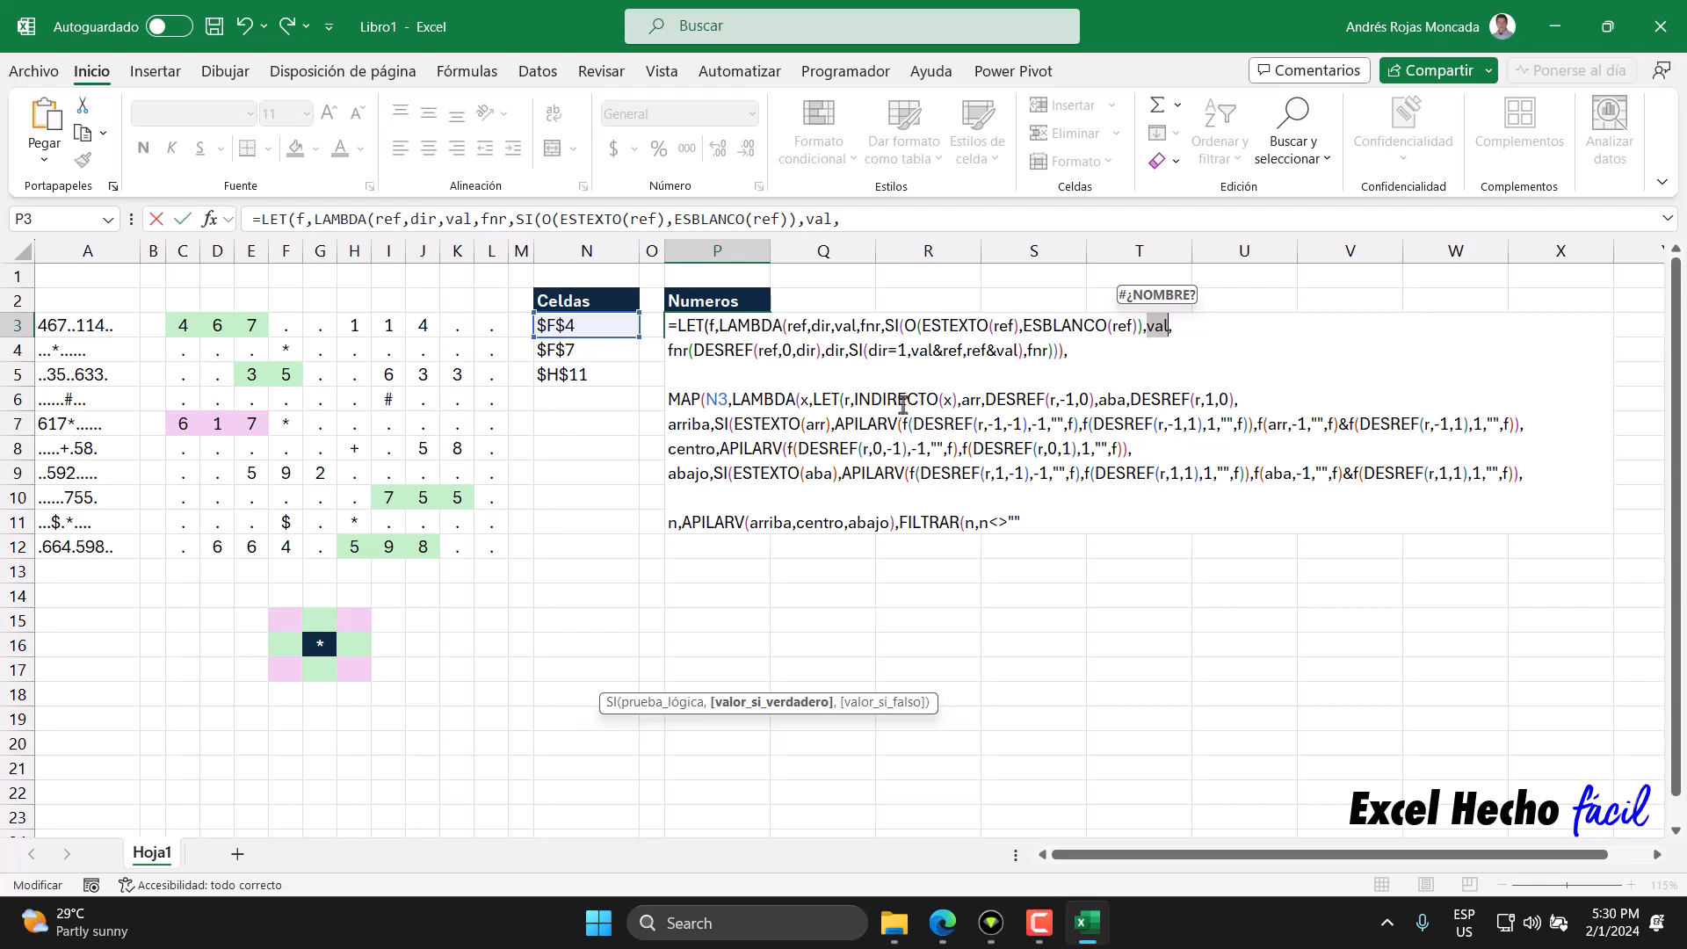
double_click(1051, 423)
double_click(1226, 424)
double_click(1491, 424)
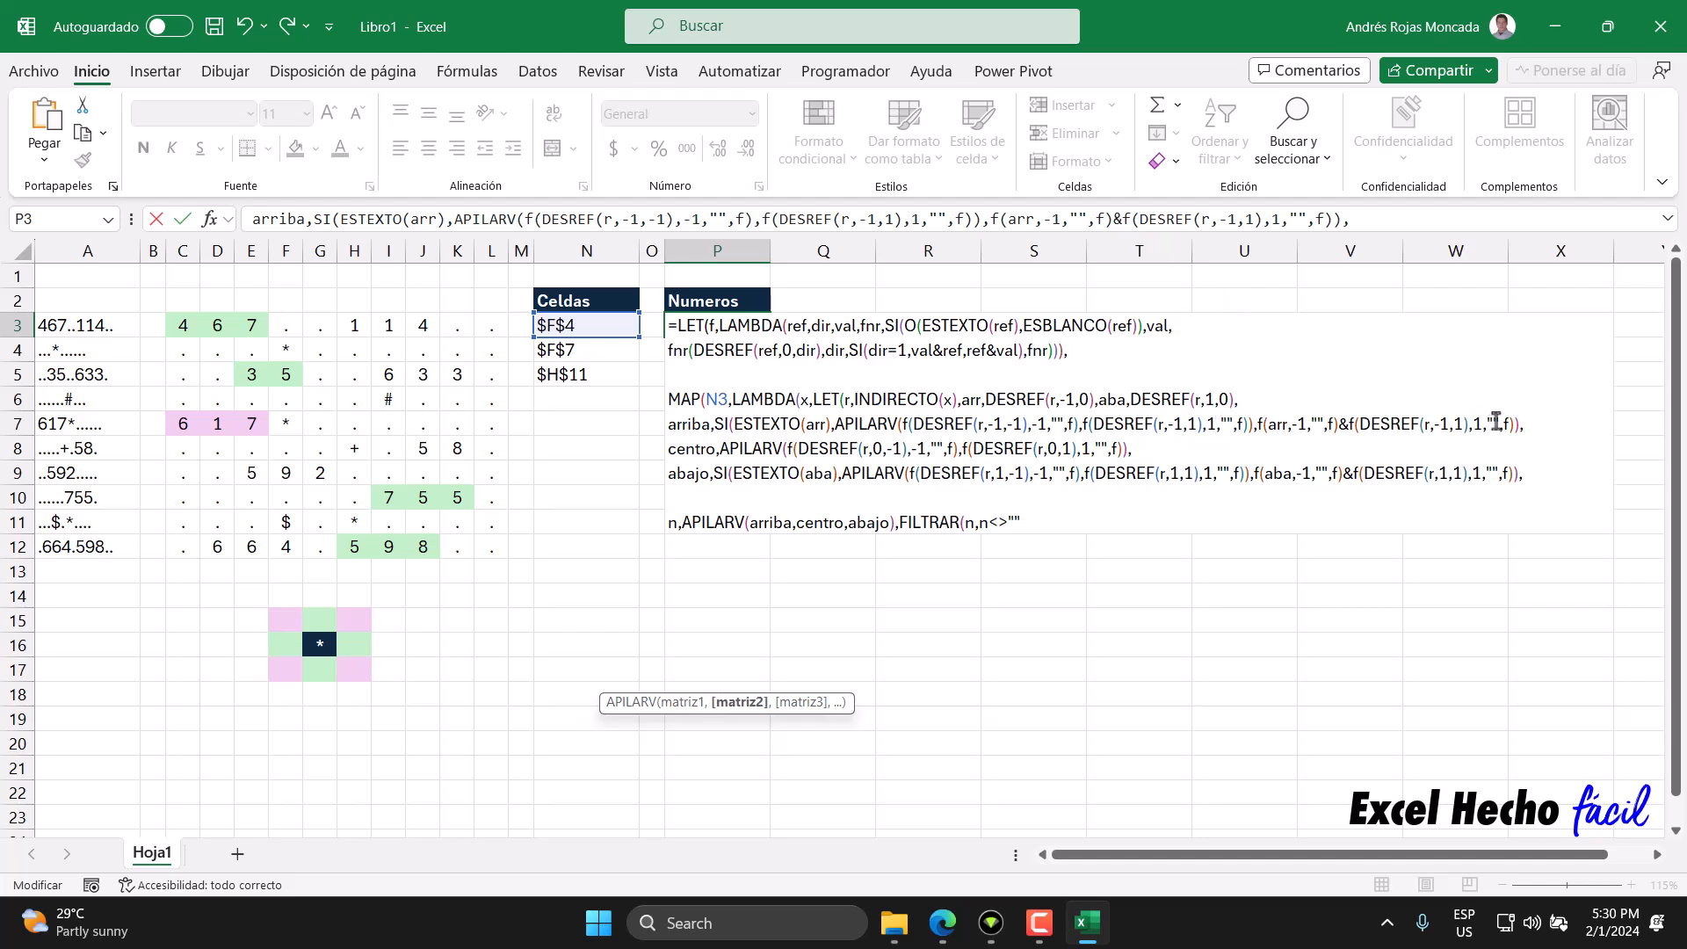
left_click(1319, 423)
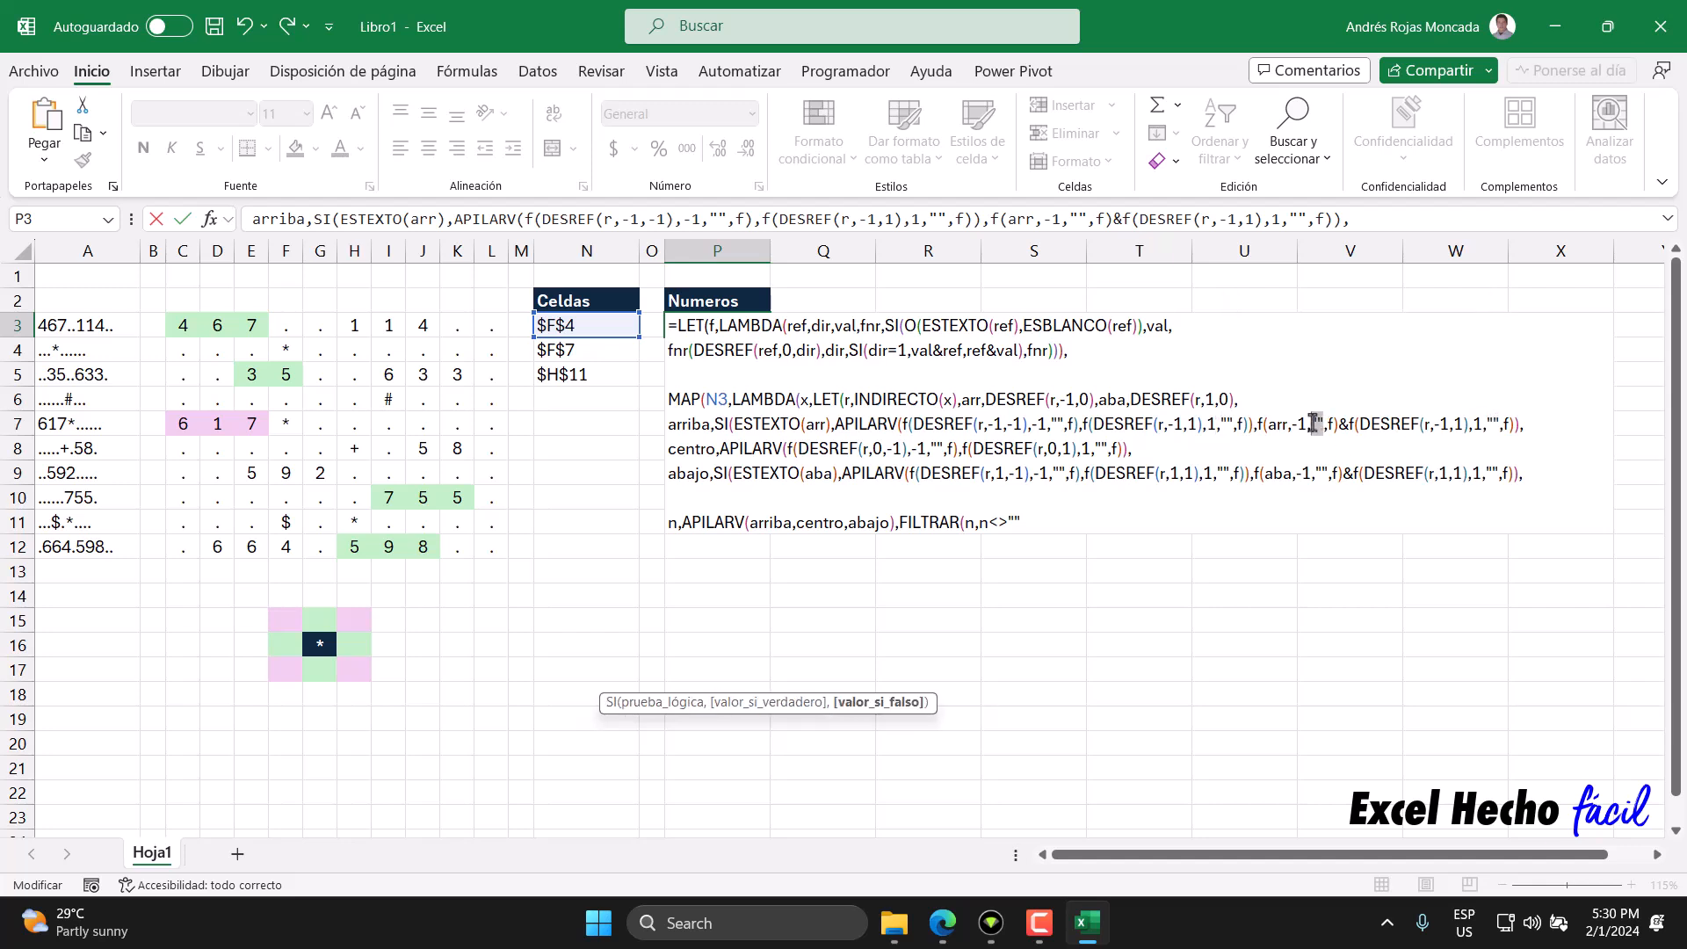
left_click_drag(1151, 449, 640, 448)
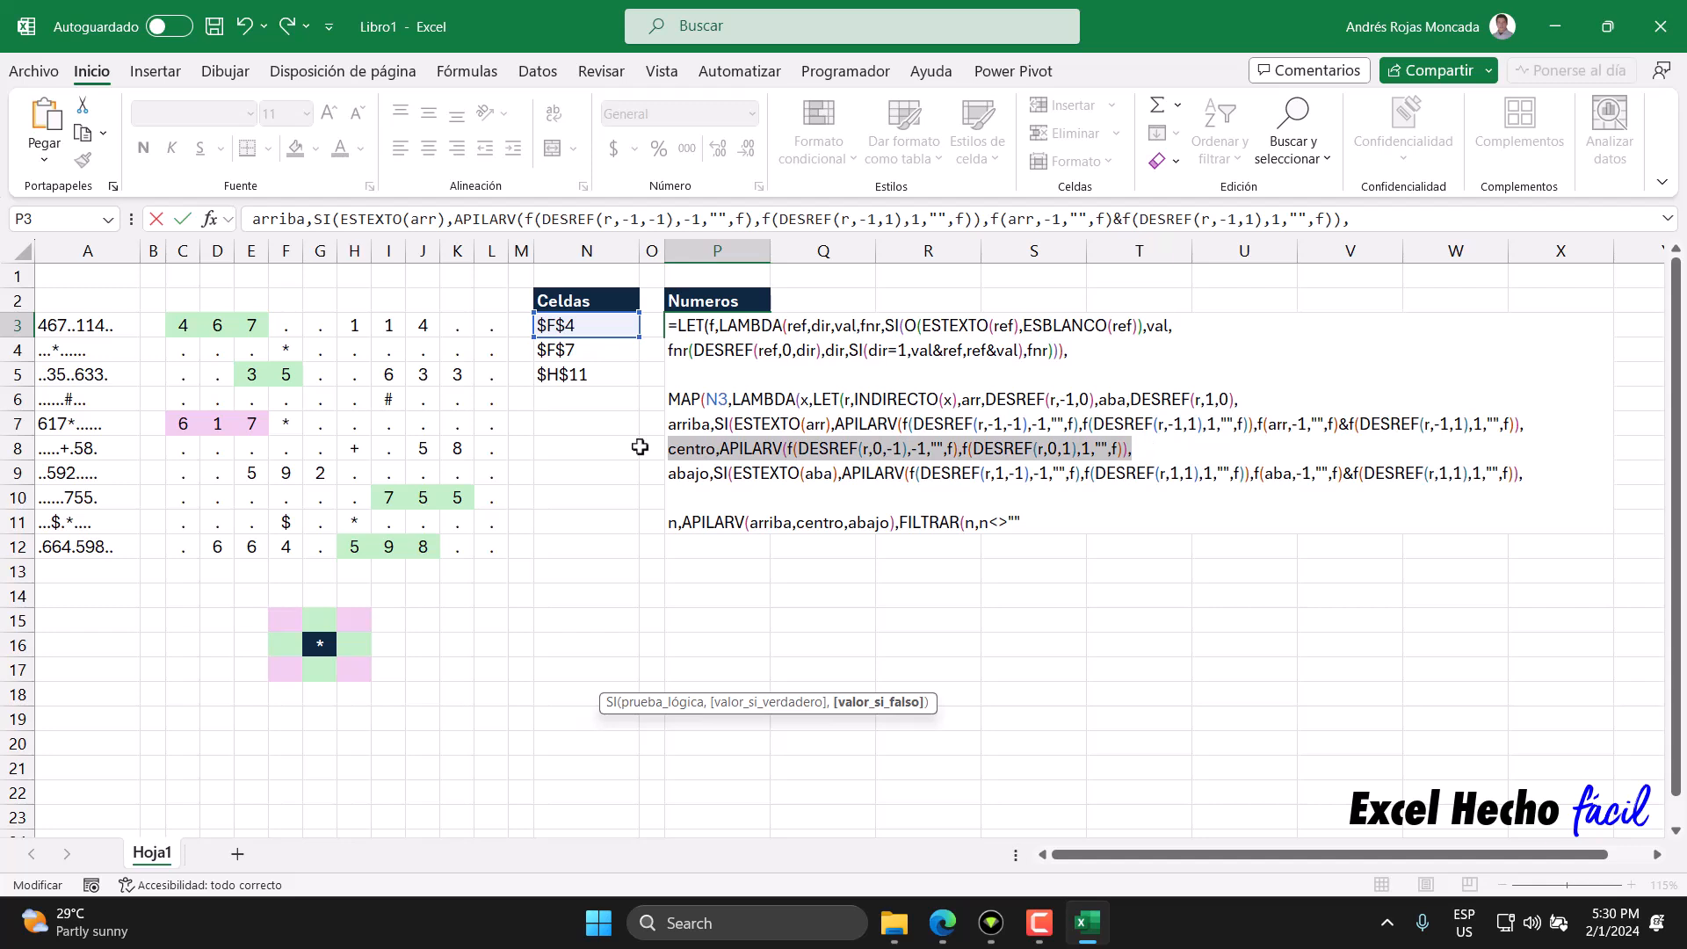
left_click_drag(1525, 478, 643, 474)
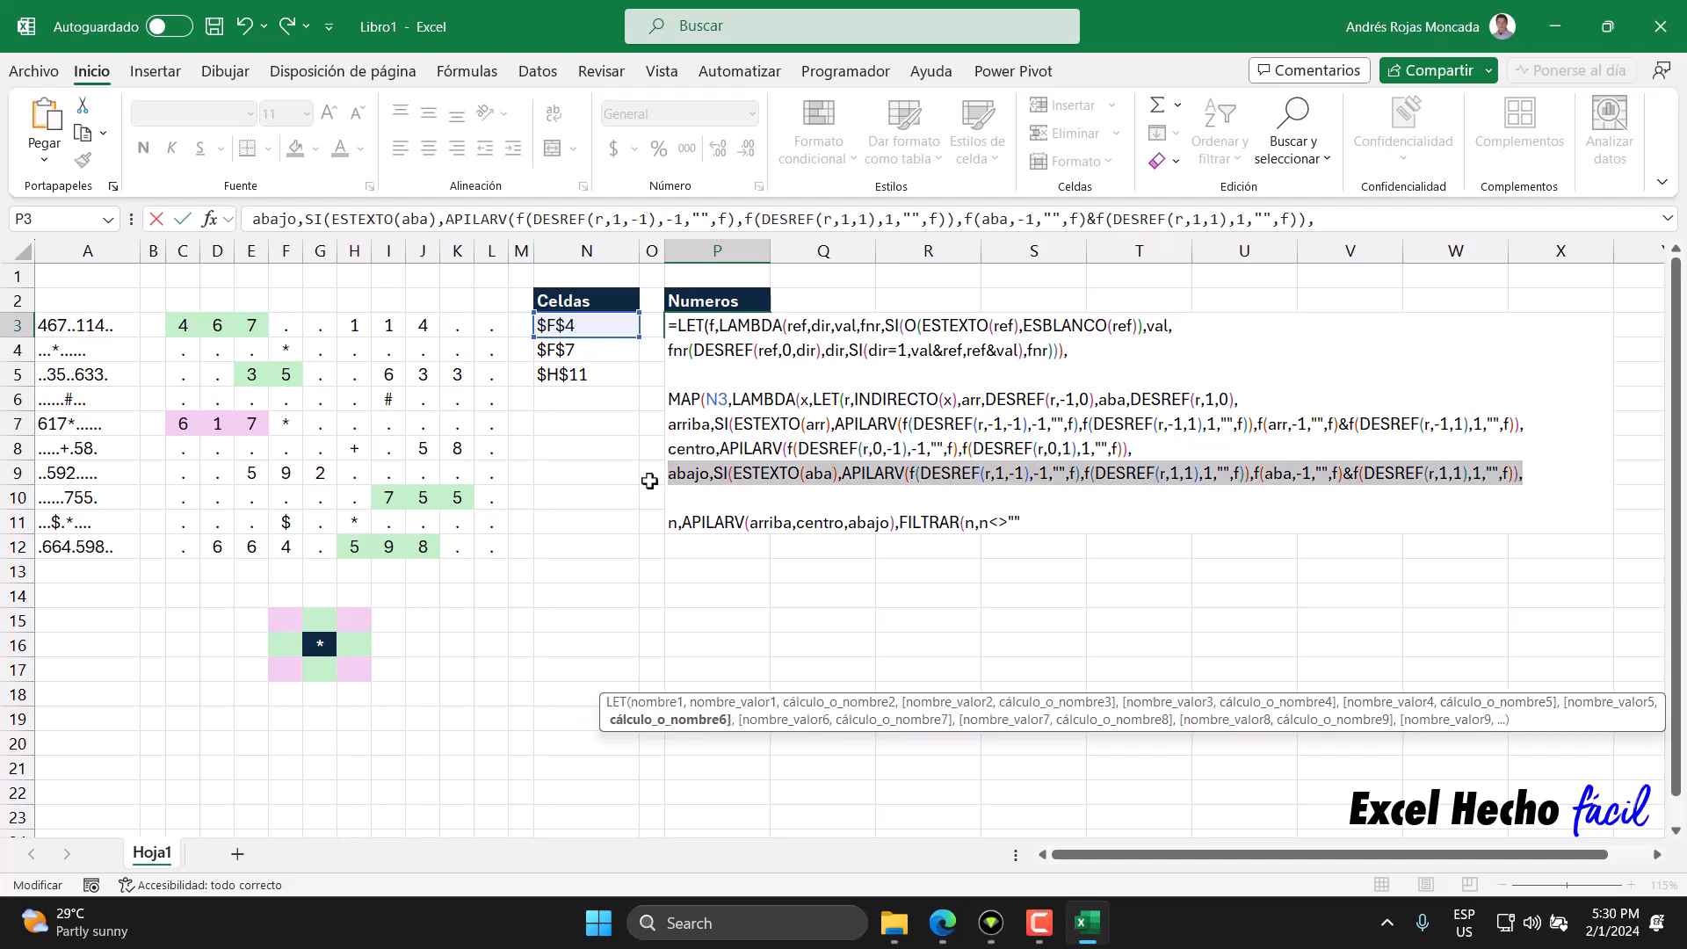
Complete the FILTRAR function with 0 as its if-empty value and close its parenthesis.
left_click(998, 520)
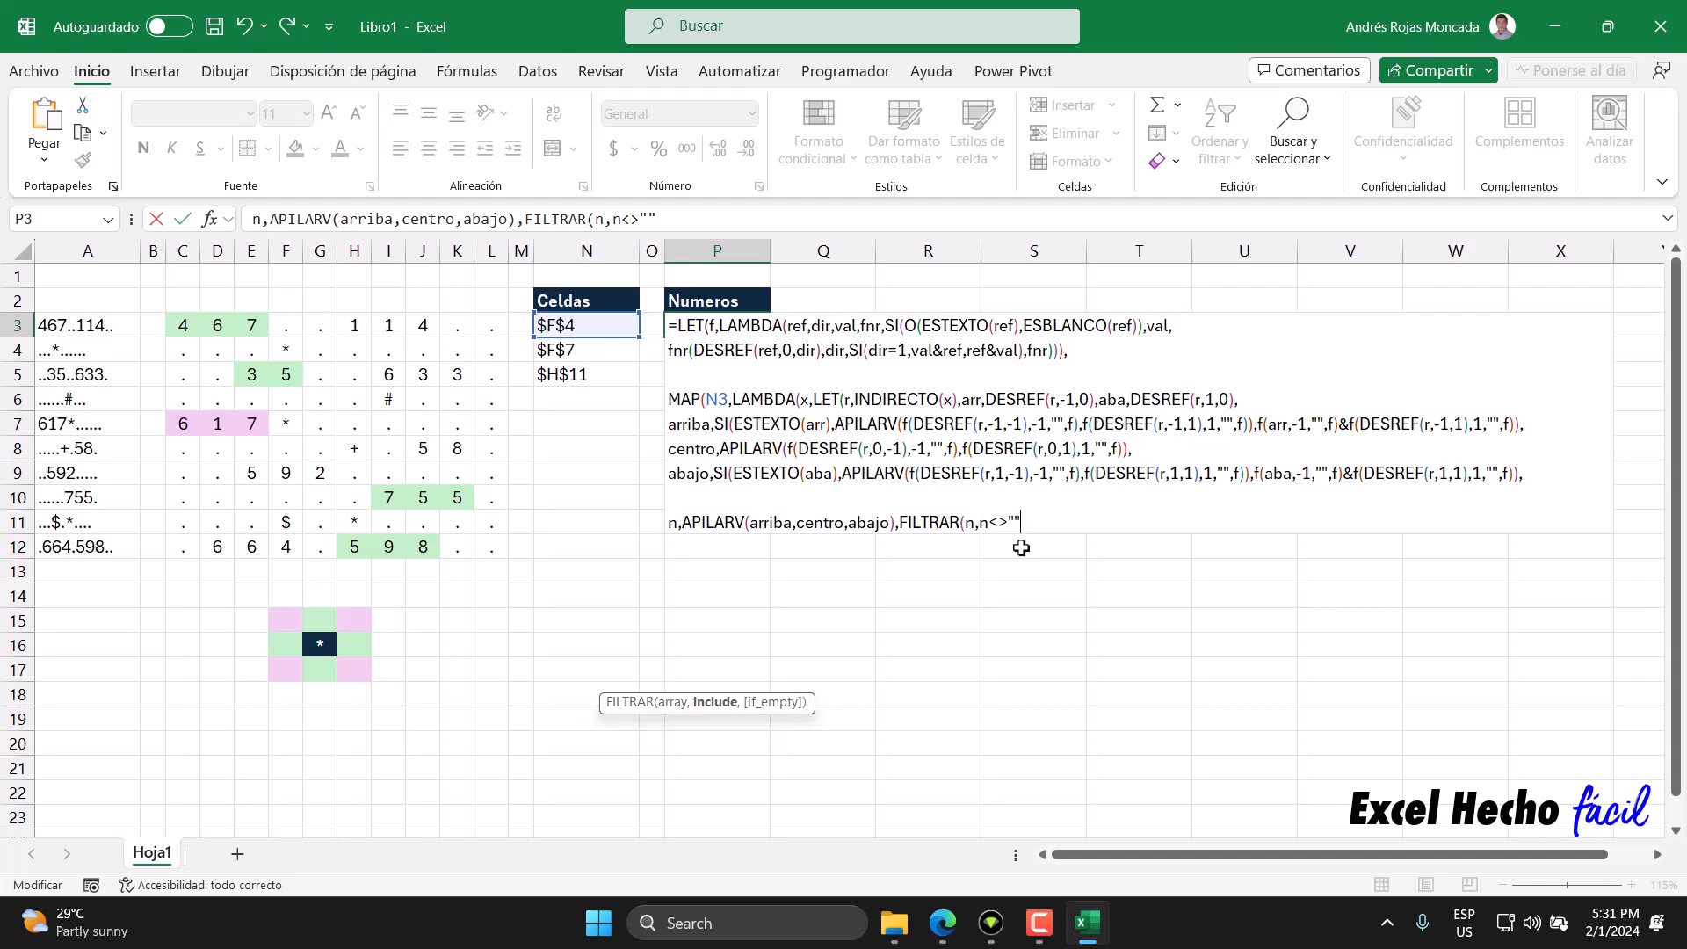
type(",")
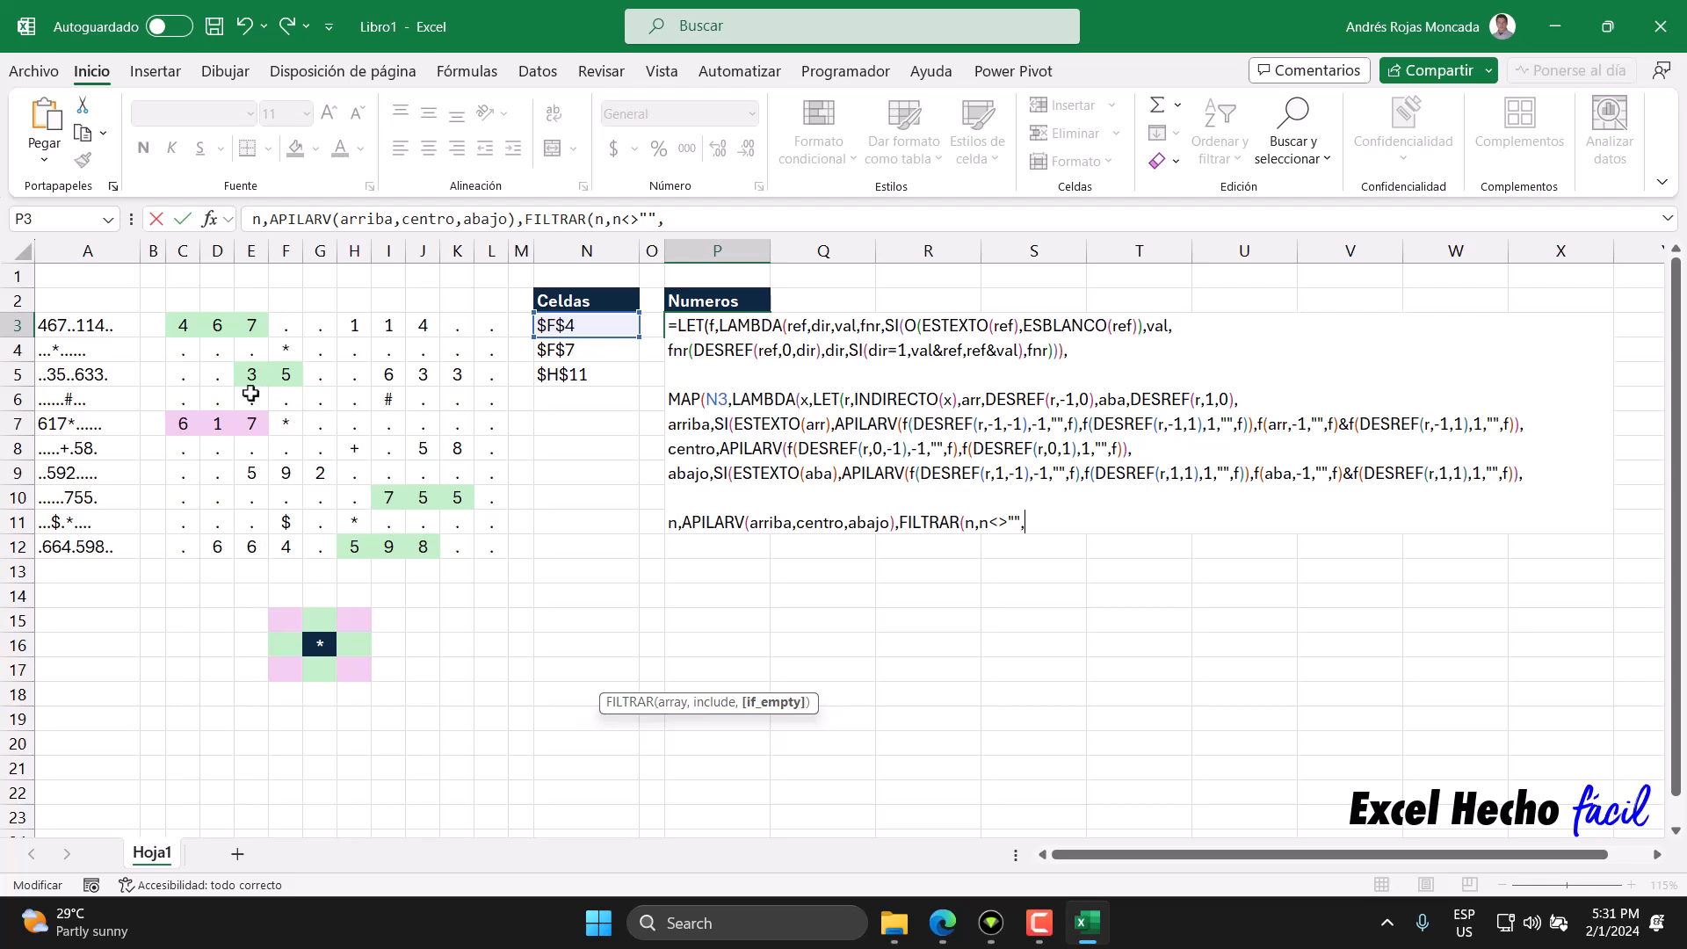
type("0)")
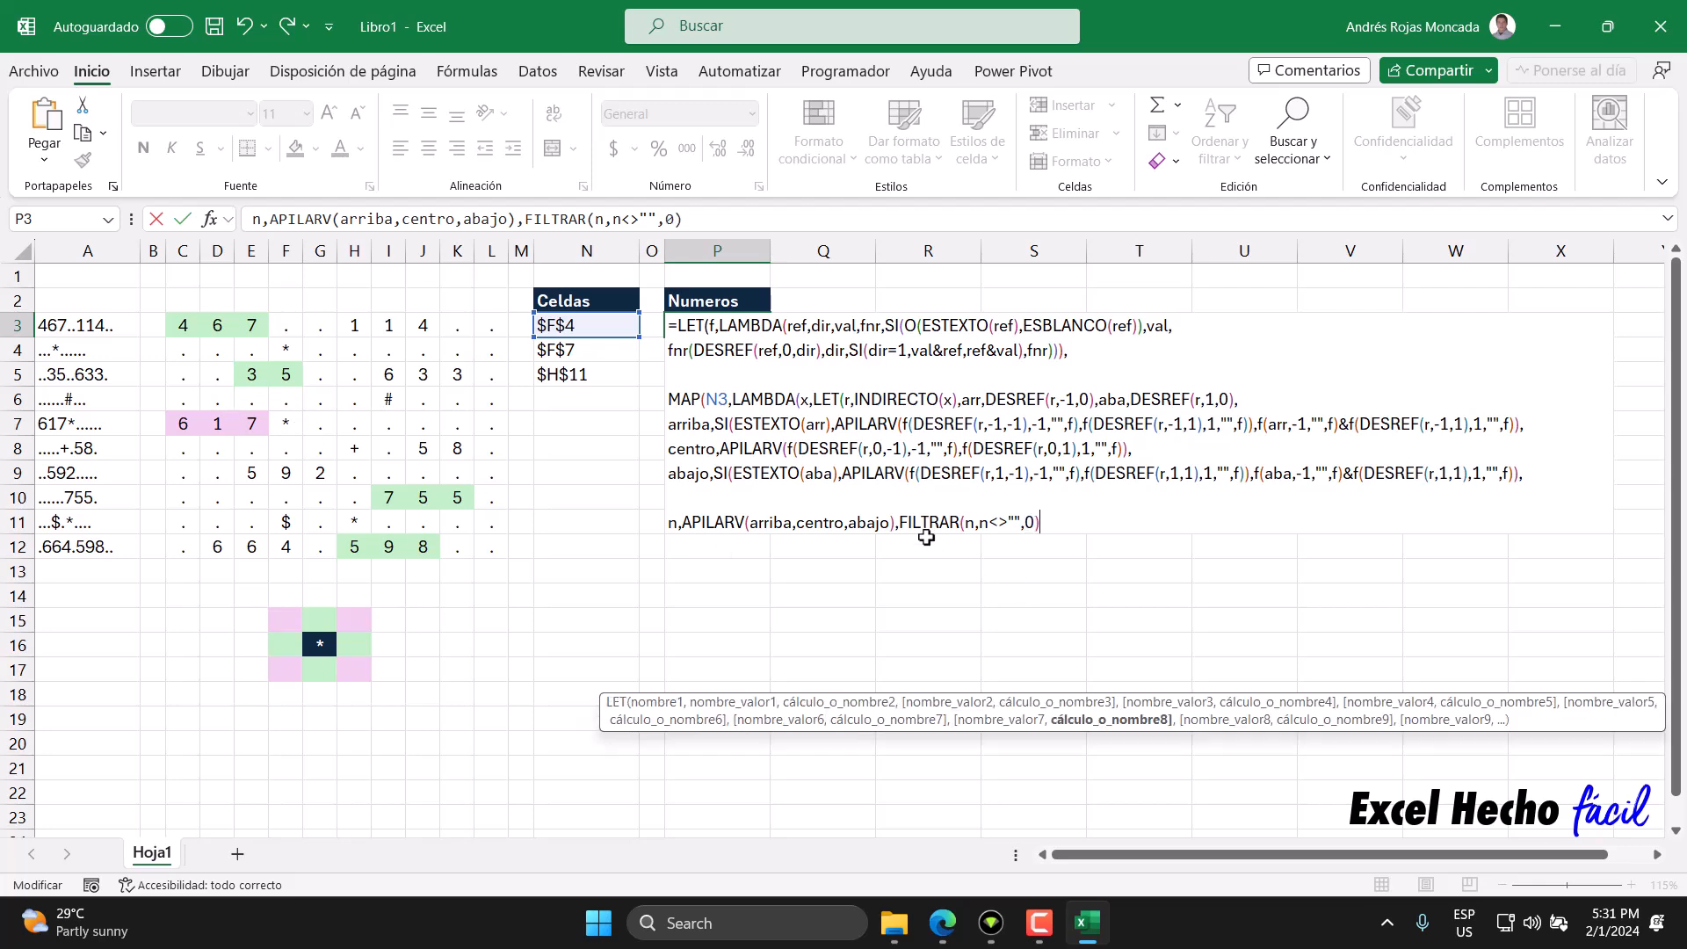
Review the array, condition and if-empty arguments of FILTRAR(n,n<>"",0) in the formula's last line.
left_click_drag(1035, 525, 1027, 520)
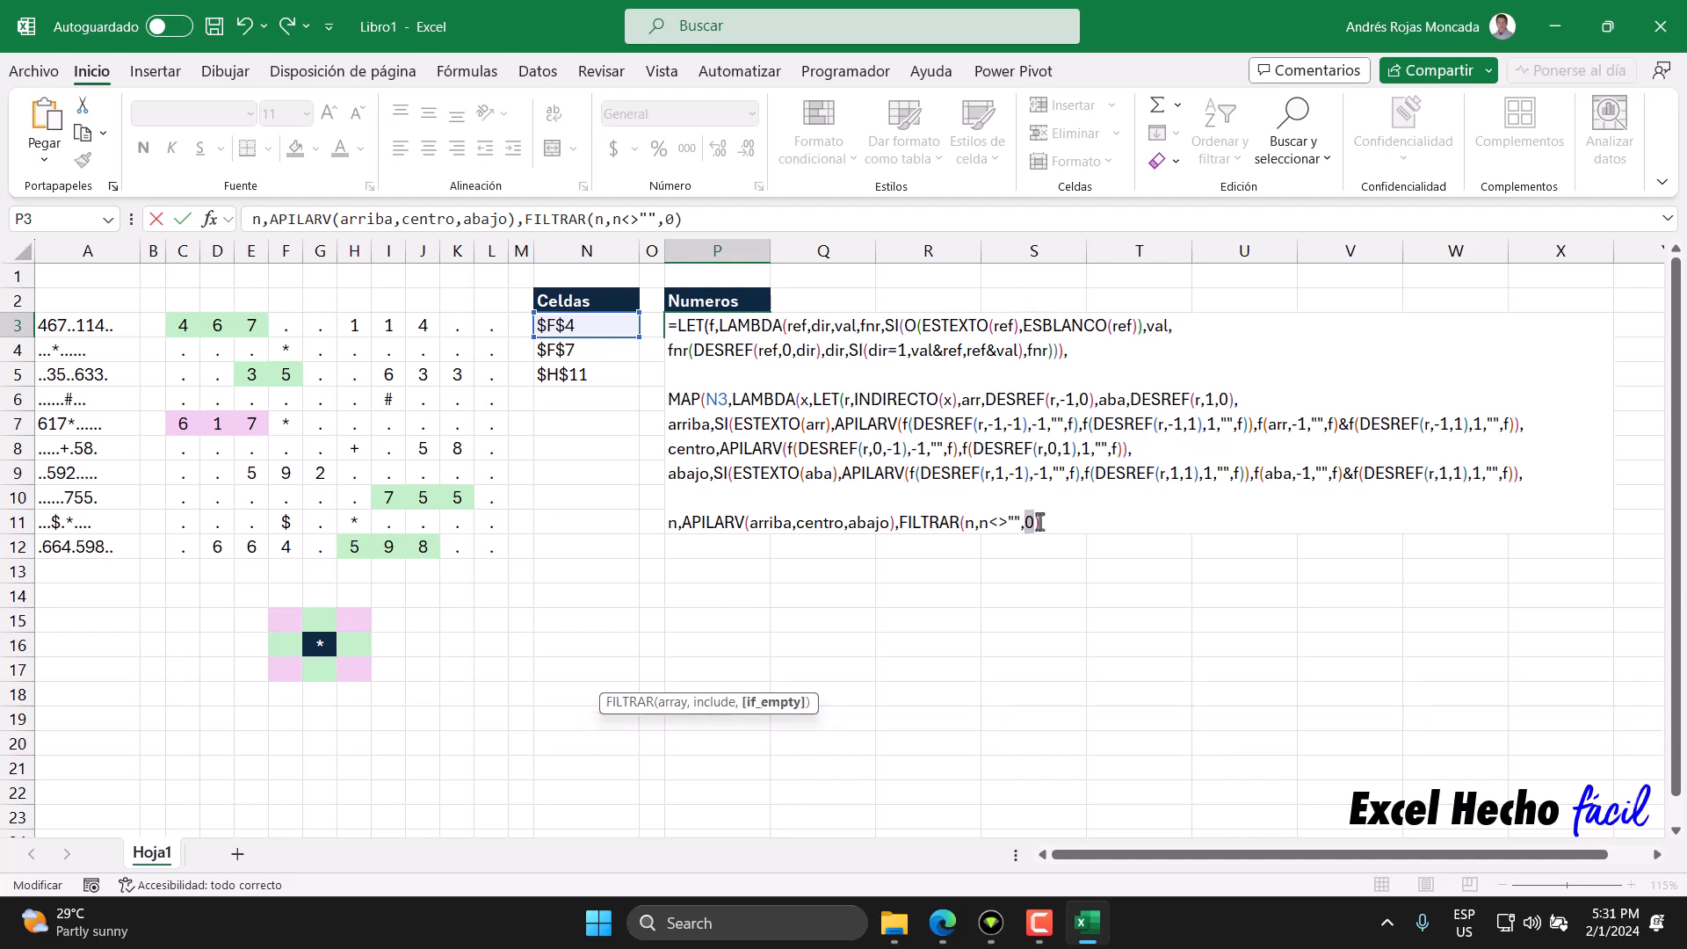
key("End")
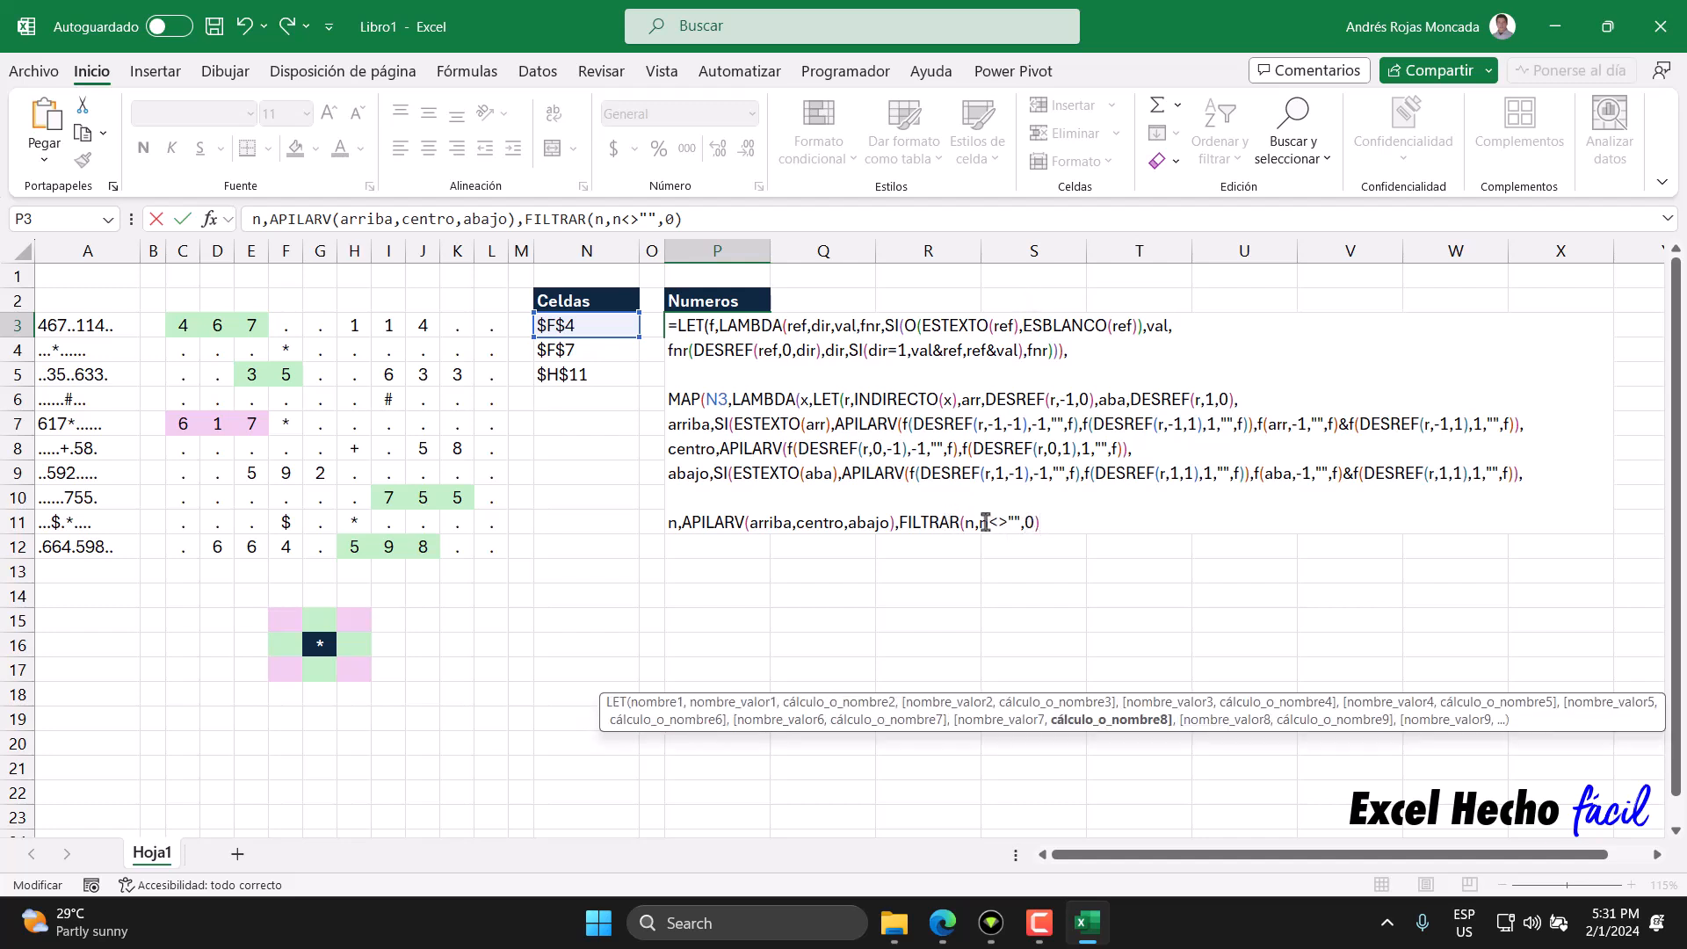
double_click(969, 522)
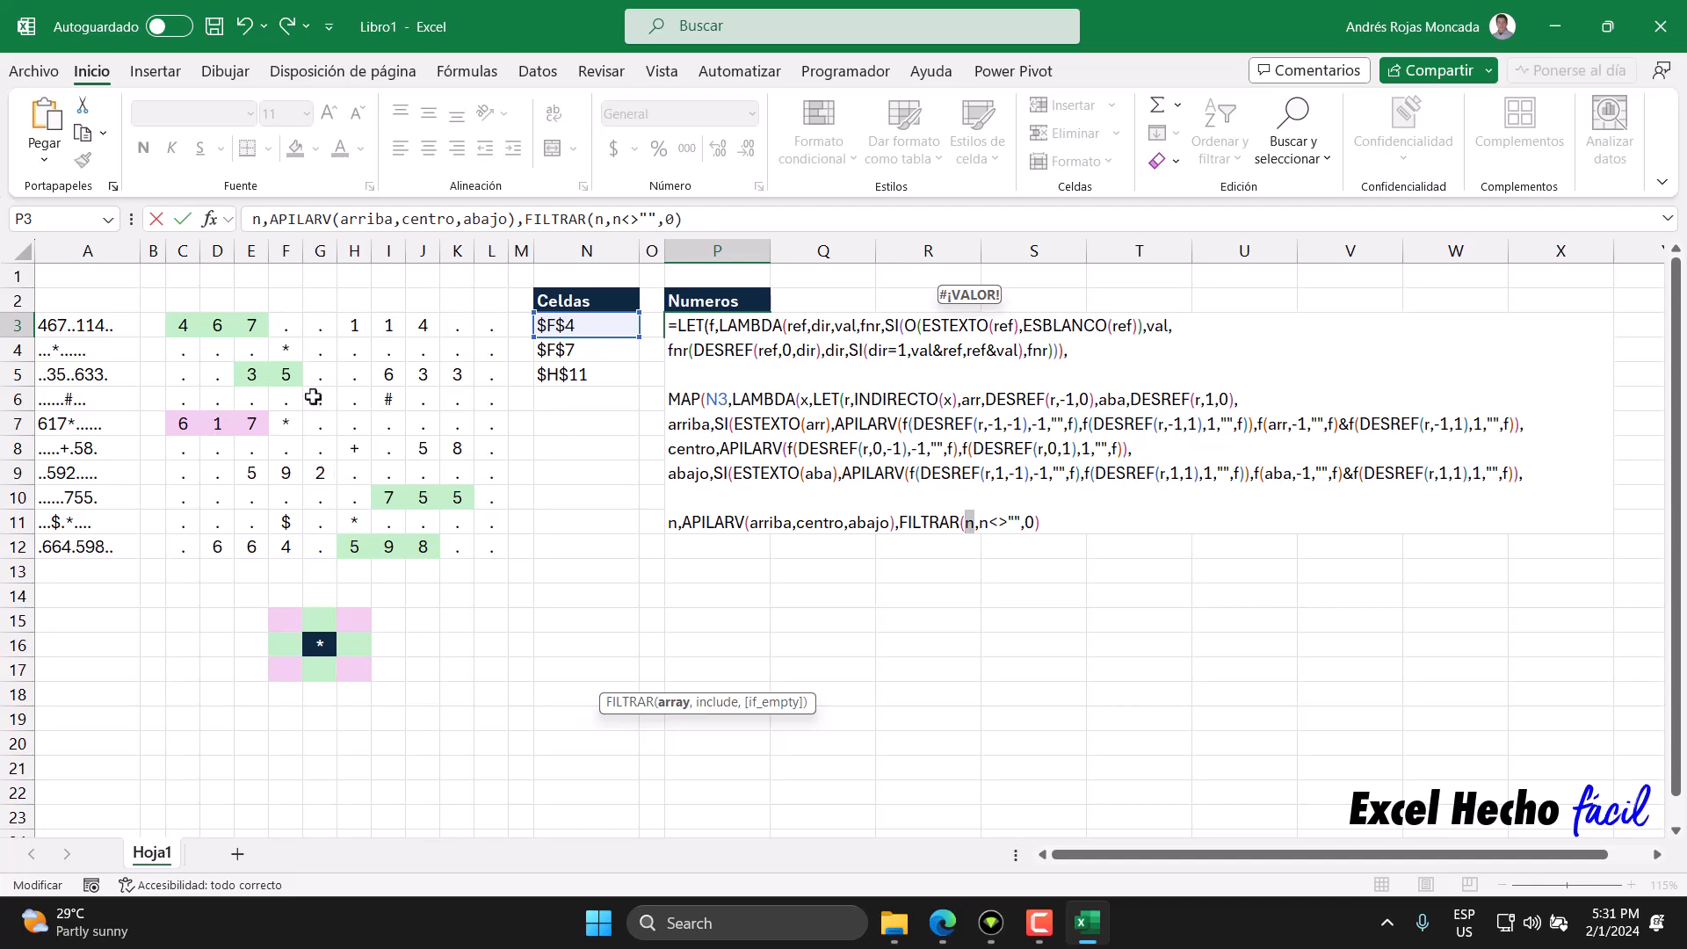
double_click(1028, 522)
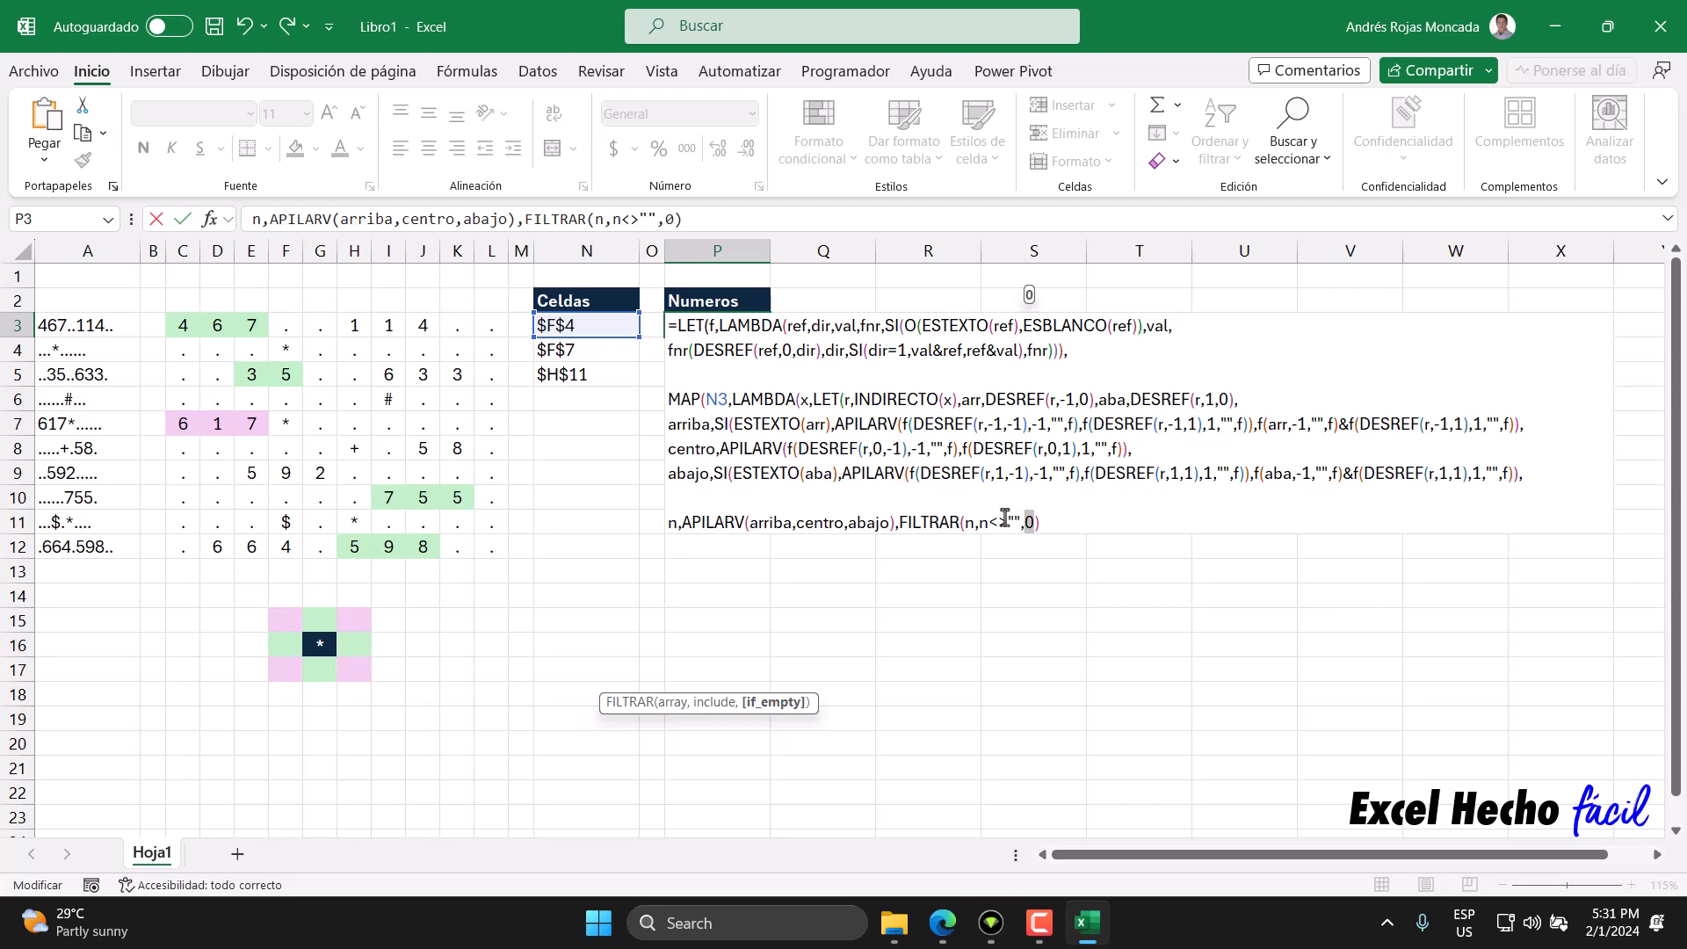
mouse_move(1020, 522)
left_mouse_down()
mouse_move(978, 522)
mouse_move(1037, 522)
mouse_move(898, 523)
left_mouse_up()
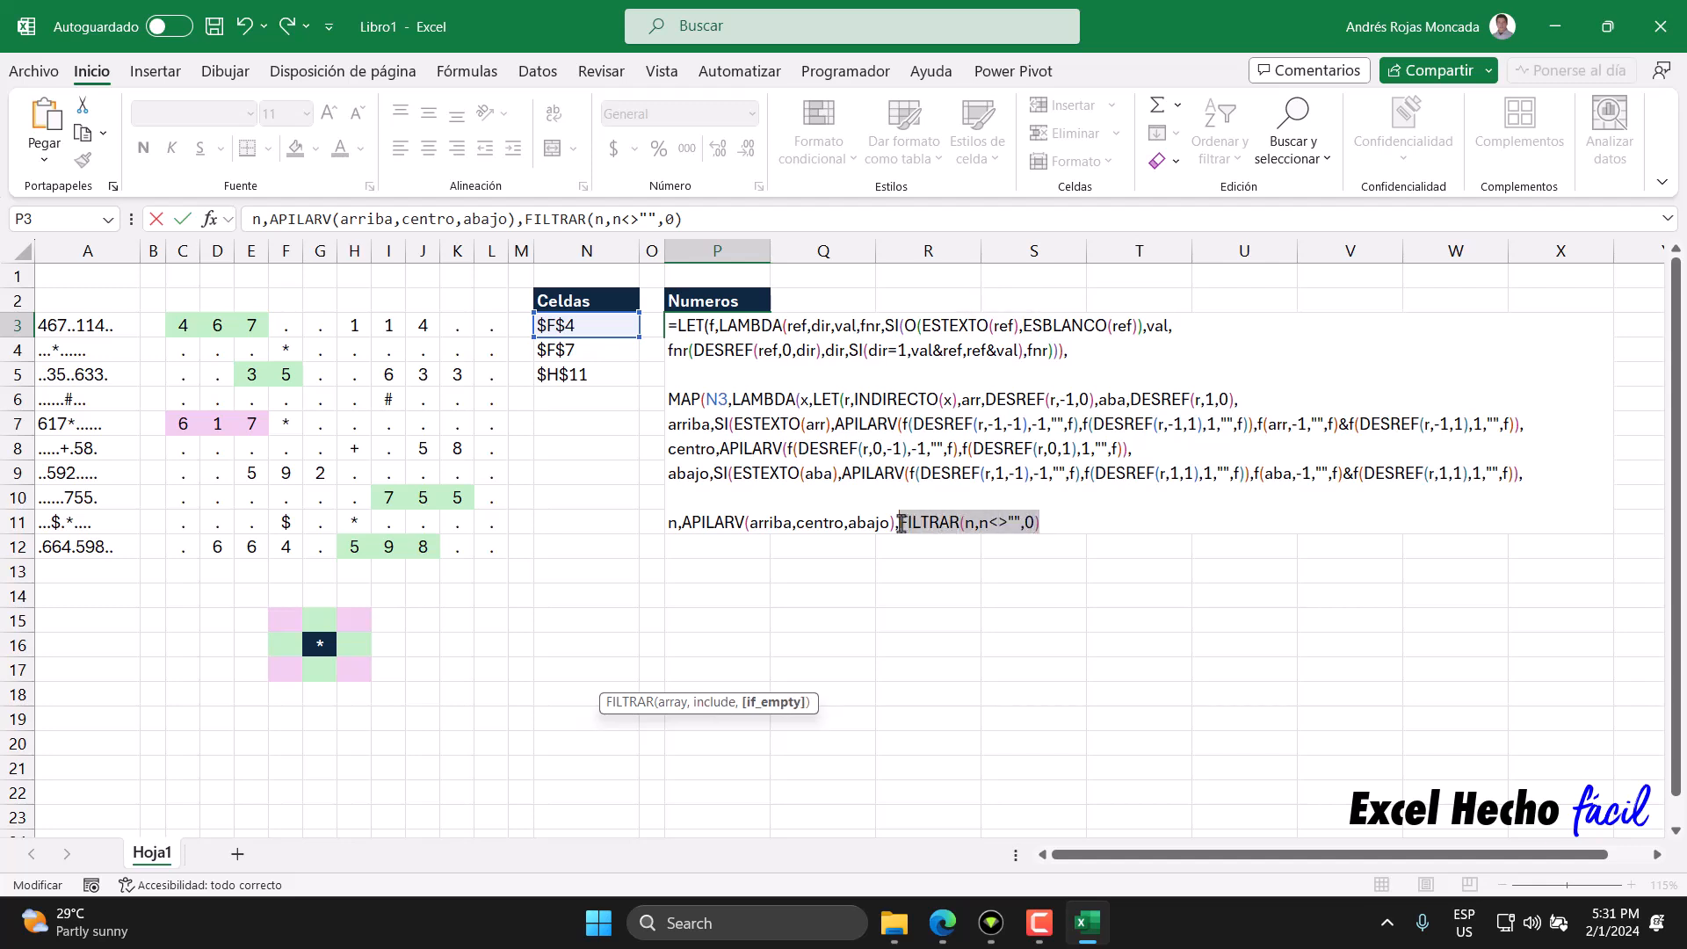
left_click(1038, 522)
left_click_drag(1038, 522, 898, 522)
Wrap the FILTRAR expression in FILAS and compare the row count with >1.
left_click(898, 522)
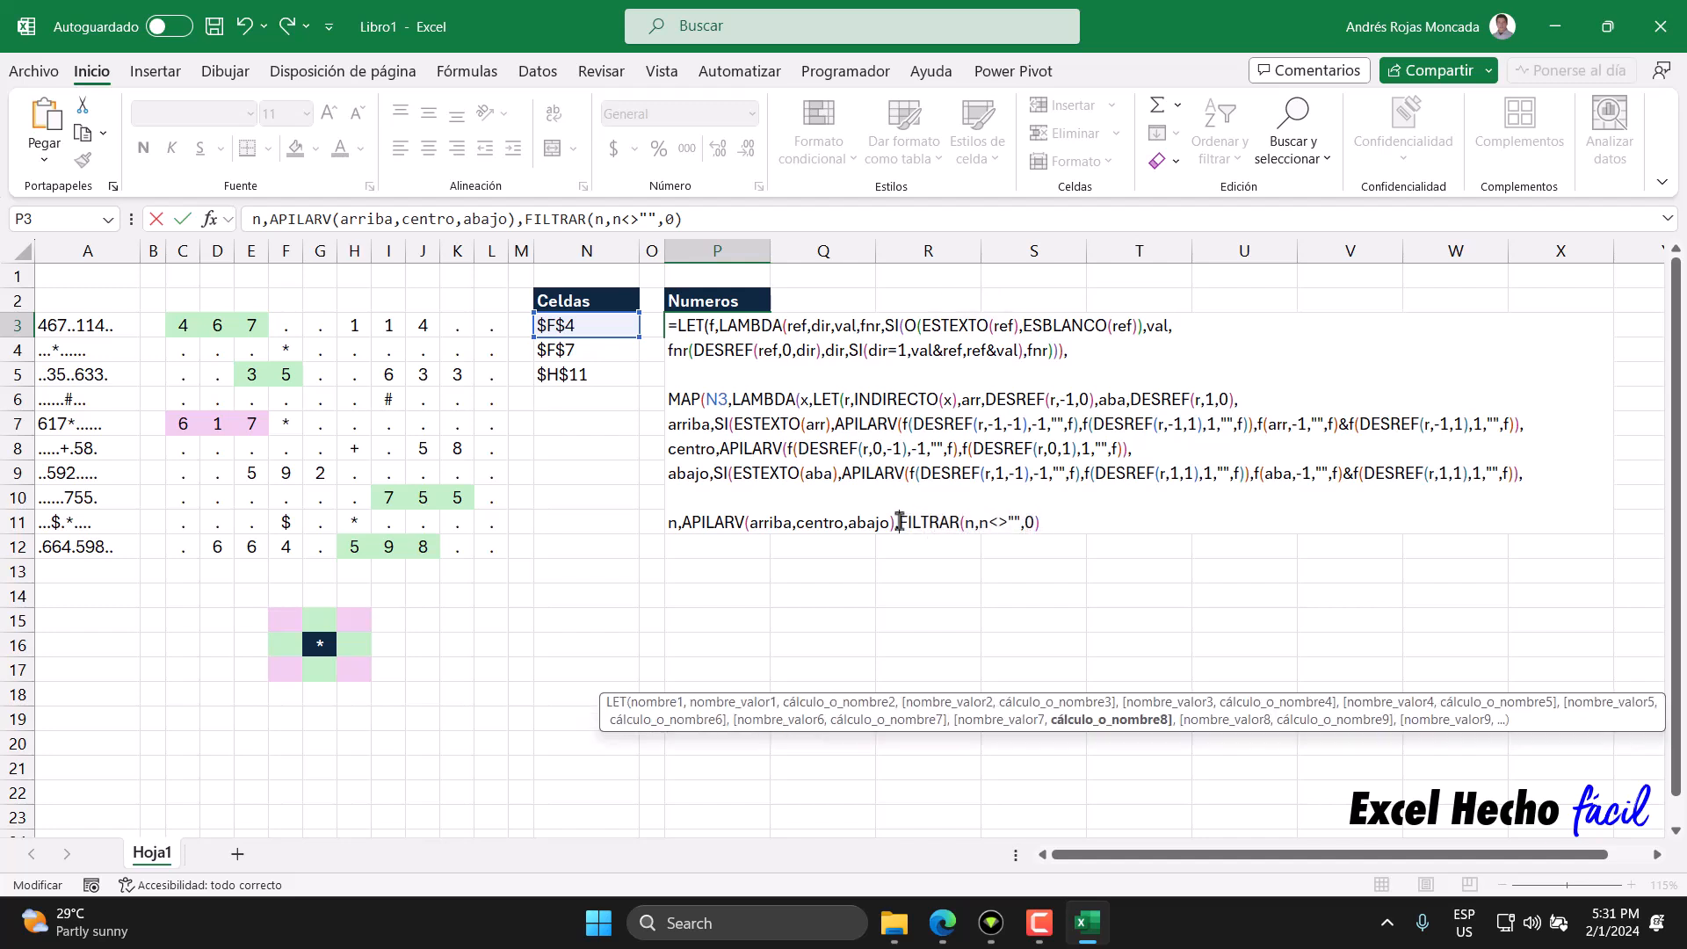
type("fil")
double_click(916, 581)
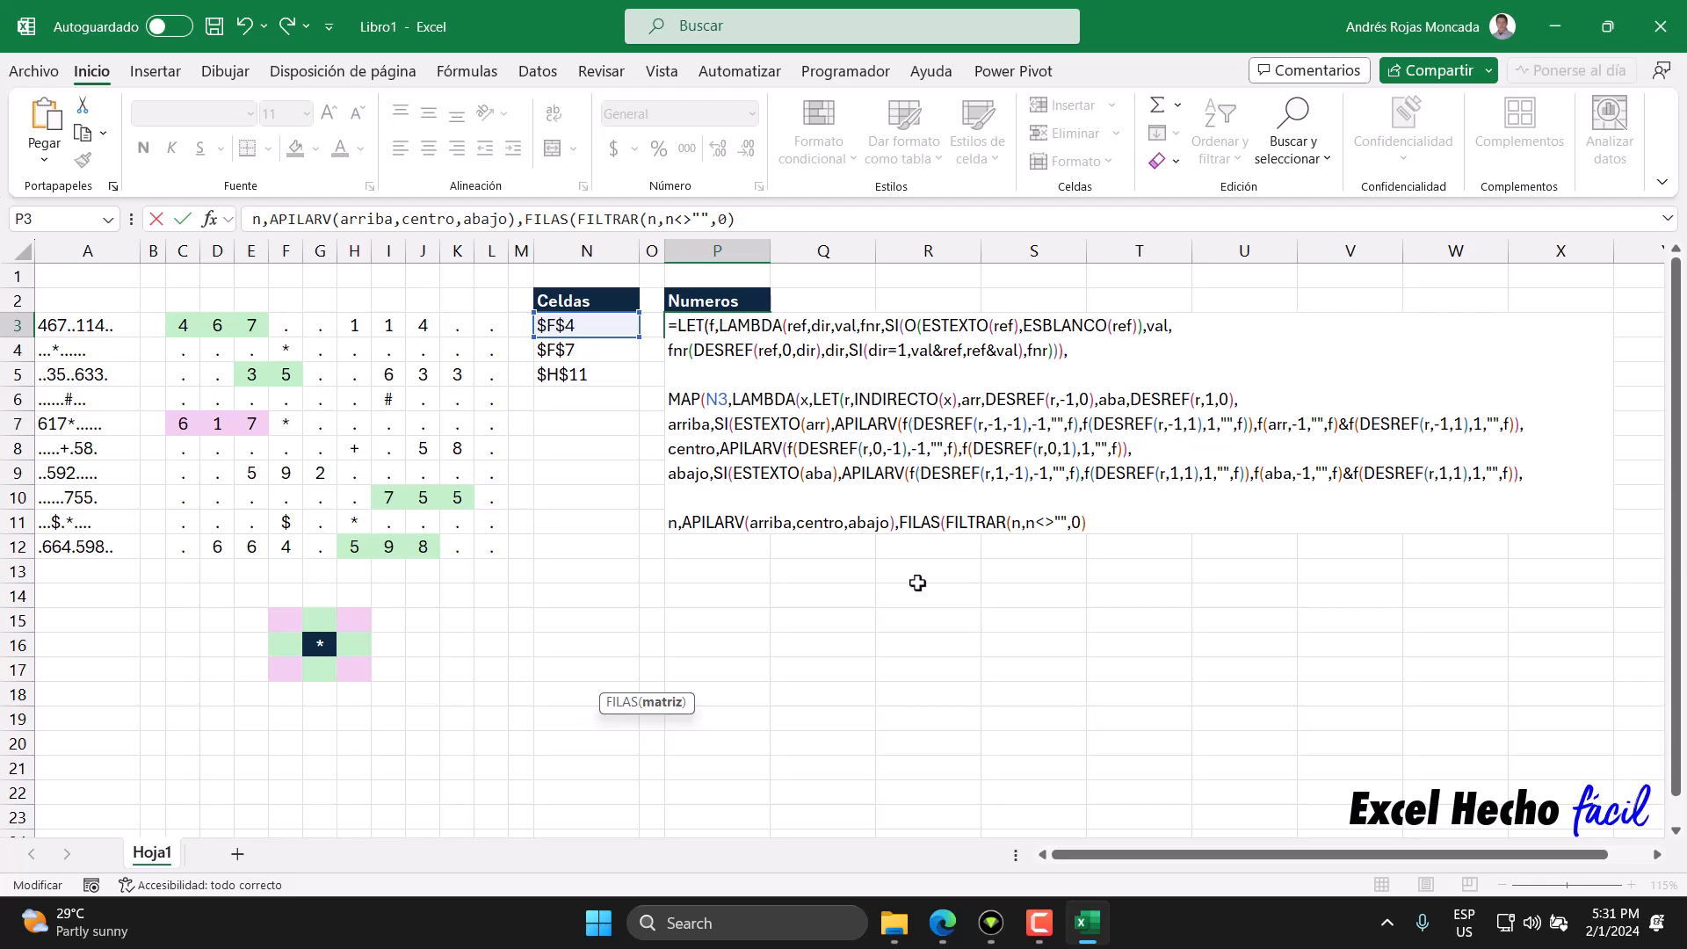
left_click(1089, 524)
type(")")
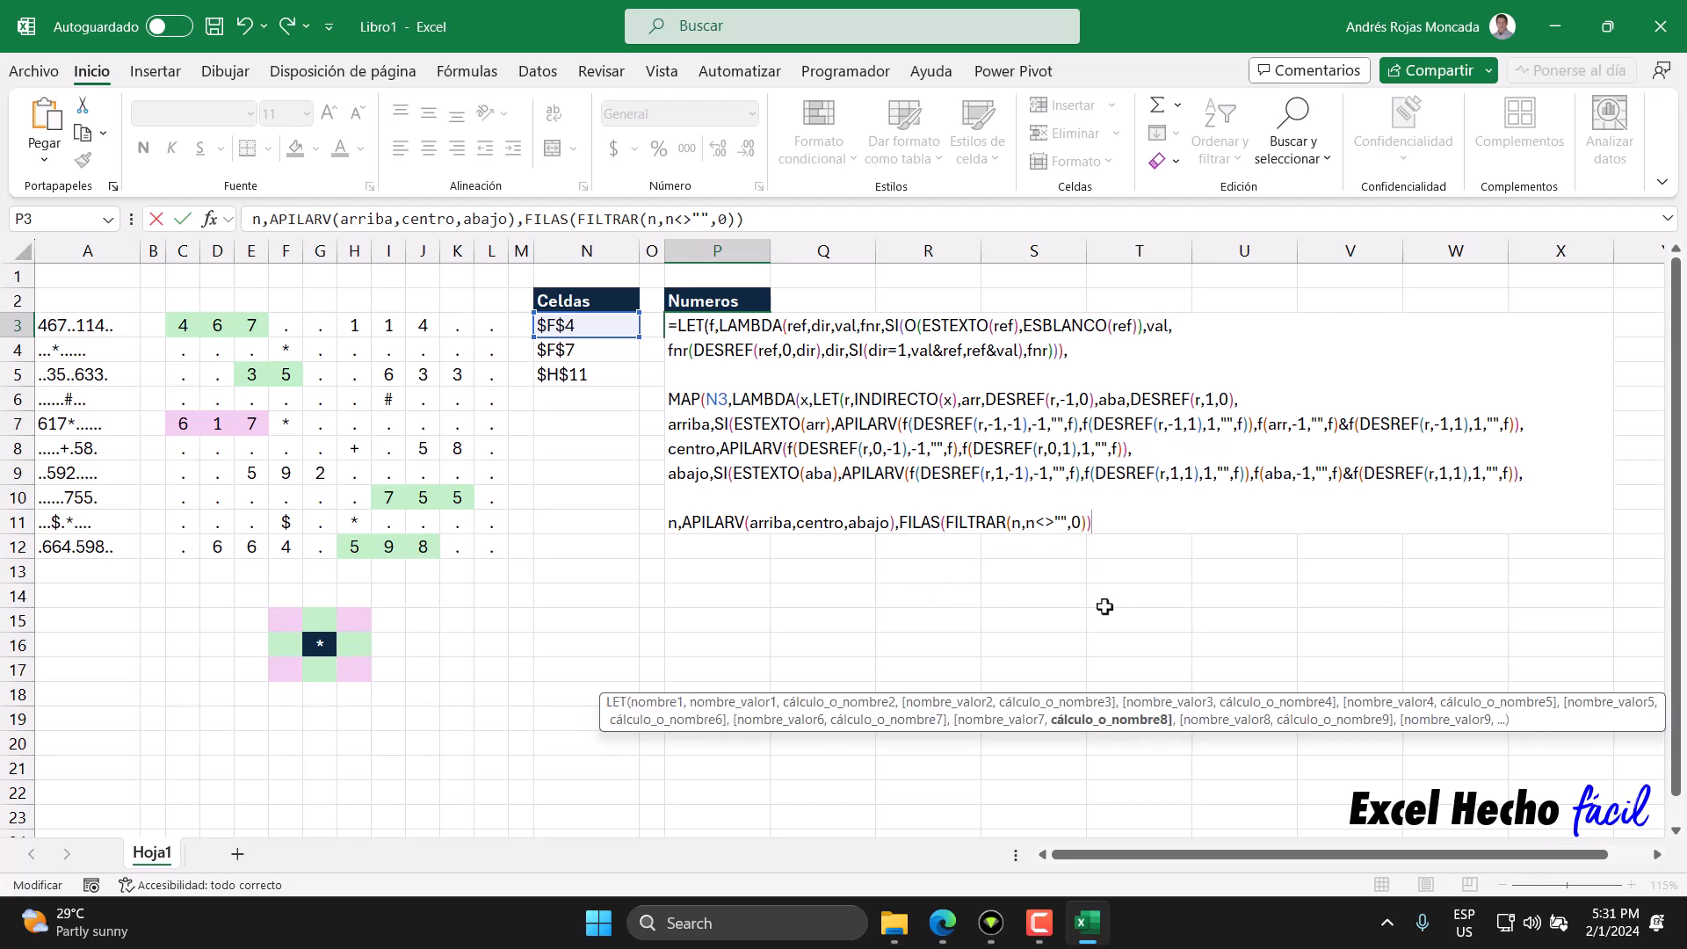
type(">1")
left_click(898, 521)
left_click_drag(1112, 522, 898, 522)
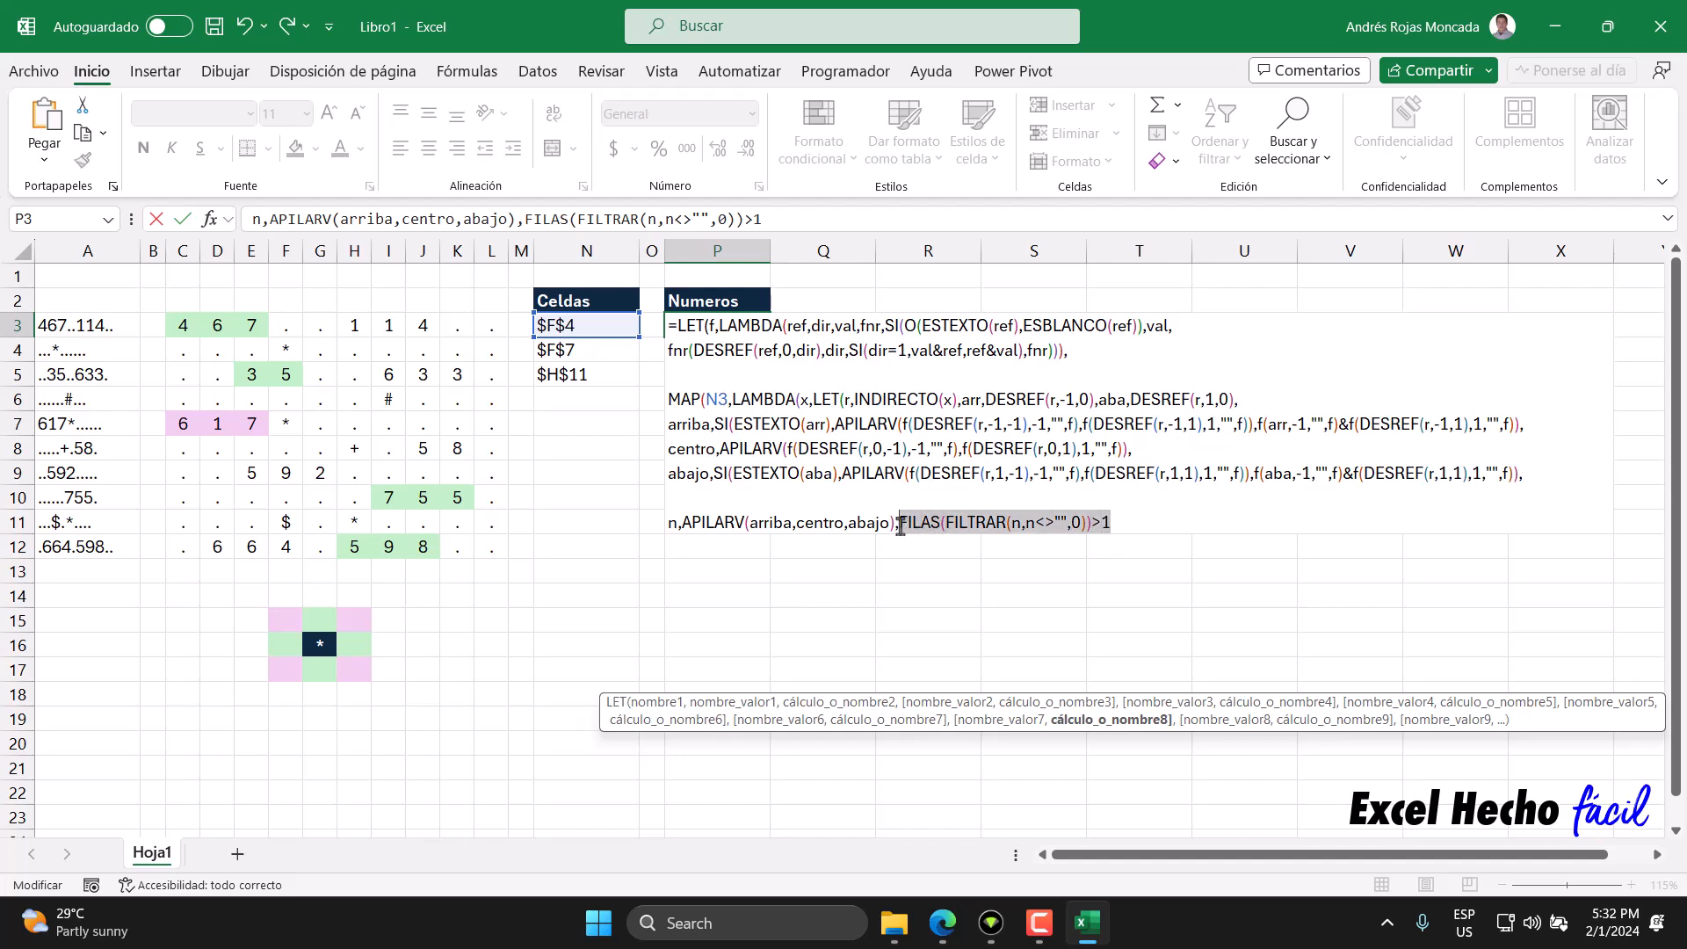
Put the FILAS(FILTRAR(n,n<>"",0))>1 comparison inside an SI function as its logical test, ready for the value-if-true argument.
left_click(898, 522)
type("SI(")
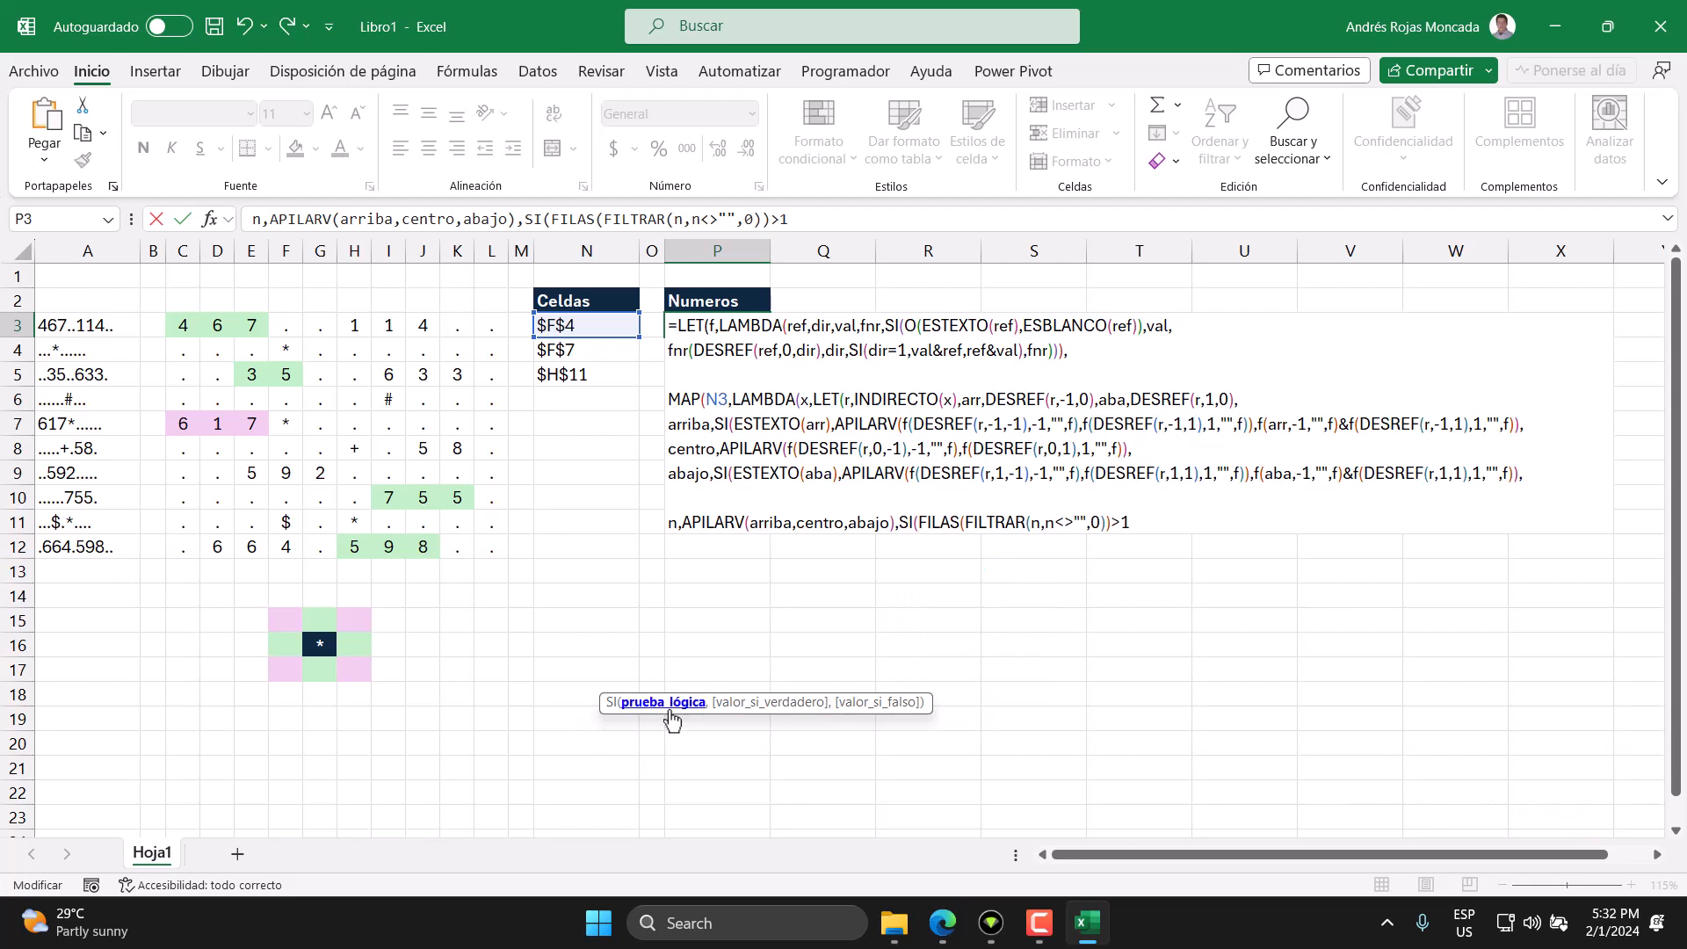
key("shift+End")
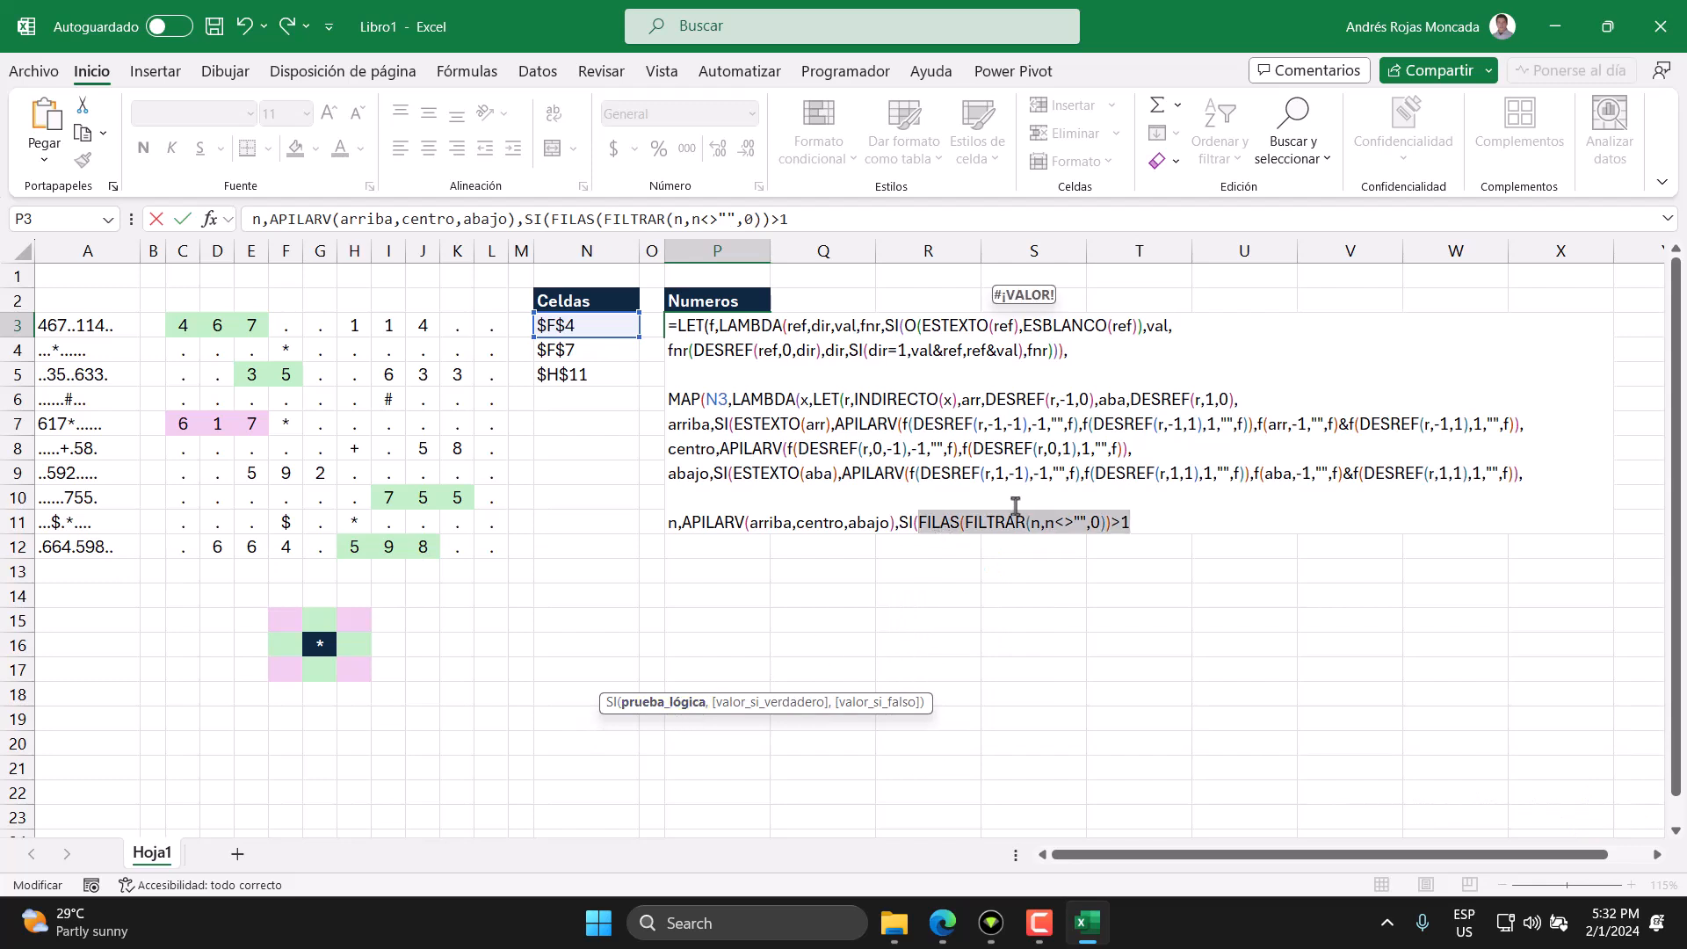
left_click(1136, 519)
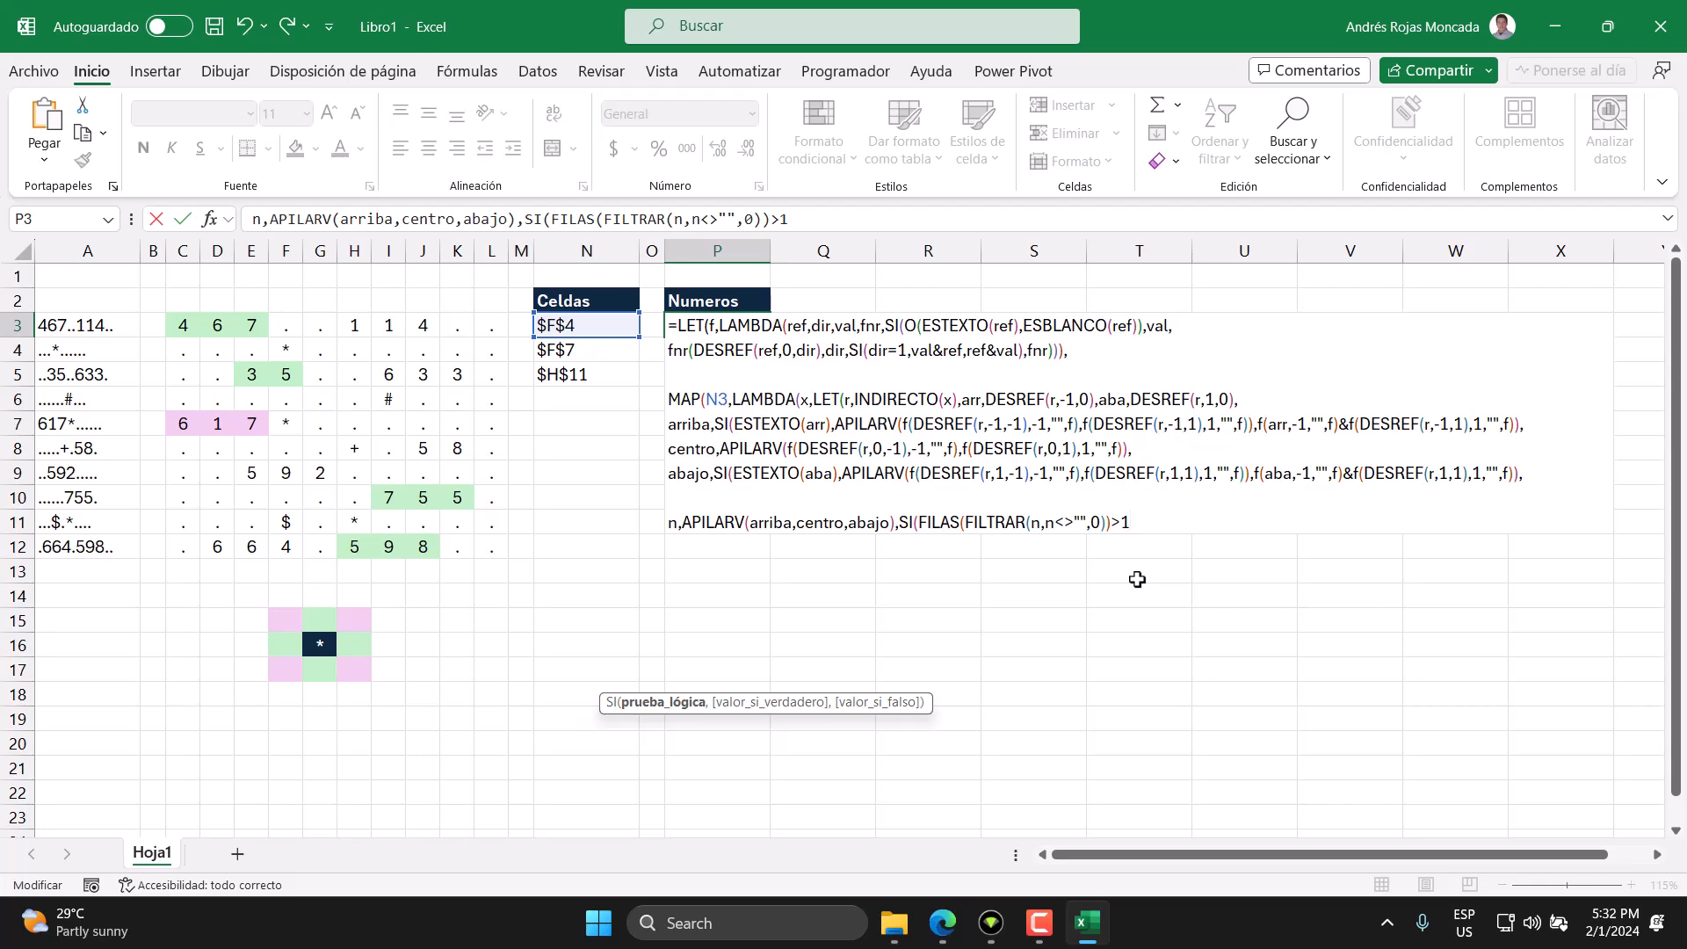
type(",")
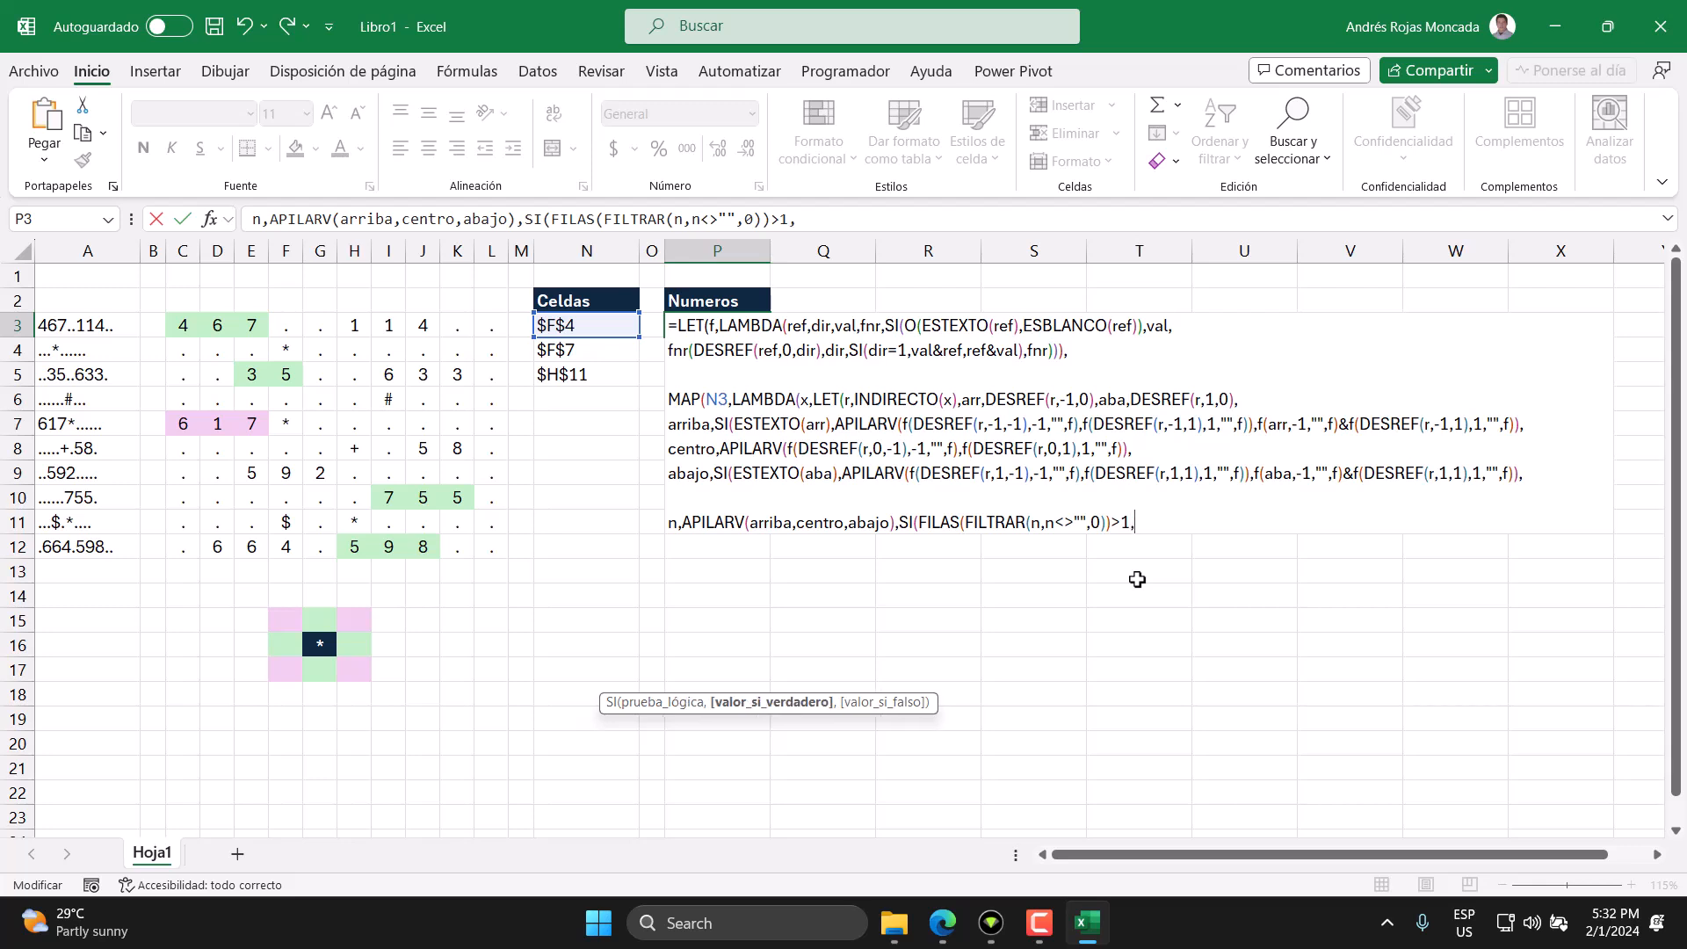
Switch to Edge and examine how the Advent of Code puzzle defines the gear ratio, highlighting the word "multiplying".
left_click(942, 923)
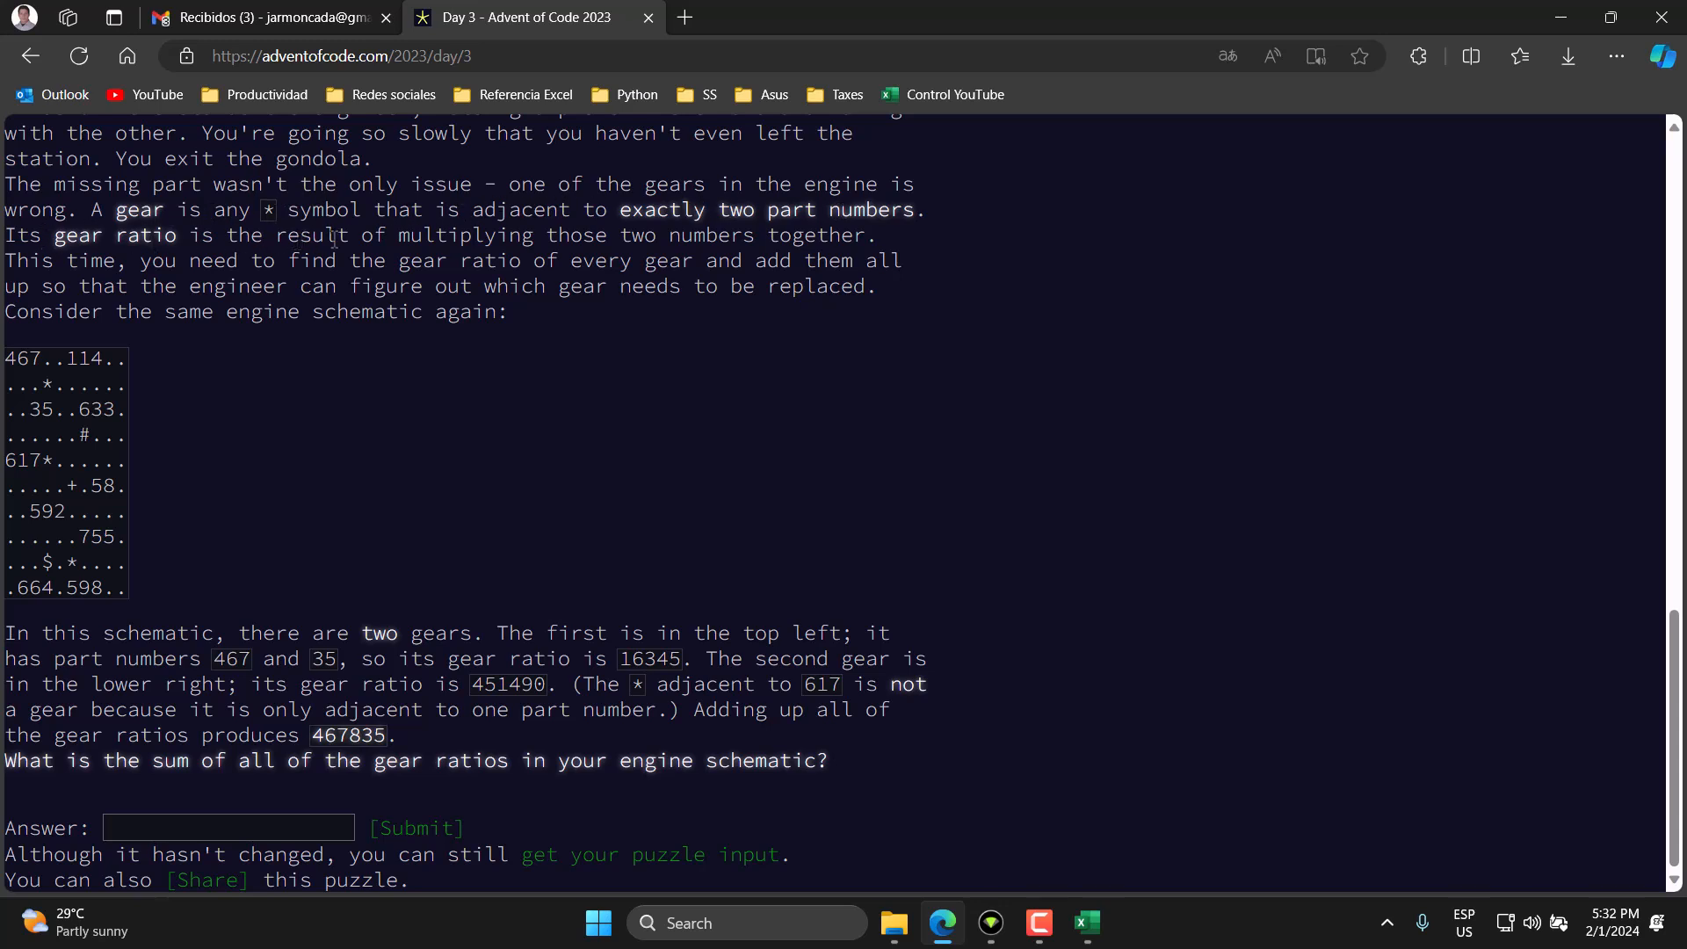
left_click_drag(533, 234, 397, 230)
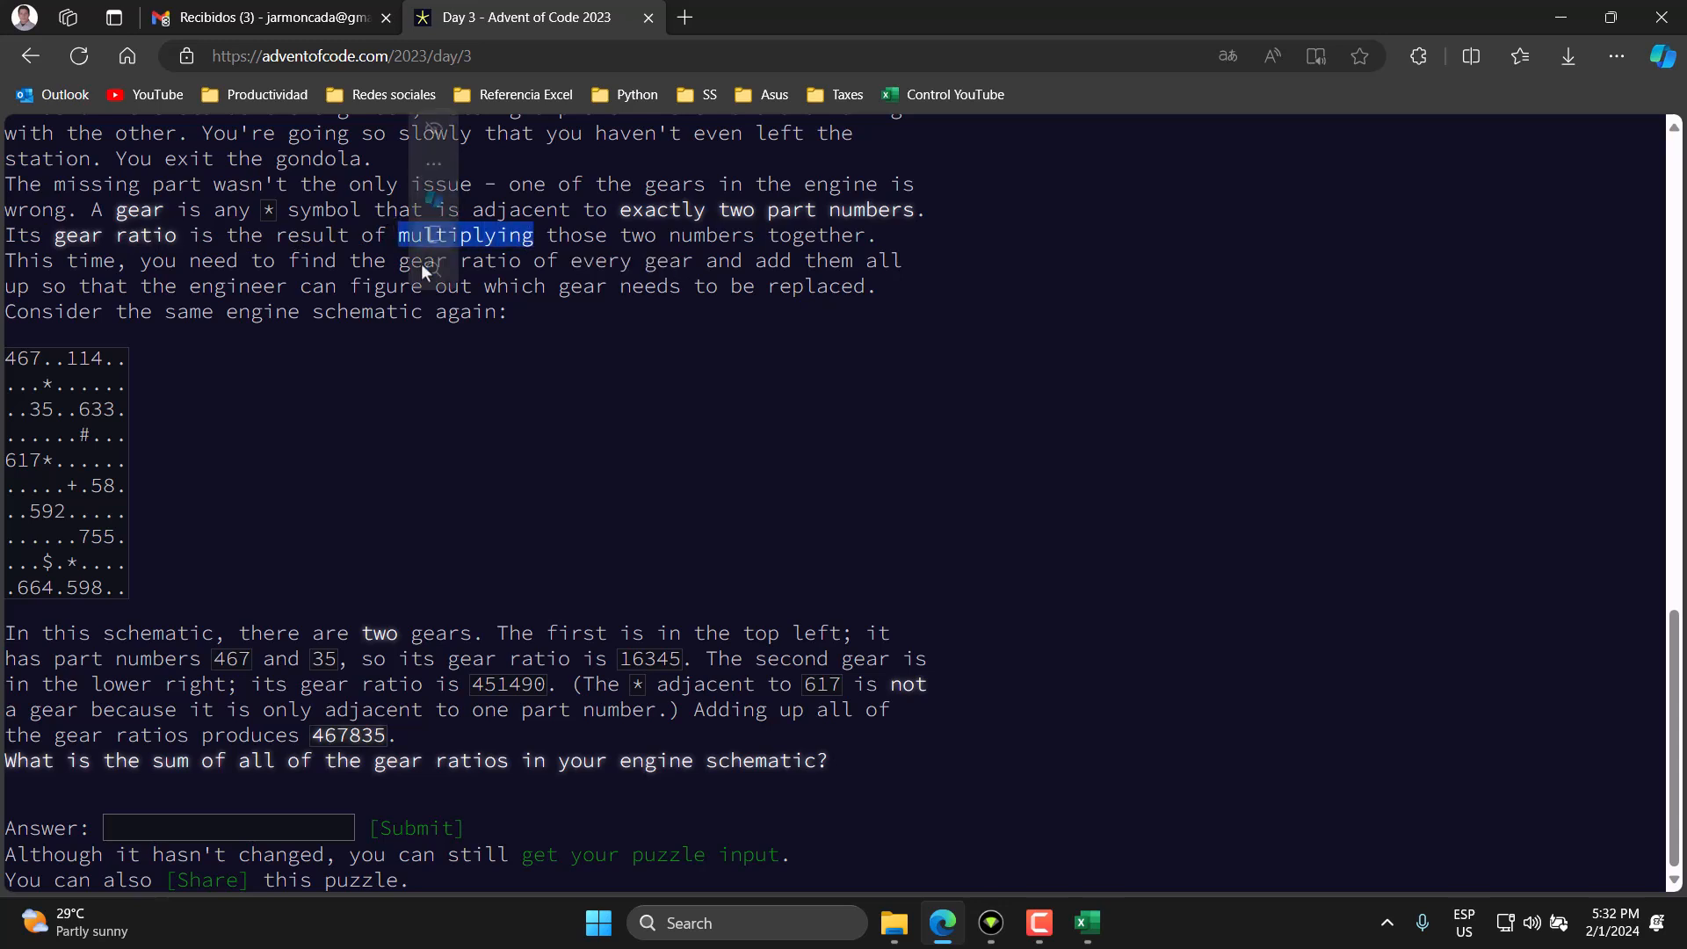
Examine the puzzle's instruction on combining the gear ratios of every gear, highlighting the word "add".
left_click(529, 313)
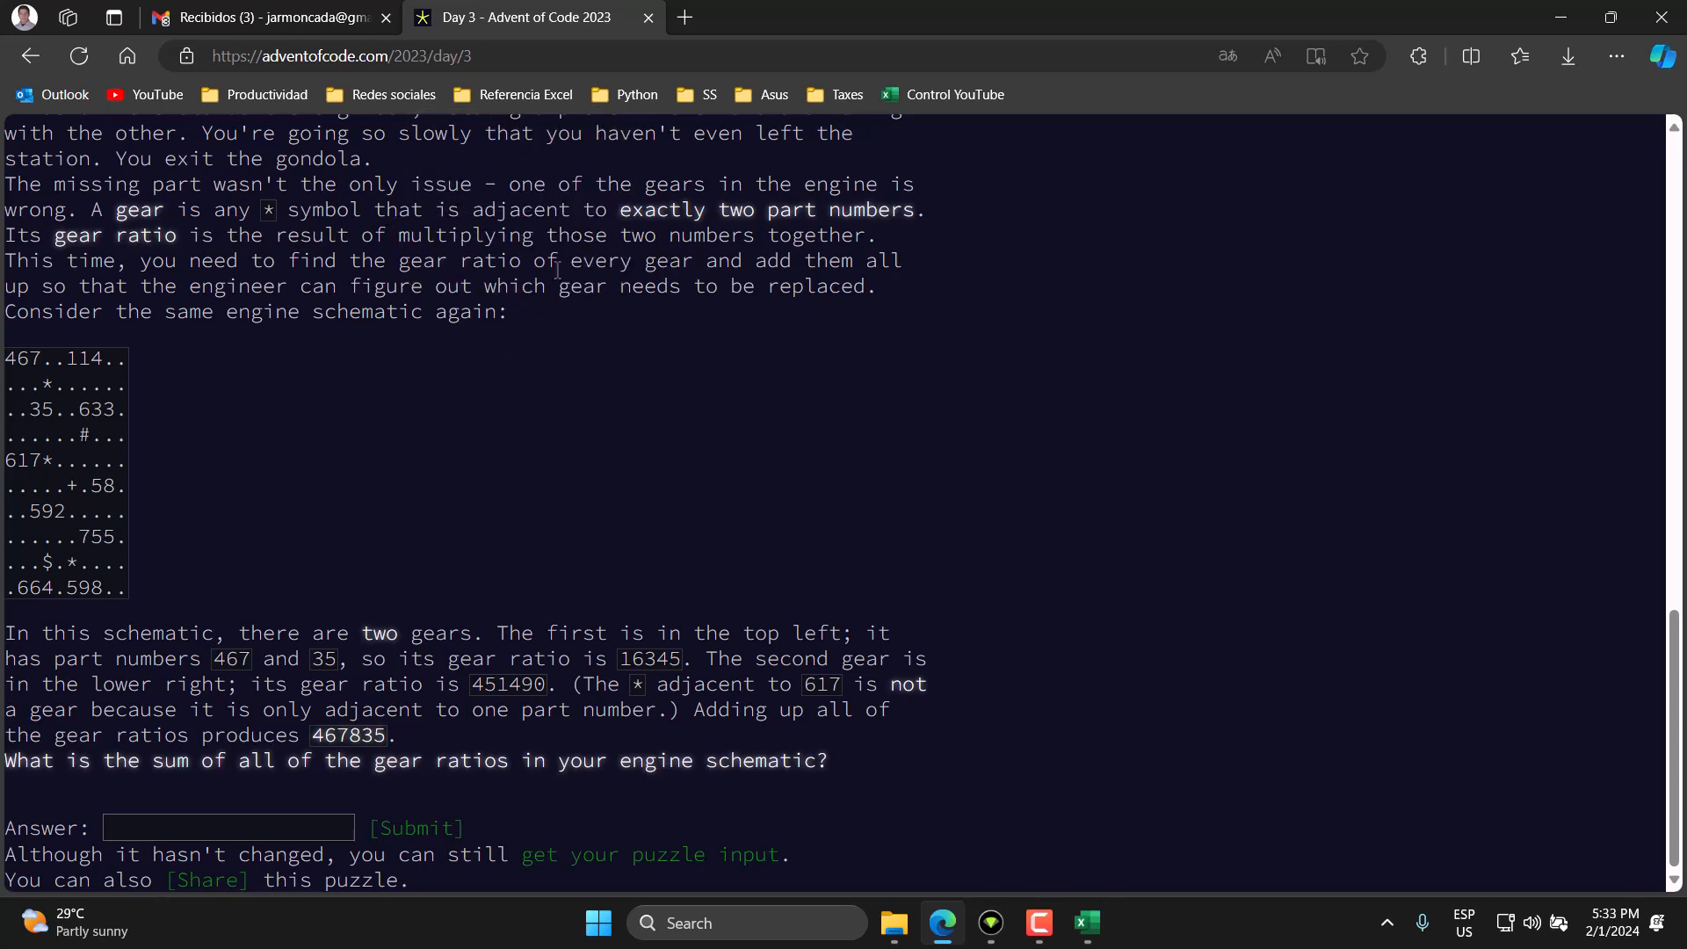
mouse_move(512, 245)
double_click(782, 261)
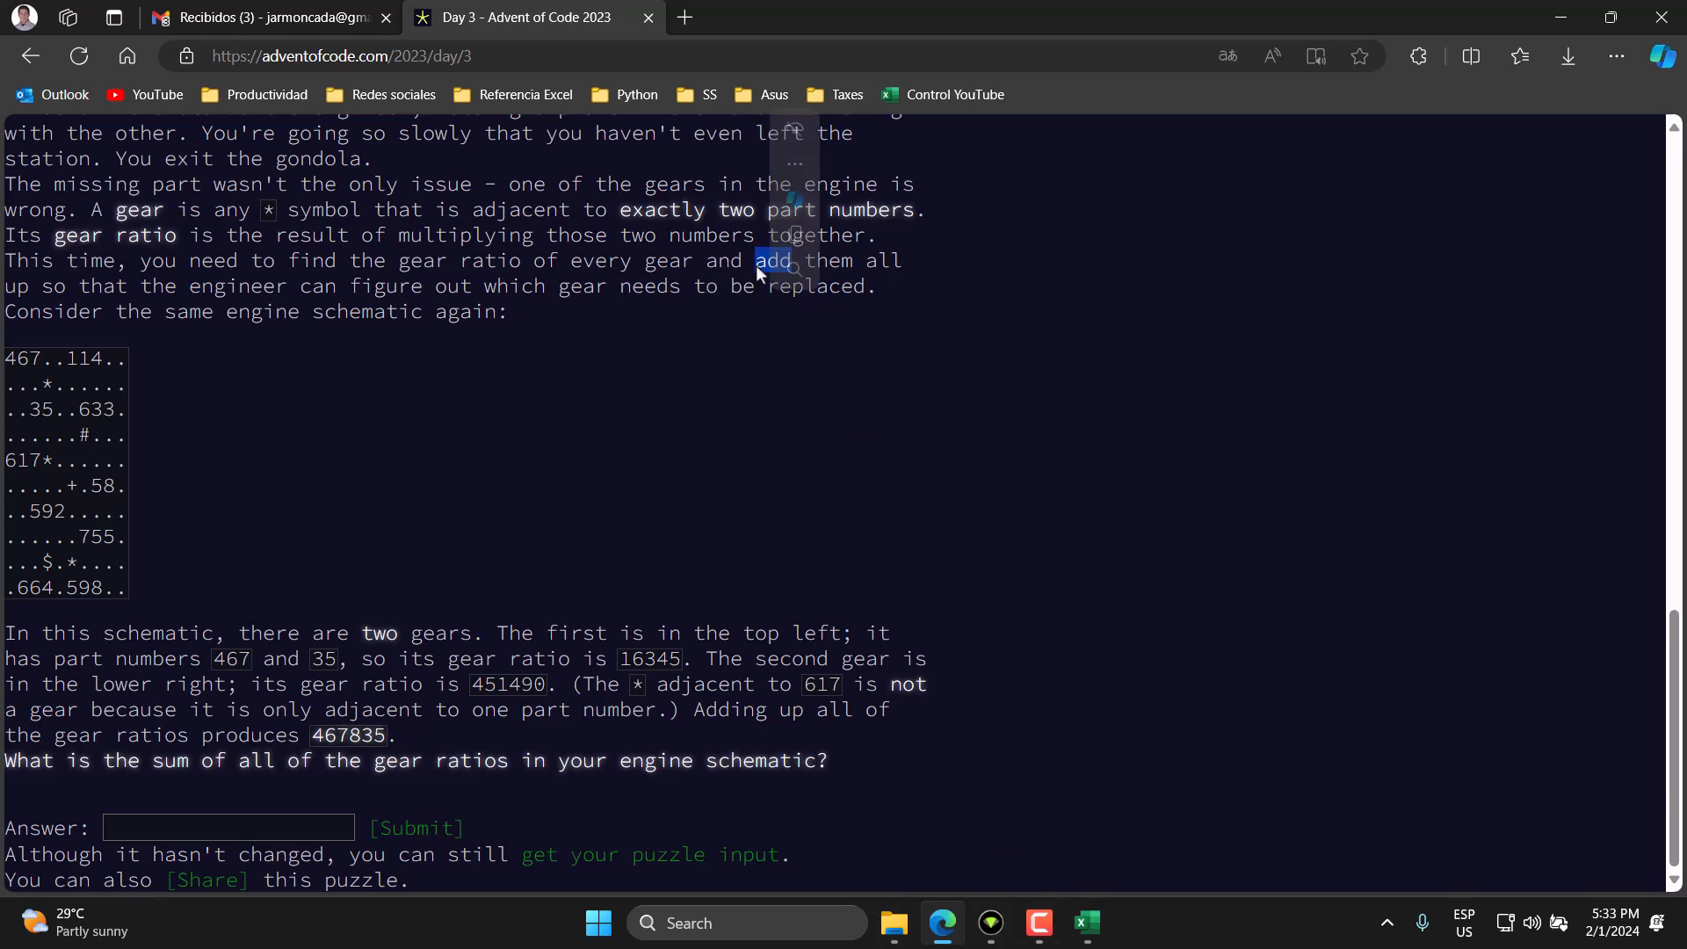
left_click(536, 311)
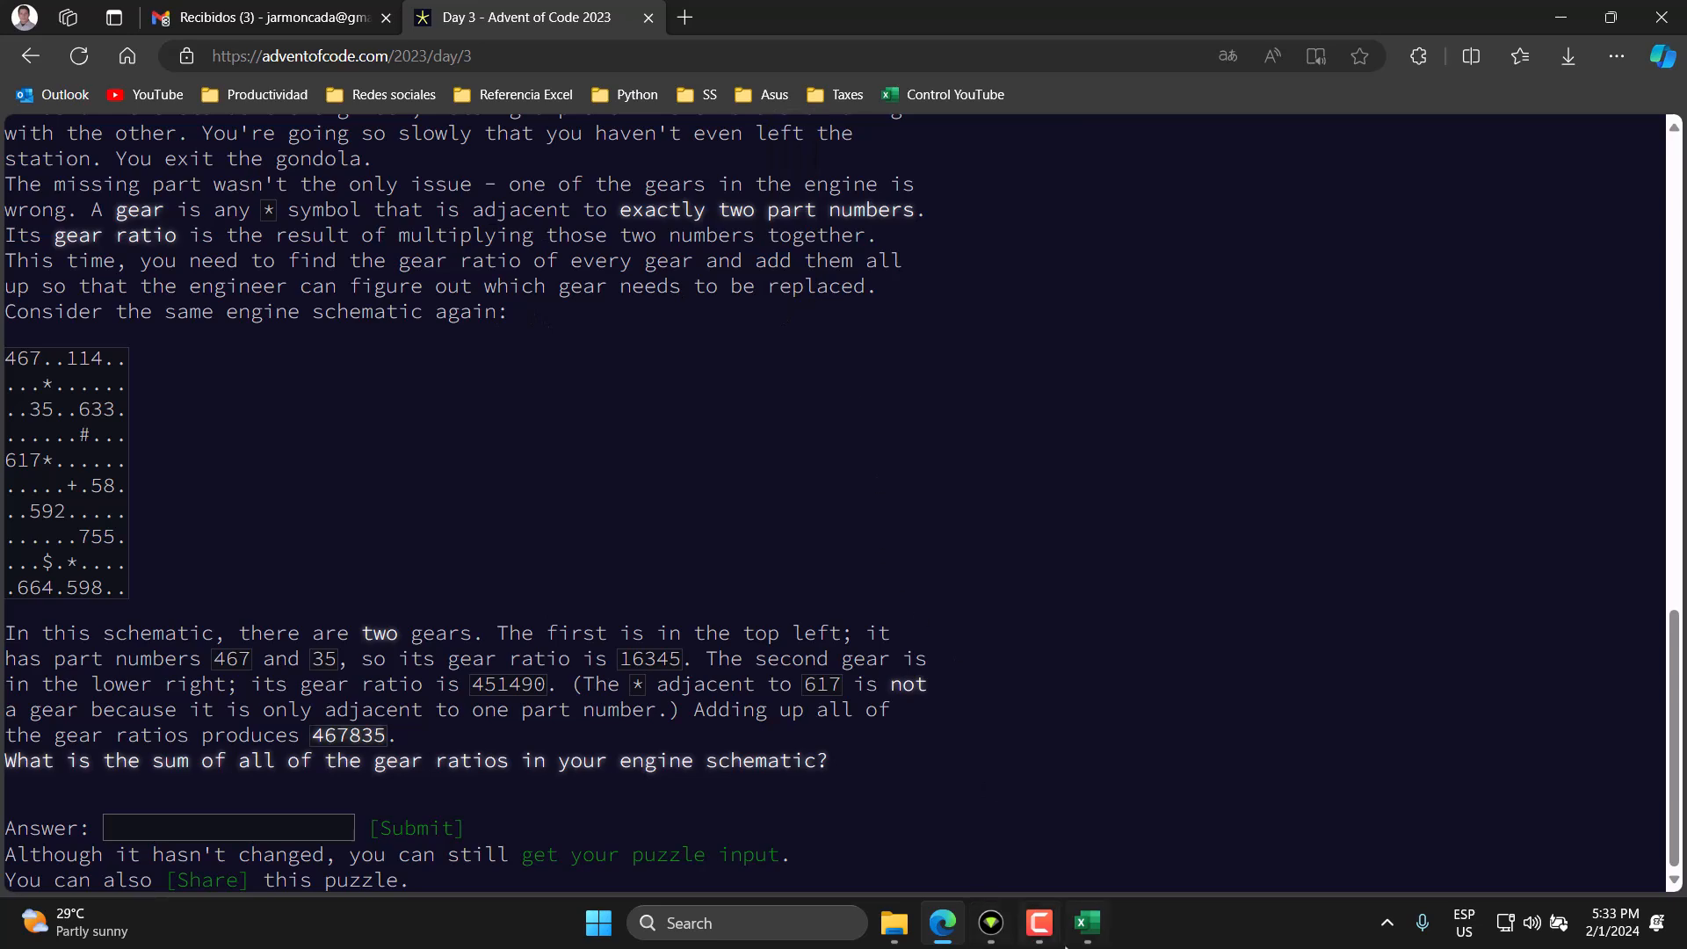
Switch to Excel and start a PRODUCTO function as the SI function's value-if-true argument in the P3 formula.
left_click(1088, 922)
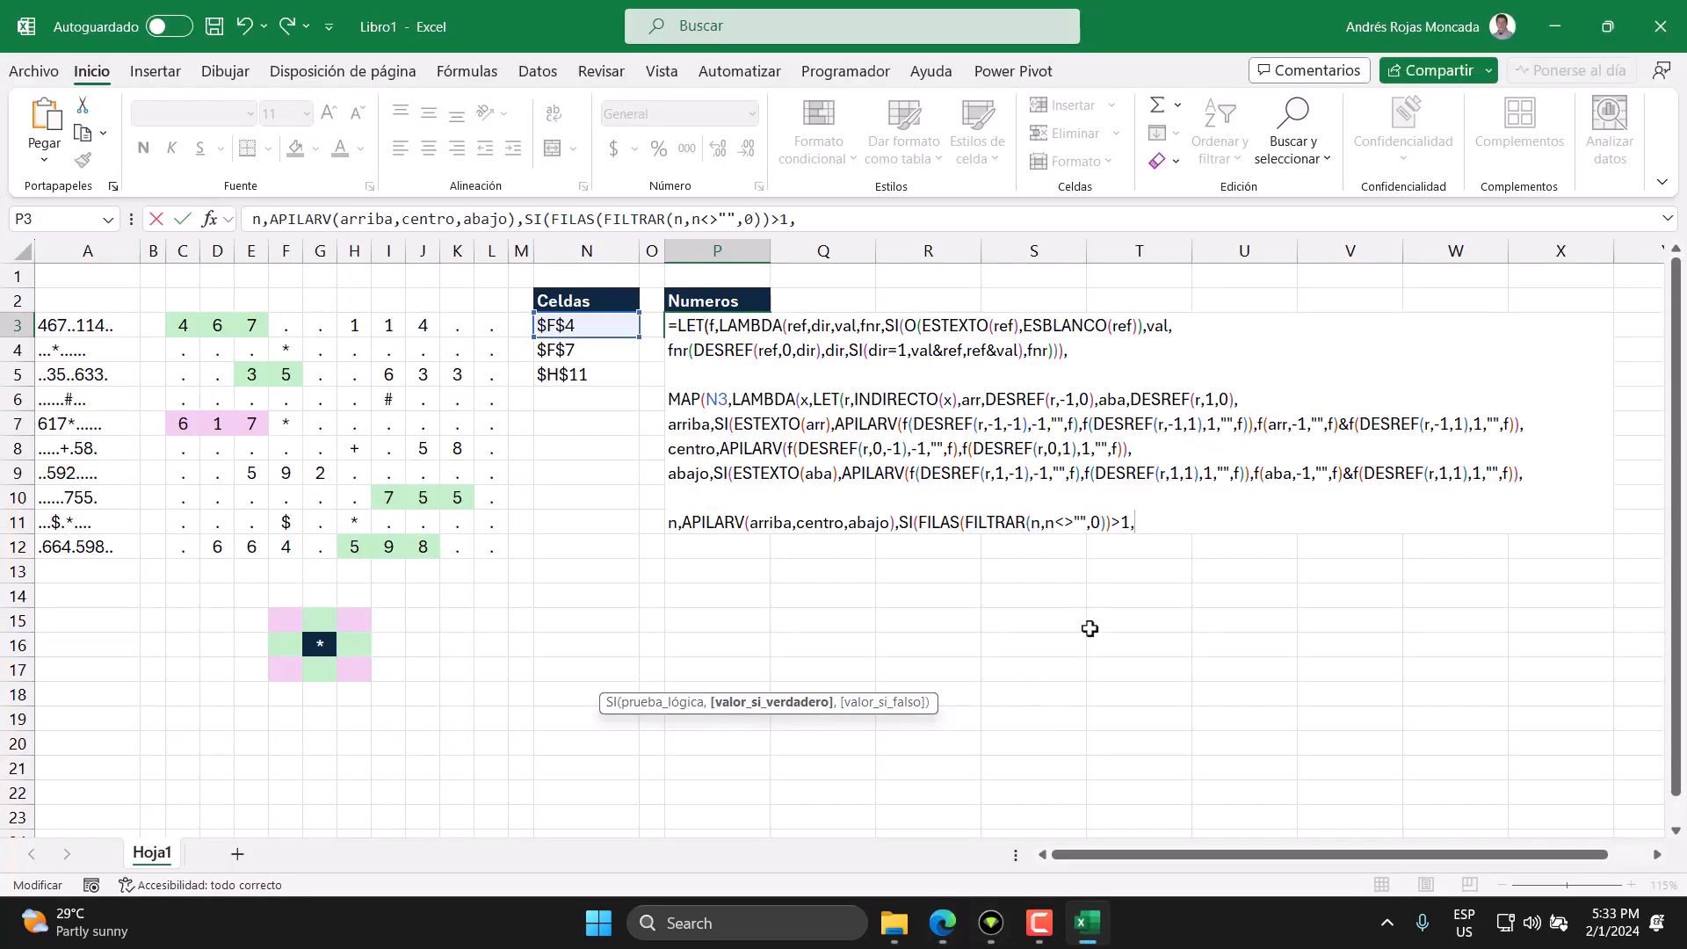
type("pro")
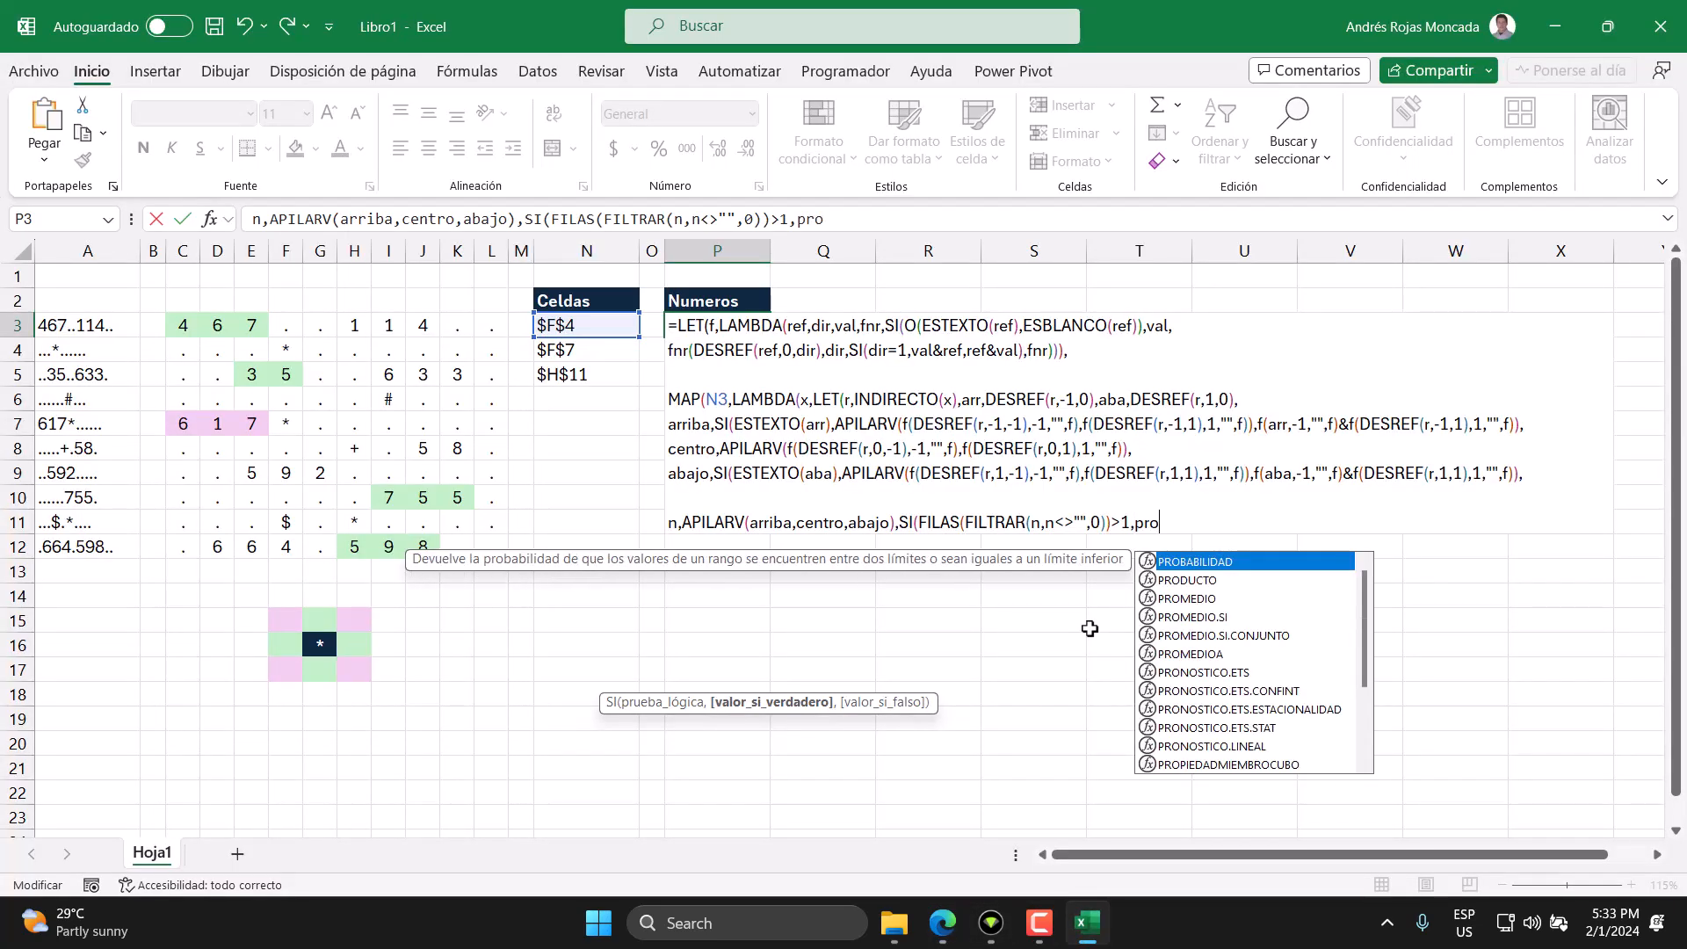
key("Down")
key("Tab")
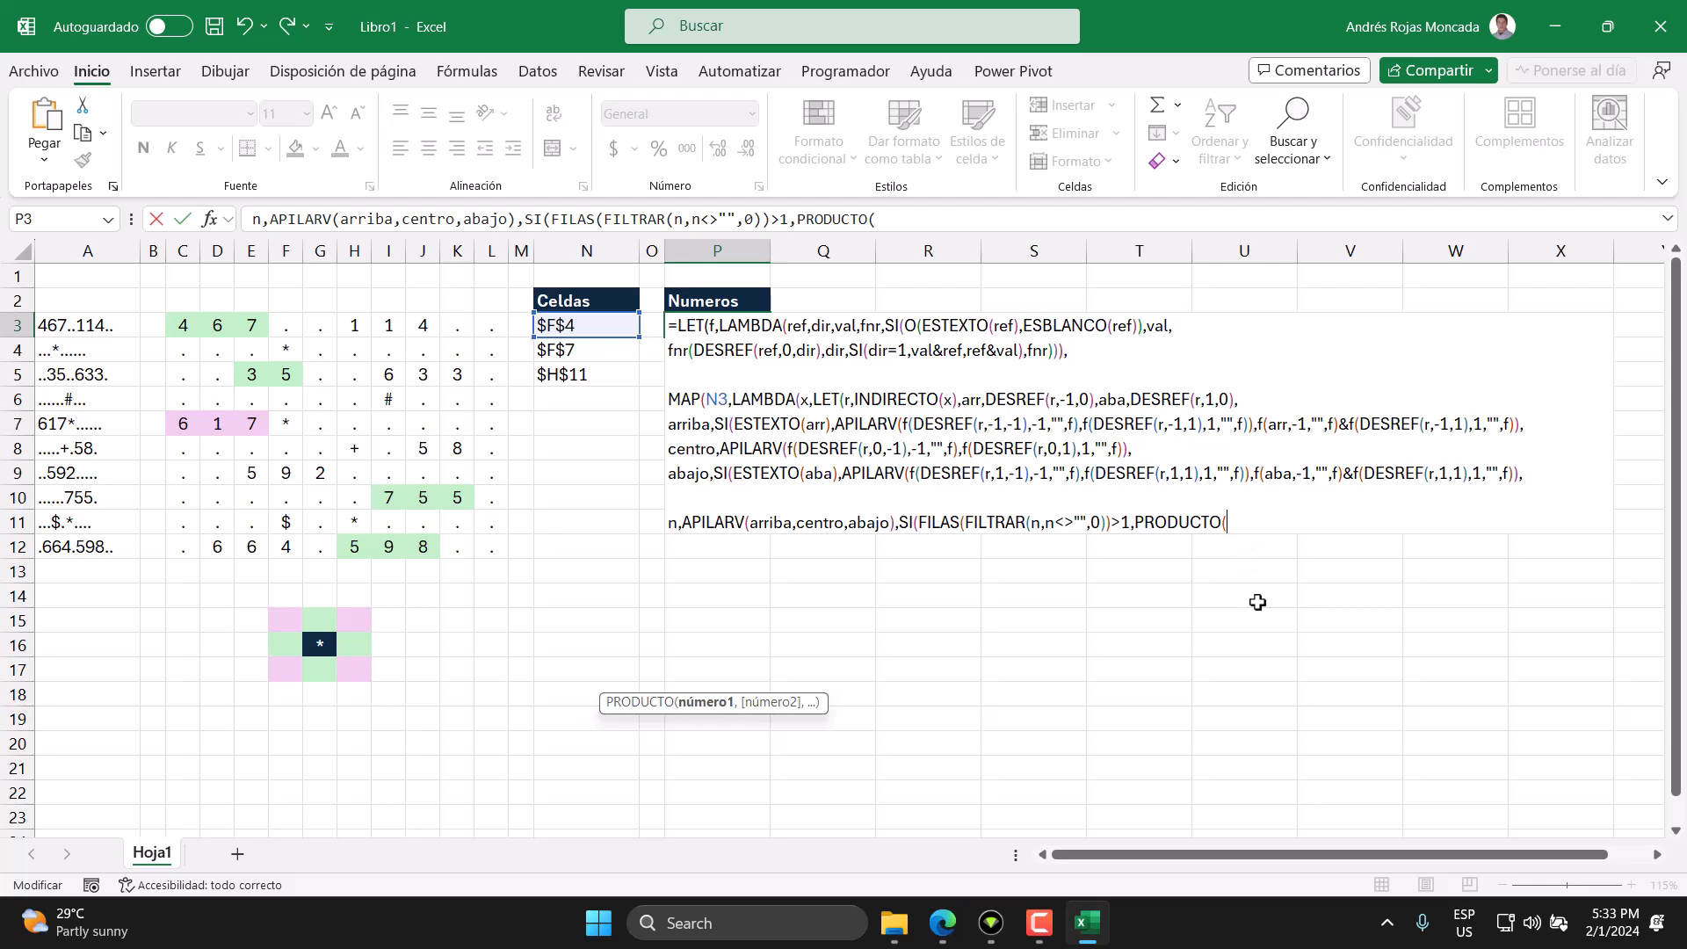
Inside PRODUCTO, enter SI(n="",1,n*1) so empty values count as 1 and the rest become numbers.
type("SI(")
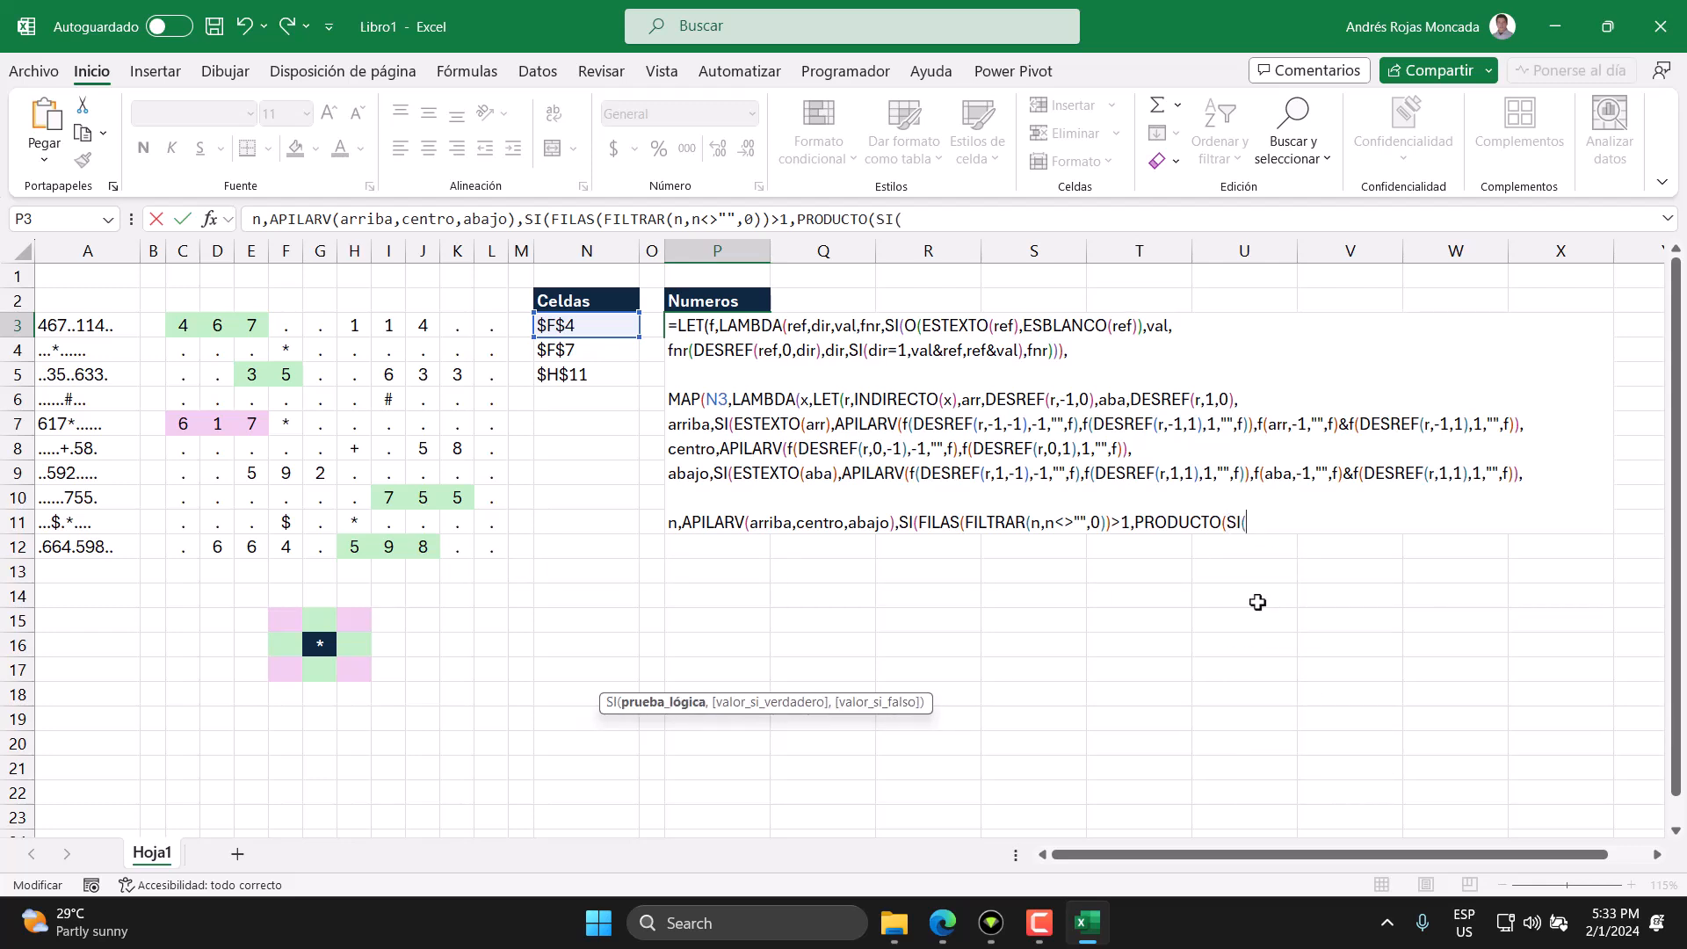
type("n")
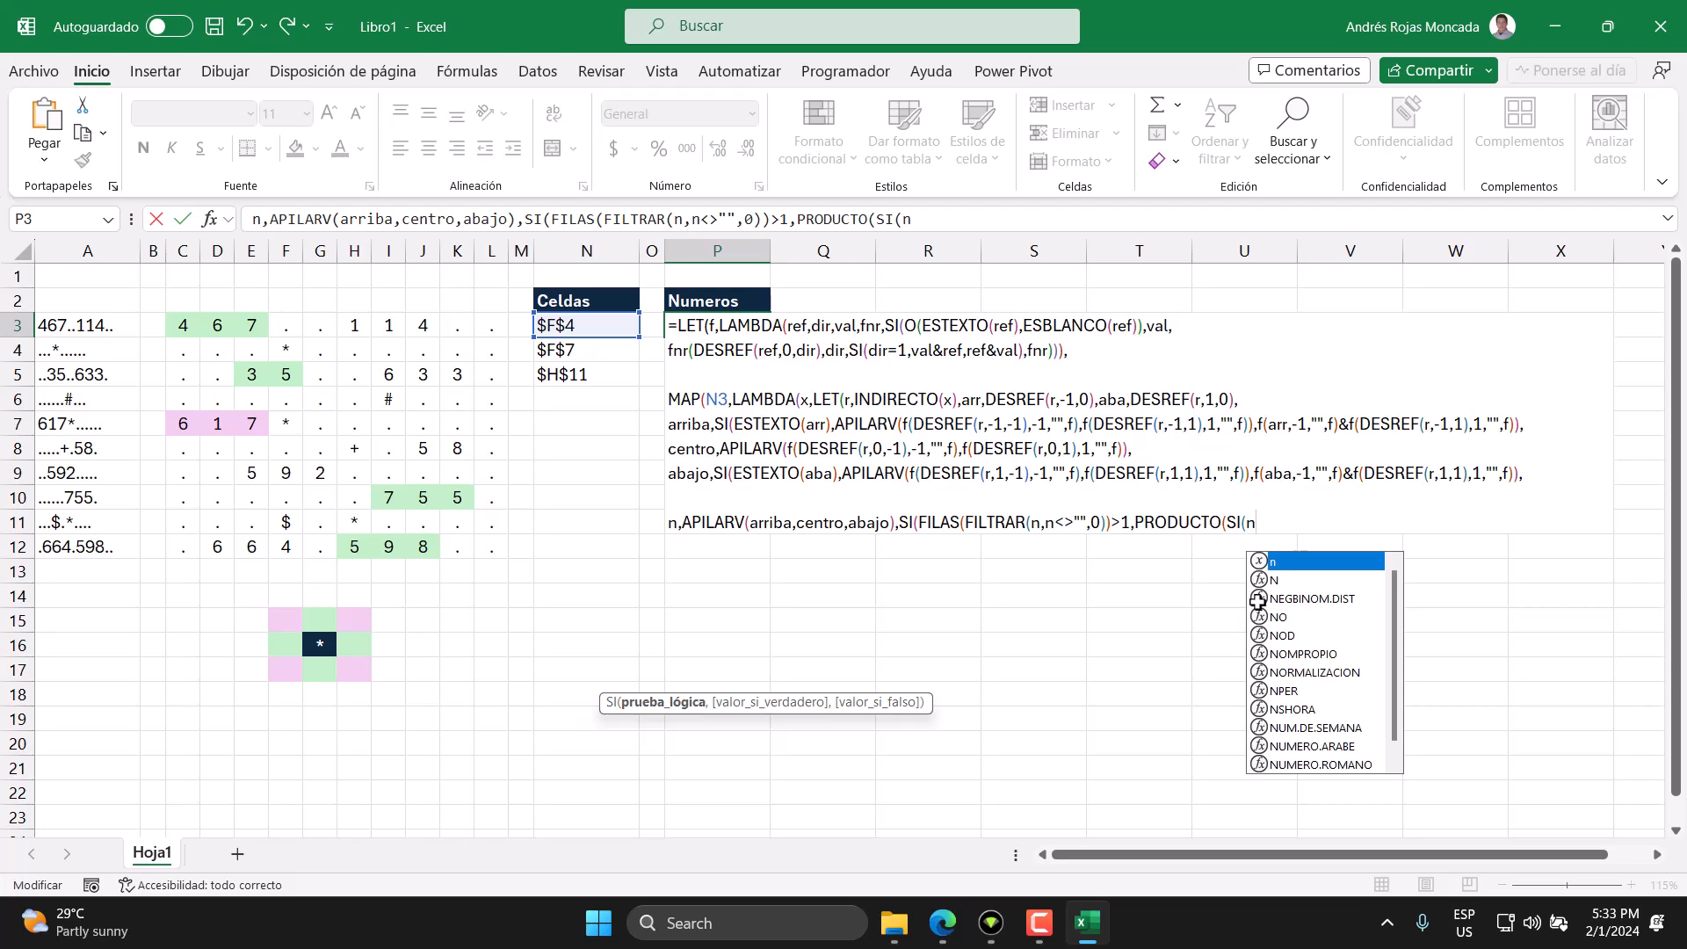
type("=\"\"")
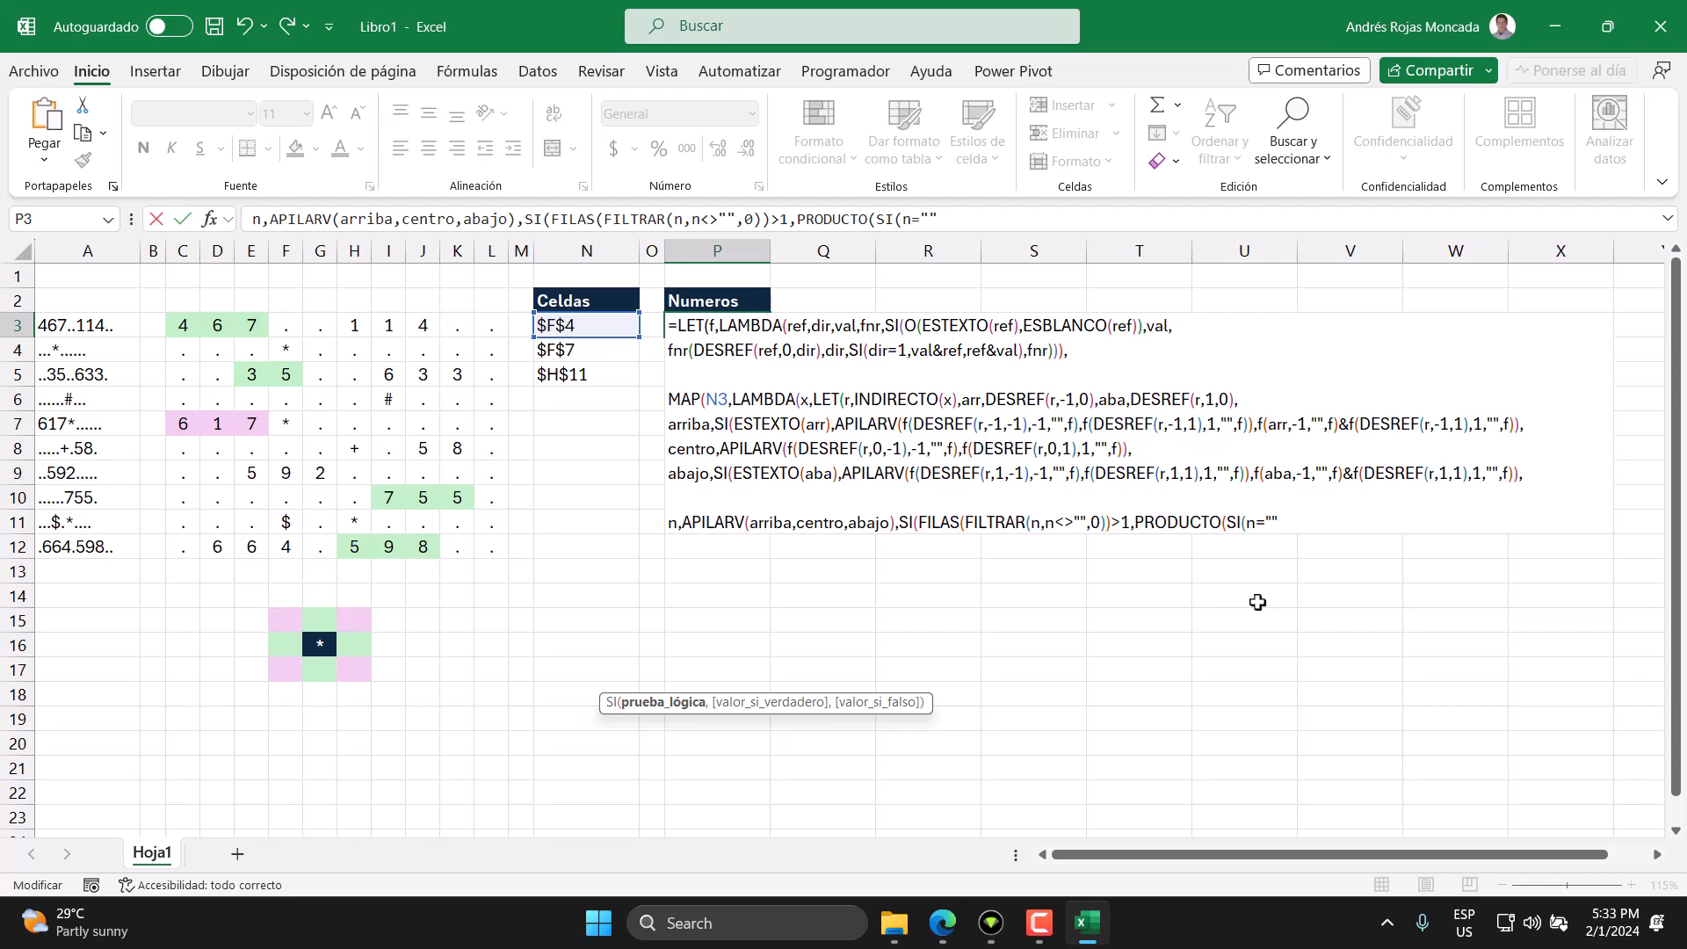
type(",1")
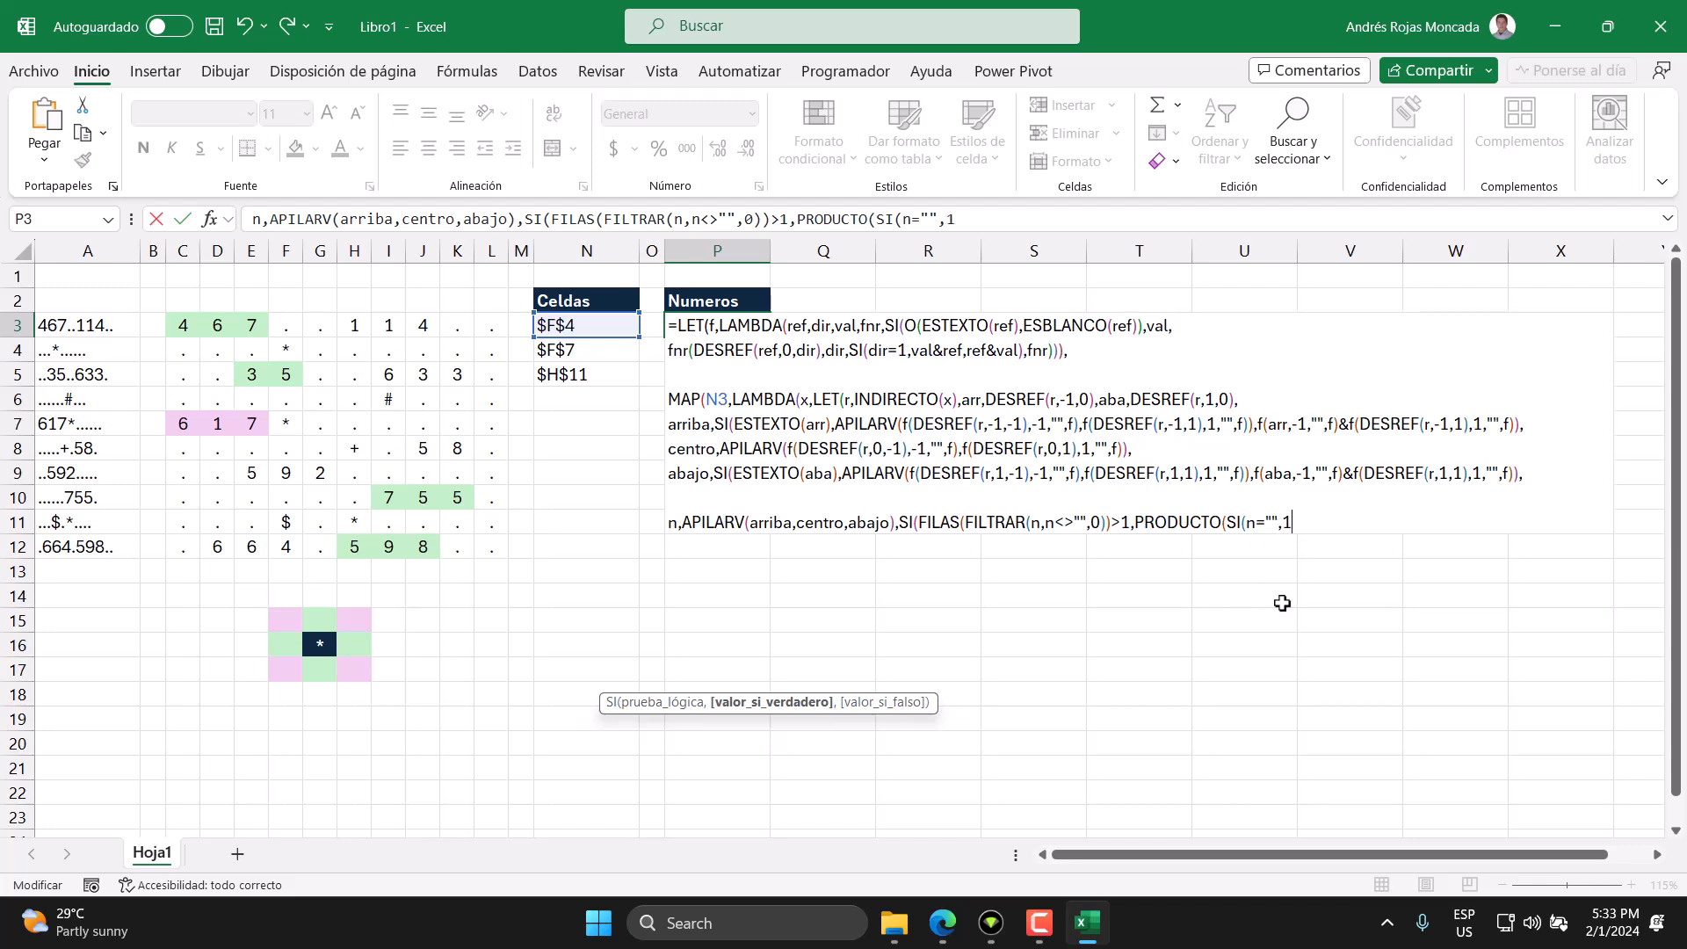
type(",n")
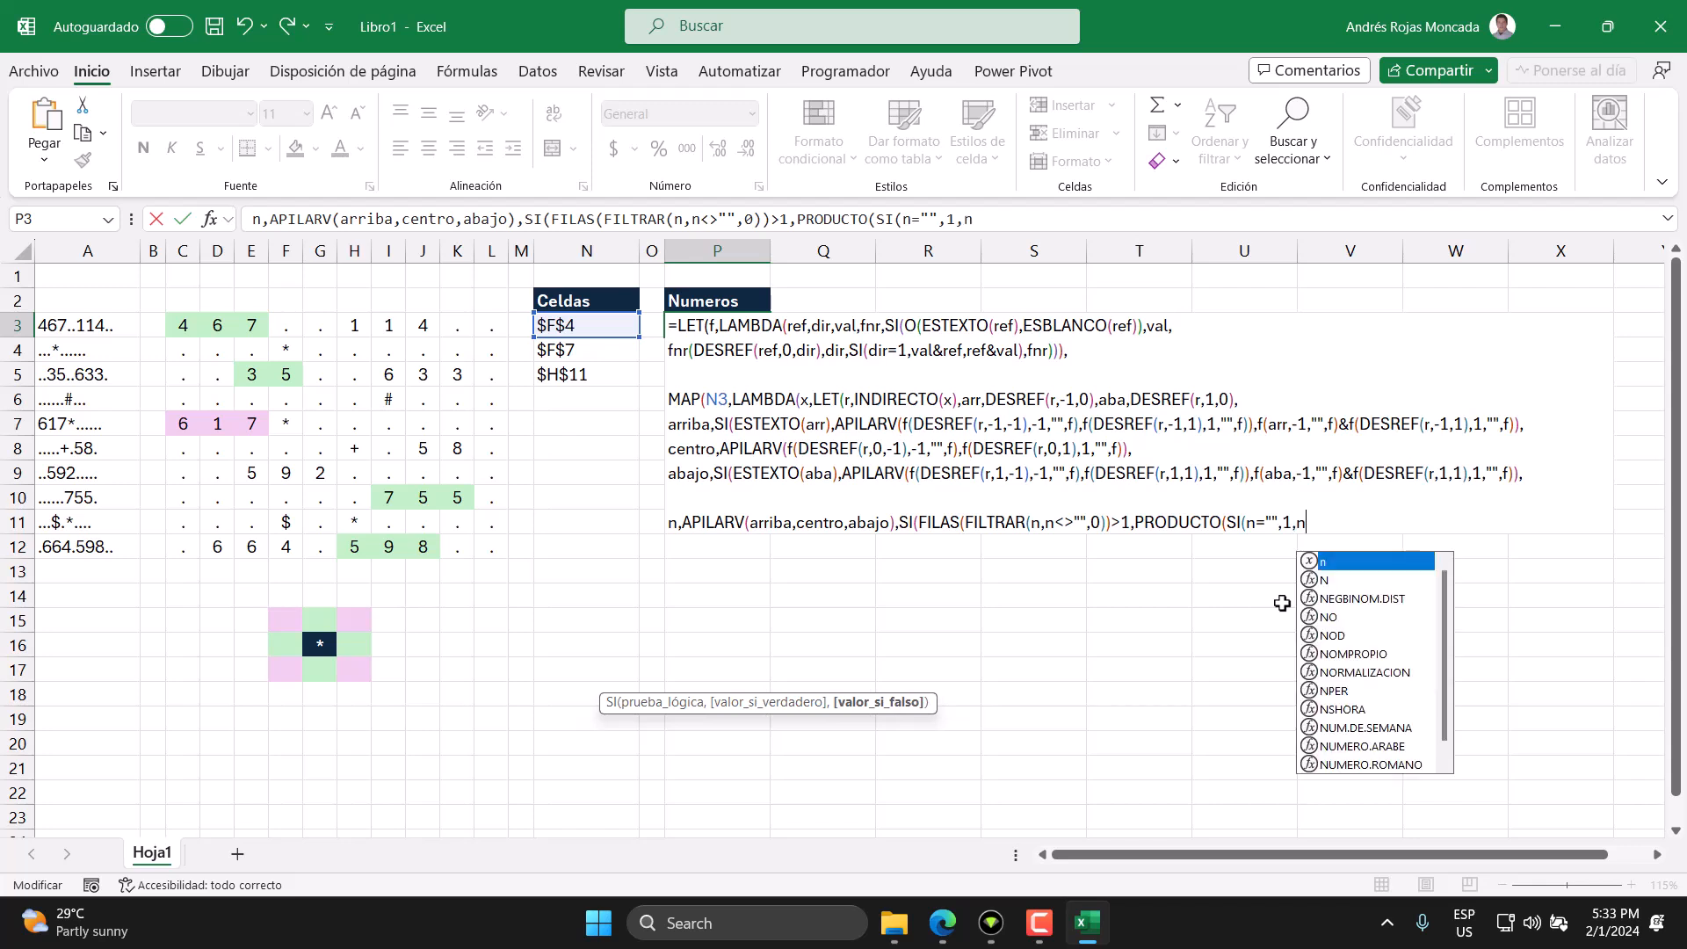
type("*1")
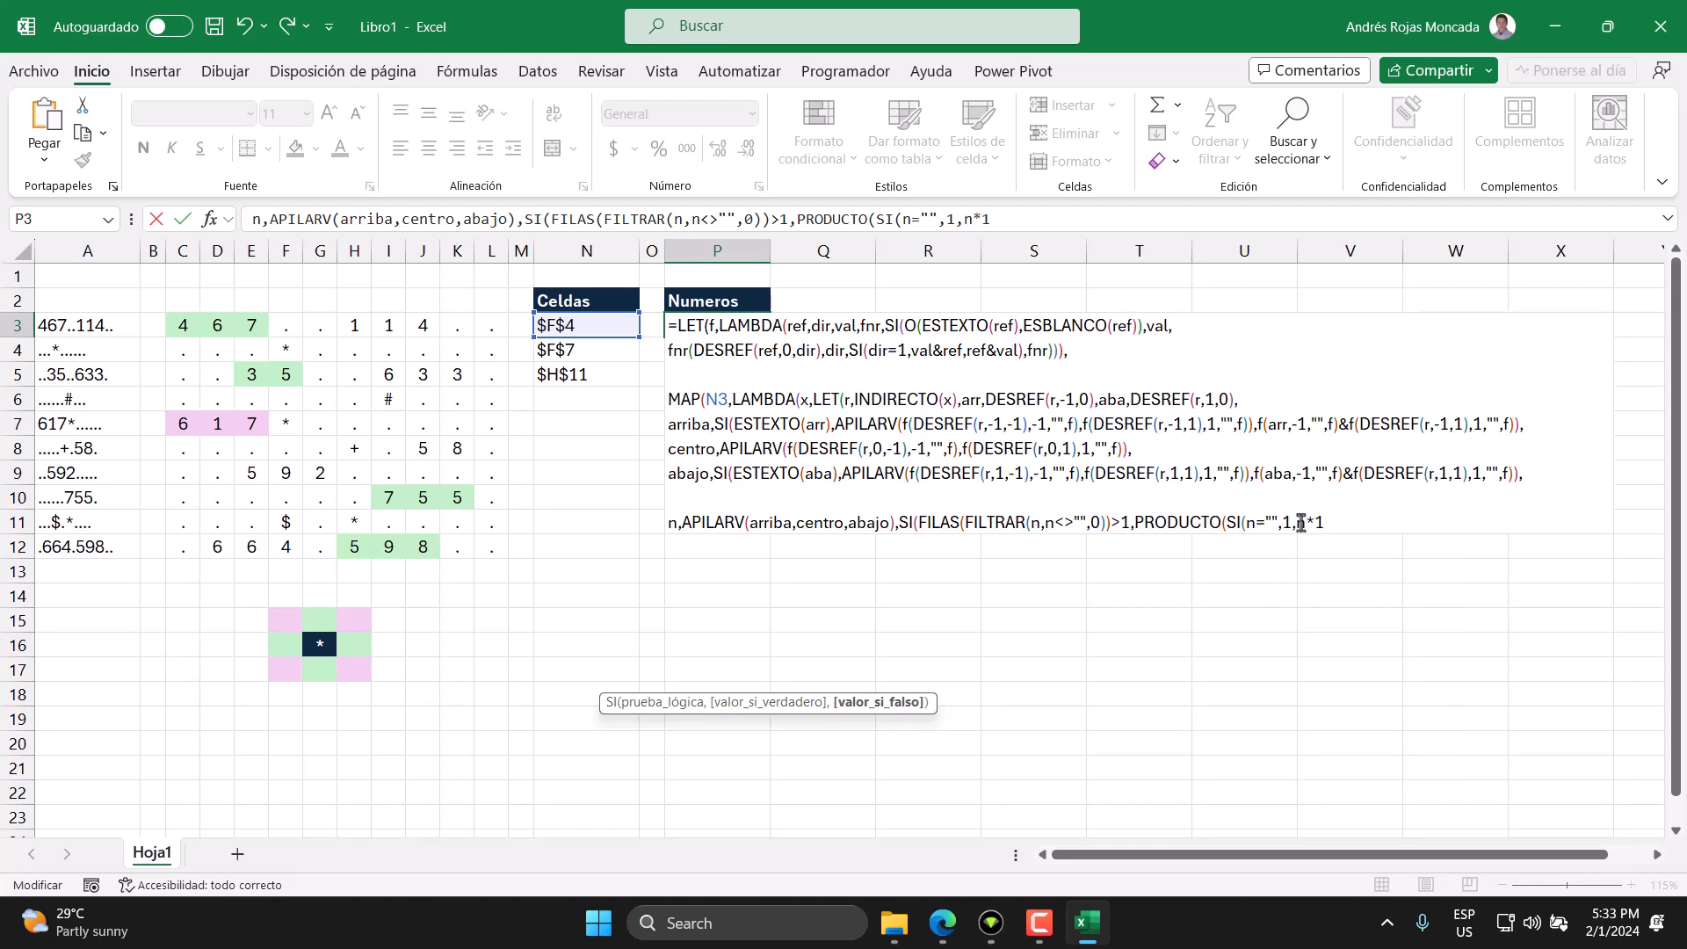
left_click(669, 524)
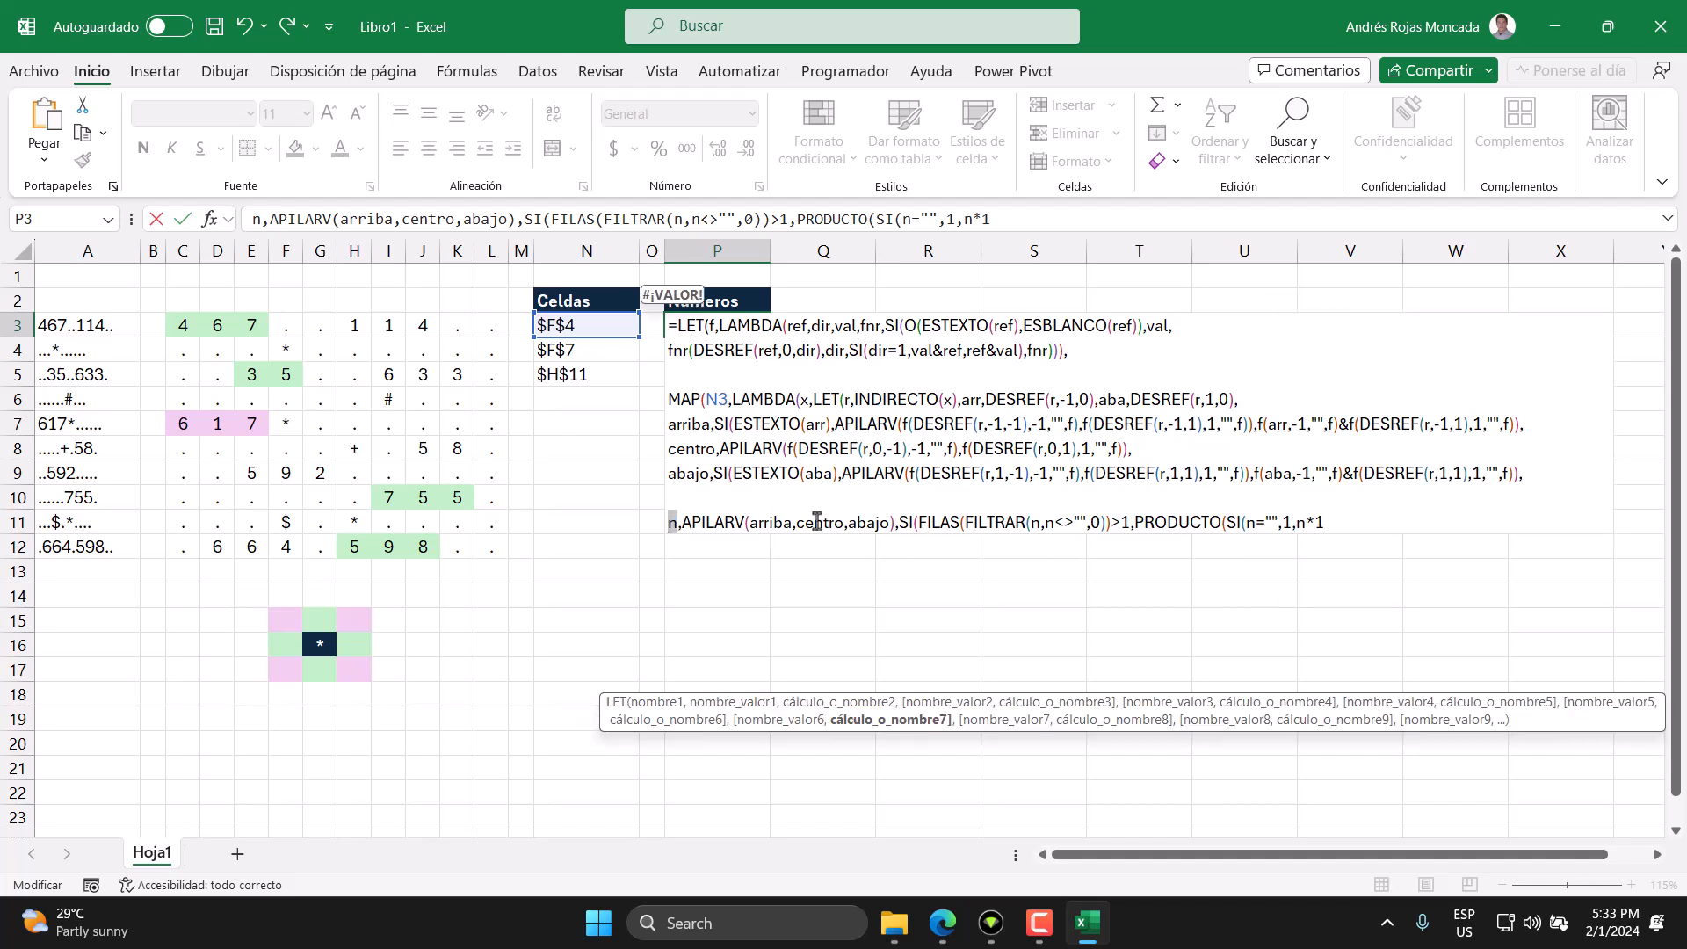
double_click(1329, 523)
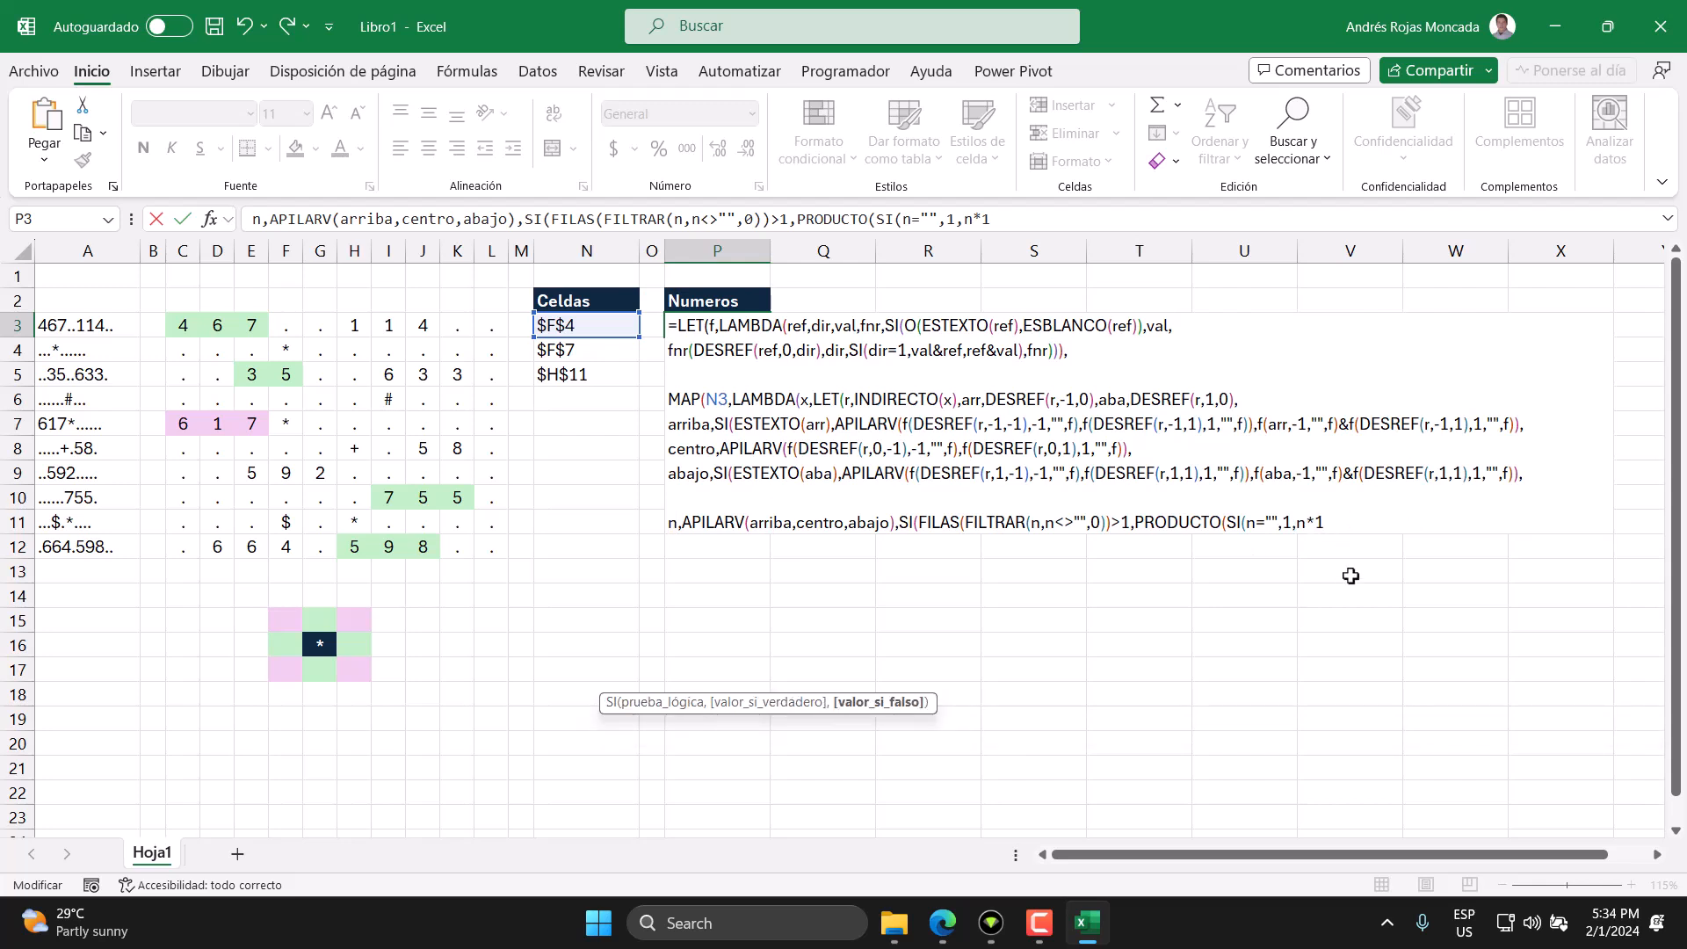
type(")")
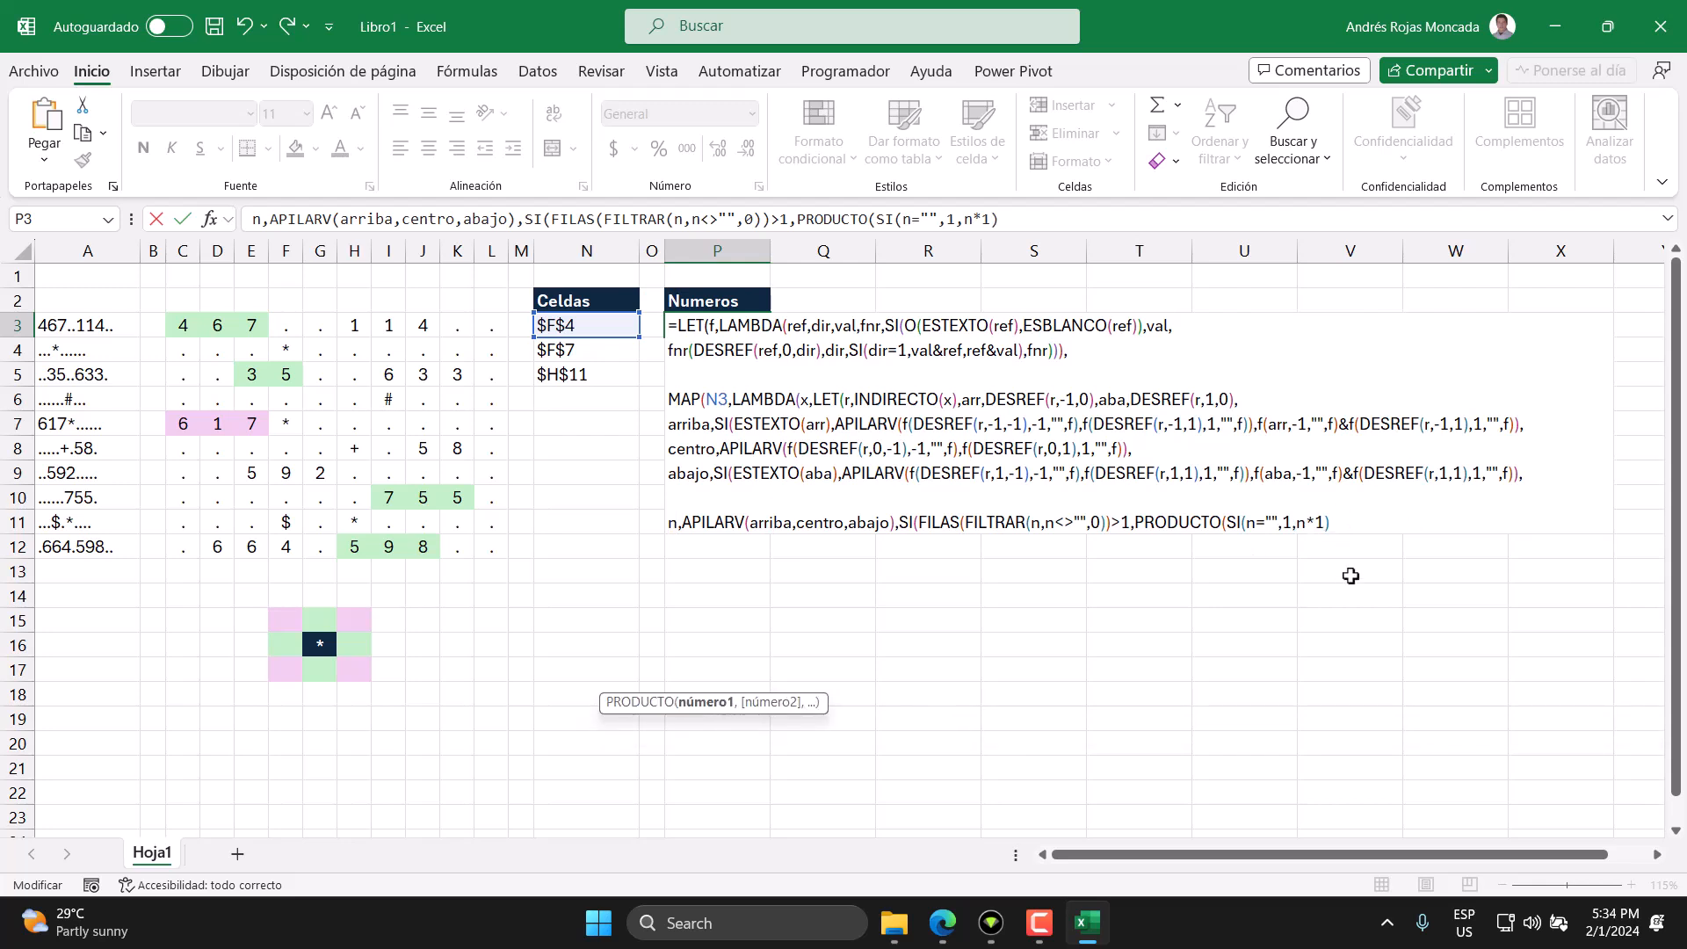
Review the n="", 1 and n*1 arguments of the inner SI, and close the PRODUCTO function.
left_click_drag(1228, 524, 1271, 522)
left_click(1257, 521)
left_click(1286, 524)
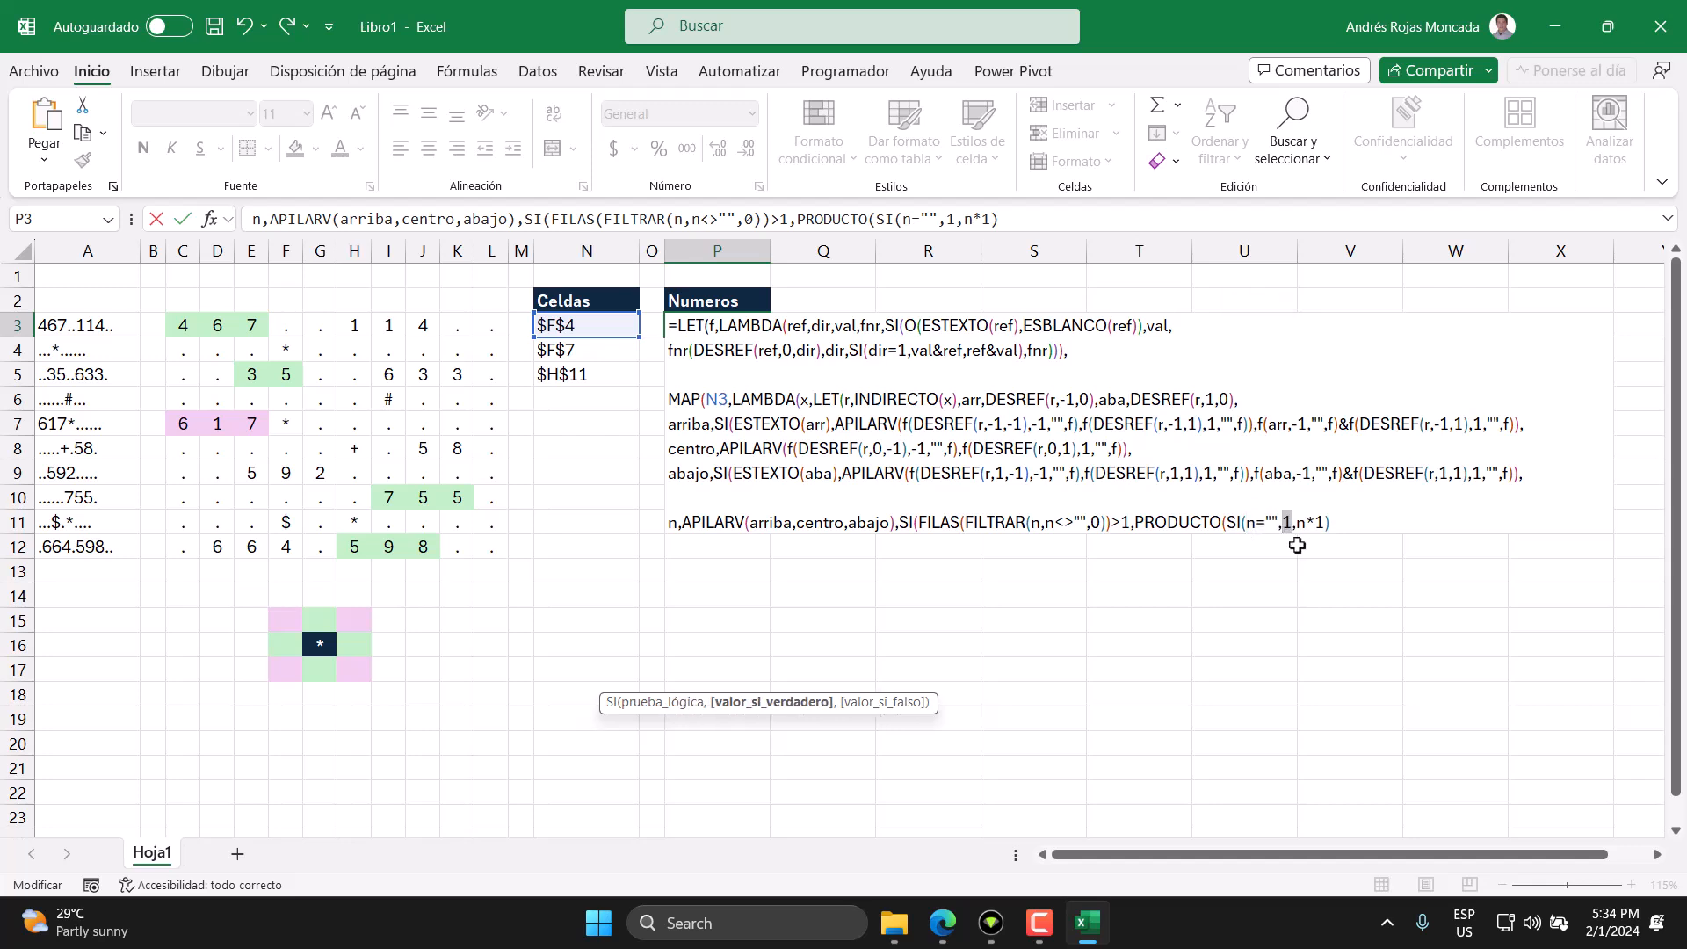
left_click_drag(1296, 523, 1321, 525)
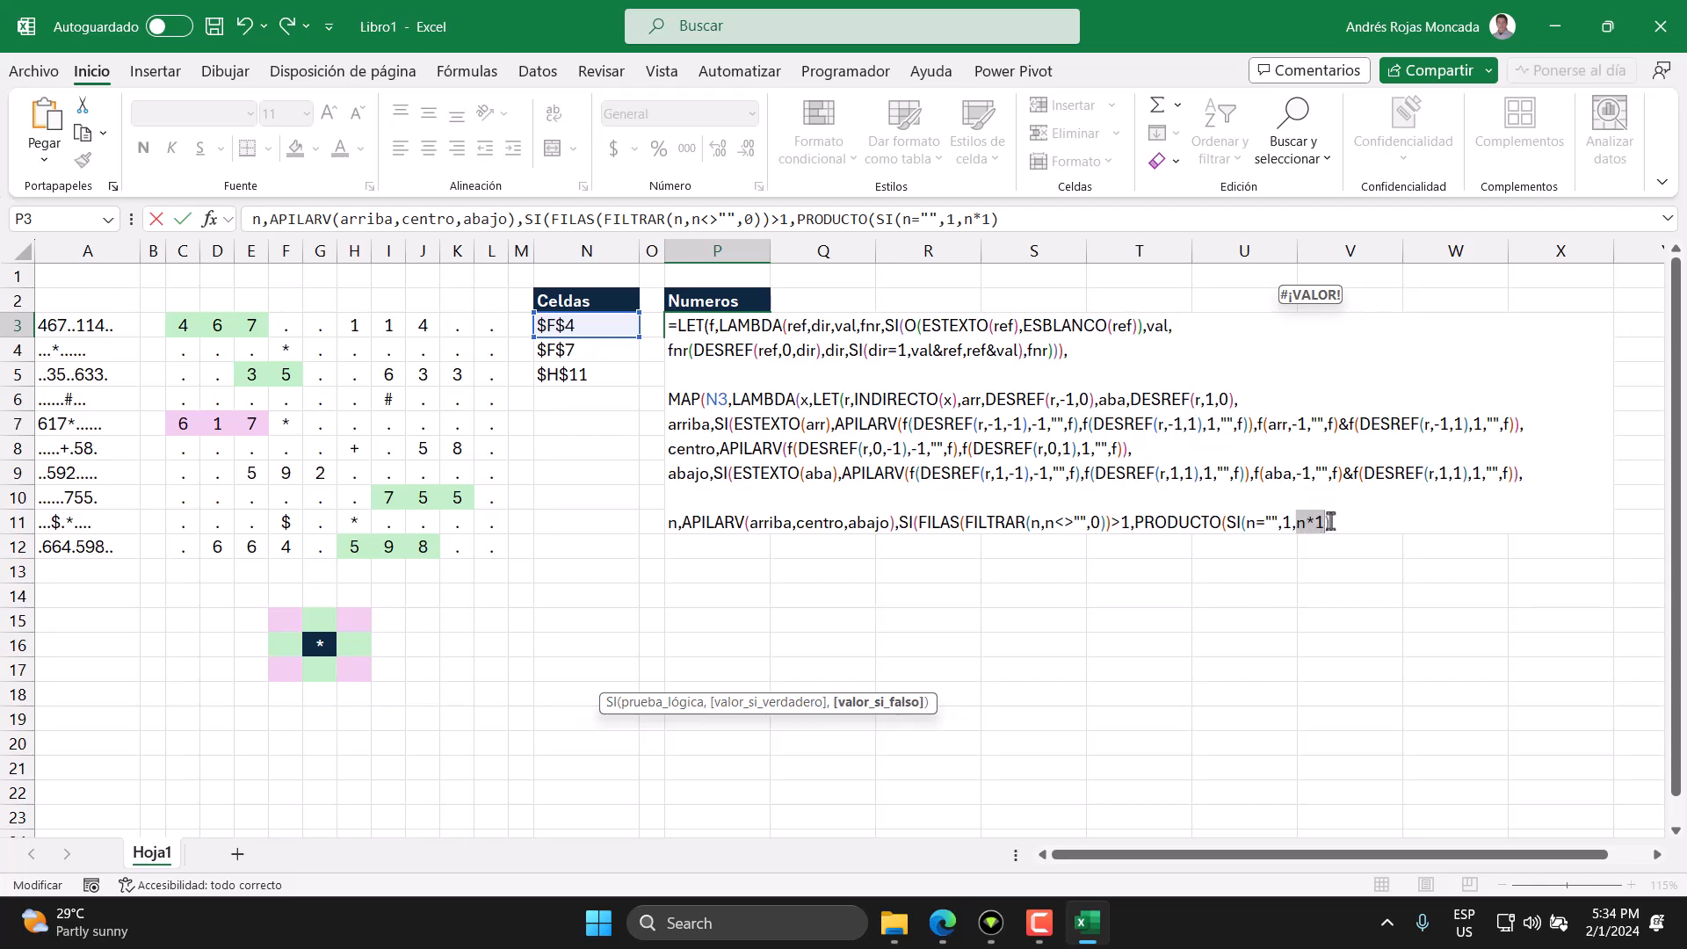
left_click(1330, 522)
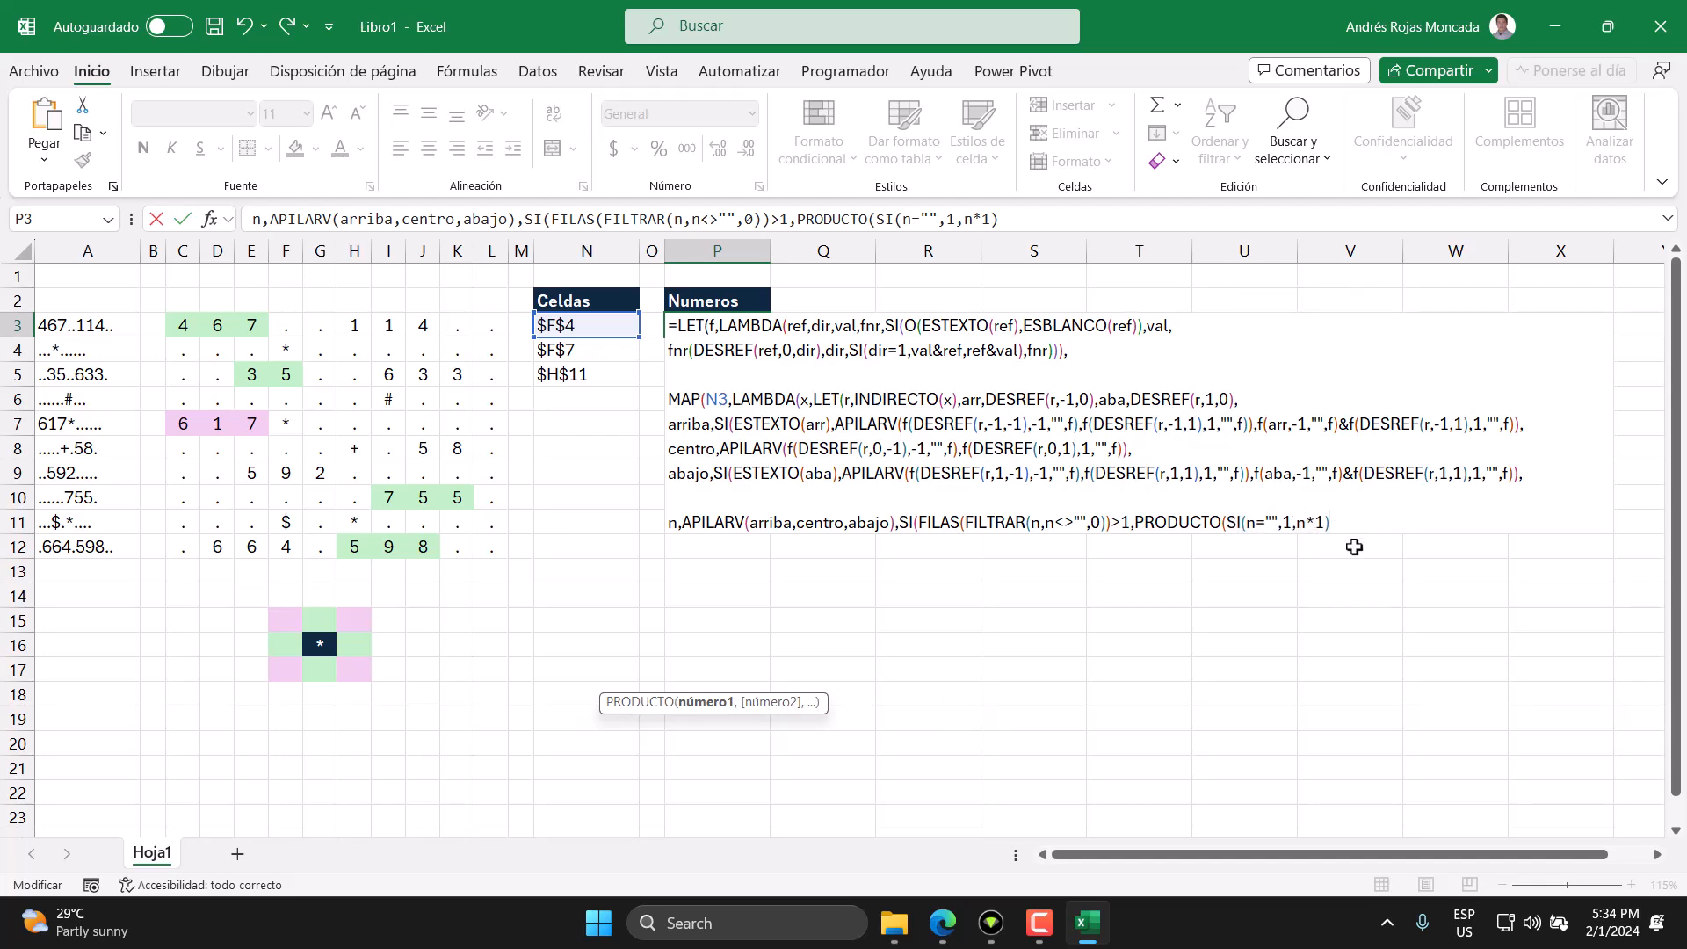
type(")")
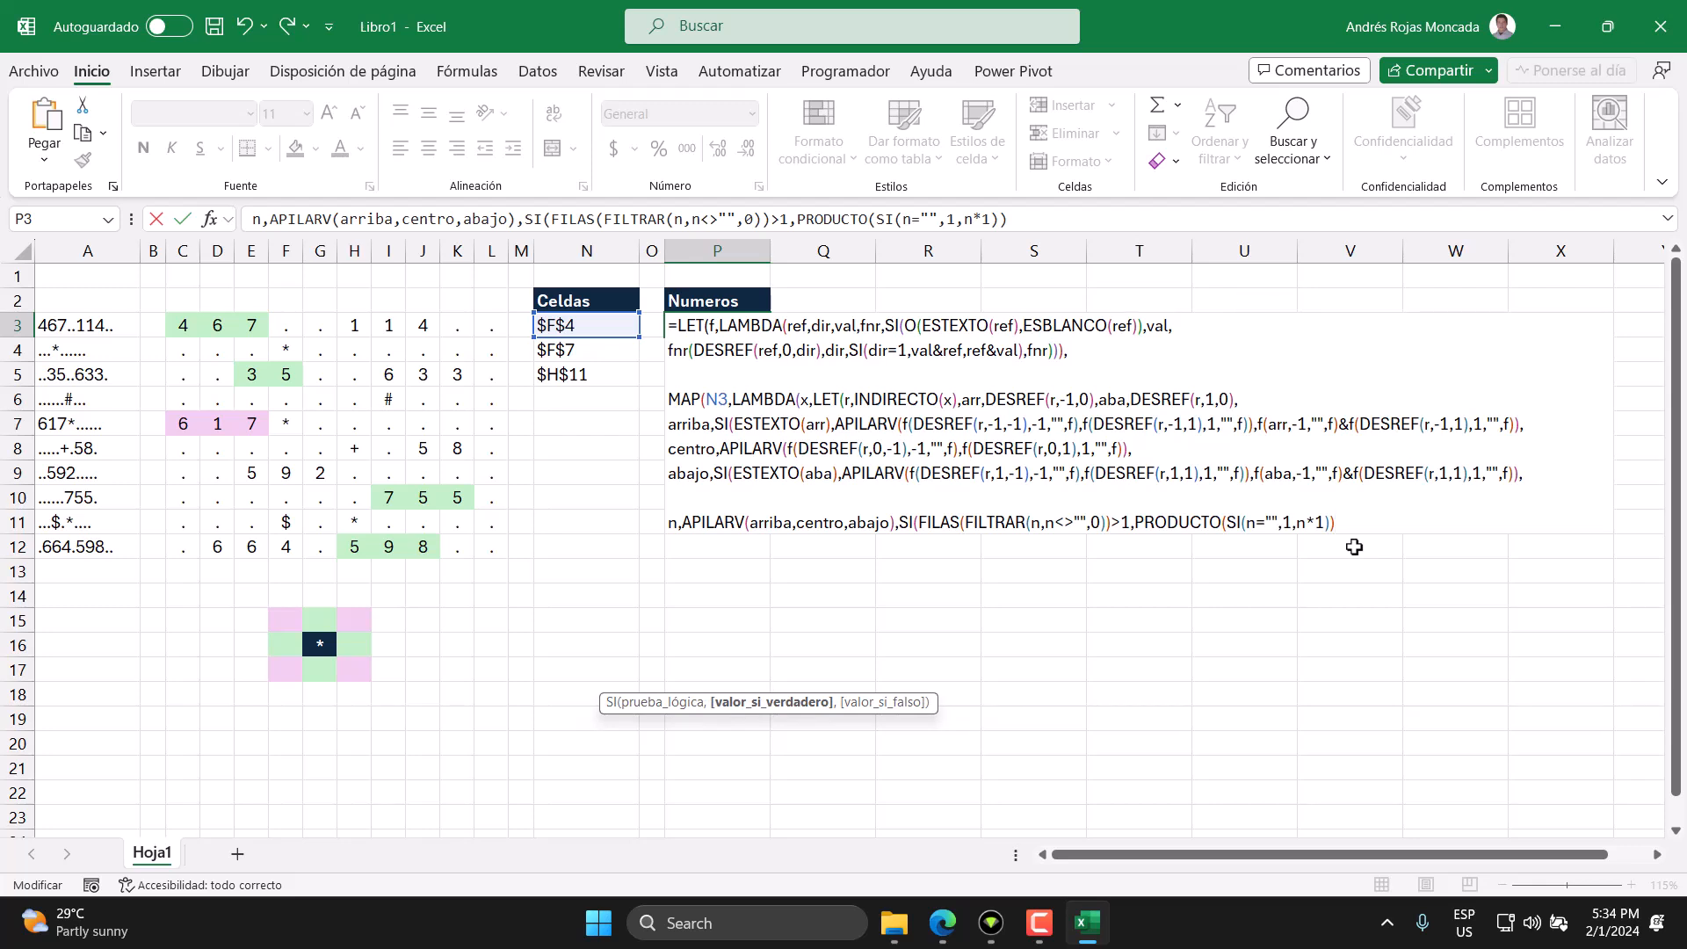
Review the outer SI's logical test and value-if-true, and complete it with 0 as the value-if-false.
left_click(684, 708)
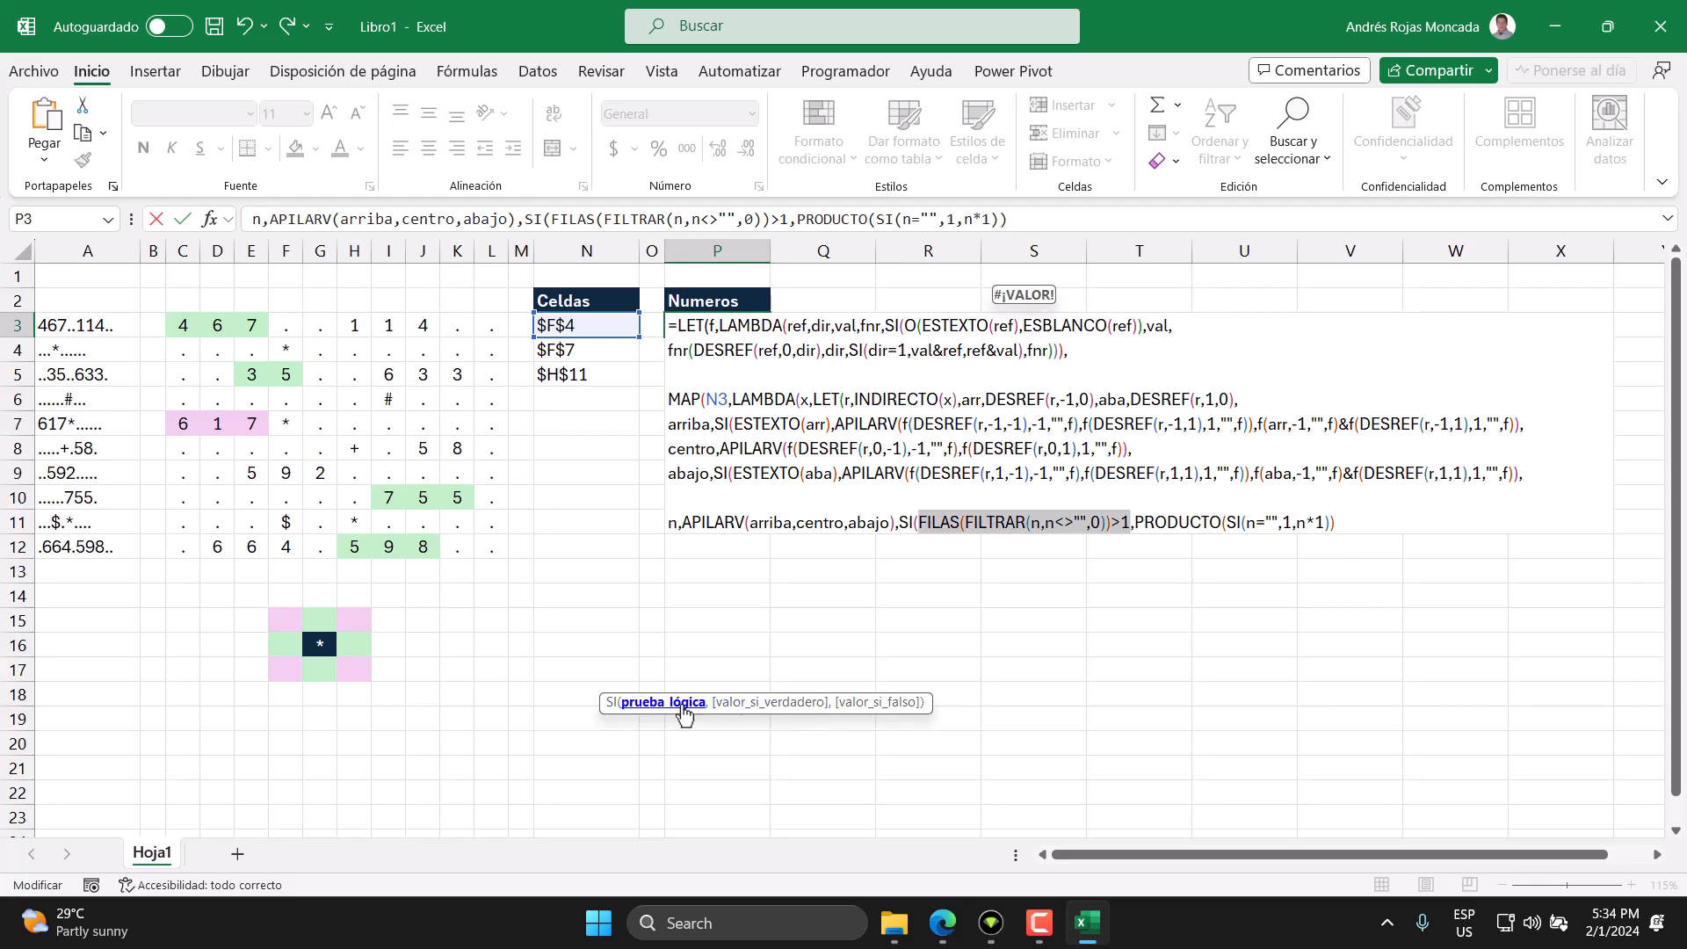
left_click(772, 708)
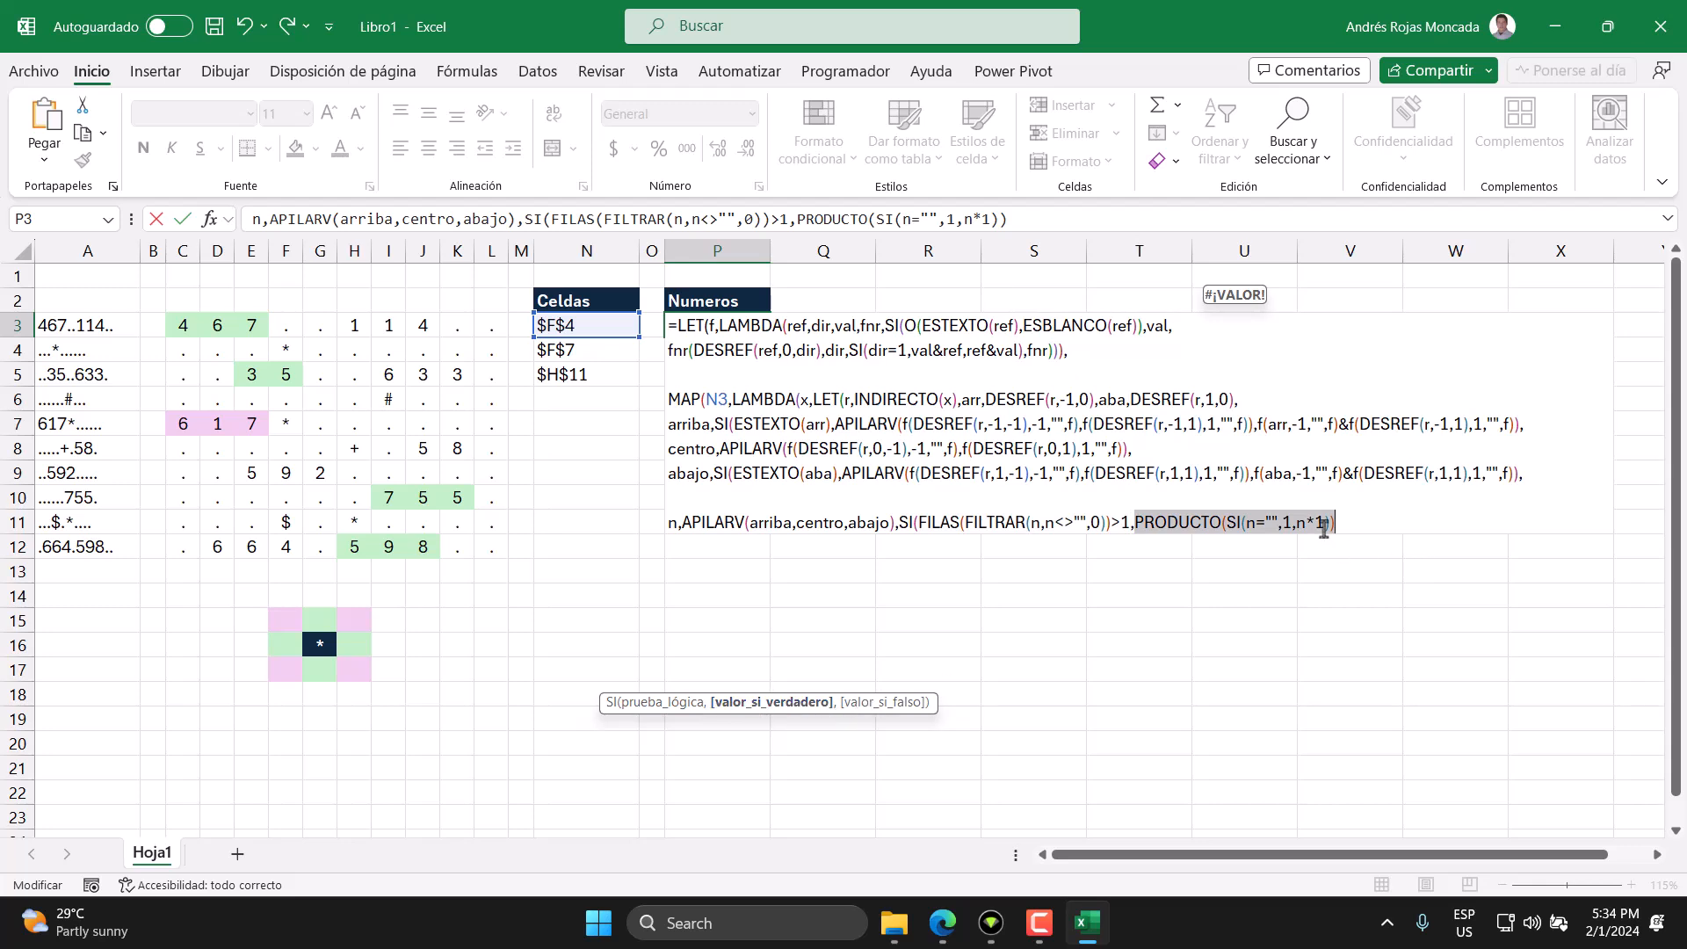
left_click(1352, 524)
type(",0")
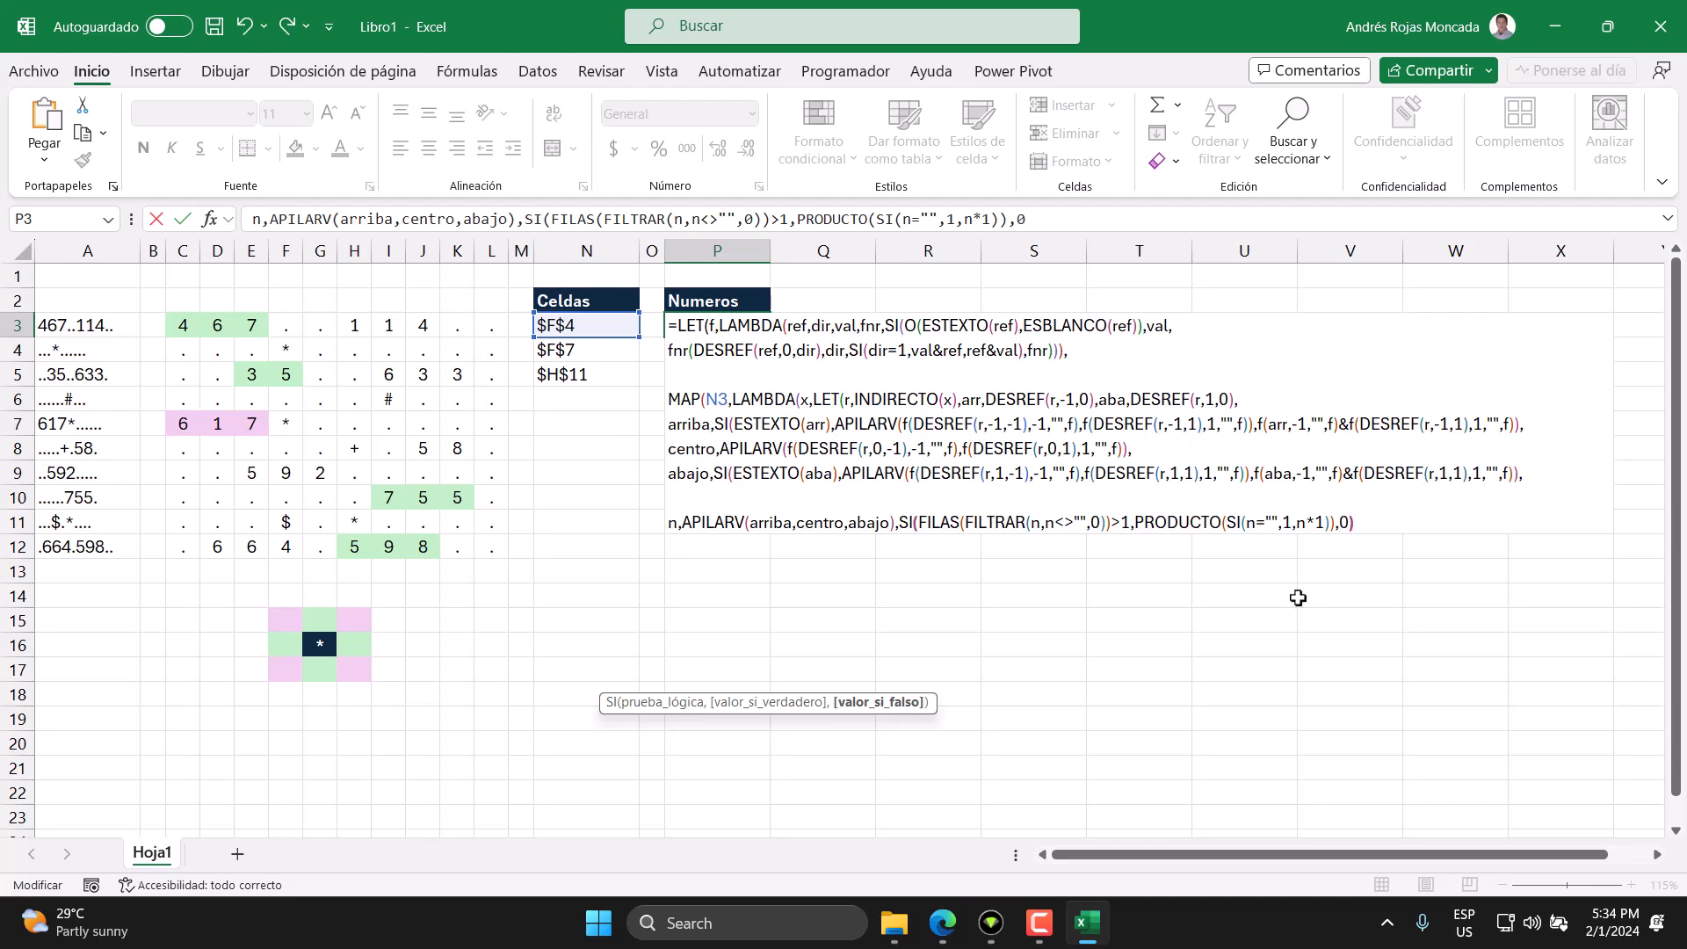
type(")")
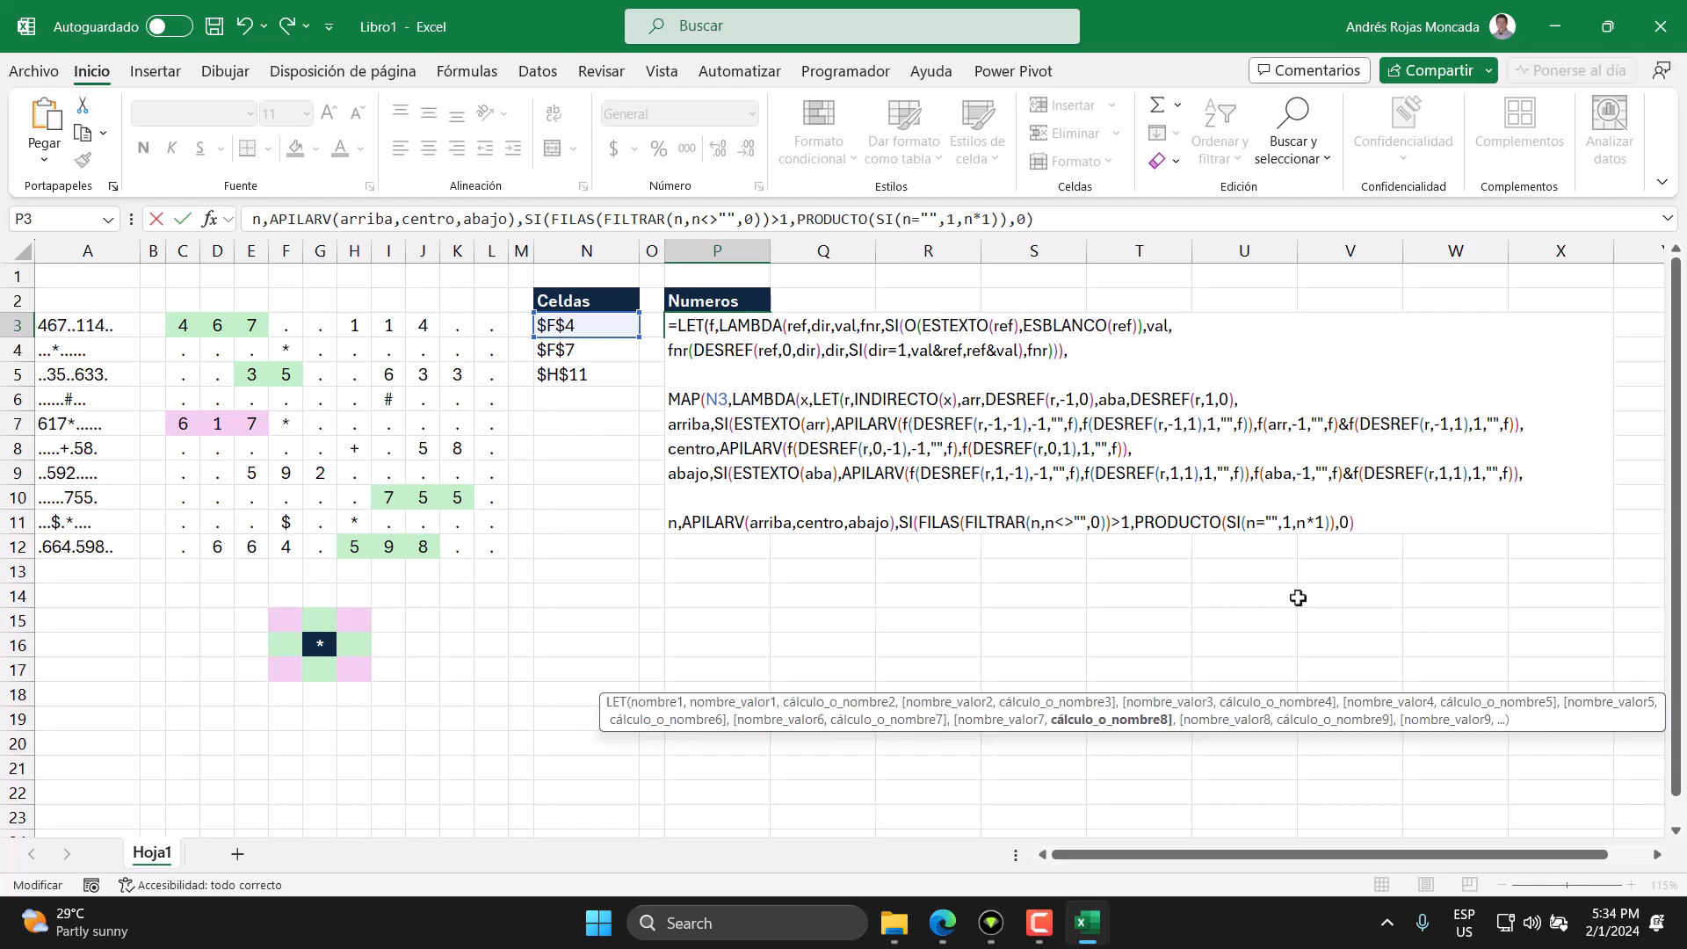
key("BackSpace")
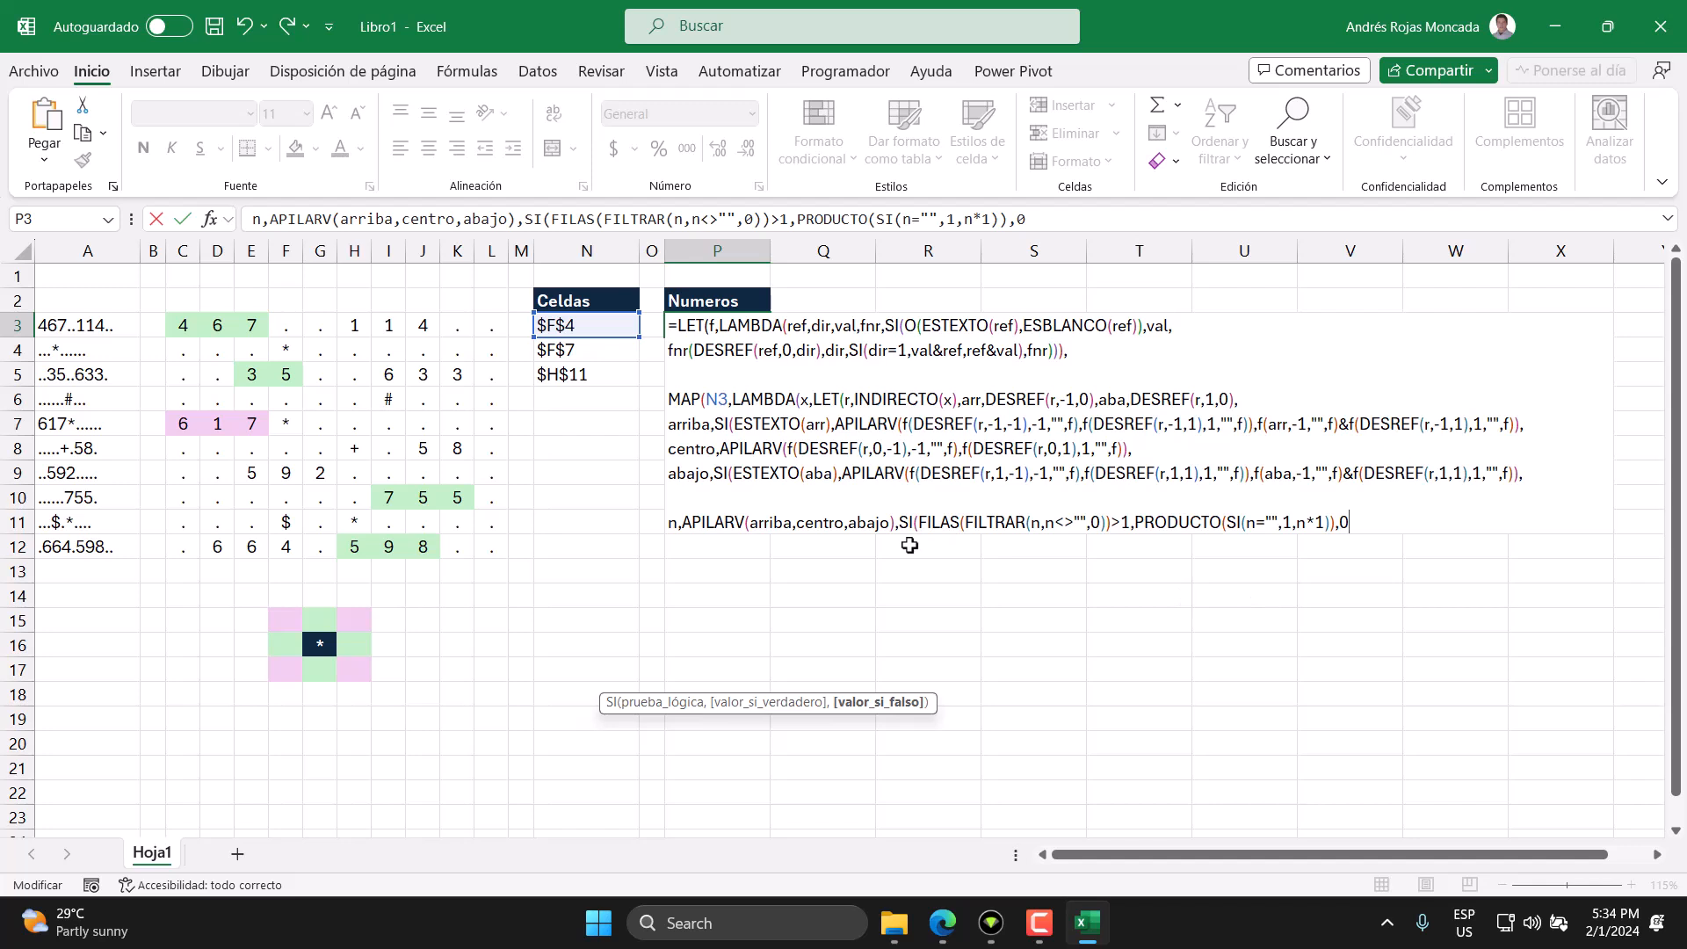
type(")")
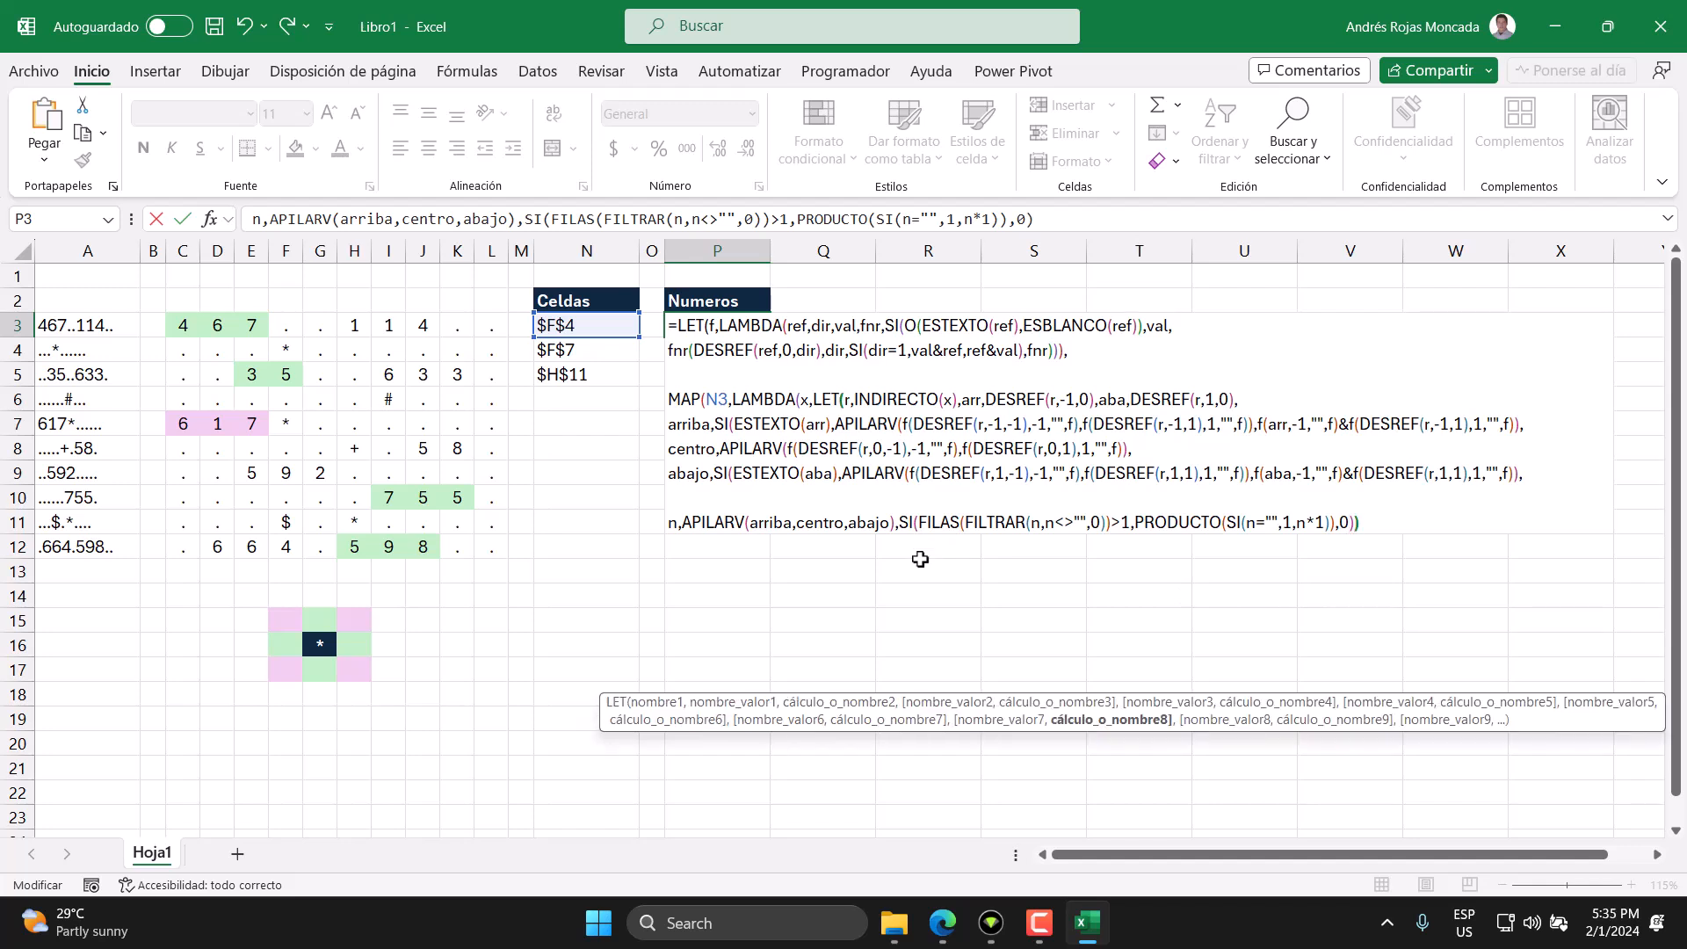
Close the inner LET, LAMBDA, MAP and outer LET functions and commit the formula in P3.
type(")")
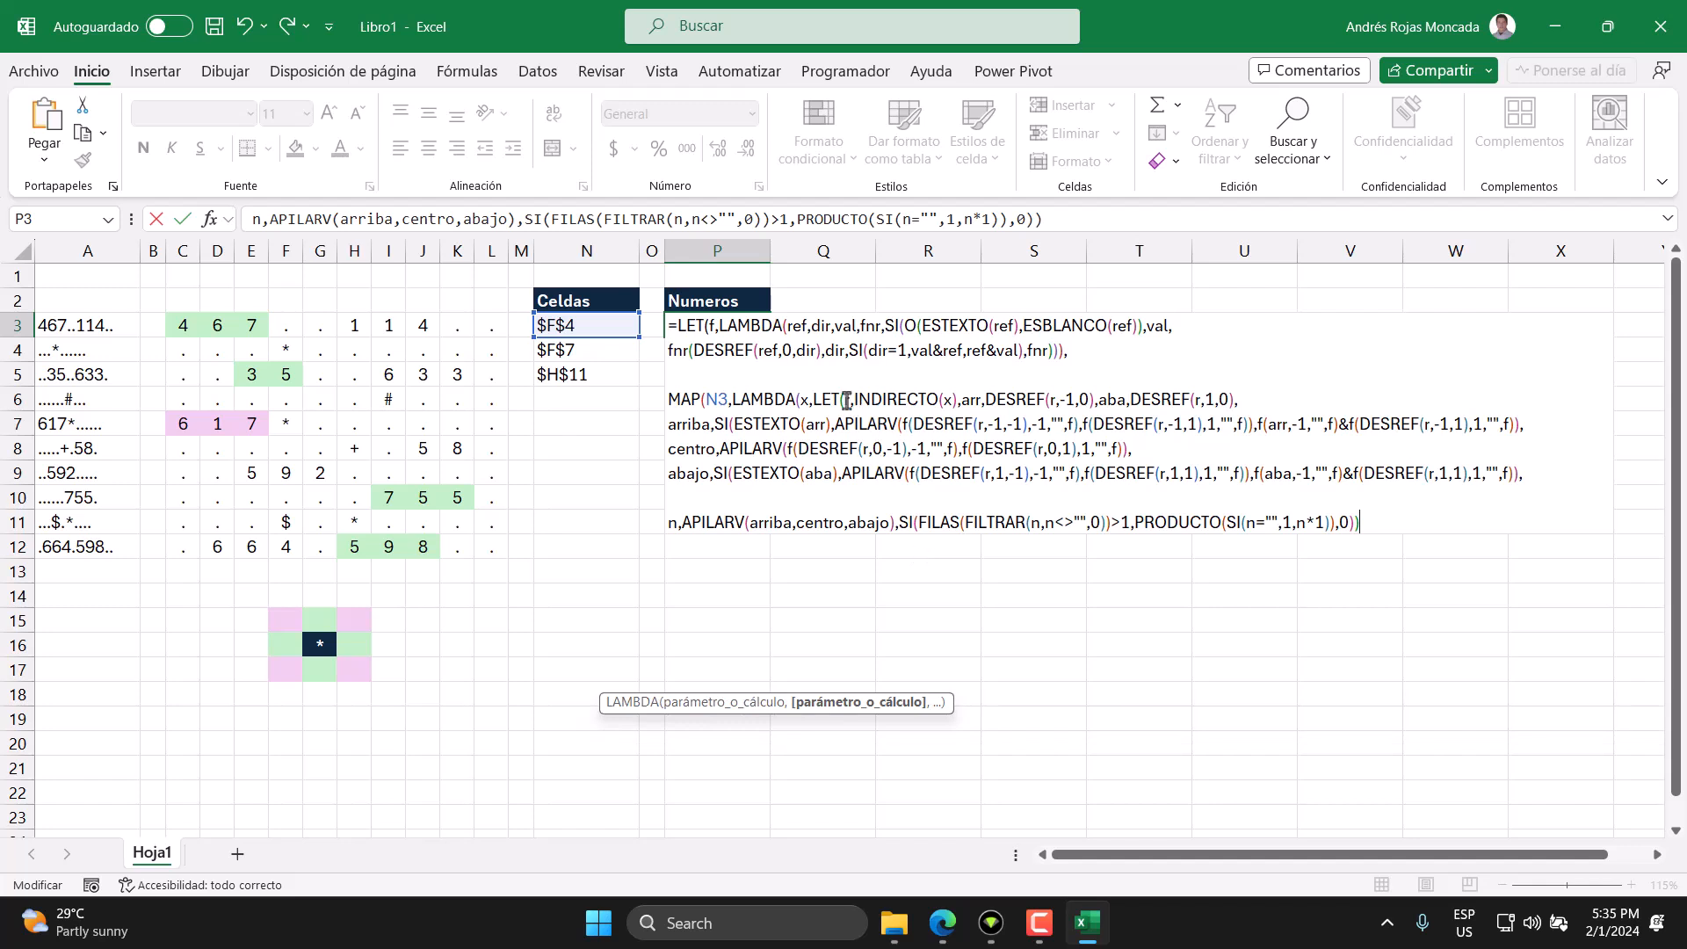
type(")))")
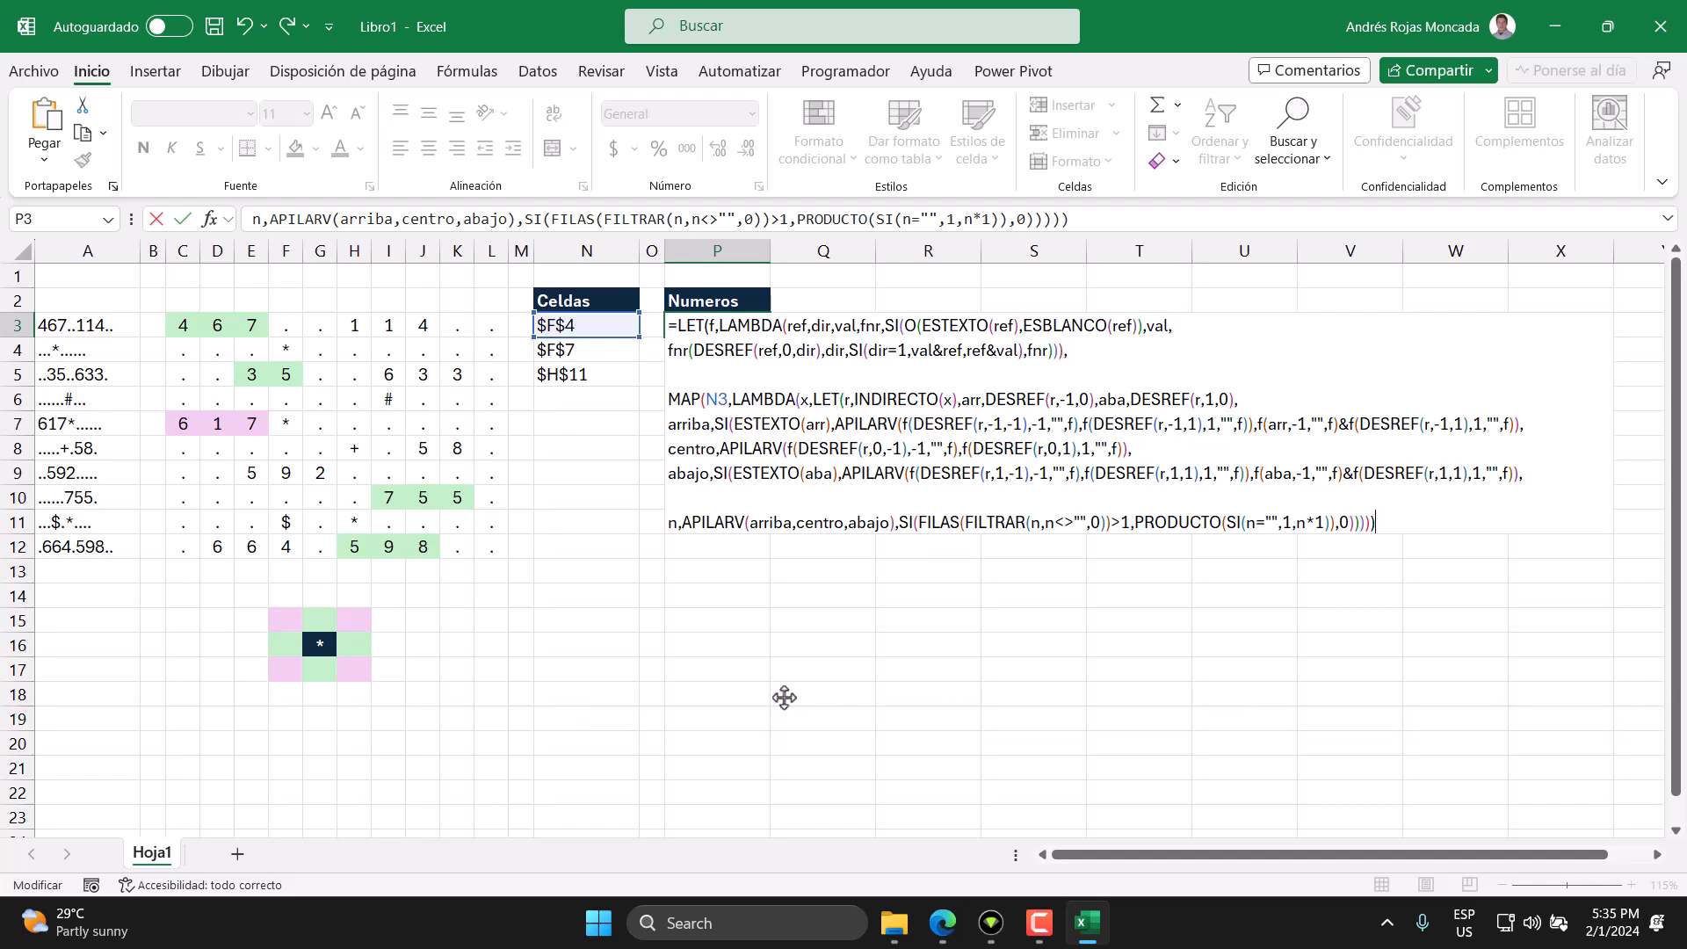
key("Return")
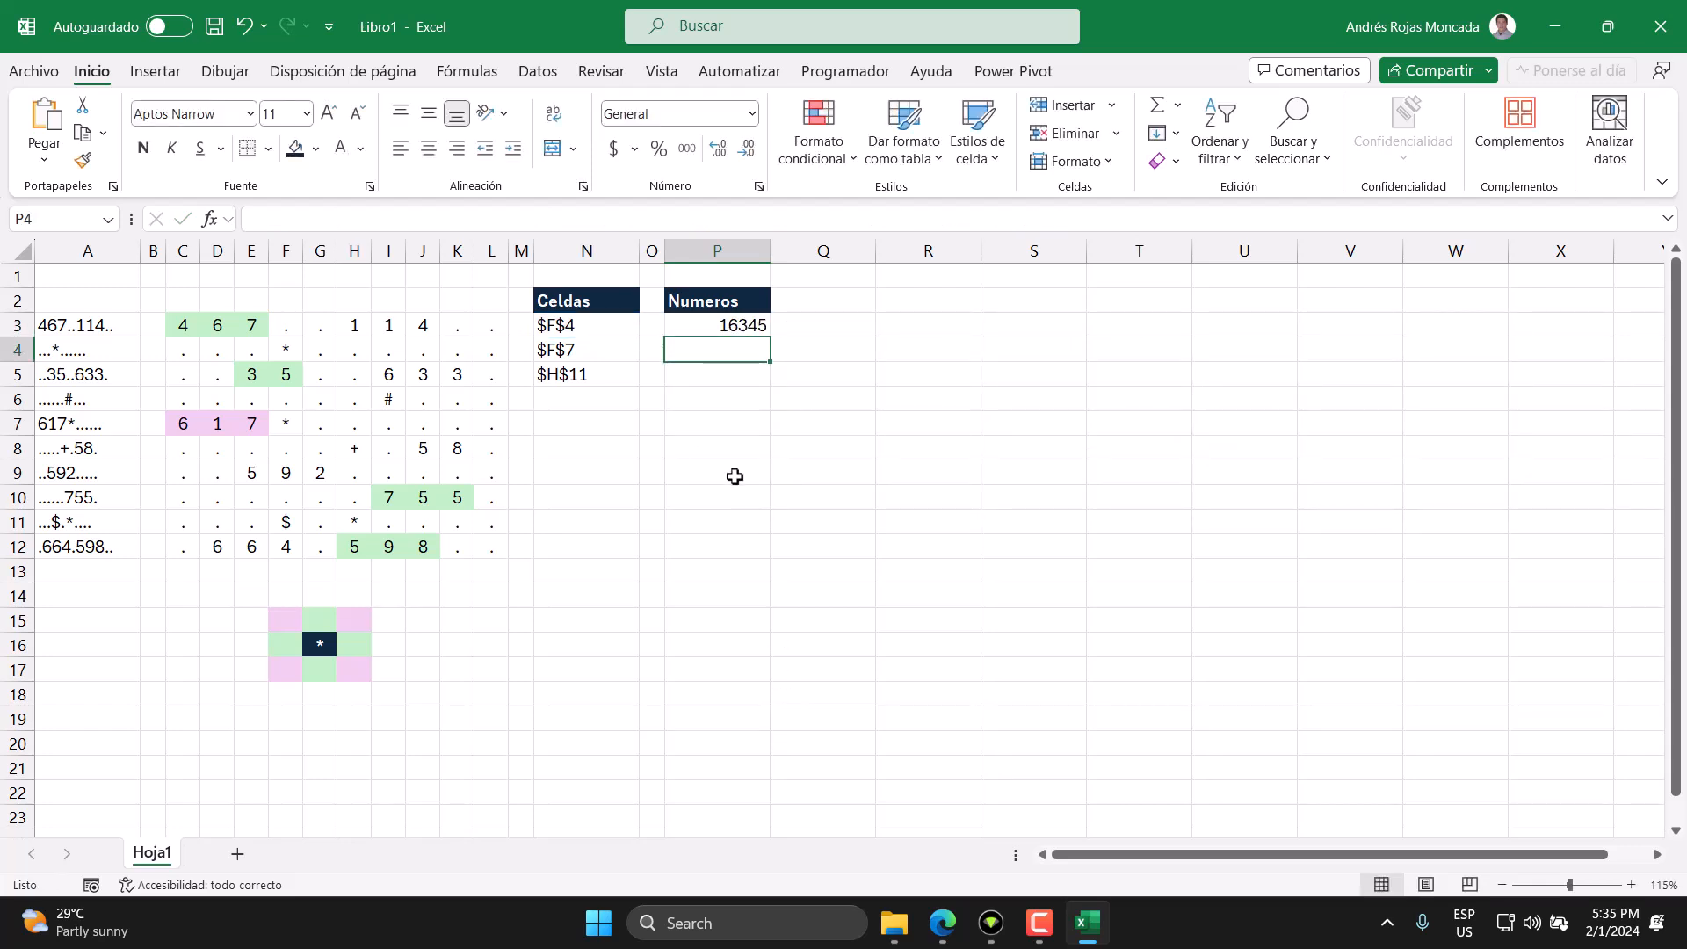
Check the P3 gear ratio by computing =467*35 in Q3, and clear that test cell.
left_click(721, 325)
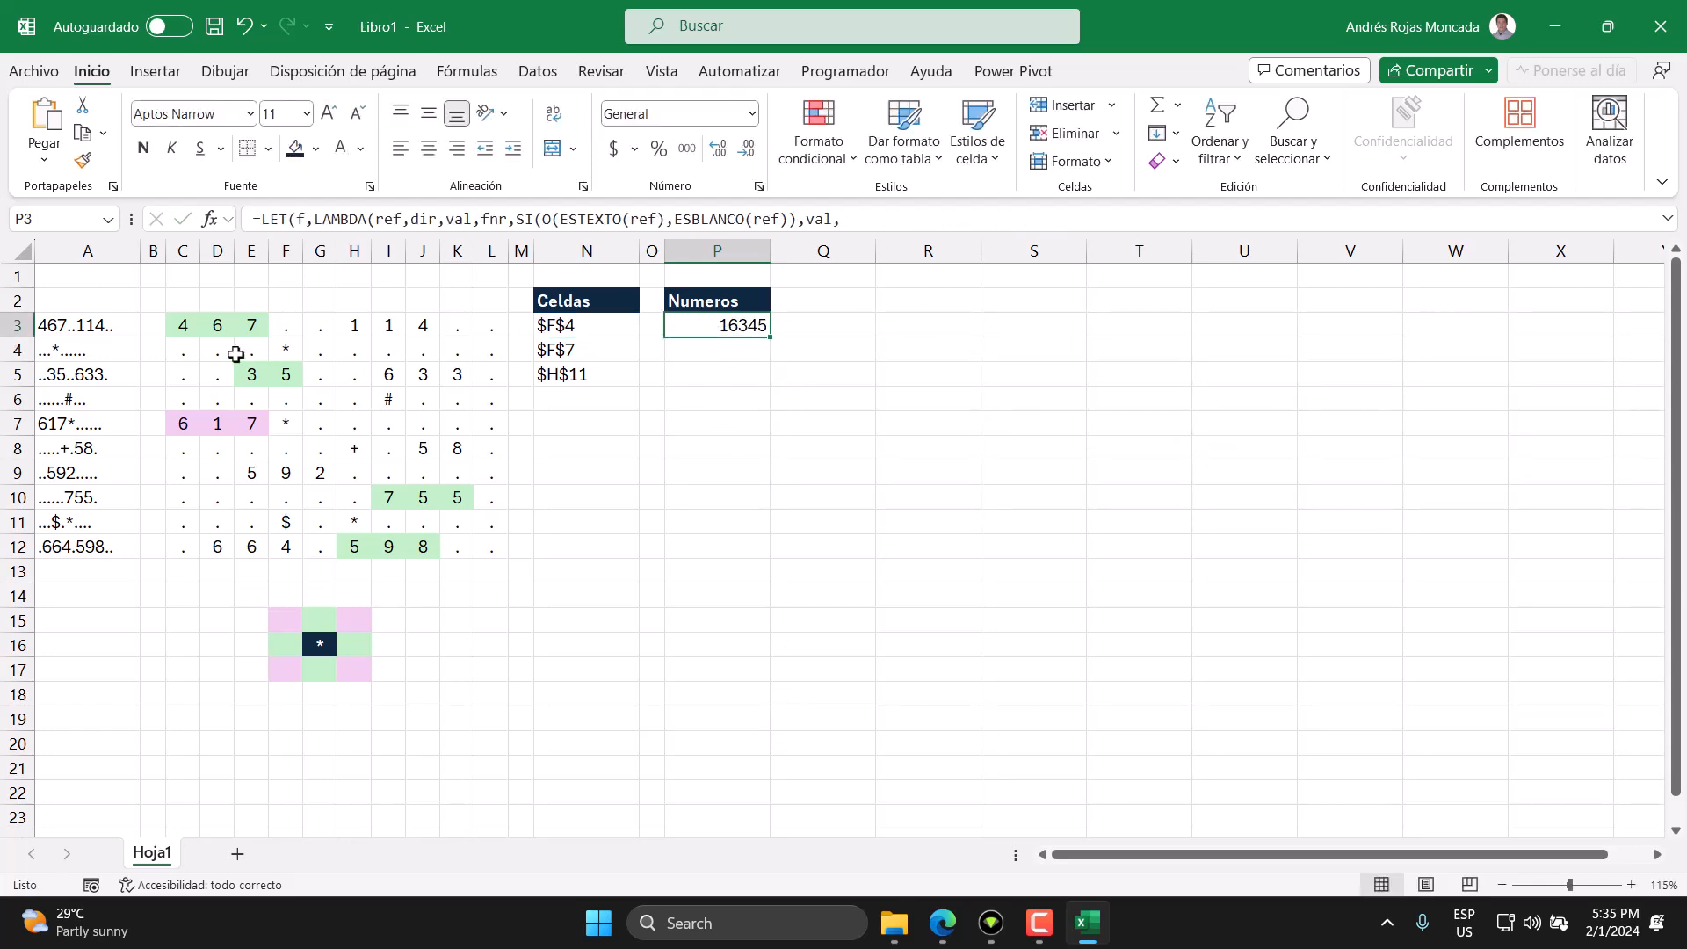
left_click(847, 331)
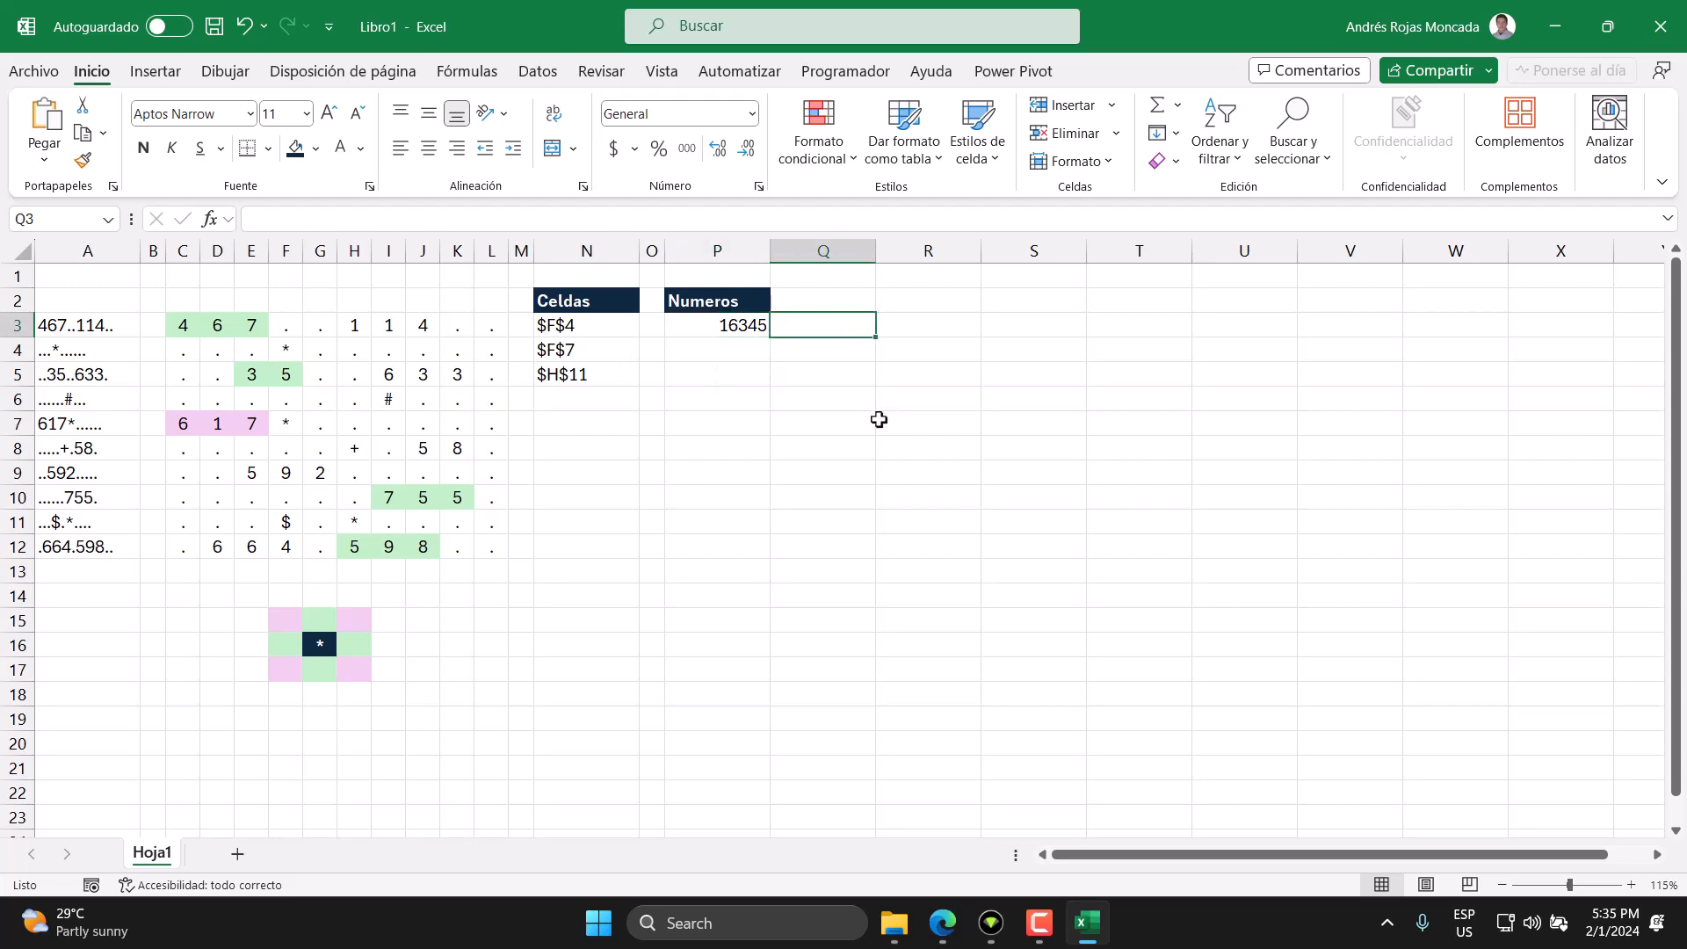
type("=4")
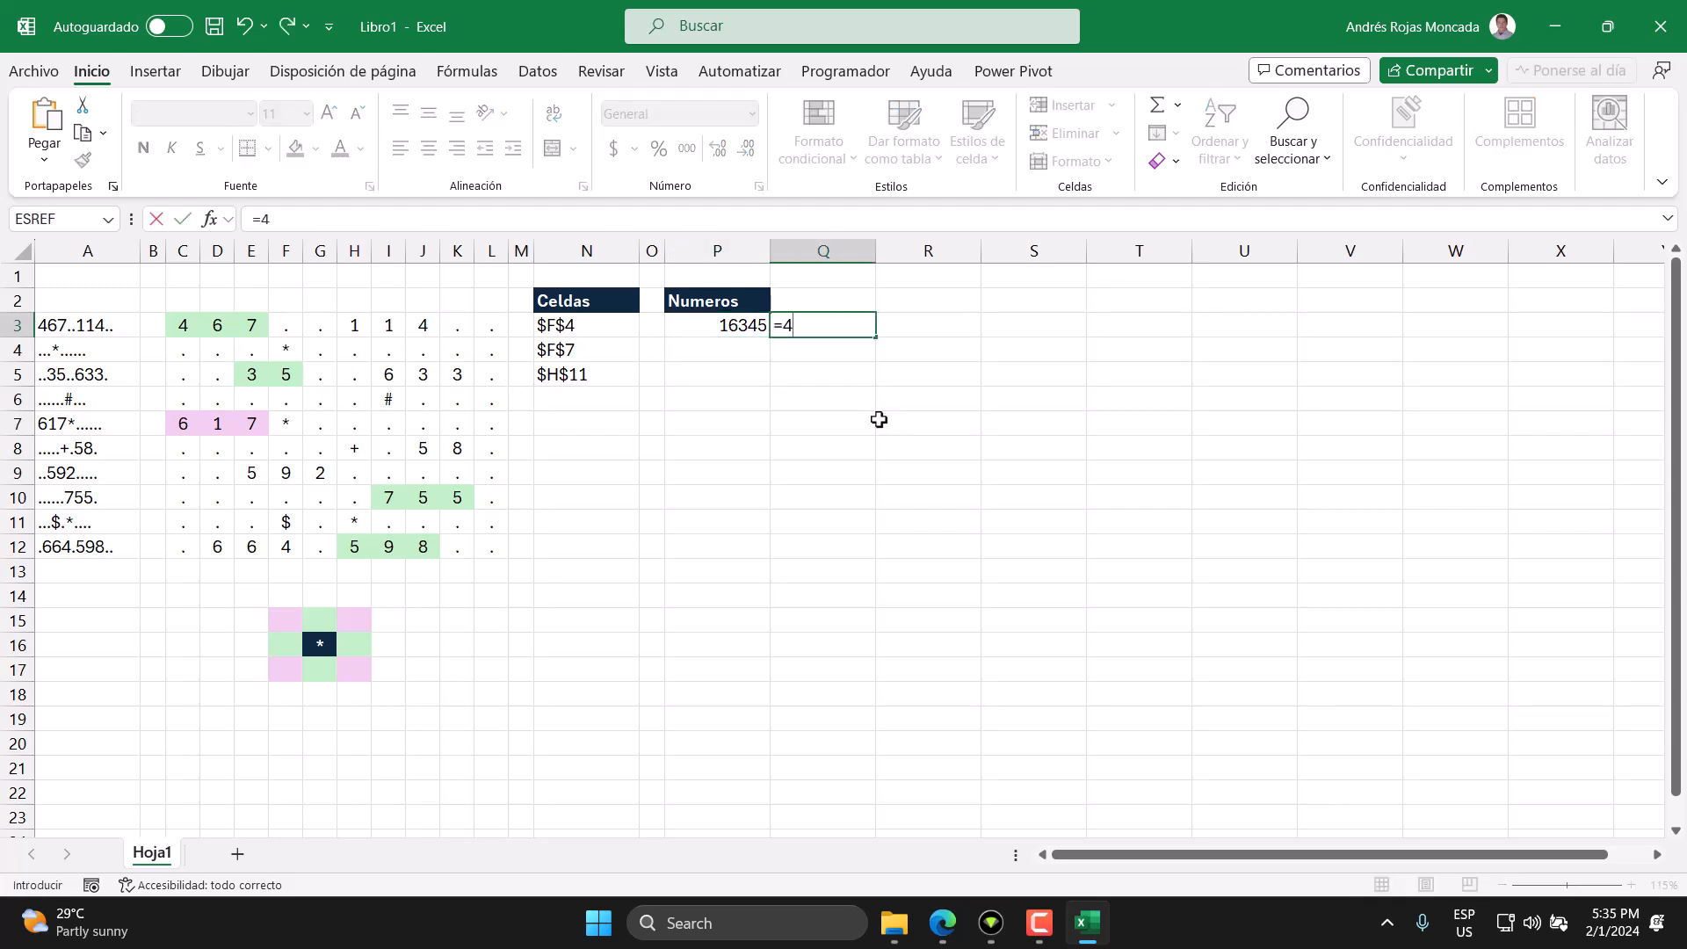
type("67*35")
key("Return")
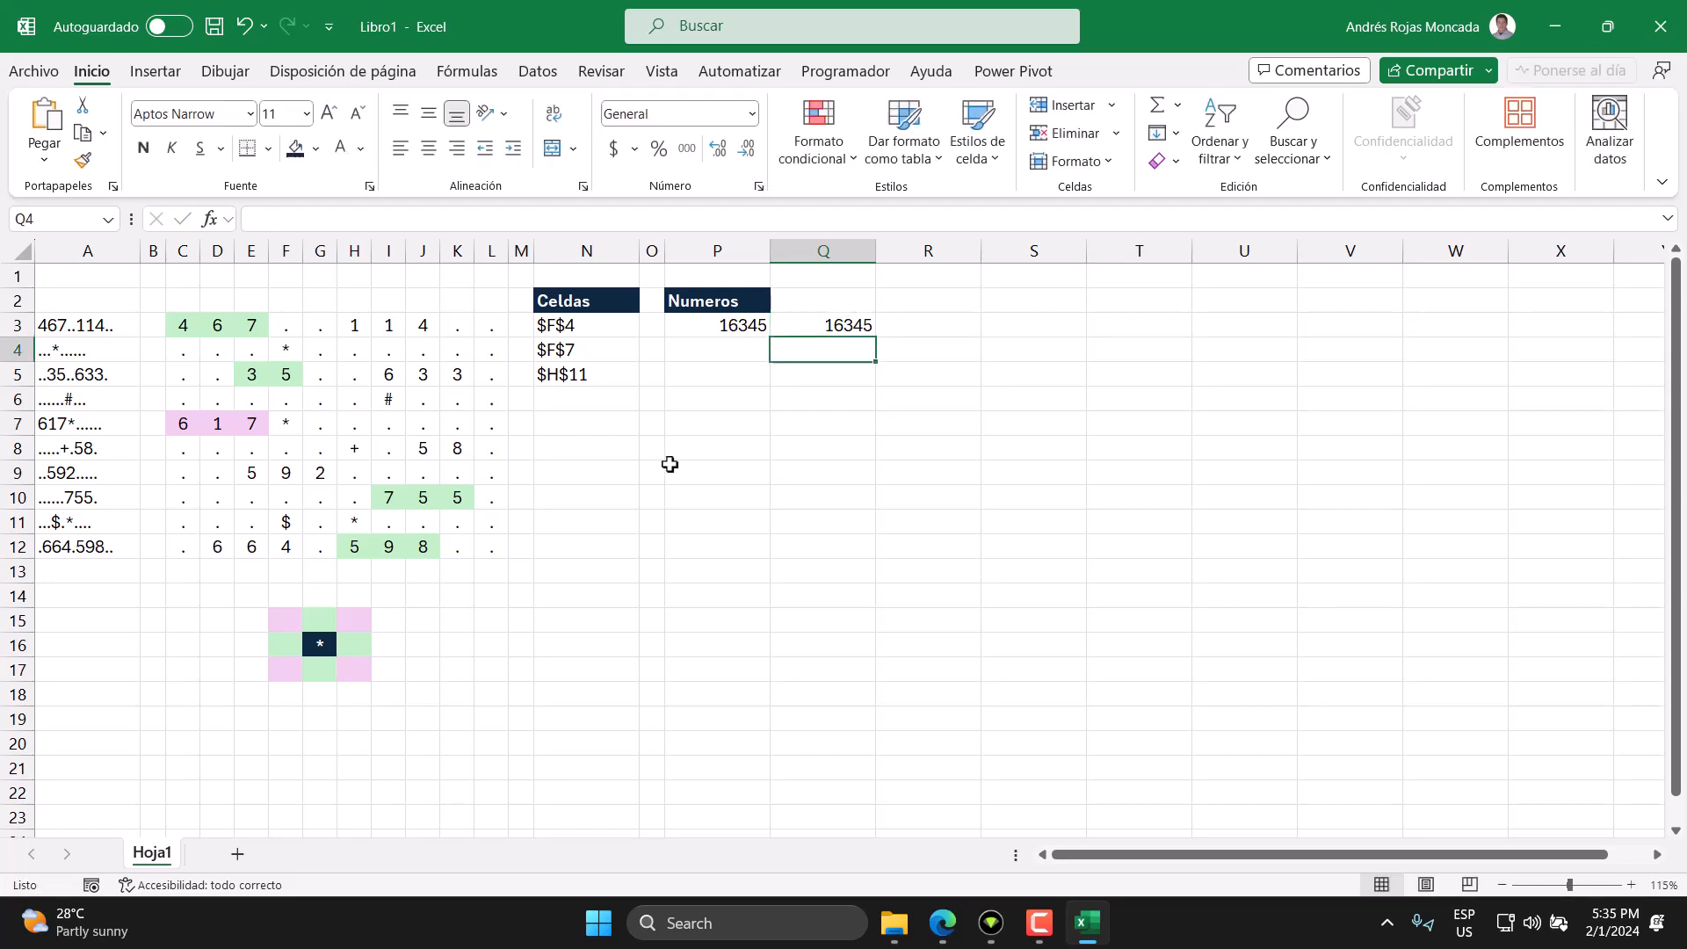
left_click(841, 327)
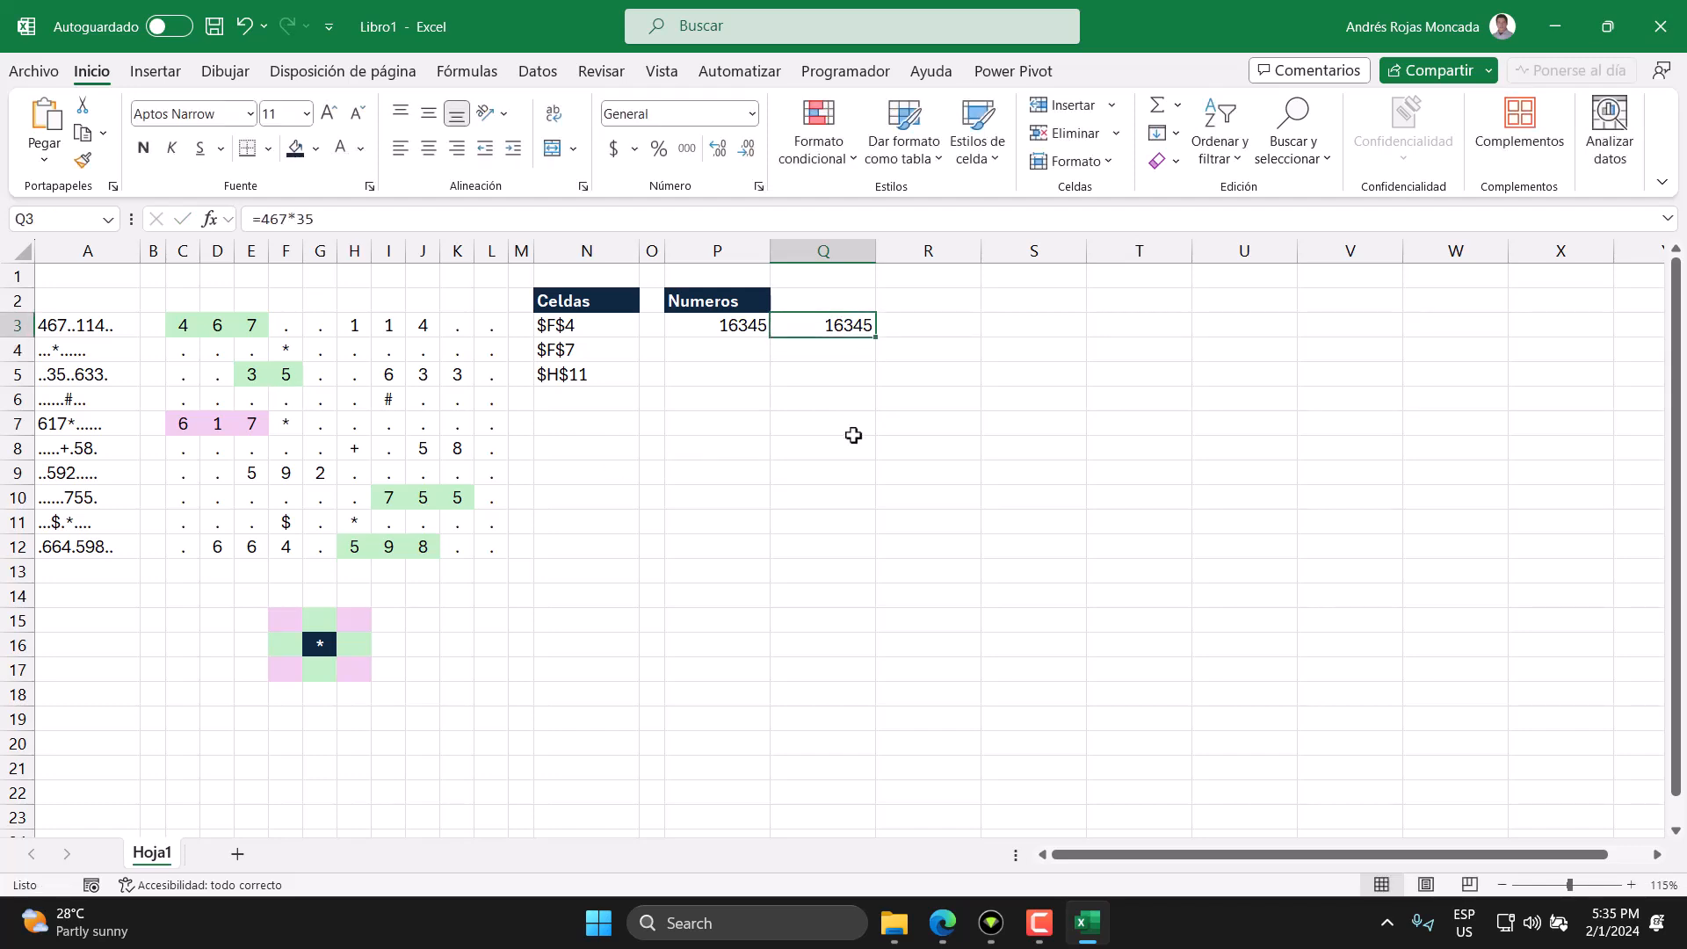
key("Delete")
Extend the MAP array in the P3 formula from the single cell N3 to the range N3:N5.
left_click(744, 325)
key("F2")
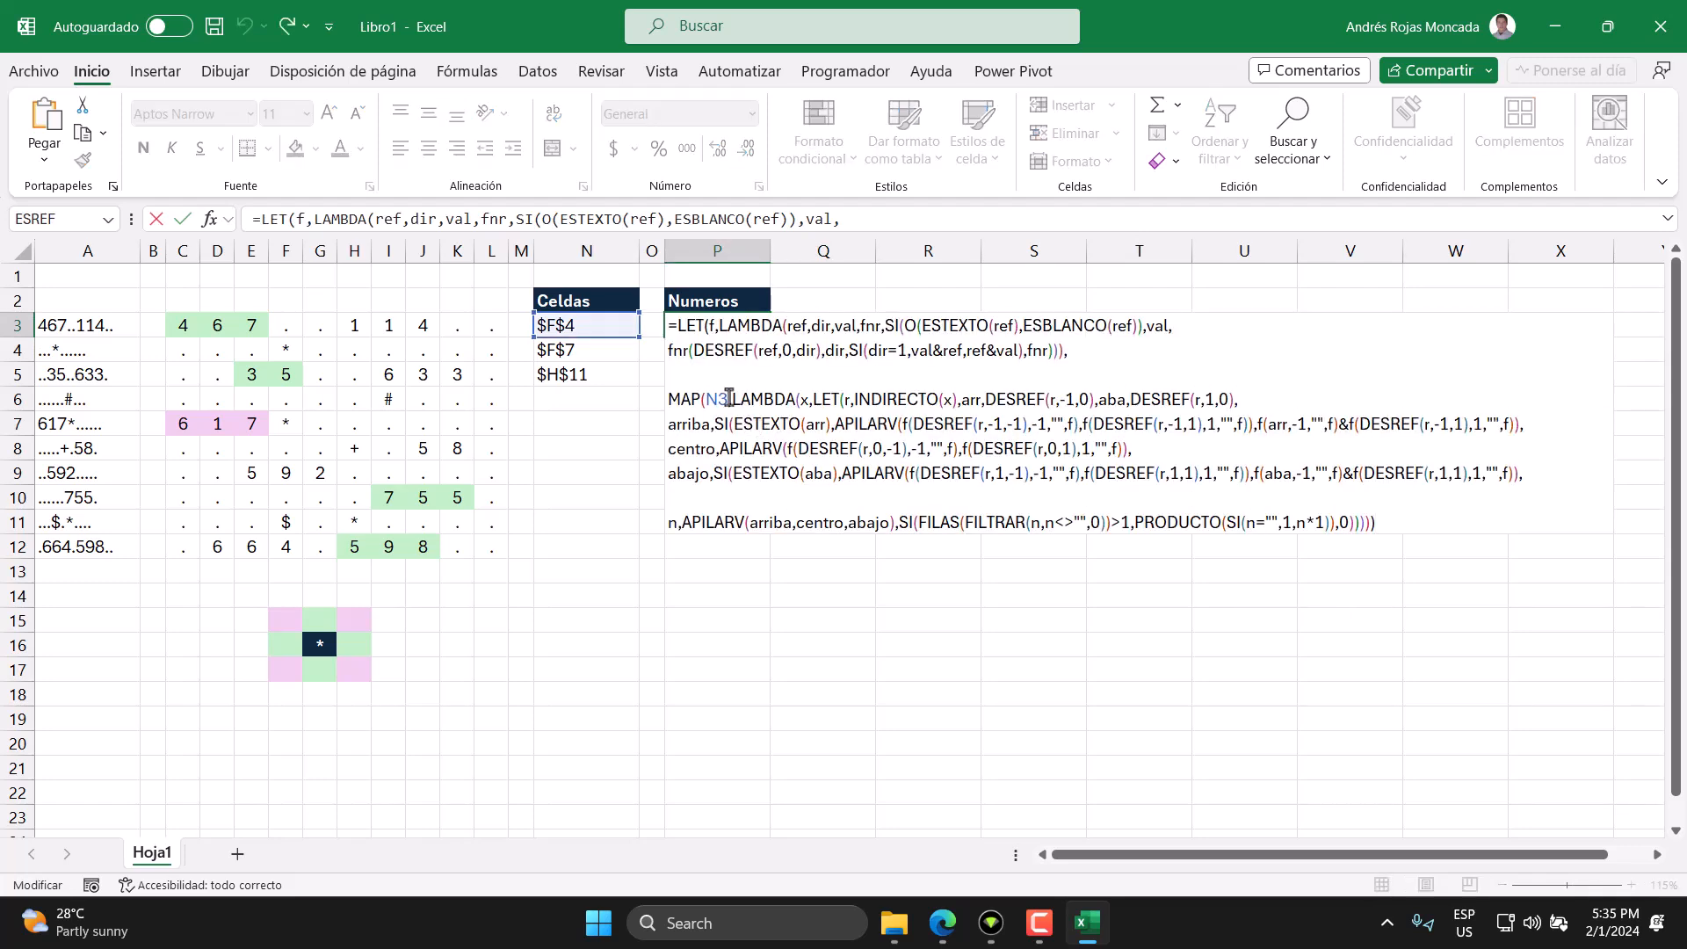
double_click(716, 399)
left_click_drag(583, 327, 588, 380)
key("Return")
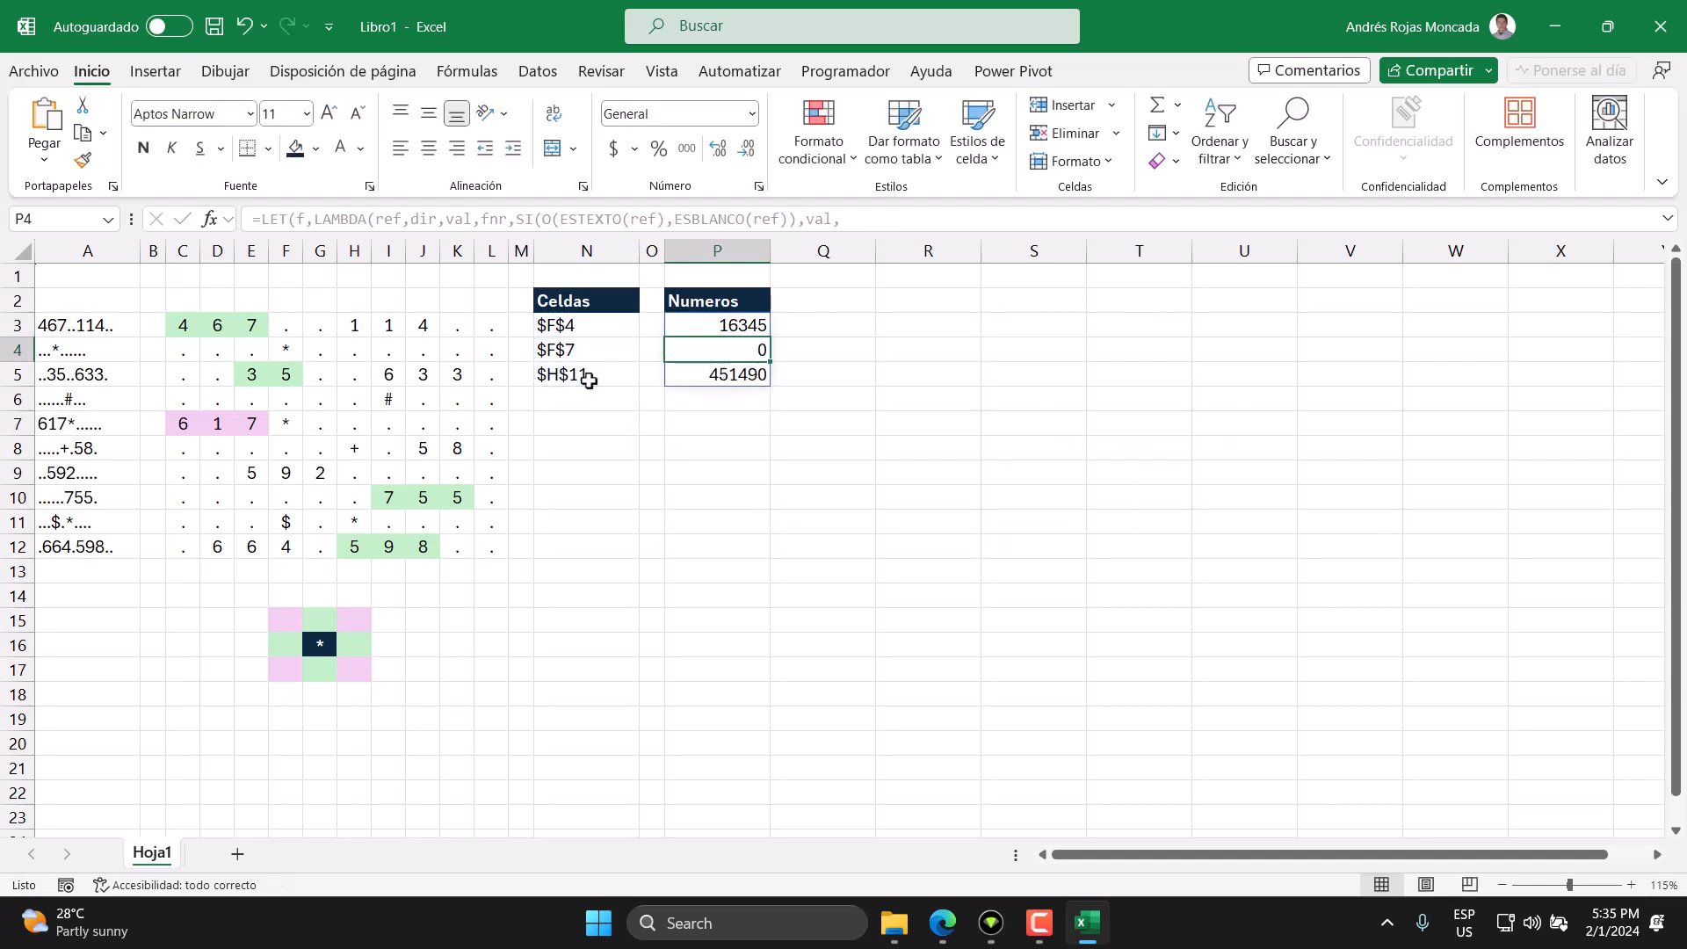
Compare the gear results with the grid, examining the asterisk in F7 and its adjacent number 617.
left_click(578, 347)
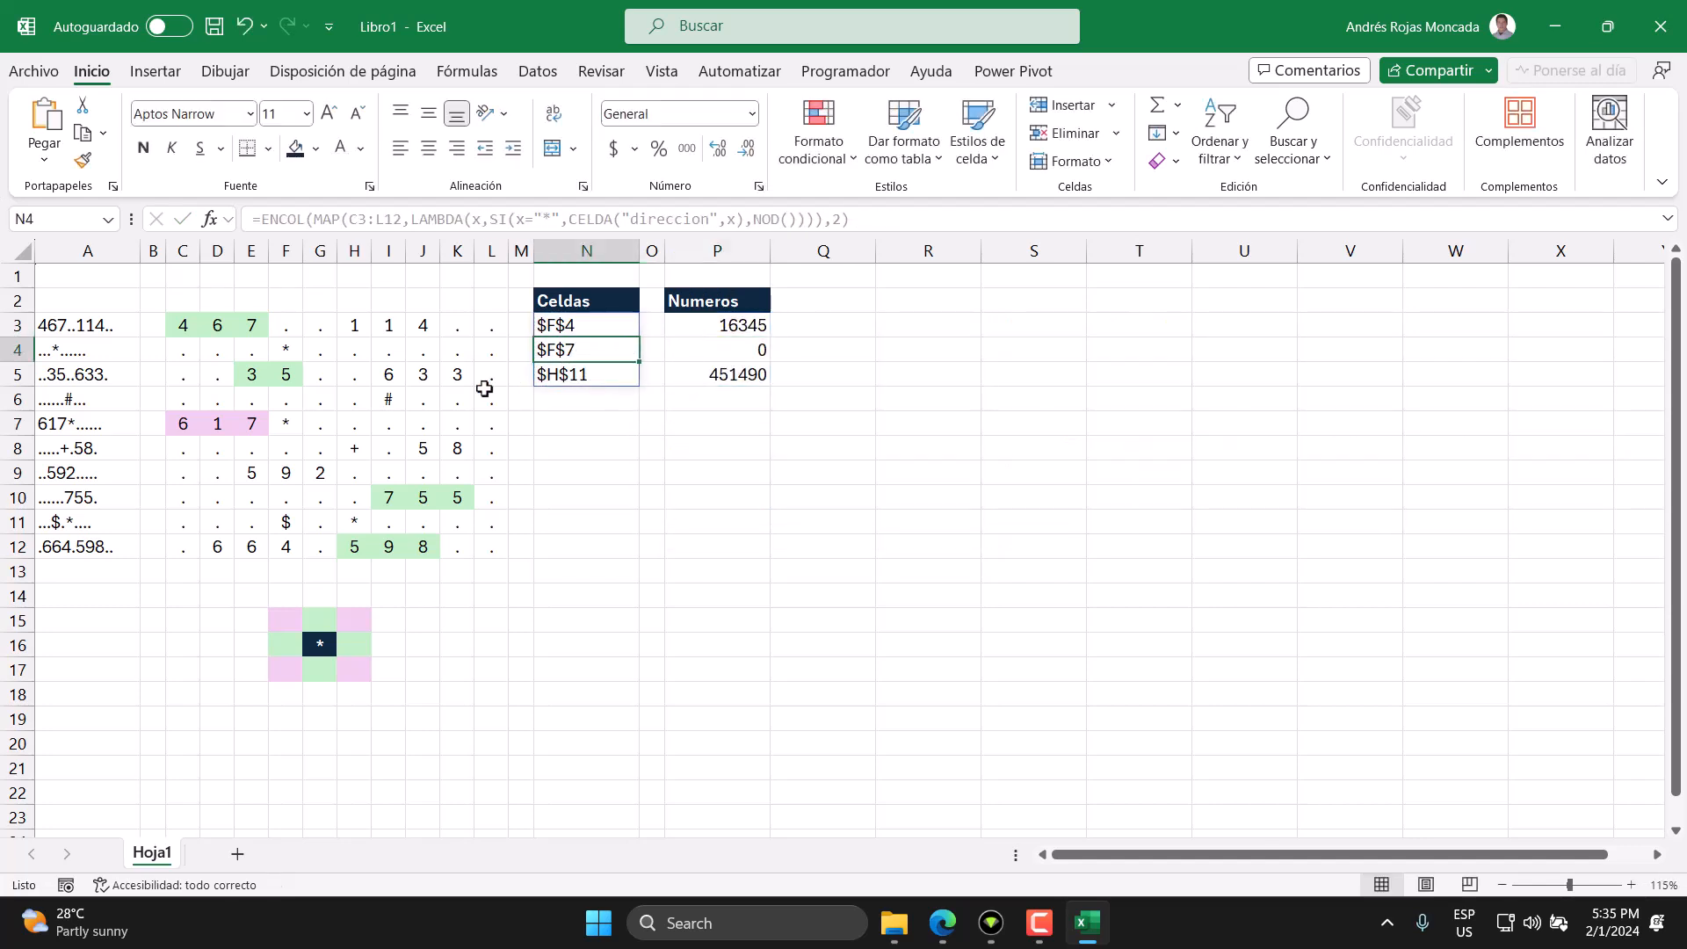
left_click(293, 420)
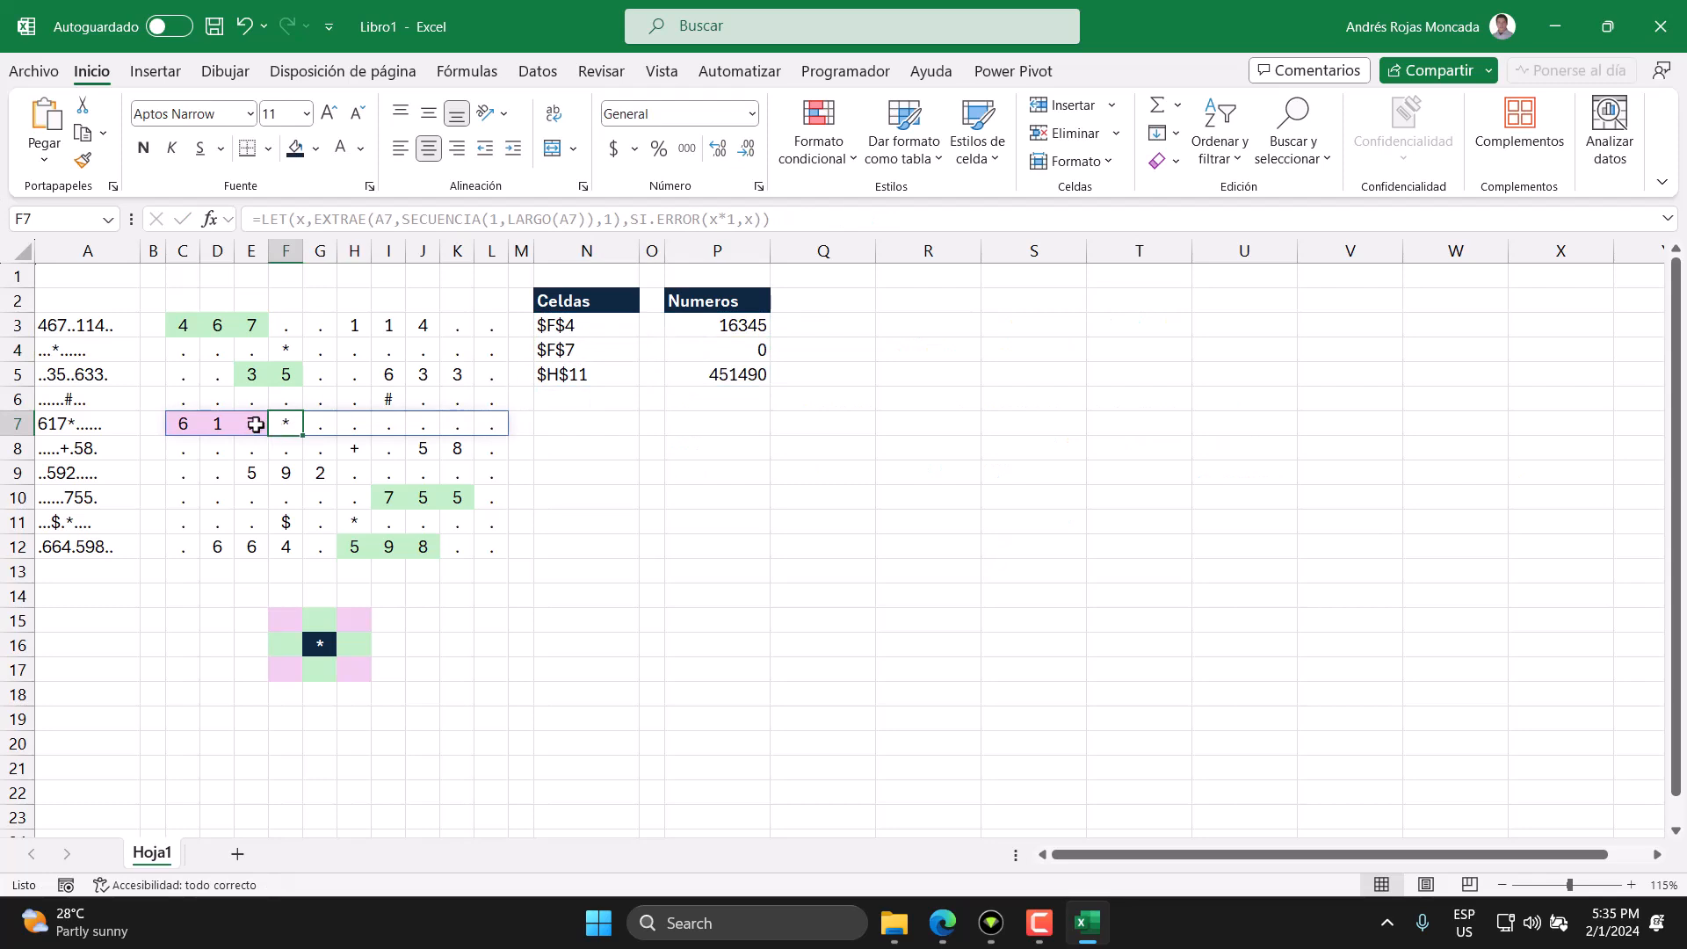
left_click_drag(267, 426, 225, 424)
left_click(733, 376)
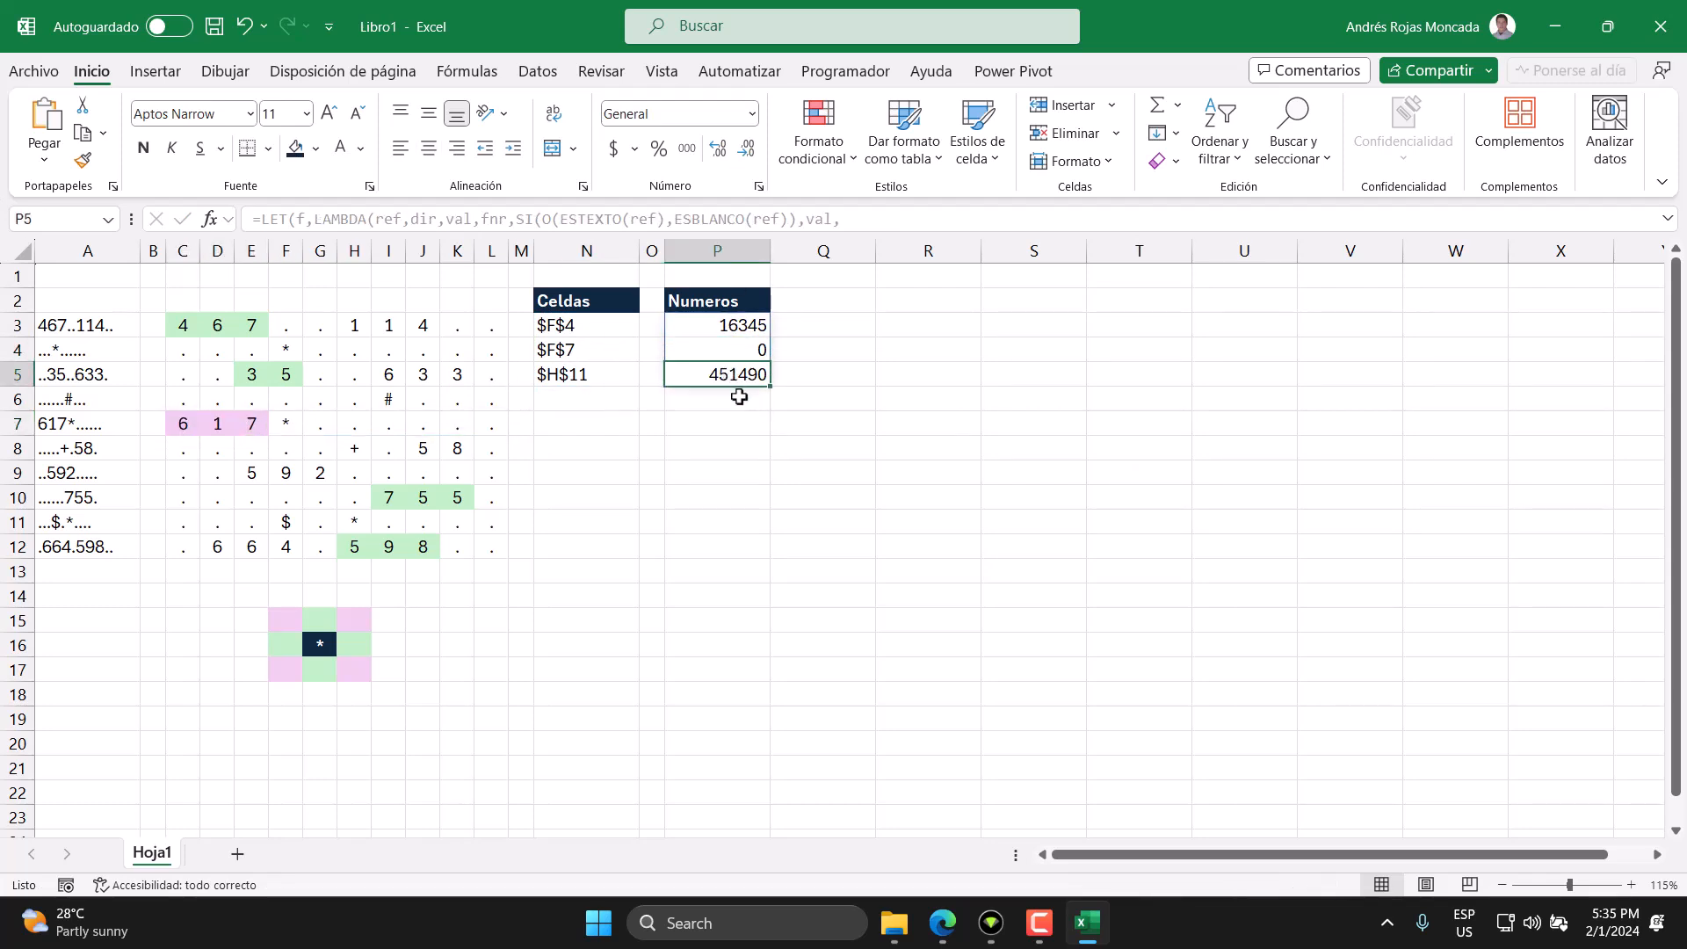
Sum the spilled gear ratios in P1 with =SUMA(P3#).
left_click(723, 279)
type("=suma(")
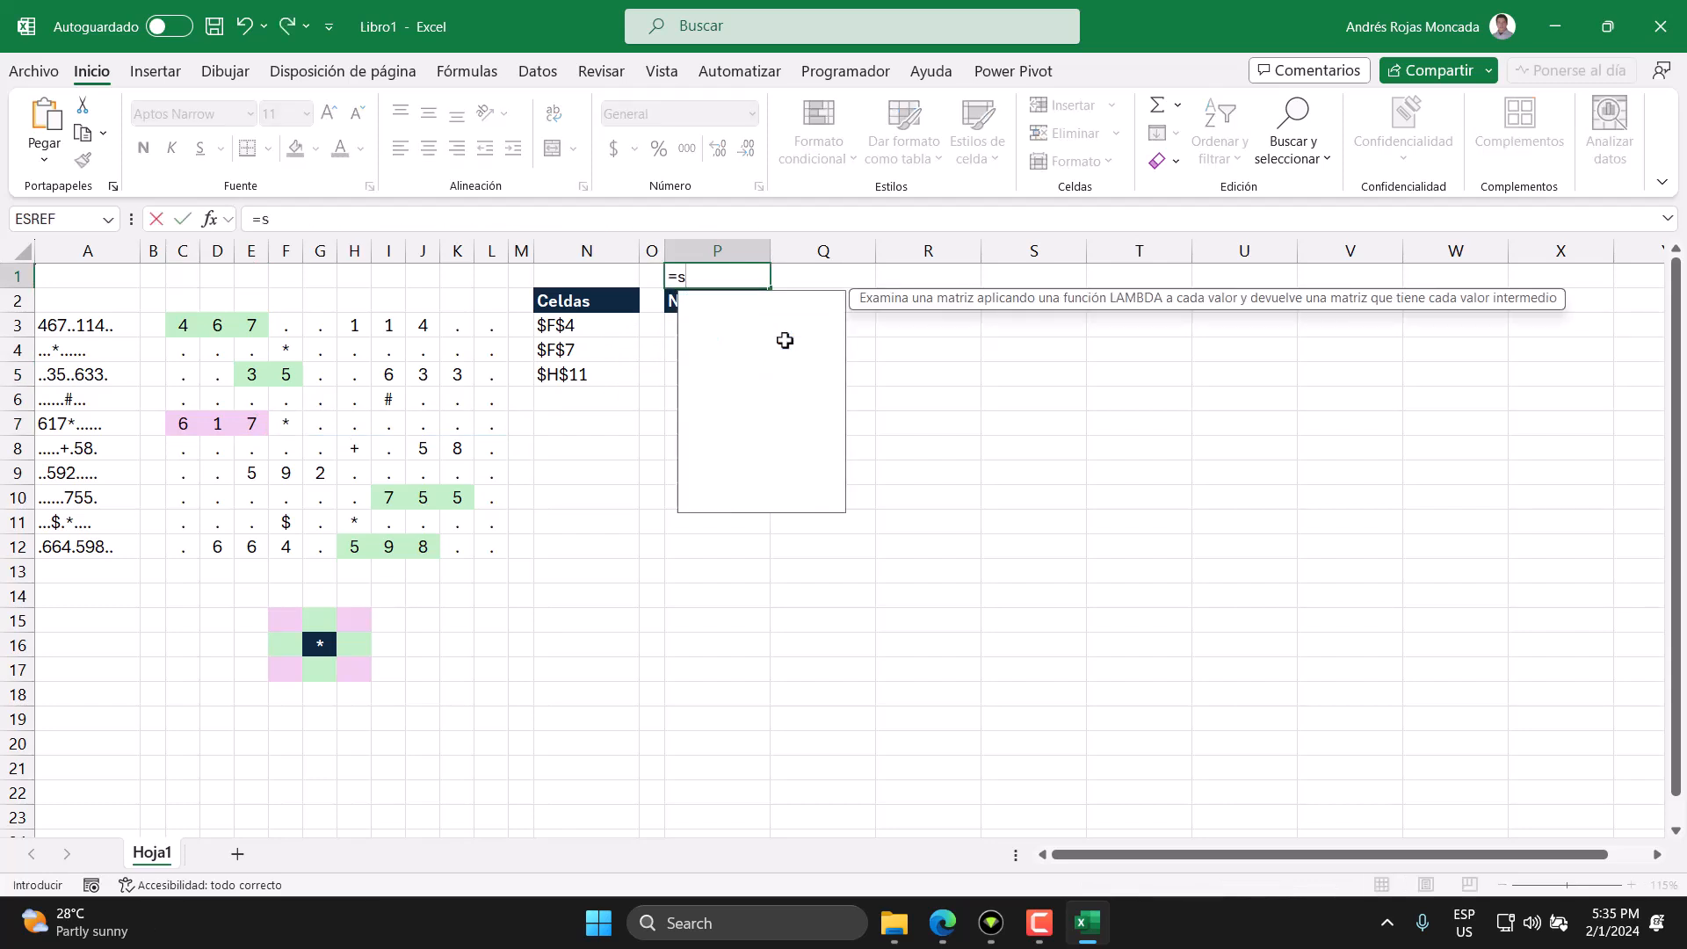
key("Down")
key("Down")
key("shift+Down")
key("shift+Down")
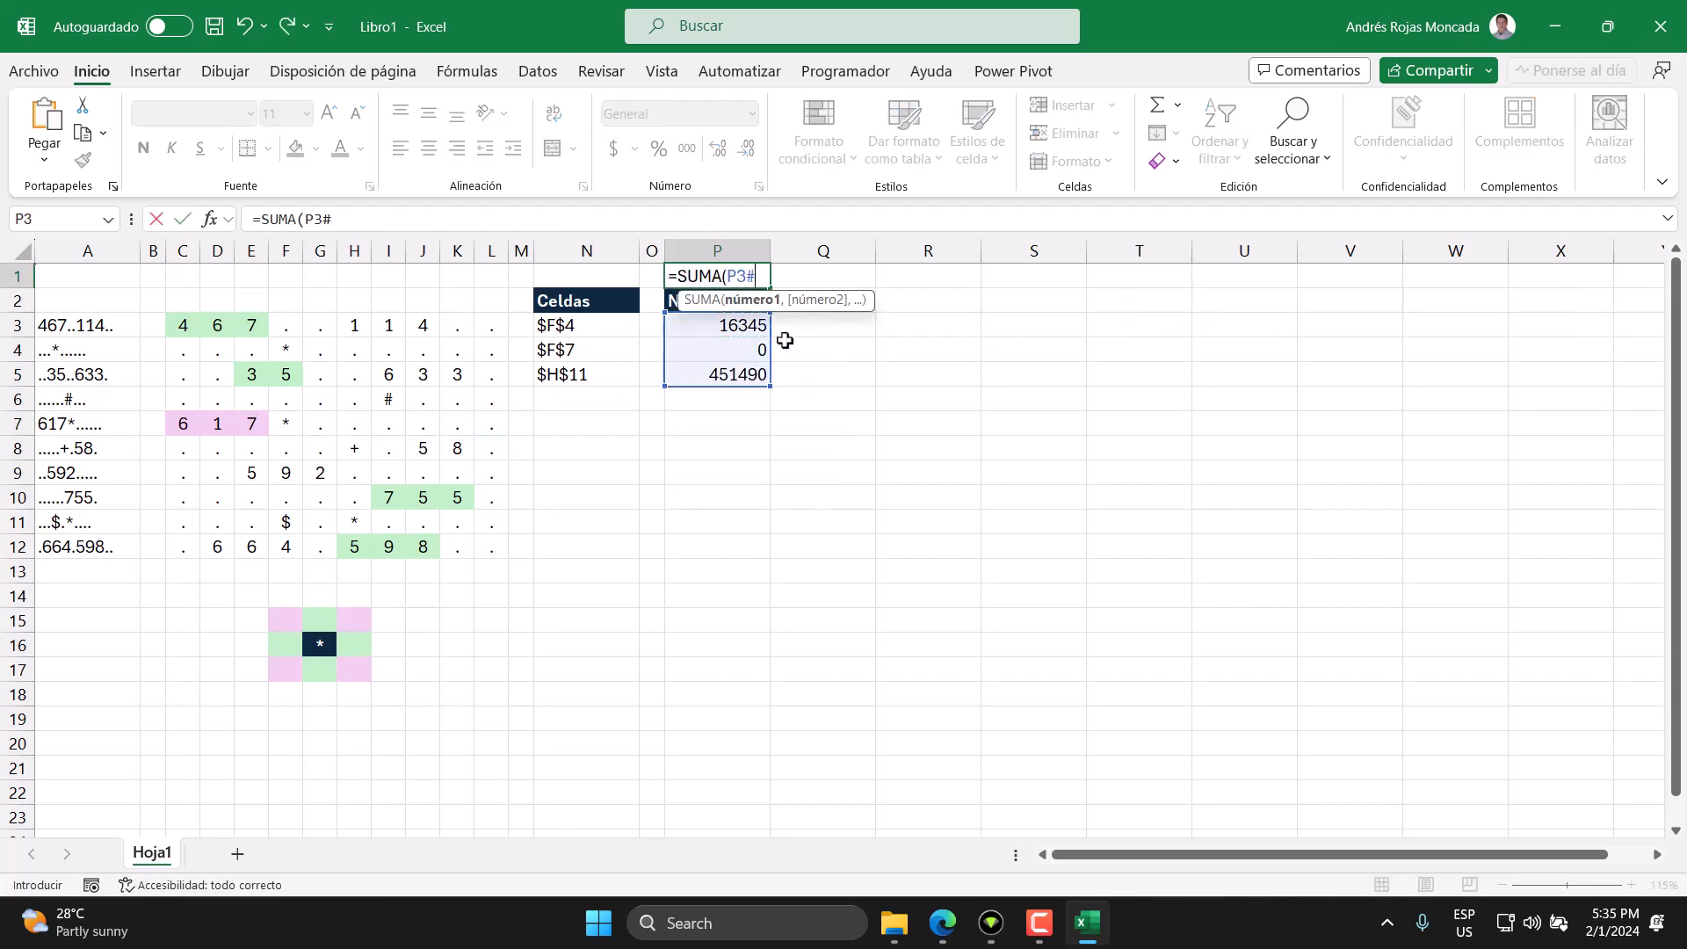
type(")")
key("Return")
Format the total in P1 with a light green fill and bold text.
left_click(753, 277)
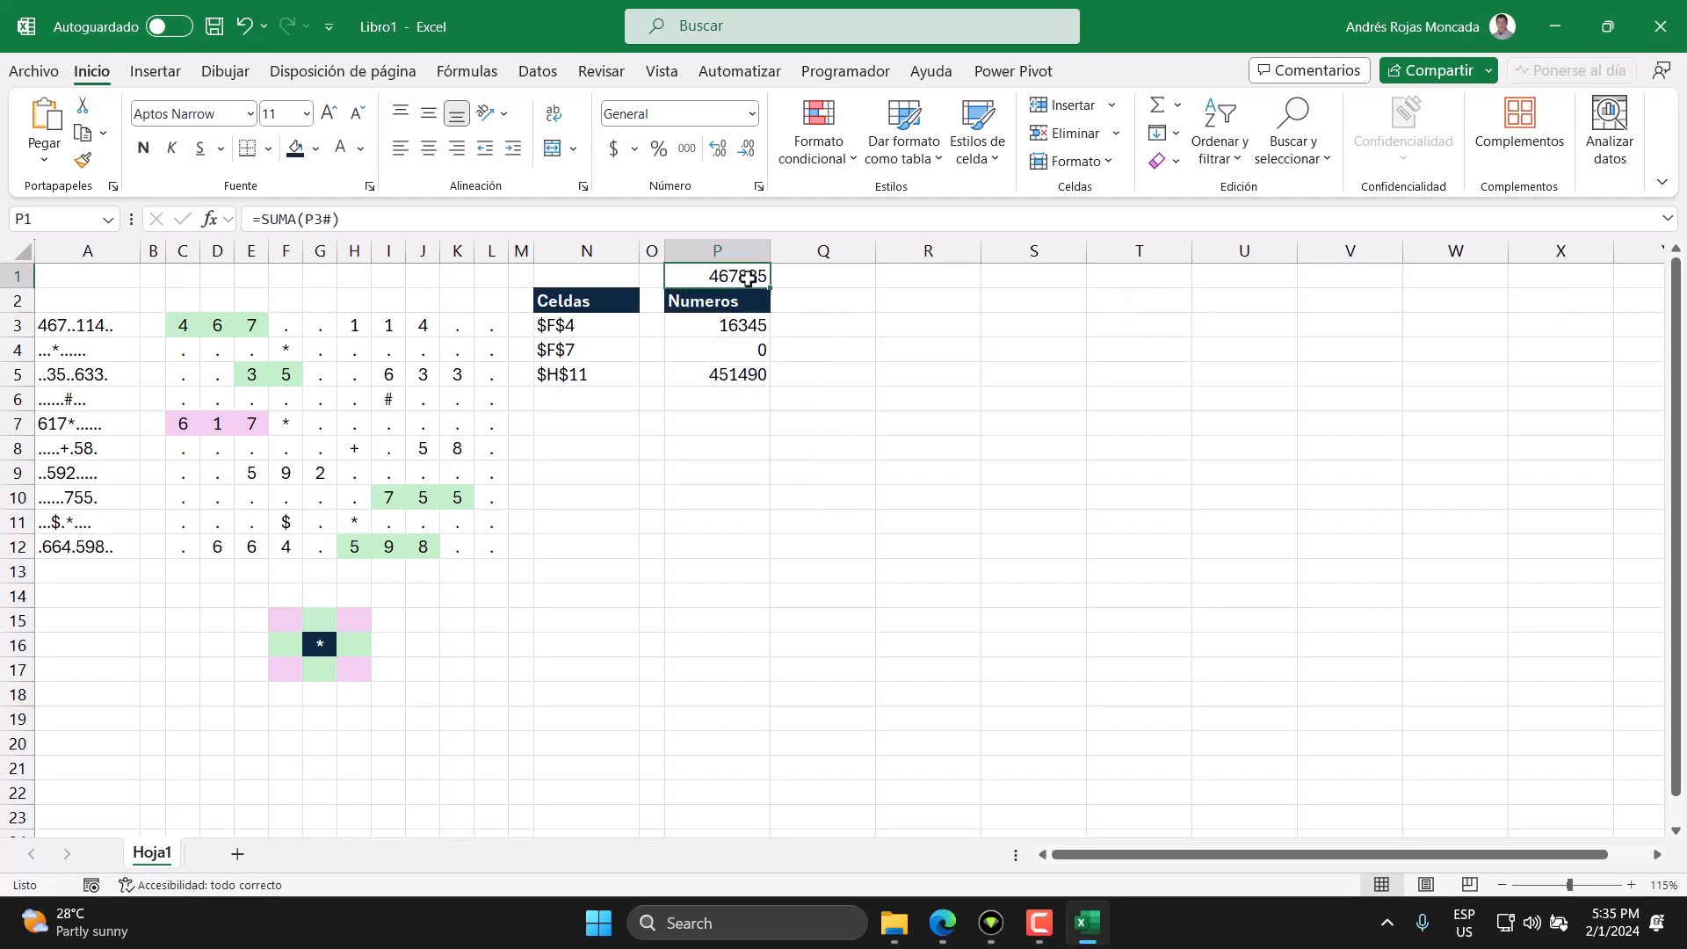
left_click(316, 149)
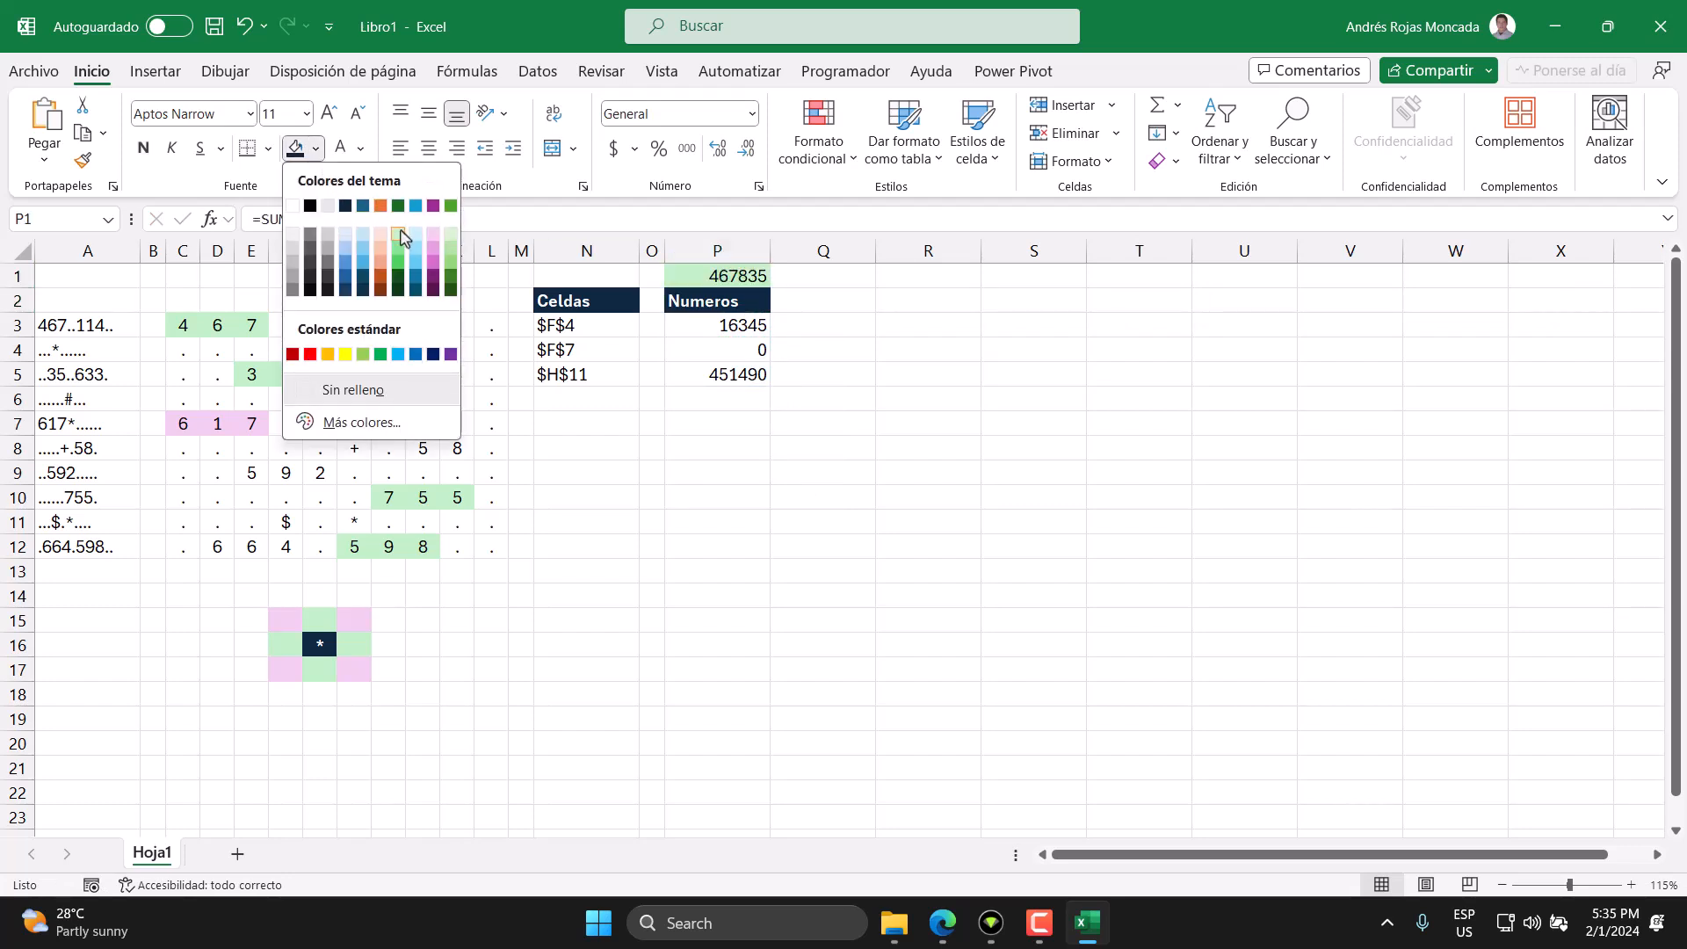
left_click(400, 234)
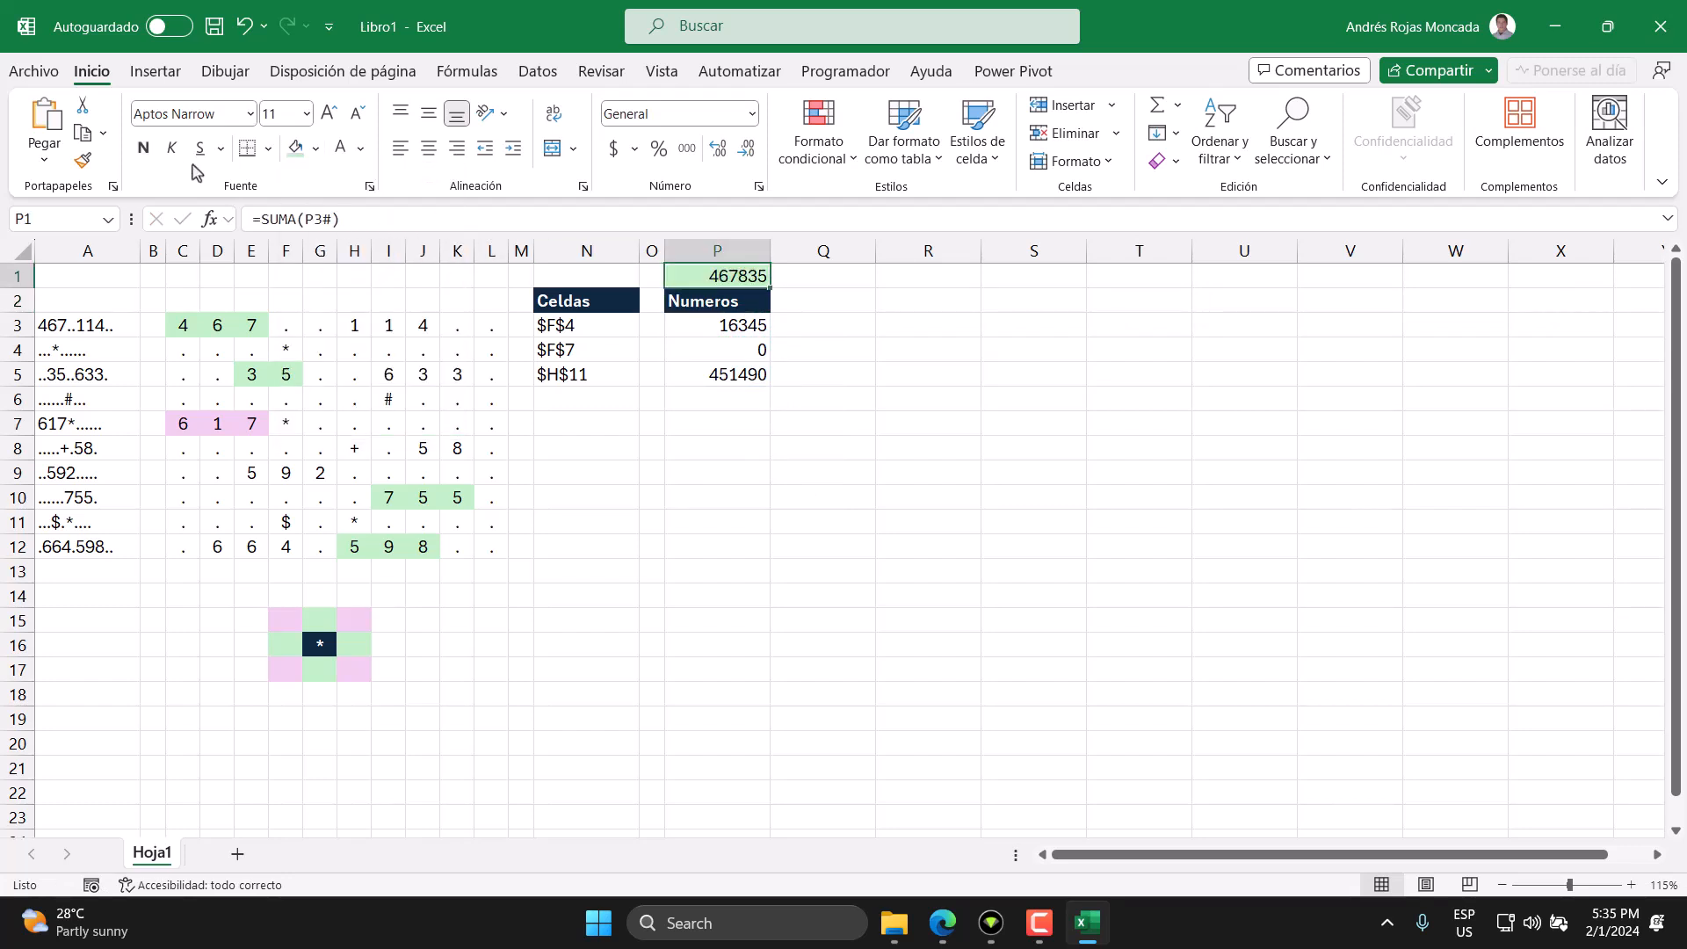
left_click(143, 148)
left_click(753, 422)
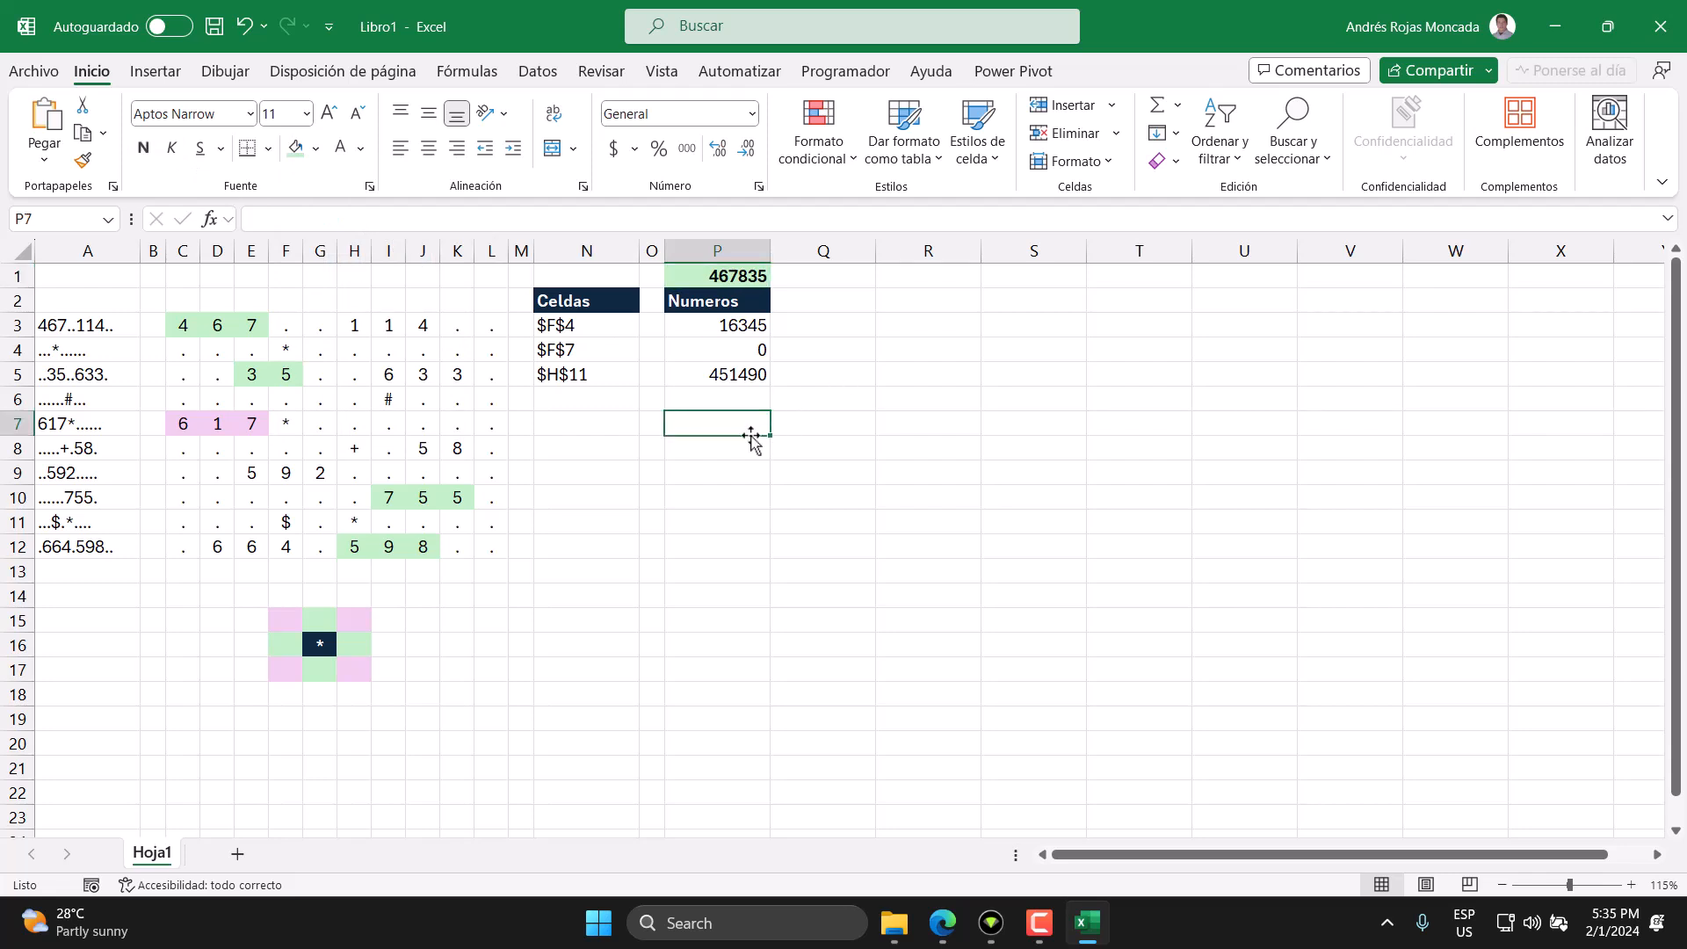
Switch to Edge and check the example's expected sum of gear ratios in the Advent of Code Day 3 text.
left_click(942, 922)
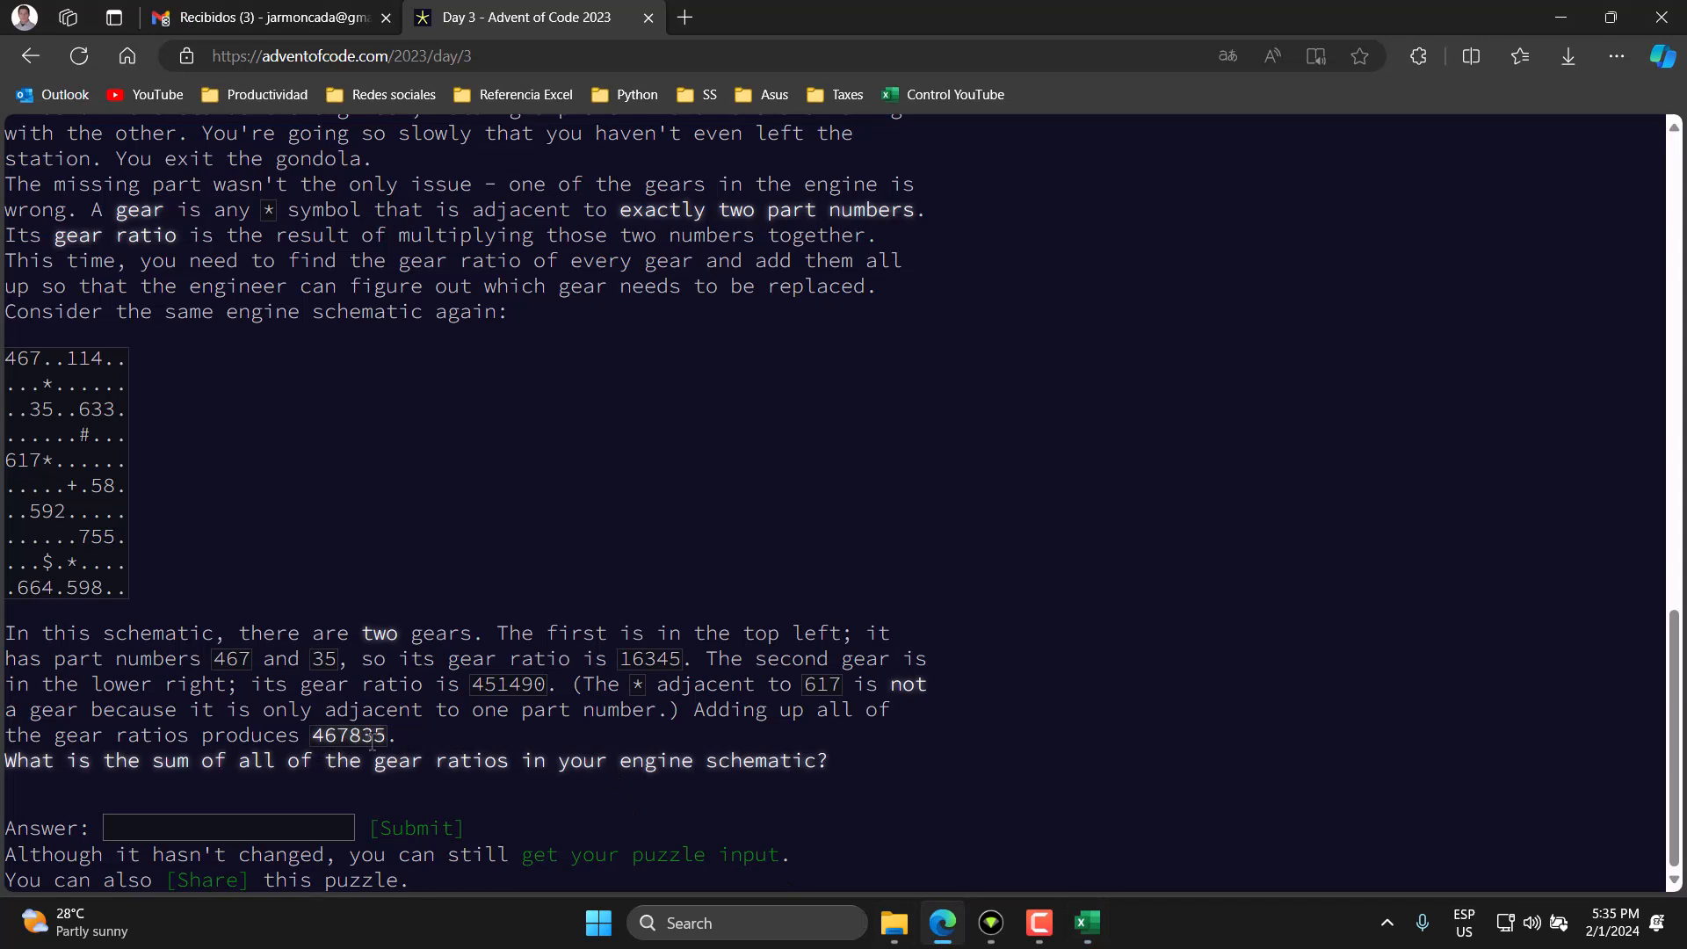
left_click_drag(387, 735, 311, 735)
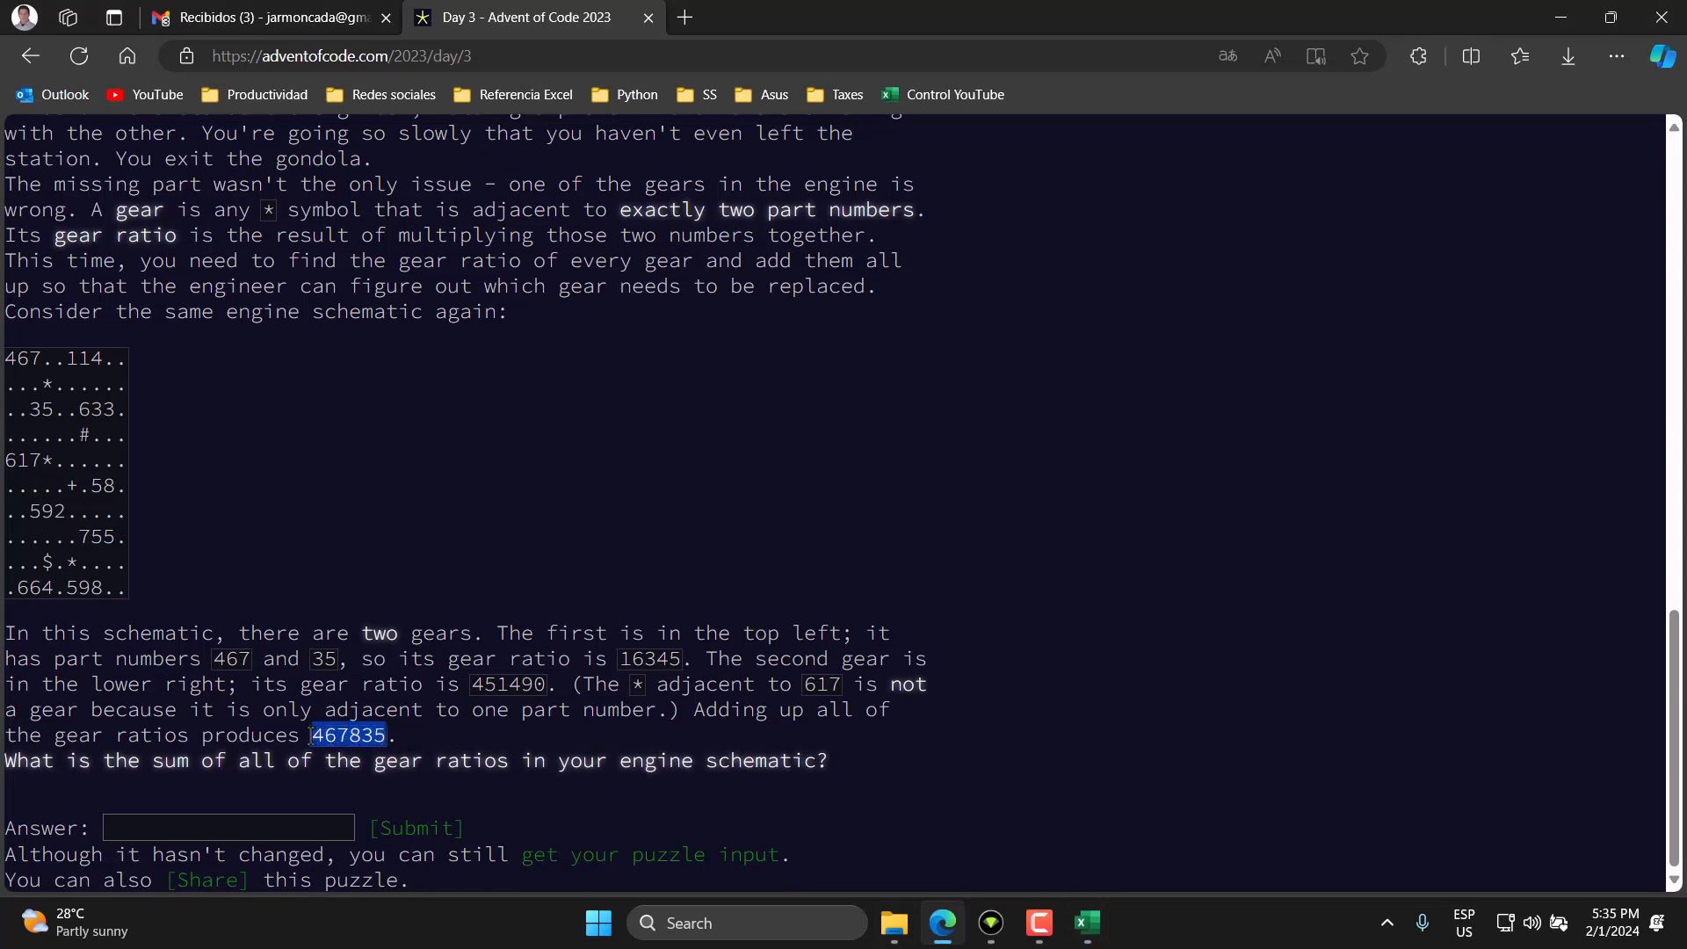
left_click(402, 736)
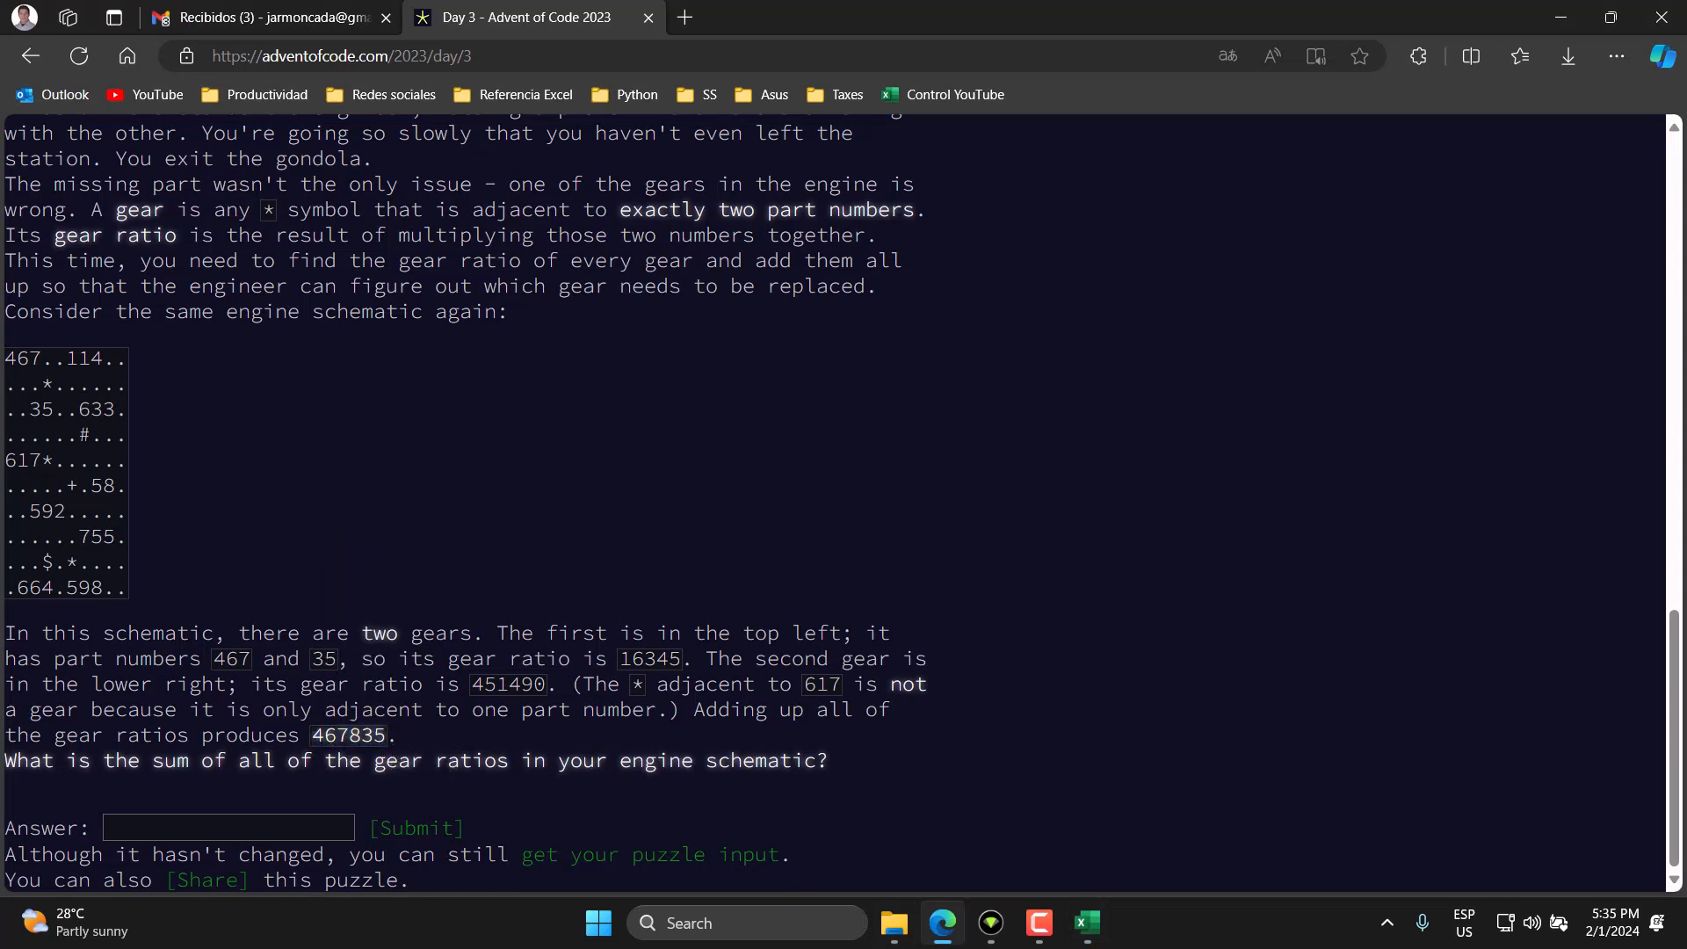
Switch back to Excel, duplicate sheet Hoja1 and rename the copy as Hoja2.
left_click(1086, 922)
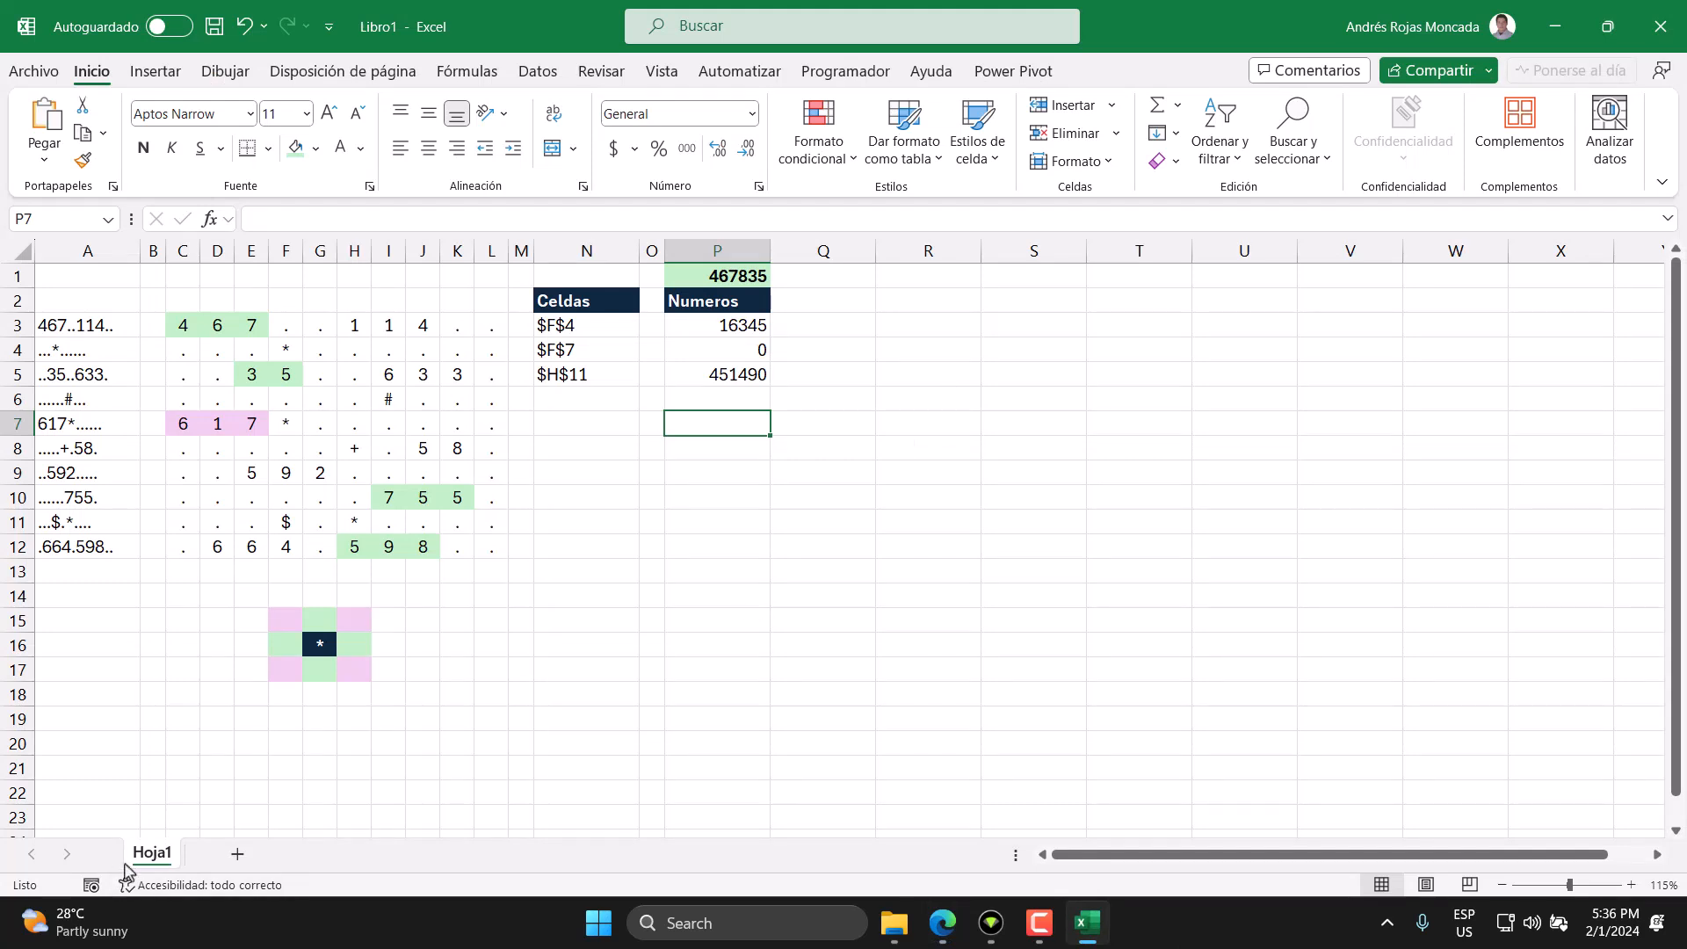
left_click_drag(152, 864, 224, 857)
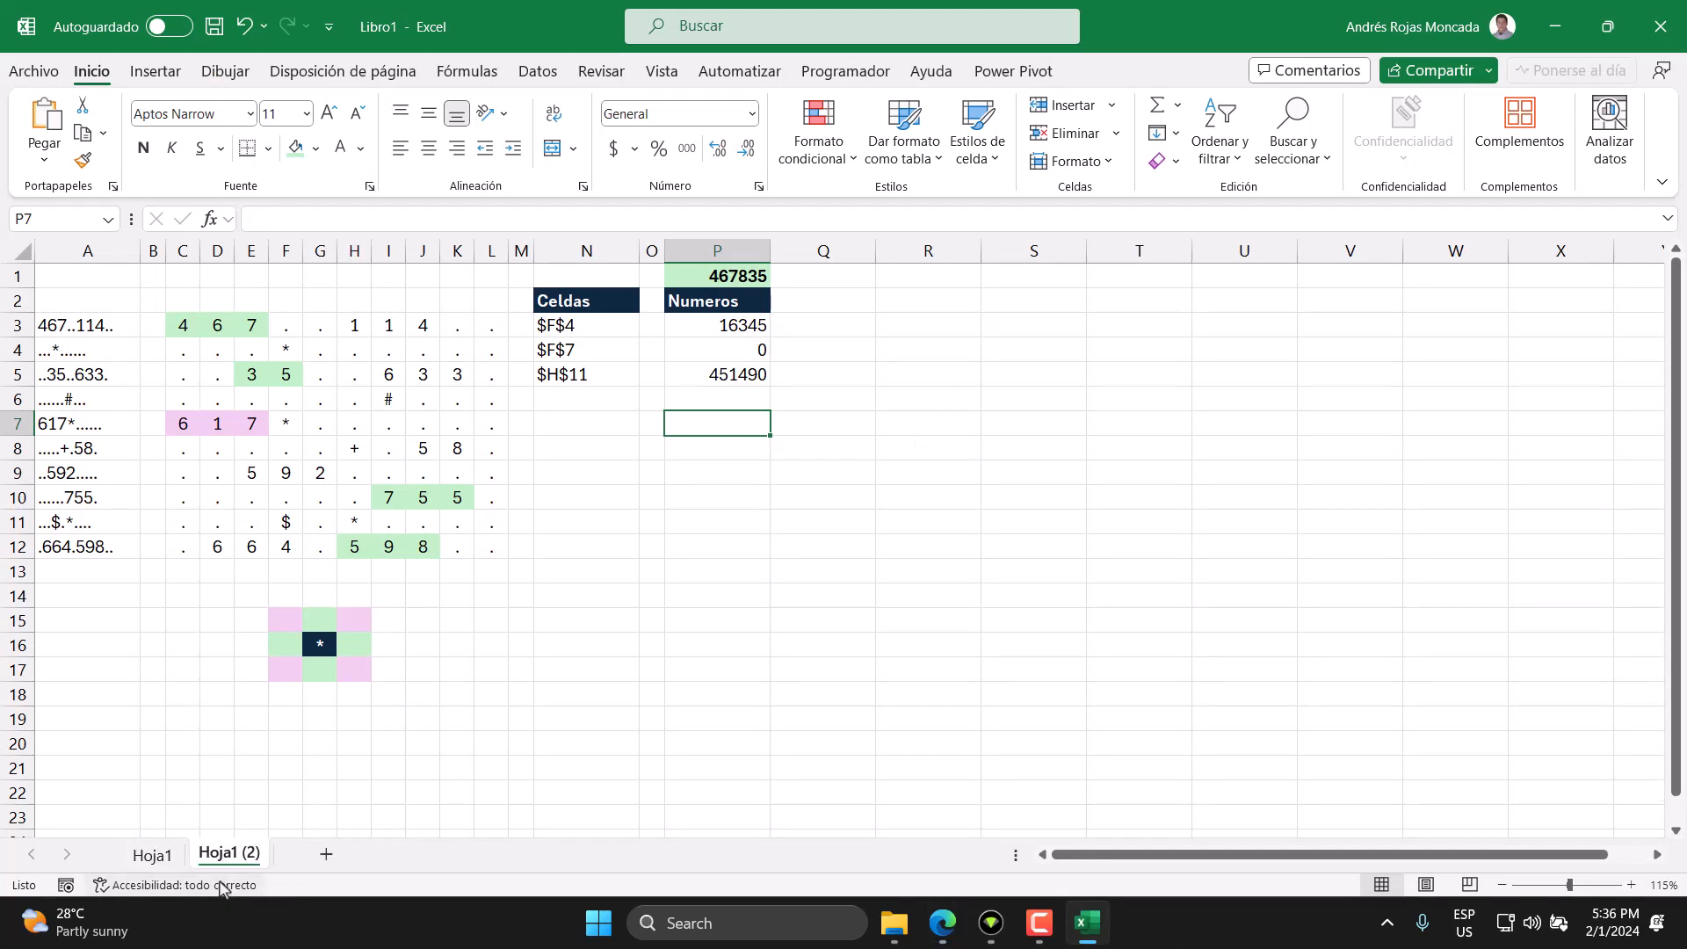
double_click(229, 853)
type("Hoja2")
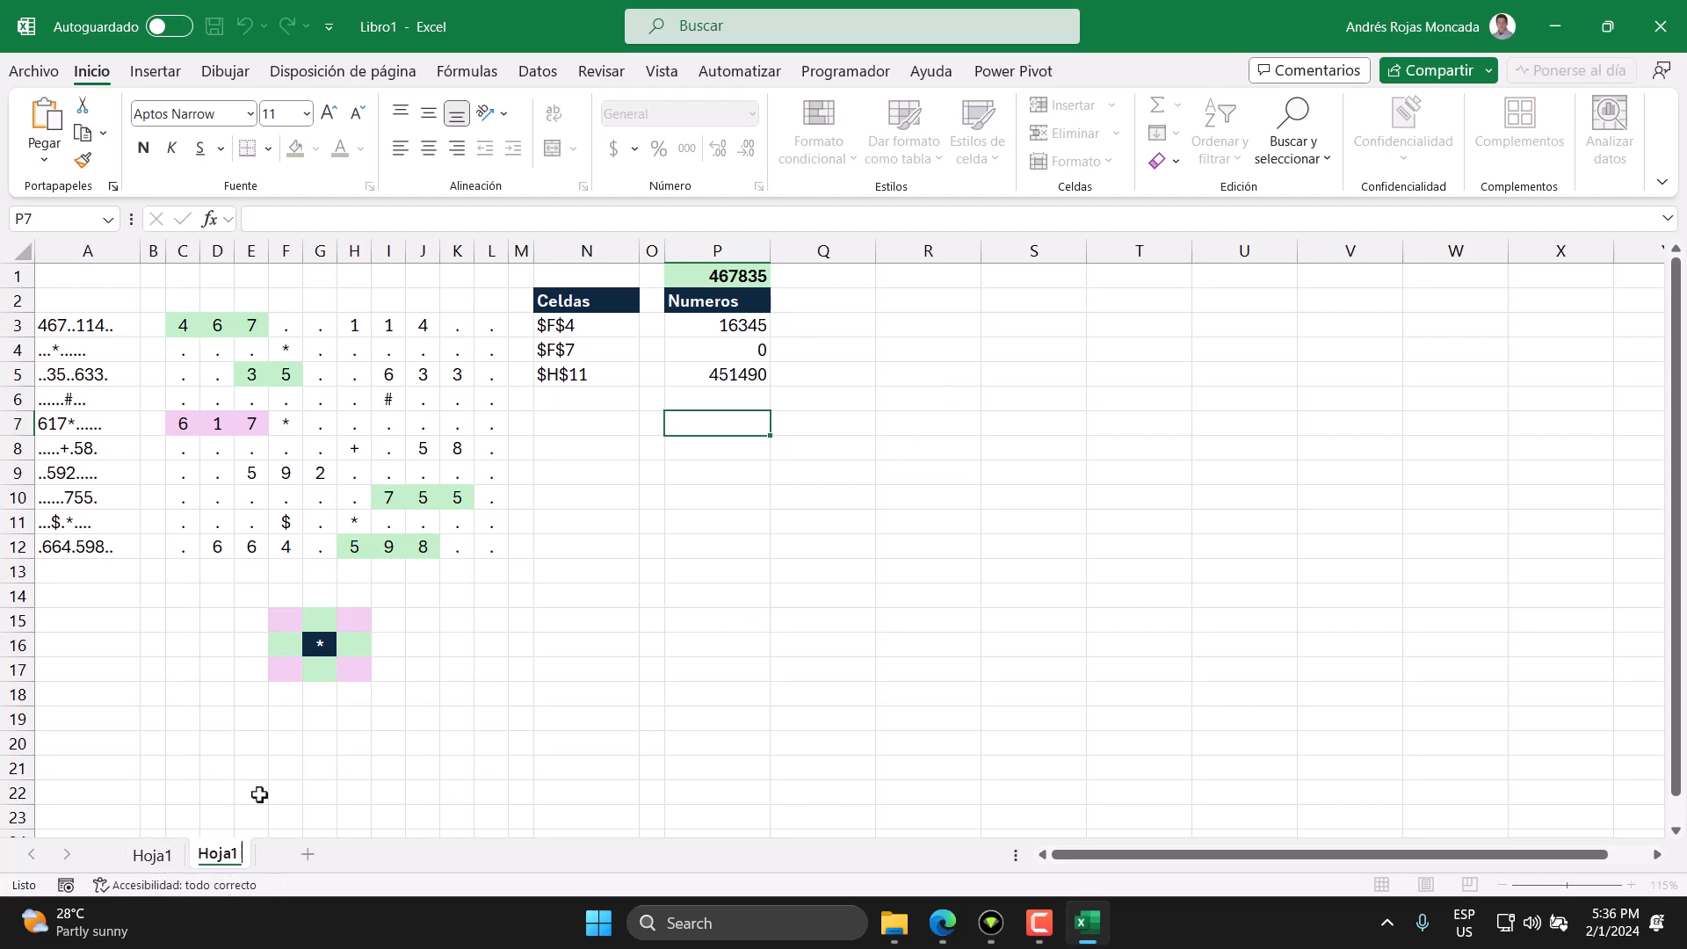
key("Return")
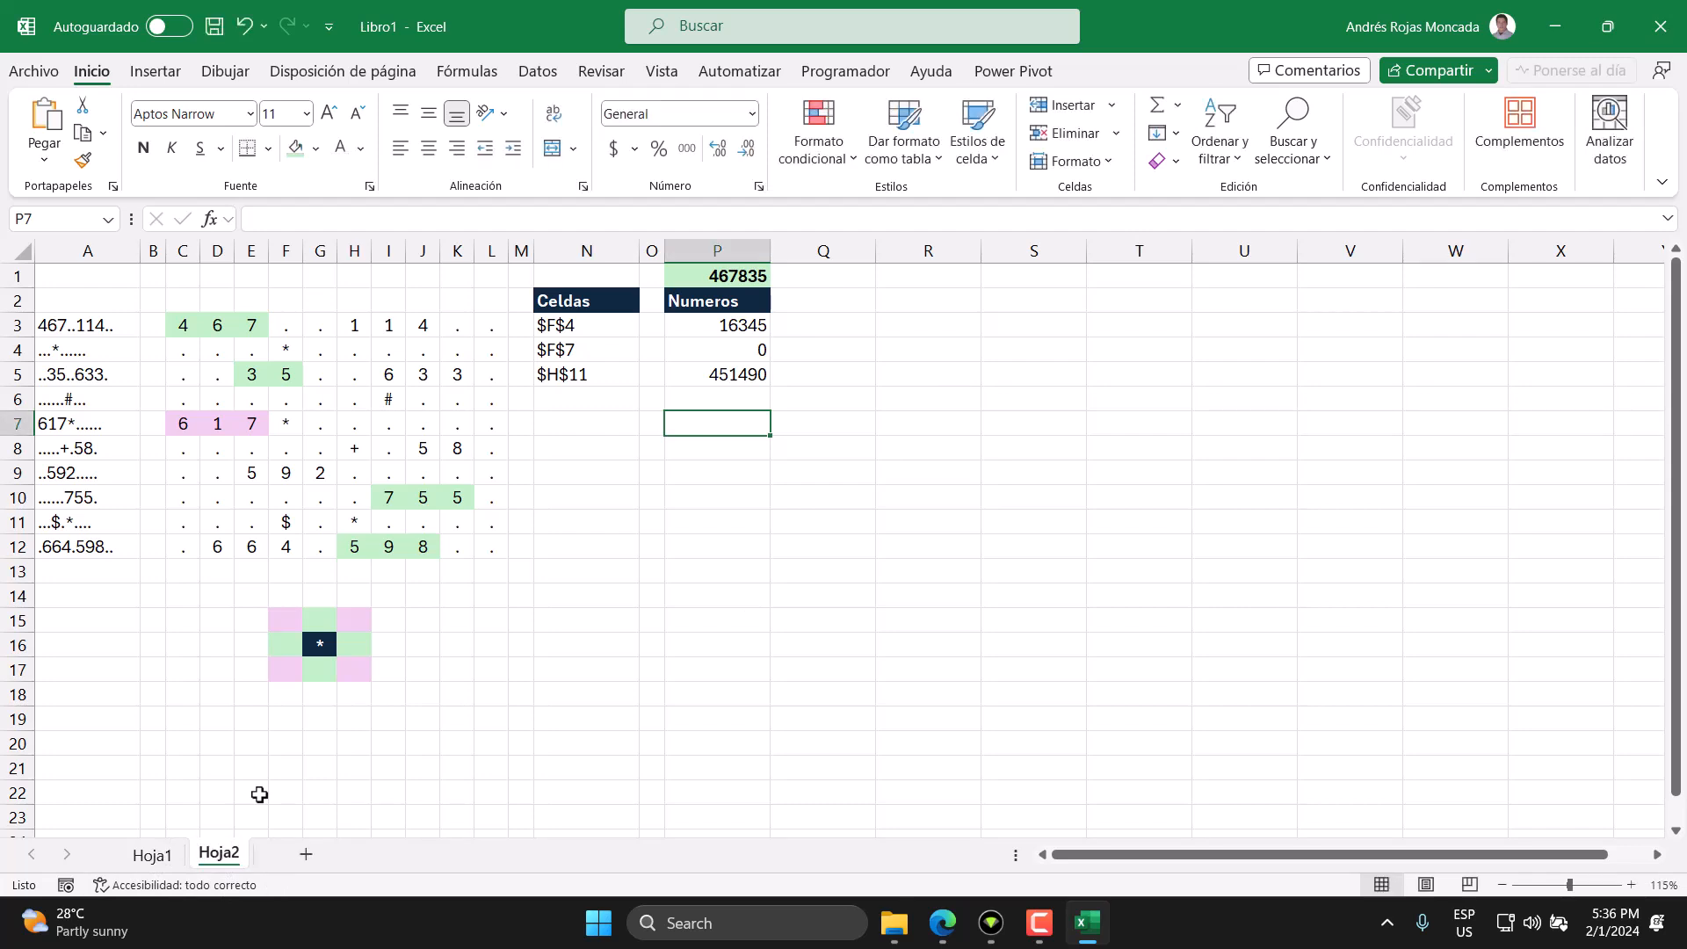
Clear all contents and formats from B1:Q20 on Hoja2, keeping only the schematic rows in column A.
left_click_drag(152, 271, 851, 732)
left_click(1173, 161)
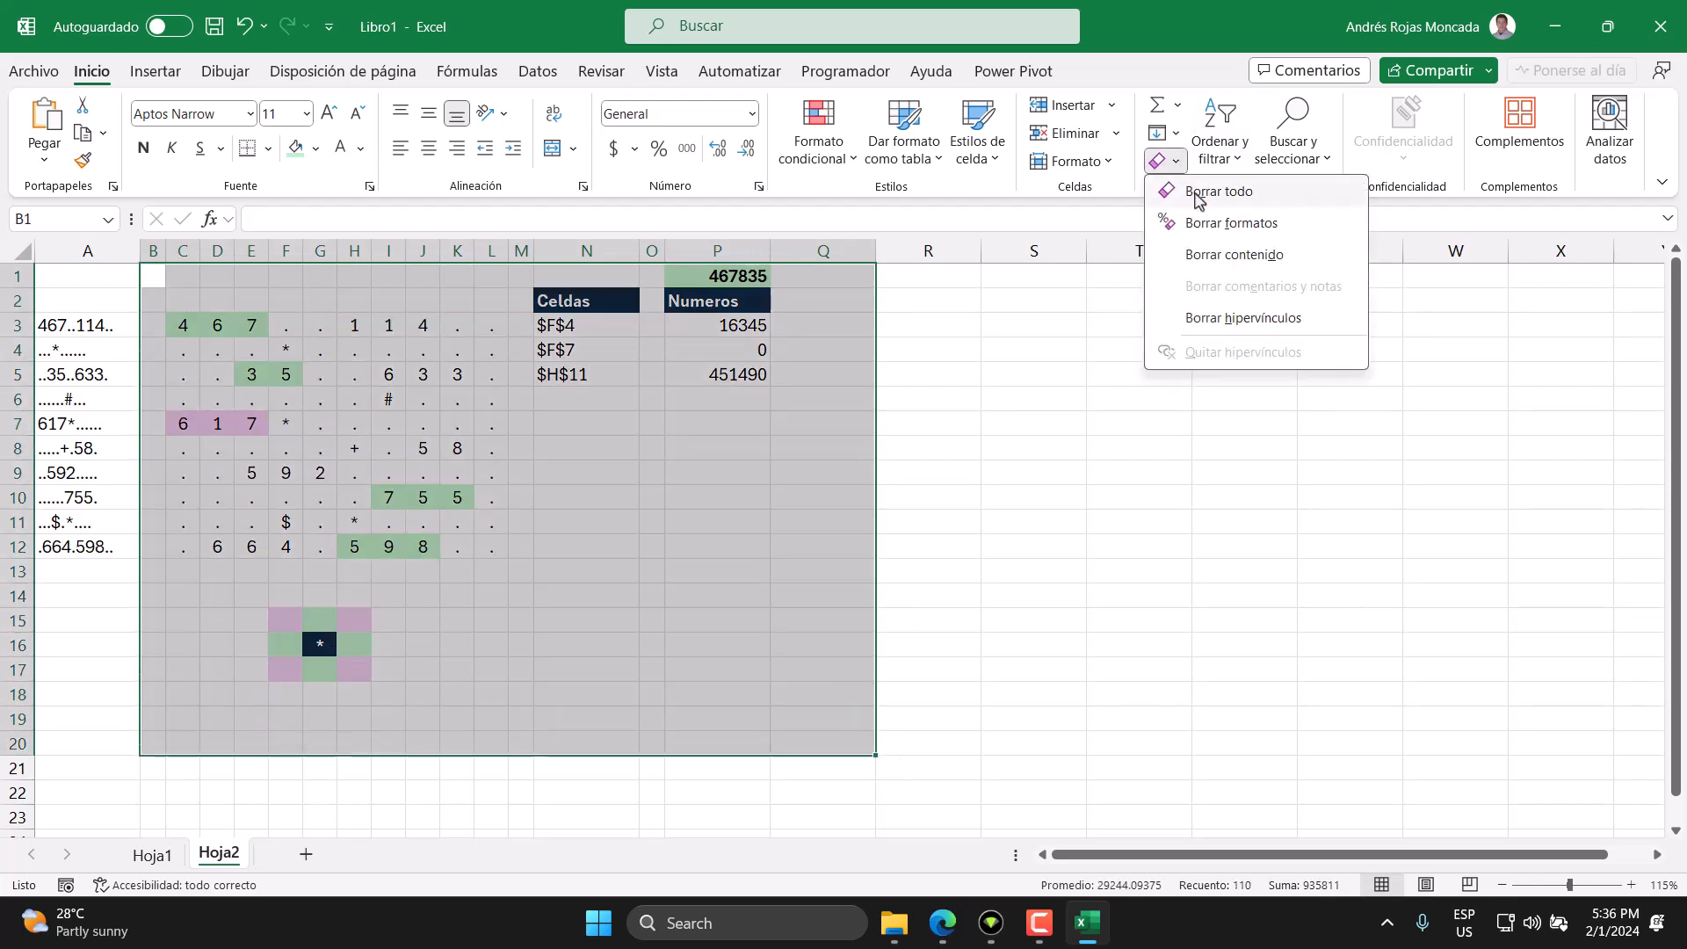
left_click(1198, 195)
left_click(175, 332)
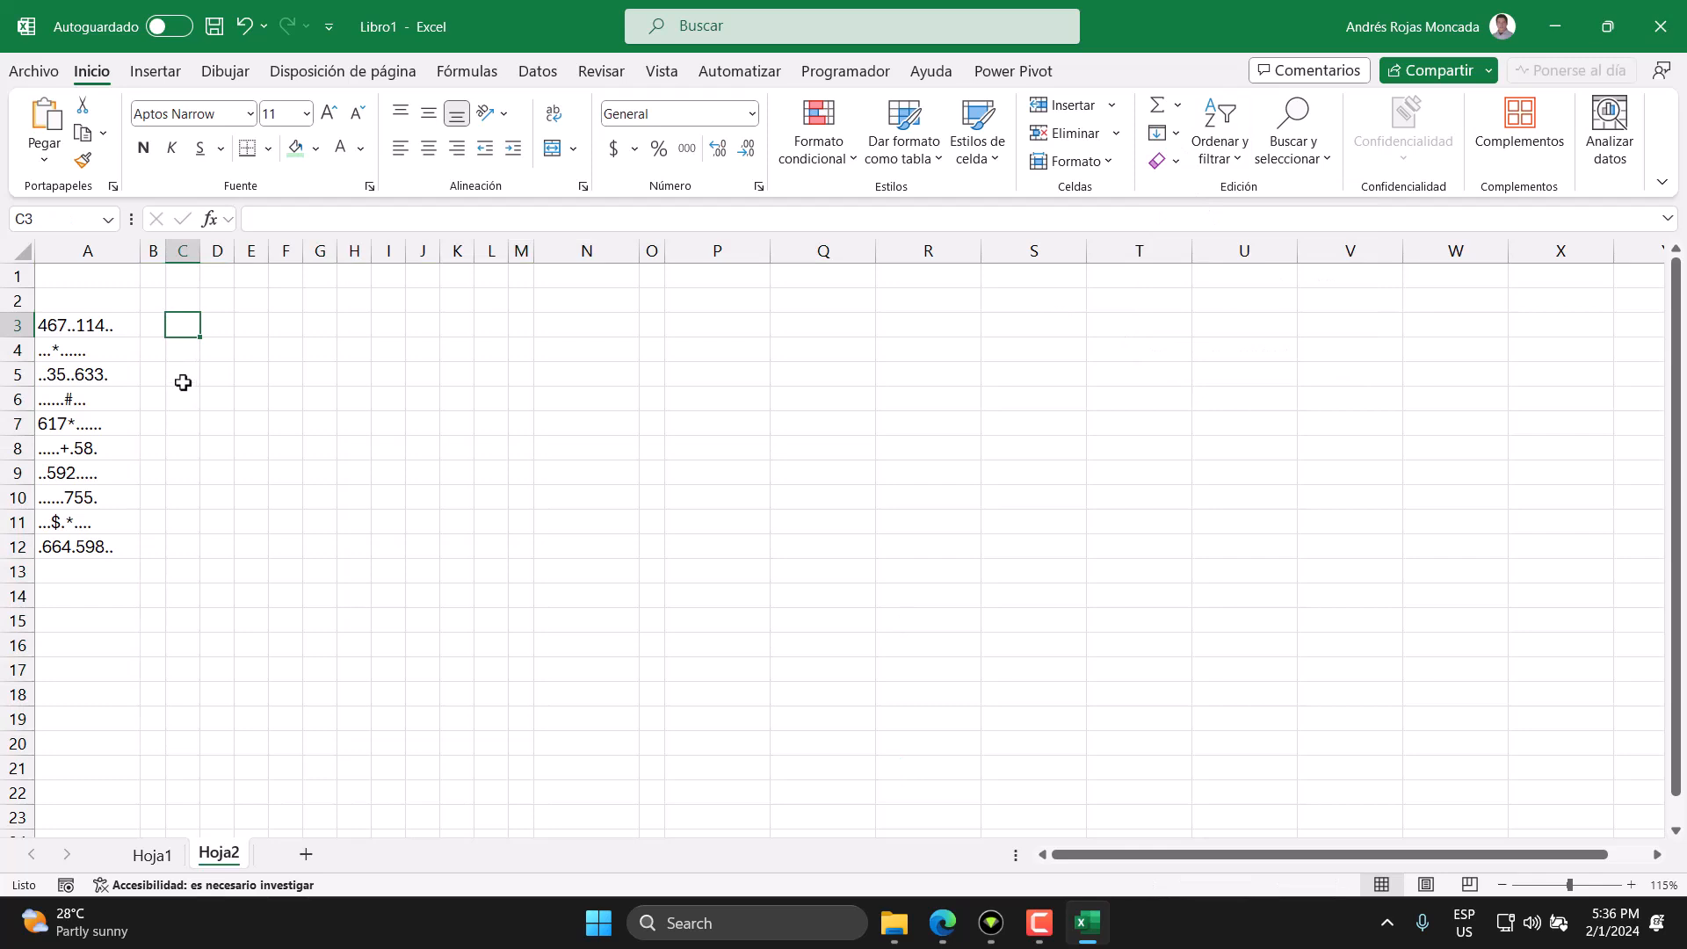
Switch to Edge, open the Day 3 puzzle input and copy all of its text.
left_click(118, 326)
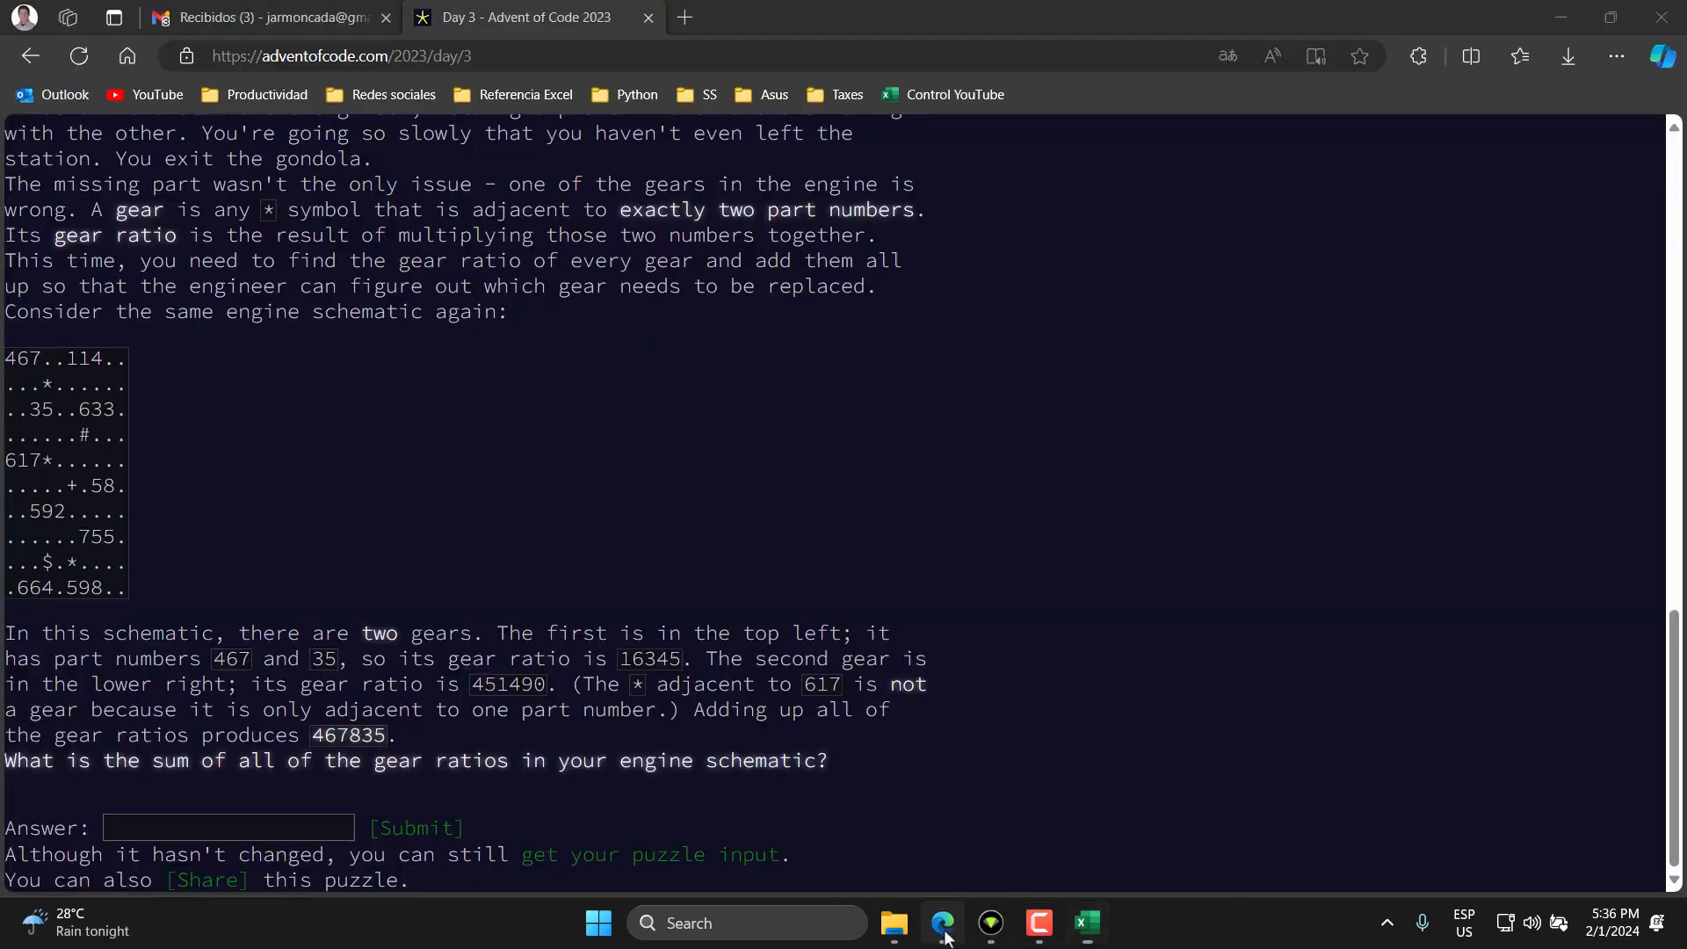
left_click(943, 922)
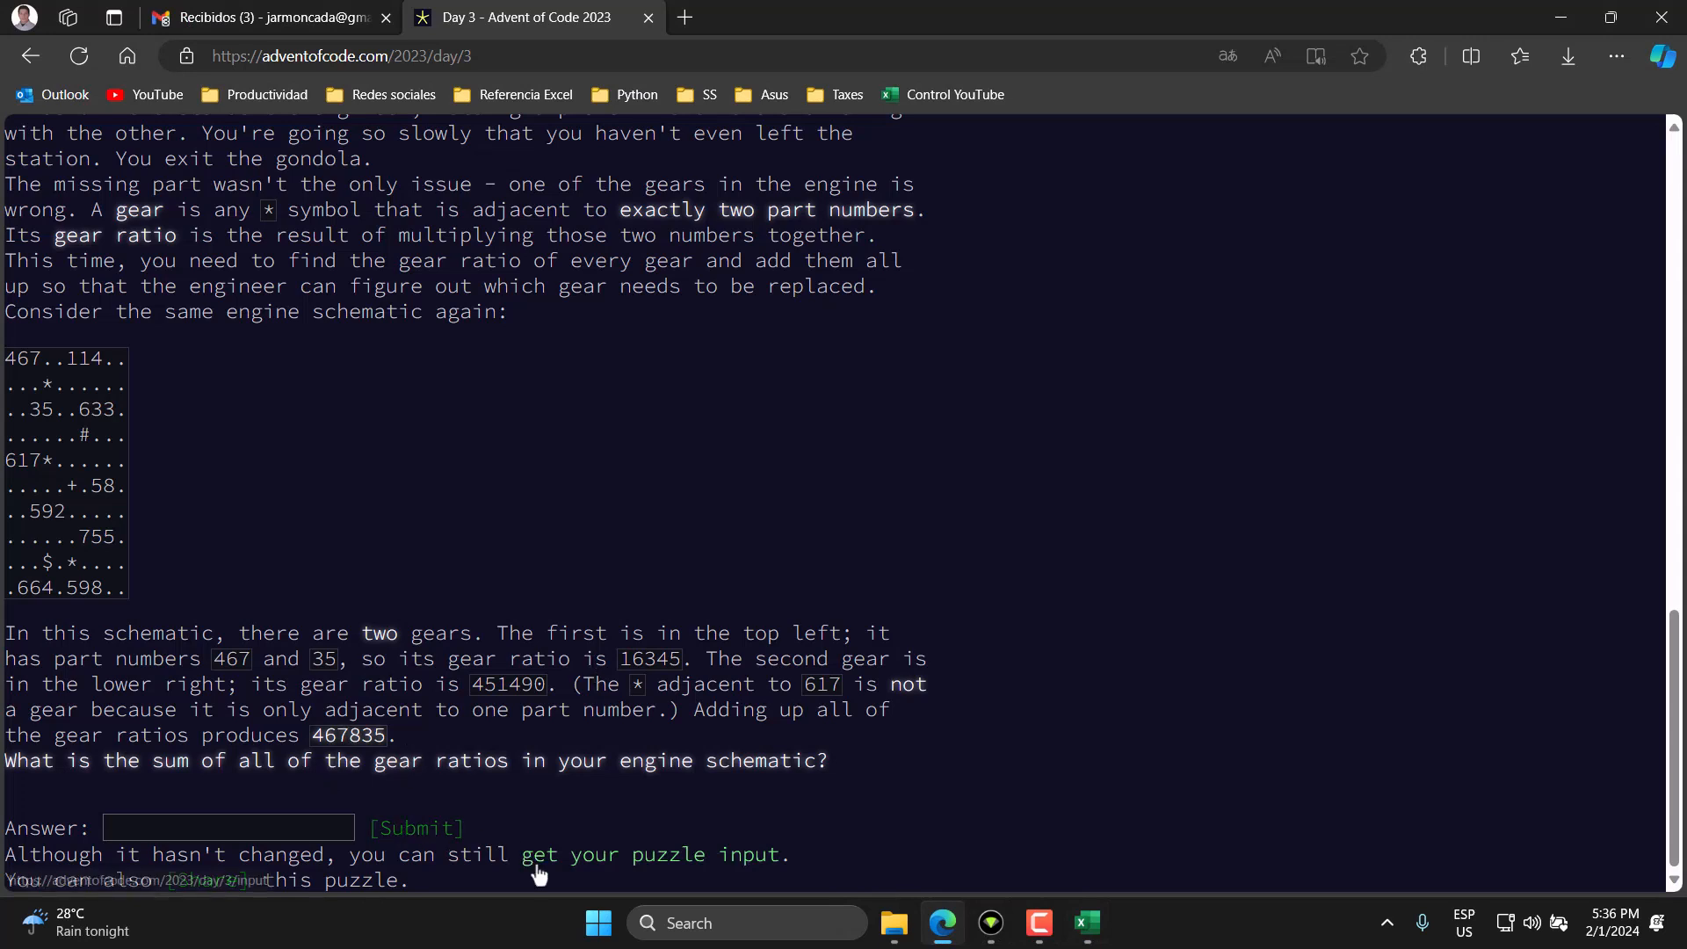
left_click(687, 868)
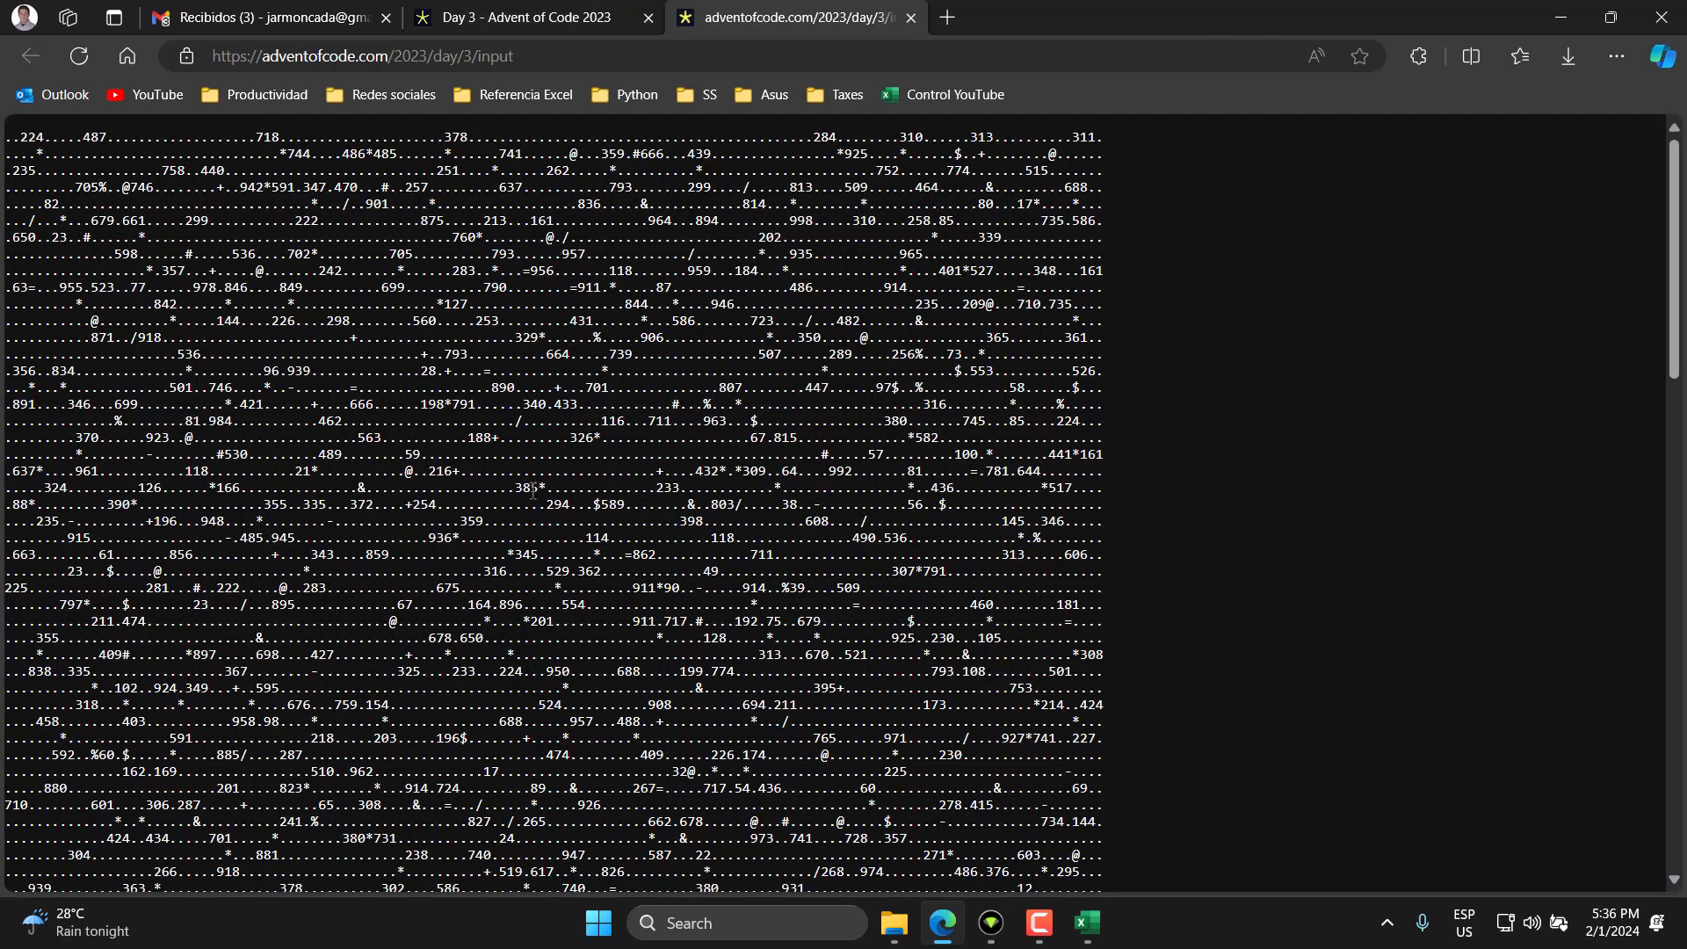
key("ctrl+a")
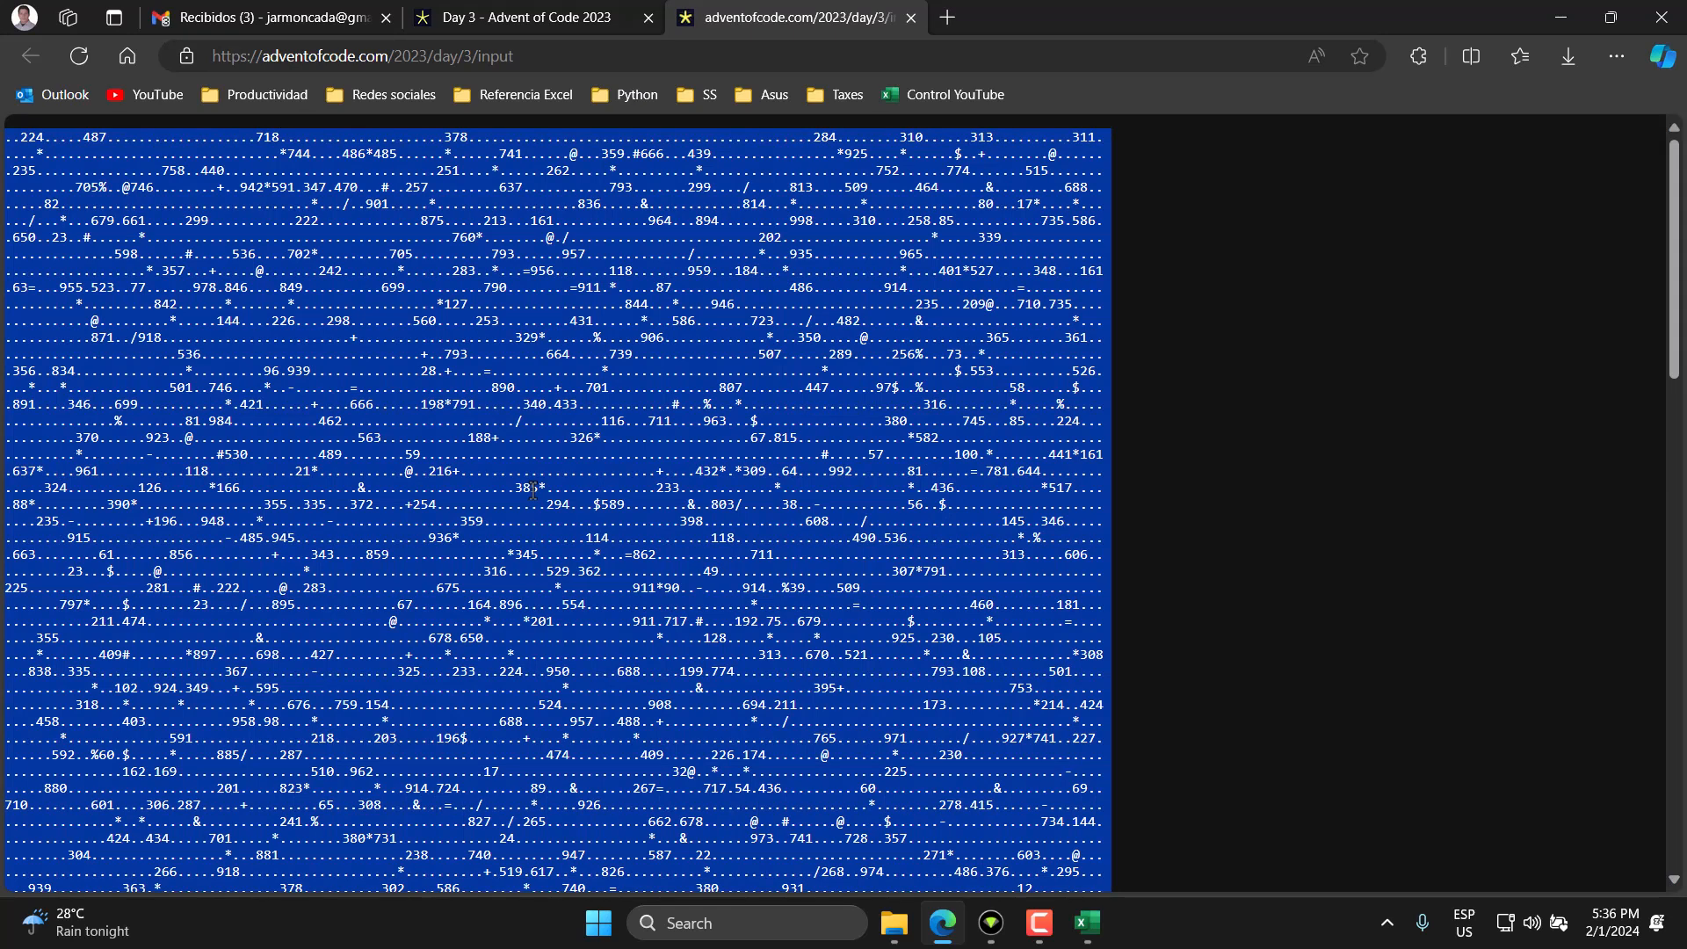
Switch back to Excel and replace the sample rows in A3:A12 of Hoja2 with the copied puzzle input, starting at A3.
left_click(1087, 922)
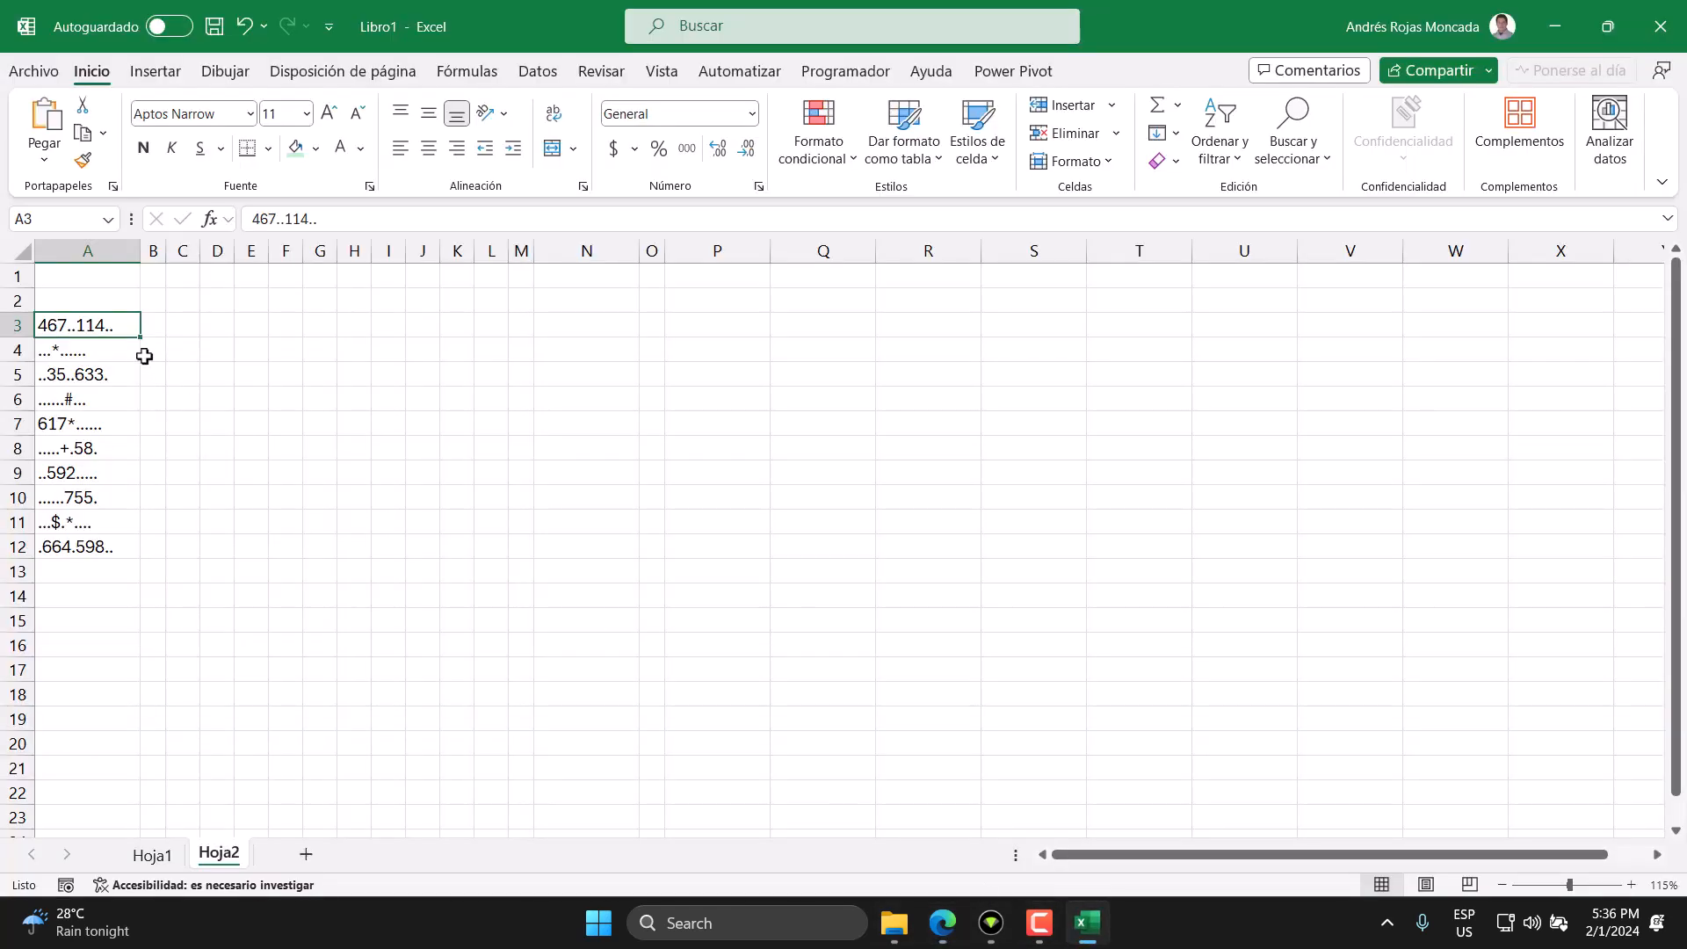
left_click_drag(124, 324, 122, 550)
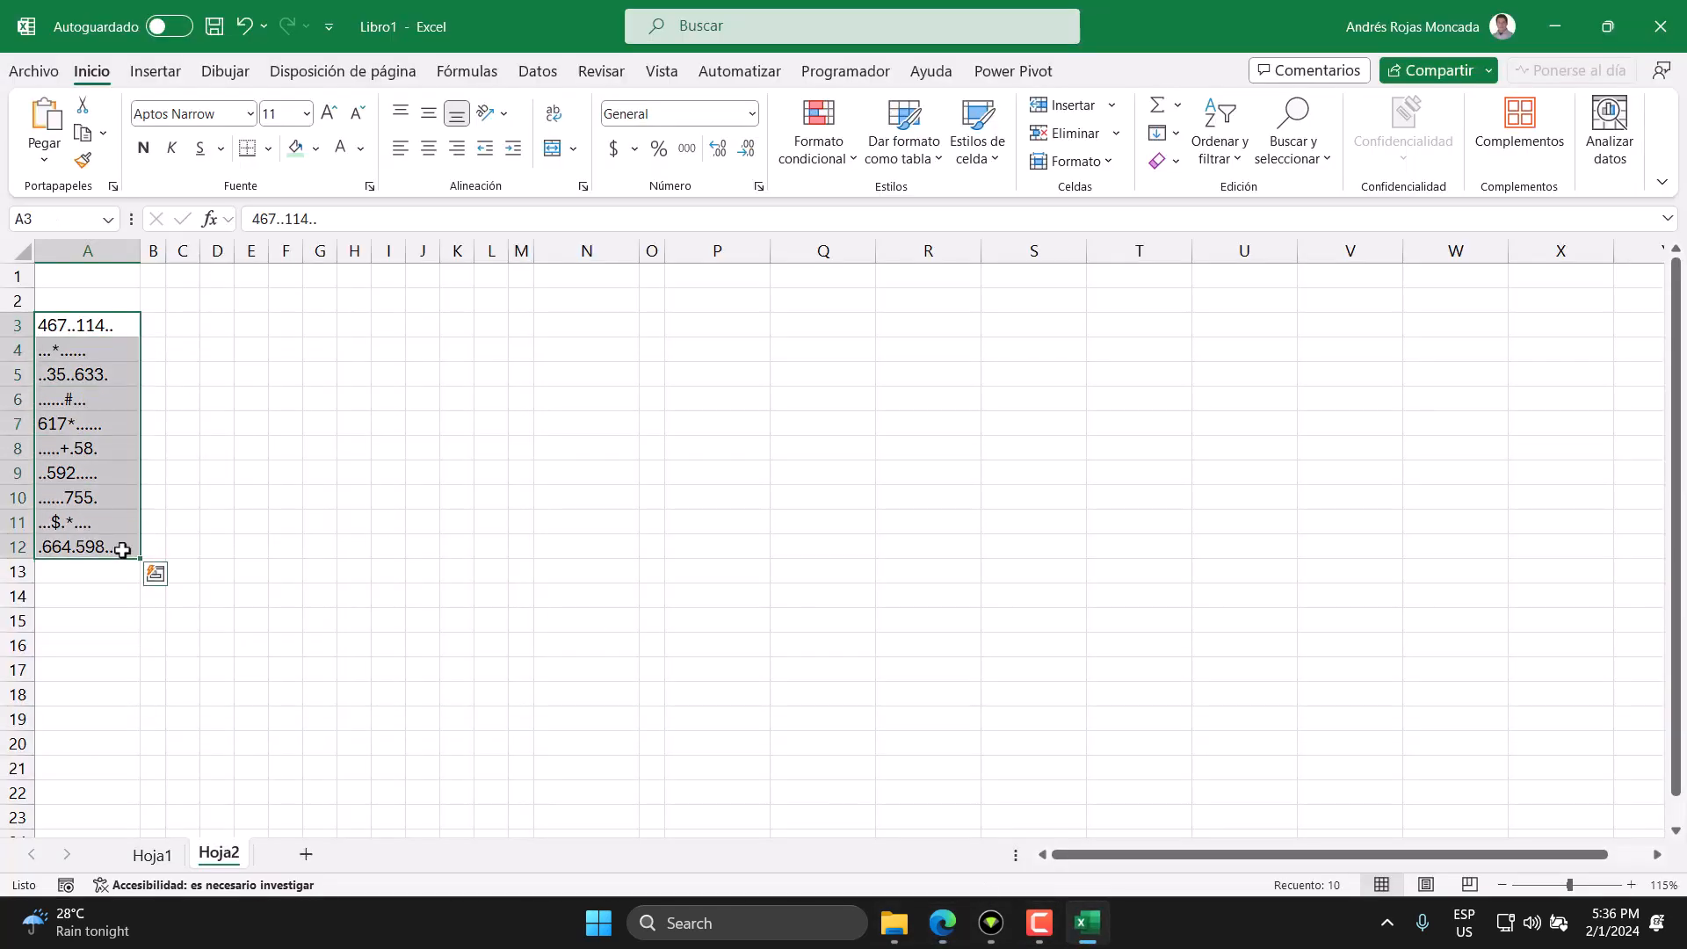
key("Delete")
left_click(97, 325)
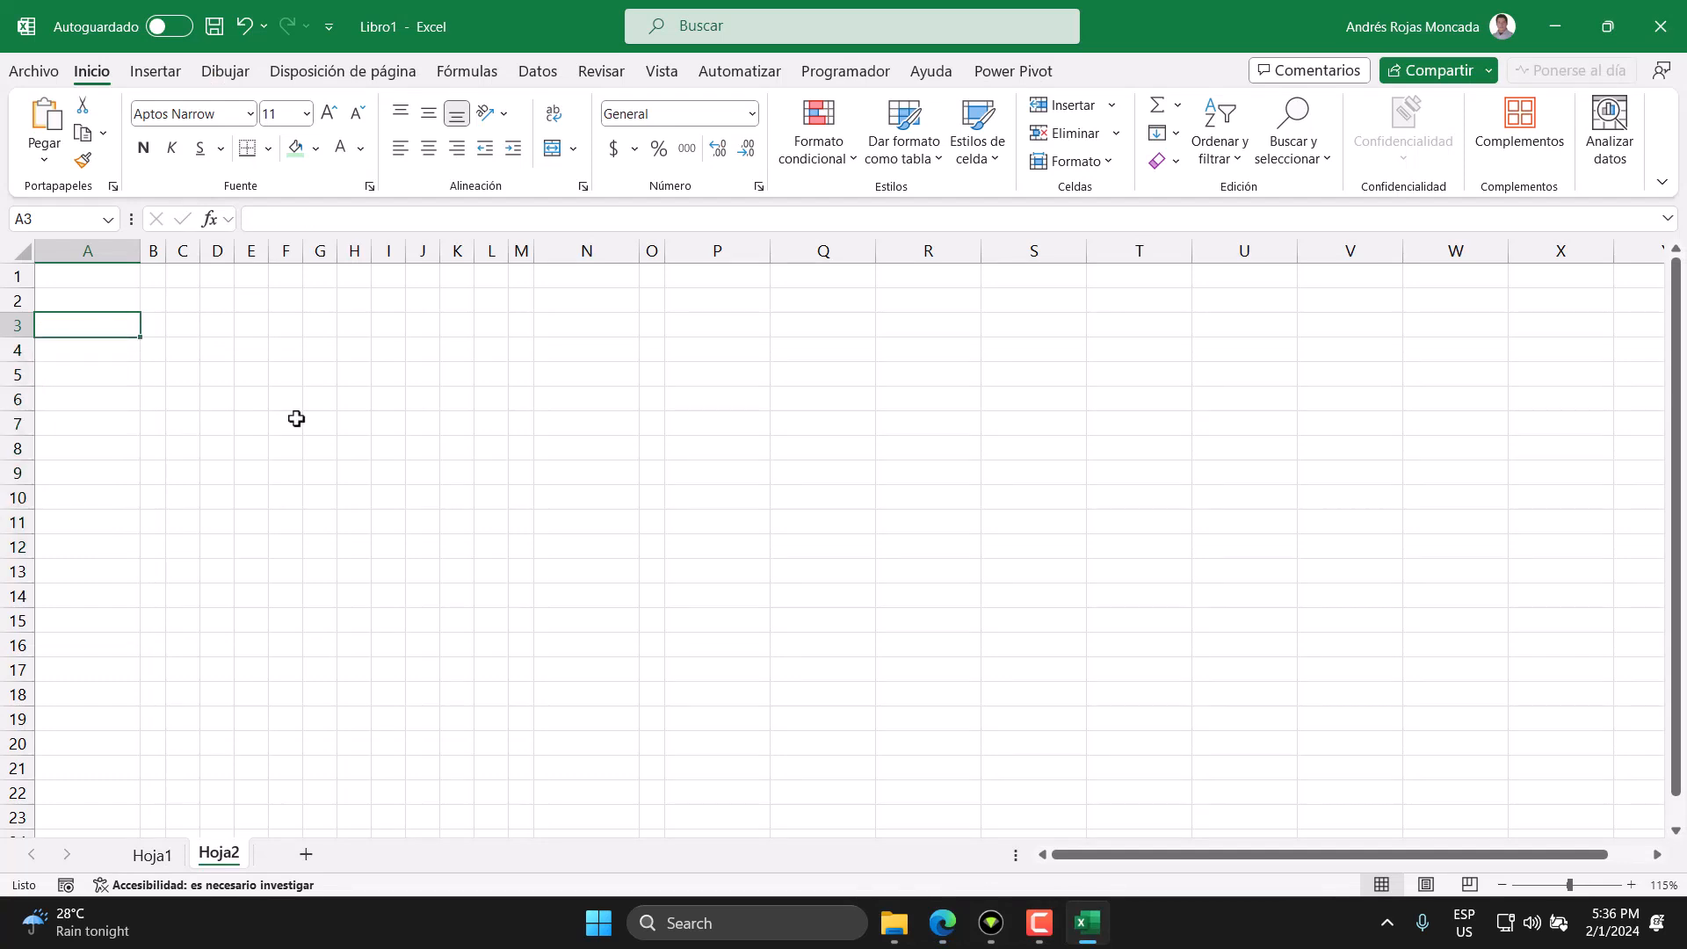
key("ctrl+v")
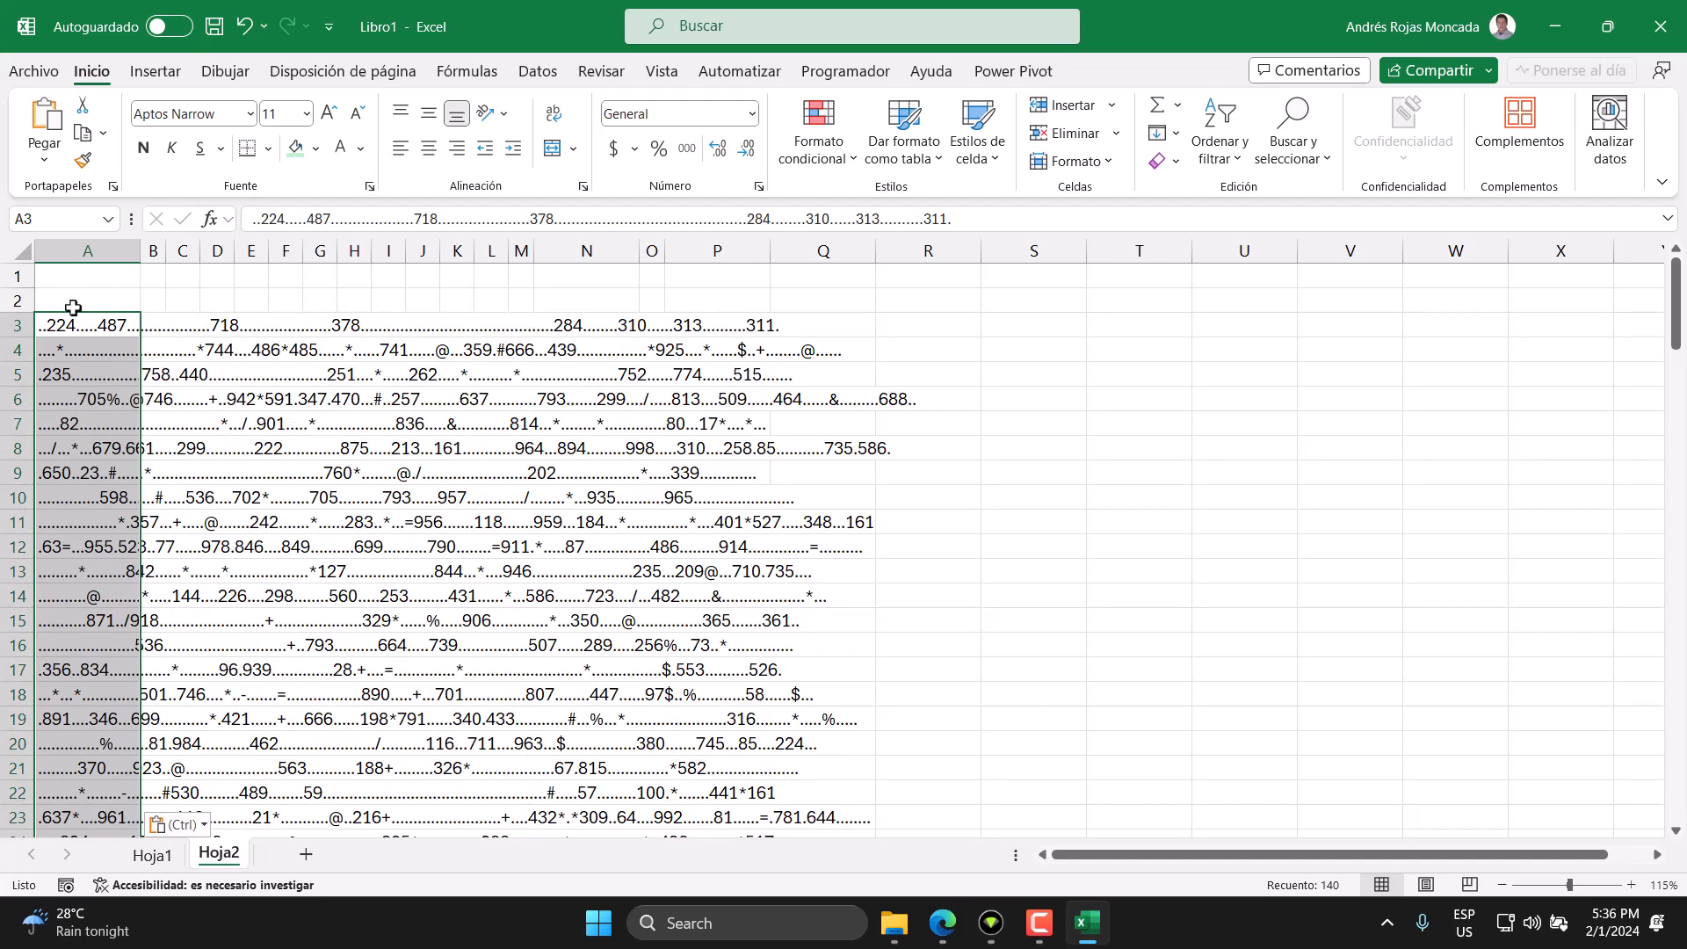
Put a blank entry in B3 to cut off the overflowing text of A3.
left_click(152, 326)
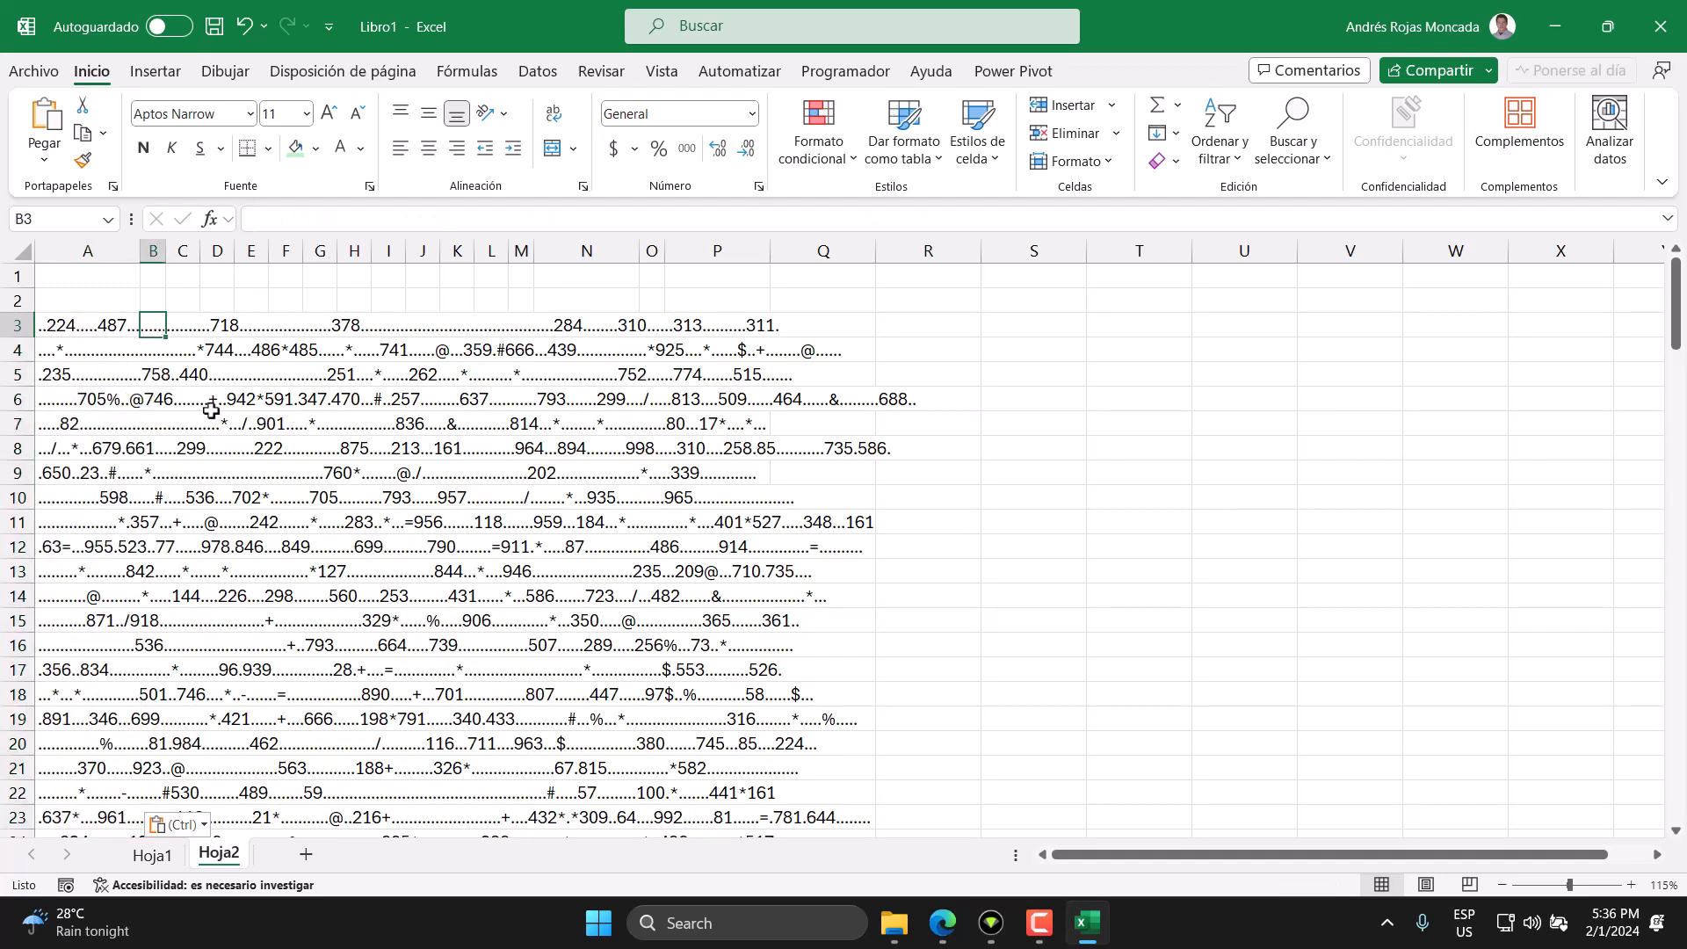
key("Return")
key("Up")
key("Right")
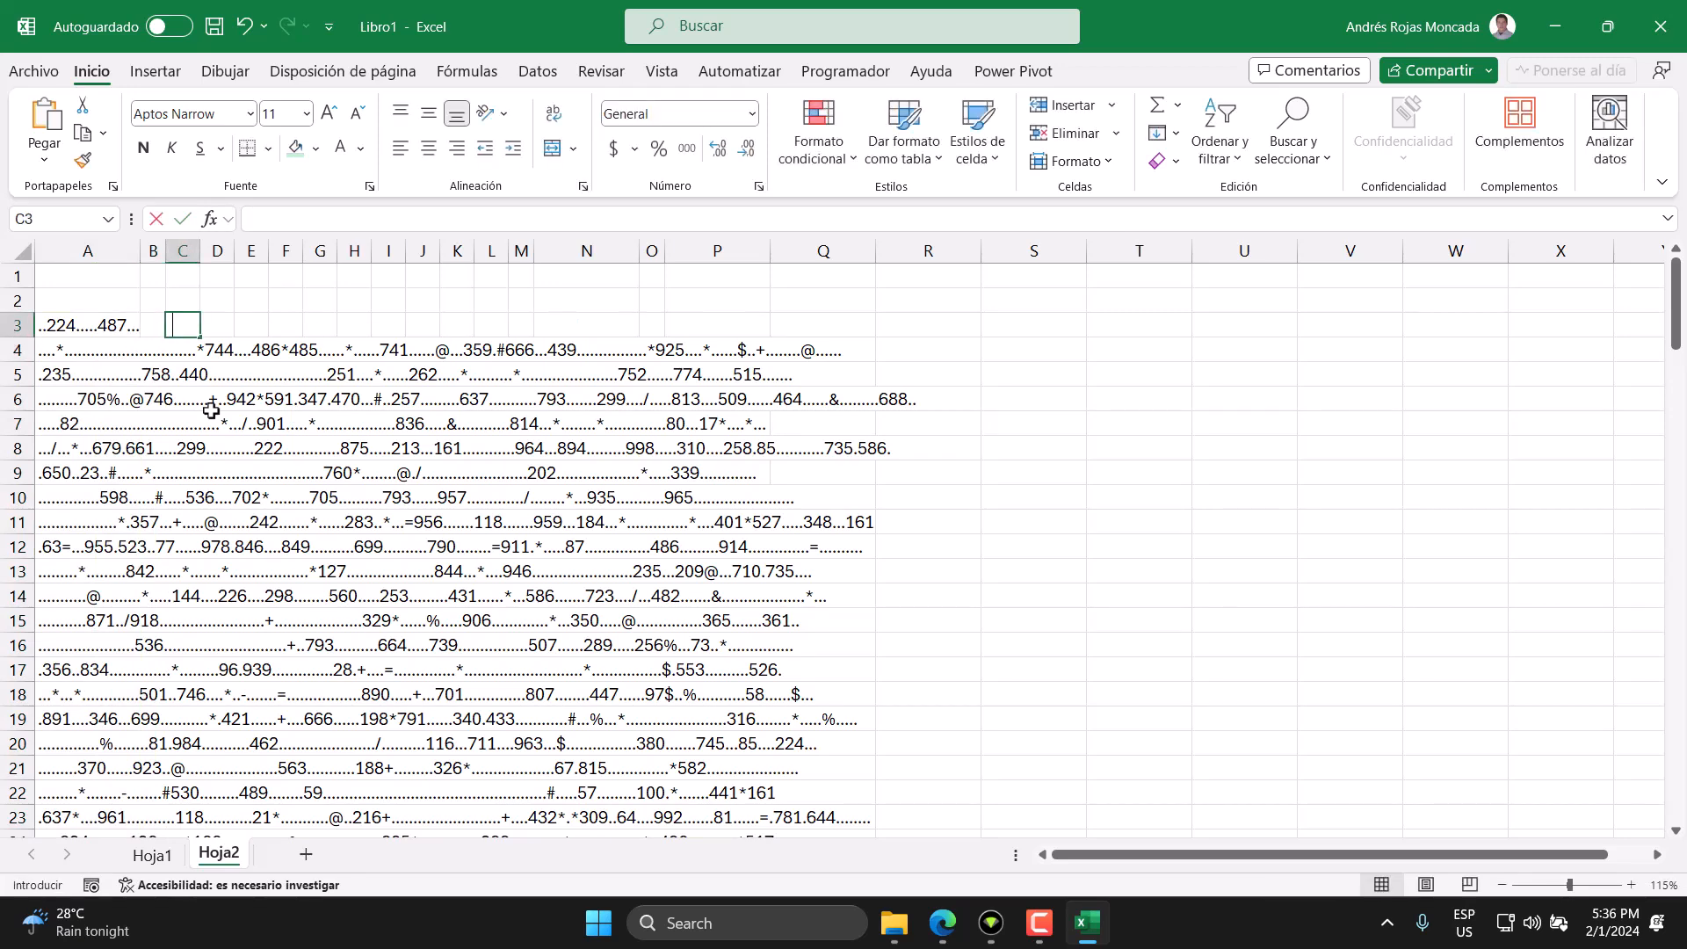
key("Return")
key("Up")
Copy the text of the character-splitting LET formula from C3 on Hoja1, leaving that cell unmodified.
left_click(155, 330)
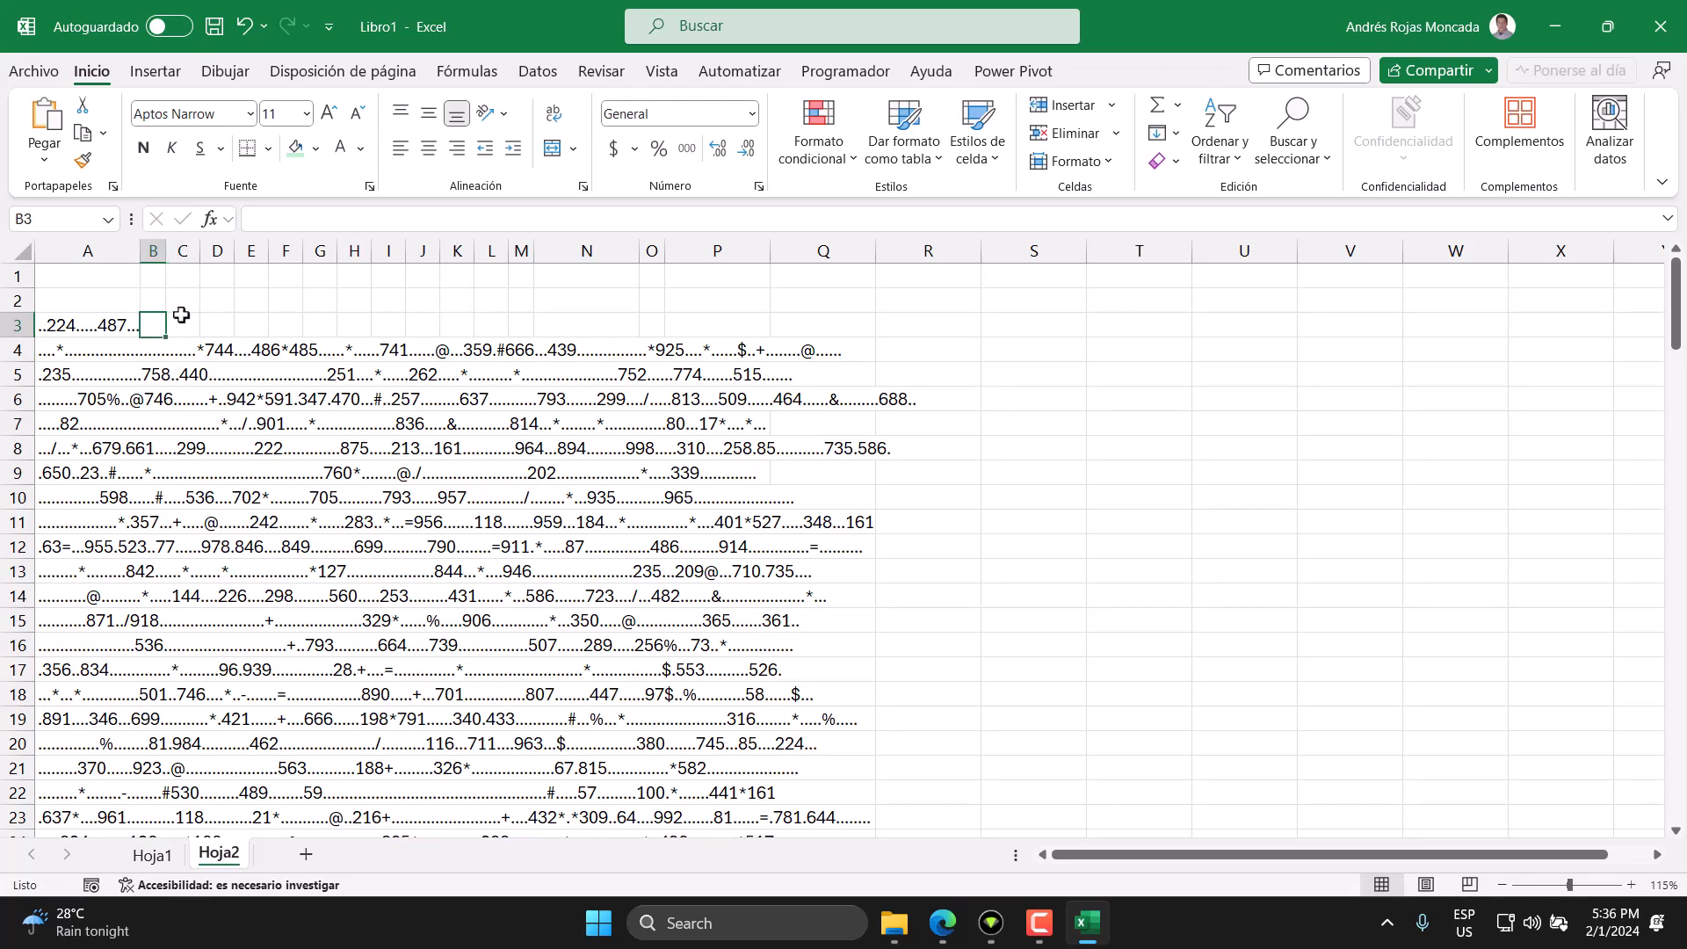
left_click(160, 859)
left_click(199, 326)
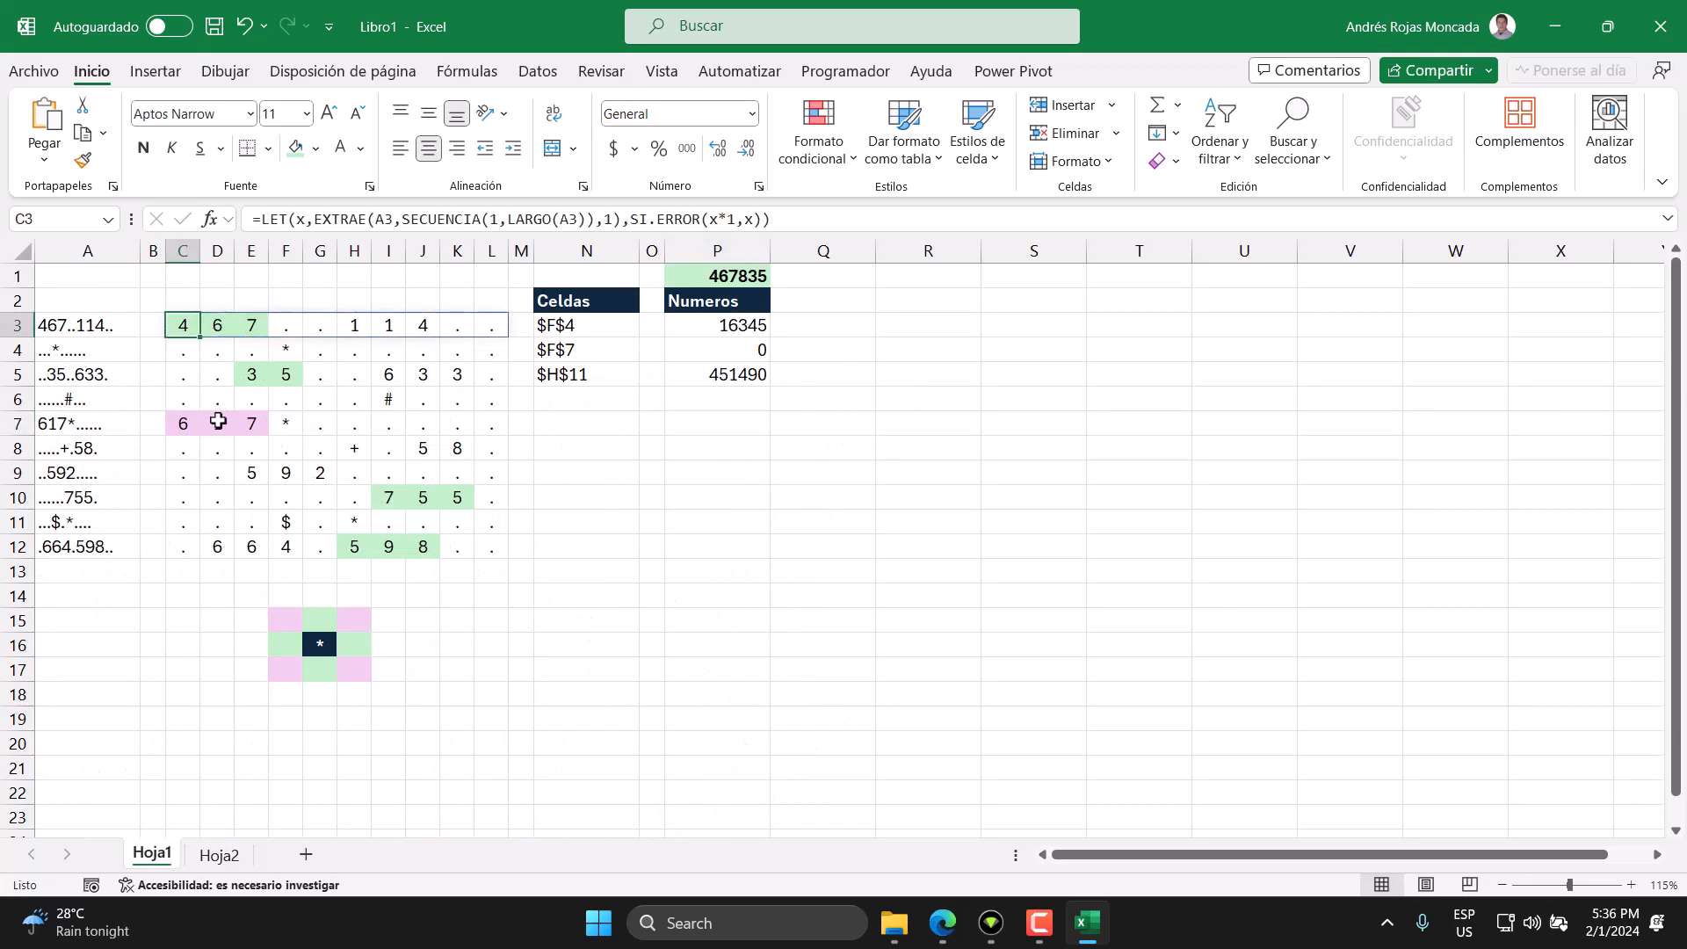
key("F2")
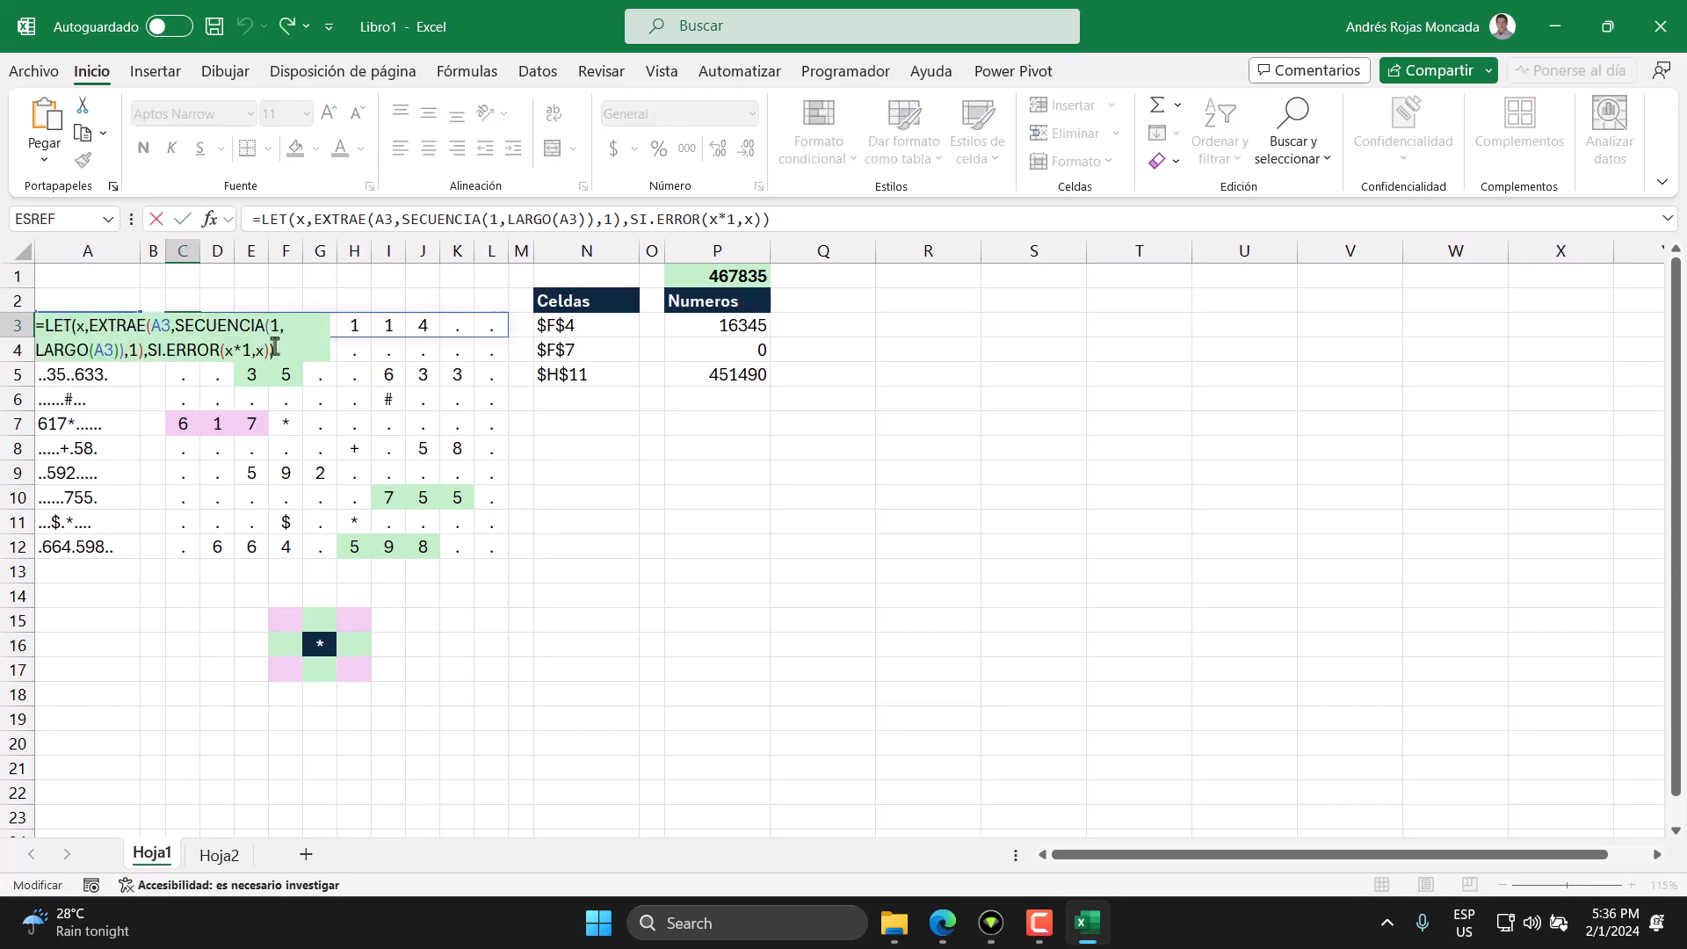
left_click_drag(281, 350, 35, 325)
key("ctrl+c")
key("Escape")
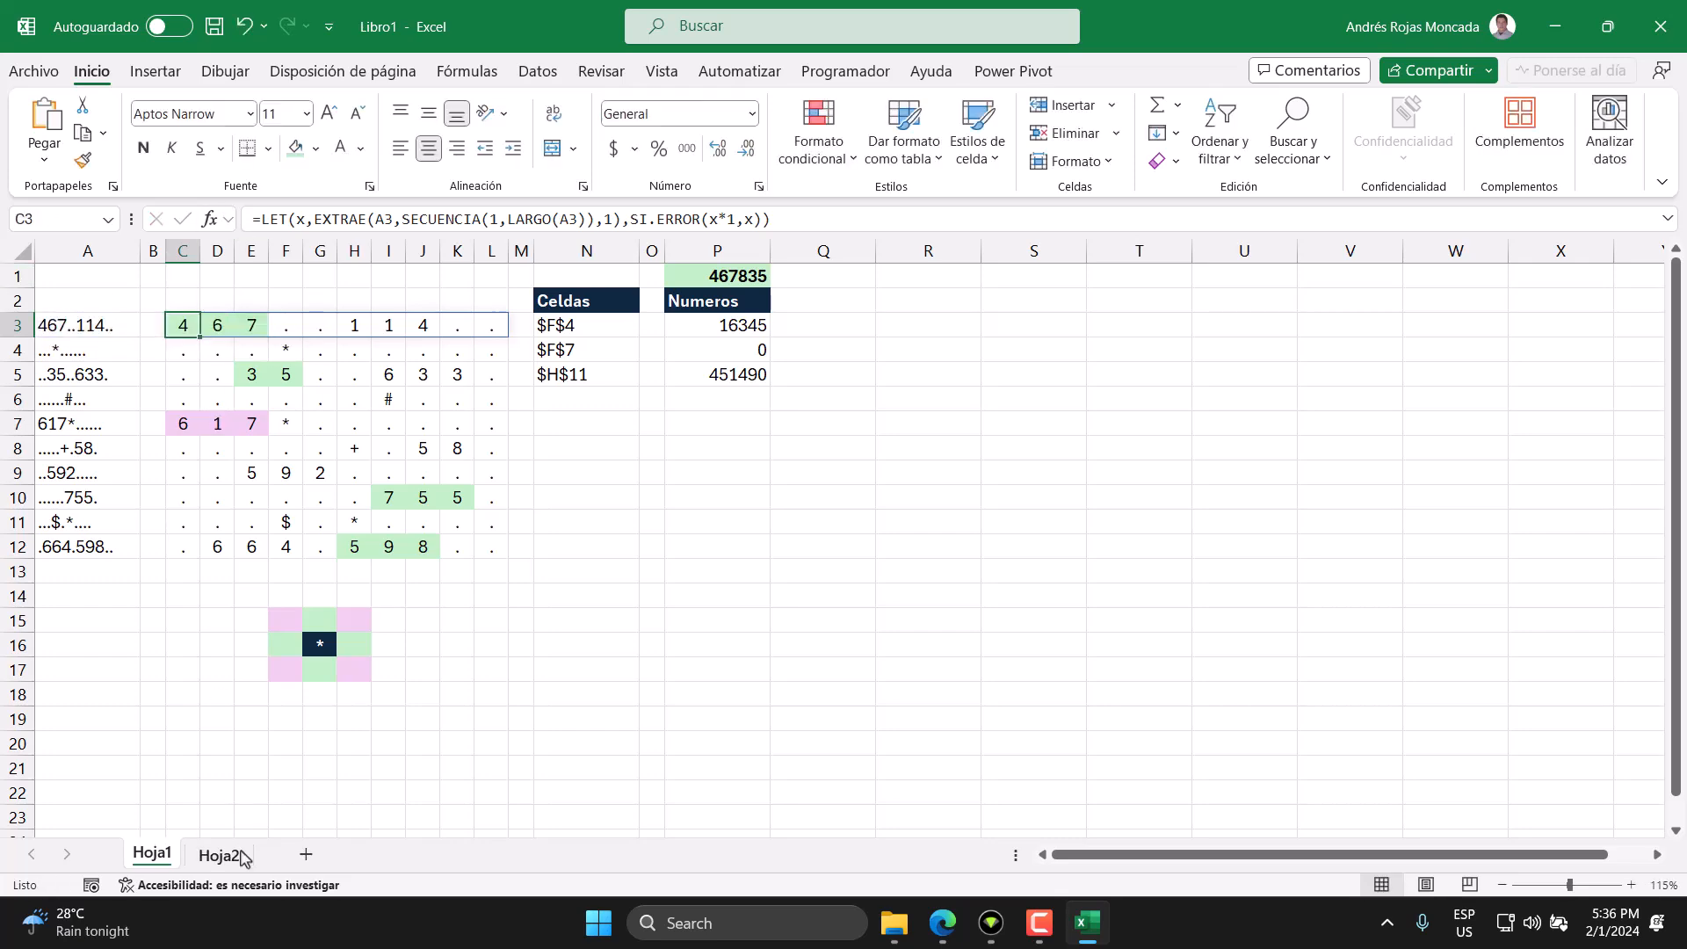
Enter the copied formula =LET(x,EXTRAE(A3,SECUENCIA(1,LARGO(A3)),1),SI.ERROR(x*1,x)) in B3 of Hoja2.
left_click(219, 854)
key("F2")
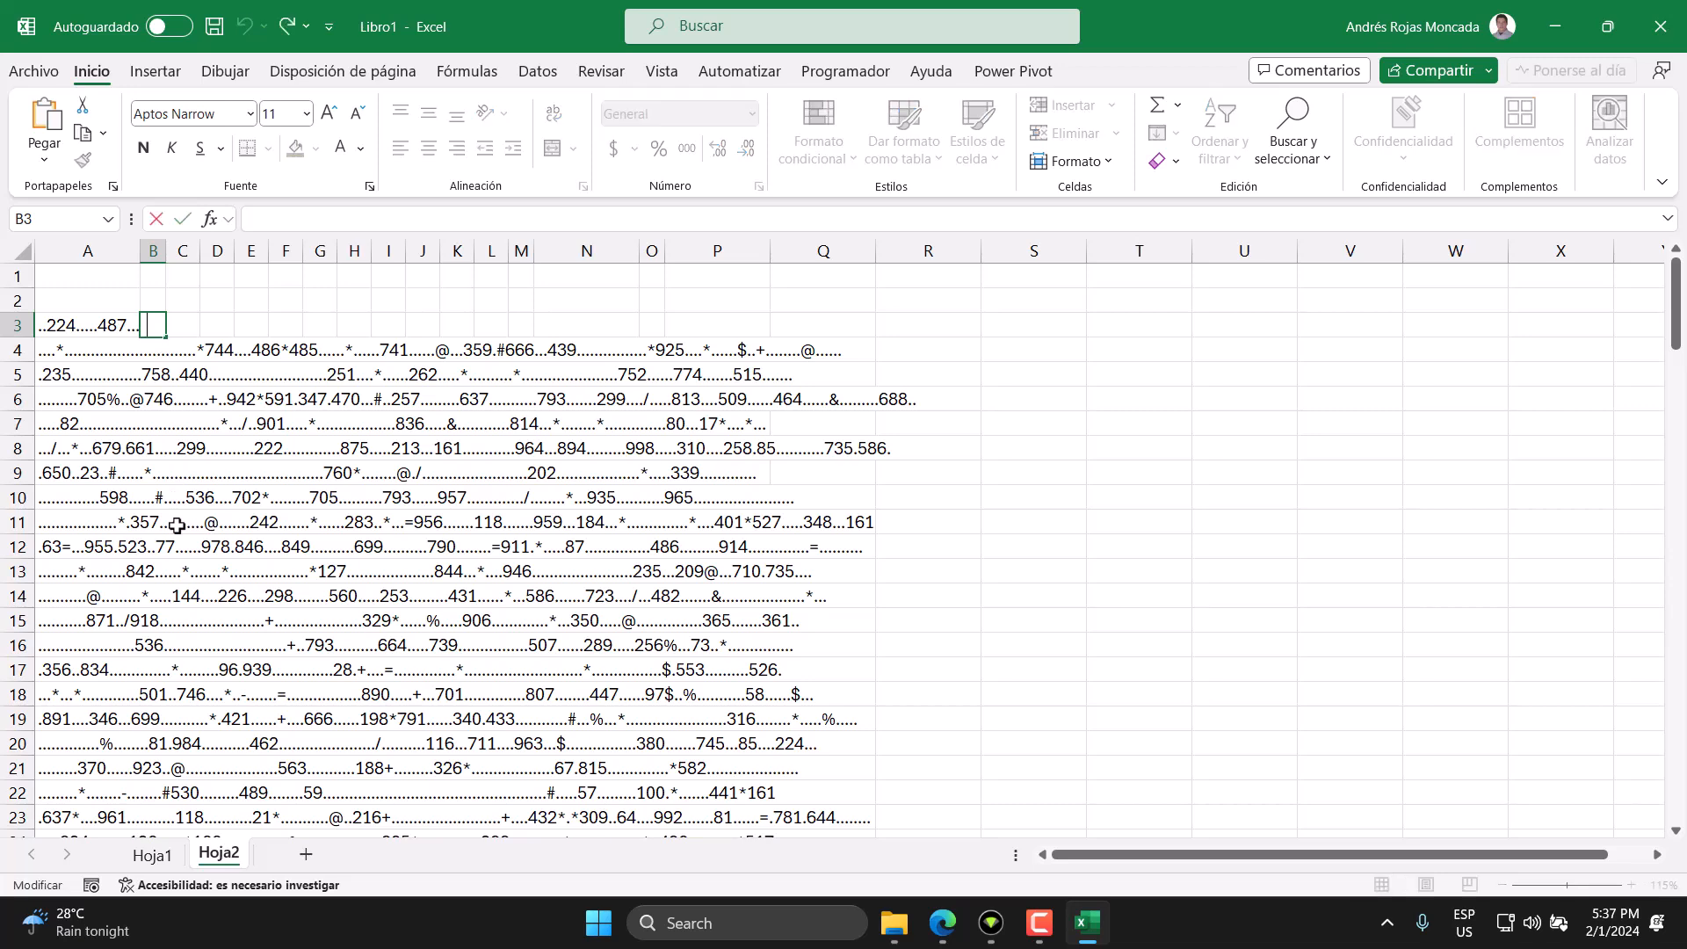
key("ctrl+v")
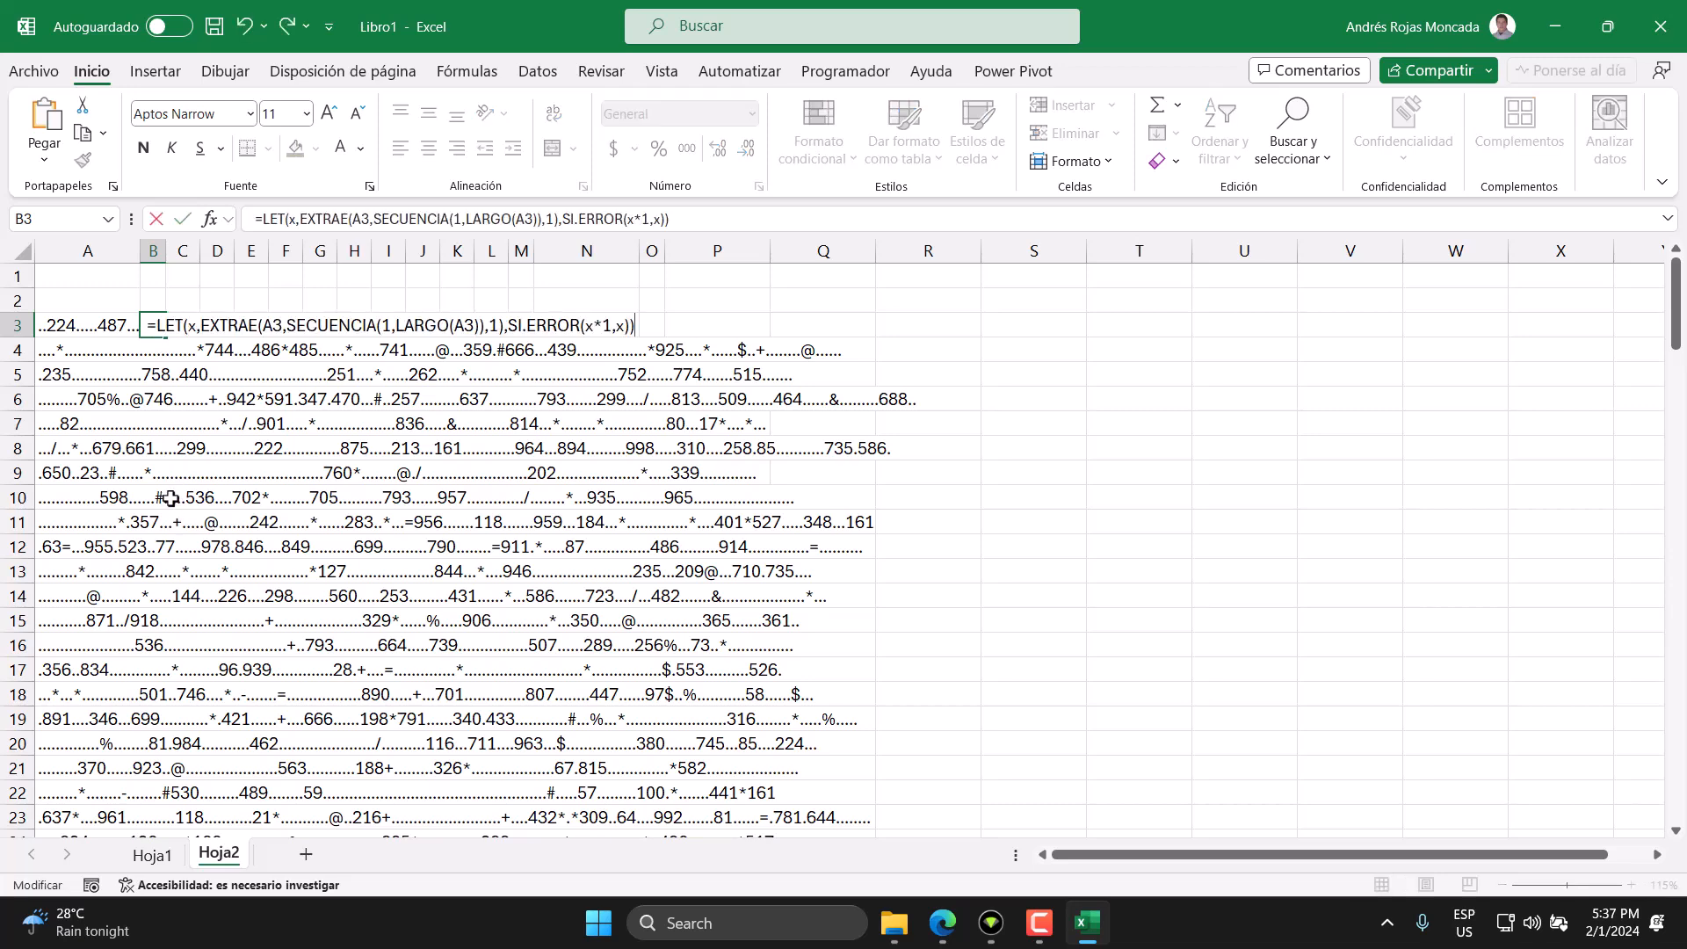
key("BackSpace")
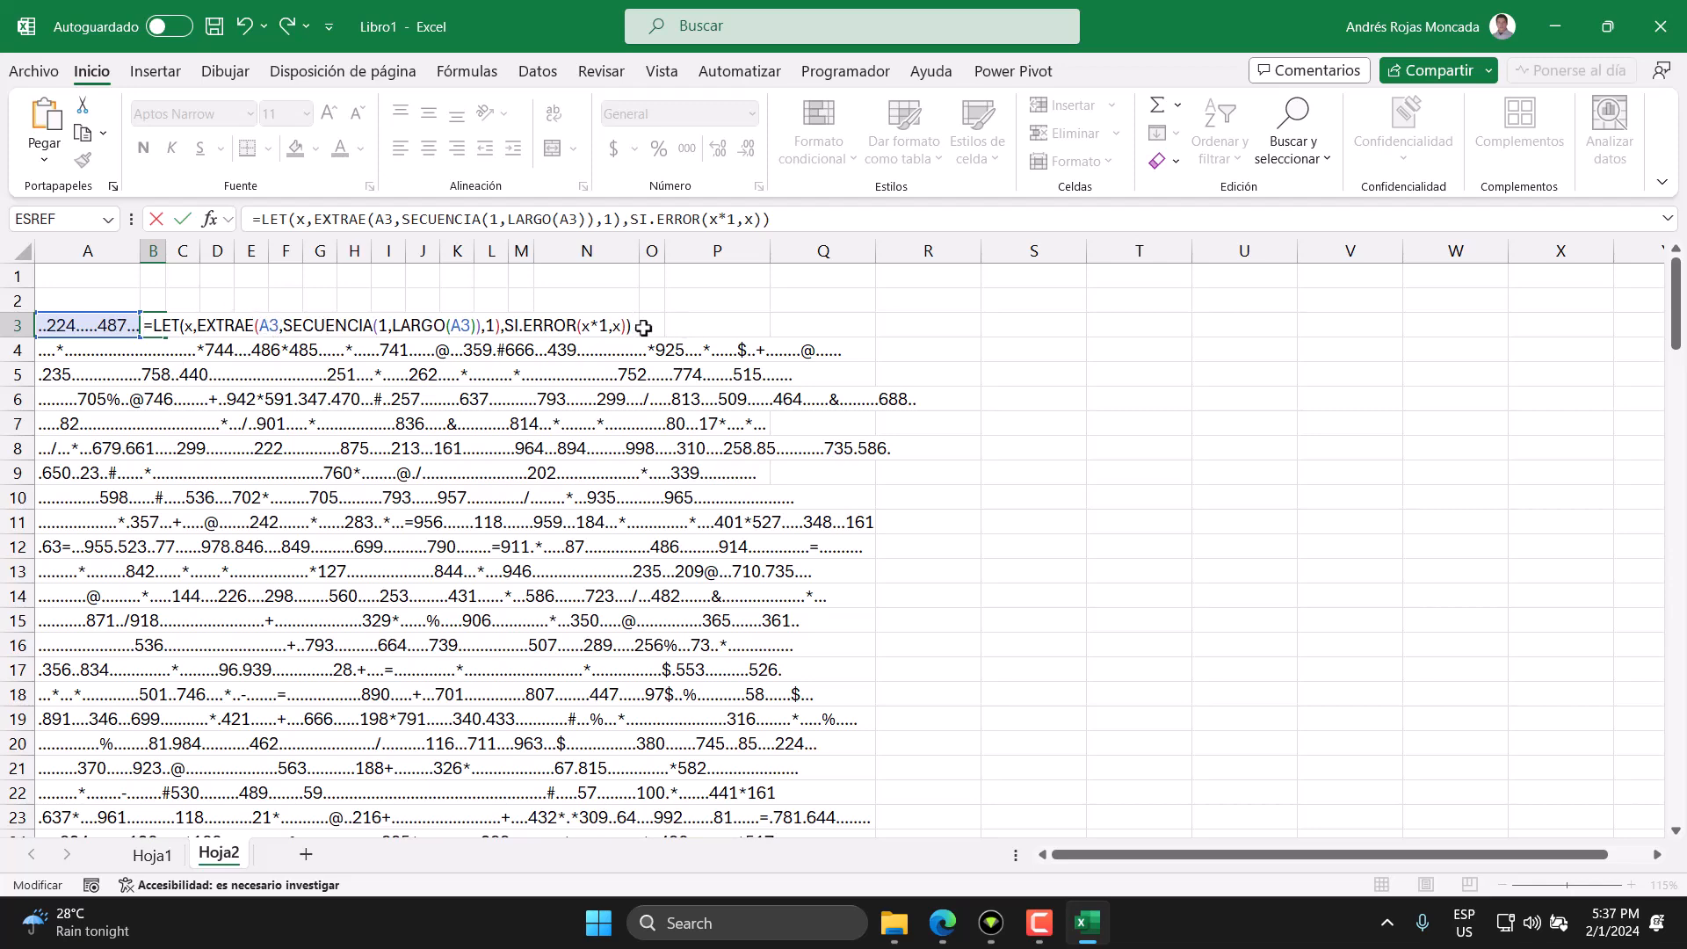
key("Return")
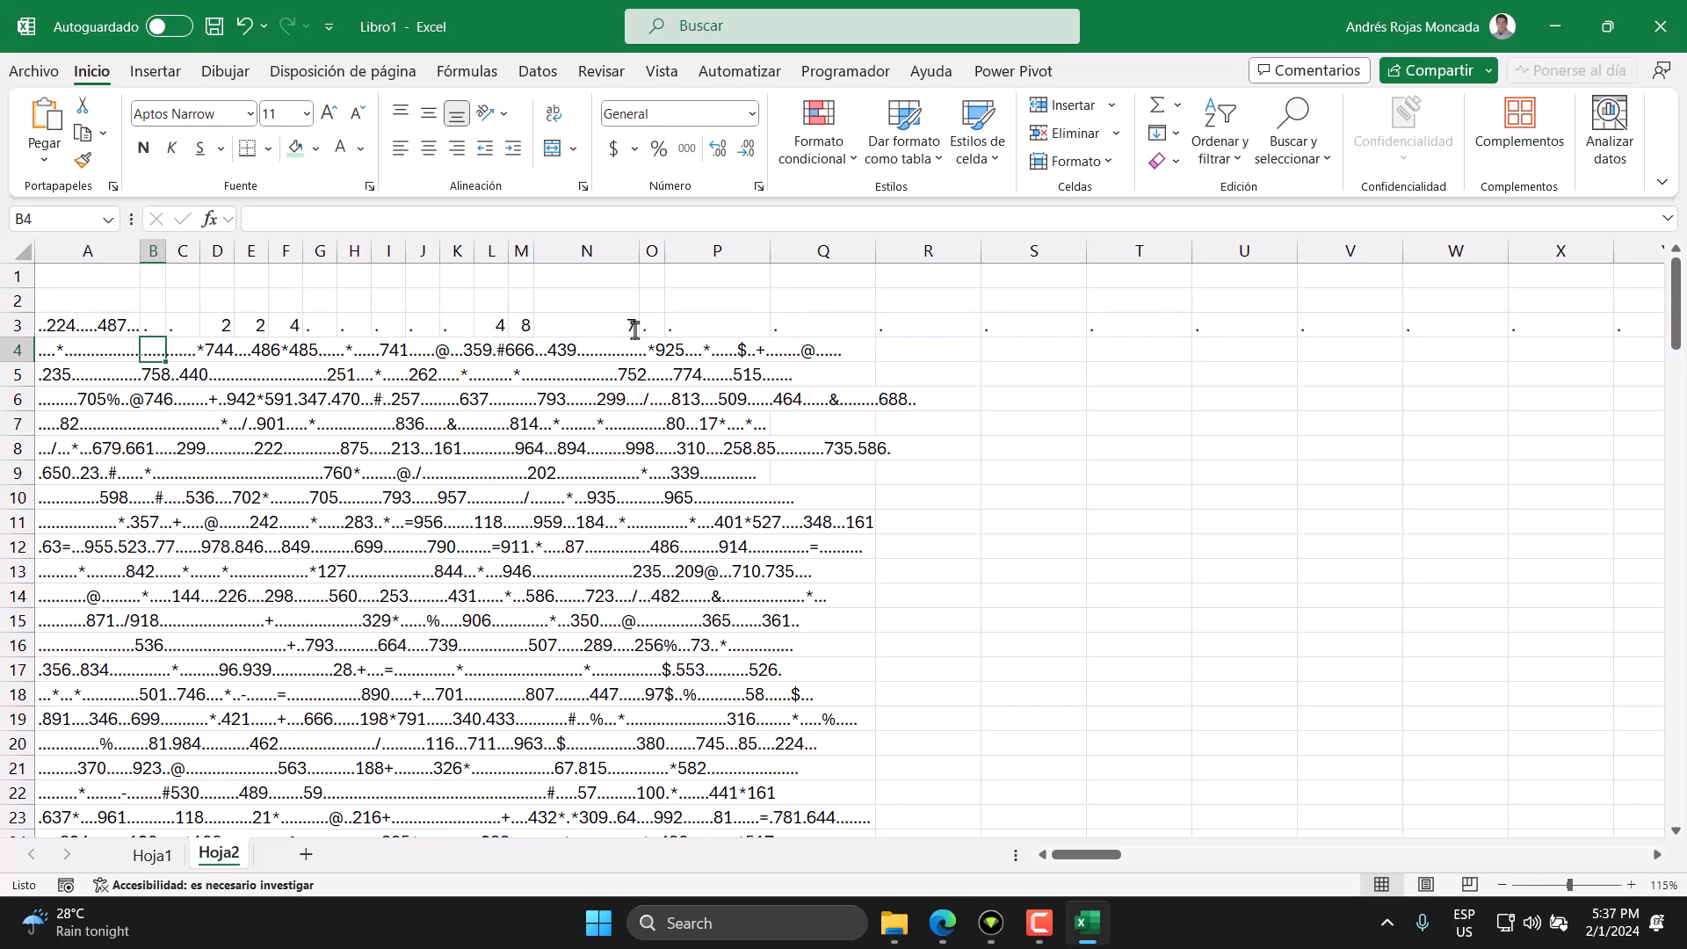
Move the character-splitting formula from B3 to C3 and put a blank entry in B3.
left_click(145, 332)
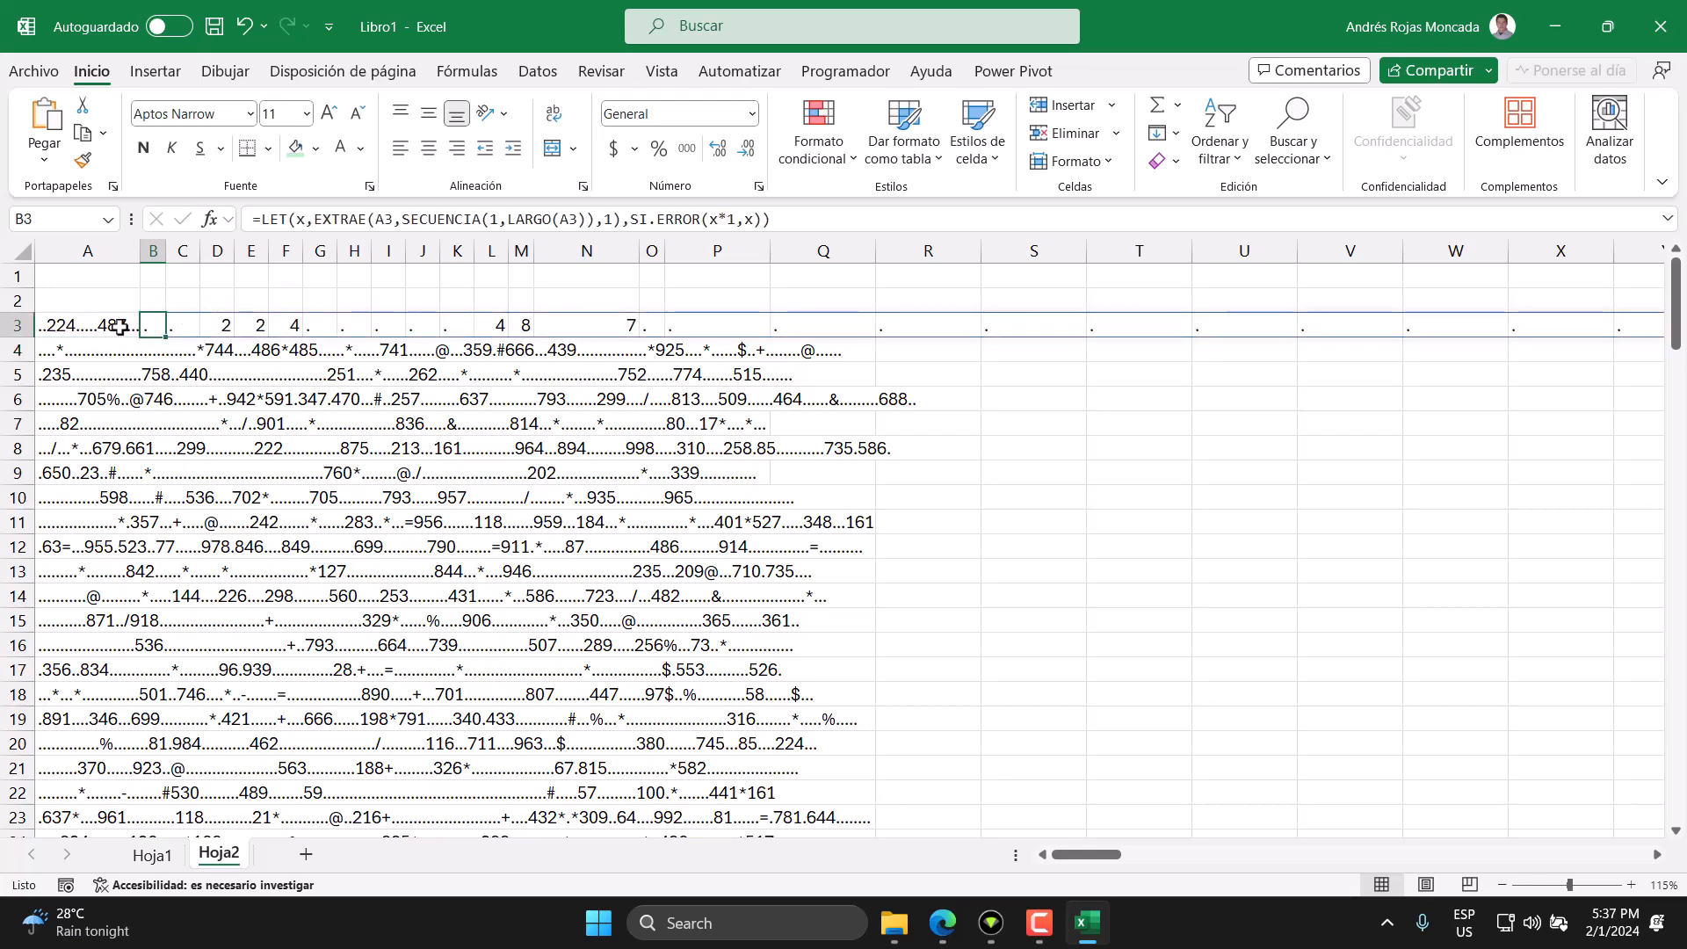
left_click(186, 325)
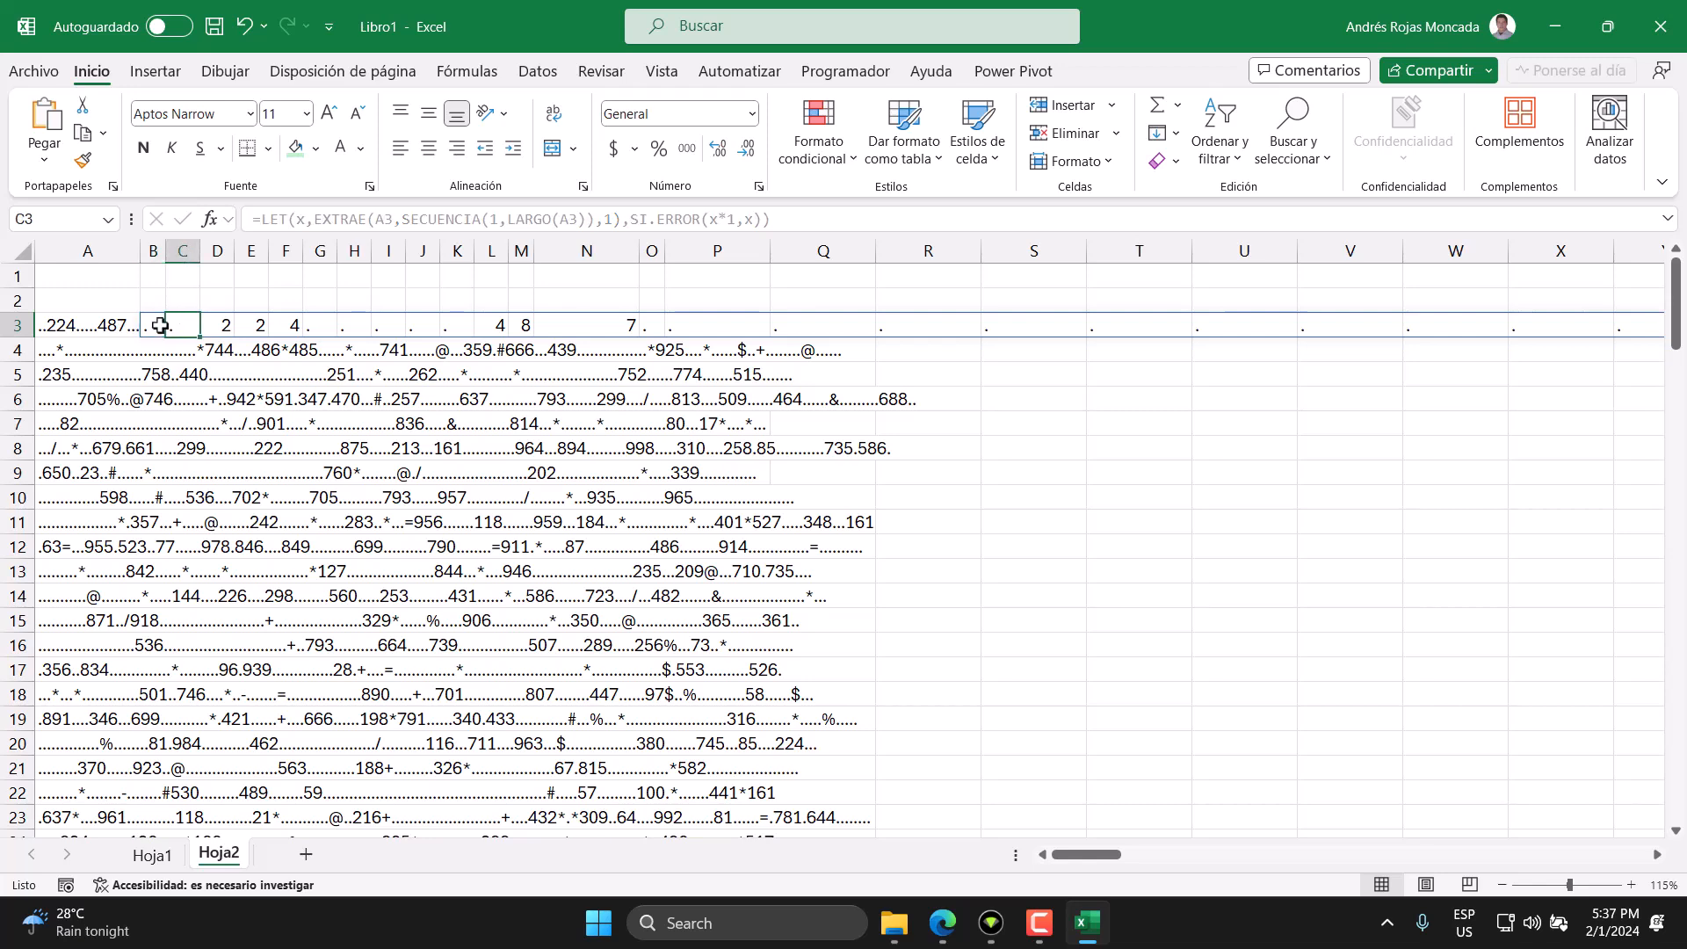
left_click(158, 326)
left_click_drag(165, 330, 189, 334)
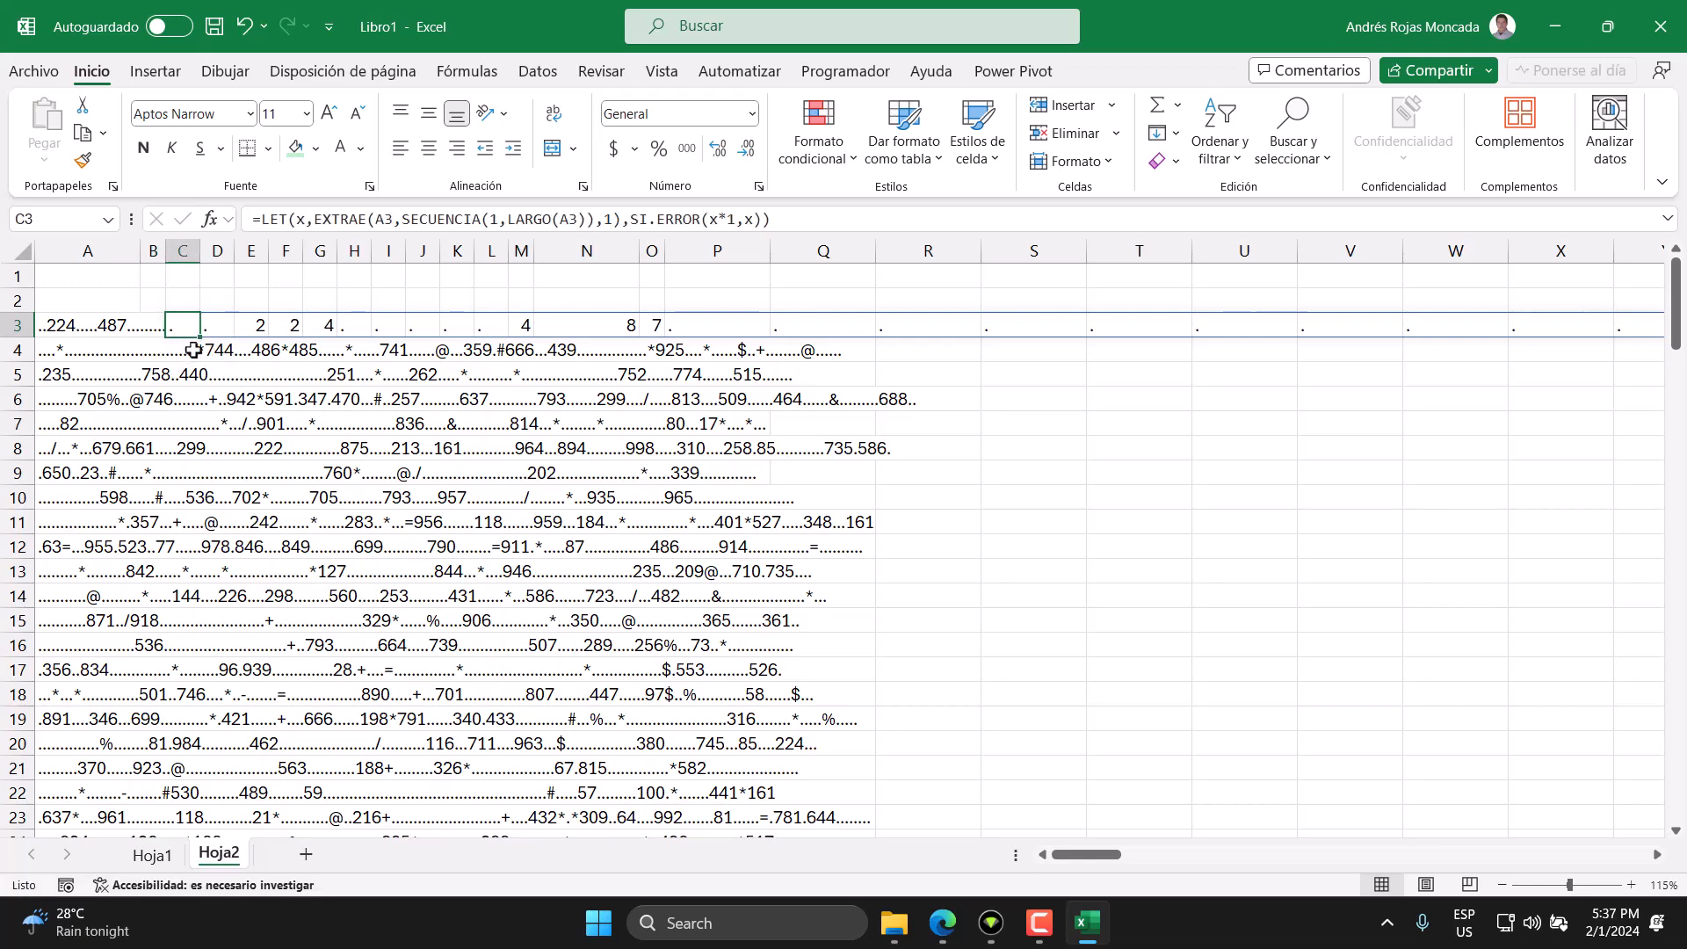
left_click(154, 327)
key("Return")
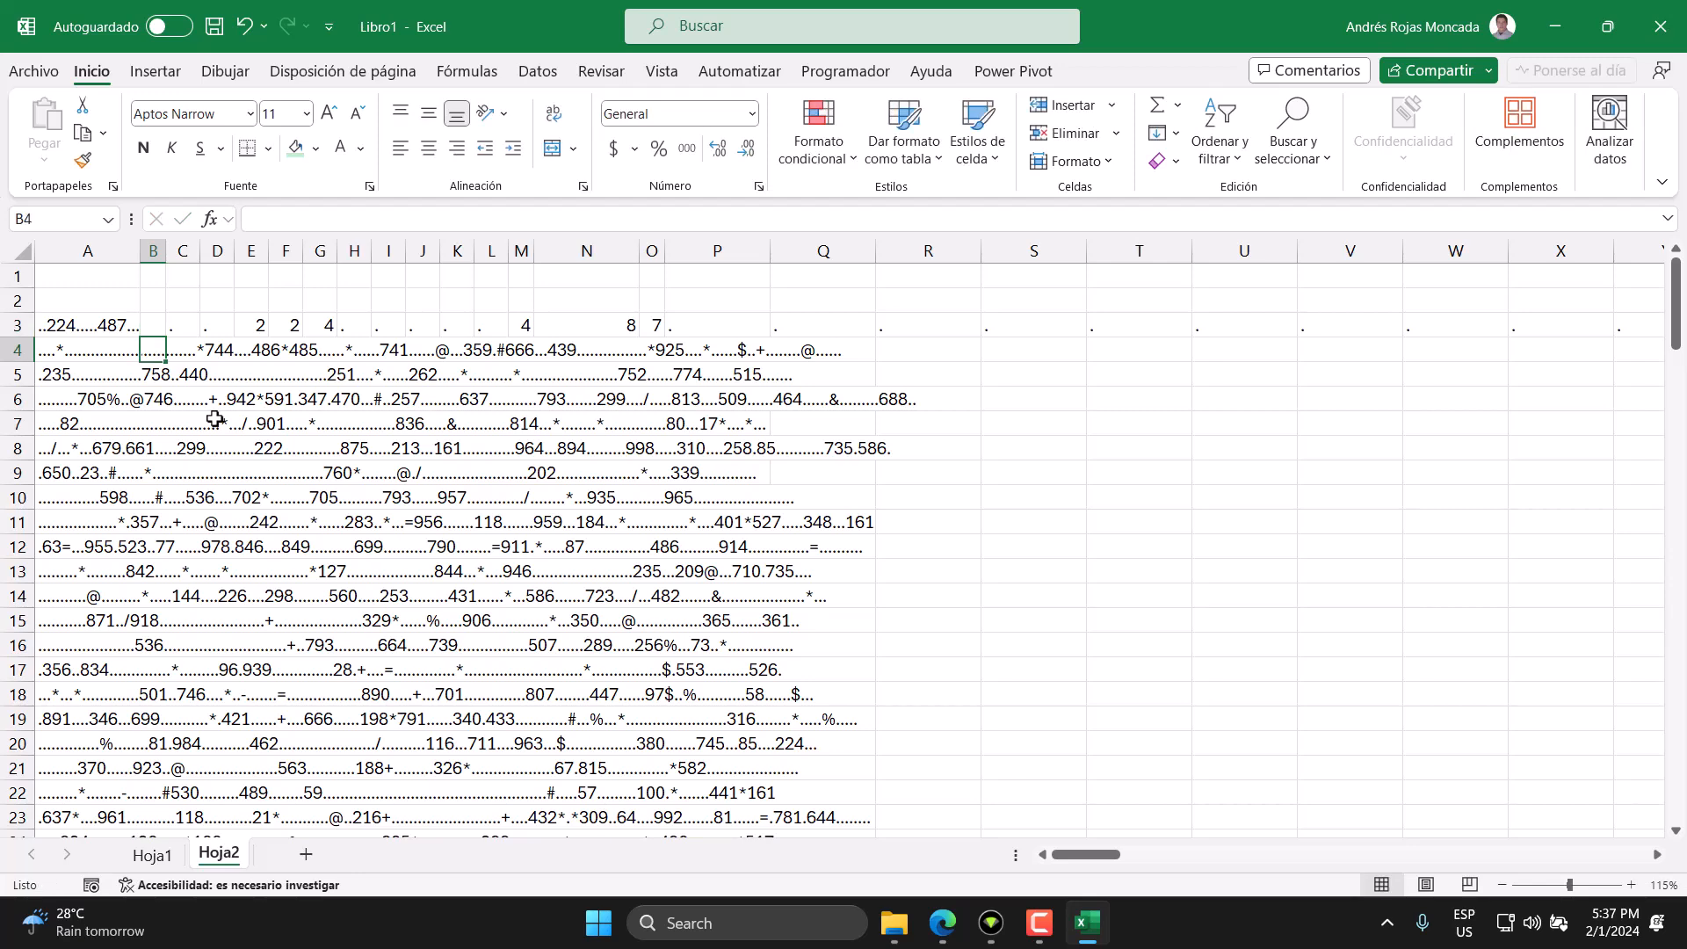
Fill the blank entry and the splitting formula in B3:C3 down to the last puzzle row, 142.
left_click_drag(155, 330, 190, 326)
double_click(199, 339)
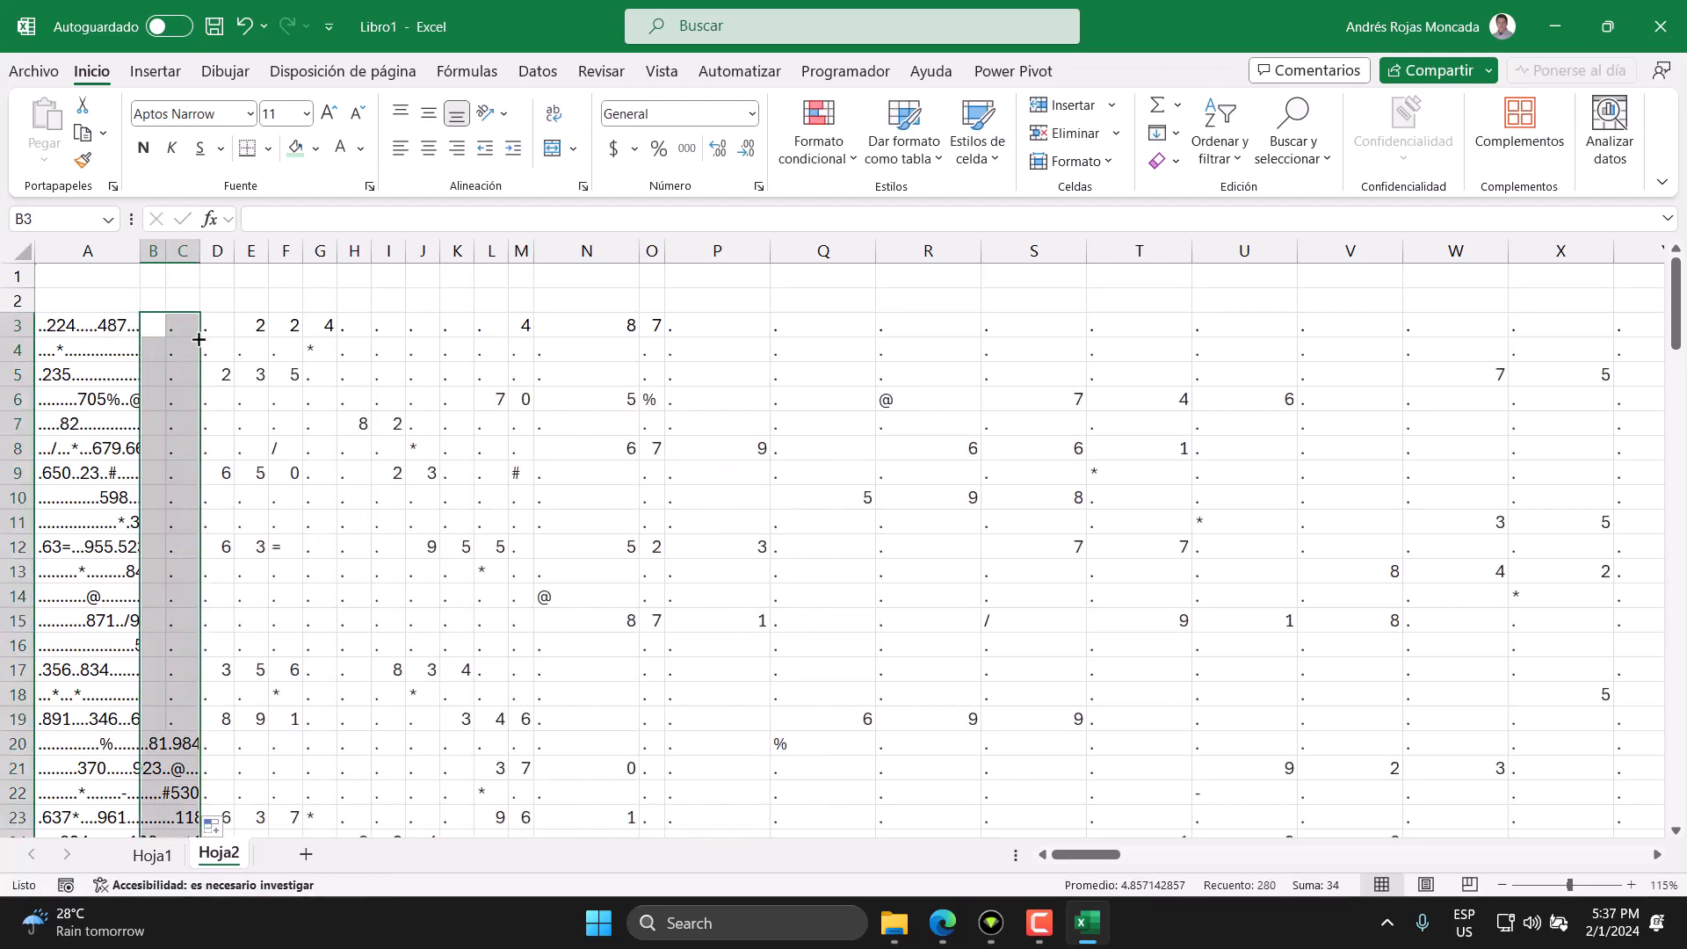
Check that the blank entries in column B reach the last data row, and insert a new column before column B.
left_click(158, 325)
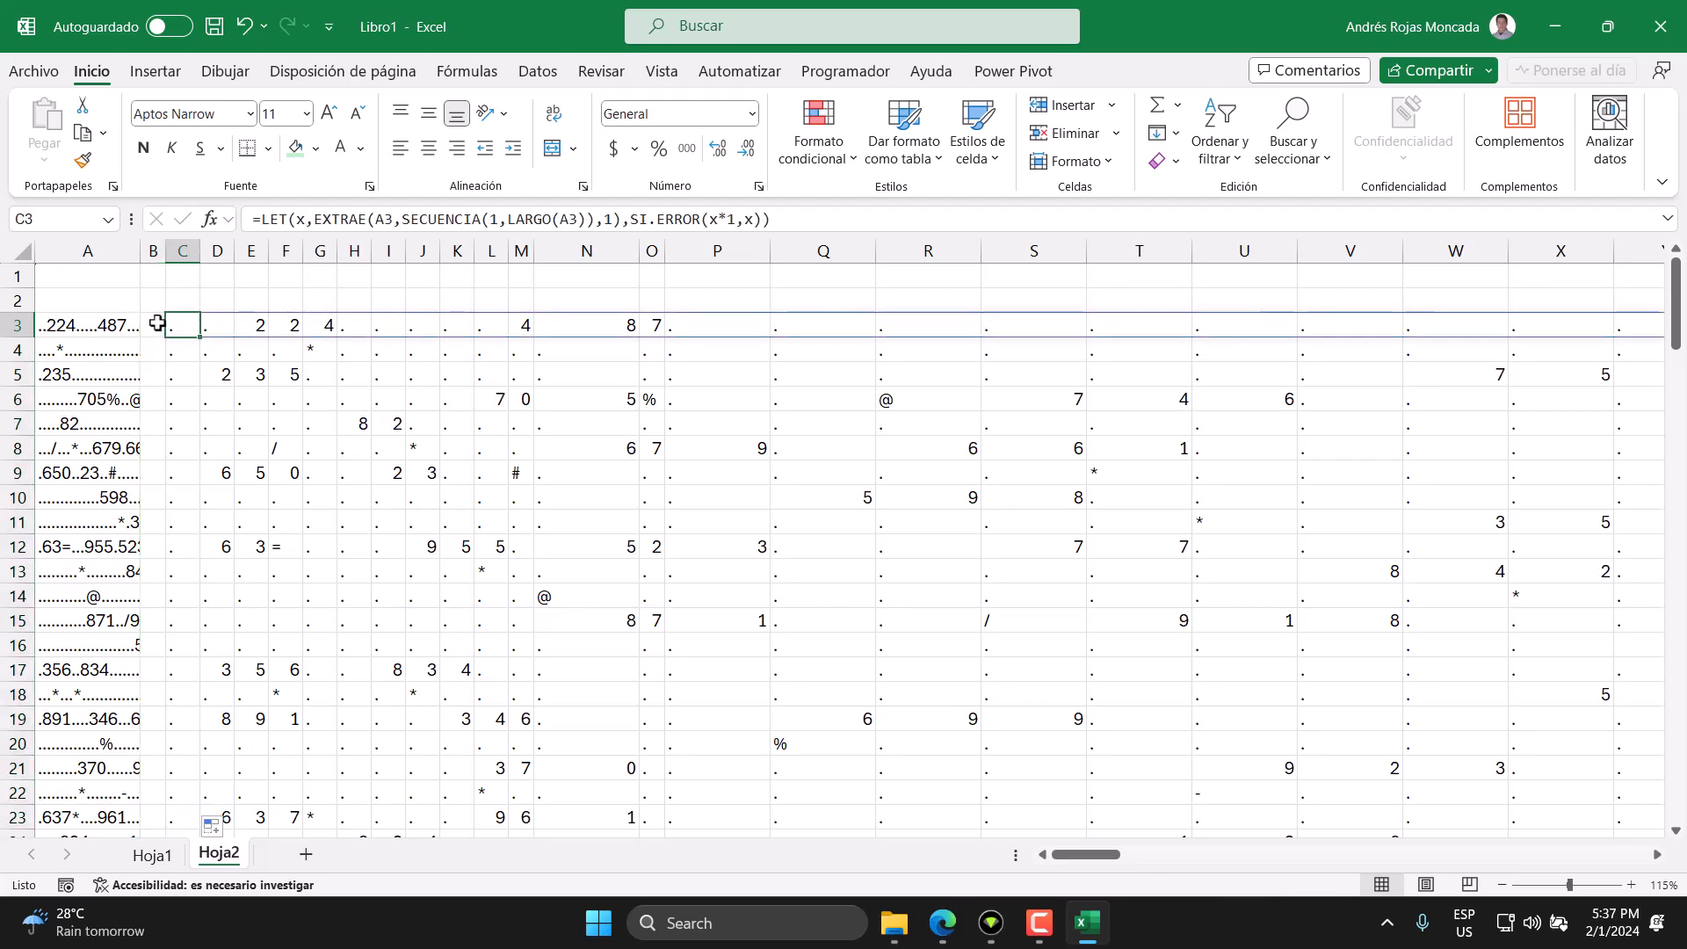
key("ctrl+Down")
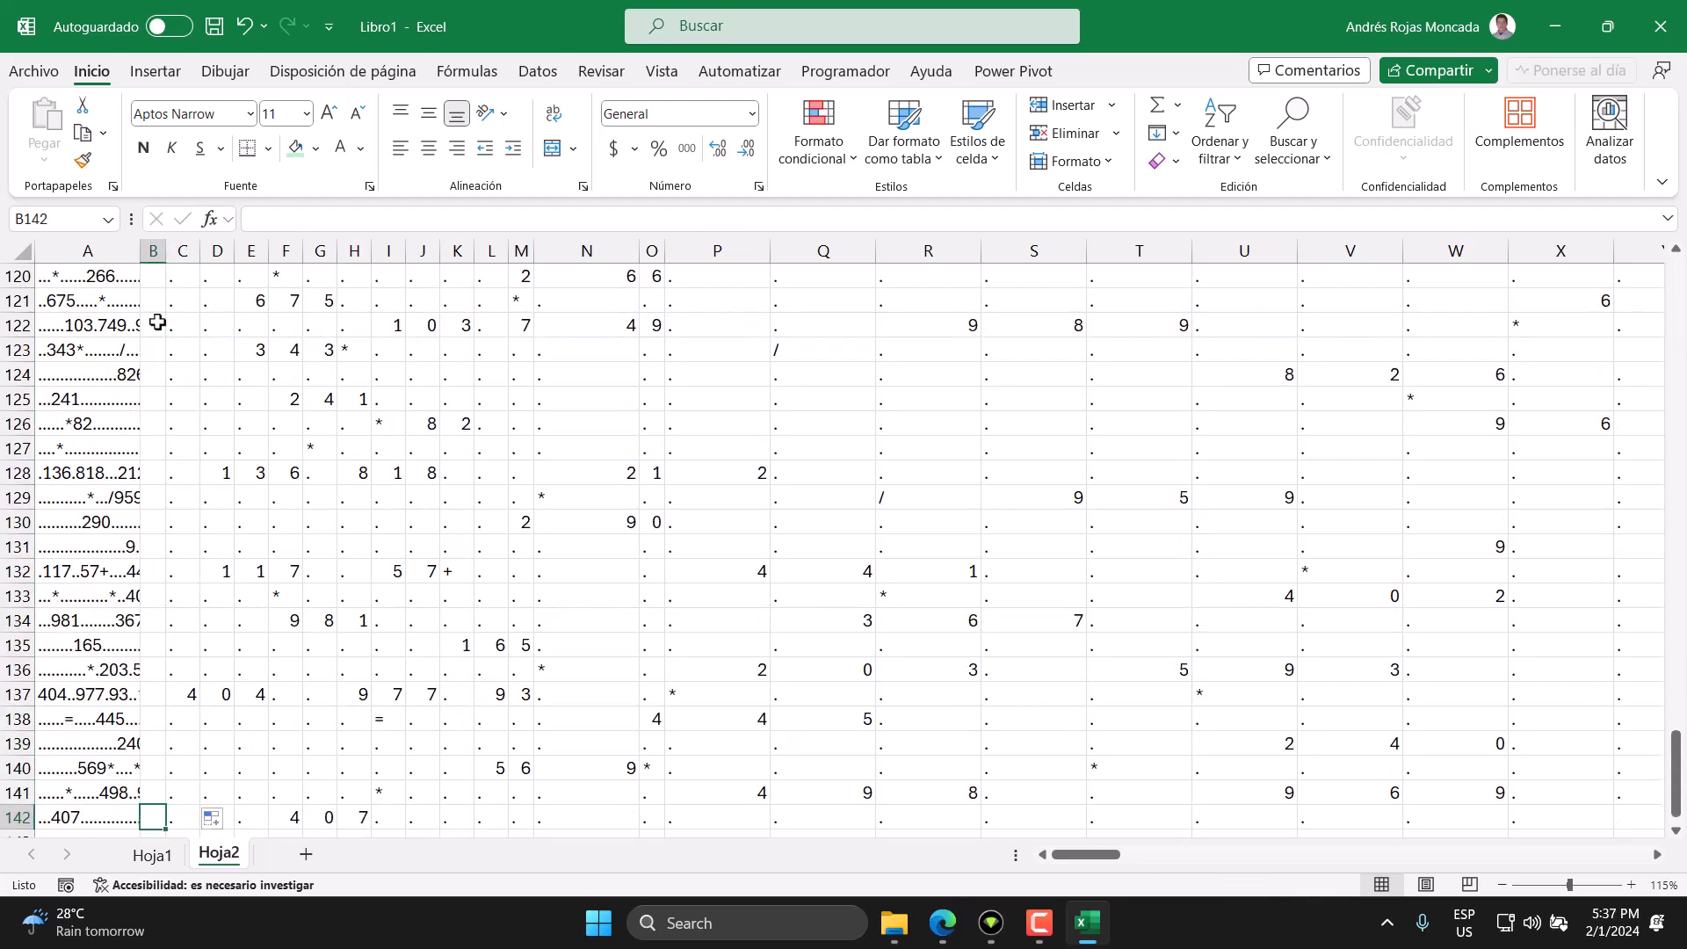
key("ctrl+Up")
key("ctrl+Up")
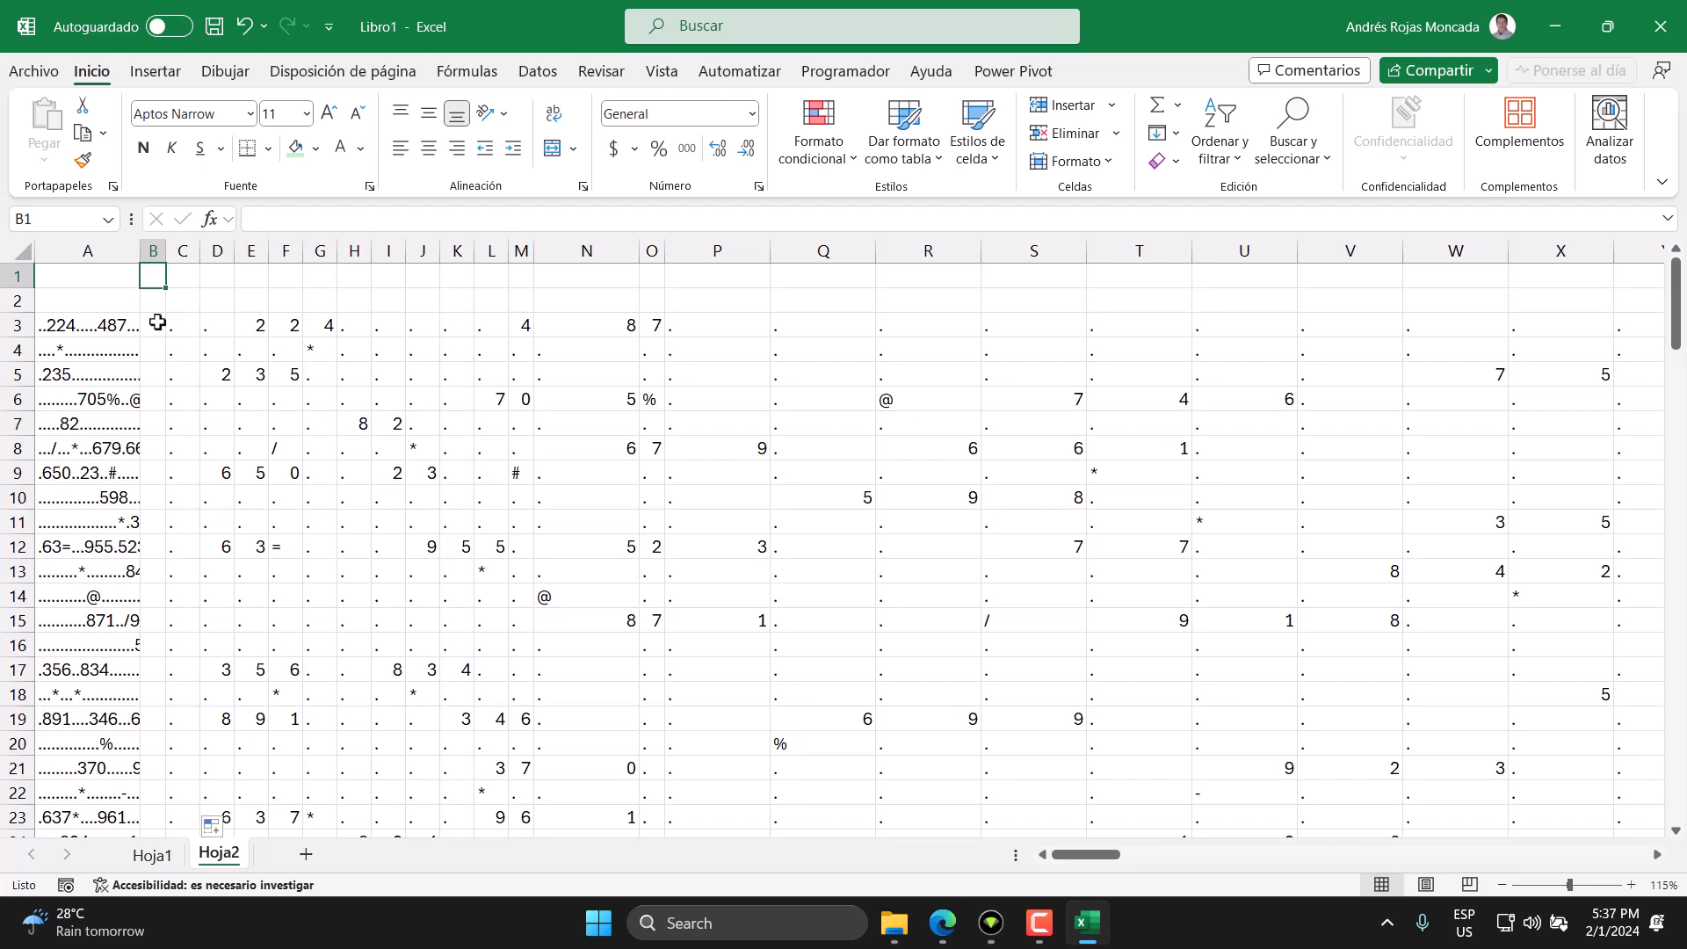
right_click(155, 251)
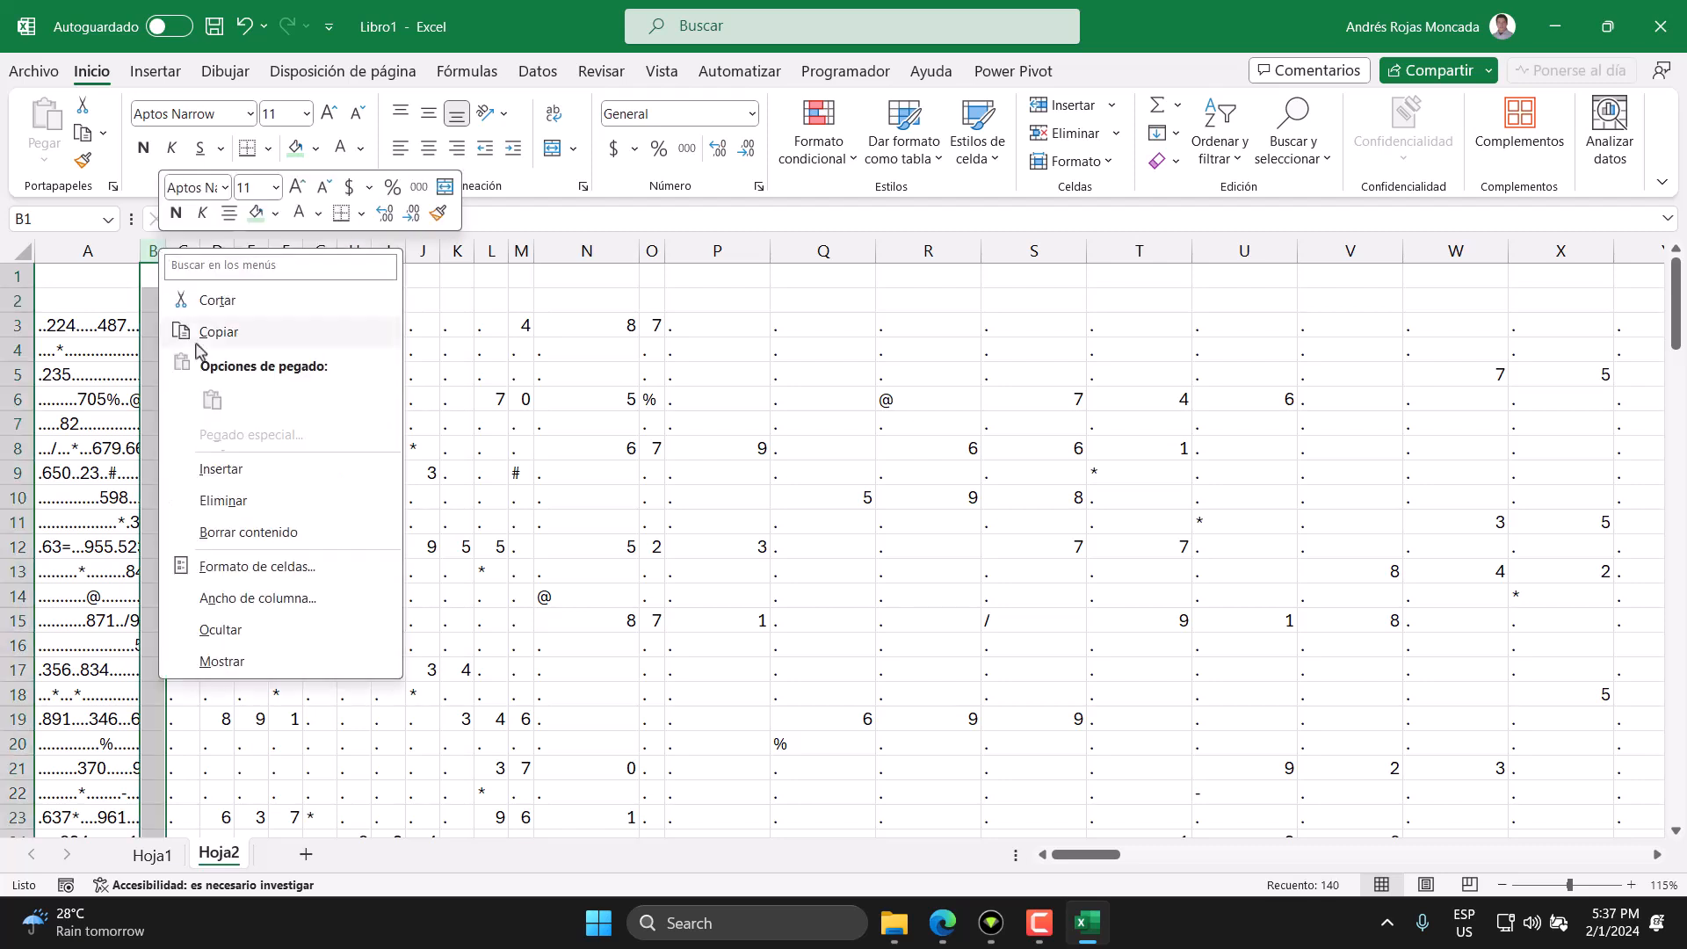
left_click(235, 473)
Put a blank entry in B3 of the new column and fill it down alongside the puzzle rows.
left_click(192, 326)
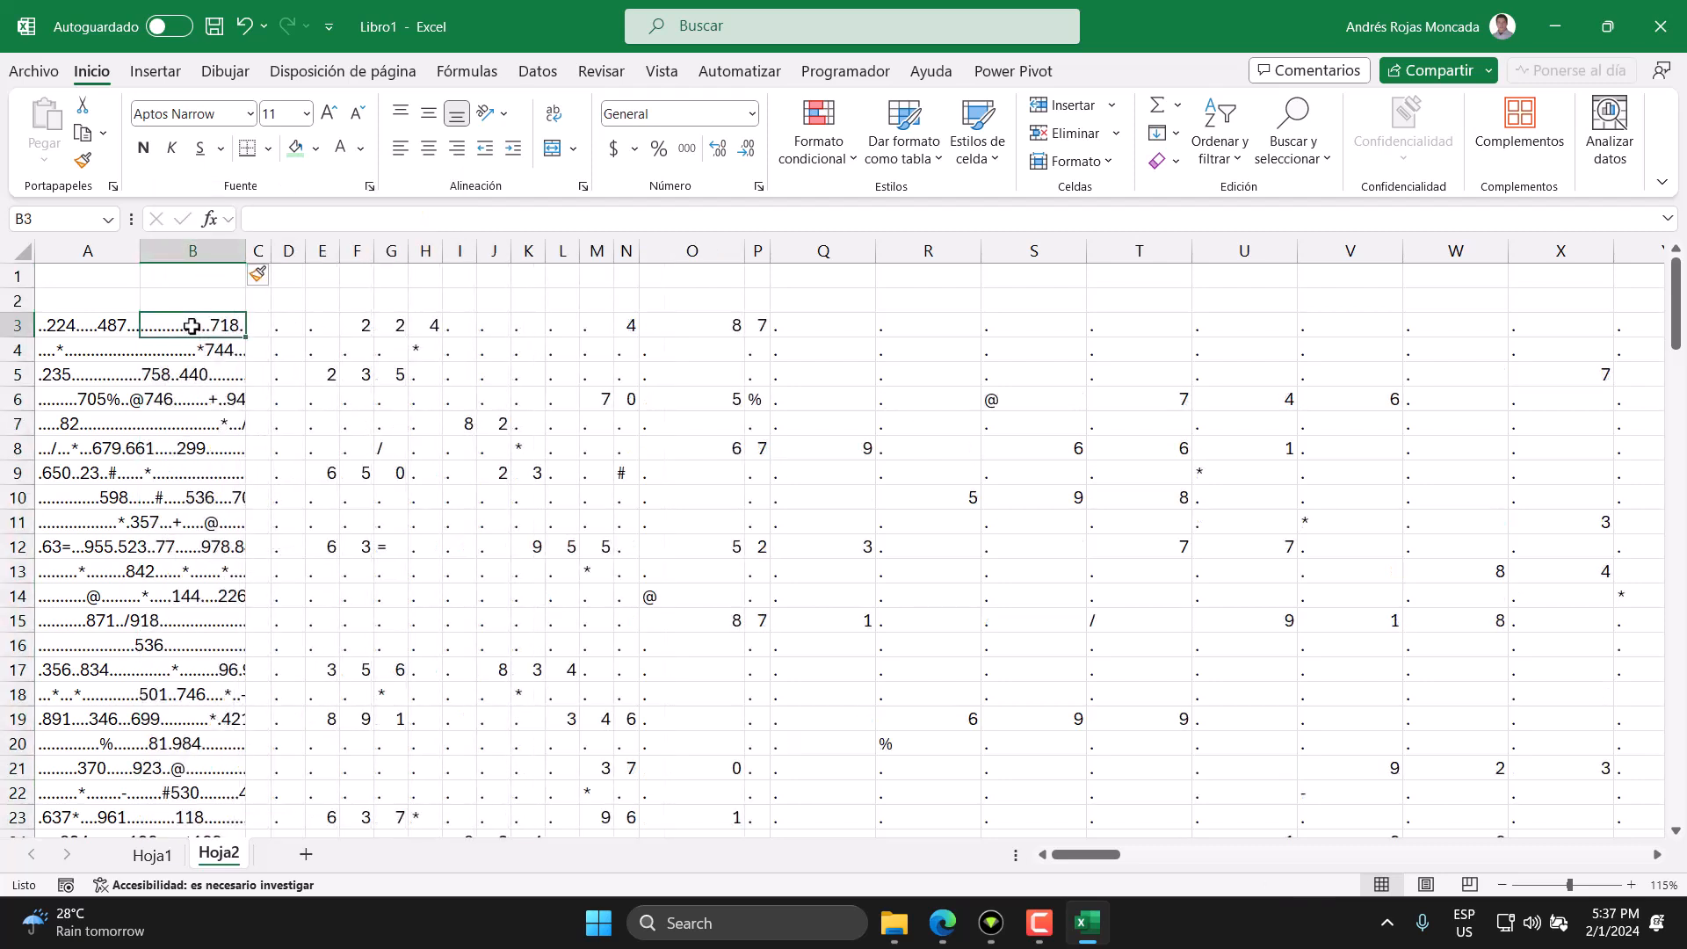
key("Return")
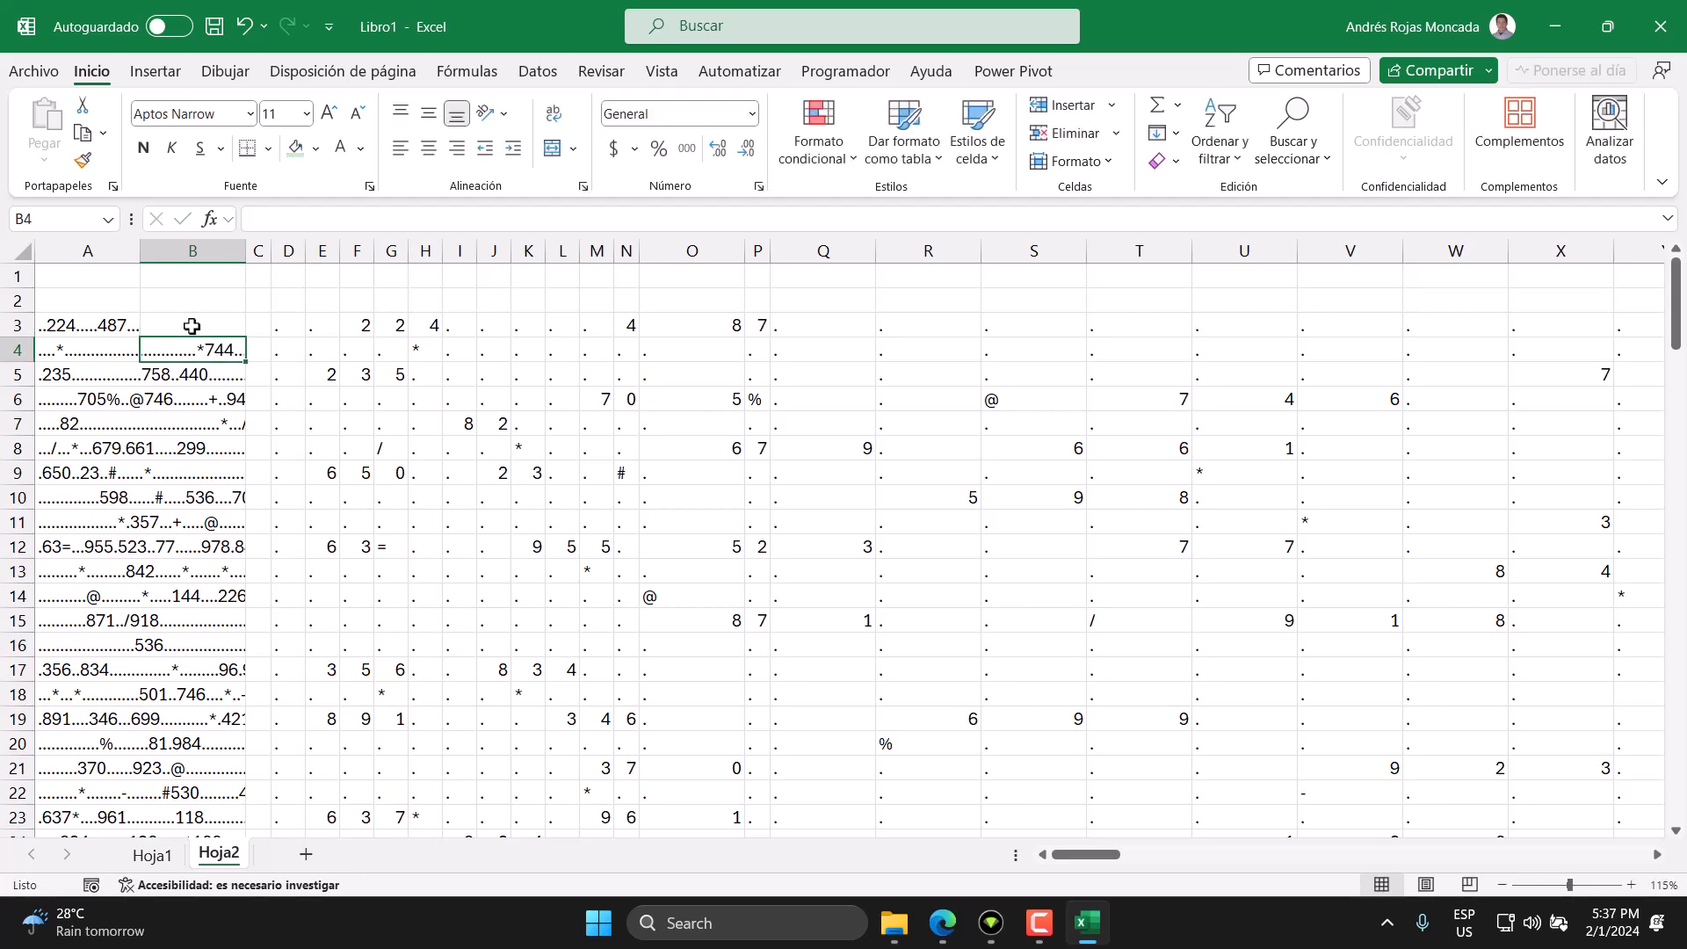
left_click(192, 326)
double_click(246, 336)
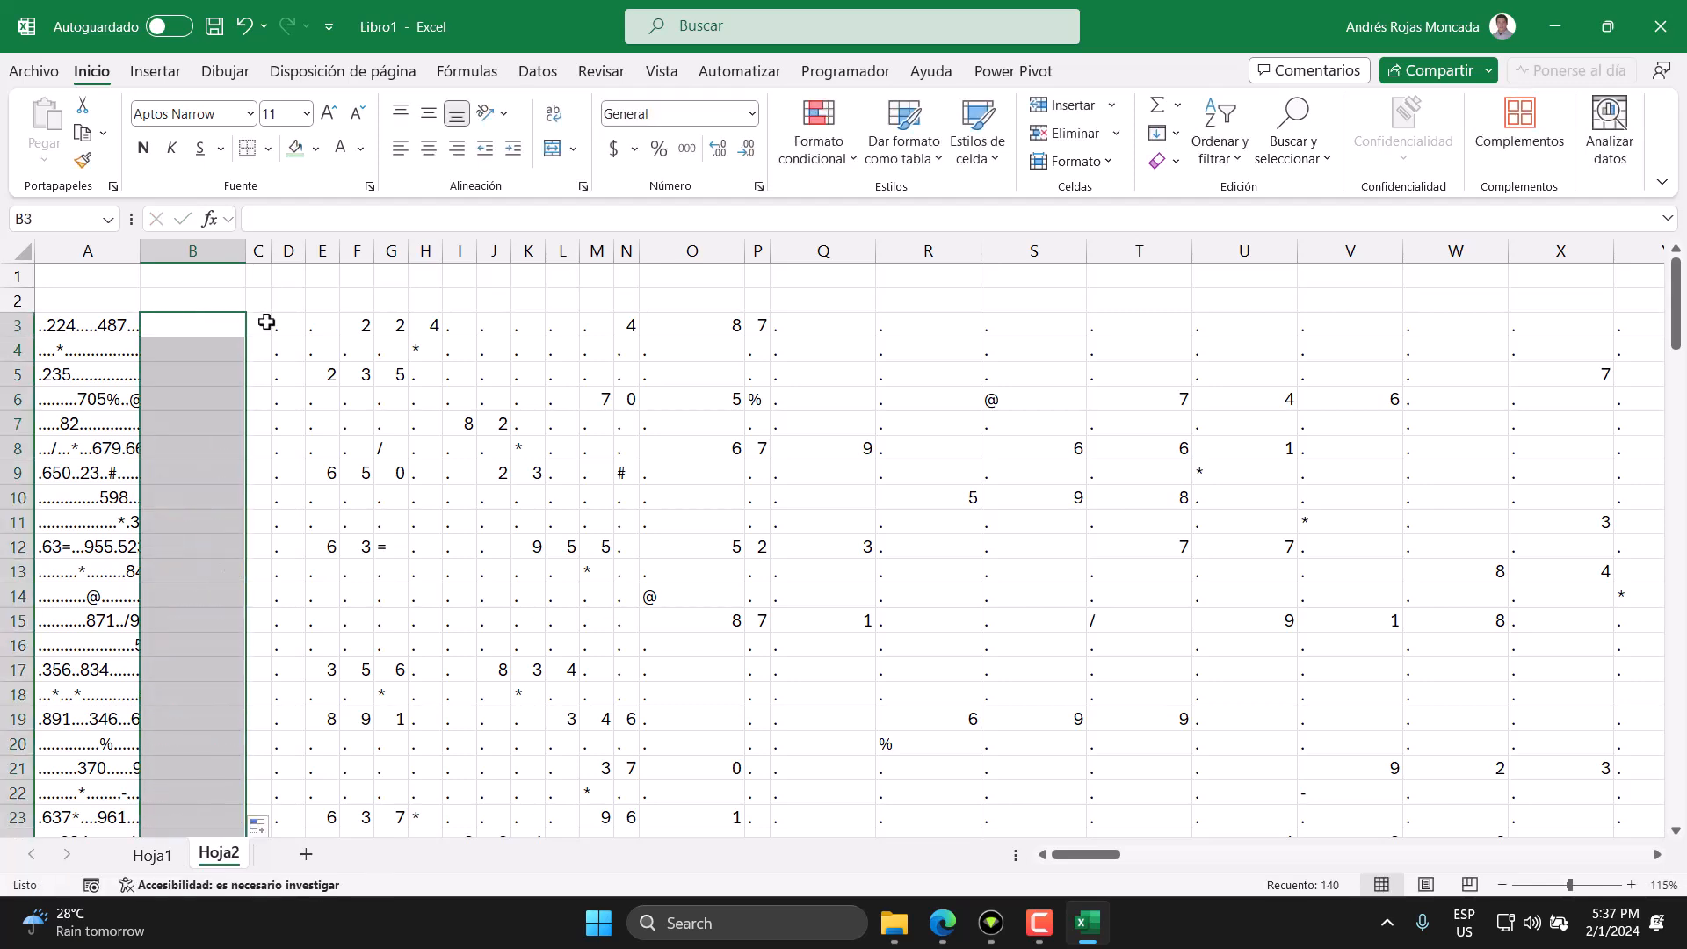
Clear everything from column C between C3 and the last puzzle row.
left_click(263, 325)
key("ctrl+shift+Down")
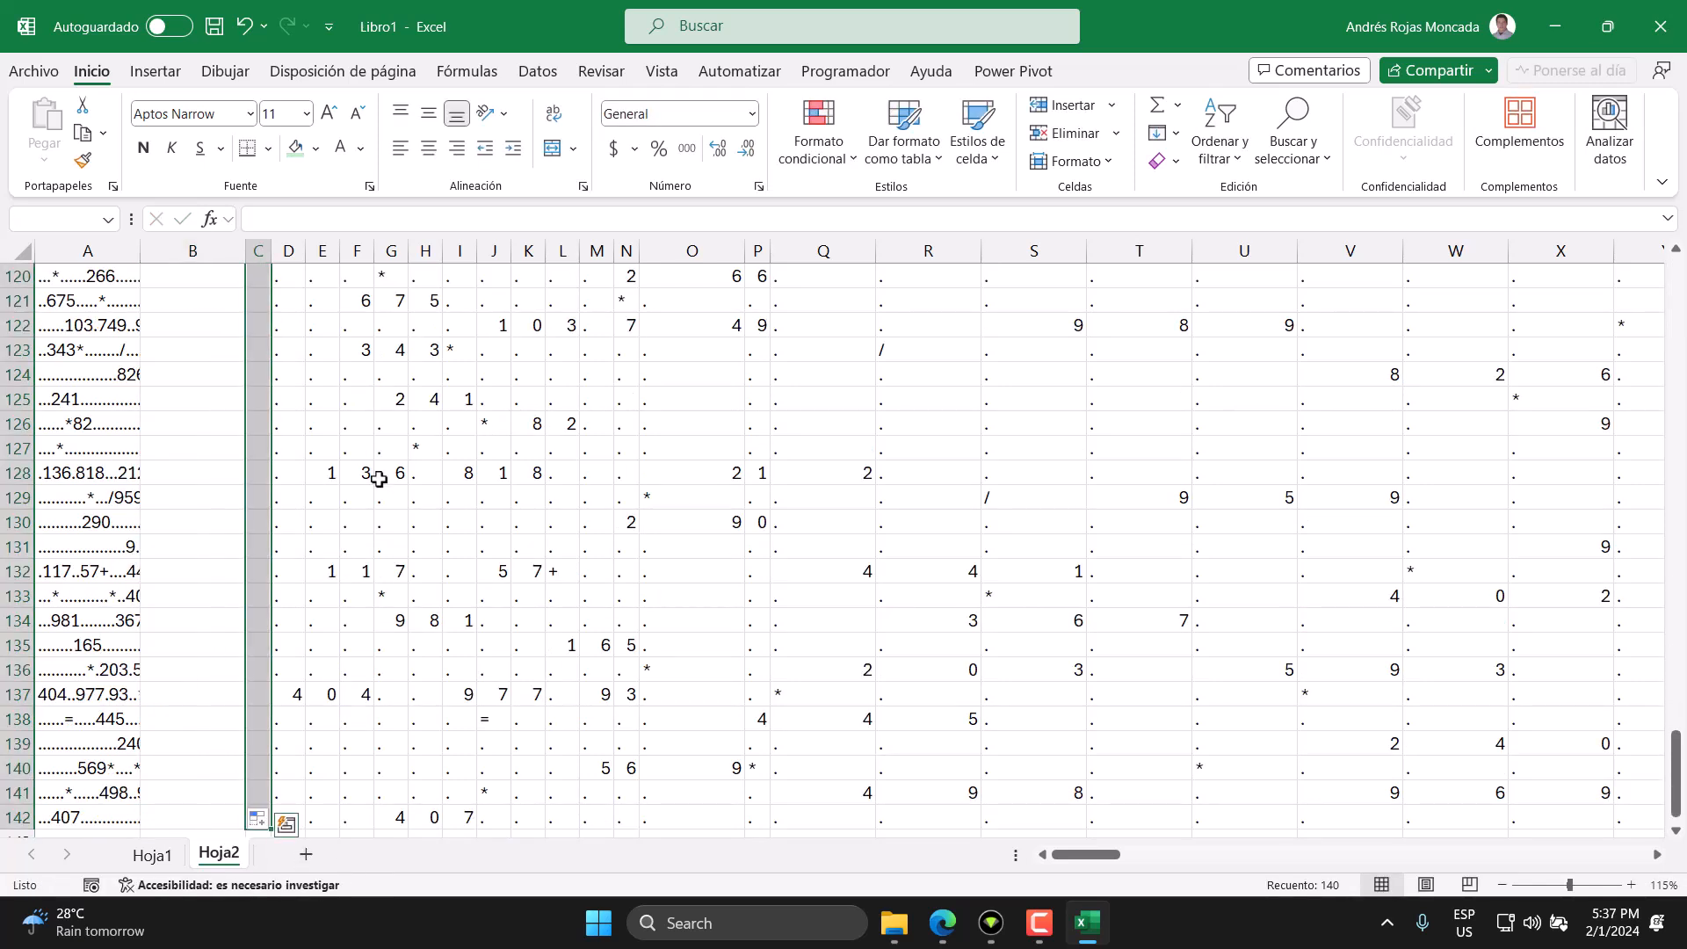
key("ctrl+BackSpace")
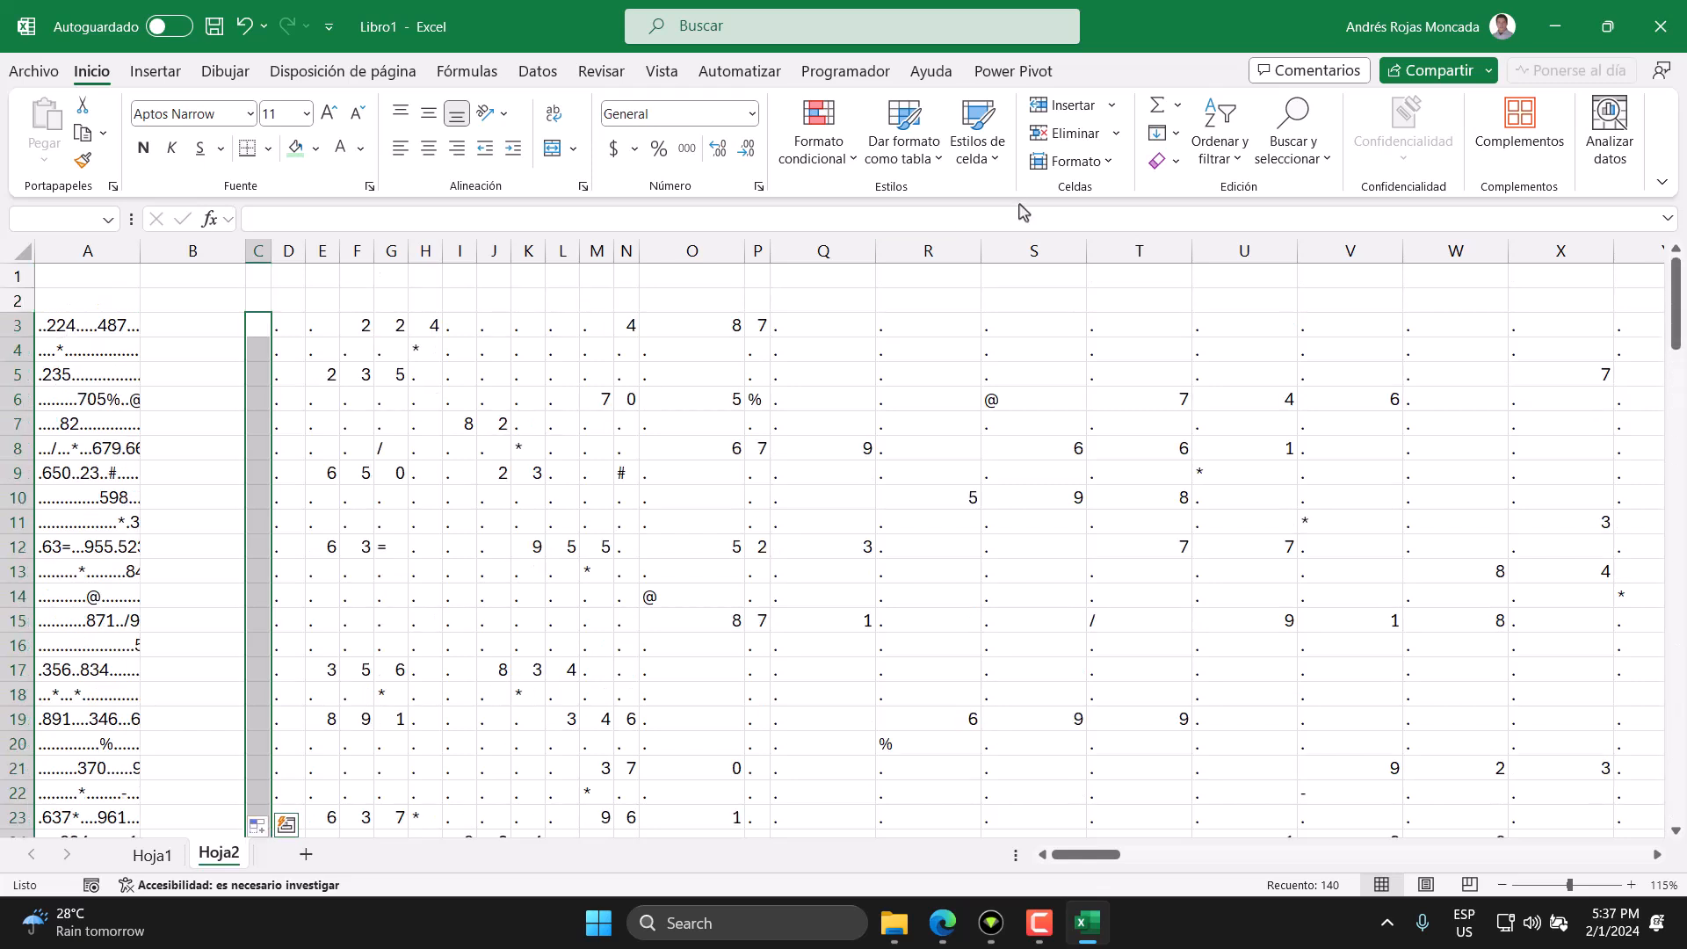
left_click(1160, 161)
left_click(1198, 208)
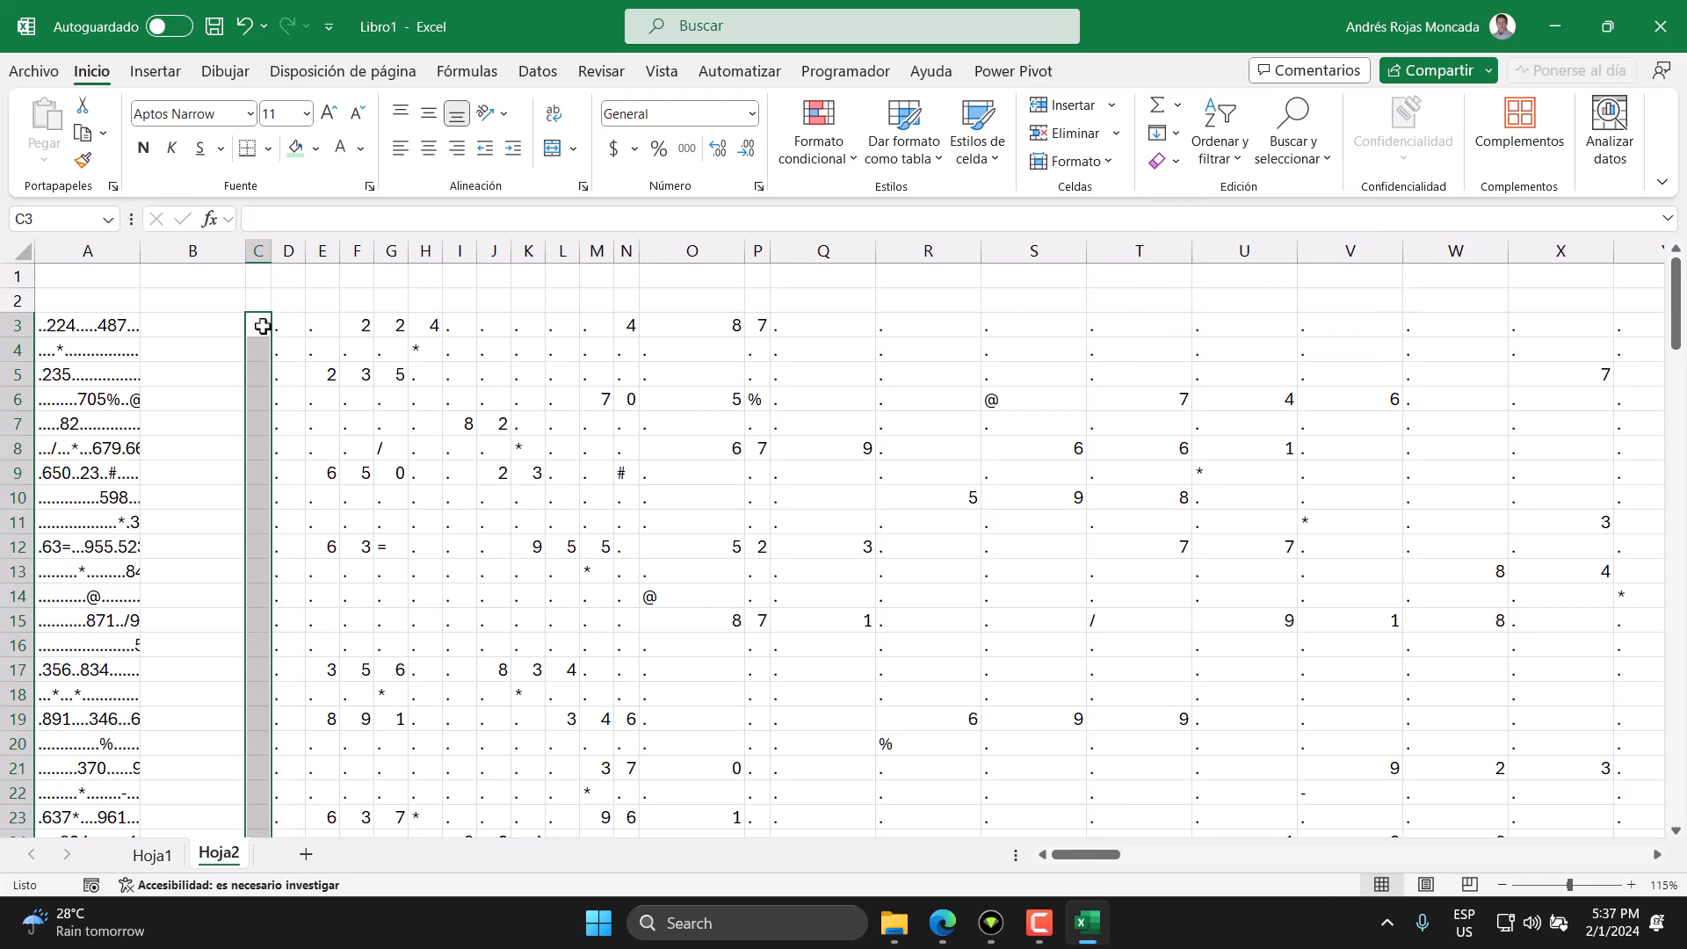
Set the width of column B to 2 and give the spacer columns B and C one uniform width.
left_click(211, 328)
right_click(209, 252)
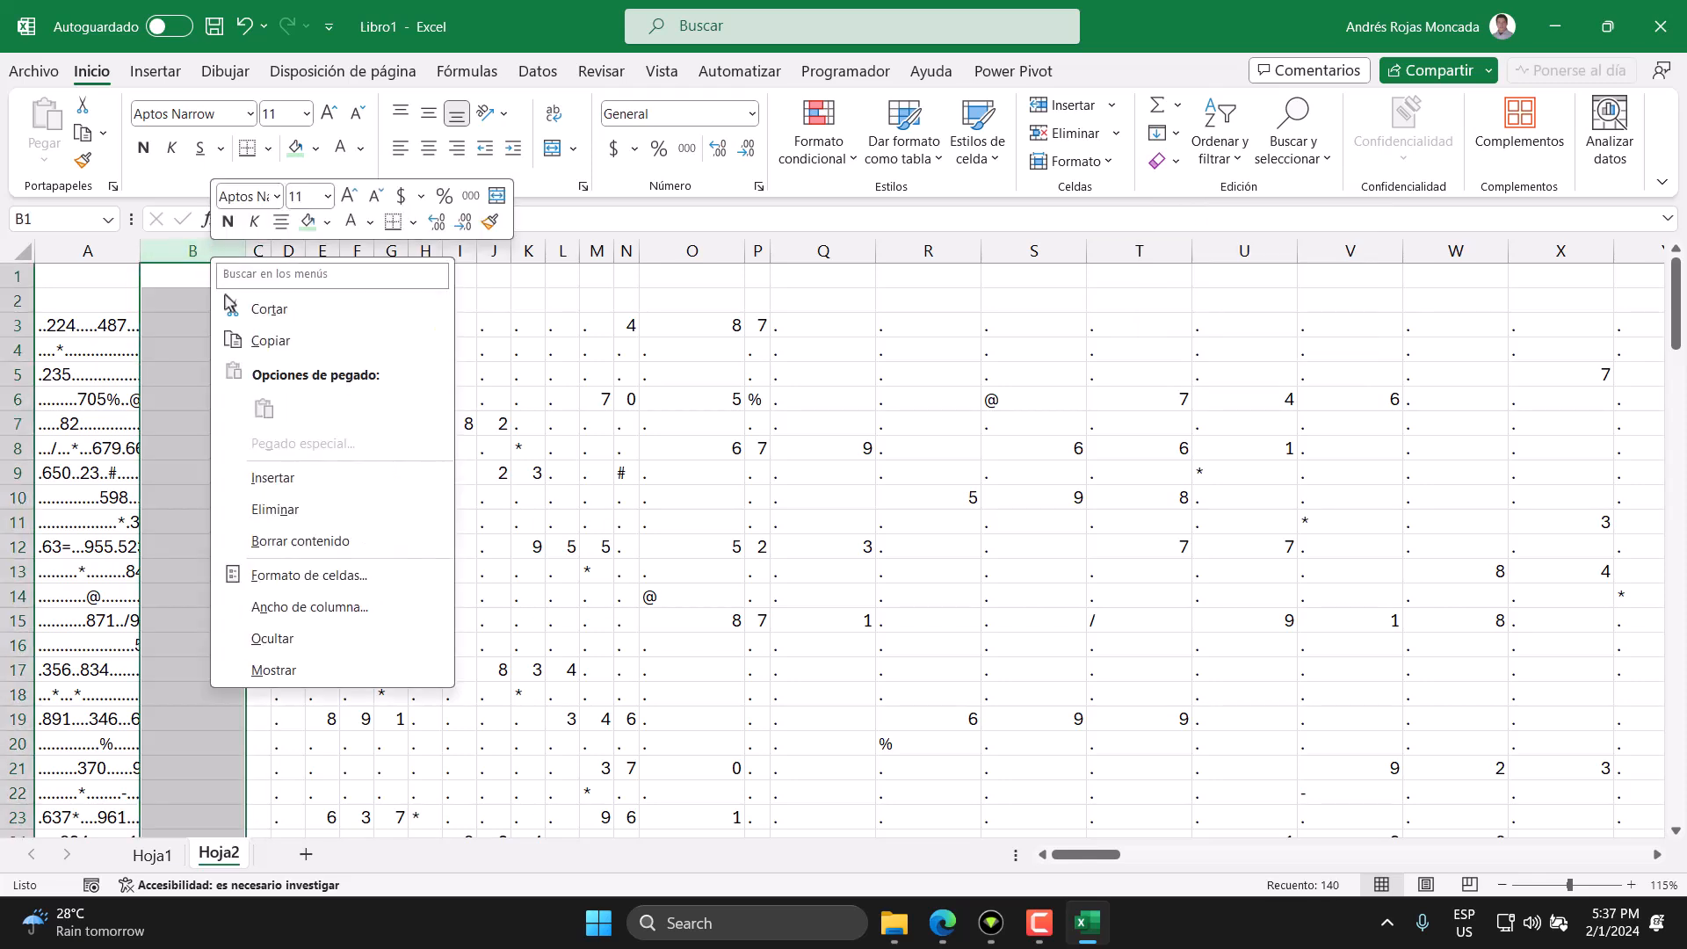
left_click(324, 607)
type("2")
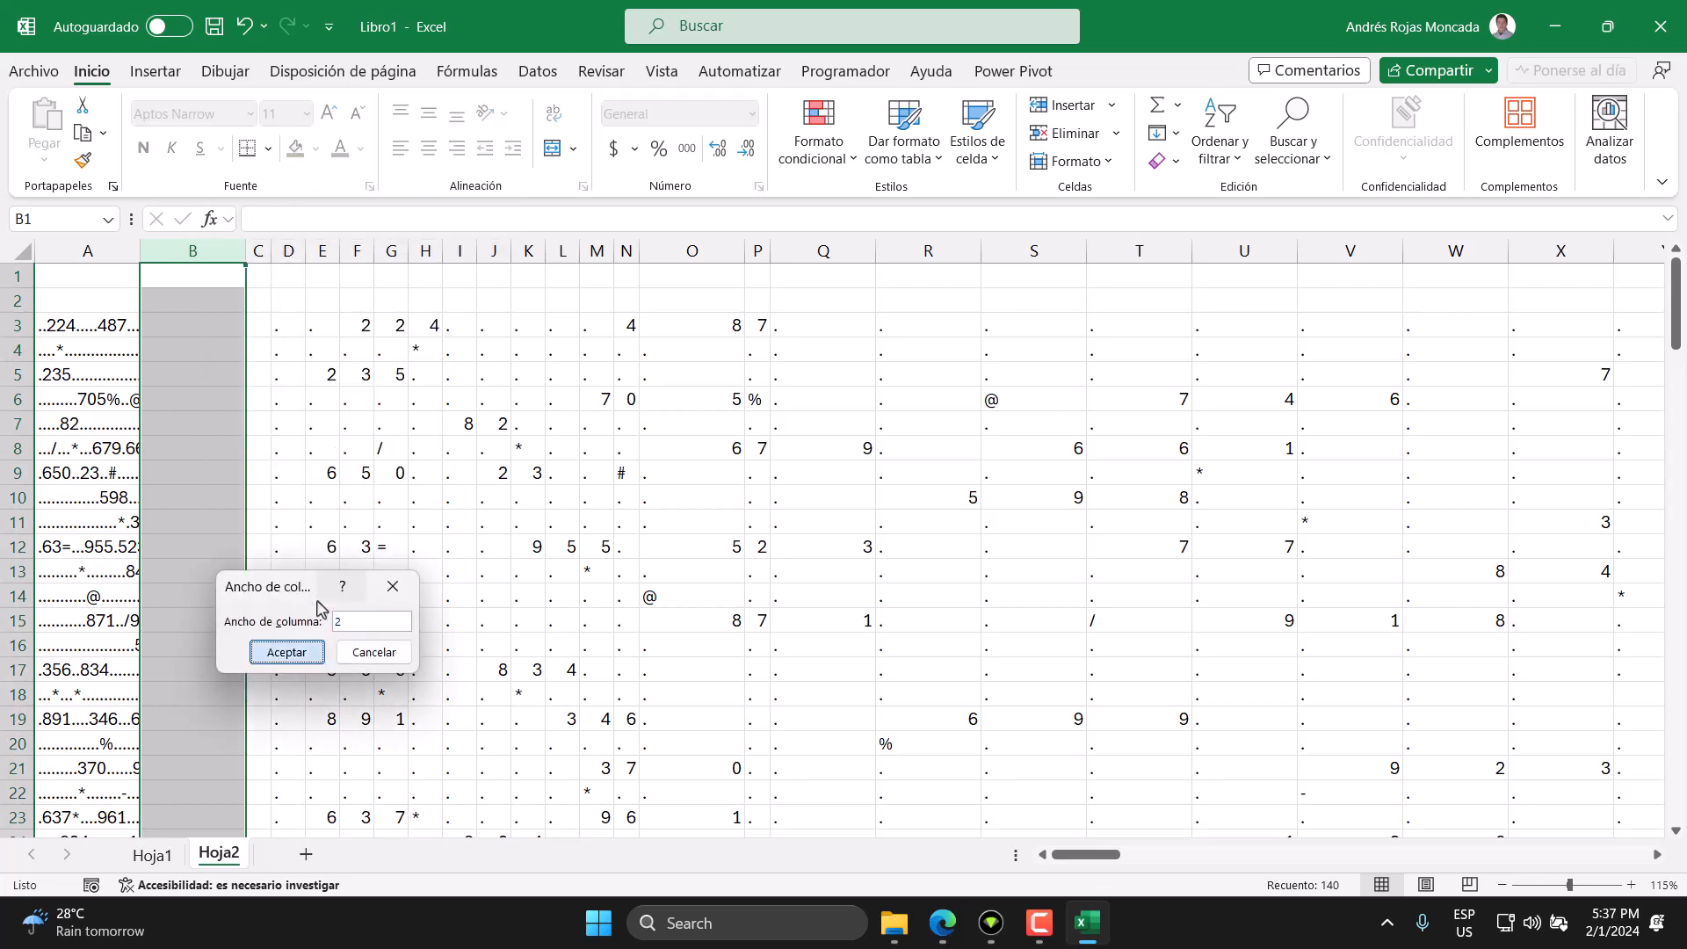
key("Return")
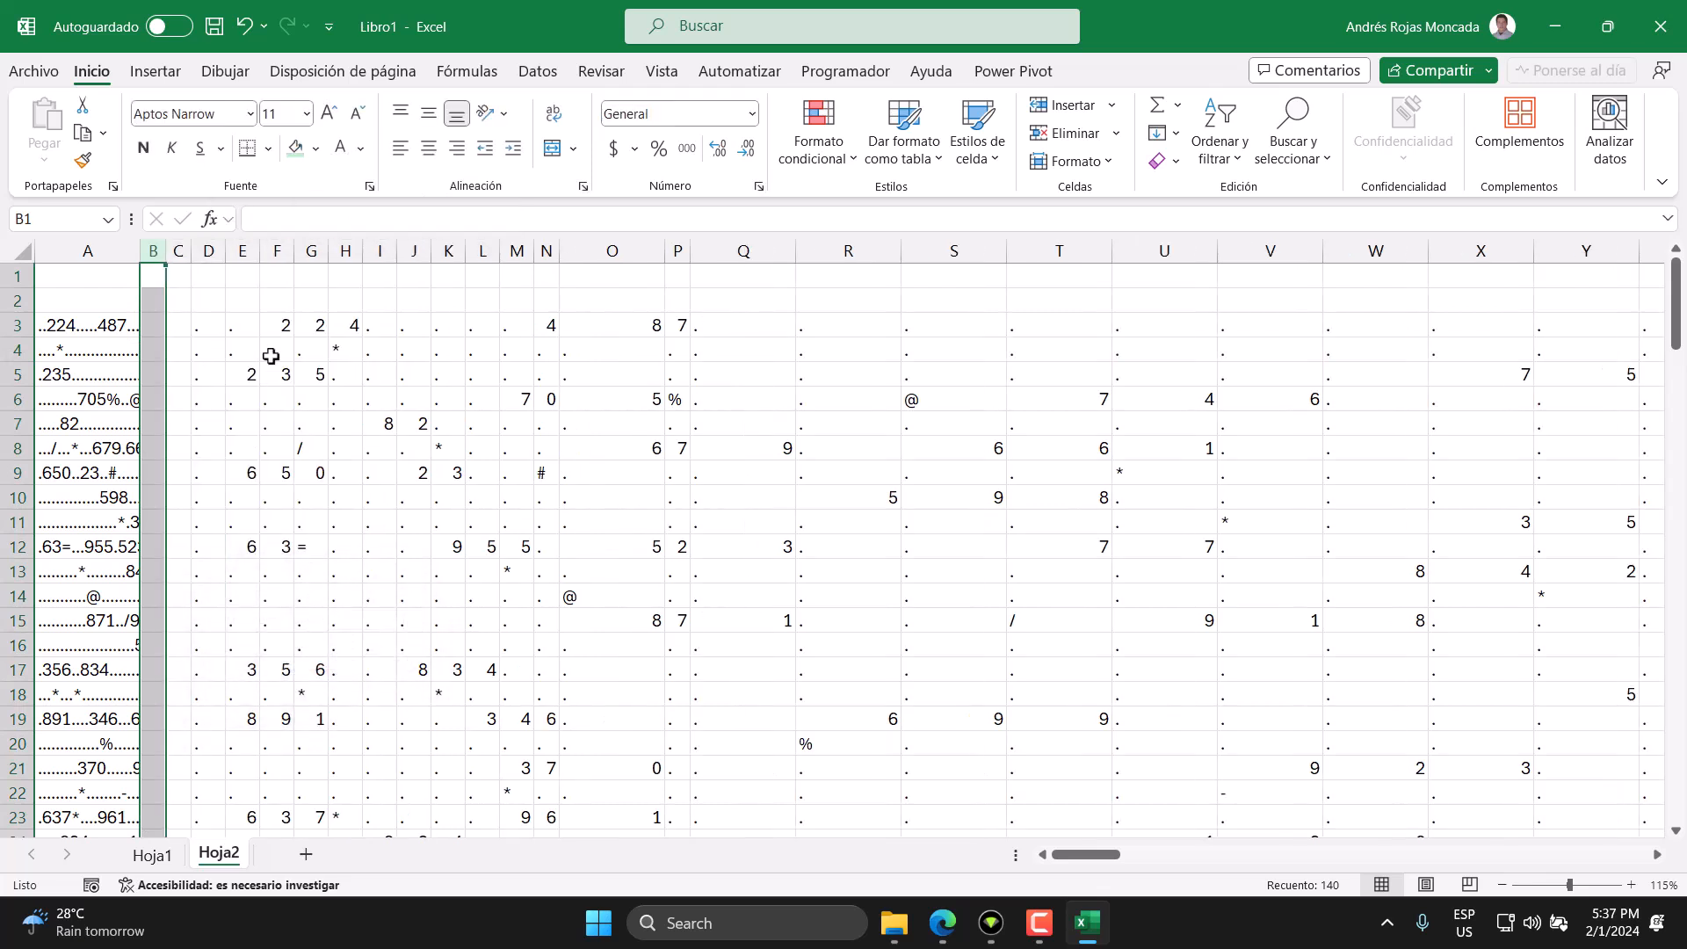
left_click(180, 324)
left_click_drag(153, 252, 180, 252)
right_click(180, 253)
left_click(255, 605)
key("Return")
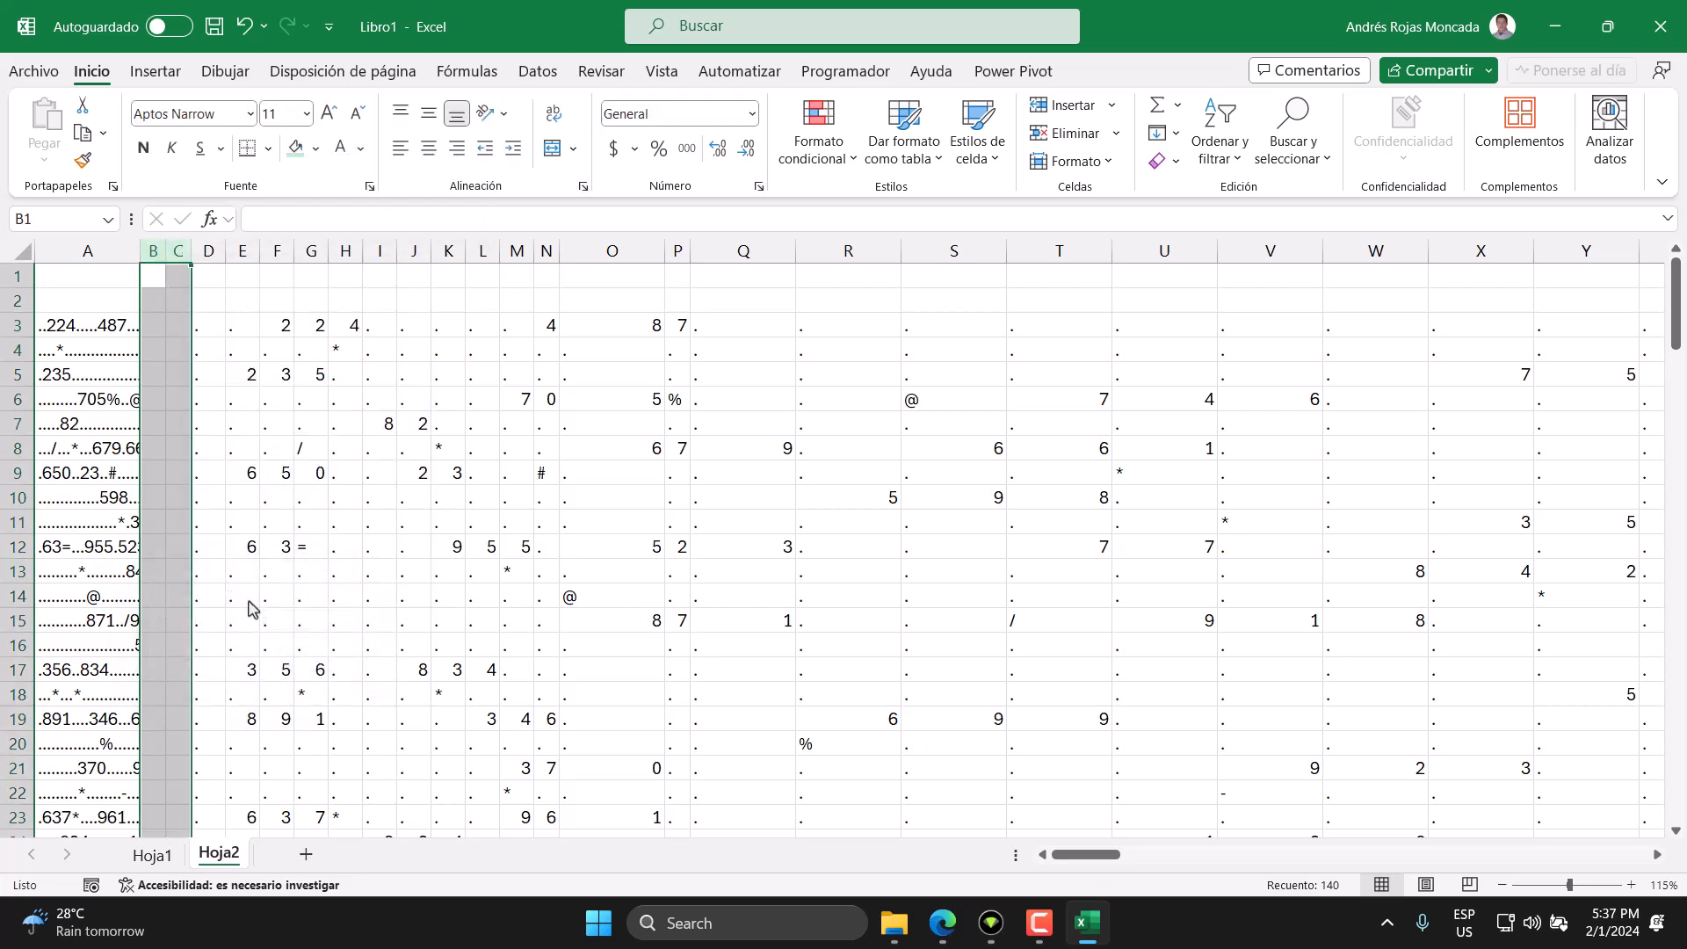
Set the width of all split-character columns, D through EM, to 3.
left_click(205, 325)
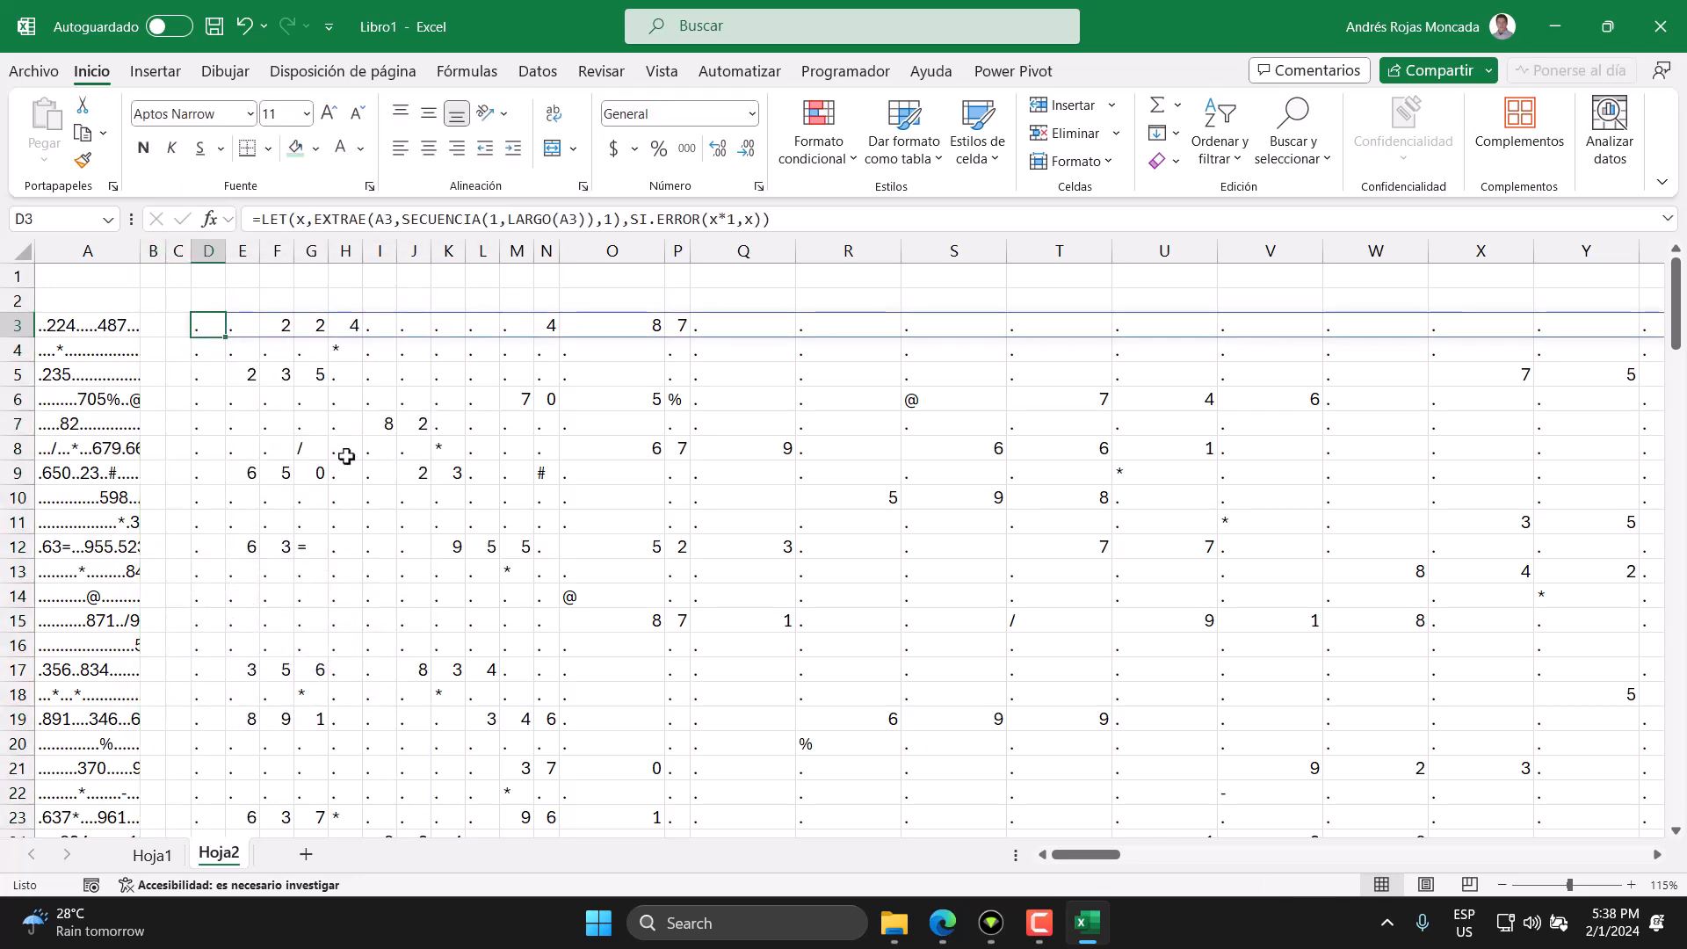
key("ctrl+Right")
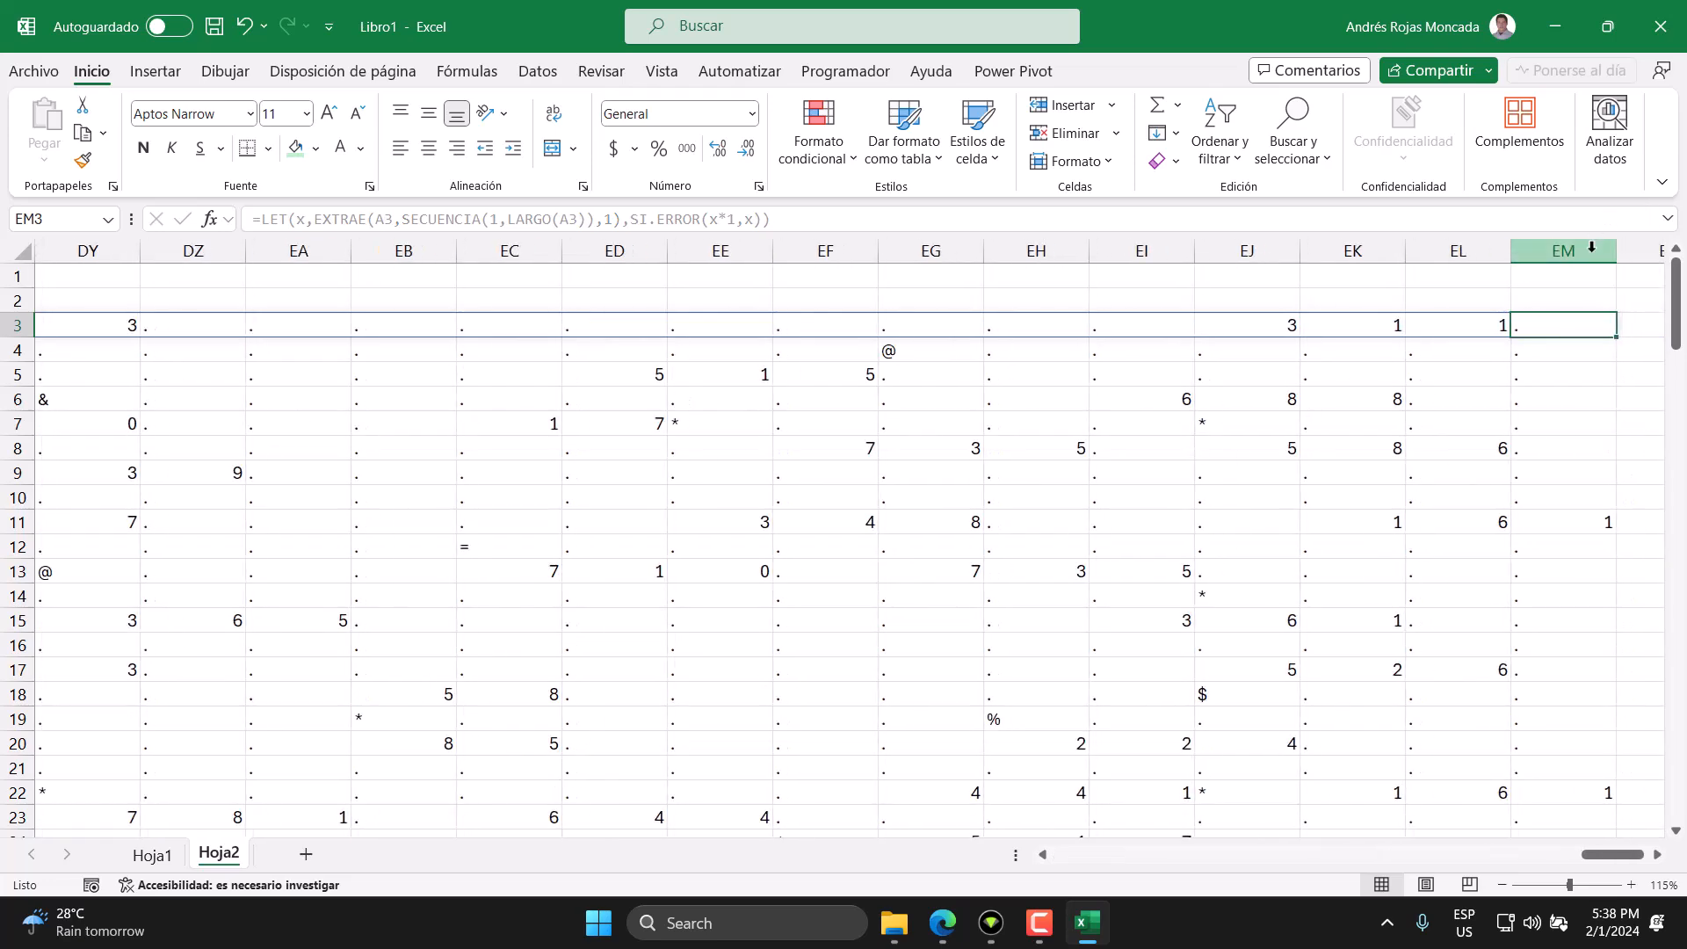
left_click(1591, 248)
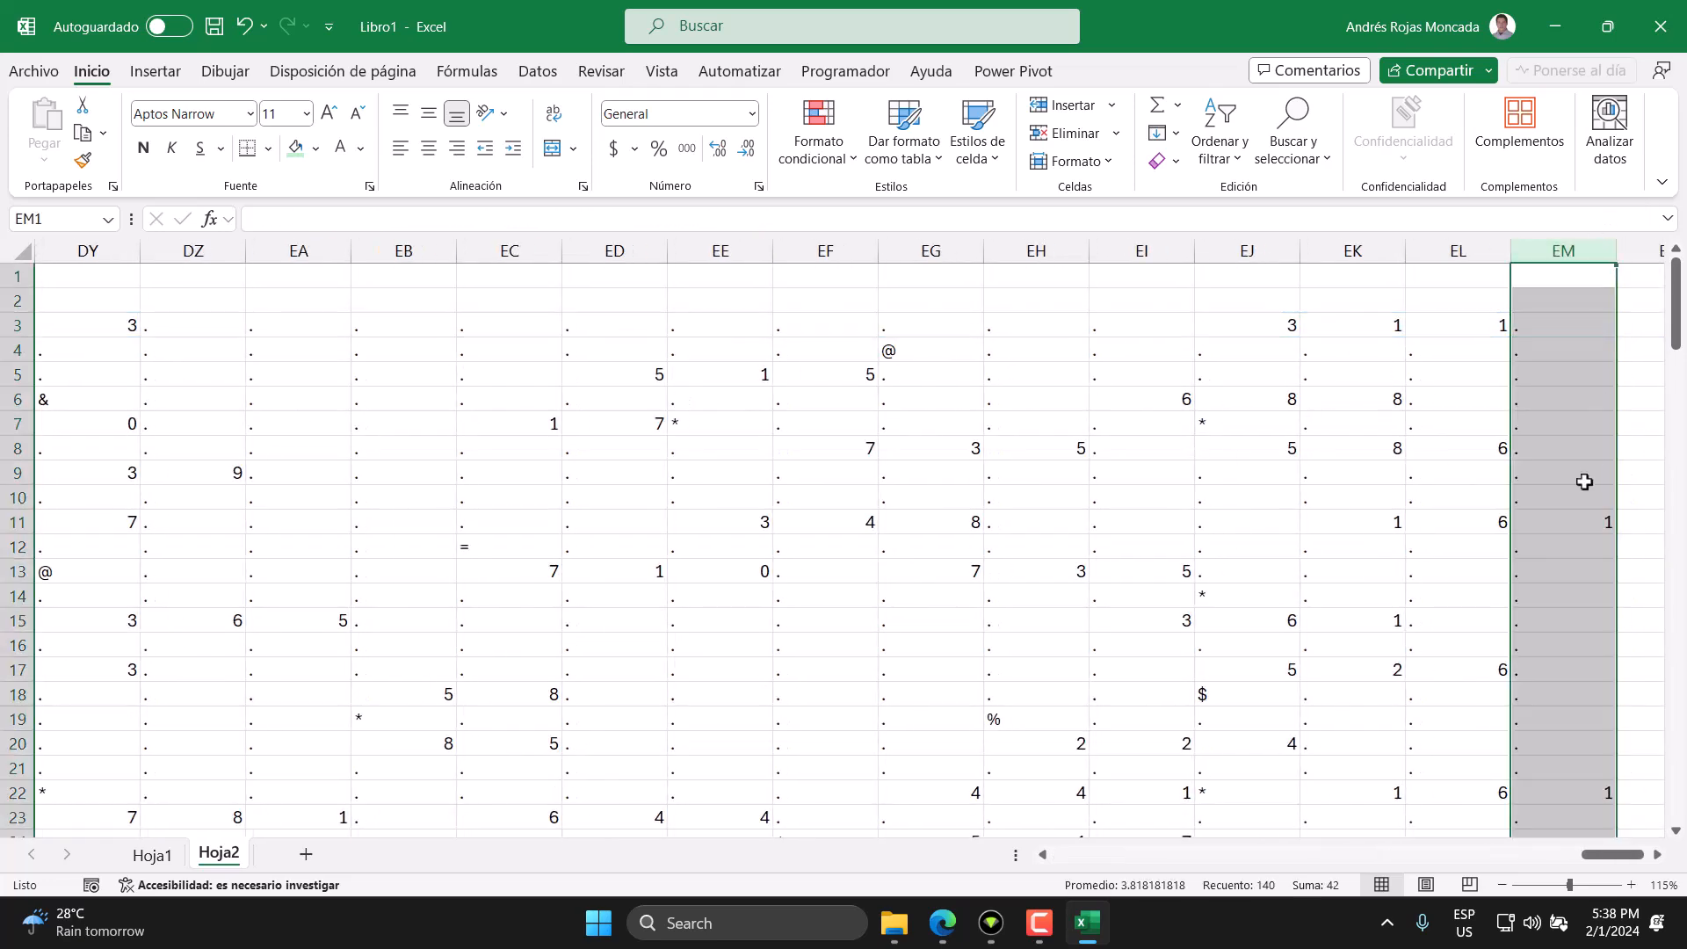
key("ctrl+shift+Left")
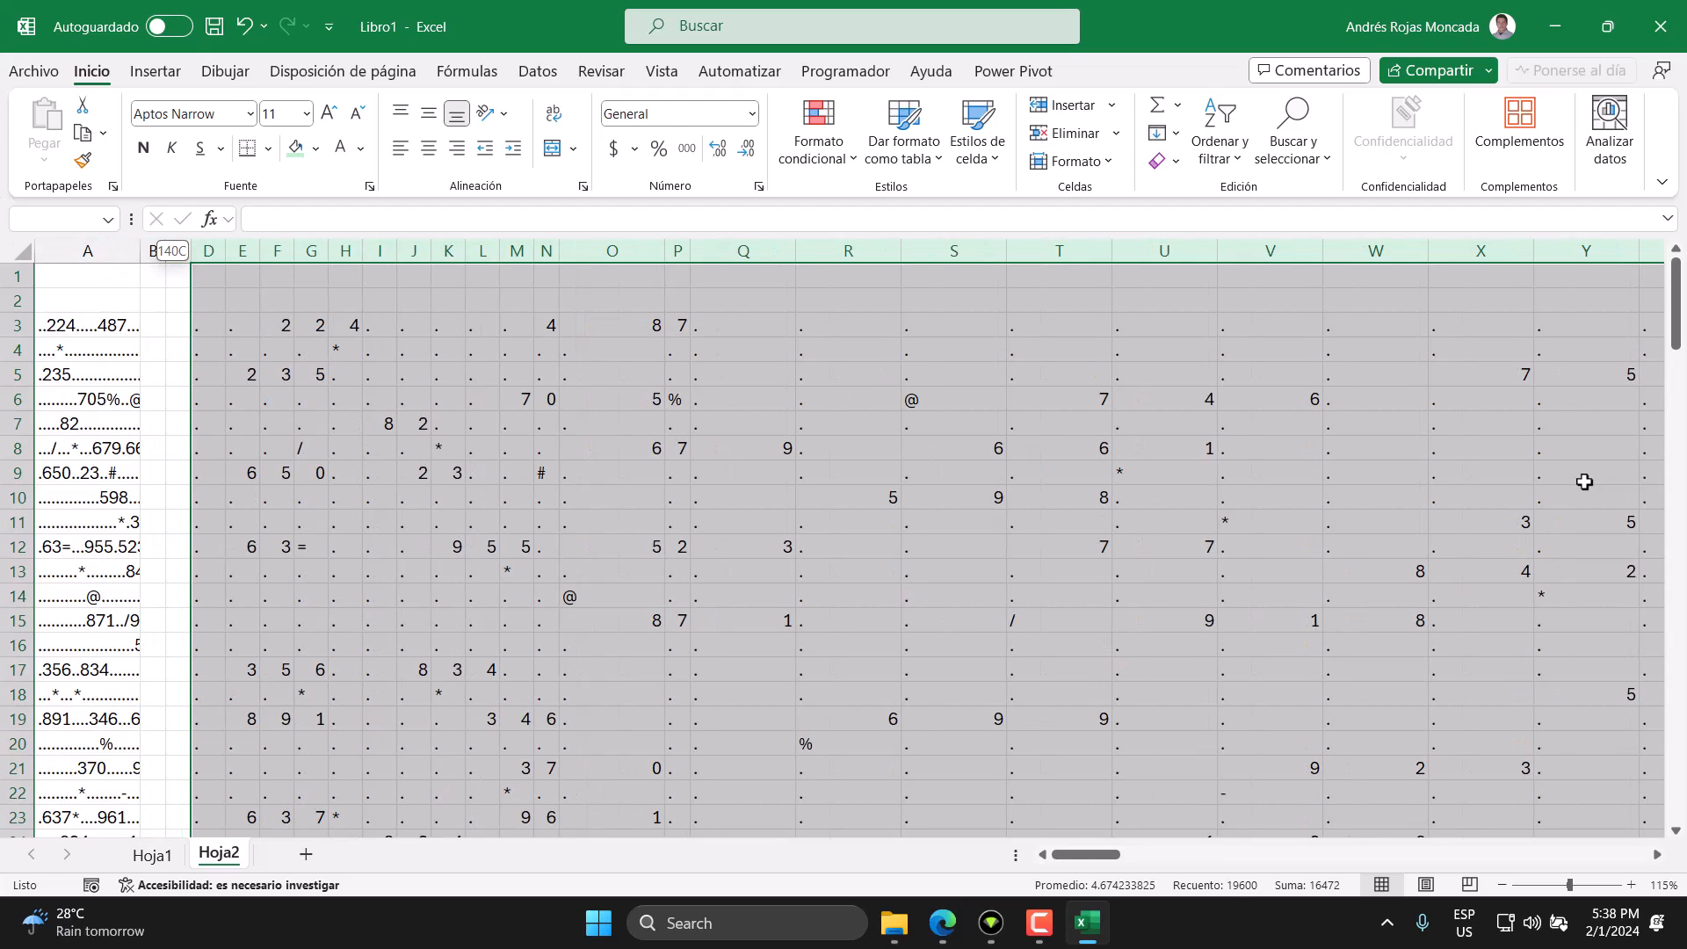
right_click(209, 251)
left_click(332, 615)
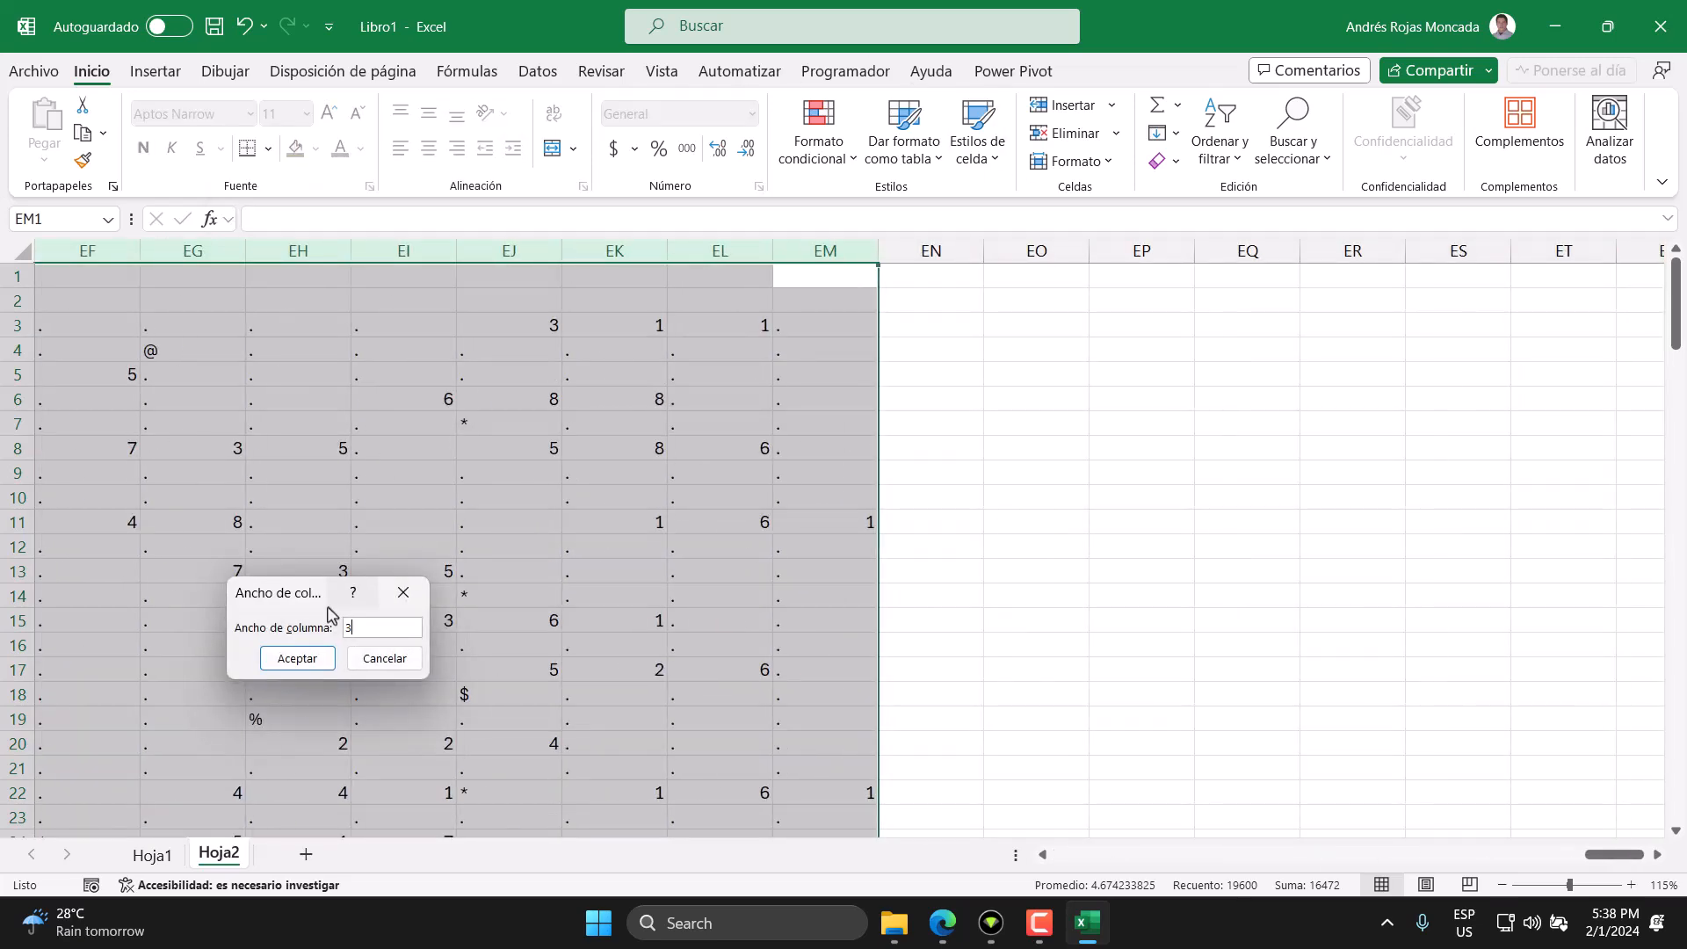
key("Return")
Center the split characters horizontally across the whole grid from D3 to its last cell.
left_click_drag(1638, 853, 968, 843)
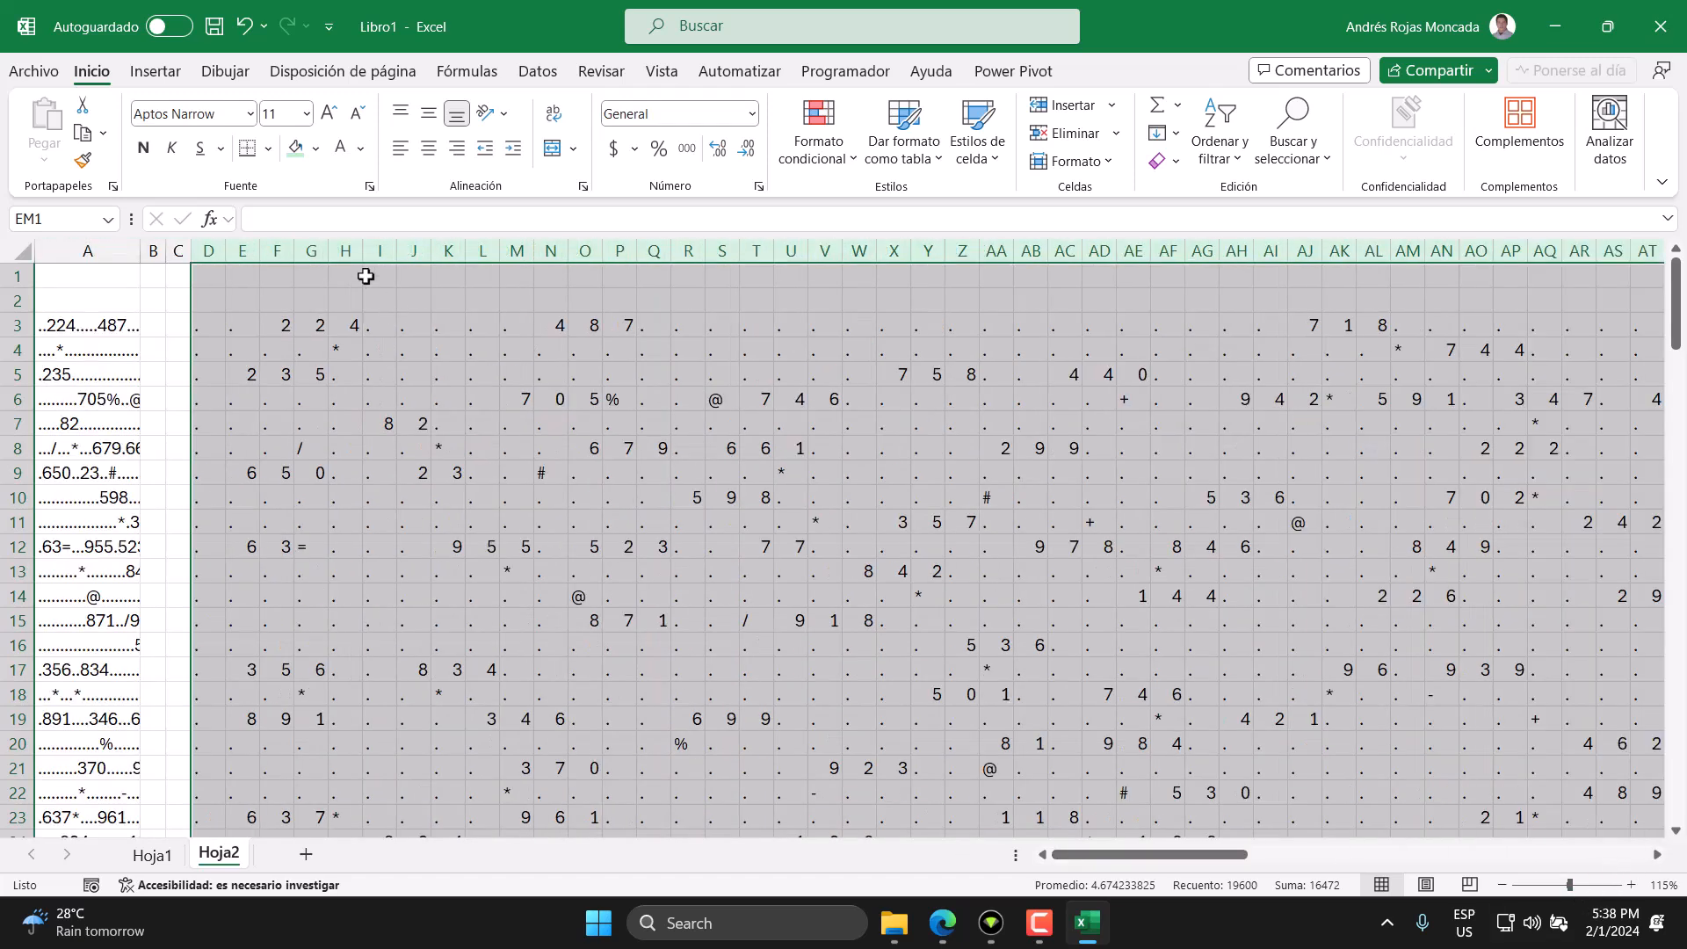
left_click(207, 324)
key("ctrl+shift+End")
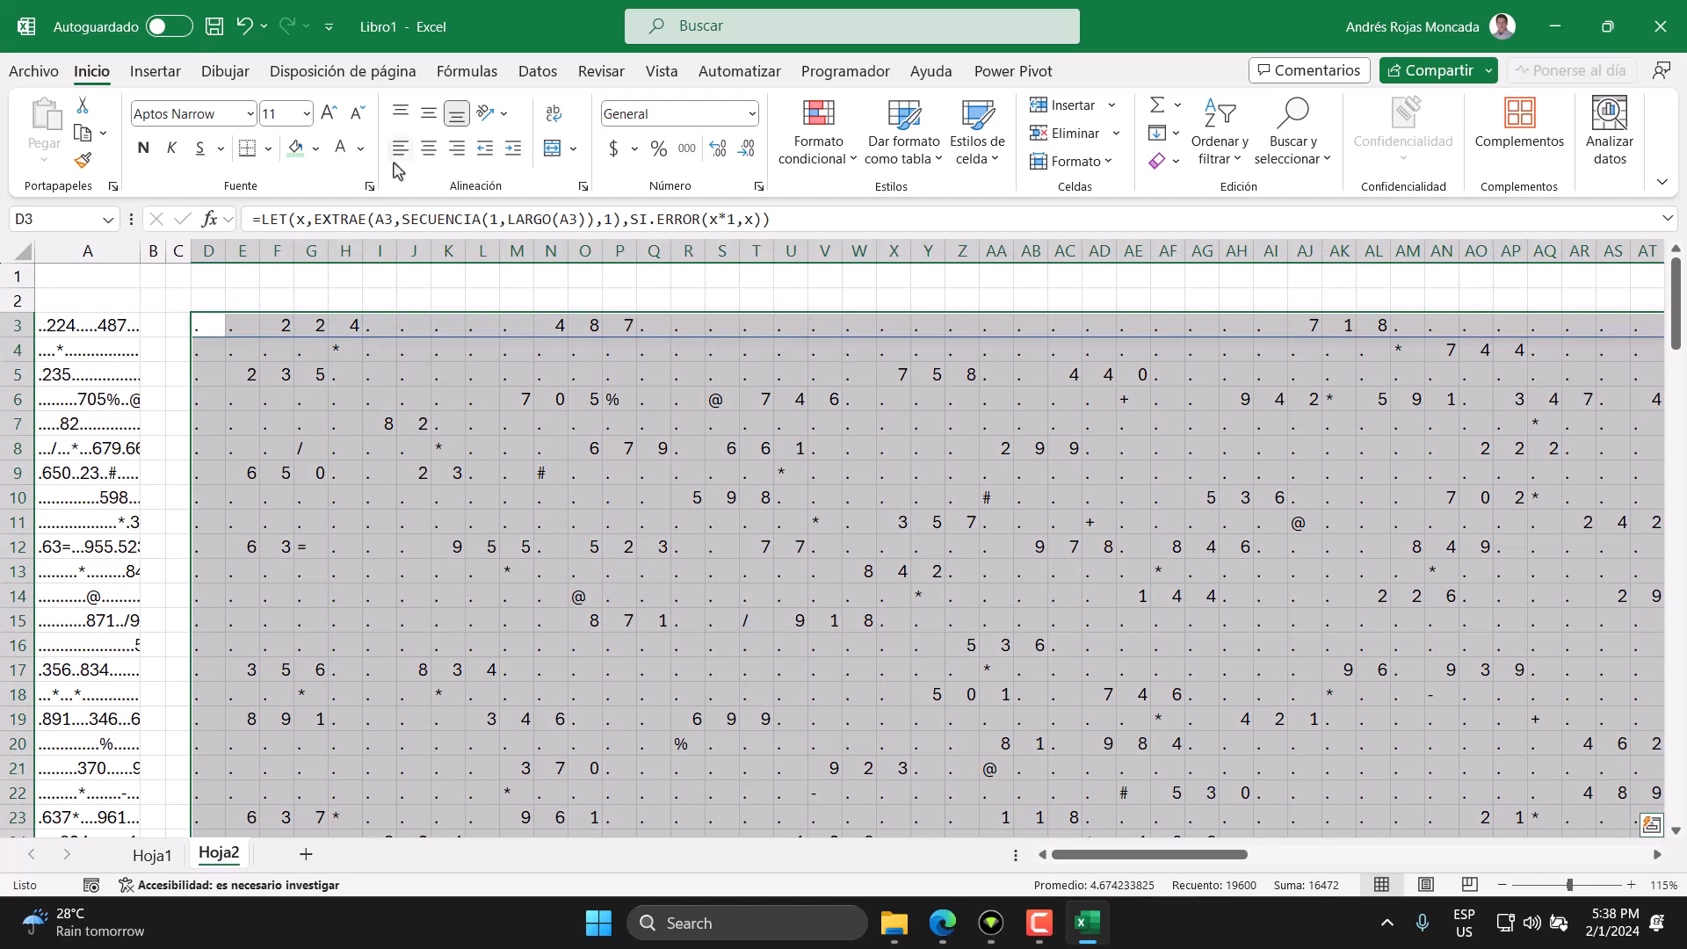
left_click(429, 147)
Set the width of the empty column EN, just after the character grid, to 2.
left_click(203, 324)
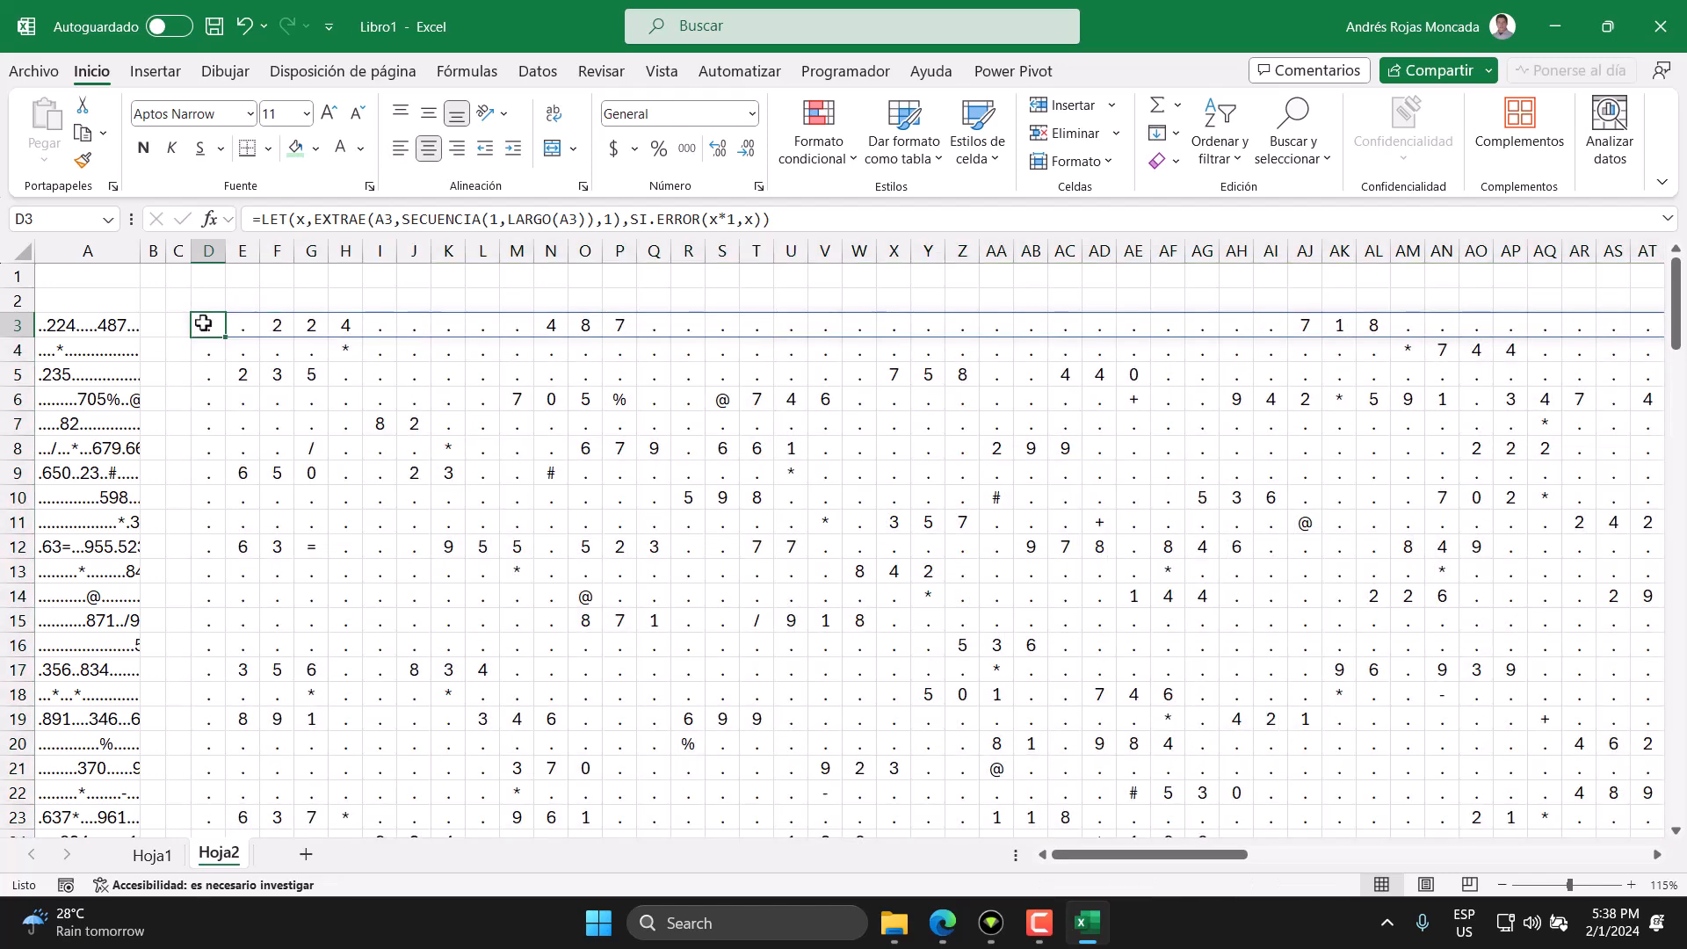
key("ctrl+Right")
key("Right")
key("Right")
key("Right")
key("Right")
key("Right")
key("Right")
key("Right")
key("Right")
key("Right")
key("Right")
key("Right")
key("Right")
key("Right")
key("Right")
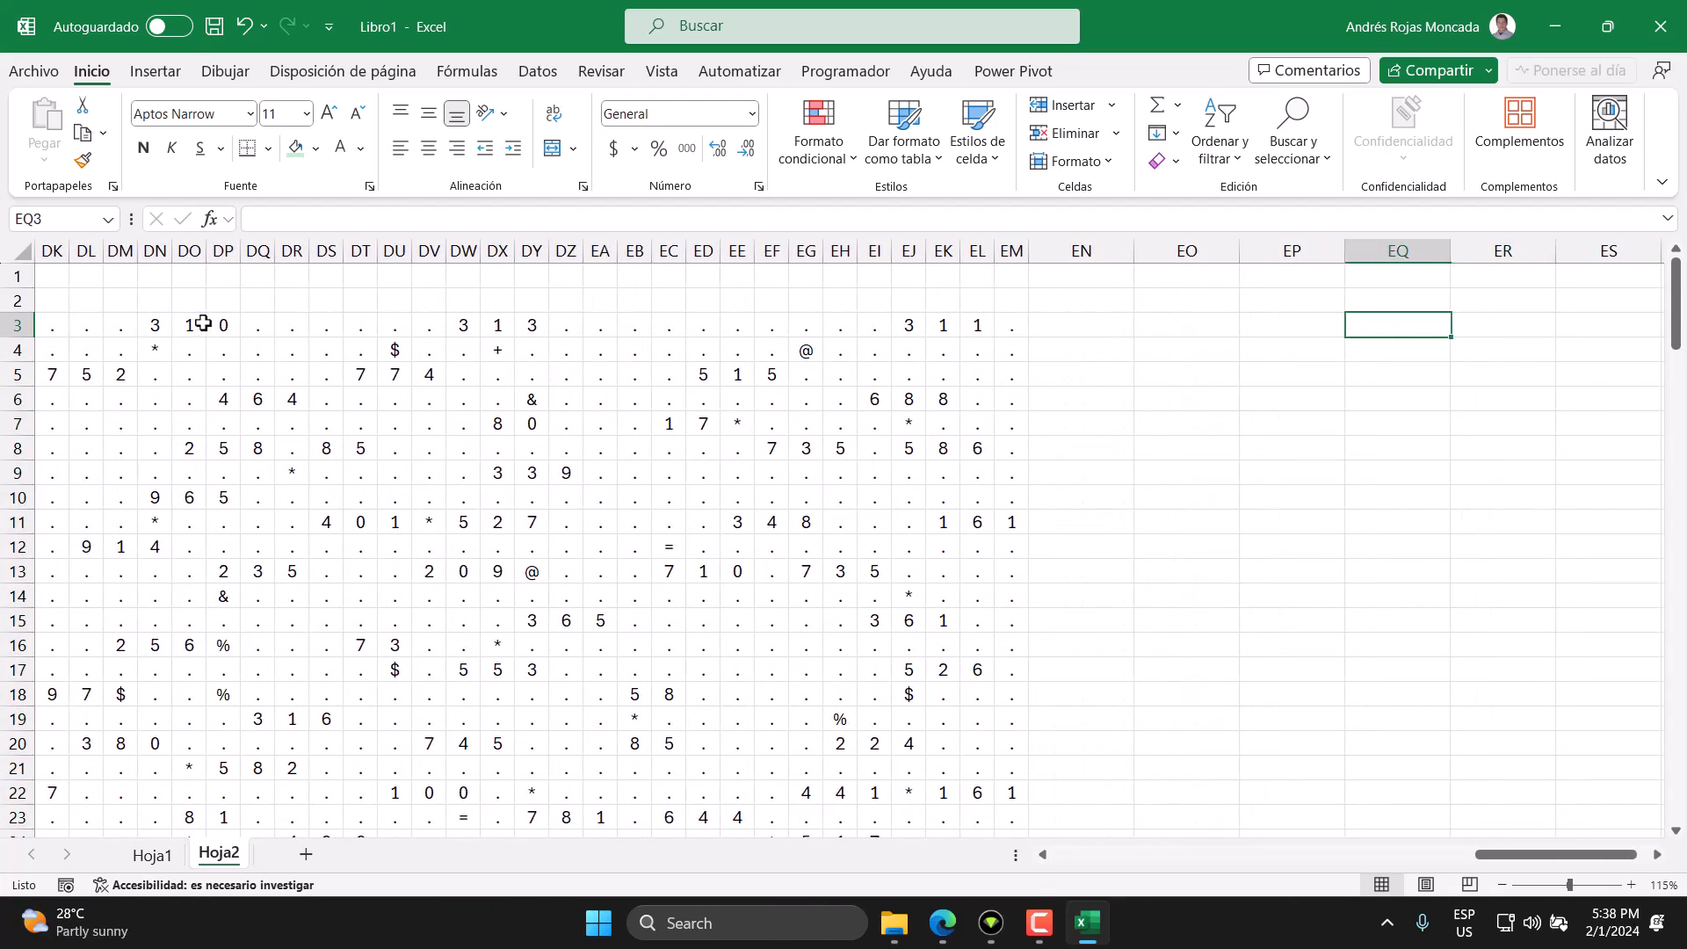
key("Left")
key("Left")
left_click(203, 324)
left_click(225, 246)
right_click(226, 246)
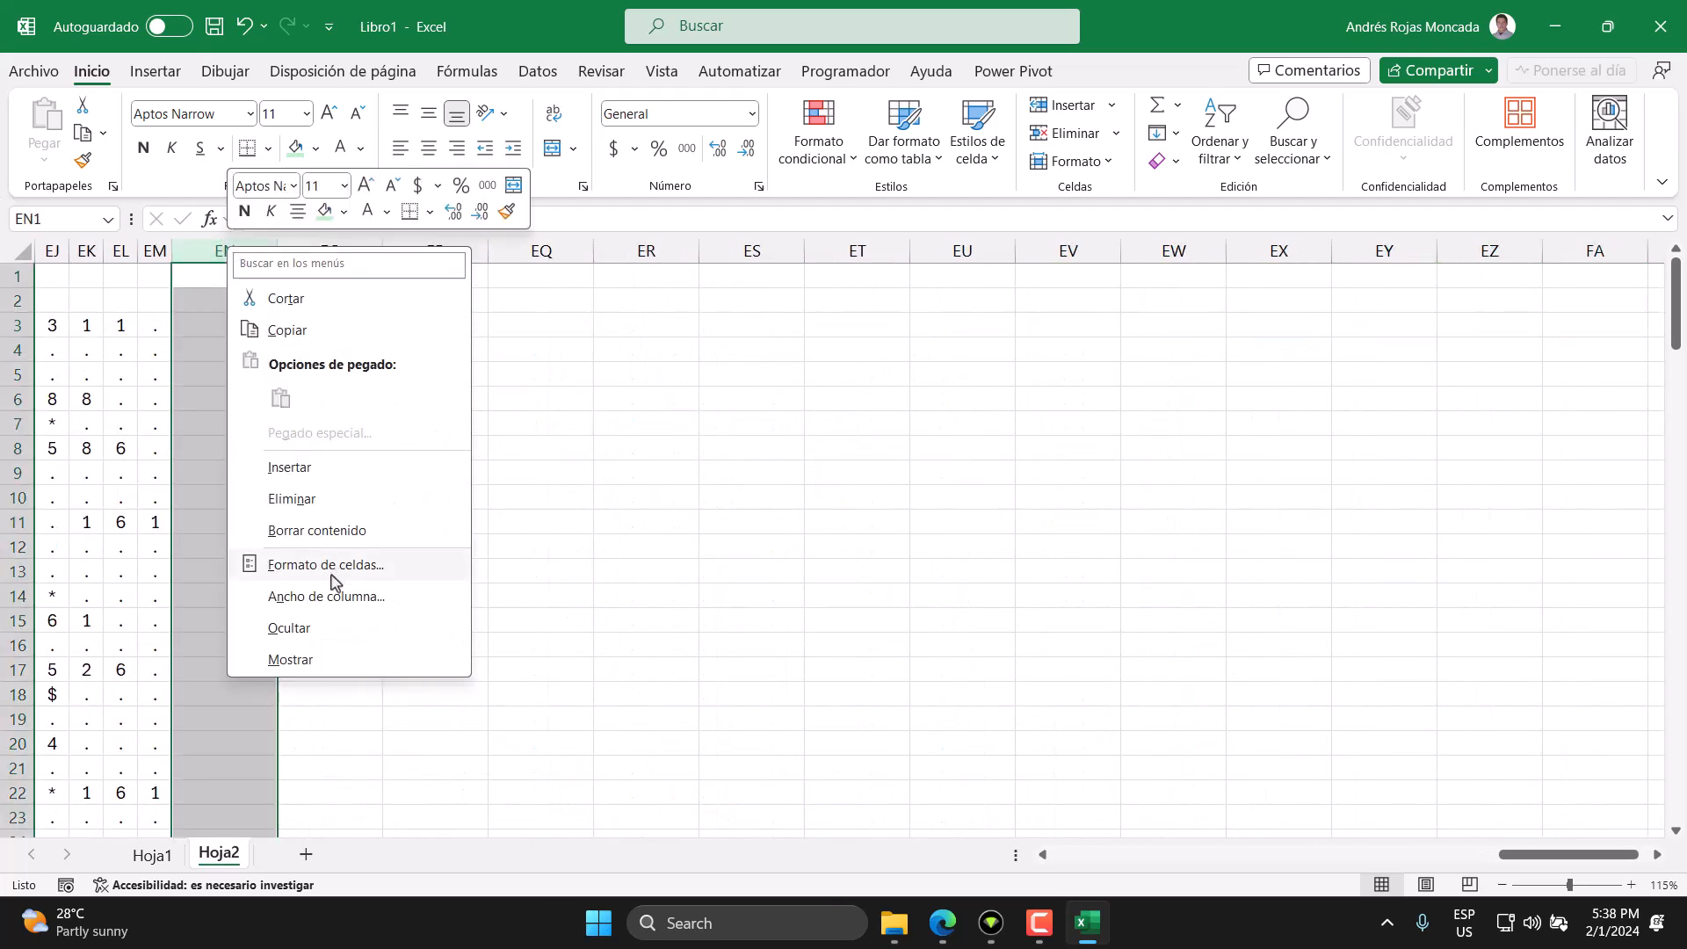
left_click(329, 597)
type("2")
key("Return")
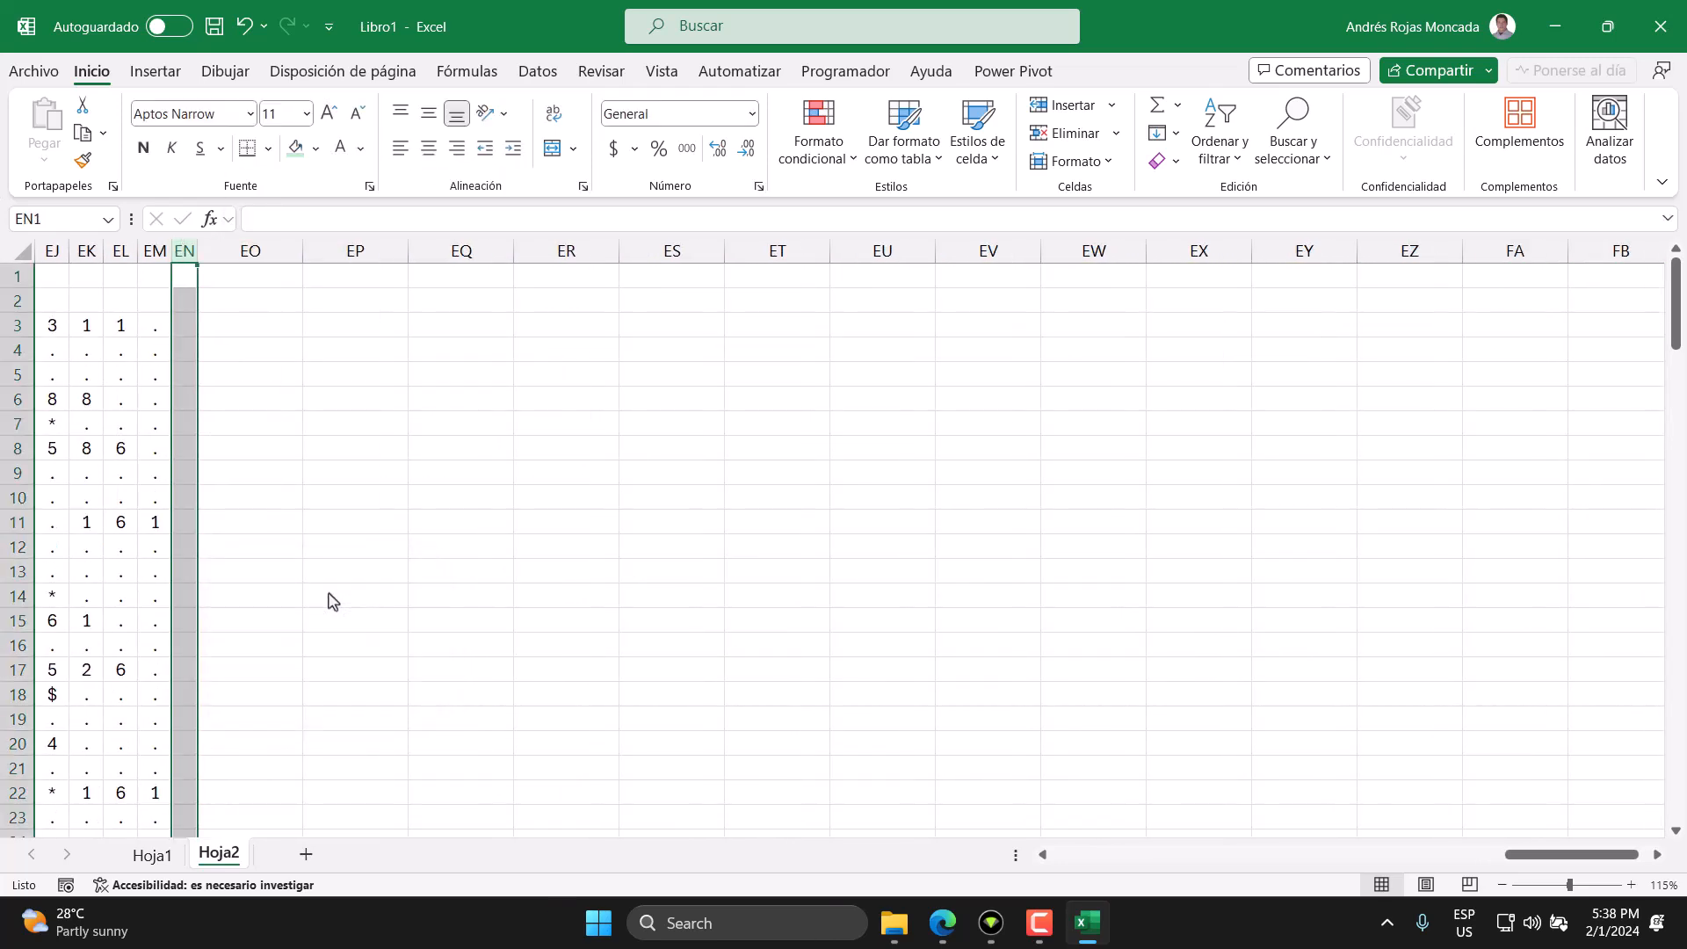
Copy the text of the ENCOL(MAP(...)) asterisk-address formula from cell N3 on Hoja1 into cell EO3 on Hoja2.
left_click(263, 328)
left_click(152, 854)
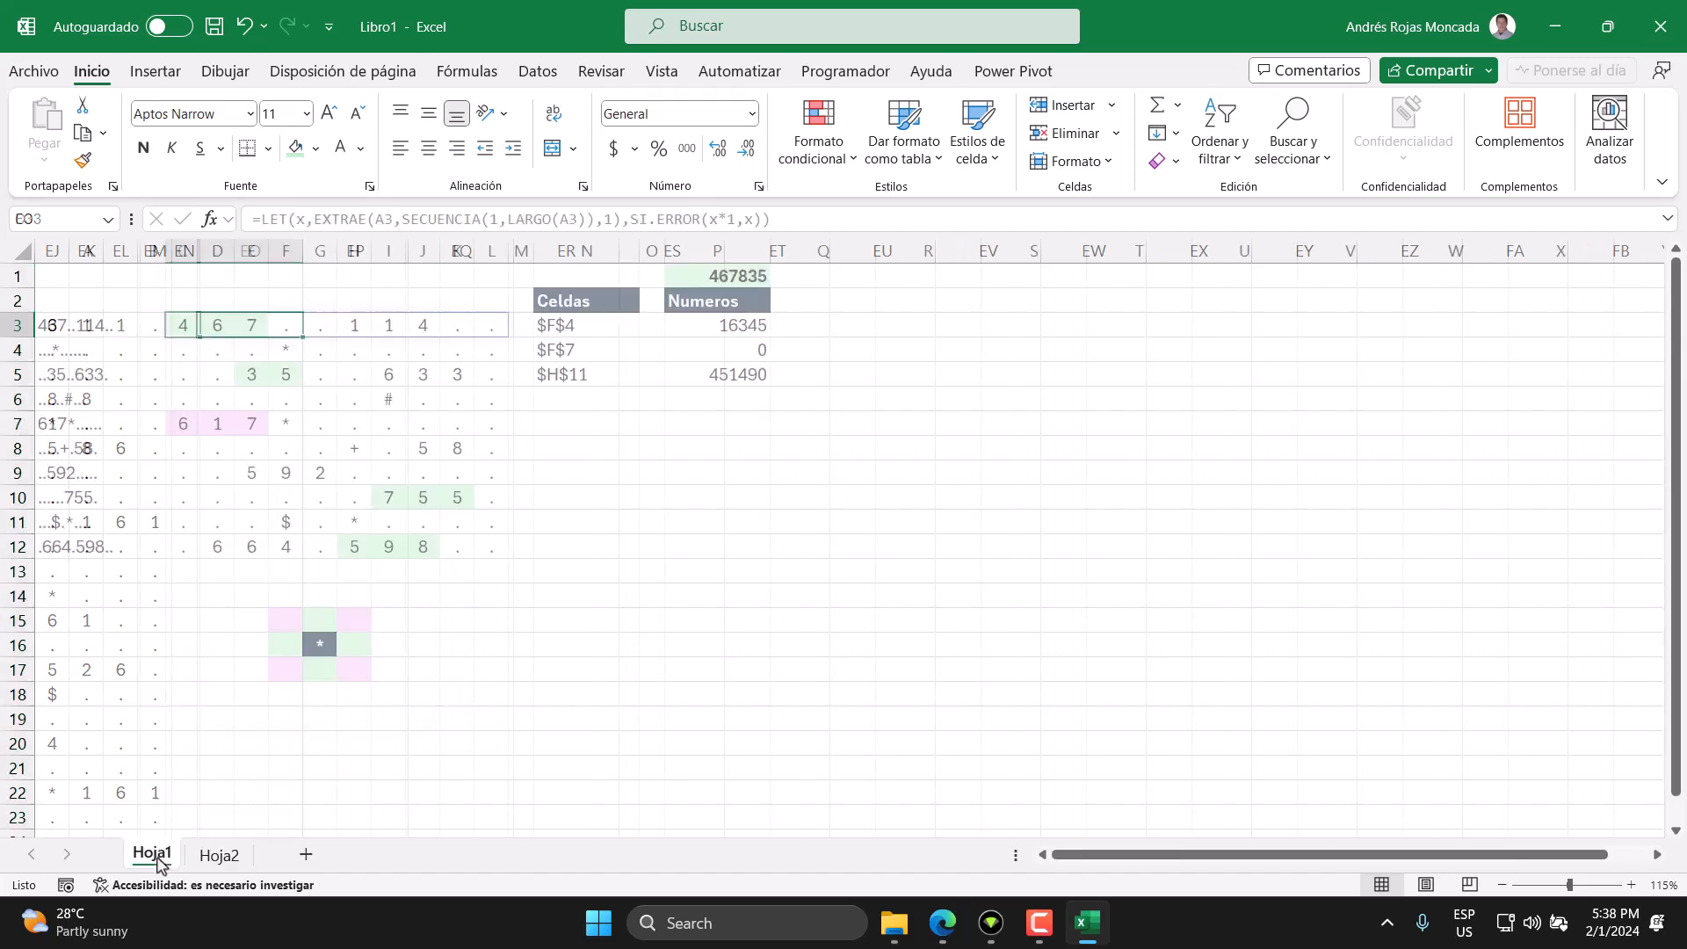
left_click(581, 326)
double_click(582, 325)
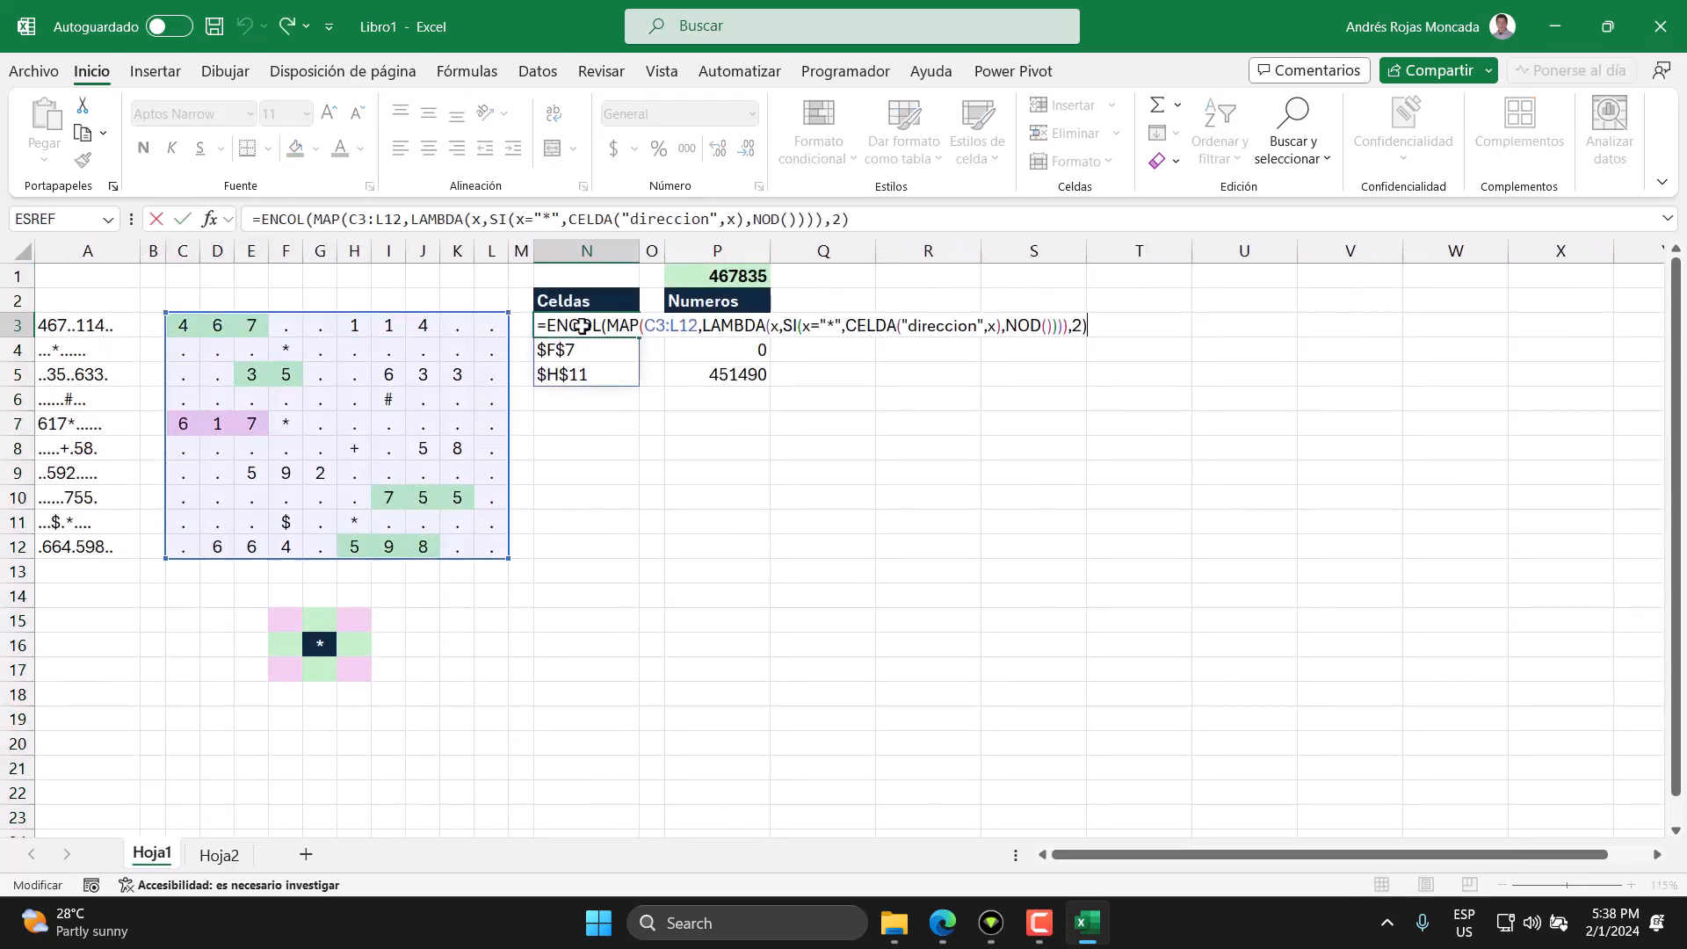
key("ctrl+Return")
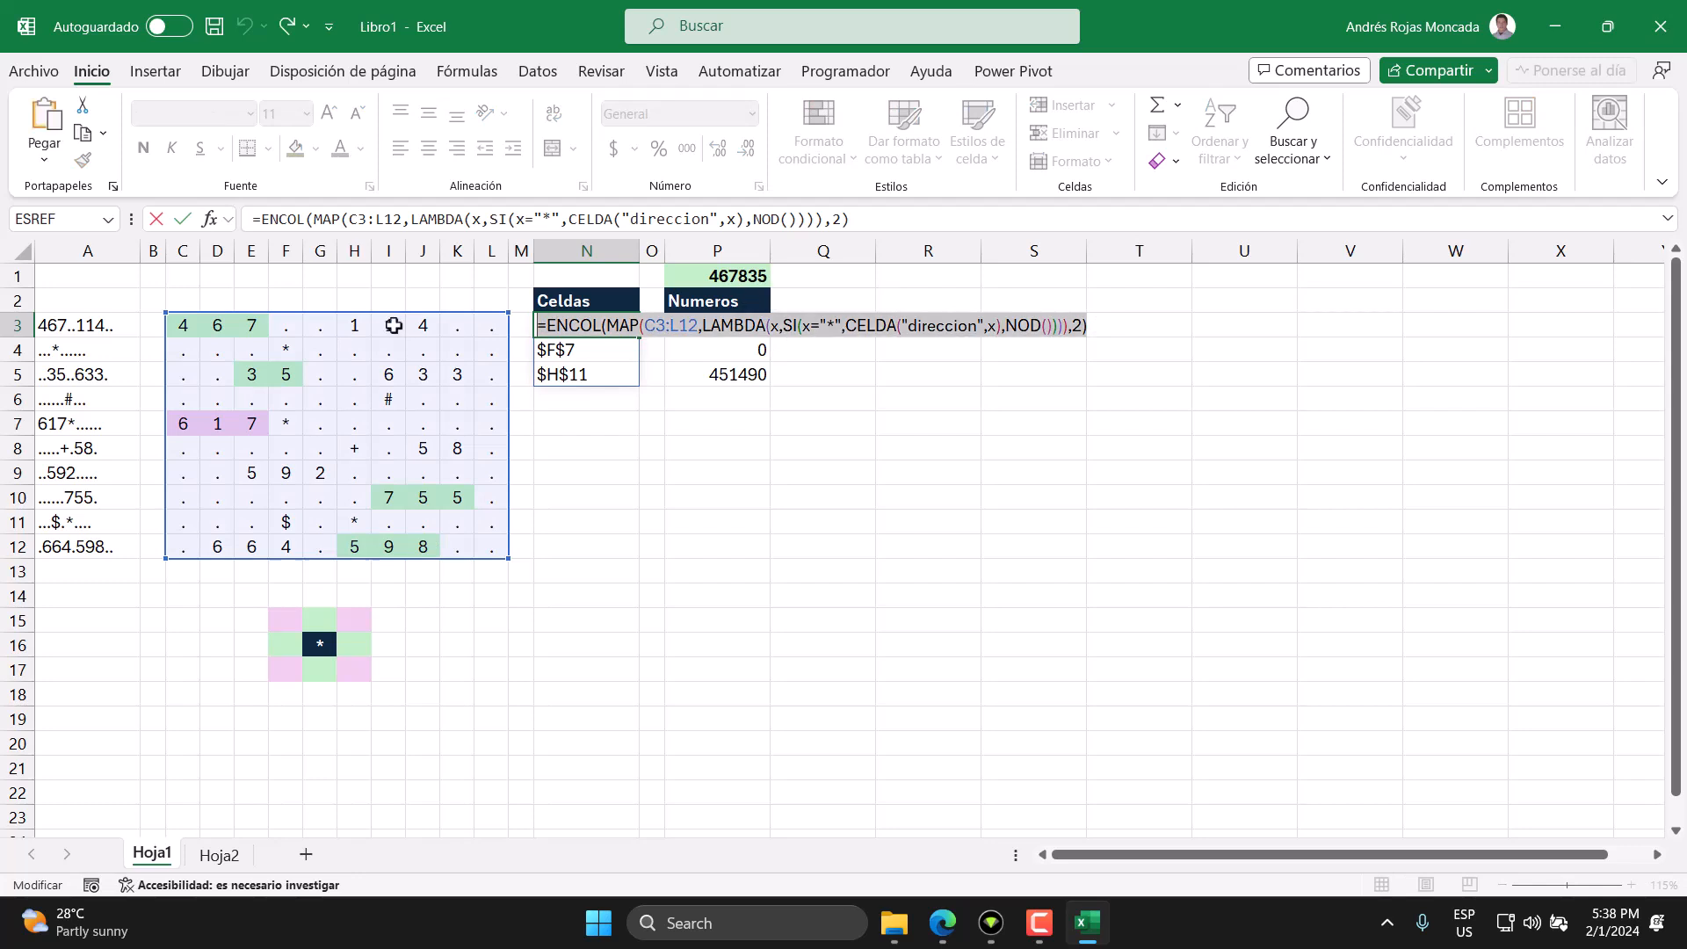
left_click(220, 853)
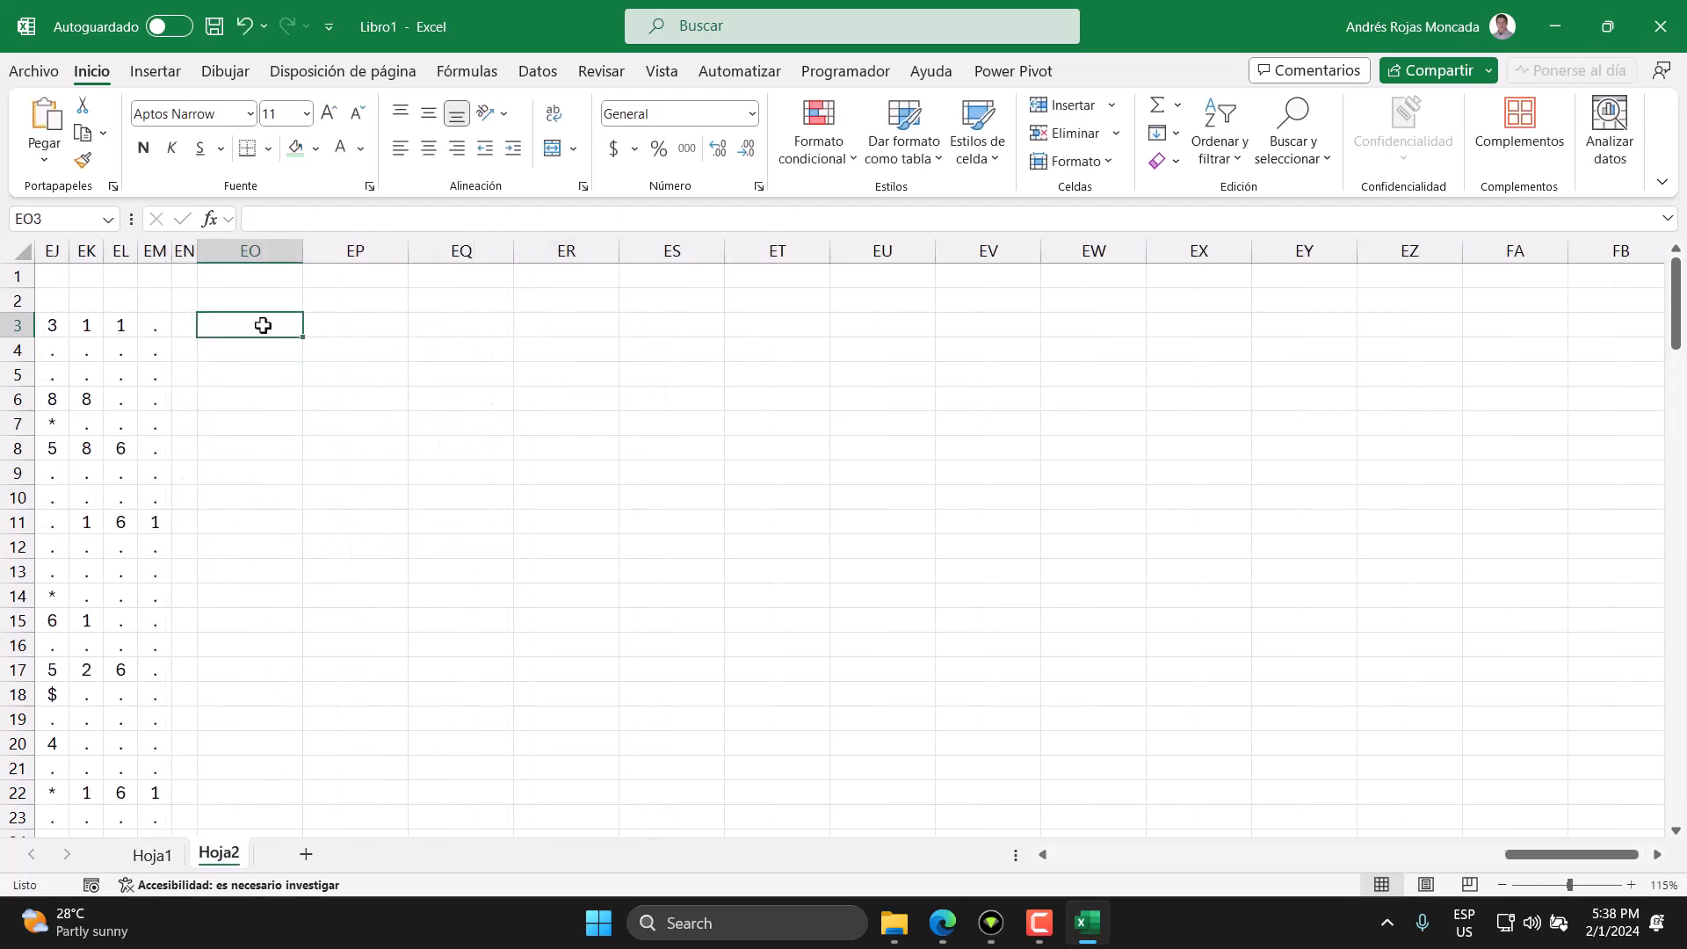
key("F2")
type("=ENCOL(MAP(C3:L12,LAMBDA(x,SI(x=\"*\",CELDA(\"direccion\",x),NOD()))),2)")
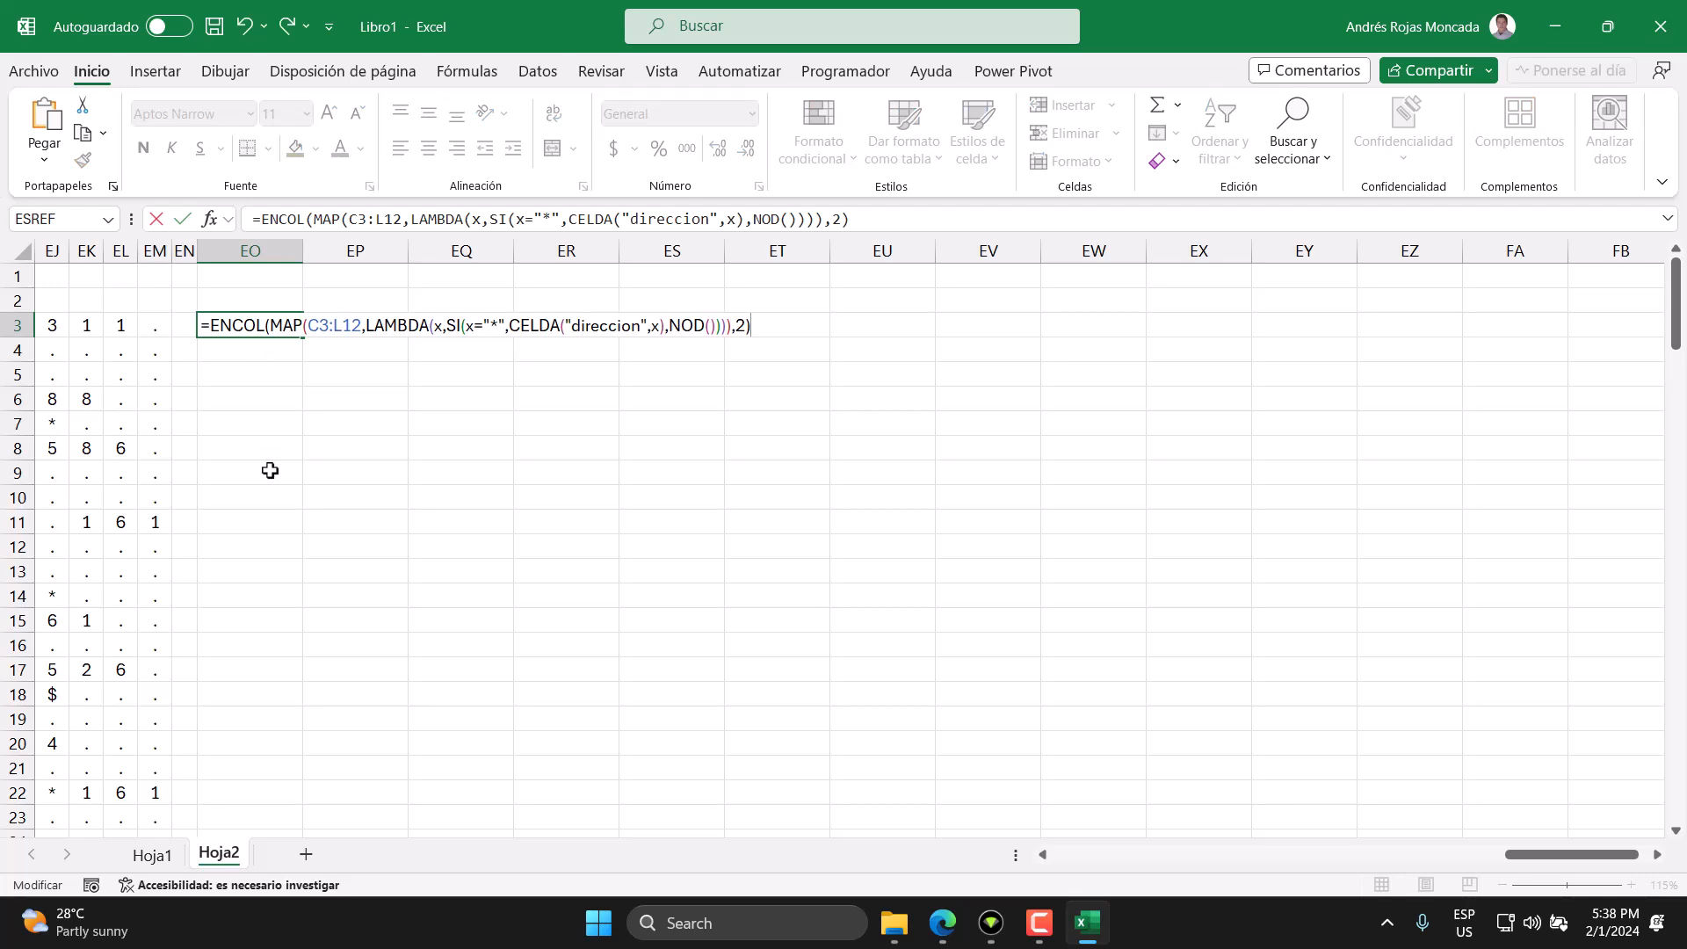
Replace the MAP range C3:L12 in the EO3 formula with the full character grid D3:EM142 and enter the formula.
left_click_drag(360, 329, 309, 332)
key("Delete")
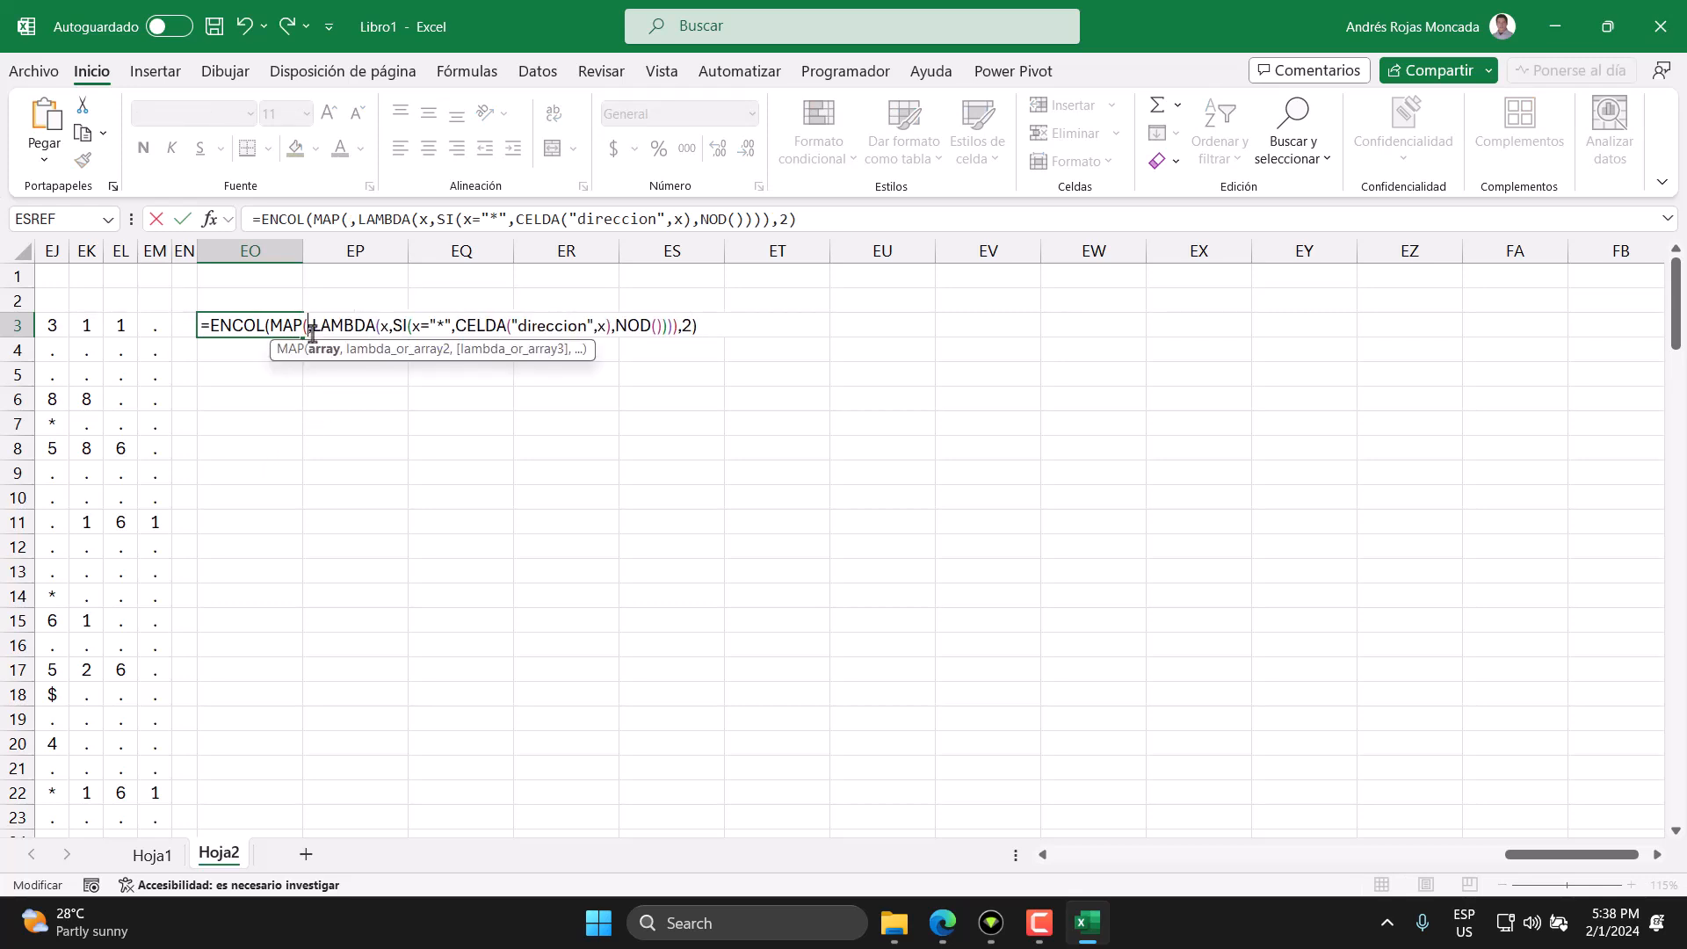
left_click_drag(1508, 870, 1037, 865)
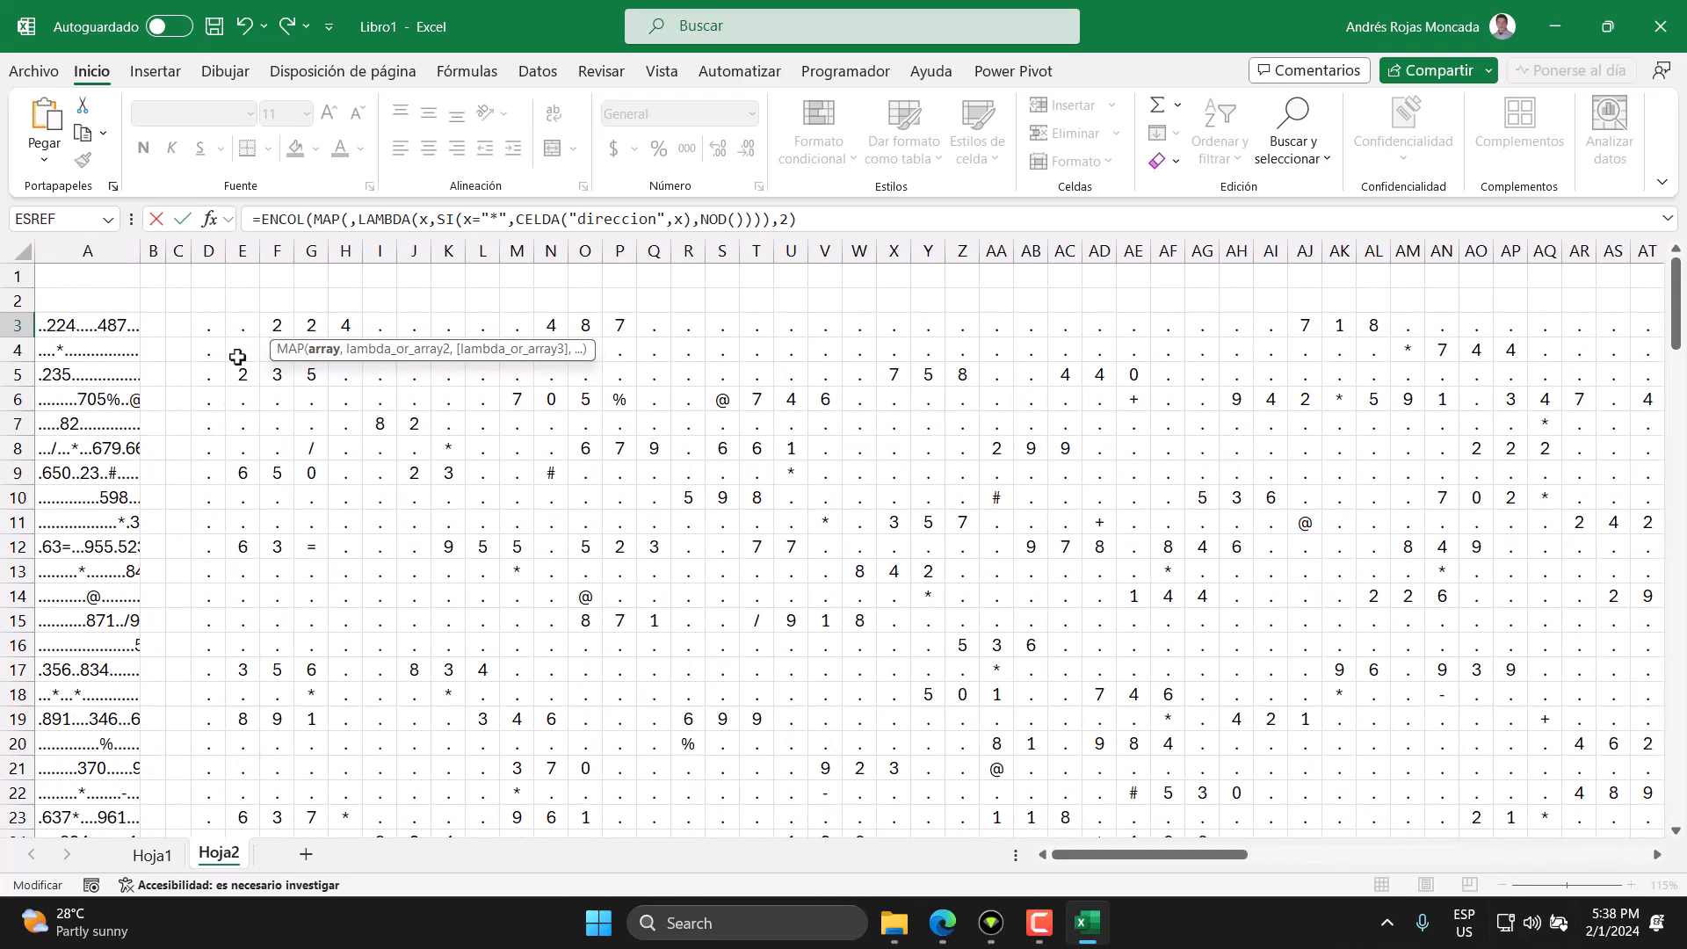
left_click(213, 330)
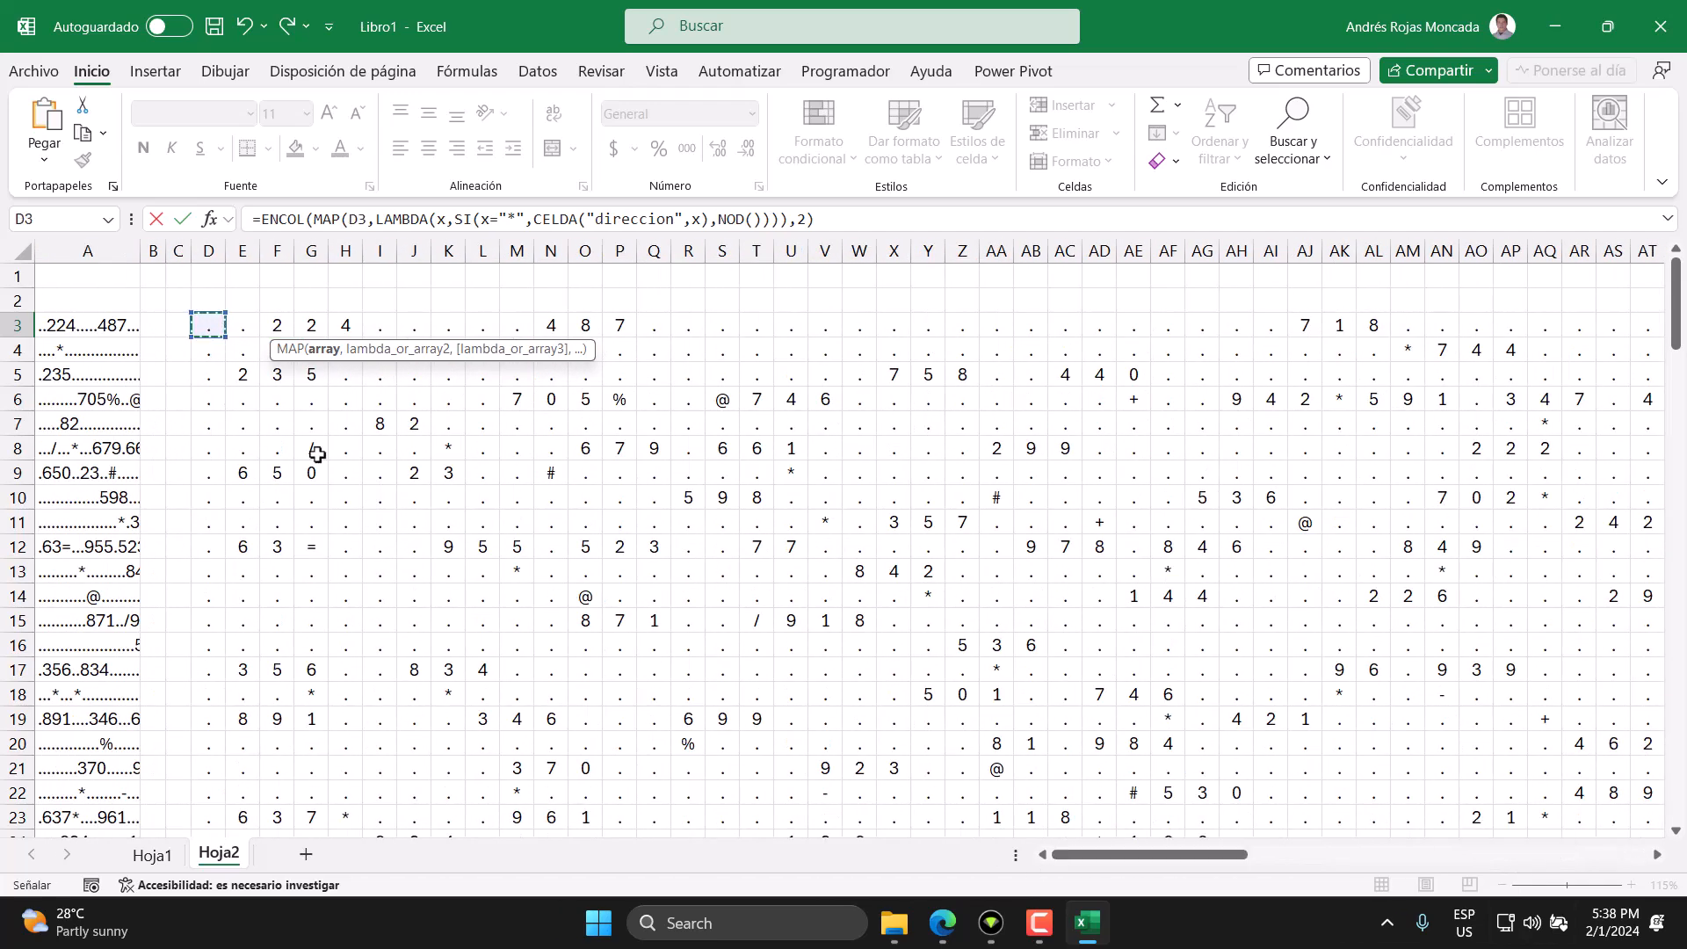
key("ctrl+shift+Right")
key("ctrl+shift+Down")
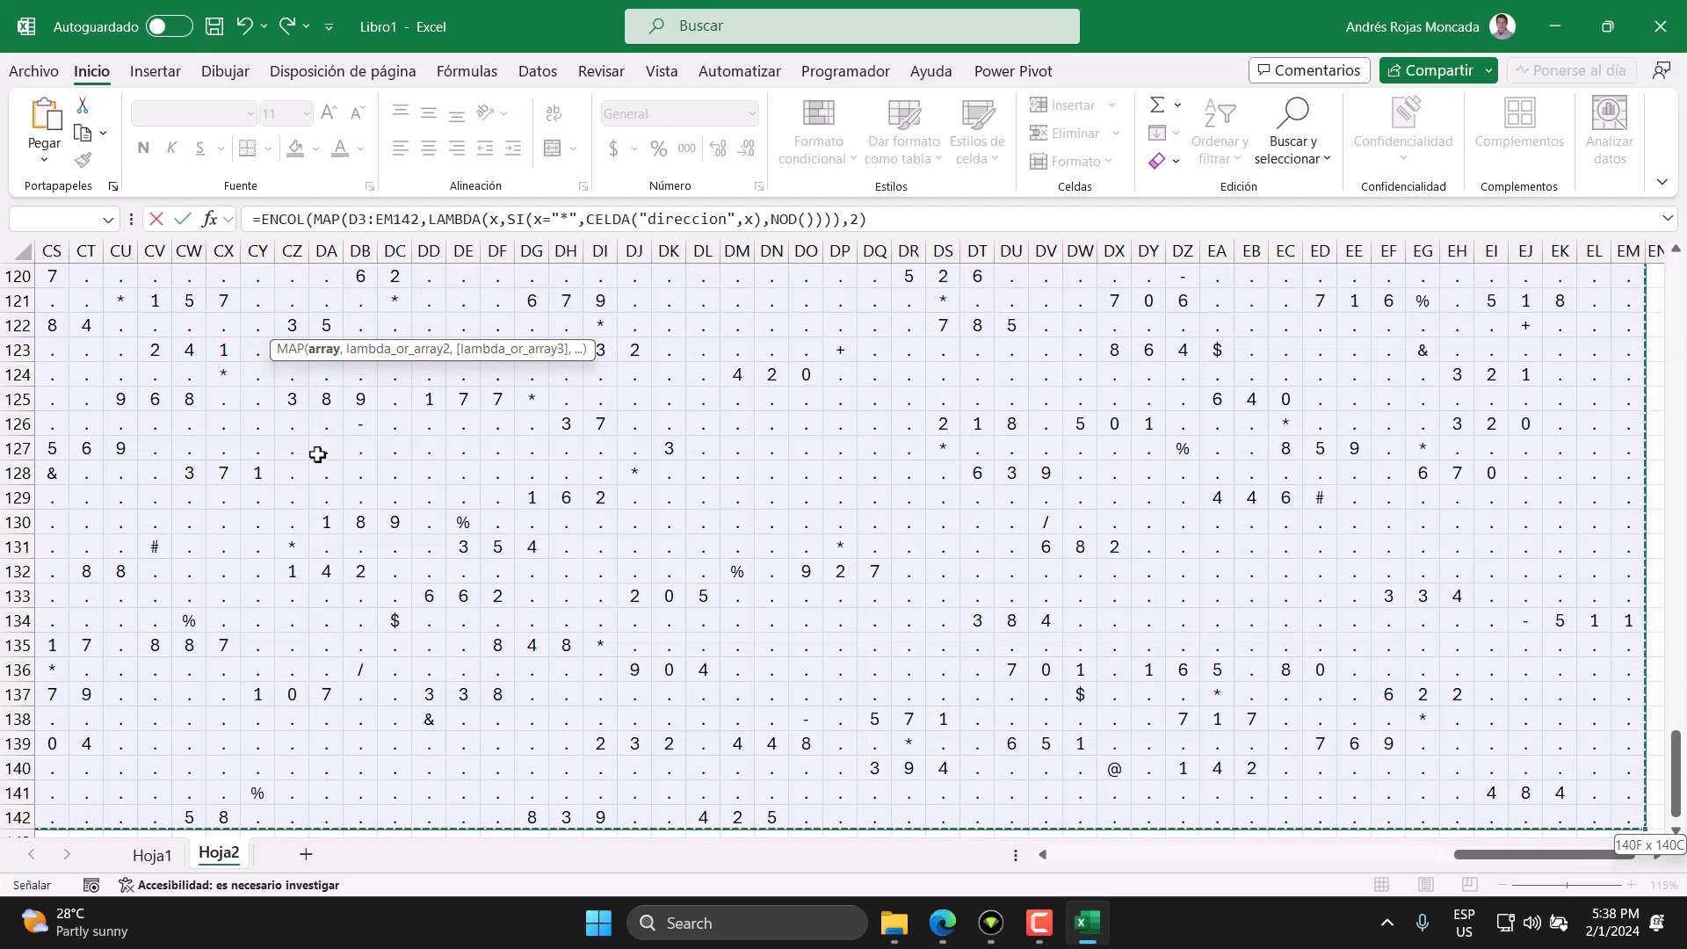
key("ctrl+BackSpace")
key("Return")
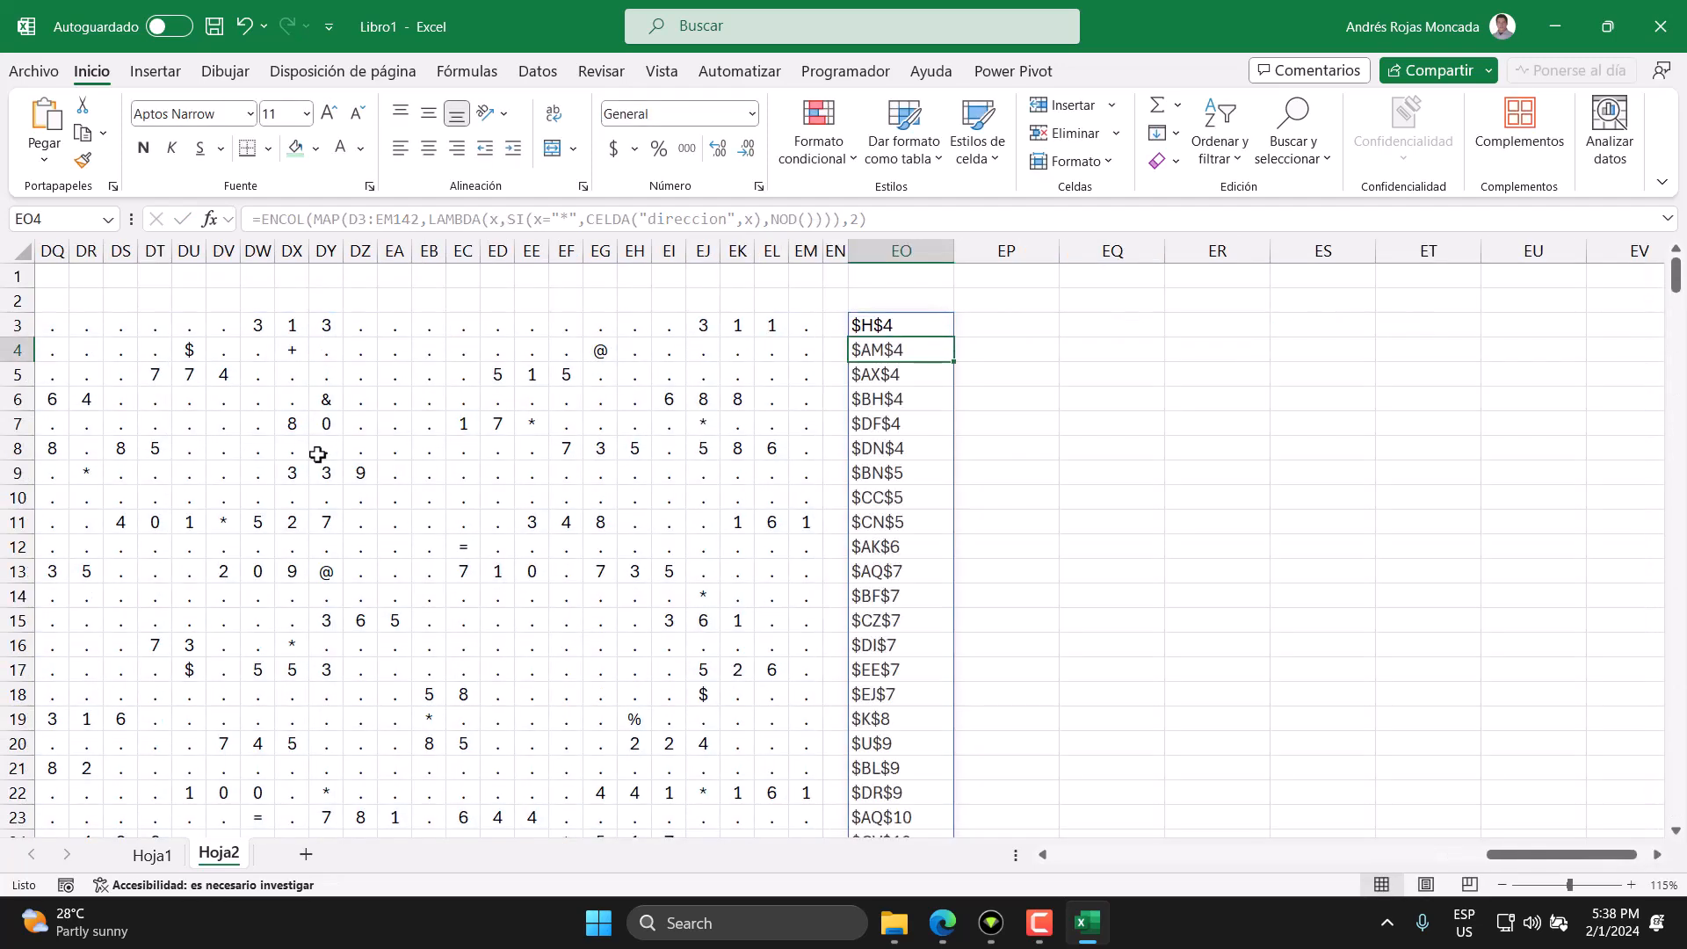
Check the spilled address list in column EO to its end and set the width of the adjacent empty column EP to 2.
left_click(880, 324)
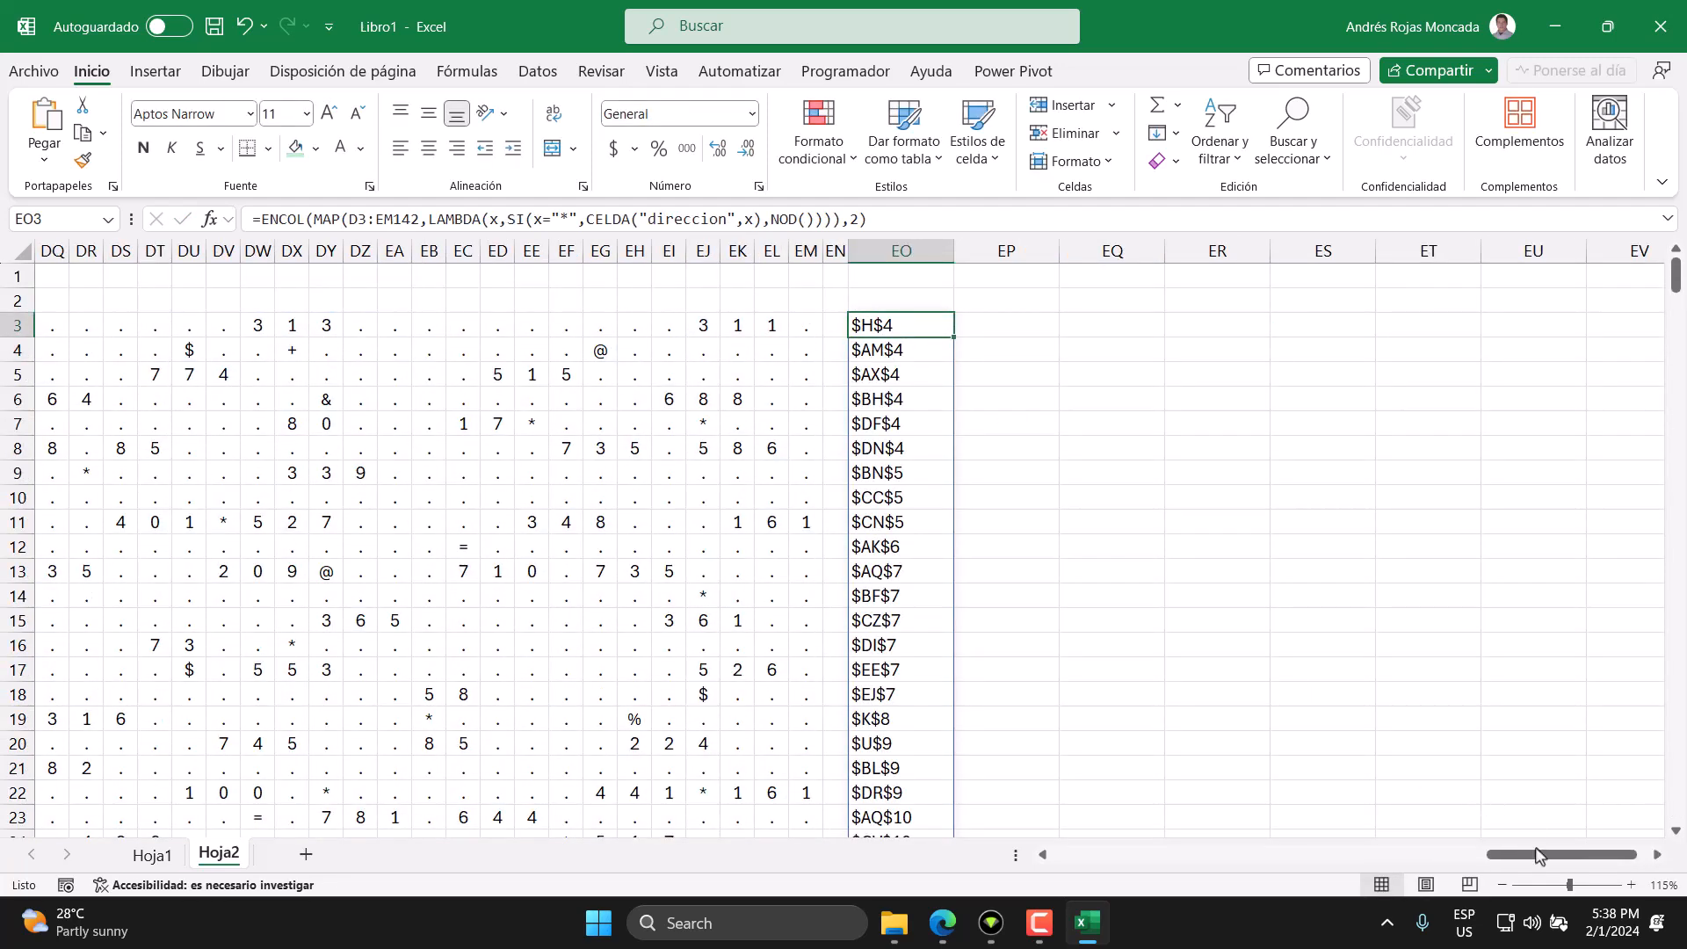
left_click(1657, 857)
left_click(1657, 856)
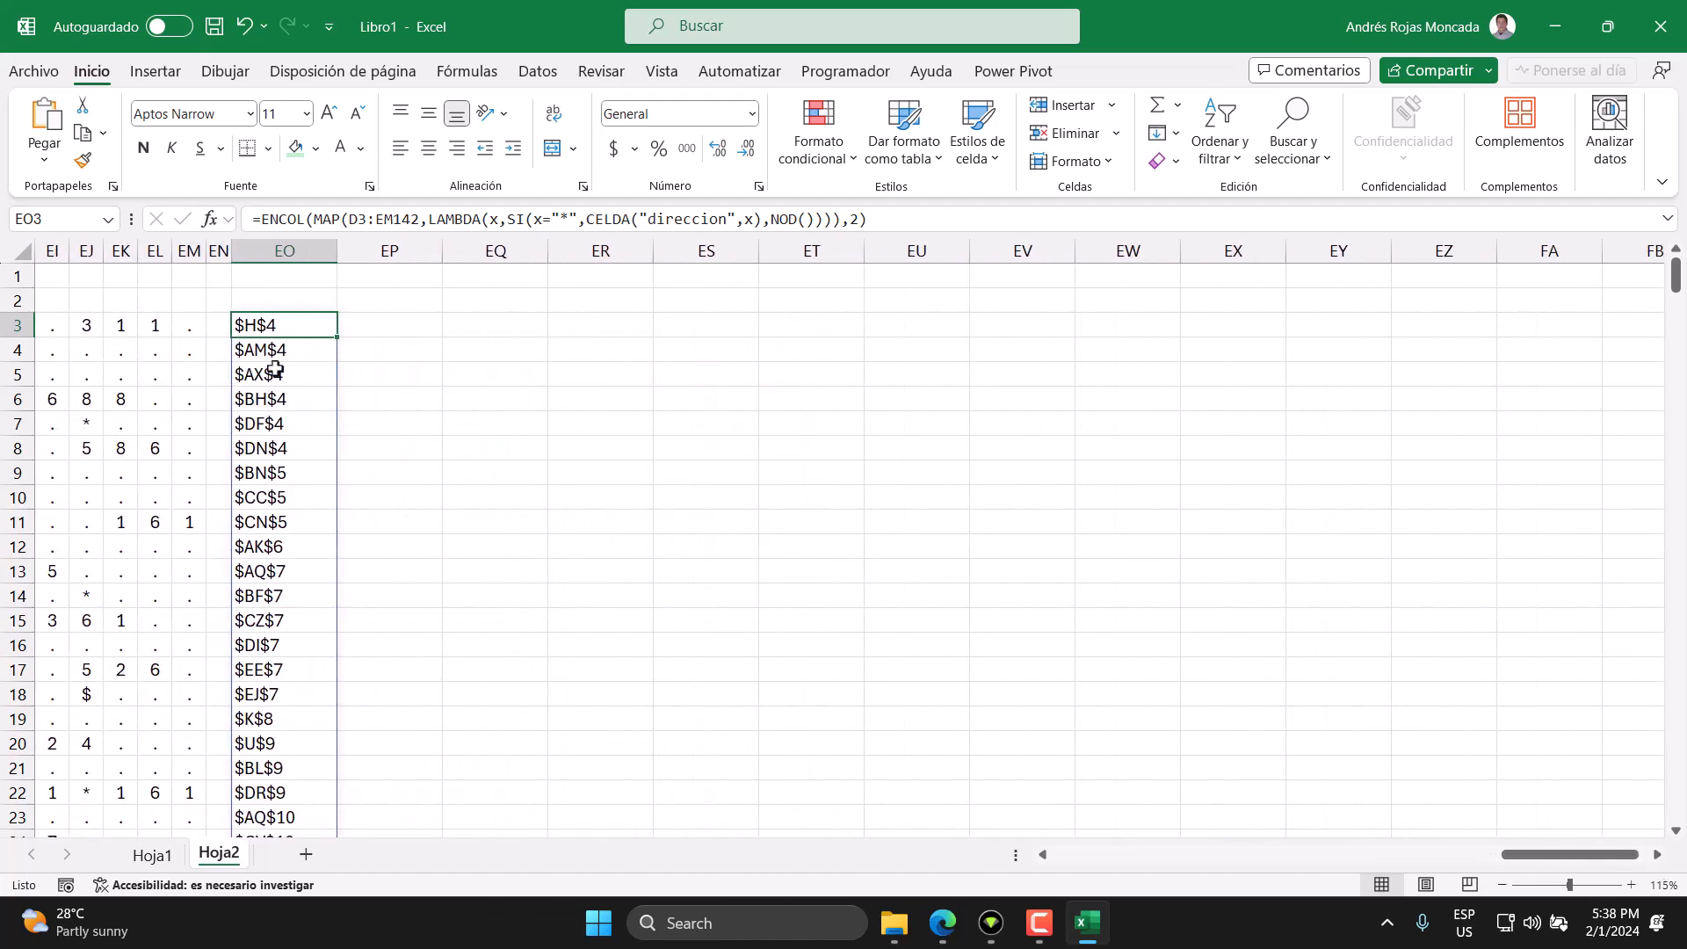
key("ctrl+shift+Down")
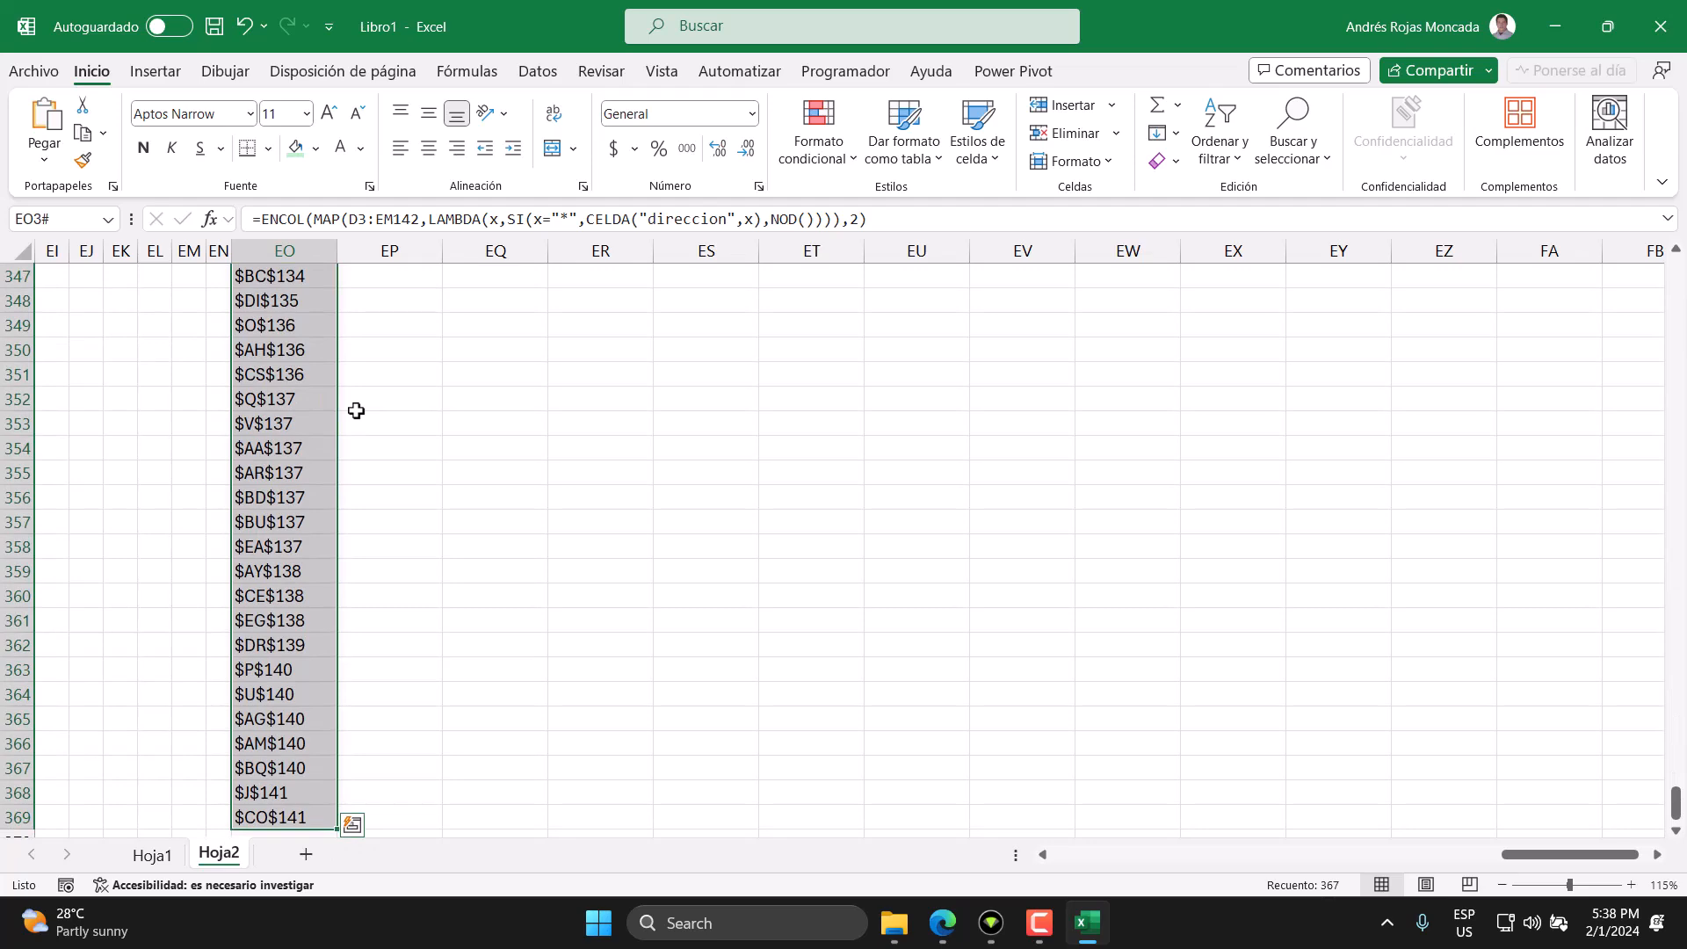
key("ctrl+shift+Up")
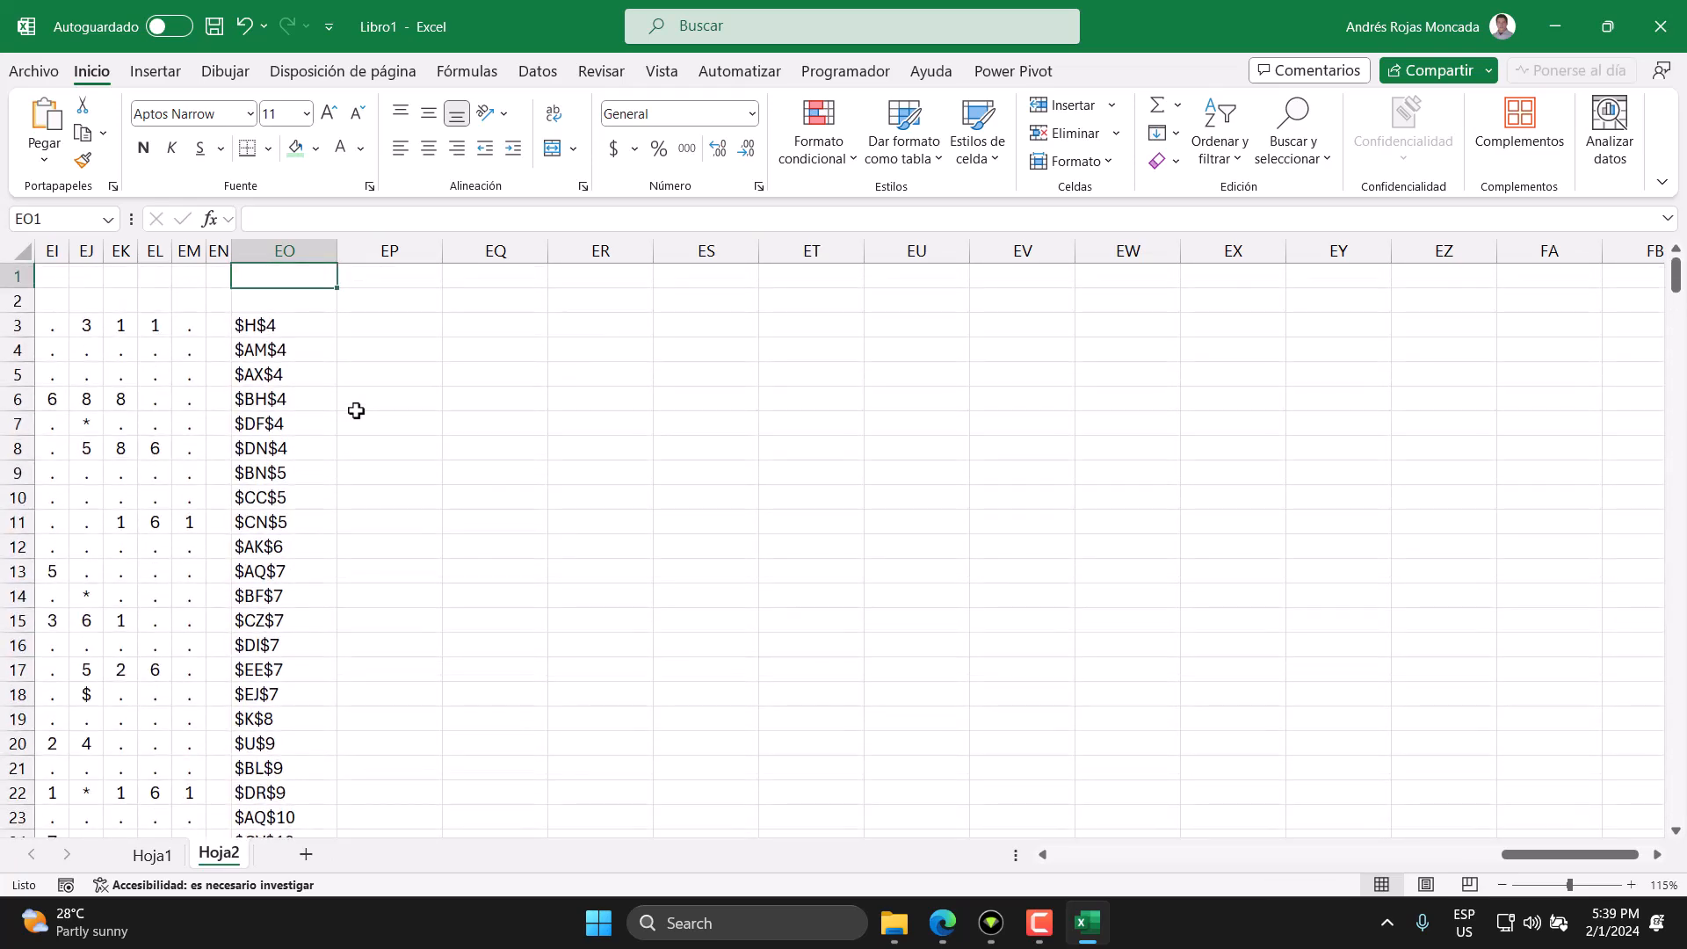
key("Right")
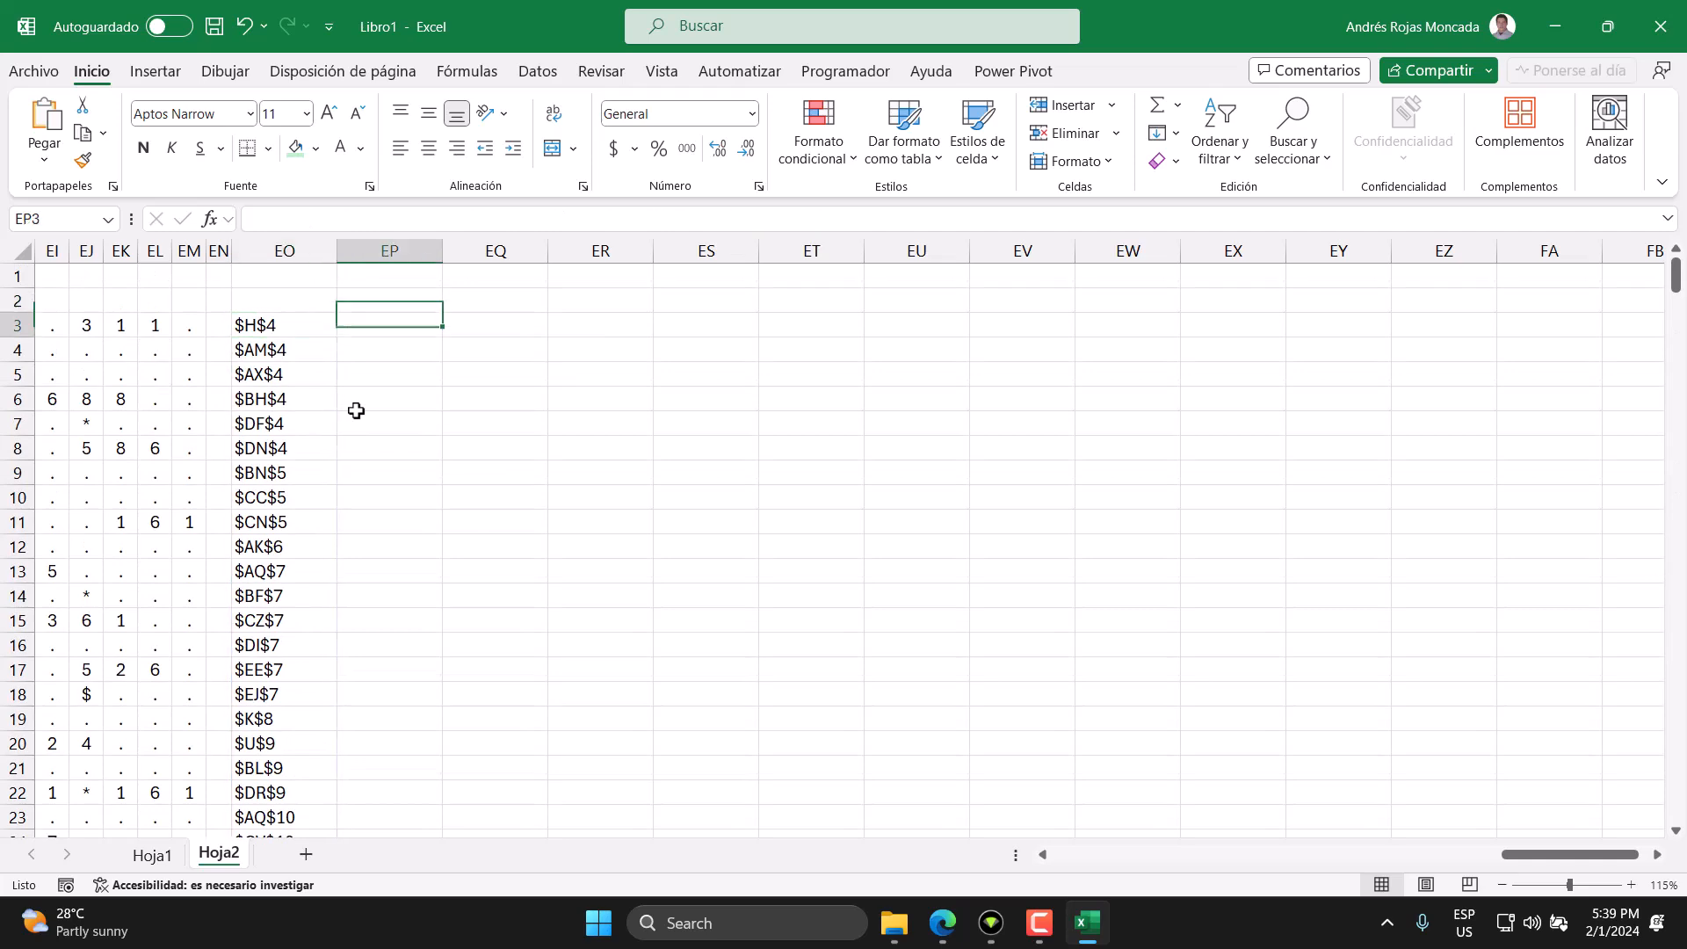
left_click(158, 856)
left_click(216, 856)
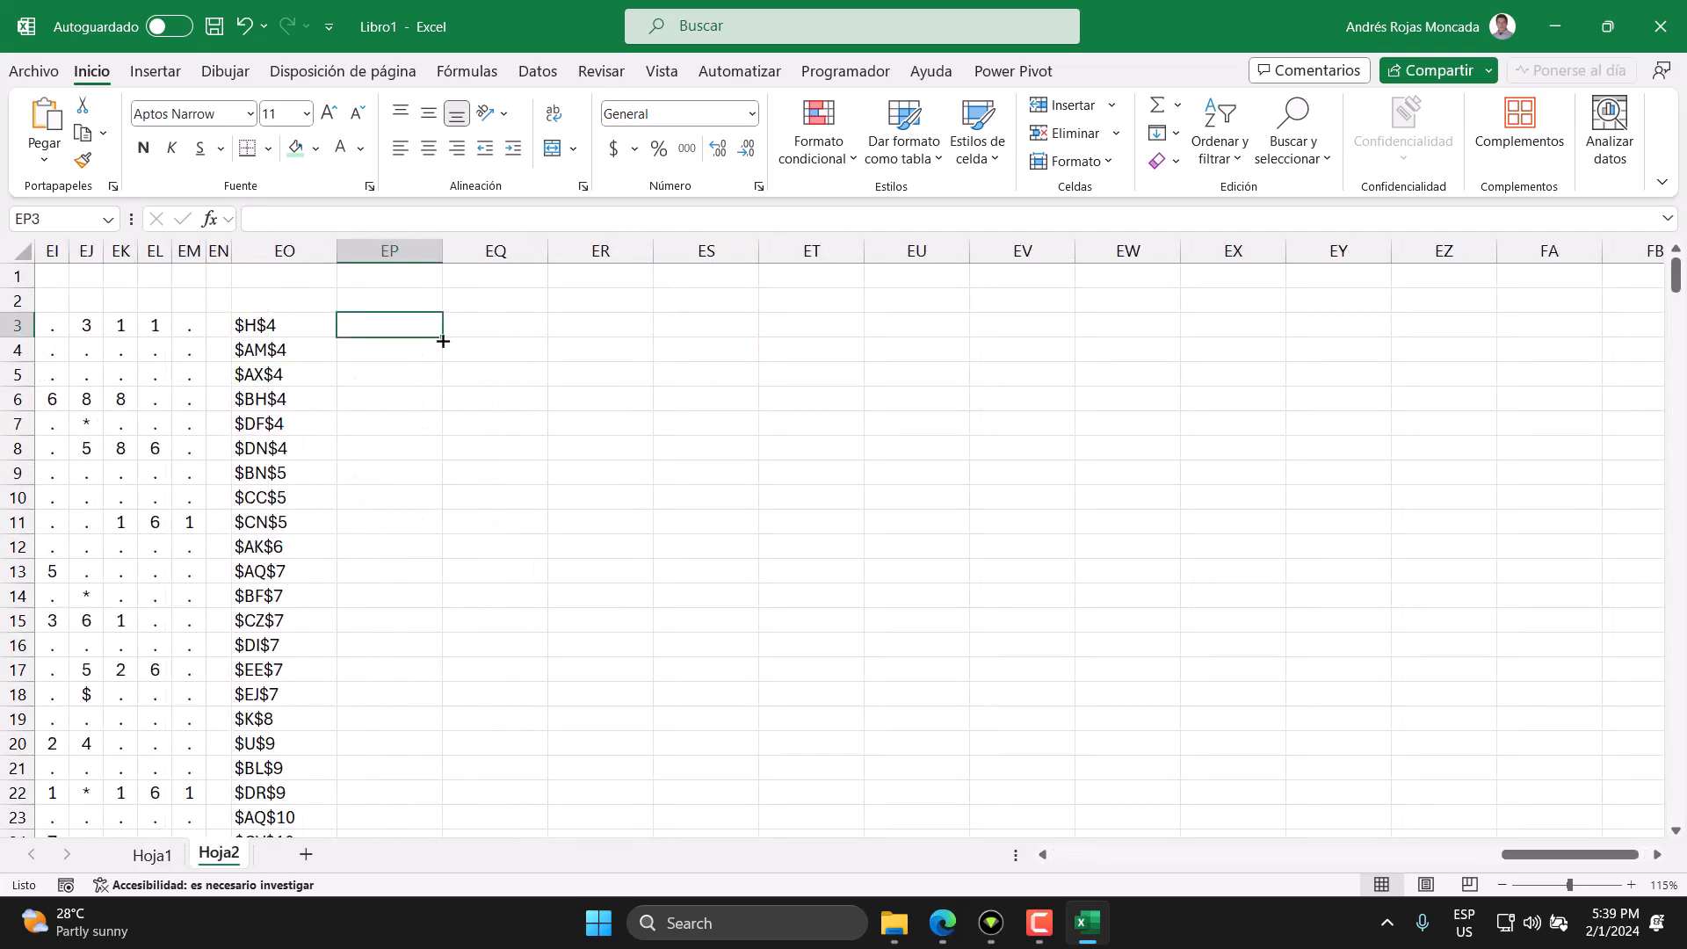
right_click(384, 250)
left_click(459, 603)
type("2")
key("Return")
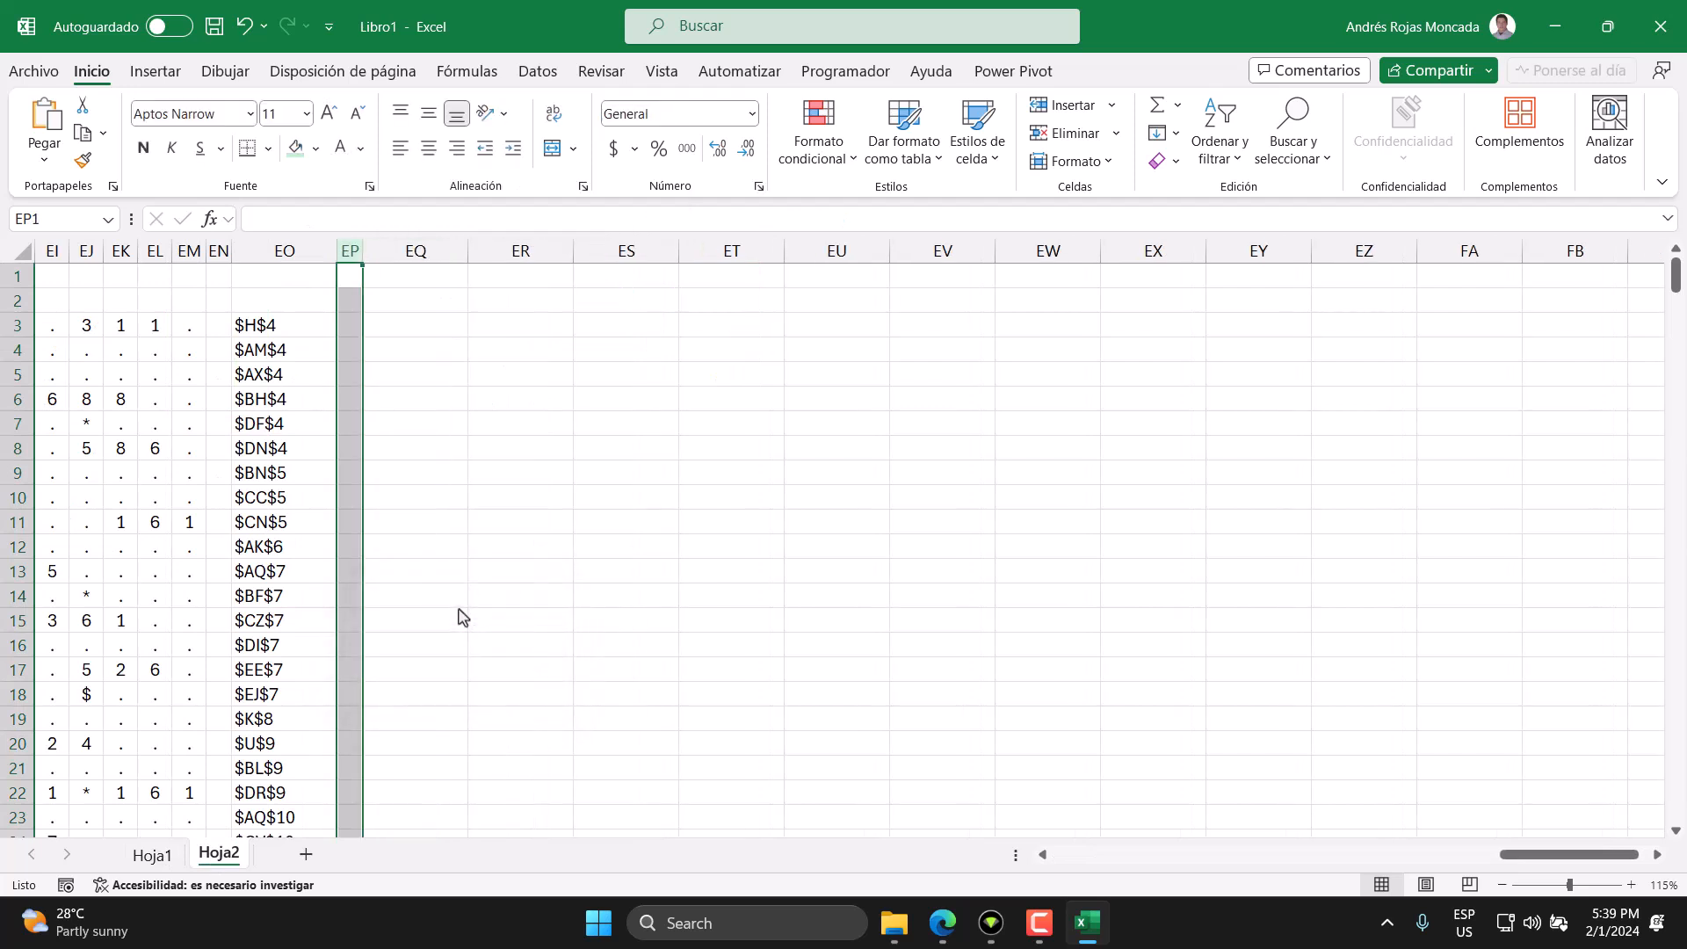
Copy the text of the gear-ratio LET formula from cell P3 on Hoja1 into cell EQ3 on Hoja2.
left_click(387, 324)
left_click(146, 856)
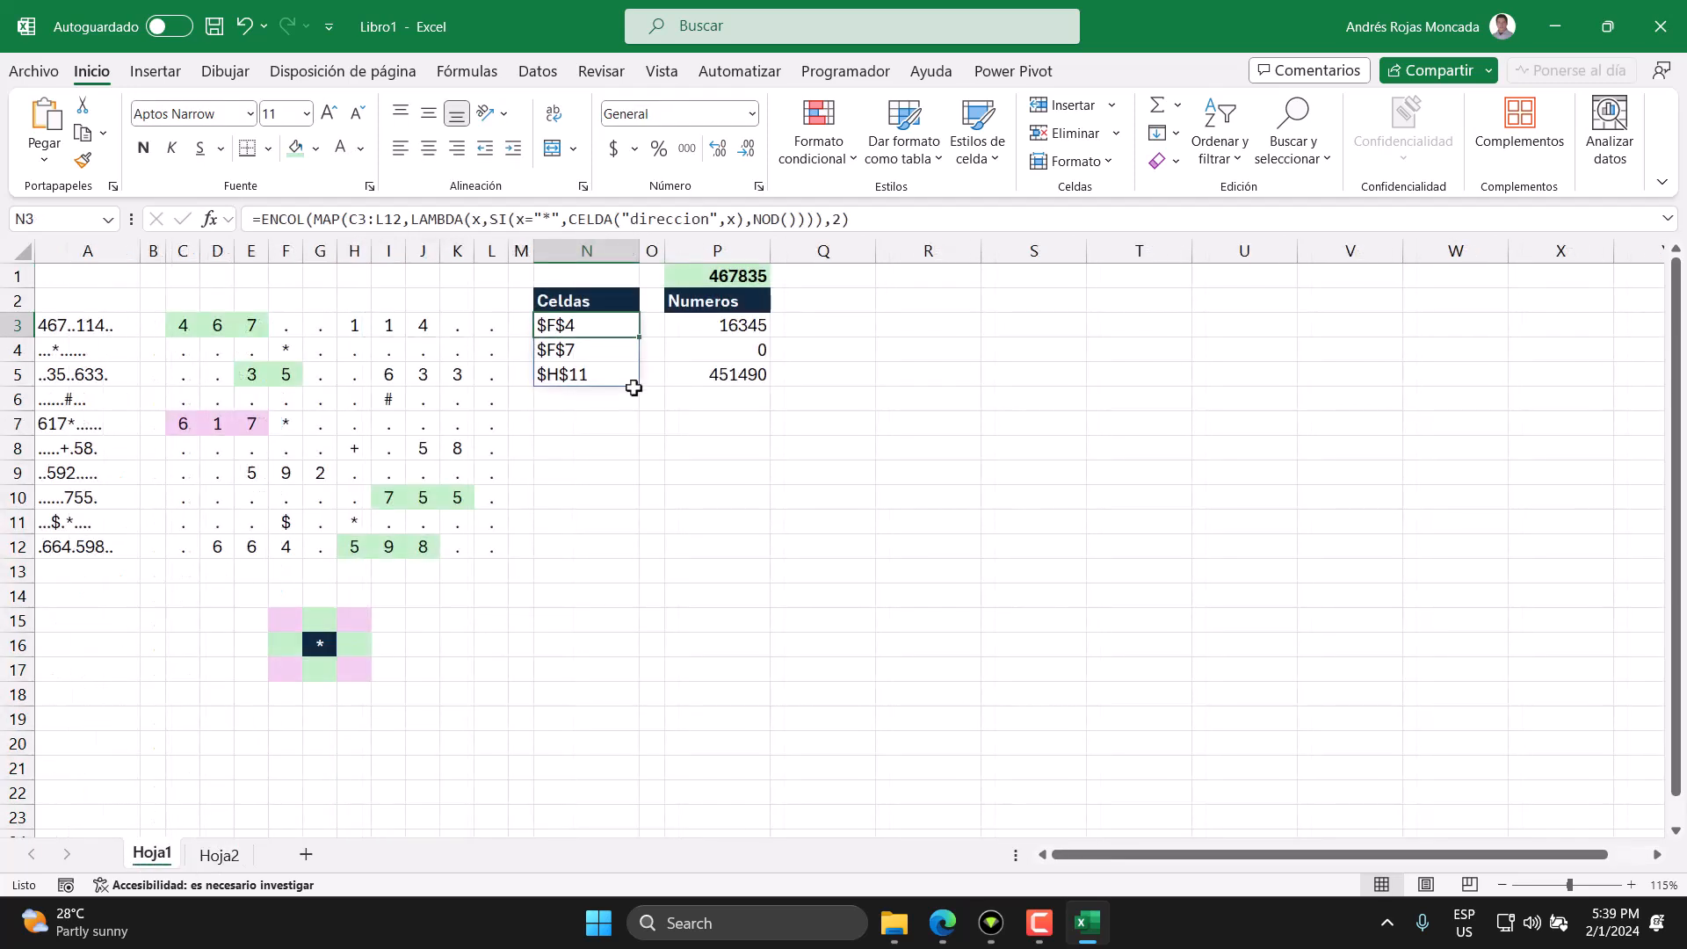
left_click(713, 324)
key("F2")
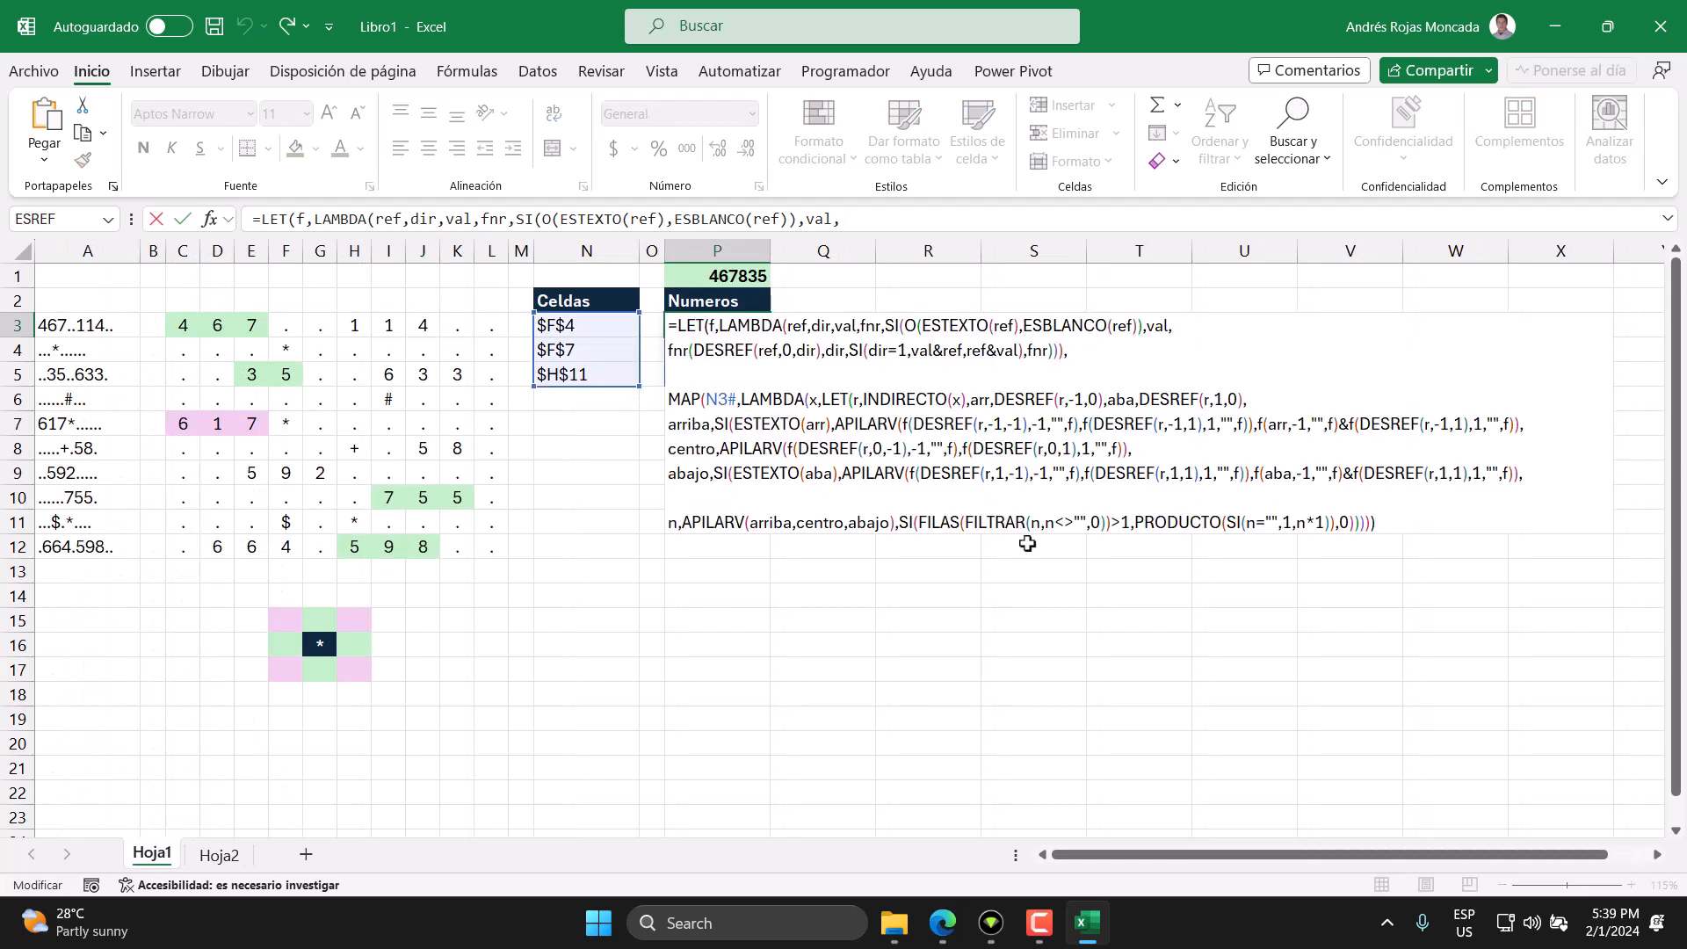
left_click_drag(1397, 524, 235, 224)
key("ctrl+c")
key("Escape")
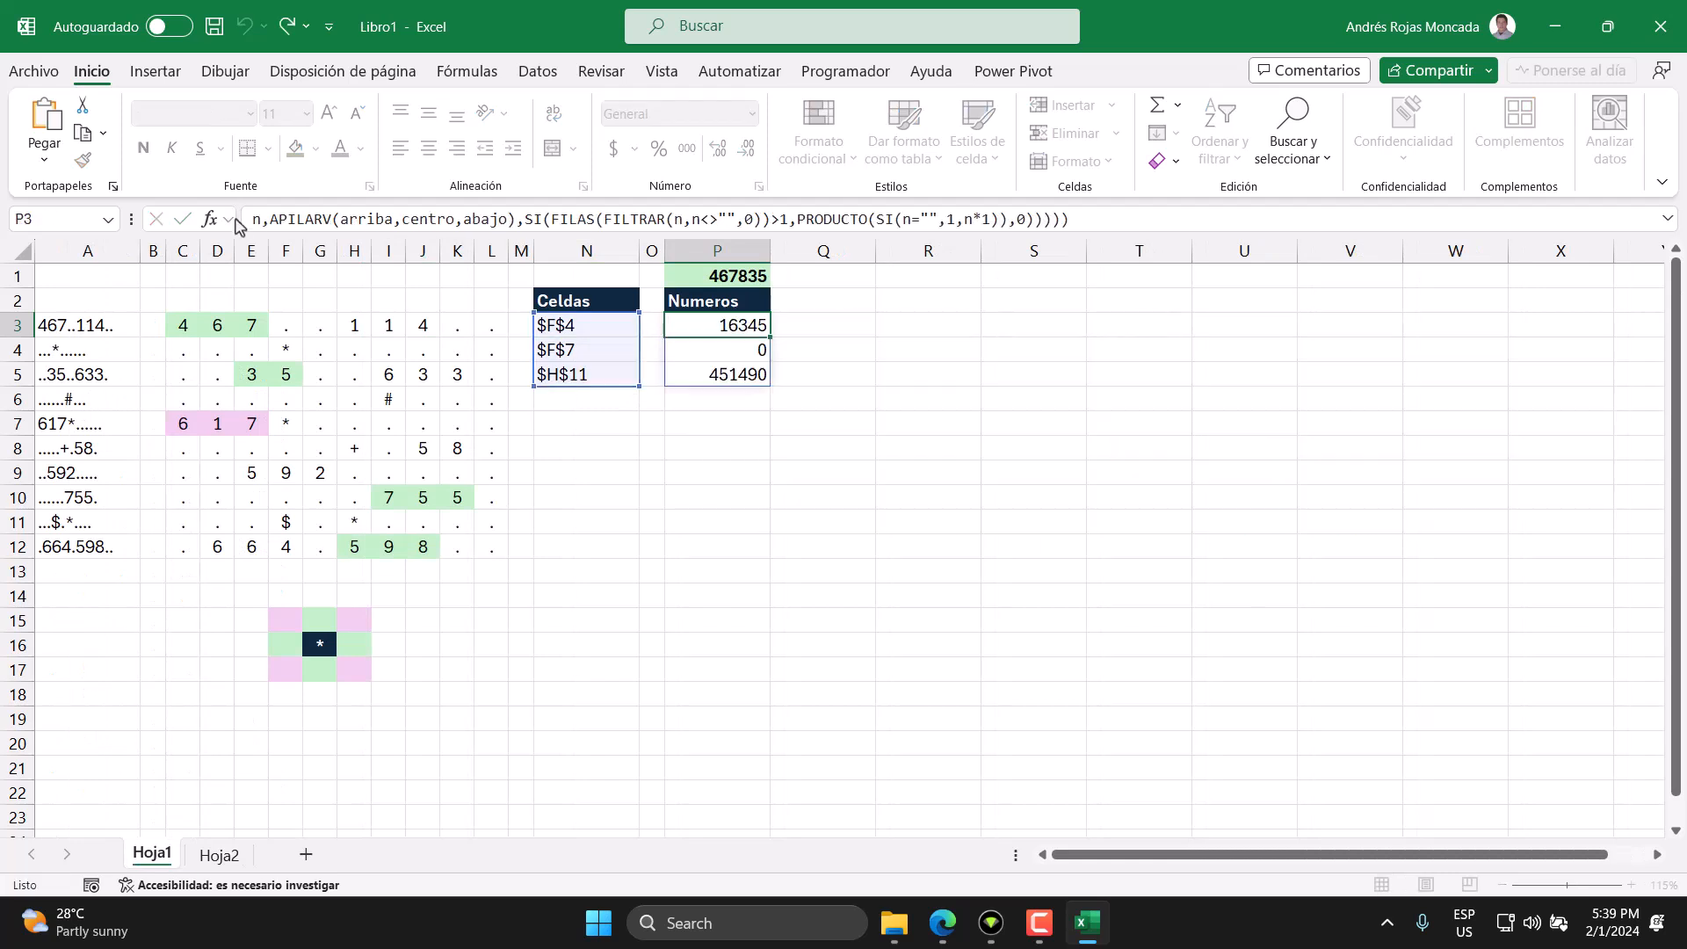
left_click(219, 855)
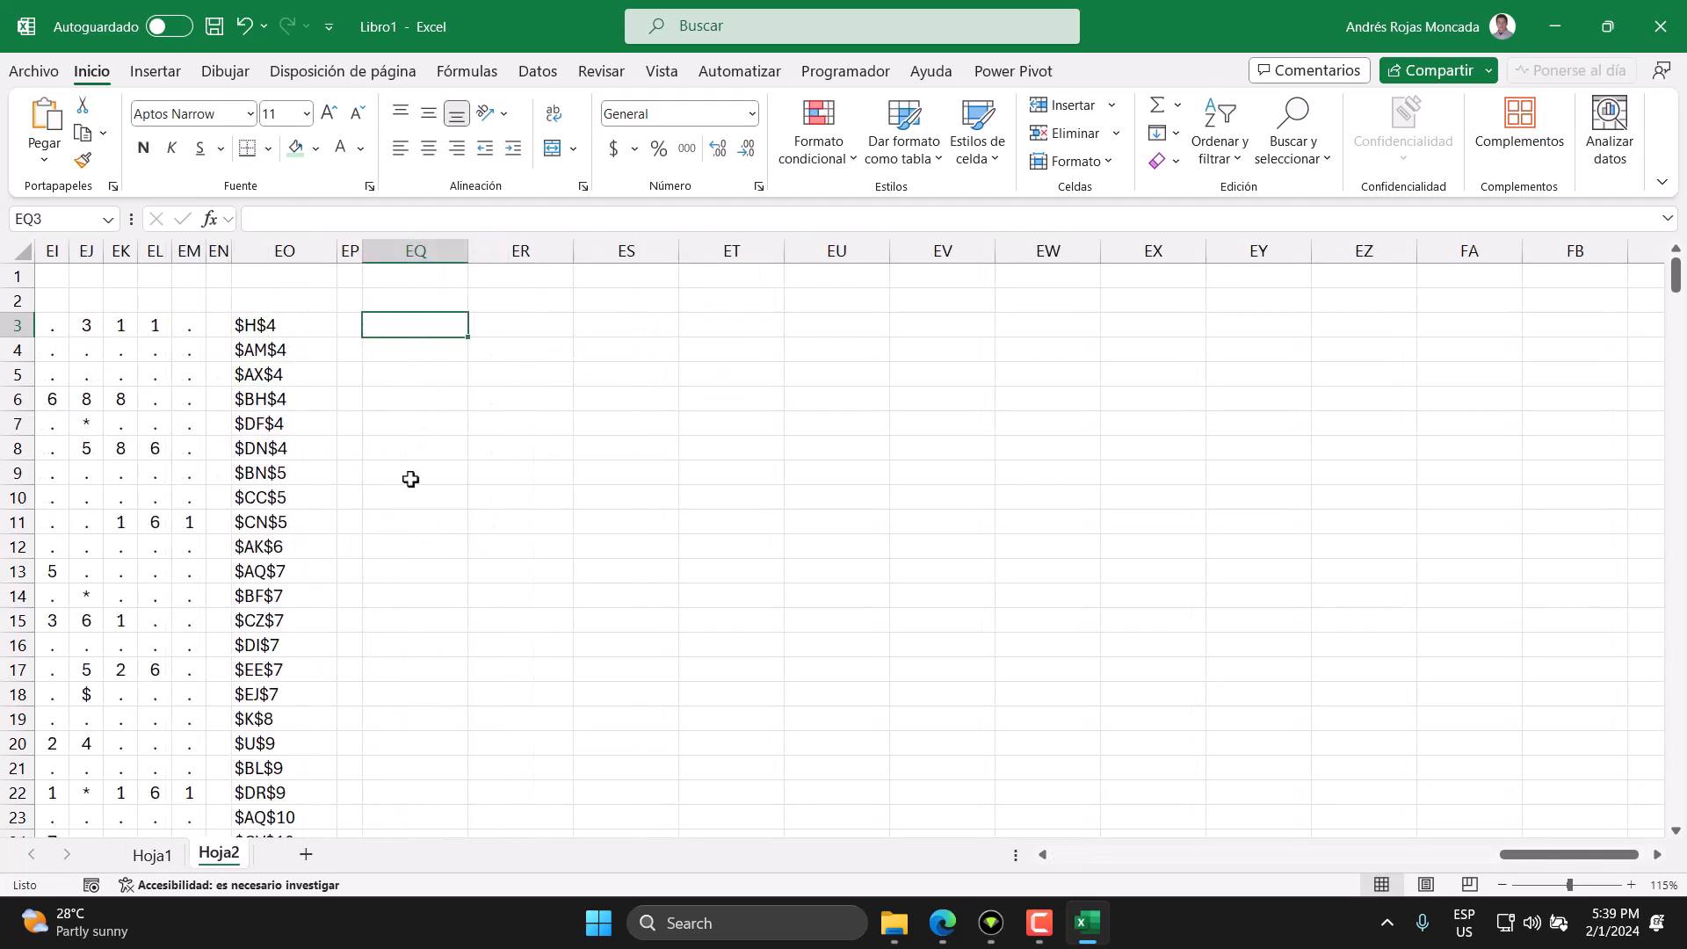
key("F2")
key("ctrl+v")
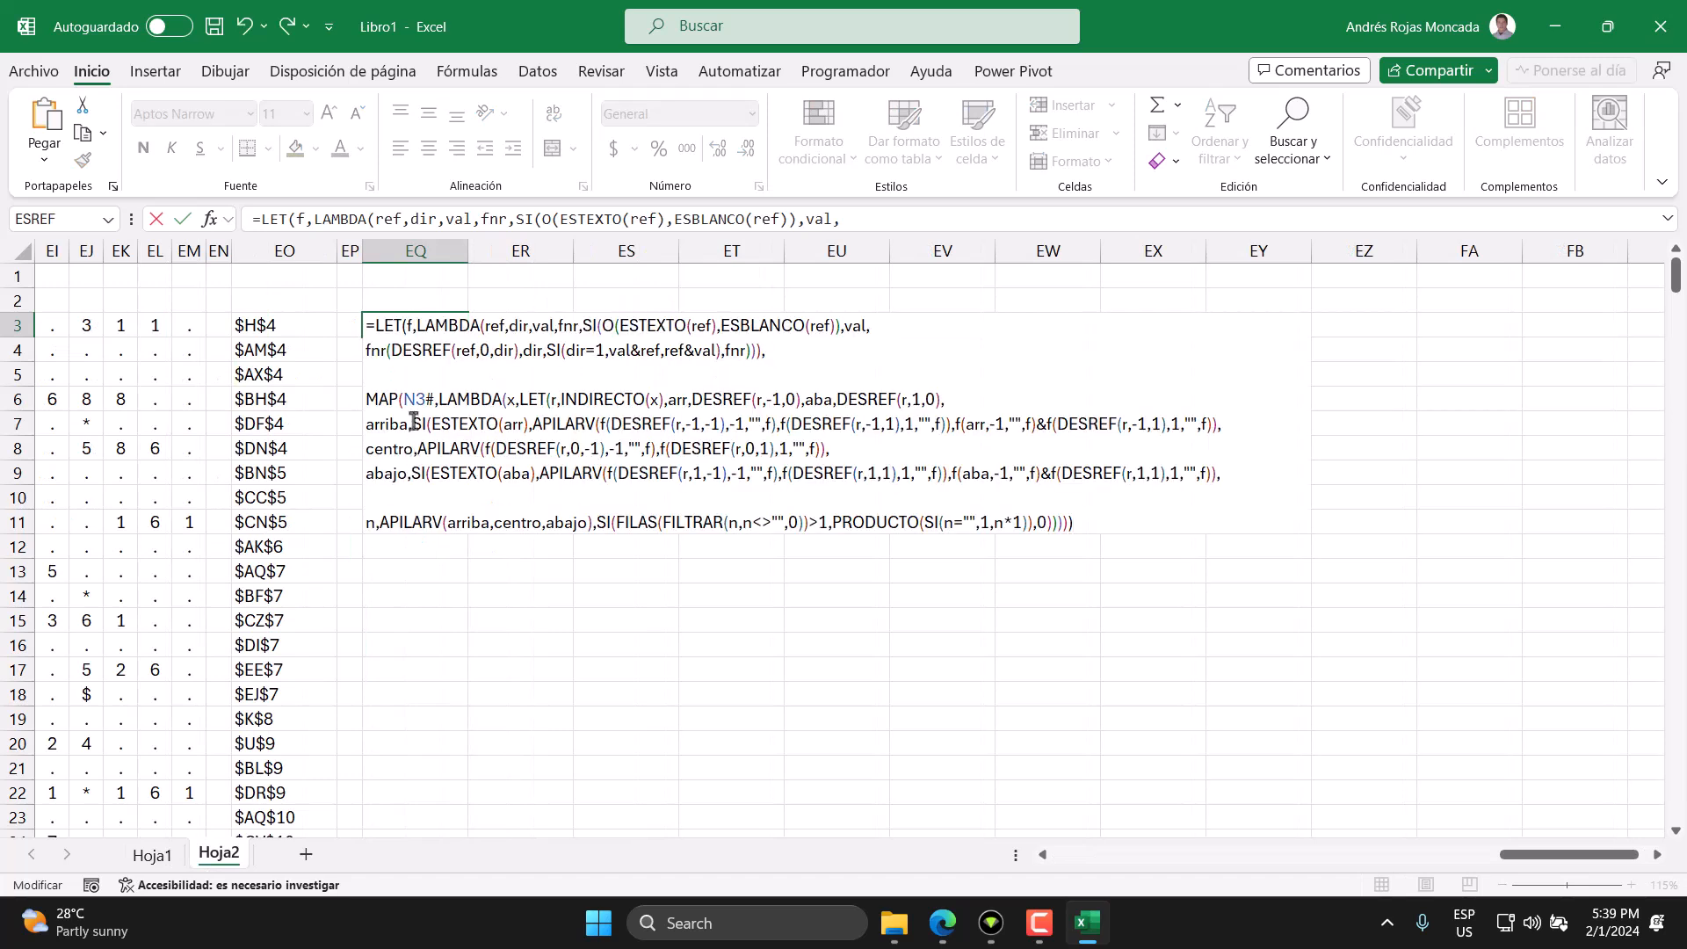
Replace the N3# reference in the EQ3 formula's MAP with the spilled address list EO3# and enter the formula.
left_click_drag(436, 400, 404, 400)
left_click(263, 325)
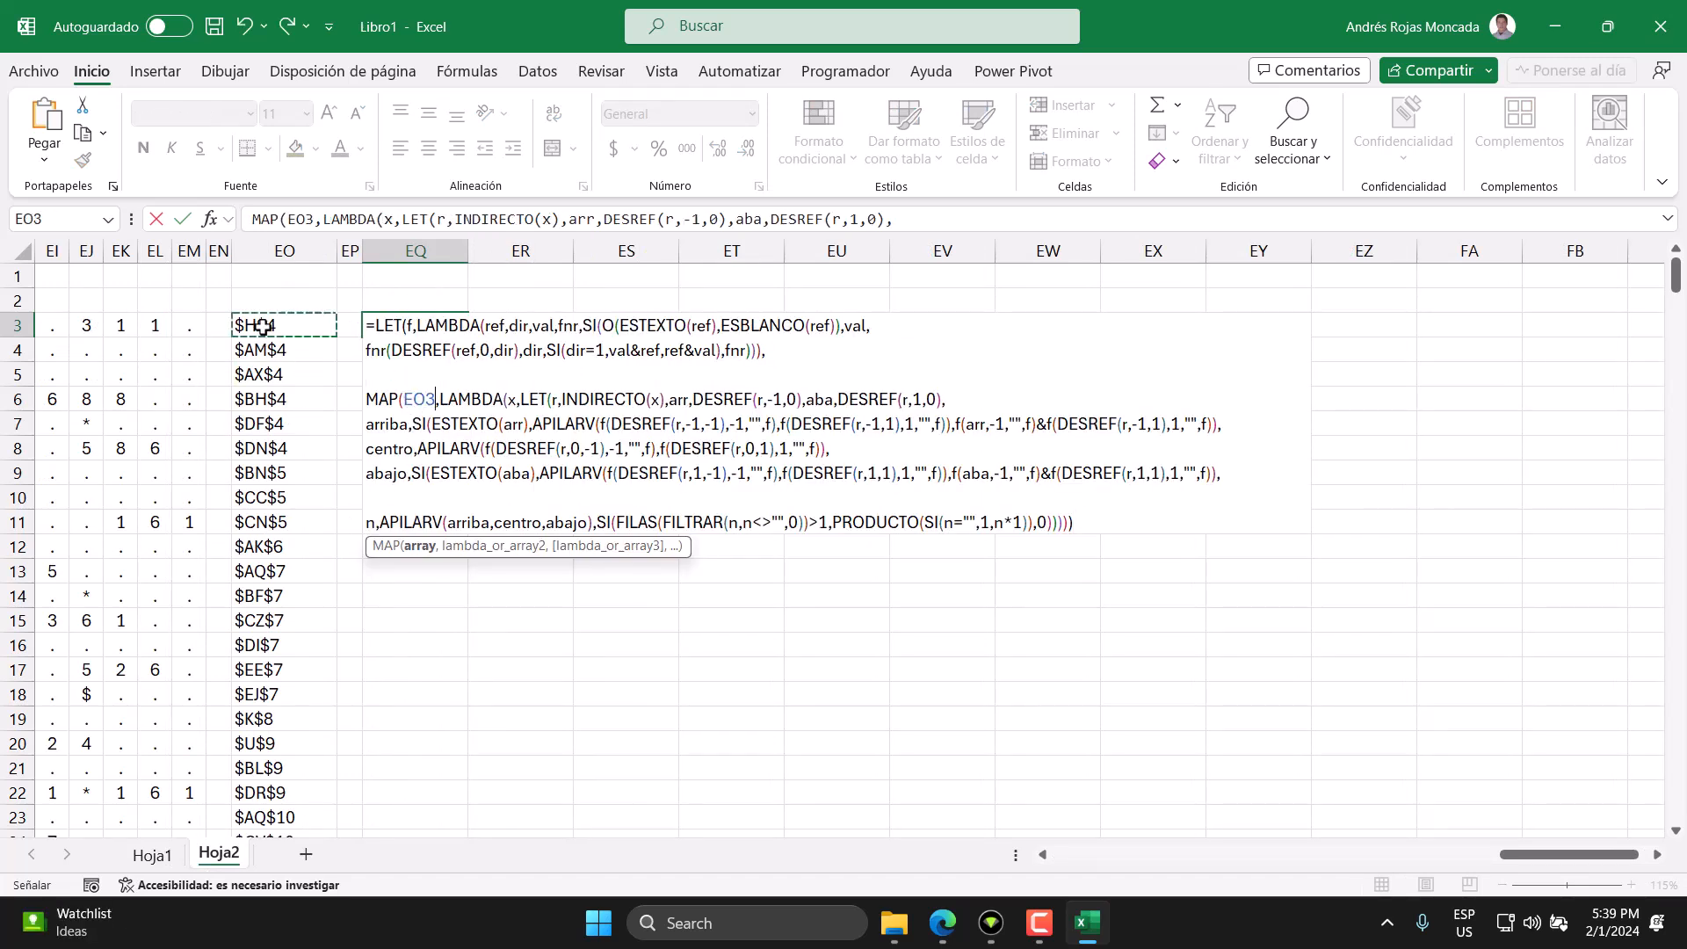
type("#")
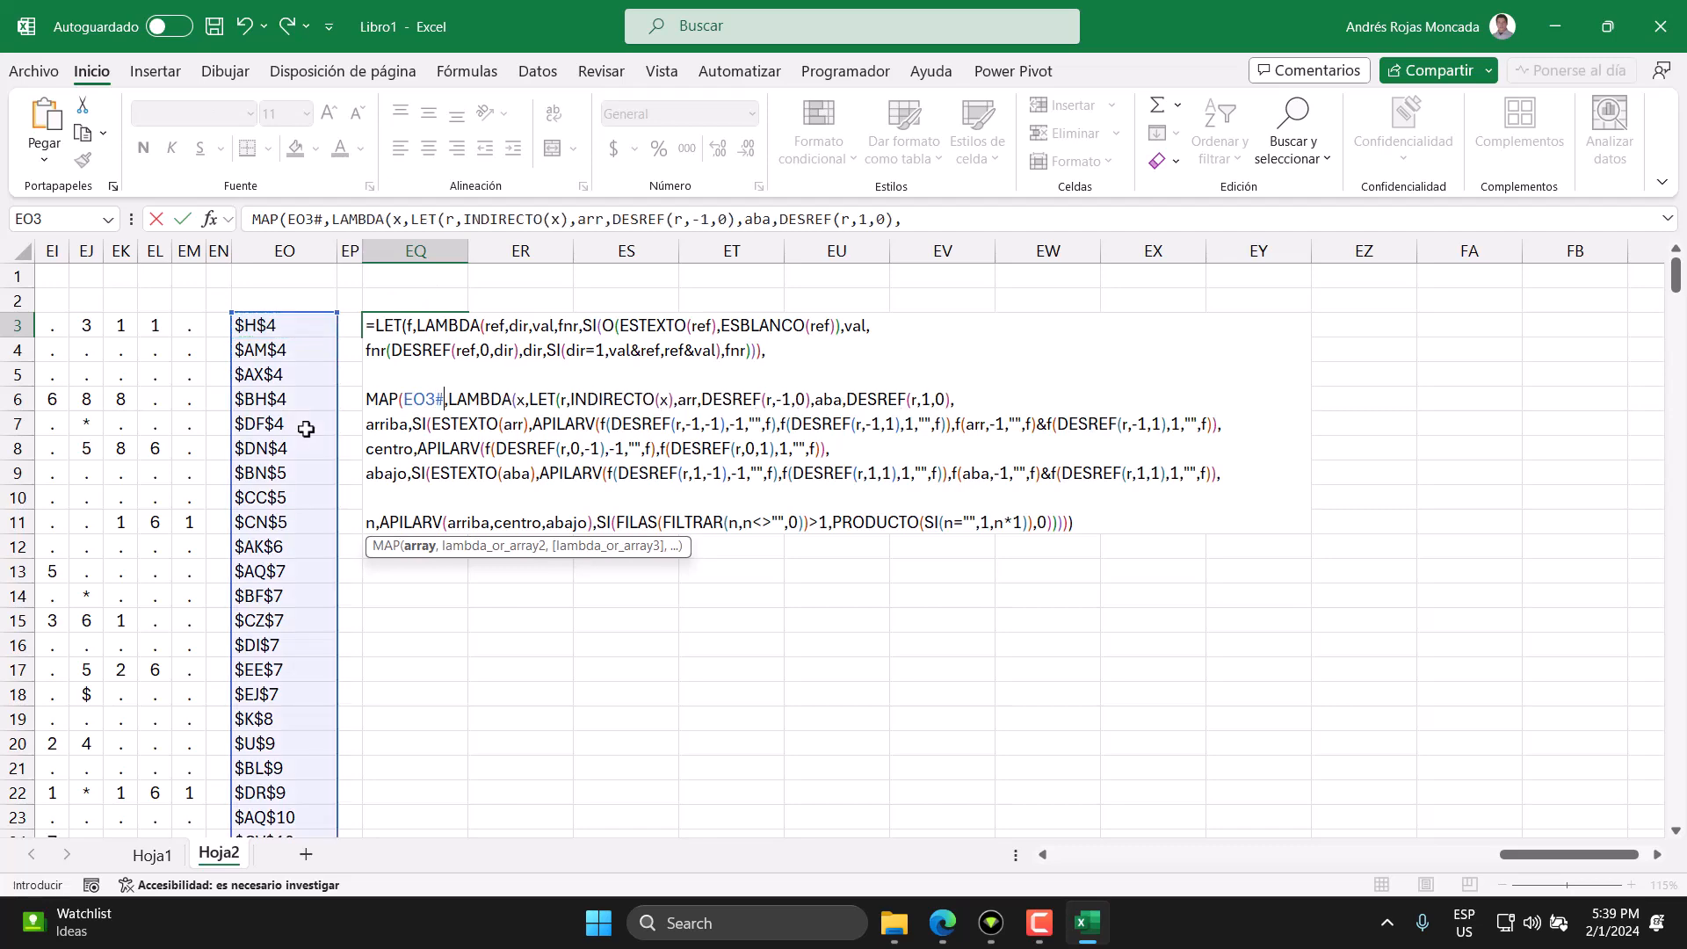
key("Return")
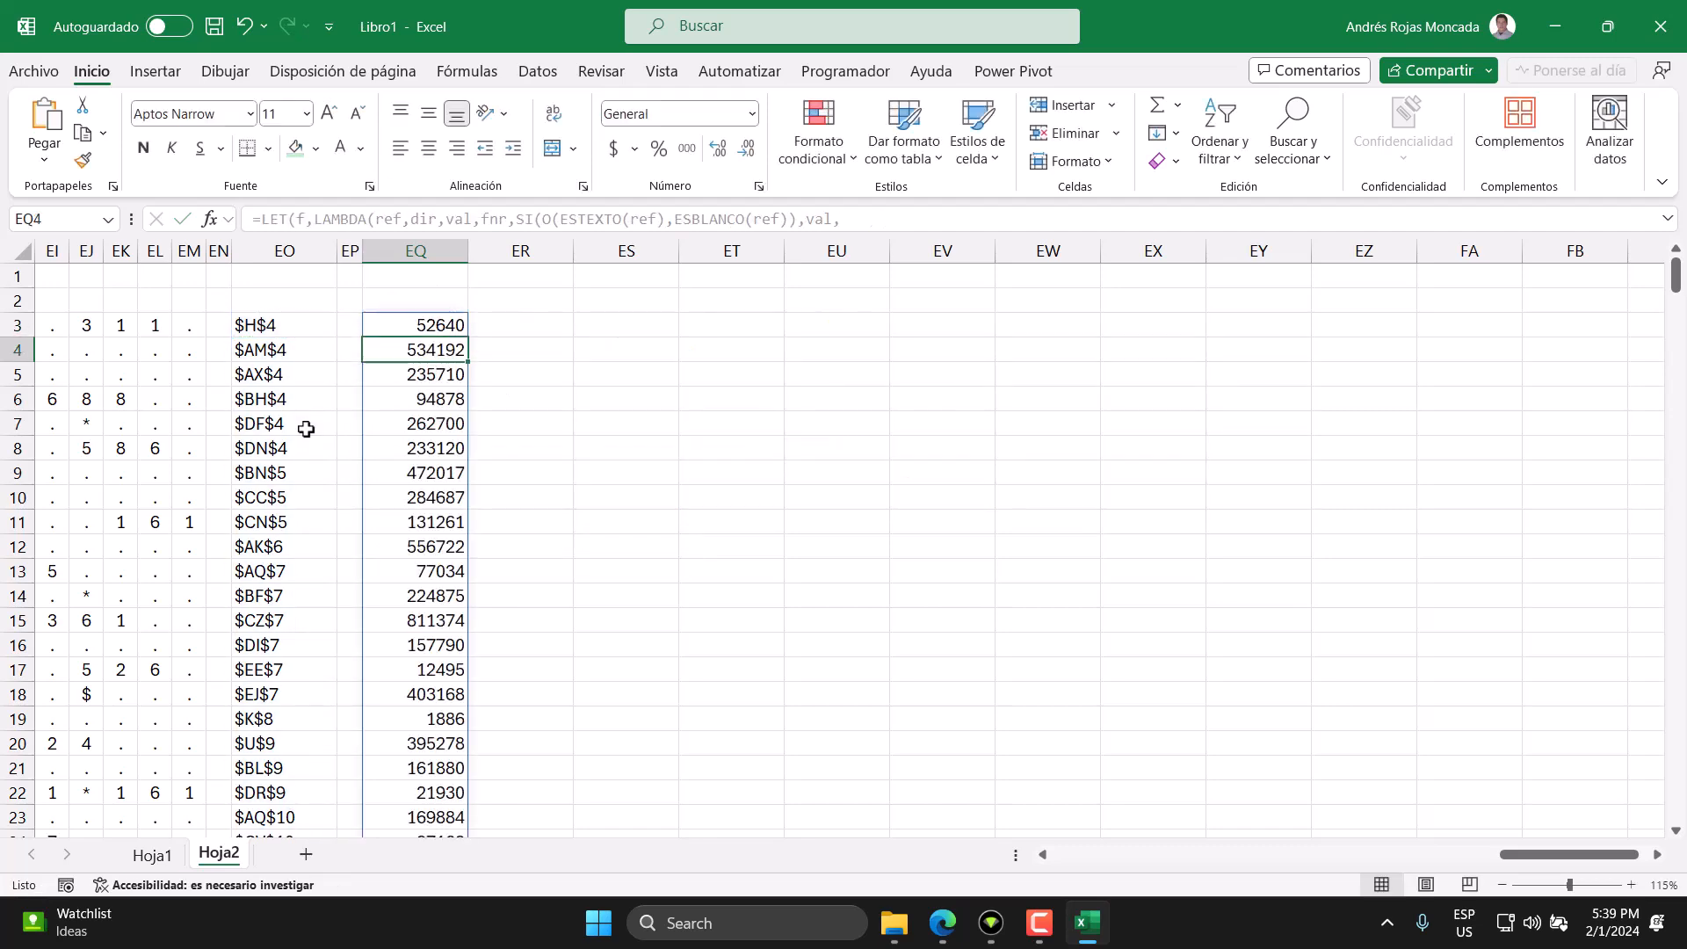
Review the spilled gear ratios in column EQ and total them in cell EQ1 with =SUMA(EQ3#).
scroll(482, 463, "down", 4)
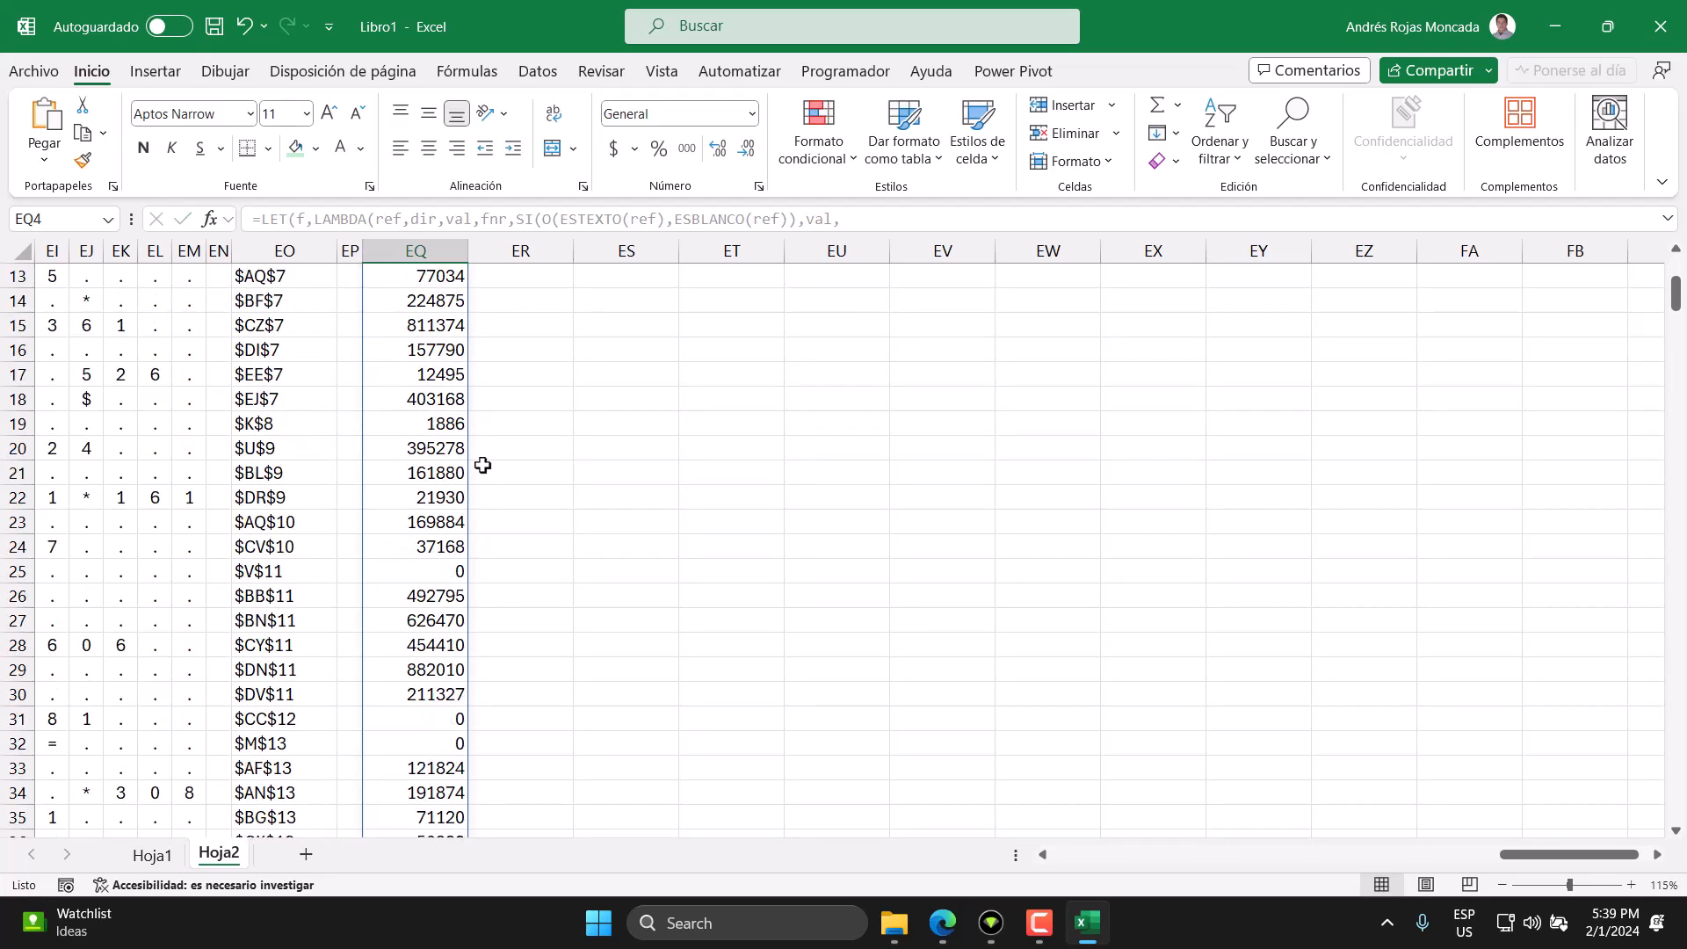
scroll(467, 571, "down", 9)
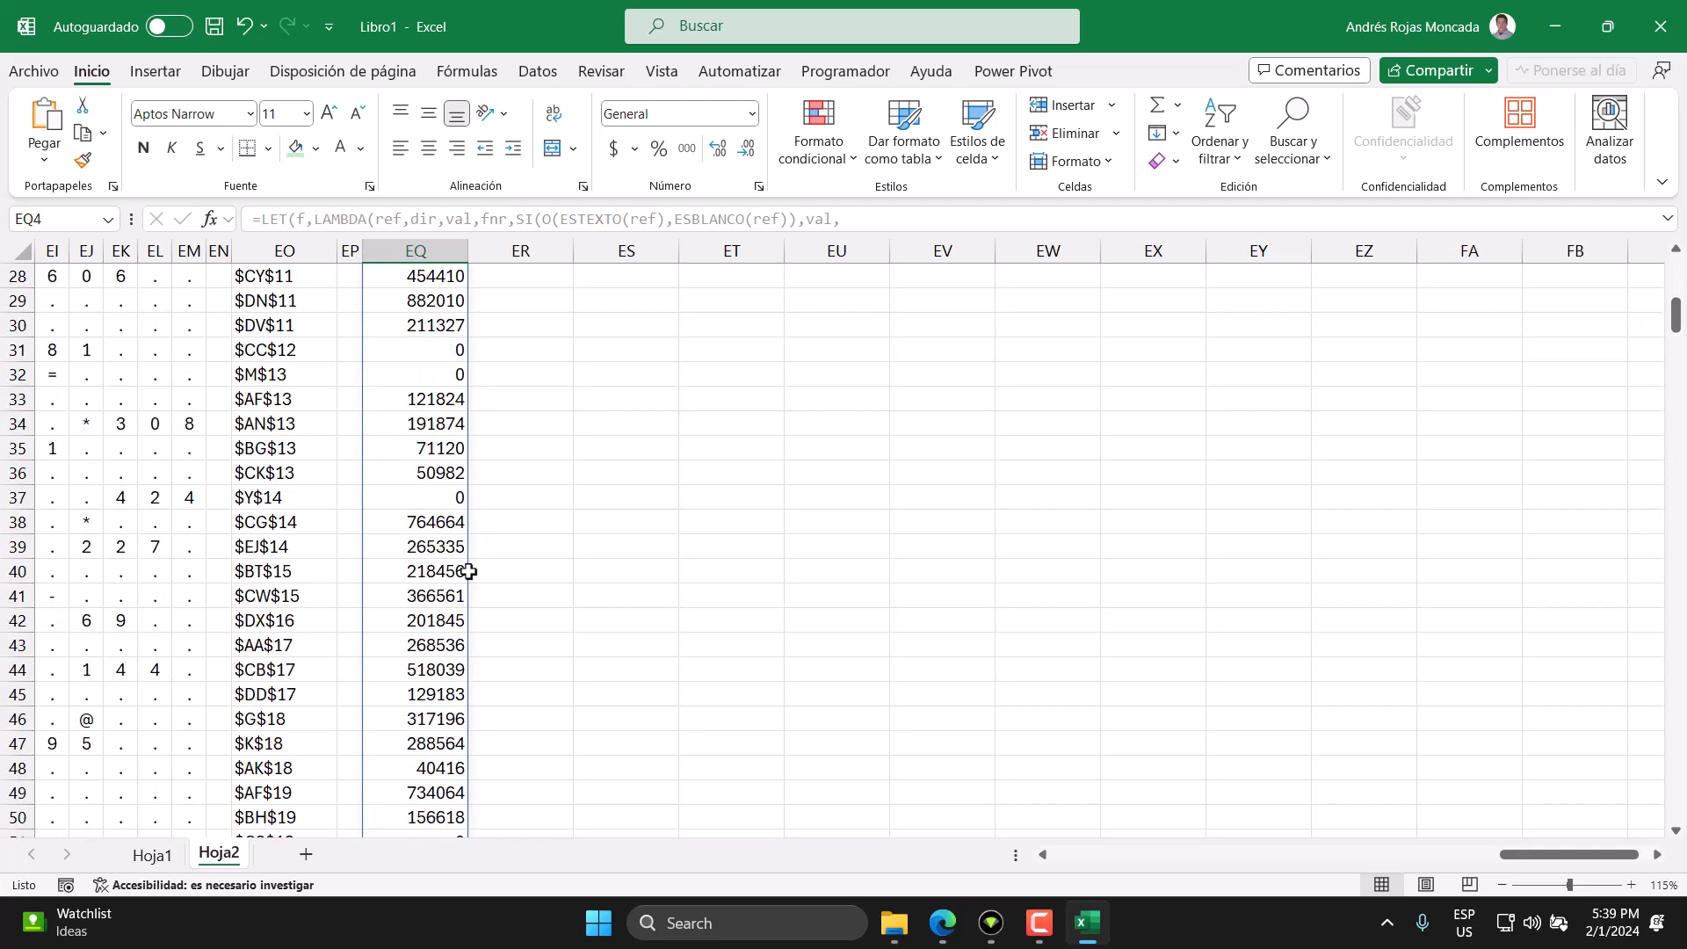
scroll(469, 571, "down", 13)
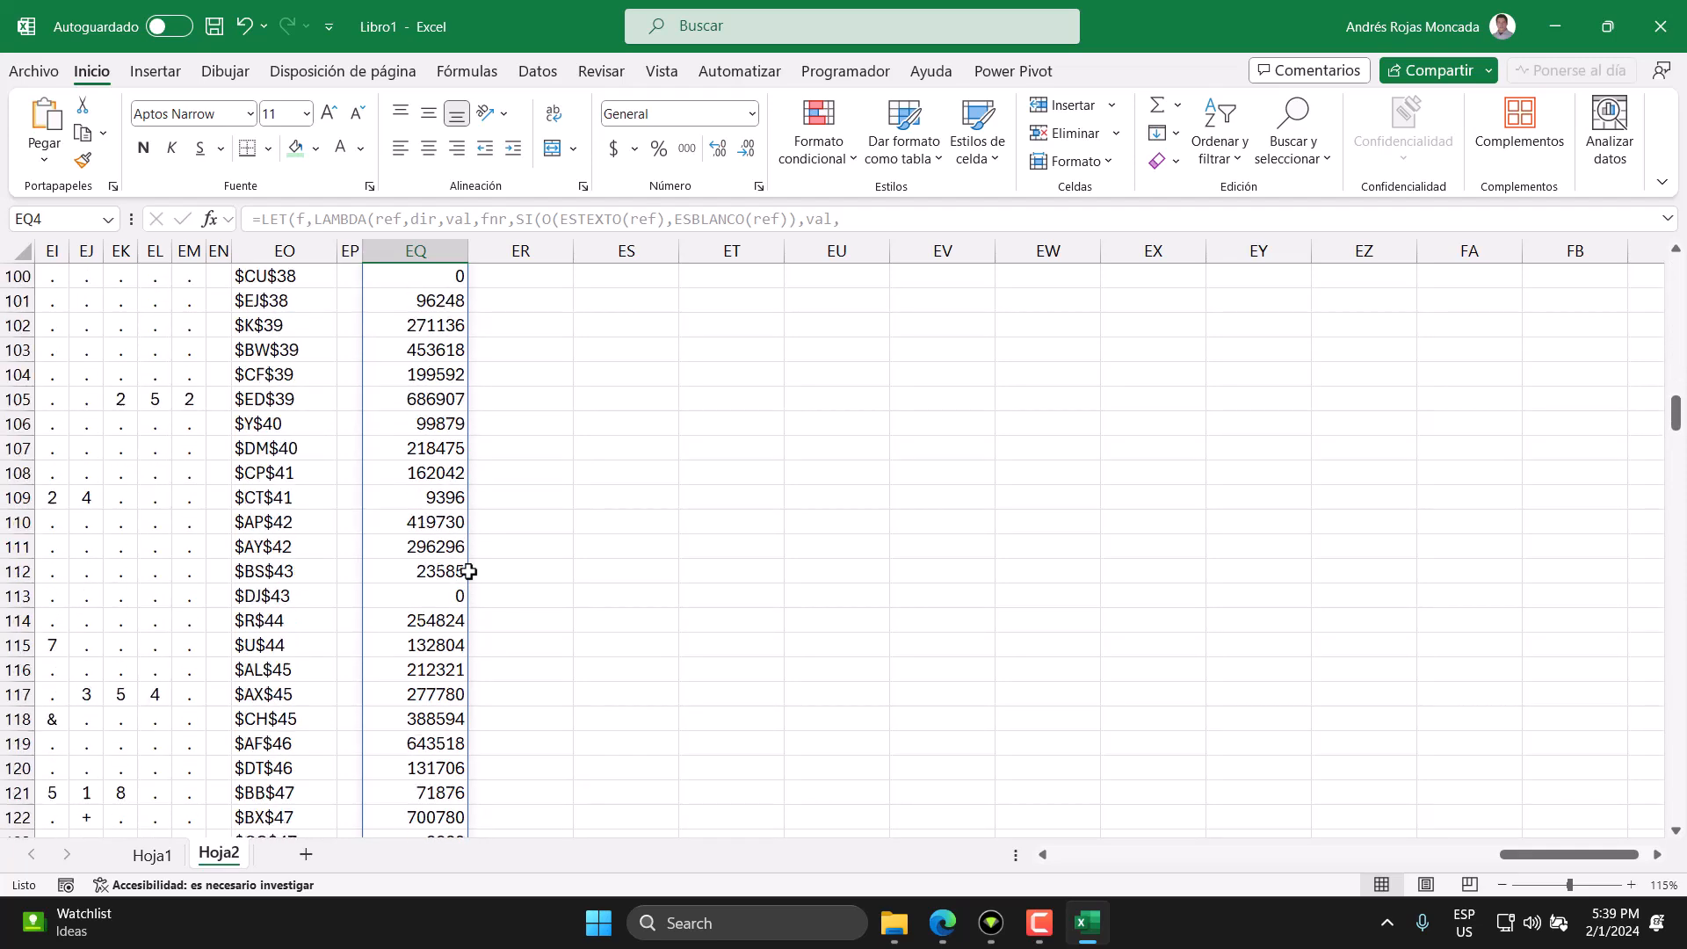
scroll(468, 571, "up", 20)
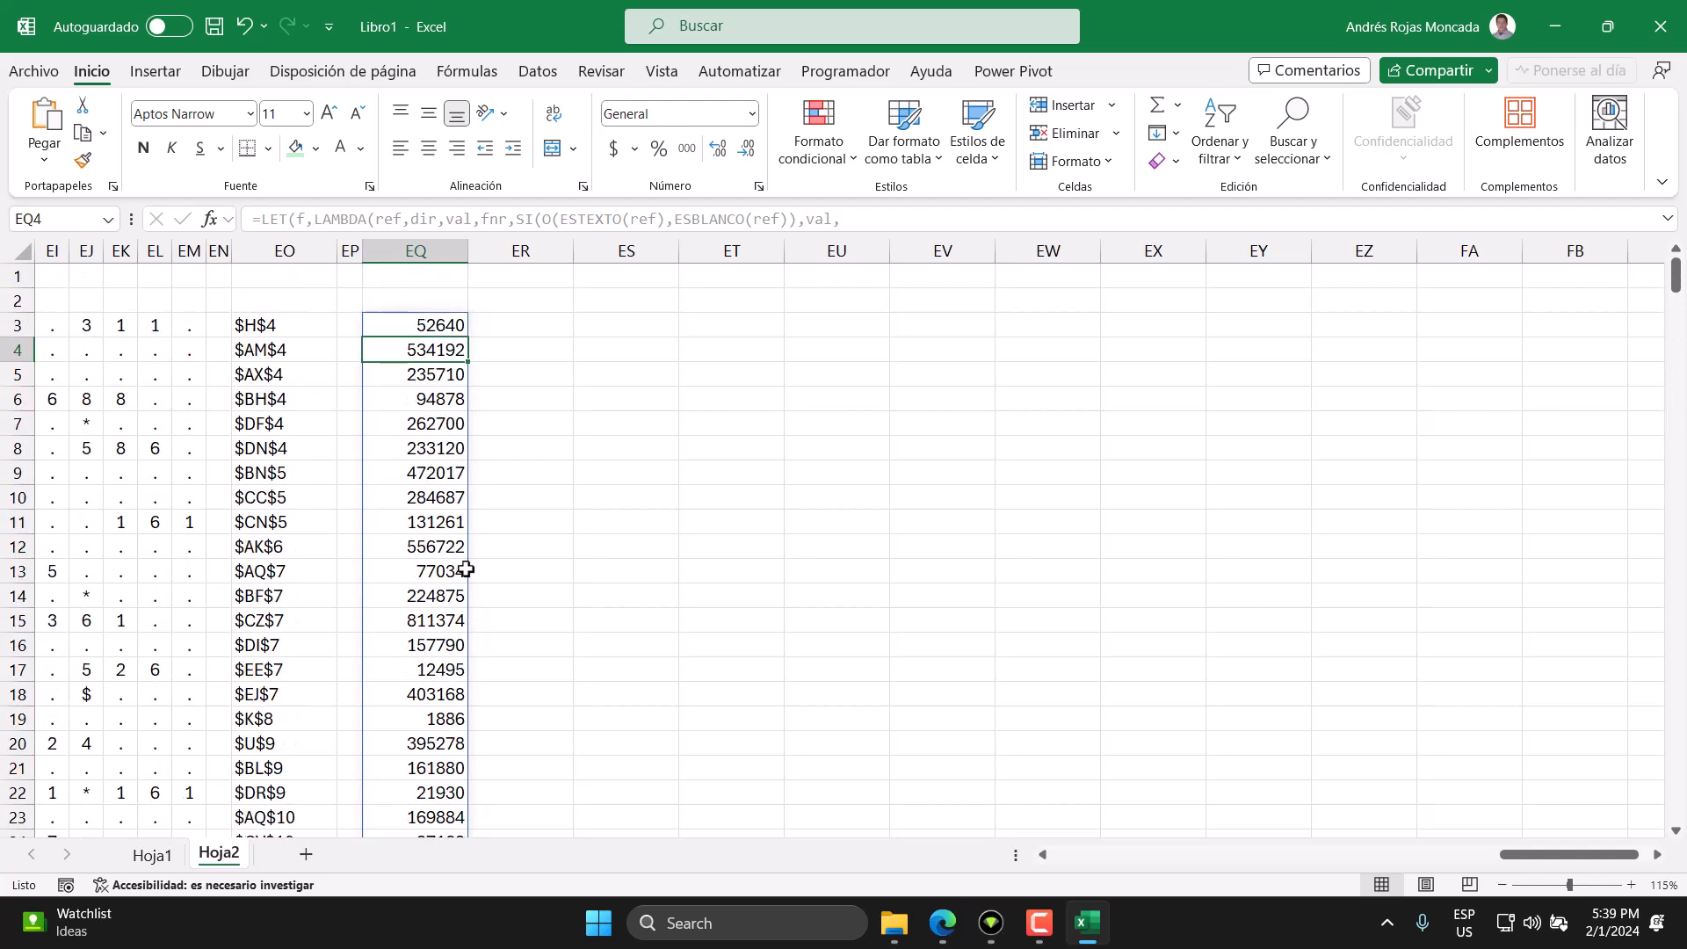
left_click(412, 277)
type("=suma")
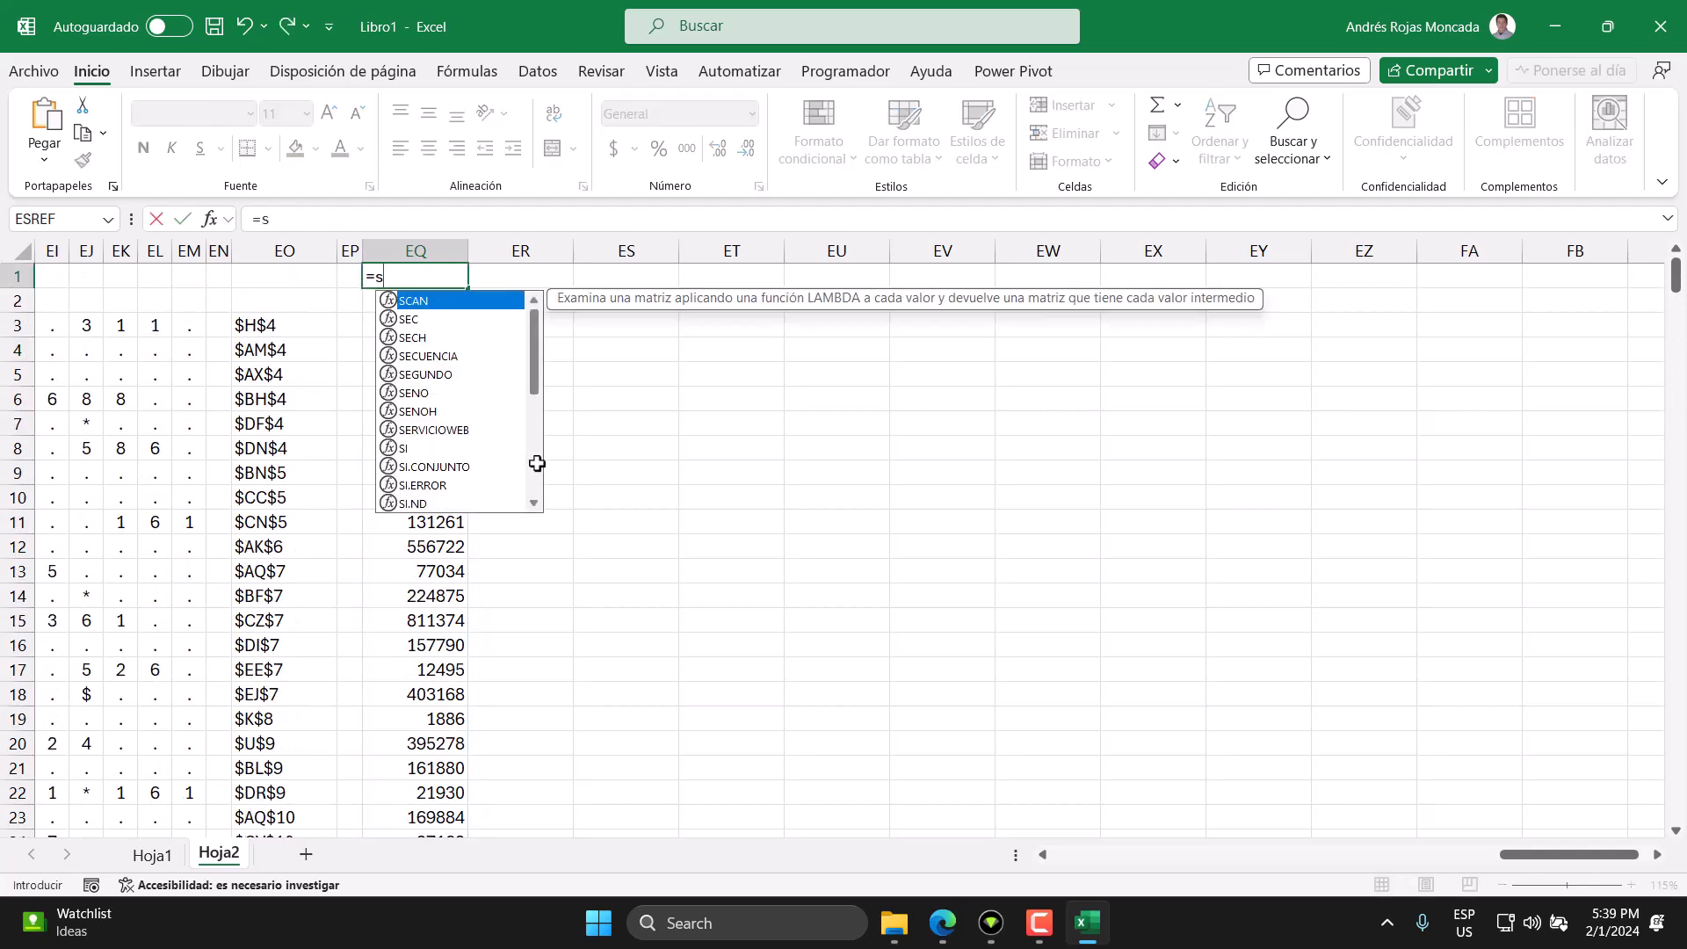
key("Tab")
key("Down")
key("Down")
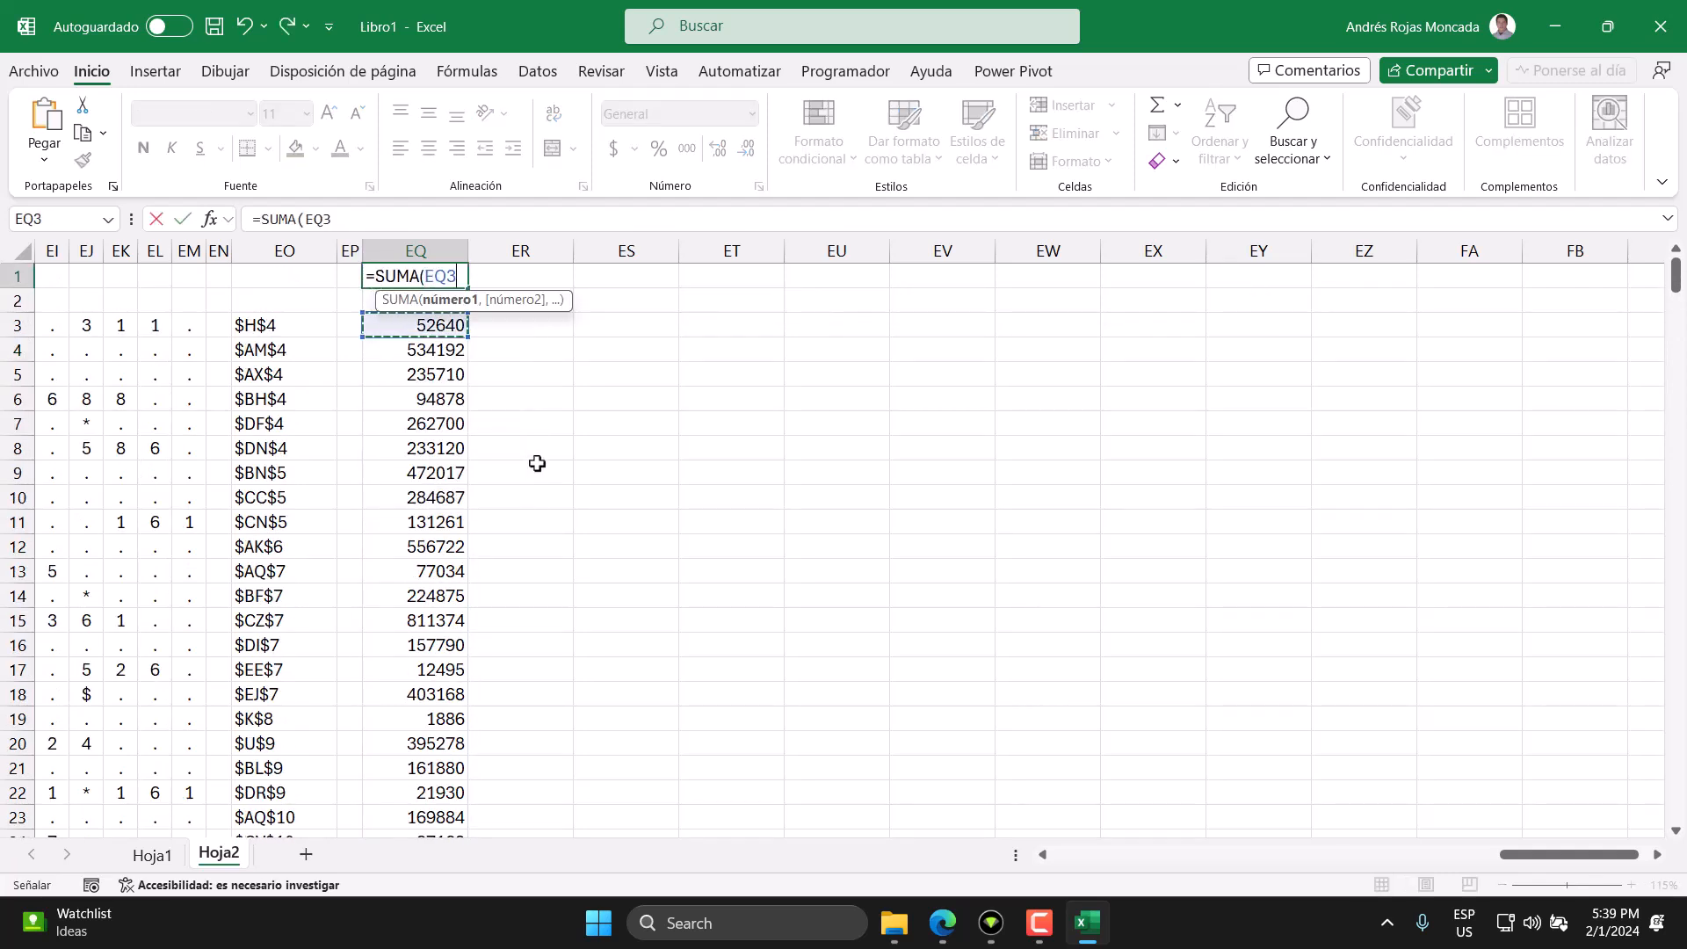
key("ctrl+shift+Down")
type(")")
key("Return")
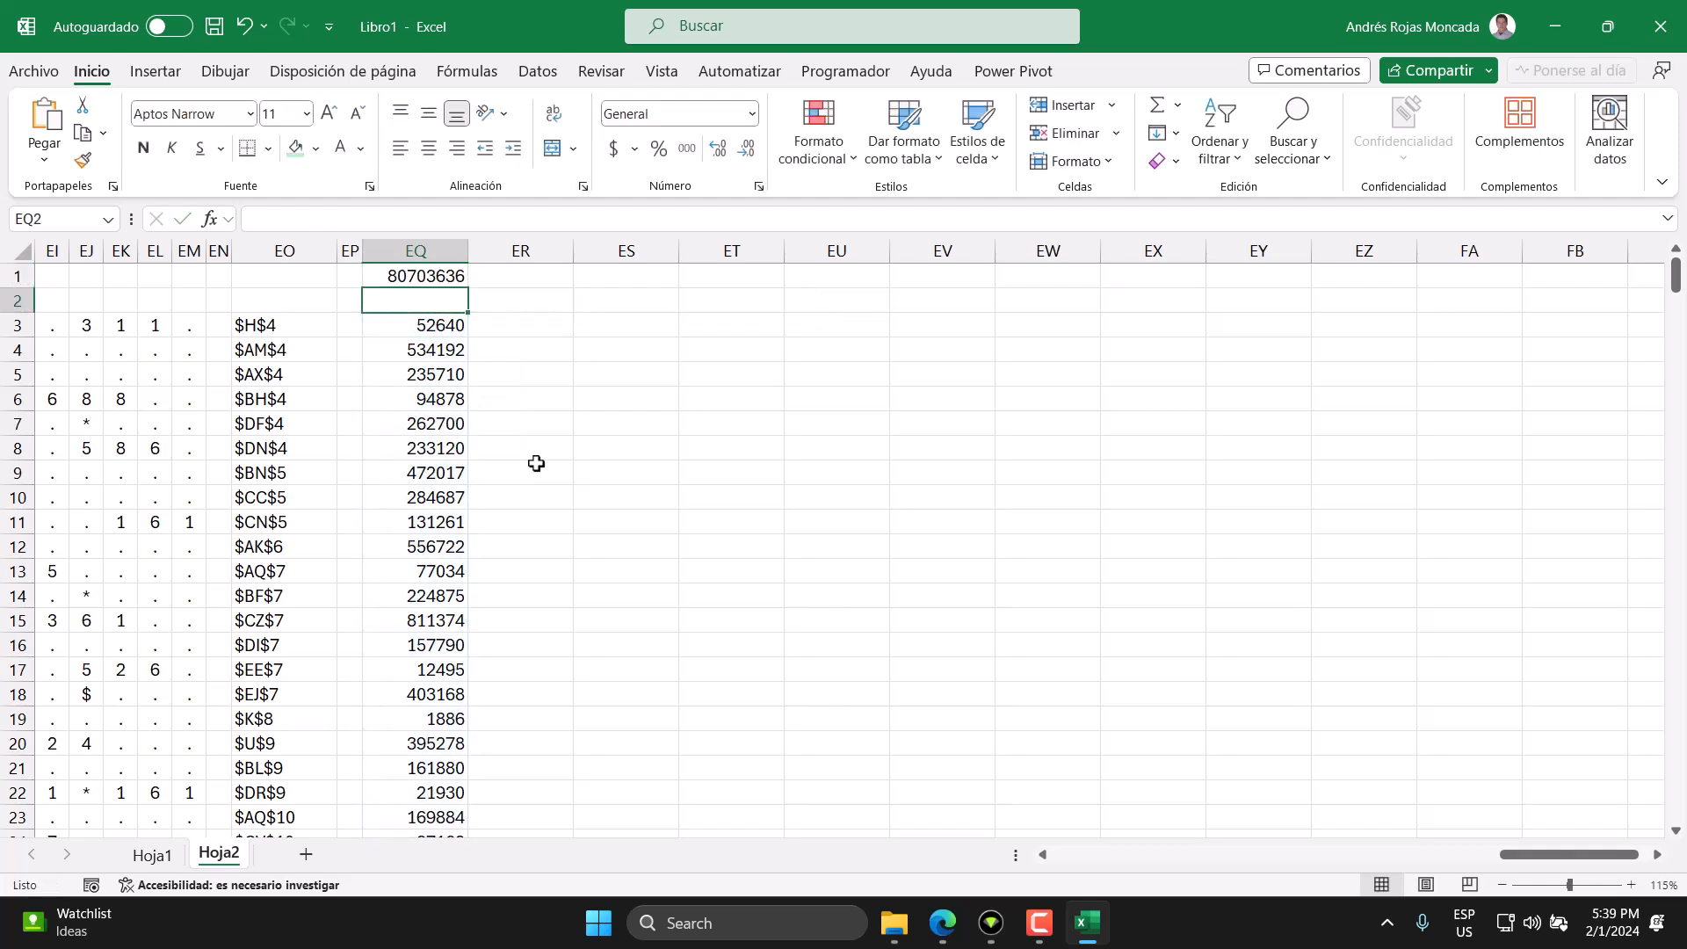
Copy the total from EQ1 and enter 80703636 as the answer on the Advent of Code Day 3 page in the browser.
left_click(430, 276)
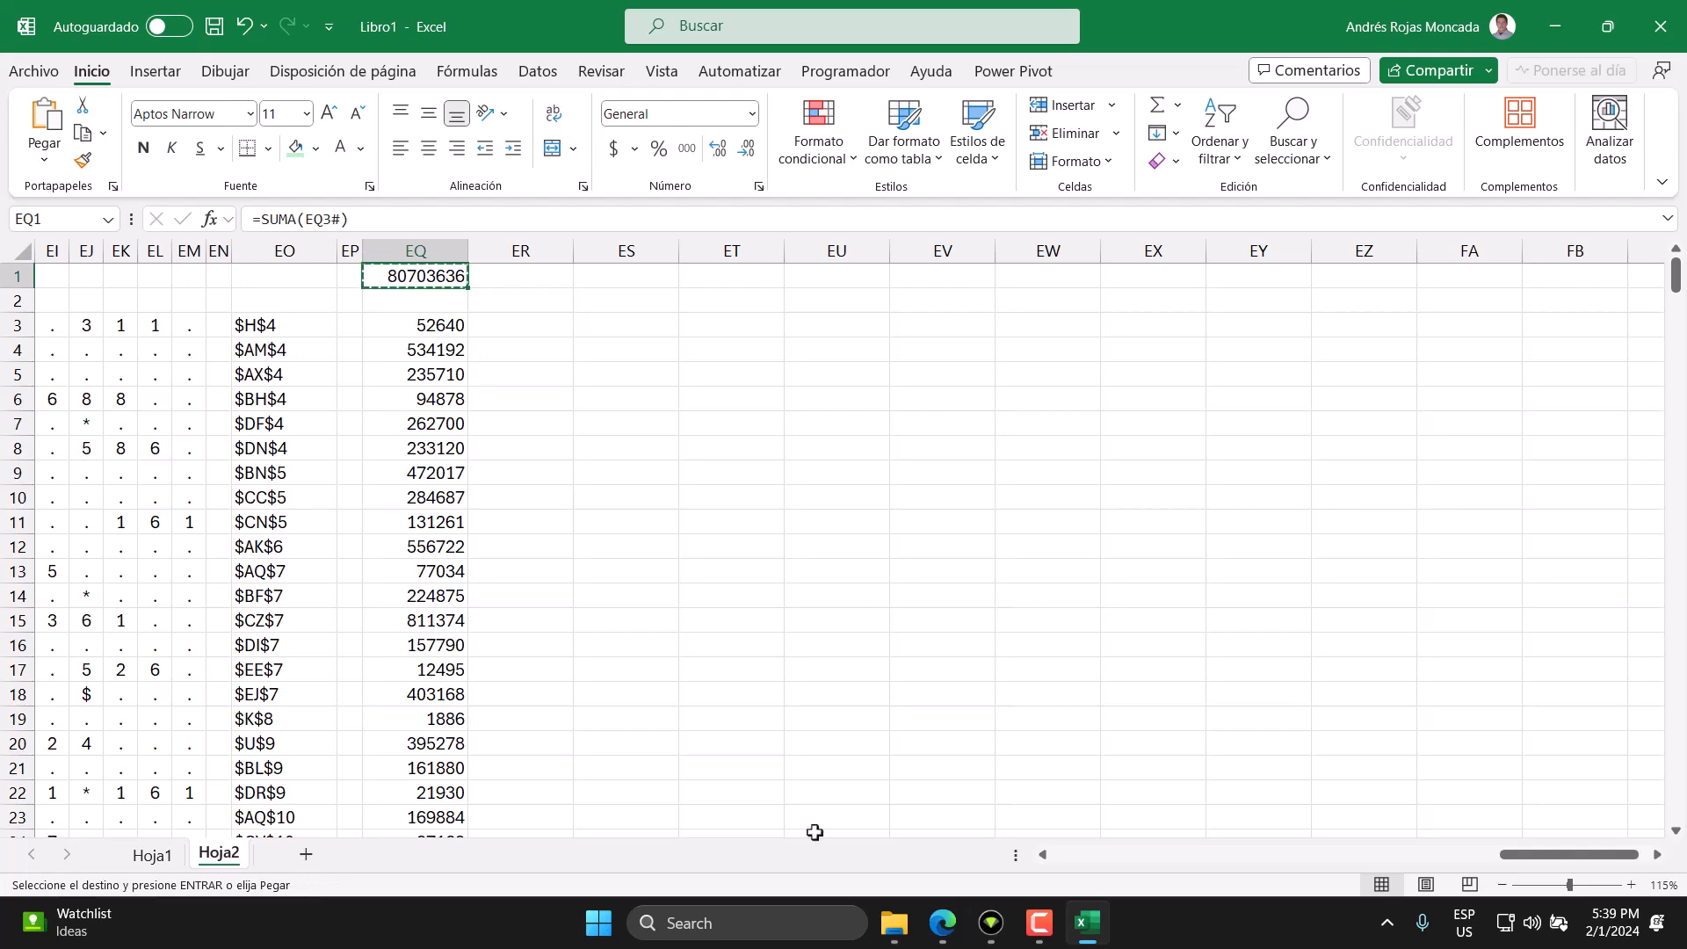
key("alt+Tab")
key("ctrl+shift+Tab")
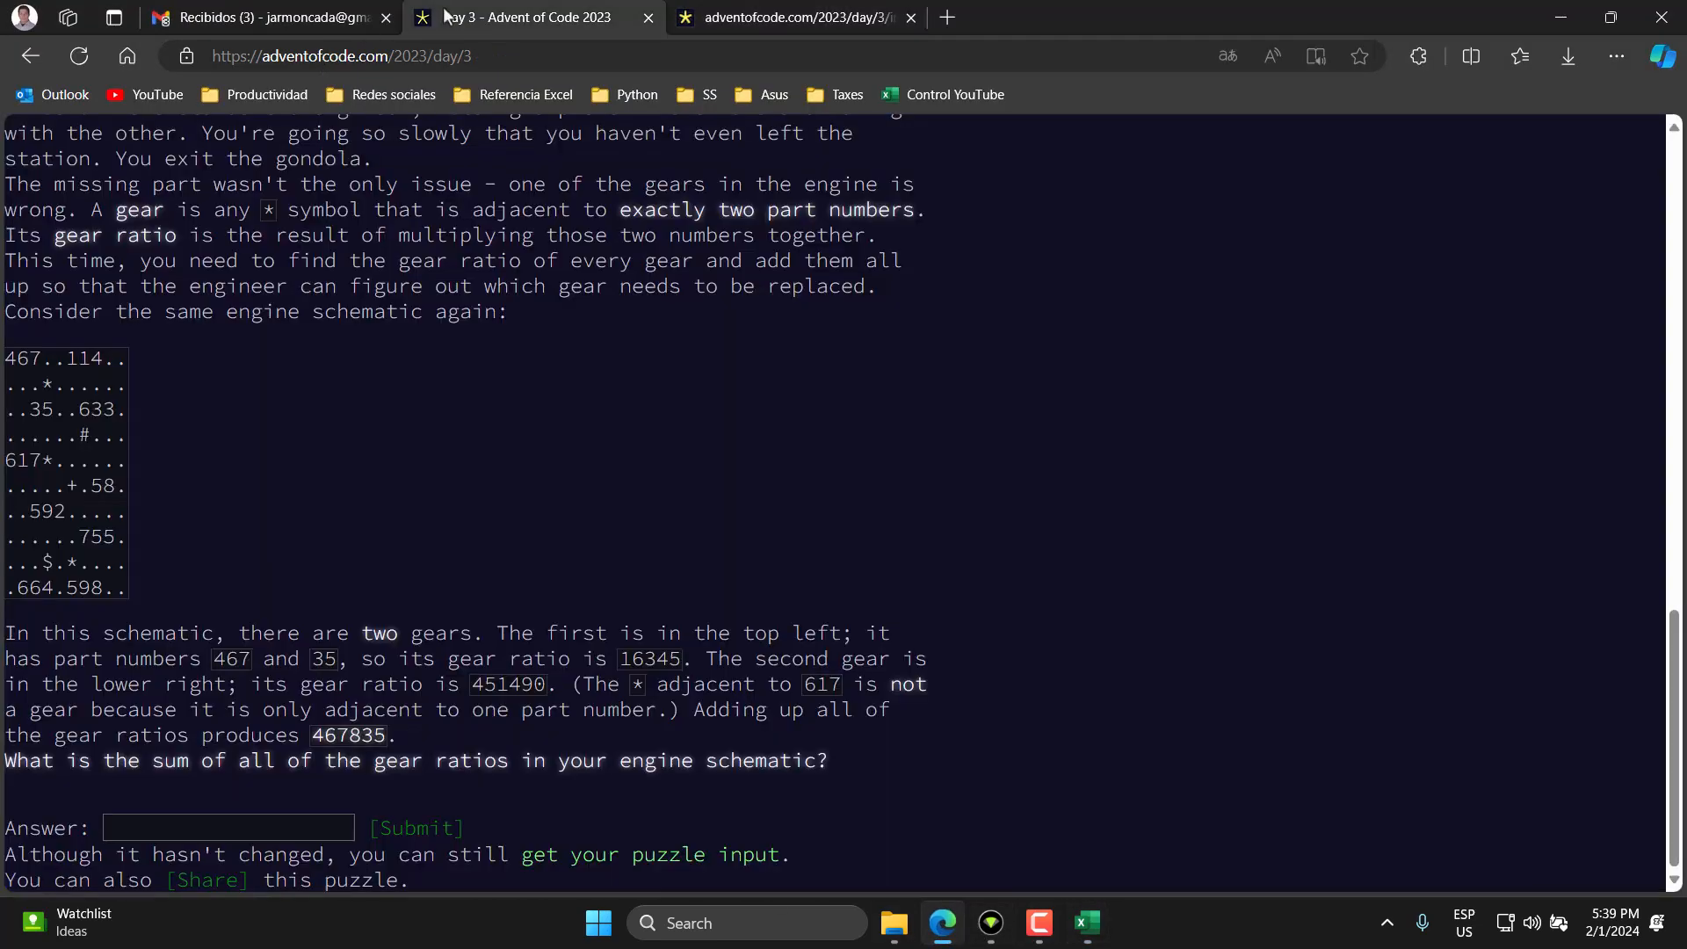
left_click(206, 833)
type("80703636")
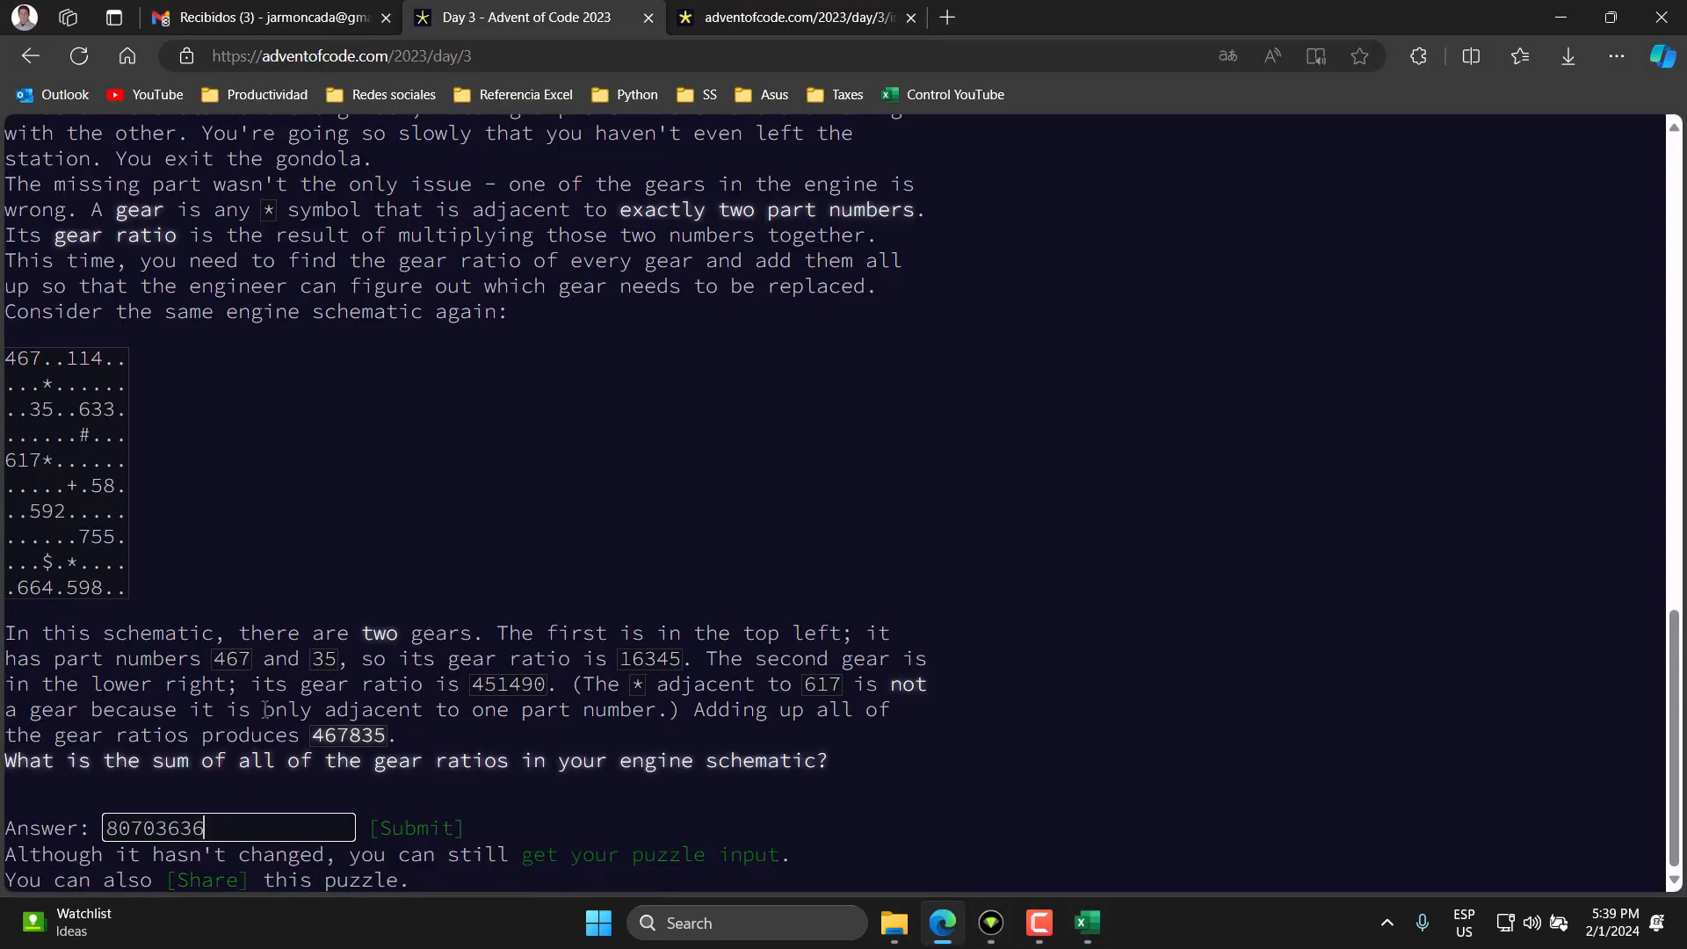
Submit the entered Day 3 answer and open the Advent of Code 2023 calendar page from the bookmarks.
left_click(416, 831)
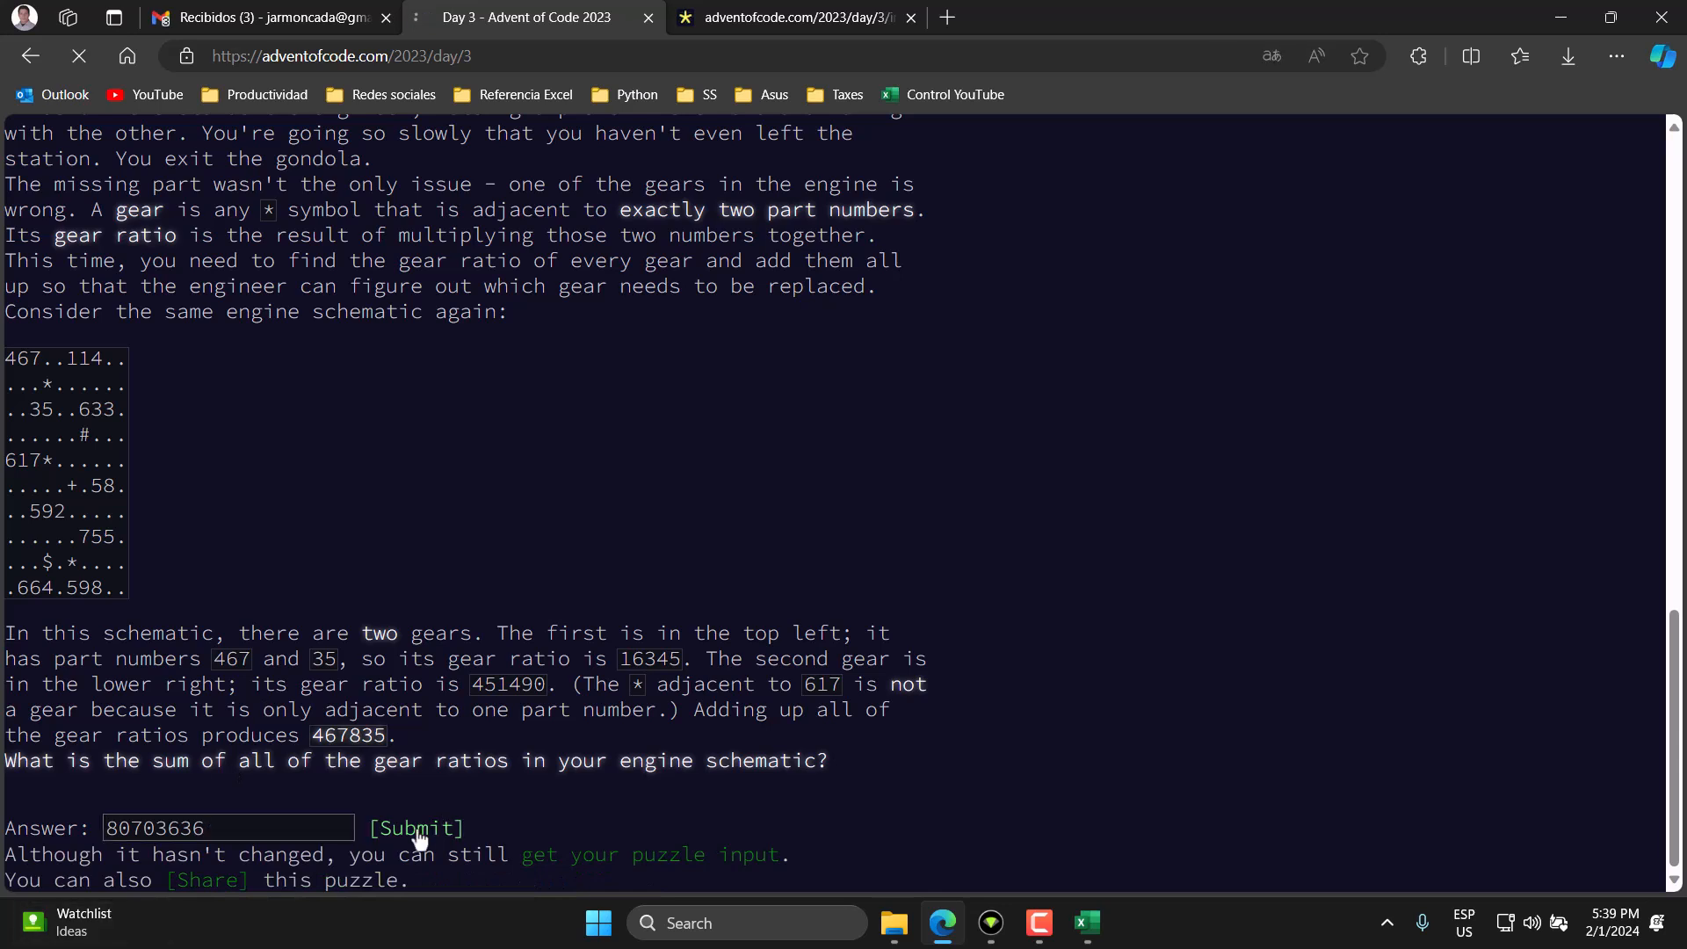
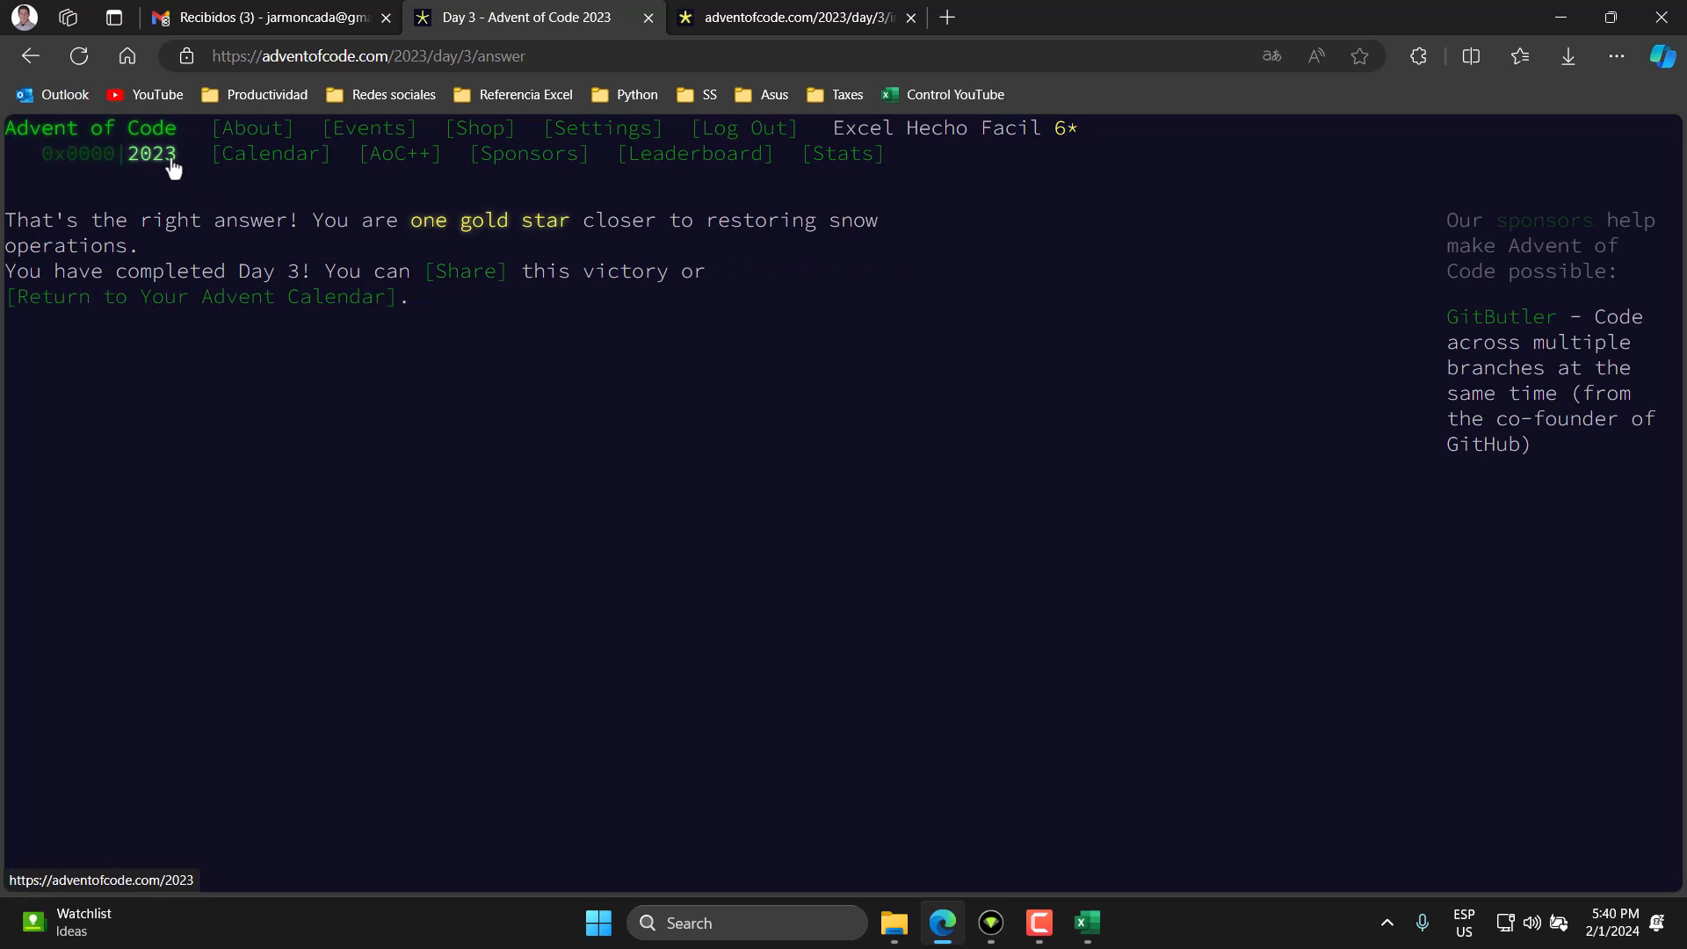
left_click(214, 102)
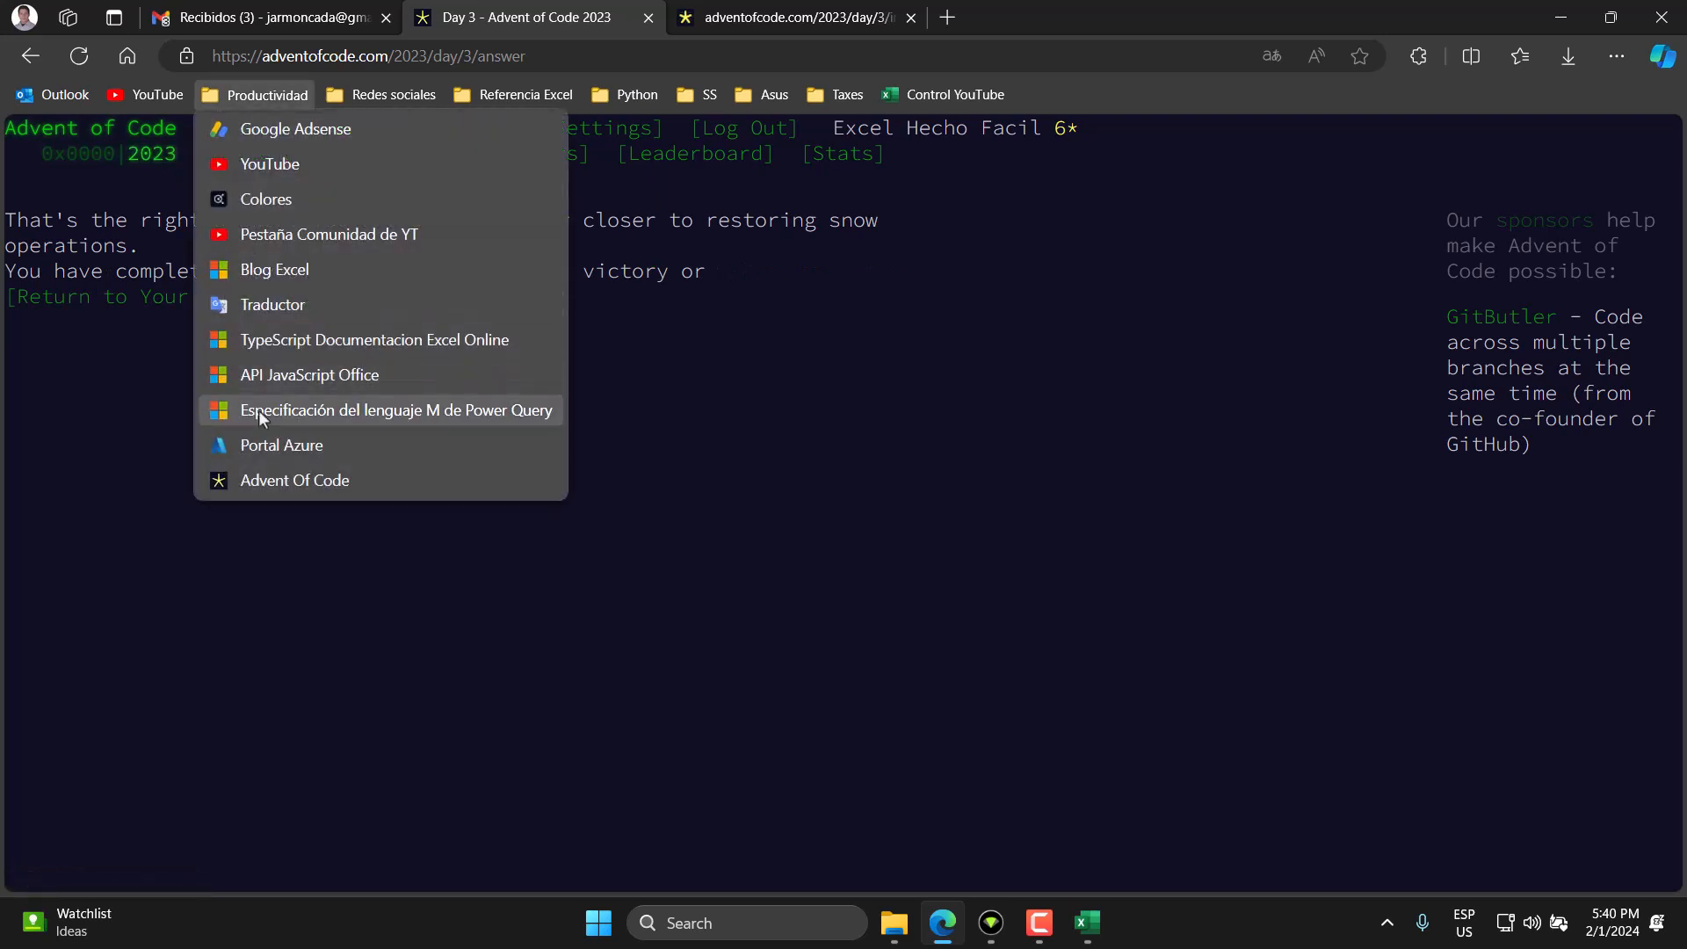
left_click(264, 482)
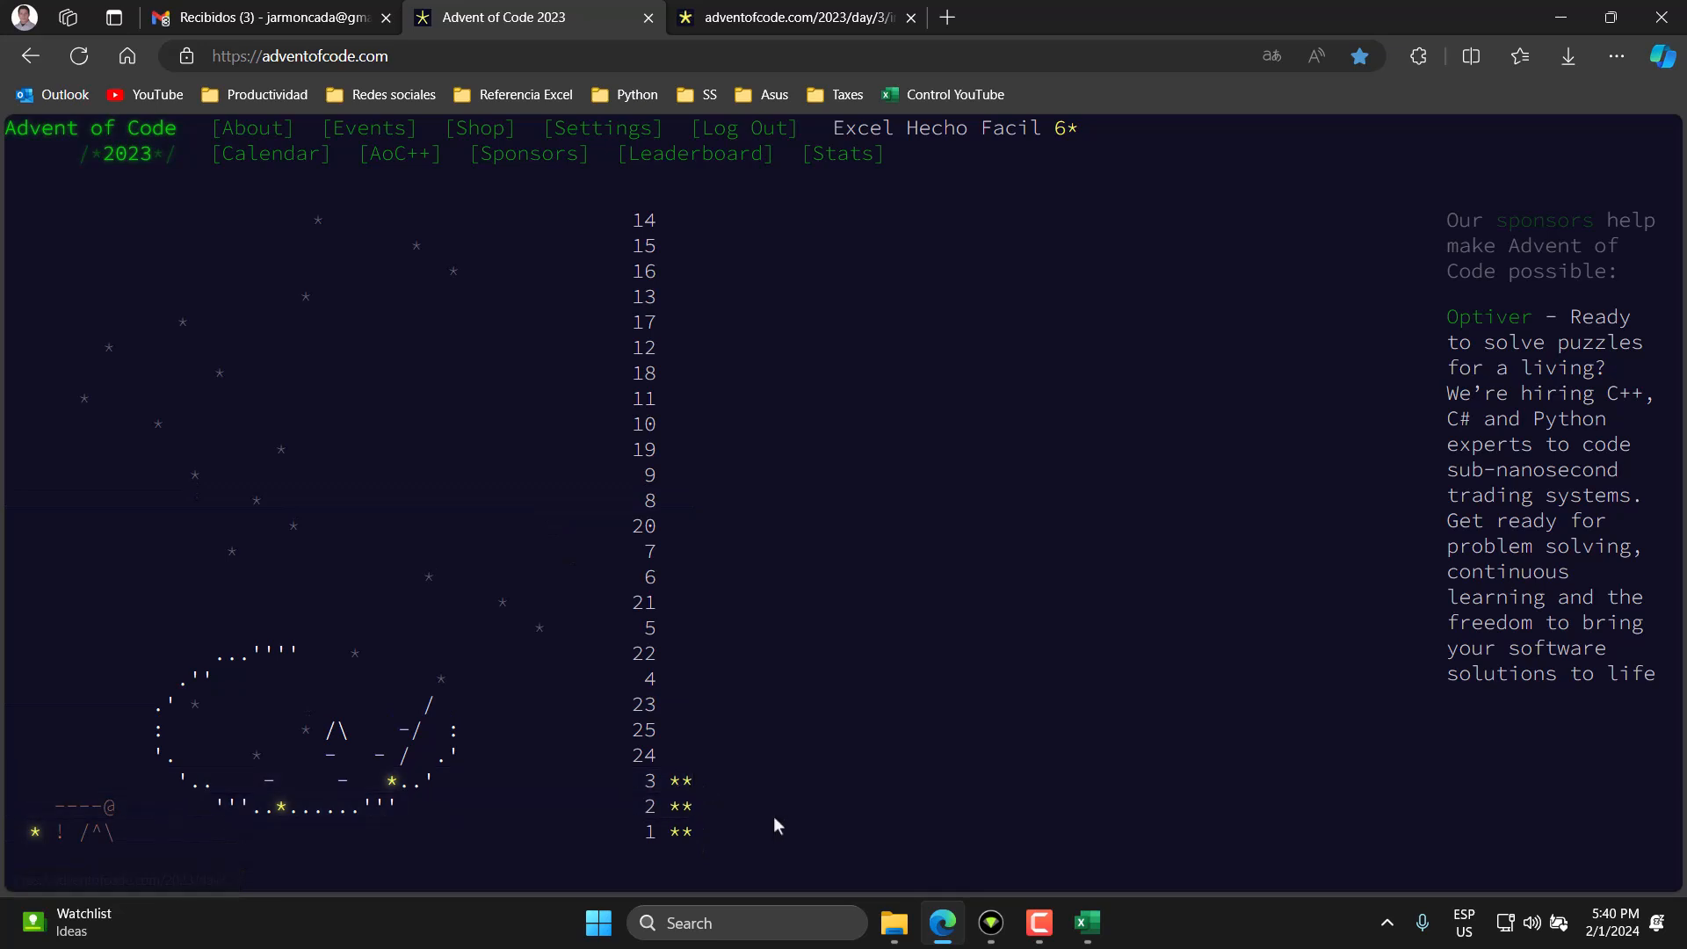
Switch to Excel and copy the Celdas and Numeros headers from Hoja1 above the address and gear-ratio columns in EO2 and EQ2 on Hoja2.
left_click(1088, 922)
key("Escape")
left_click(151, 855)
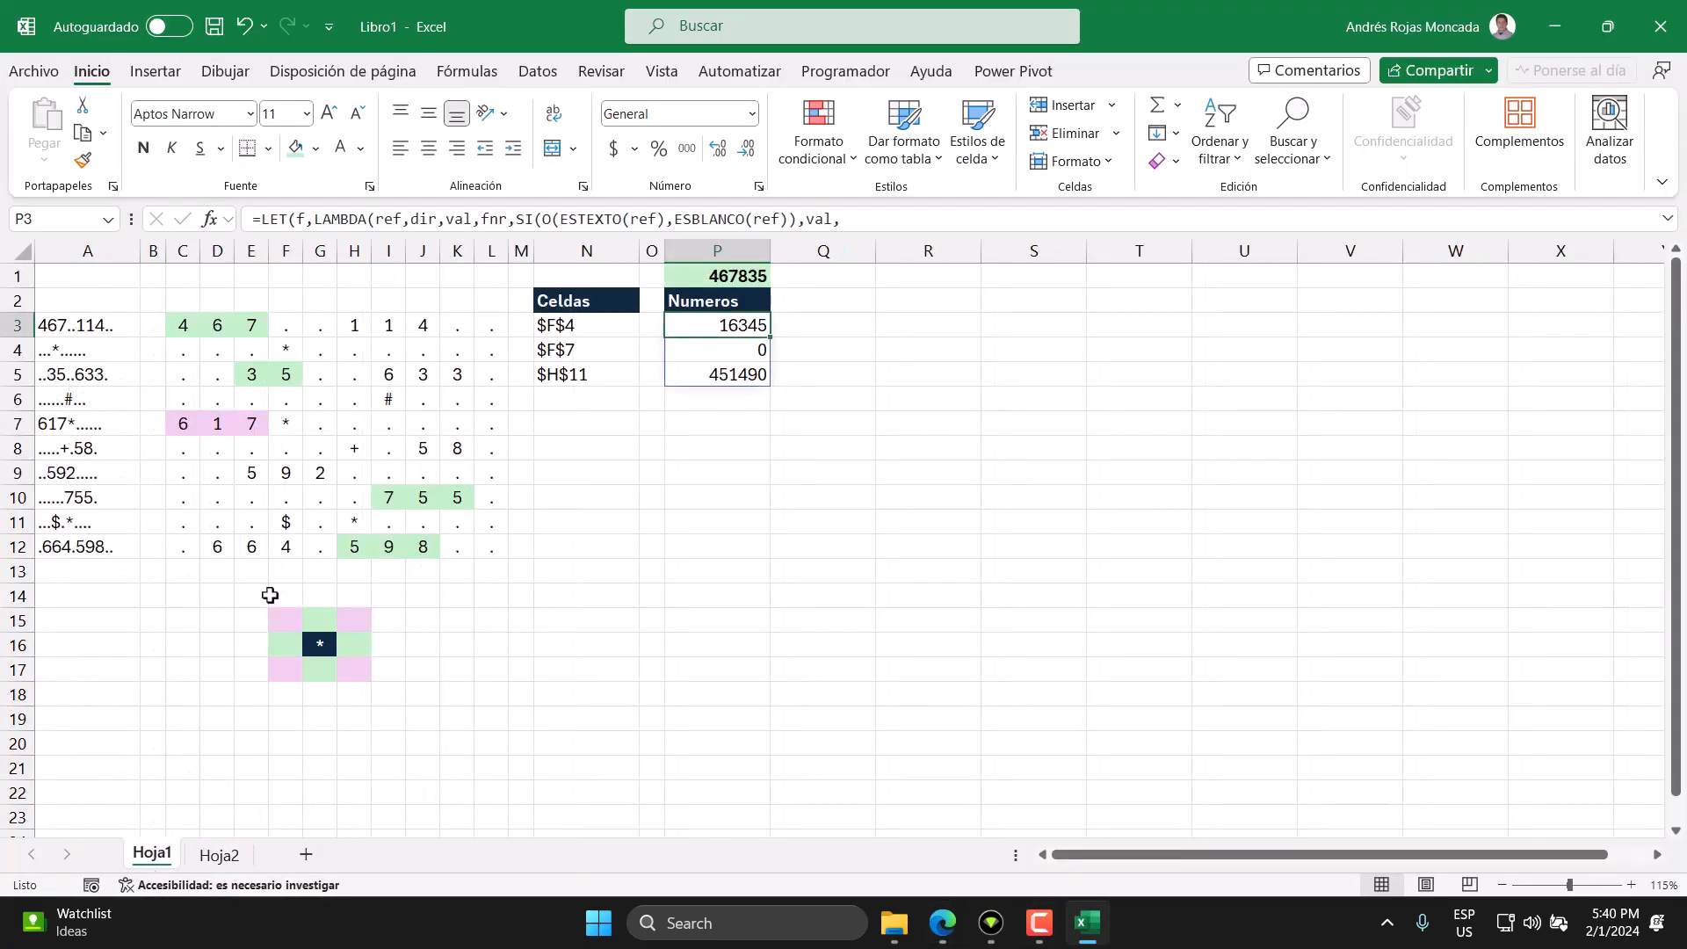
left_click(573, 299)
left_click(686, 307, "ctrl")
key("ctrl+c")
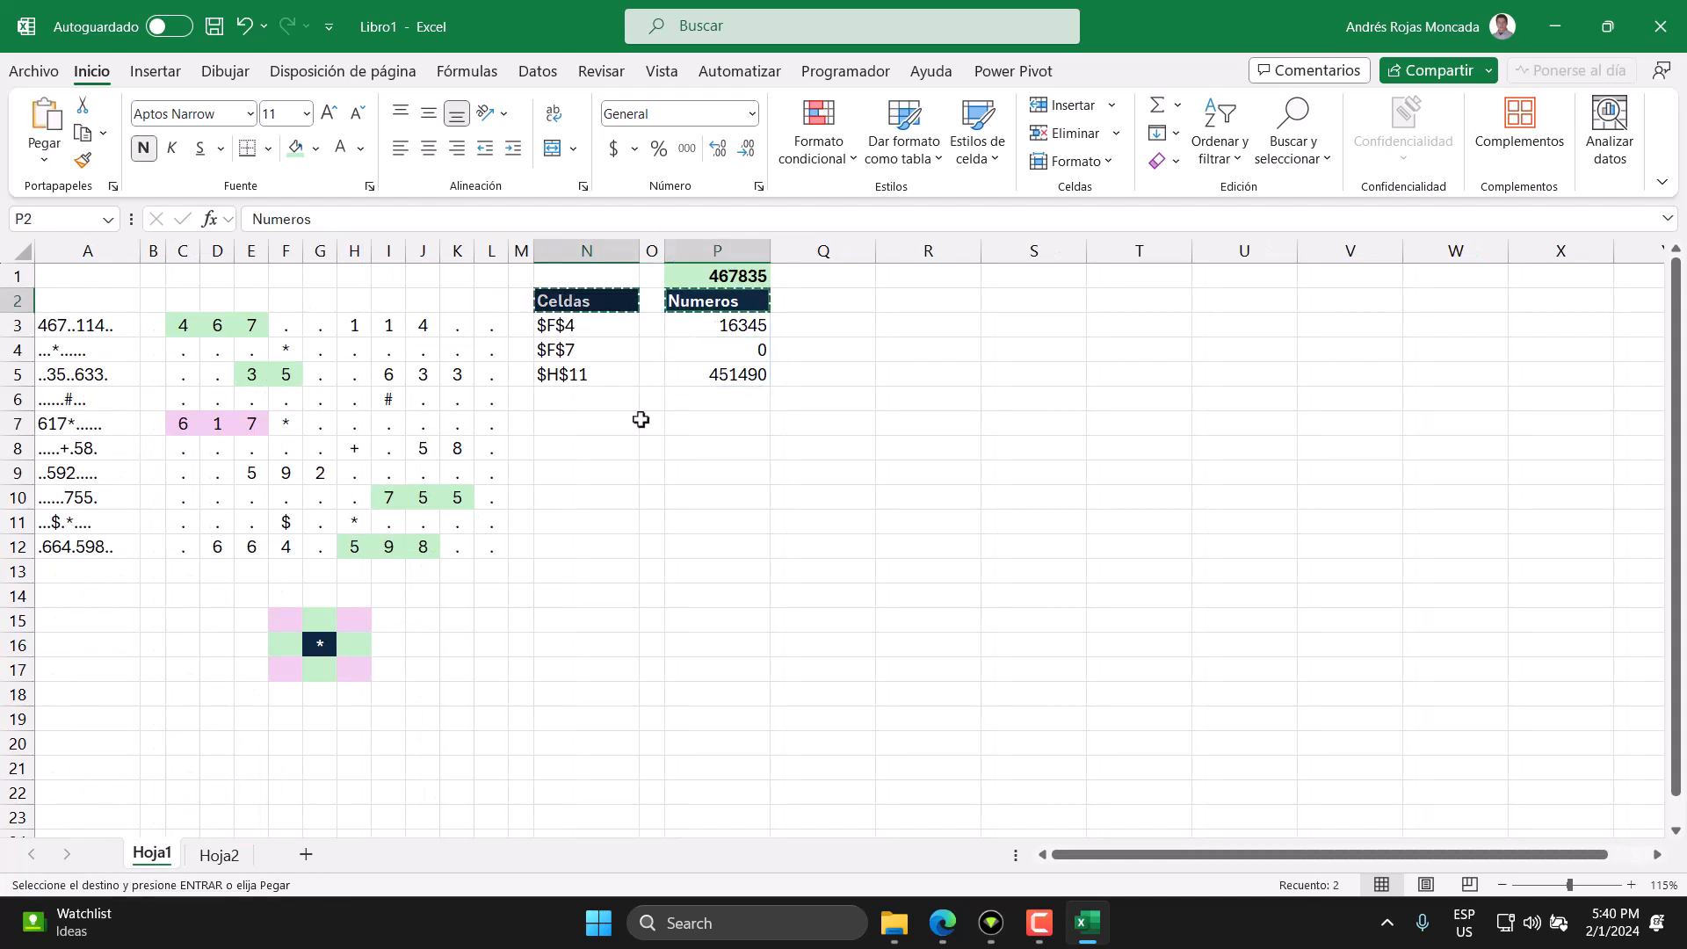
left_click(219, 854)
left_click(281, 307)
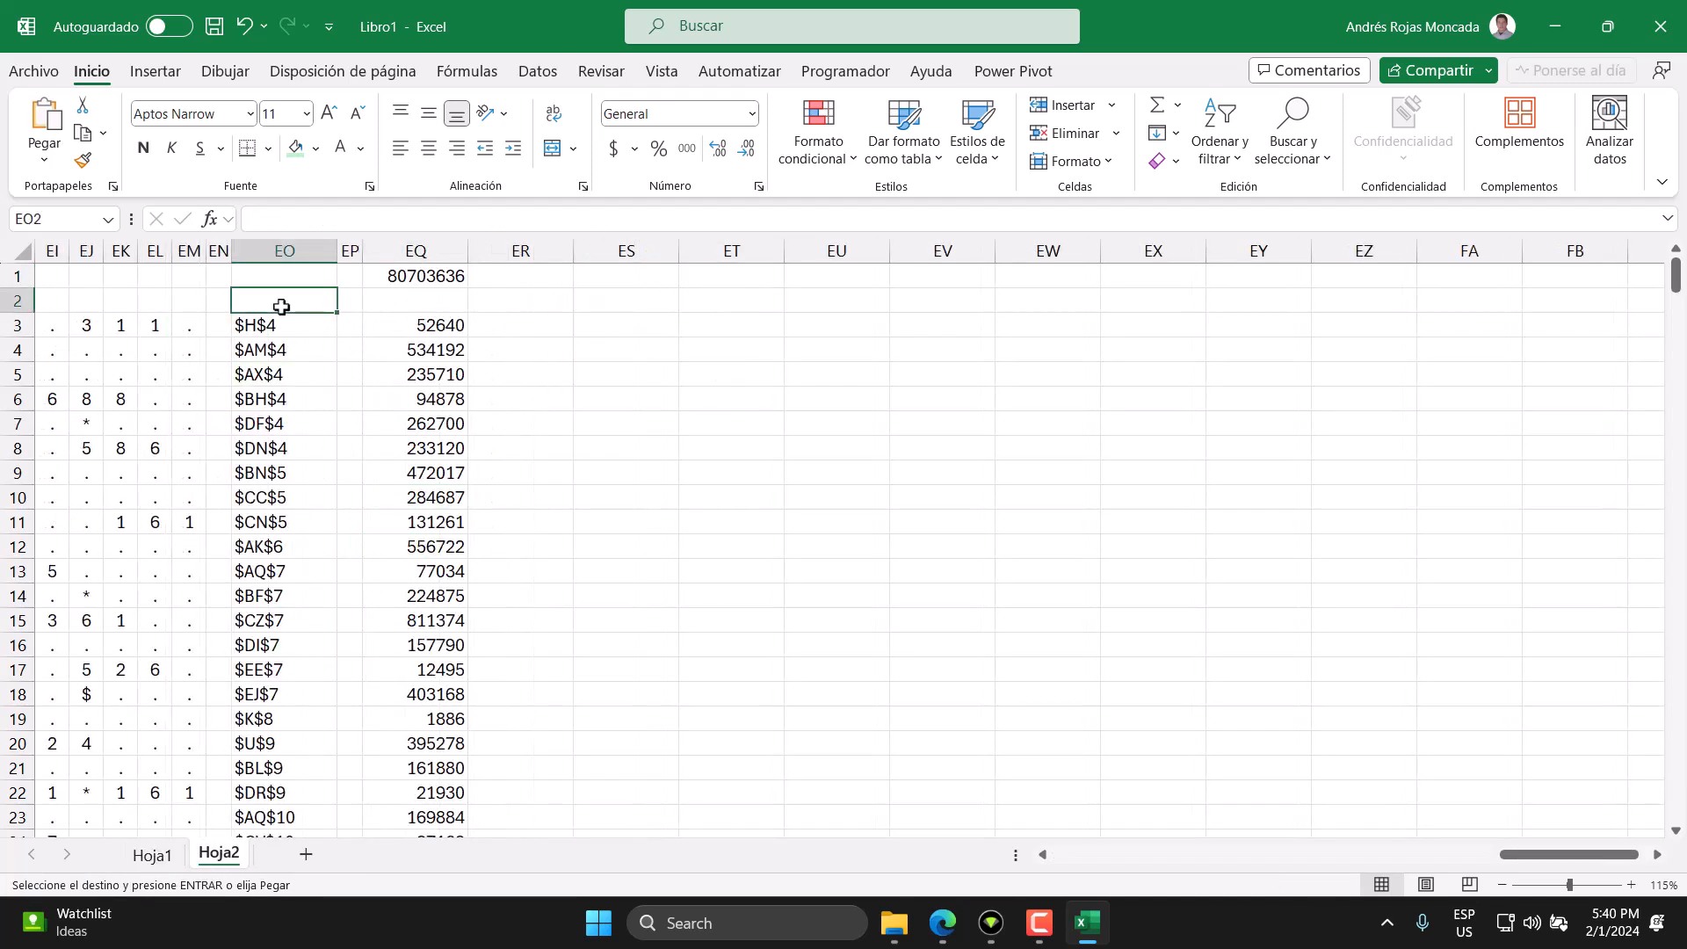
key("ctrl+v")
left_click(350, 301)
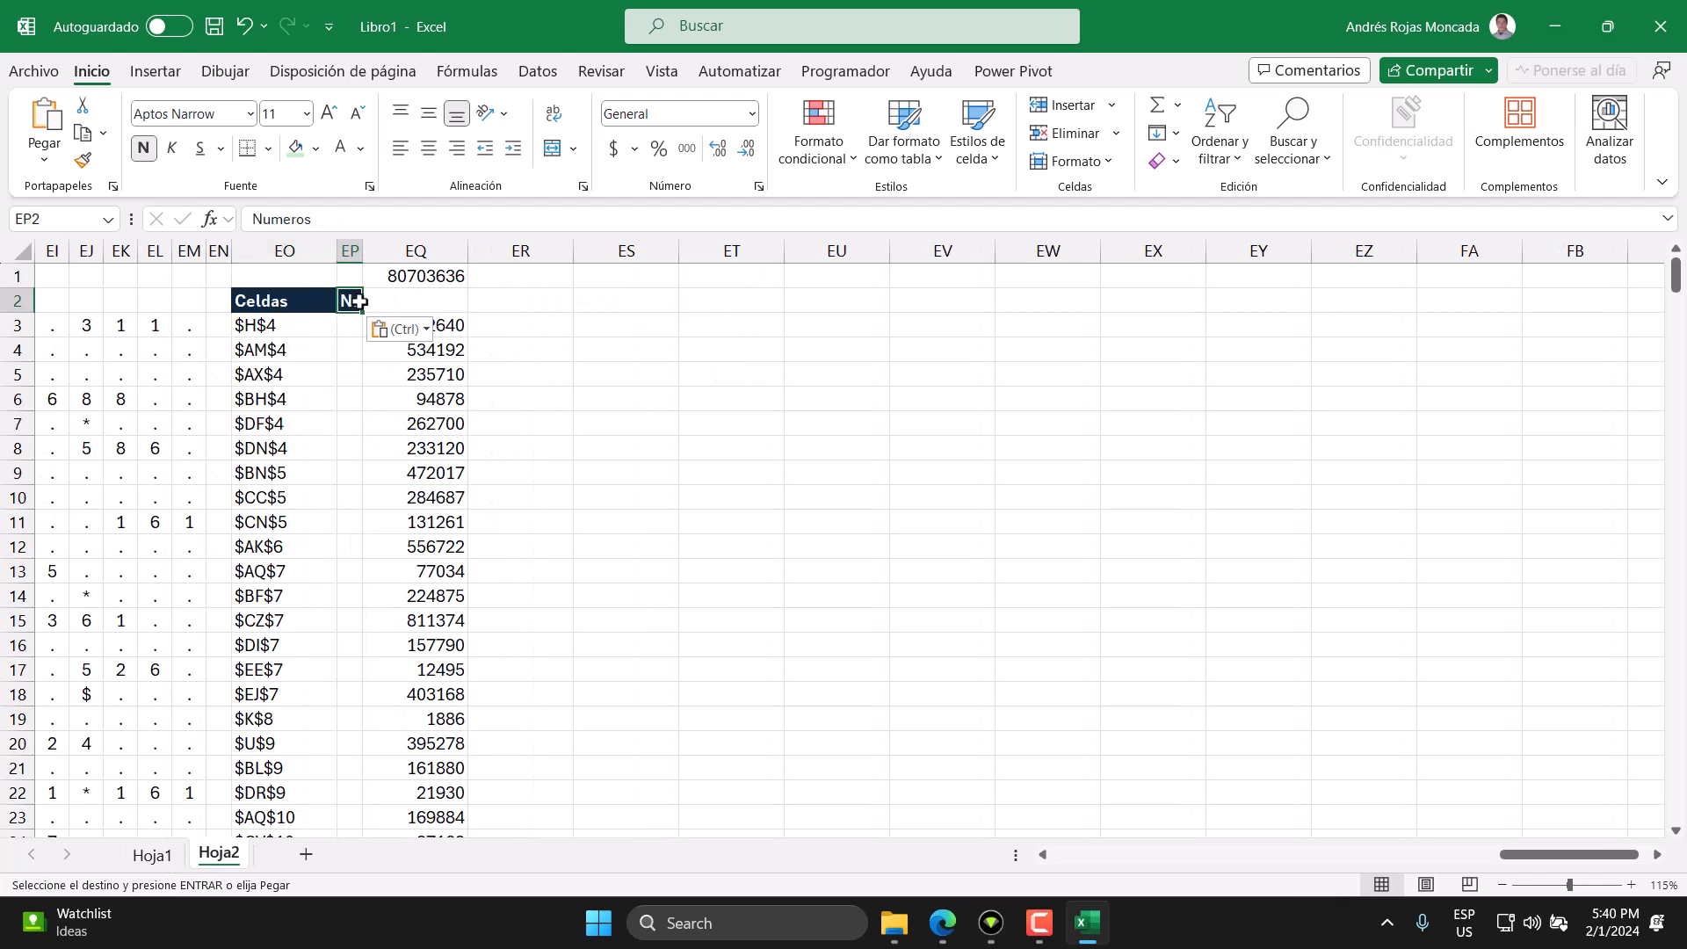
left_click_drag(361, 308, 382, 315)
Format the total in cell EQ1 on Hoja2 with a light green fill and bold text.
left_click(290, 300)
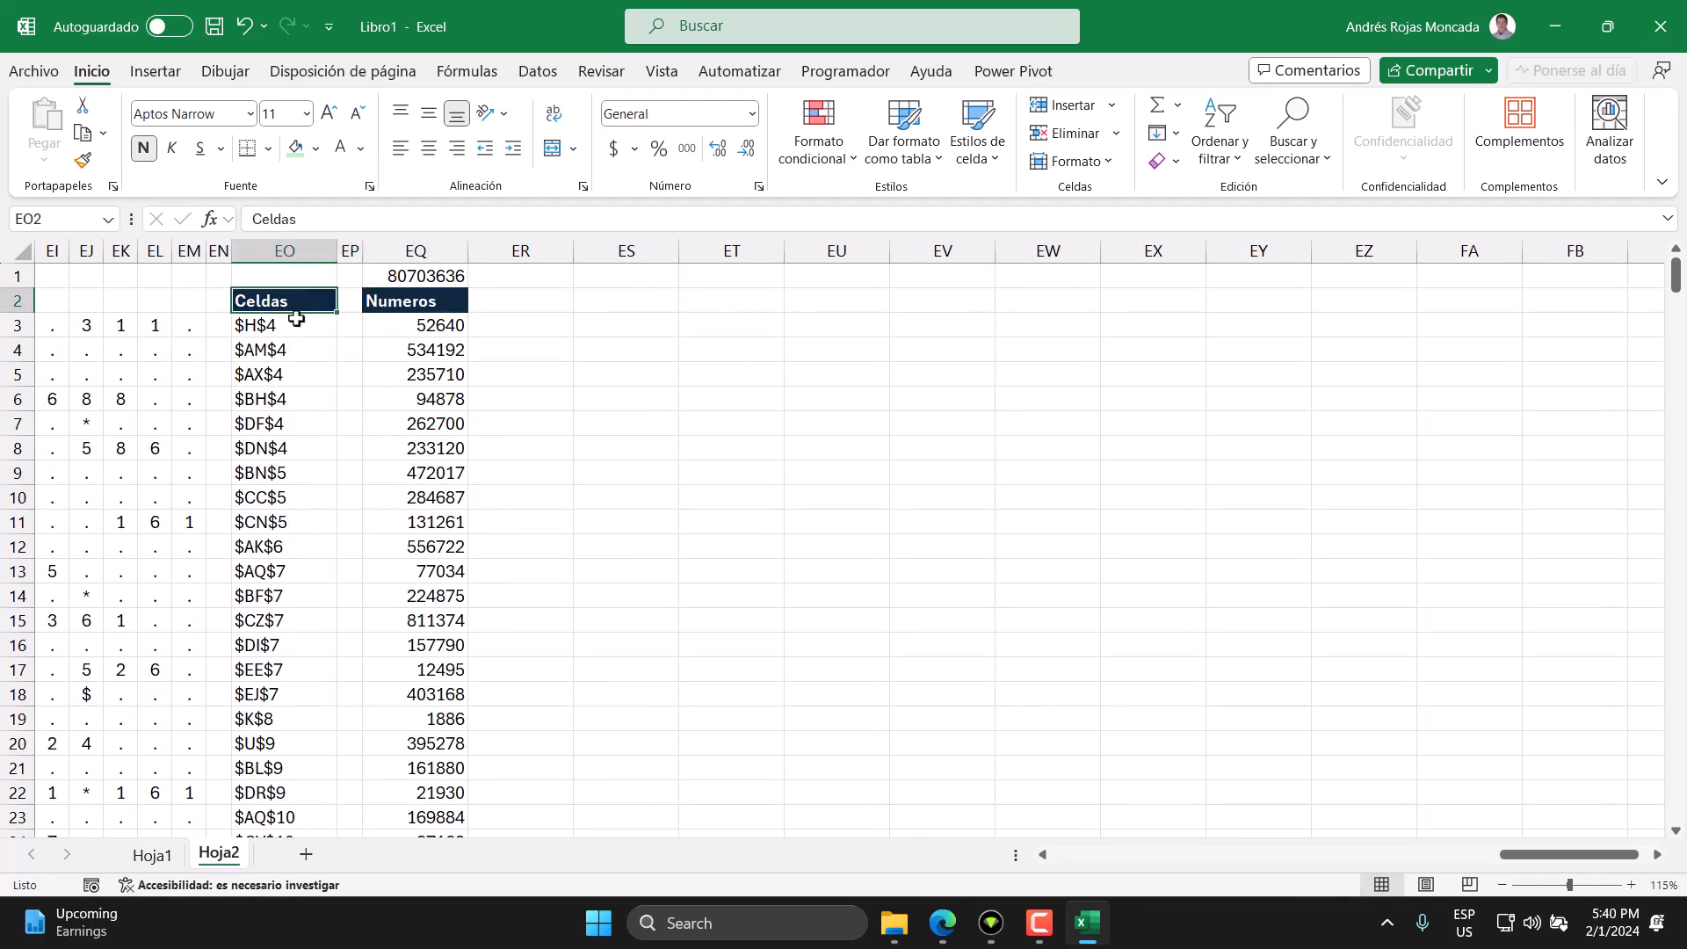
left_click(294, 322)
left_click(444, 325)
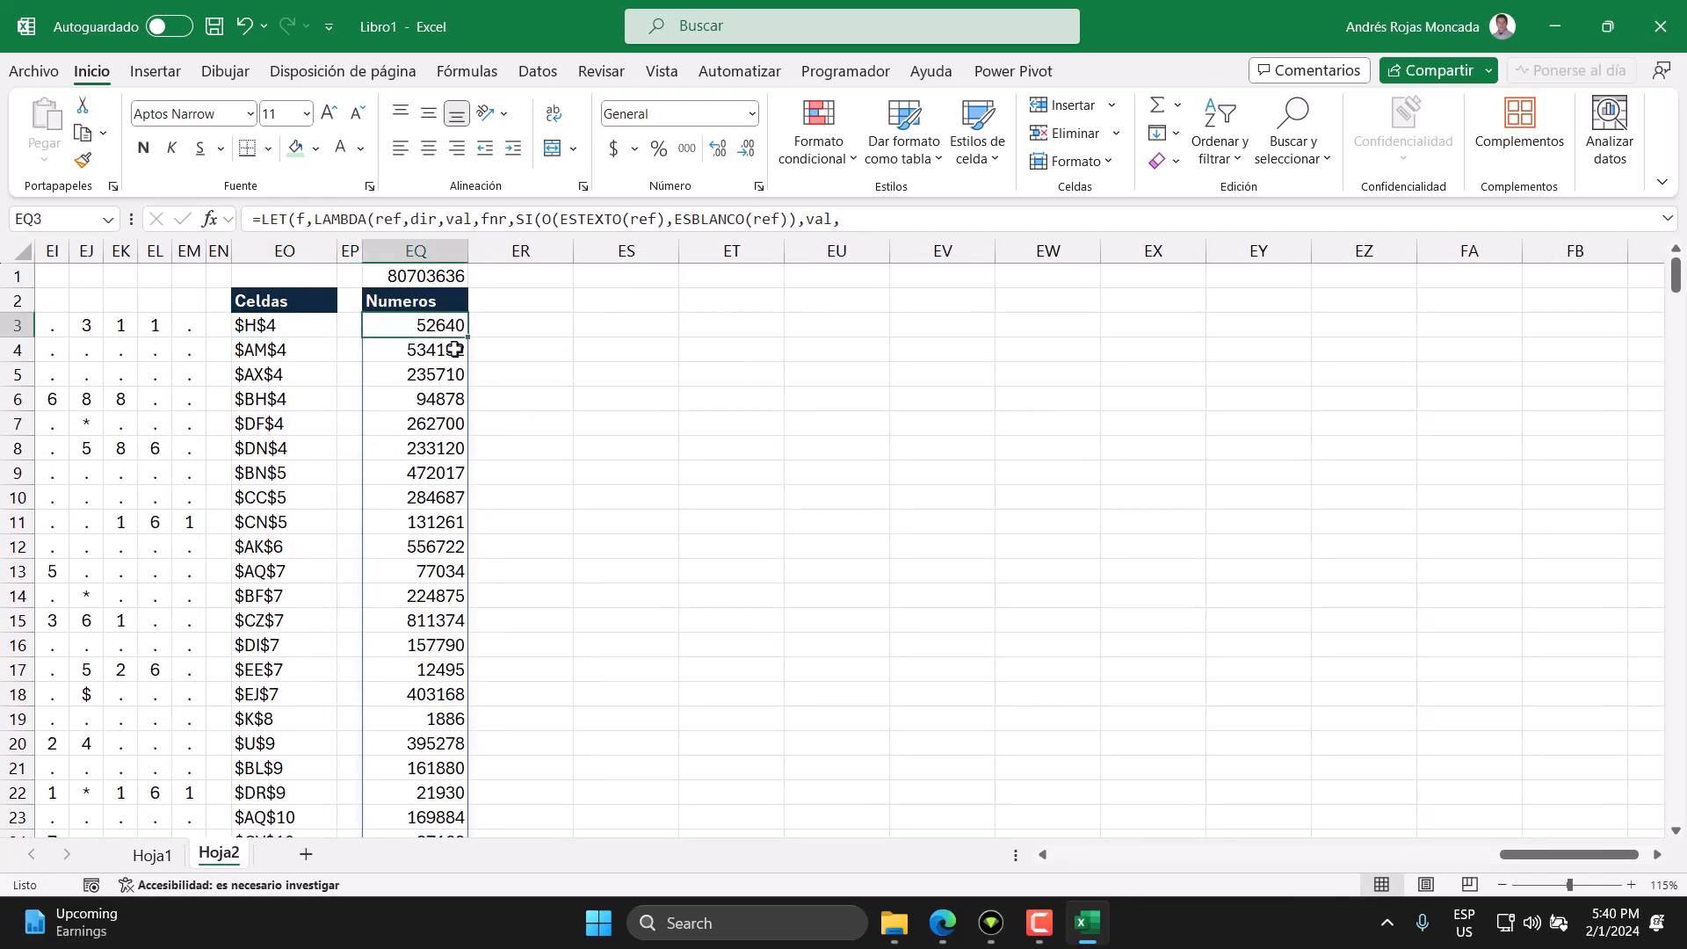
left_click(438, 278)
left_click(295, 147)
left_click(146, 151)
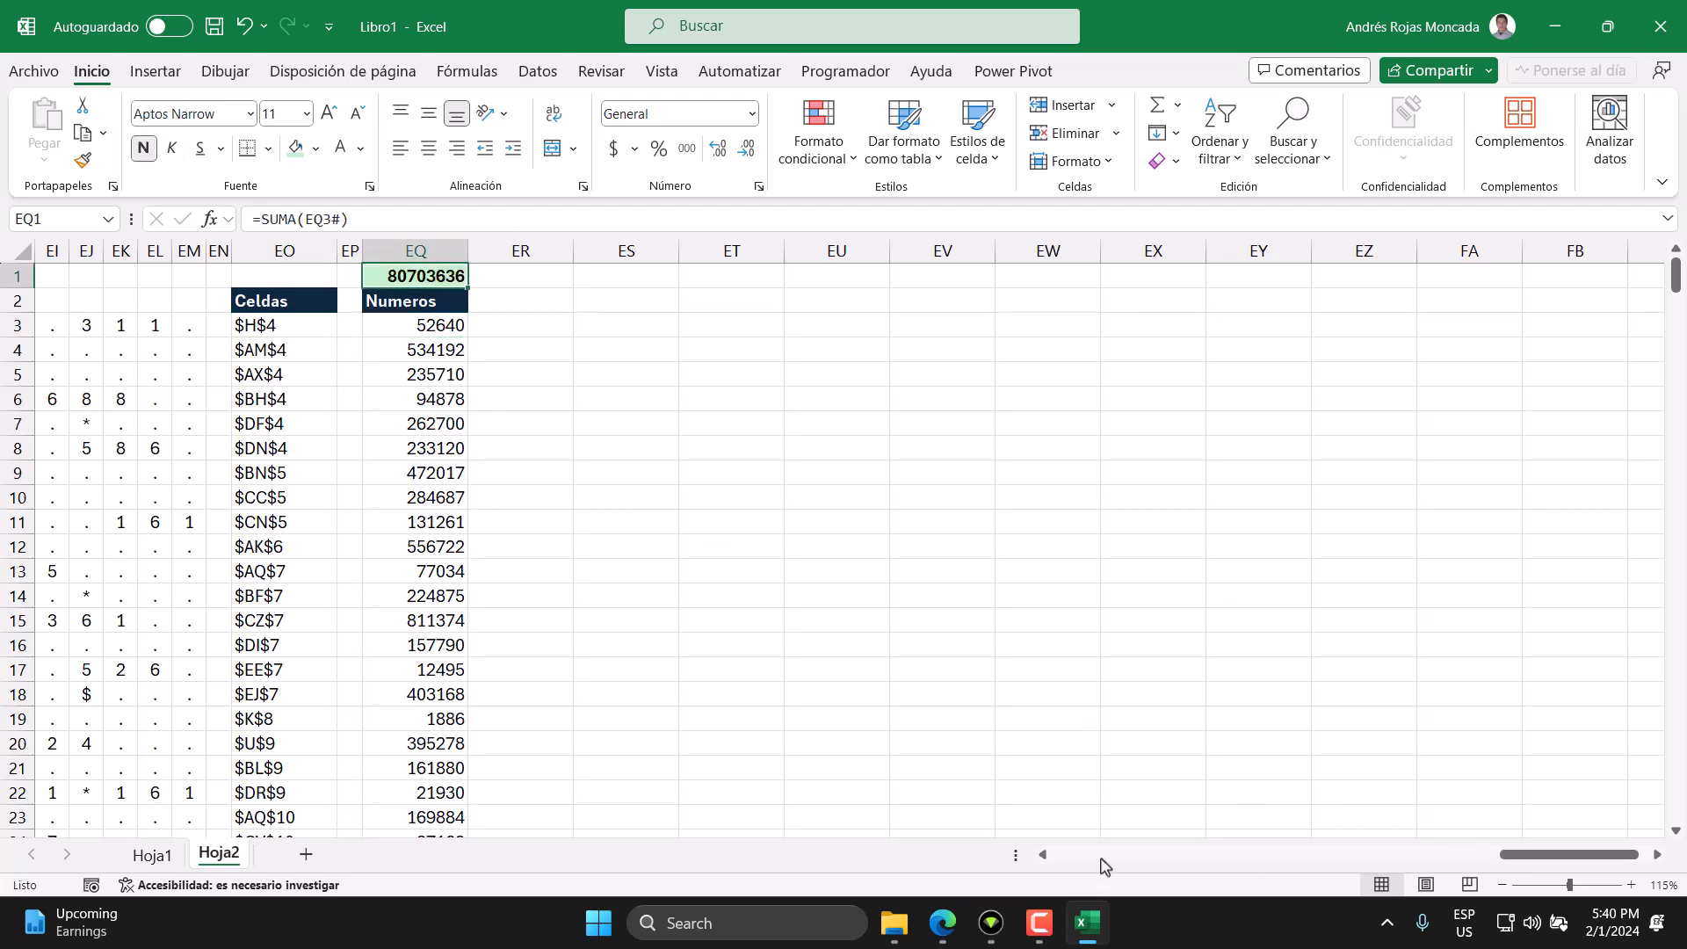
left_click(475, 299)
key("Left")
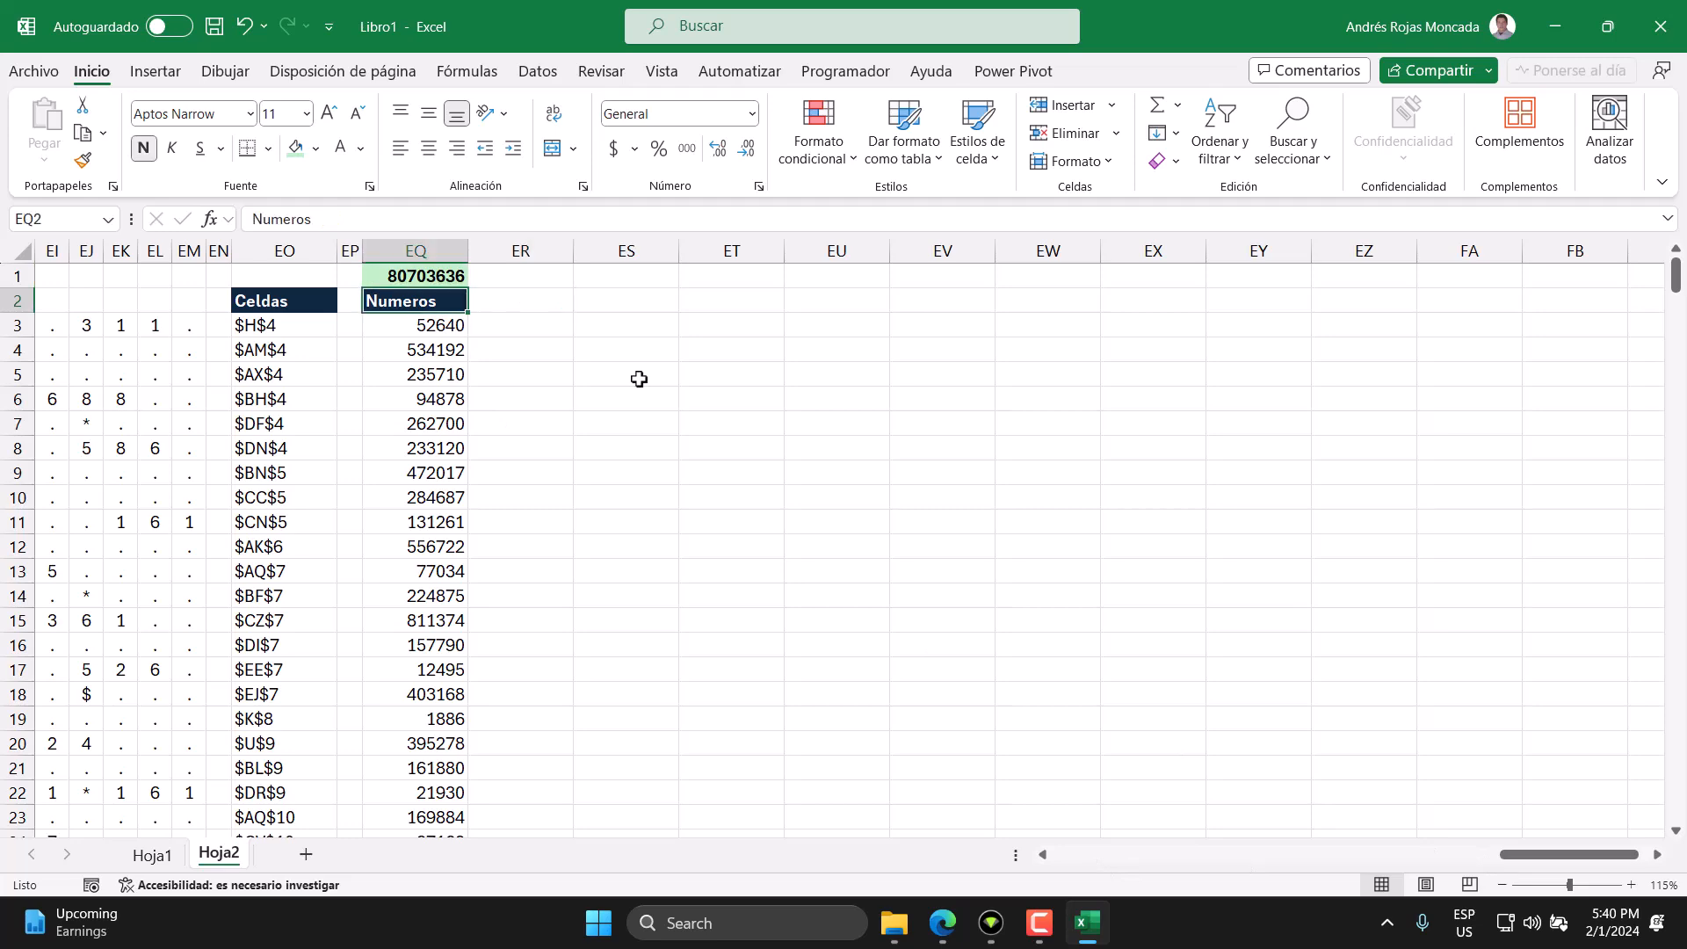
Shade the eight cells surrounding the asterisk in H4 on Hoja2 light green.
key("Home")
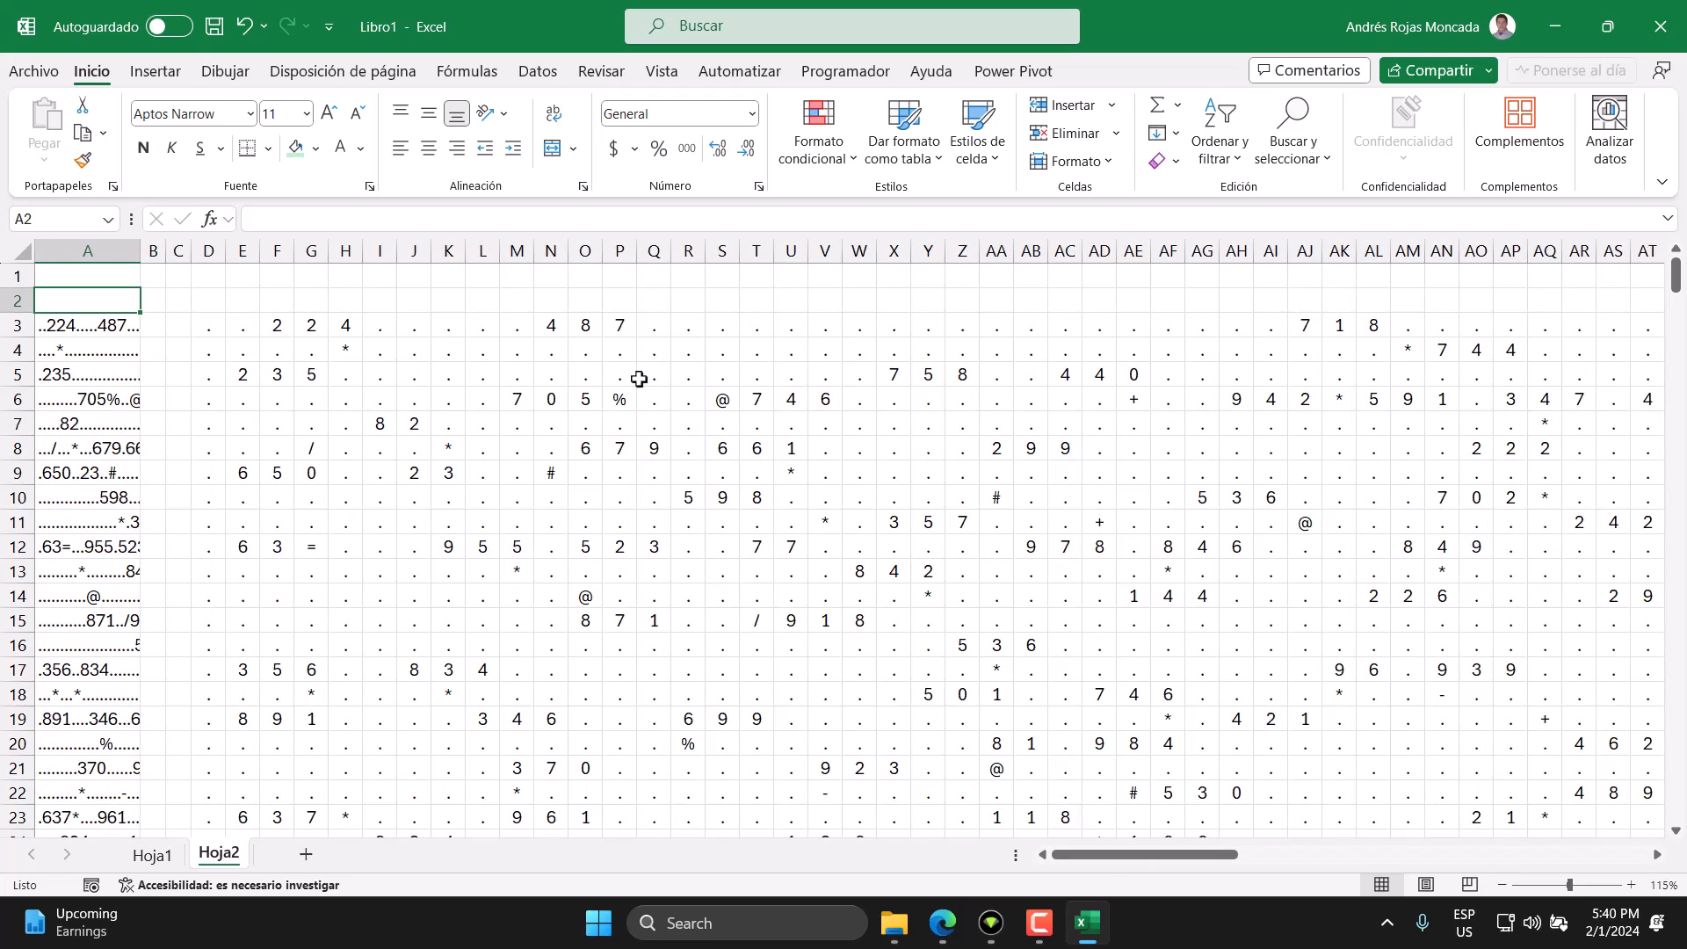
key("Right")
key("Right")
key("Right")
key("Down")
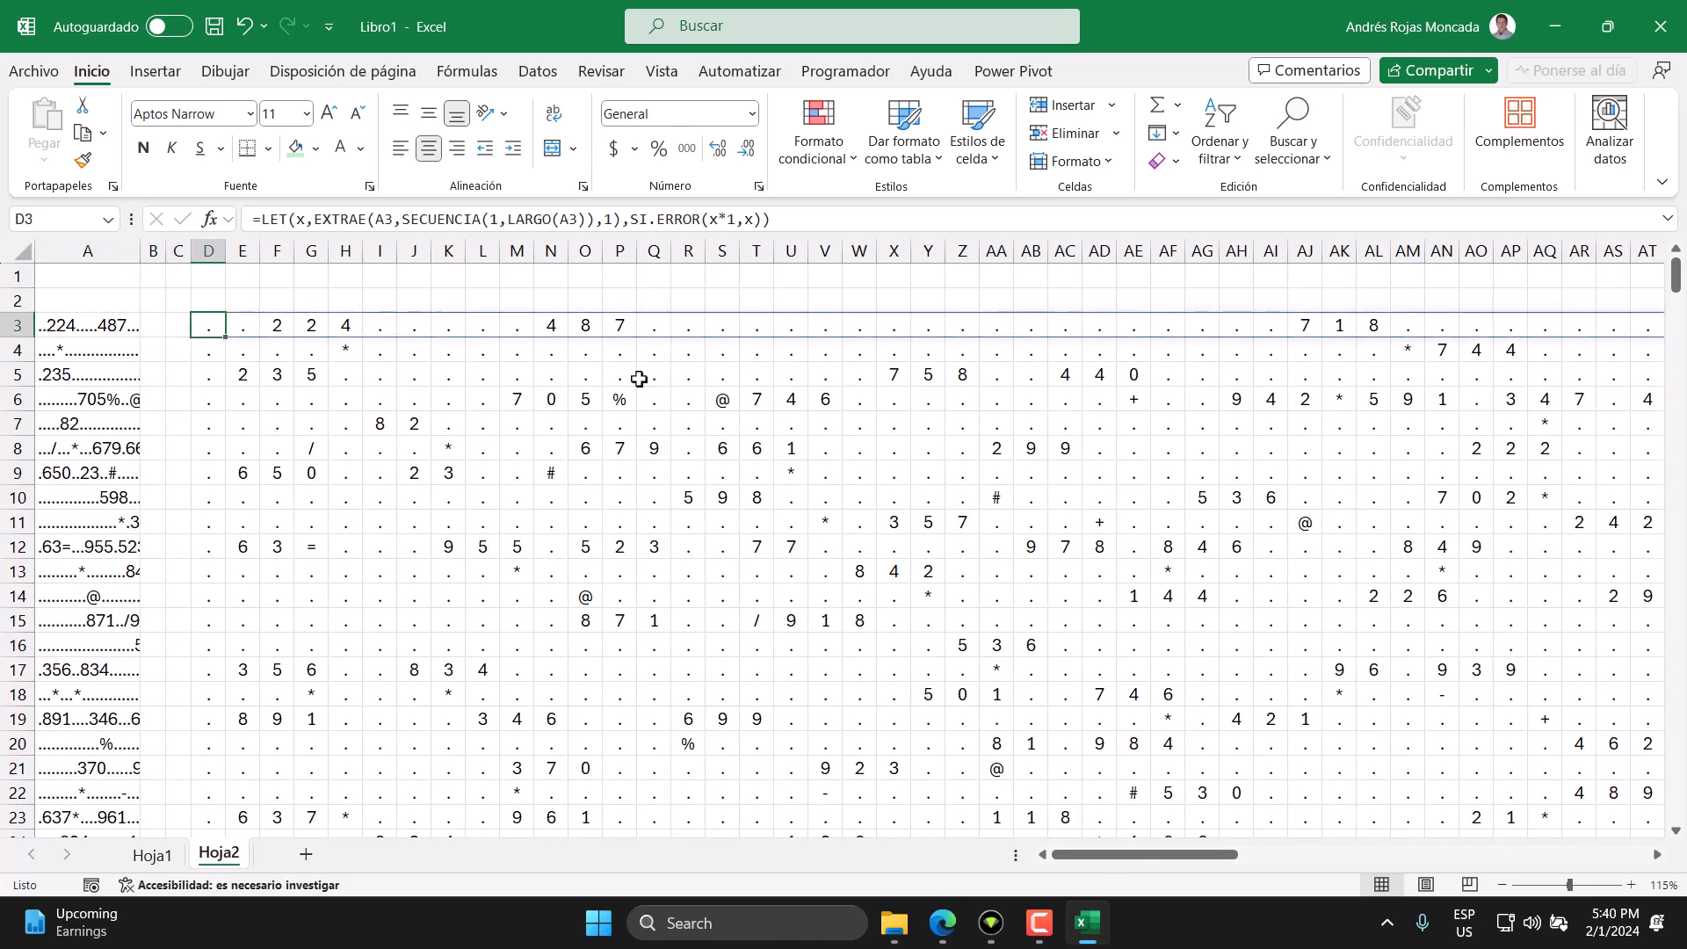
left_click(341, 349)
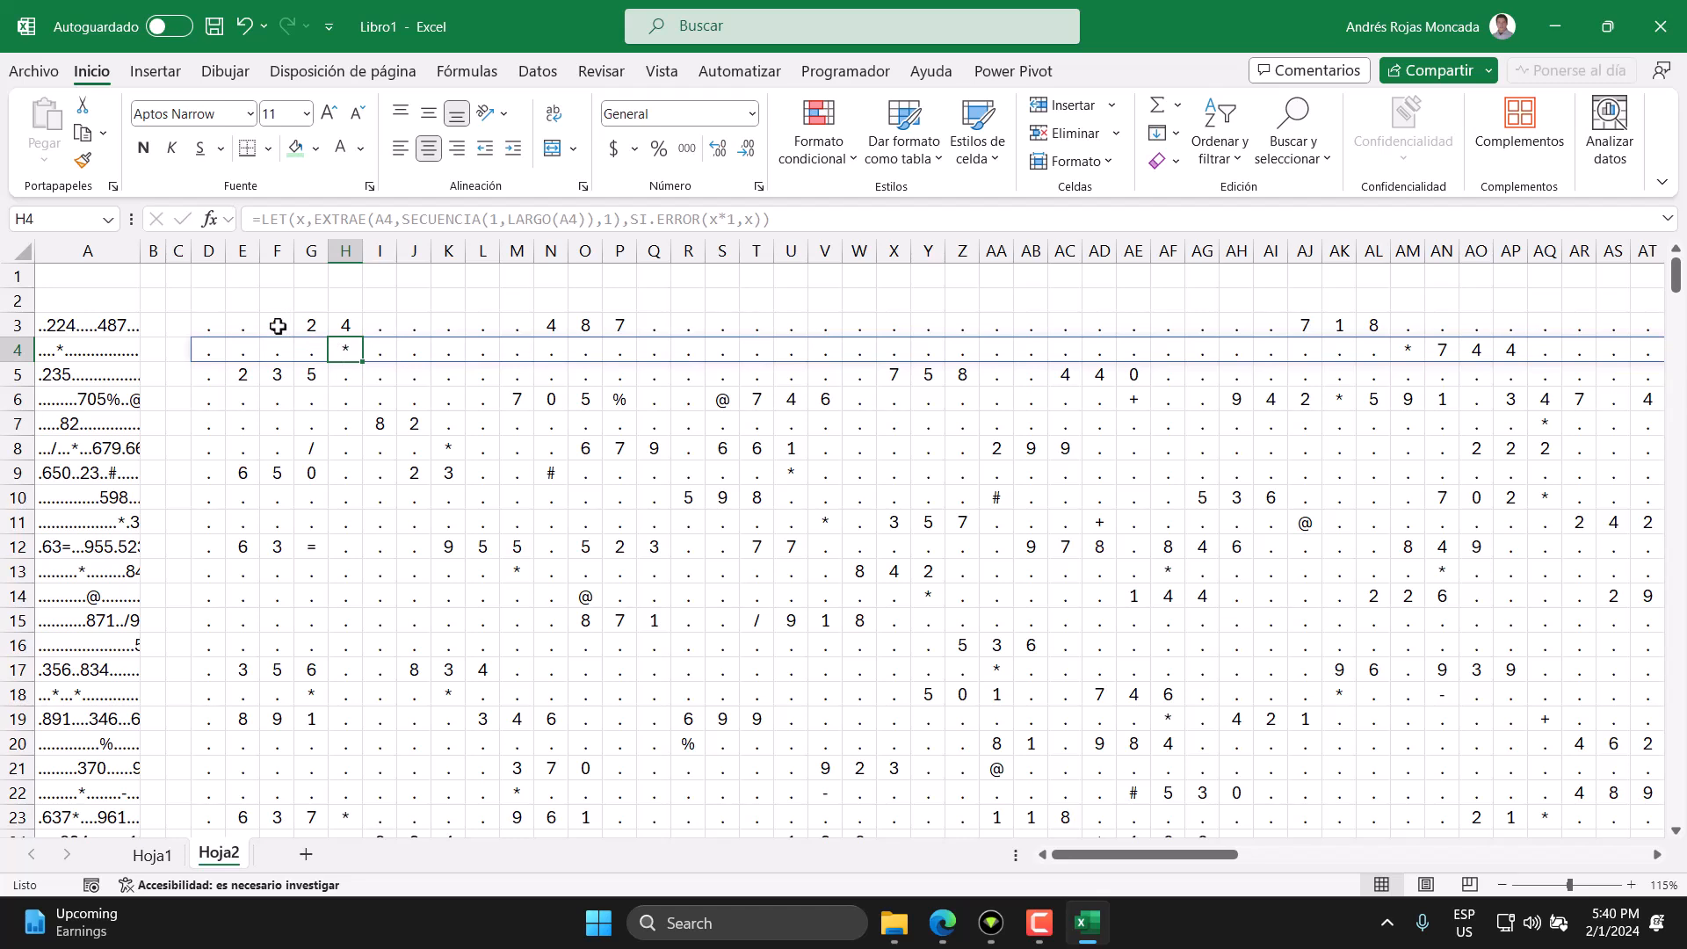
left_click_drag(279, 326, 380, 373)
left_click(343, 348)
left_click(340, 348)
left_click(344, 381, "ctrl")
left_click(309, 378, "ctrl")
left_click(310, 353, "ctrl")
left_click(341, 354, "ctrl")
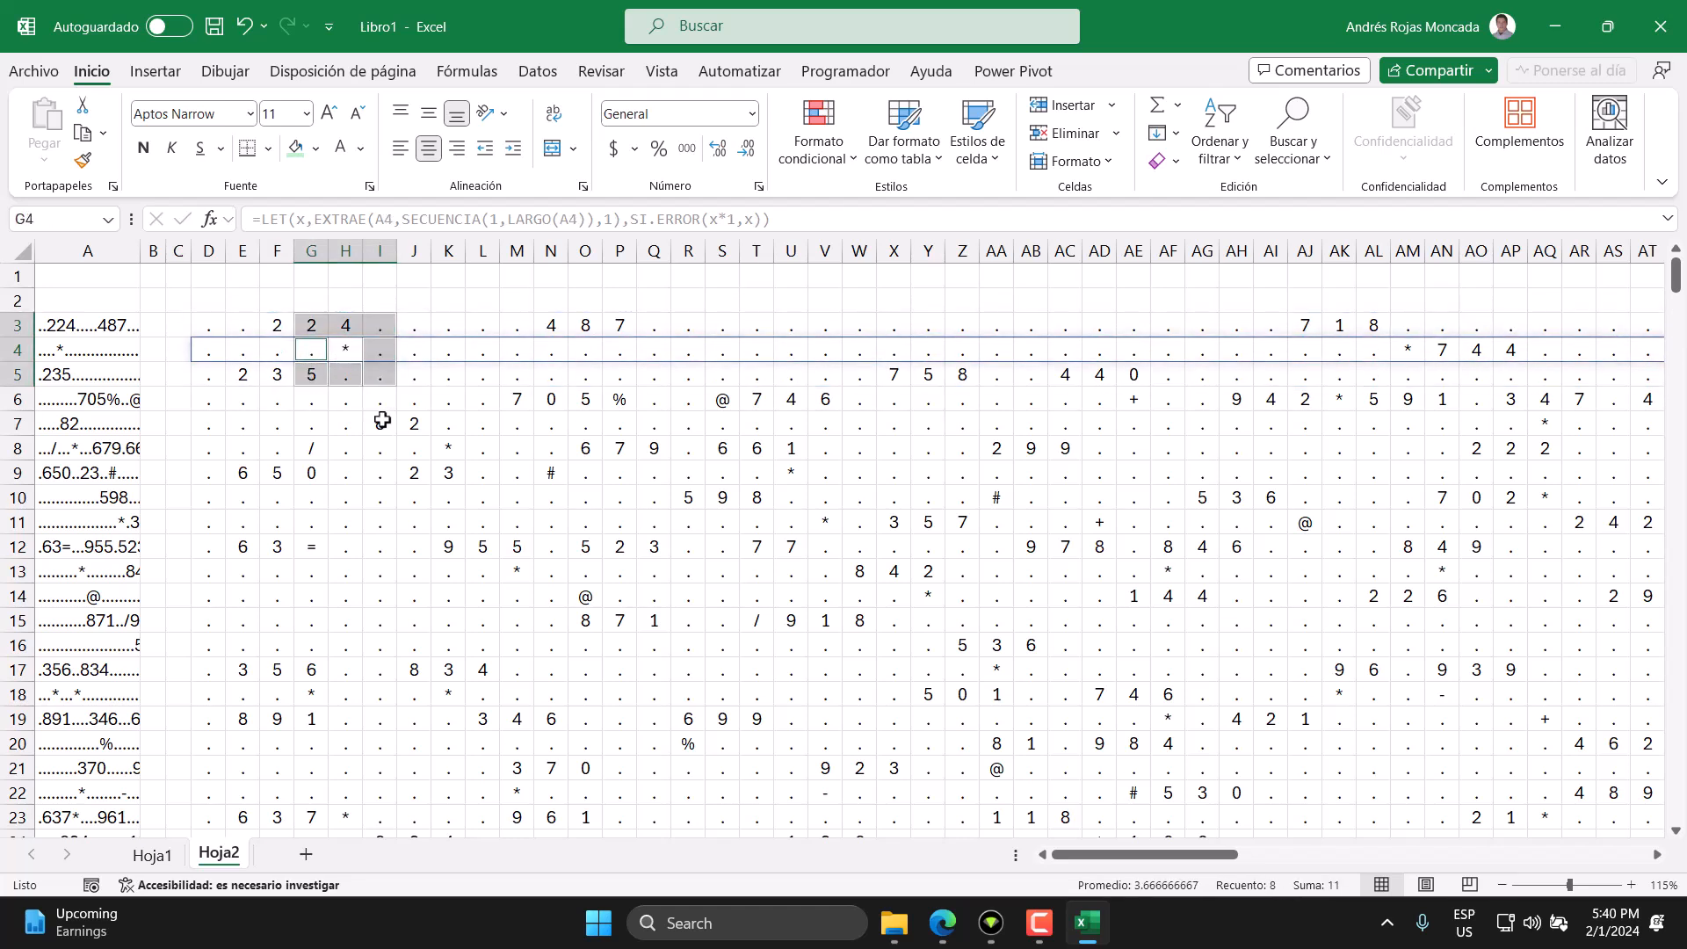
left_click(301, 154)
left_click(426, 299)
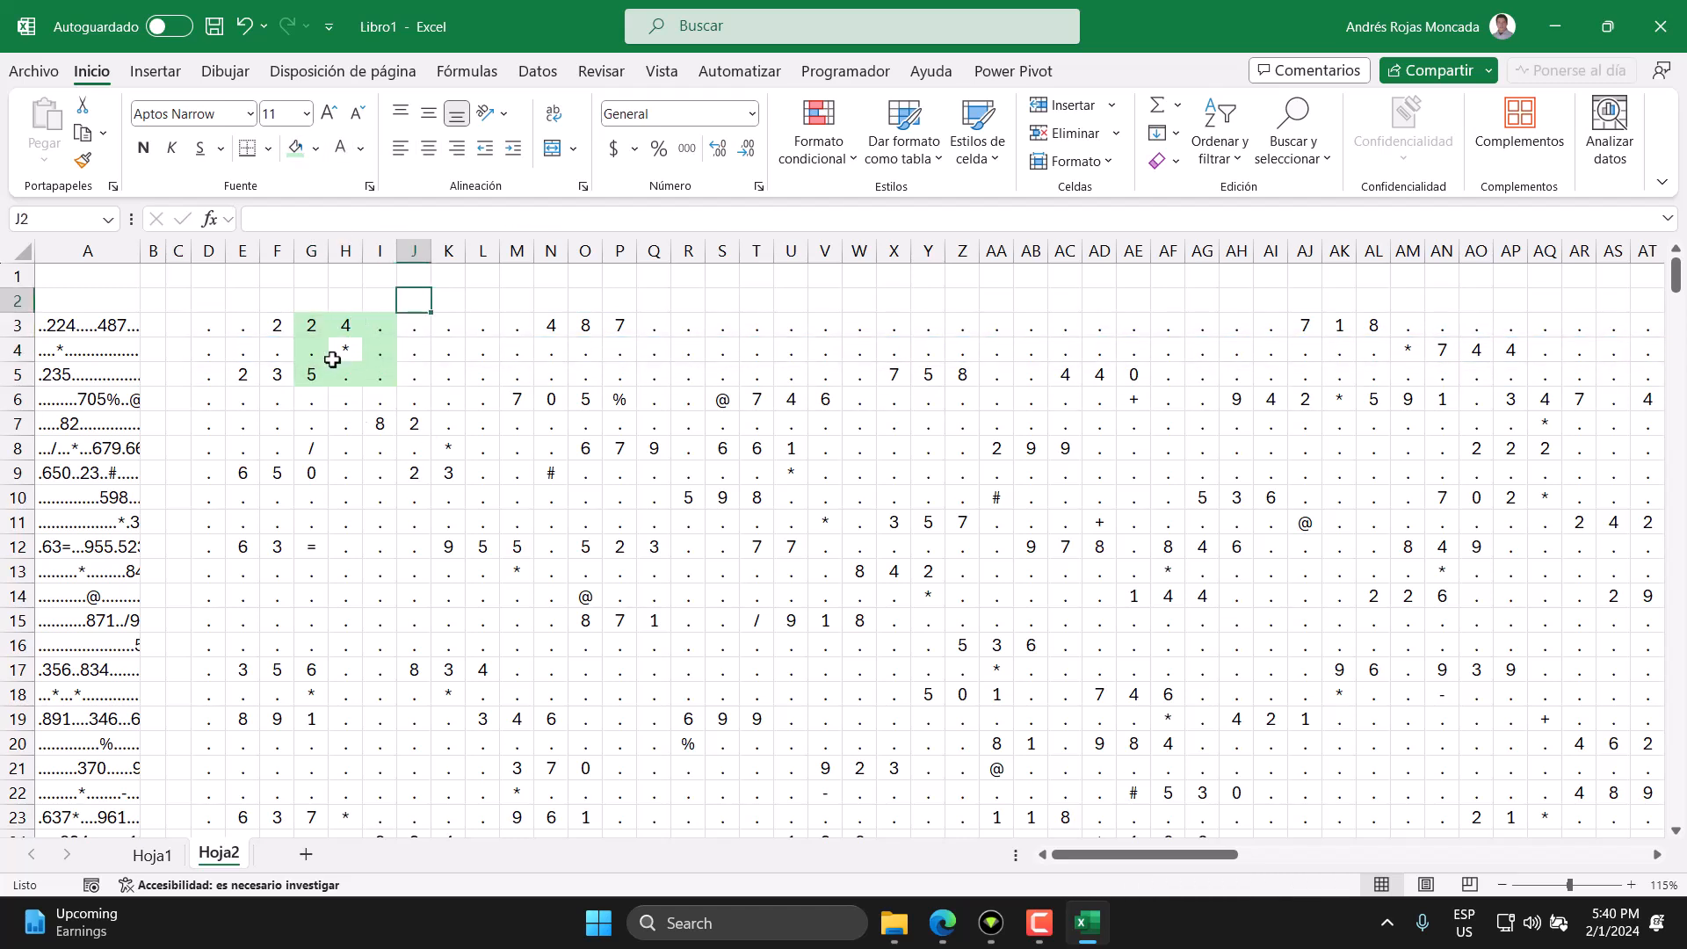
Select the digits of 224 and 235 to examine the two part numbers touching the asterisk in H4.
left_click_drag(346, 324, 310, 375)
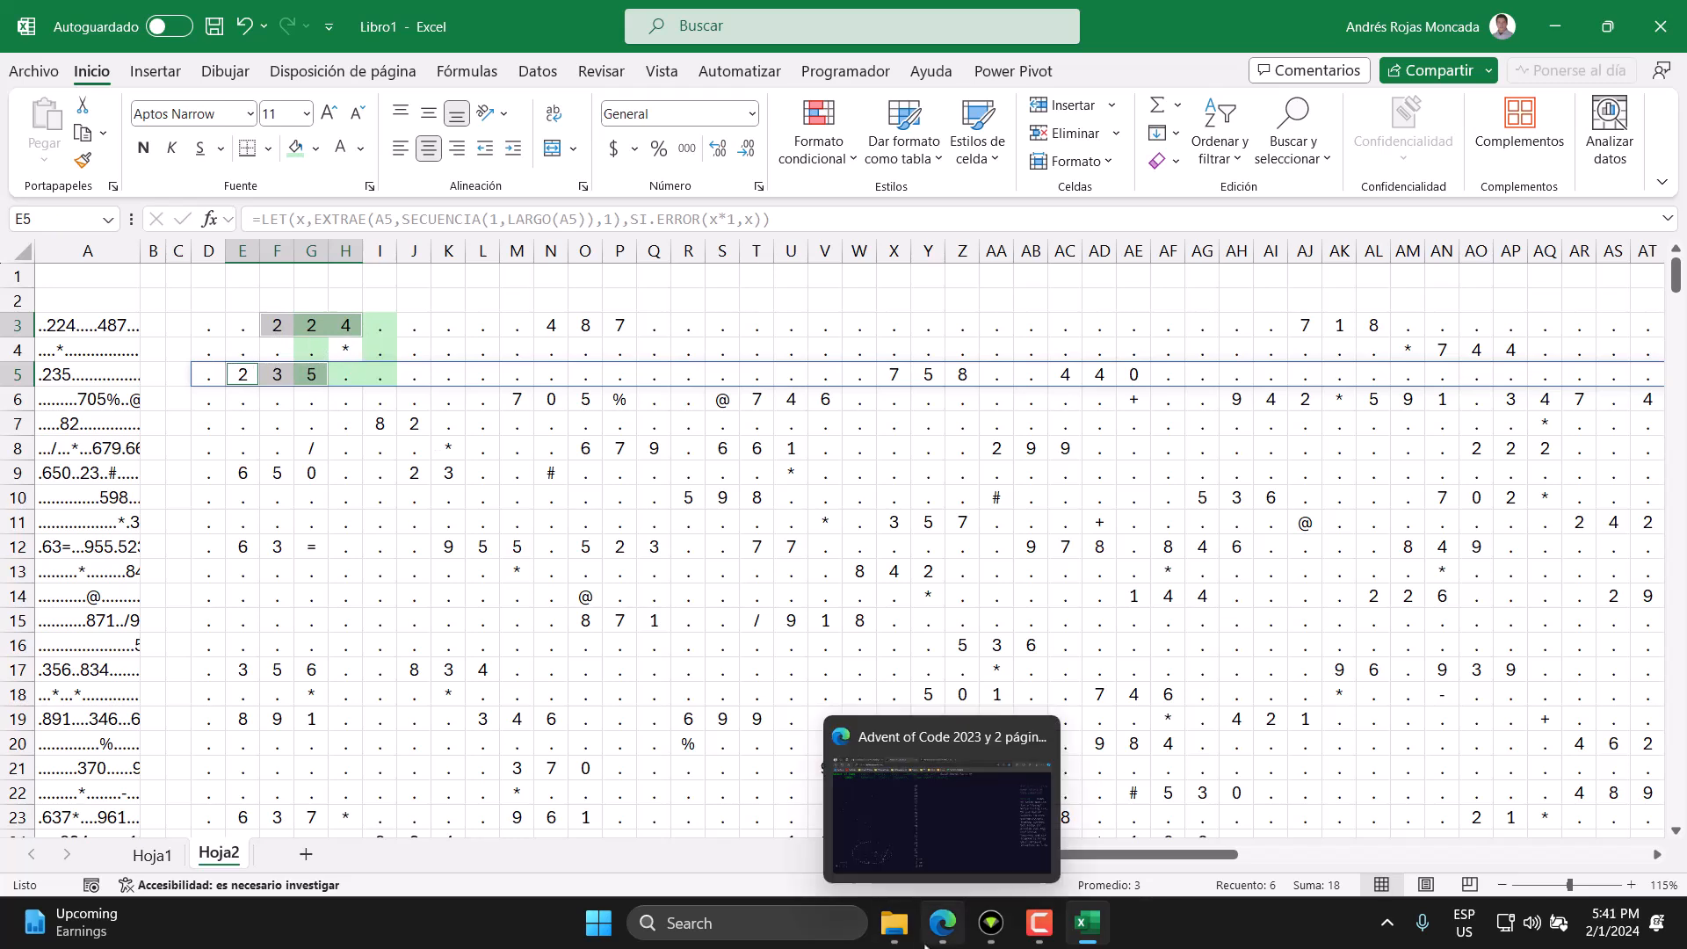
left_click(487, 351)
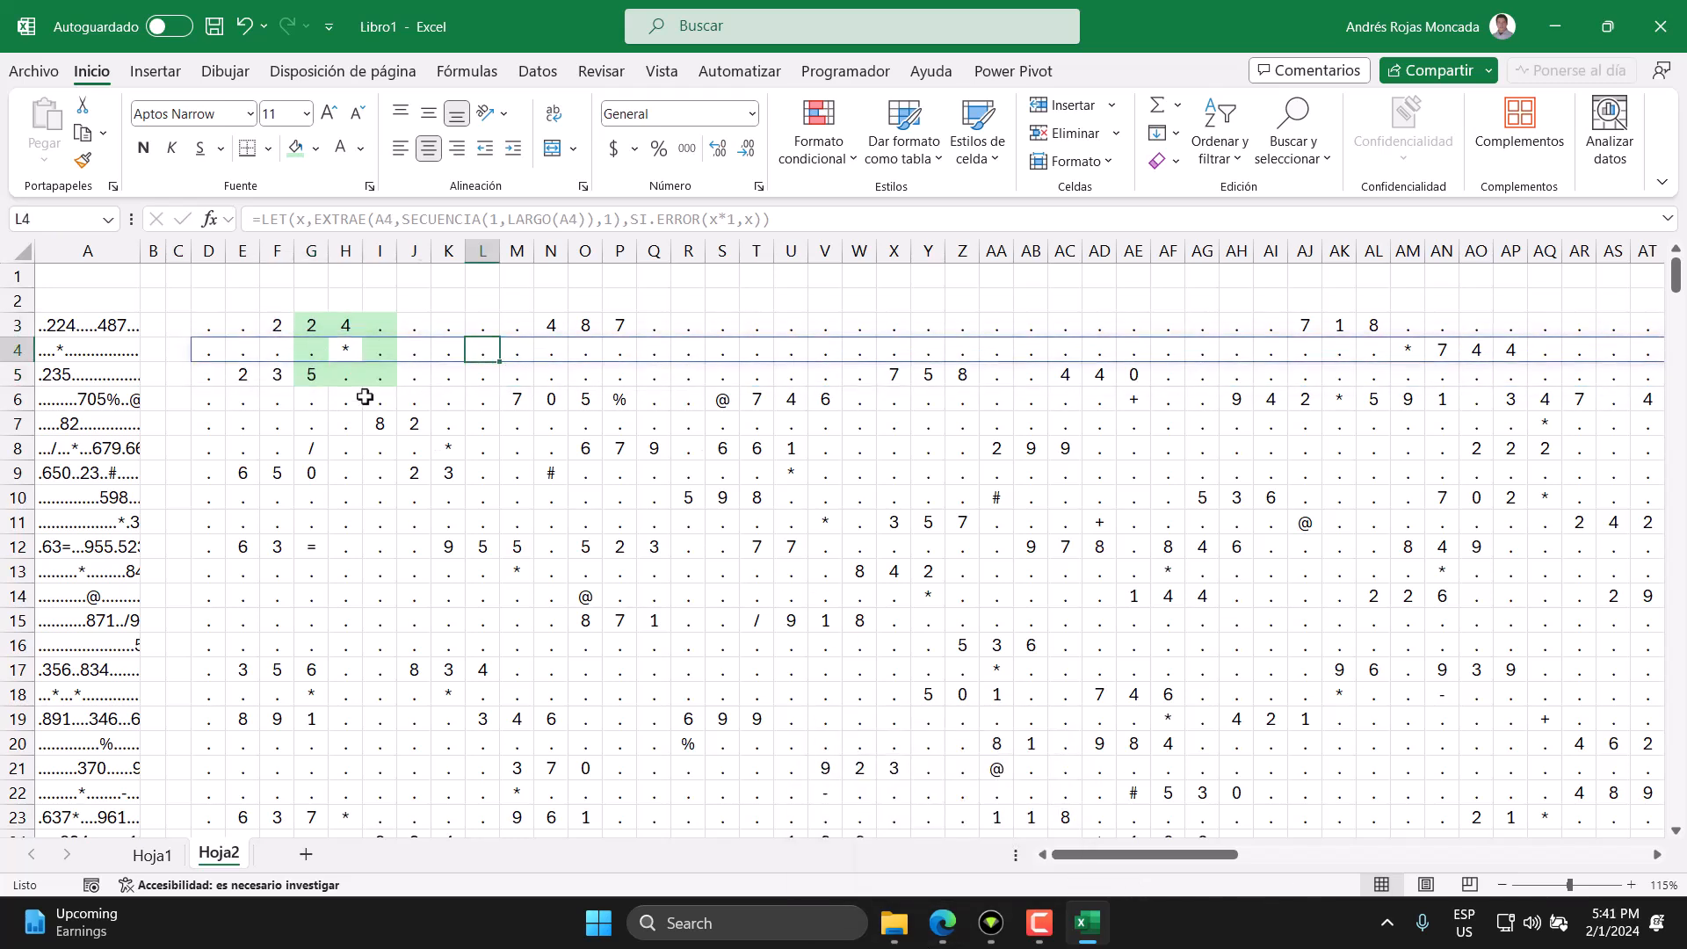
left_click(420, 325)
Shade the eight cells surrounding the asterisk in AM4 light green.
left_click_drag(1101, 854, 1188, 854)
left_click_drag(546, 325, 610, 327)
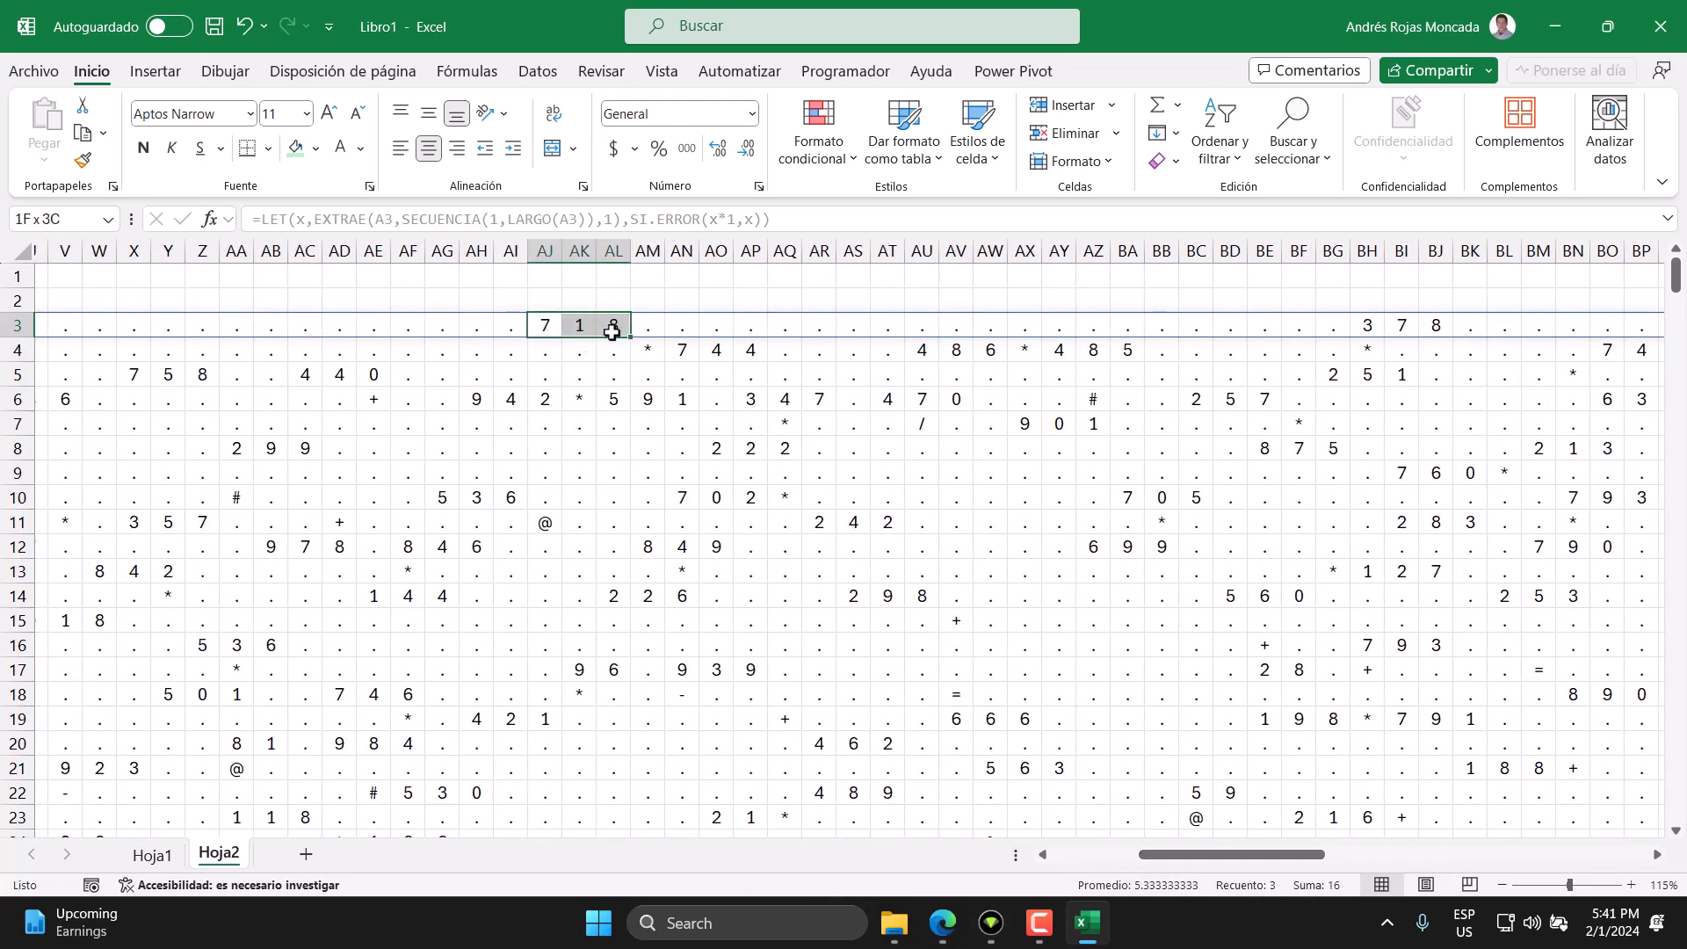
left_click(642, 347)
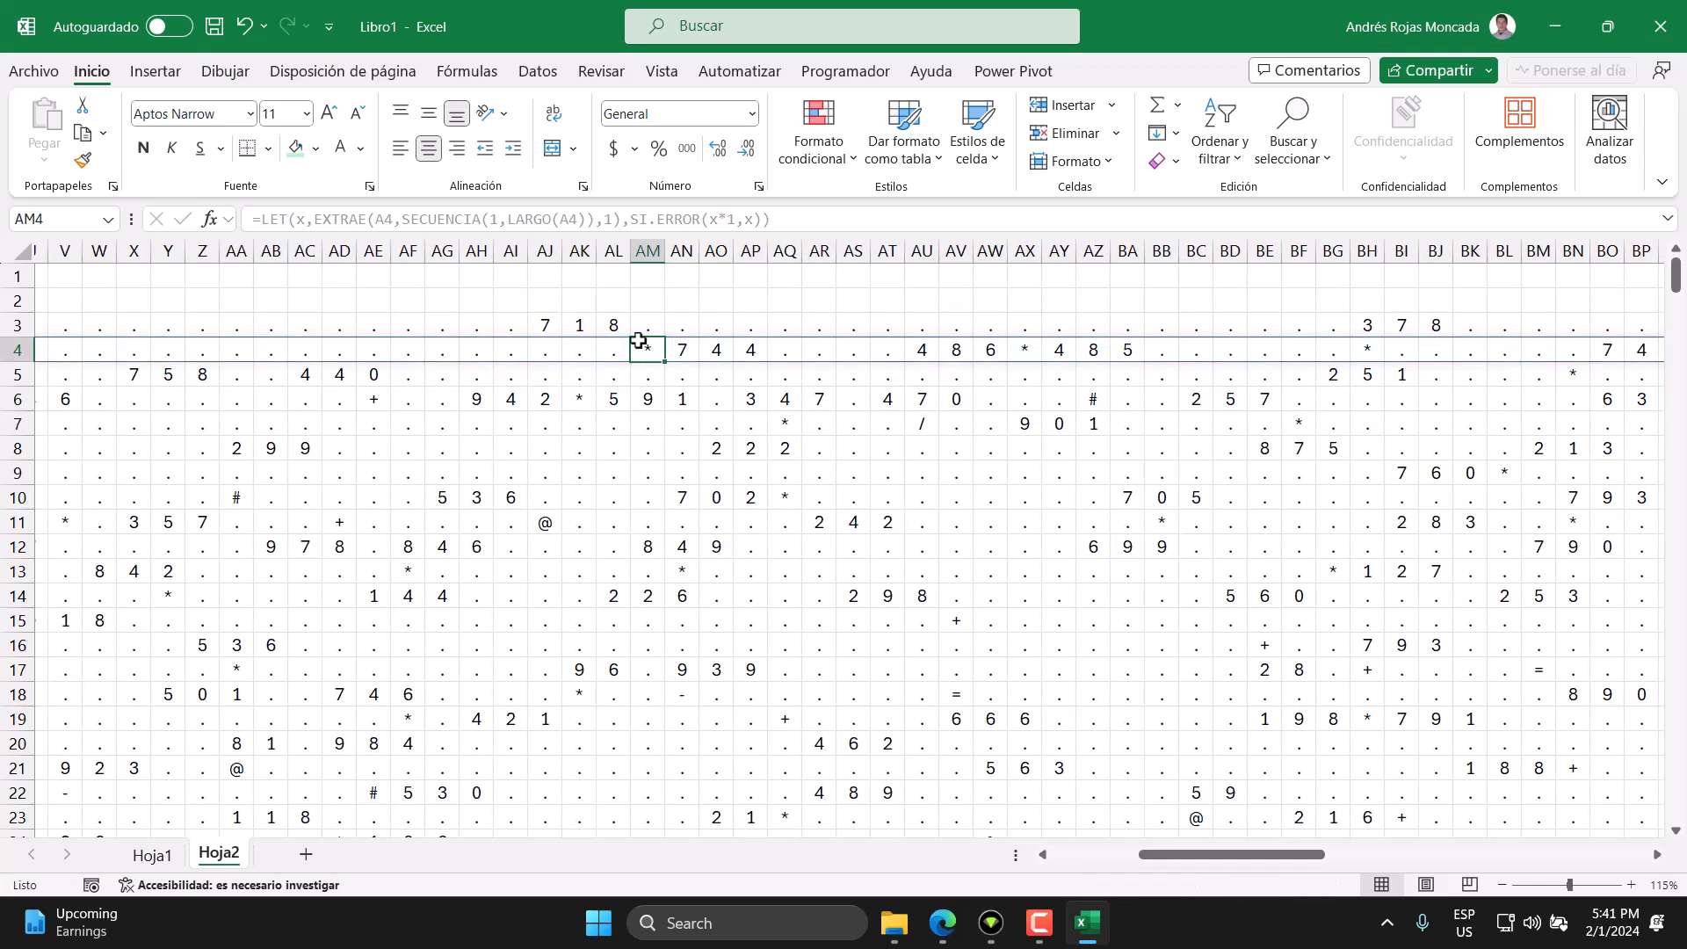
left_click_drag(617, 327, 621, 372)
left_click(649, 375, "ctrl")
left_click(675, 374, "ctrl")
left_click(681, 351, "ctrl")
left_click(650, 349, "ctrl")
left_click(294, 153)
left_click(648, 354)
Extend the light green shading to all digits of the part numbers 718 and 744 beside the AM4 asterisk.
left_click_drag(614, 327, 553, 327)
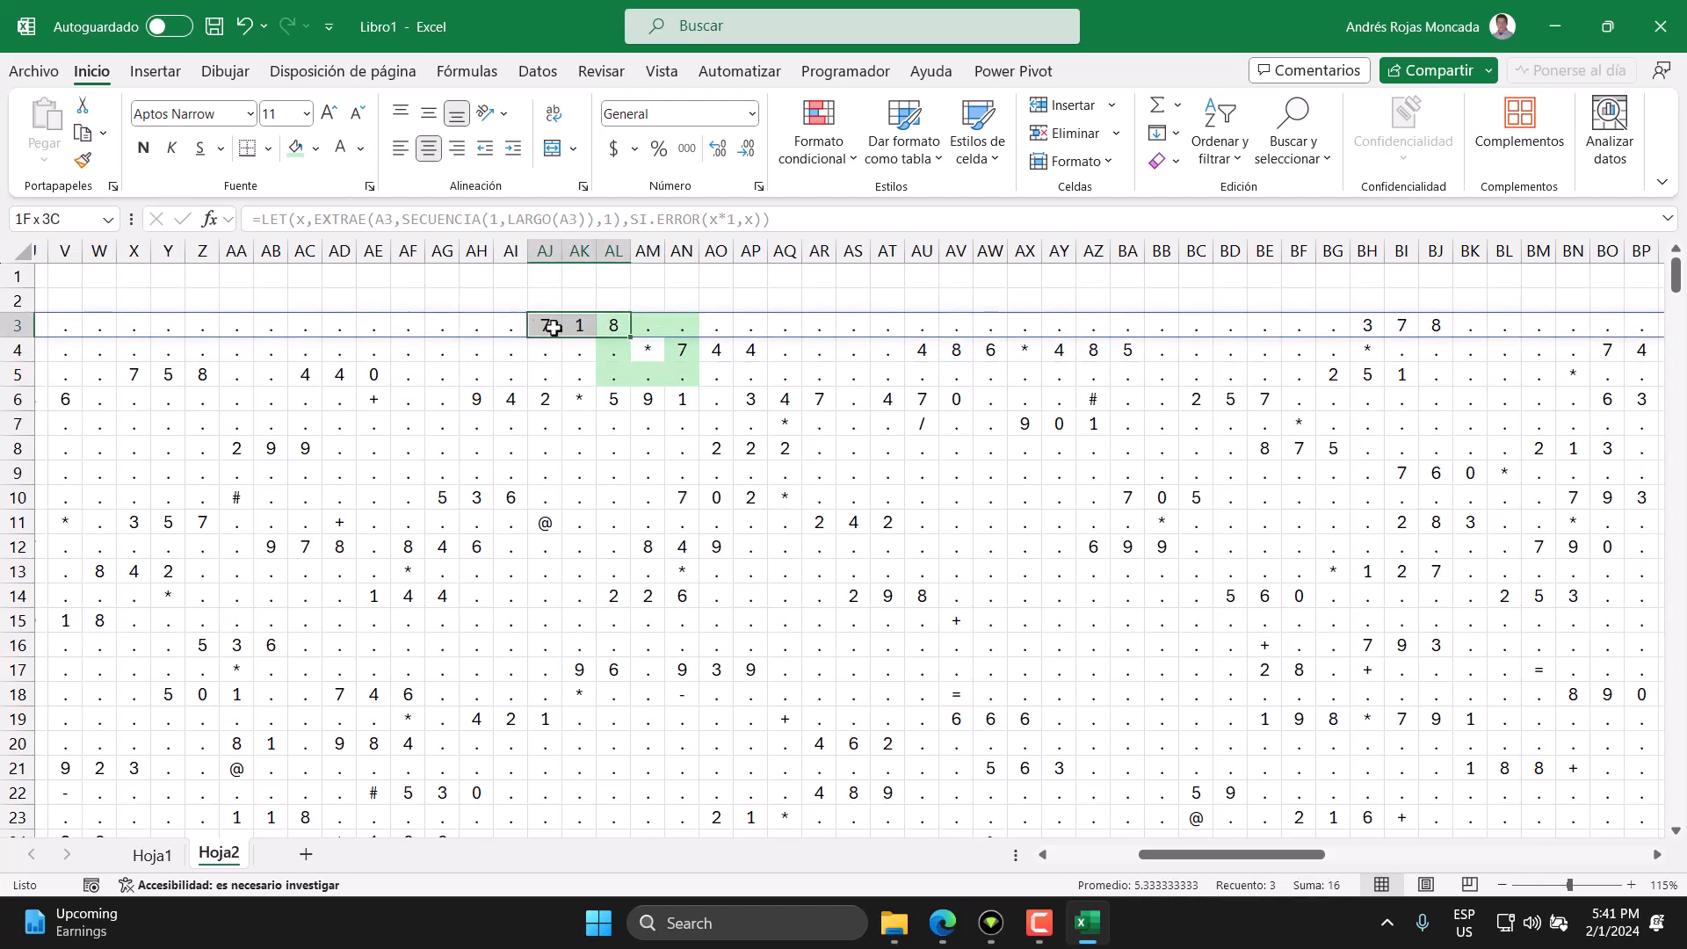
left_click_drag(682, 351, 750, 350)
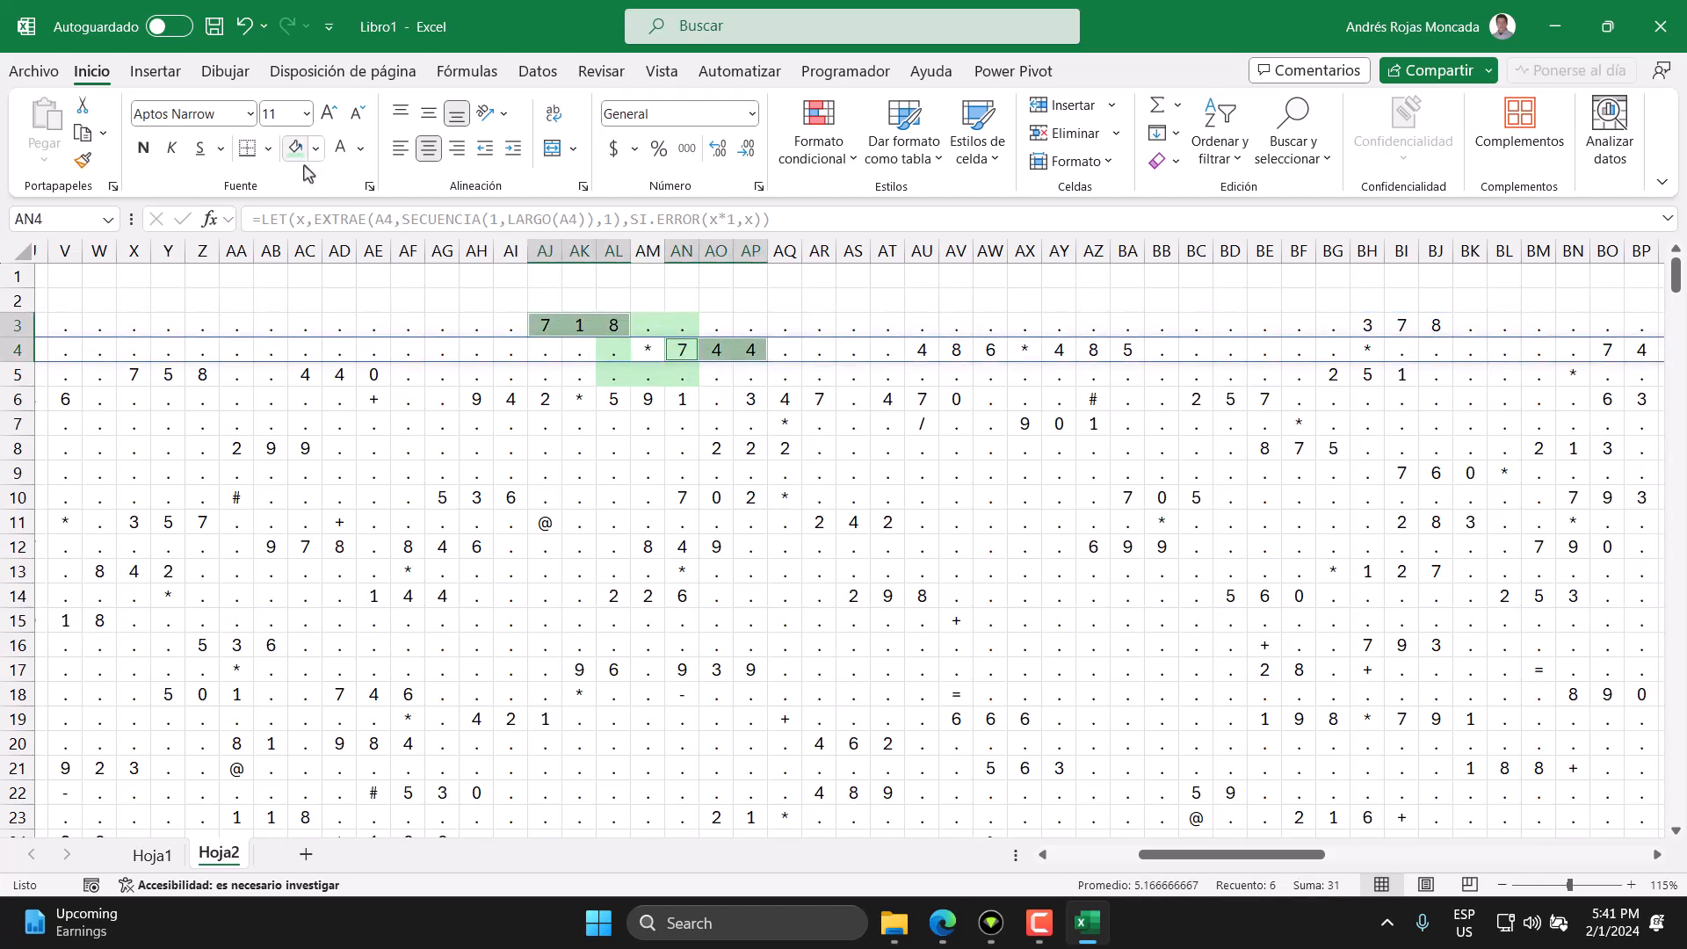
left_click(685, 325)
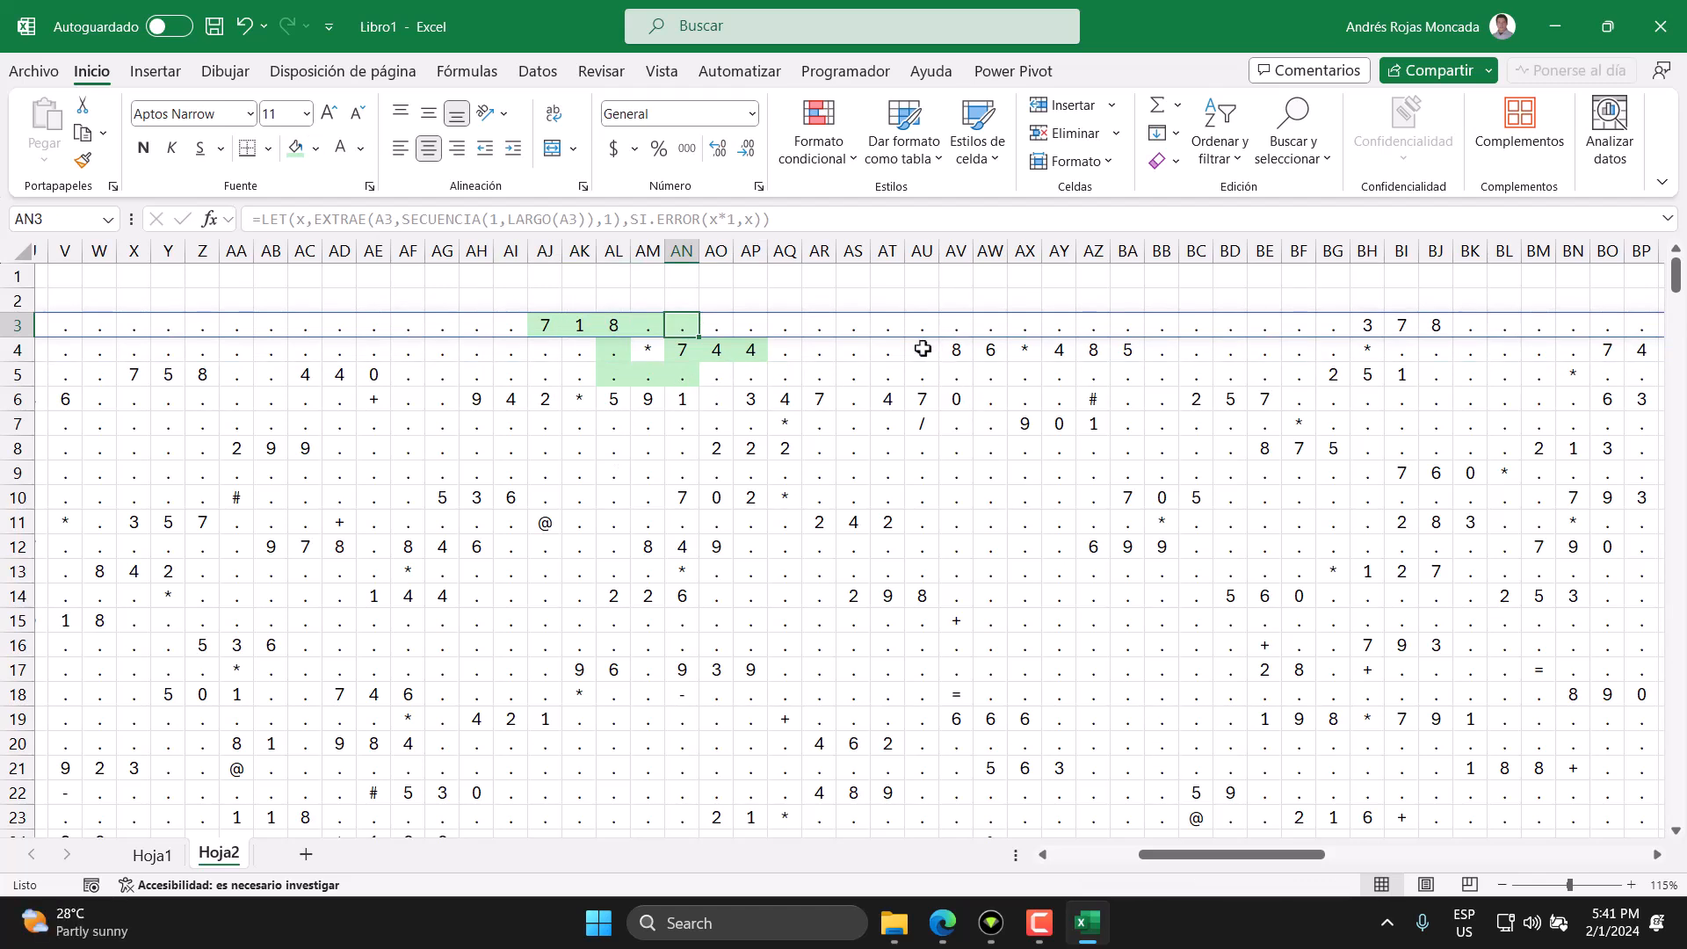
Select the numbers 486 and 485 to examine the pair on either side of the asterisk in AX4.
left_click_drag(920, 350, 1127, 349)
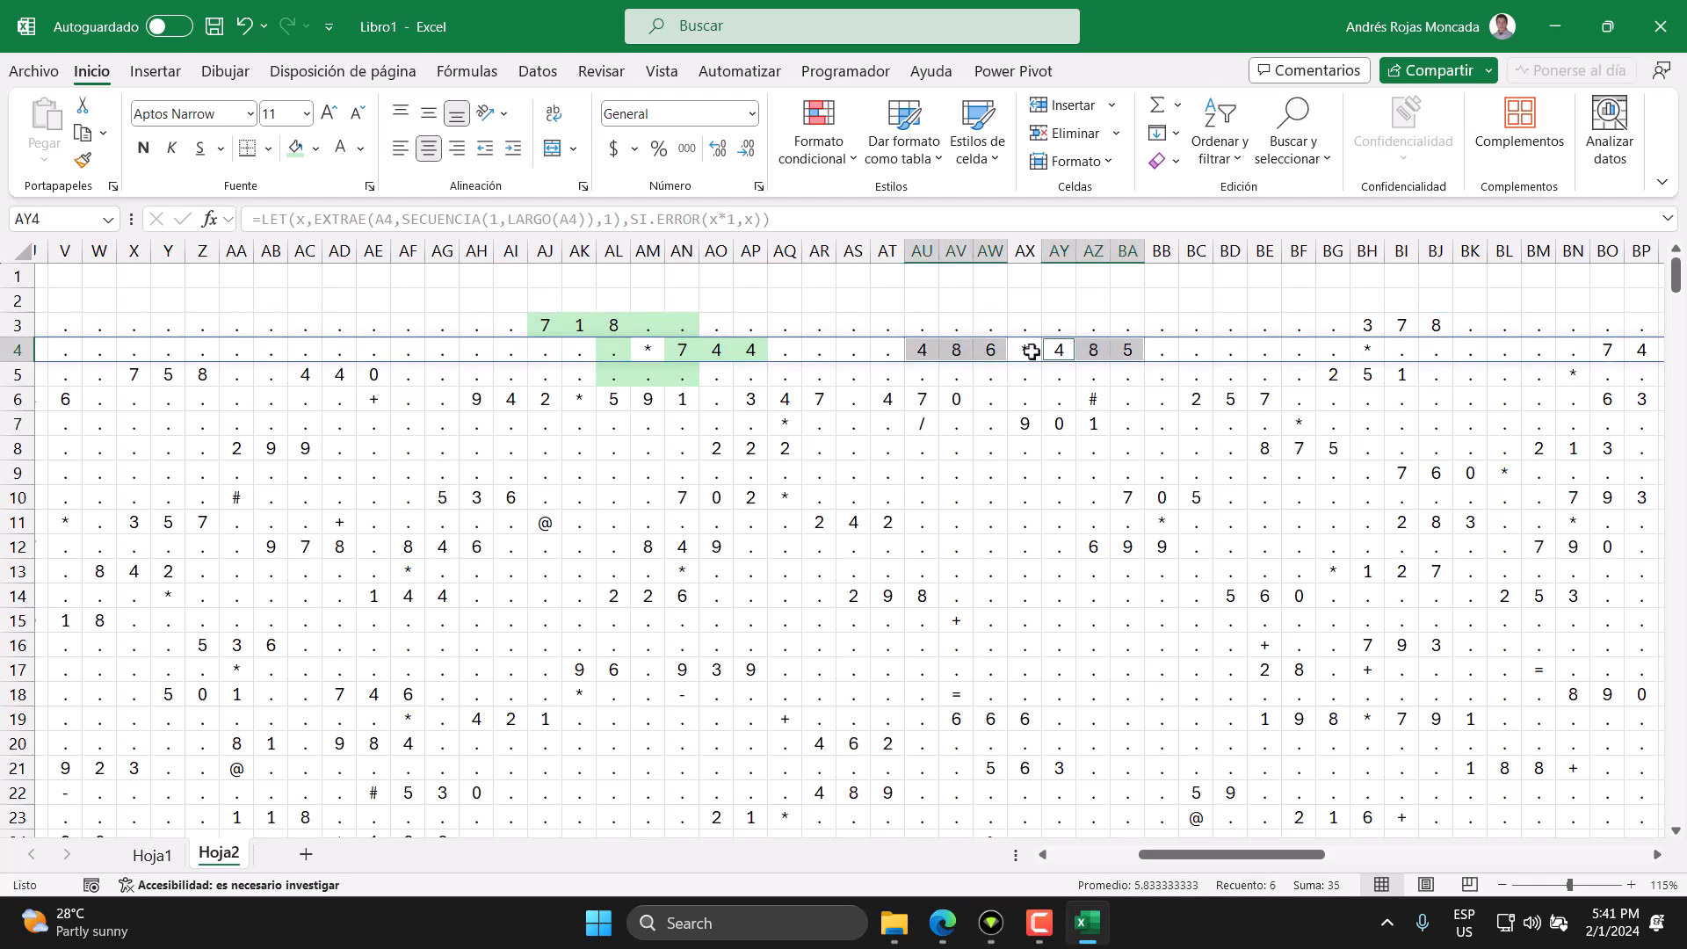
left_click(1031, 350)
left_click_drag(1253, 862, 1336, 864)
Shade the eight cells around the asterisk in BH4 and the last digit of 378 in BJ3 light green.
left_click(660, 348)
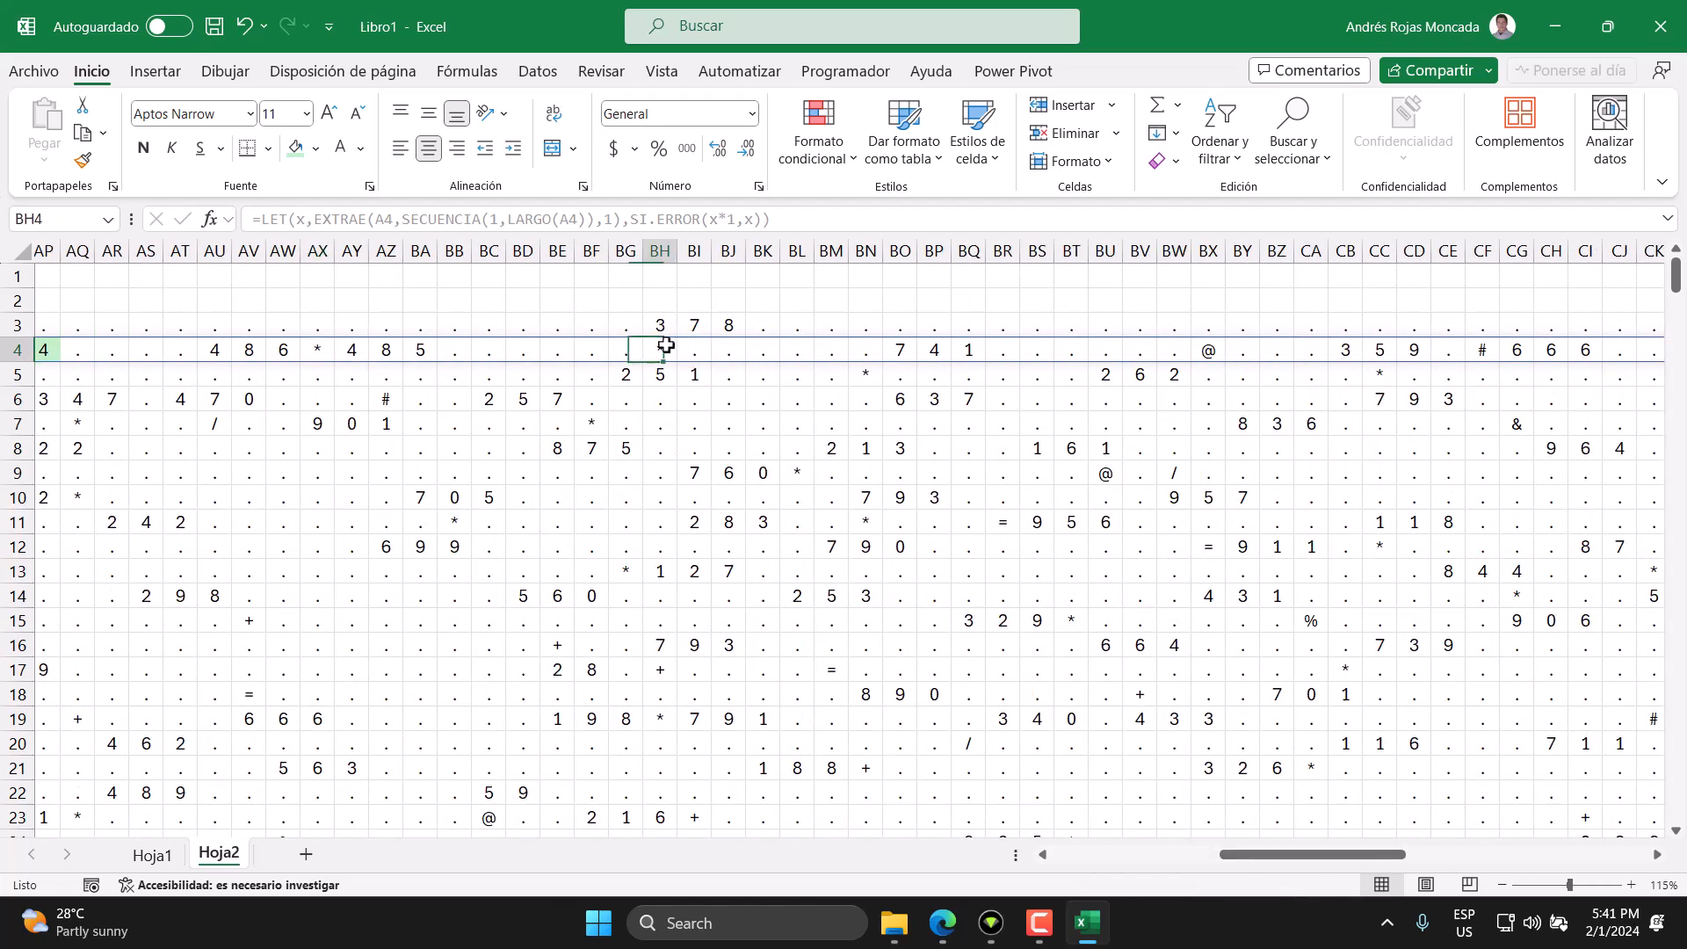
left_click(626, 325)
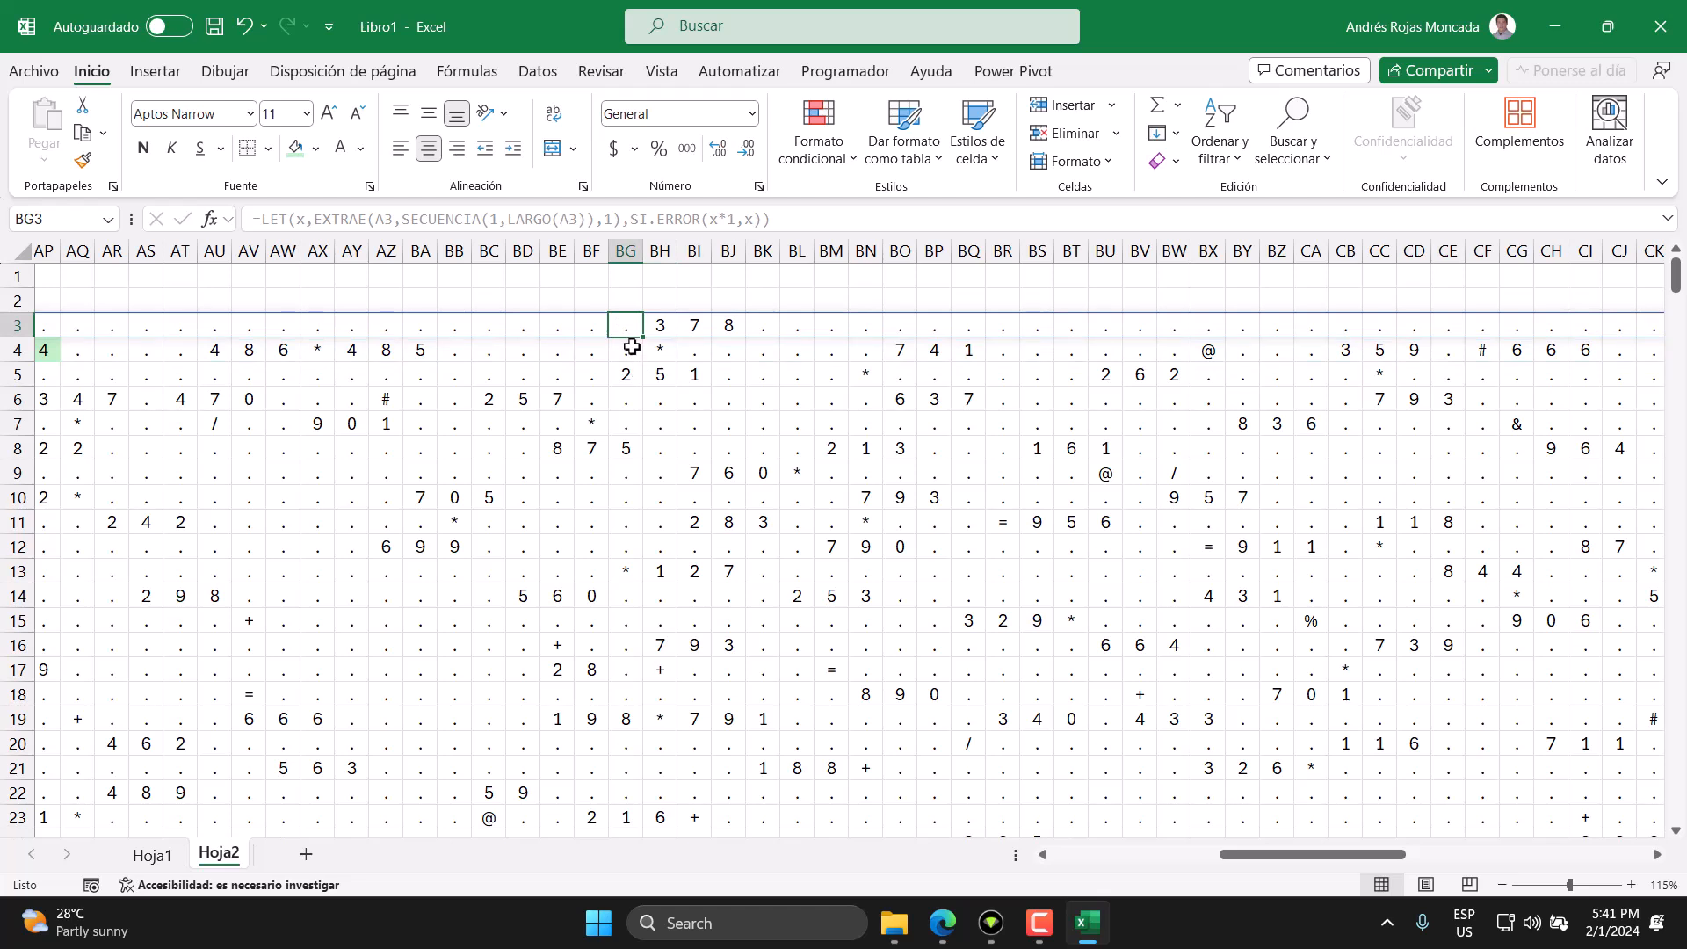
left_click(657, 347)
left_click_drag(633, 328, 693, 330)
left_click(631, 352, "ctrl")
left_click(703, 349, "ctrl")
left_click(697, 373, "ctrl")
left_click(664, 375, "ctrl")
left_click(632, 375, "ctrl")
left_click(295, 147)
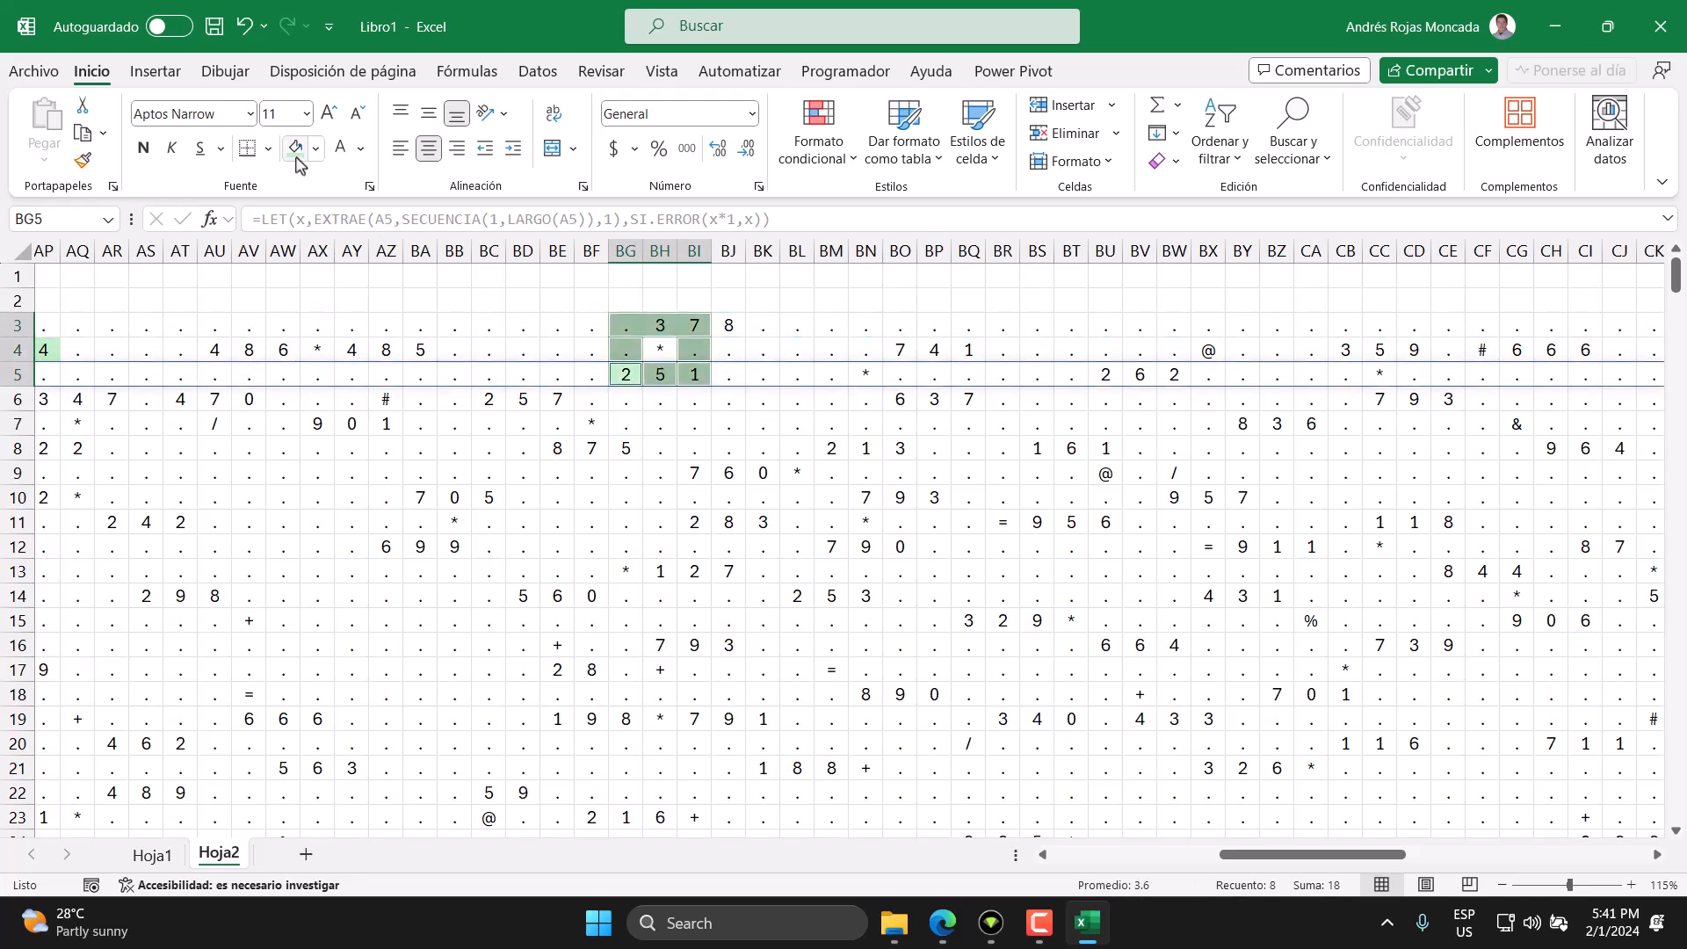
left_click(729, 325)
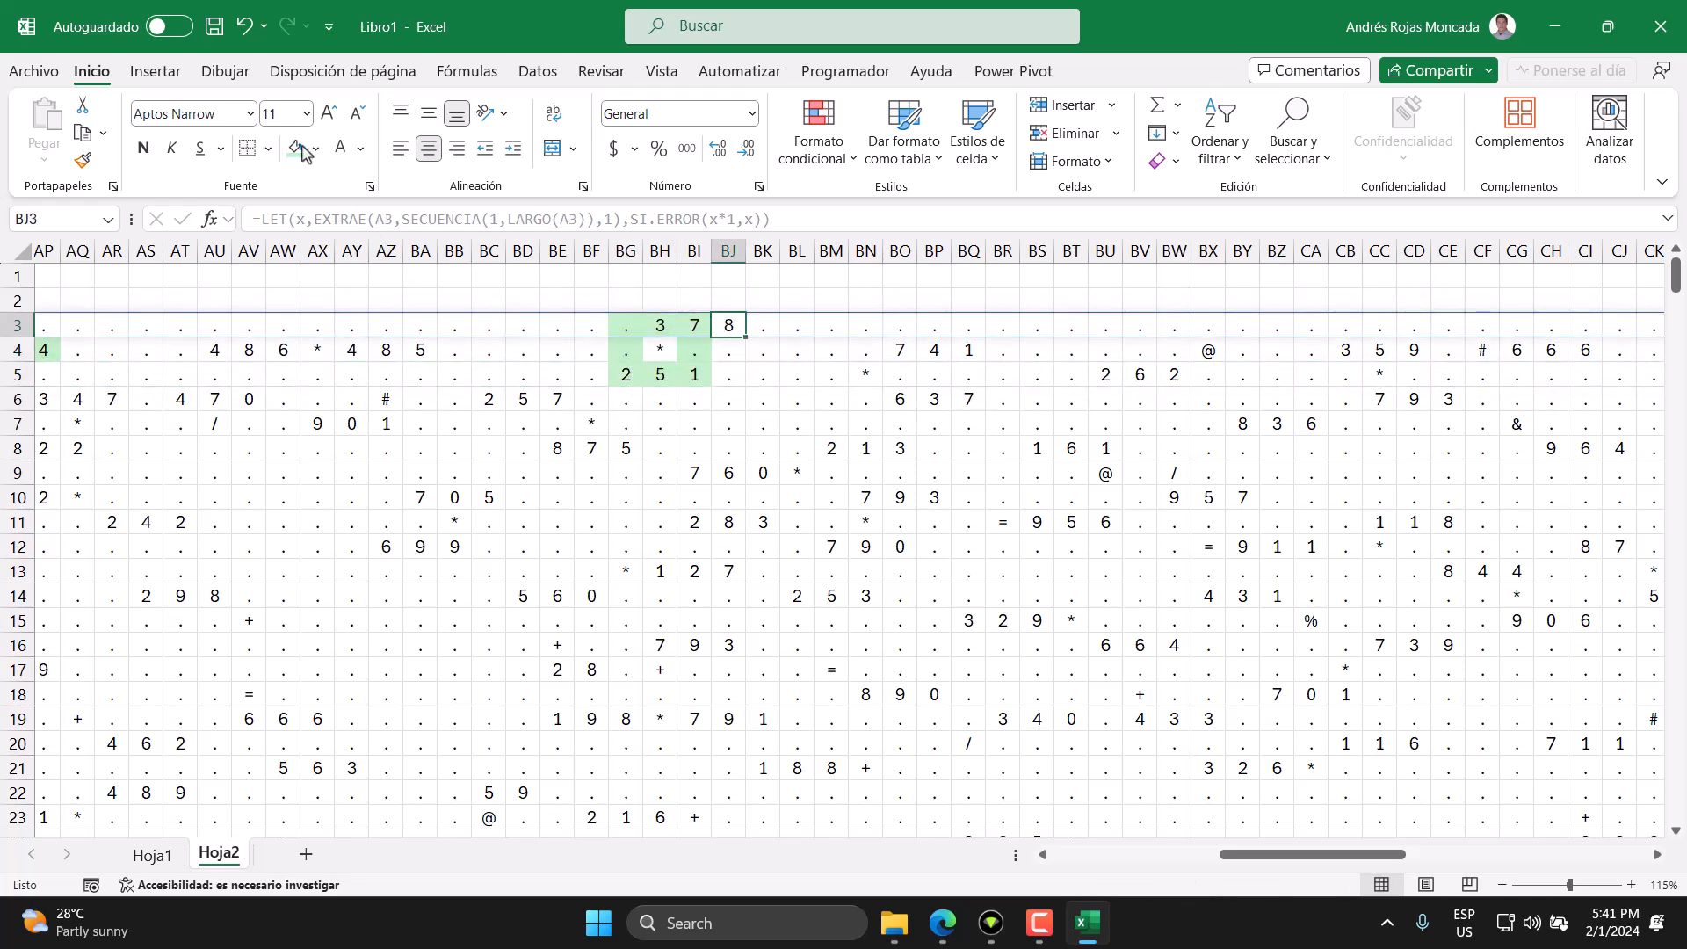
left_click_drag(663, 325, 617, 373)
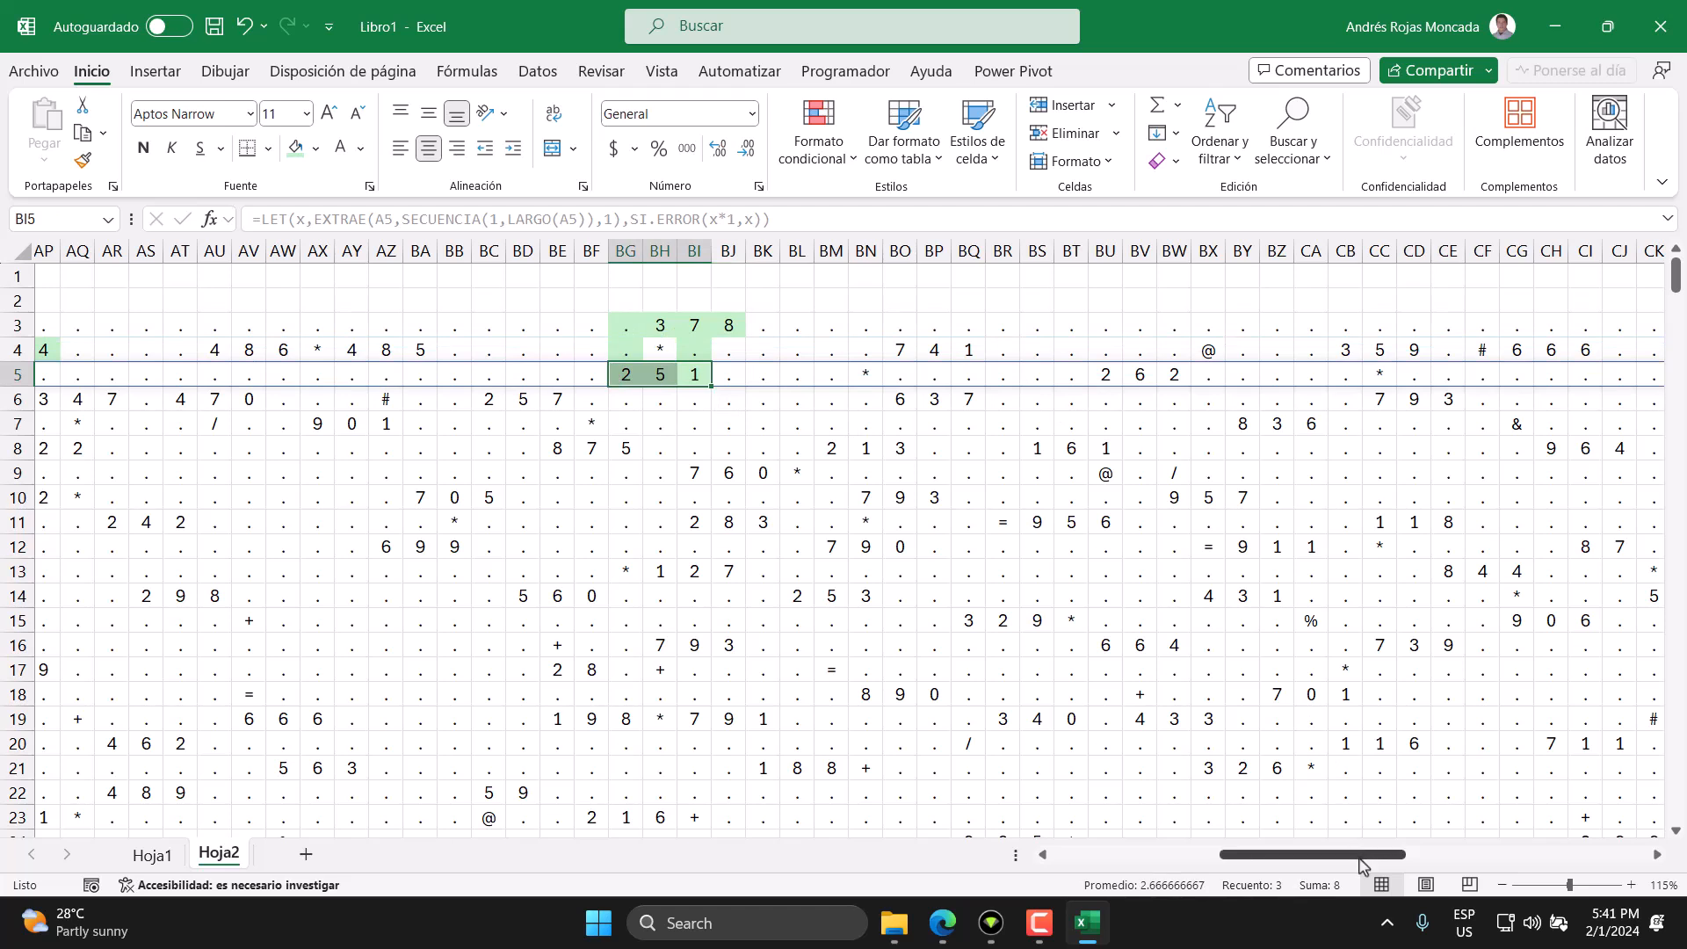
Examine the number pairs around the asterisks in BN5 and CC5 by selecting 741 and 637, and 359 and 793.
left_click(870, 373)
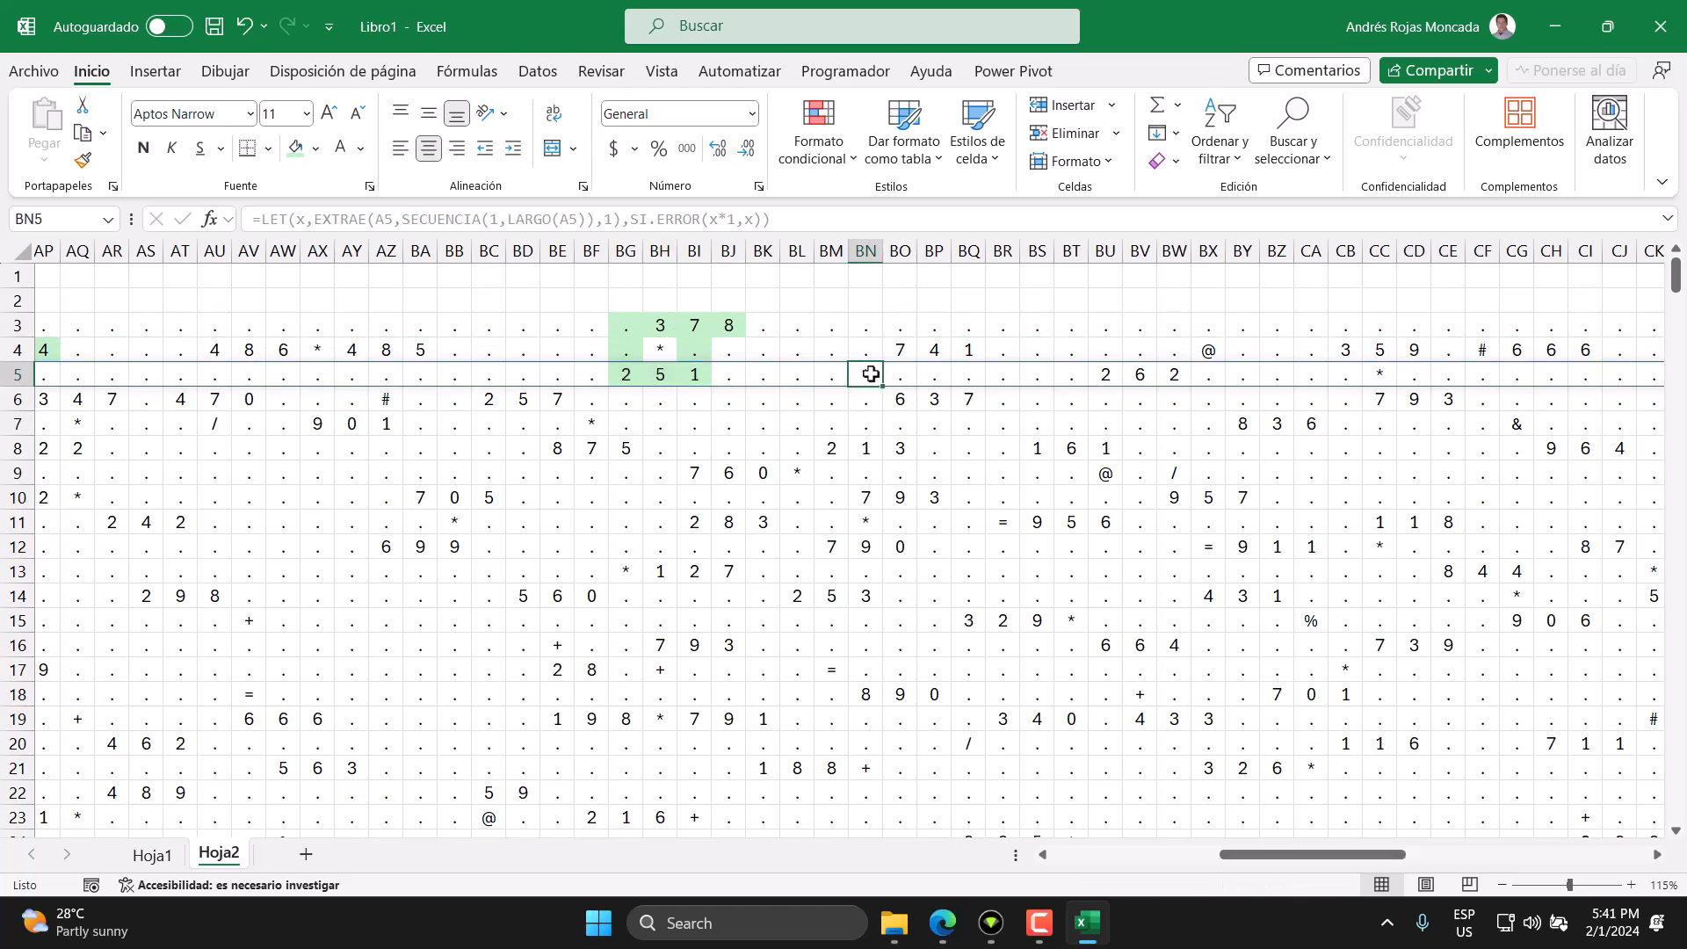
left_click_drag(897, 350, 968, 349)
left_click_drag(898, 398, 972, 404)
left_click_drag(1362, 854, 1477, 864)
left_click_drag(322, 350, 410, 351)
left_click_drag(353, 399, 442, 401)
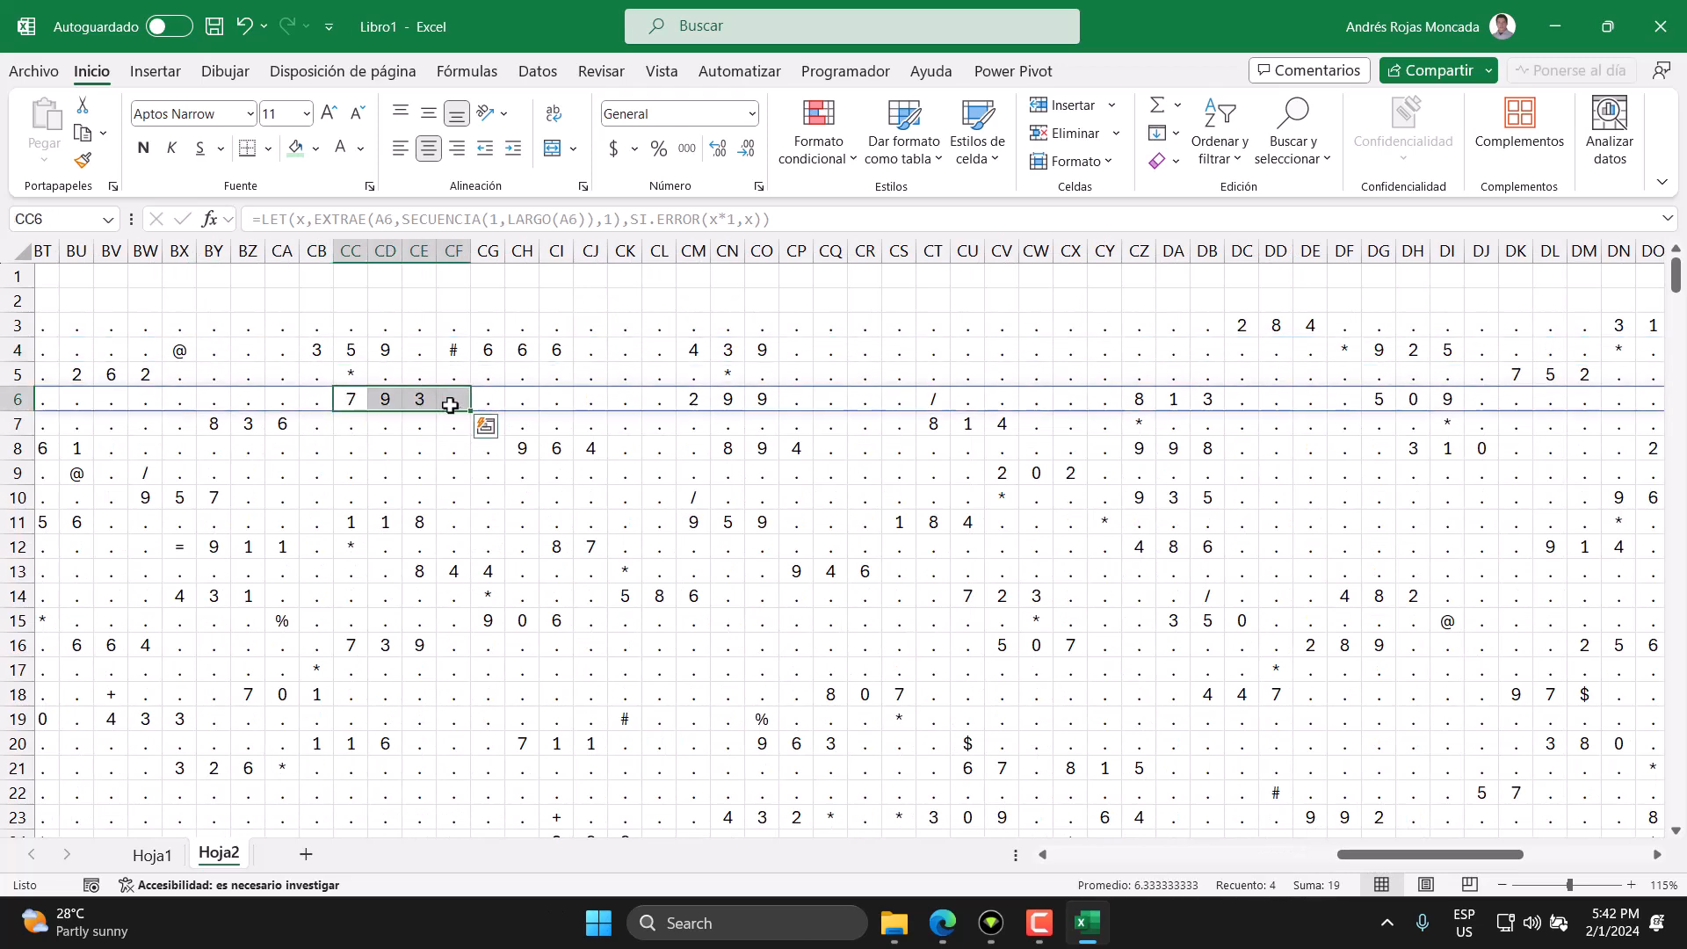
Review the Celdas and Numeros result columns on Hoja2 and return to cell F3 at the start of the schematic.
left_click_drag(1441, 854, 1632, 859)
left_click(1657, 857)
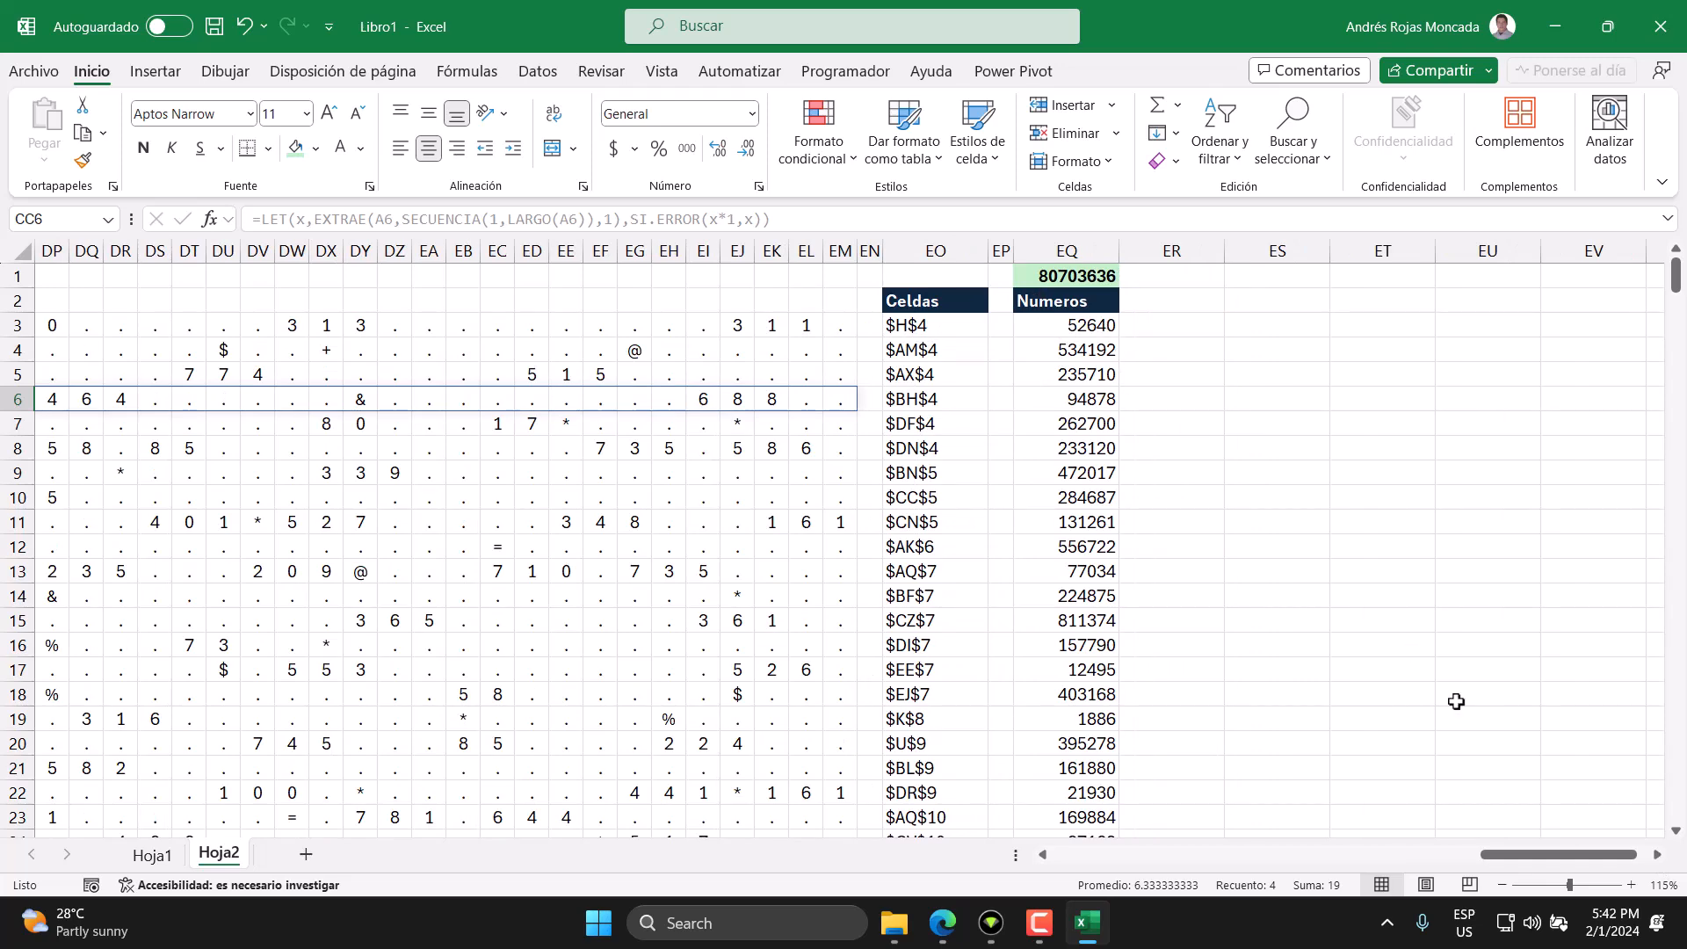
left_click_drag(1555, 856, 1083, 861)
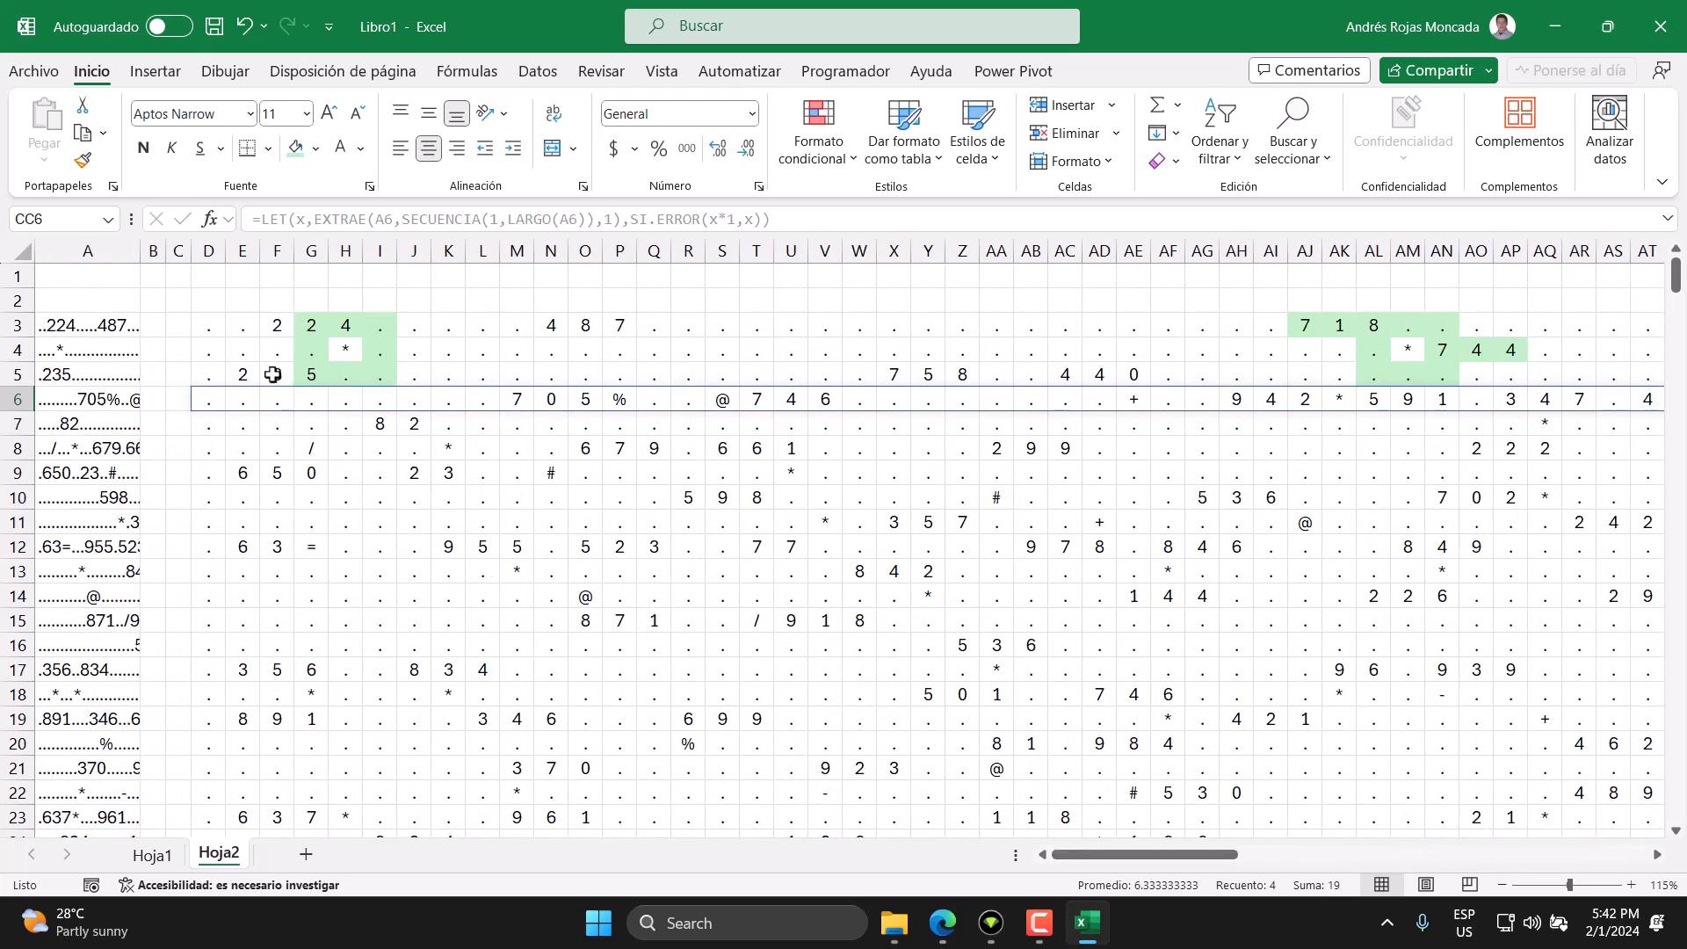
left_click(277, 325)
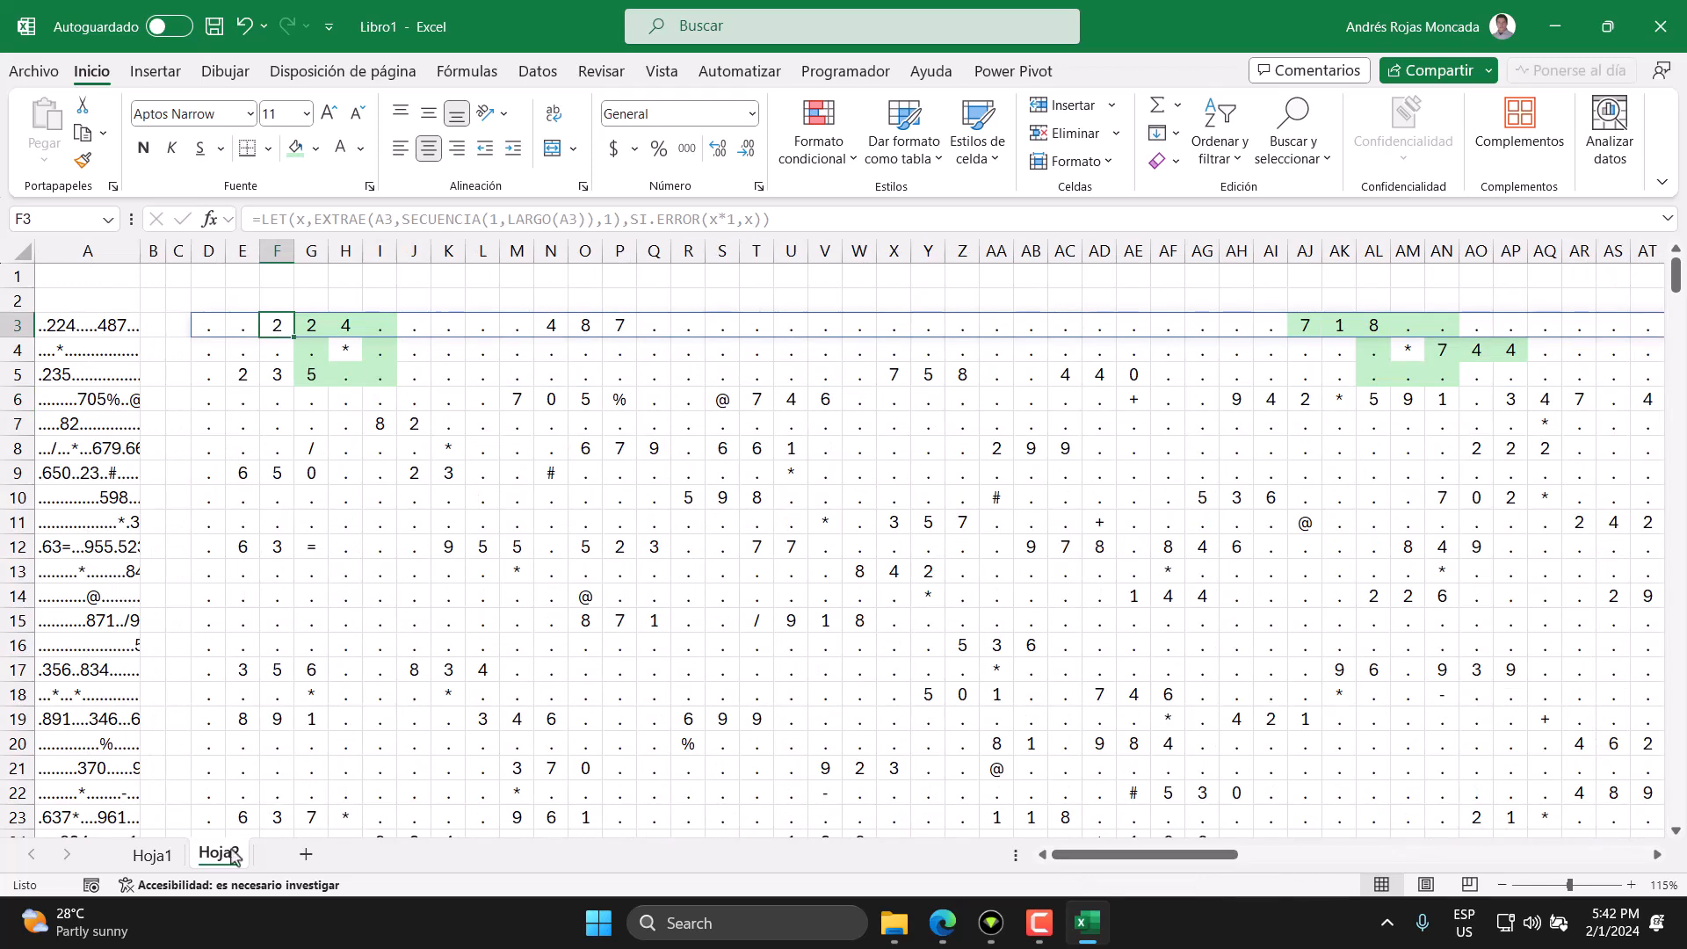
Multiply 224 by 235 in the Windows calculator to check the first gear ratio, and close the calculator.
left_click(598, 922)
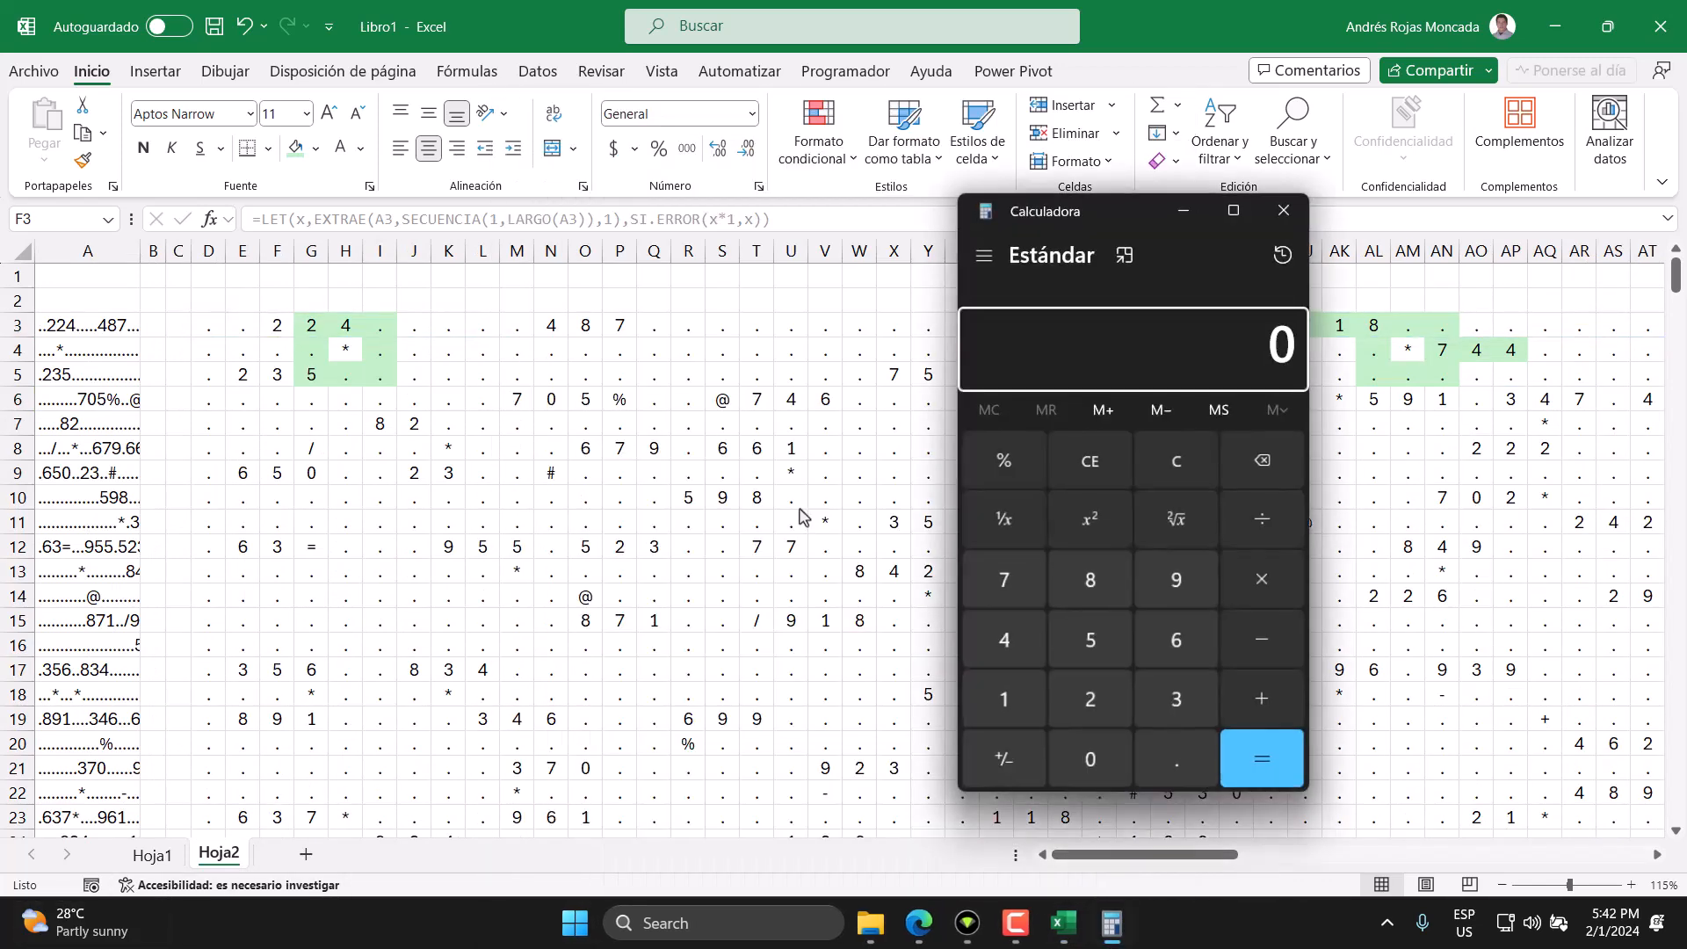
type("224")
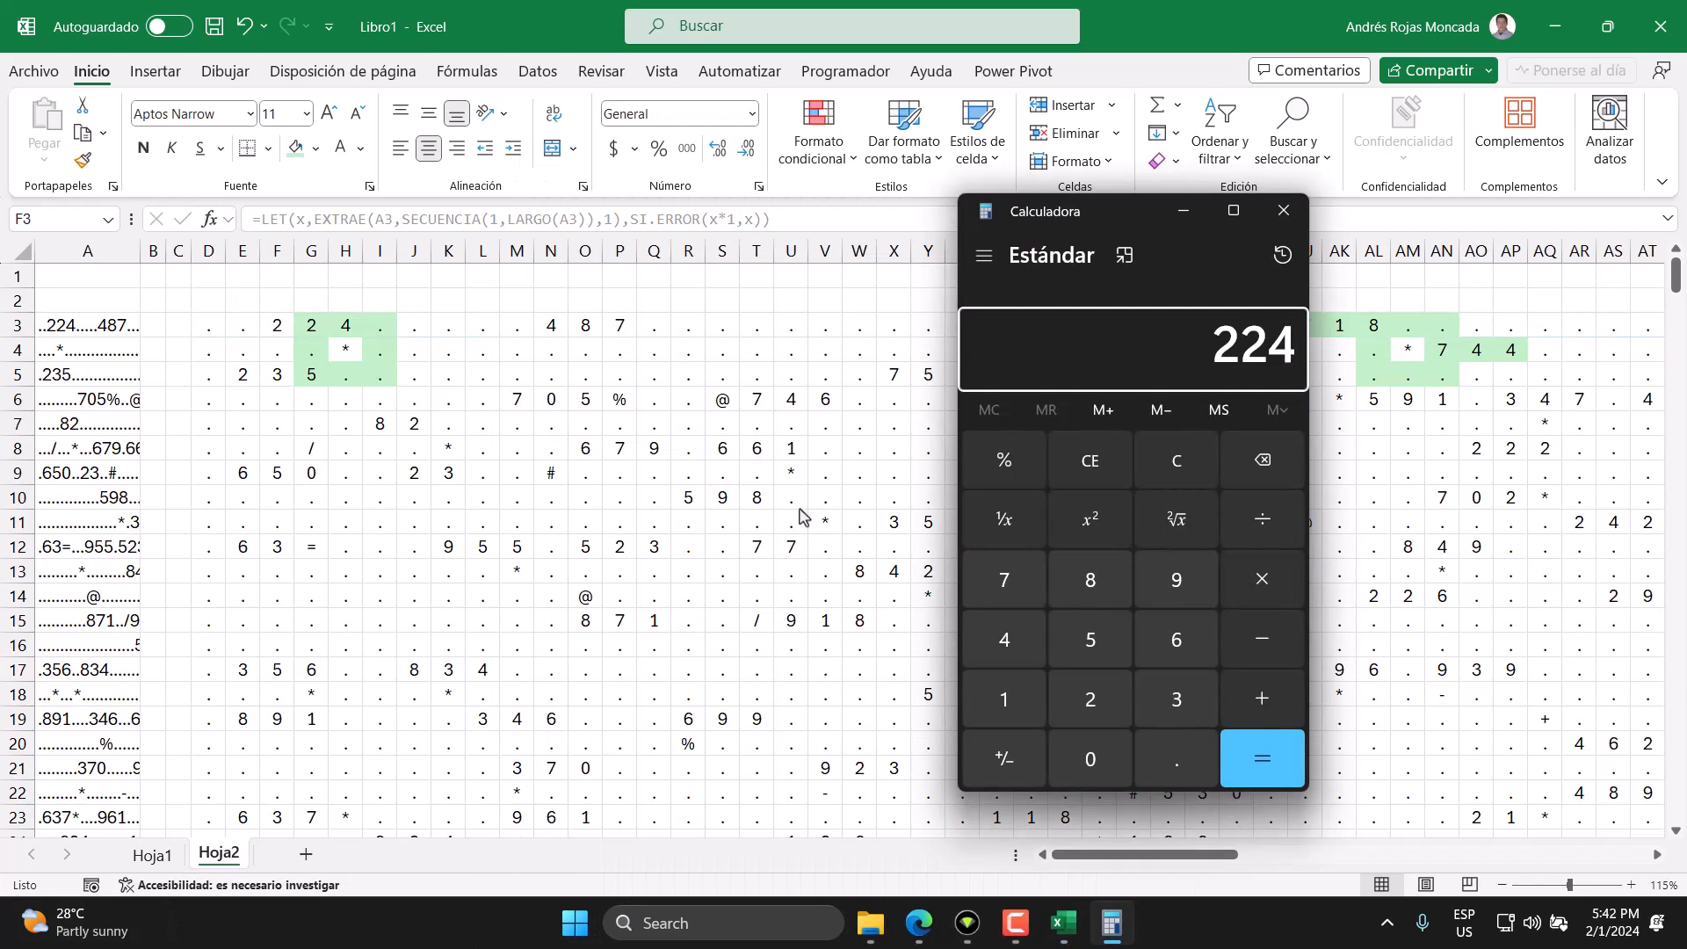
type(" × 235")
key("Return")
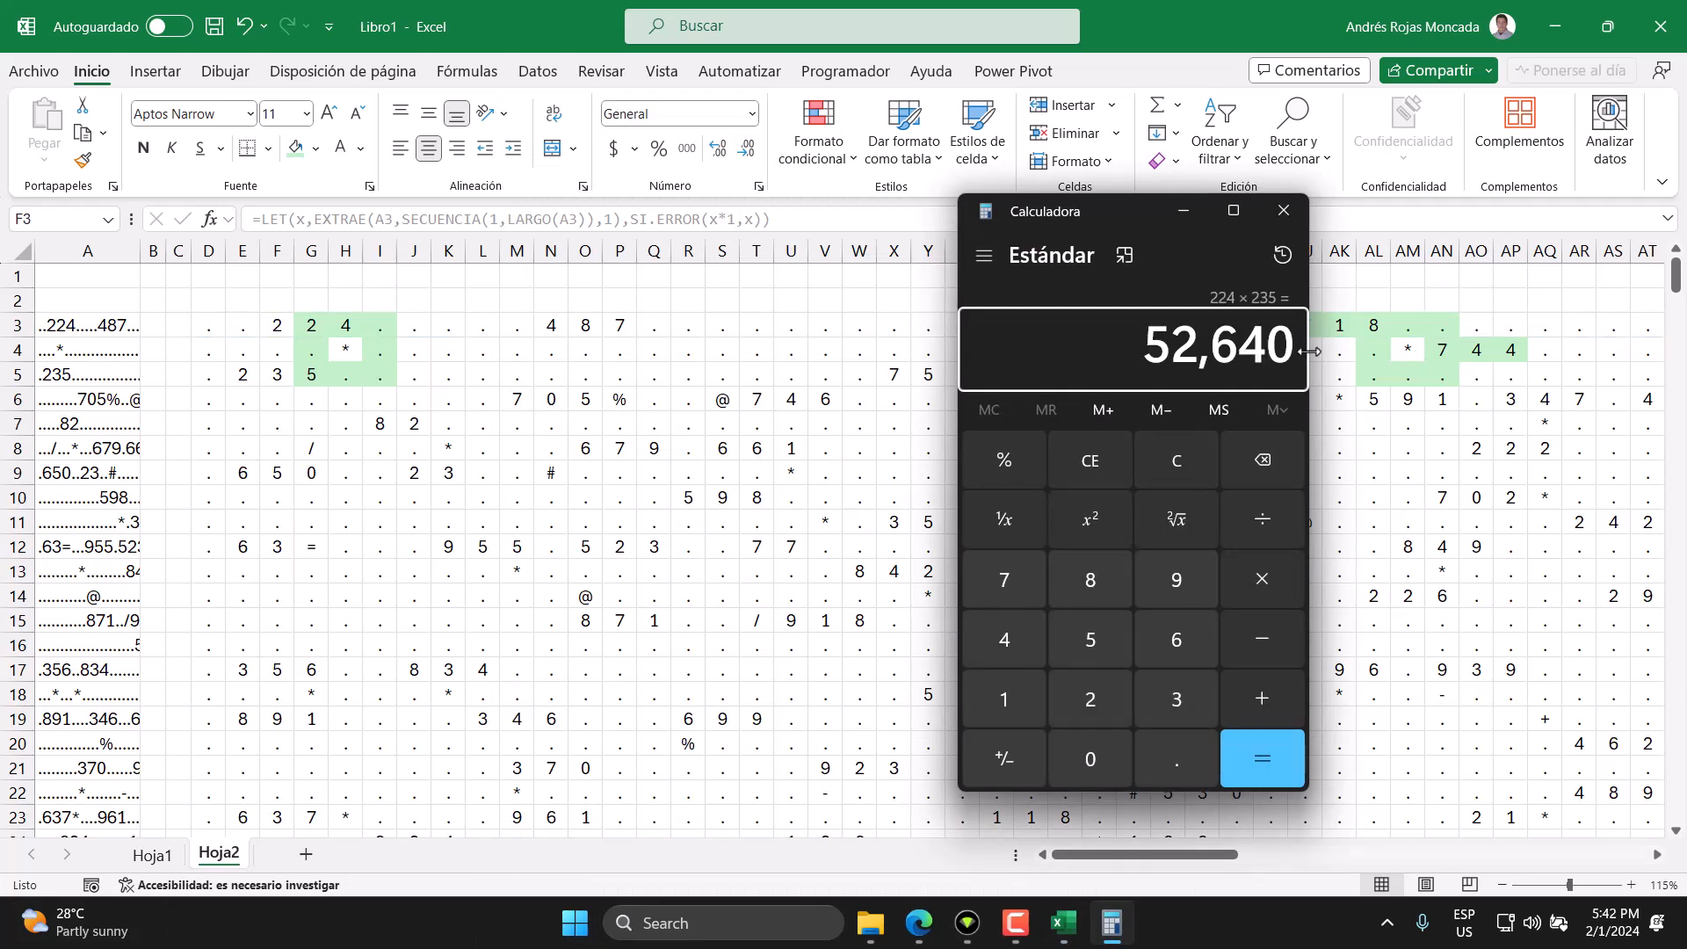
left_click(1299, 213)
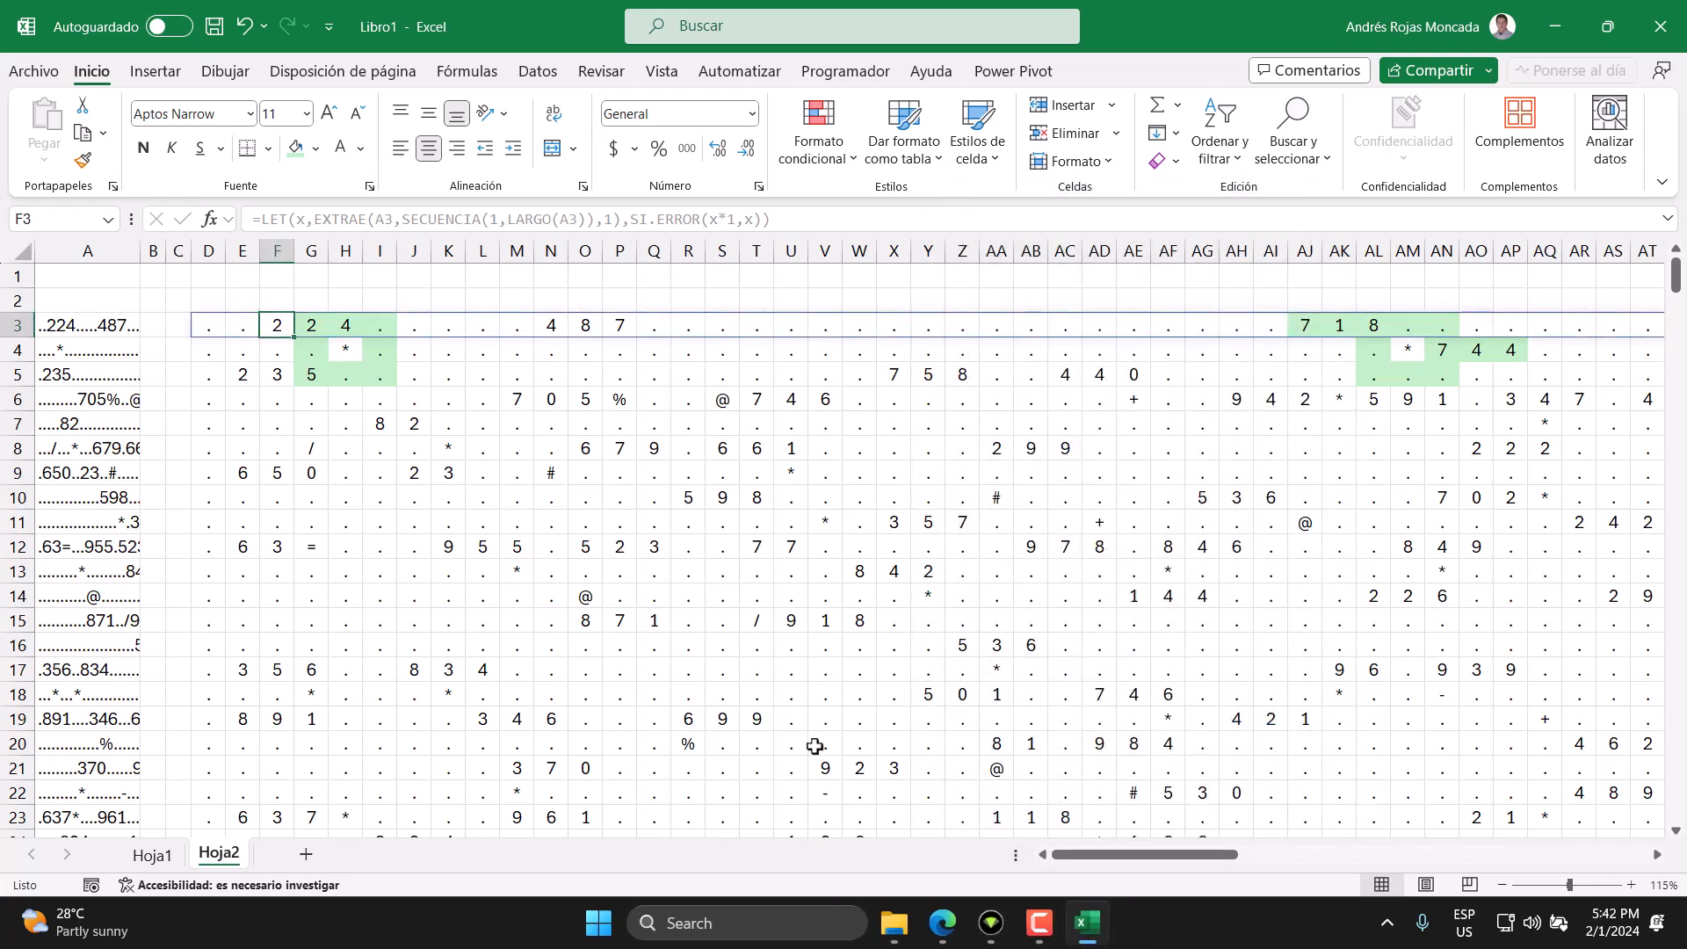
Compare the calculated product with the first Numeros result on Hoja2 and go through the results in EQ3 to EQ7.
left_click_drag(1092, 854, 1498, 854)
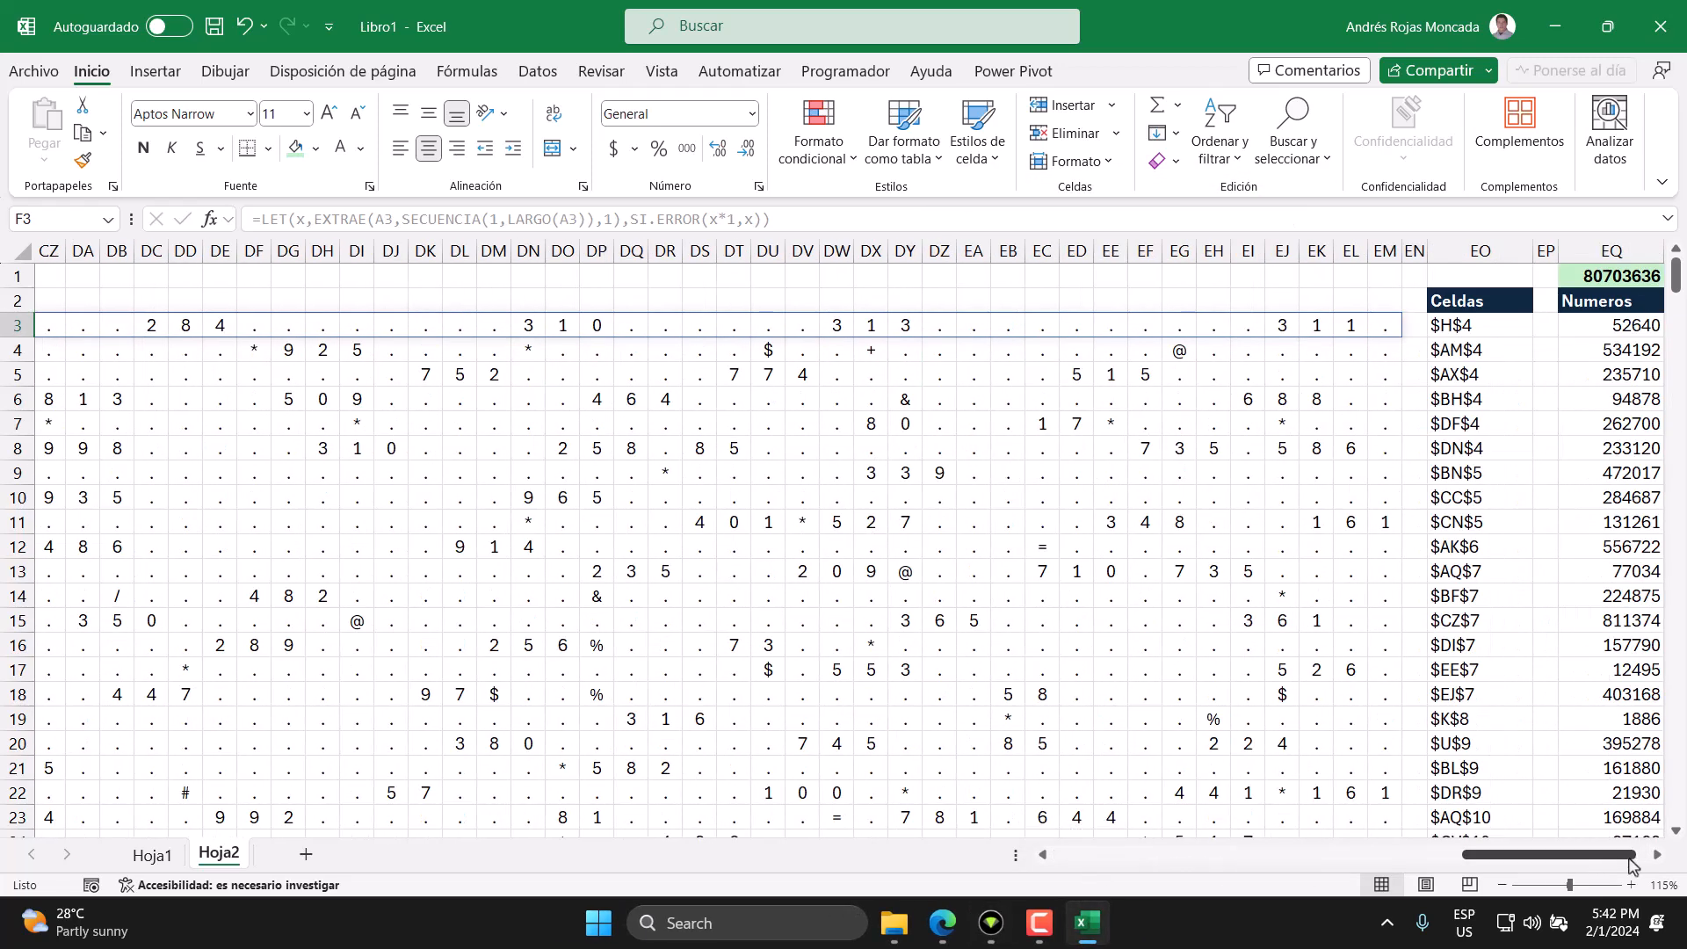
left_click(1656, 854)
left_click_drag(1656, 854, 1656, 854)
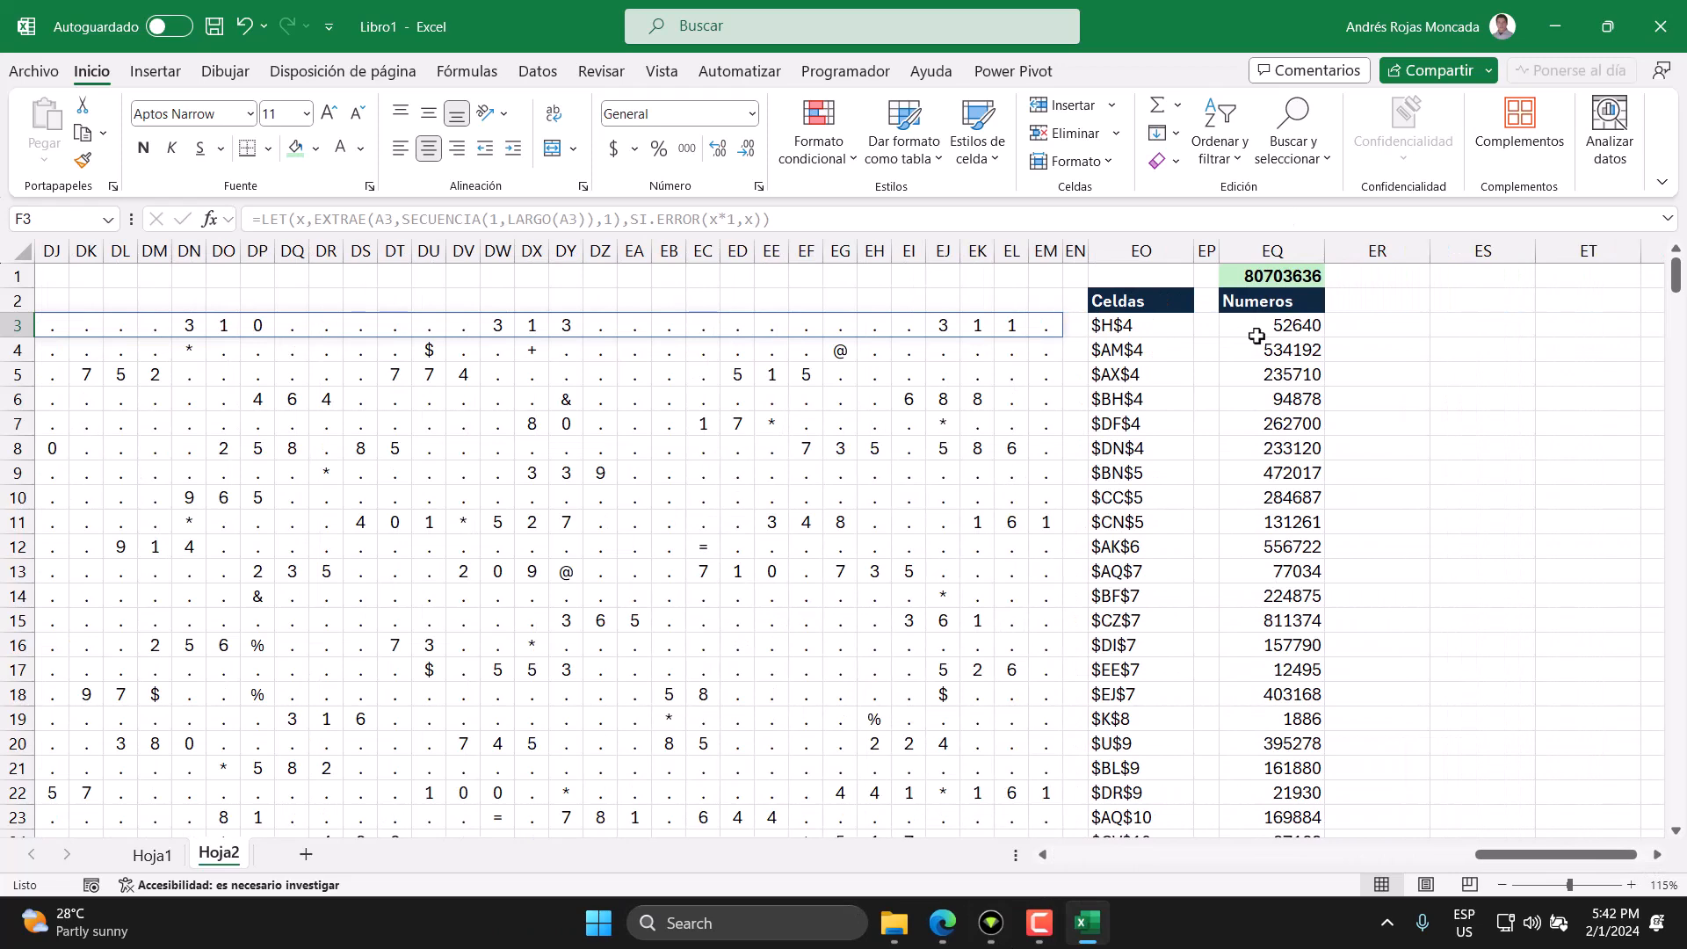
left_click(1267, 318)
left_click(1284, 349)
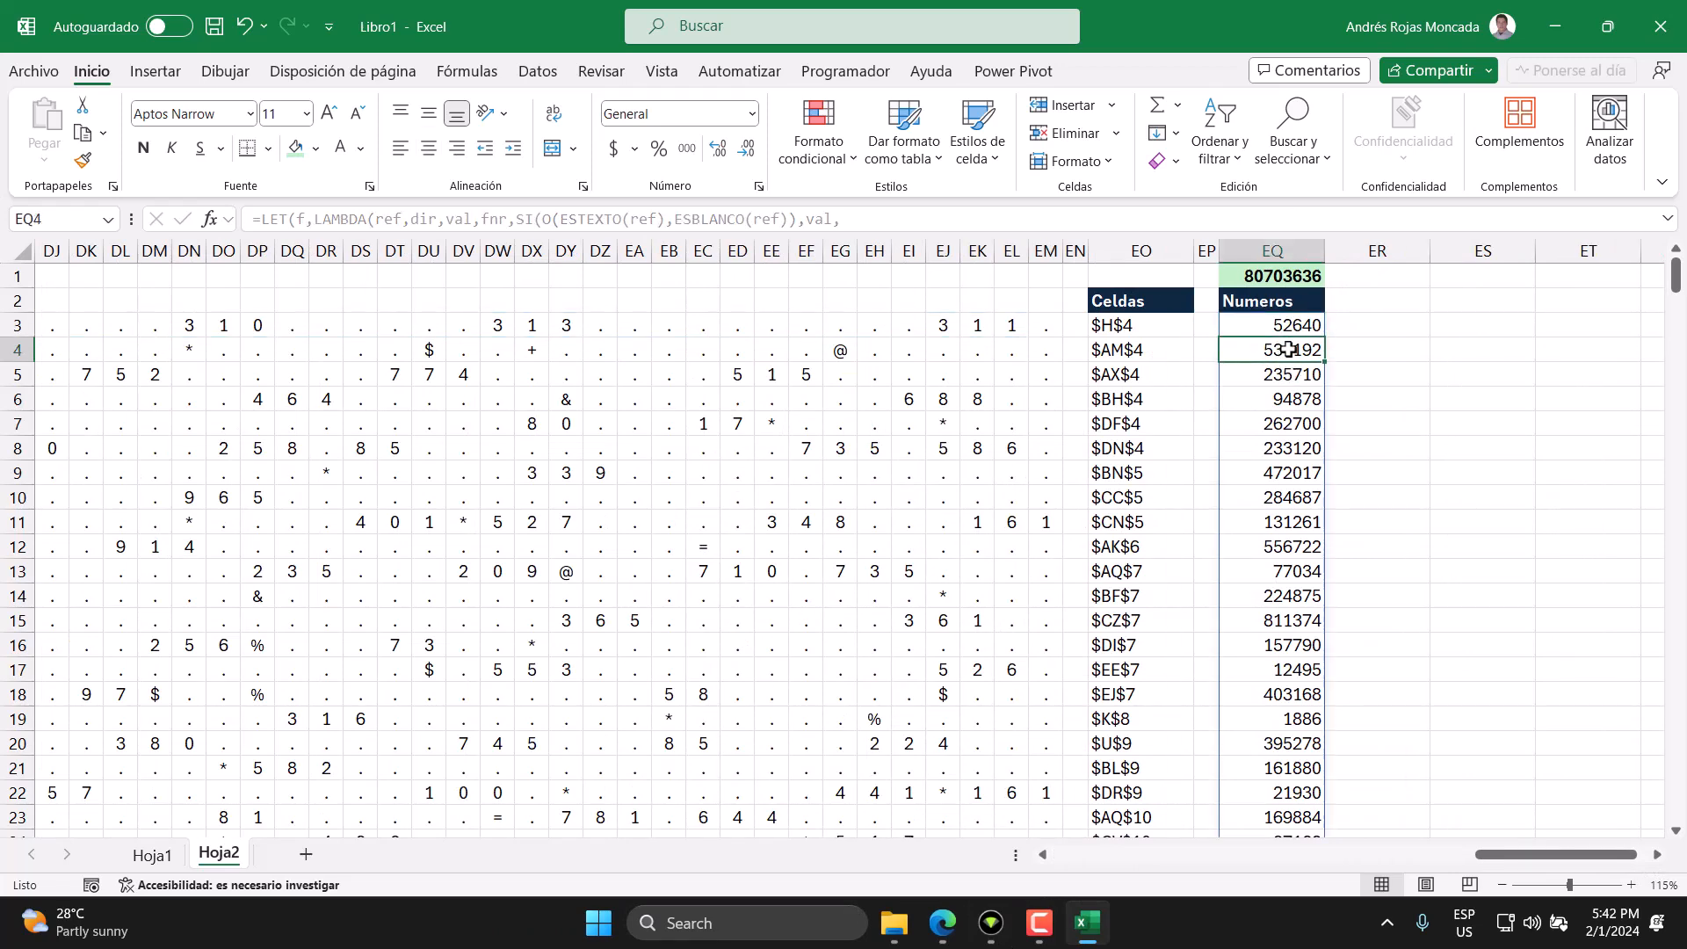
left_click(1293, 372)
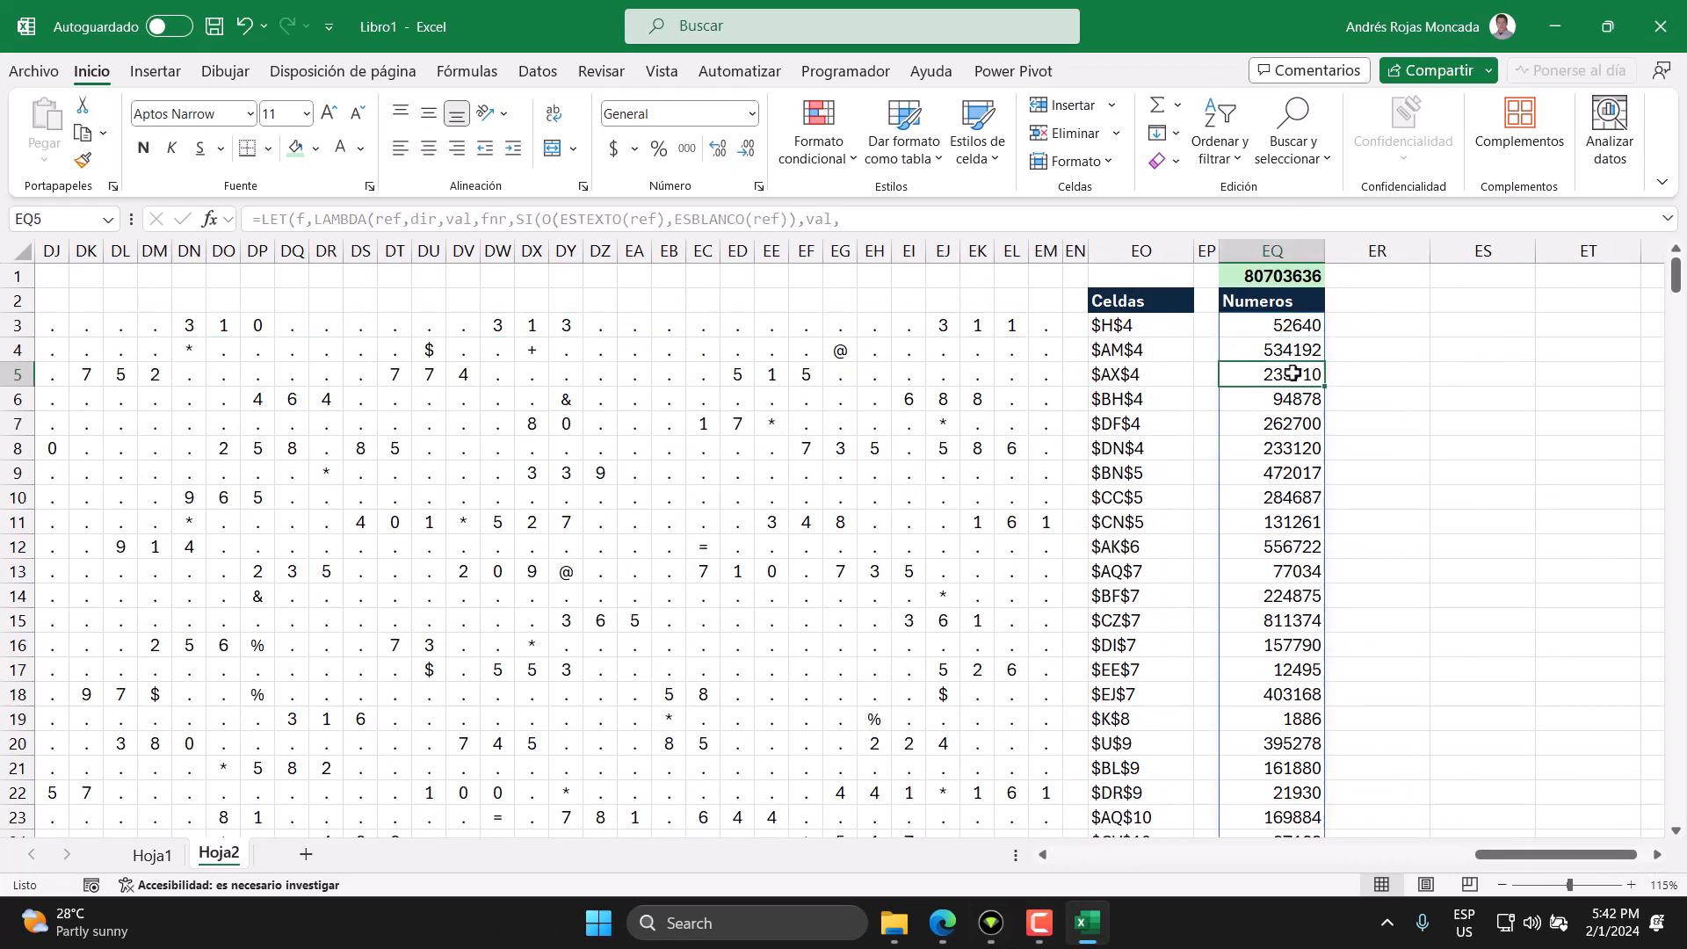
left_click(1297, 401)
left_click(1300, 420)
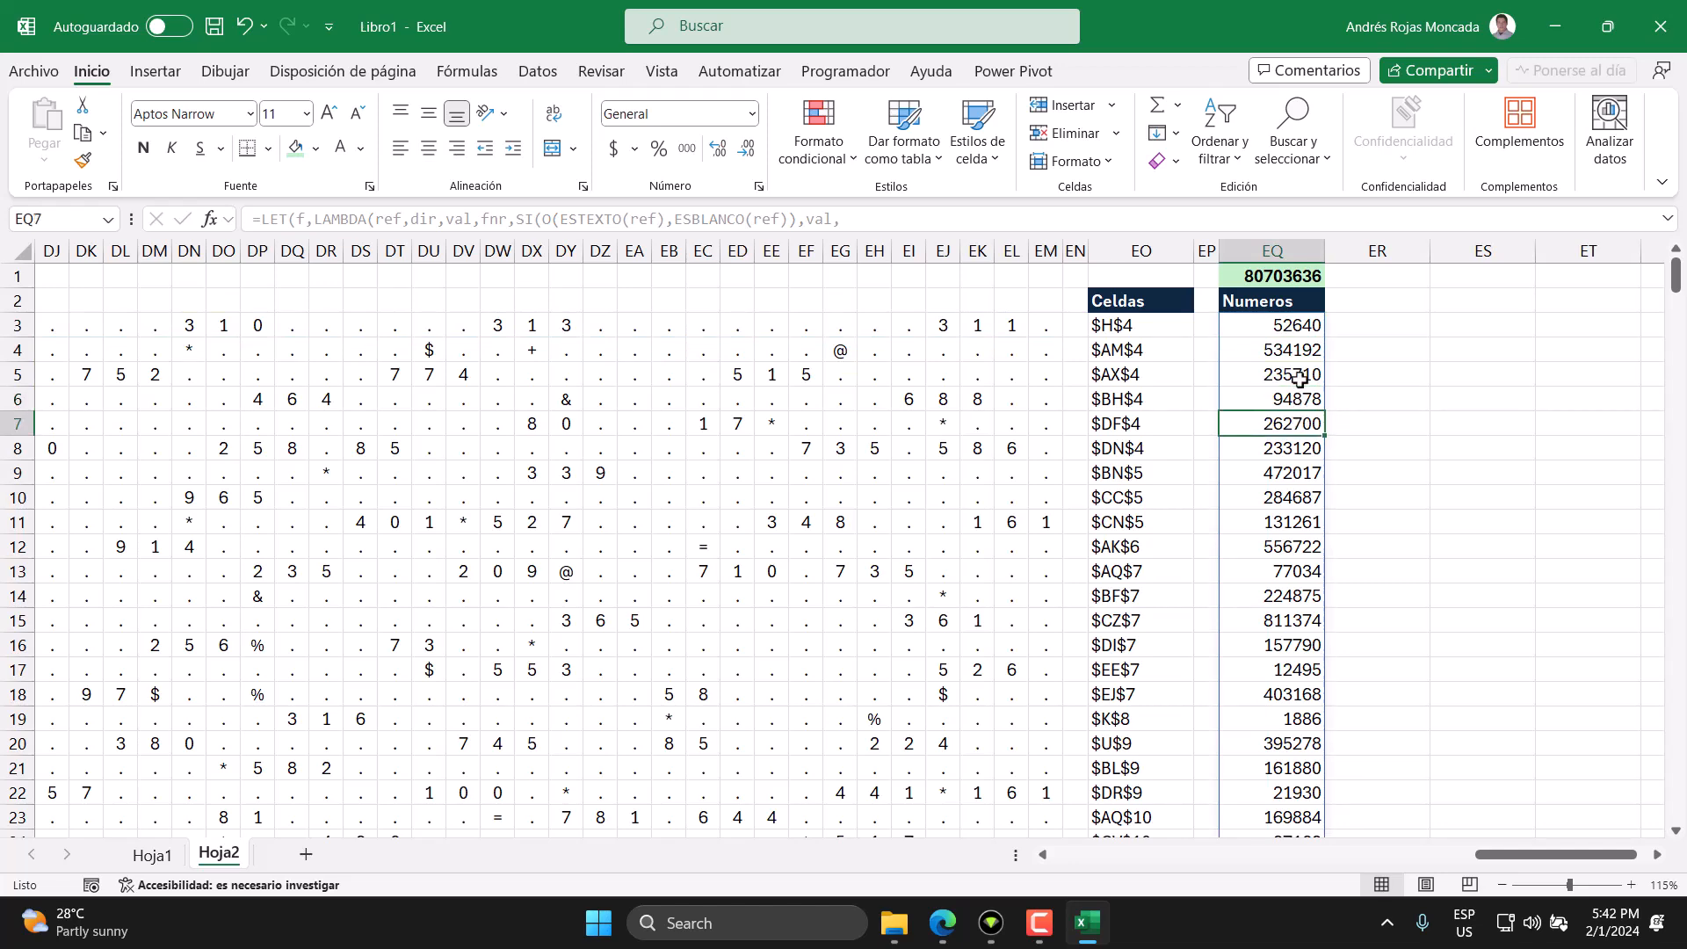
Select the whole Numeros result column from EQ3 to check its sum, and examine the result in EQ25 for $V$11.
left_click(1296, 322)
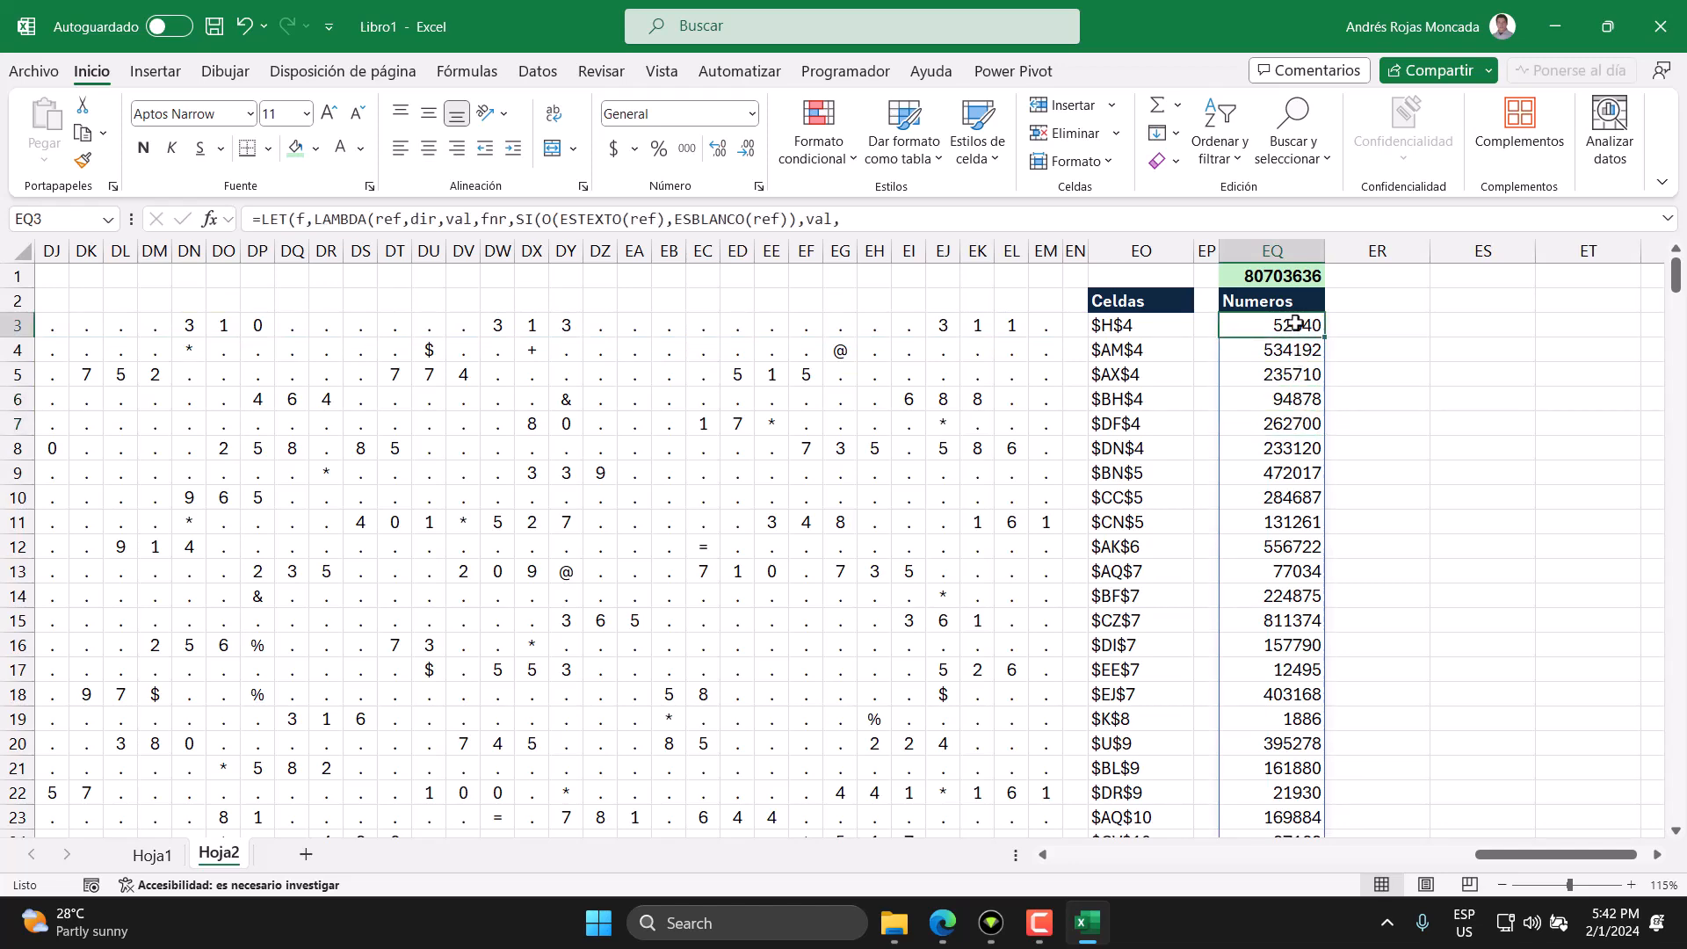
key("ctrl+shift+Down")
key("ctrl+BackSpace")
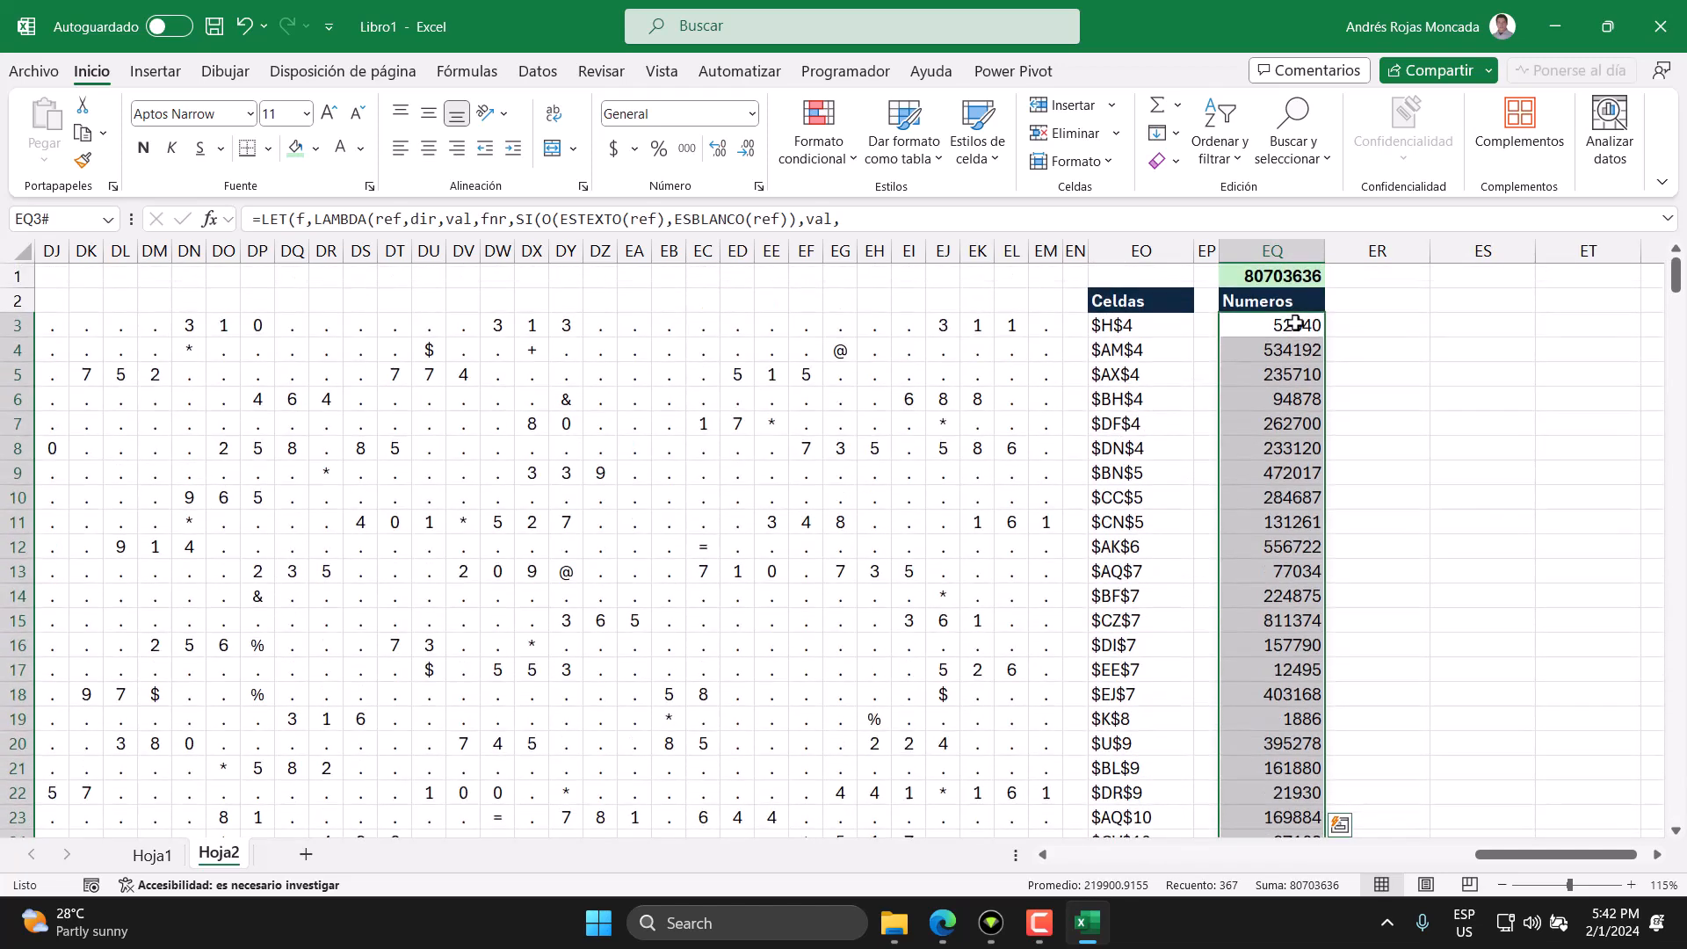
scroll(1313, 586, "down", 4)
left_click(1300, 569)
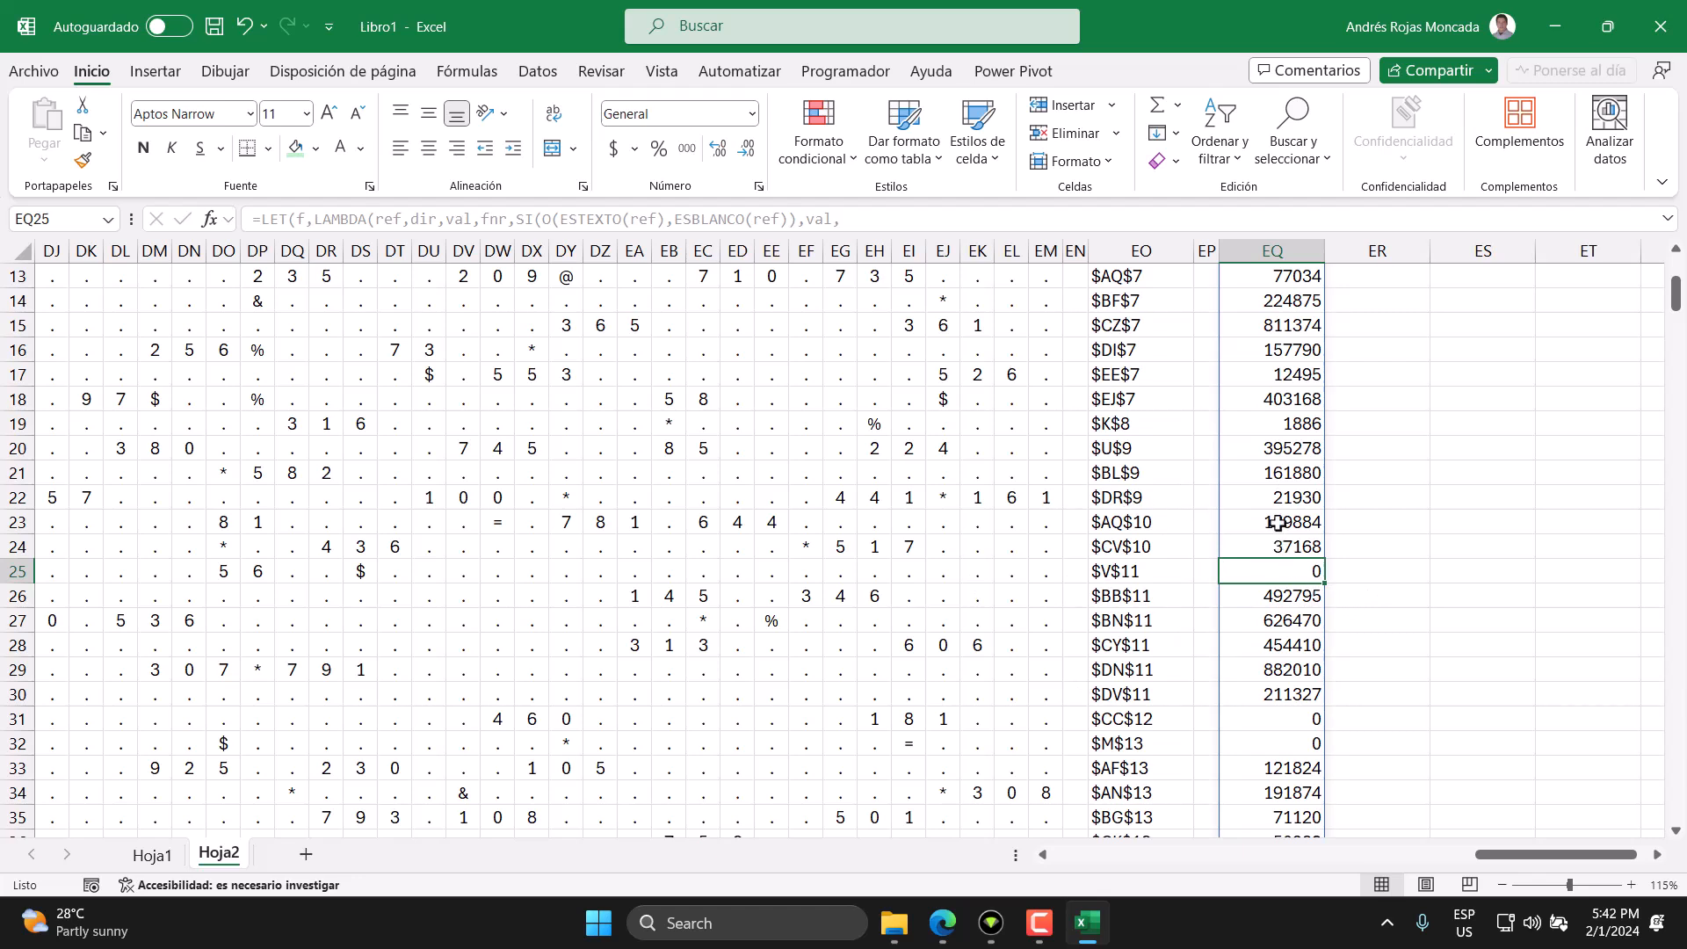
scroll(1285, 540, "up", 4)
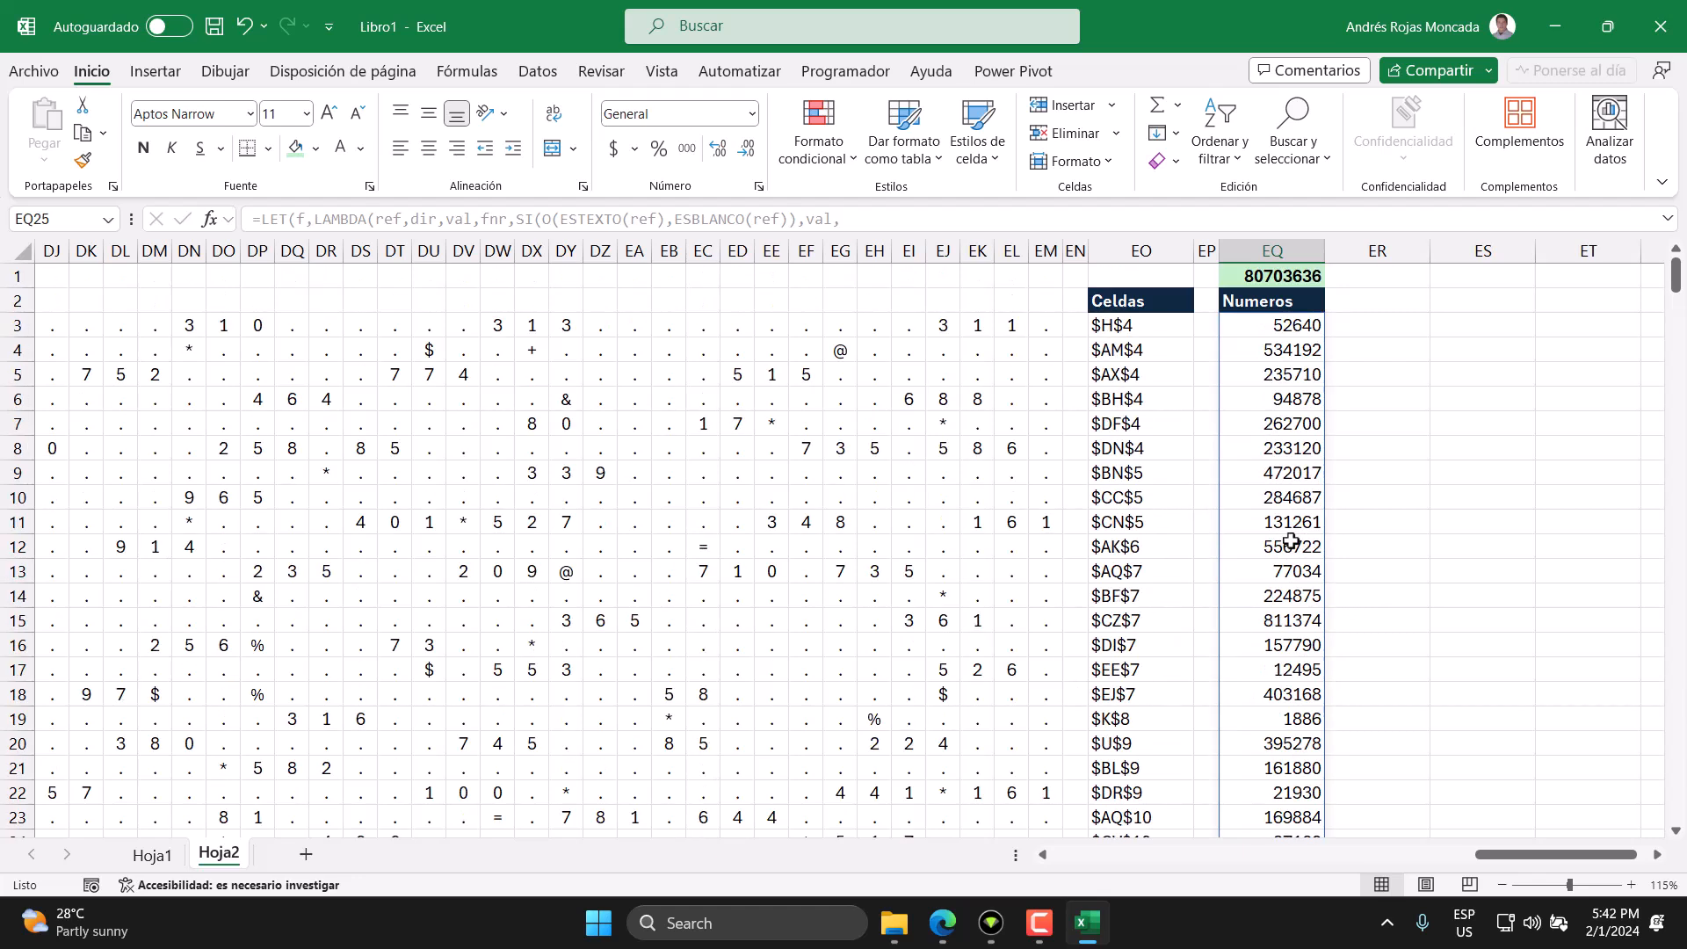
Set the width of column ER to 2 and select cell ES2.
right_click(1376, 250)
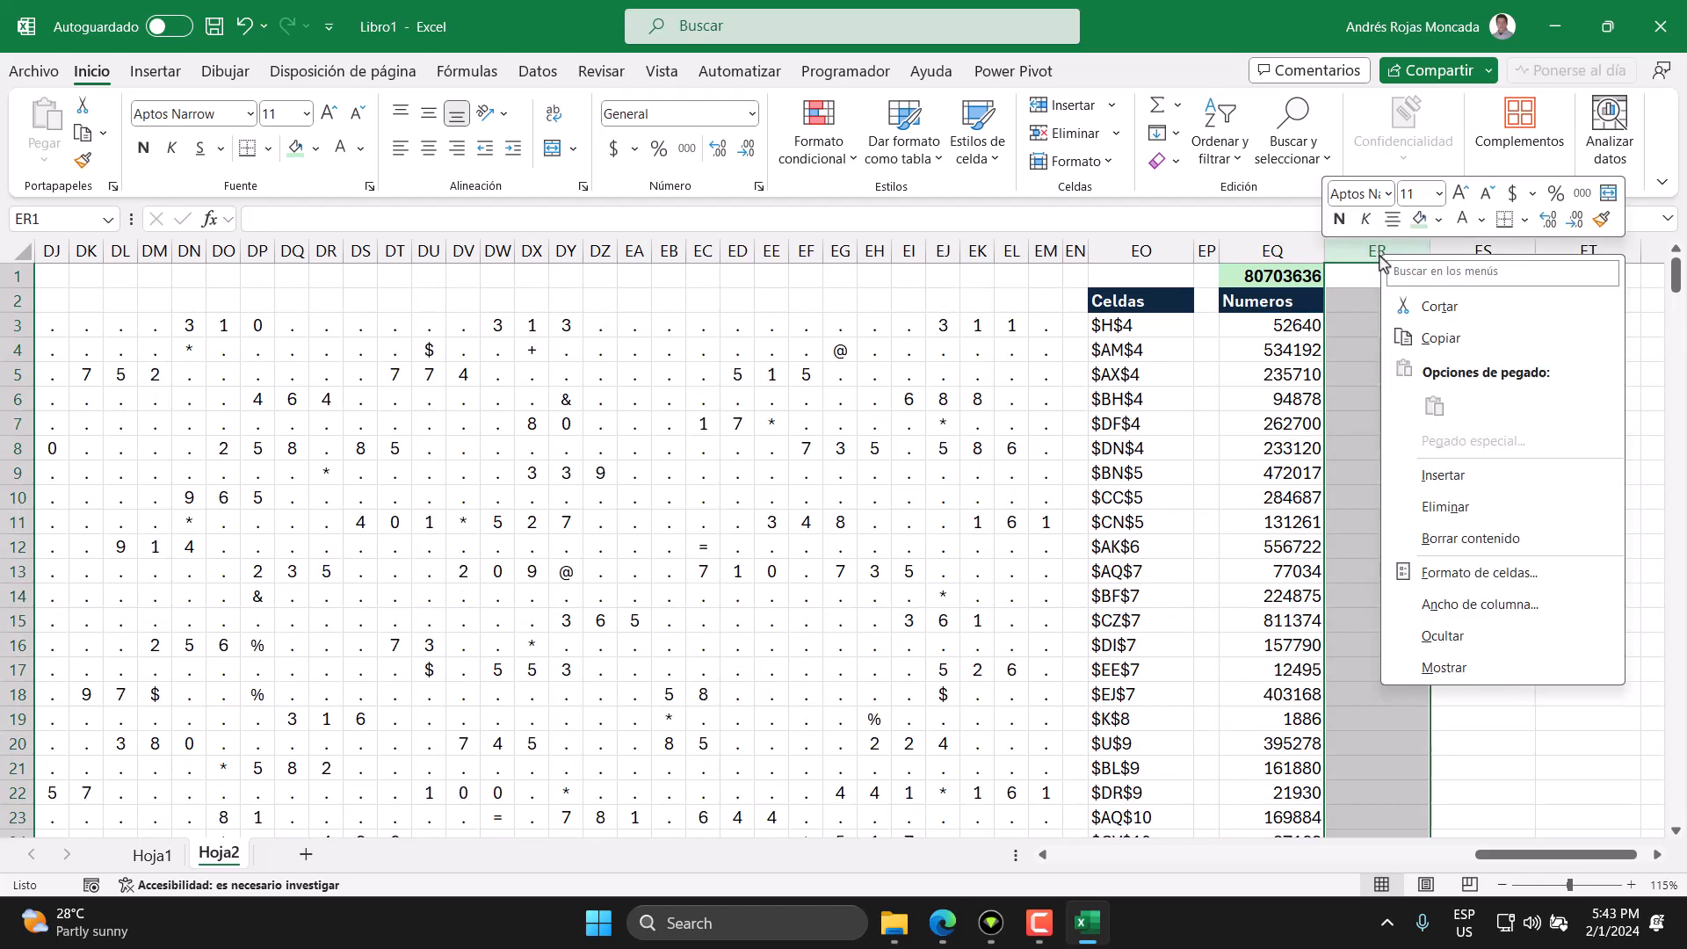
left_click(1463, 606)
type("2")
key("Return")
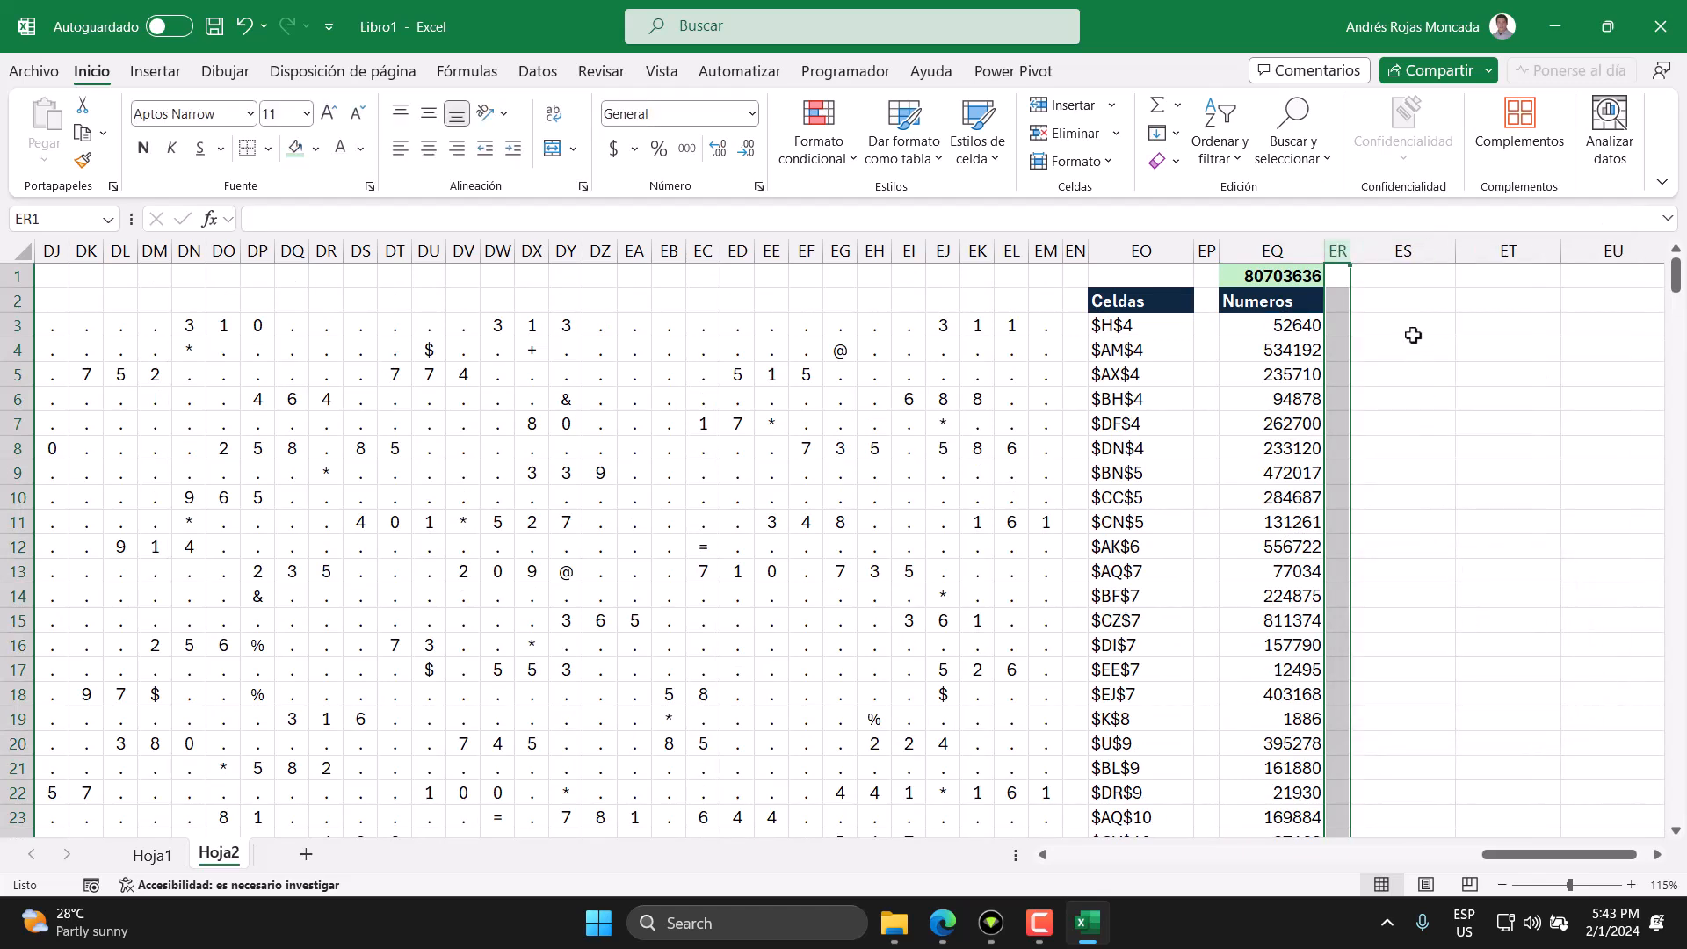
left_click(1406, 275)
left_click(1408, 299)
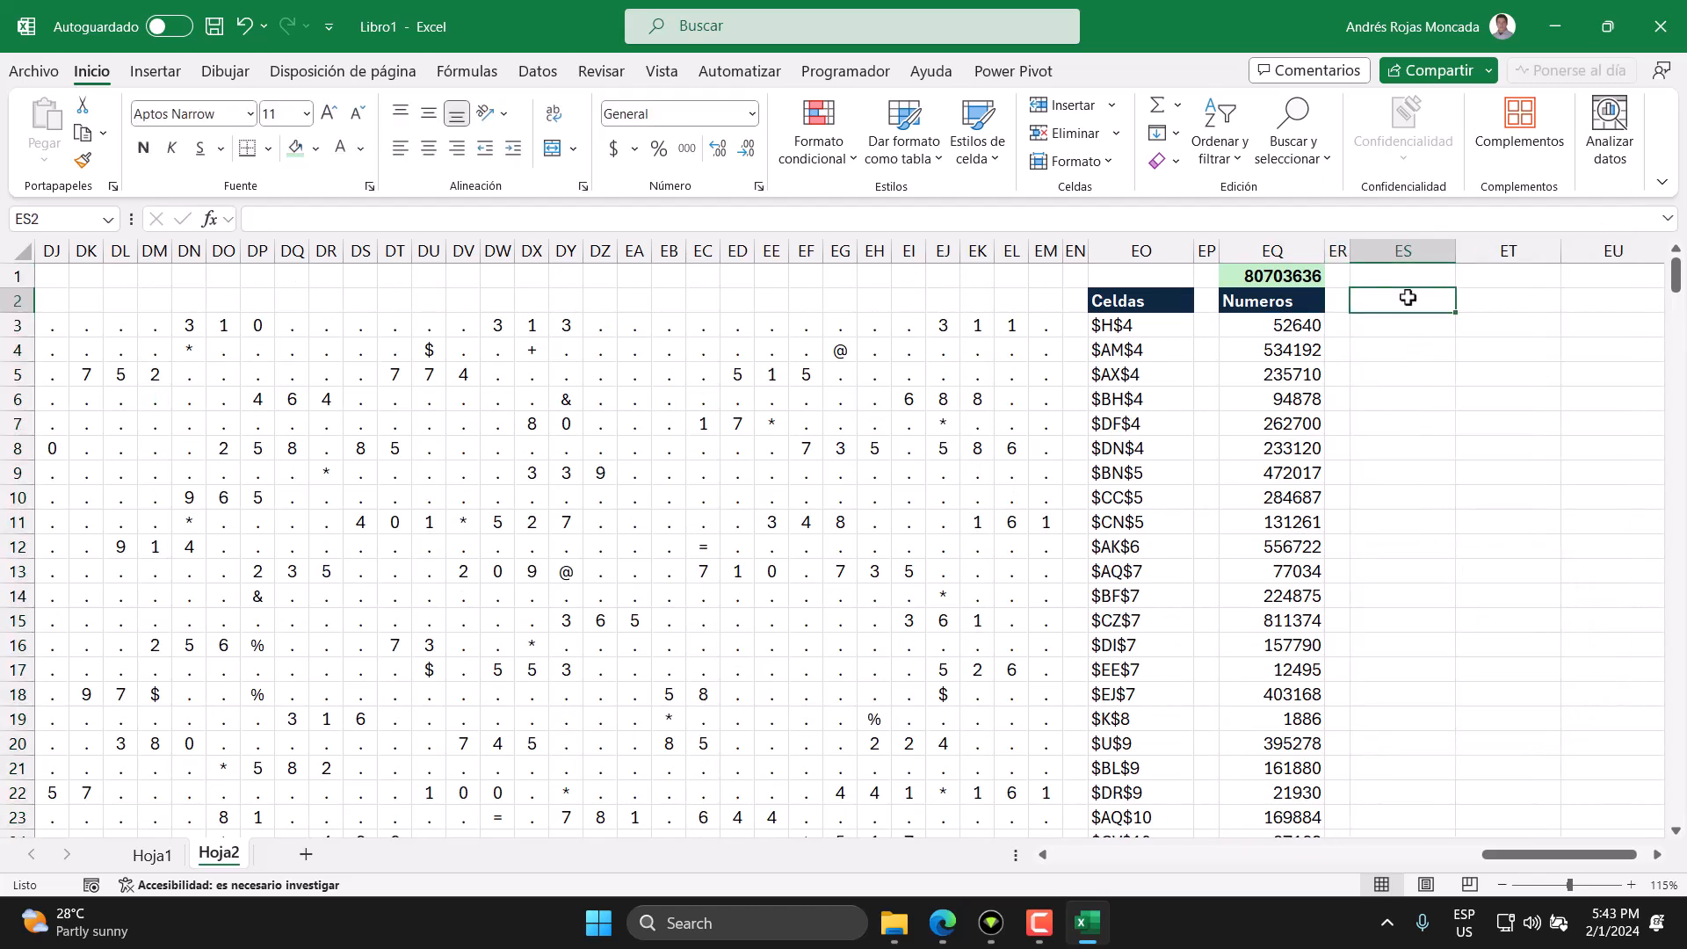
Review the sample results on Hoja1 and the Advent of Code 2023 calendar in the browser, returning to Hoja2 in Excel.
left_click(155, 854)
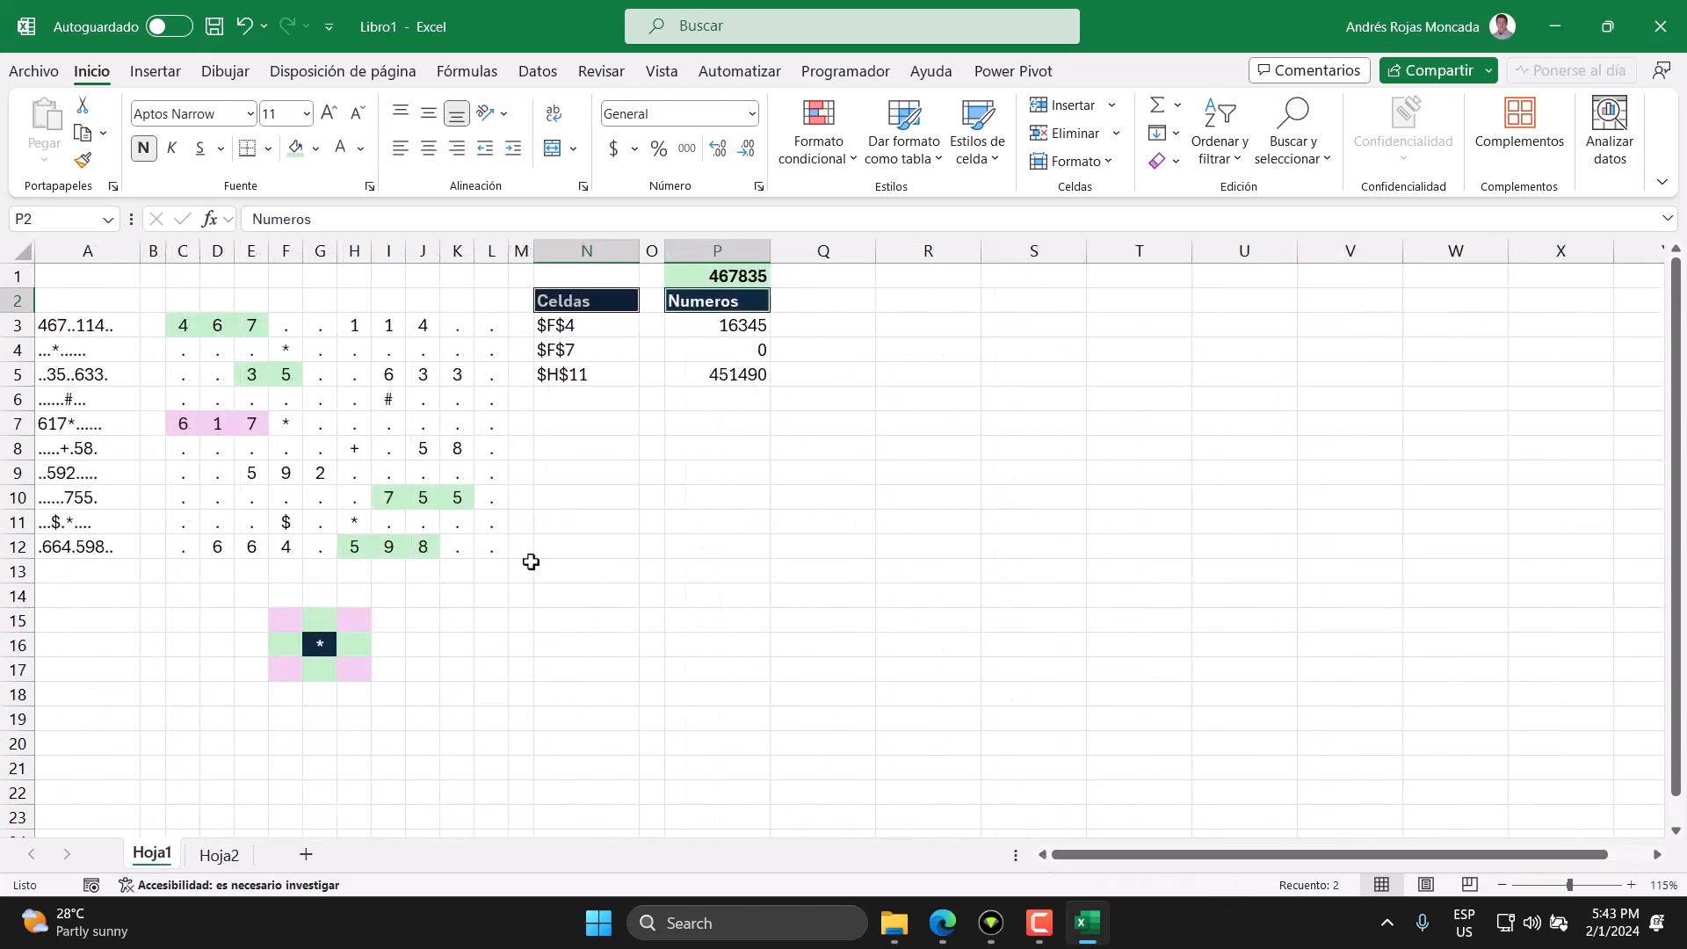
left_click(219, 854)
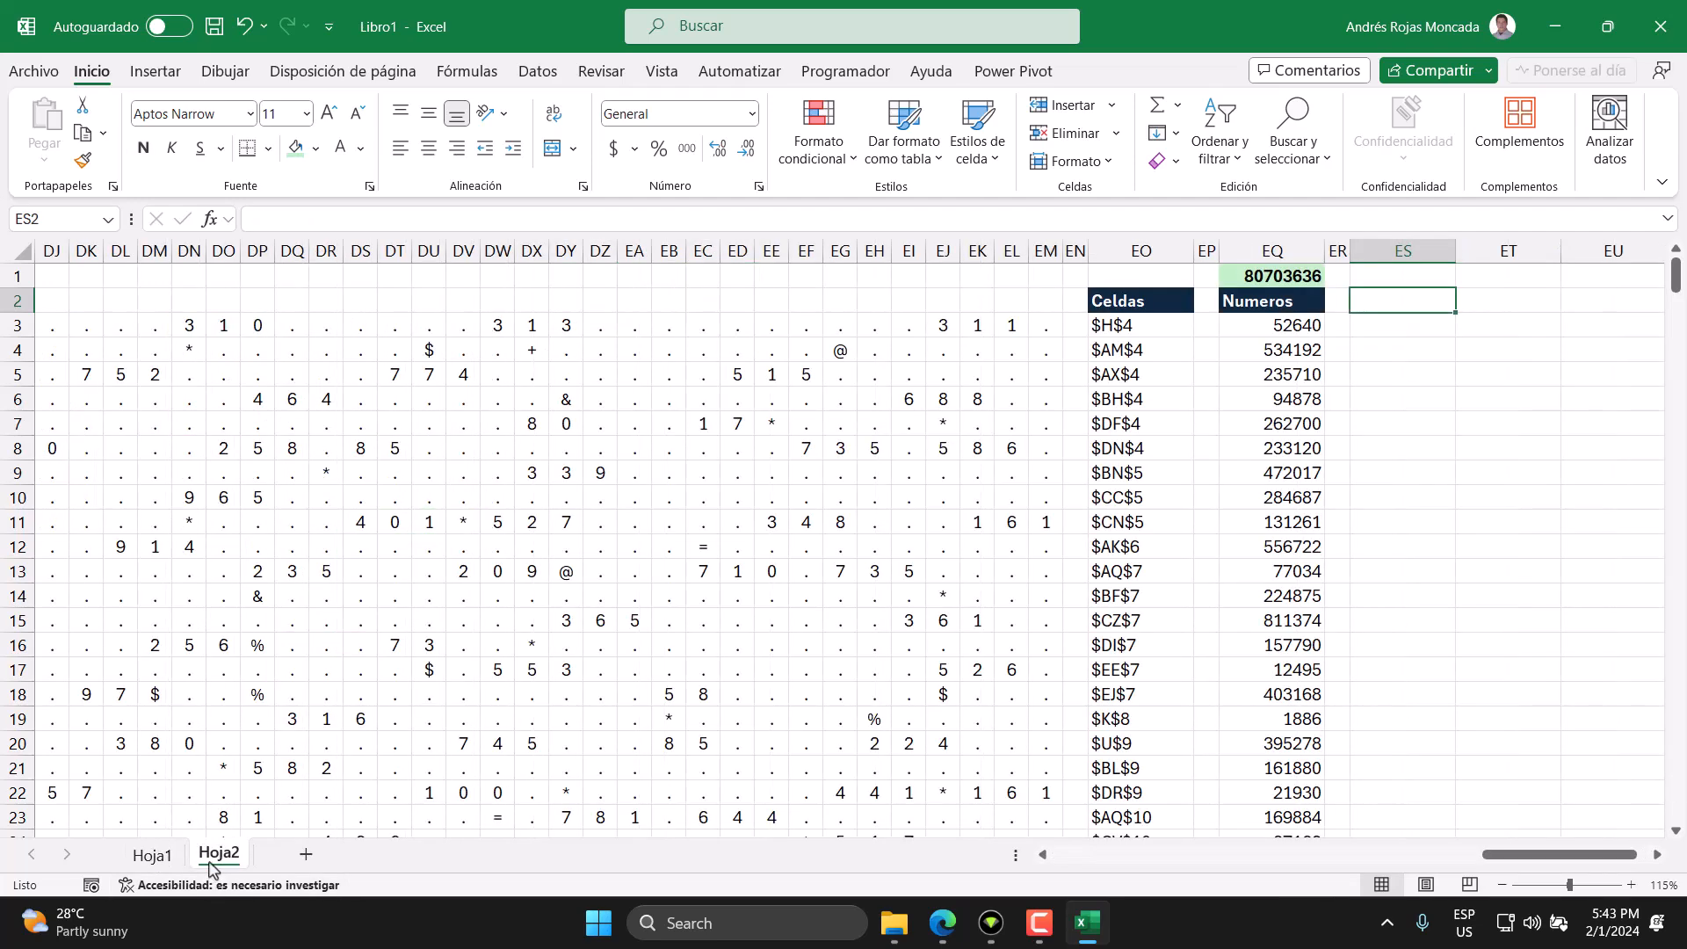
left_click(942, 922)
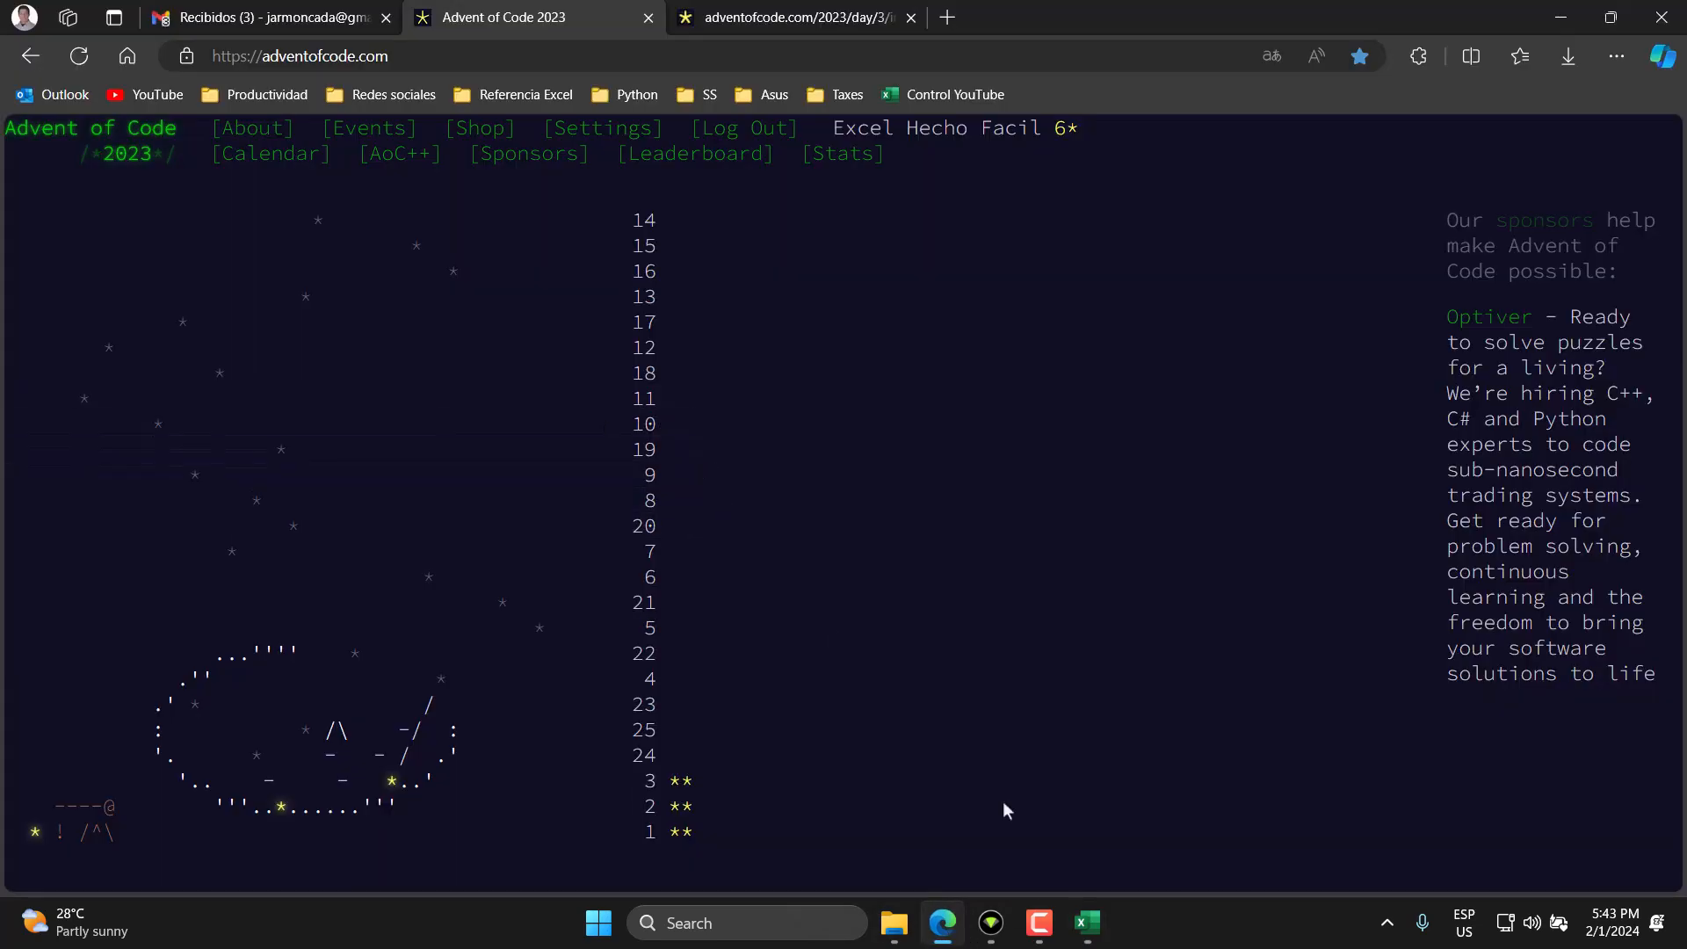
left_click(1086, 923)
Open the LET formula in EQ3 for editing to examine it with each of its parts on full lines.
left_click(1258, 324)
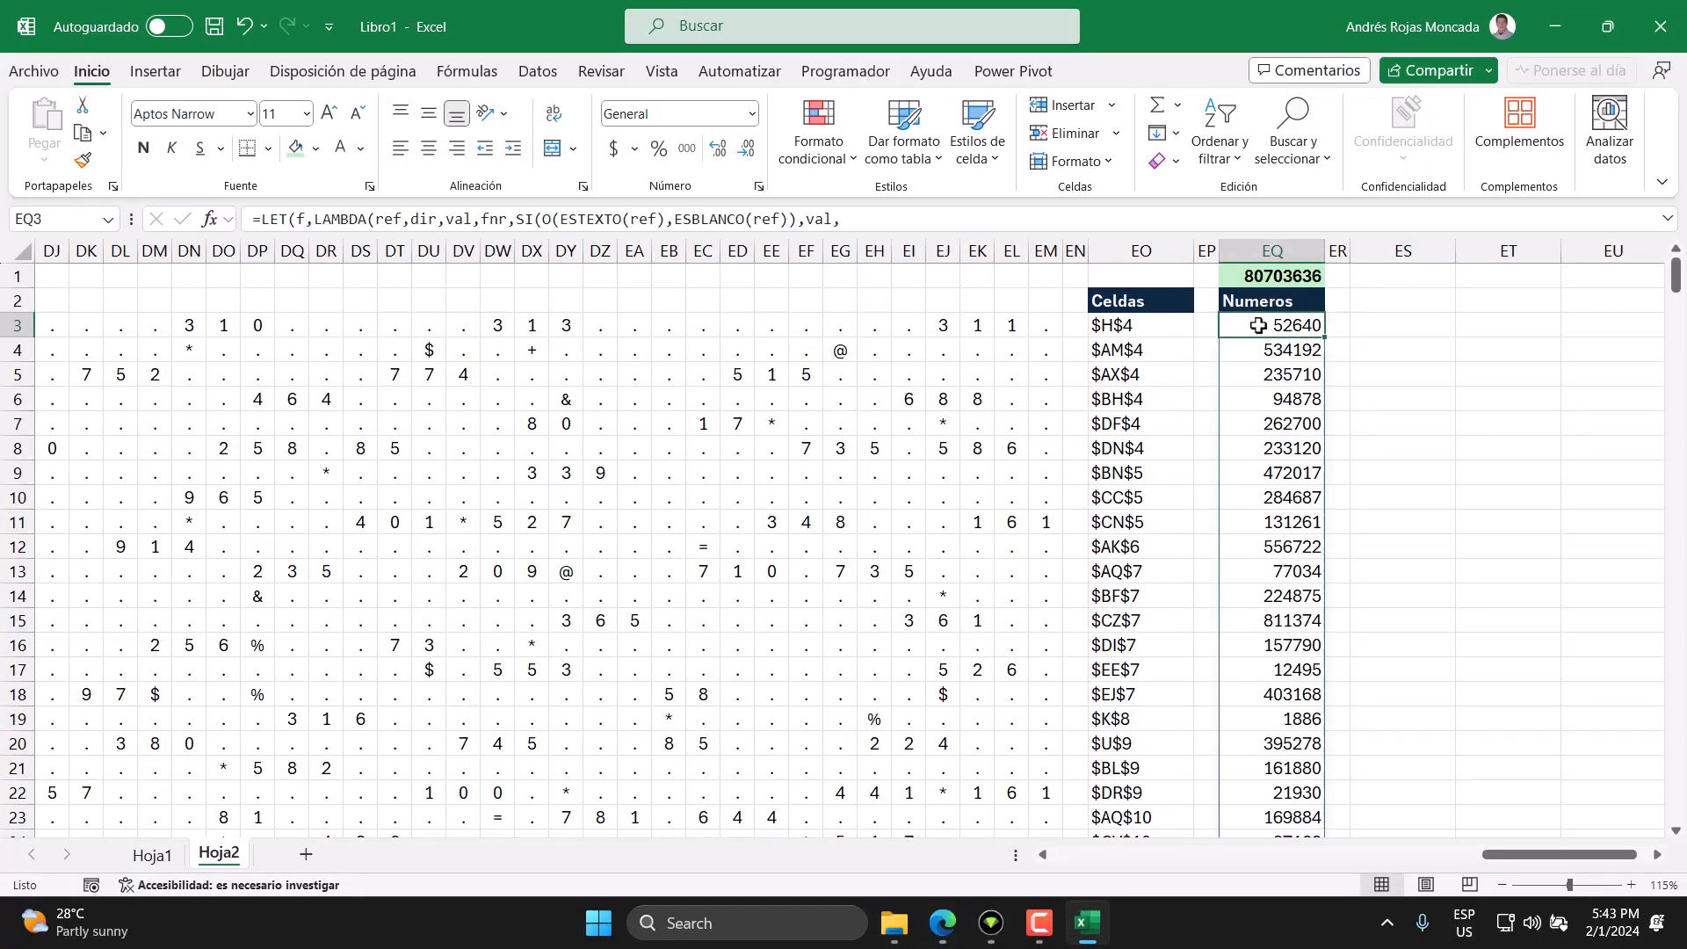
key("F2")
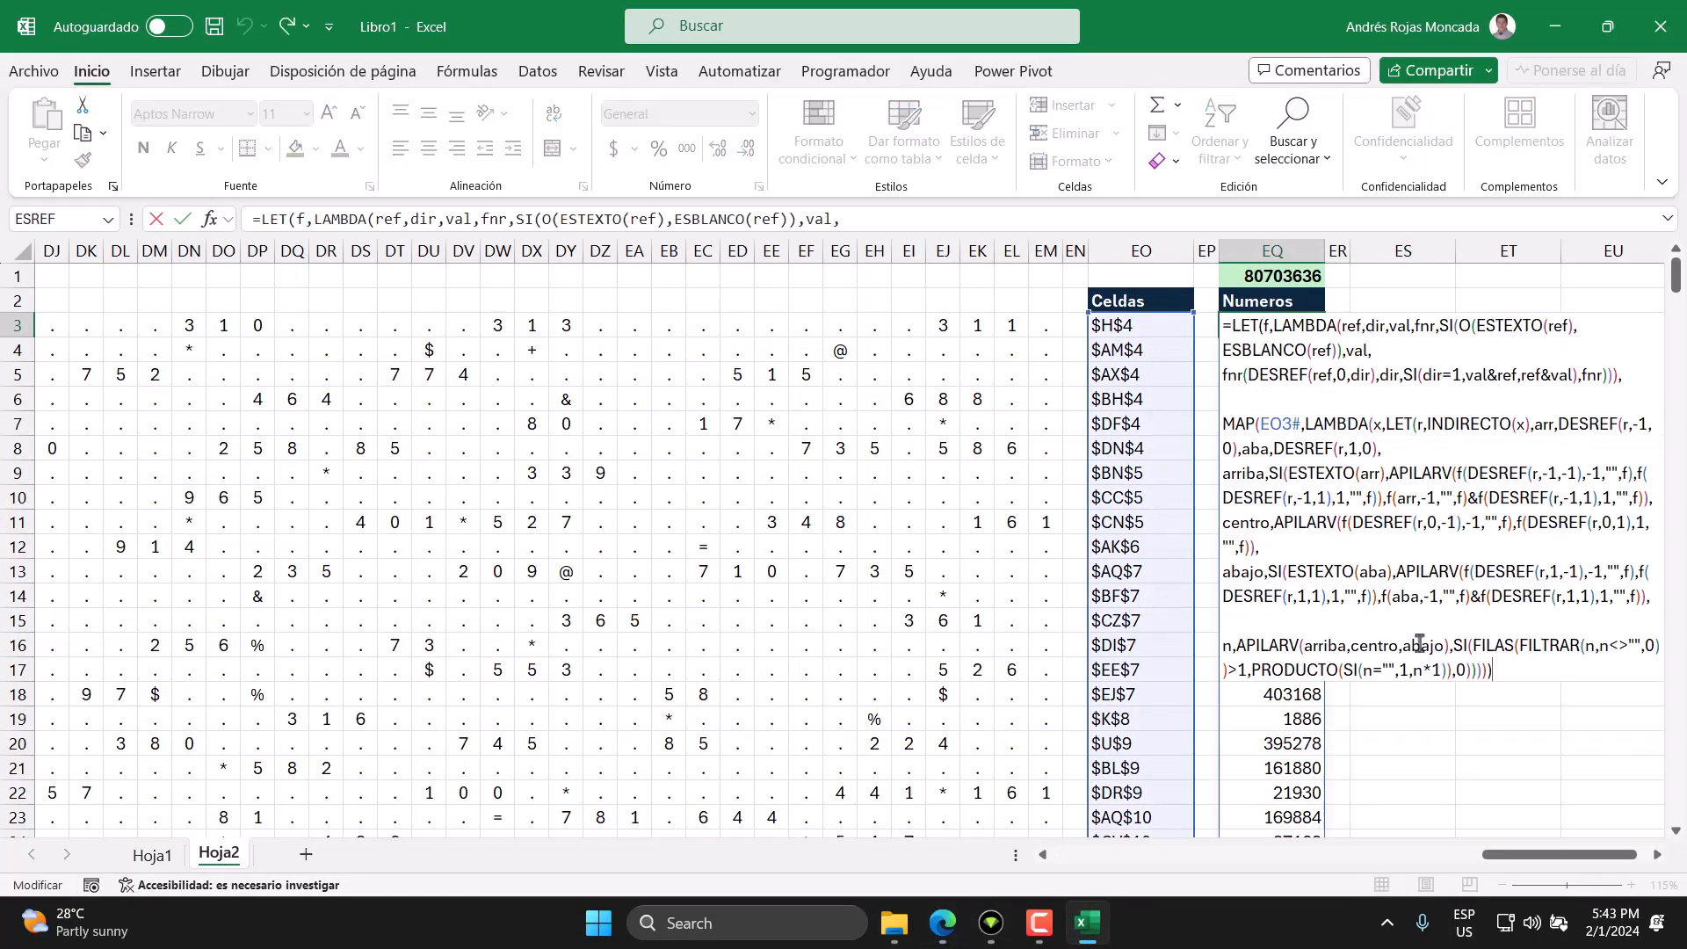
left_click(1655, 858)
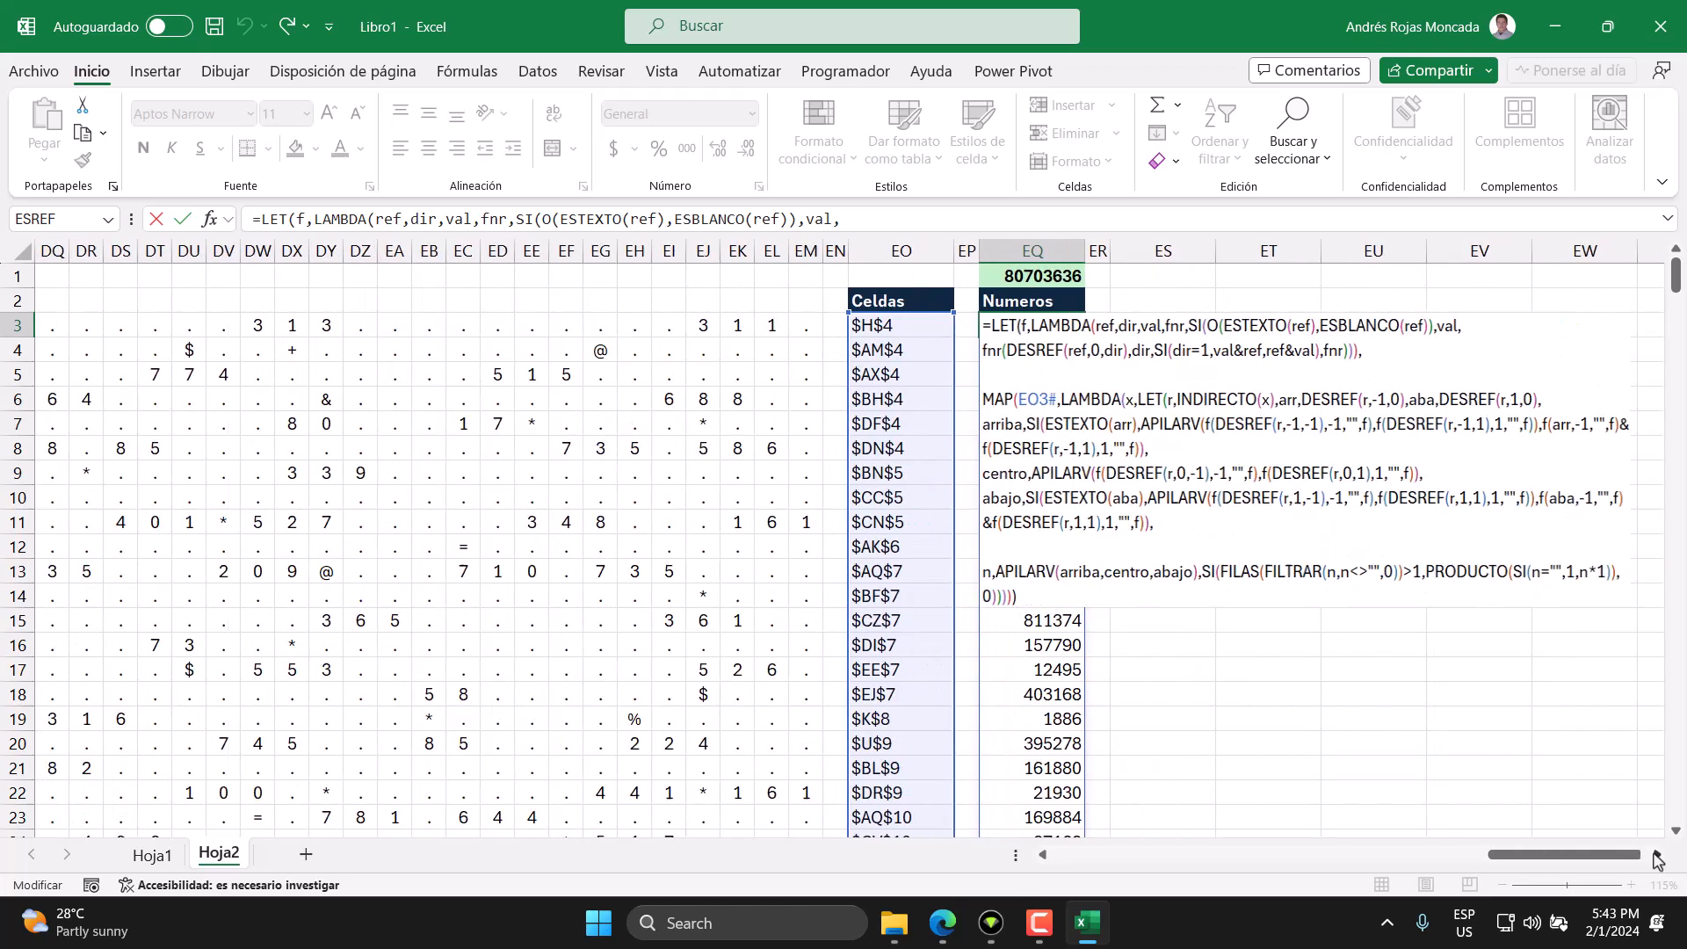
left_click(1655, 859)
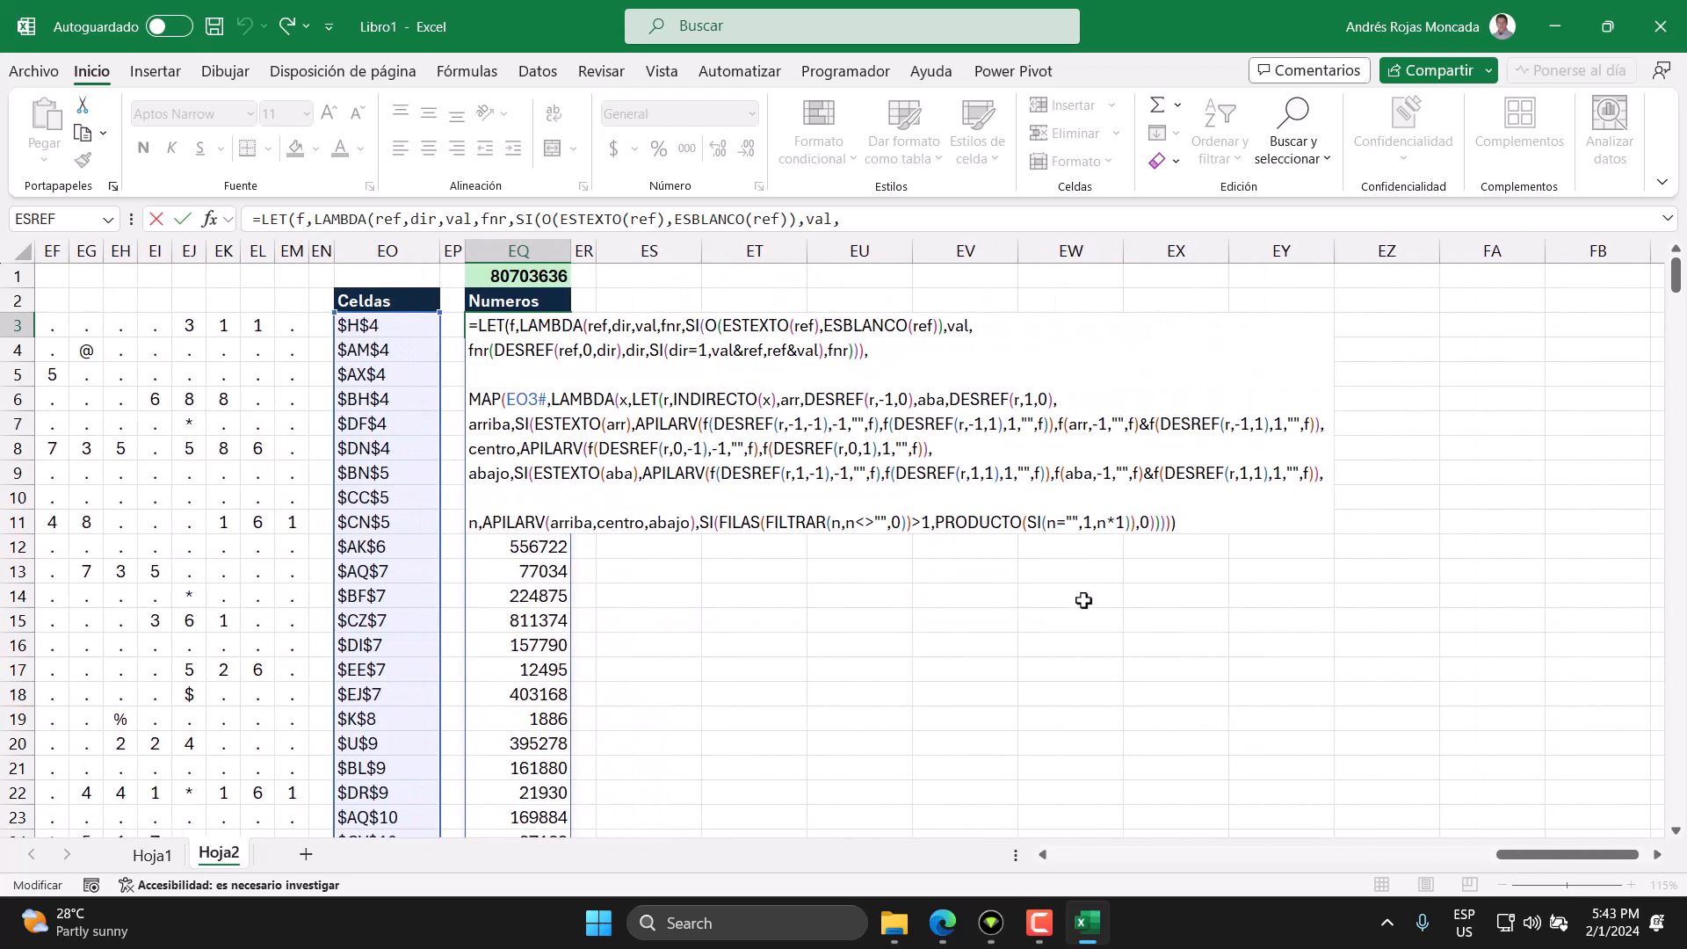